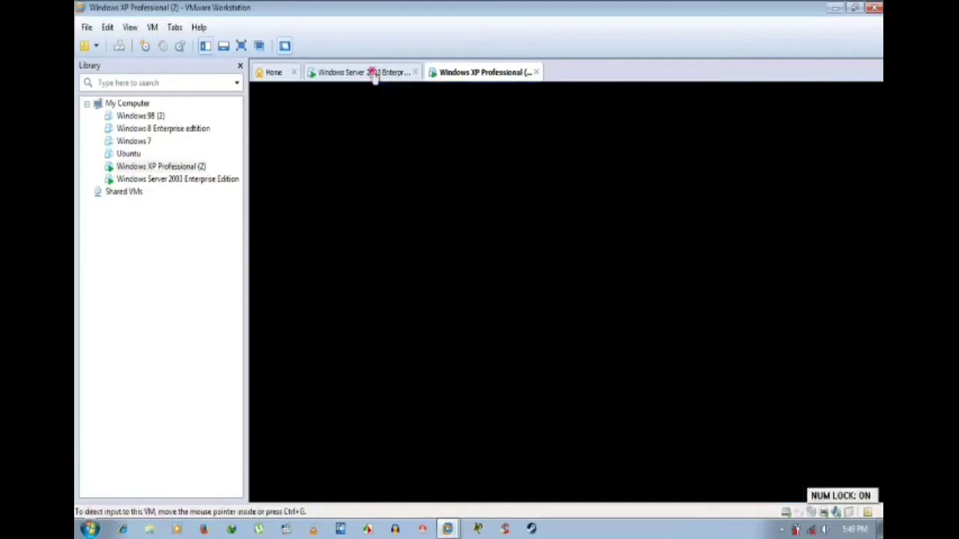
Step: Refresh the Server 2003 desktop twice and dismiss the network cable unplugged notification
right_click(528, 199)
left_click(554, 216)
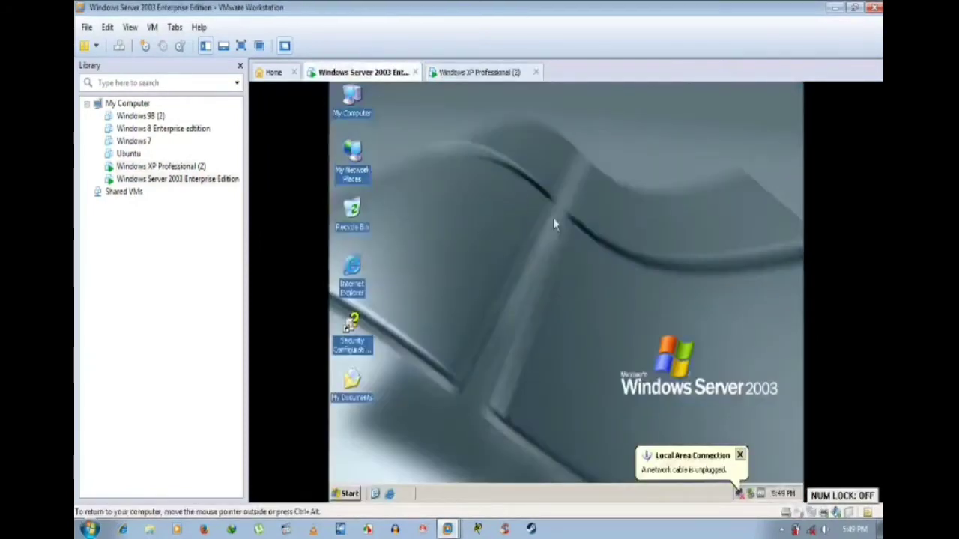
right_click(554, 219)
left_click(577, 238)
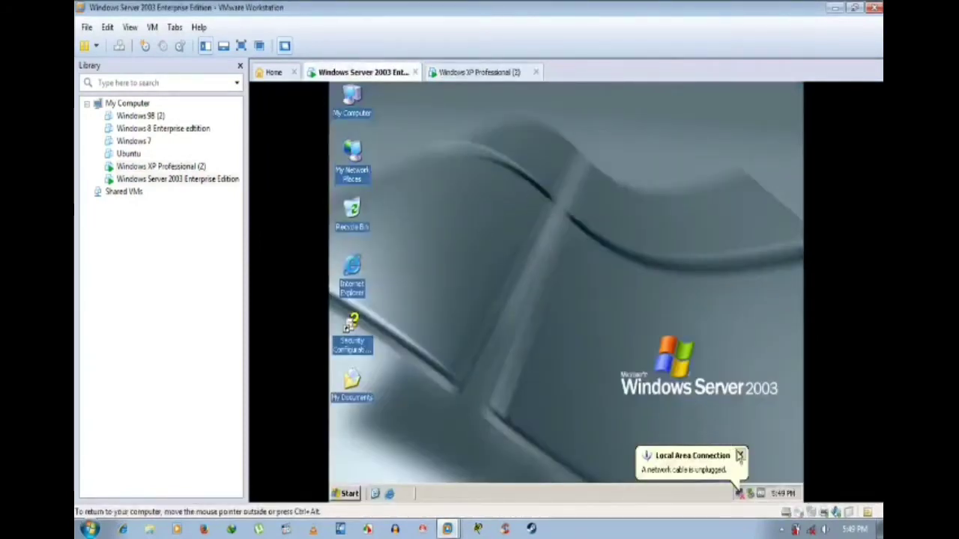
left_click(740, 454)
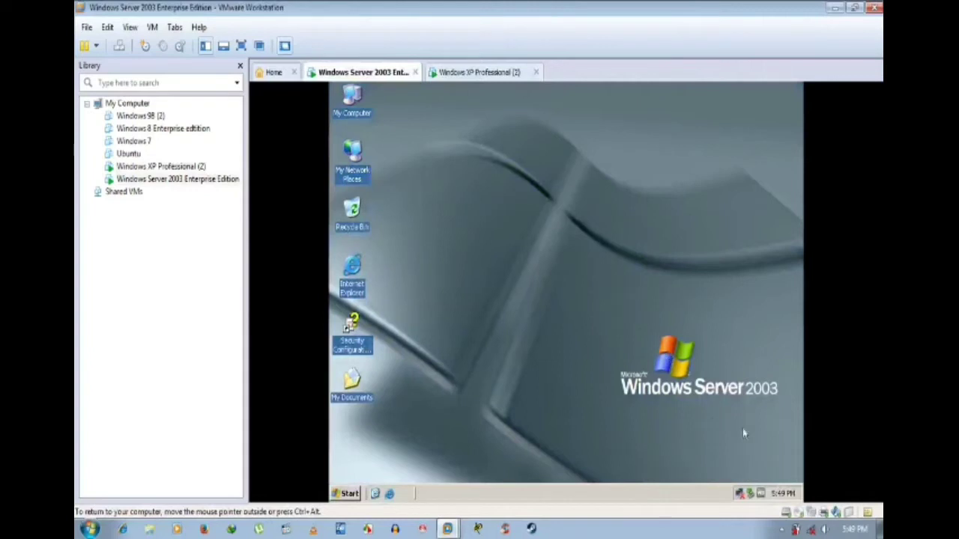
Step: Mark the Server VM's network adapter Connected, then dismiss the VMnet0 bridge not running error
left_click(814, 516)
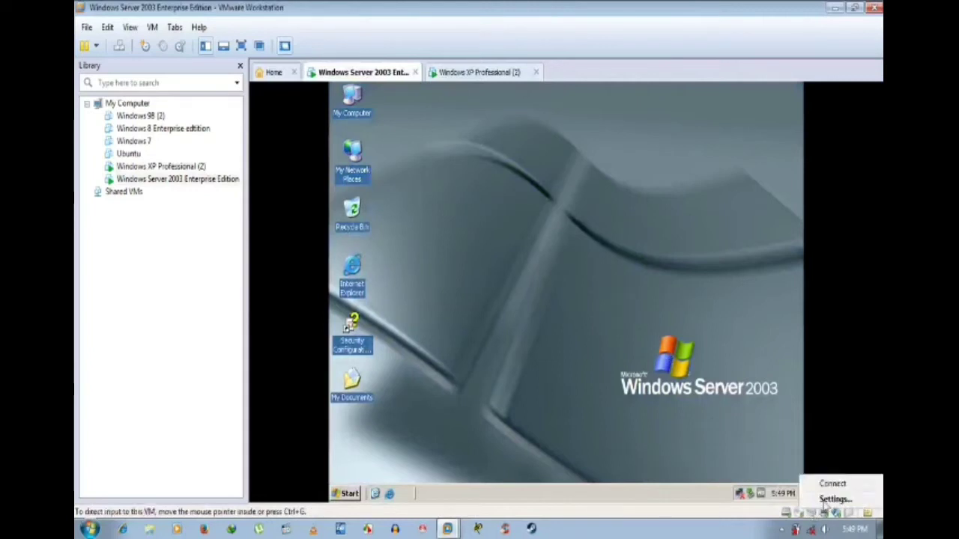
left_click(824, 509)
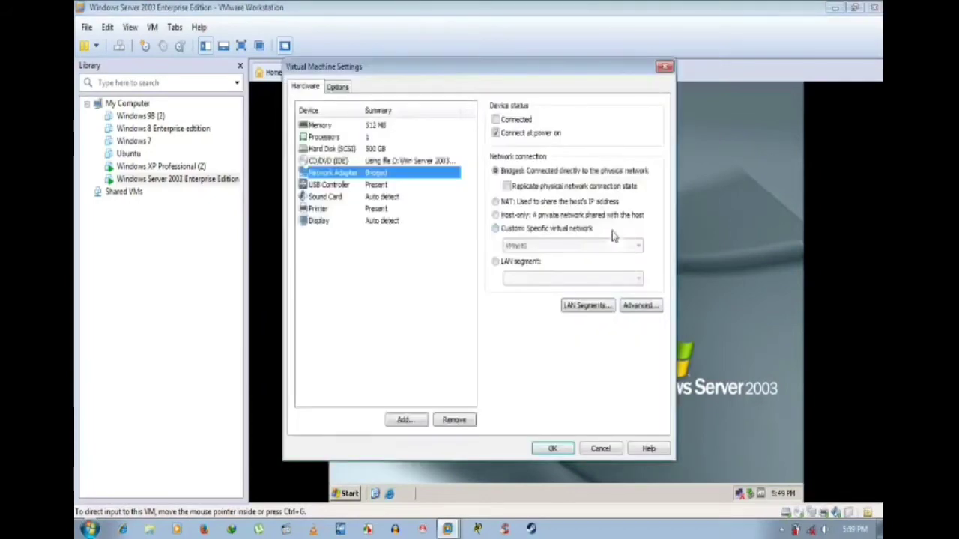
left_click(497, 120)
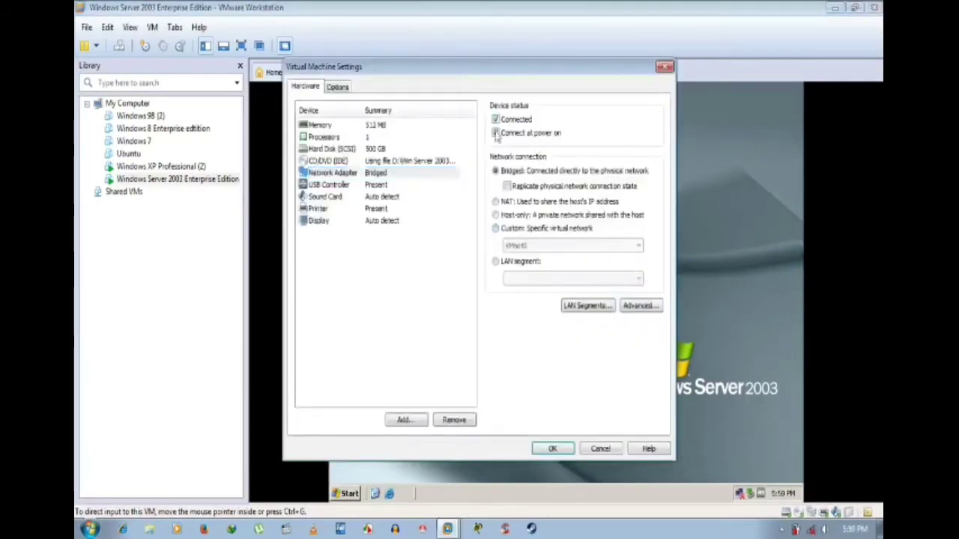
left_click(554, 449)
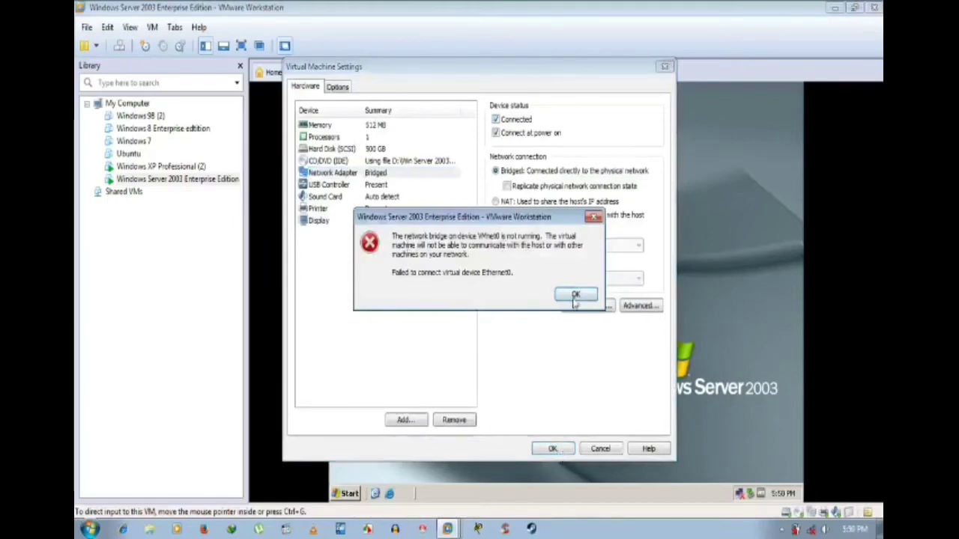
left_click(575, 295)
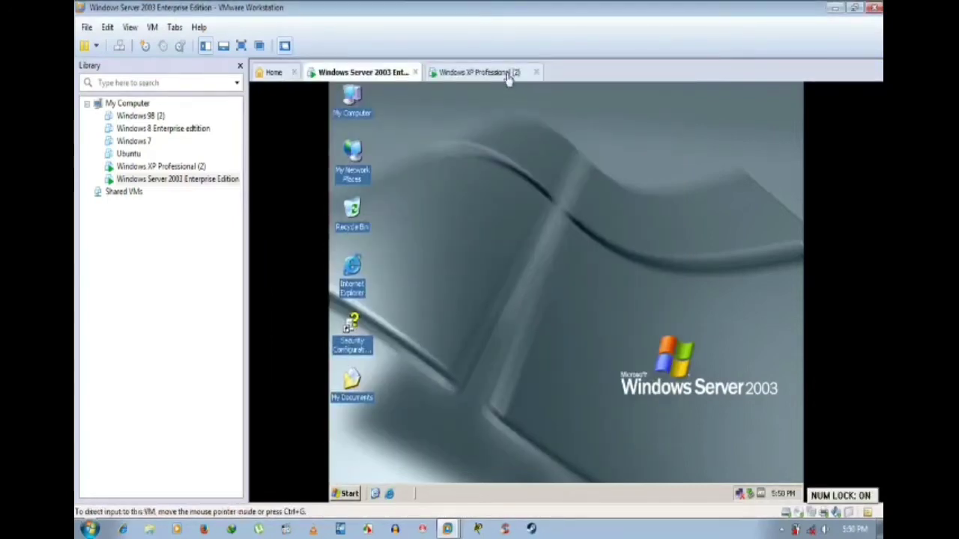
Step: On the XP Professional (2) VM, mark the network adapter Connected; dismiss the VMnet0 bridge error
left_click(506, 73)
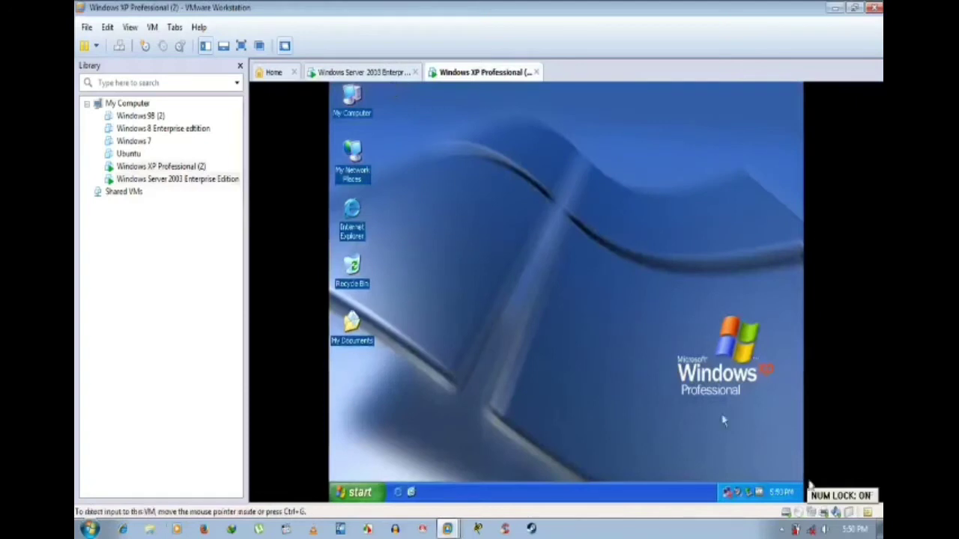
left_click(811, 513)
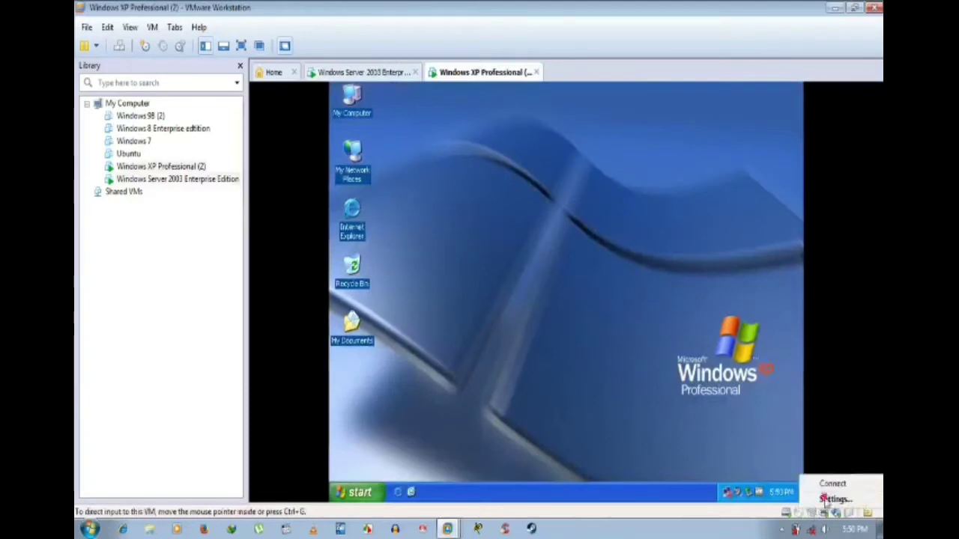
left_click(830, 499)
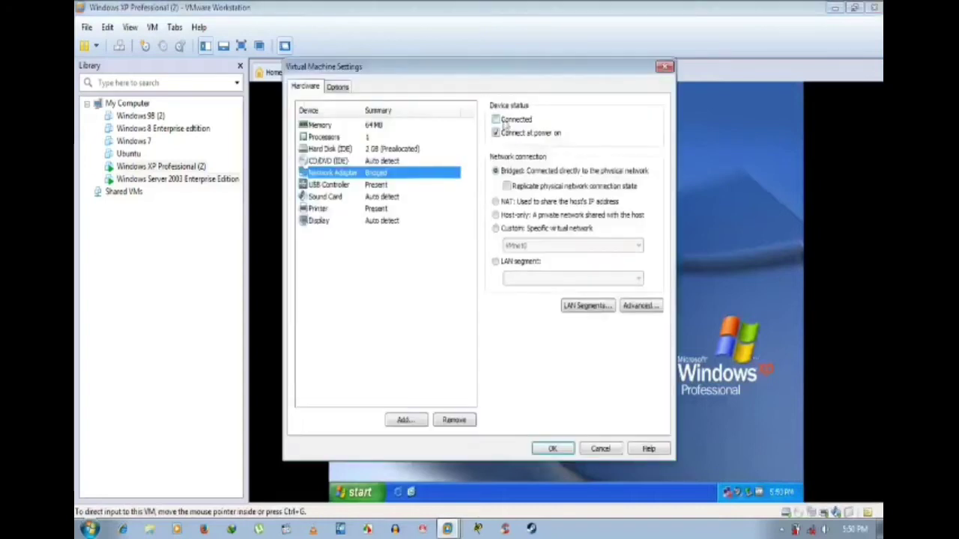
left_click(495, 119)
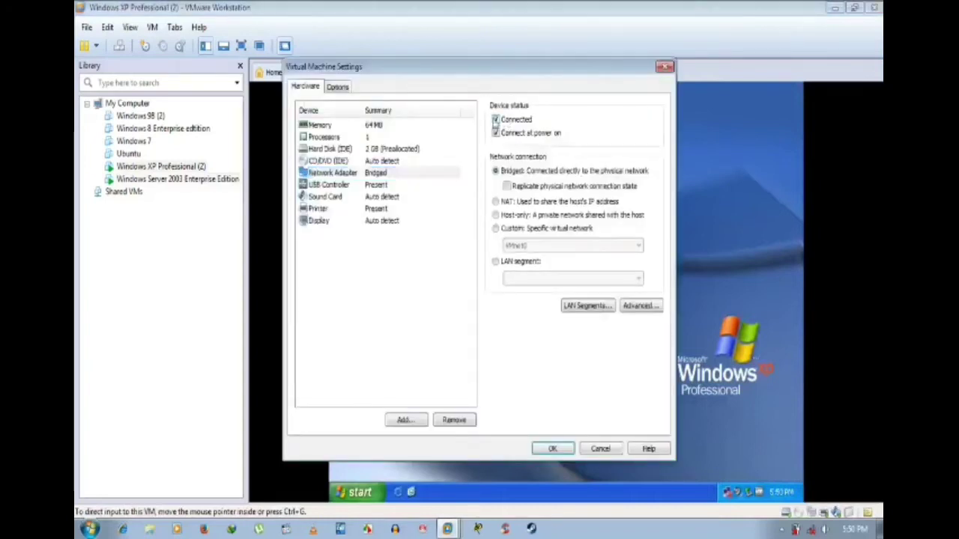
left_click(552, 448)
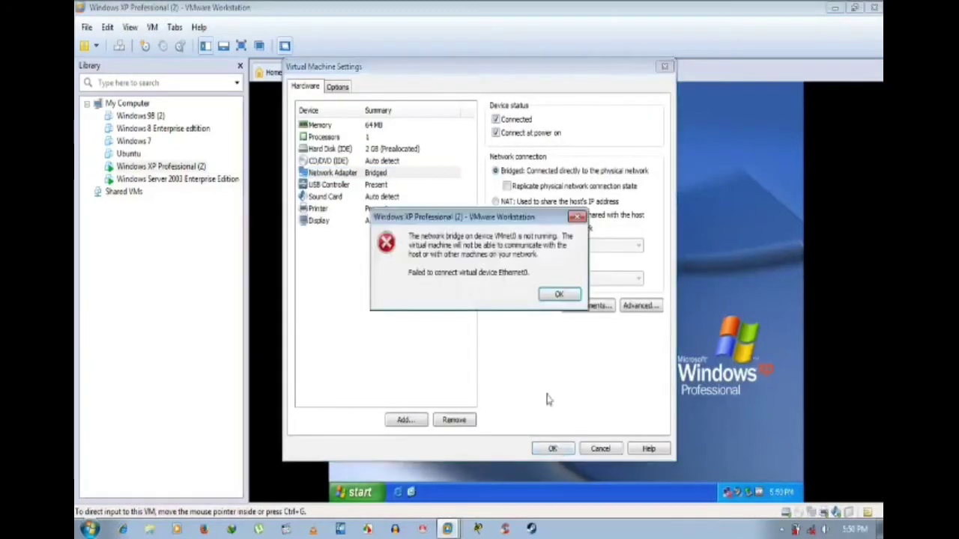
left_click(540, 297)
Step: Retry Connected on the XP VM's Network Adapter via its Library Settings; the bridge error returns
right_click(193, 173)
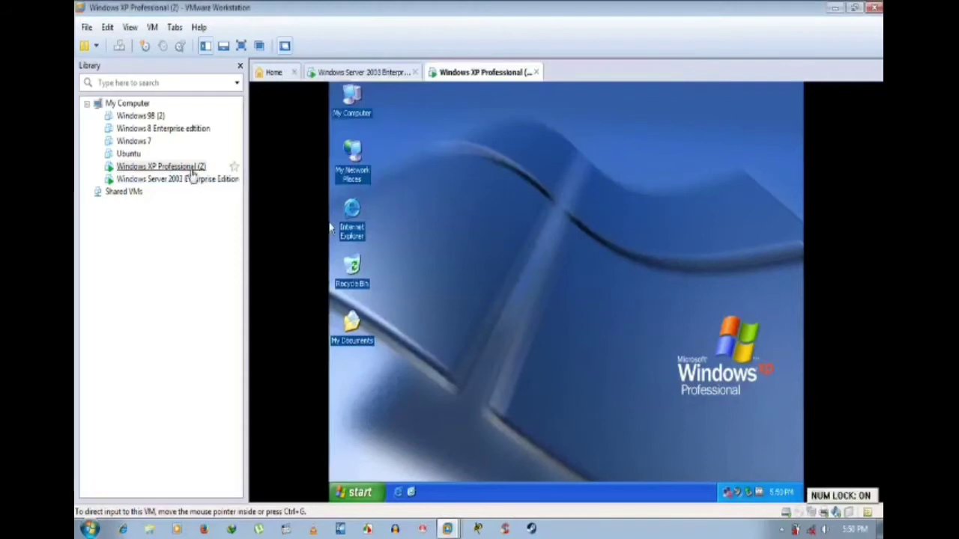
left_click(236, 429)
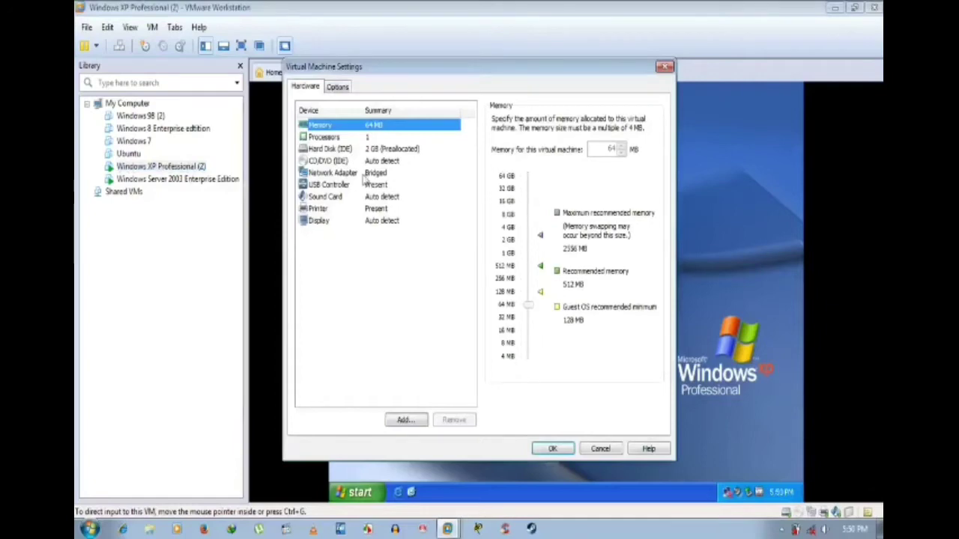
left_click(365, 174)
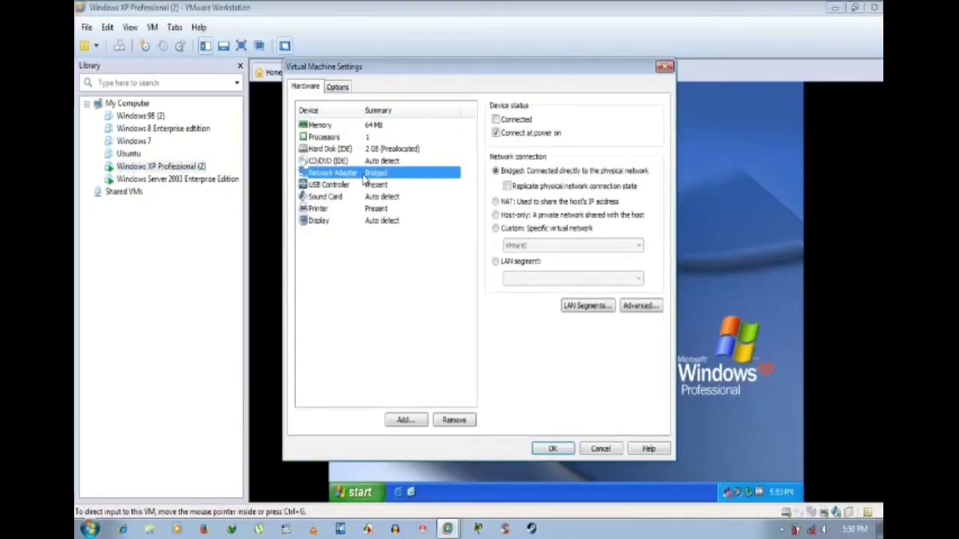
left_click(495, 119)
left_click(553, 449)
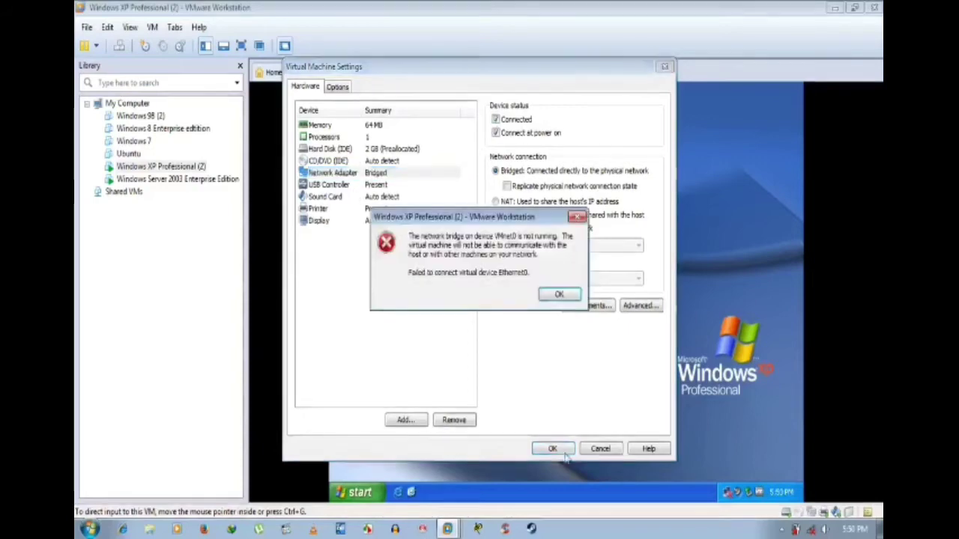
left_click(547, 294)
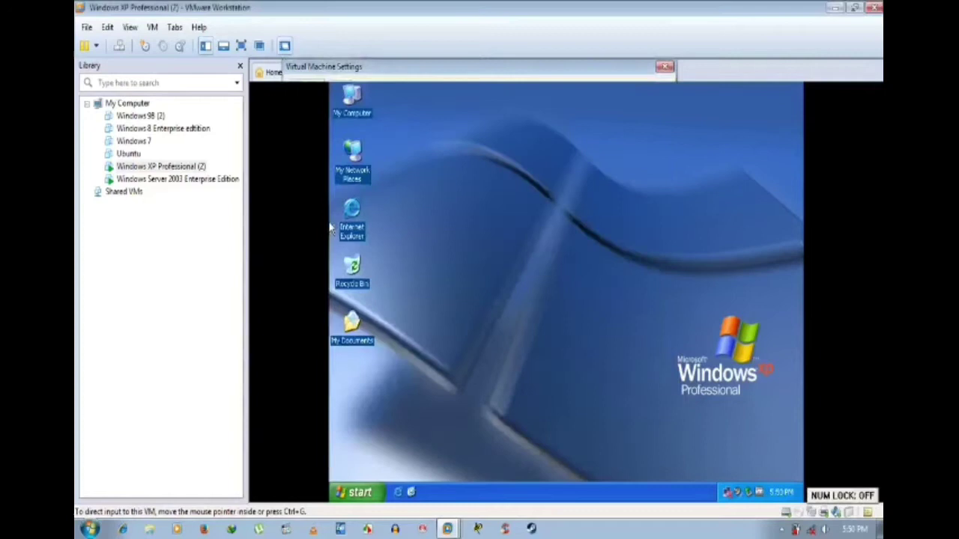
Step: Retry Connected on the Server 2003 Network Adapter via Library Settings, dismiss the error, minimize VMware
left_click(164, 184)
right_click(165, 183)
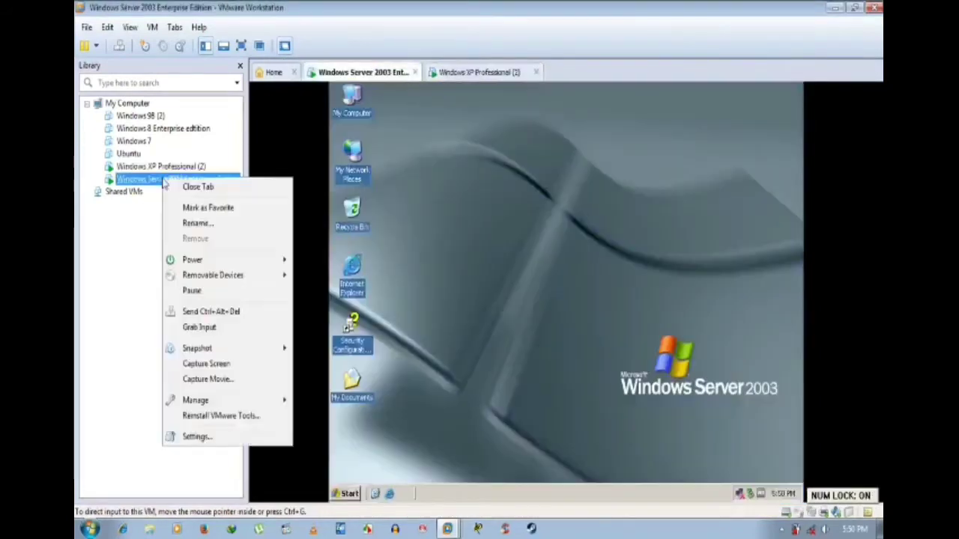
left_click(207, 445)
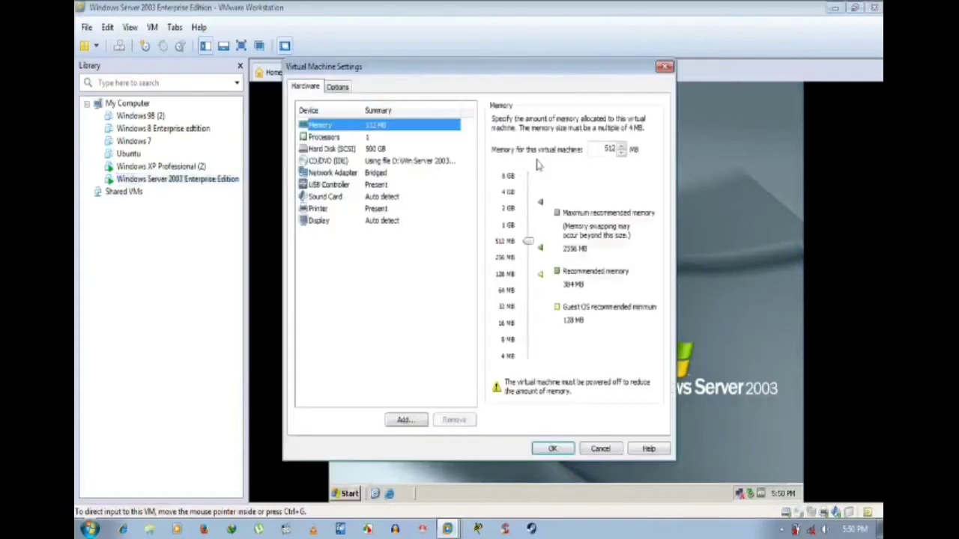
left_click(394, 162)
left_click(378, 173)
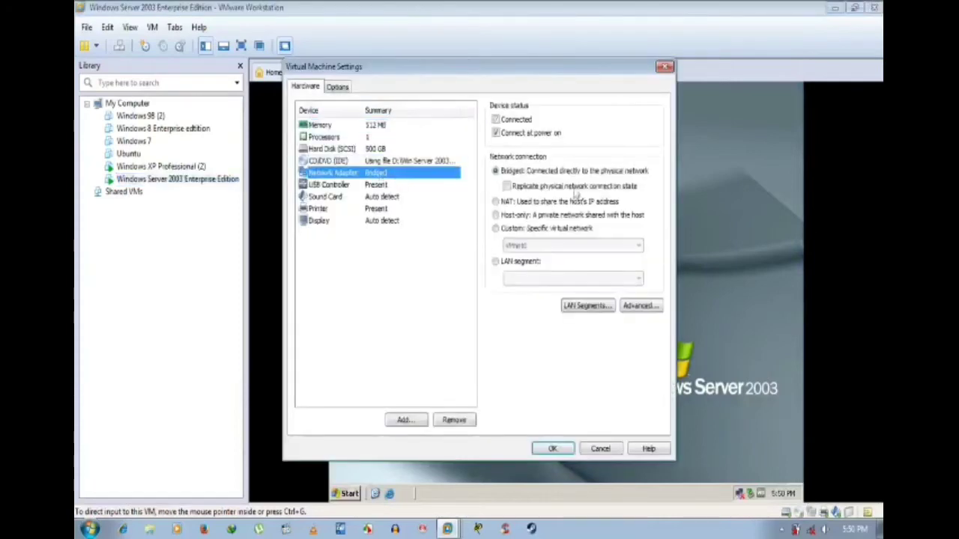
left_click(506, 121)
left_click(553, 449)
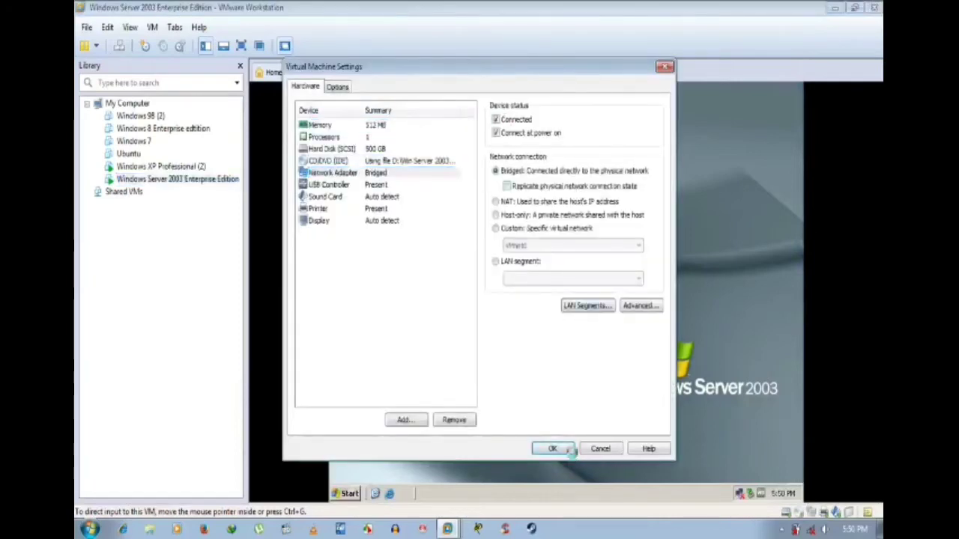
left_click(575, 294)
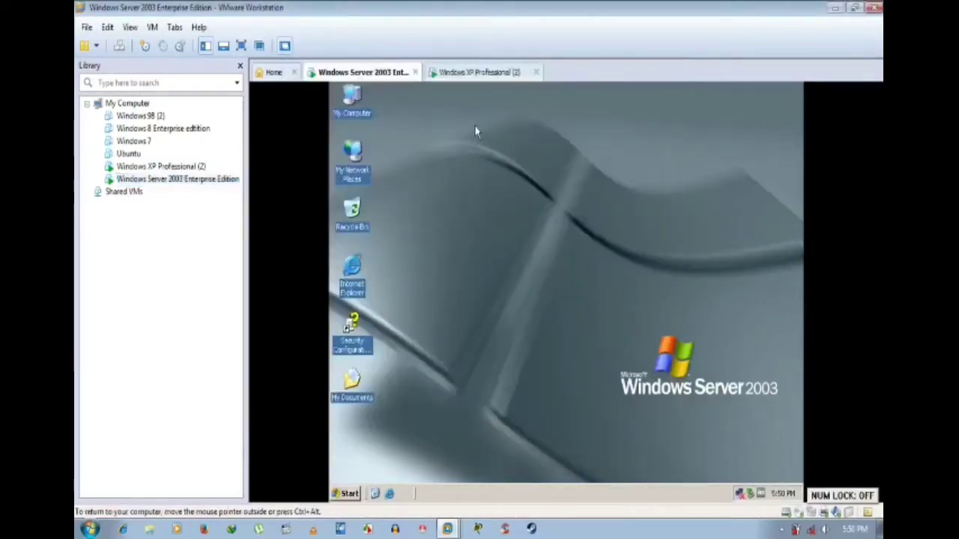
left_click(835, 8)
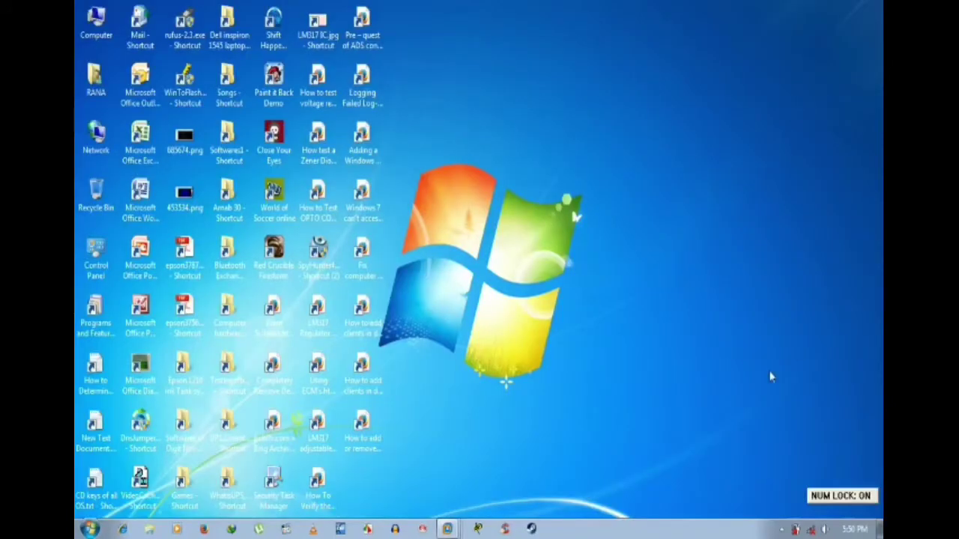
Step: Open the Wireless Network Connection's properties from the Network and Sharing Center
left_click(822, 530)
left_click(802, 507)
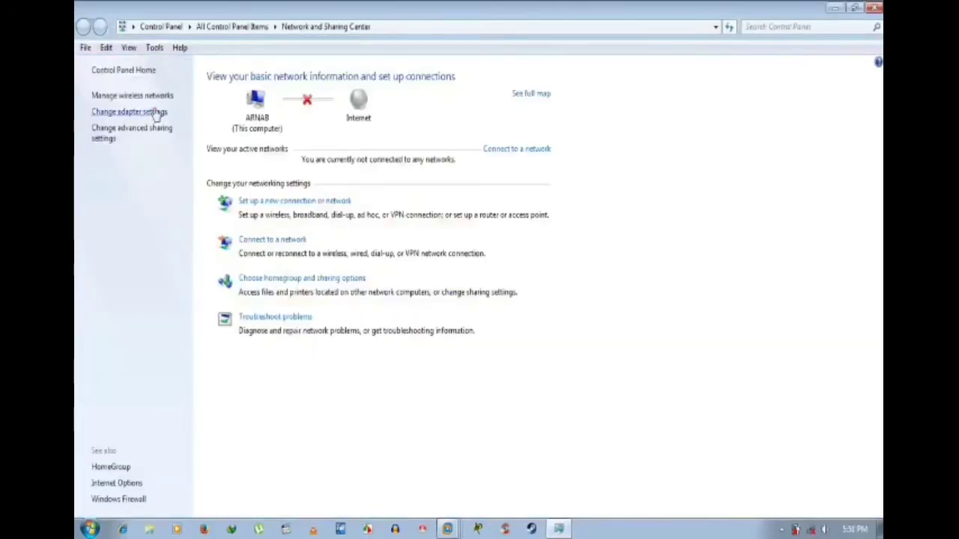
left_click(154, 112)
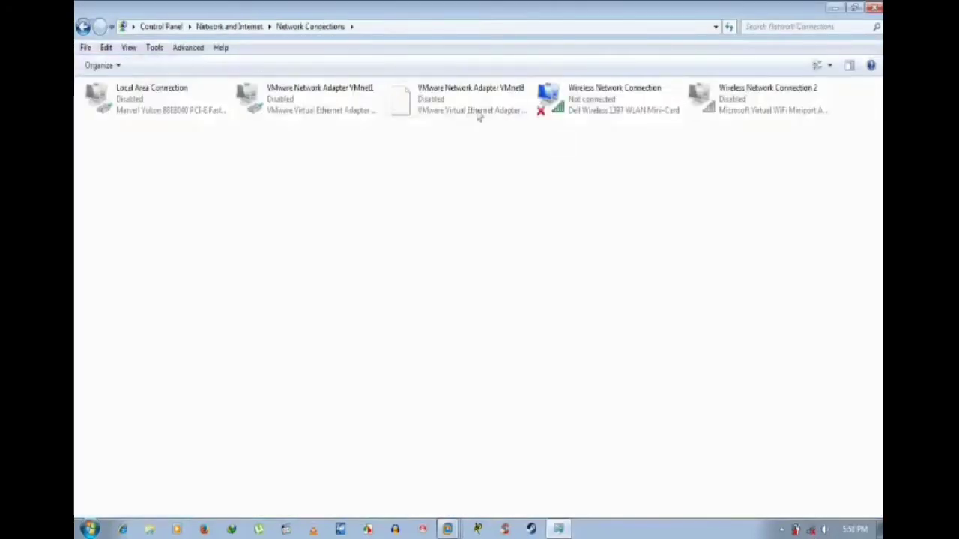
right_click(599, 92)
left_click(639, 239)
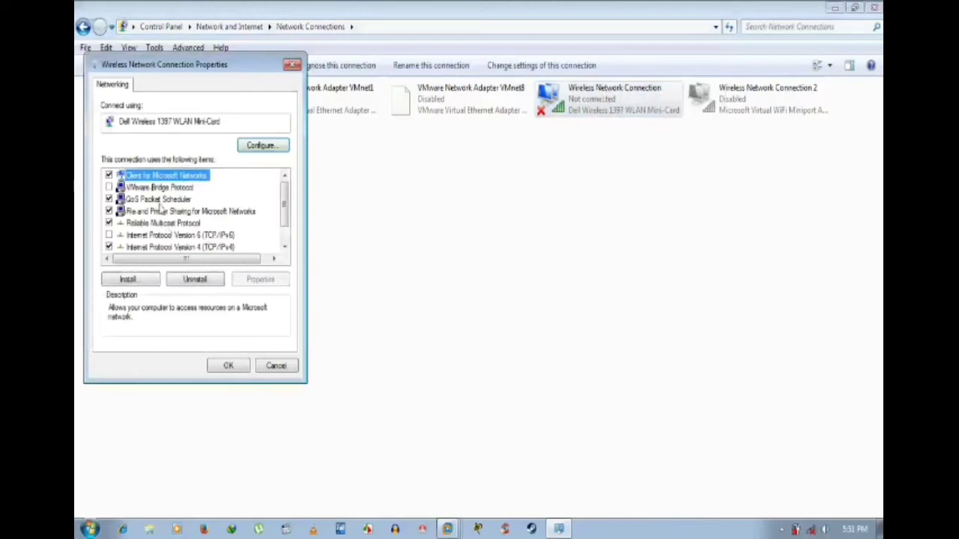
Step: Enable VMware Bridge Protocol on the wireless connection, save, and close Network Connections
left_click(178, 236)
scroll(177, 235, "down", 1)
scroll(177, 235, "up", 1)
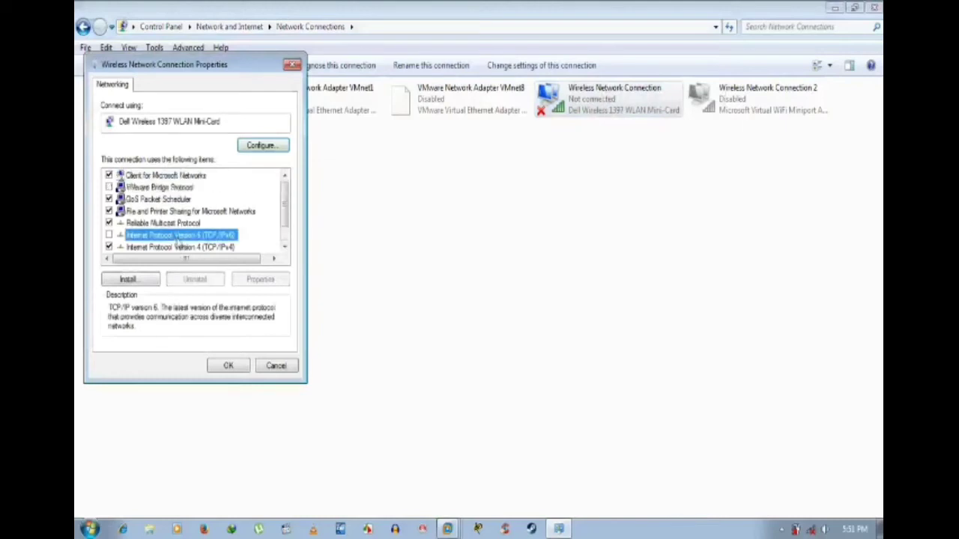
left_click(149, 187)
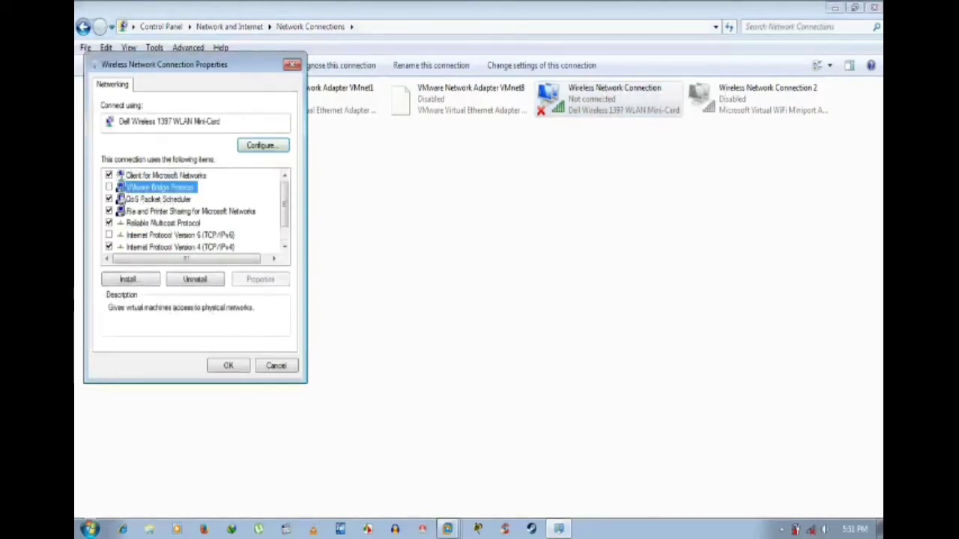
left_click(108, 187)
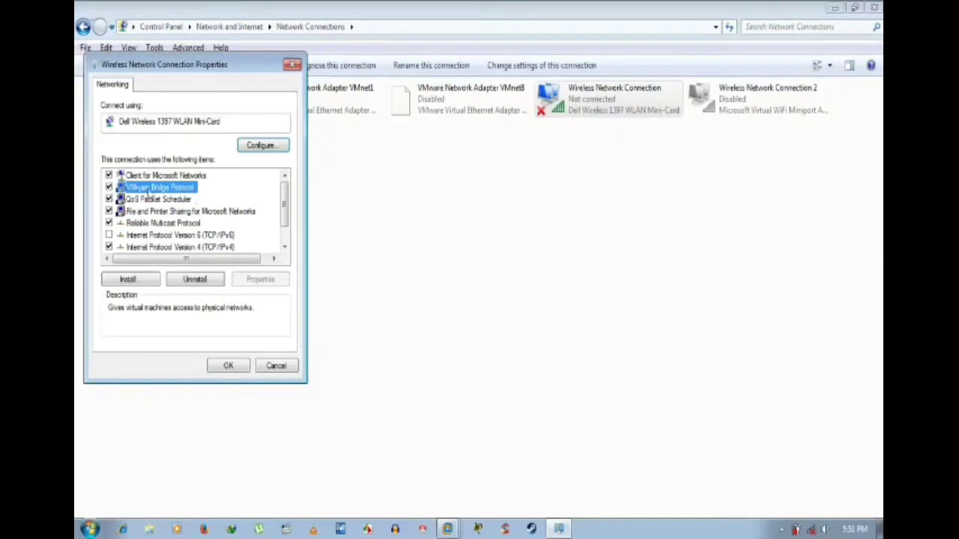
left_click(229, 366)
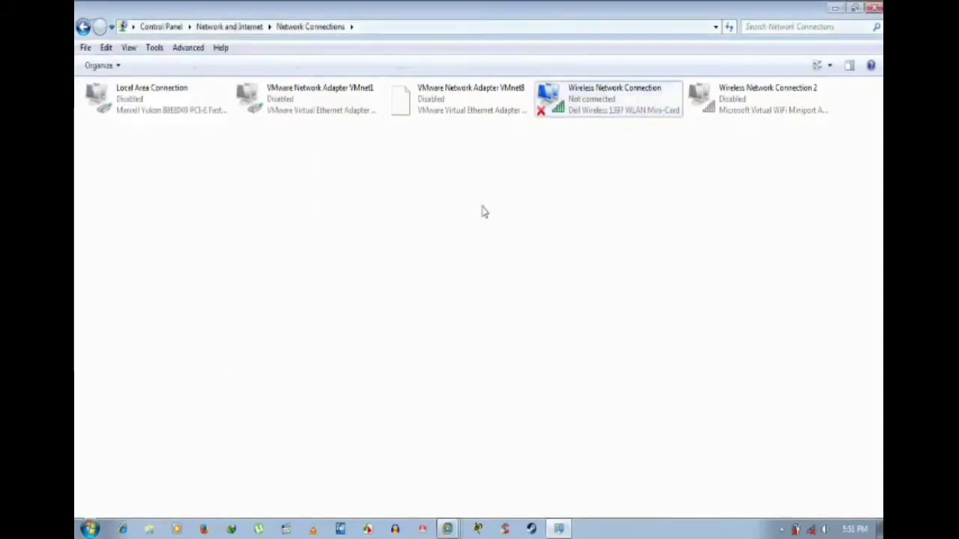
left_click(875, 7)
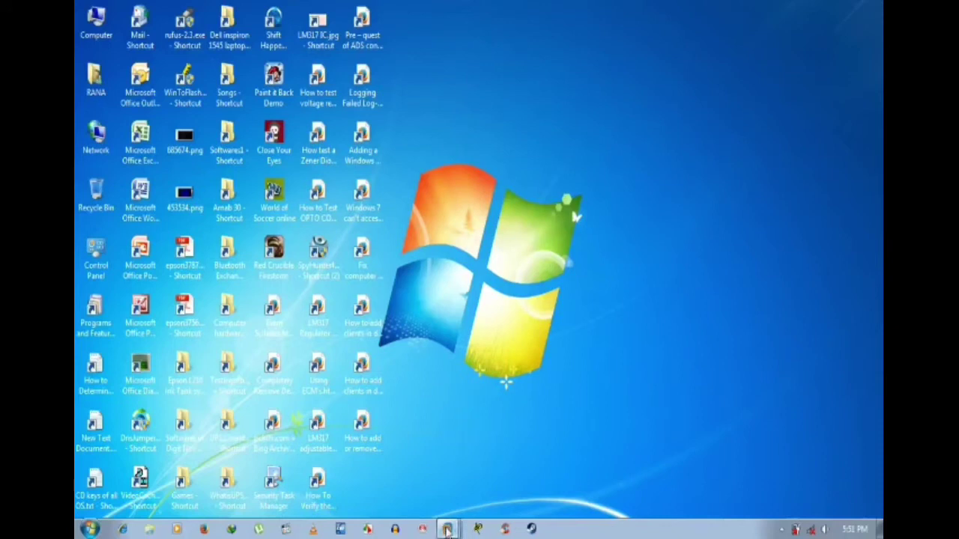
left_click(448, 529)
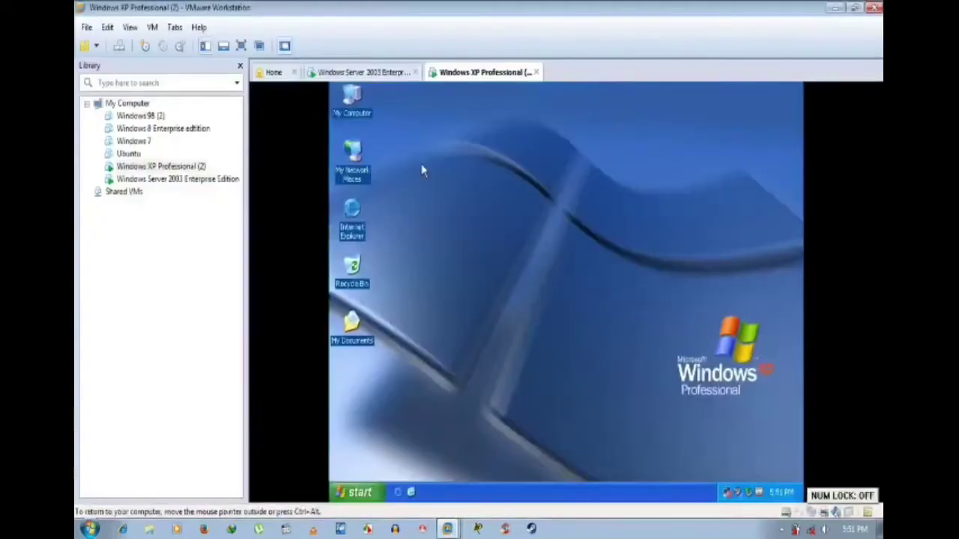
right_click(170, 167)
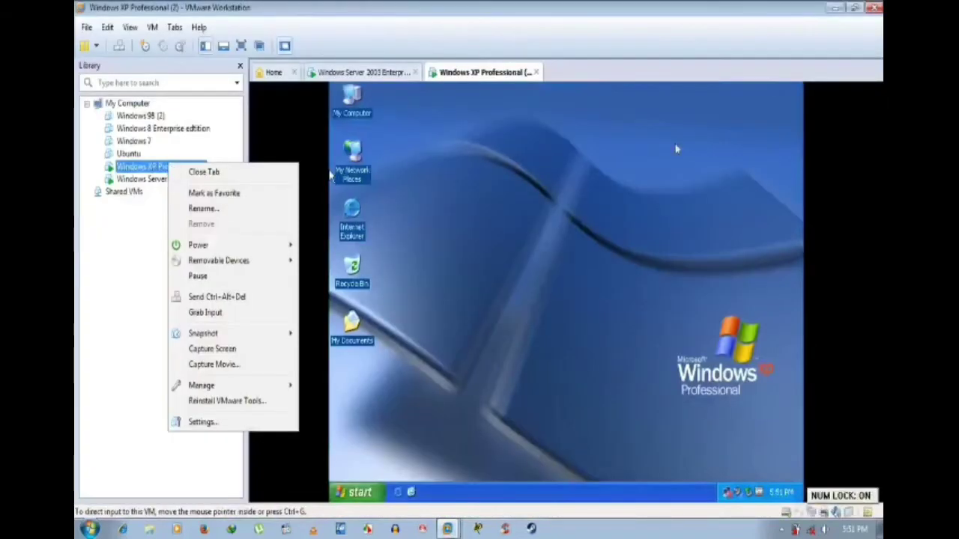
left_click(643, 166)
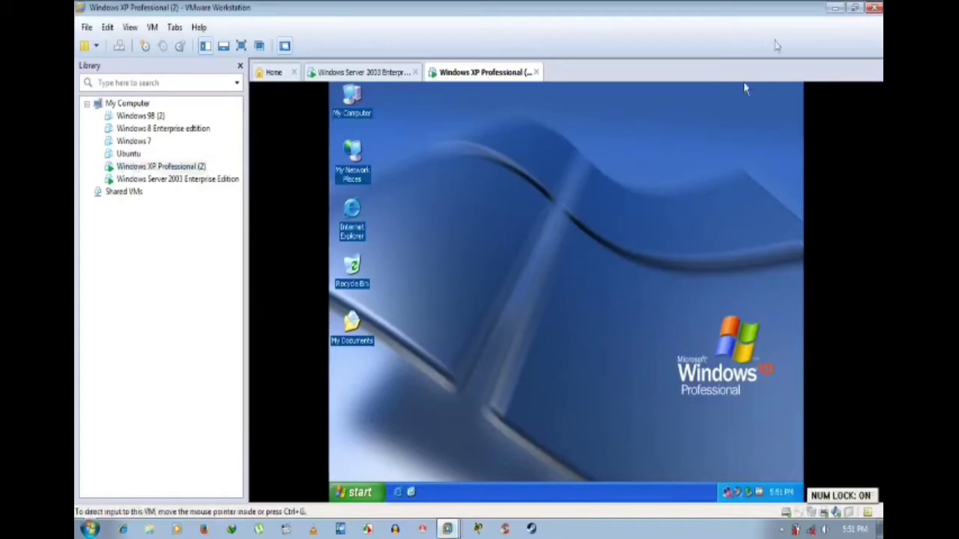
left_click(835, 8)
left_click(811, 529)
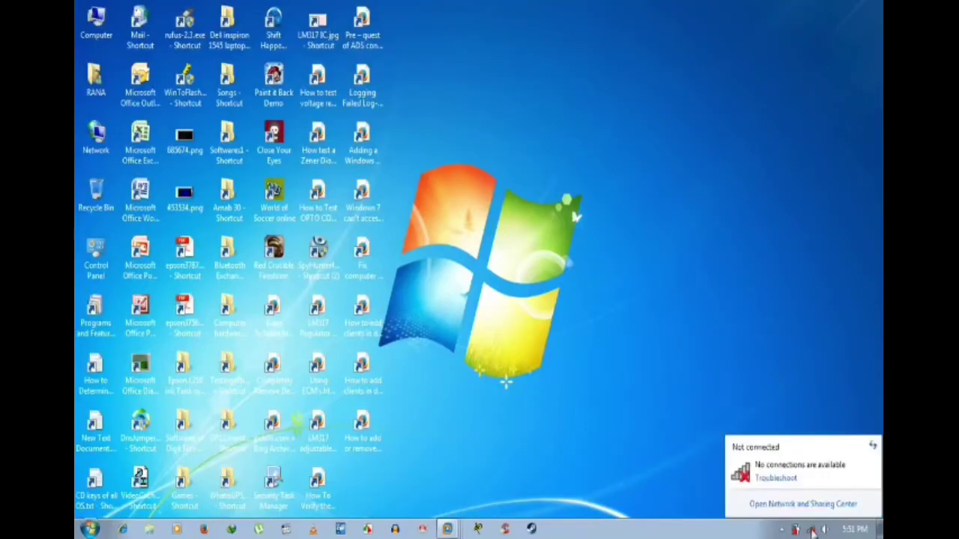
left_click(820, 504)
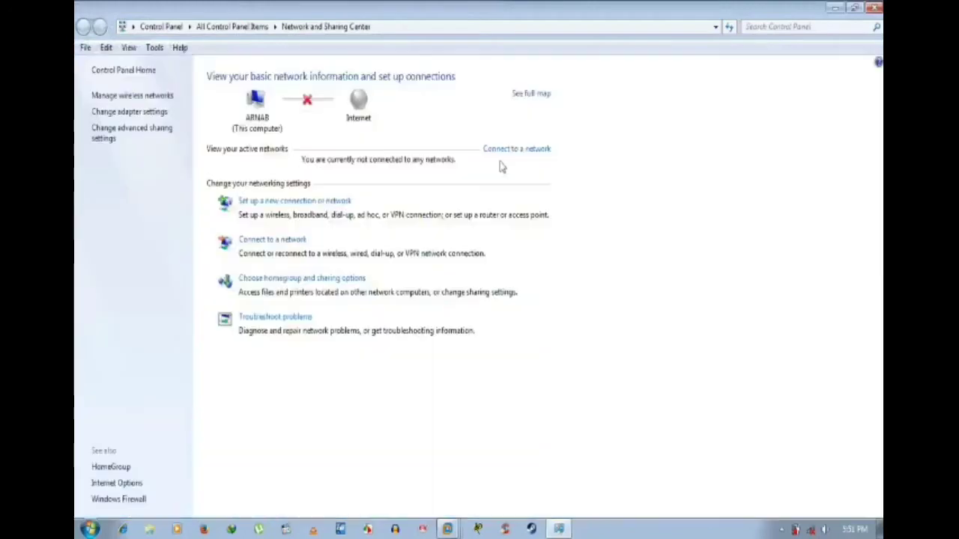
left_click(126, 111)
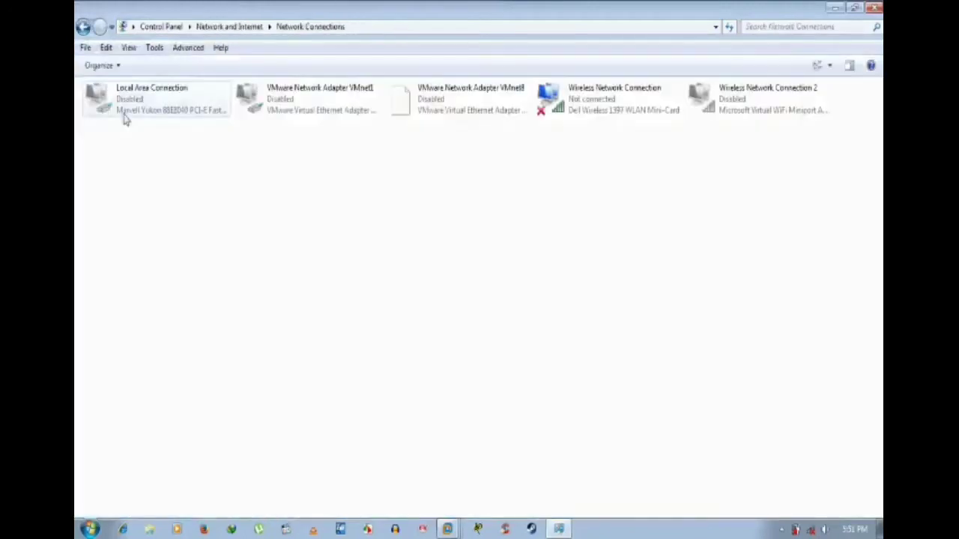
right_click(442, 107)
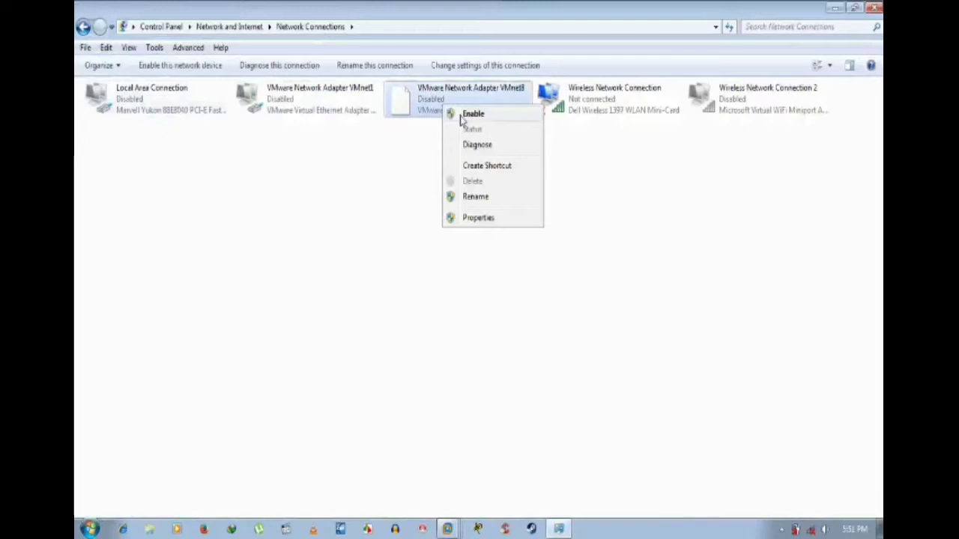
left_click(248, 248)
key("alt+F4")
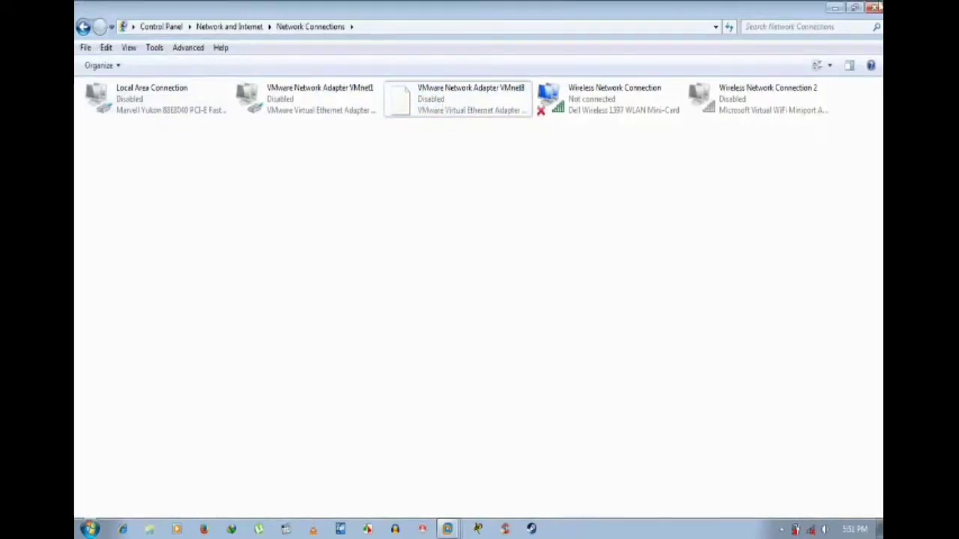
Step: Restore VMware and connect the Server 2003 adapter, now showing limited connectivity, then switch to XP
left_click(447, 528)
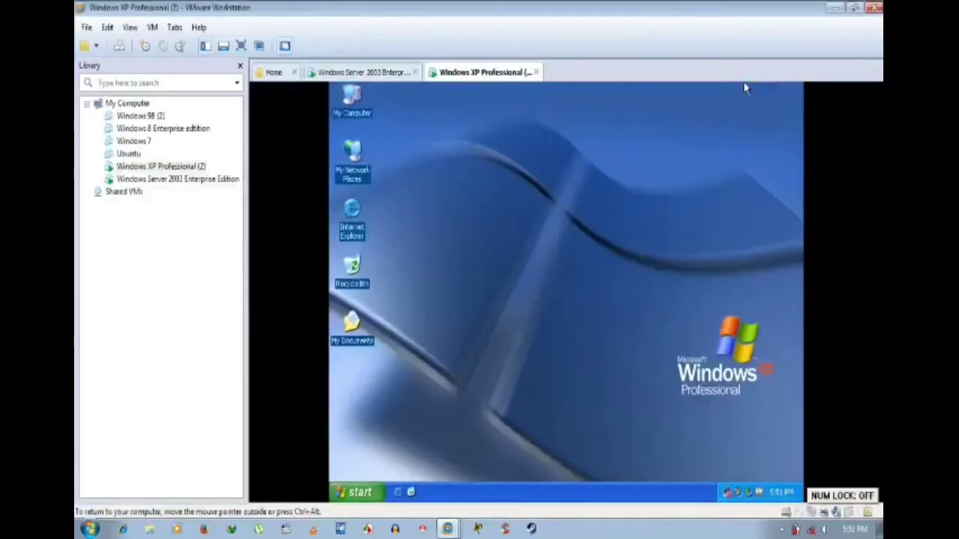
left_click(360, 72)
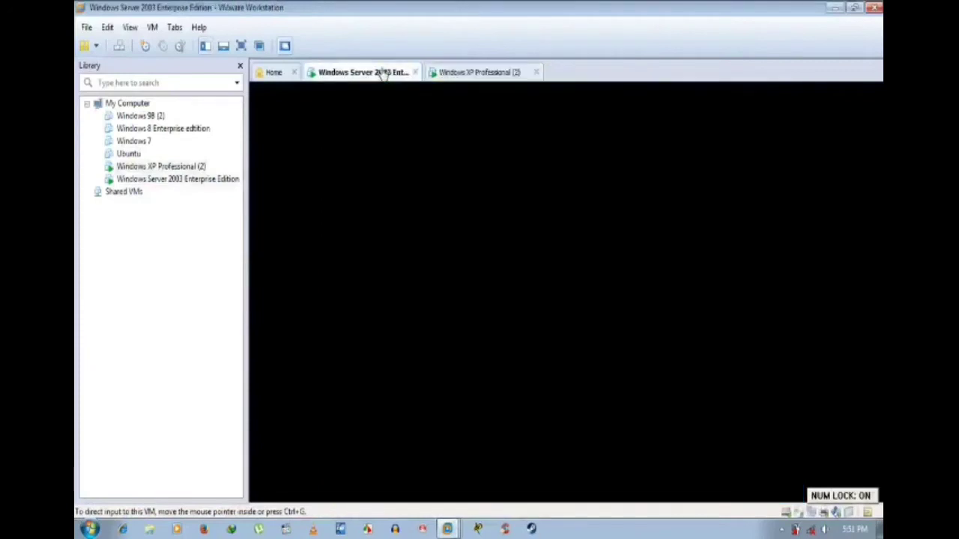
left_click(822, 513)
left_click(822, 513)
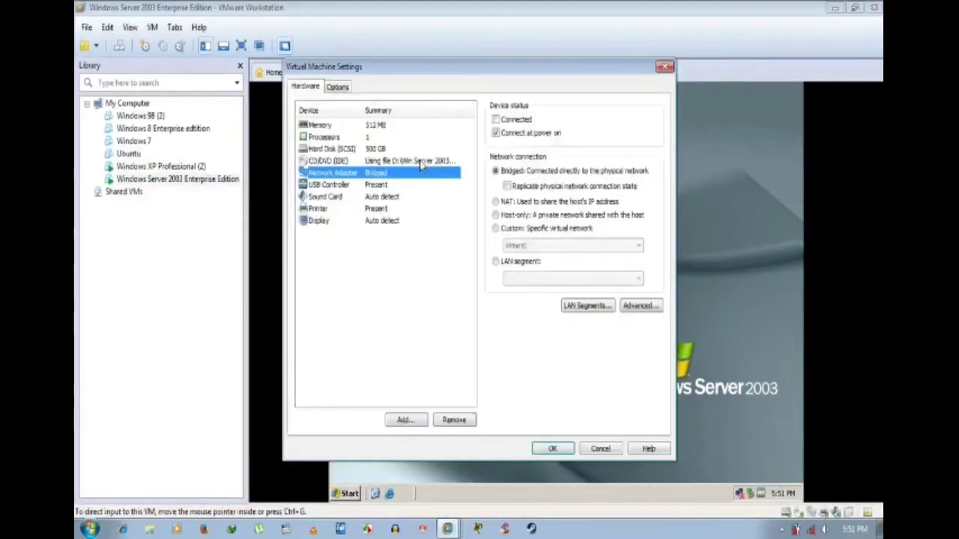
left_click(509, 121)
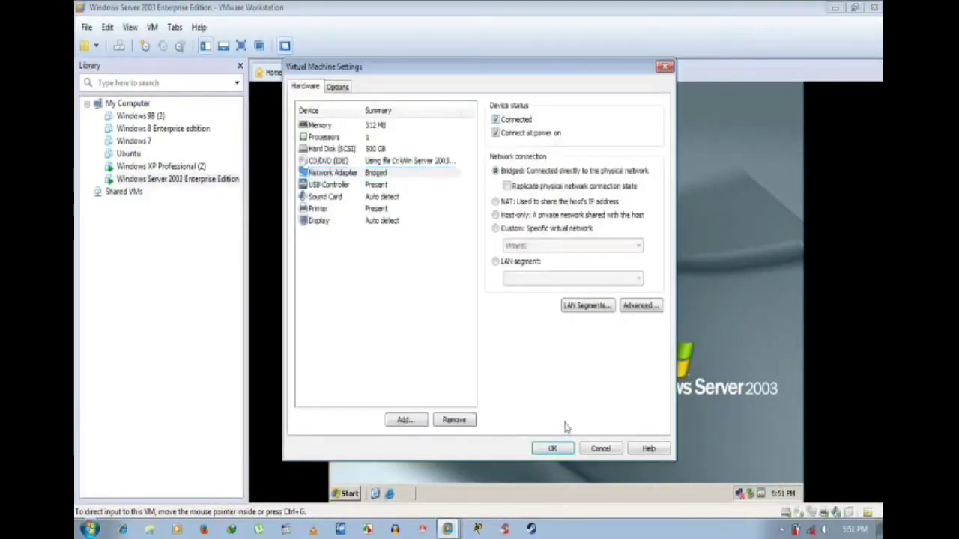
left_click(552, 448)
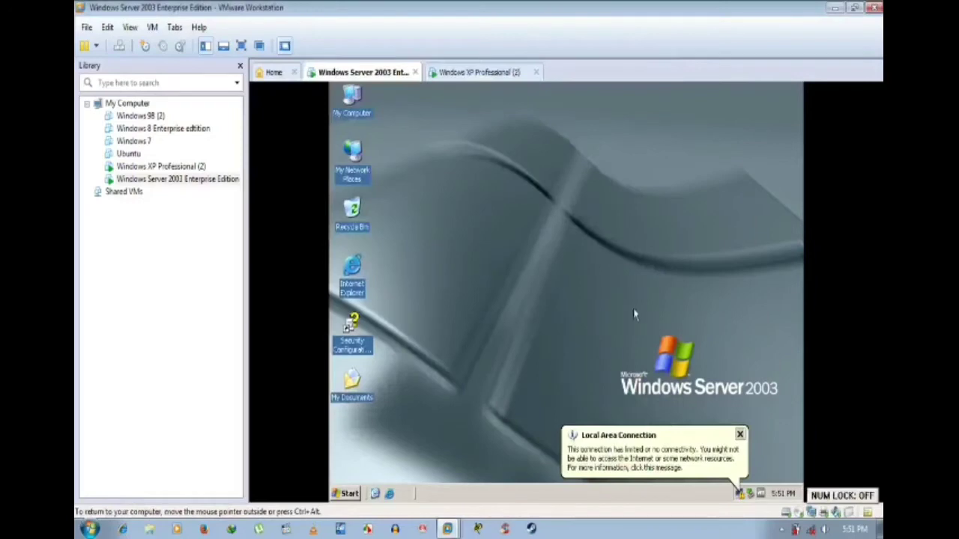
left_click(739, 435)
left_click(501, 71)
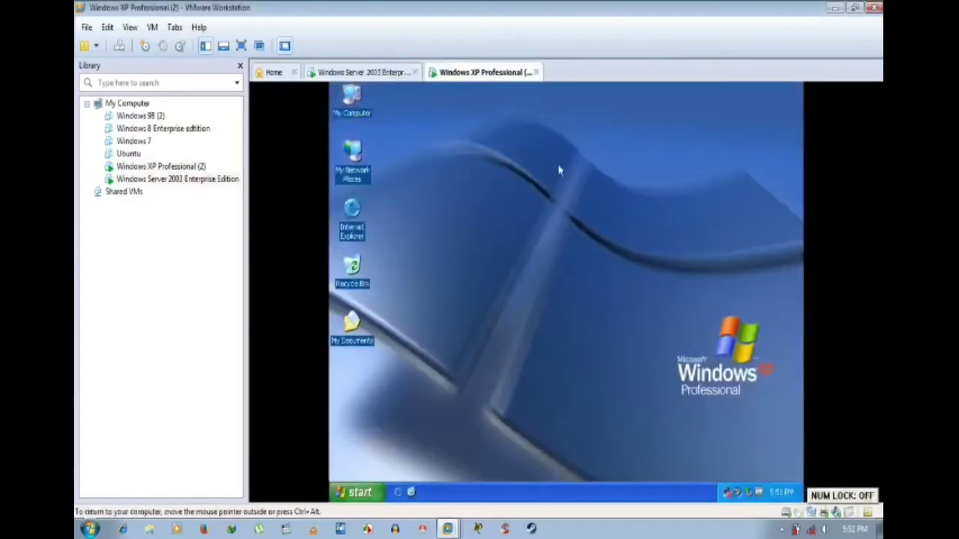
Step: Mark the XP Professional (2) VM's bridged Network Adapter Connected in its Virtual Machine Settings
right_click(179, 173)
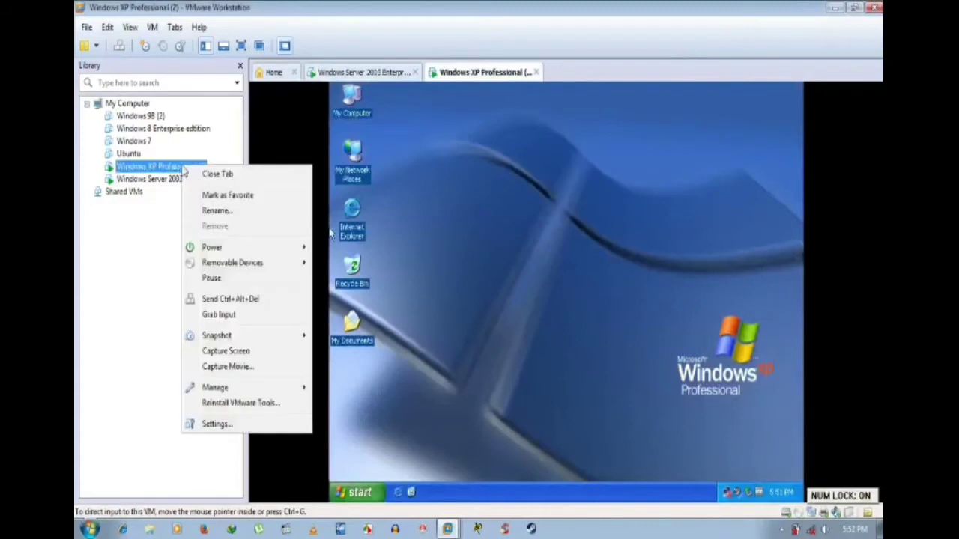
left_click(251, 422)
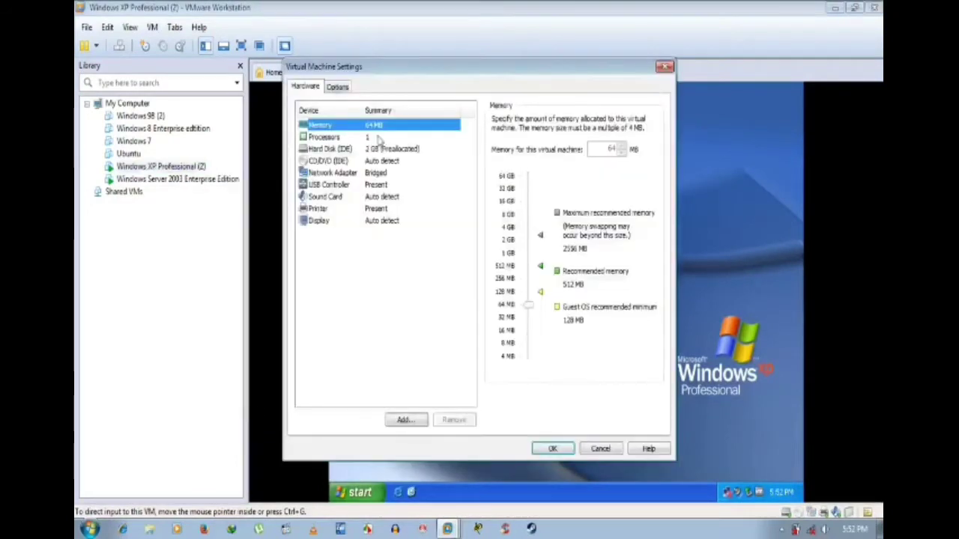
left_click(332, 172)
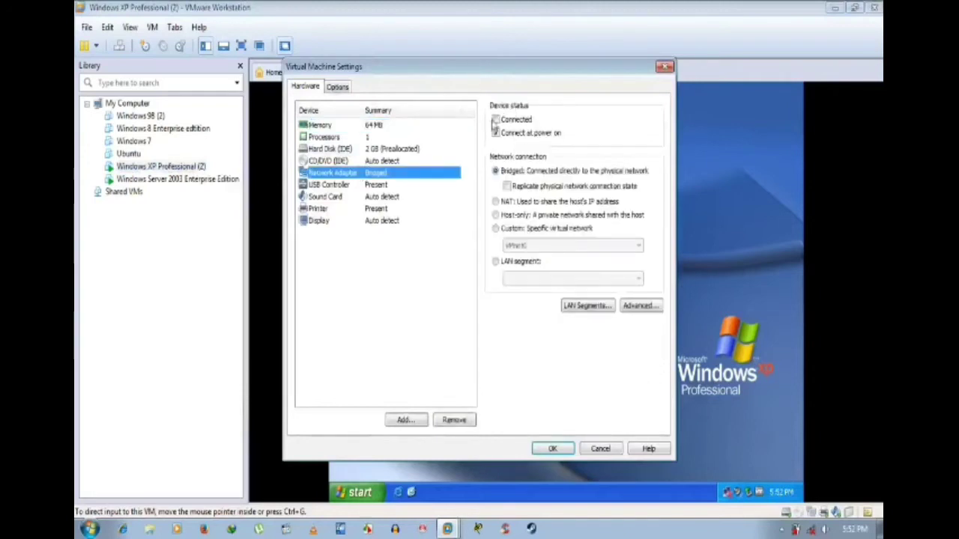
left_click(496, 120)
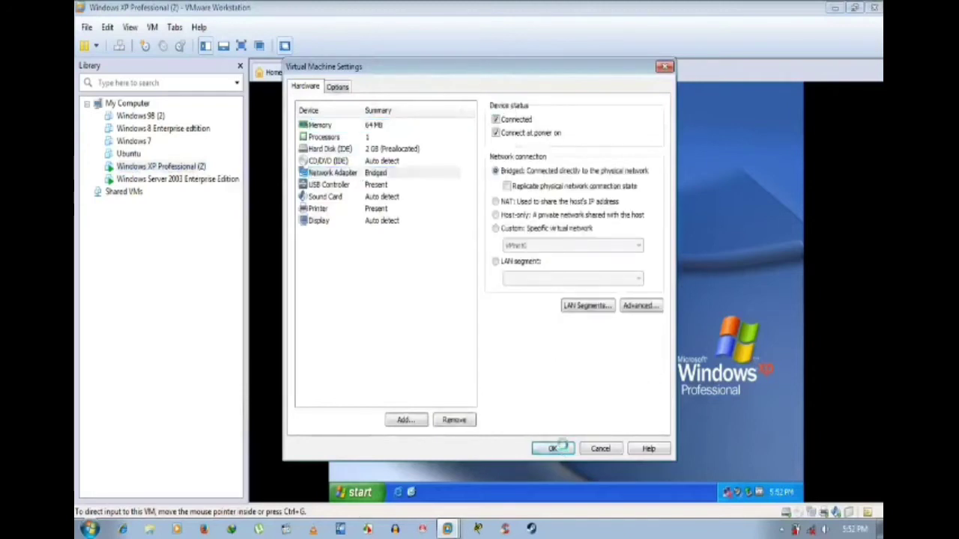
left_click(552, 448)
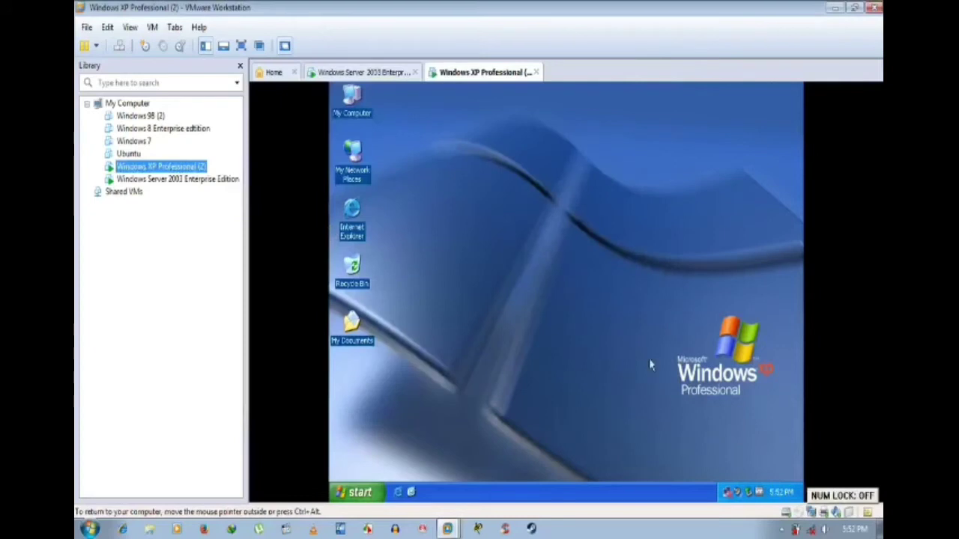
key("ctrl+alt")
left_click(375, 72)
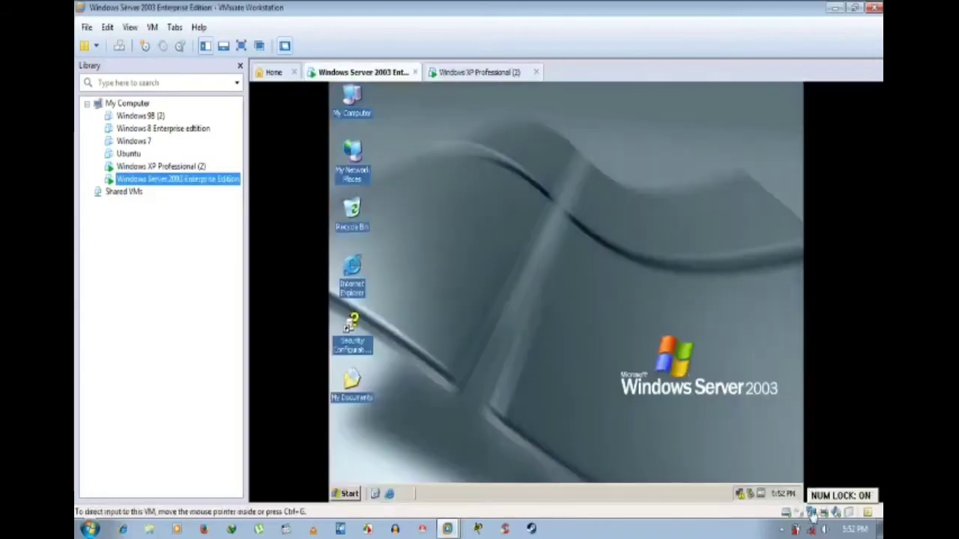
left_click(488, 71)
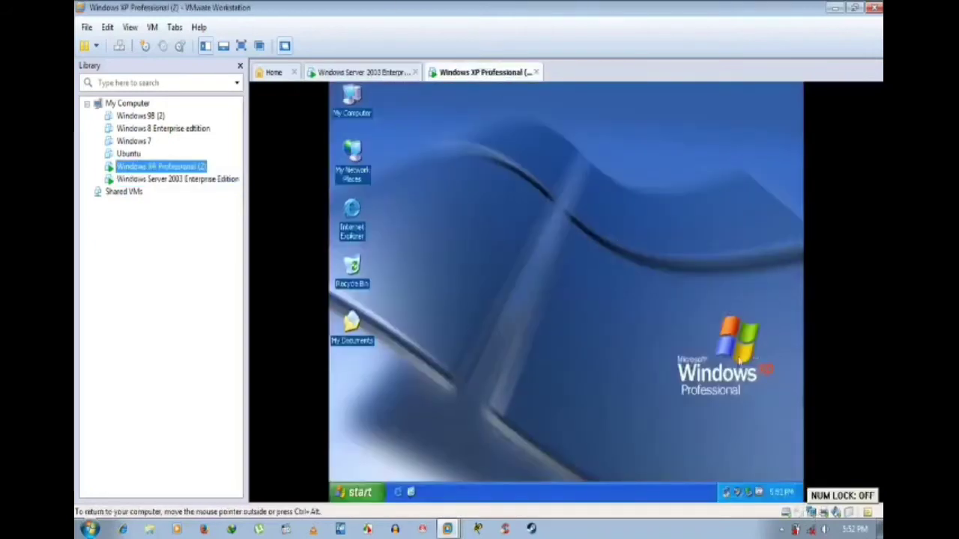
right_click(543, 214)
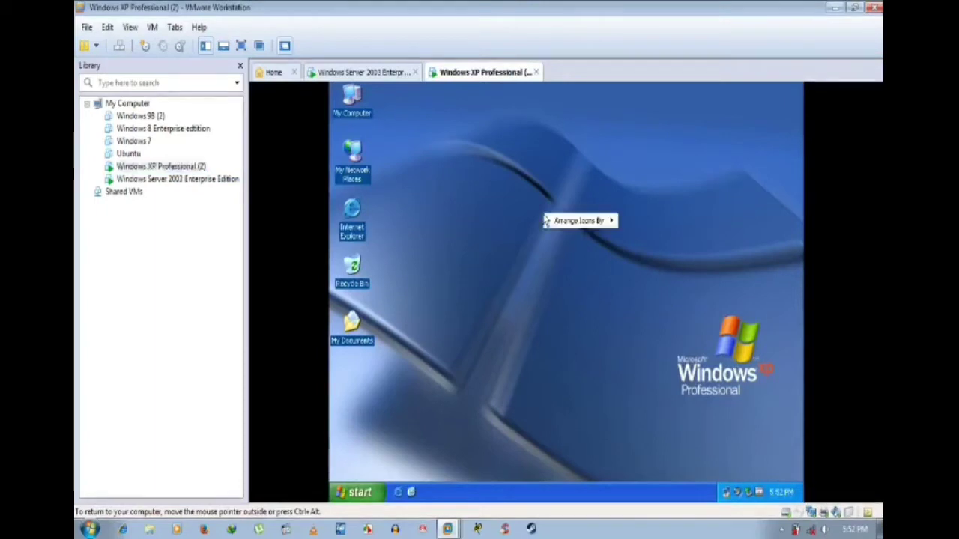
left_click(562, 234)
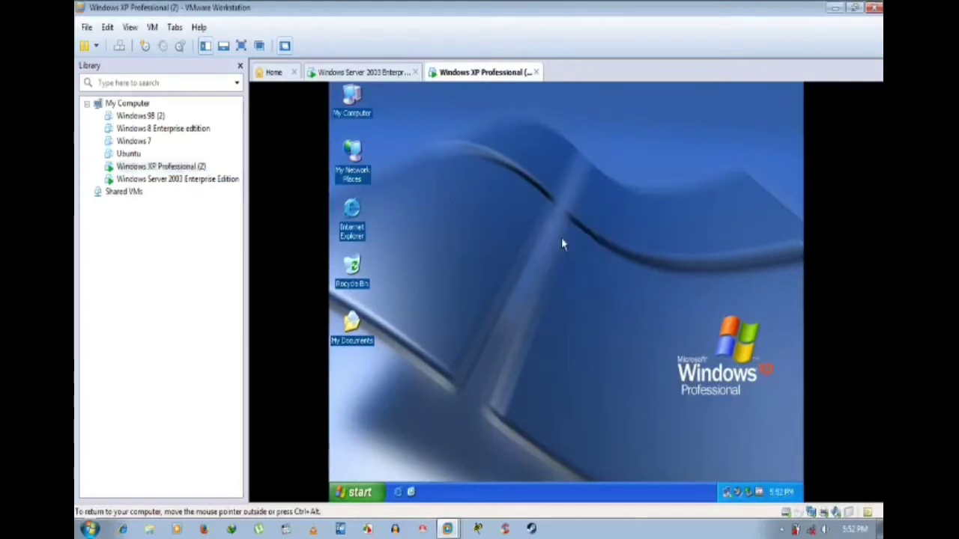
right_click(498, 207)
left_click(521, 227)
right_click(528, 202)
left_click(545, 233)
right_click(459, 207)
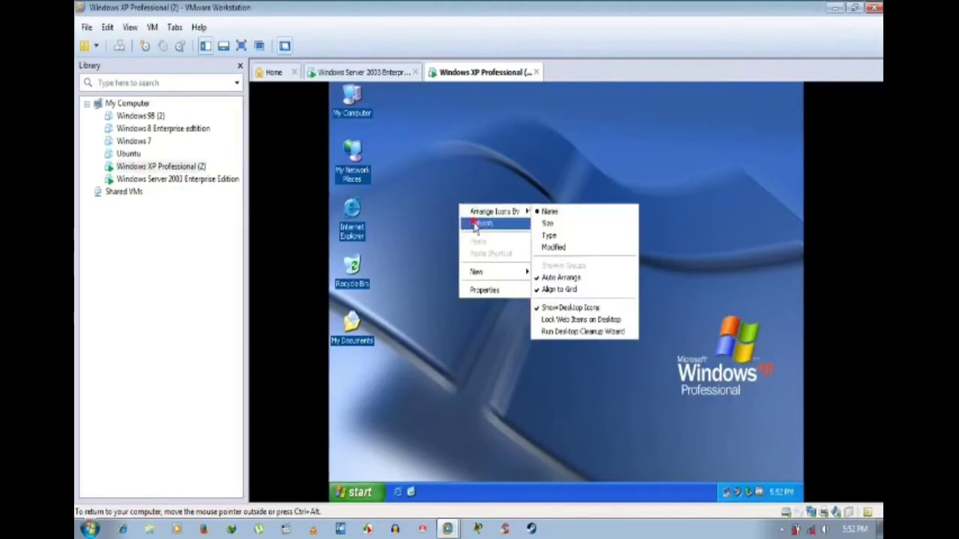
left_click(474, 224)
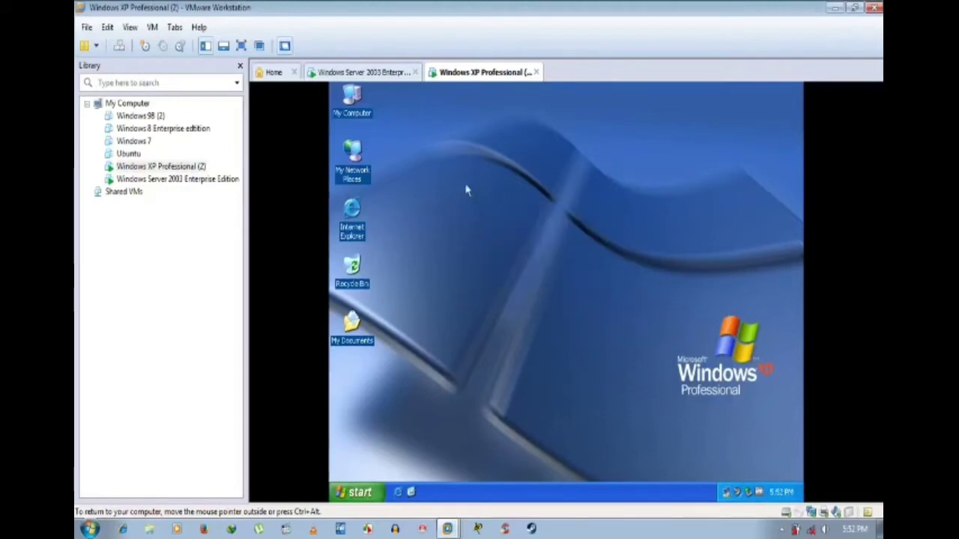
right_click(459, 175)
left_click(469, 193)
right_click(454, 158)
left_click(483, 186)
right_click(482, 182)
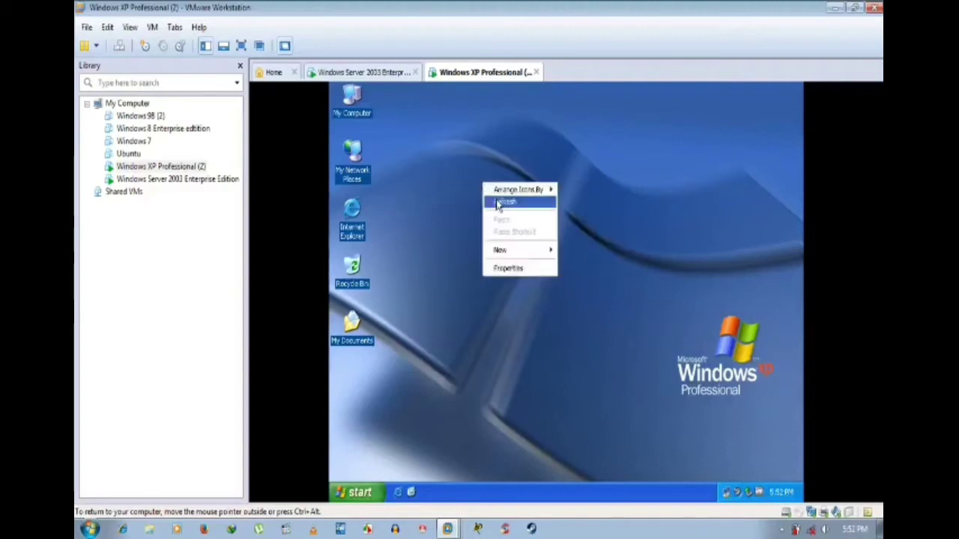
left_click(499, 206)
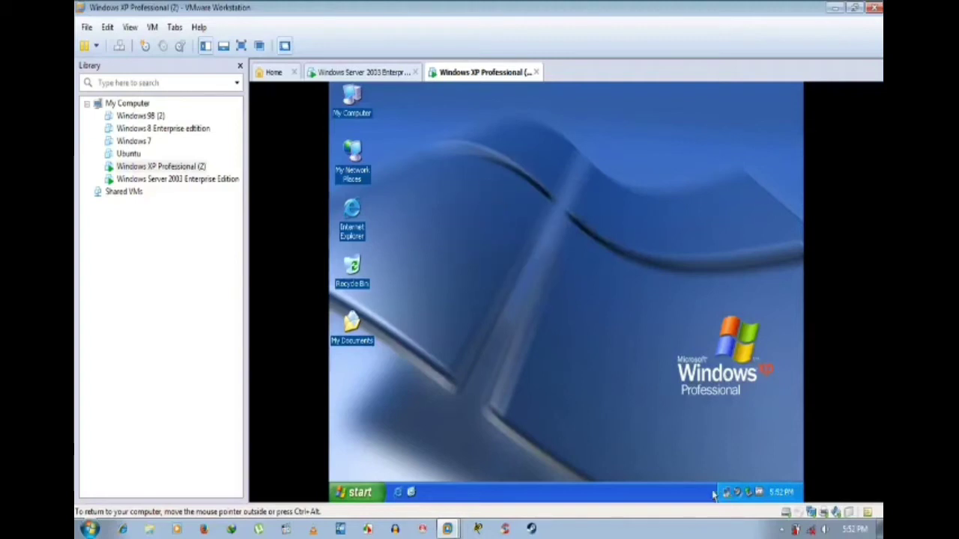
key("Num_Lock")
mouse_move(725, 494)
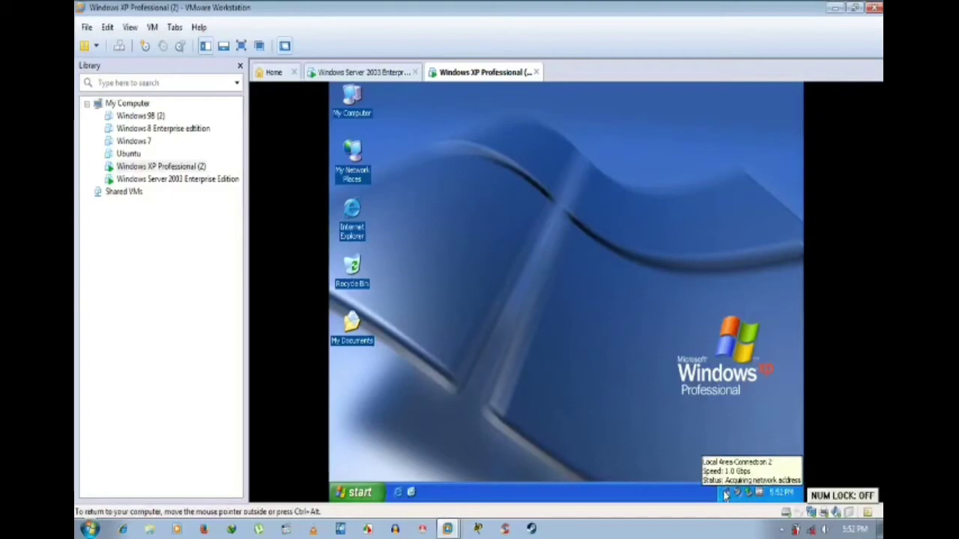
left_click(379, 72)
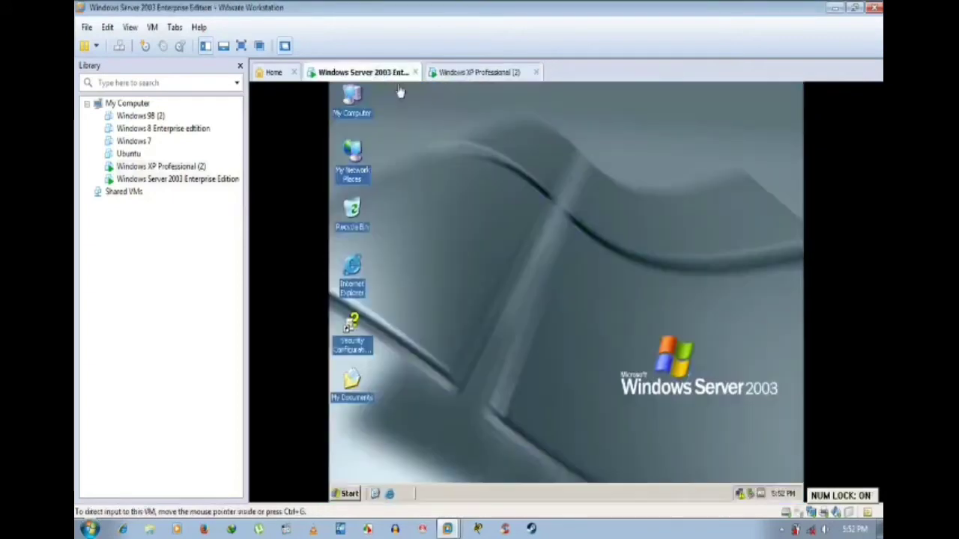
left_click(812, 514)
left_click(628, 239)
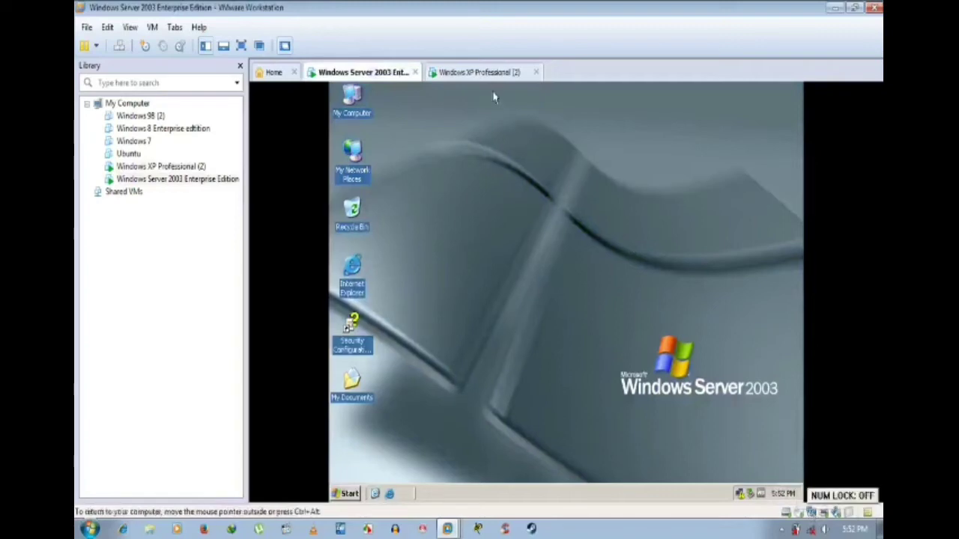
left_click(479, 72)
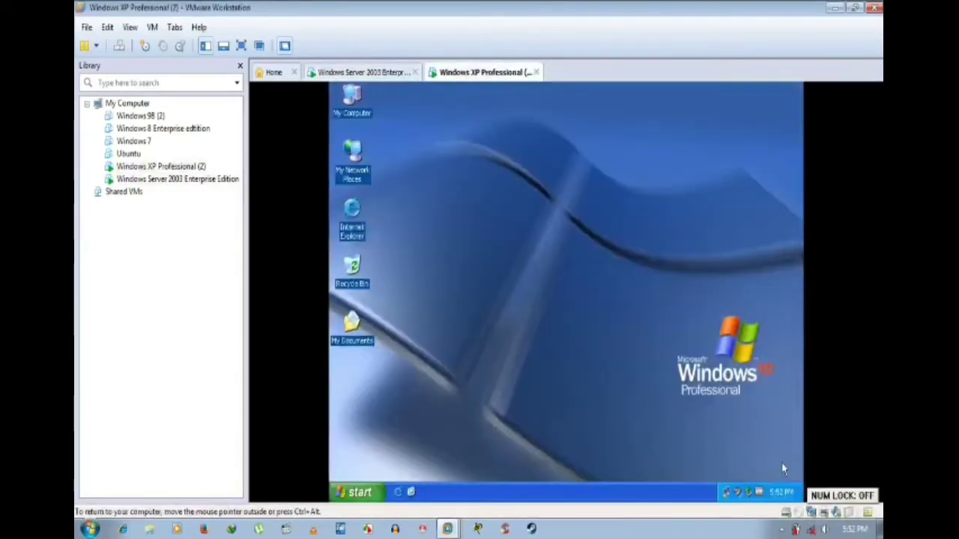
key("ctrl+alt")
key("Num_Lock")
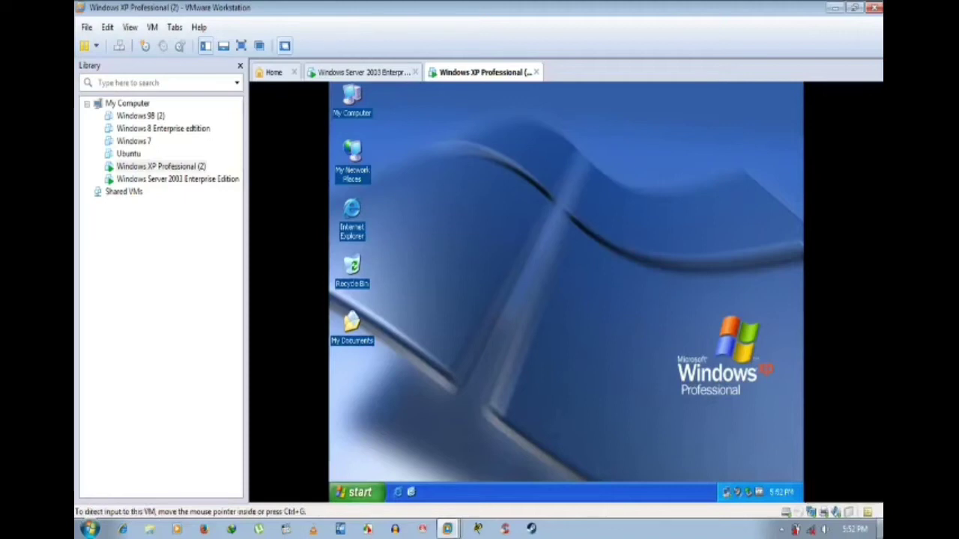
key("Num_Lock")
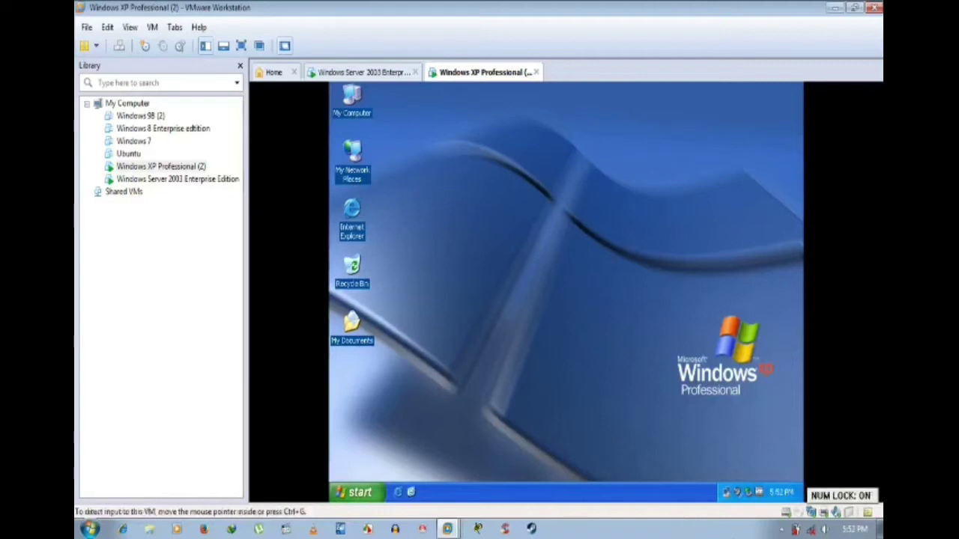
key("Num_Lock")
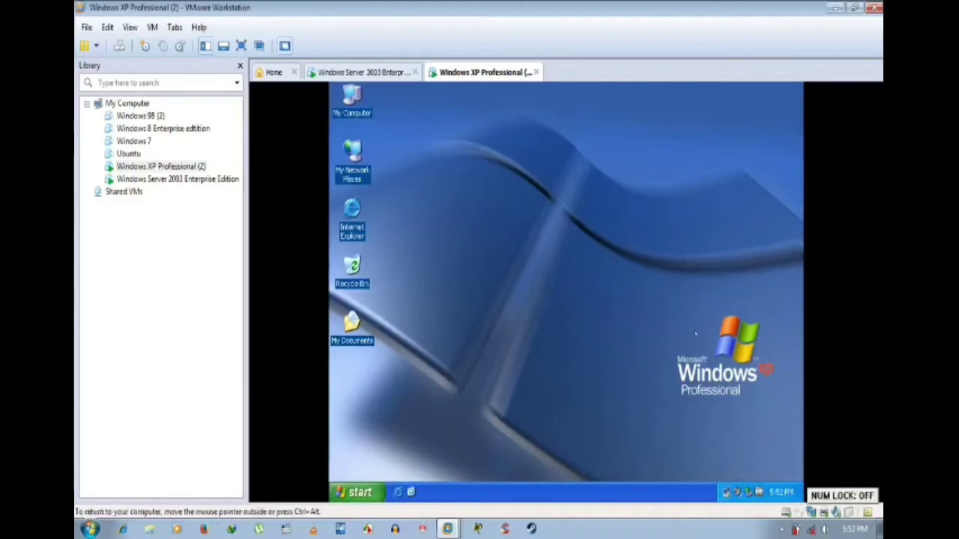
mouse_move(728, 496)
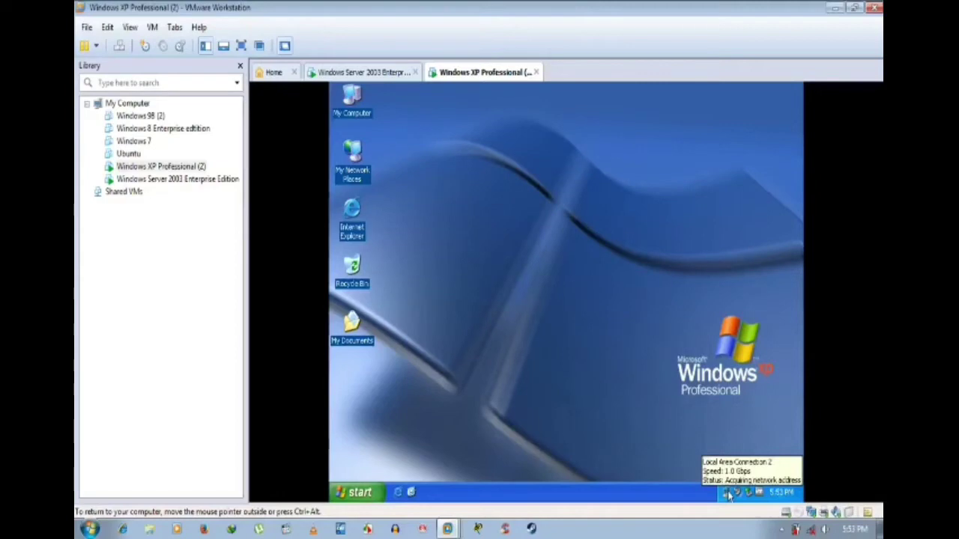
key("Num_Lock")
left_click(359, 72)
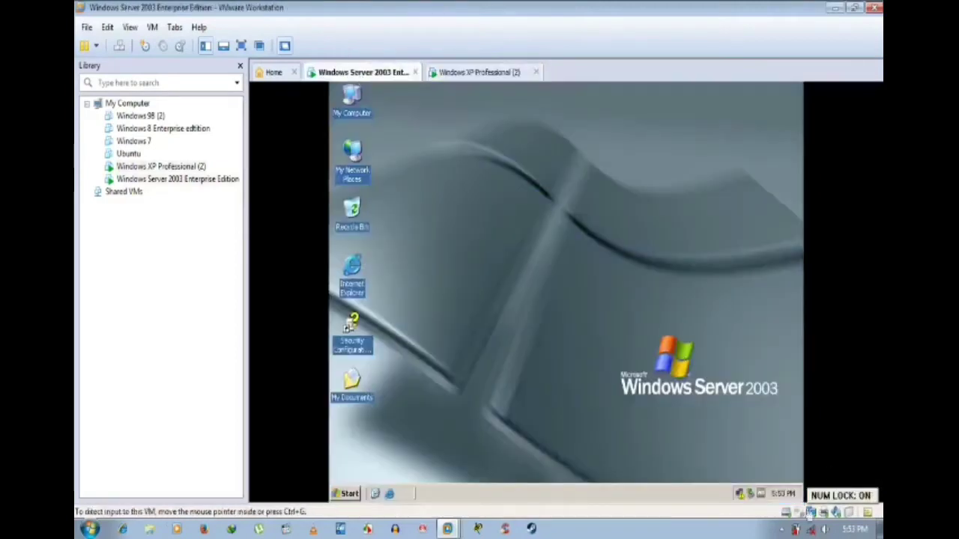
left_click(457, 72)
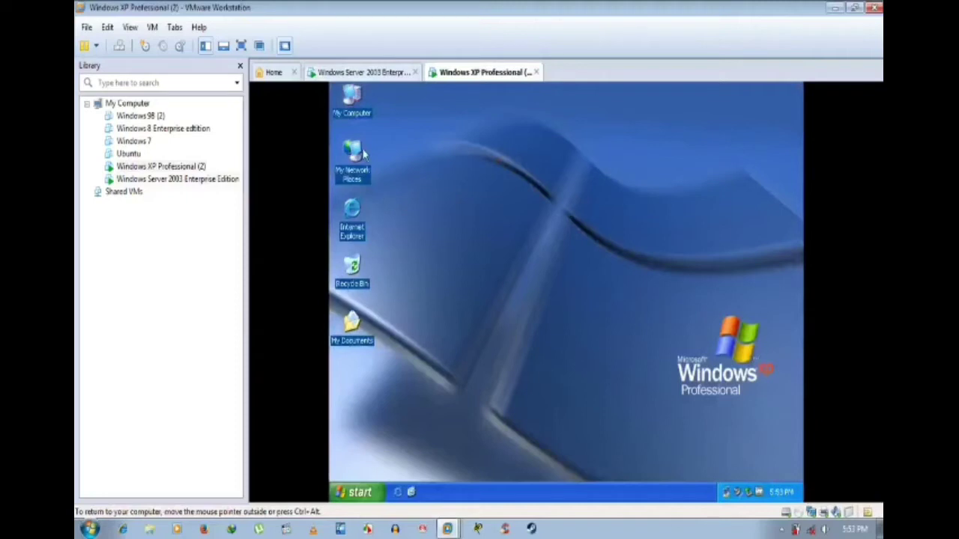
Step: Check that the XP Professional (2) VM's Network Adapter is Bridged in its settings
right_click(166, 166)
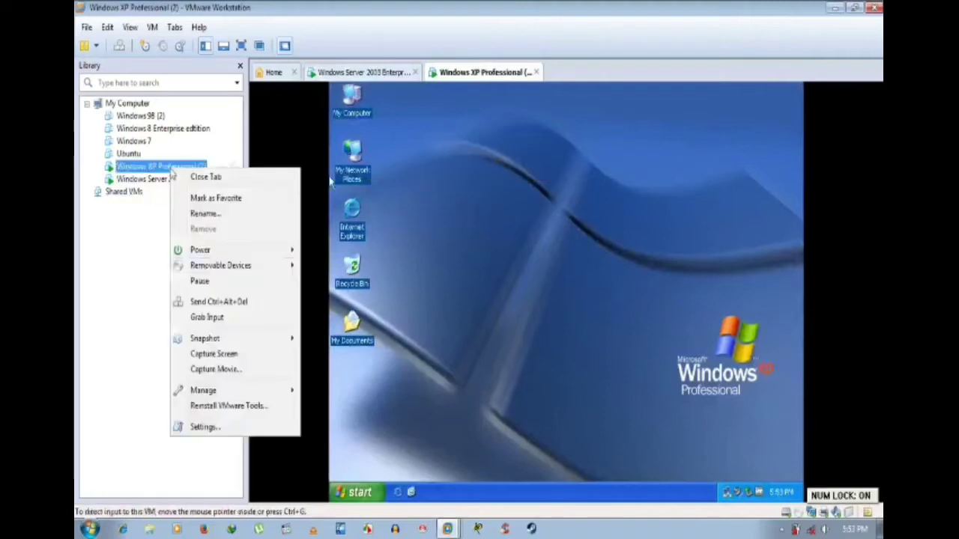
left_click(225, 427)
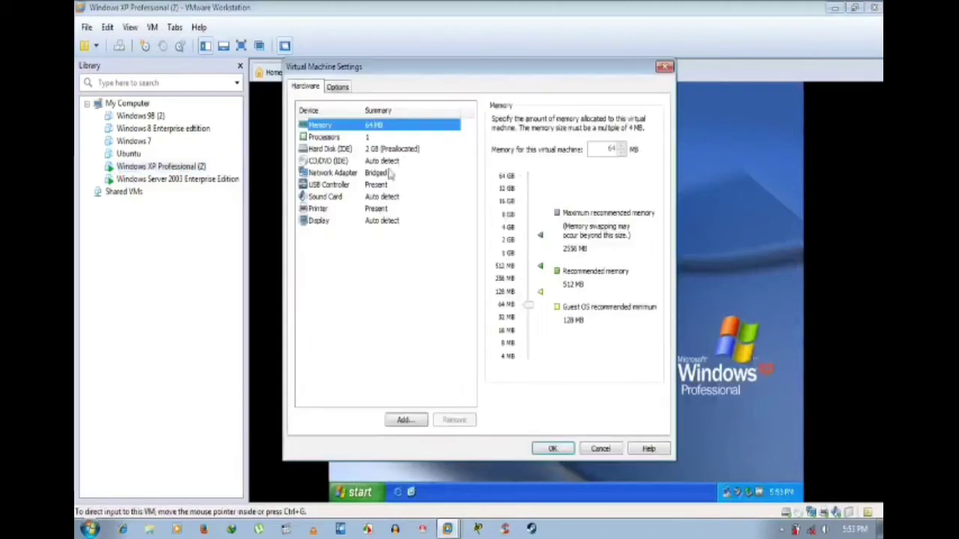
left_click(376, 174)
left_click(552, 448)
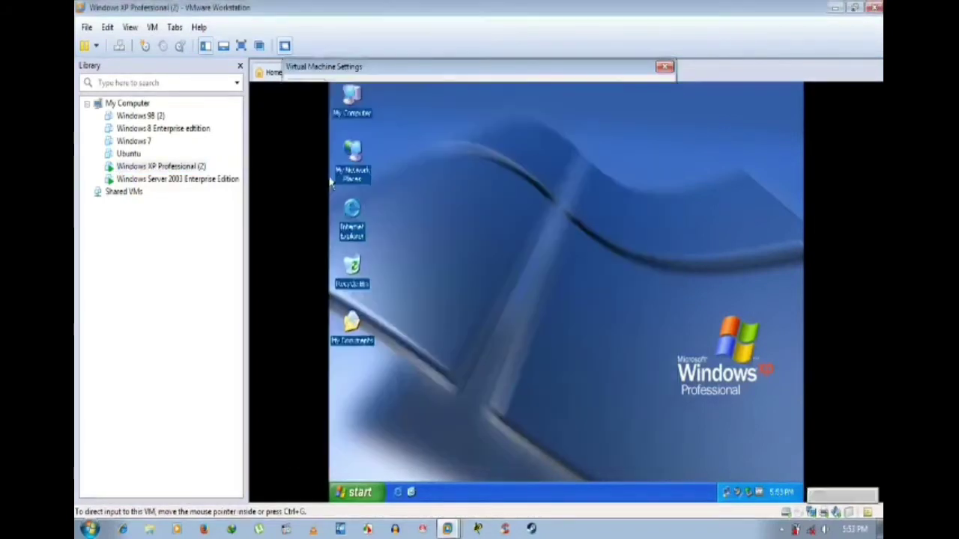
Step: Check the Server 2003 VM's Network Adapter is Bridged, then return to the Server 2003 tab
right_click(192, 180)
left_click(245, 439)
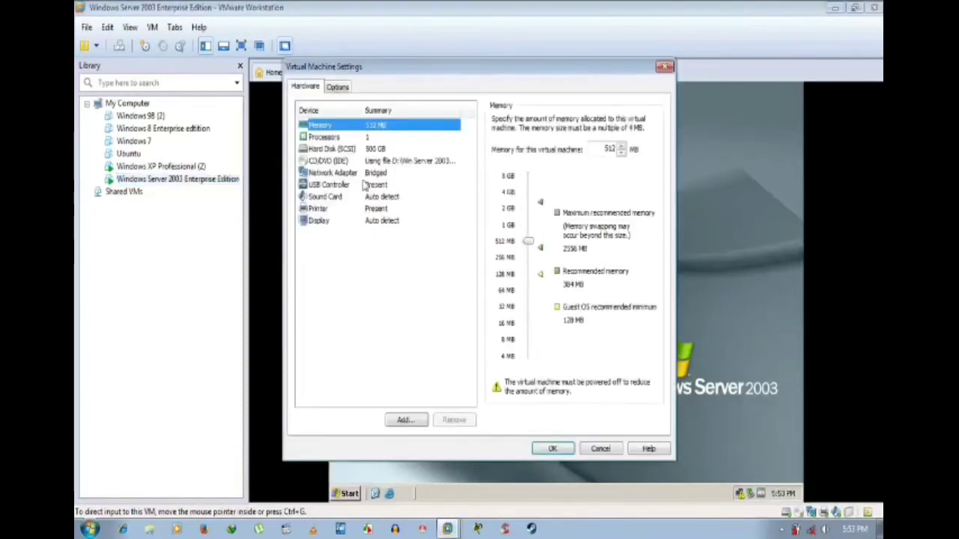
left_click(365, 173)
left_click(552, 448)
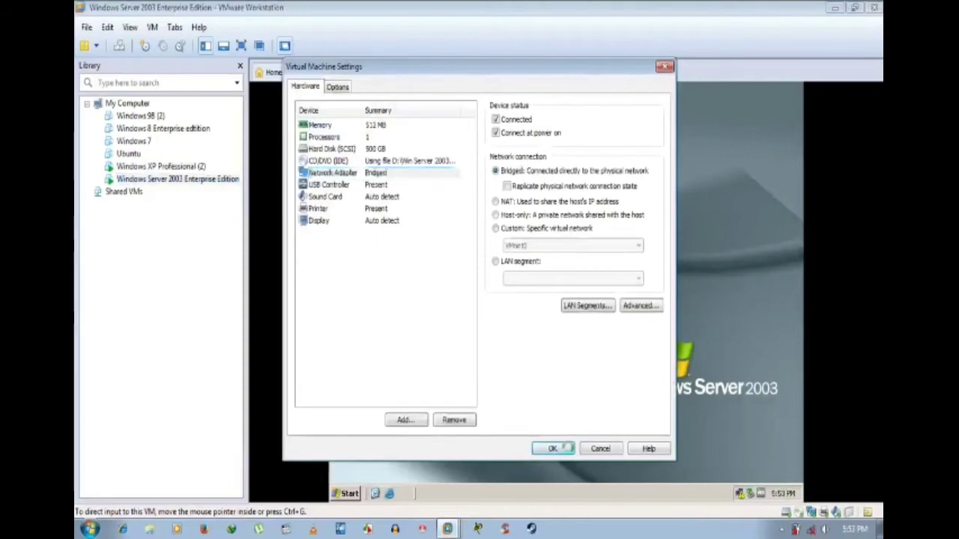
left_click(462, 72)
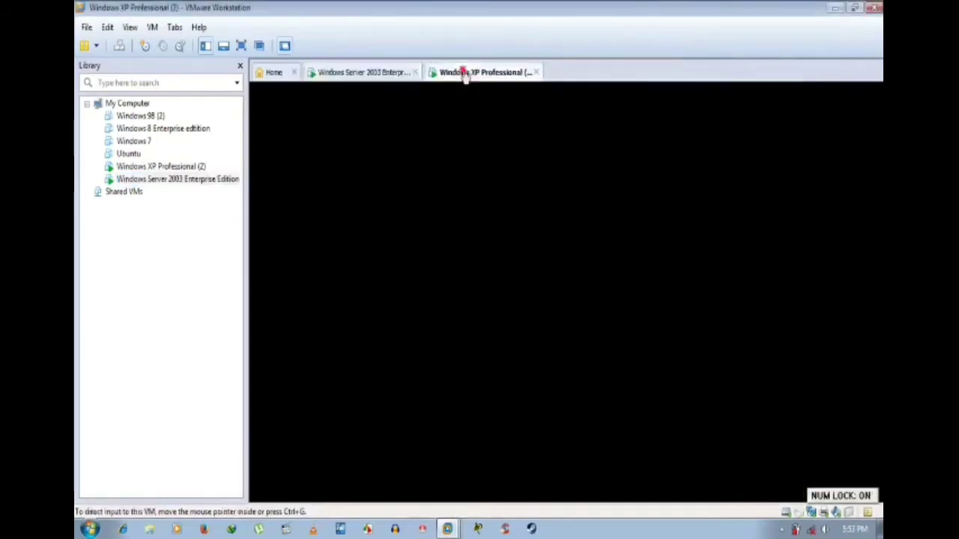
left_click(387, 72)
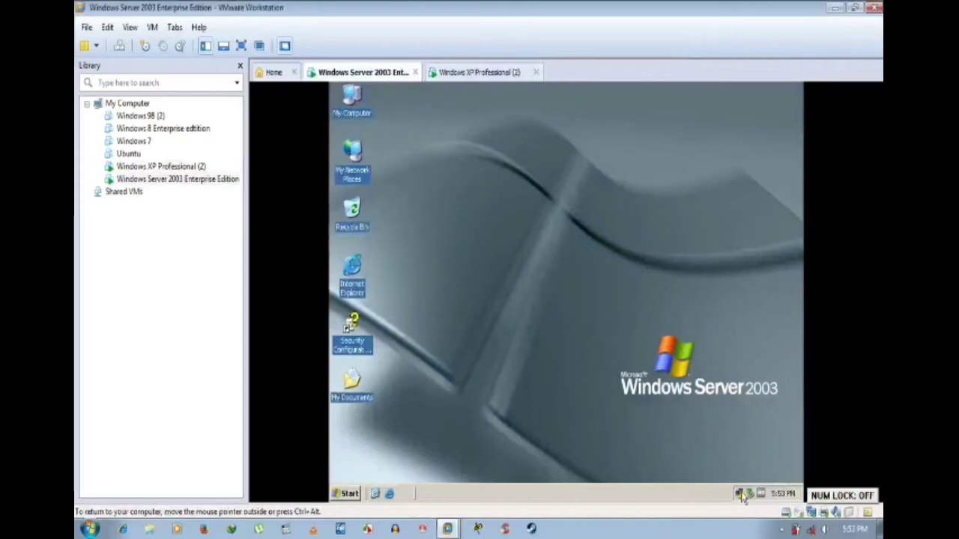
Step: Open Internet Protocol (TCP/IP) properties for the Server's Local Area Connection
double_click(741, 495)
left_click(507, 164)
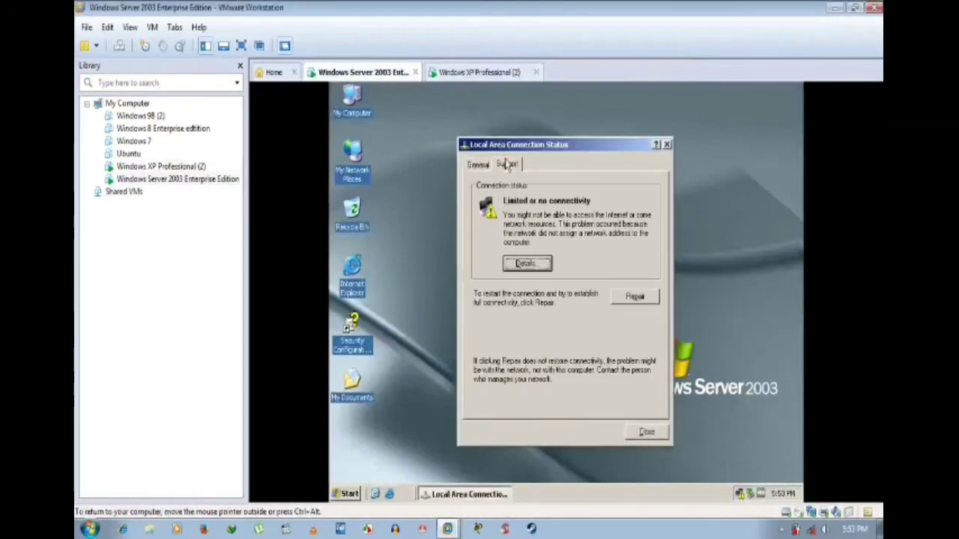
left_click(487, 165)
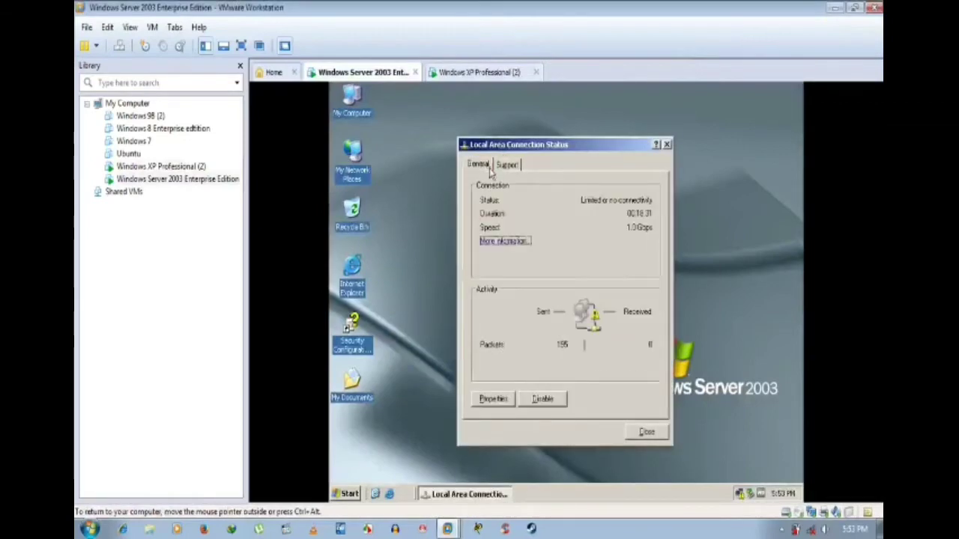
left_click(504, 401)
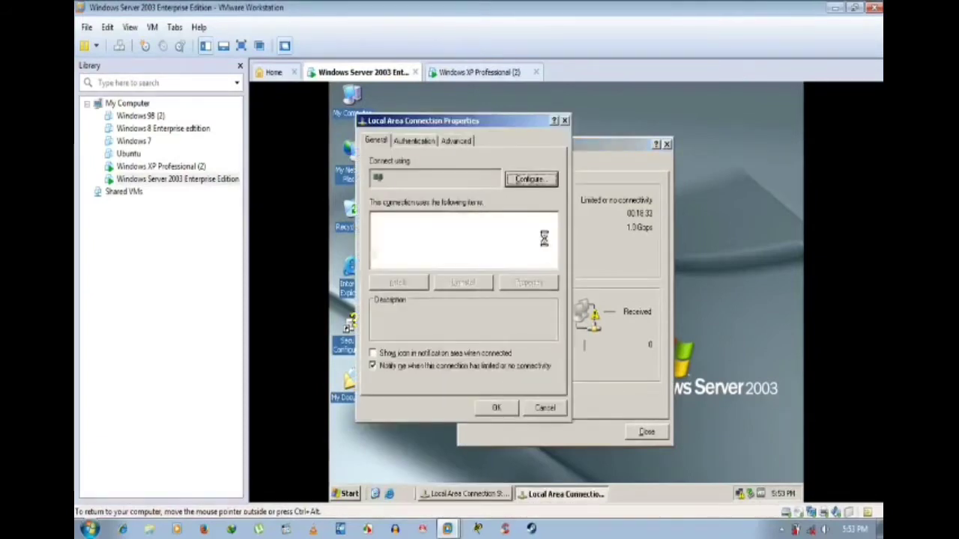
scroll(472, 255, "down", 1)
scroll(472, 255, "up", 1)
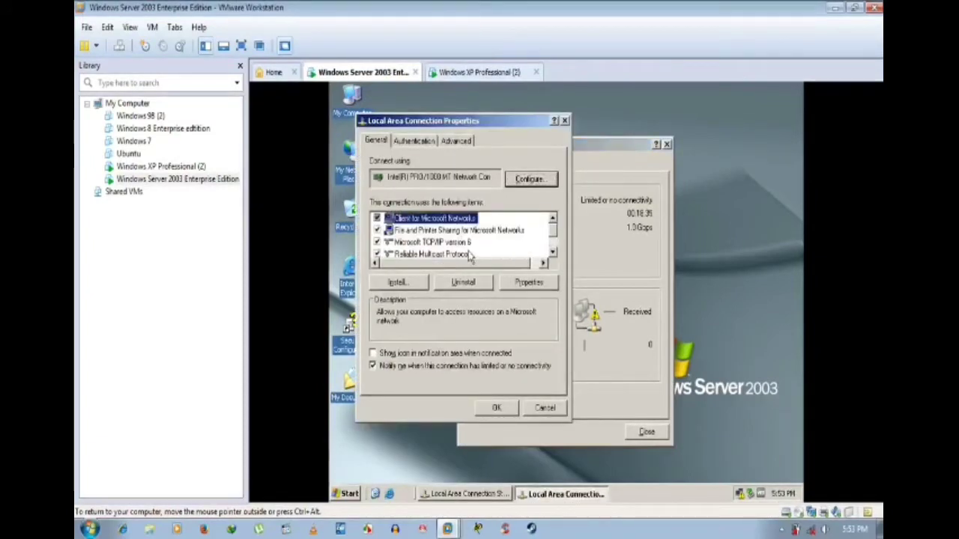
scroll(472, 255, "down", 1)
left_click(445, 243)
left_click(529, 282)
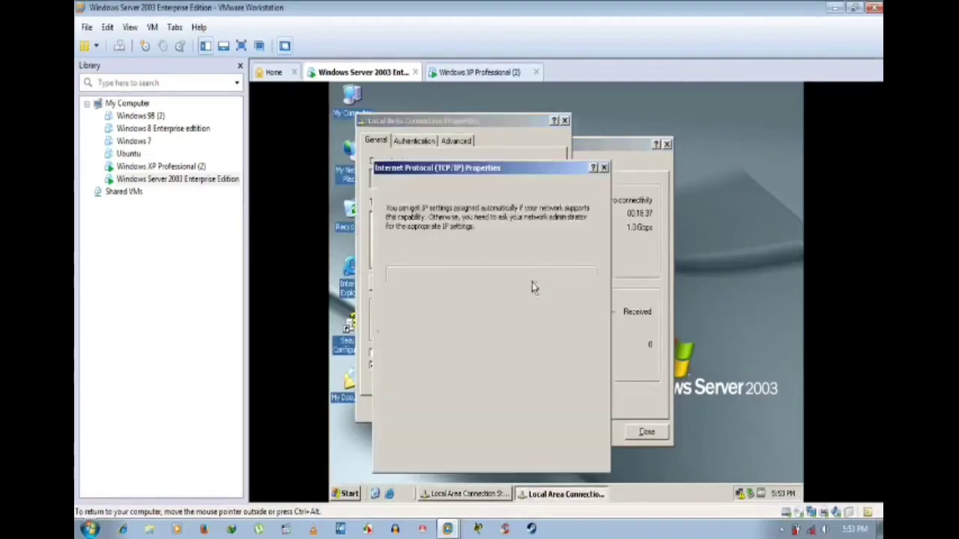
Step: Switch to a fixed IP address and enter 192.192.192.33 with subnet mask 255.255.255.0
left_click(438, 267)
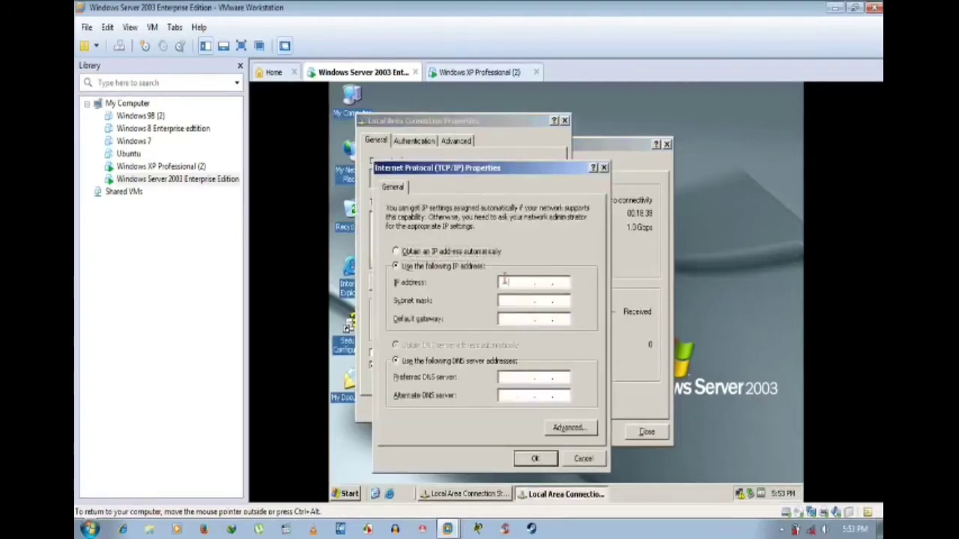
type("192 . 192 . 192 .")
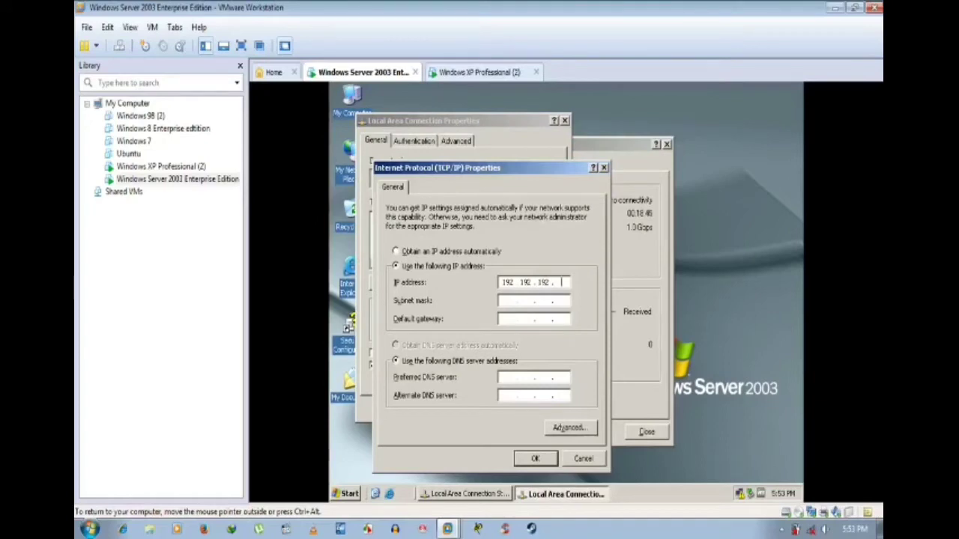
key("Tab")
key("Tab")
key("Tab")
key("Tab")
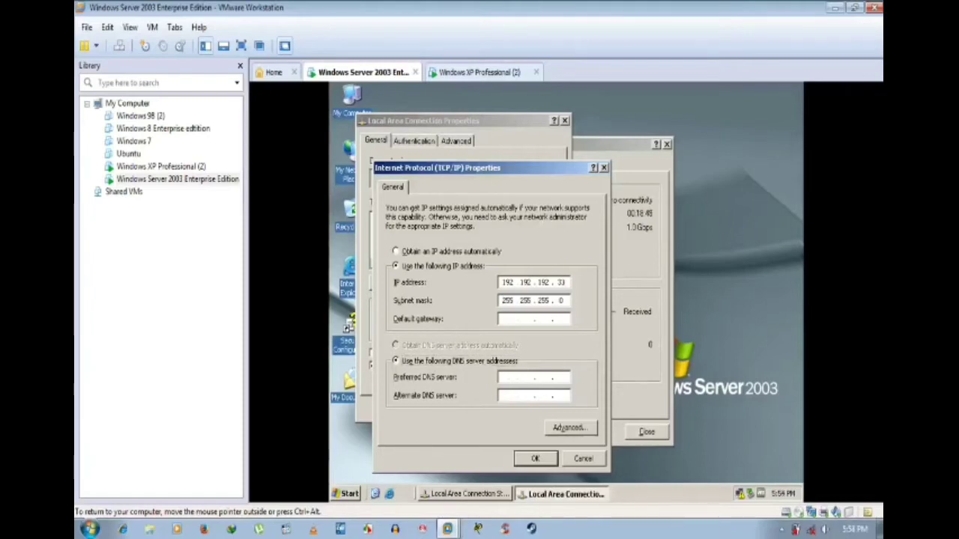
type("192 . 192 . 192 . ")
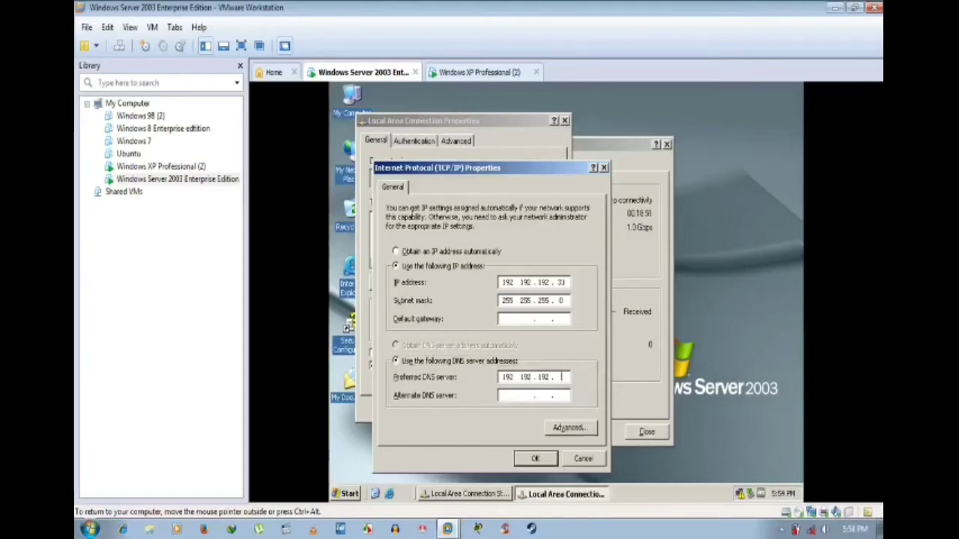
type("33")
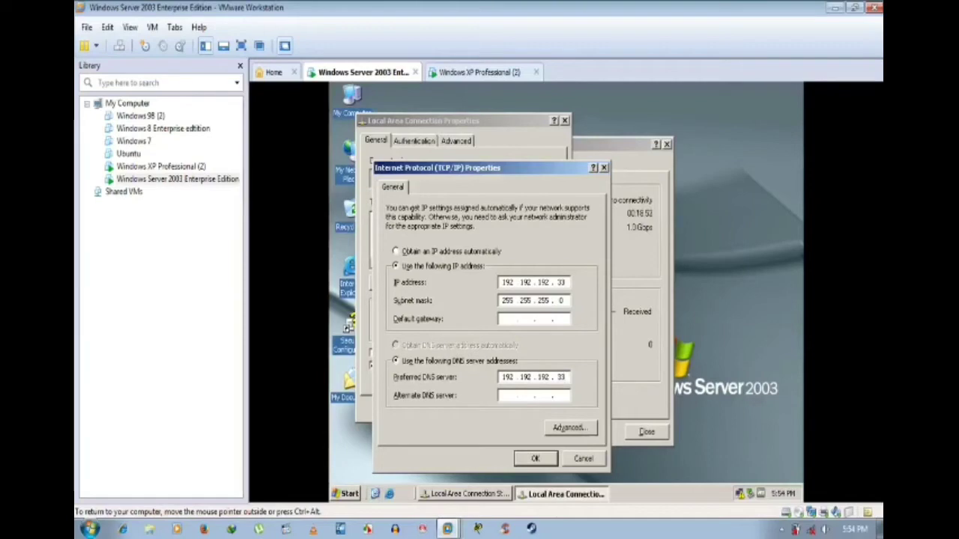
left_click(560, 427)
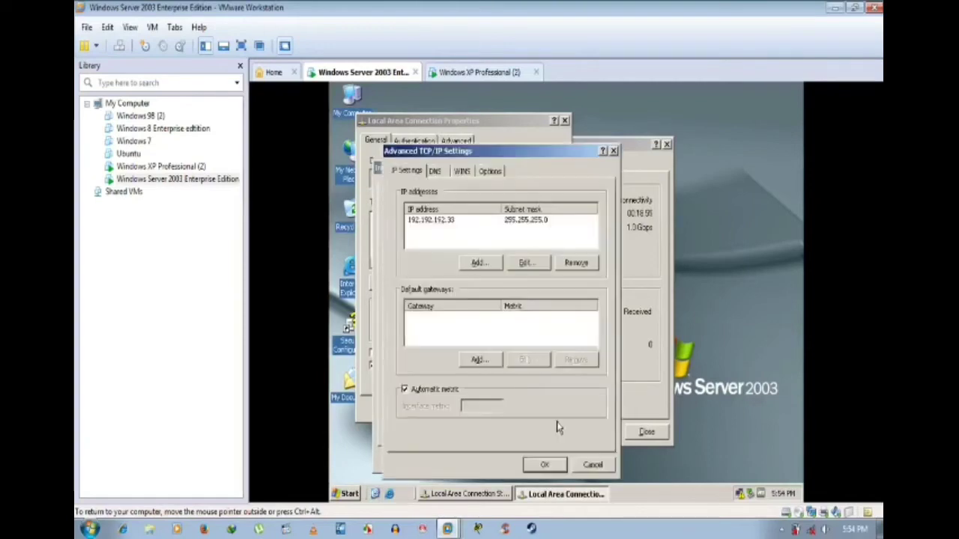
left_click(590, 465)
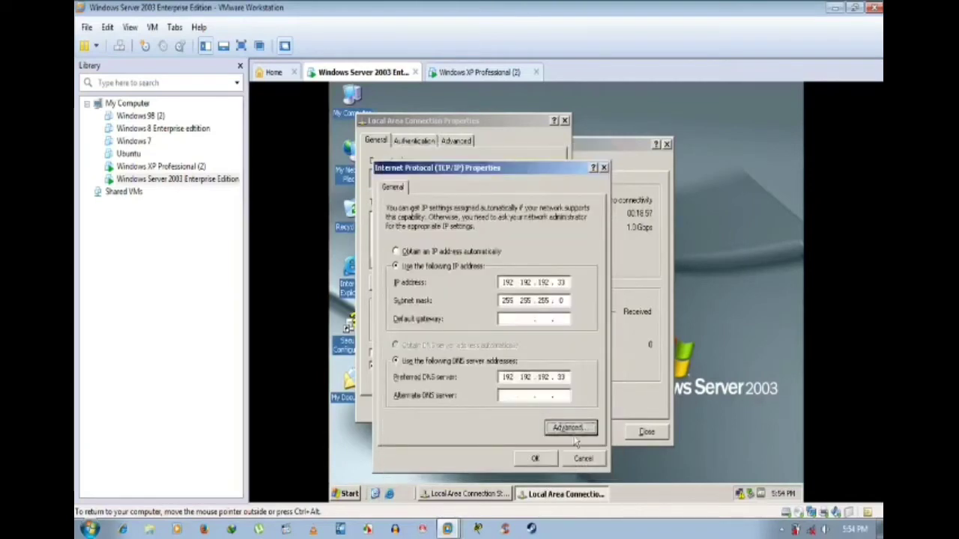
left_click(561, 427)
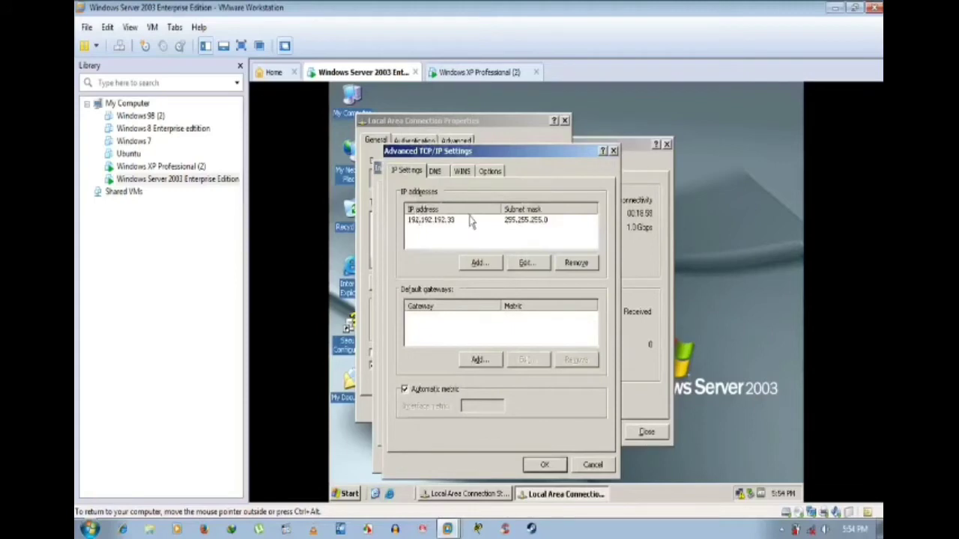
left_click(439, 173)
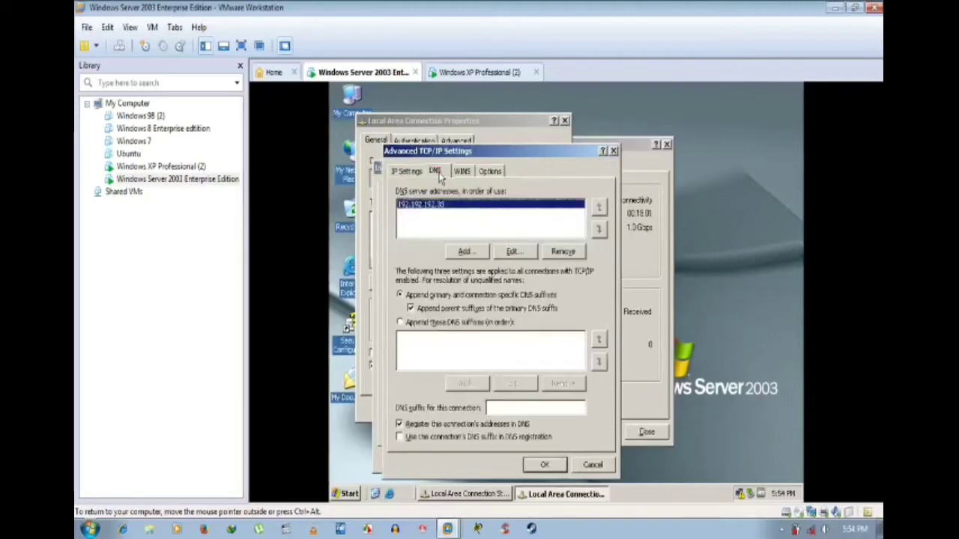
left_click(408, 172)
left_click(444, 173)
left_click(417, 173)
left_click(442, 174)
left_click(466, 173)
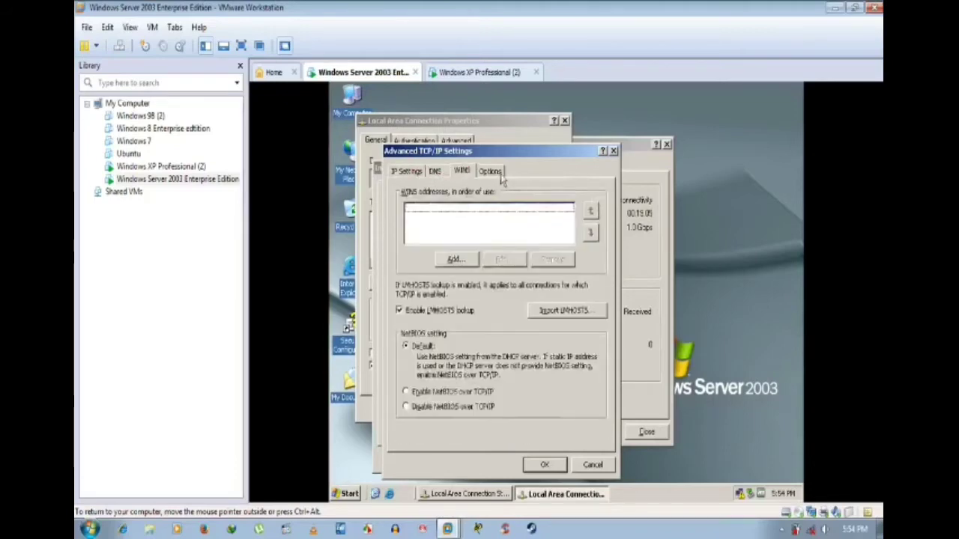
left_click(498, 172)
left_click(459, 172)
left_click(441, 173)
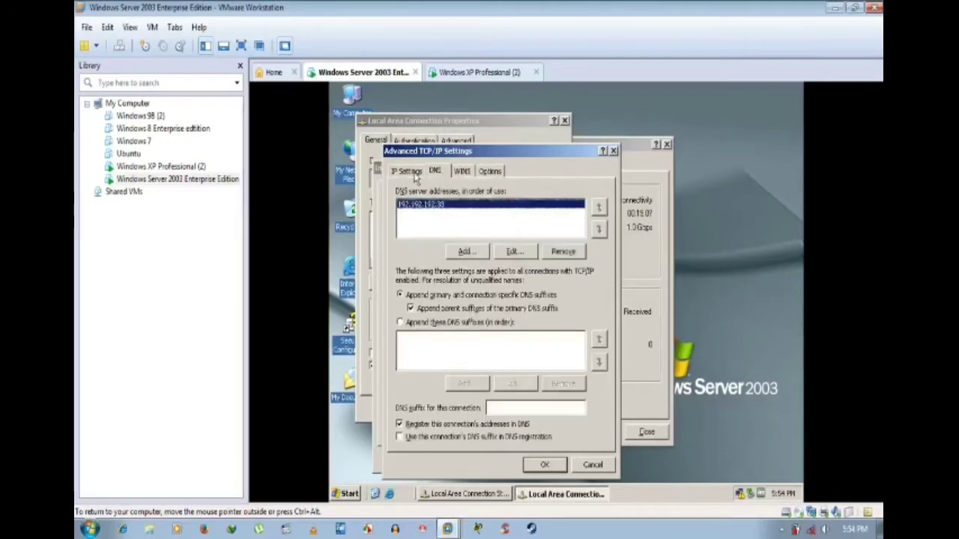
left_click(417, 173)
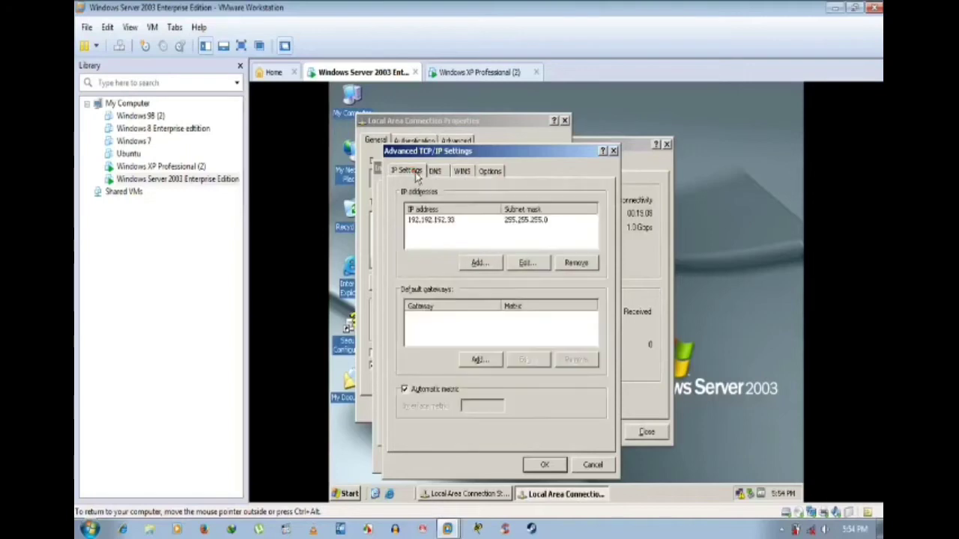
left_click(439, 172)
left_click(466, 172)
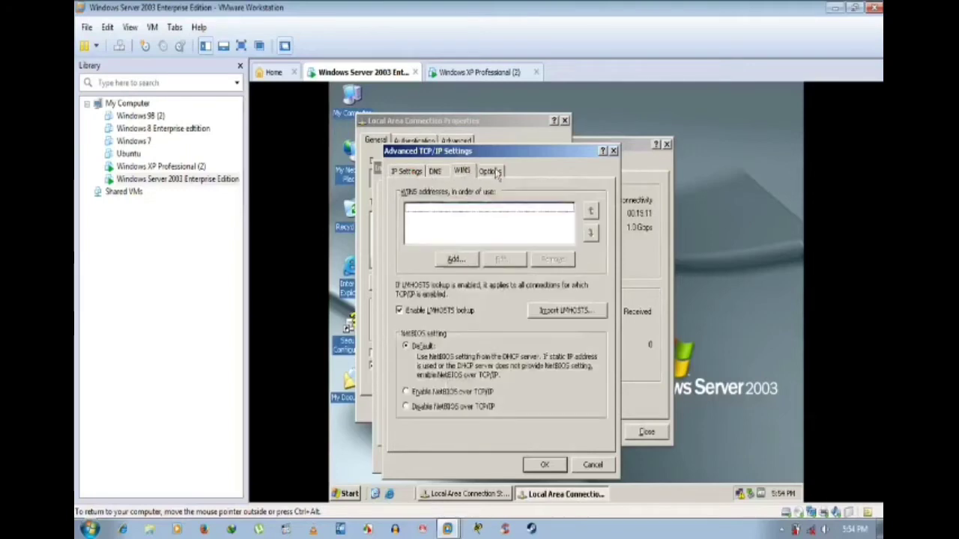
left_click(496, 172)
left_click(465, 172)
left_click(436, 172)
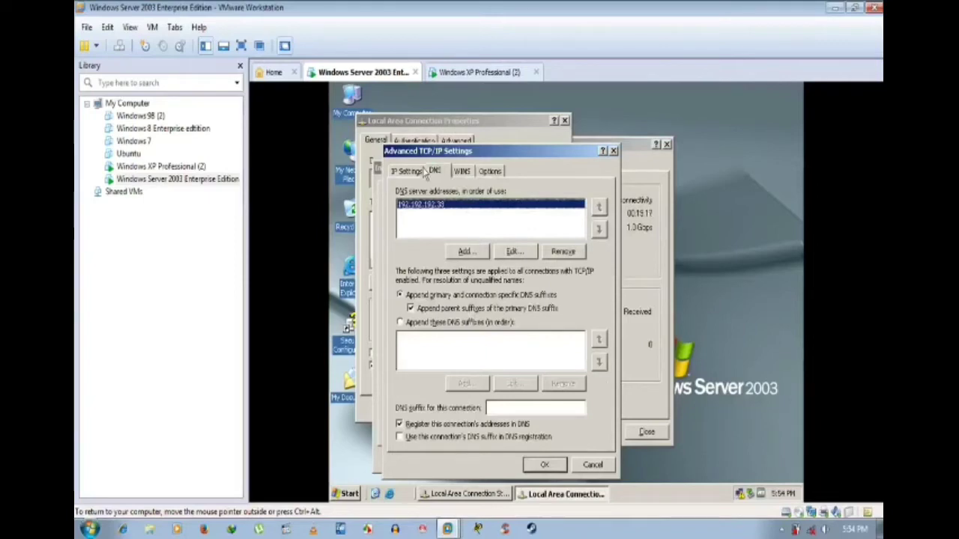
left_click(411, 171)
left_click(435, 171)
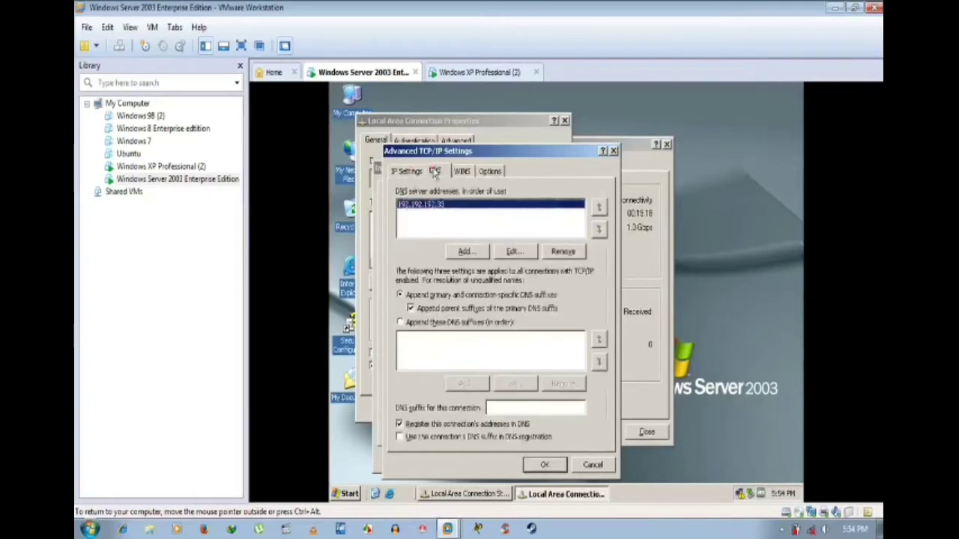
left_click(460, 172)
left_click(489, 170)
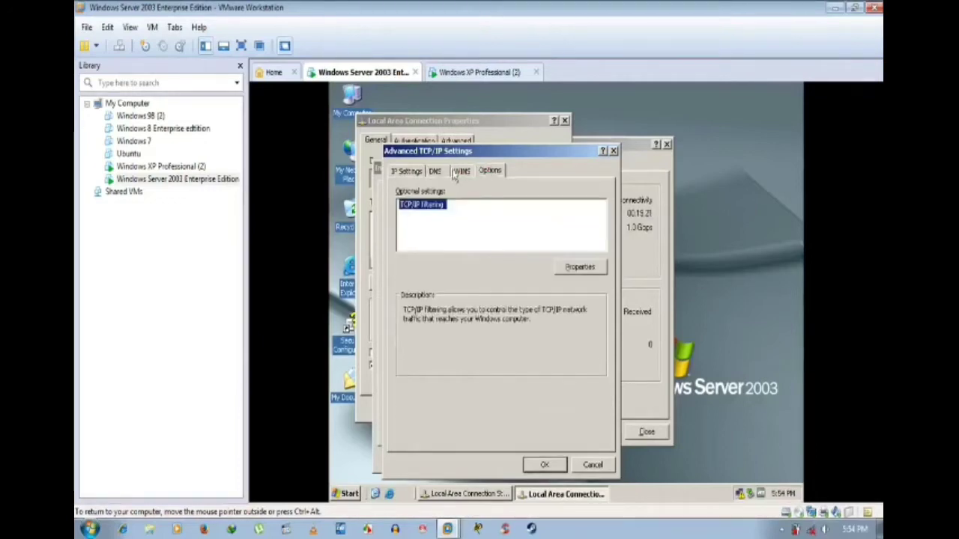
left_click(461, 171)
left_click(488, 171)
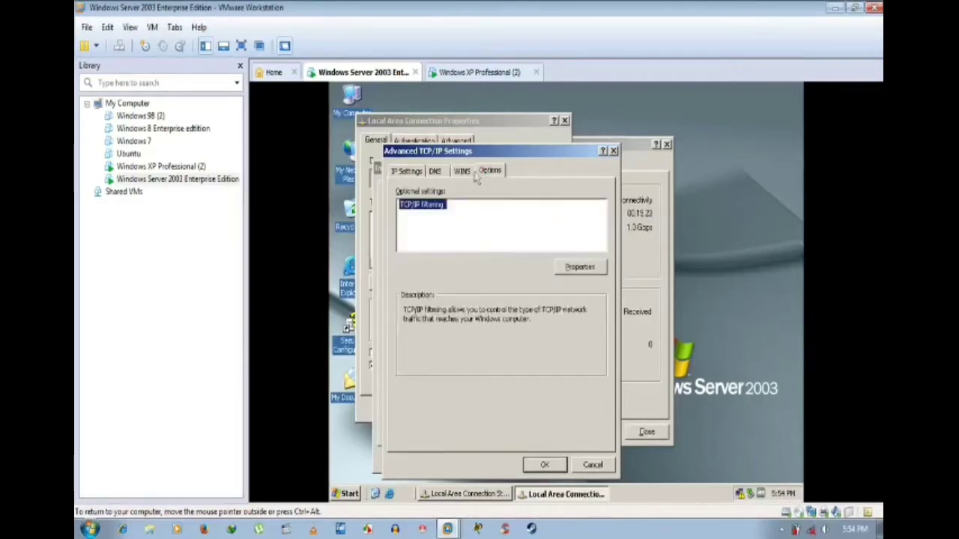
left_click(462, 172)
left_click(435, 172)
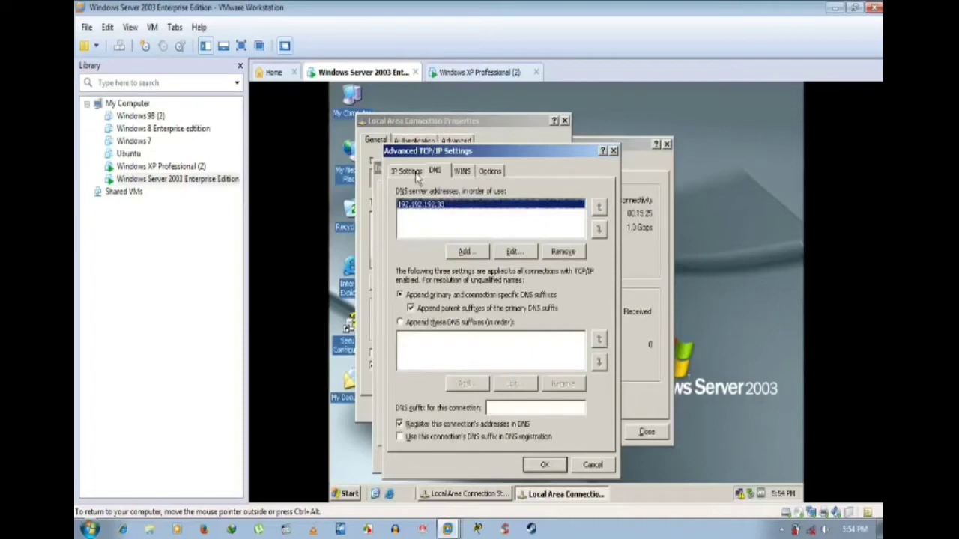
left_click(414, 172)
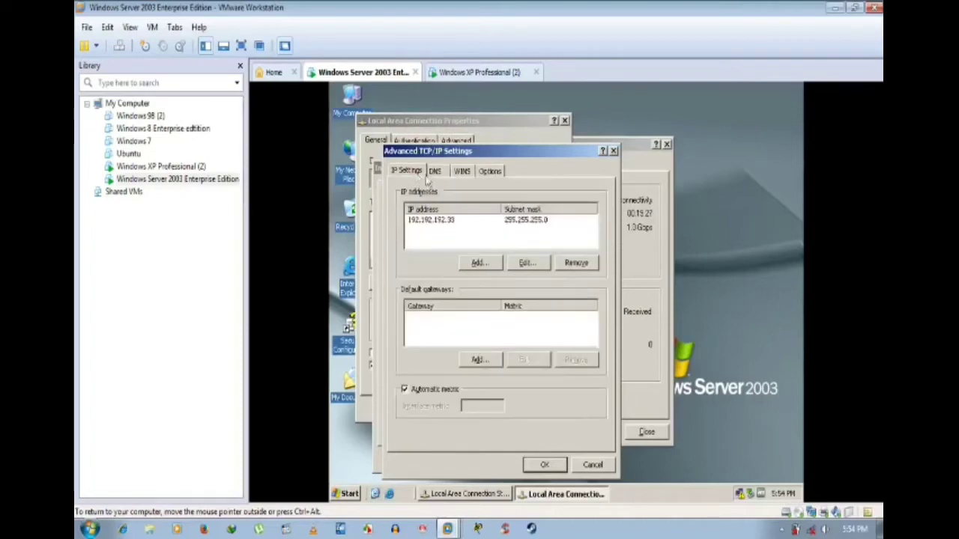
left_click(544, 464)
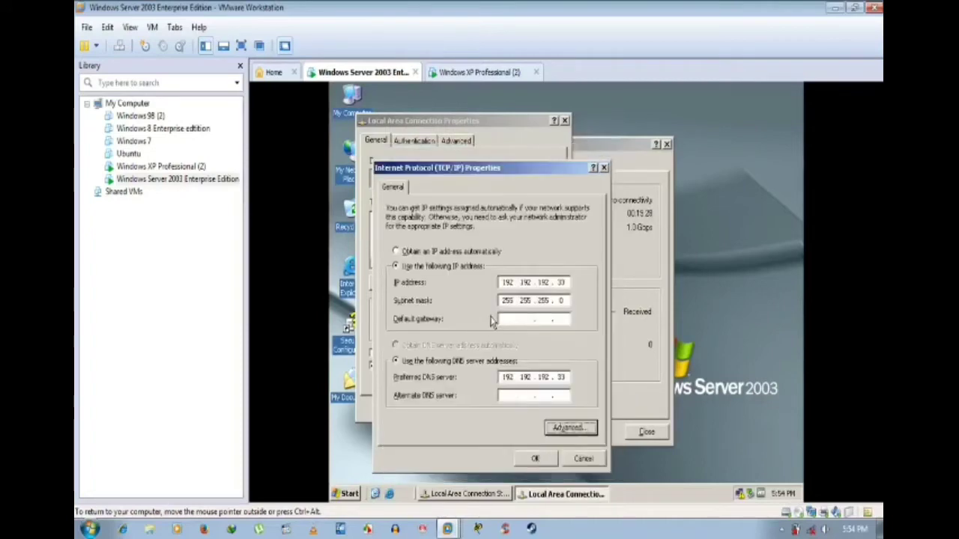
Step: Apply the static TCP/IP settings, show the connection icon in the notification area, and review Authentication
left_click(536, 458)
left_click(399, 353)
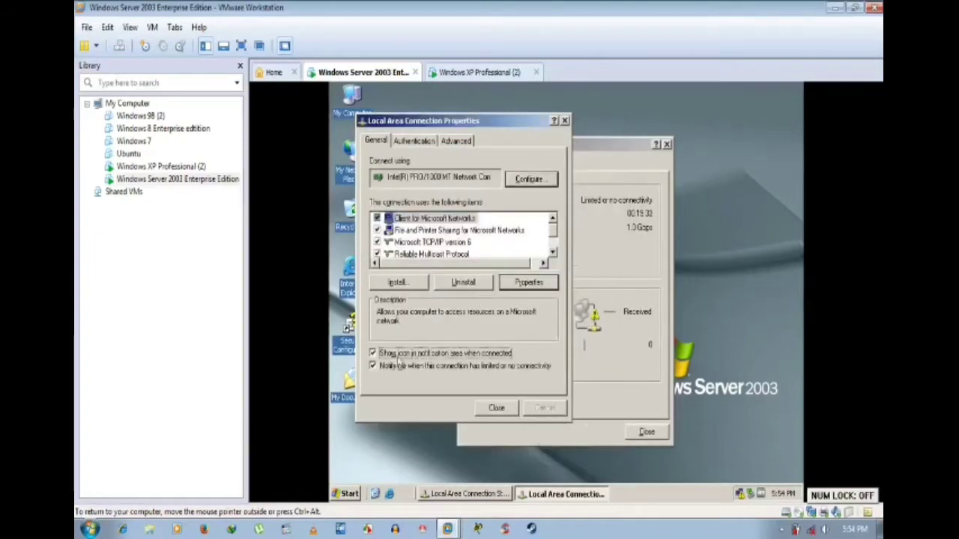
left_click(426, 143)
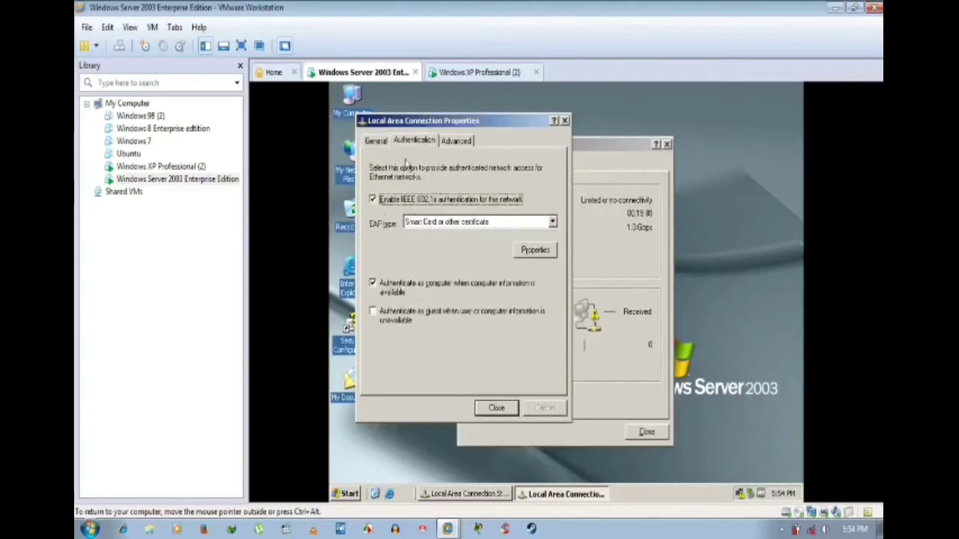
left_click(376, 140)
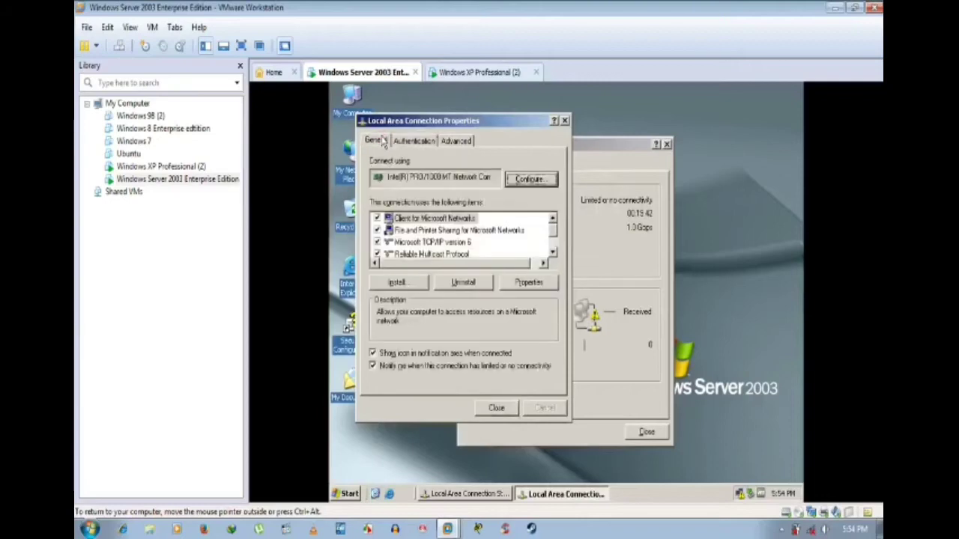
Step: Review the connection's protocol descriptions, then bring up its Advanced firewall section
left_click(441, 242)
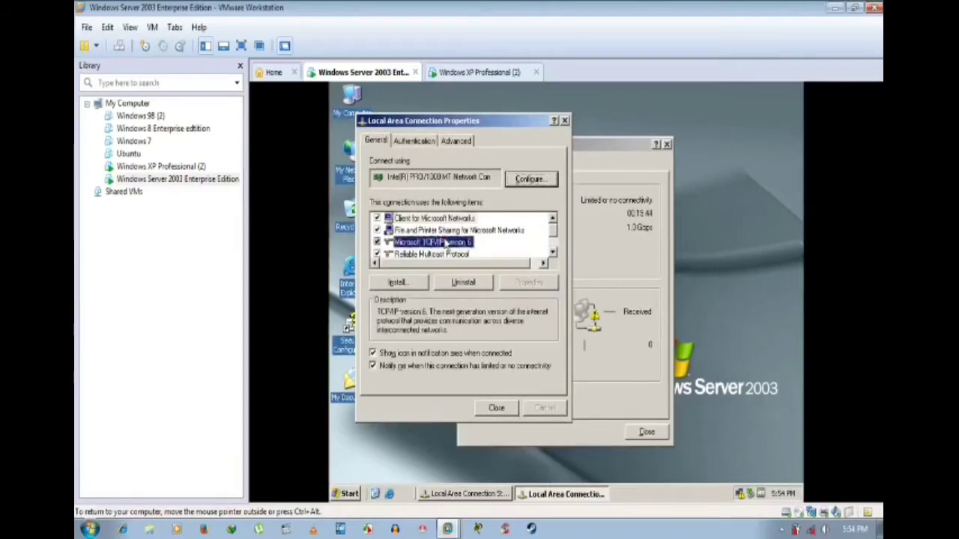
scroll(445, 246, "down", 1)
left_click(444, 243)
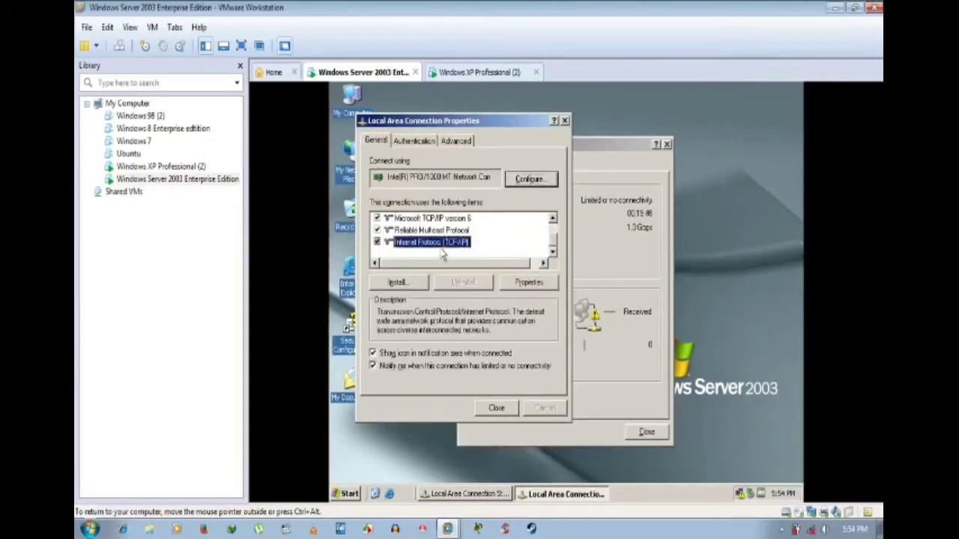
scroll(449, 240, "up", 2)
left_click(449, 230)
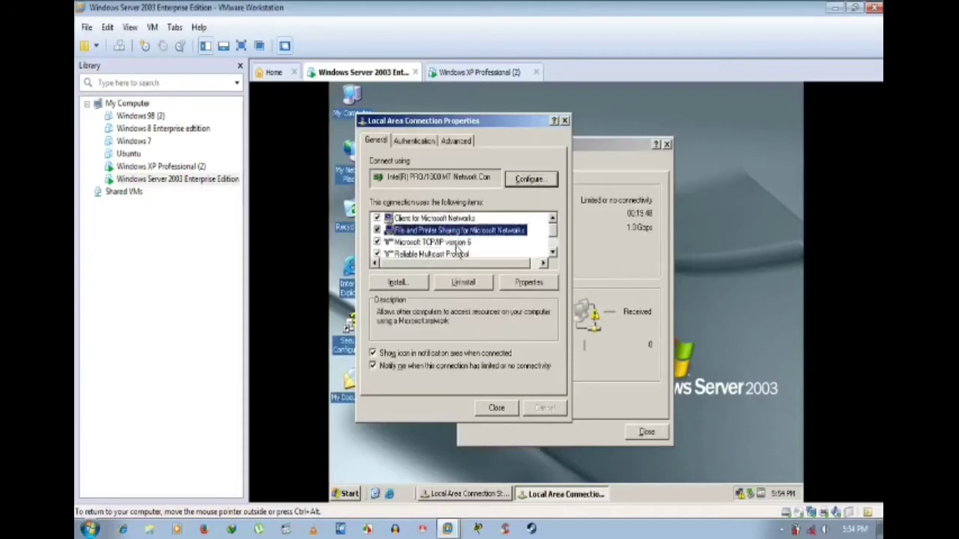
left_click(451, 242)
left_click(414, 140)
left_click(457, 141)
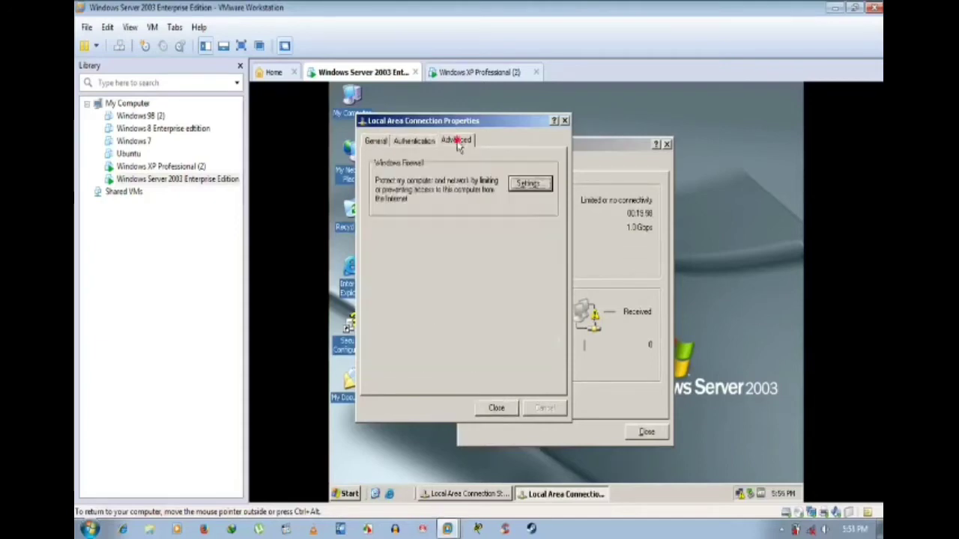
Step: Leave the Server's Windows Firewall off after checking Exceptions, then switch to the XP Professional (2) VM
left_click(536, 193)
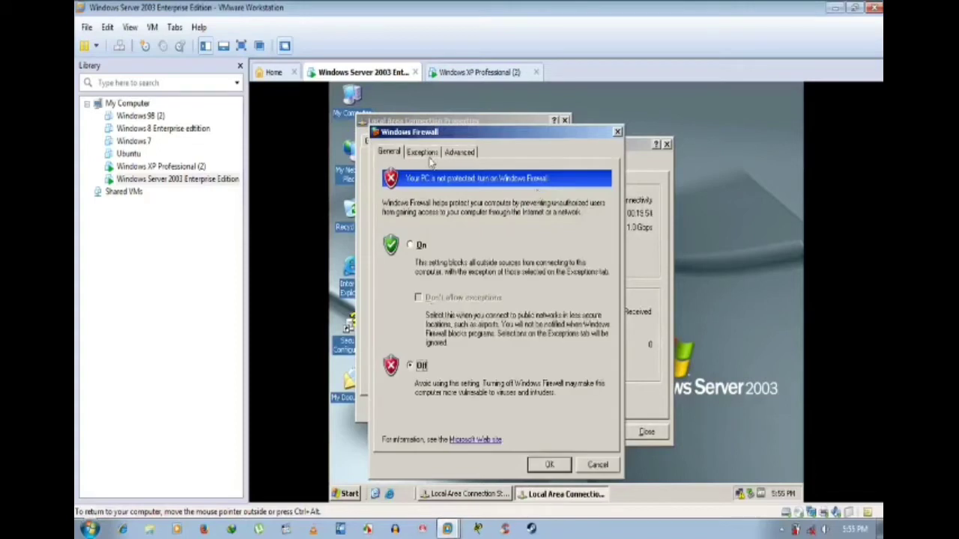
left_click(422, 152)
left_click(549, 464)
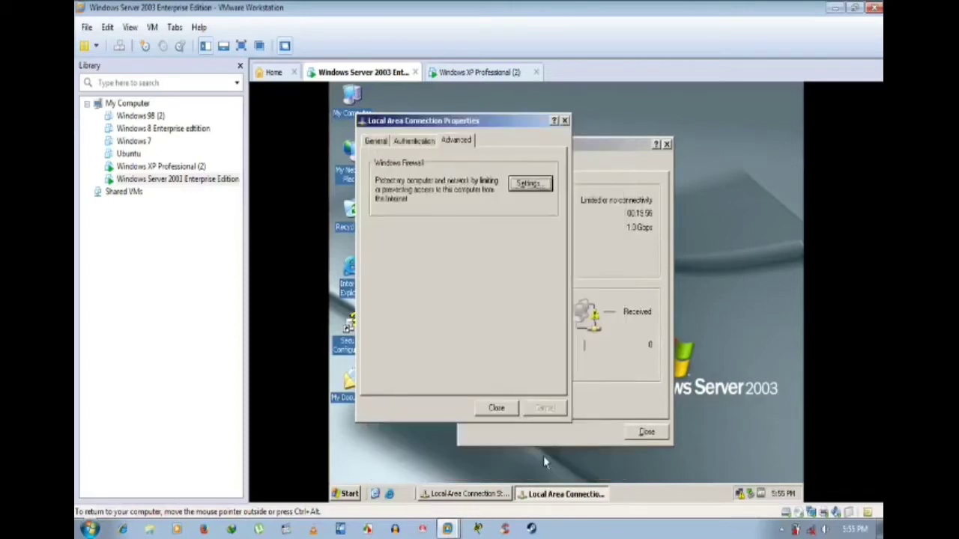
left_click(499, 408)
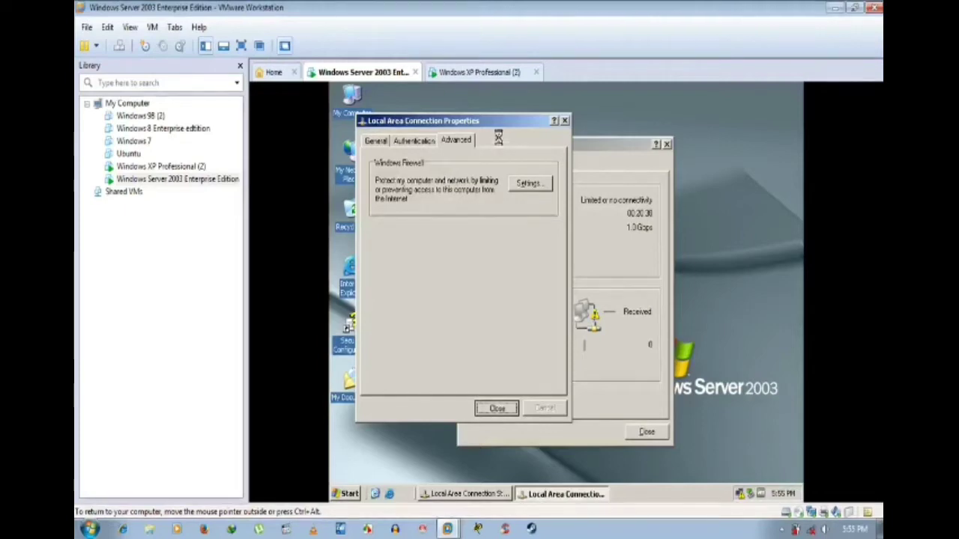
left_click_drag(517, 127, 602, 136)
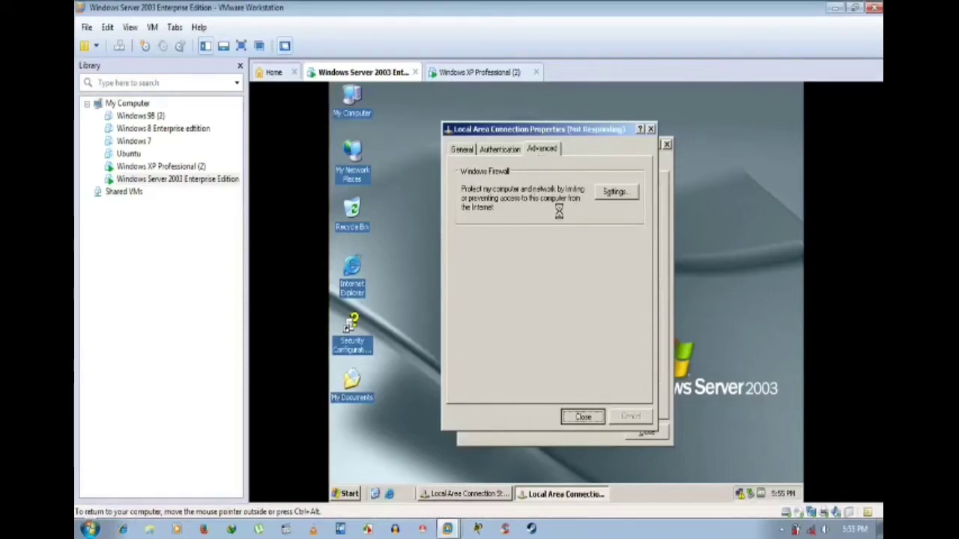
left_click(472, 72)
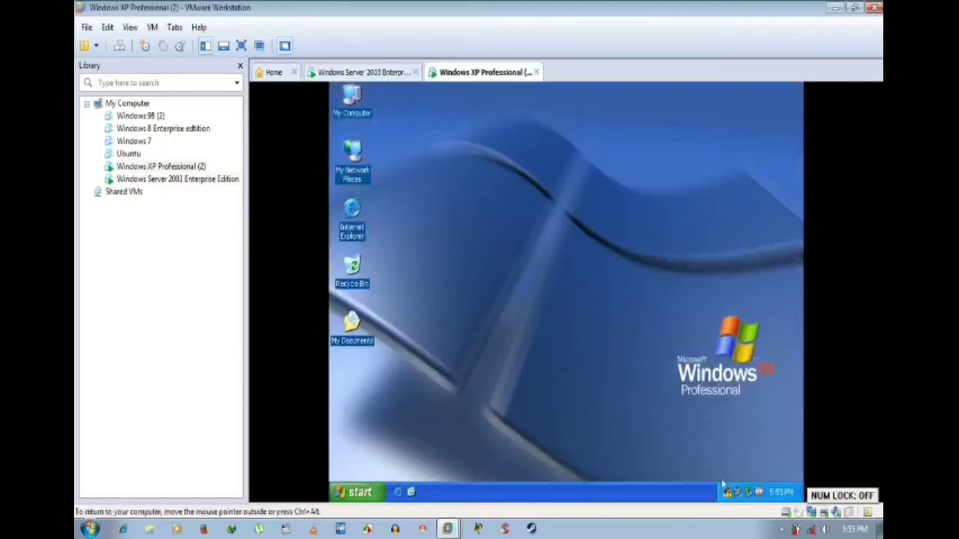
Step: Turn the XP guest's Windows Firewall off and allow File and Printer Sharing as an exception
right_click(727, 494)
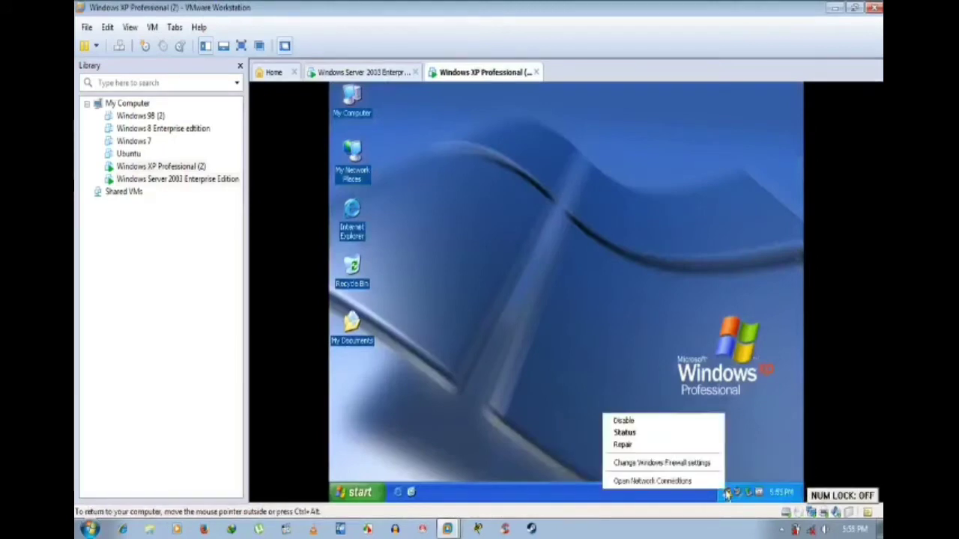
left_click(694, 464)
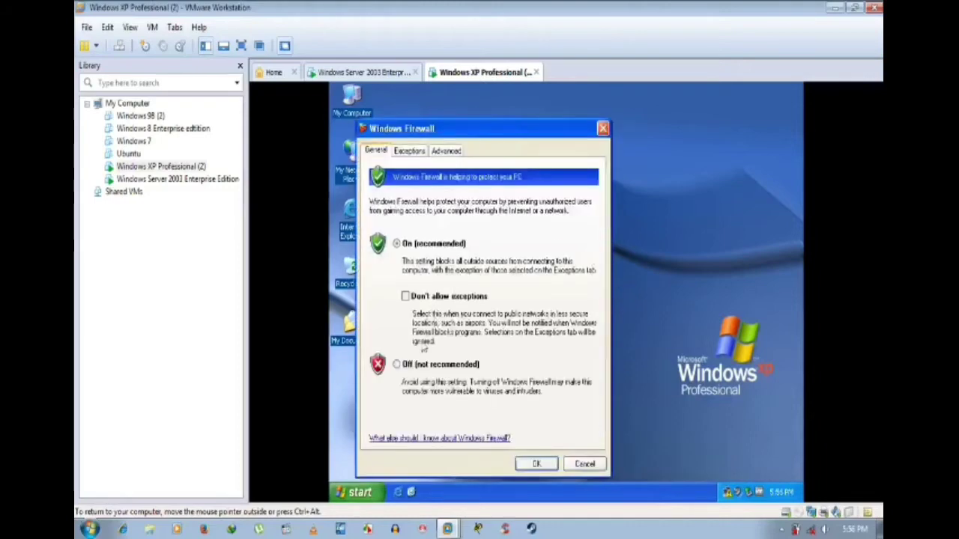
left_click(404, 366)
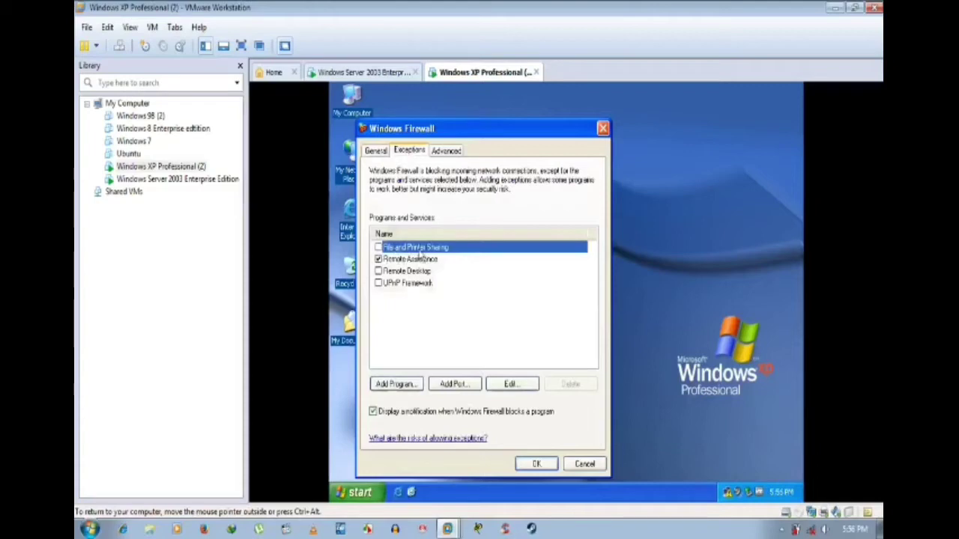
left_click(379, 247)
left_click(537, 464)
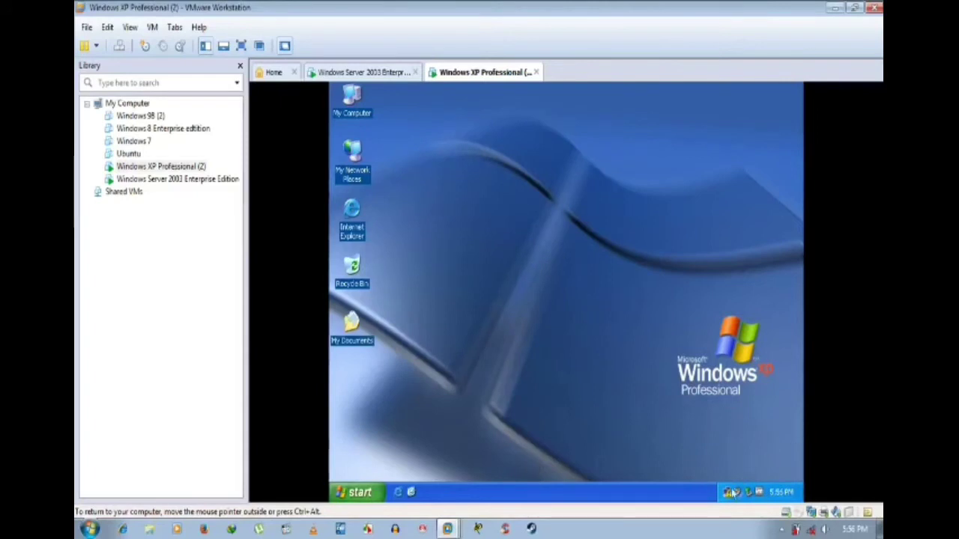
right_click(726, 496)
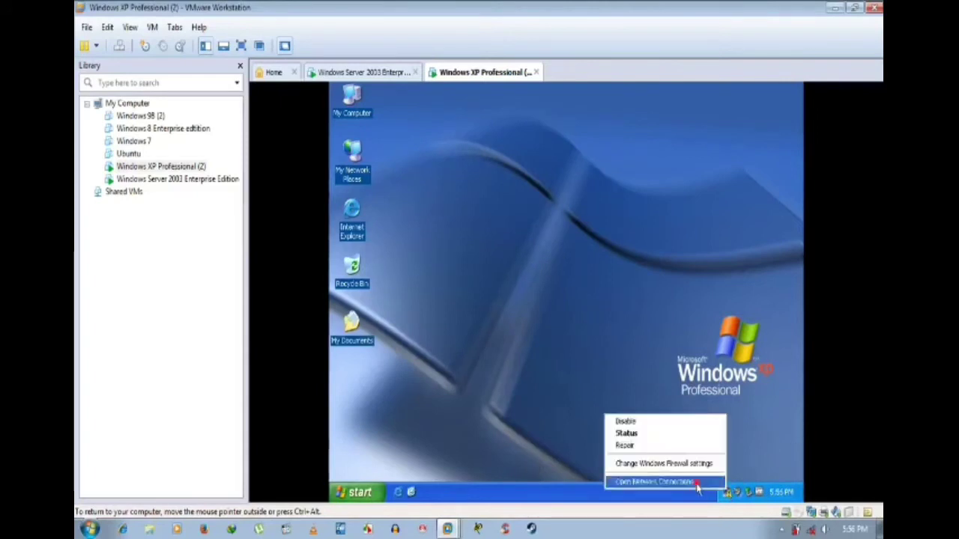
Step: Set Local Area Connection 2 to show its icon in the notification area when connected
left_click(697, 486)
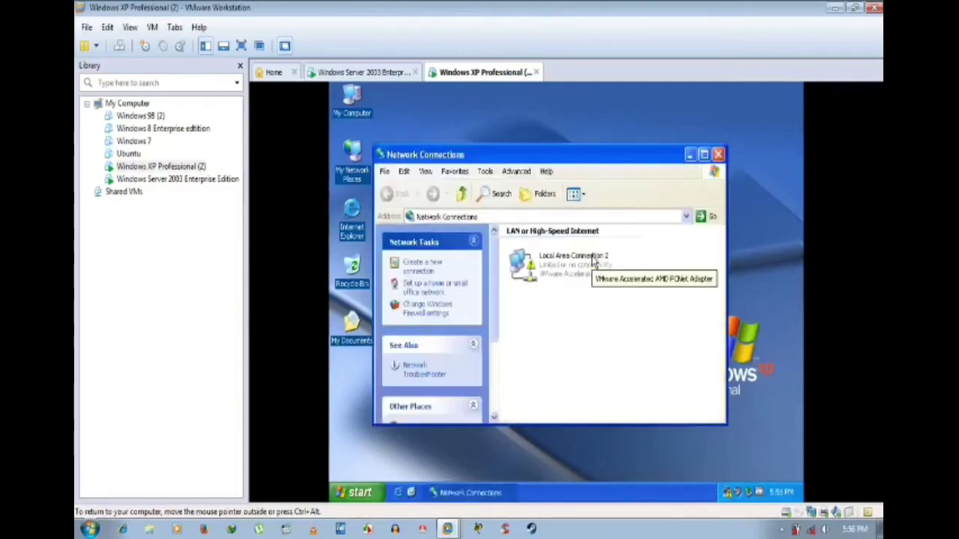
right_click(594, 258)
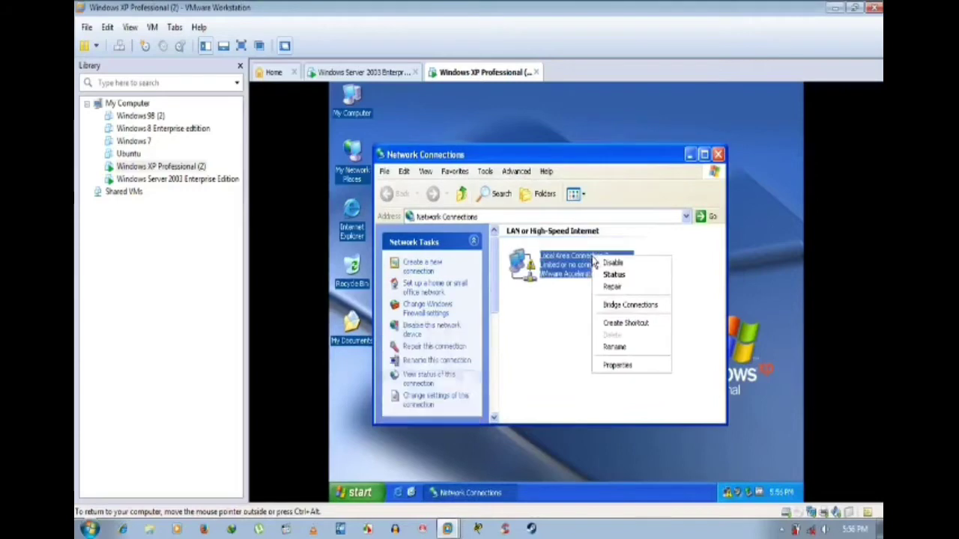
left_click(608, 366)
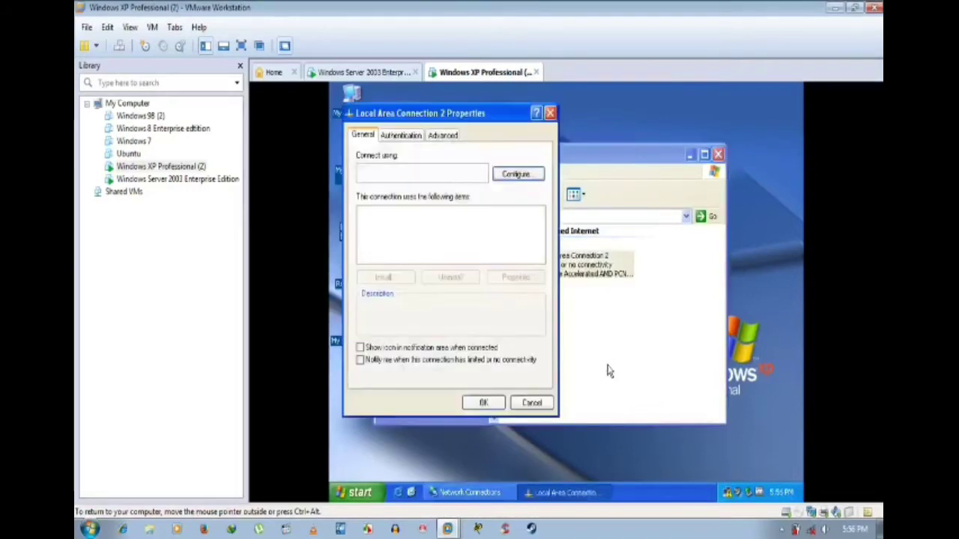
left_click(359, 349)
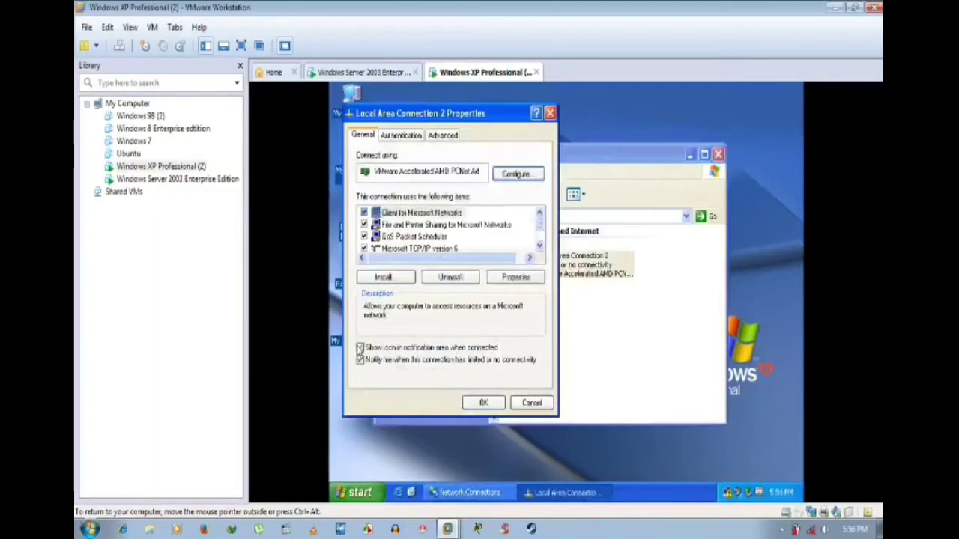
Step: Open the Internet Protocol (TCP/IP) properties of Local Area Connection 2
left_click(437, 236)
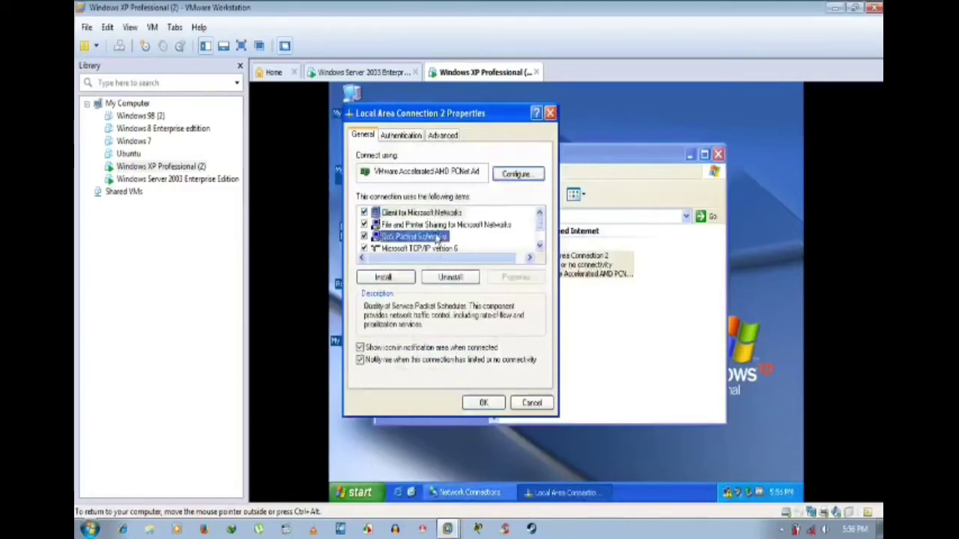
scroll(437, 238, "down", 1)
left_click(438, 236)
left_click(499, 278)
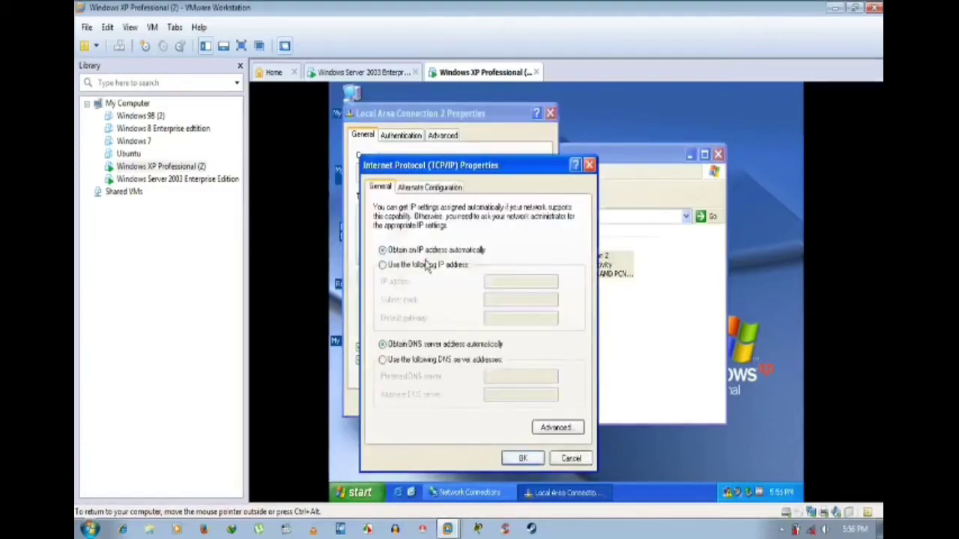
Step: Assign static IP 192.192.192.44, mask 255.255.255.0 and preferred DNS 192.192.192.33, then apply
left_click(425, 265)
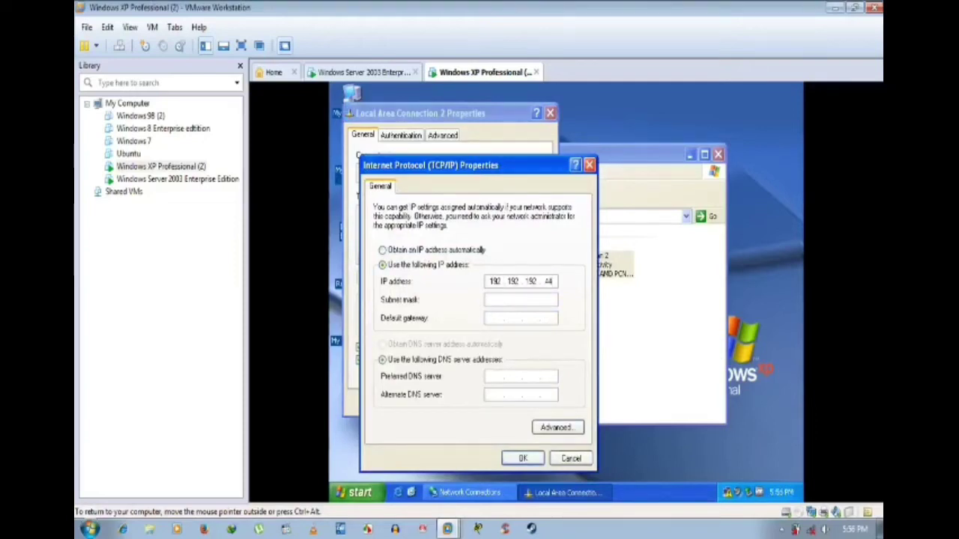
key("Tab")
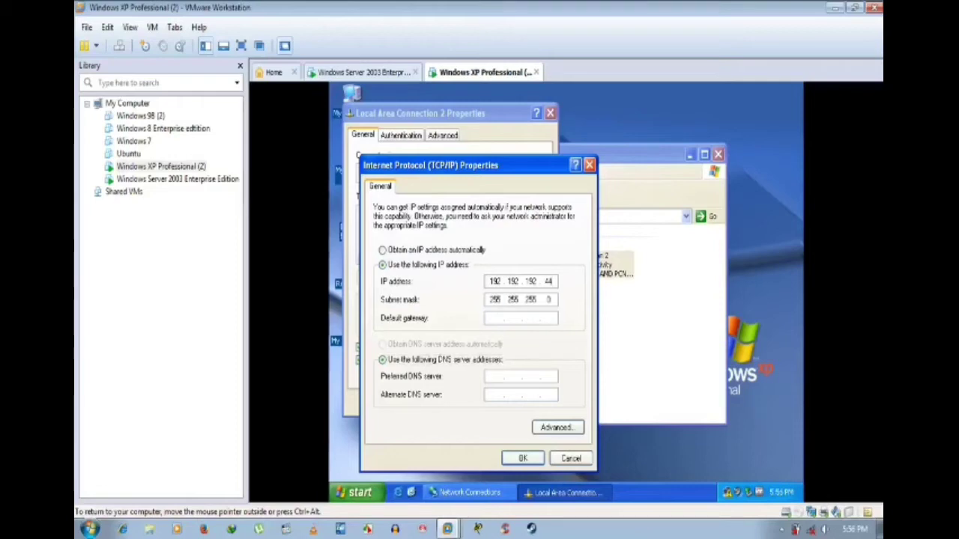
type("192 . 192 . 192 . 33")
left_click(527, 458)
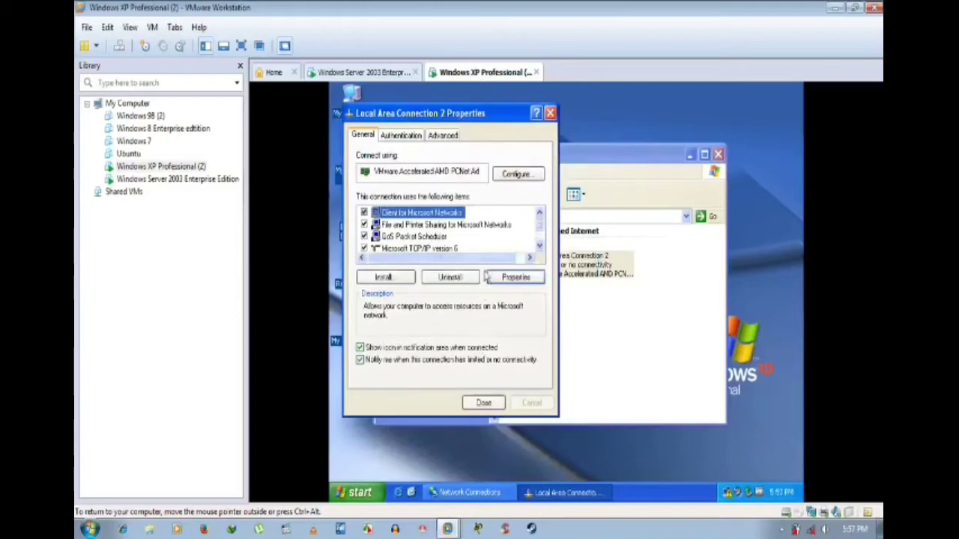
Step: Untick Microsoft TCP/IP version 6 on Local Area Connection 2
scroll(491, 266, "down", 1)
left_click(453, 224)
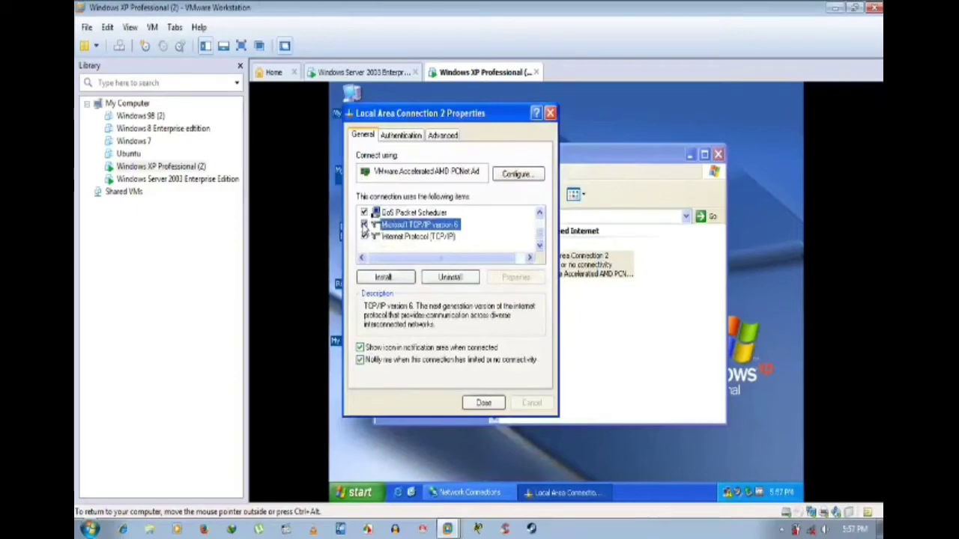
scroll(363, 232, "up", 1)
scroll(363, 232, "down", 1)
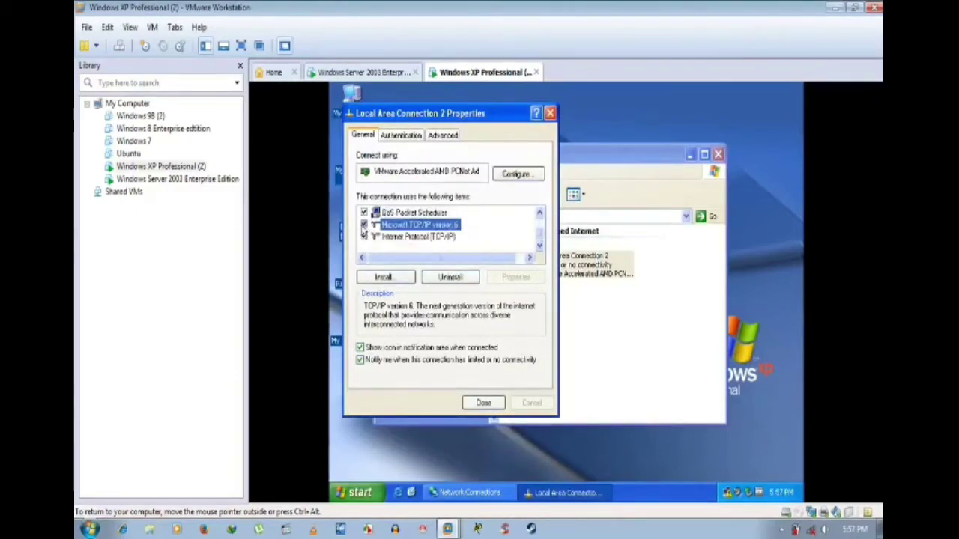
left_click(364, 225)
scroll(364, 232, "up", 1)
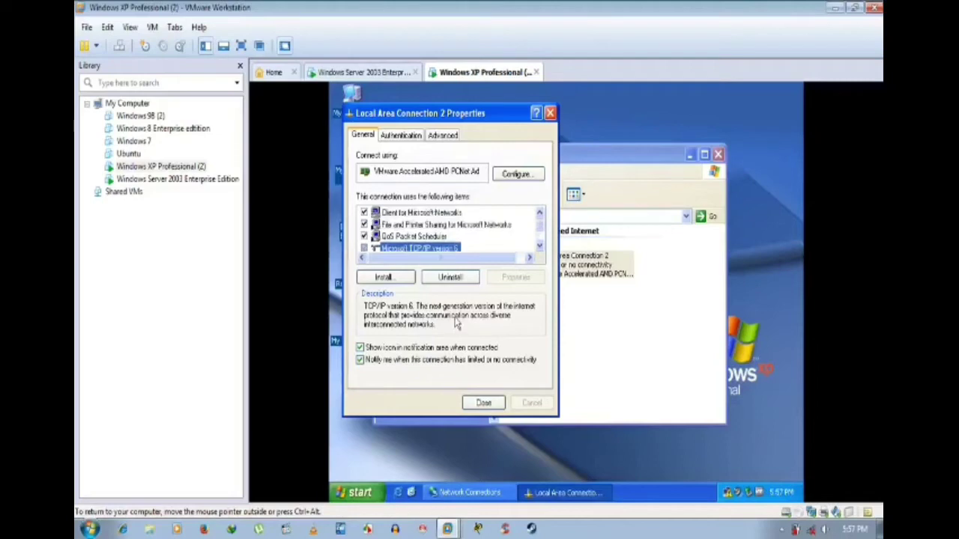
Step: Check from the Advanced tab that Windows Firewall stays Off, then close the settings
left_click(401, 137)
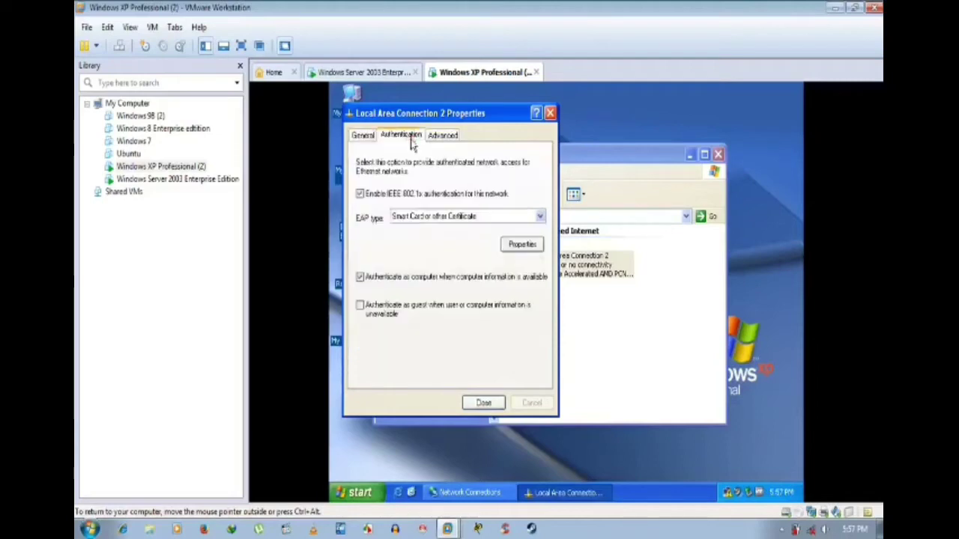
left_click(441, 137)
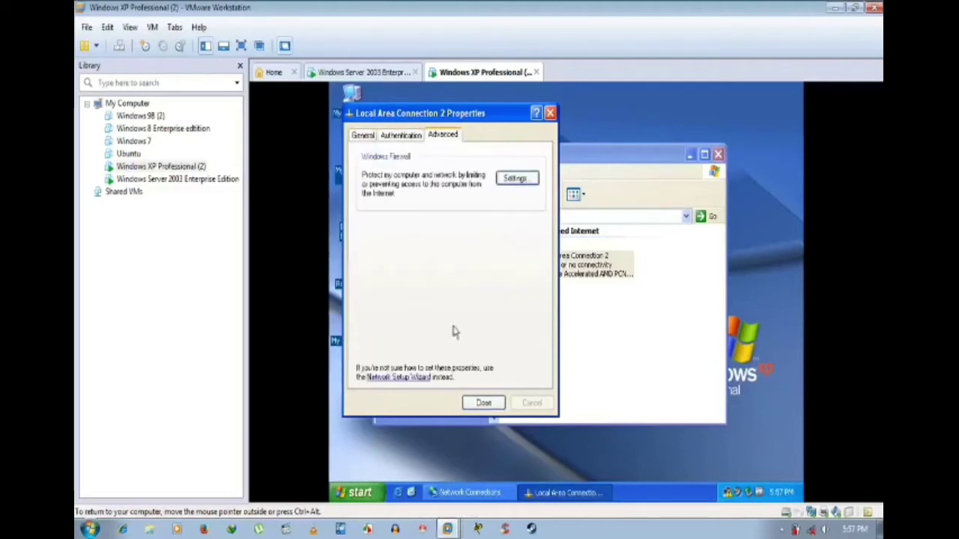
left_click(515, 178)
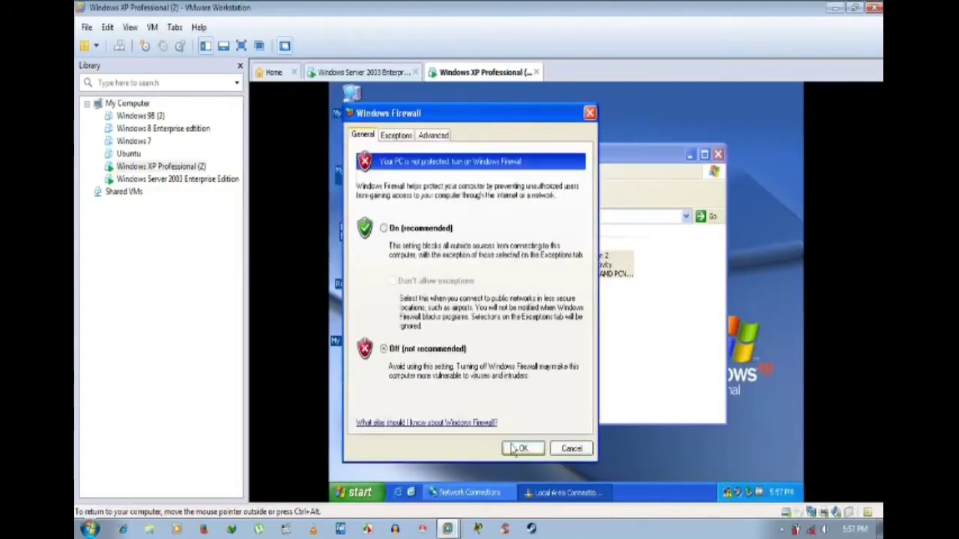
left_click(520, 448)
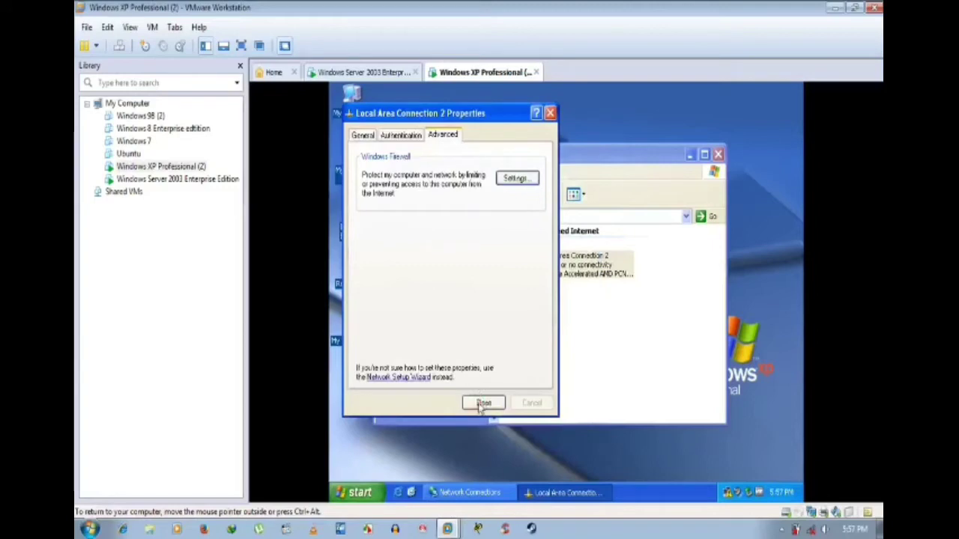
left_click(480, 404)
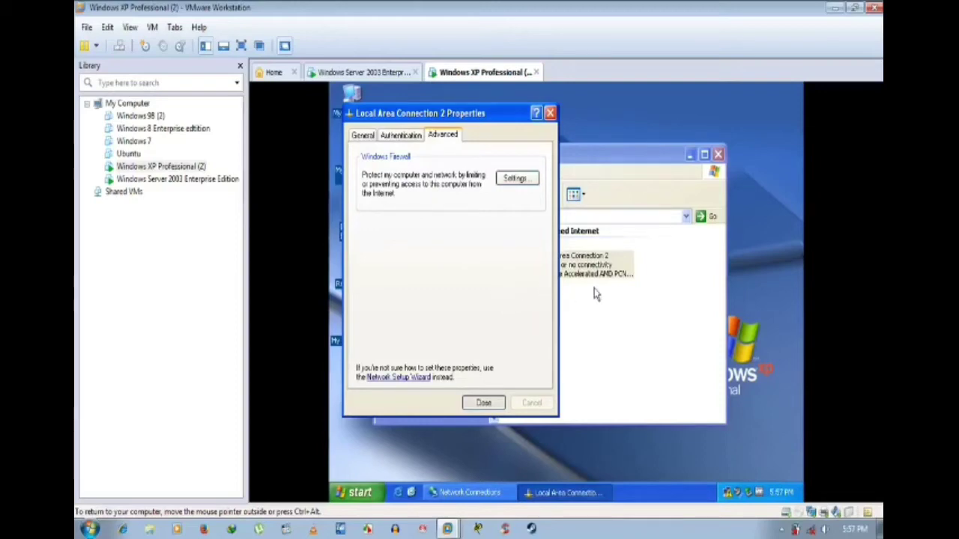
Step: Close Local Area Connection 2 Properties and bring up Network Connections showing it Connected
left_click(480, 384)
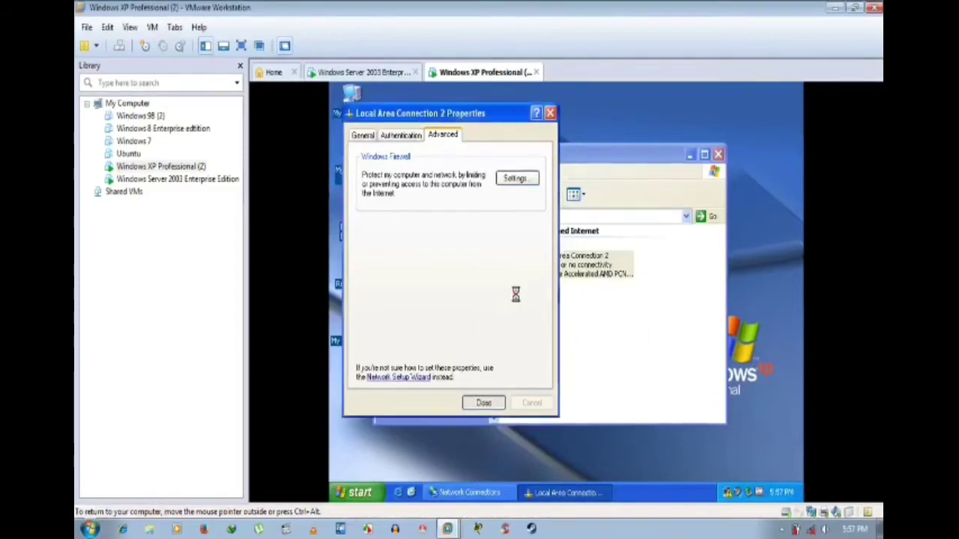
left_click(496, 492)
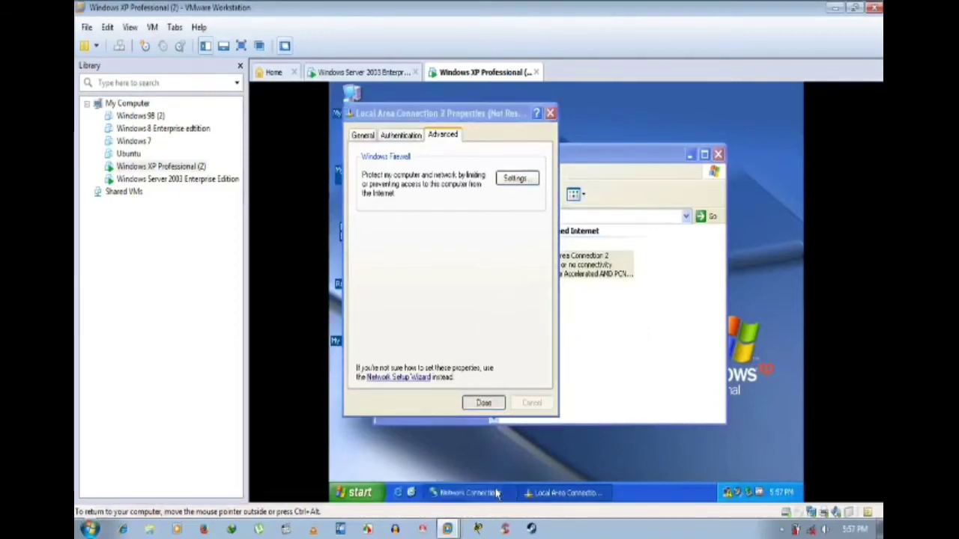
left_click(553, 492)
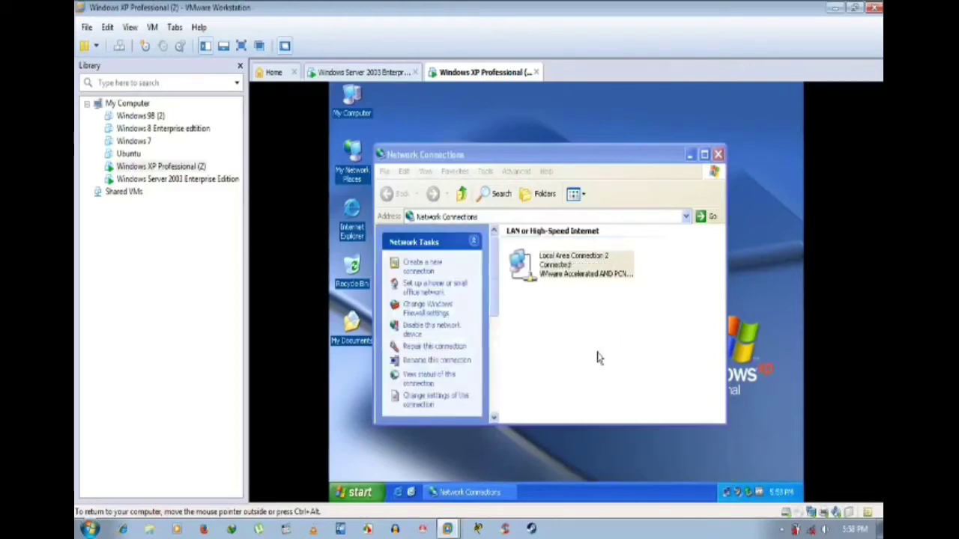
Step: On the Server 2003 VM, check the connection details show 192.192.192.33 and mask 255.255.255.0
left_click(381, 72)
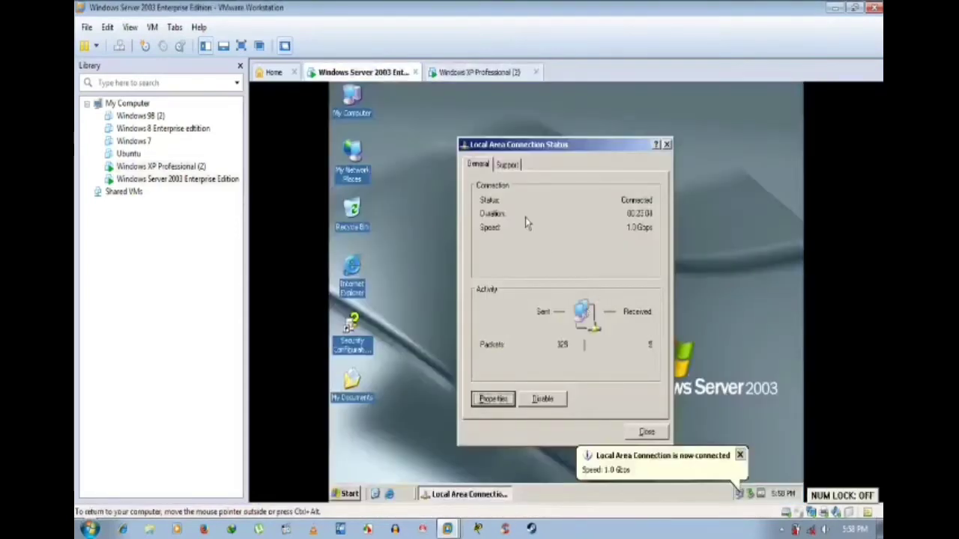
left_click(509, 164)
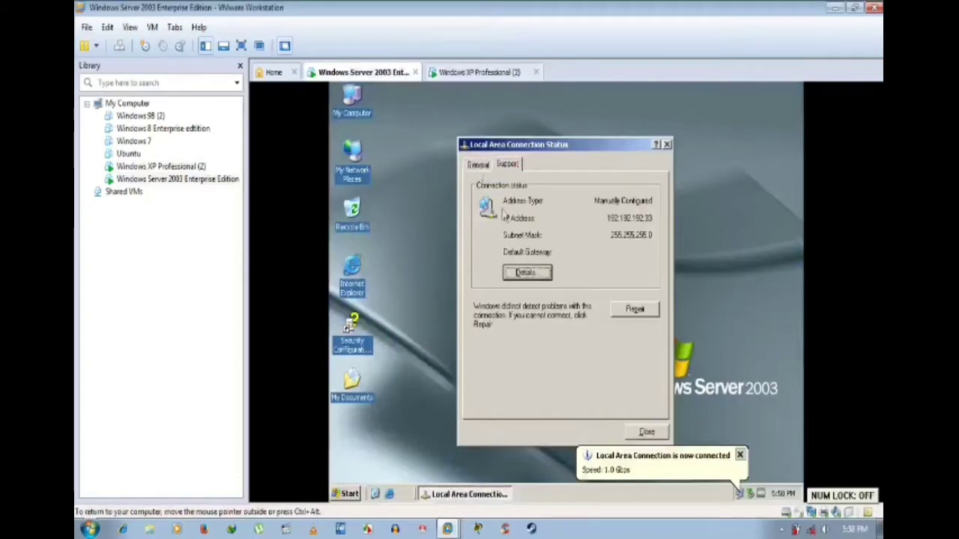
left_click(546, 274)
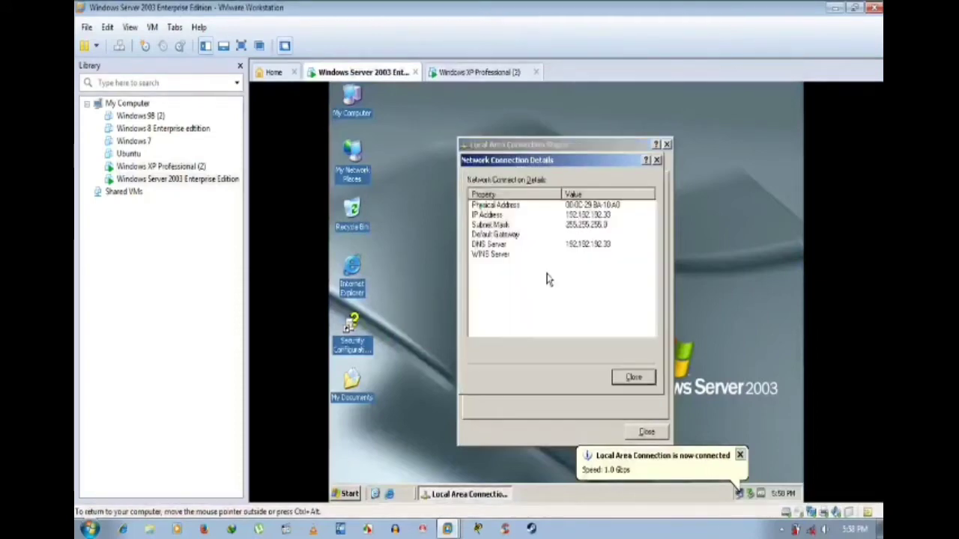
left_click(633, 376)
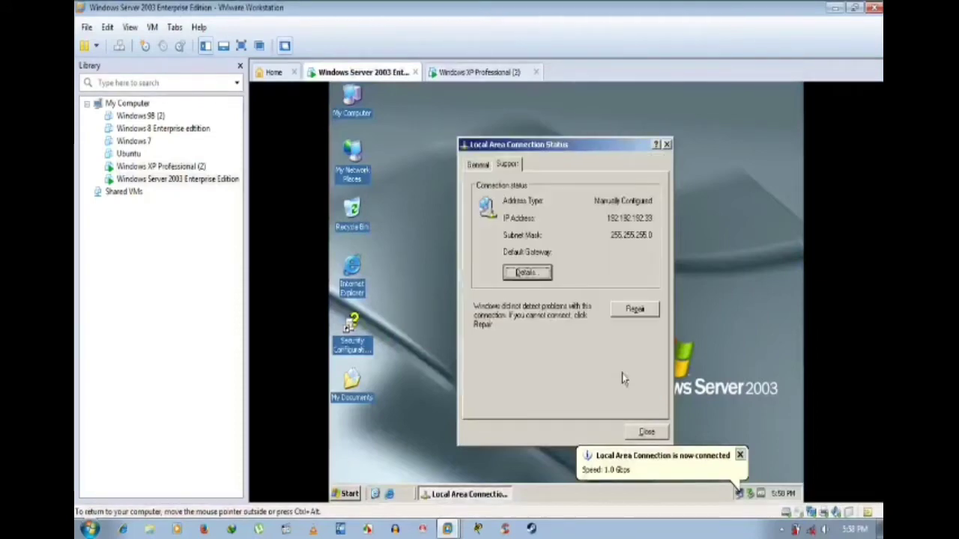
left_click(476, 165)
Step: Open the Server's Local Area Connection properties and inspect Internet Protocol (TCP/IP)
left_click(497, 401)
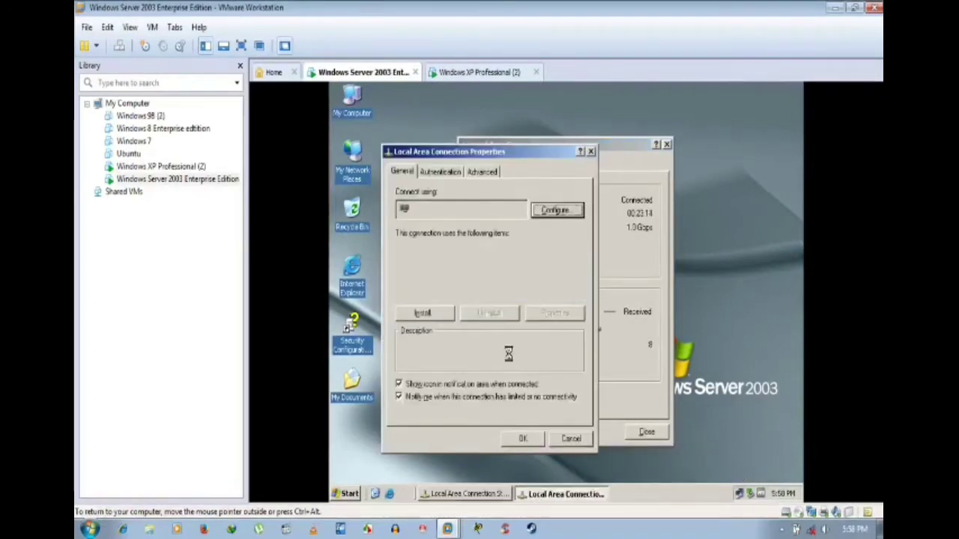
scroll(500, 288, "down", 1)
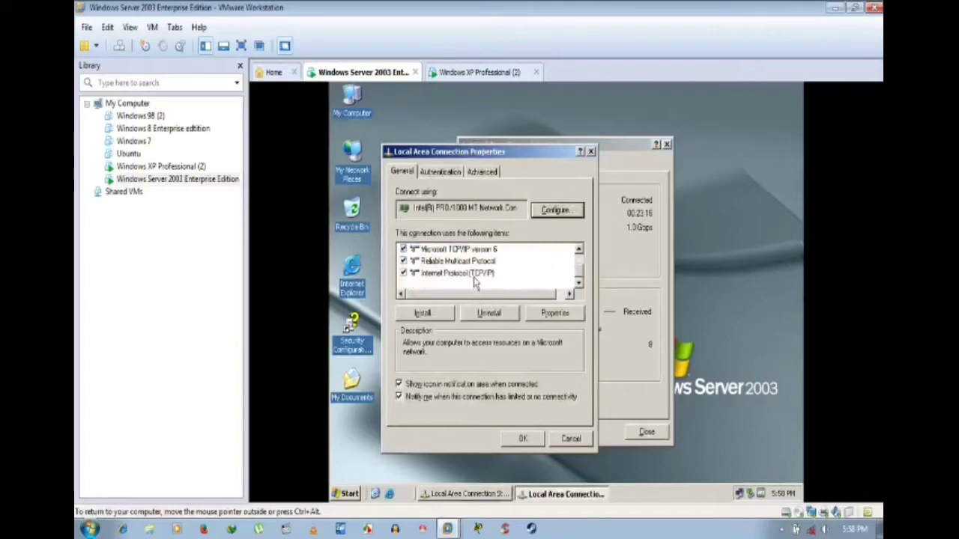
left_click(475, 275)
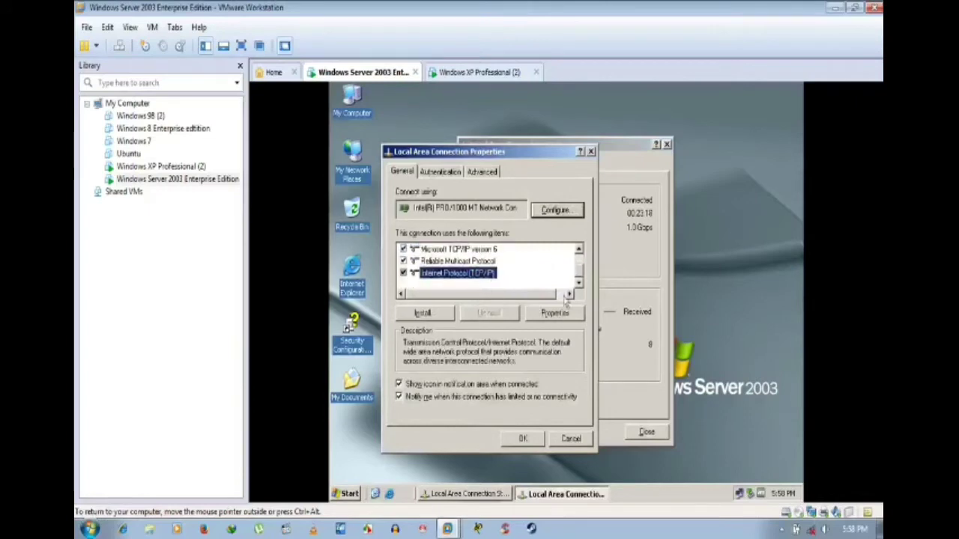
left_click(580, 249)
scroll(583, 279, "down", 1)
Step: Confirm File and Printer Sharing is an allowed firewall exception, then close all connection windows
left_click(457, 172)
left_click(482, 171)
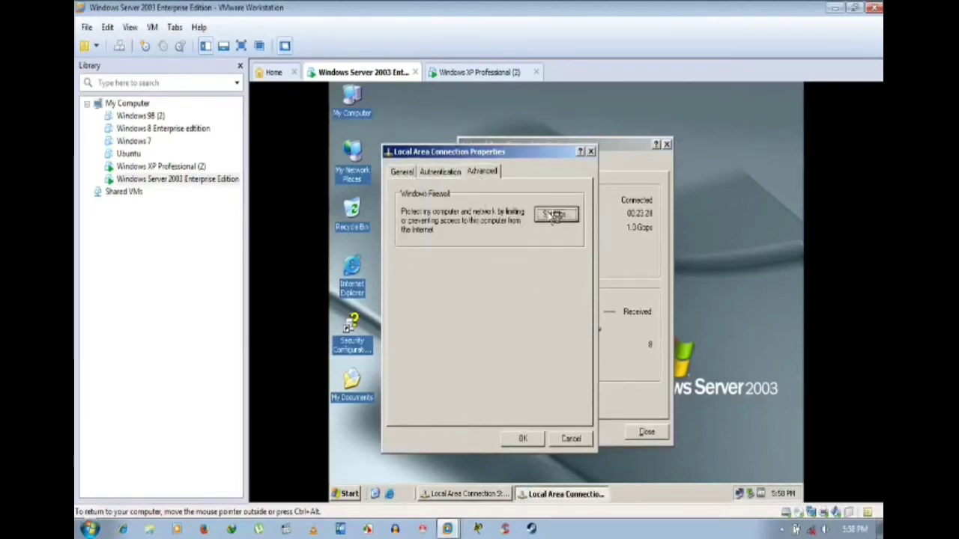
left_click(555, 215)
left_click(449, 152)
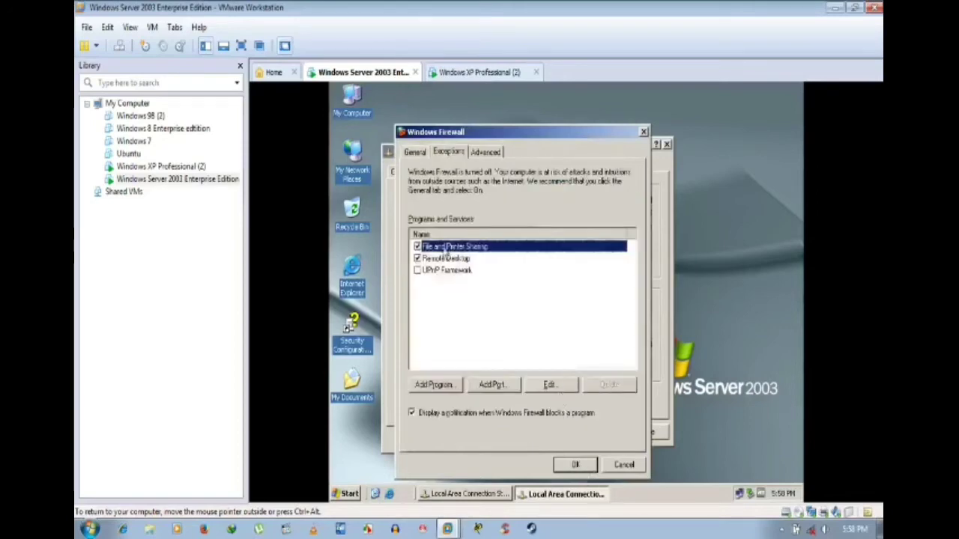
left_click(574, 464)
left_click(524, 440)
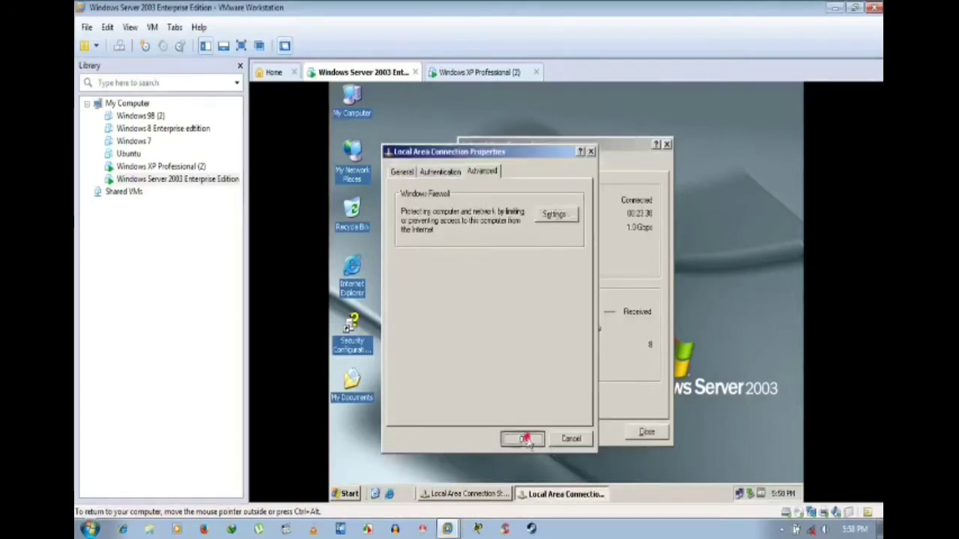
left_click(647, 434)
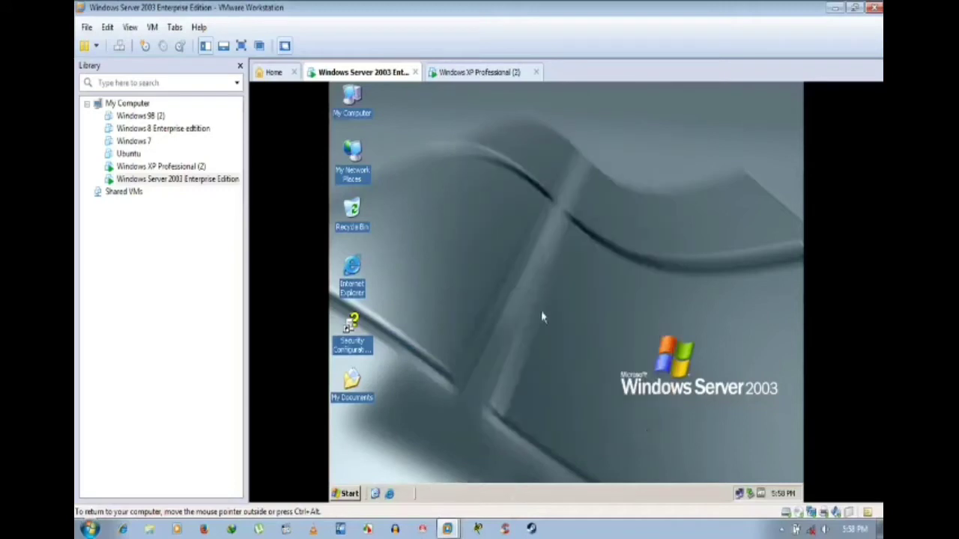
Step: Close Network Connections on the XP VM, then refresh the Server 2003 desktop
left_click(497, 72)
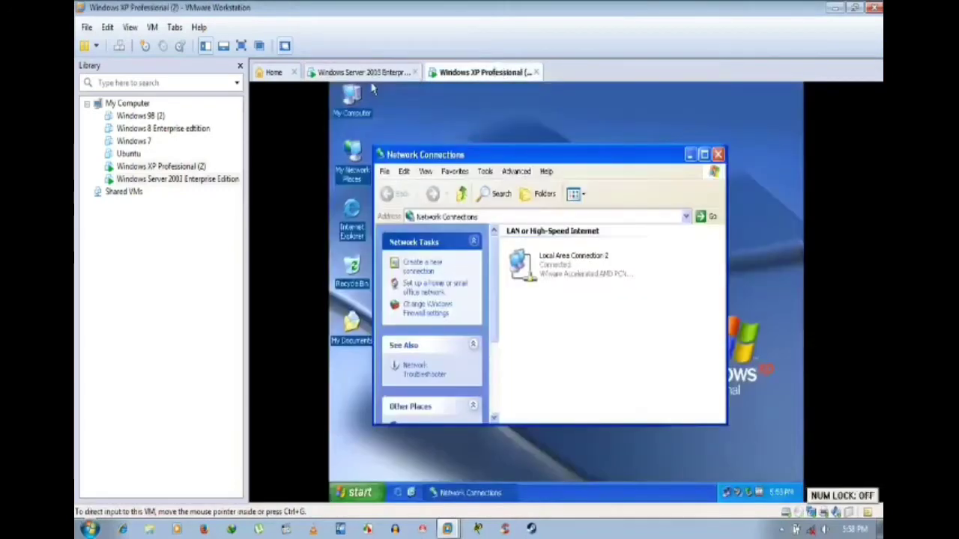
left_click(717, 155)
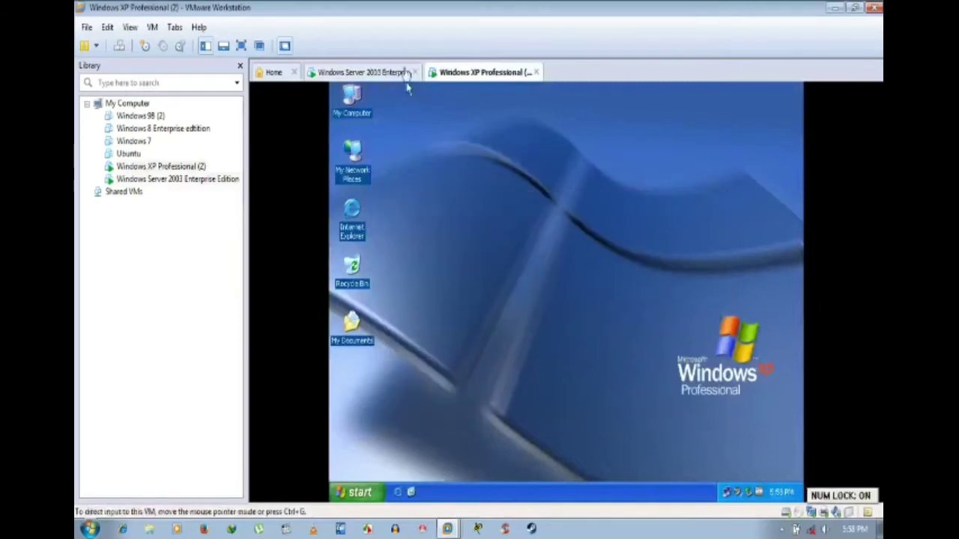
left_click(404, 73)
right_click(471, 176)
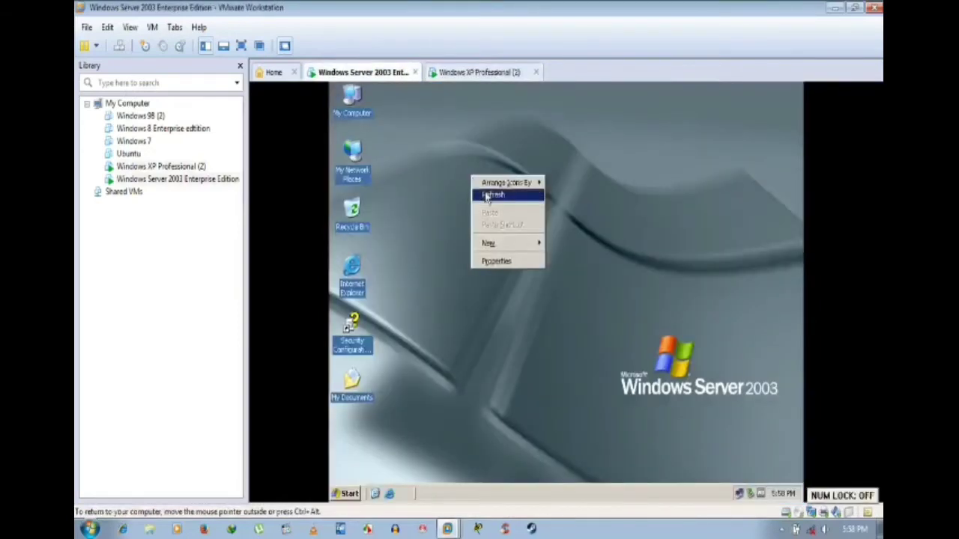
left_click(487, 194)
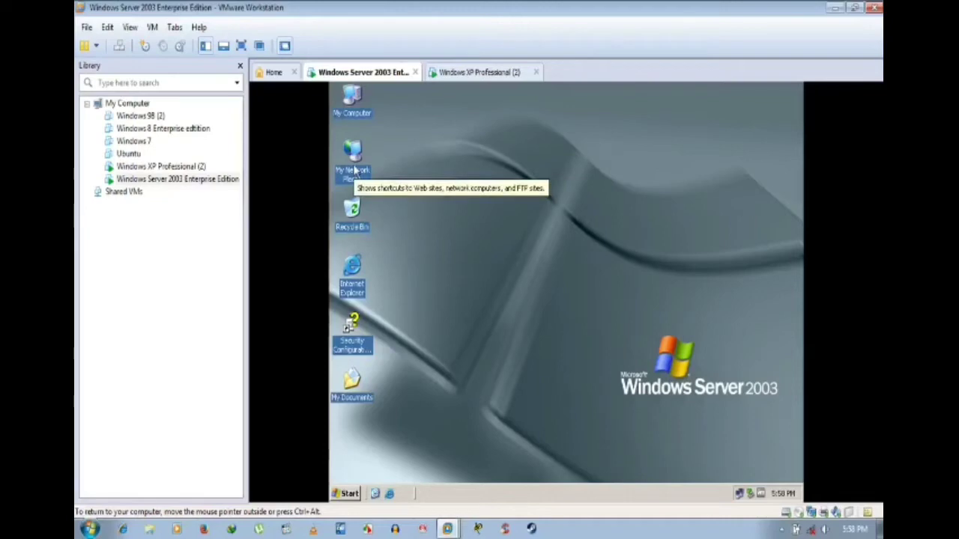
right_click(357, 96)
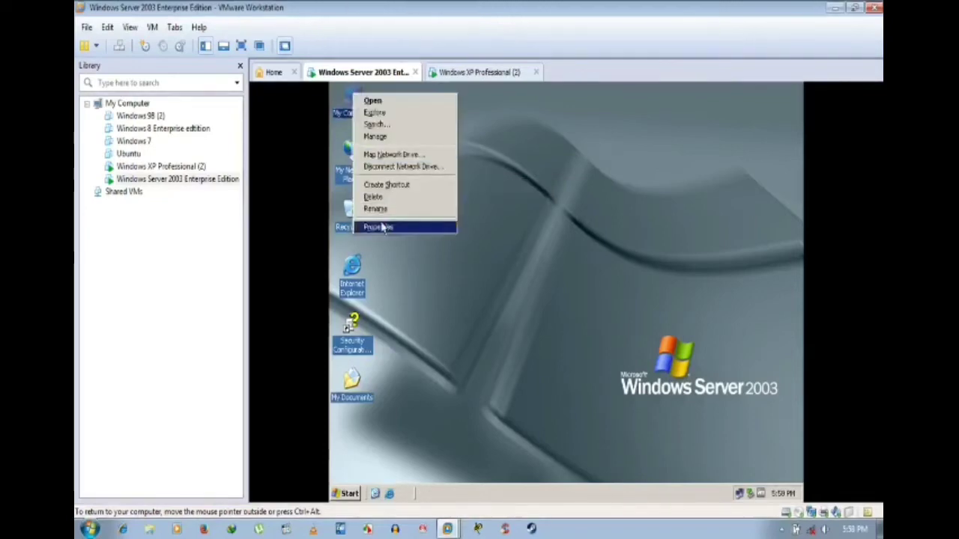
left_click(385, 227)
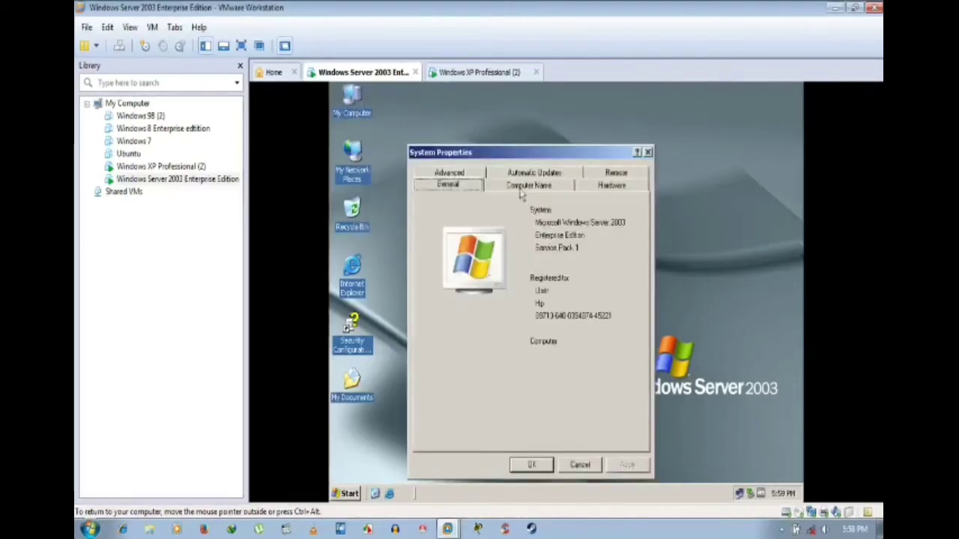
left_click(523, 189)
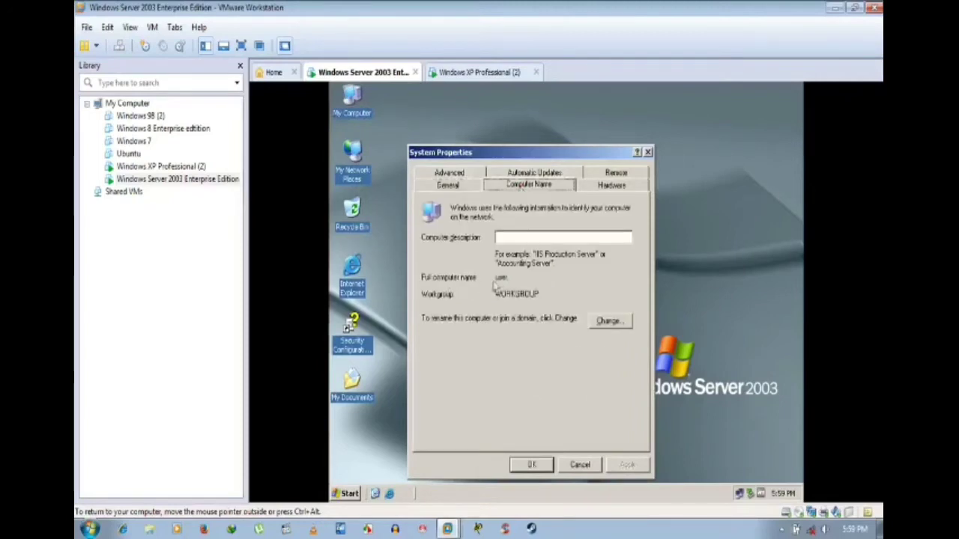
left_click(606, 323)
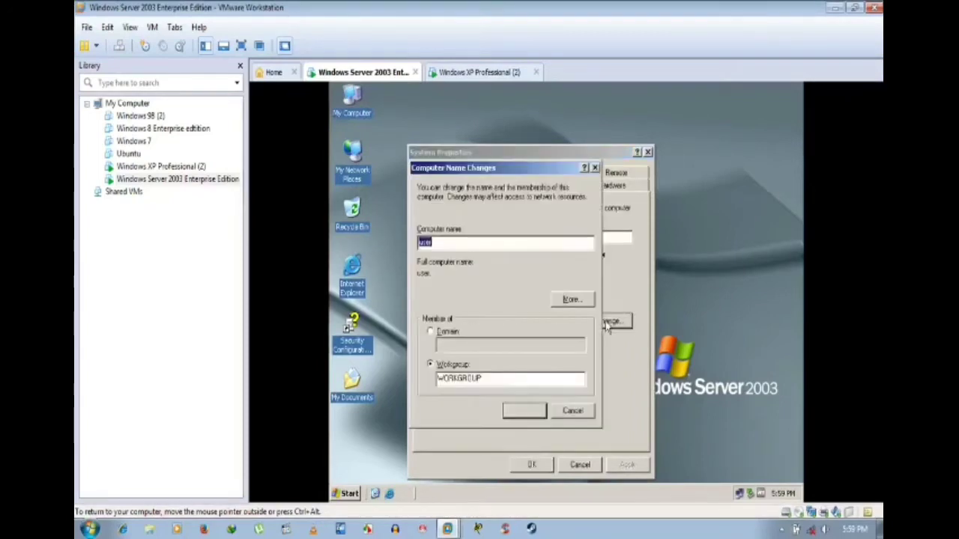
left_click_drag(484, 379, 433, 391)
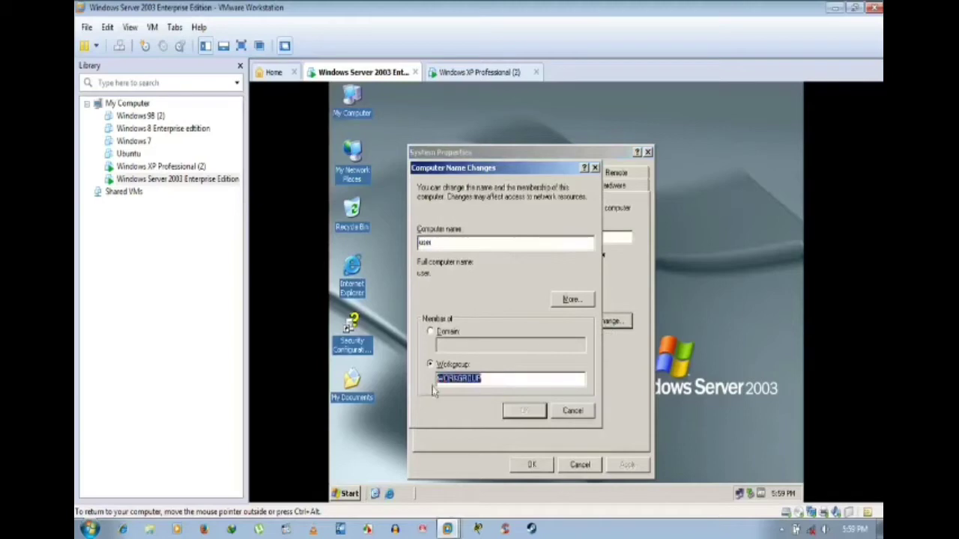
left_click(463, 244)
left_click(572, 299)
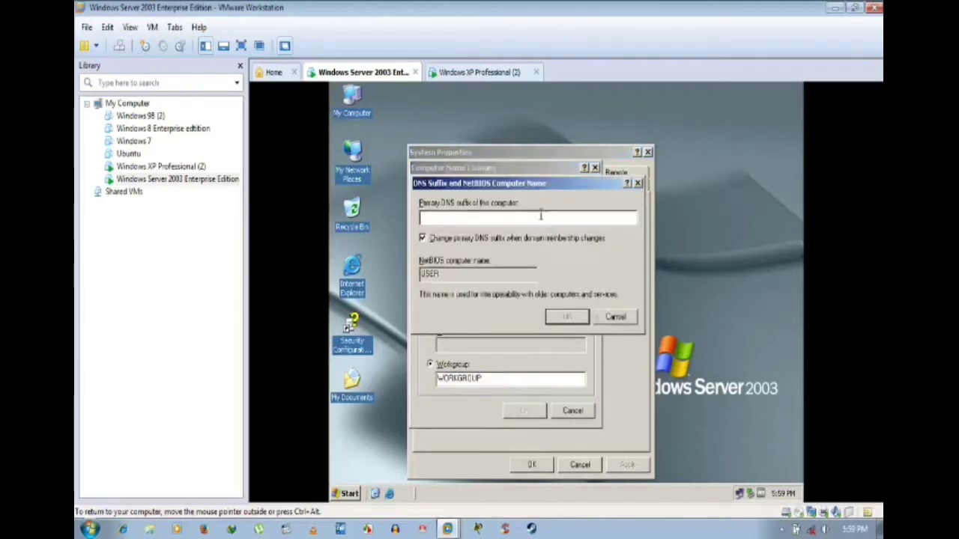
left_click(568, 319)
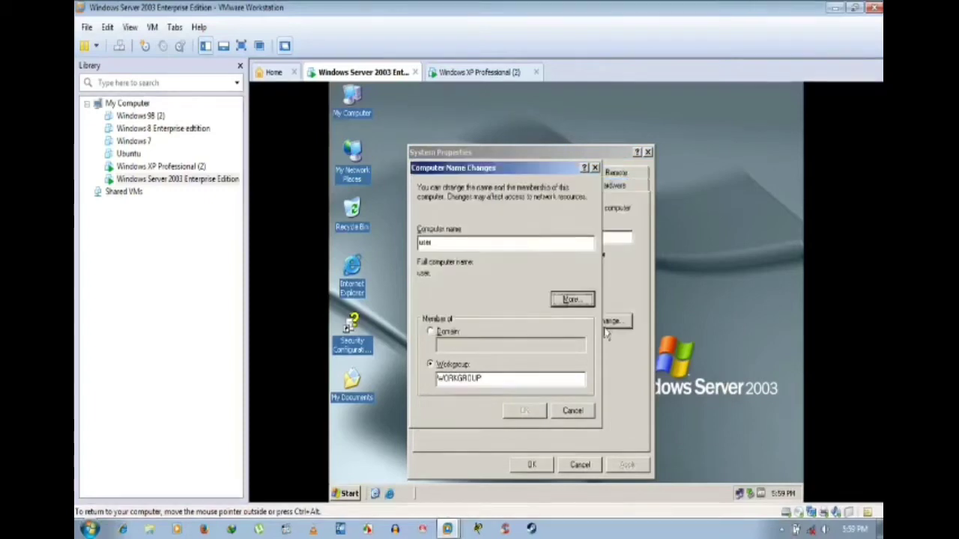
left_click(572, 411)
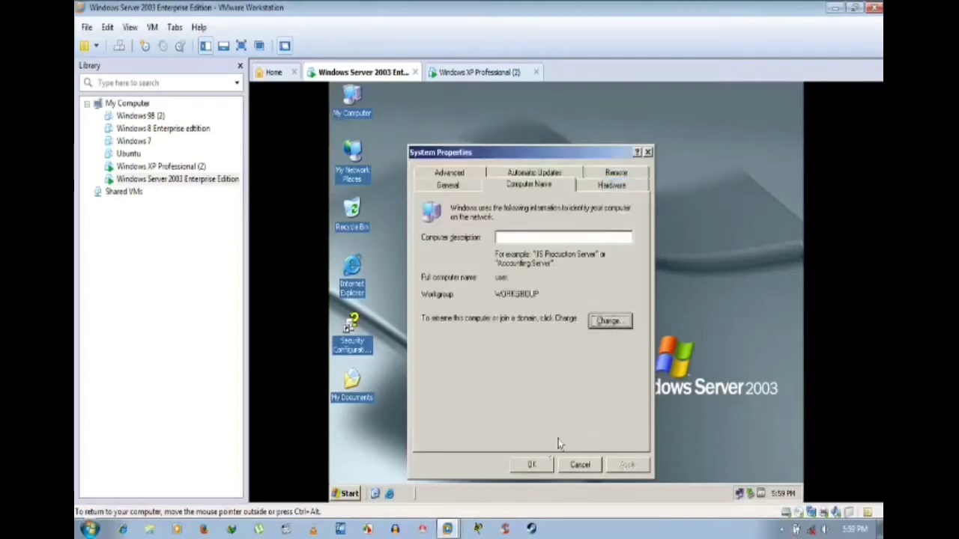
left_click(532, 465)
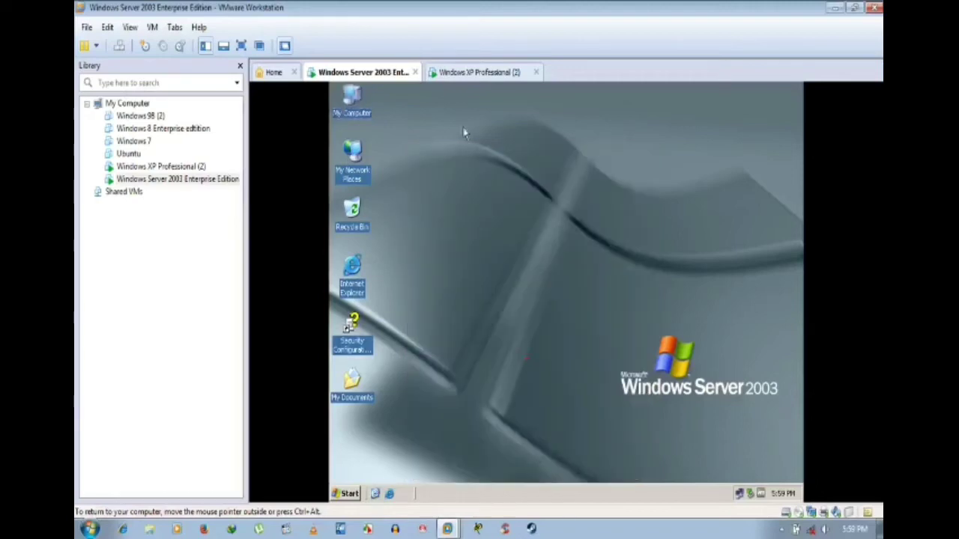
Step: Switch to the XP VM and open System Properties from My Computer
left_click(476, 72)
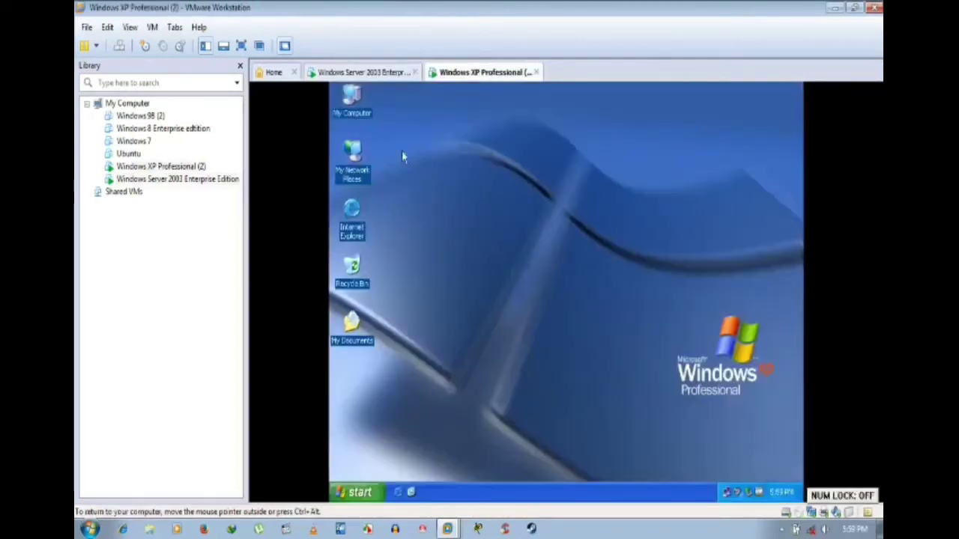
key("Num_Lock")
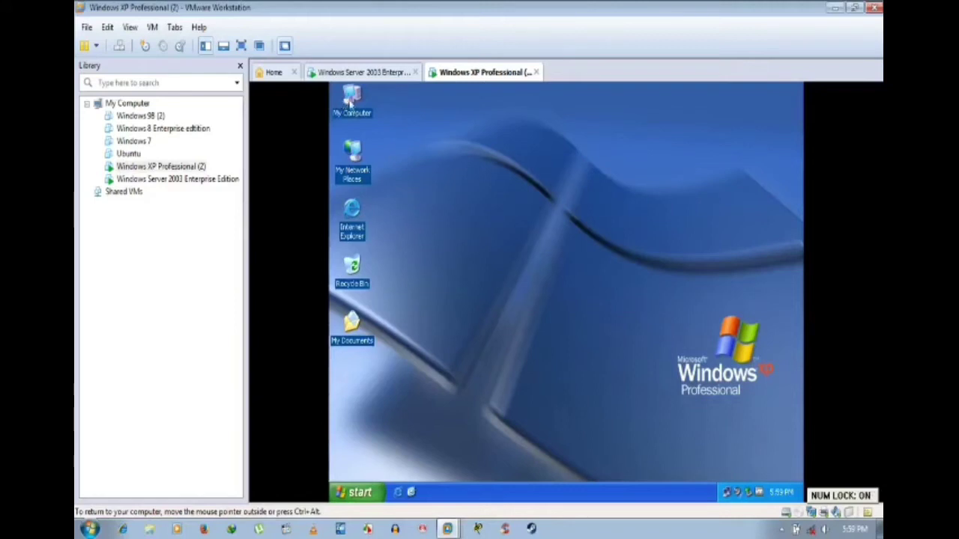
right_click(350, 104)
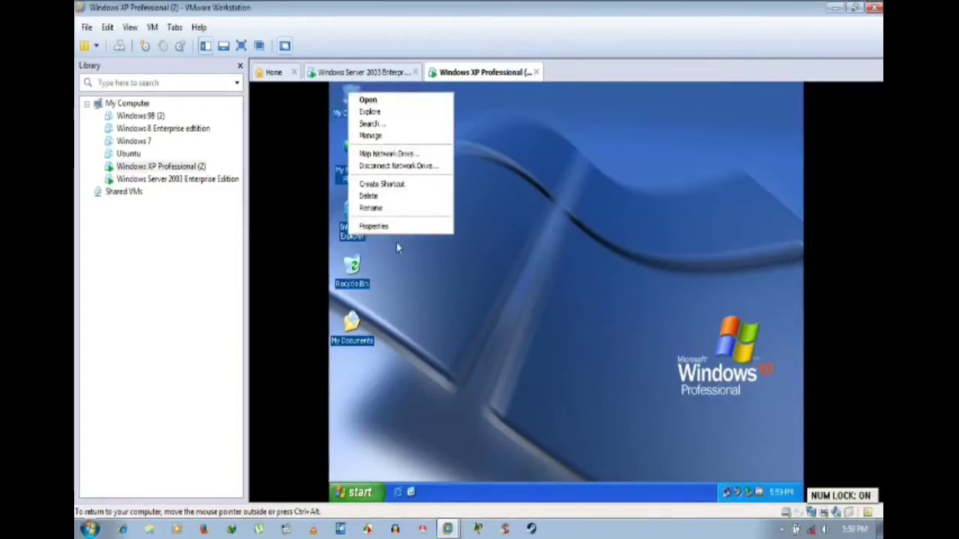
left_click(399, 226)
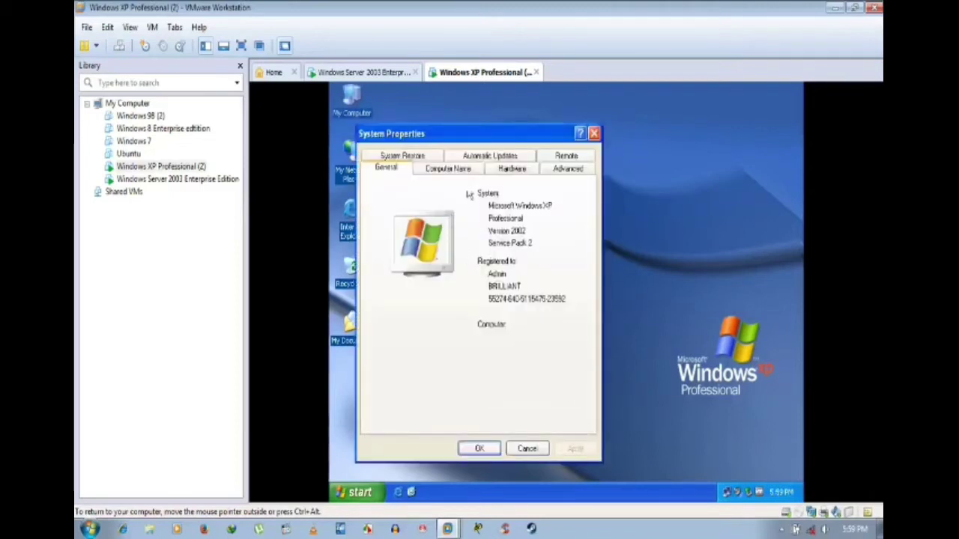
Step: Verify computer name home in workgroup WORKGROUP, then close System Properties without changes
left_click(463, 169)
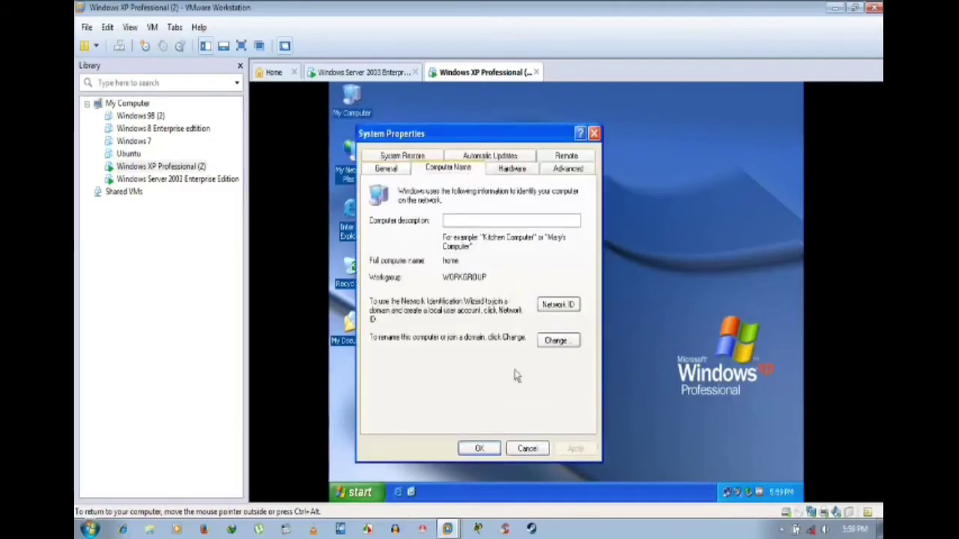
left_click(561, 342)
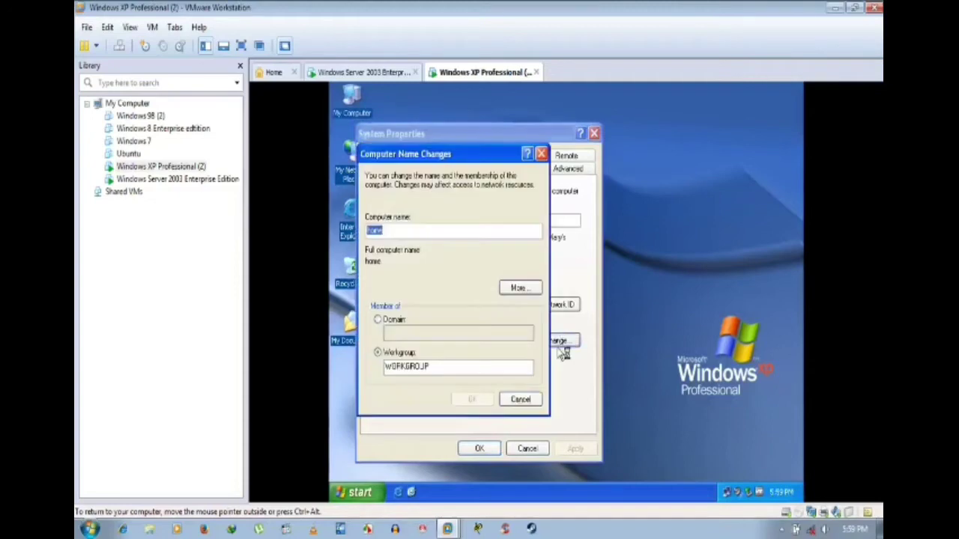
left_click(421, 231)
left_click_drag(428, 229, 345, 237)
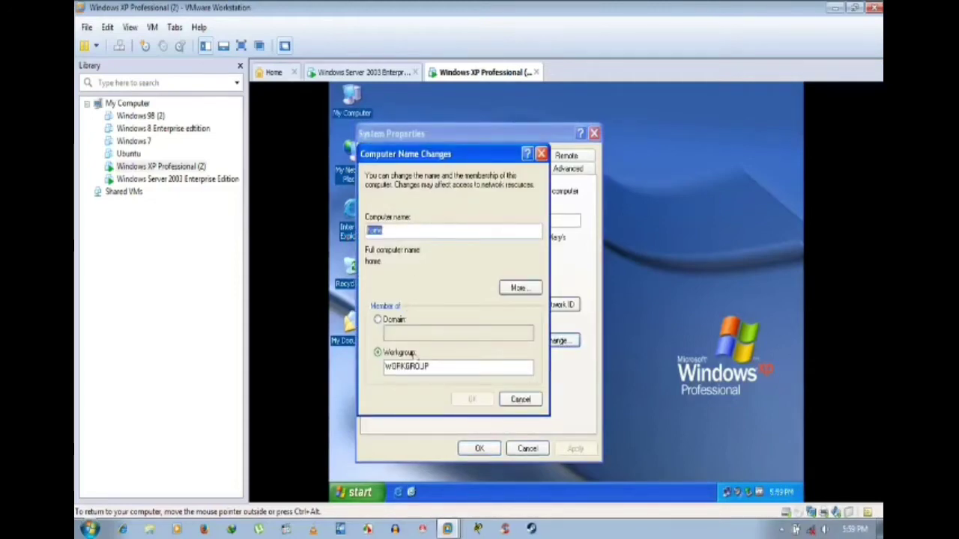
left_click(479, 364)
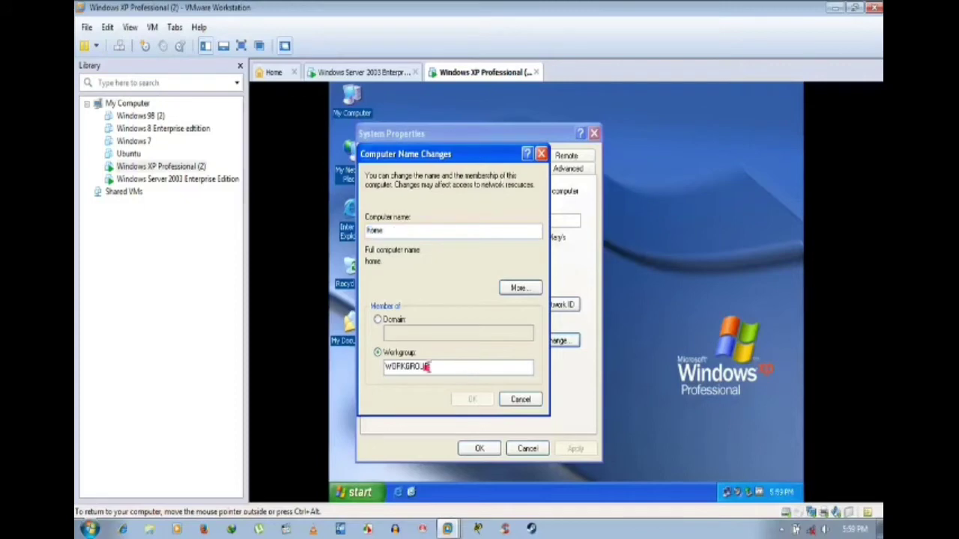
left_click_drag(428, 367, 382, 367)
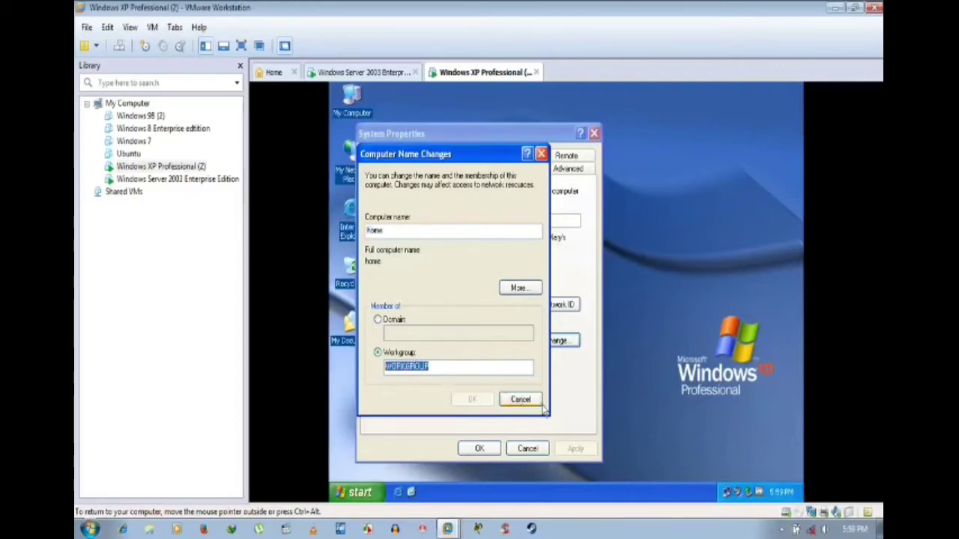
left_click(534, 289)
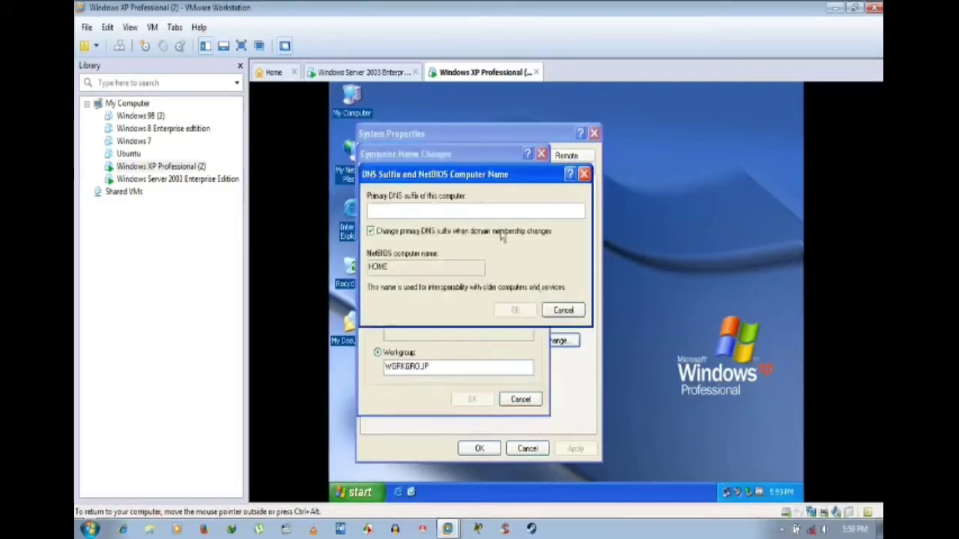
left_click(562, 309)
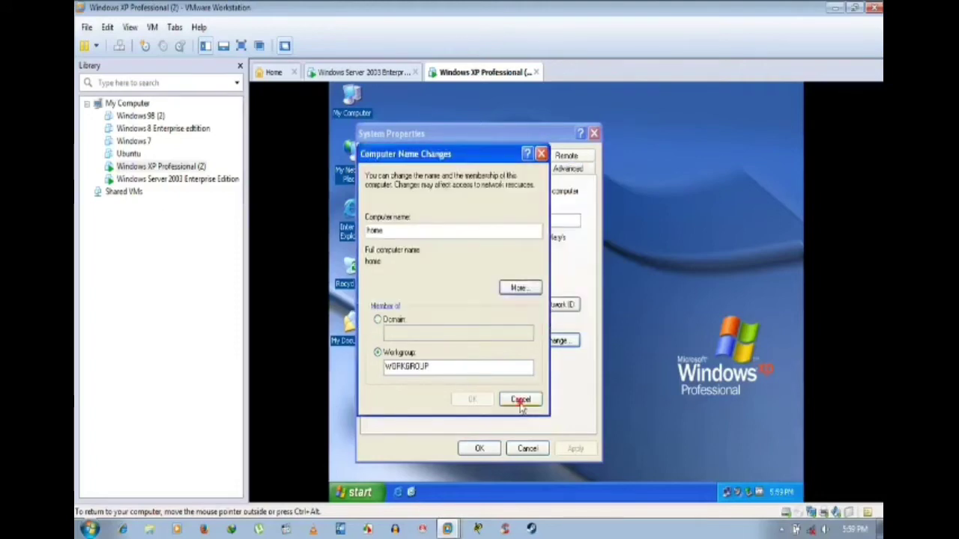
left_click(520, 400)
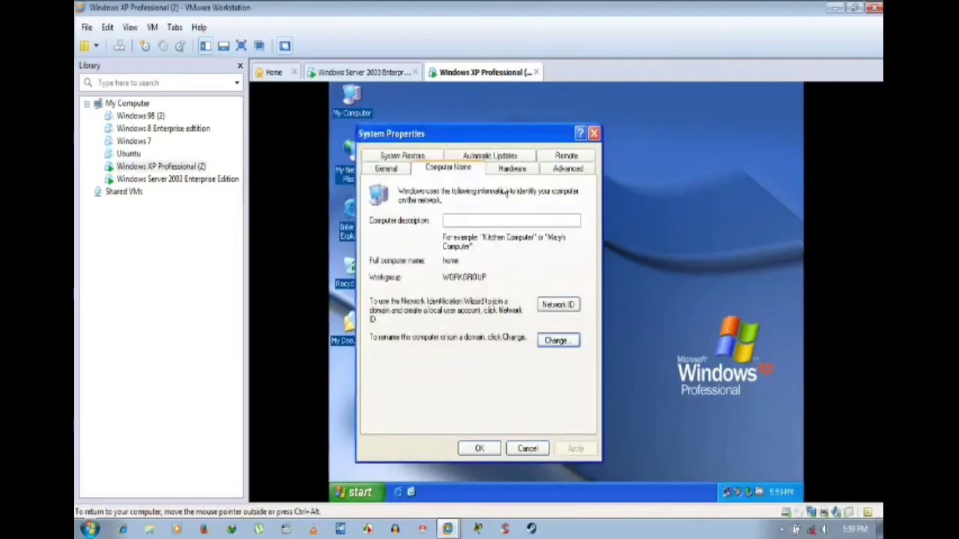
left_click(513, 169)
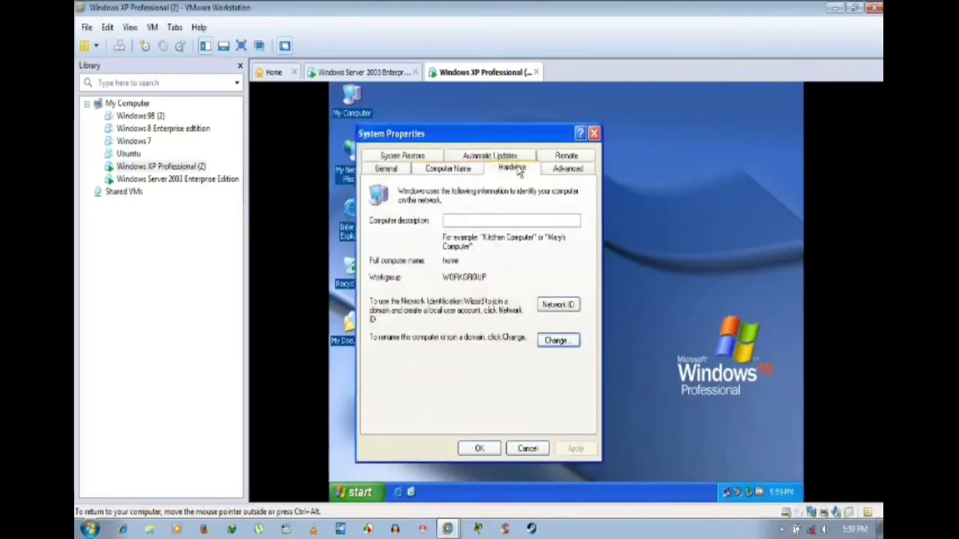
left_click(445, 170)
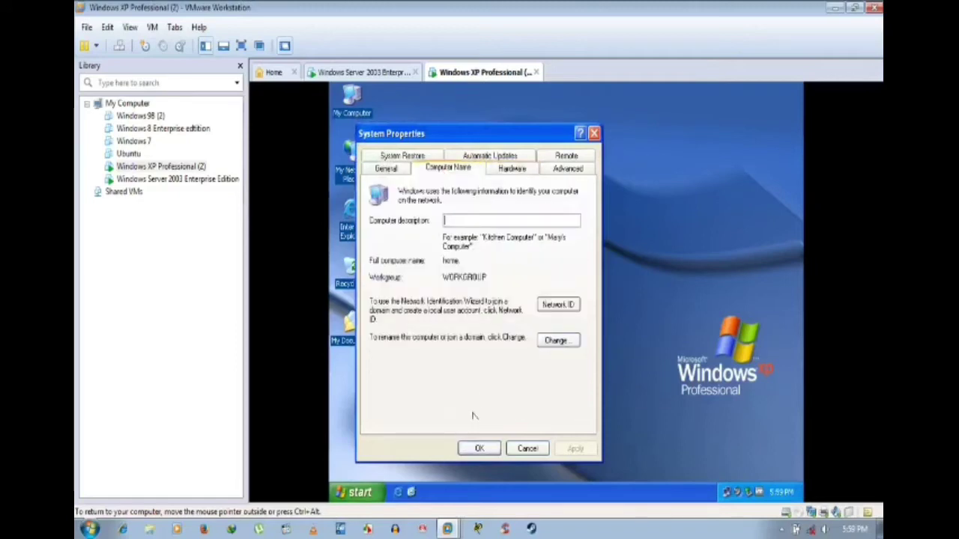
left_click(480, 451)
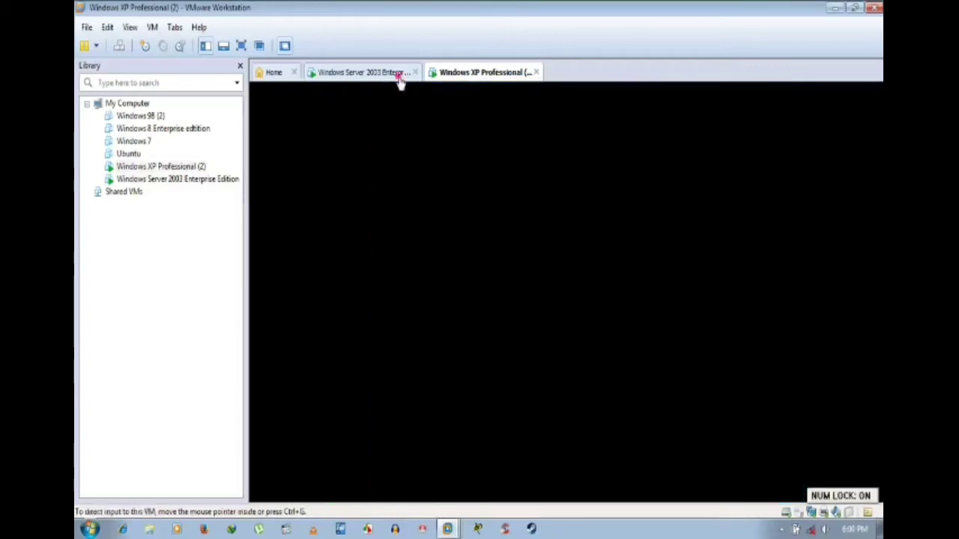
Step: On Server 2003, browse My Network Places to Workgroup listing Home and User, then minimise it
left_click(394, 74)
double_click(360, 174)
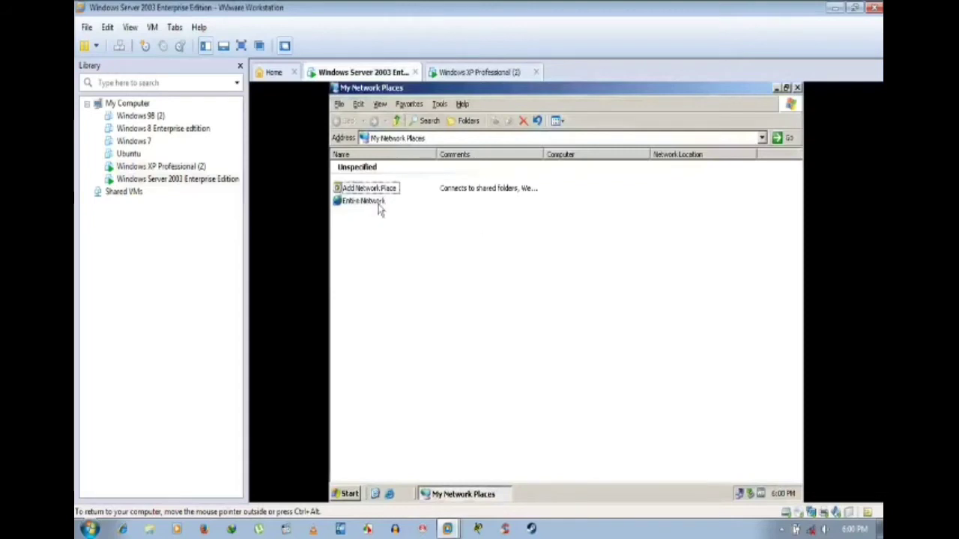
key("Num_Lock")
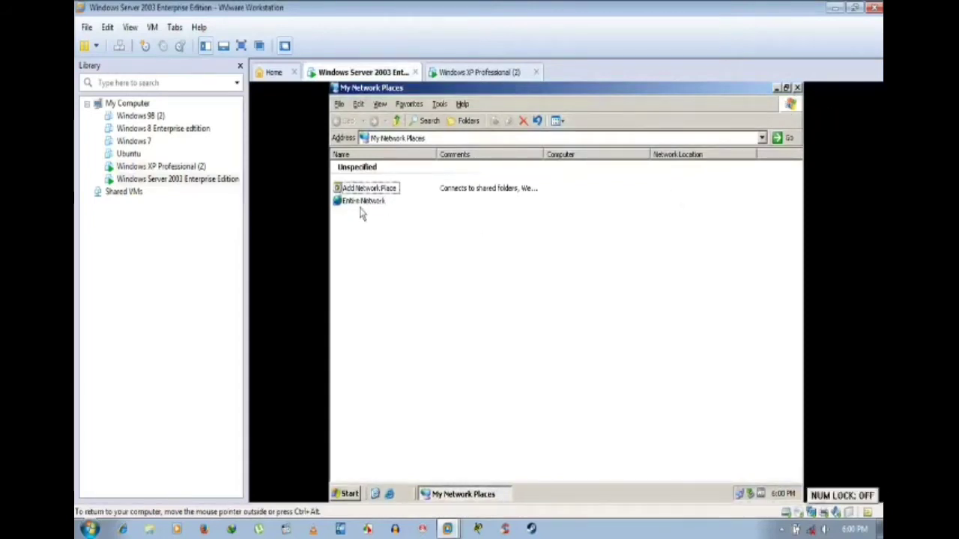
double_click(365, 205)
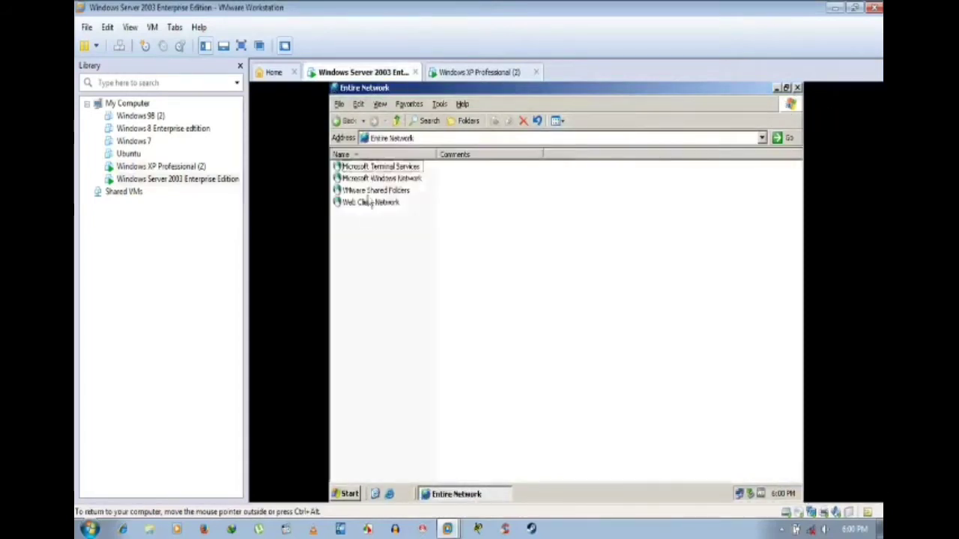
double_click(378, 180)
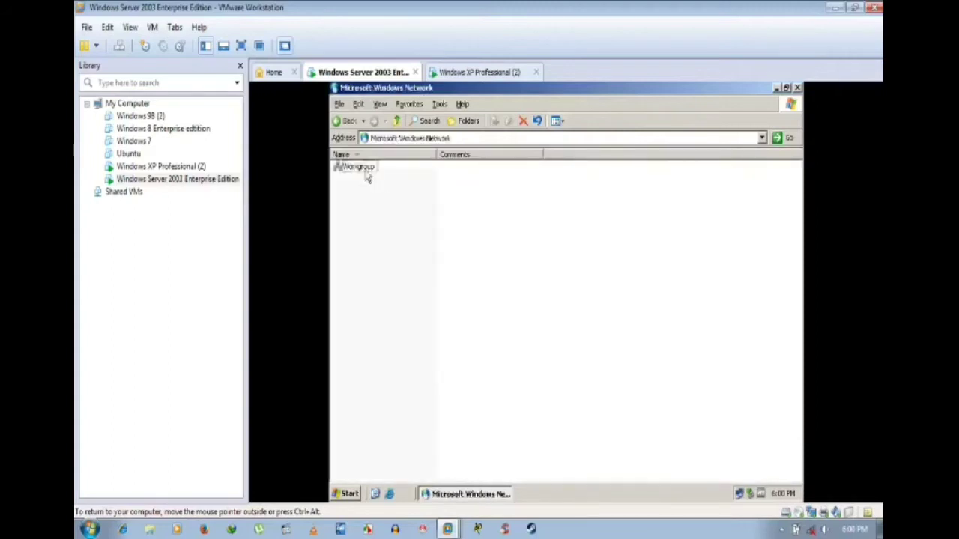
double_click(366, 174)
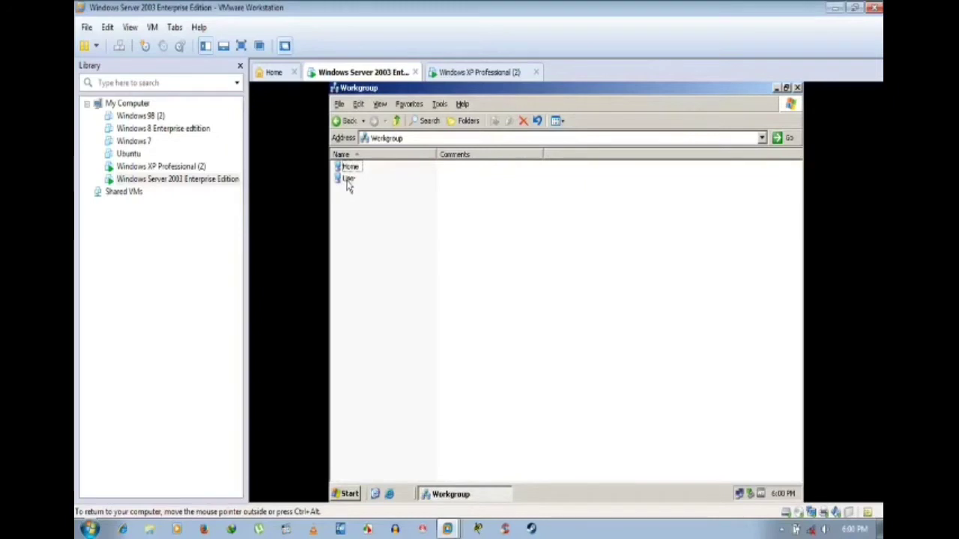
left_click(776, 87)
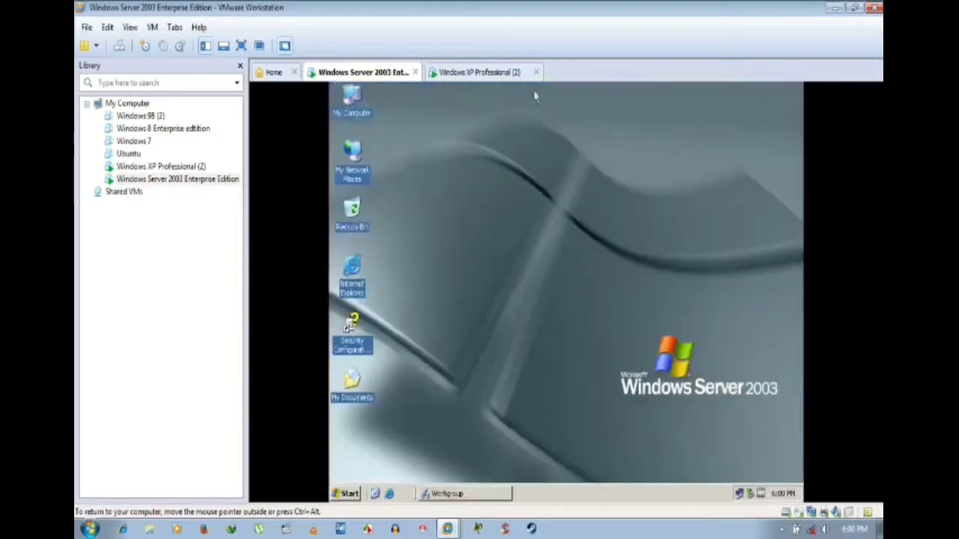
Step: On the Windows XP VM, view the workgroup computers Home and User, then return to Server 2003
left_click(494, 73)
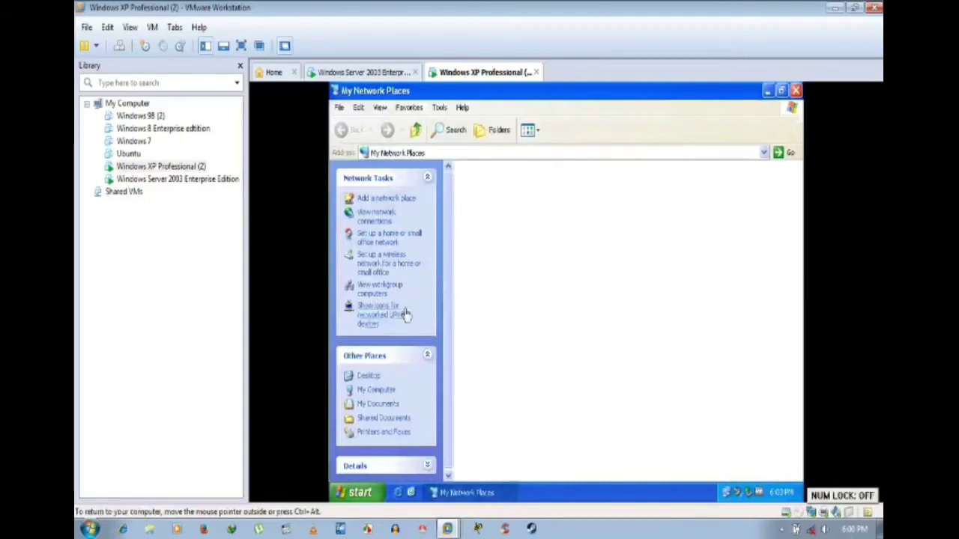
left_click(378, 298)
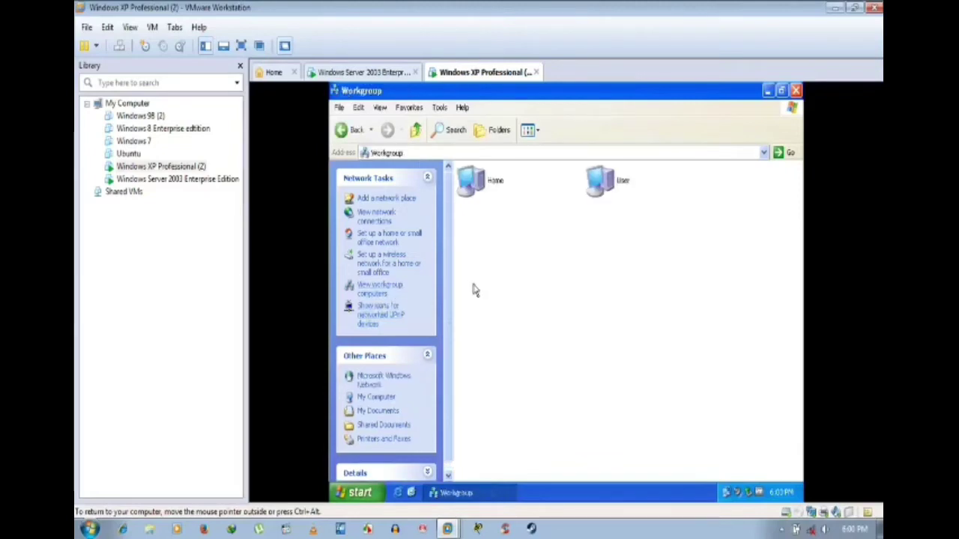
left_click(768, 91)
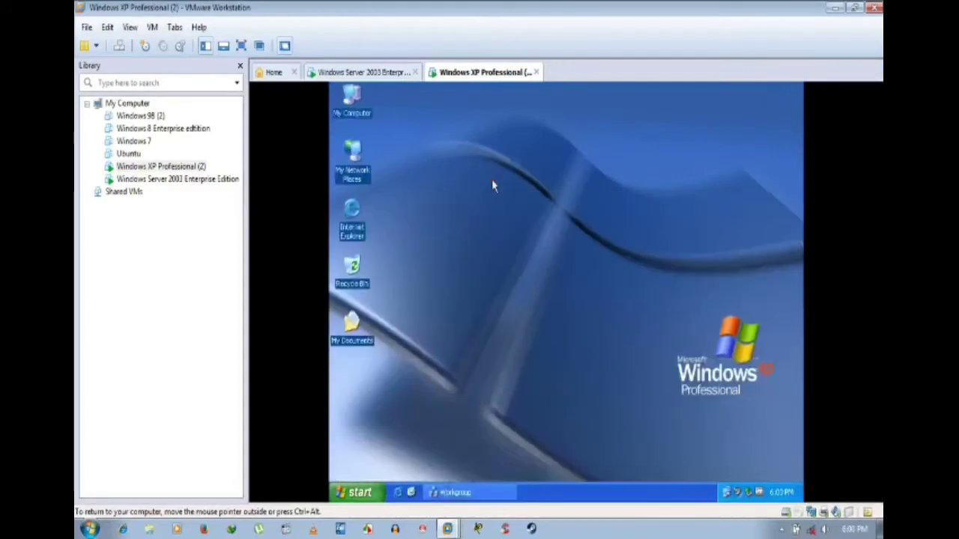
left_click(370, 72)
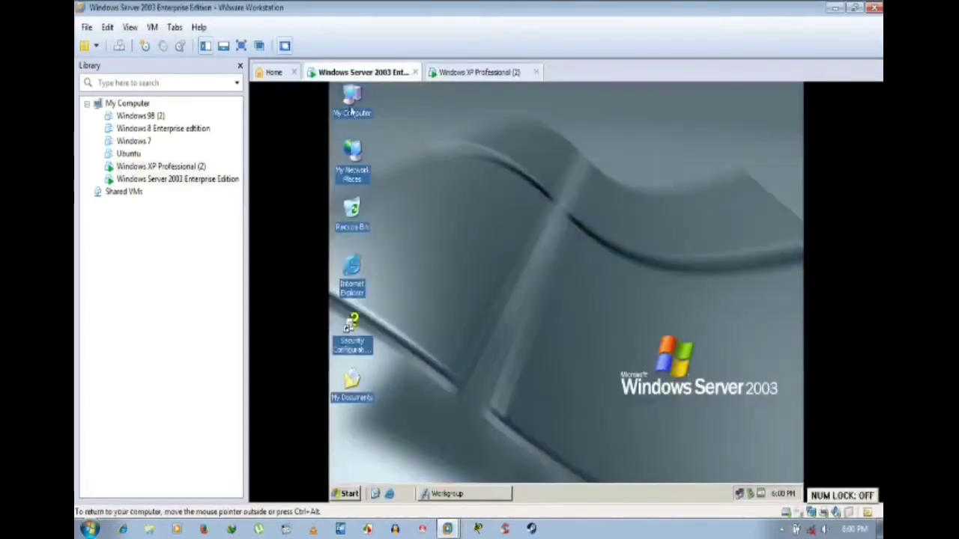
Step: Show the Server 2003 computer name 'user' in WORKGROUP in its System Properties
left_click(357, 106)
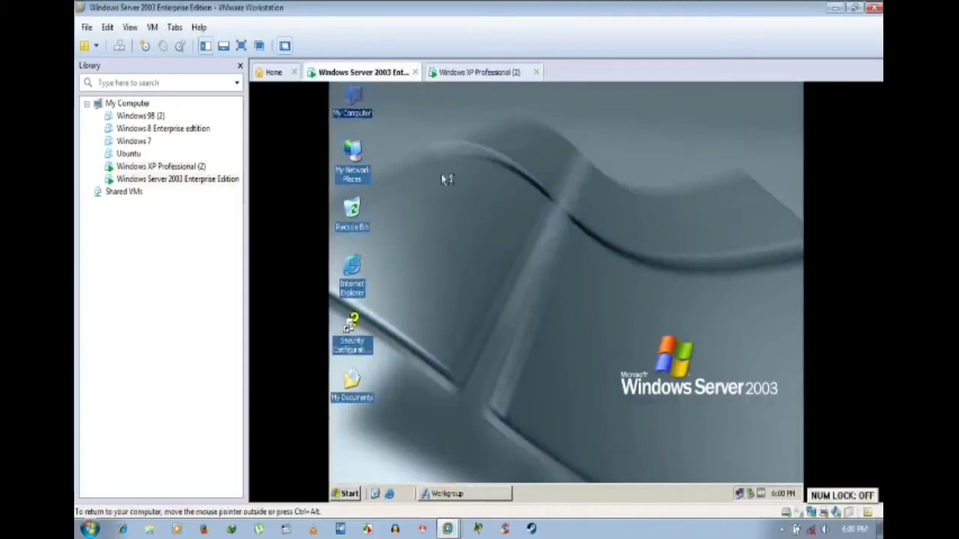
key("alt+Return")
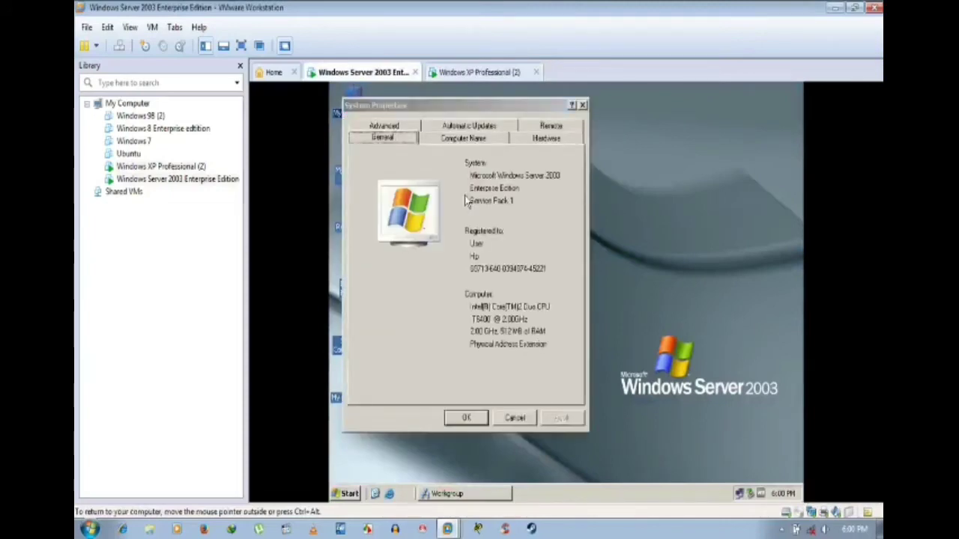
left_click(464, 139)
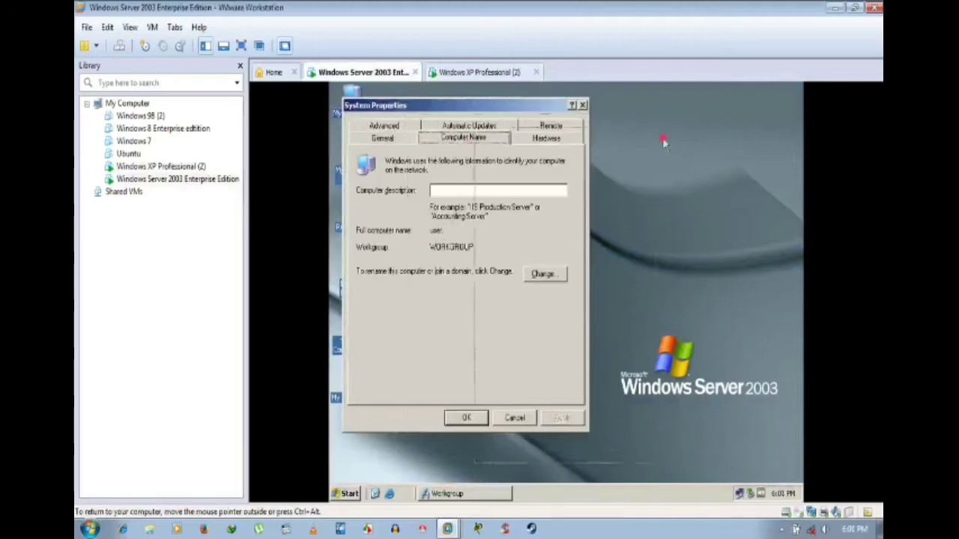
left_click_drag(694, 133, 694, 133)
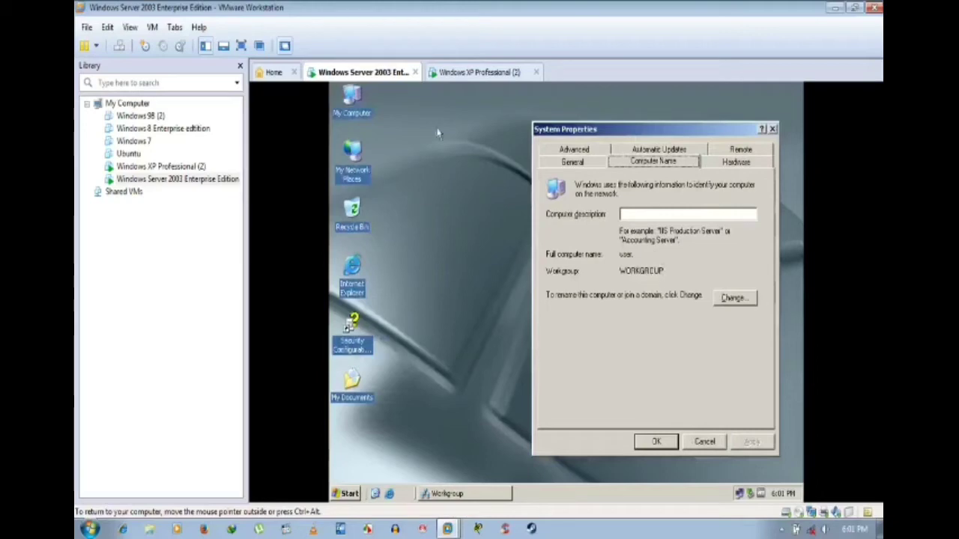
Step: Show the XP computer name 'home' in WORKGROUP, then bring back the Server's Workgroup window
left_click(476, 72)
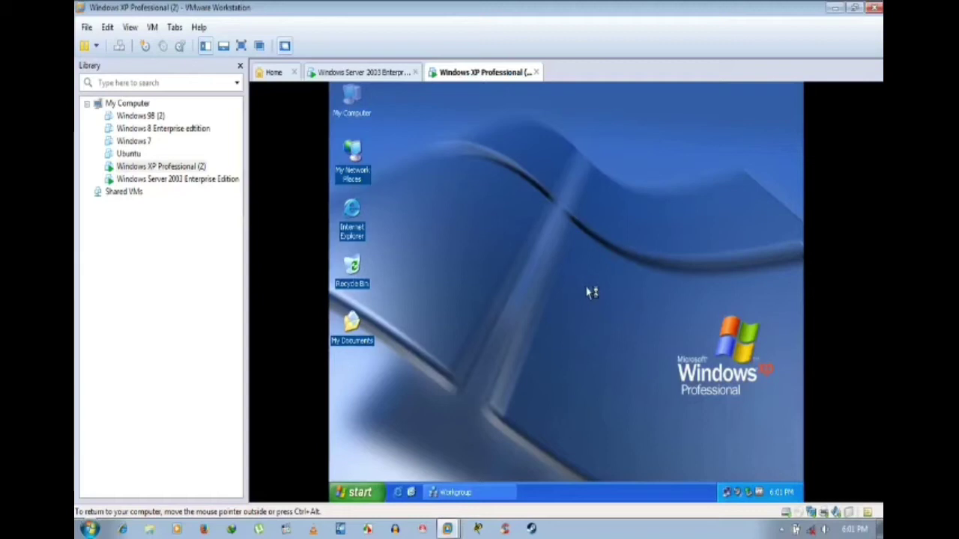
key("super+Pause")
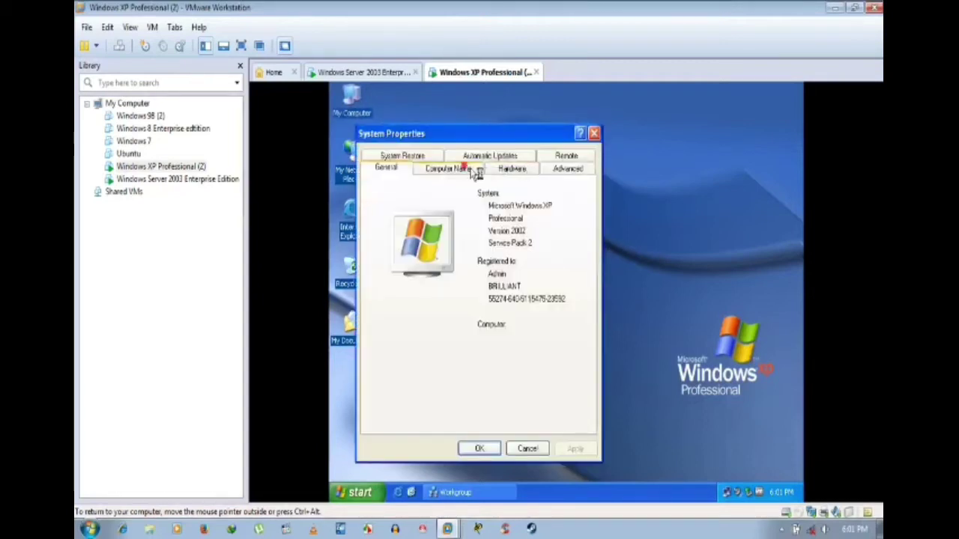
left_click(465, 168)
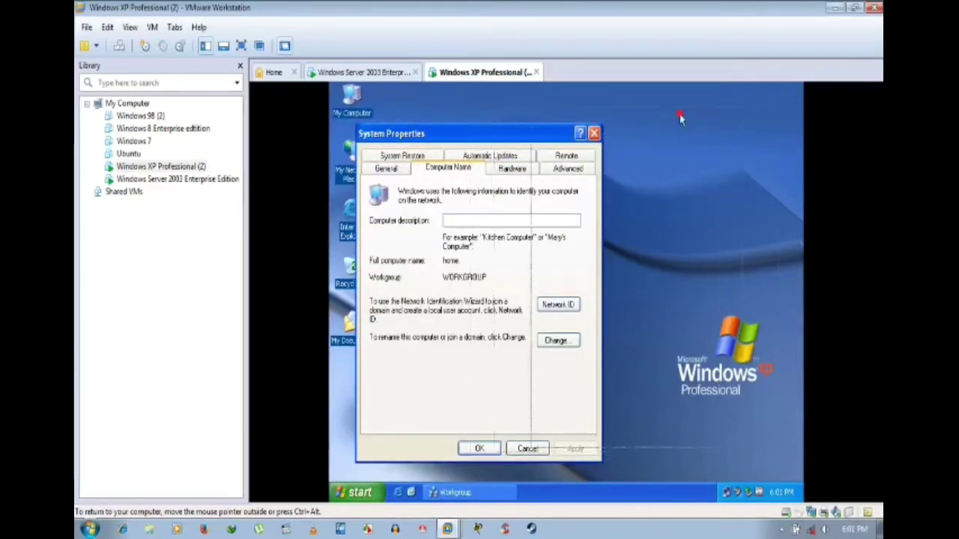
left_click_drag(680, 119, 680, 118)
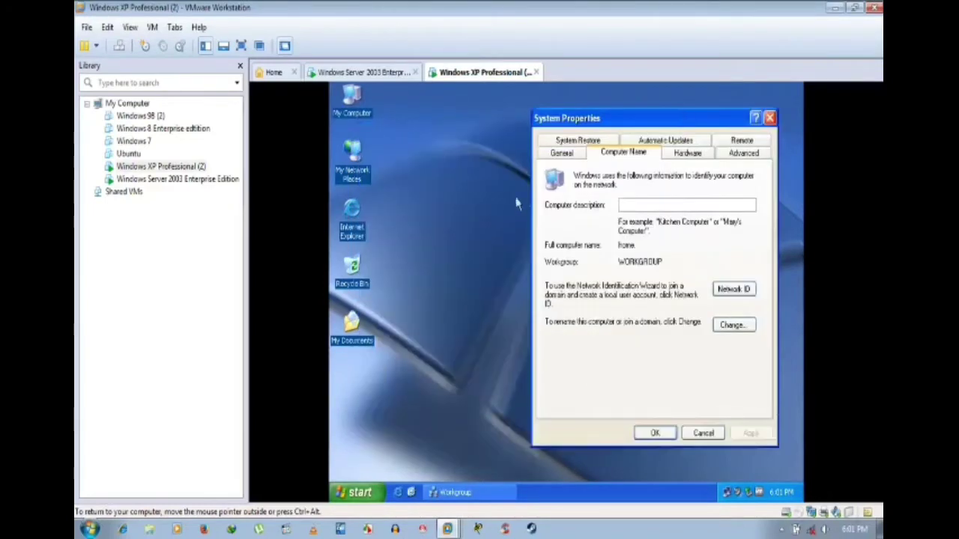
left_click(364, 72)
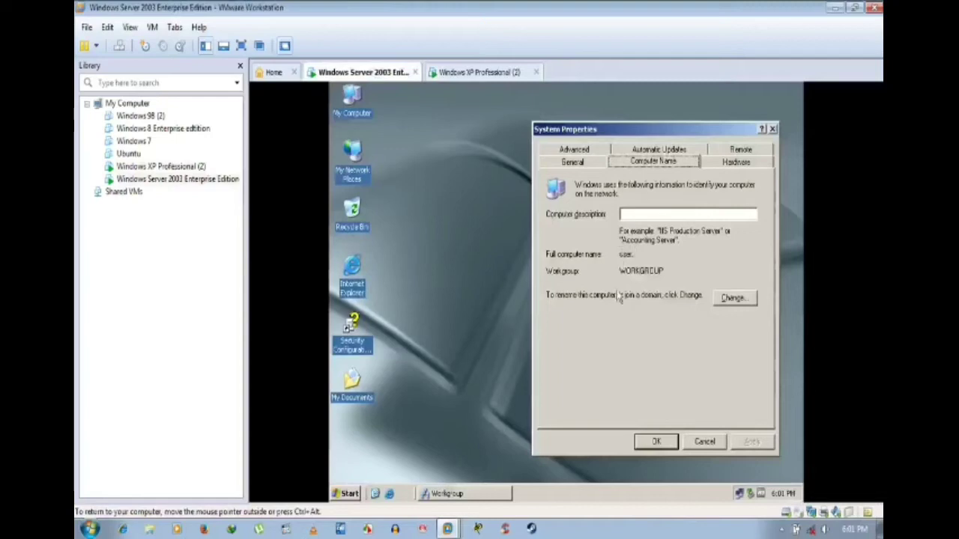
left_click(487, 493)
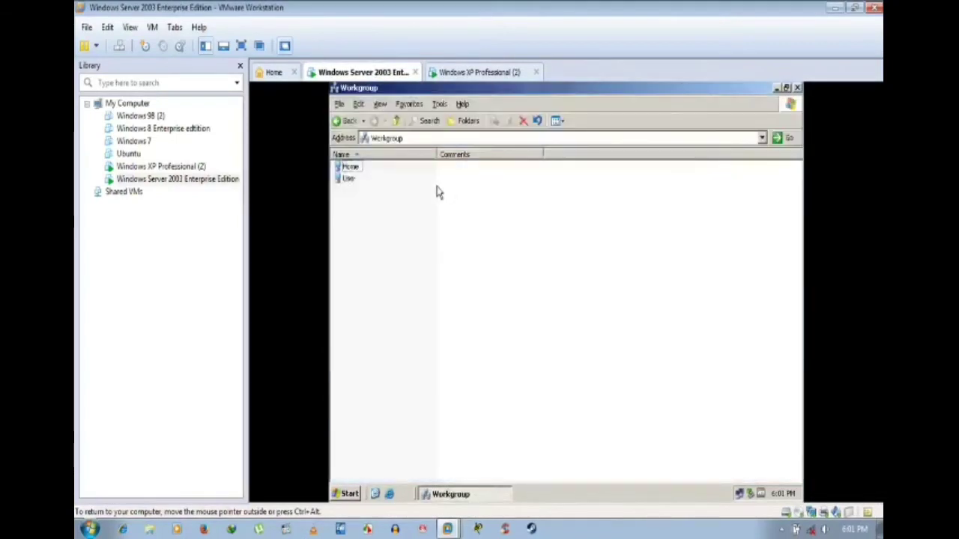
Step: From the Server's Workgroup window, open the Home computer and submit the login prompt
left_click(493, 494)
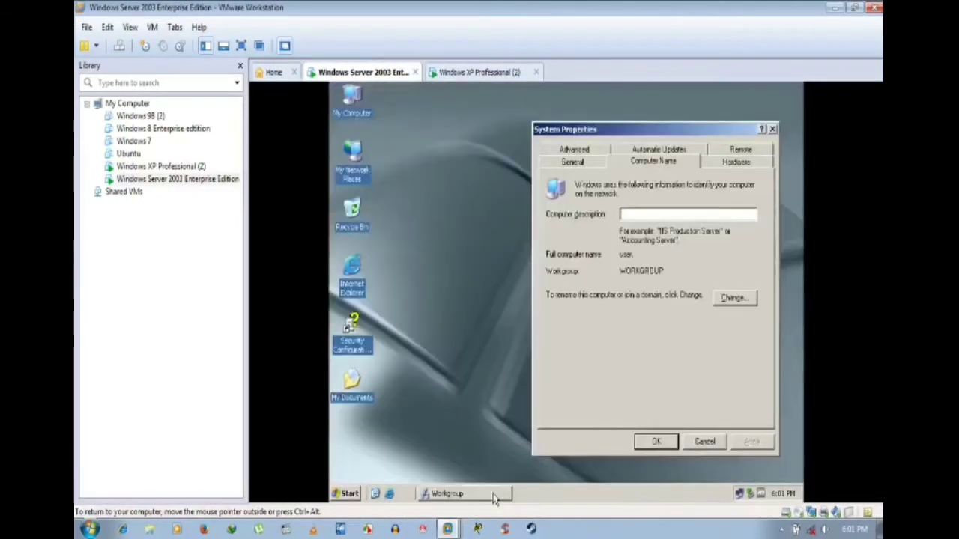
left_click(493, 496)
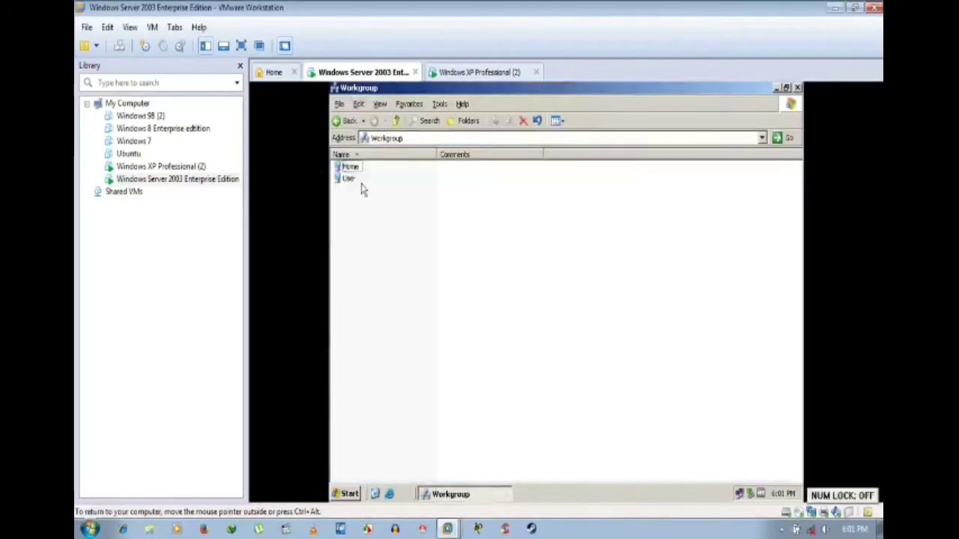
double_click(350, 167)
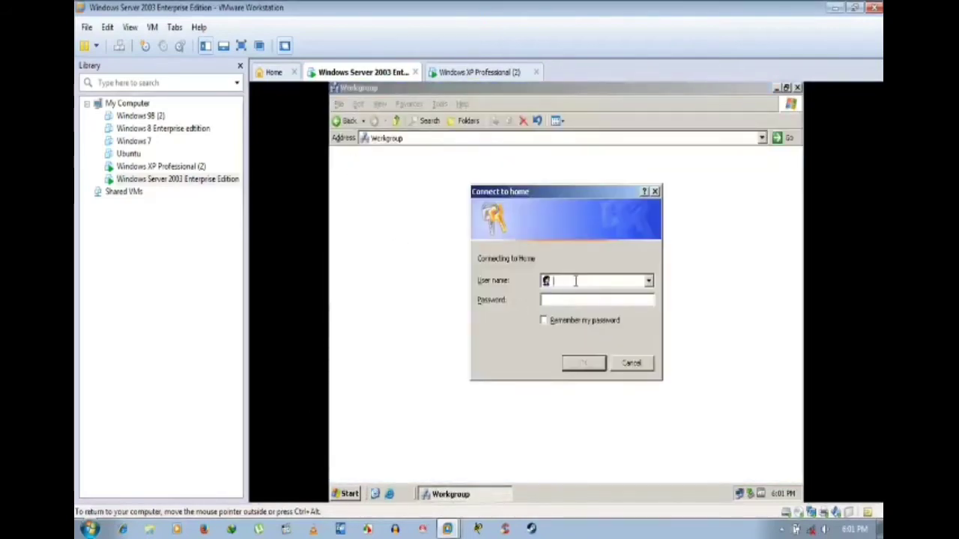
type("Amit")
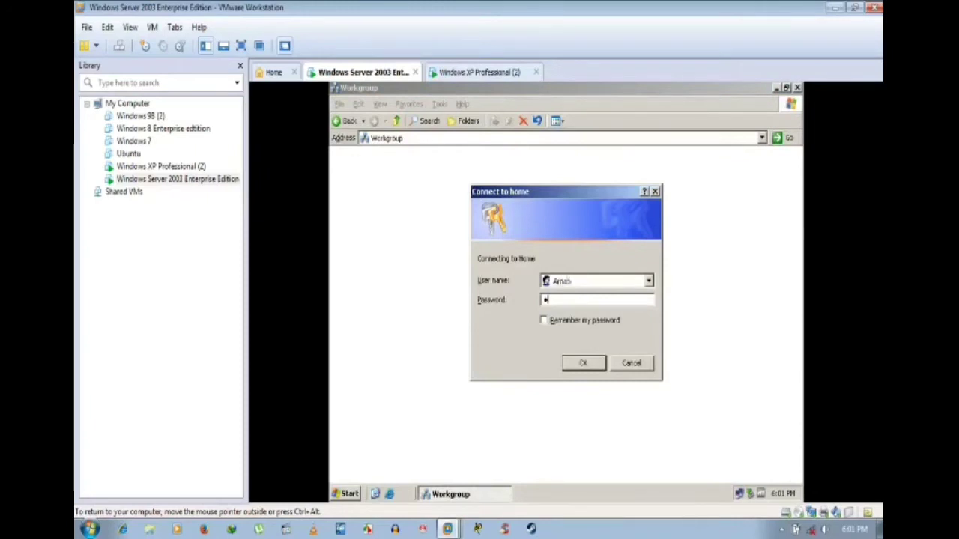
key("Return")
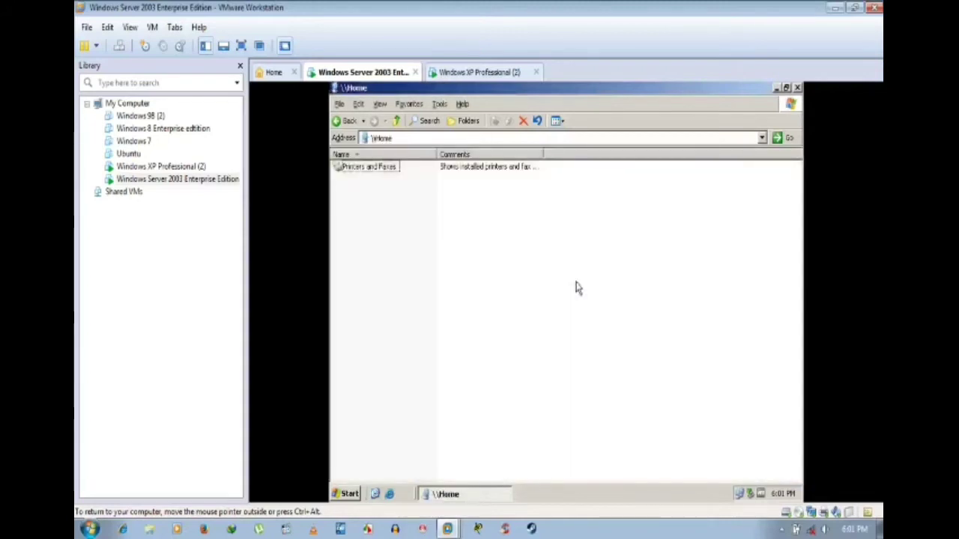
Step: Go back to the workgroup, browse the User computer, close it and switch to the XP VM
left_click(349, 122)
left_click(350, 179)
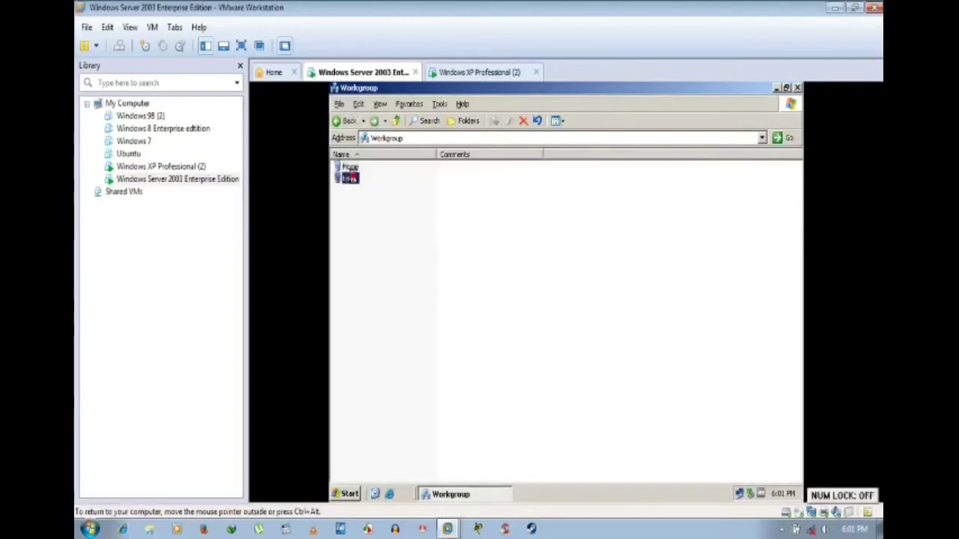
double_click(350, 178)
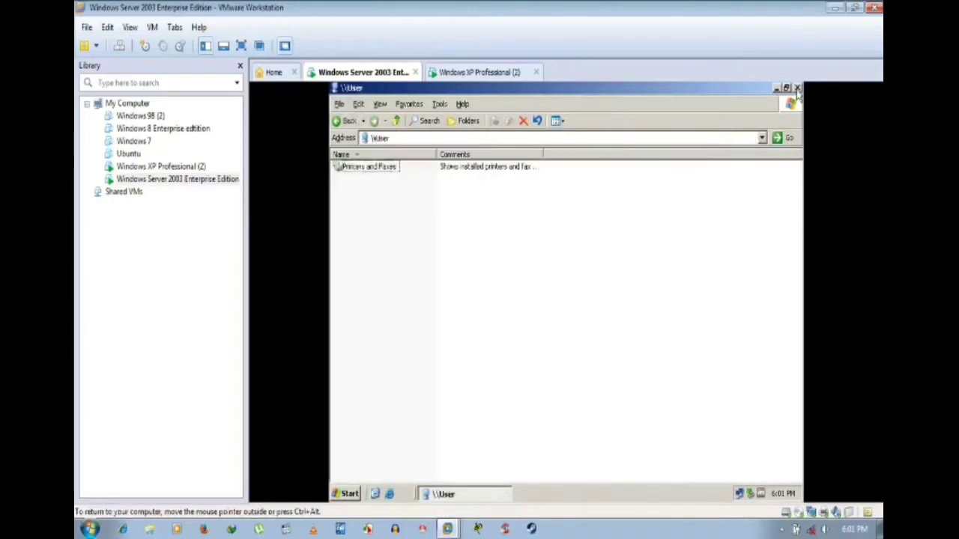
left_click(797, 88)
left_click(483, 72)
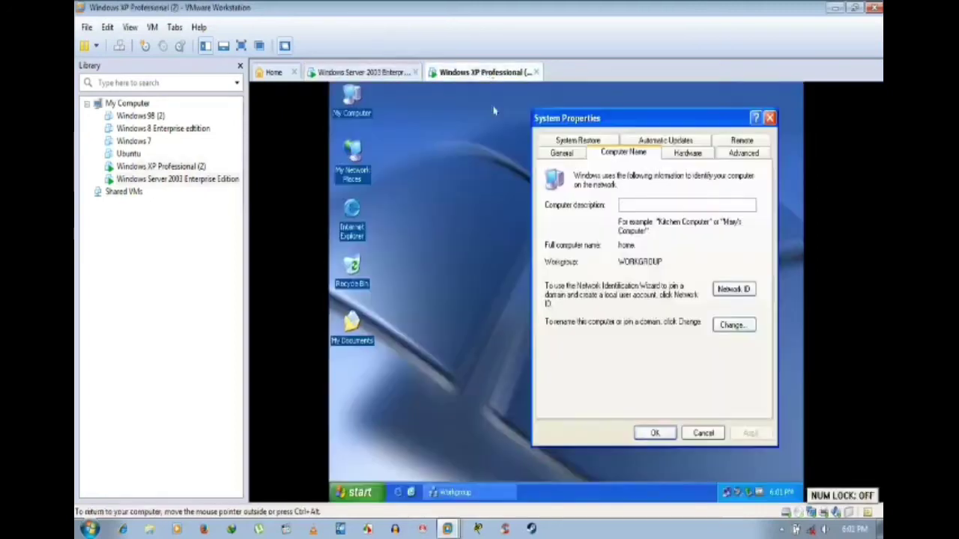
Step: On the XP VM, restore the Workgroup window and go back from User to the computer list
left_click(486, 495)
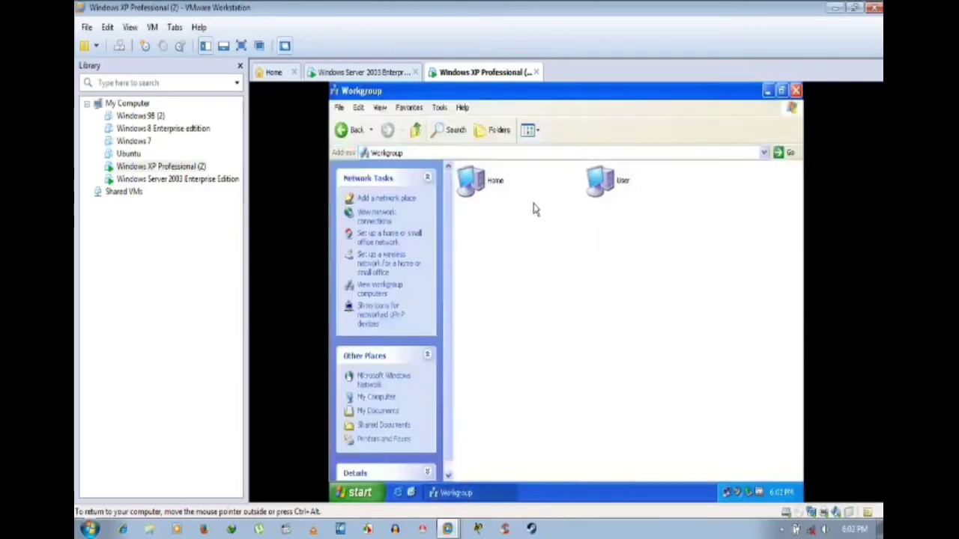
left_click(493, 493)
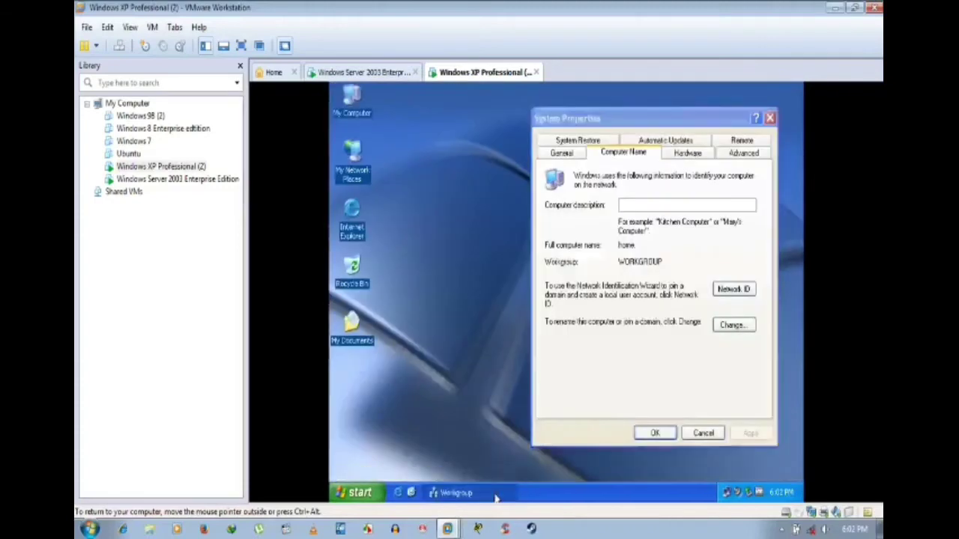
left_click(495, 494)
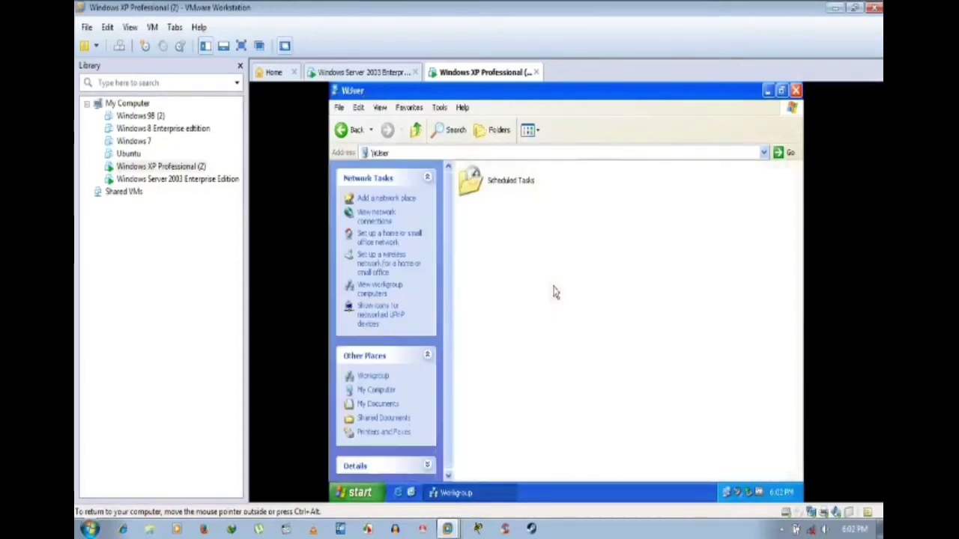
left_click(343, 129)
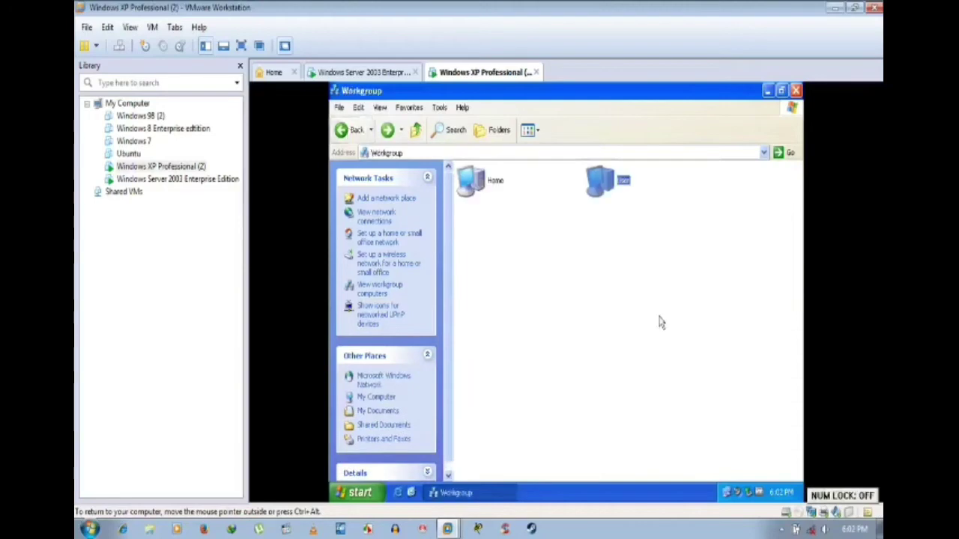
left_click(512, 204)
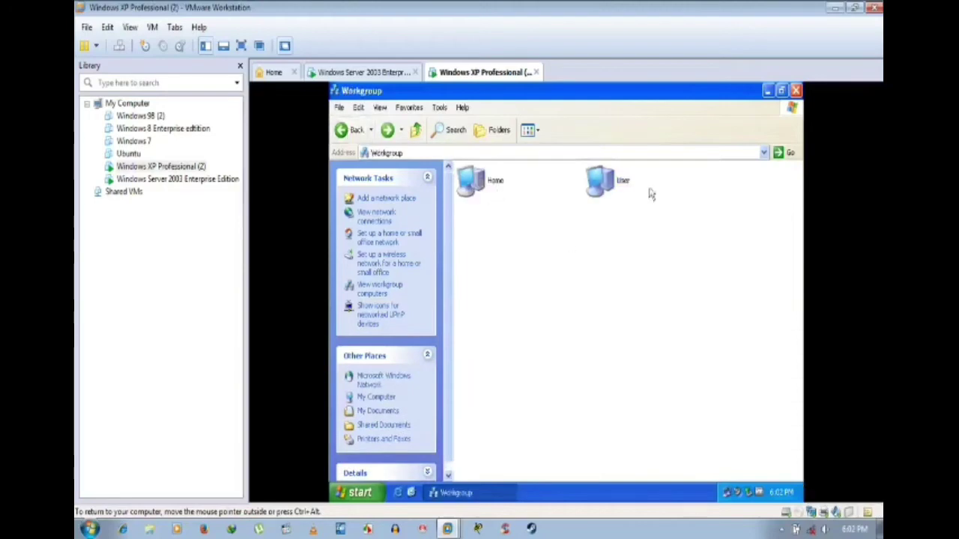
Step: Close the XP Explorer window, cancel System Properties, and switch to Server 2003
left_click(795, 90)
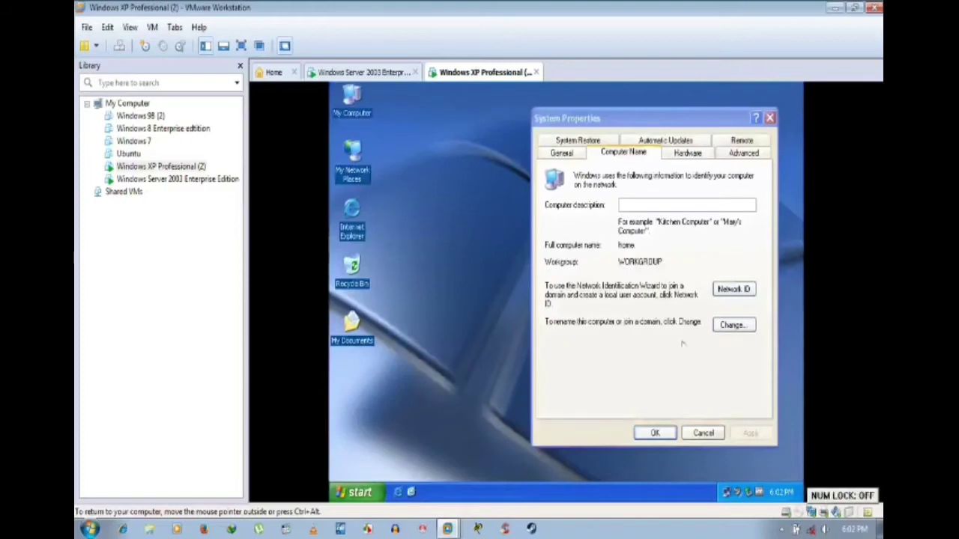
left_click(697, 433)
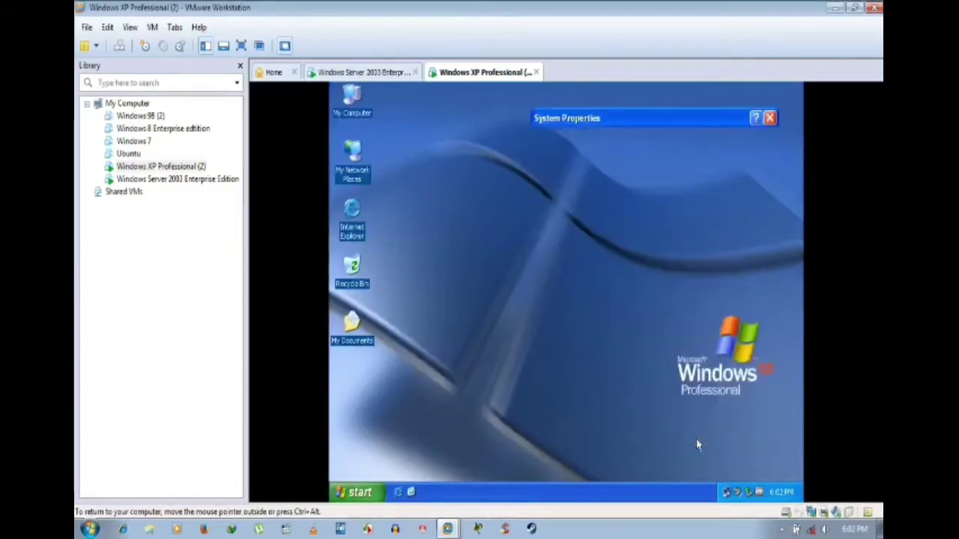
left_click(386, 72)
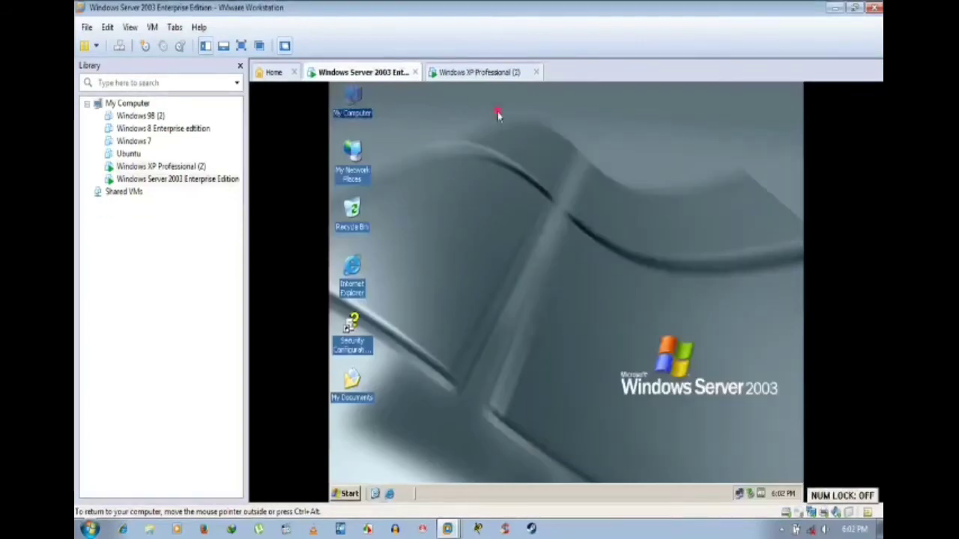
Step: Open the Sharing properties of Local Disk (F:) on the Server VM
double_click(350, 103)
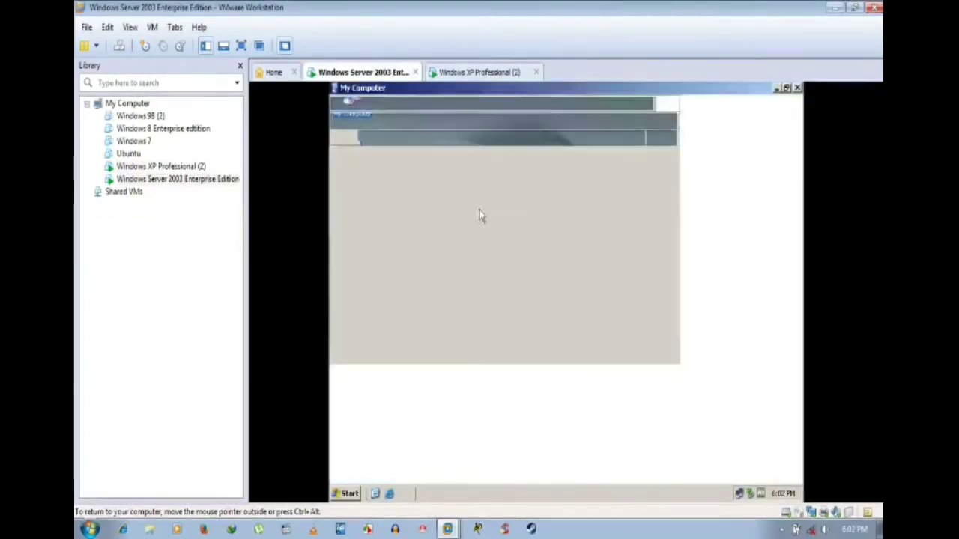
right_click(365, 216)
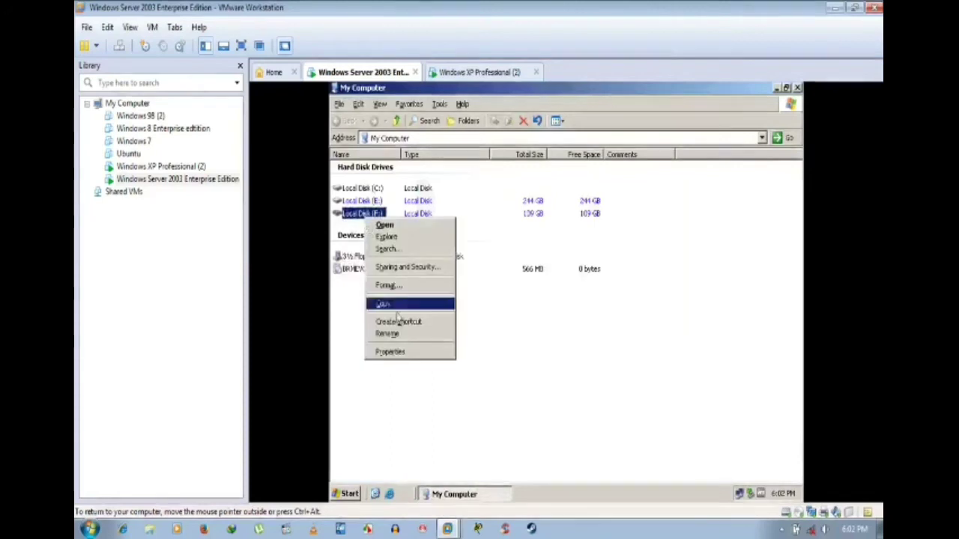
left_click(401, 353)
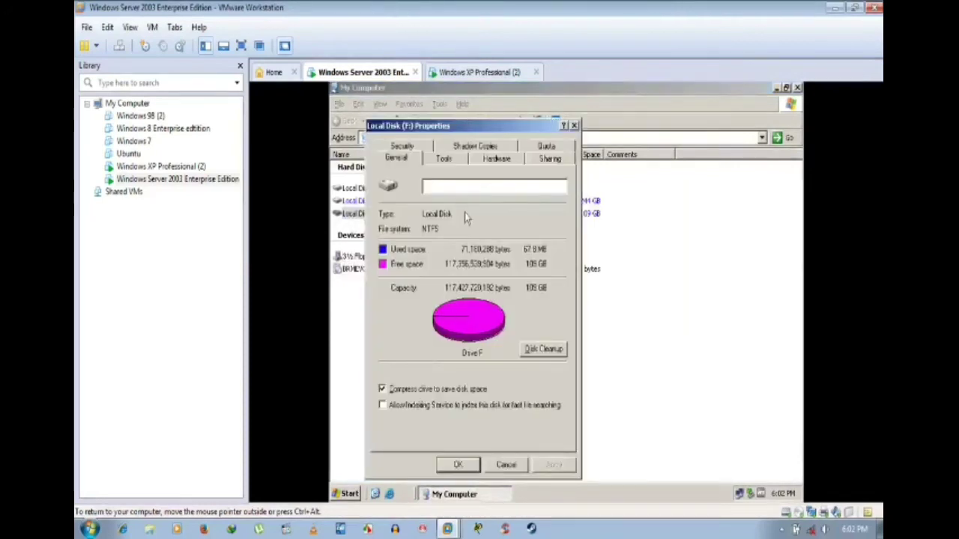
left_click(543, 159)
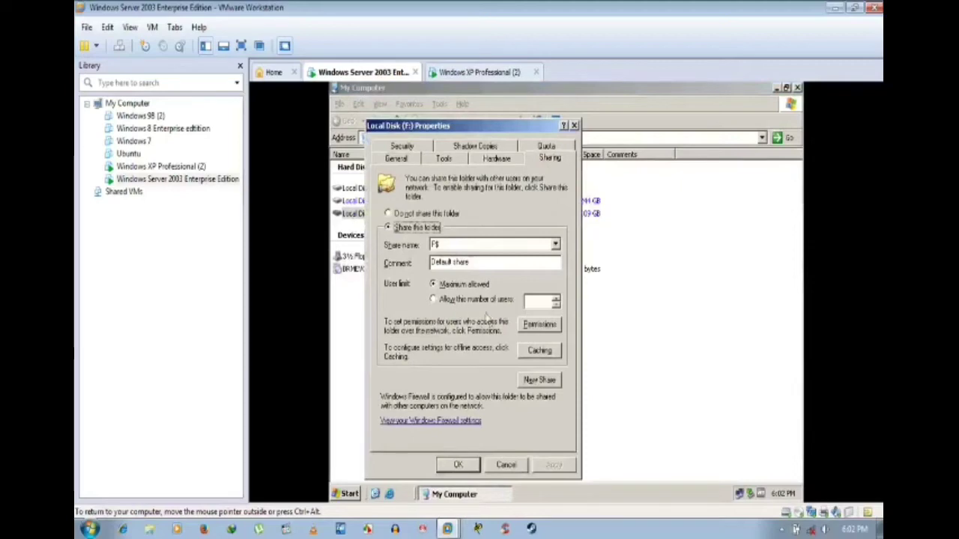
Step: Stop the default F$ share, confirm, and re-enable sharing as 'F'
left_click(539, 381)
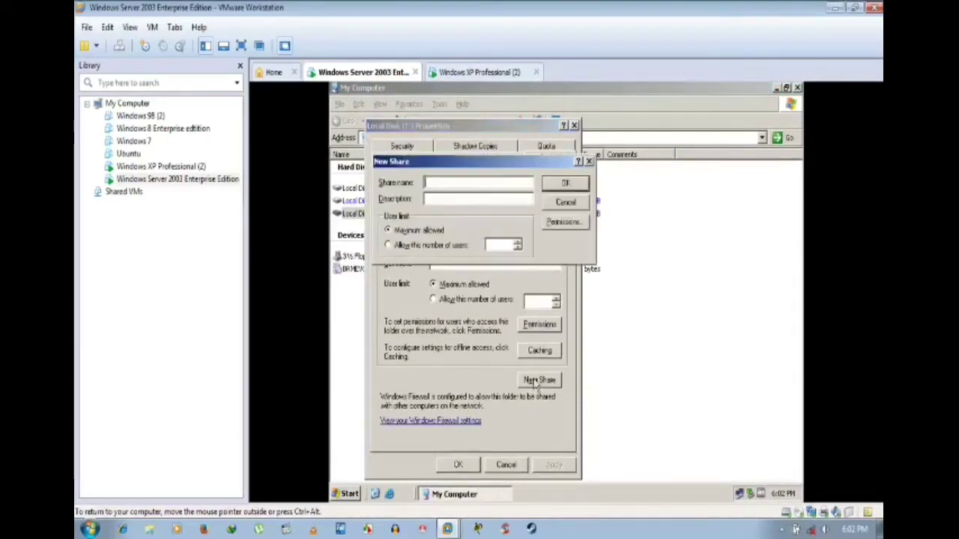
left_click(573, 207)
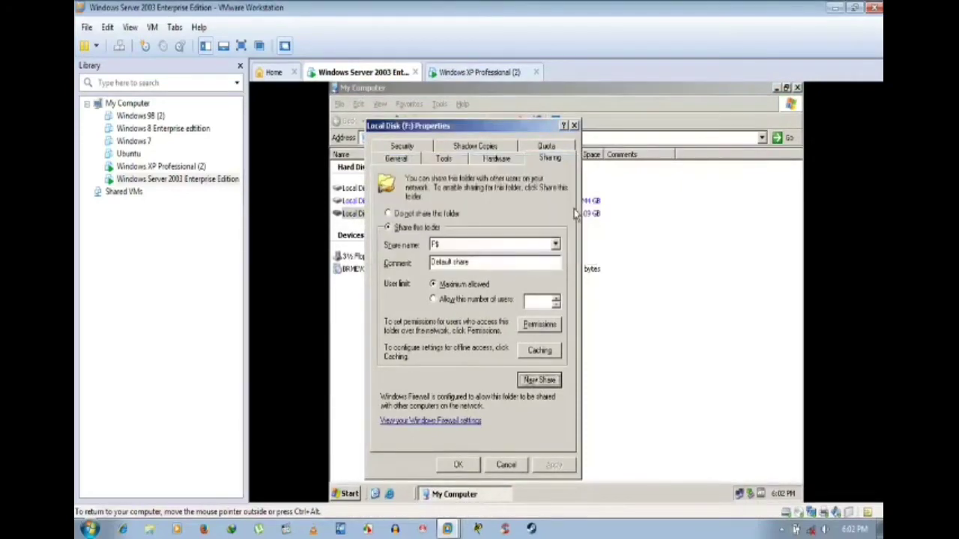
left_click(438, 212)
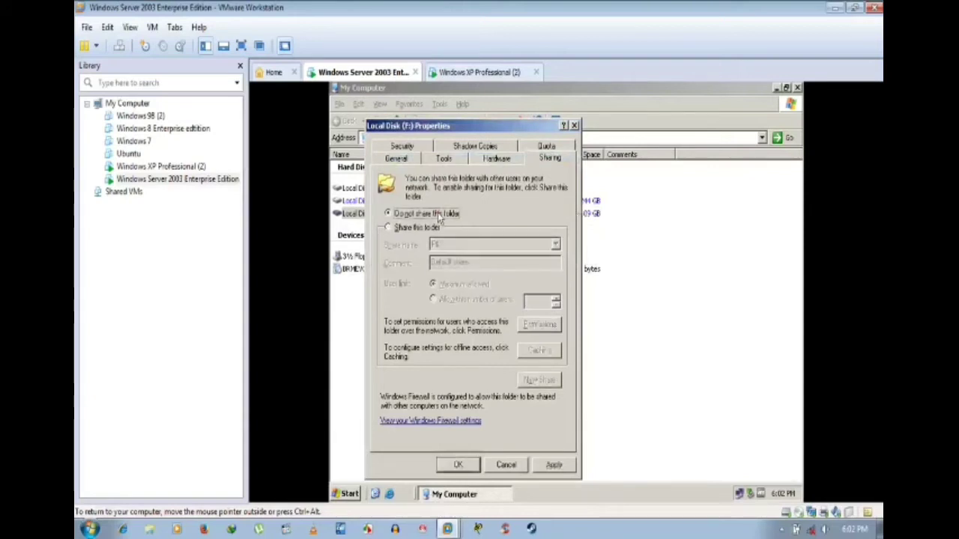
left_click(554, 466)
left_click(543, 323)
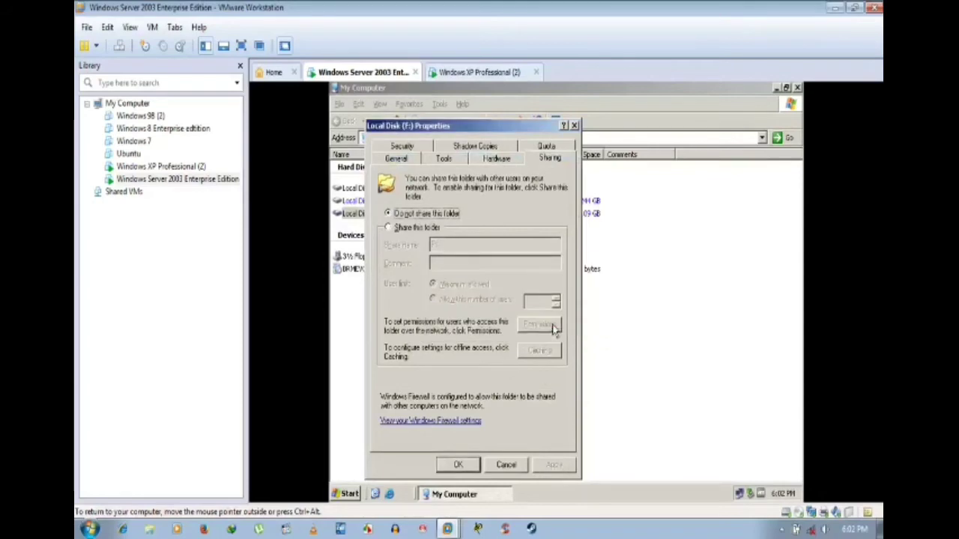
left_click(391, 228)
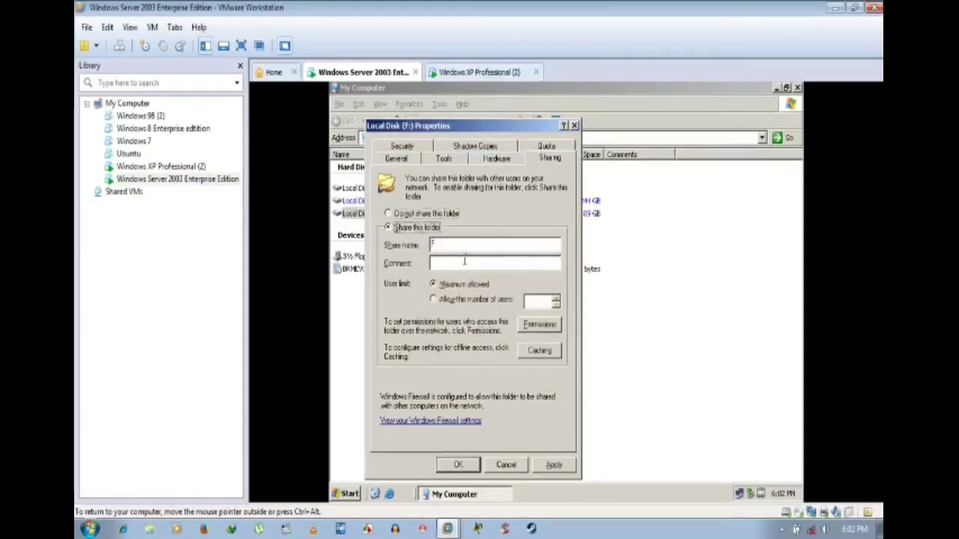
Step: Grant Everyone Full Control on the F share and apply the sharing settings
left_click(539, 324)
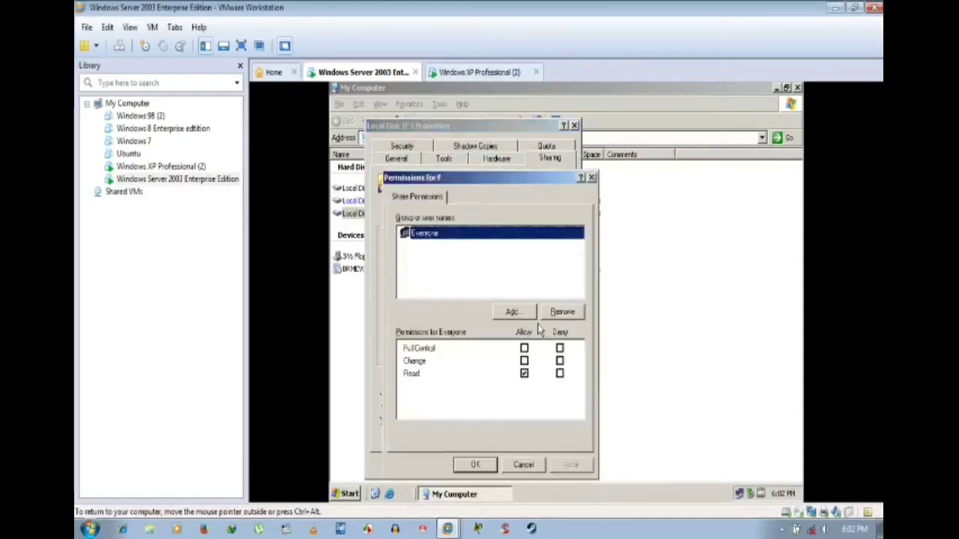
left_click(524, 348)
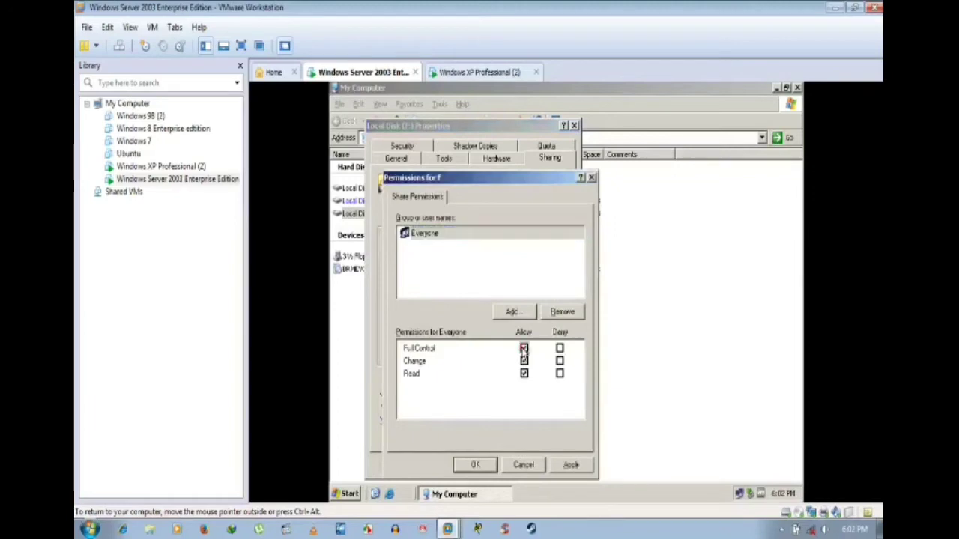
left_click(571, 464)
left_click(475, 464)
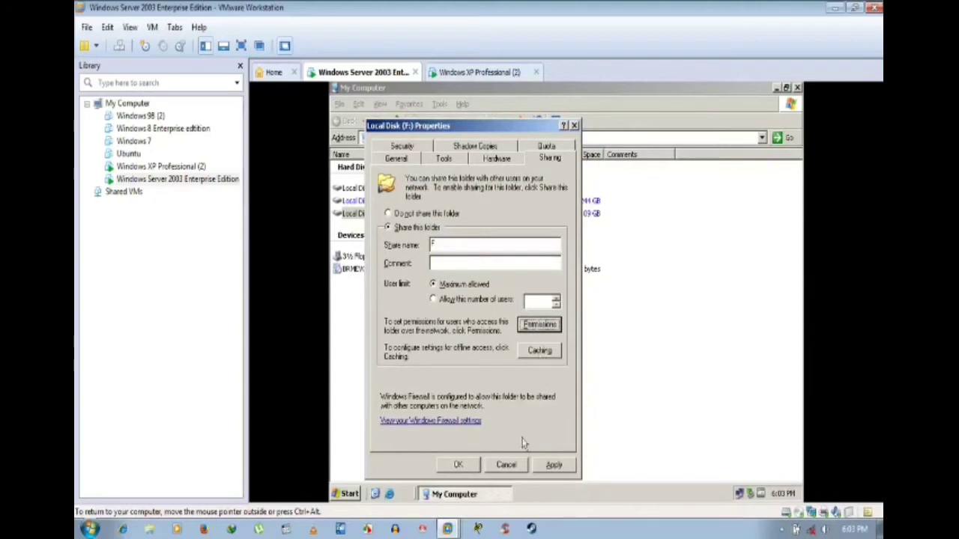
left_click(555, 464)
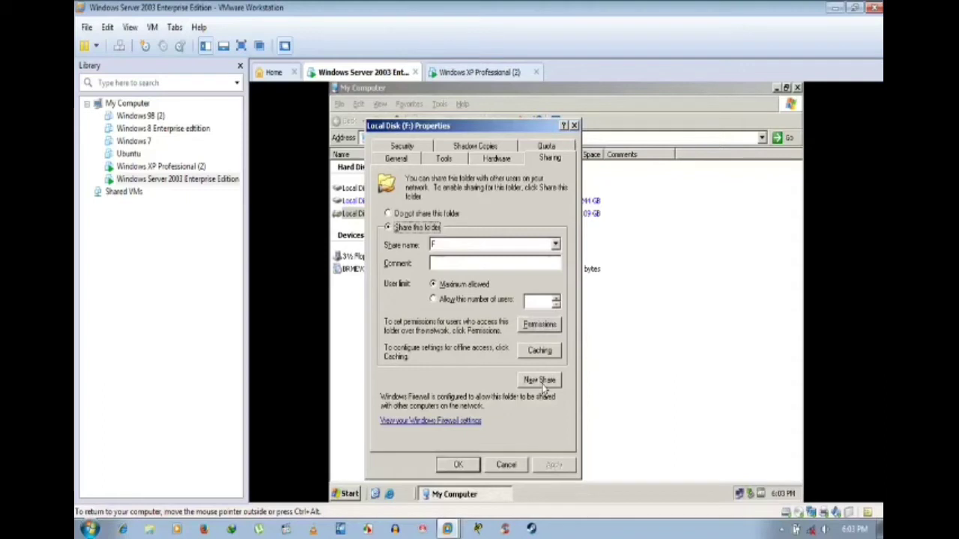
Step: Create a New Share of drive F: with Everyone Full Control and edit its share name
left_click(544, 387)
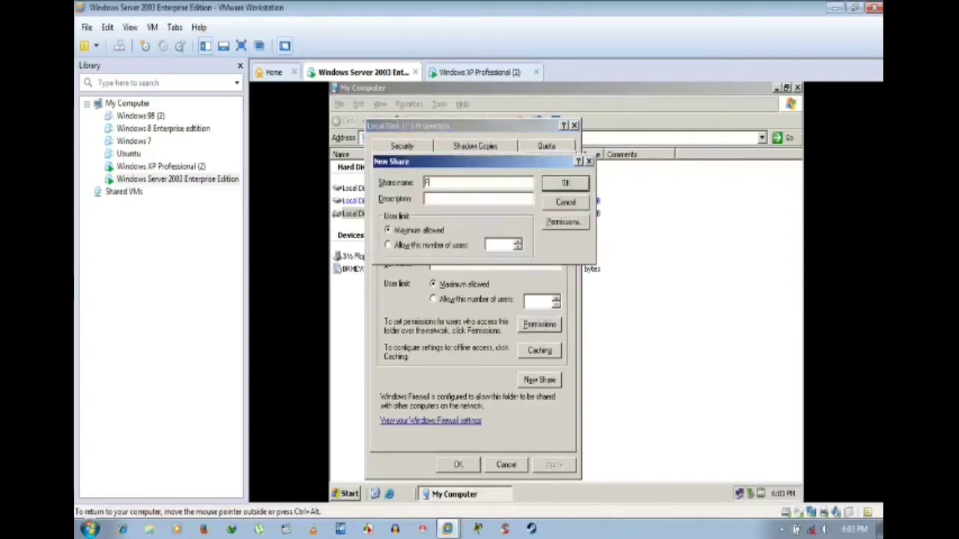
left_click(567, 225)
left_click(523, 344)
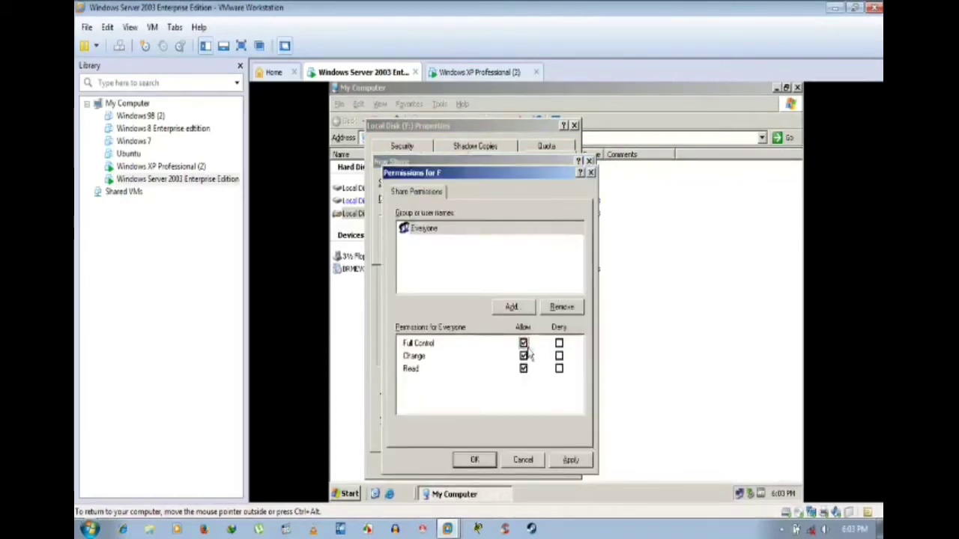
left_click(571, 460)
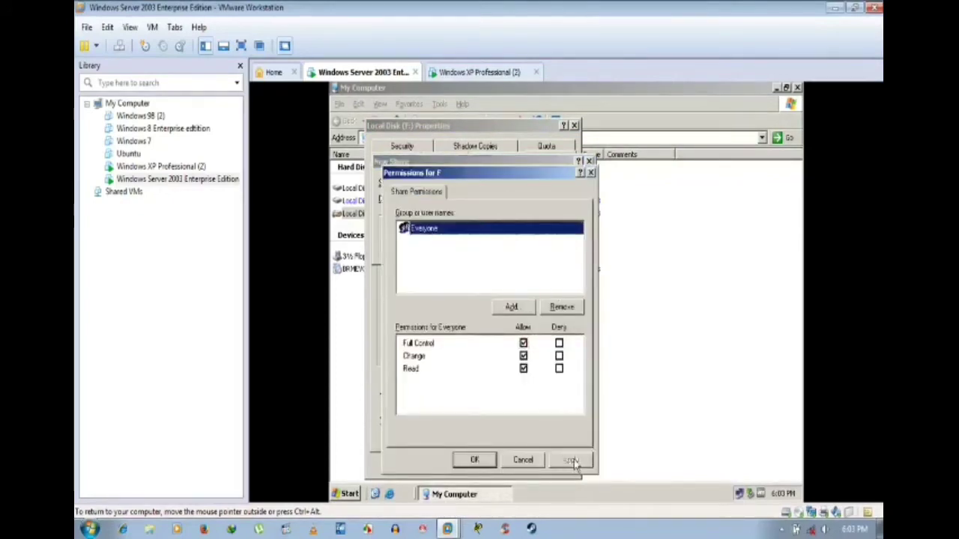
left_click(474, 460)
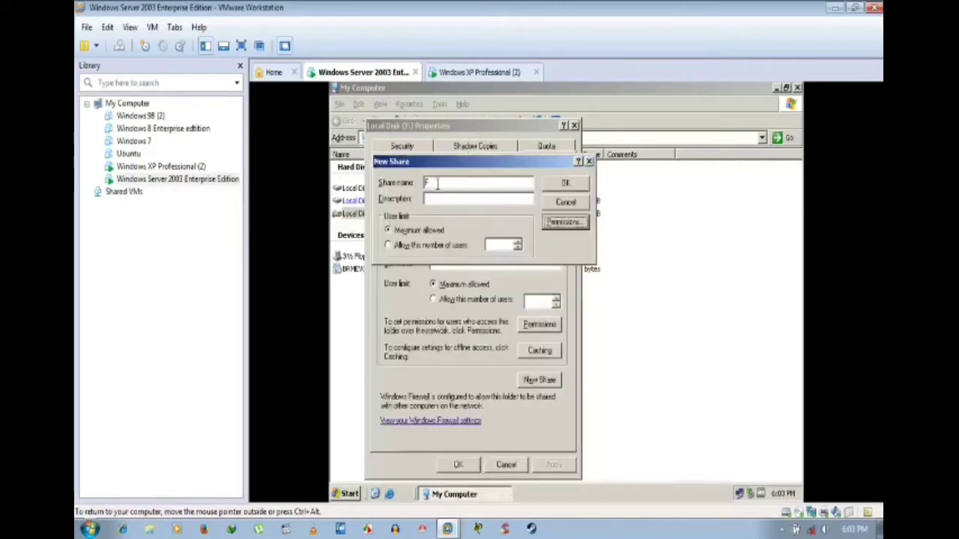
left_click(438, 184)
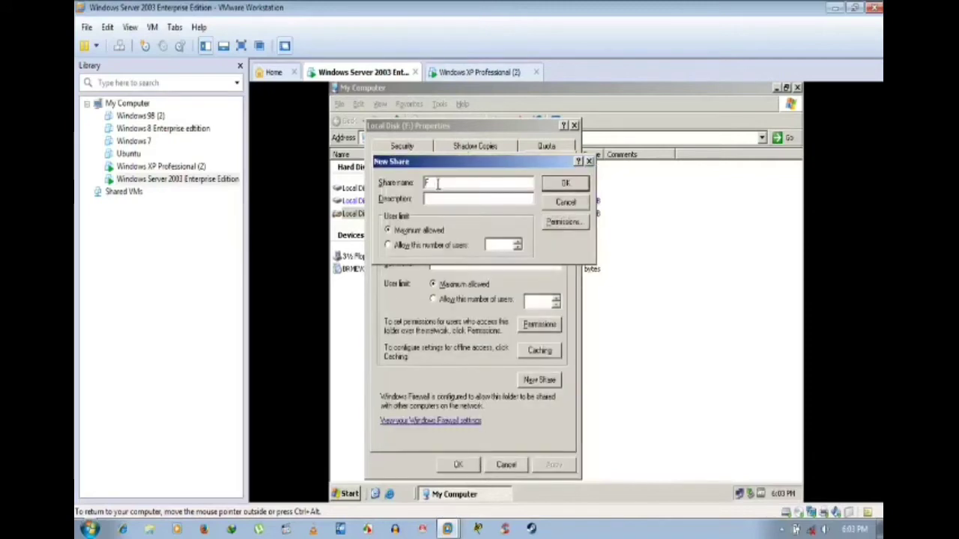
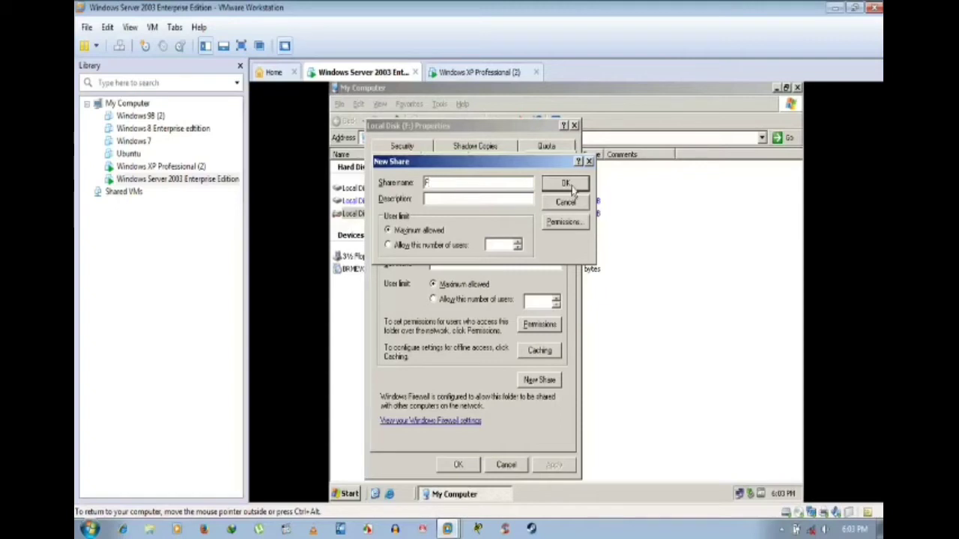
Step: Rename the duplicate share F to F1 after the name-exists error
left_click(566, 183)
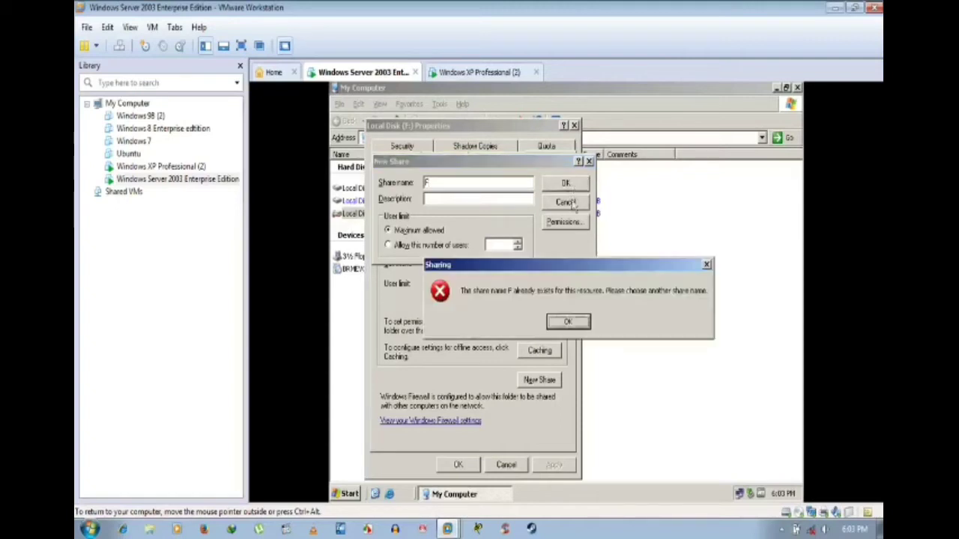
left_click(572, 321)
left_click(460, 186)
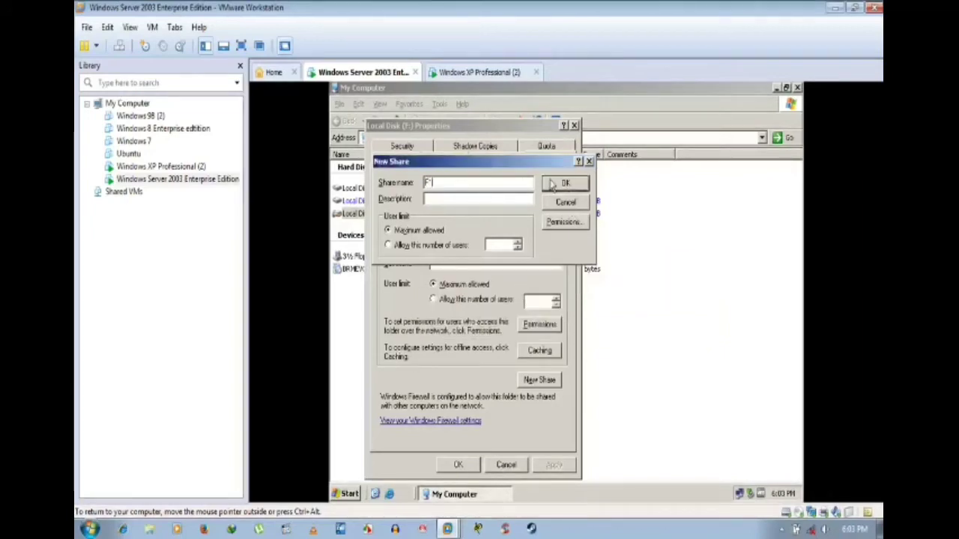
Step: Allow Everyone Full Control in the F1 share permissions and apply
left_click(564, 222)
left_click(524, 343)
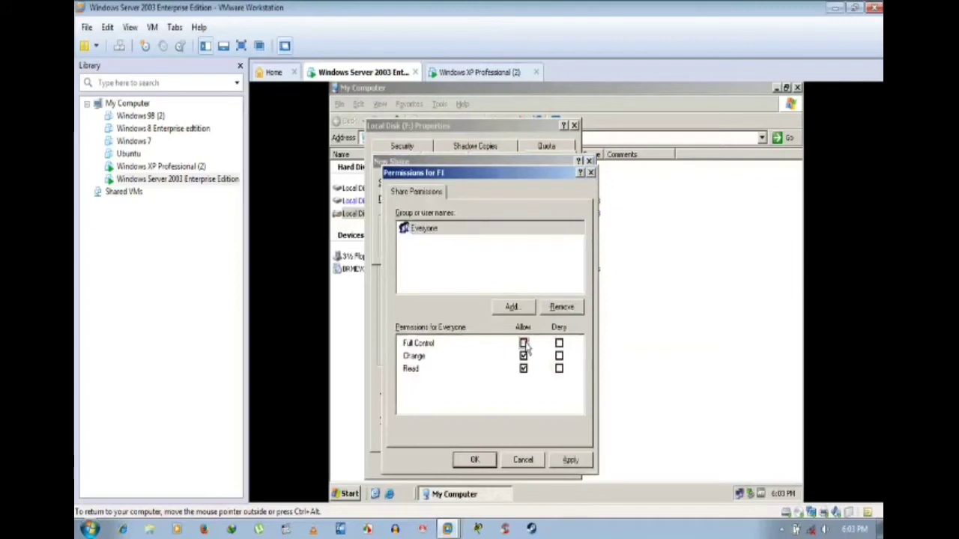
left_click(523, 356)
left_click(523, 343)
left_click(523, 356)
left_click(523, 356)
left_click(522, 343)
left_click(570, 460)
left_click(475, 460)
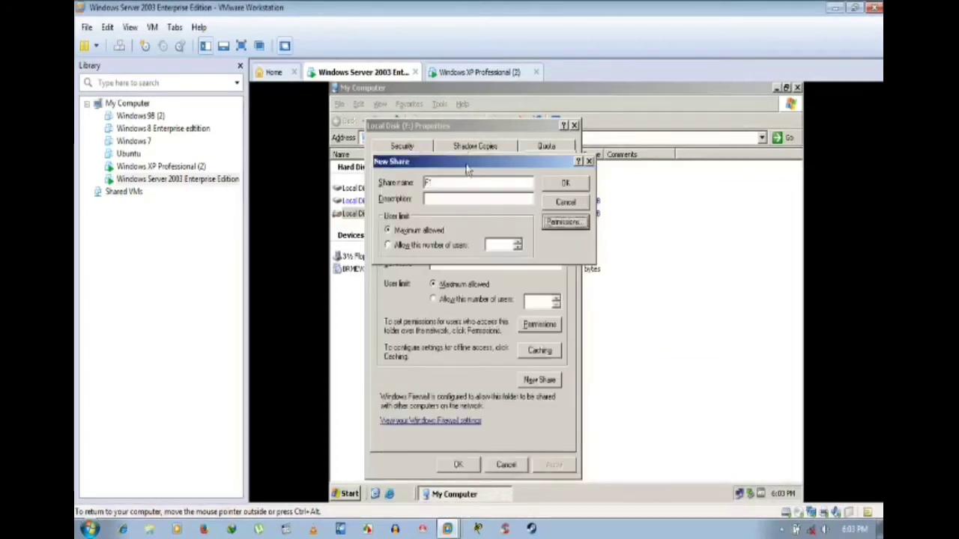
Step: Confirm the F1 share, apply the sharing settings and close Local Disk (F:) Properties
left_click(564, 185)
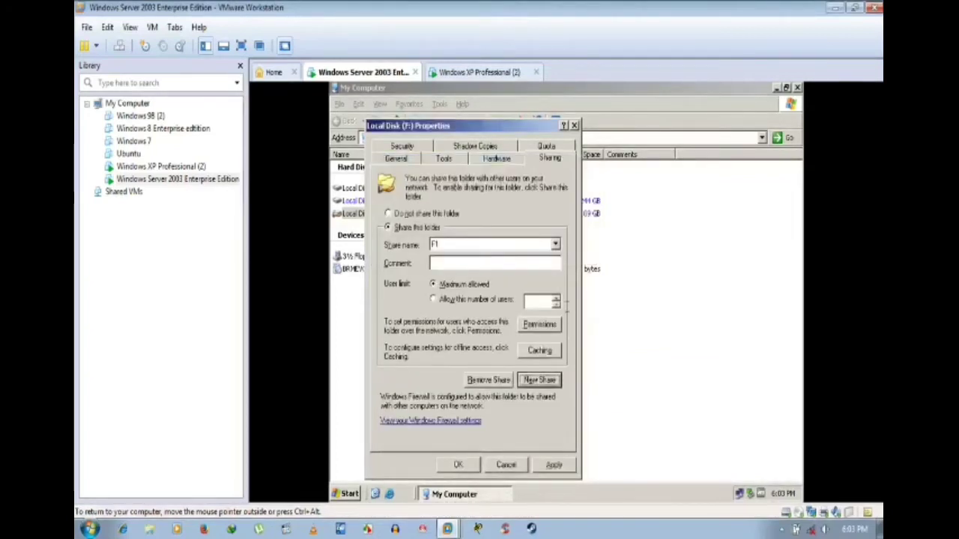
left_click(552, 465)
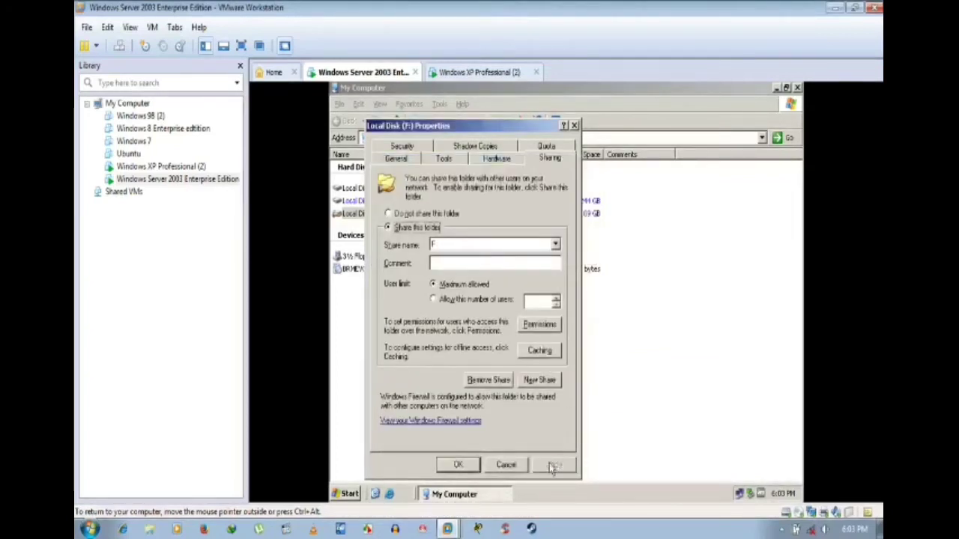
left_click(460, 465)
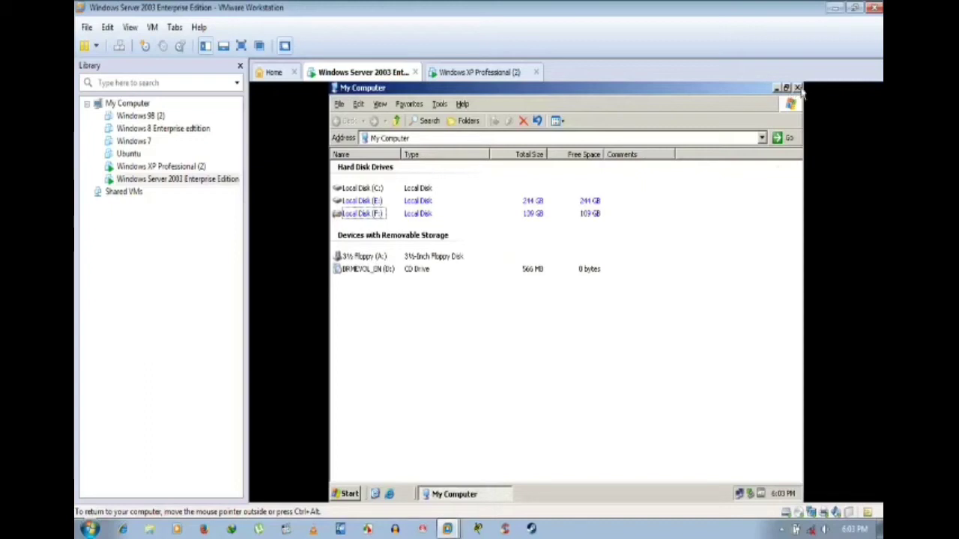
Step: Remove Everyone from drive F's Security permissions and accept the deny-all warning
right_click(364, 213)
left_click(406, 347)
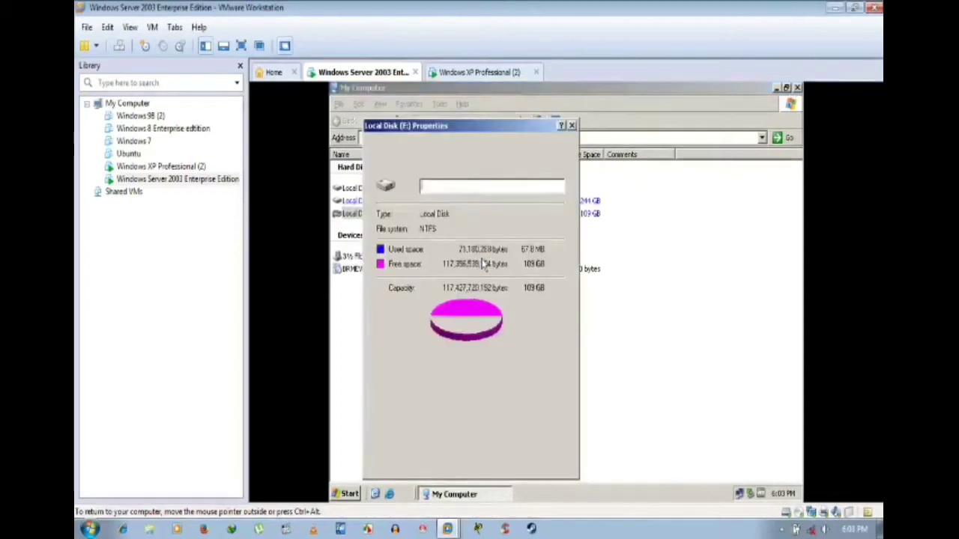
left_click(547, 159)
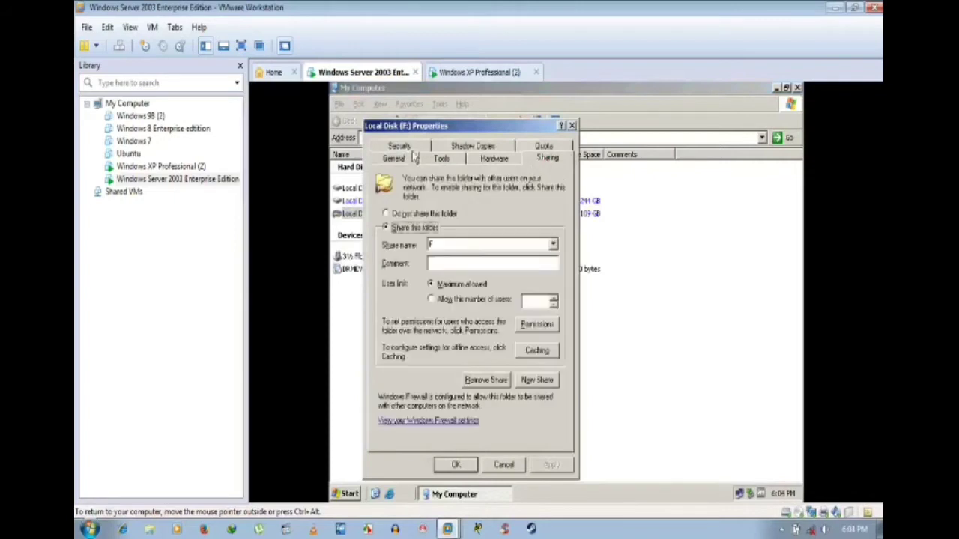
left_click(405, 147)
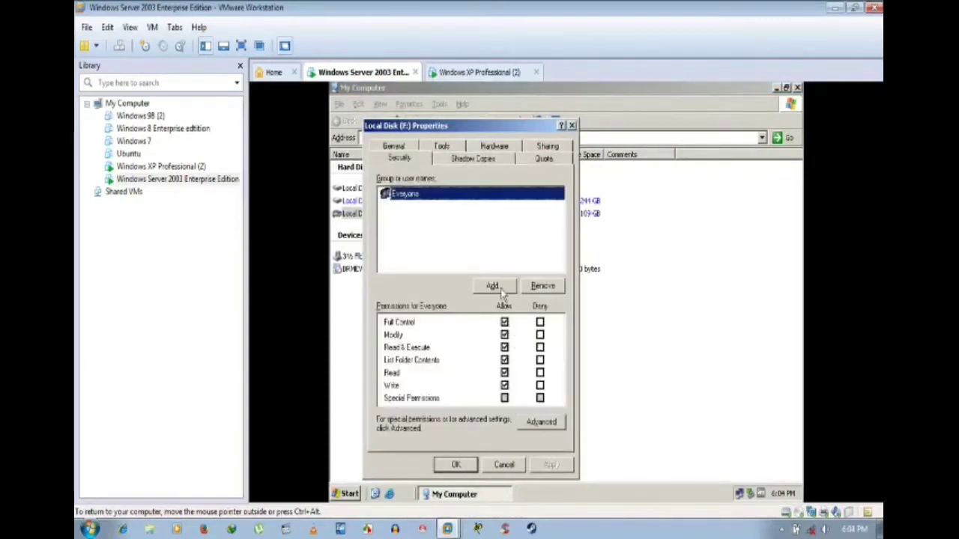
left_click(543, 286)
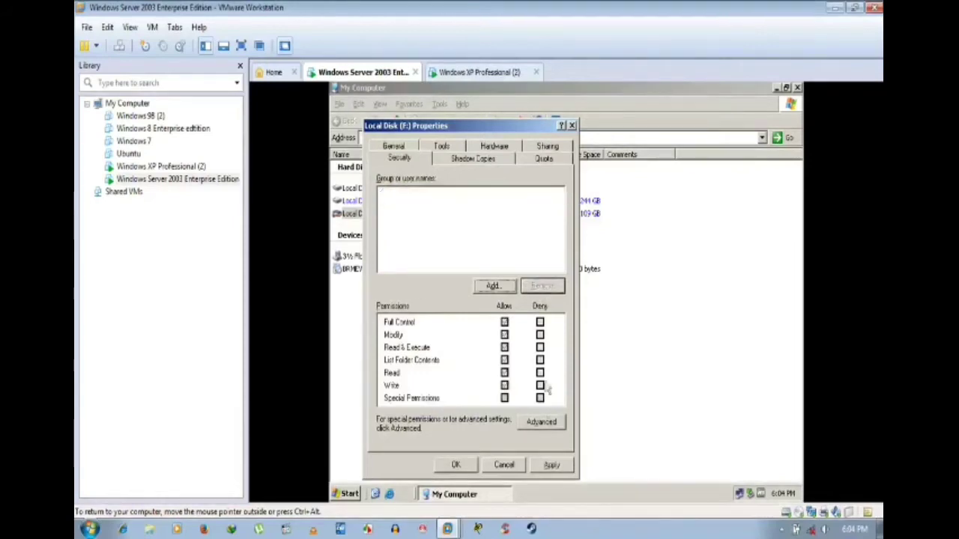
left_click(550, 466)
left_click(535, 327)
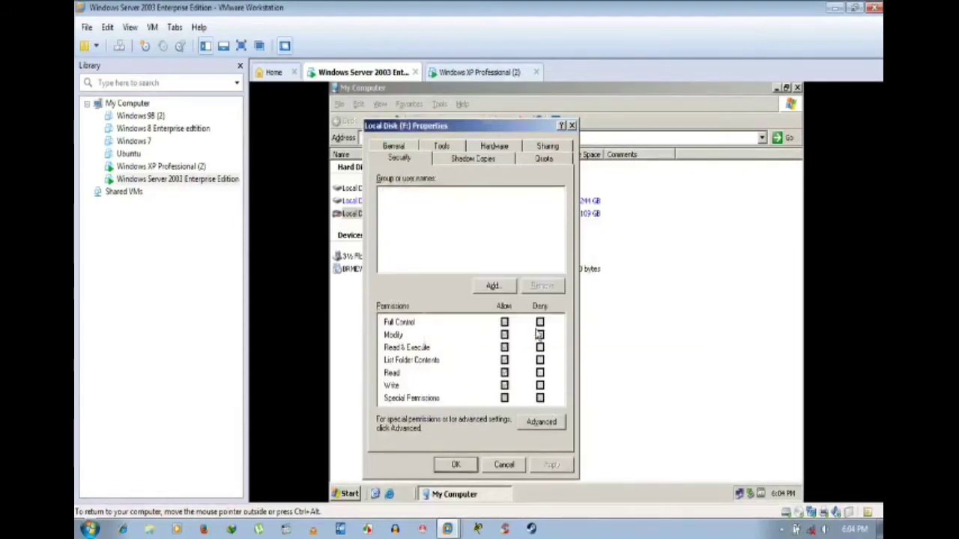
Step: Find and select Everyone by searching only built-in security principals
left_click(497, 291)
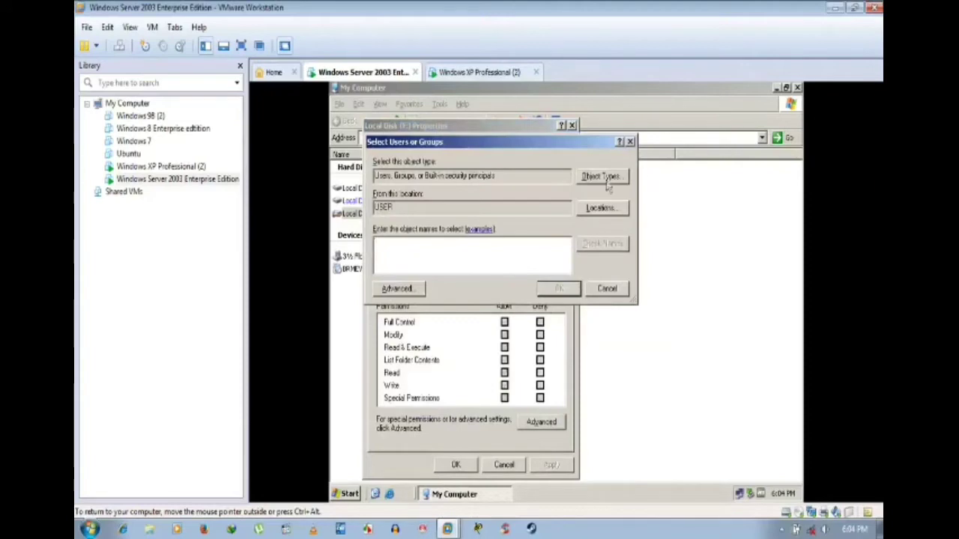
left_click(601, 176)
left_click(383, 225)
left_click(383, 237)
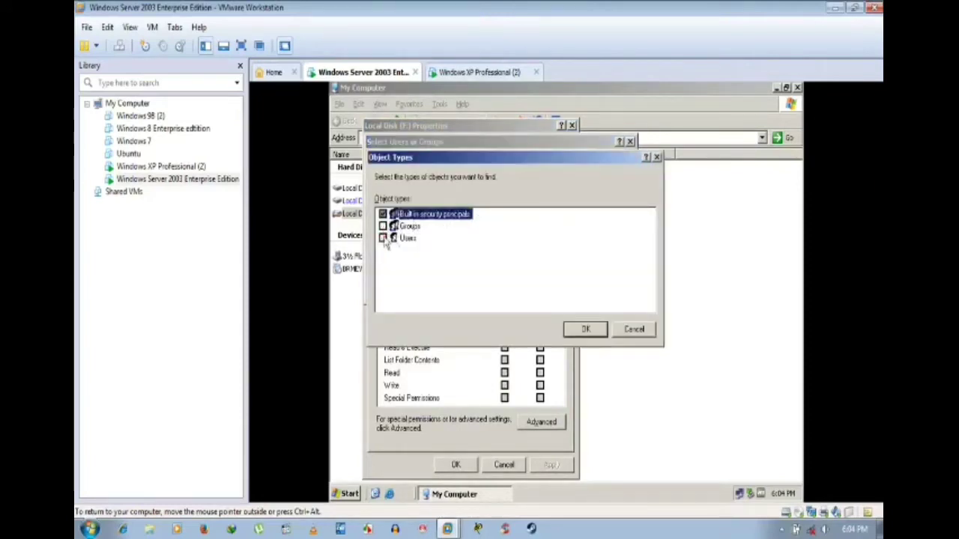
left_click(584, 329)
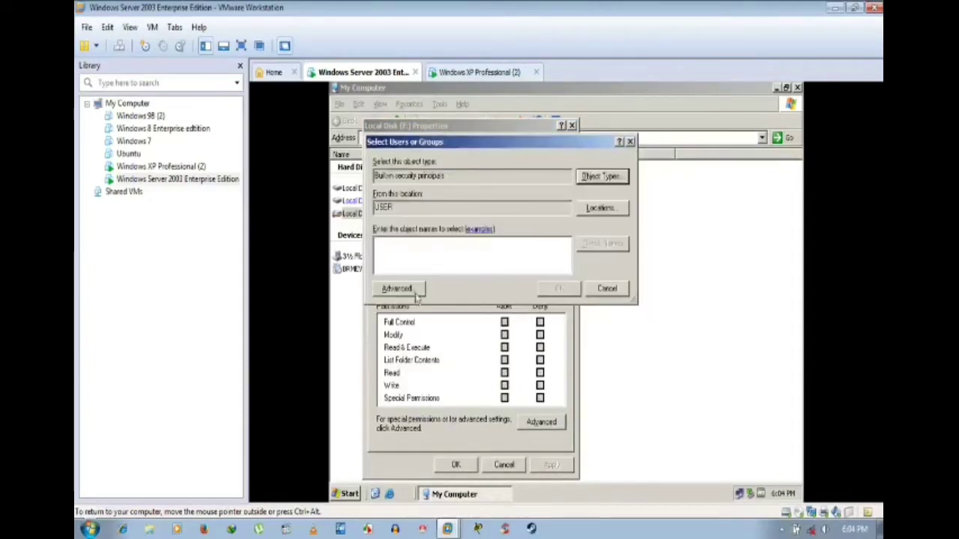
left_click(414, 290)
left_click(642, 219)
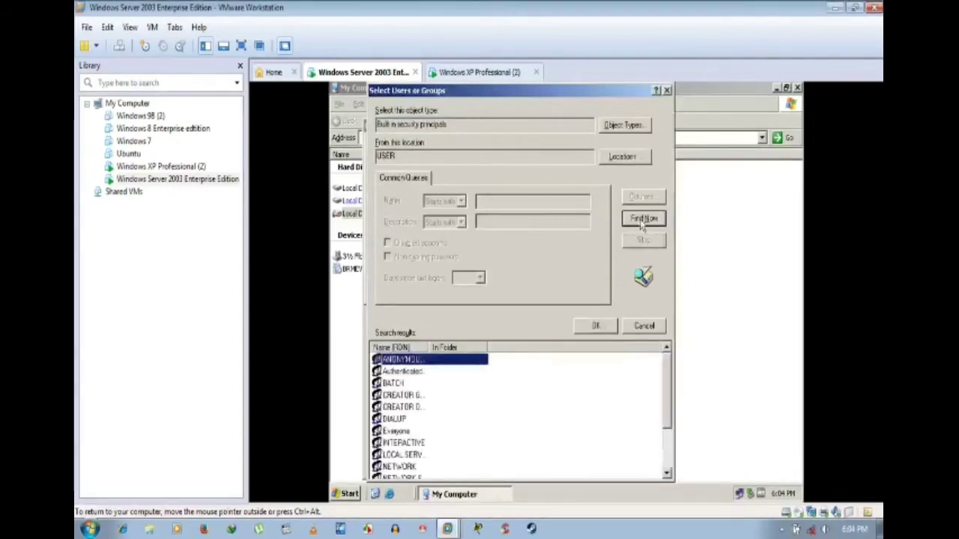
scroll(450, 387, "down", 1)
left_click(382, 395)
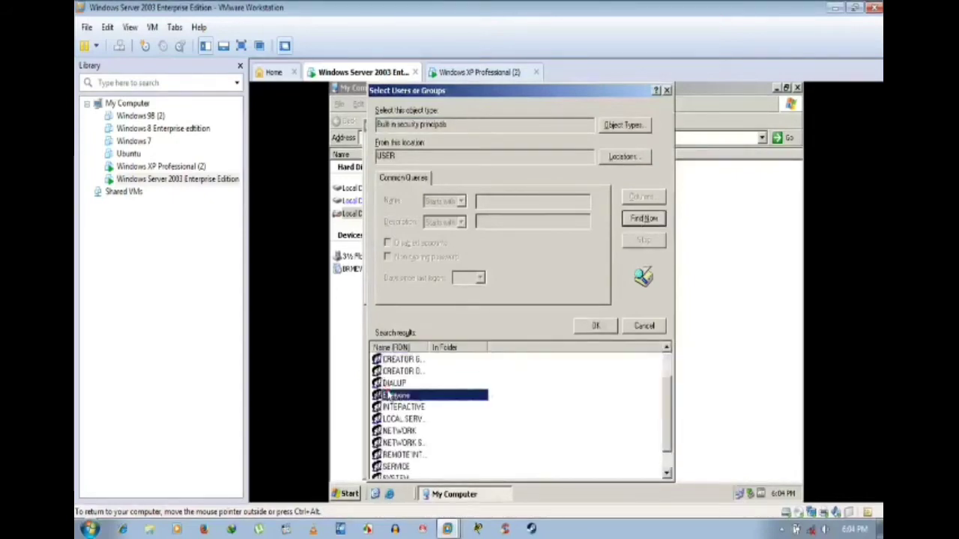
left_click(599, 325)
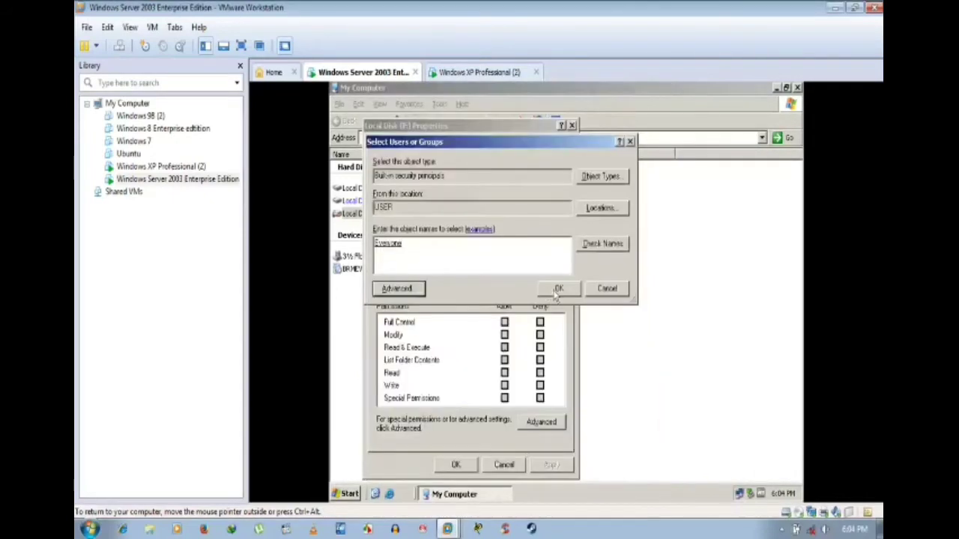
Step: Add Everyone to drive F with Full Control allowed and apply
left_click(559, 289)
left_click(504, 322)
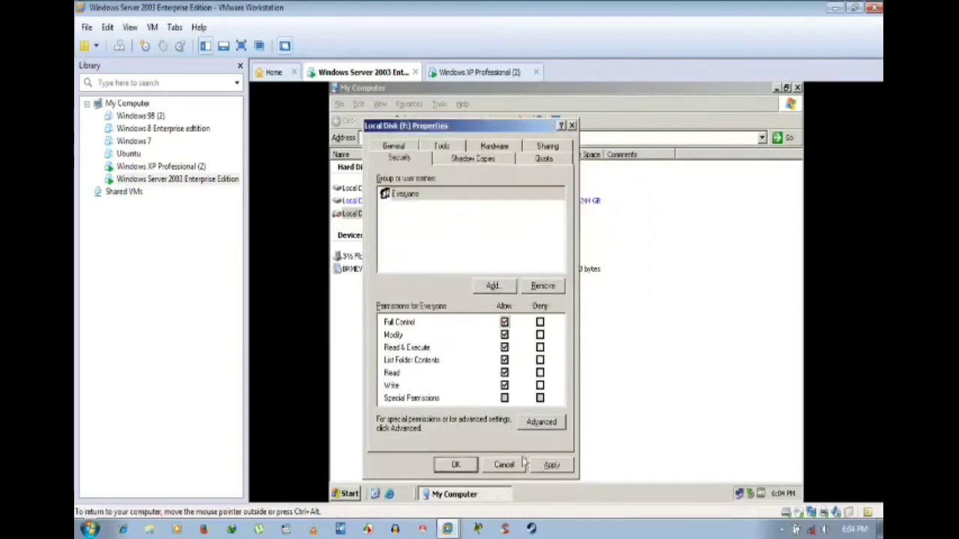
left_click(552, 465)
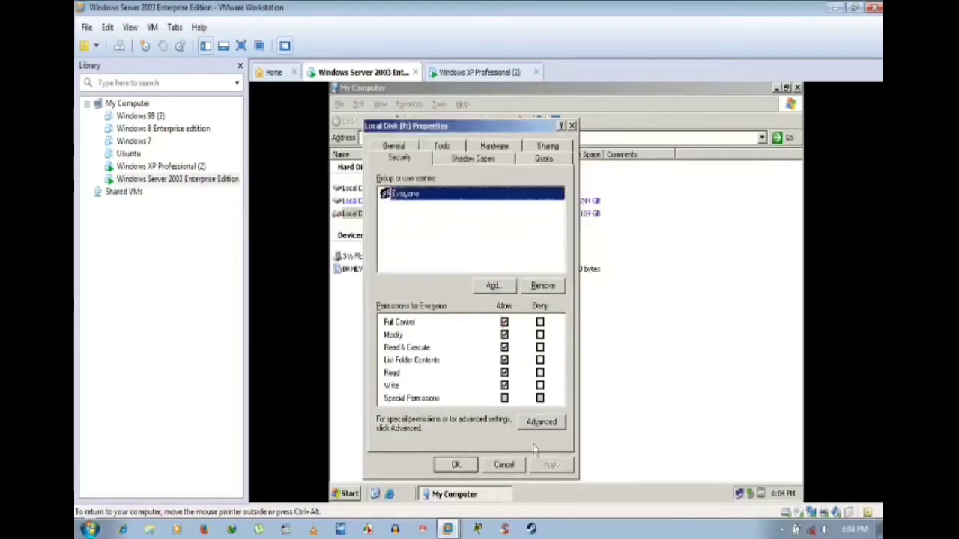
Step: Close Local Disk (F:) Properties and the My Computer window
left_click(491, 286)
left_click(608, 289)
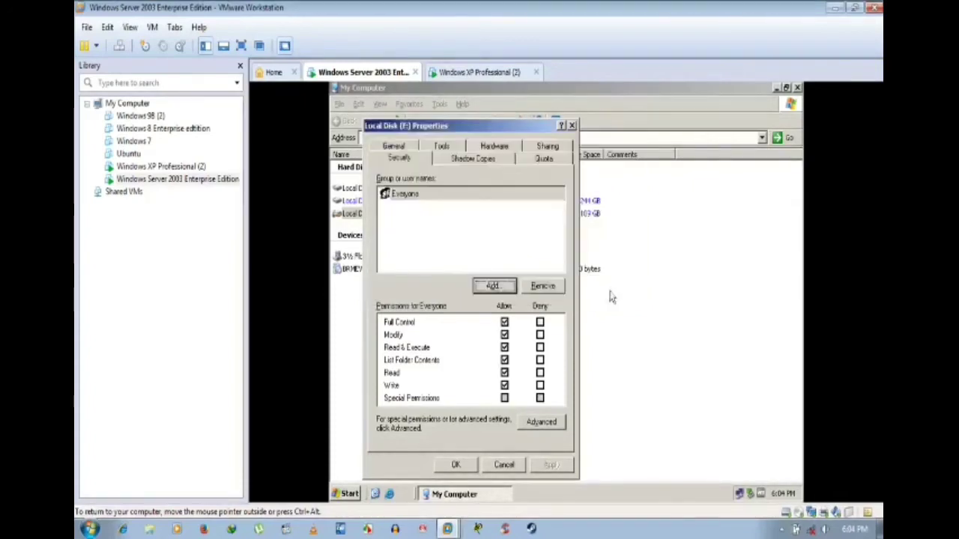
left_click(457, 466)
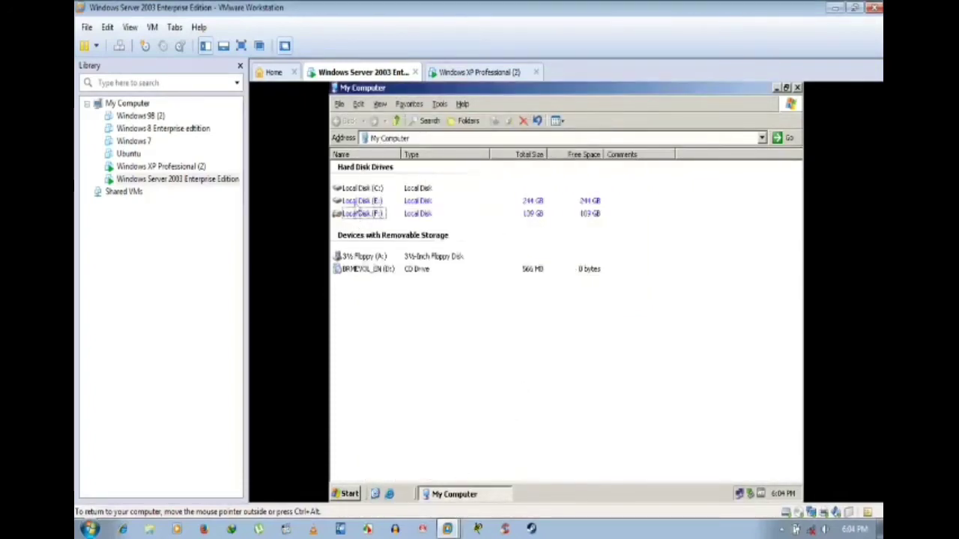
right_click(361, 201)
left_click(573, 439)
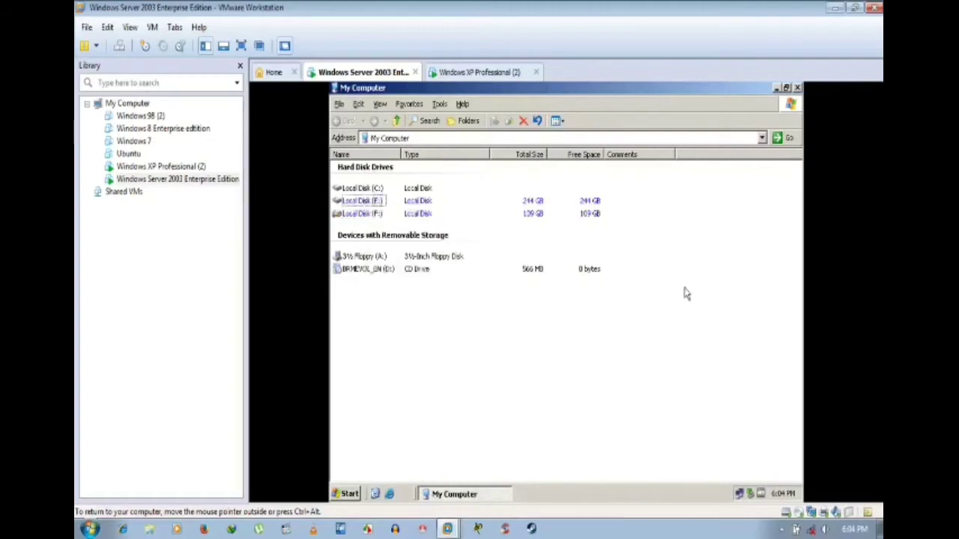
left_click(797, 88)
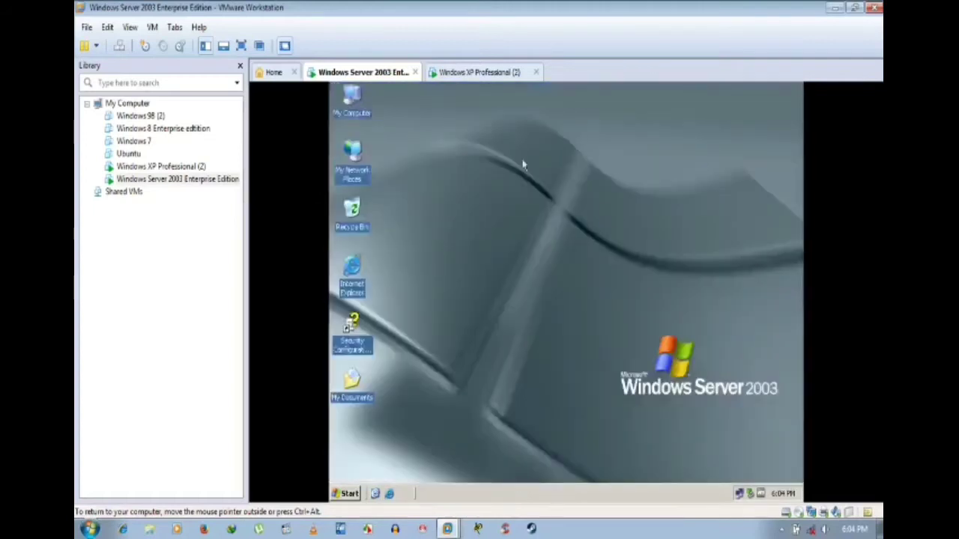
Step: Switch to the Windows XP Professional VM and open My Computer
left_click(482, 73)
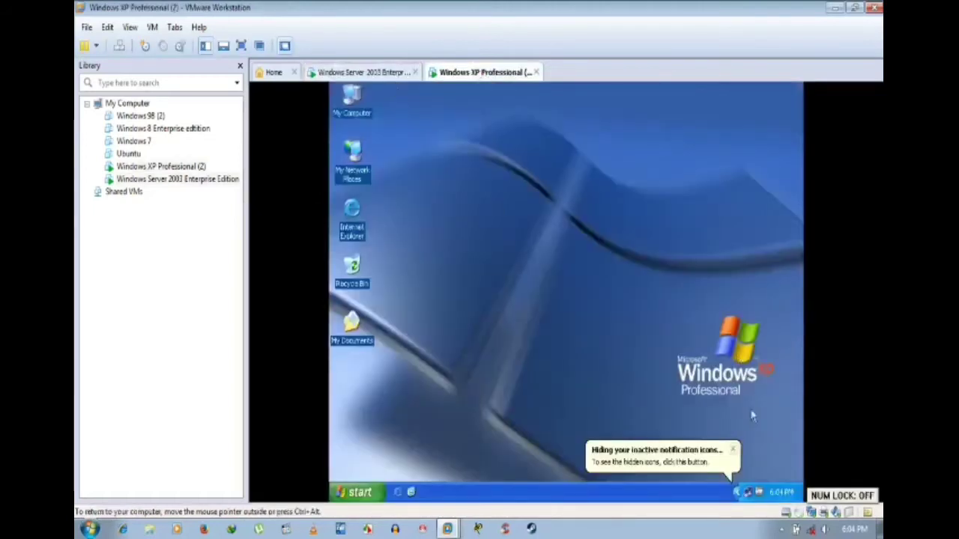
left_click(732, 449)
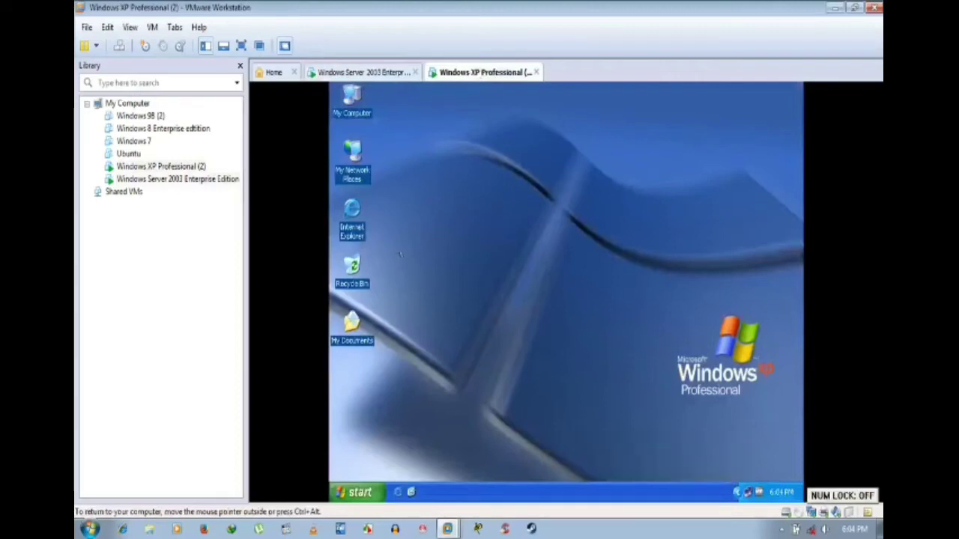
right_click(362, 104)
left_click(352, 101)
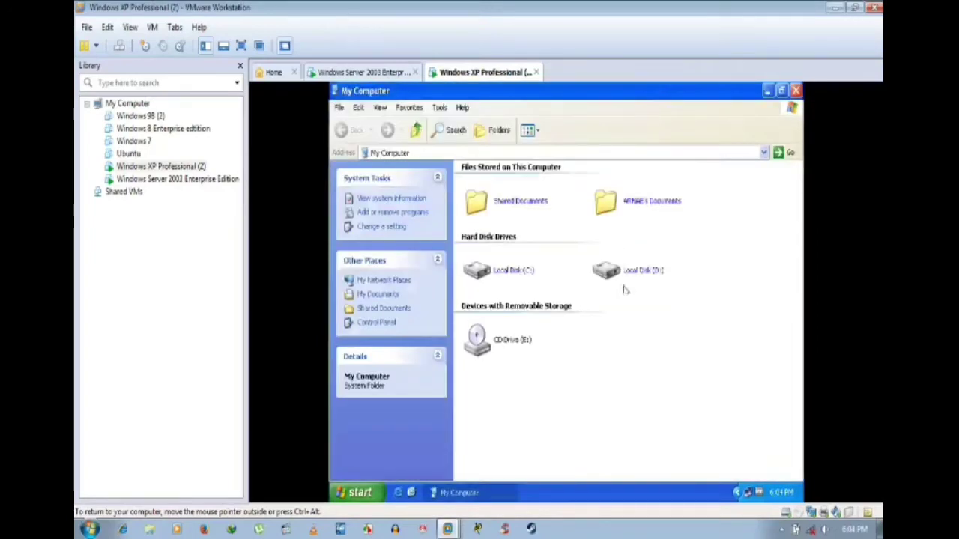
Step: Look inside Local Disk (D:), return to My Computer and bring up D:'s actions
left_click(623, 281)
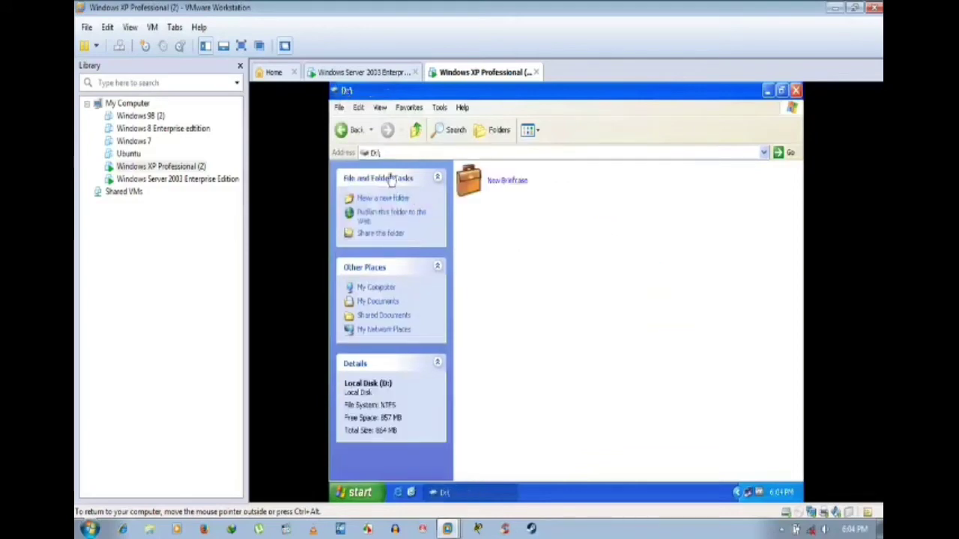
left_click(343, 129)
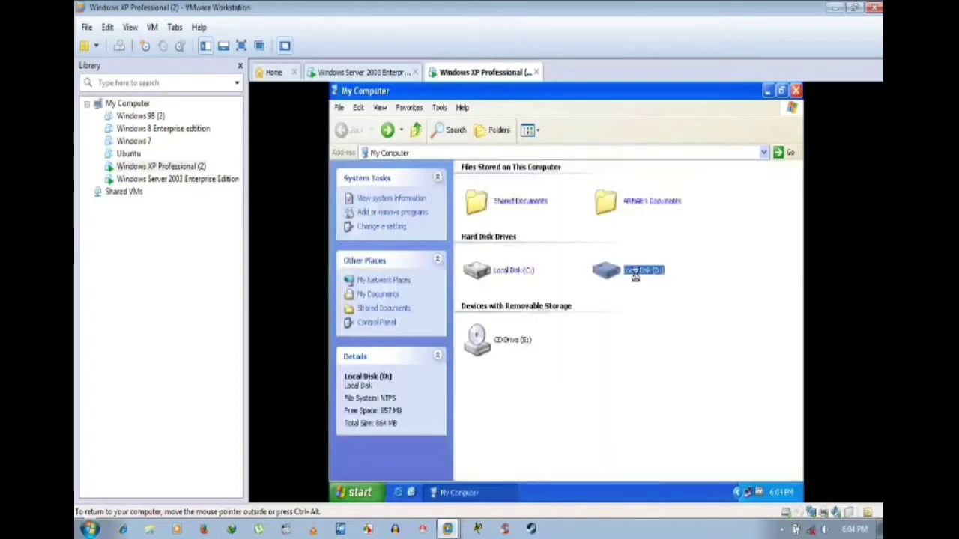
right_click(635, 275)
left_click(603, 313)
right_click(627, 276)
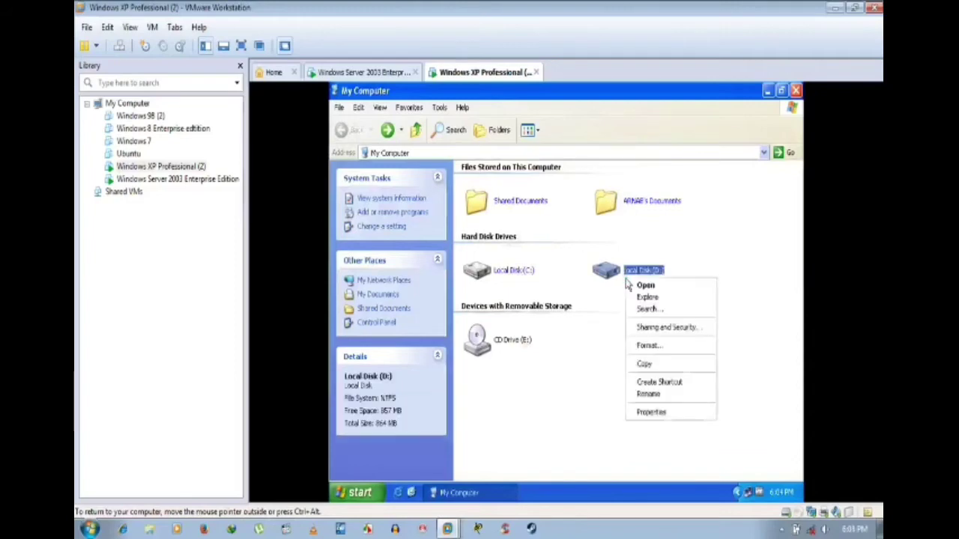
Step: In drive D's Security tab, find Everyone among built-in security principals
left_click(659, 415)
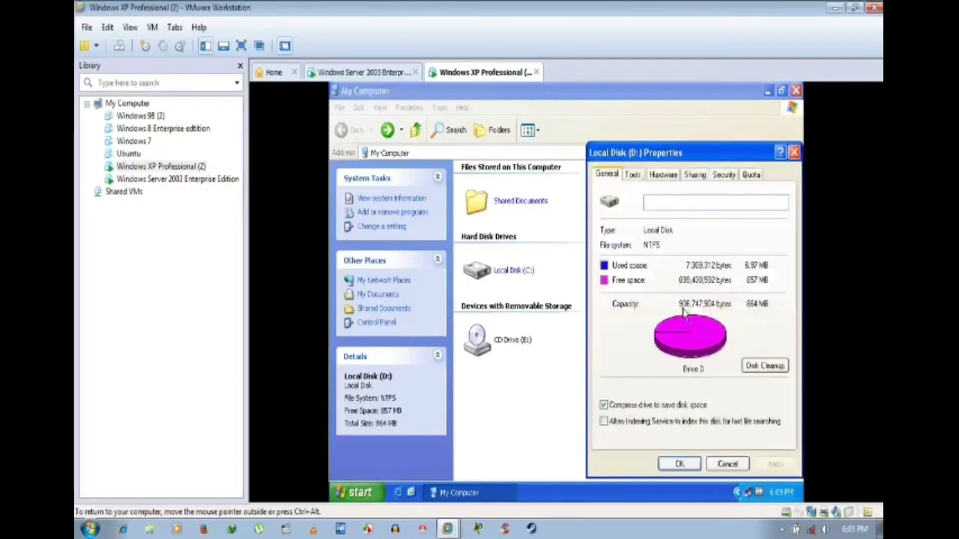
left_click(722, 175)
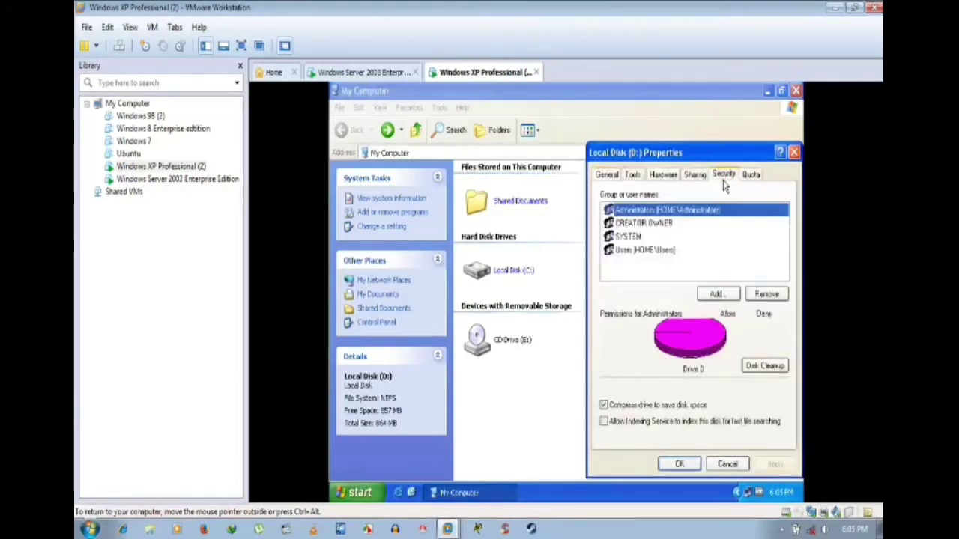
left_click(719, 294)
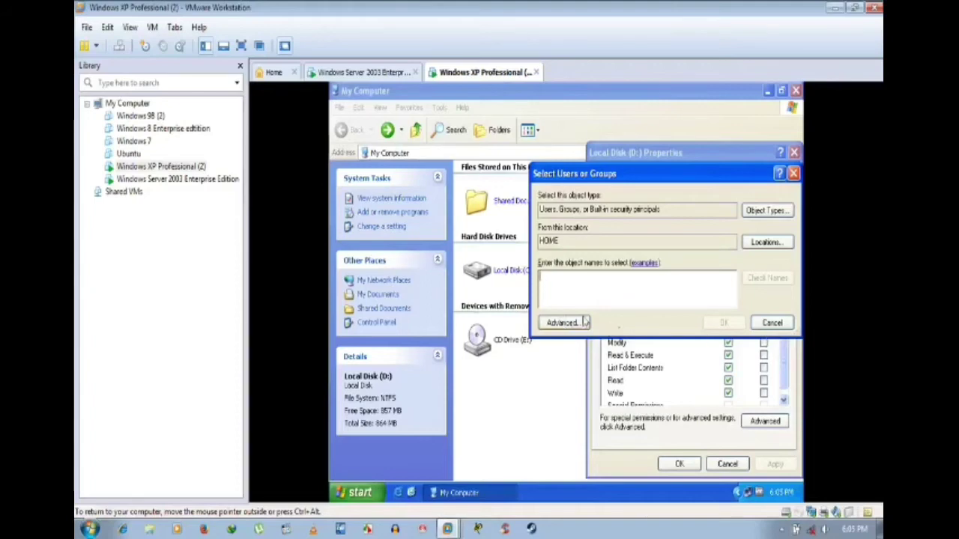
left_click(552, 323)
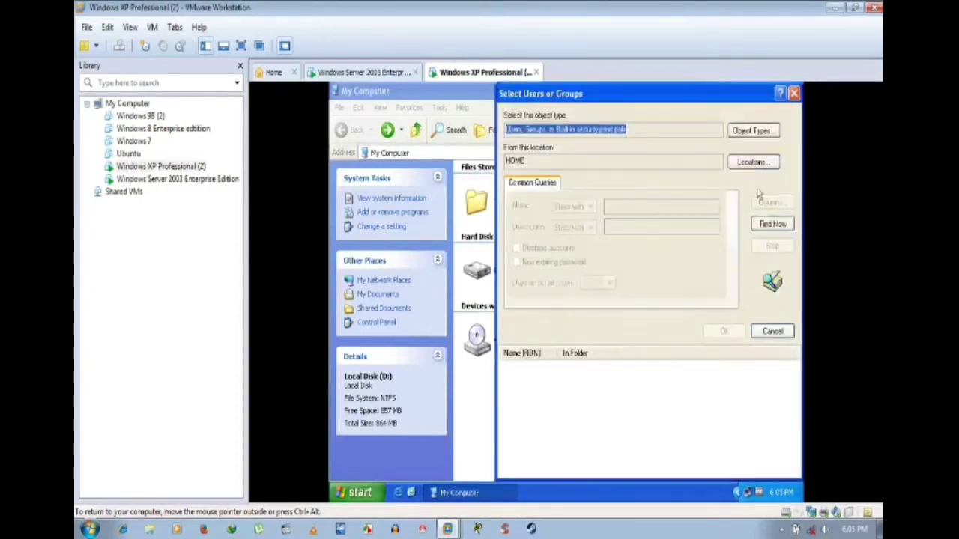
left_click(771, 131)
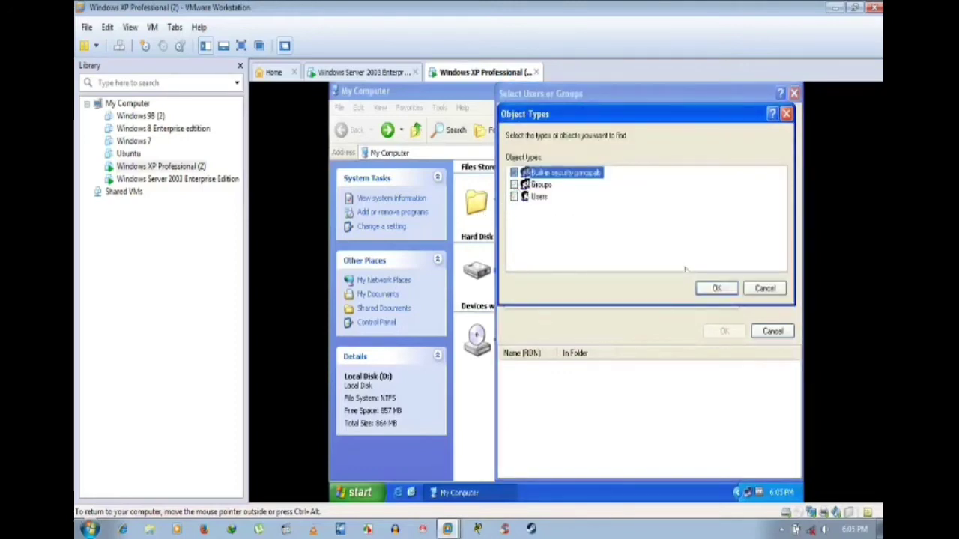
left_click(718, 288)
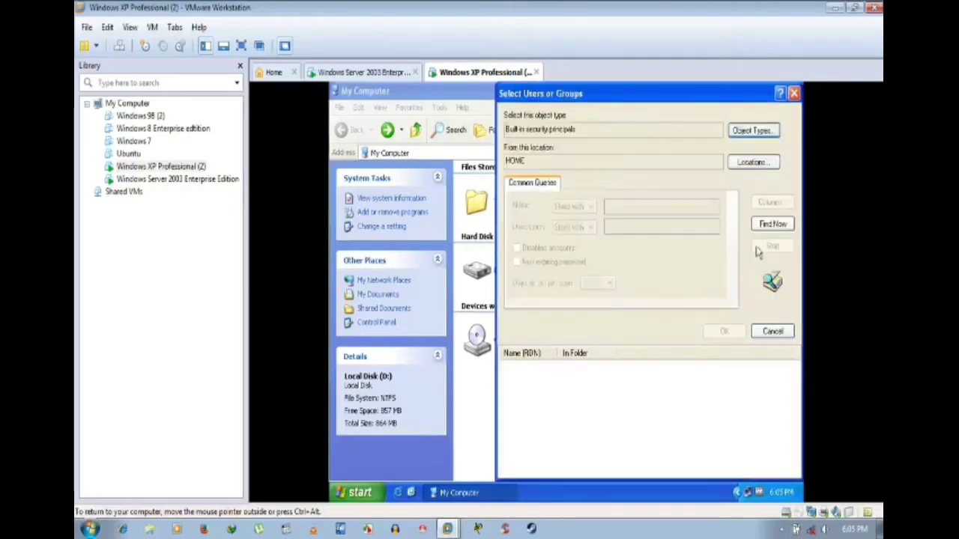
left_click(772, 224)
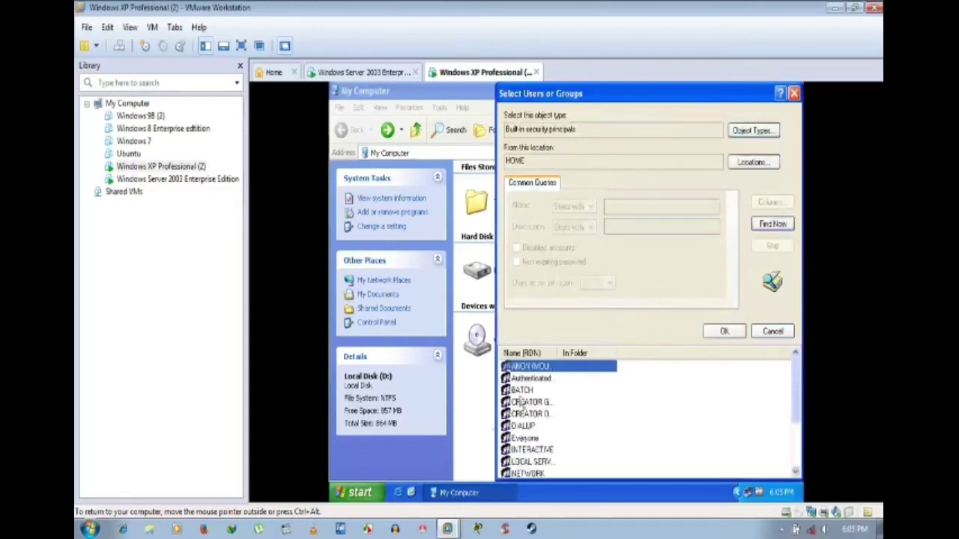
left_click(529, 439)
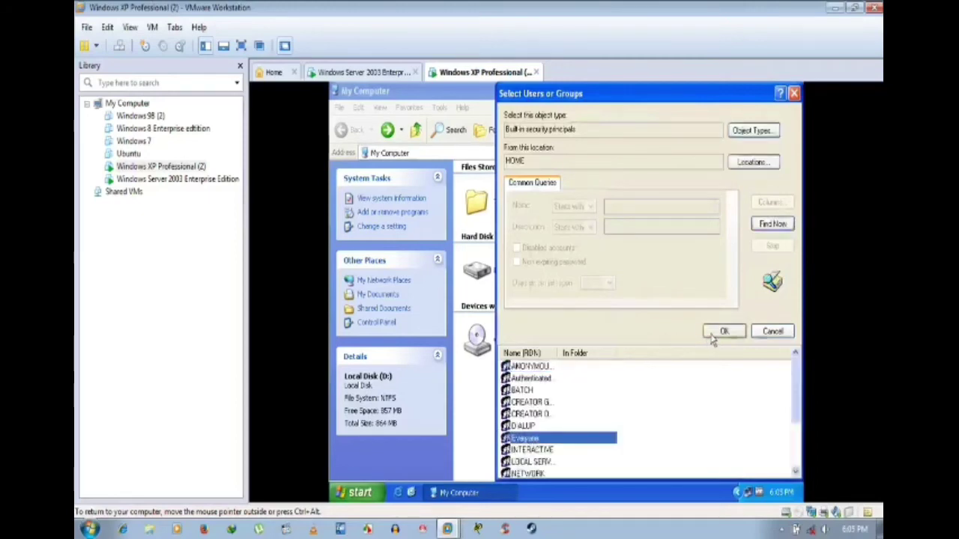
left_click(722, 332)
Step: Add Everyone to drive D with Full Control allowed and apply
left_click(721, 324)
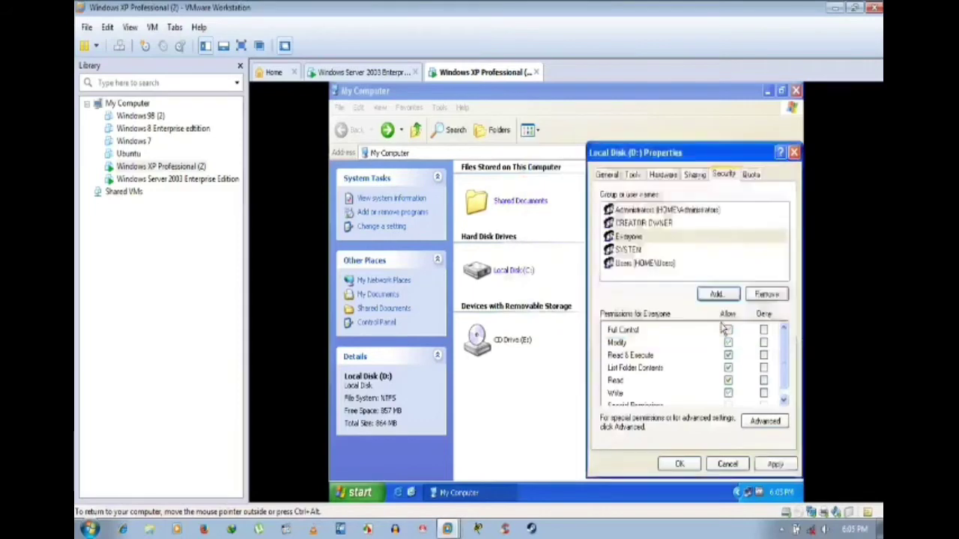
left_click(728, 330)
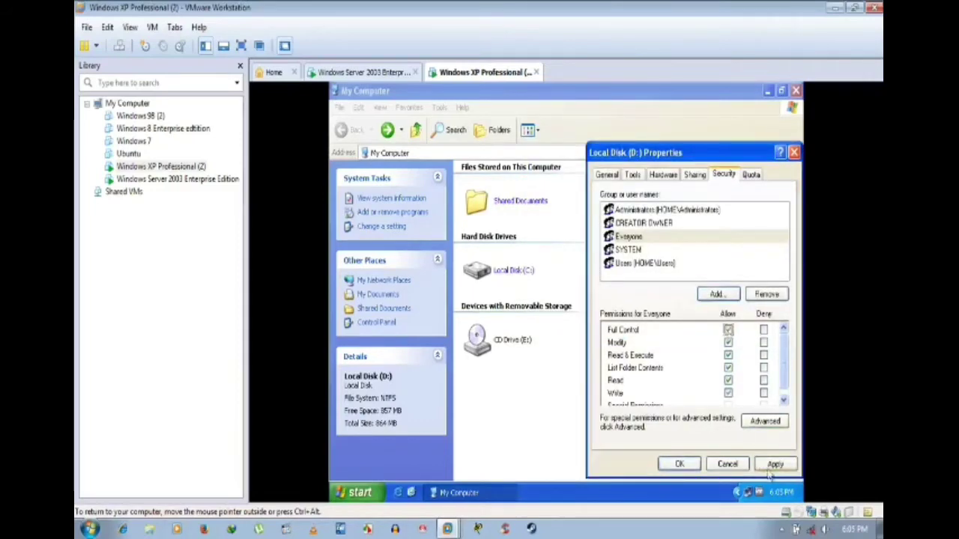
left_click(773, 464)
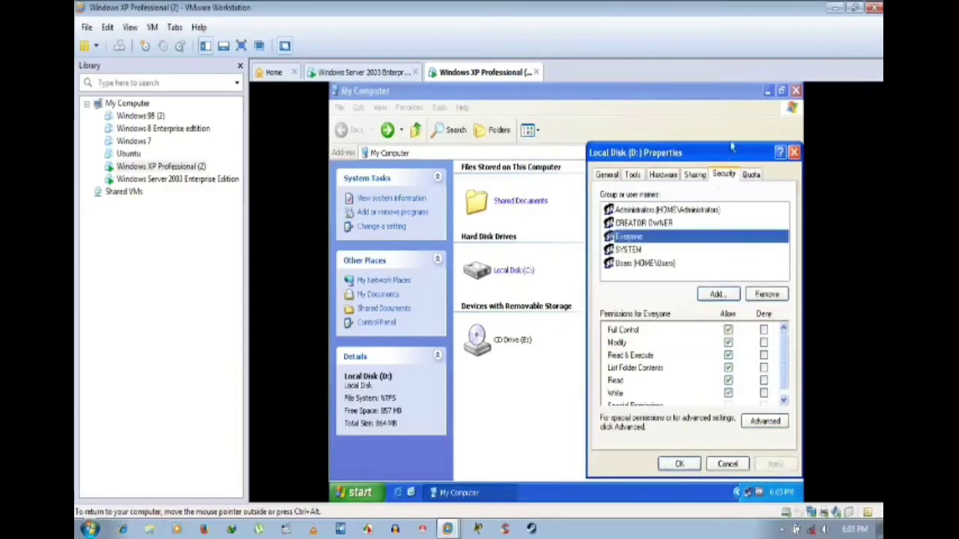
left_click_drag(729, 155, 627, 149)
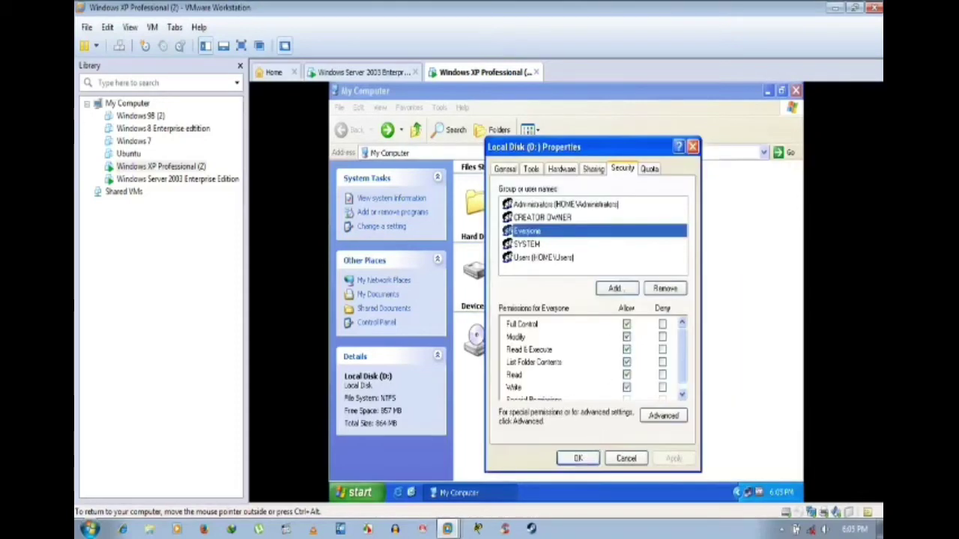
left_click(589, 170)
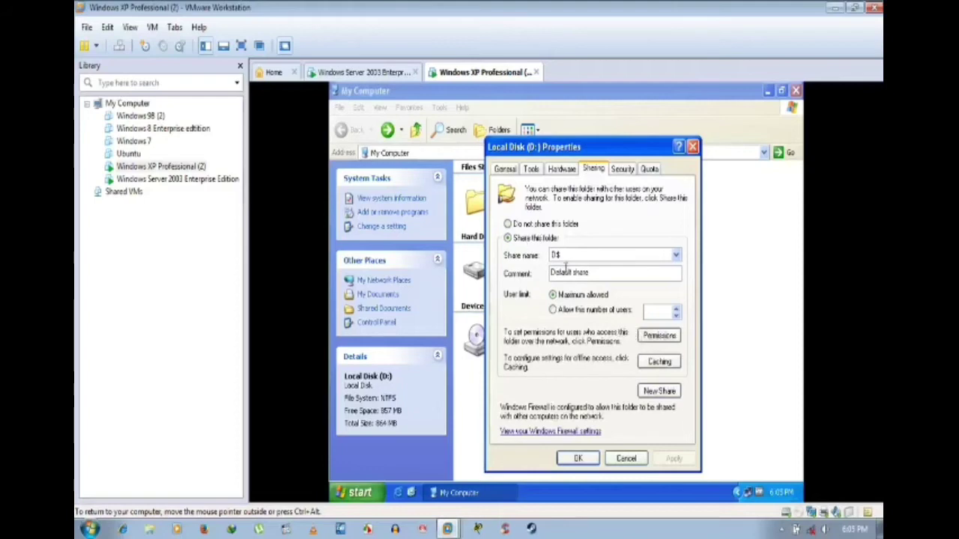
Step: Start a new share for drive D with Everyone allowed Full Control
left_click(657, 392)
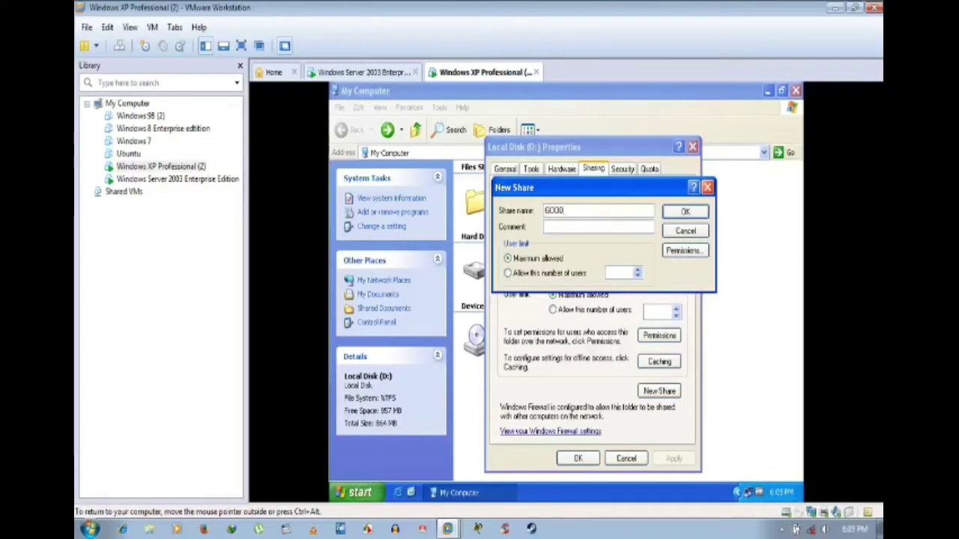
left_click(674, 251)
left_click(643, 347)
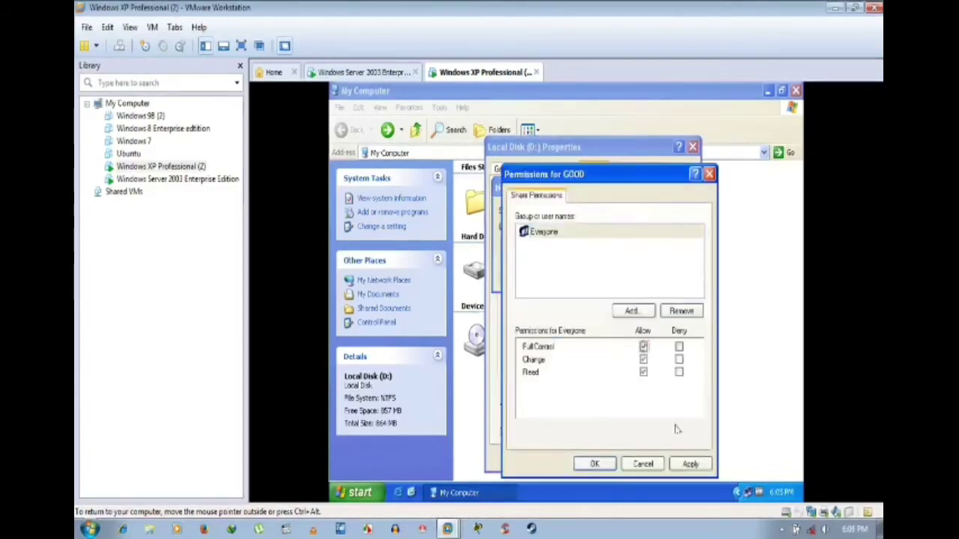
left_click(690, 464)
left_click(594, 465)
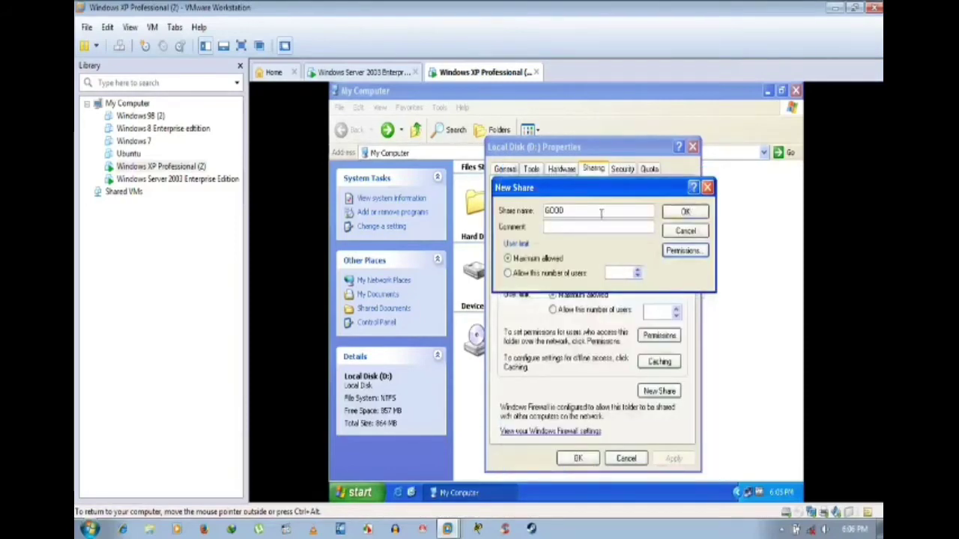
Step: Rename the share from GOOD to BEST, apply and close drive D's properties
left_click_drag(603, 213, 544, 212)
key("BackSpace")
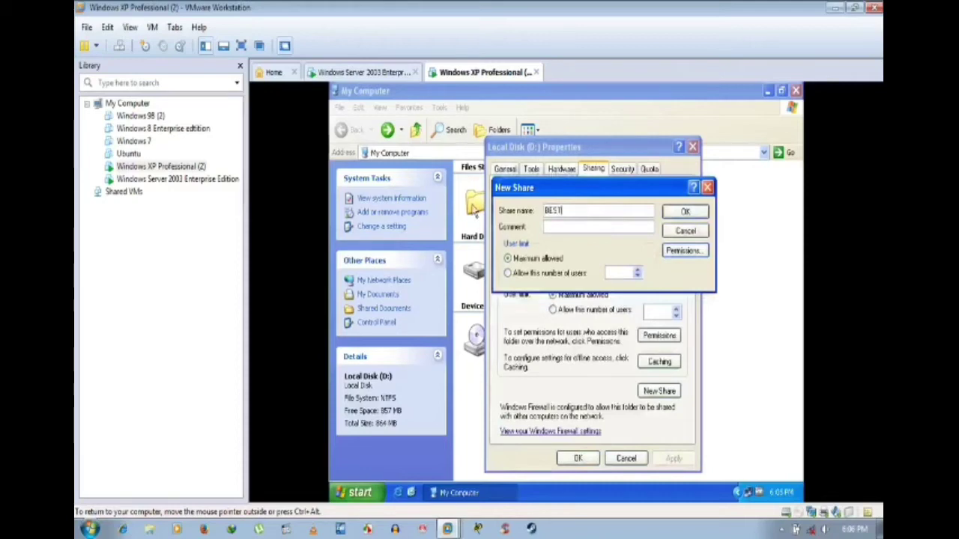
left_click(685, 214)
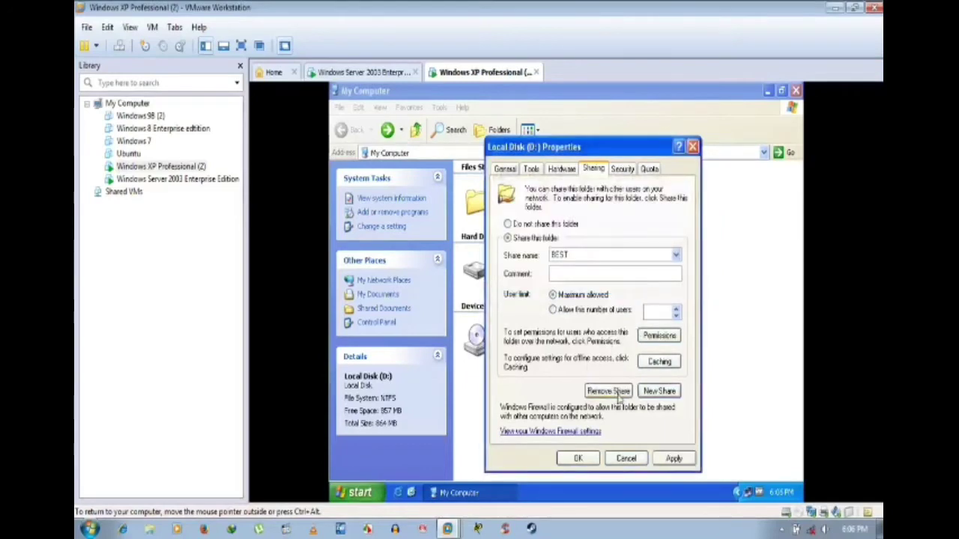
left_click(660, 336)
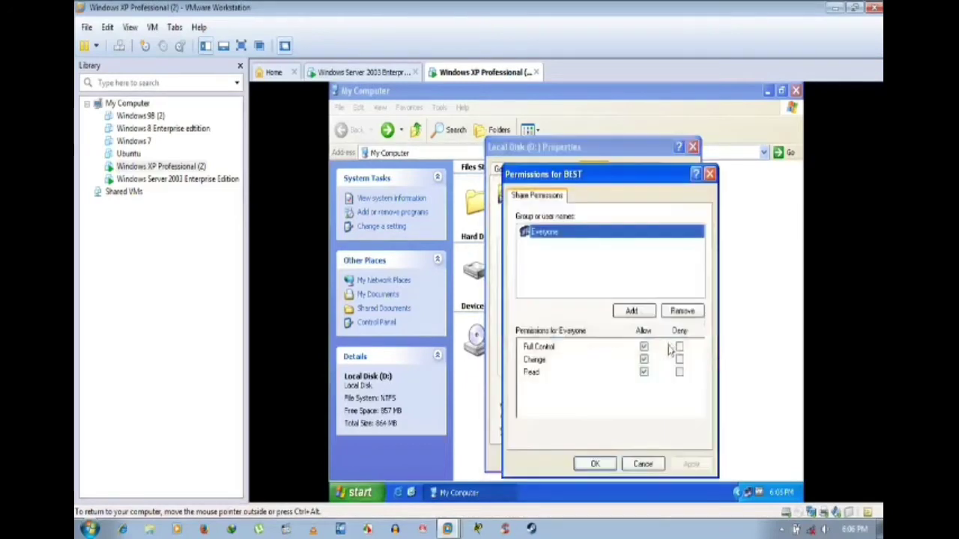
left_click(595, 464)
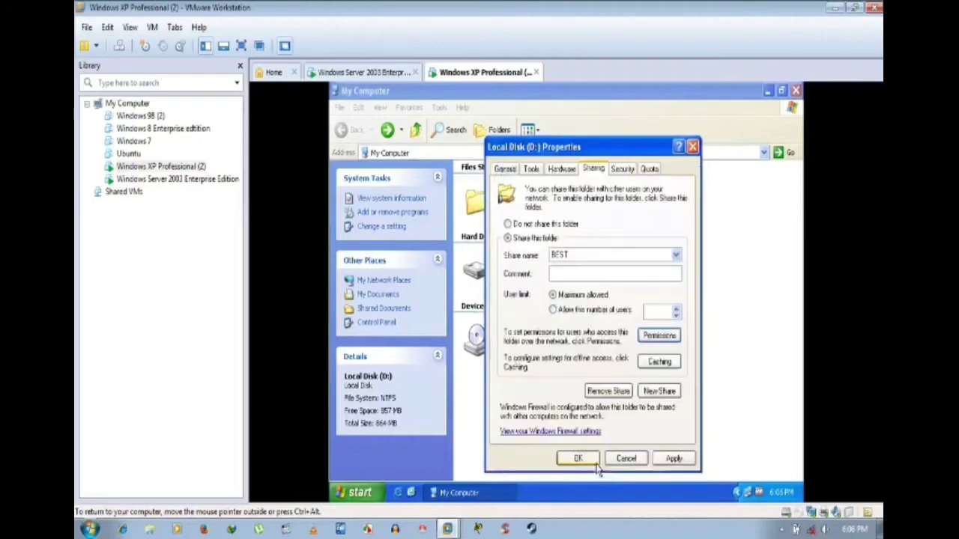
left_click(674, 459)
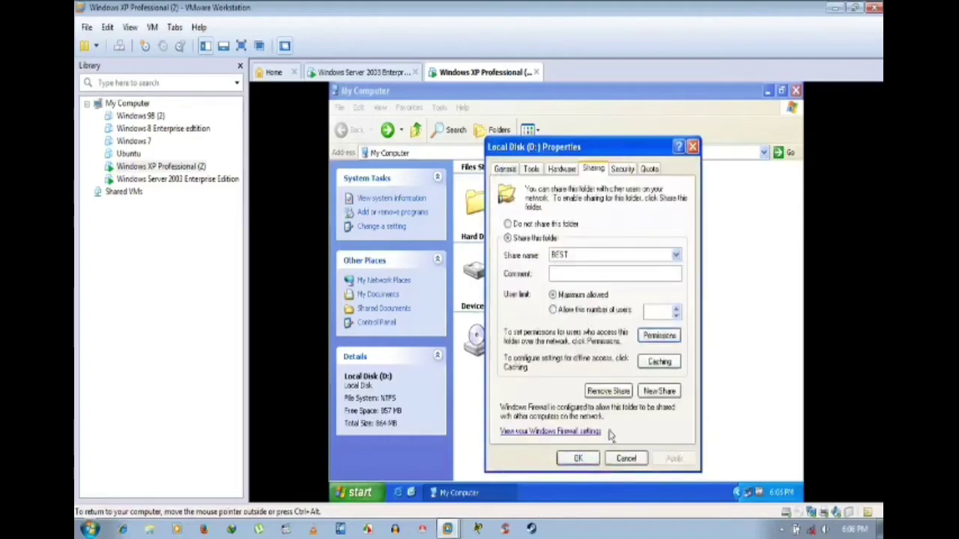
left_click(621, 170)
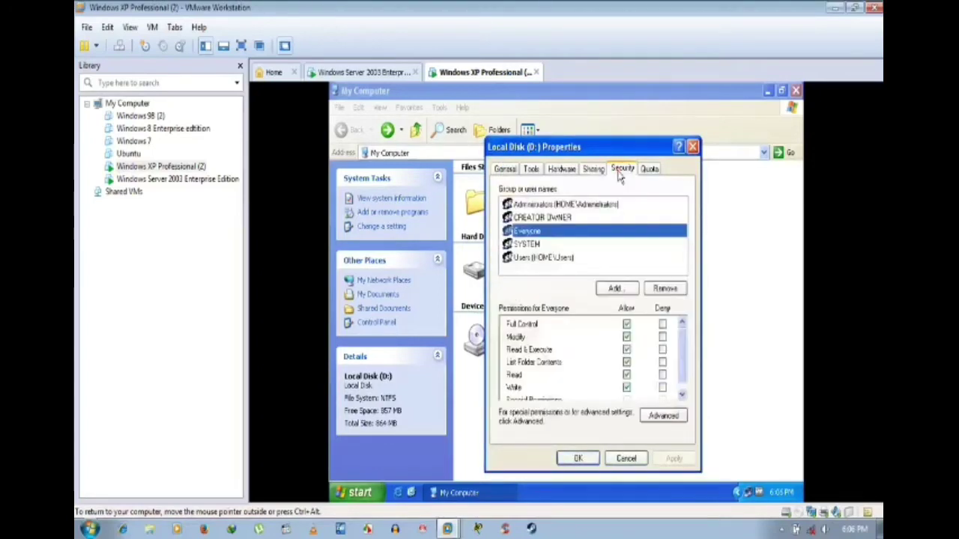
left_click(579, 459)
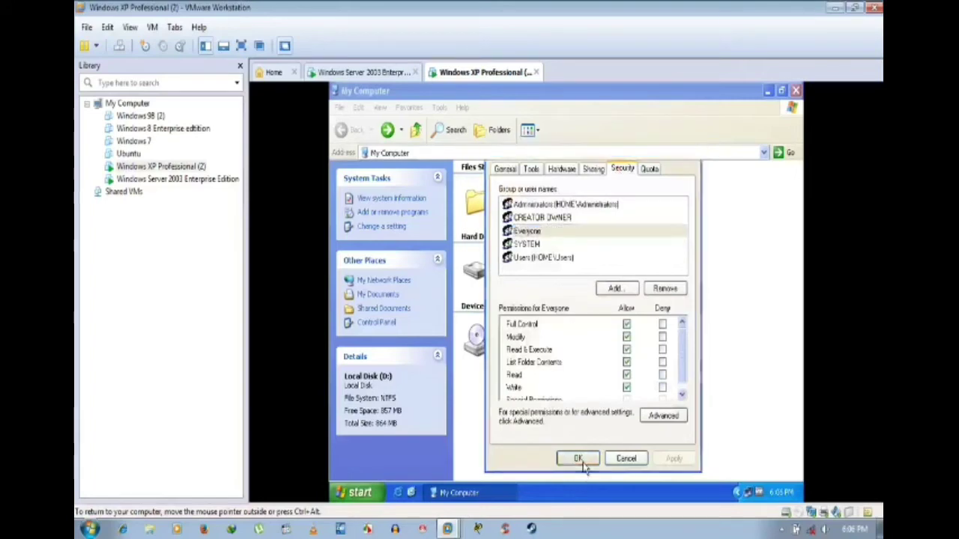
Step: Close My Computer on the XP guest and dismiss the Run box
left_click(691, 315)
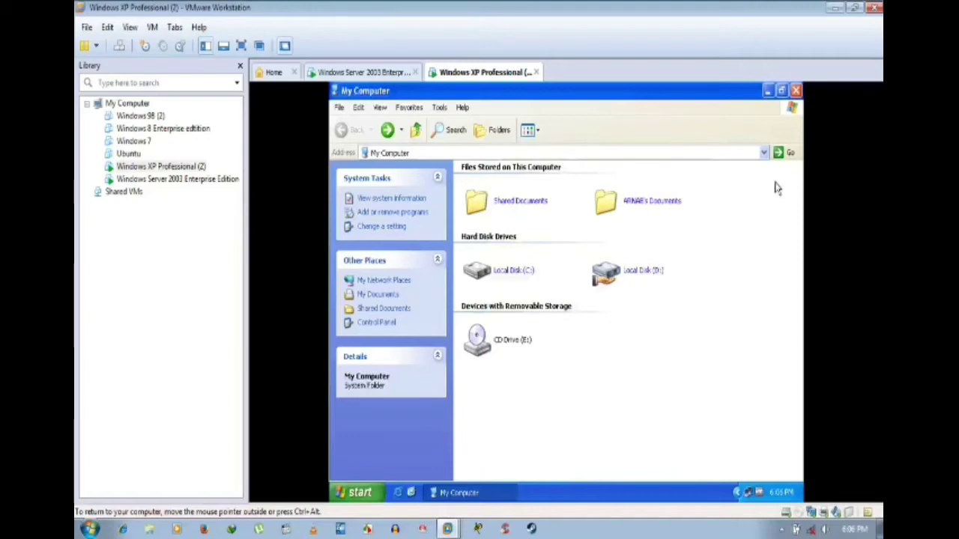
left_click(795, 90)
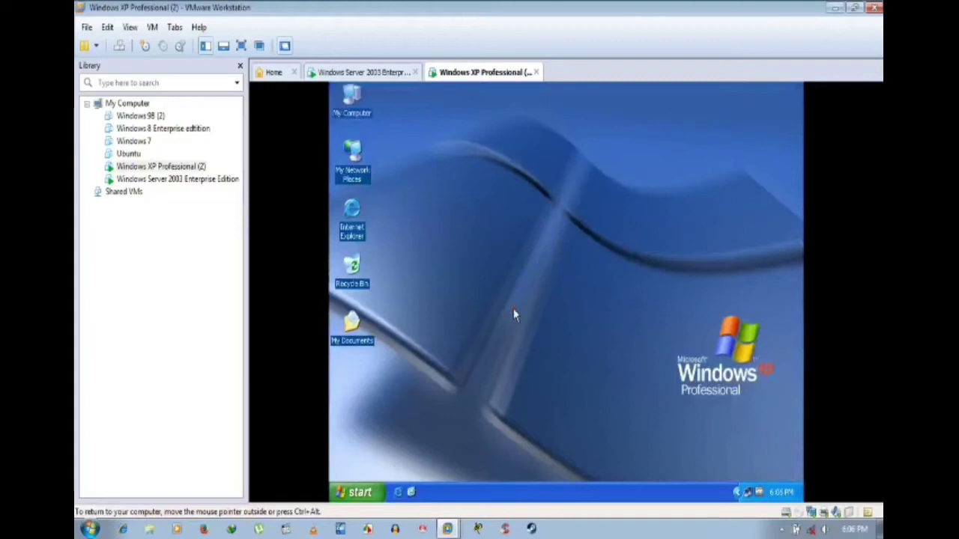
key("super+r")
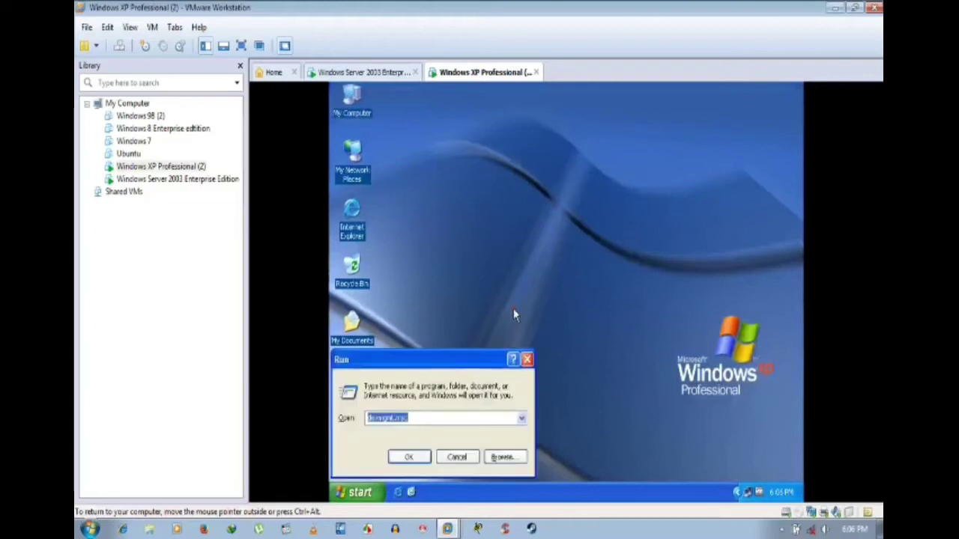
type("cmd")
key("Num_Lock")
left_click(458, 457)
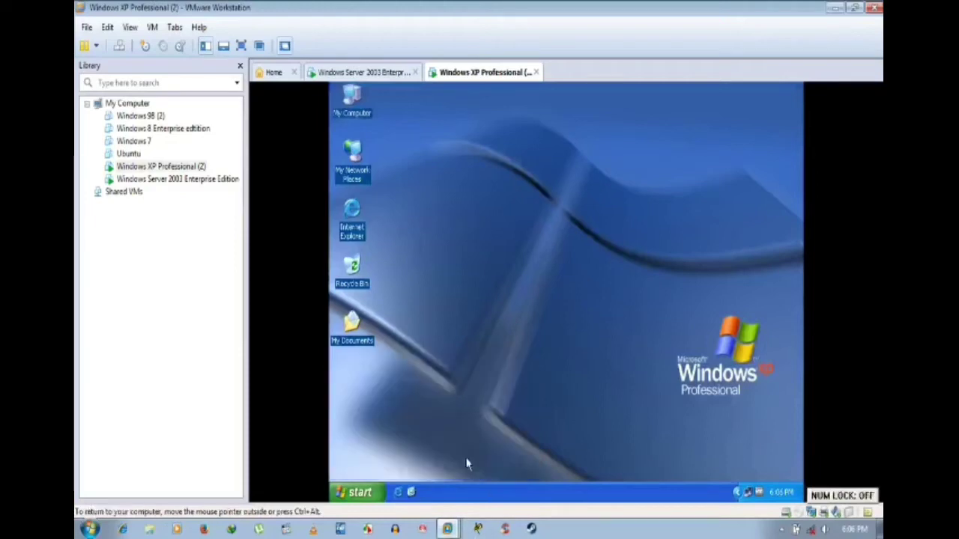
Step: Launch Command Prompt from Accessories using Run as with the current user
left_click(352, 492)
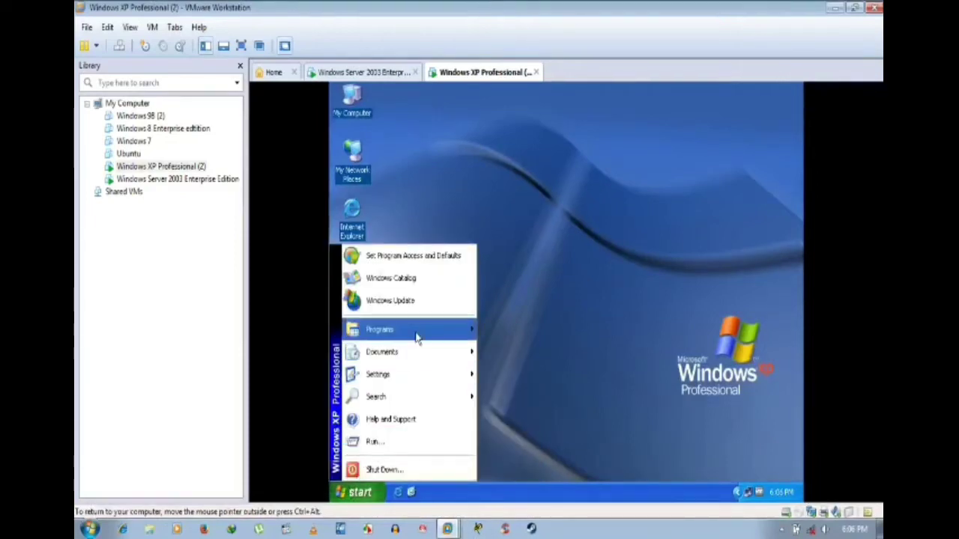
mouse_move(417, 337)
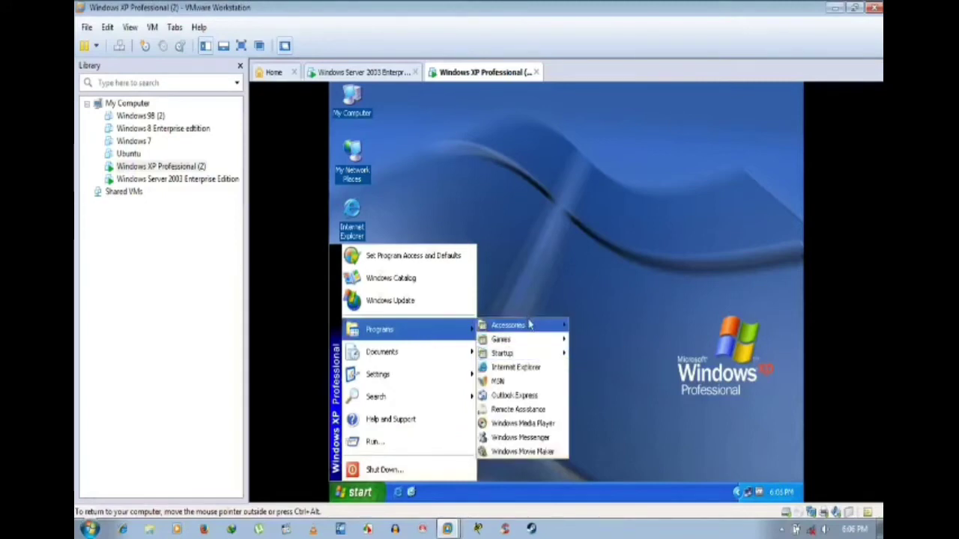
mouse_move(533, 330)
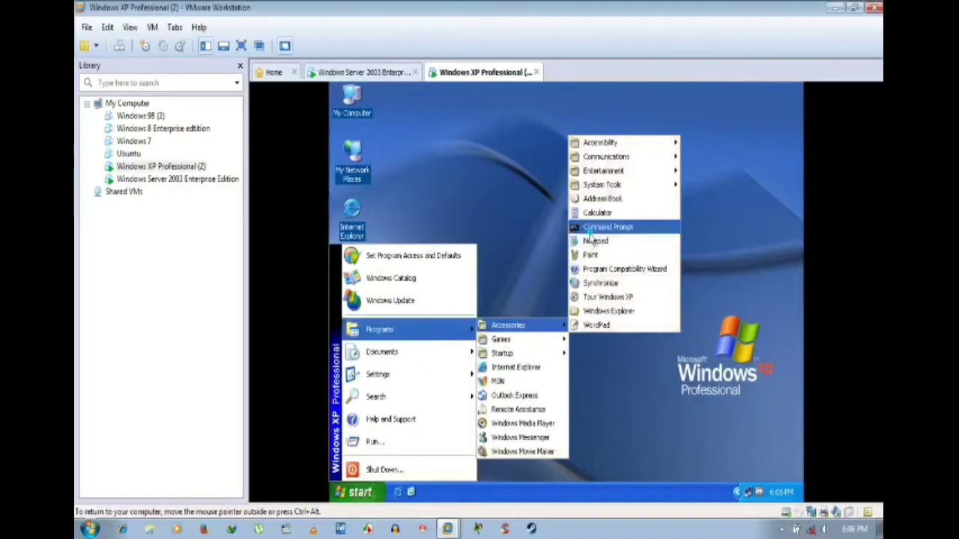
right_click(588, 236)
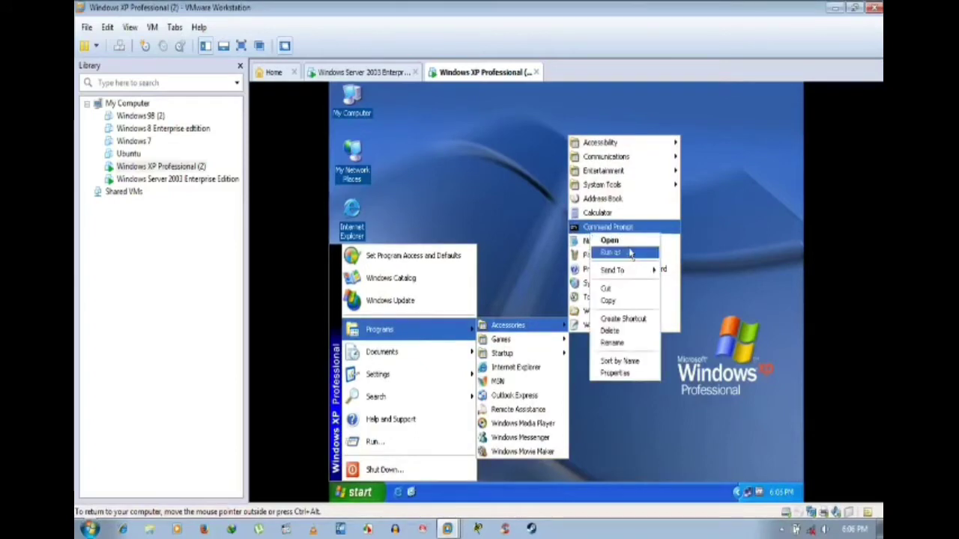
key("Escape")
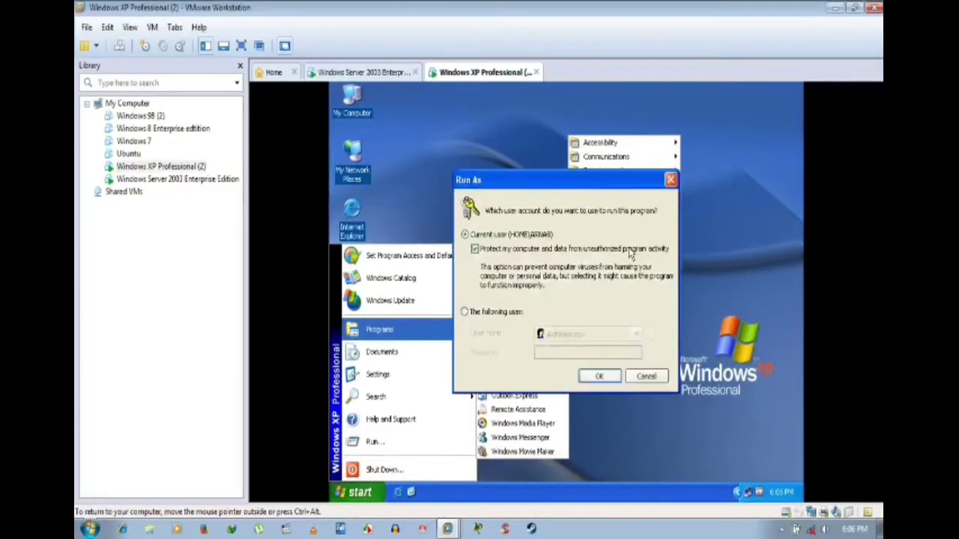
left_click(603, 376)
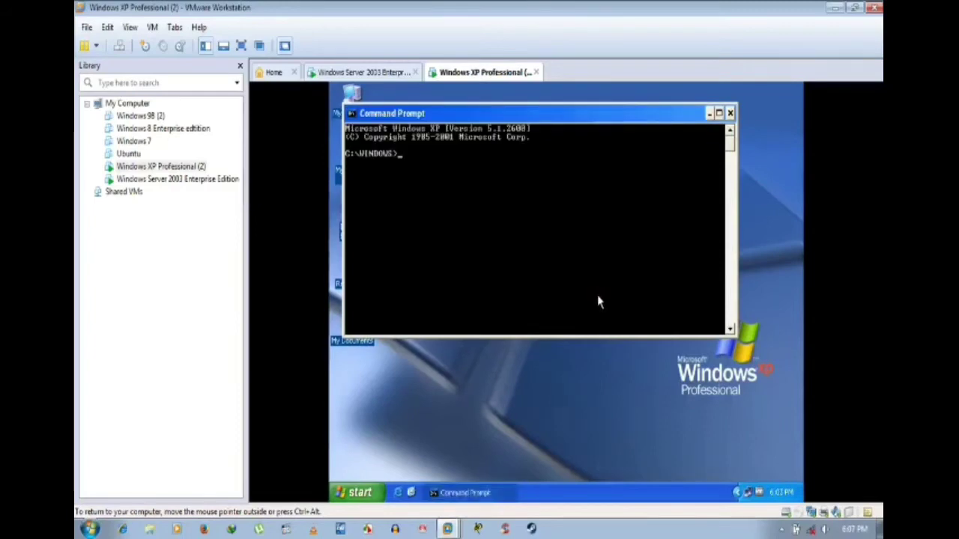
Step: Run ipconfig /all on the XP guest and scroll through its output
type("ipconfig a")
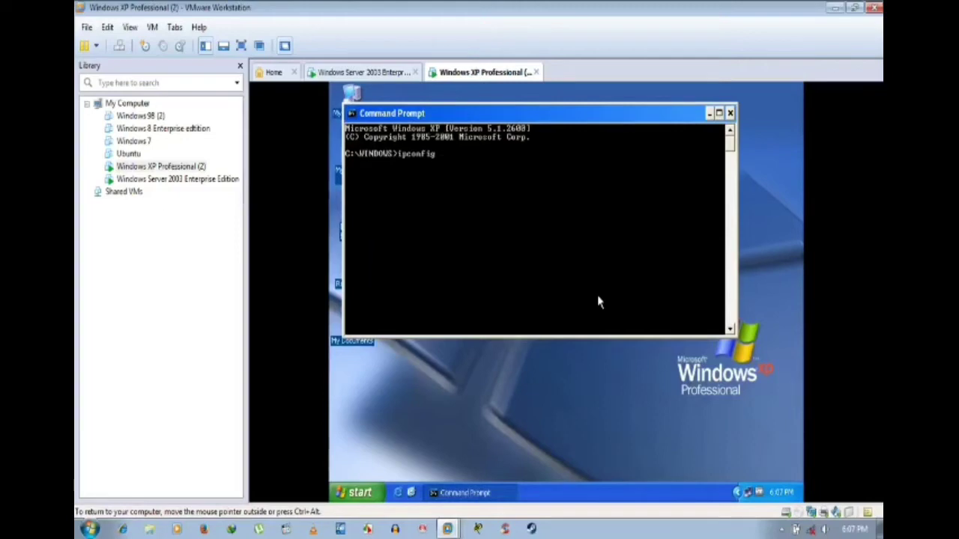
type("all")
key("Return")
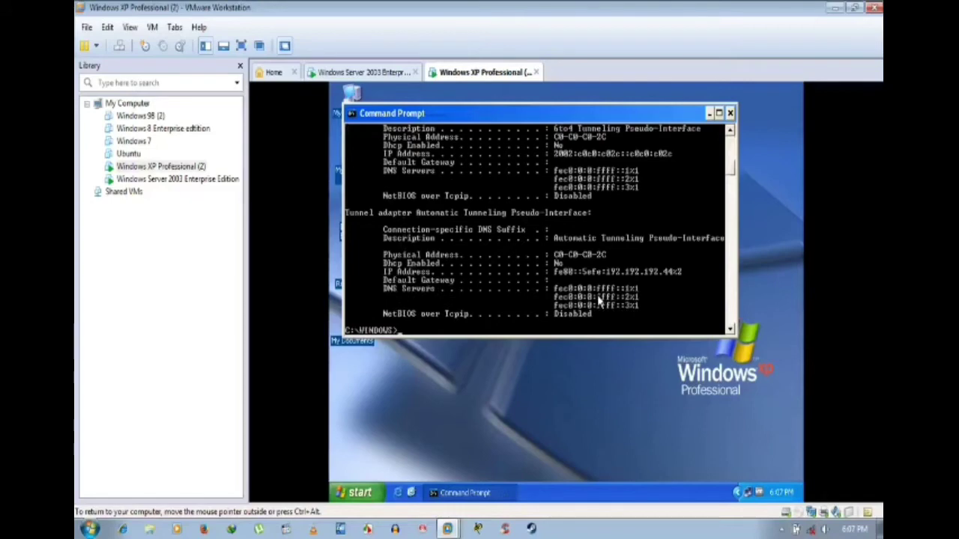
scroll(599, 300, "up", 5)
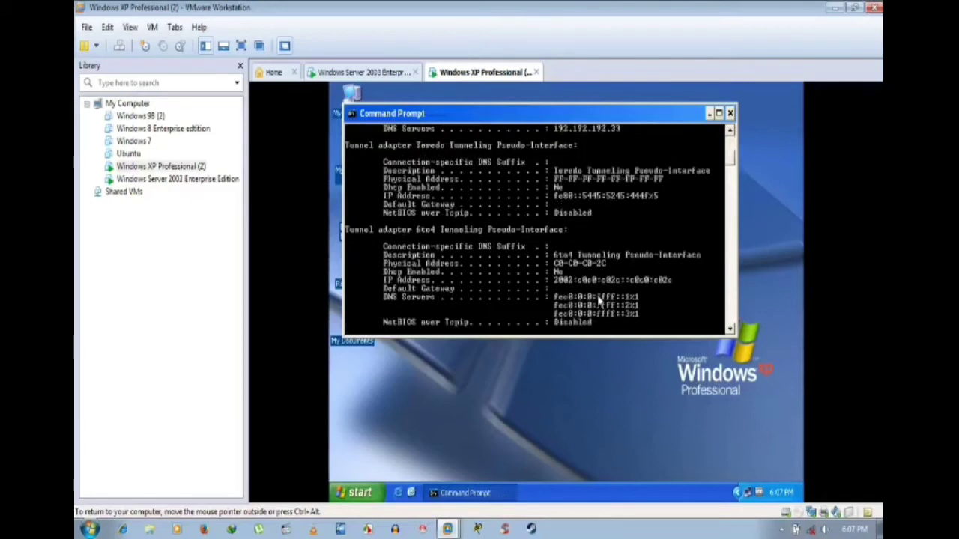
scroll(599, 301, "down", 4)
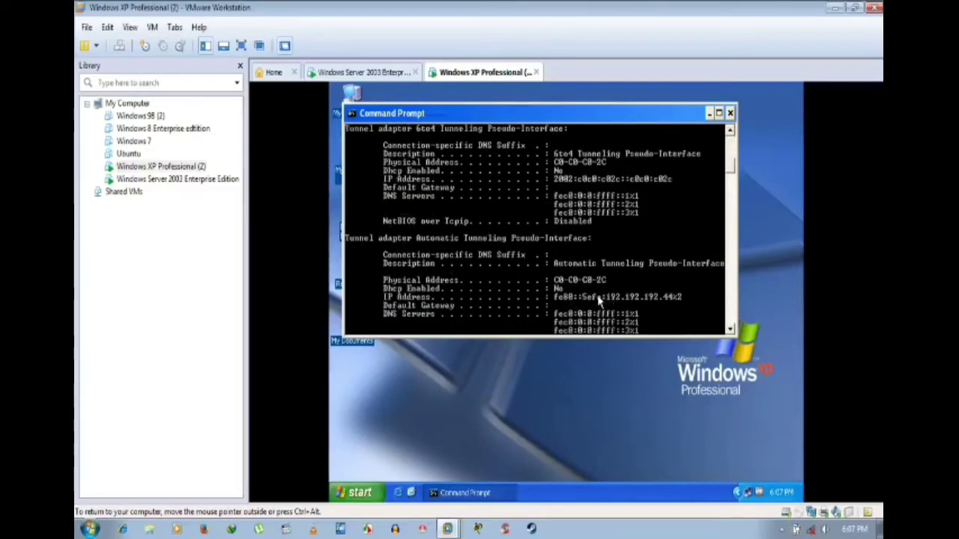
scroll(599, 302, "up", 7)
scroll(599, 302, "up", 5)
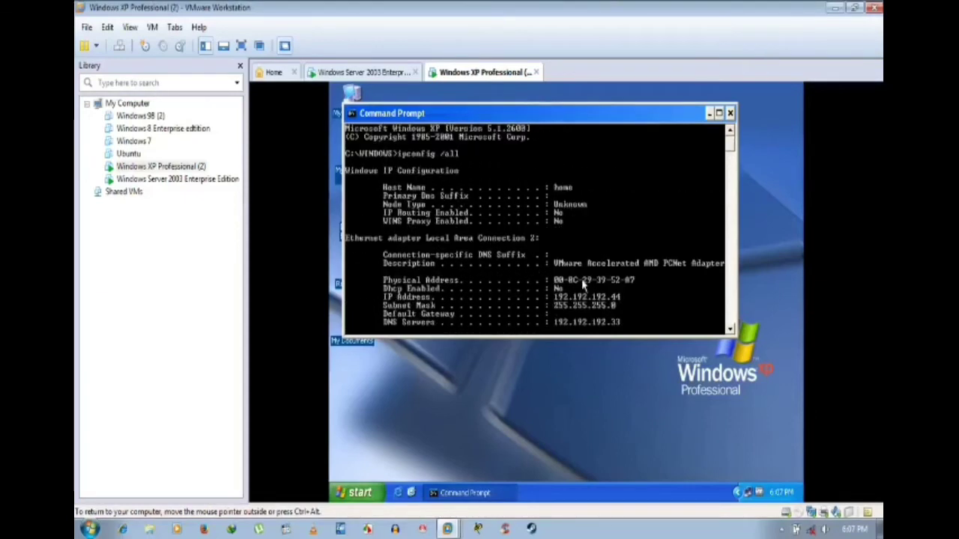
scroll(584, 283, "down", 4)
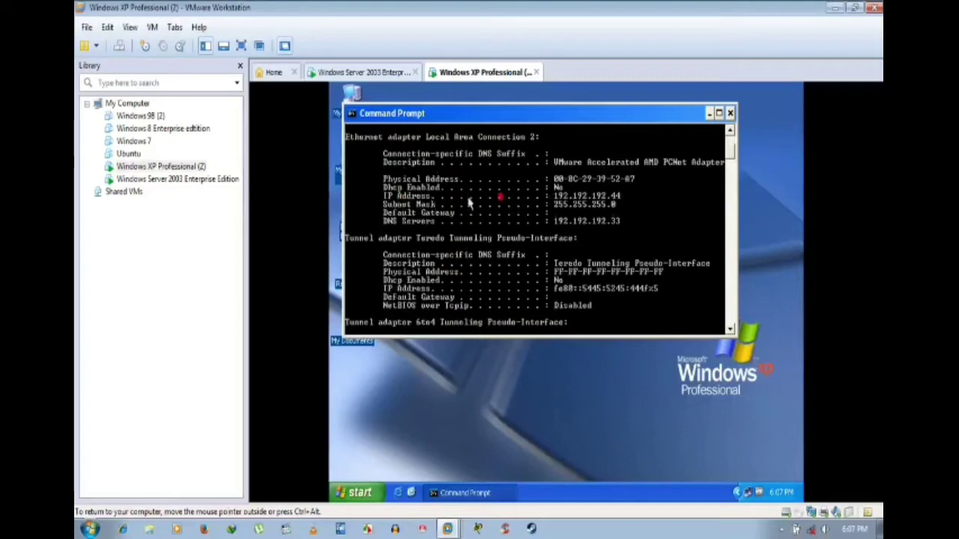
Step: Mark the IP Address line showing 192.192.192.44 in the console
right_click(629, 201)
left_click(646, 206)
left_click_drag(625, 199, 380, 199)
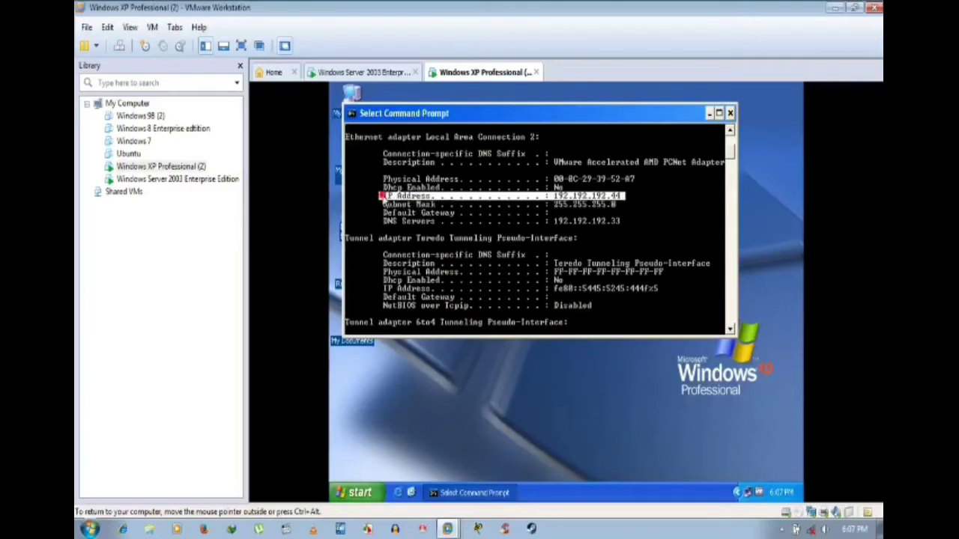
left_click(699, 229)
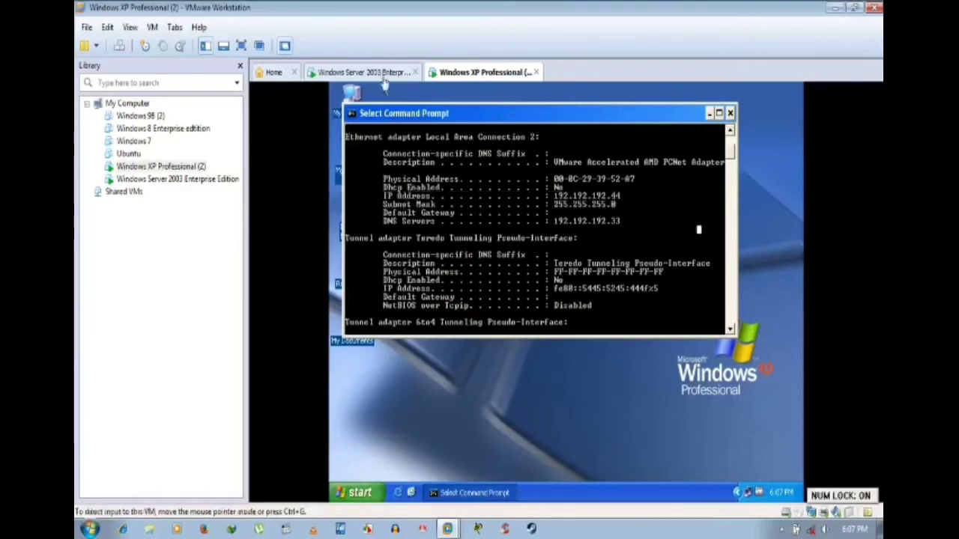
Step: On the Server 2003 VM, launch Command Prompt via Run as the current user
left_click(385, 74)
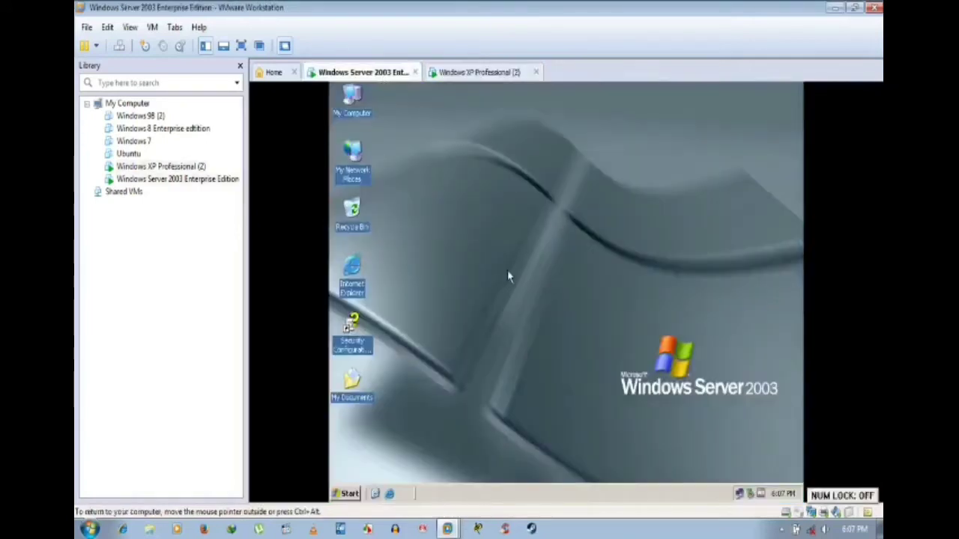
left_click(352, 496)
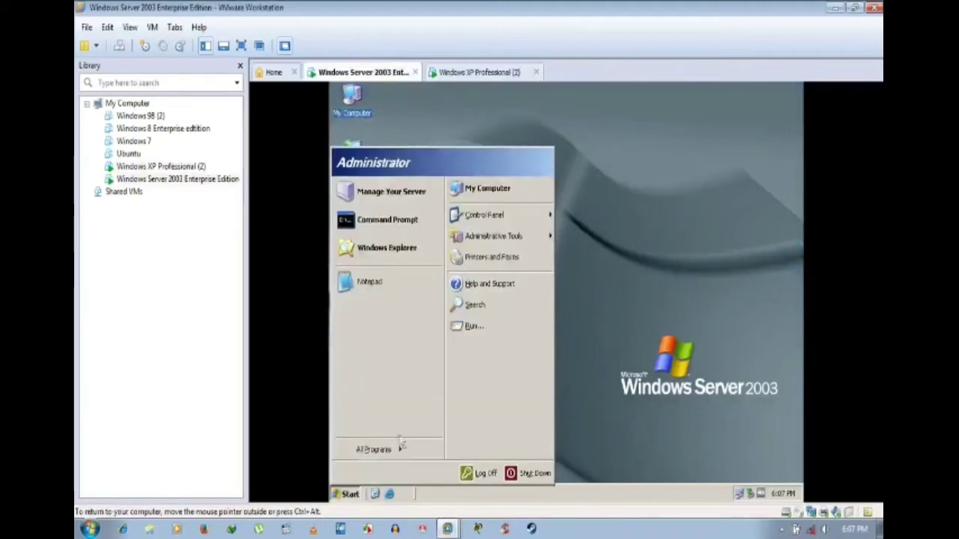
mouse_move(400, 454)
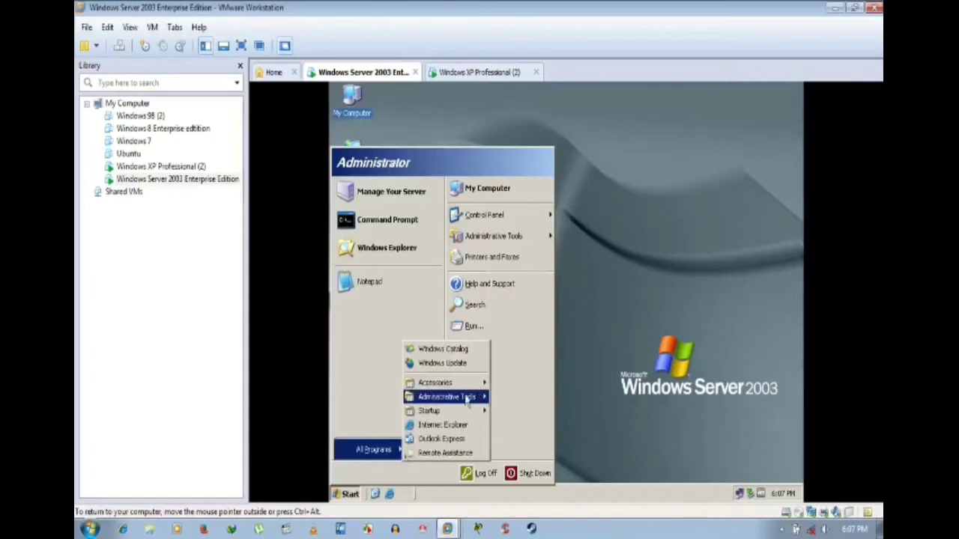
mouse_move(469, 401)
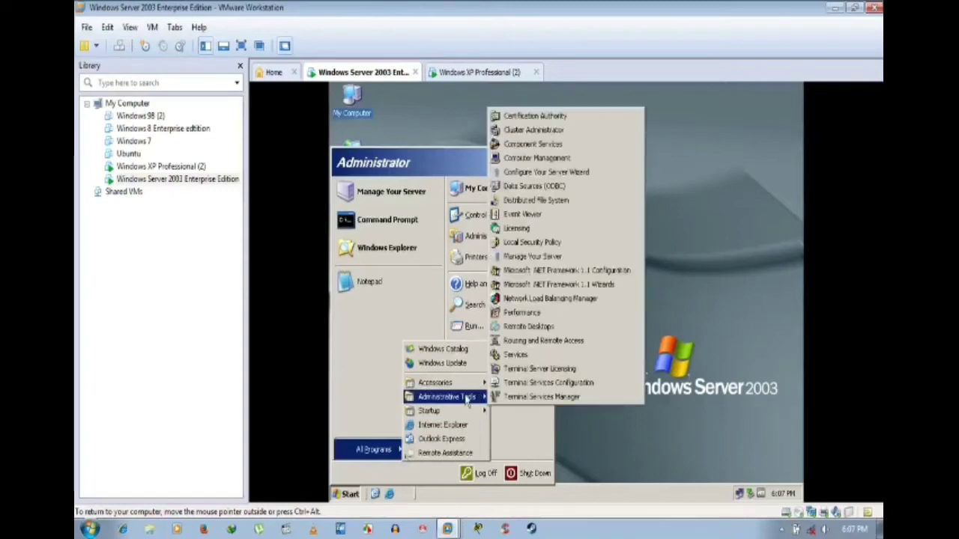
mouse_move(442, 384)
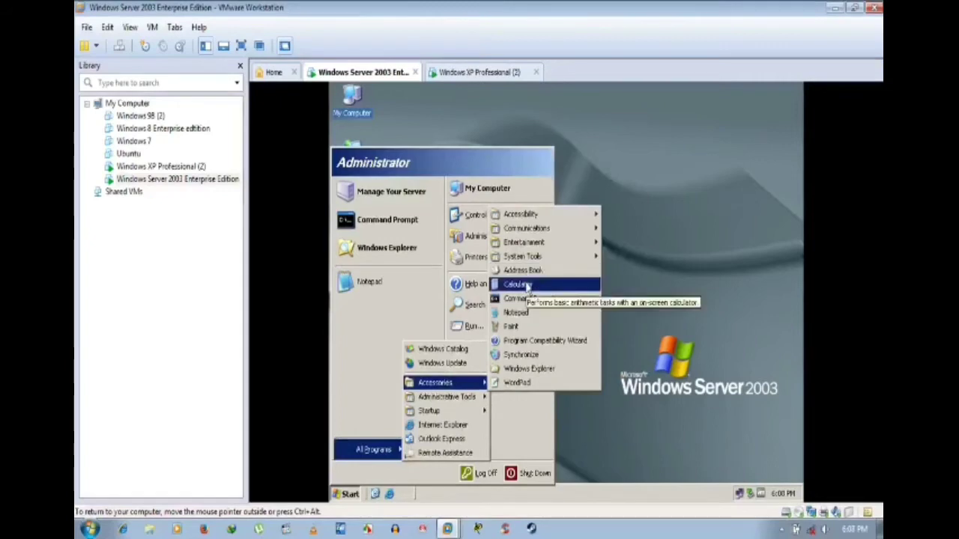
right_click(543, 300)
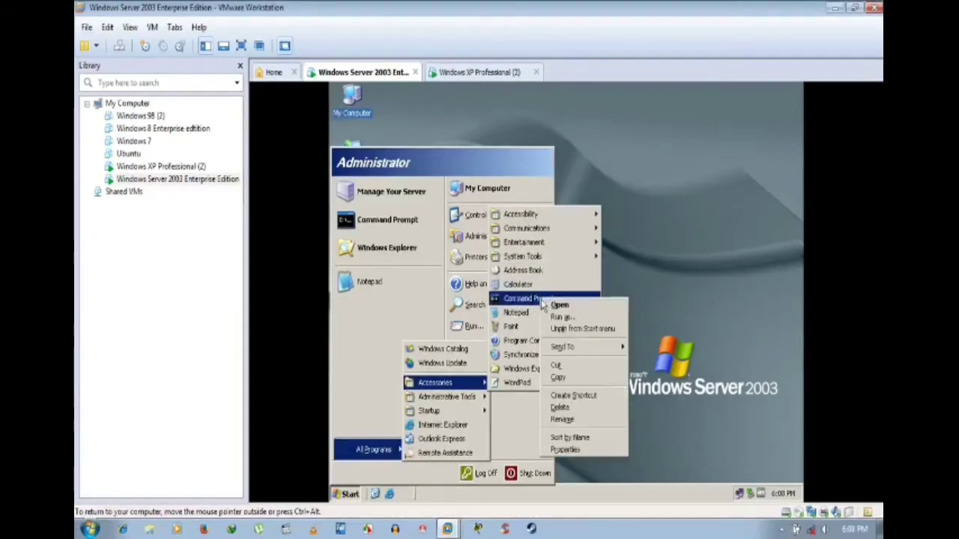
left_click(561, 316)
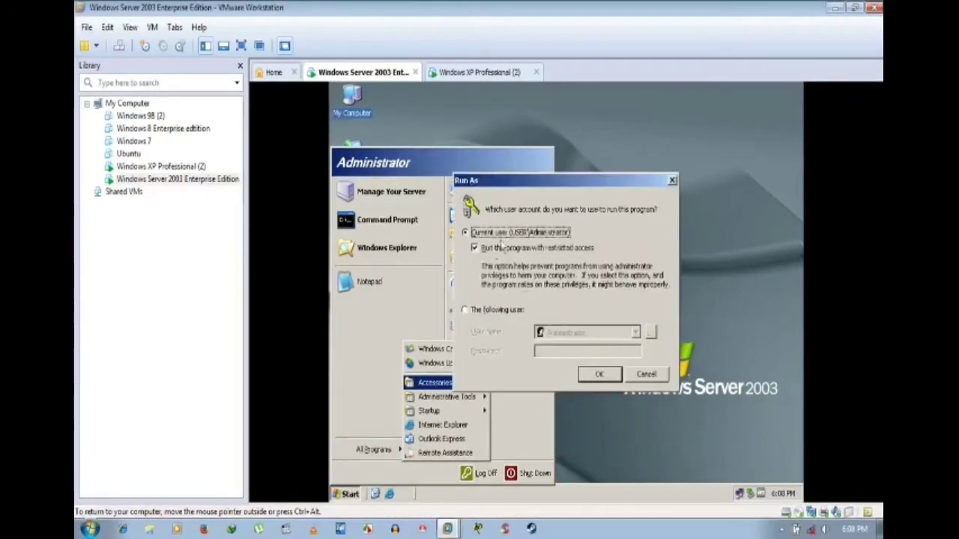
left_click(606, 374)
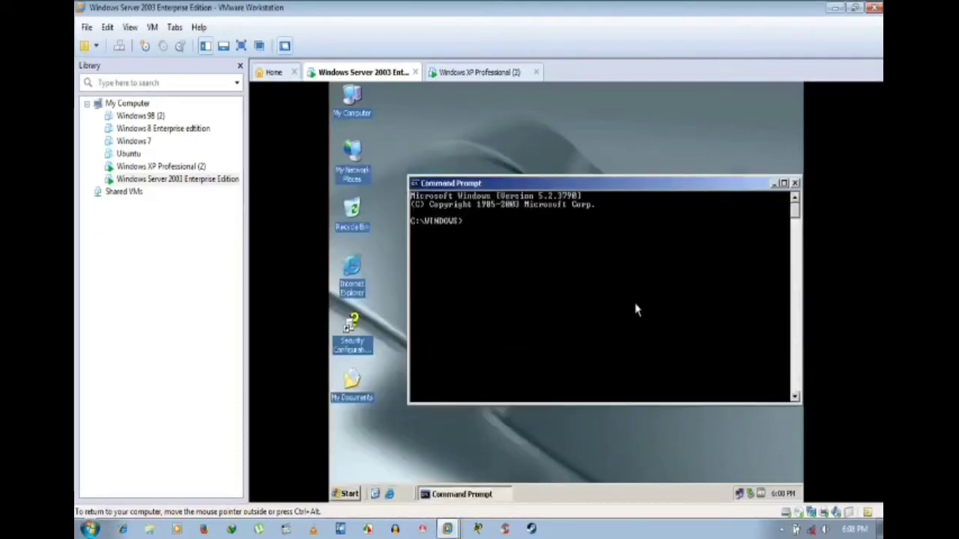
Step: Run ipconfig /all on the server and scroll through the output
type("ipconfig /all")
key("Return")
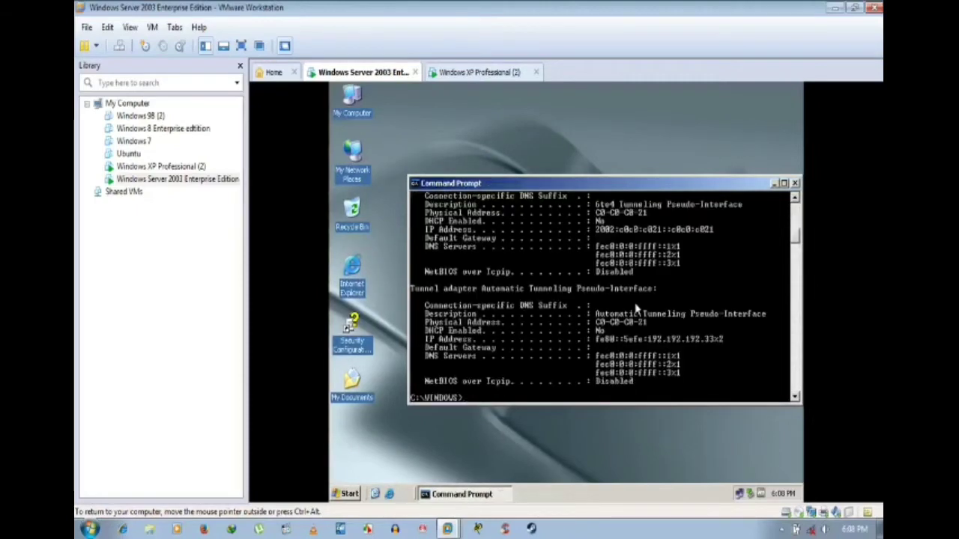
scroll(635, 308, "up", 8)
scroll(660, 279, "up", 5)
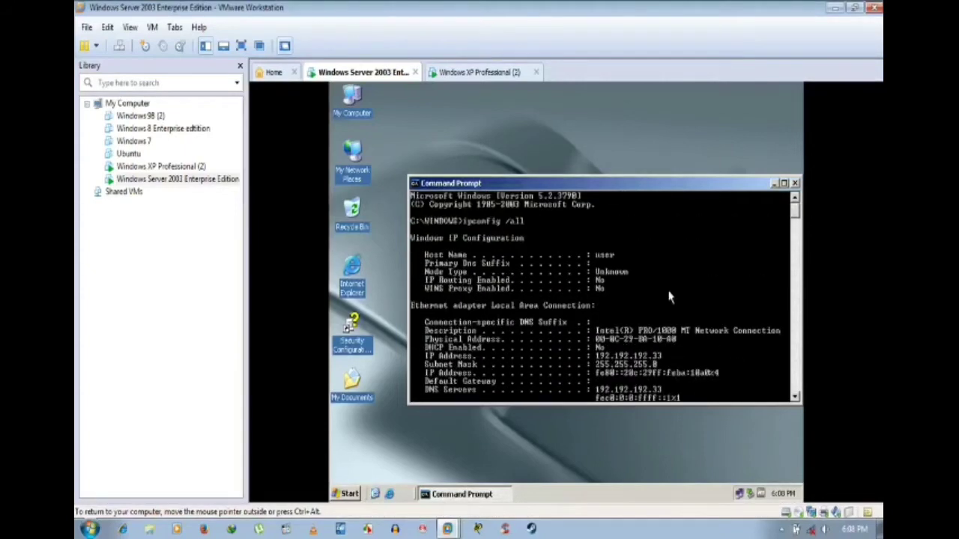
scroll(669, 297, "down", 5)
scroll(669, 296, "up", 1)
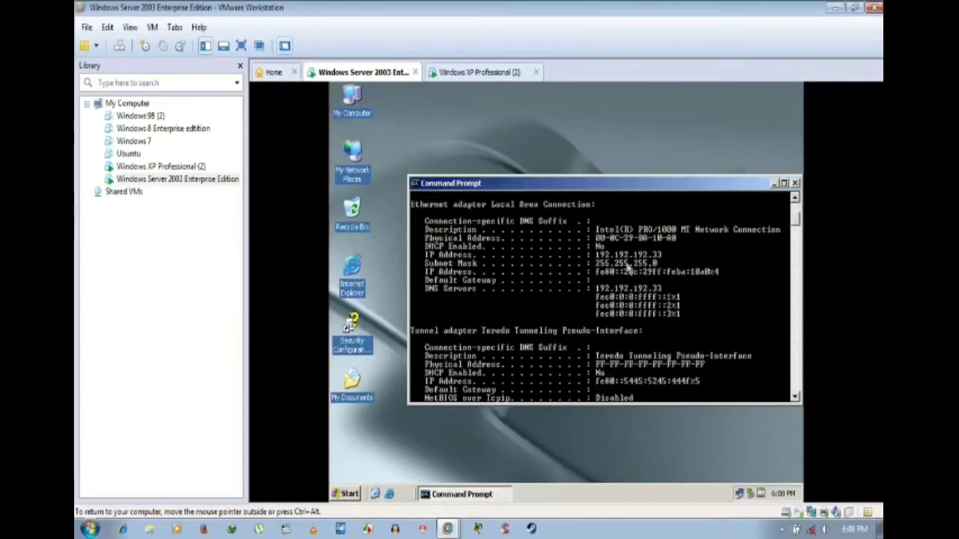
Step: Mark the server's IP Address line showing 192.192.192.33
right_click(655, 253)
left_click(665, 257)
left_click_drag(674, 257, 421, 257)
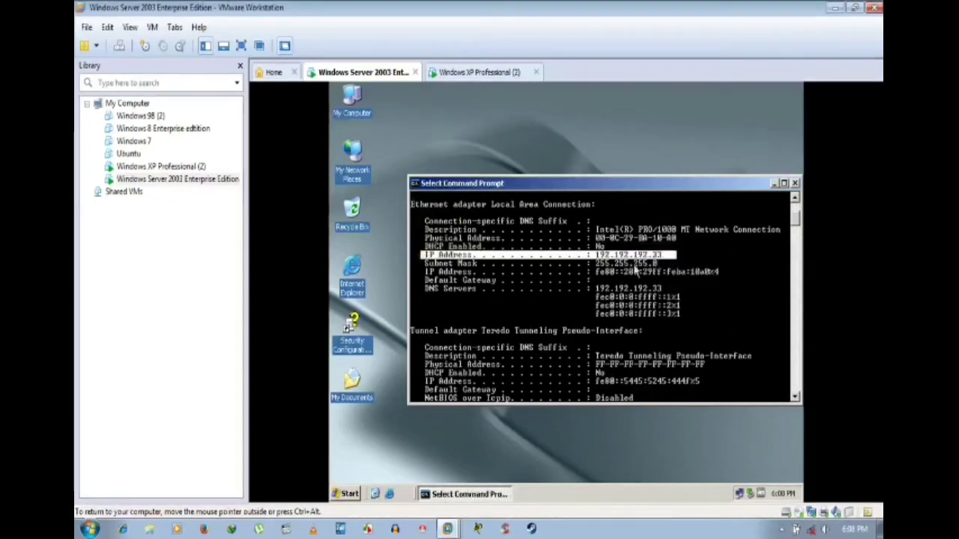
left_click(675, 288)
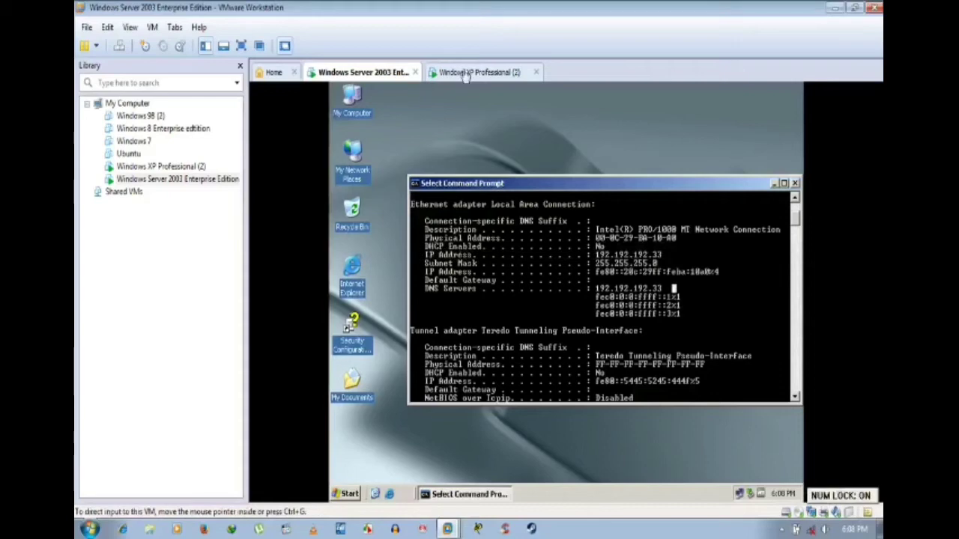
Step: Run ping 192.192.192.44 -t from the server, then switch to the Windows XP Professional (2) VM
scroll(663, 306, "down", 8)
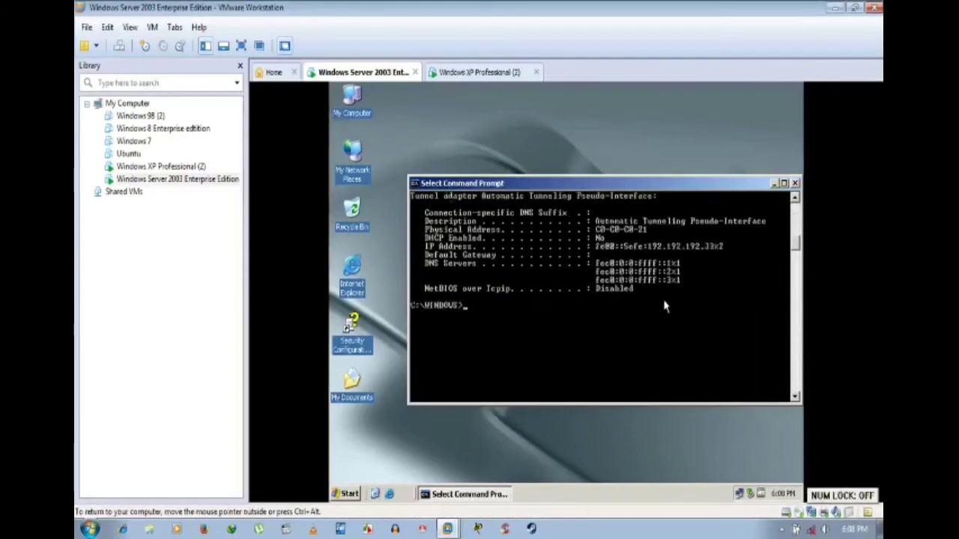
scroll(664, 306, "down", 3)
scroll(664, 305, "up", 3)
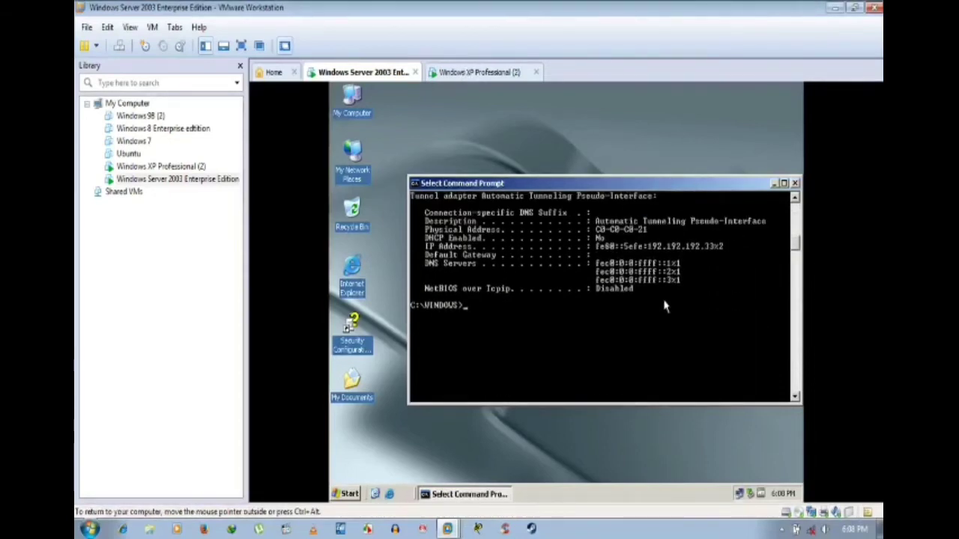
key("Escape")
type("ping 192.192.192.44")
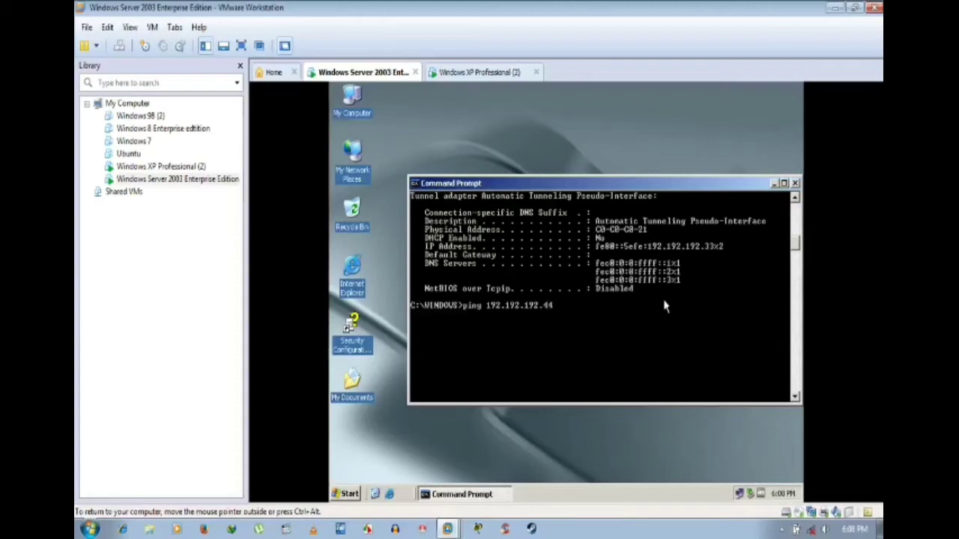
type("-t")
key("Return")
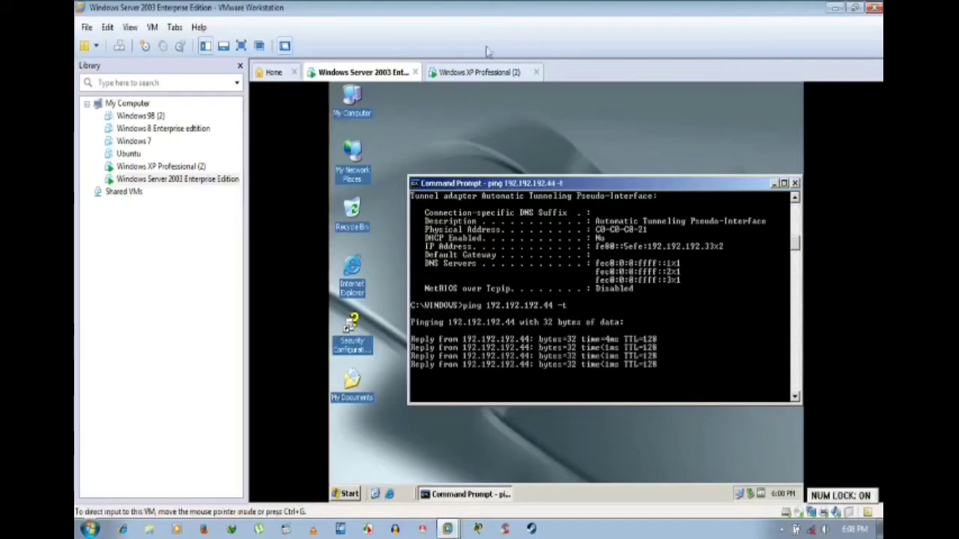
left_click(481, 73)
Step: Run ping 192.192.192.33 -t in the XP Command Prompt
scroll(557, 232, "down", 7)
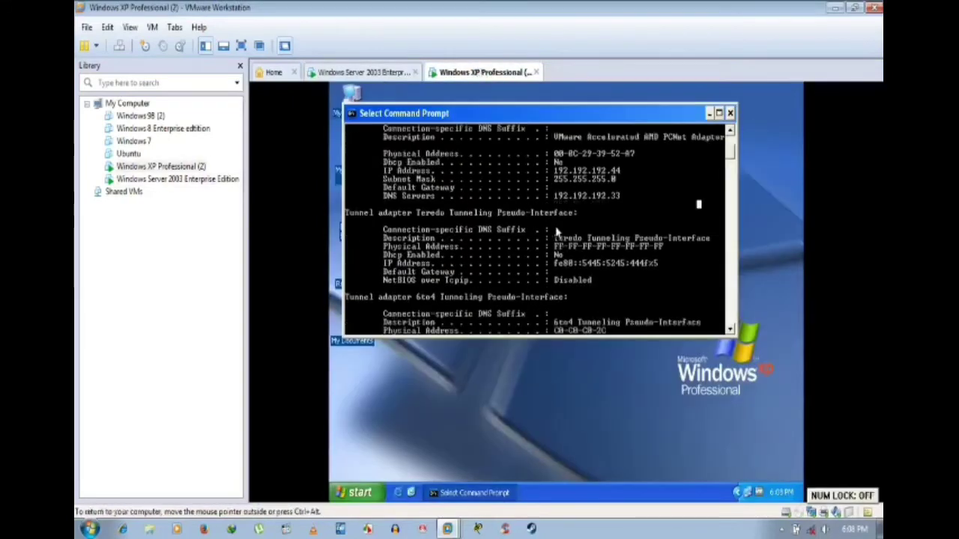
scroll(556, 232, "down", 5)
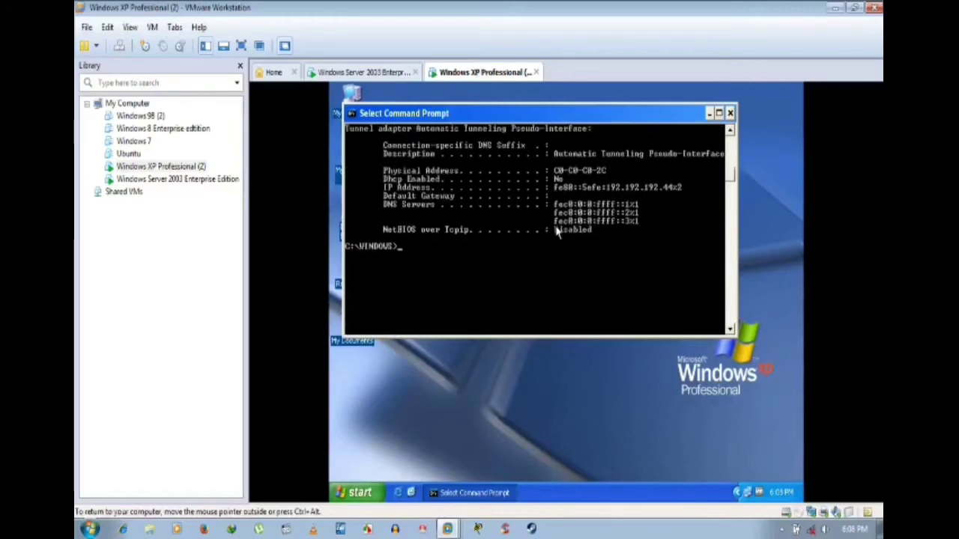
type("ping")
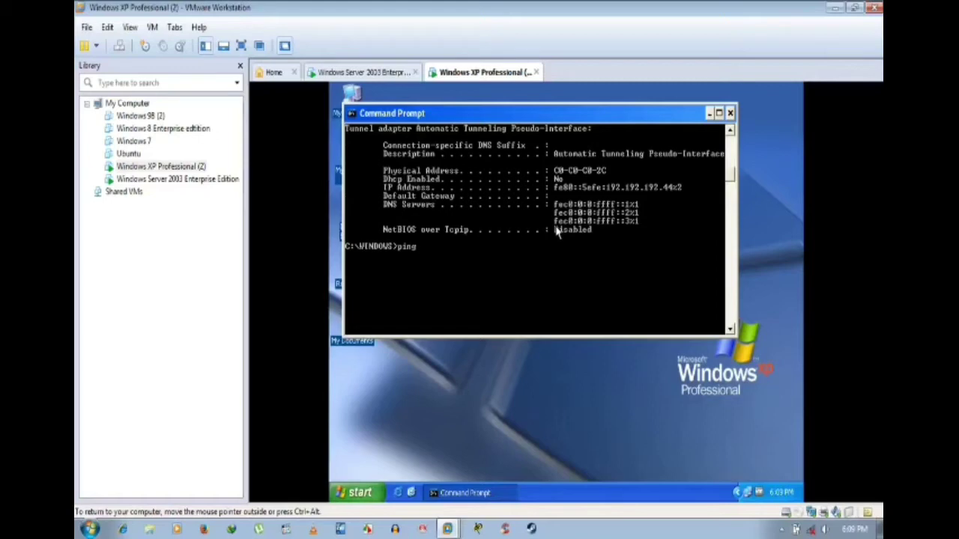
type("192")
key("BackSpace")
key("BackSpace")
key("BackSpace")
key("Return")
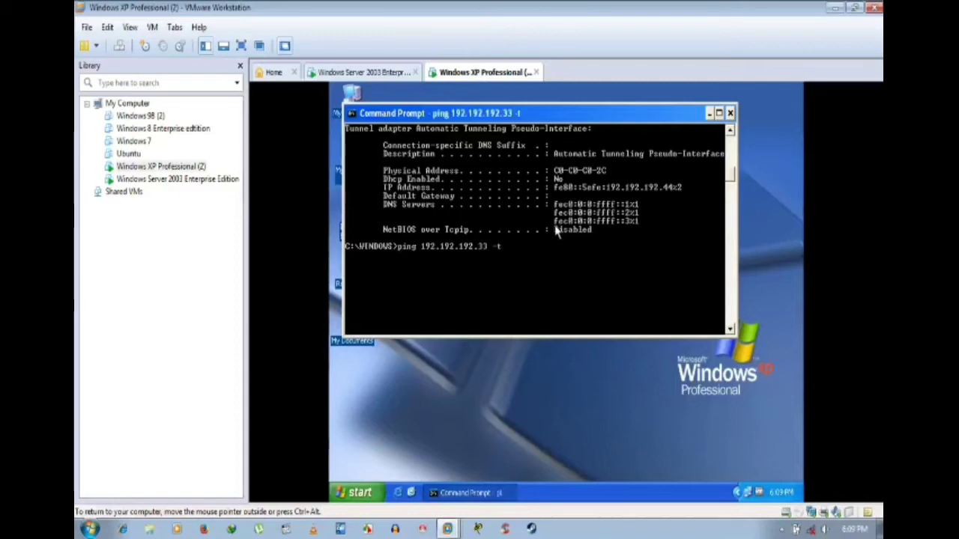
Step: Check the ping replies, then switch back to the Windows Server 2003 VM
scroll(556, 232, "up", 2)
scroll(556, 232, "up", 12)
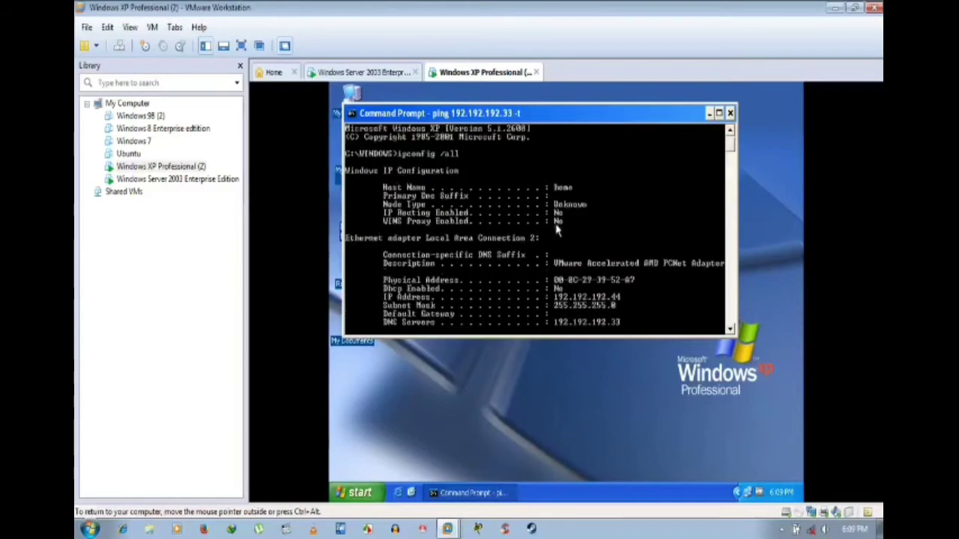
scroll(556, 233, "down", 13)
scroll(556, 230, "down", 10)
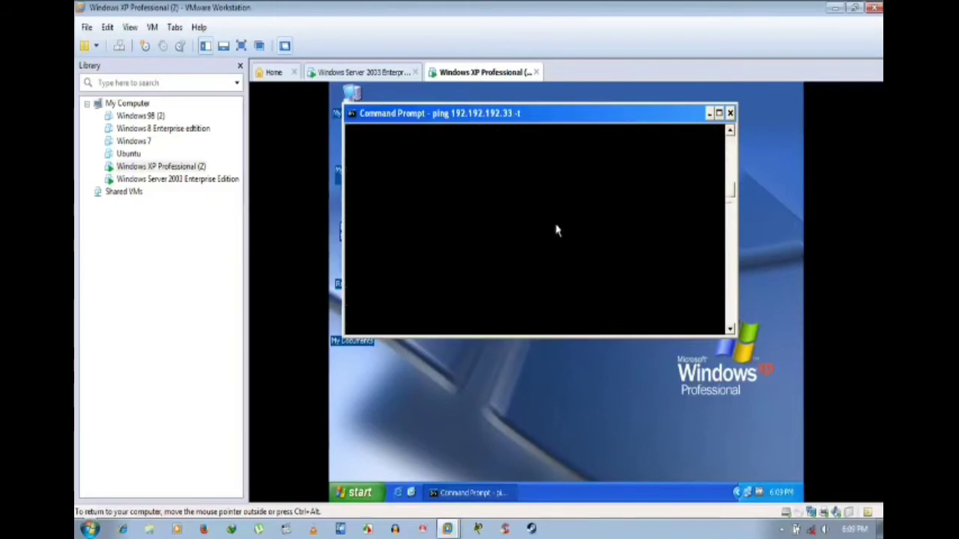
scroll(557, 230, "up", 10)
scroll(557, 230, "up", 2)
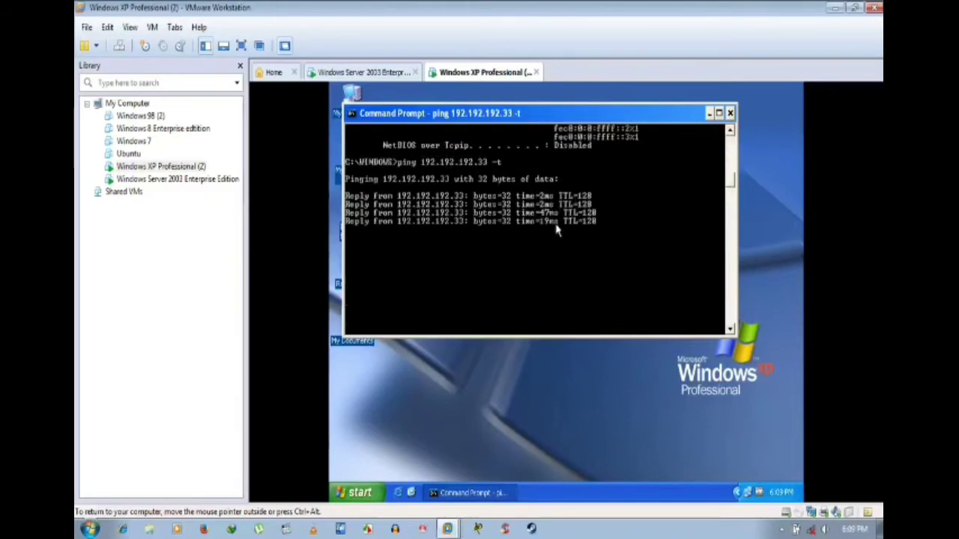
left_click(365, 73)
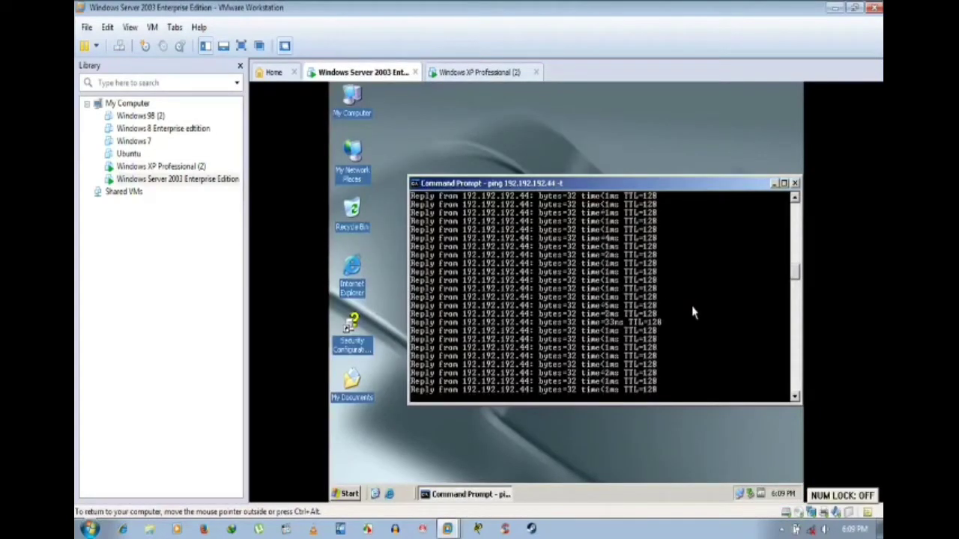
Step: Stop the continuous pings running on both the Server 2003 and XP machines
key("ctrl+c")
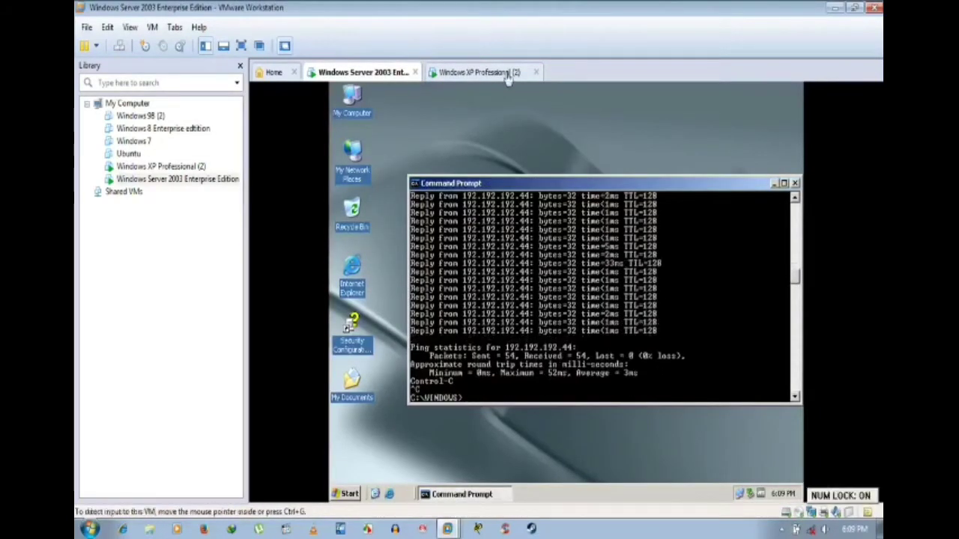
left_click(507, 72)
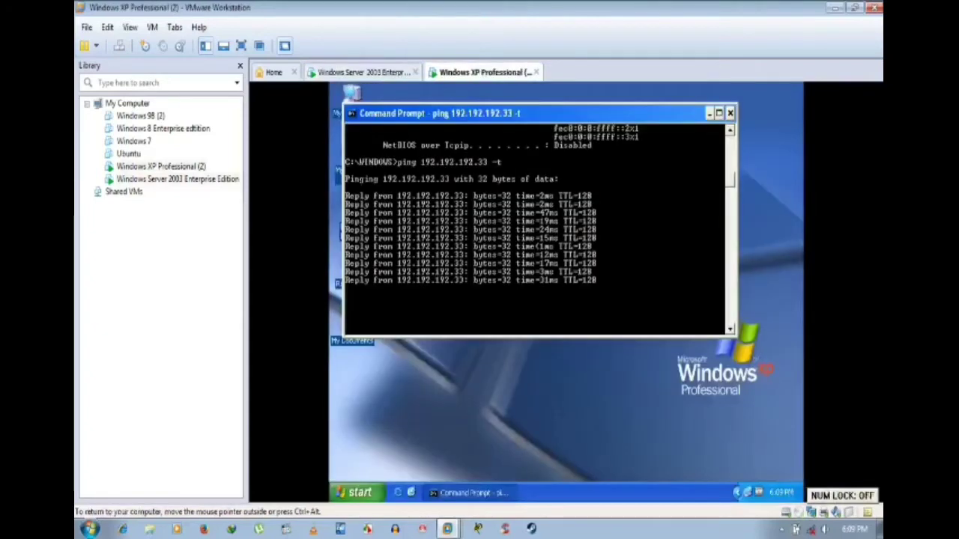
key("ctrl+c")
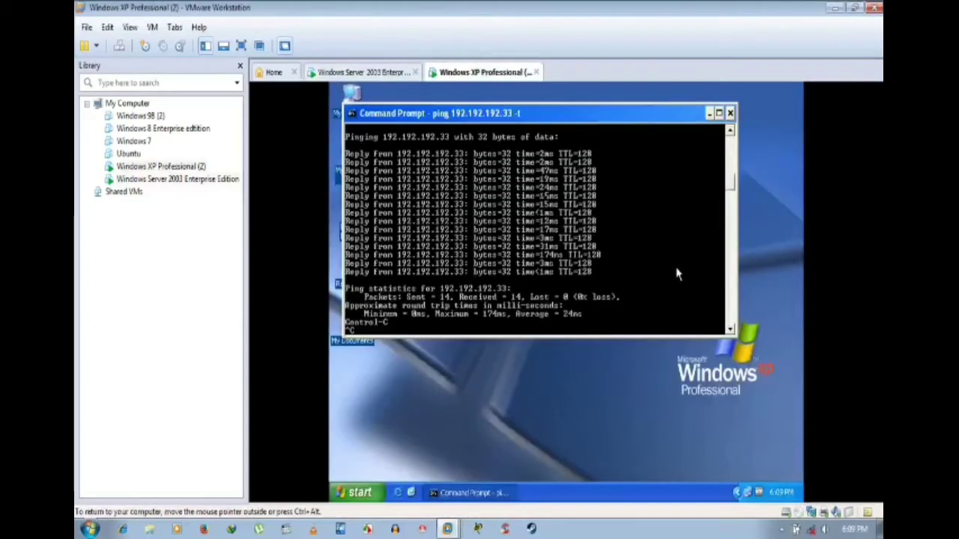
left_click(373, 71)
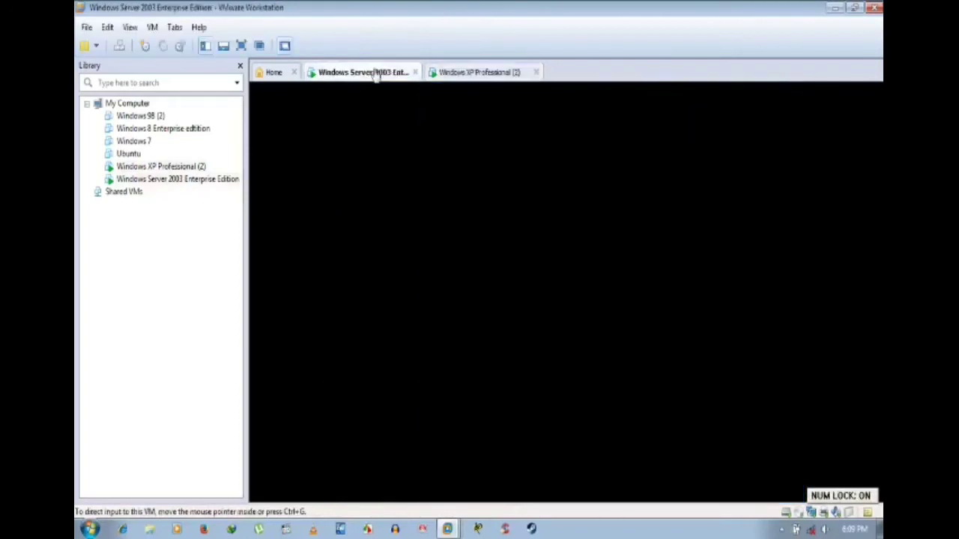
scroll(696, 335, "up", 15)
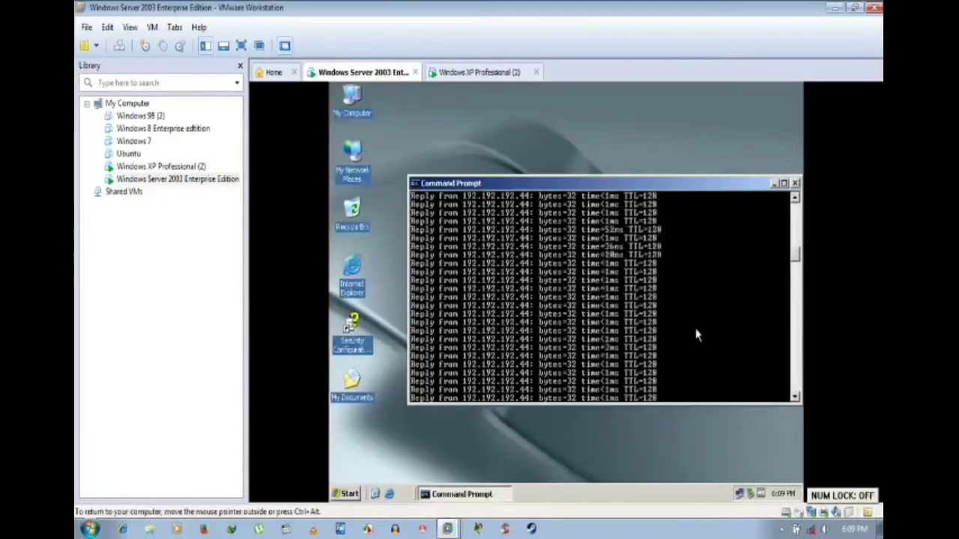
scroll(696, 335, "down", 15)
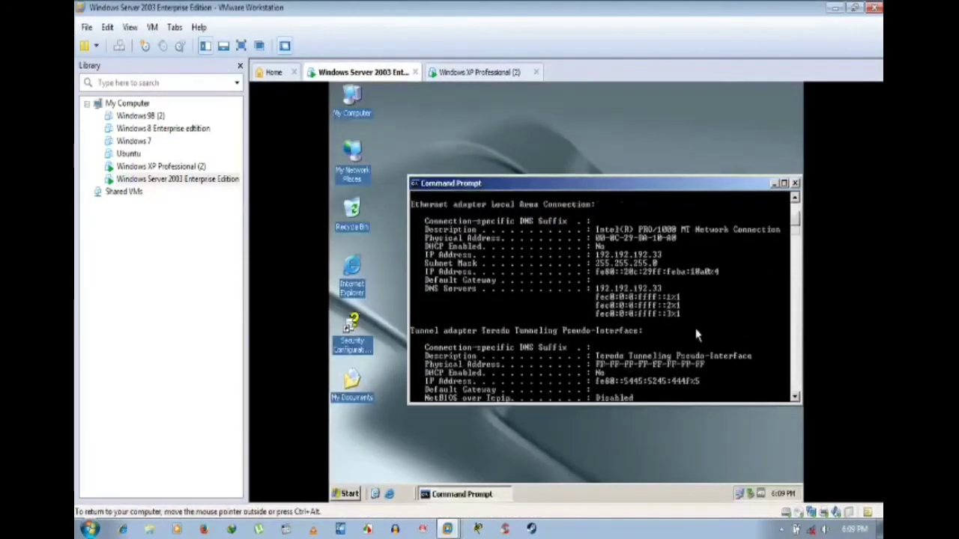
scroll(696, 335, "down", 3)
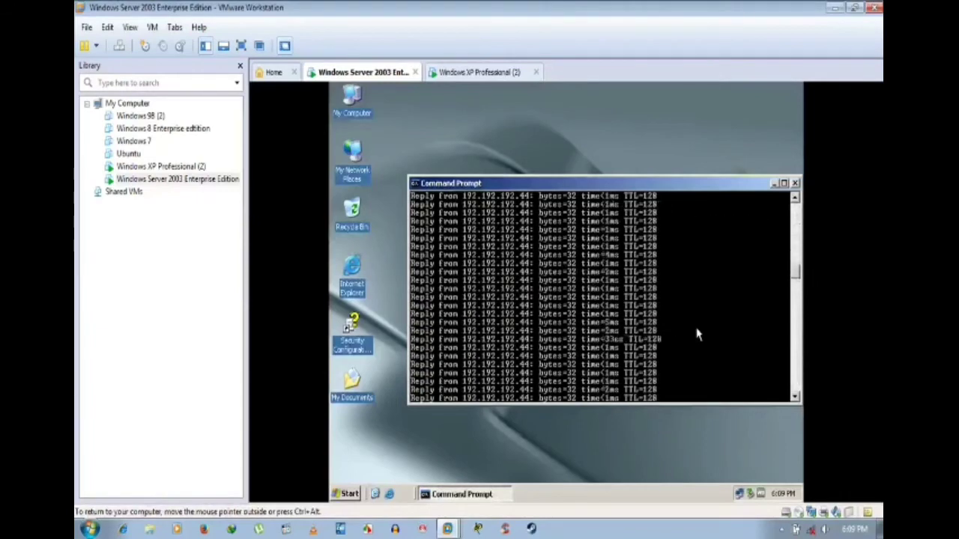
key("ctrl+c")
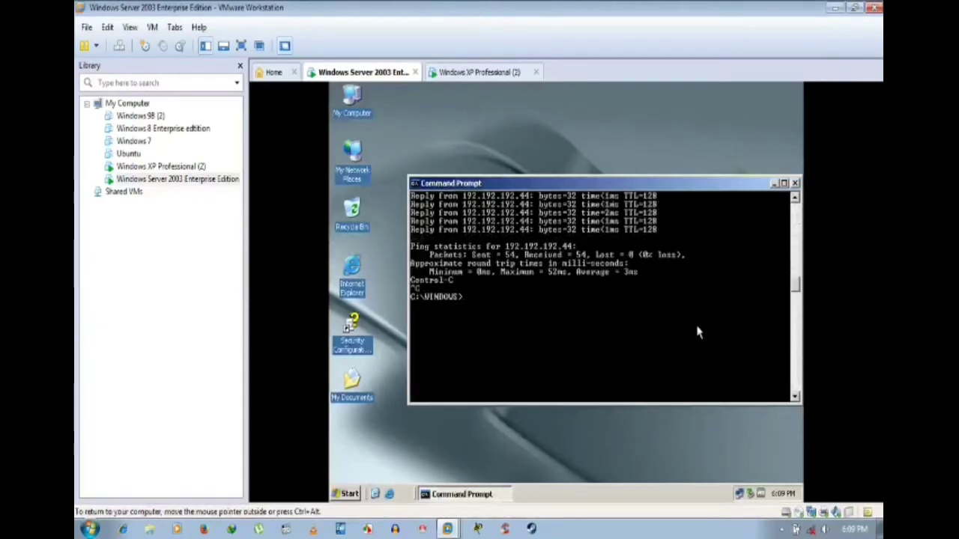
Step: Clear the server console with cls, close it, and exit XP's command prompt
type("cls")
key("Return")
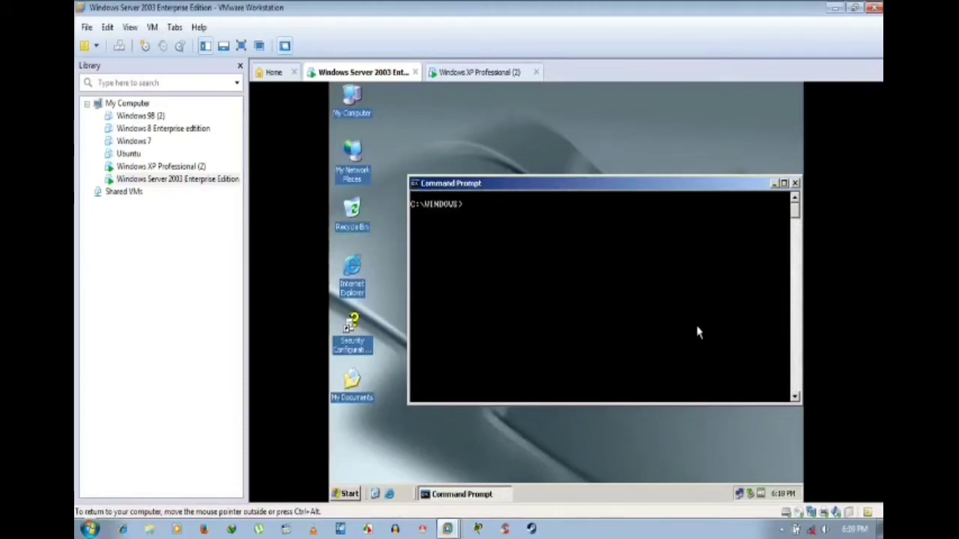
left_click(794, 183)
left_click(479, 72)
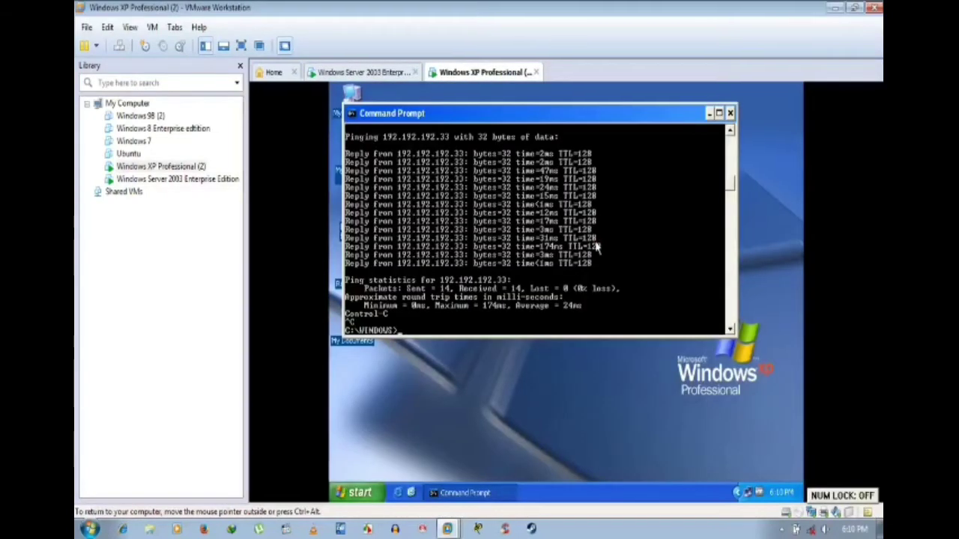
type("it")
key("Return")
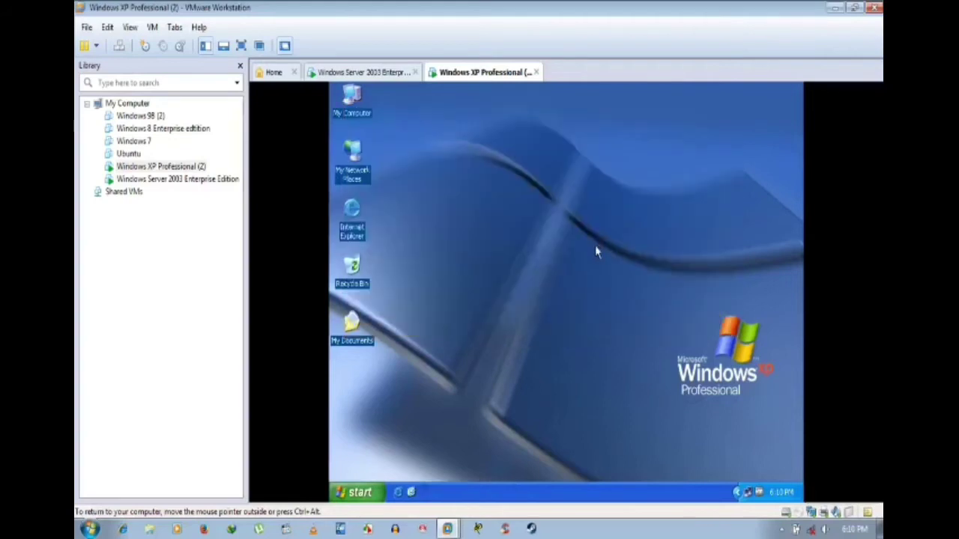
Step: Minimize XP's Workgroup window; on Server 2003 browse Entire Network > Microsoft Windows Network > Workgroup, then minimize it
key("Num_Lock")
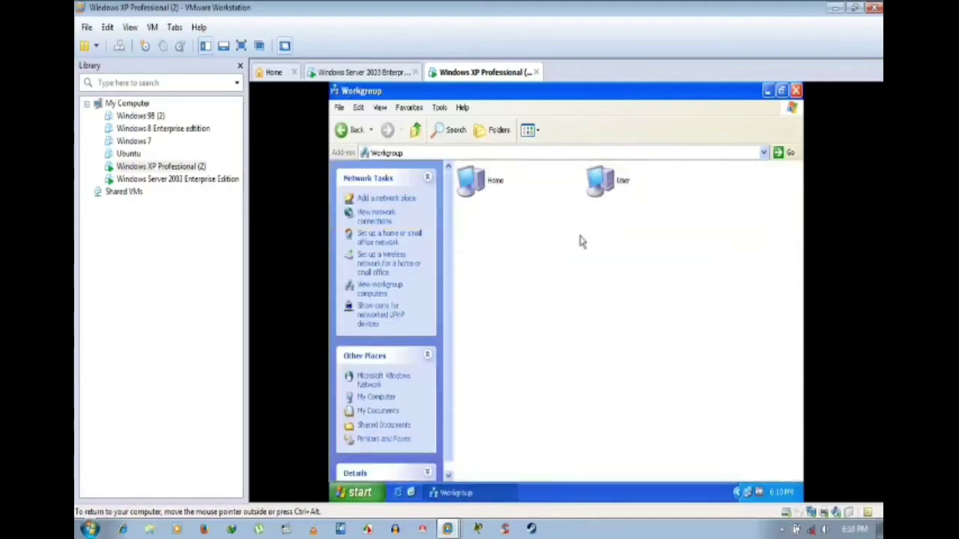
left_click(768, 90)
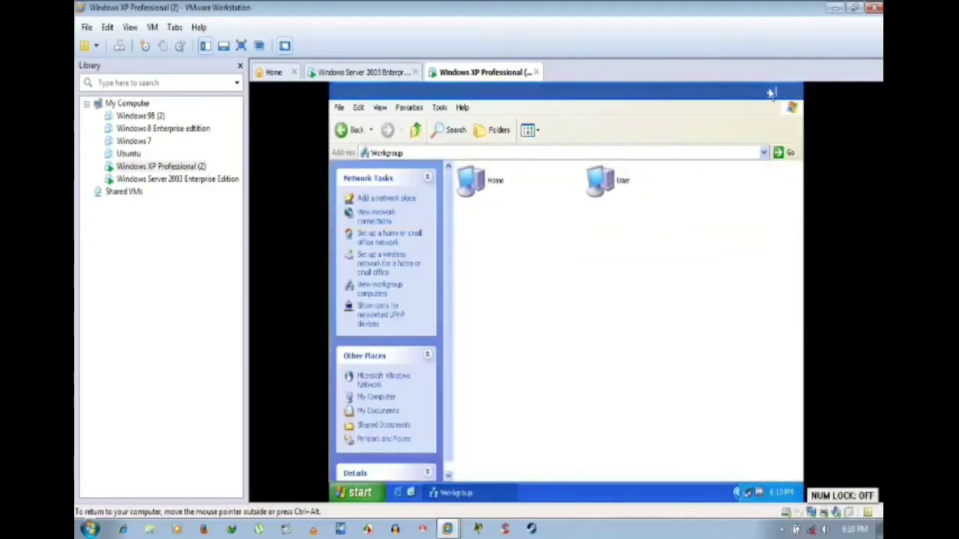
left_click(367, 73)
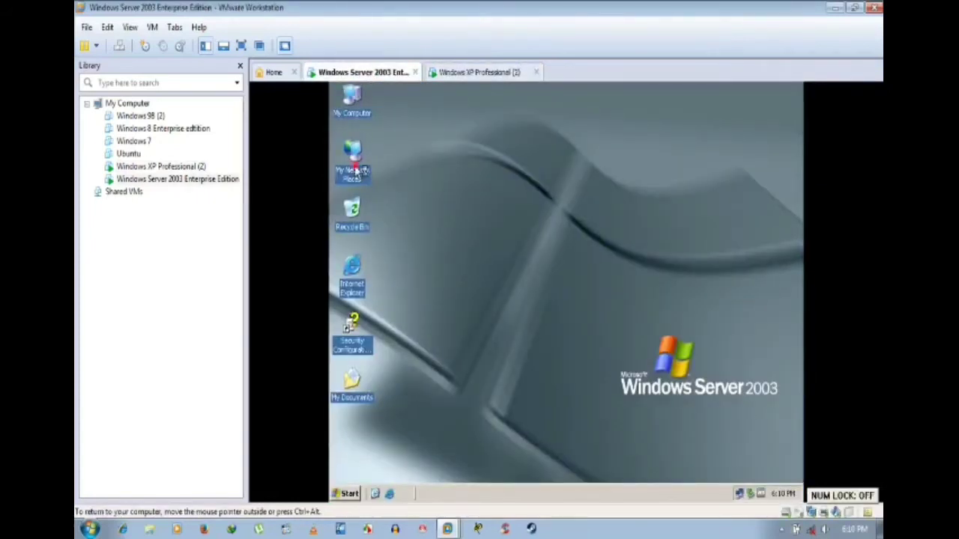
double_click(355, 171)
left_click(353, 201)
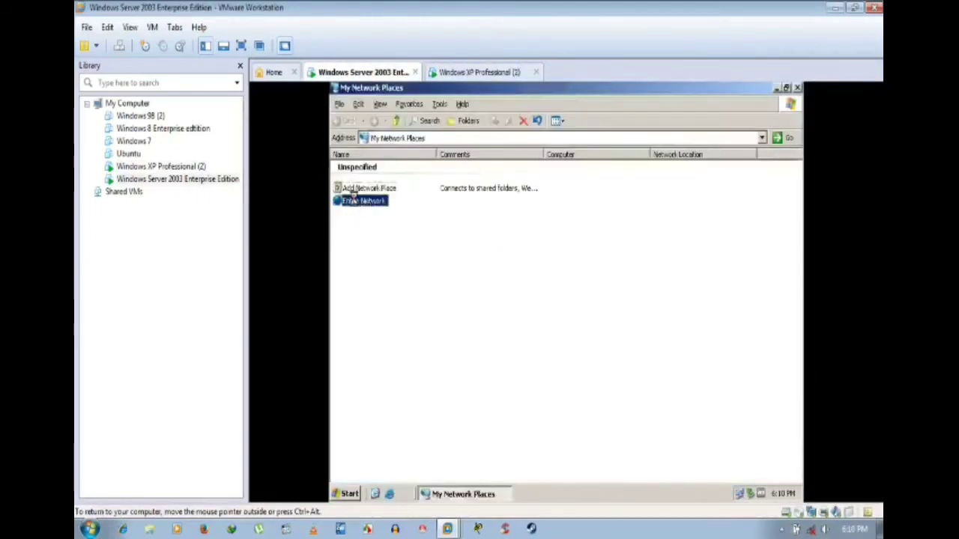
double_click(354, 201)
double_click(367, 179)
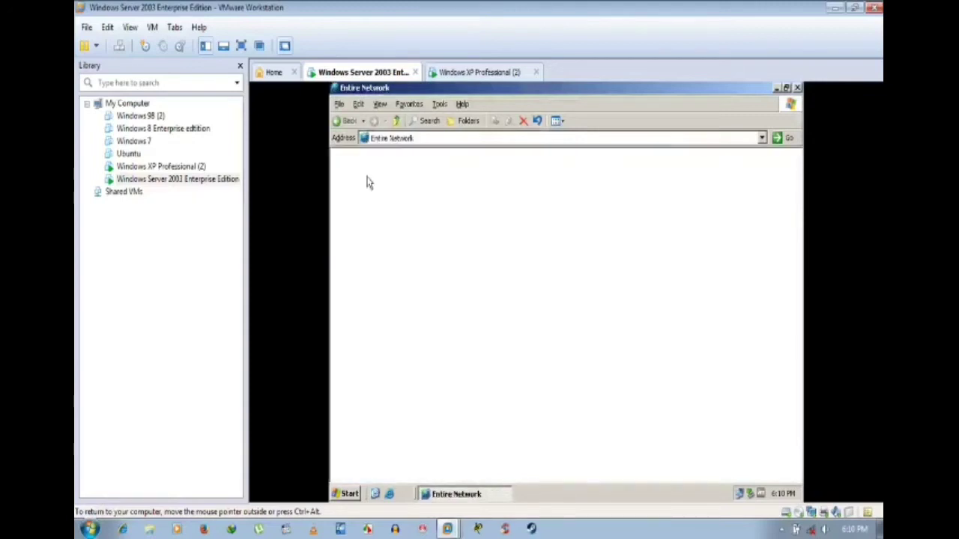
double_click(367, 173)
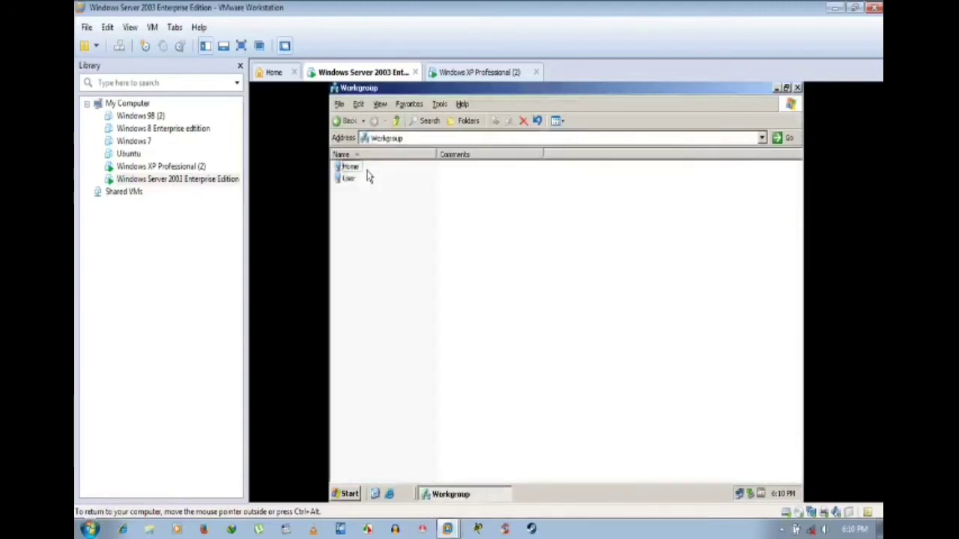
left_click(777, 88)
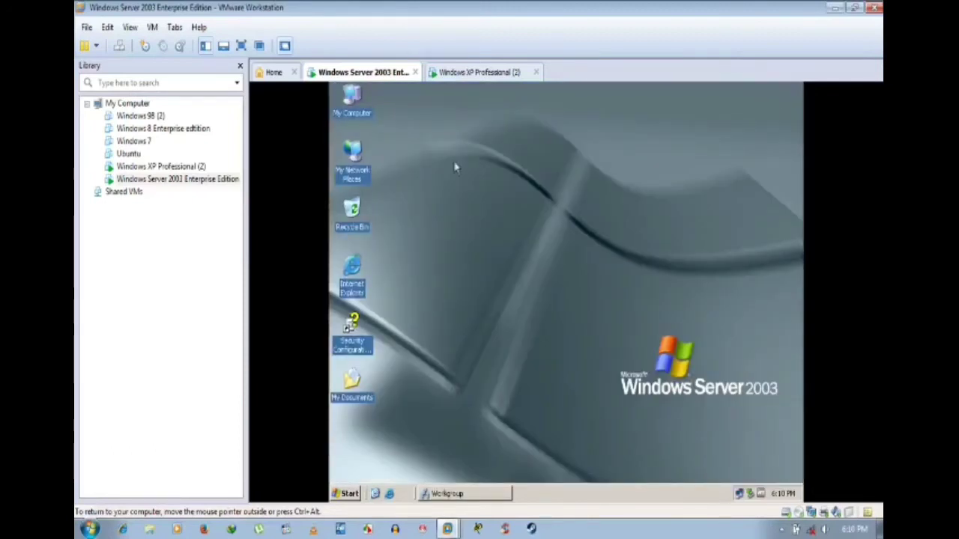
Step: Refresh the server desktop and view its computer name (user, WORKGROUP) in System Properties
right_click(482, 160)
left_click(518, 172)
left_click(487, 72)
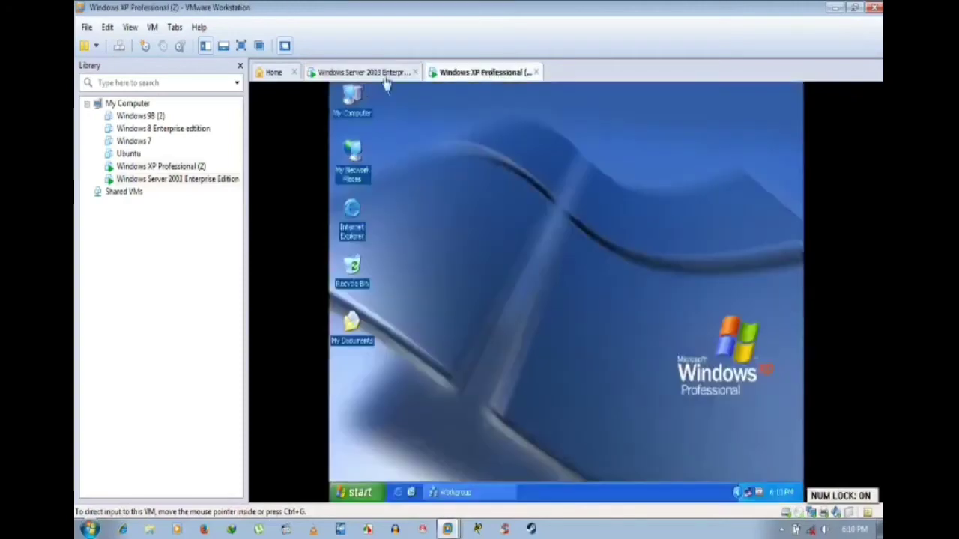
left_click(382, 72)
right_click(513, 215)
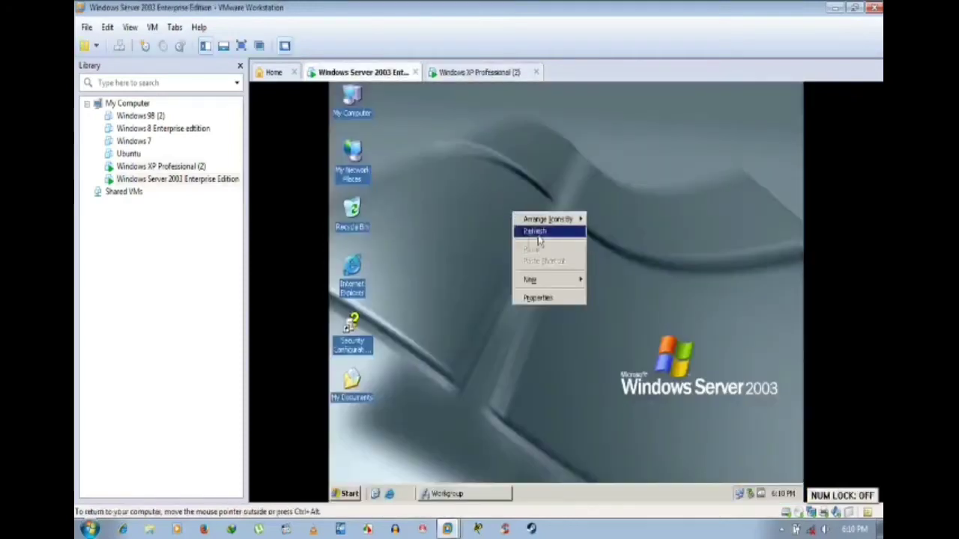
left_click(535, 229)
double_click(349, 116, "alt")
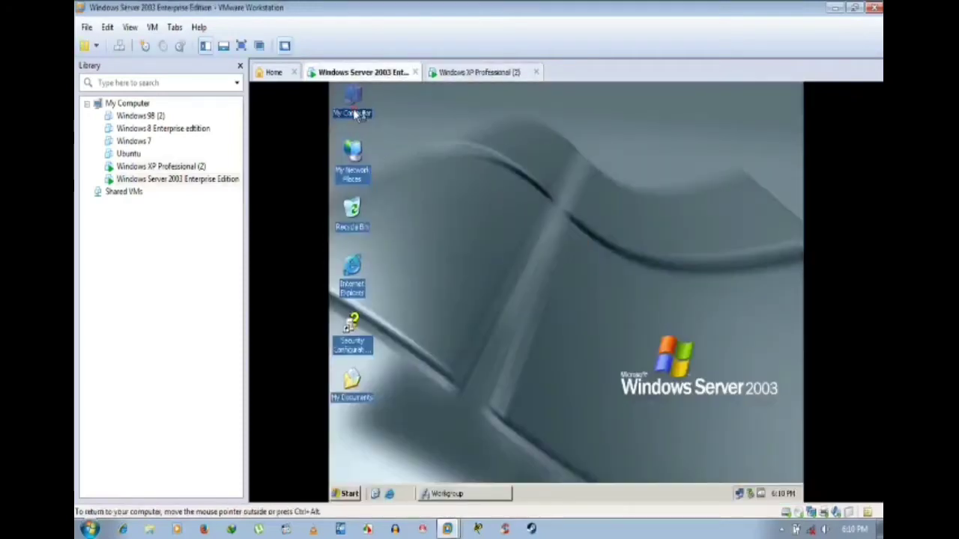
left_click(527, 189)
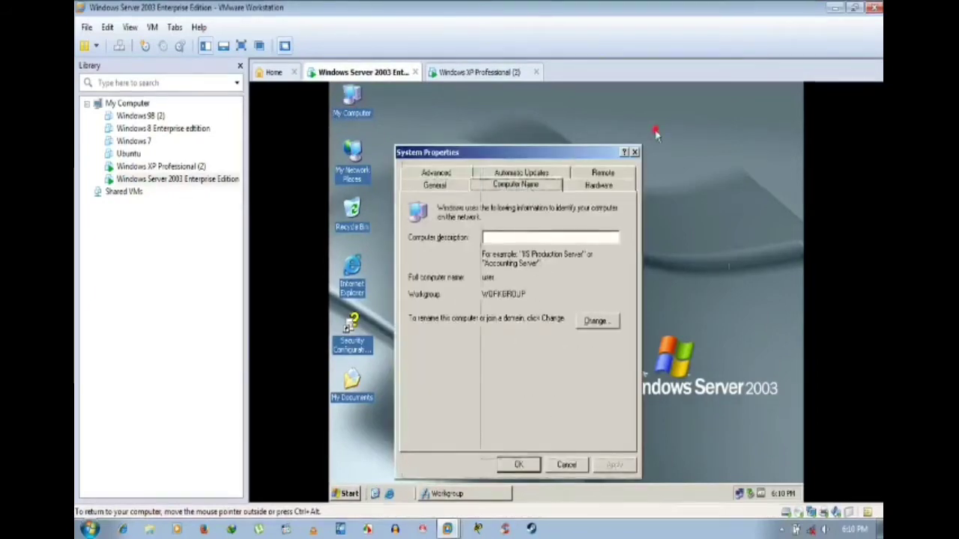
left_click_drag(567, 161, 653, 140)
Step: Check XP's computer name (home, WORKGROUP), then bring back the server's Workgroup window
left_click(456, 72)
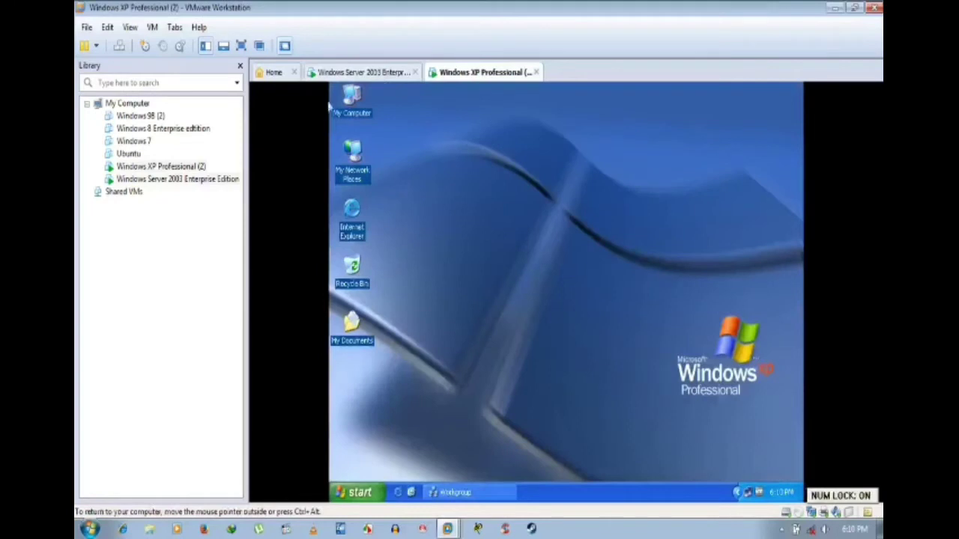
left_click(353, 104)
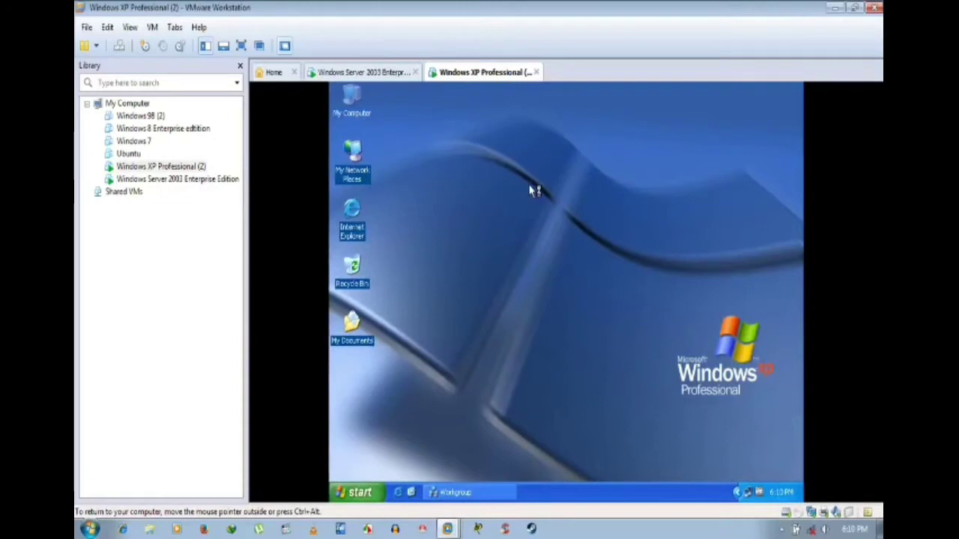
key("super+Pause")
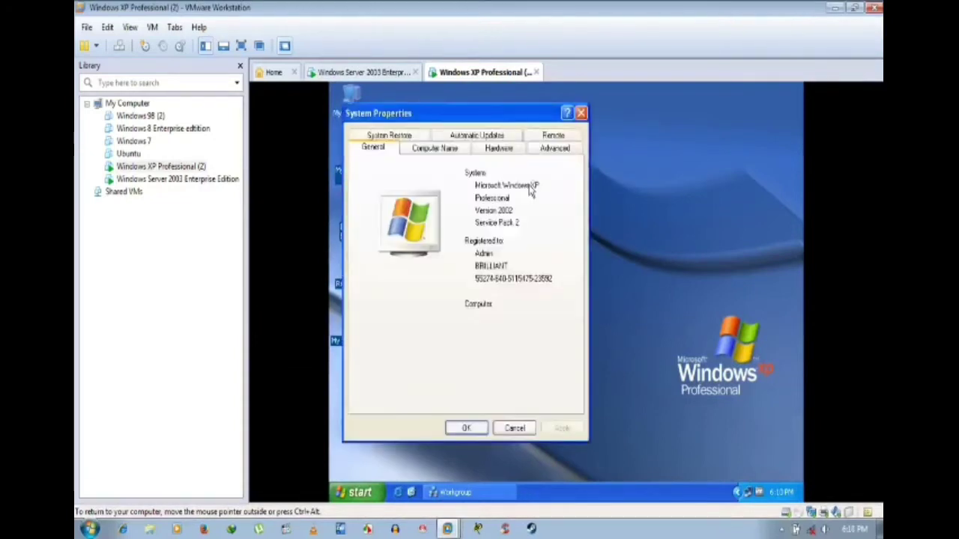
left_click(442, 152)
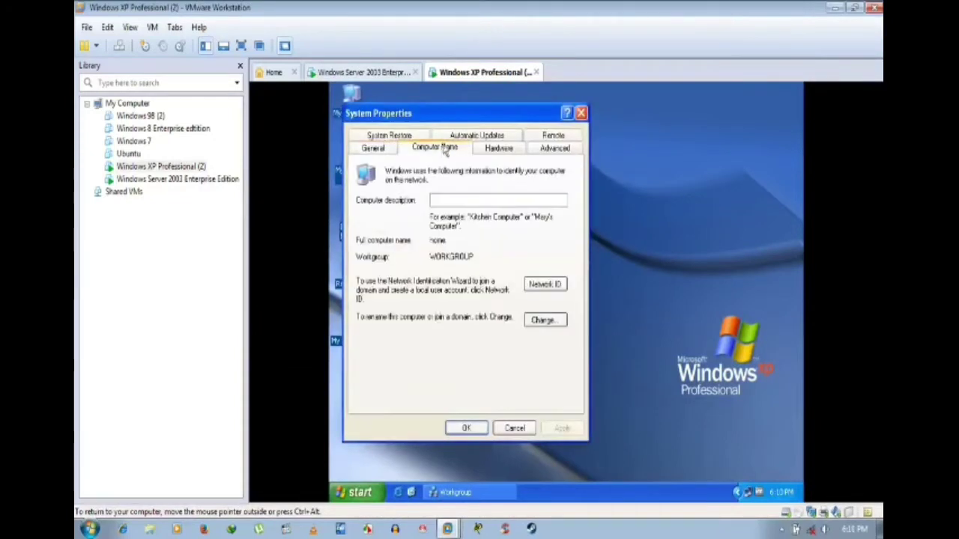
left_click_drag(470, 117, 616, 125)
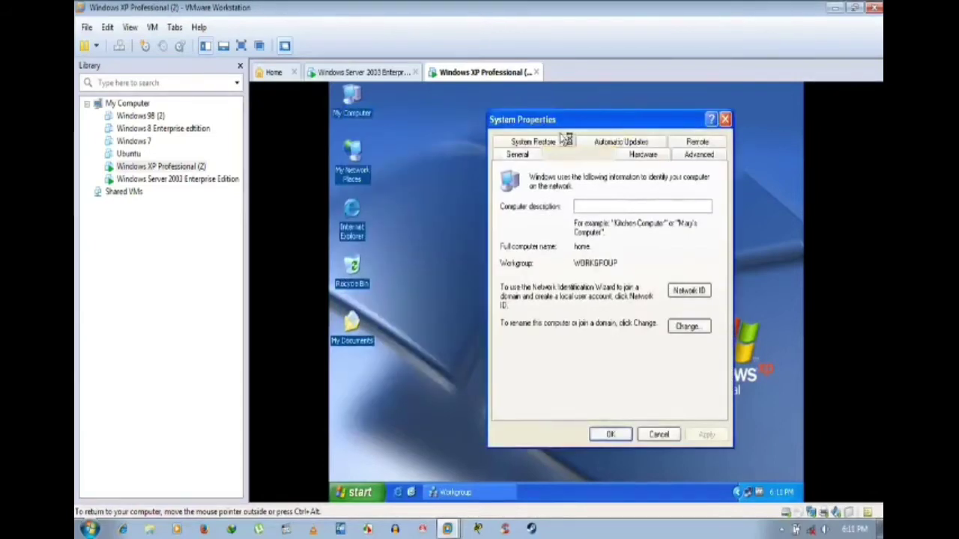
left_click(385, 73)
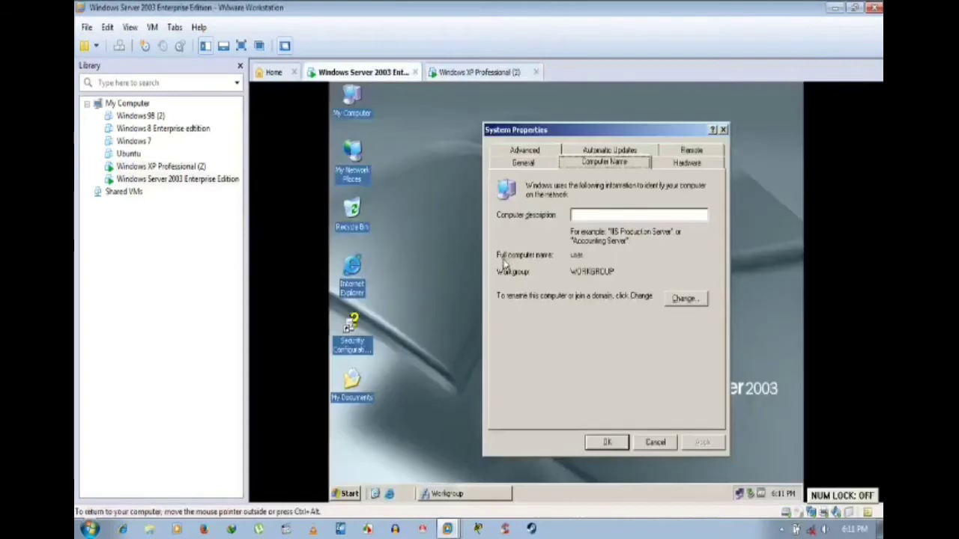
left_click(478, 497)
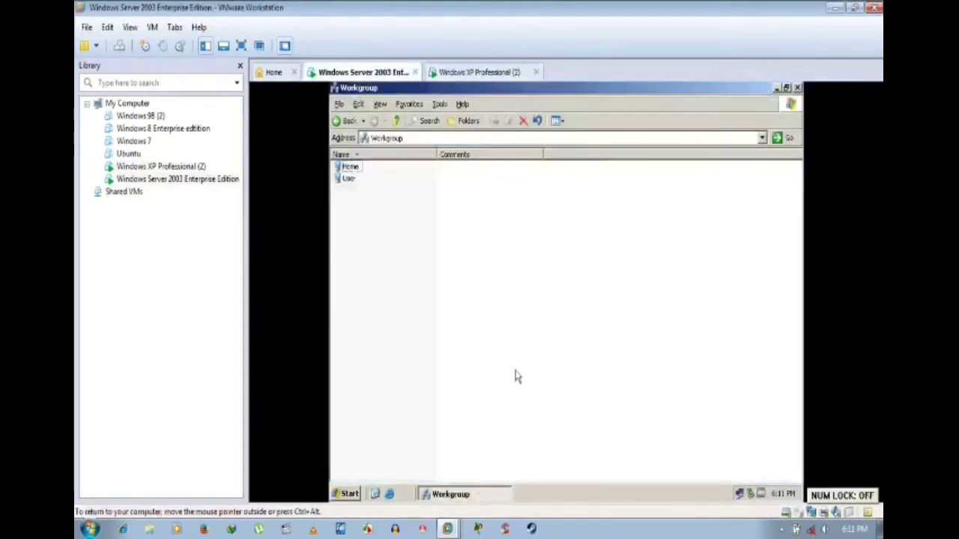
Step: Open the BEST share on the Home computer from the server's Workgroup window
left_click(475, 496)
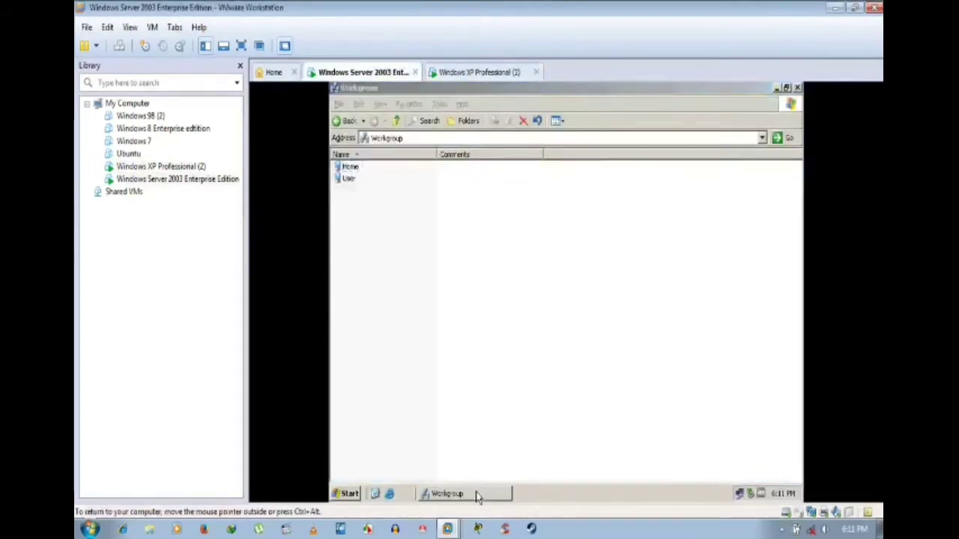
left_click(475, 496)
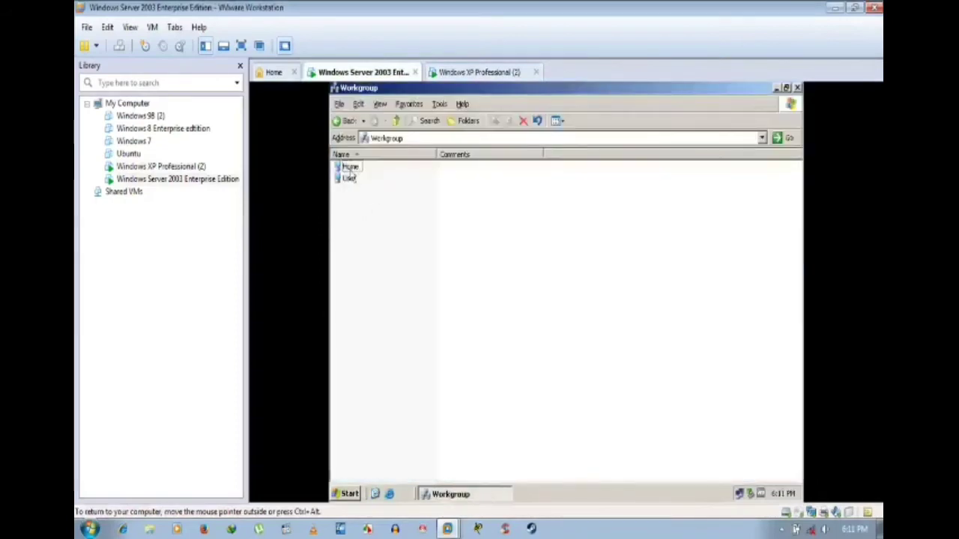
double_click(350, 167)
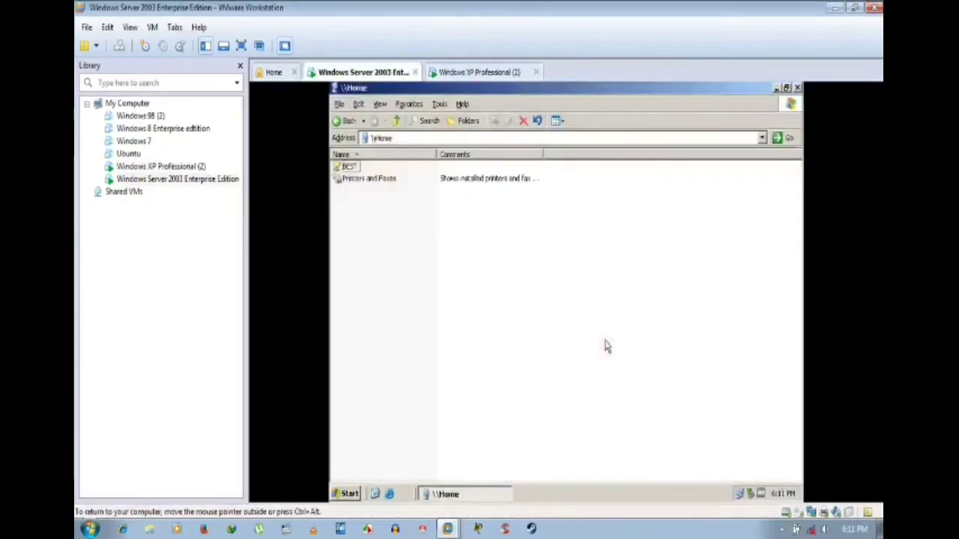
double_click(350, 166)
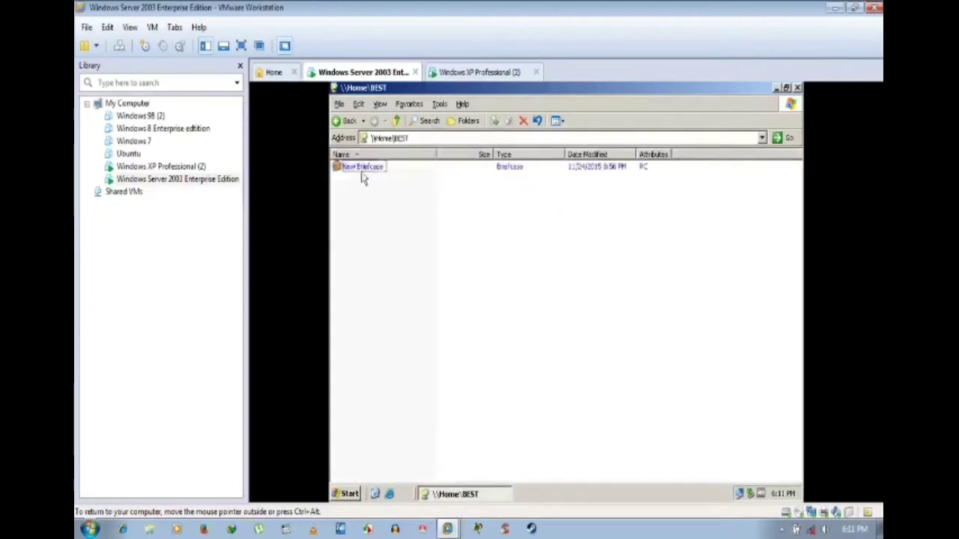
left_click(347, 121)
left_click(373, 121)
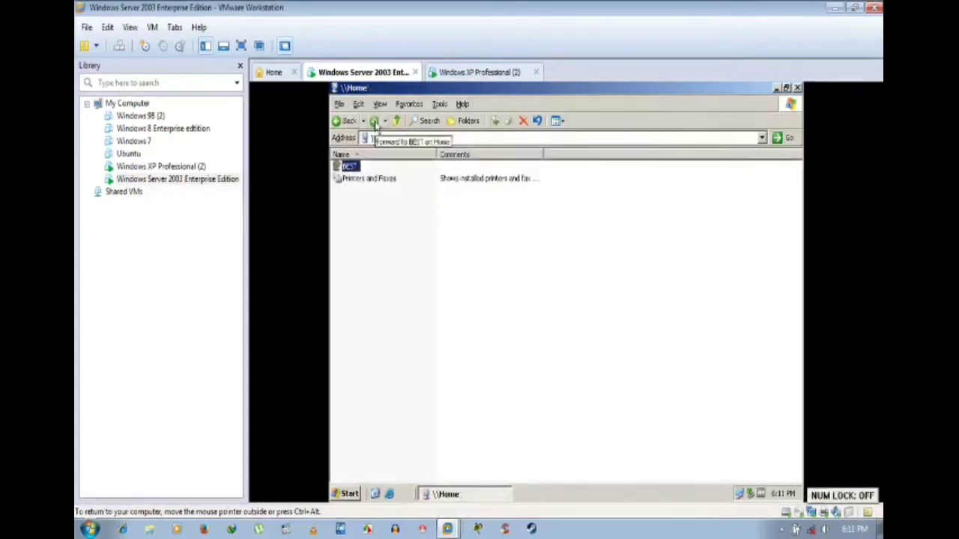
Step: Create a New Text Document in BEST with the default name and open it in Notepad
right_click(446, 262)
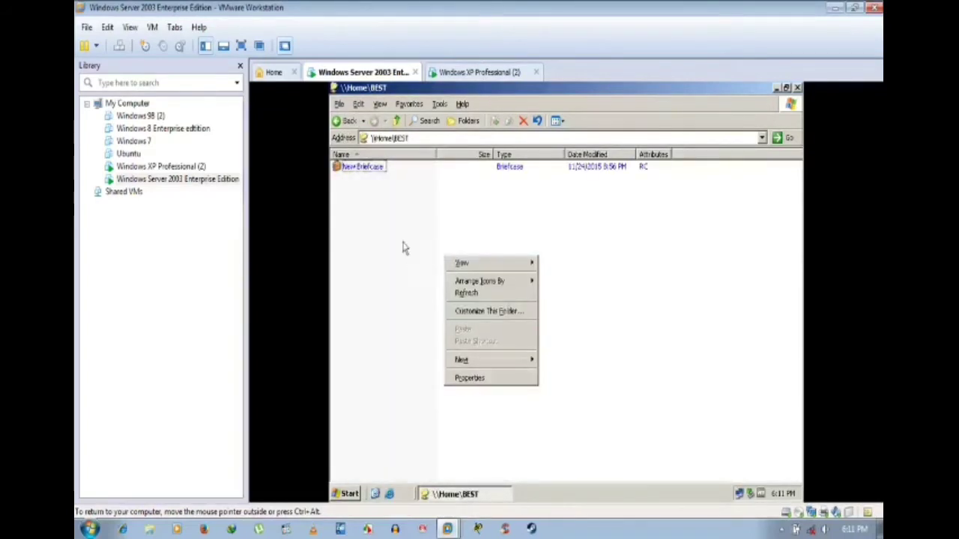
left_click(366, 190)
left_click(368, 168)
right_click(369, 174)
left_click(339, 206)
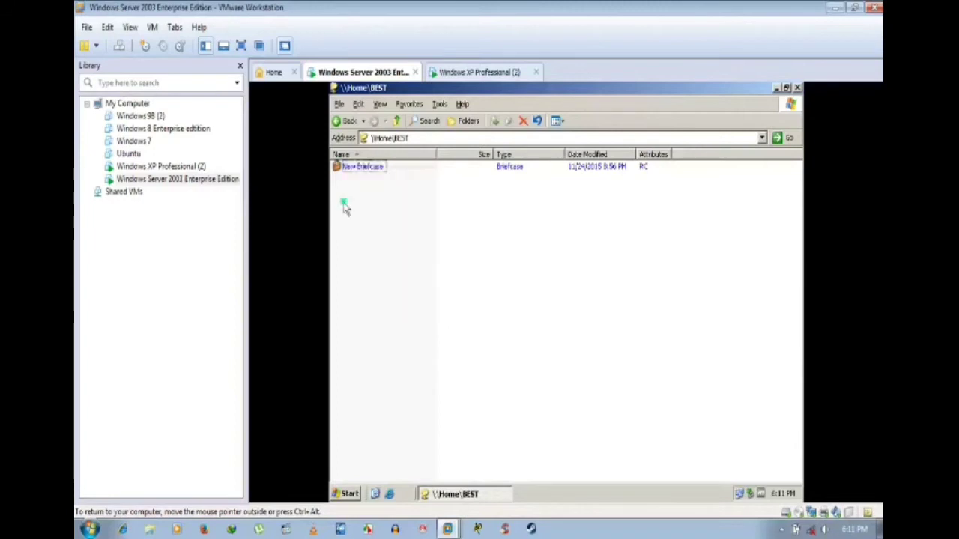
right_click(345, 202)
mouse_move(391, 307)
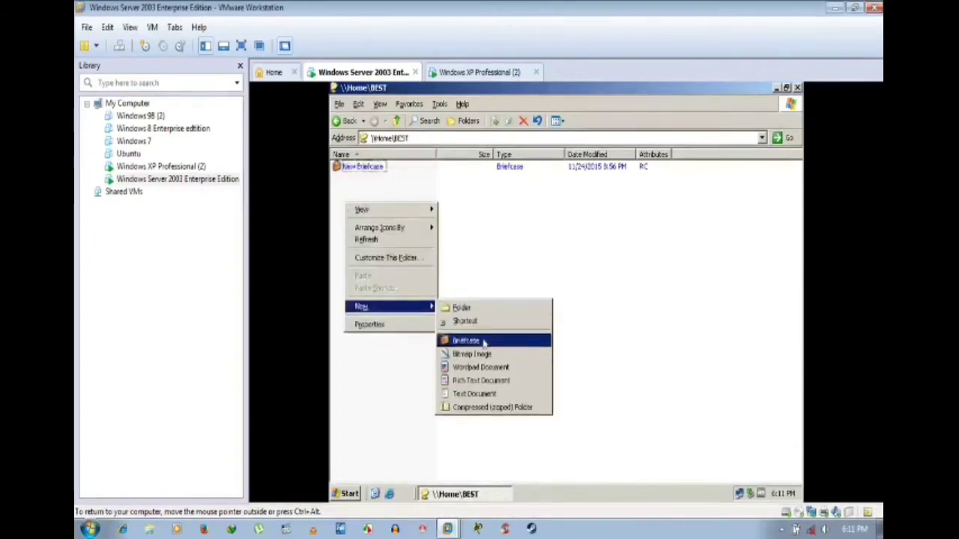
left_click(474, 393)
left_click(549, 263)
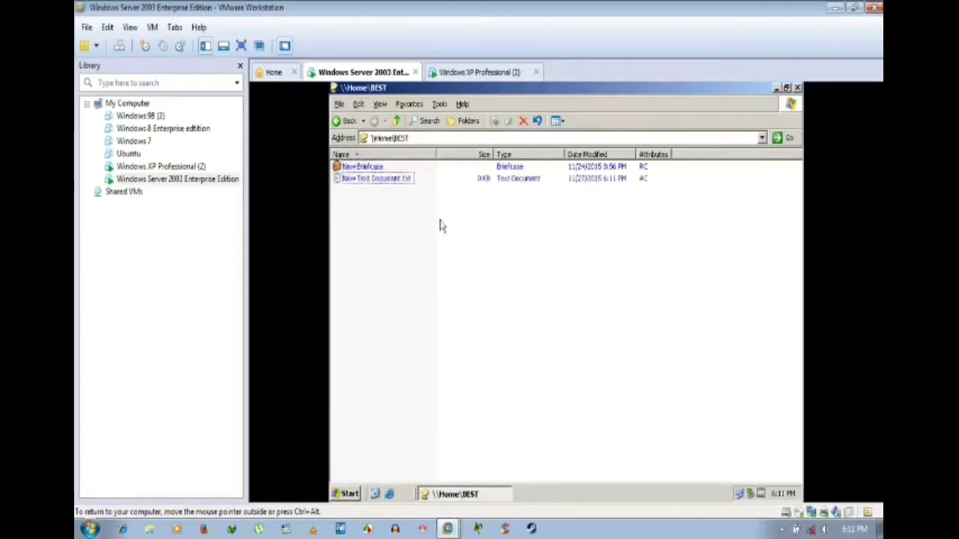
double_click(378, 182)
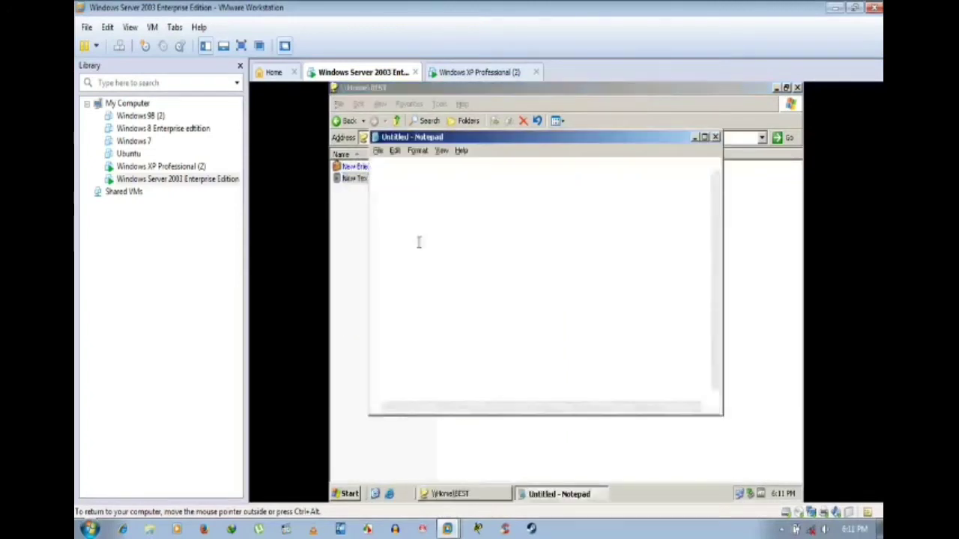
Step: Type 'hi' into the document and exit Notepad, saving the change
type("hi")
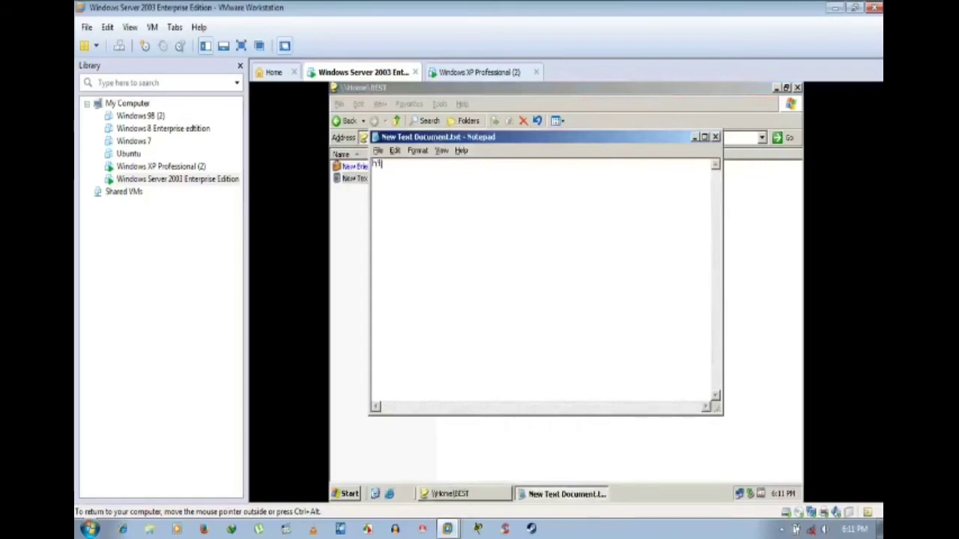
key("alt+f")
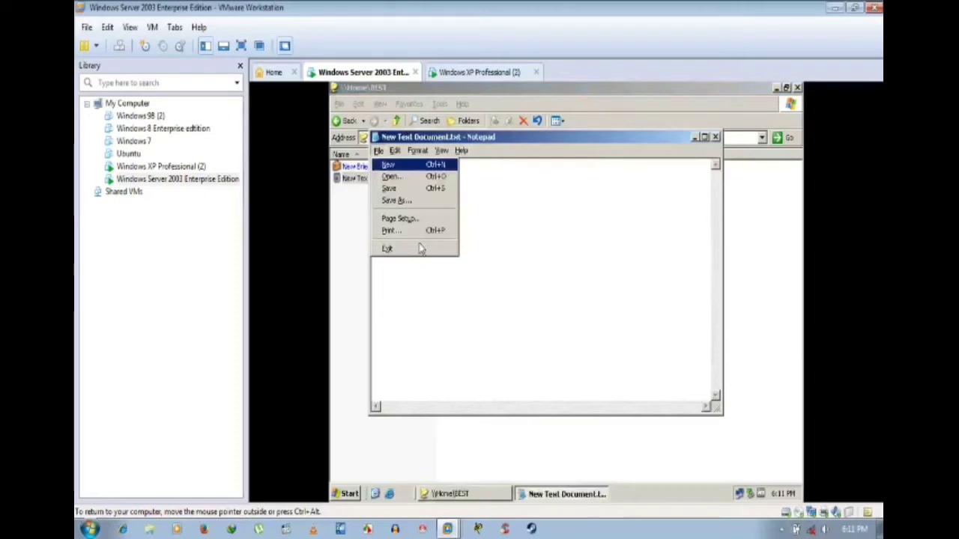
left_click(517, 257)
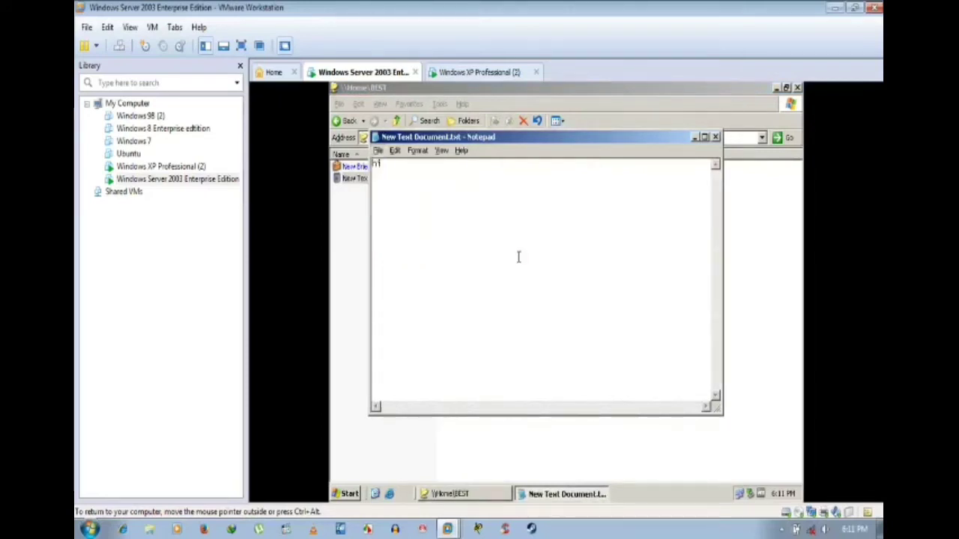
key("alt+f")
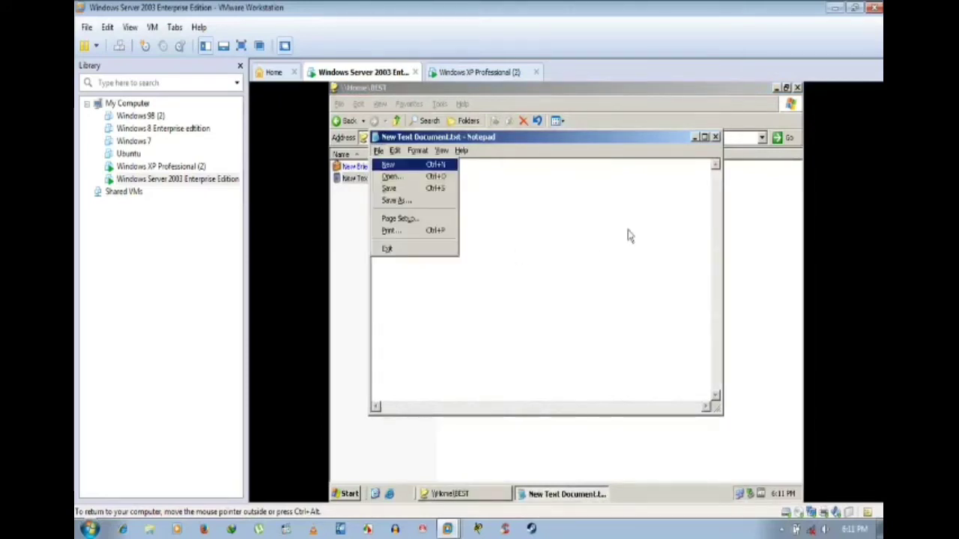
key("x")
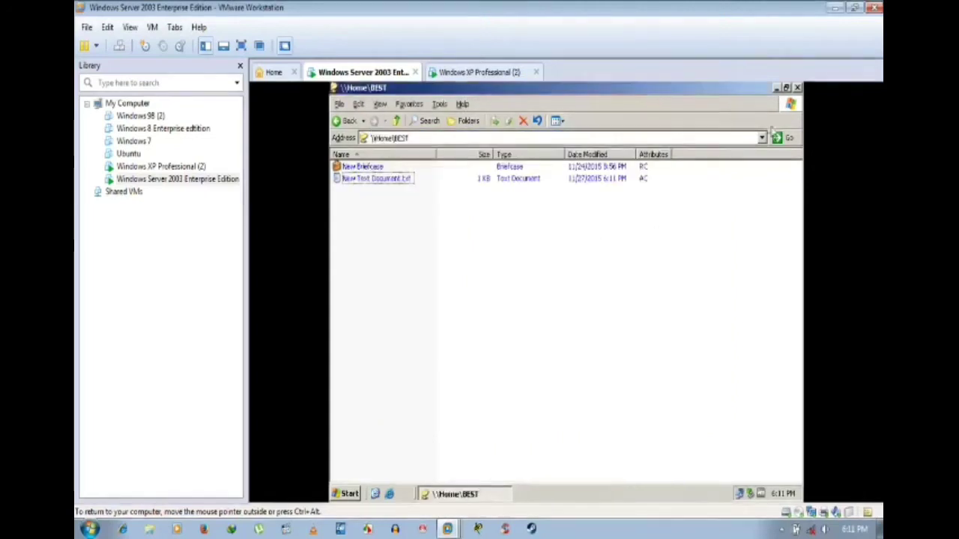
Step: On XP, open Local Disk (D:) and confirm New Text Document reads 'hi', then close it
left_click(795, 88)
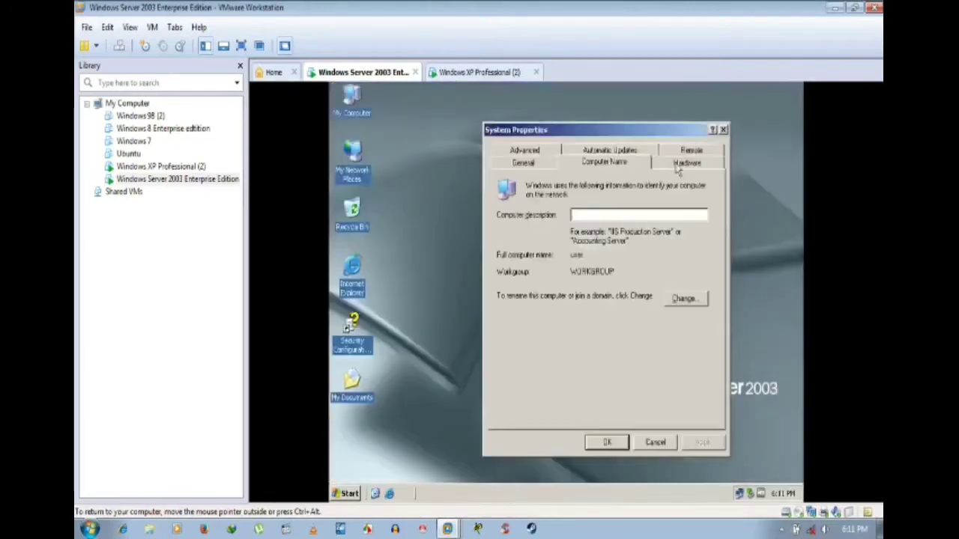
left_click(461, 72)
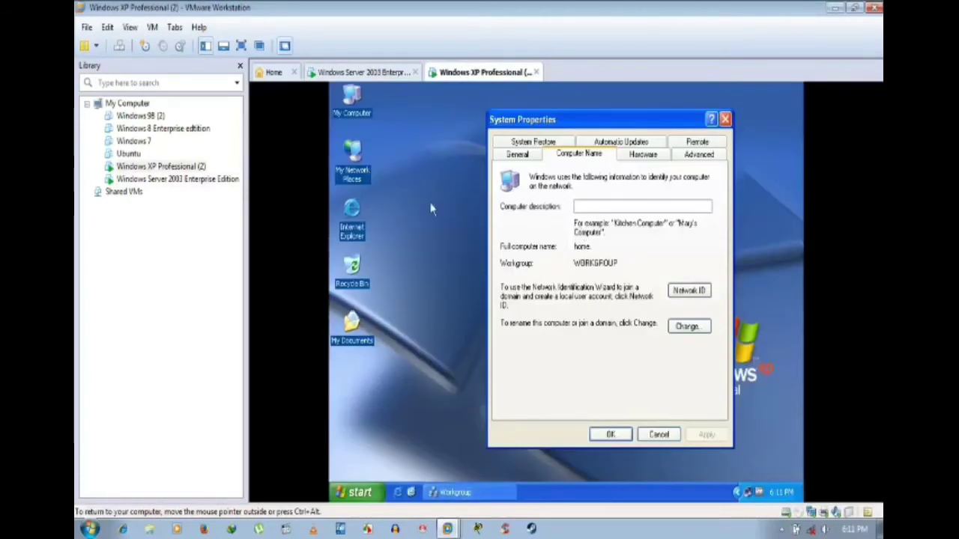
left_click(427, 155)
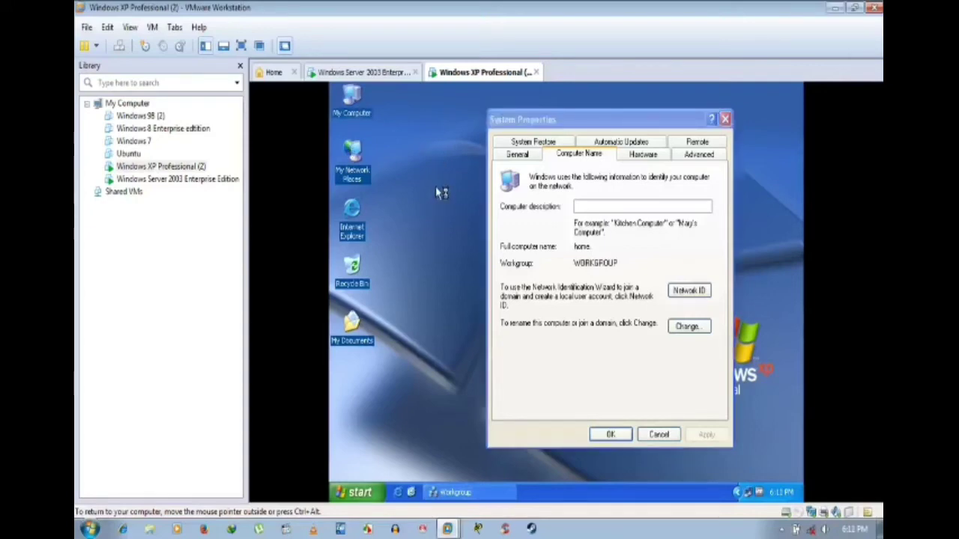
key("super+e")
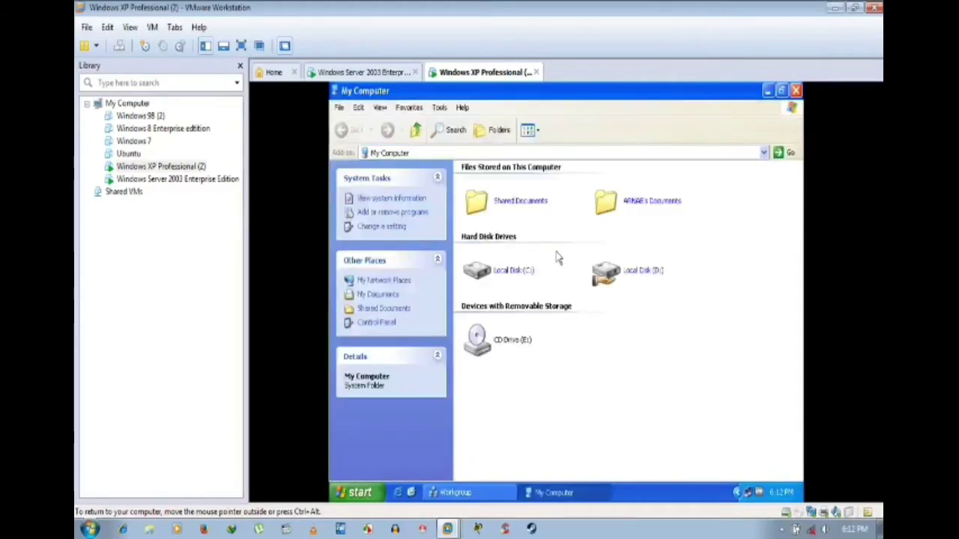
double_click(612, 276)
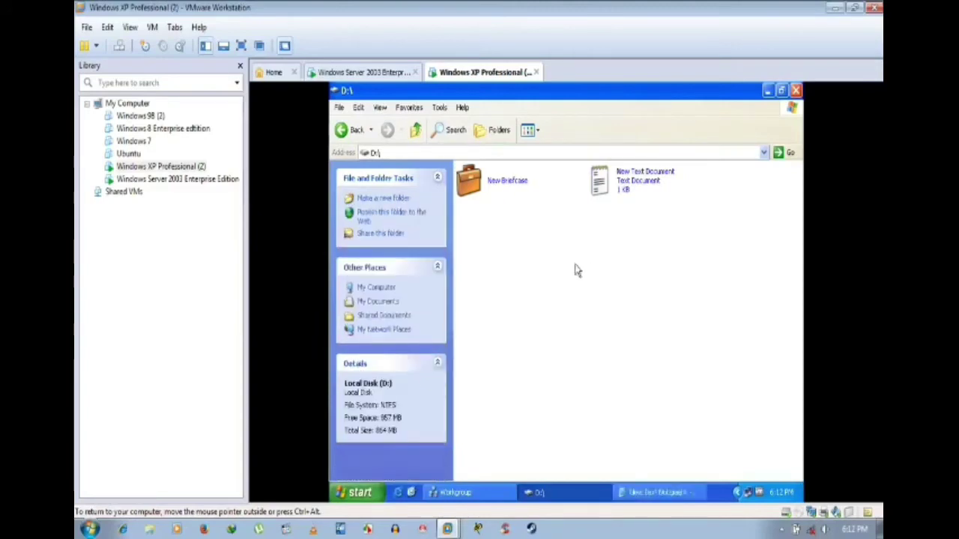
left_click(659, 494)
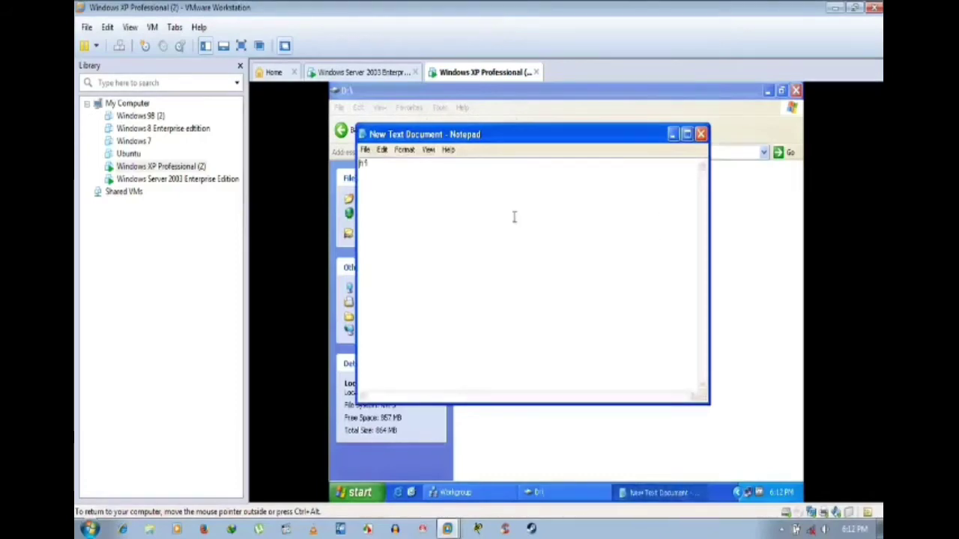
left_click(700, 134)
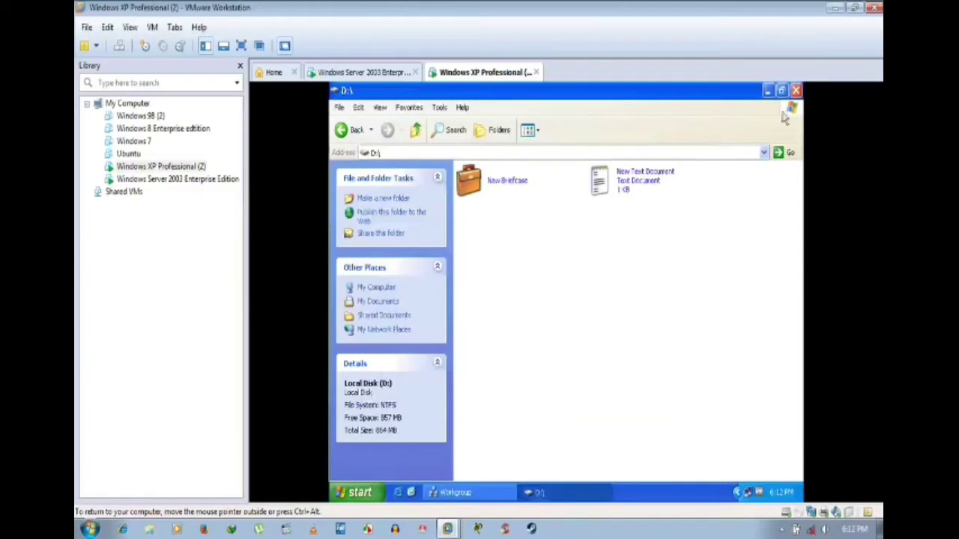
left_click(795, 90)
key("super+Pause")
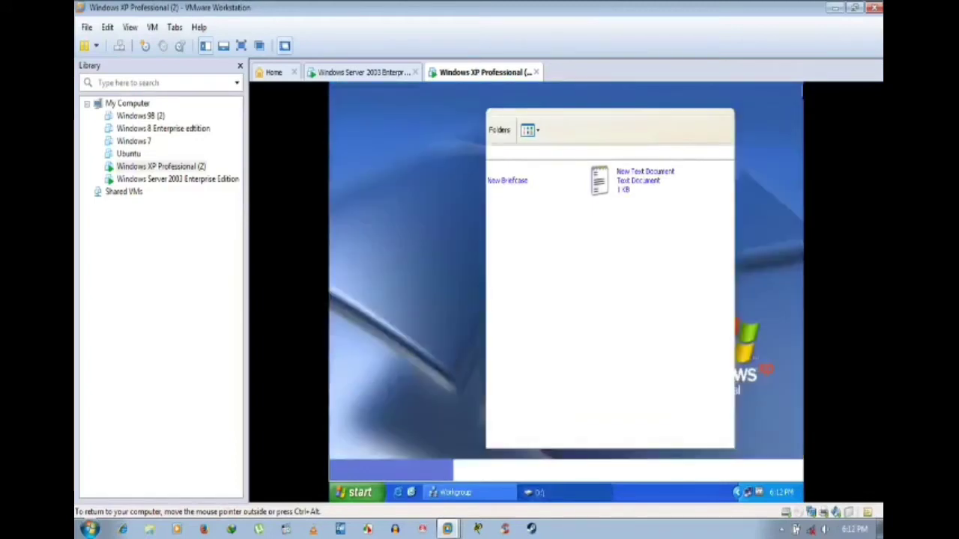
Step: Restore XP's Workgroup window showing the list of workgroup computers
left_click(487, 496)
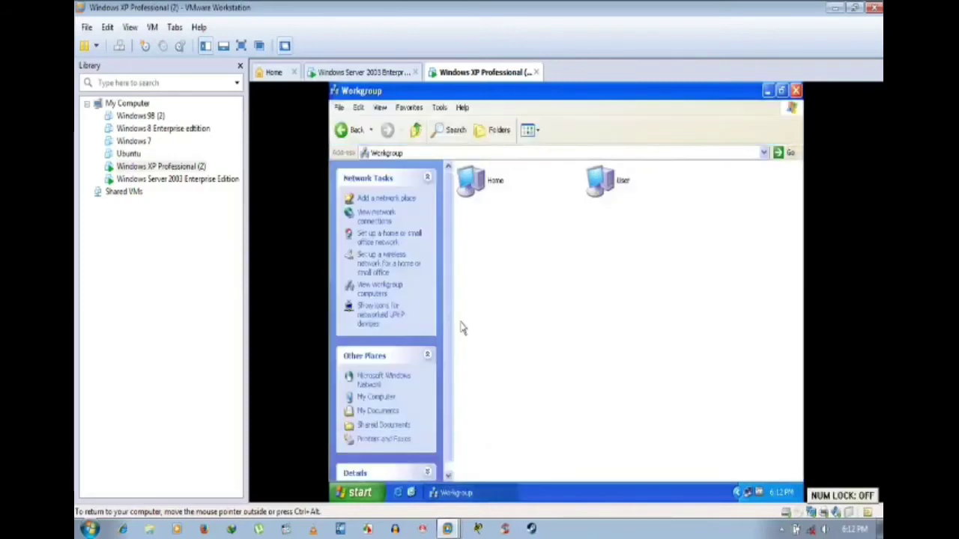
left_click(487, 496)
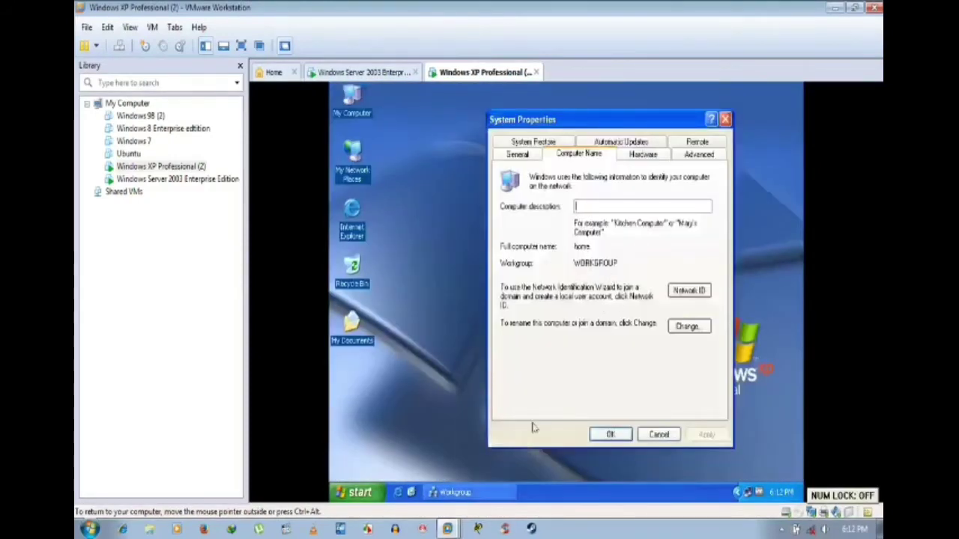
left_click(456, 493)
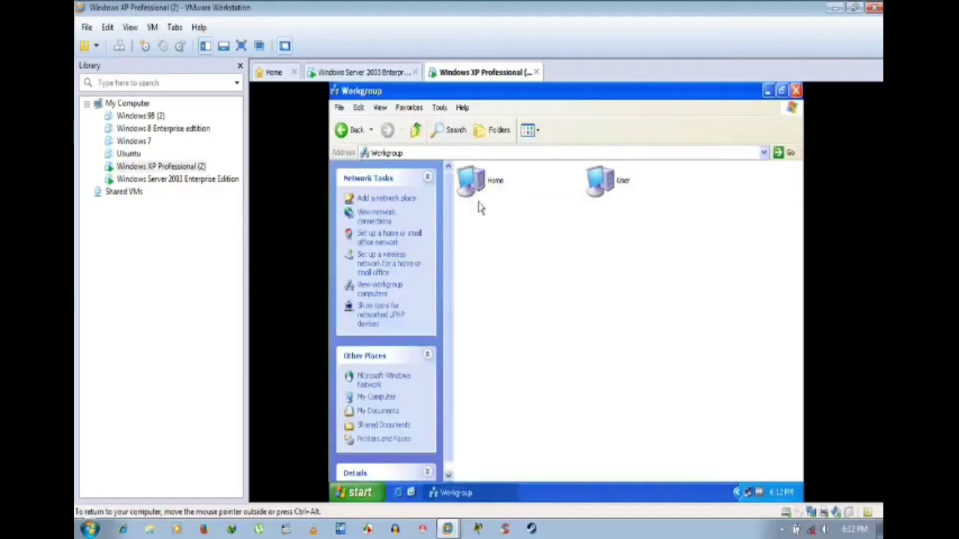
left_click(456, 492)
left_click(494, 492)
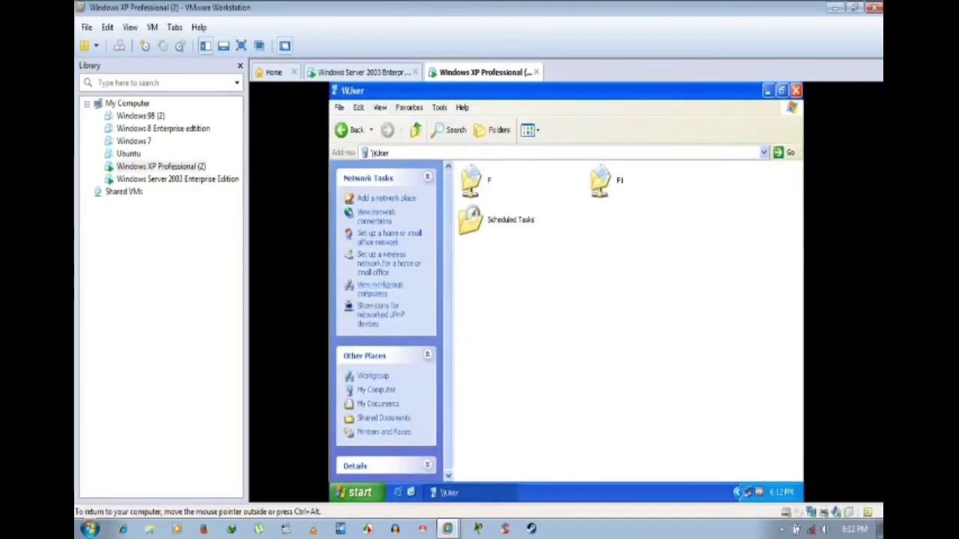
left_click(397, 292)
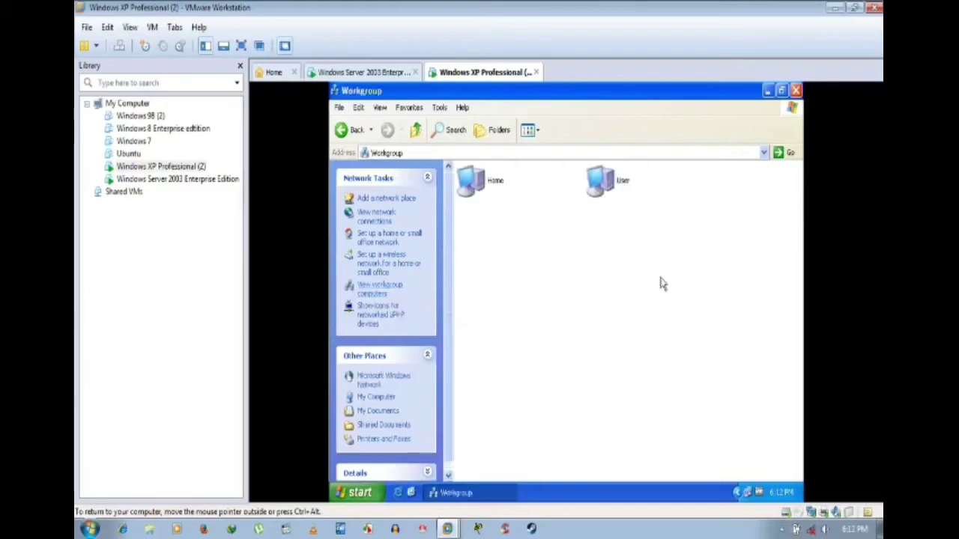
left_click(487, 489)
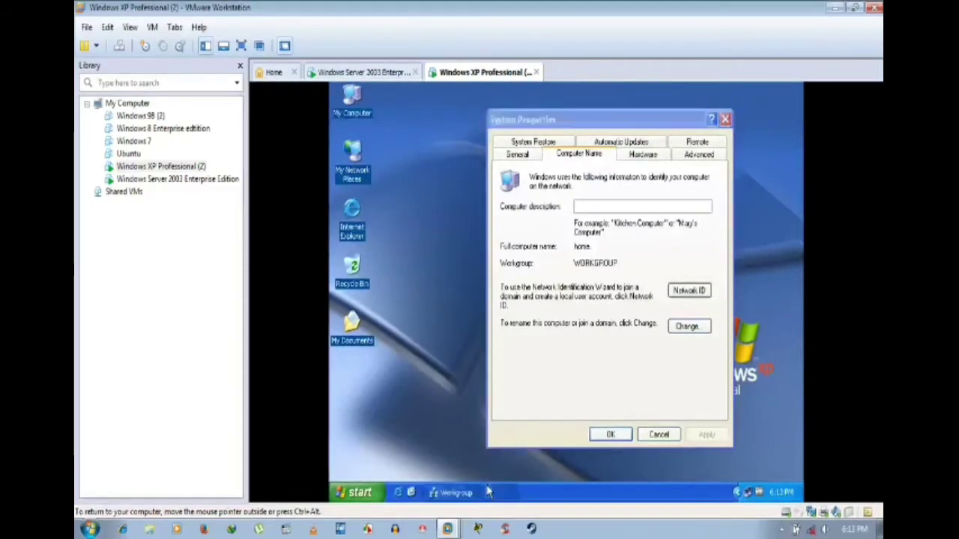
left_click(486, 491)
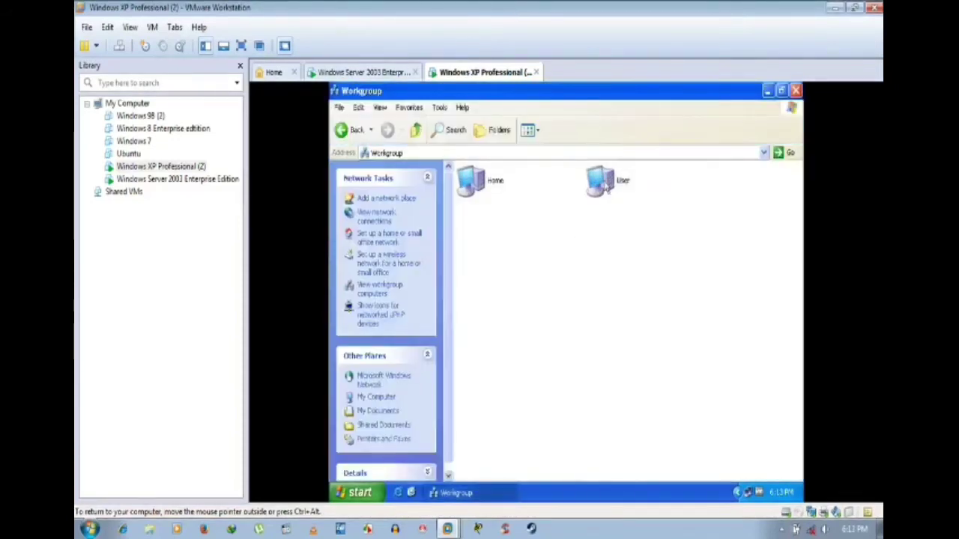
Step: Open the User computer, look inside share F, then open the empty F1 share
double_click(603, 181)
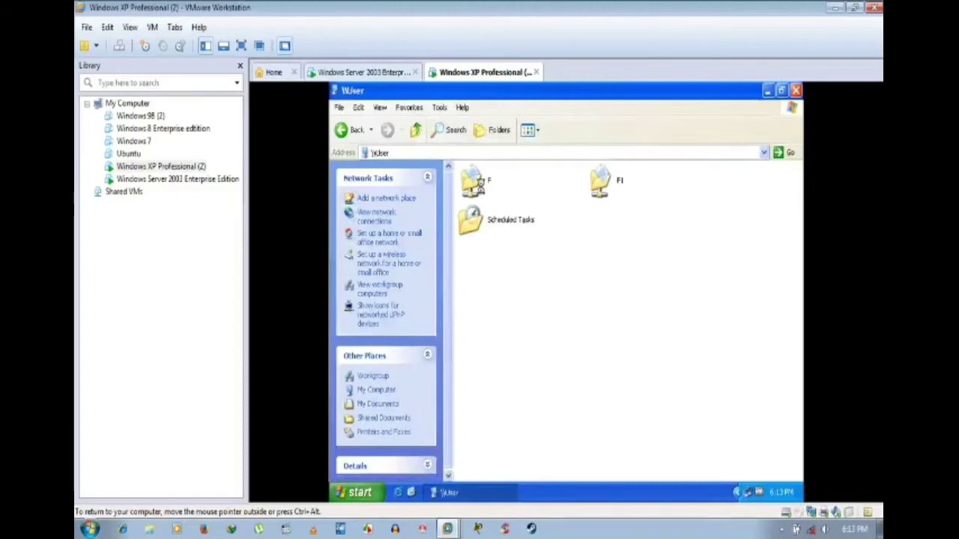
double_click(485, 186)
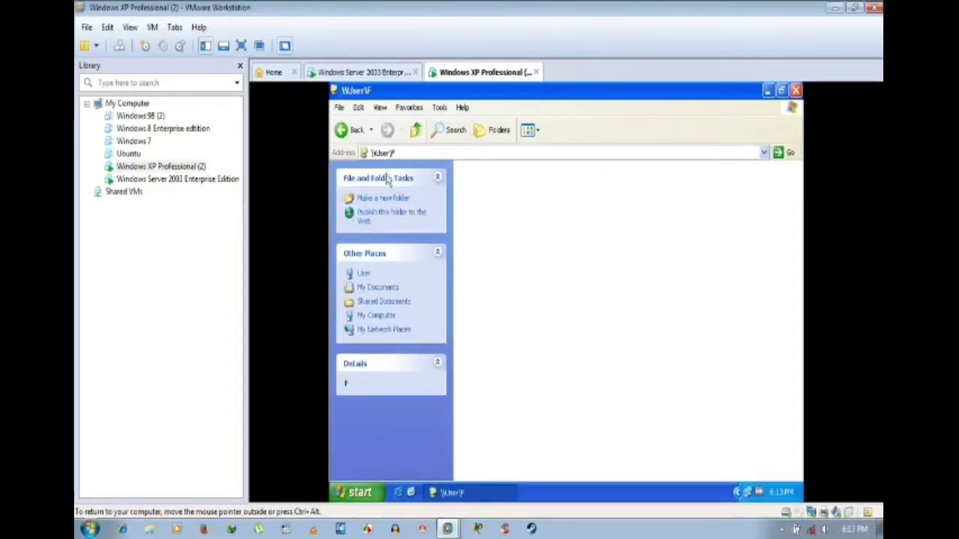
left_click(351, 135)
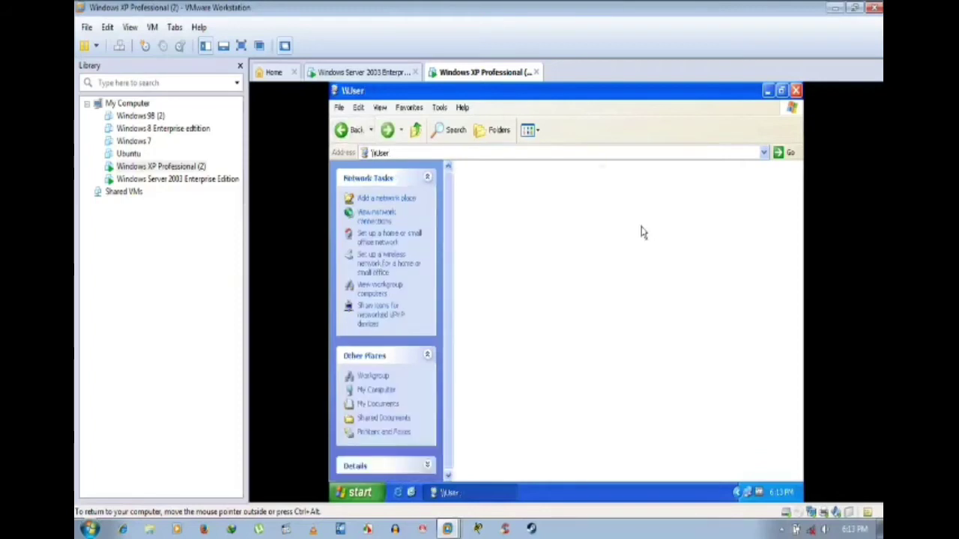
double_click(602, 184)
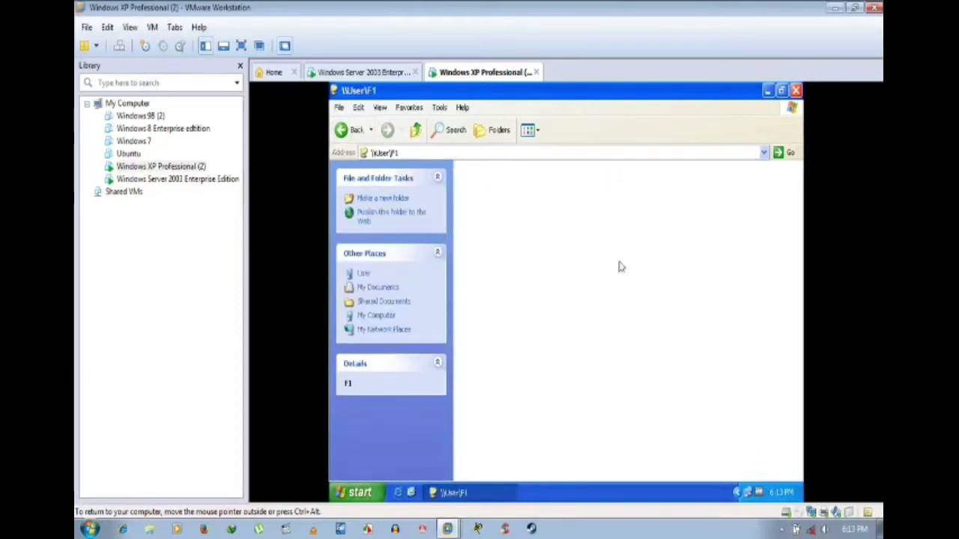
Step: Create a New Rich Text Document in \\User\F1, type 'BYE' in WordPad and exit keeping it
right_click(550, 222)
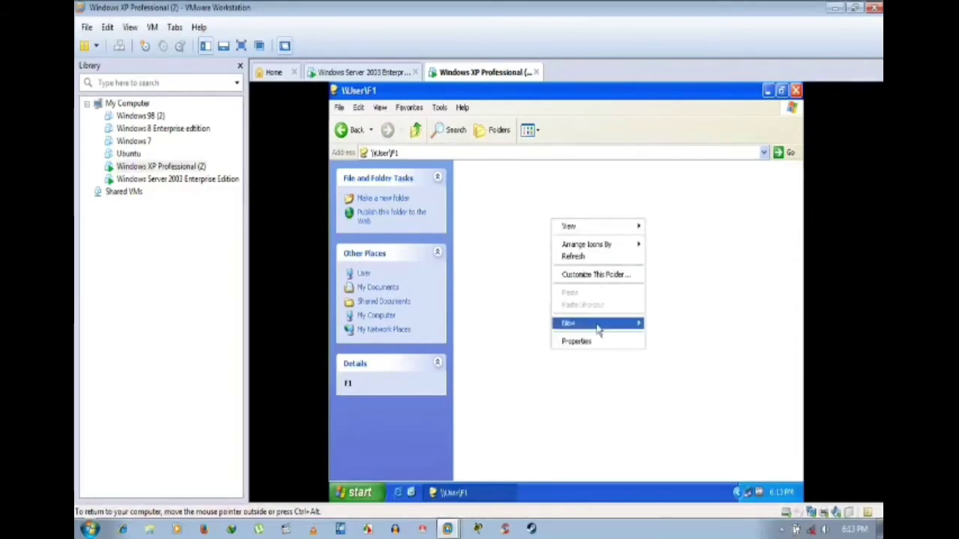
mouse_move(598, 328)
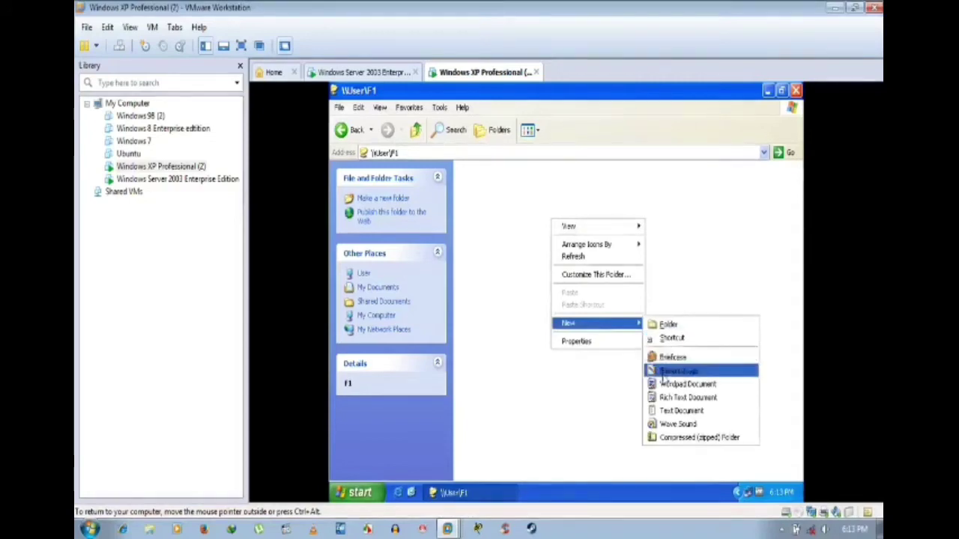
left_click(666, 397)
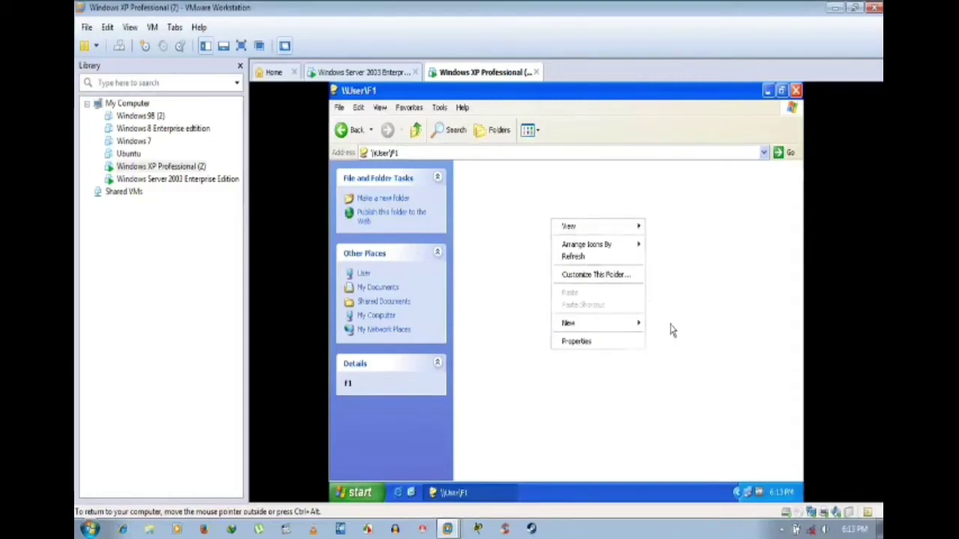
left_click(539, 267)
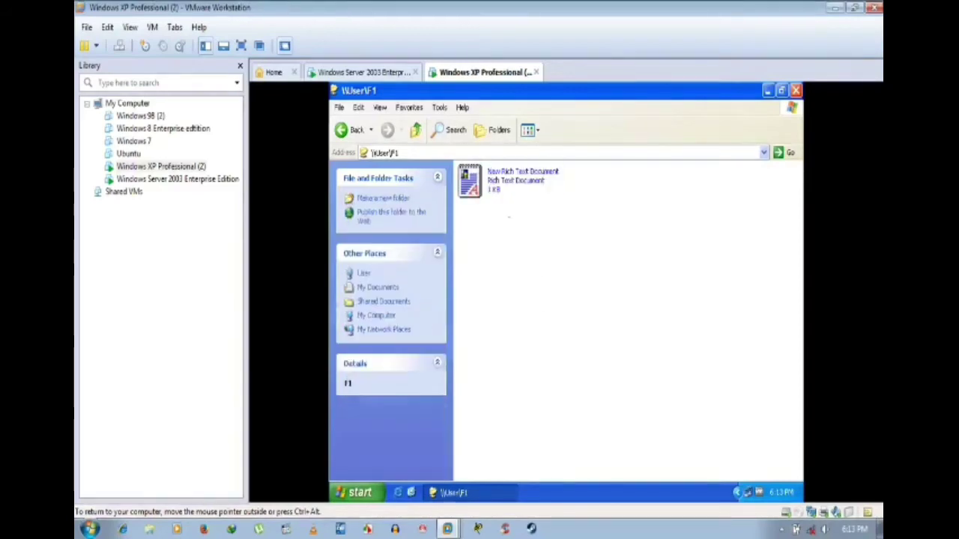
left_click(502, 189)
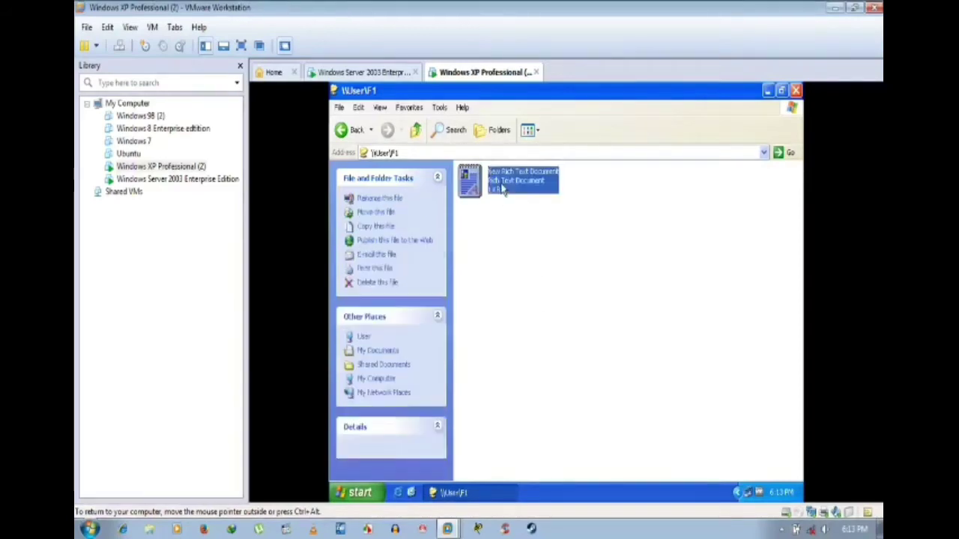
left_click(604, 280)
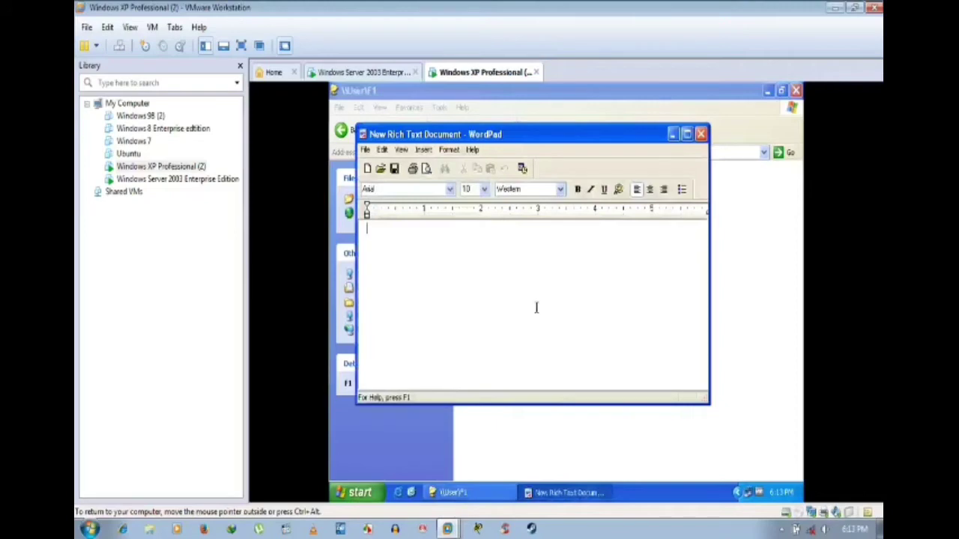
type("BYE")
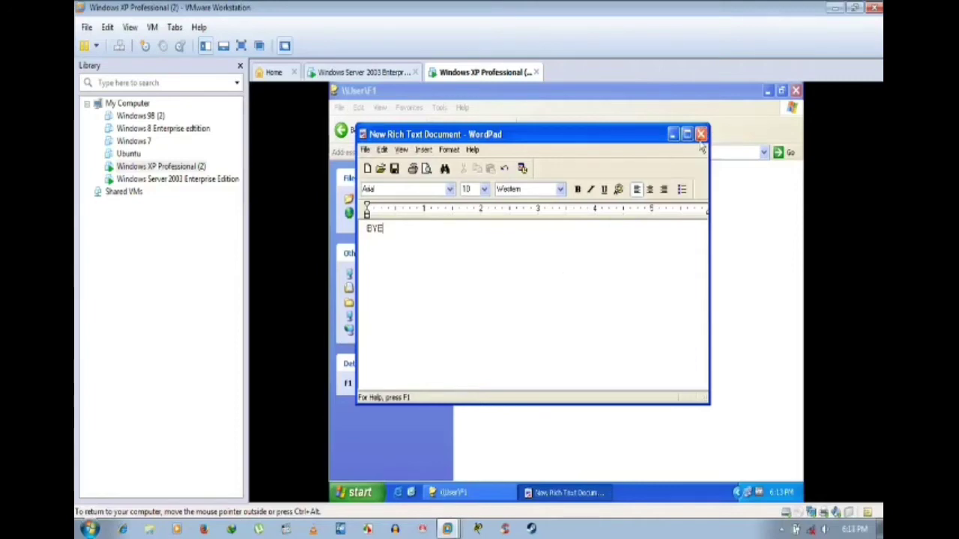
key("alt+f")
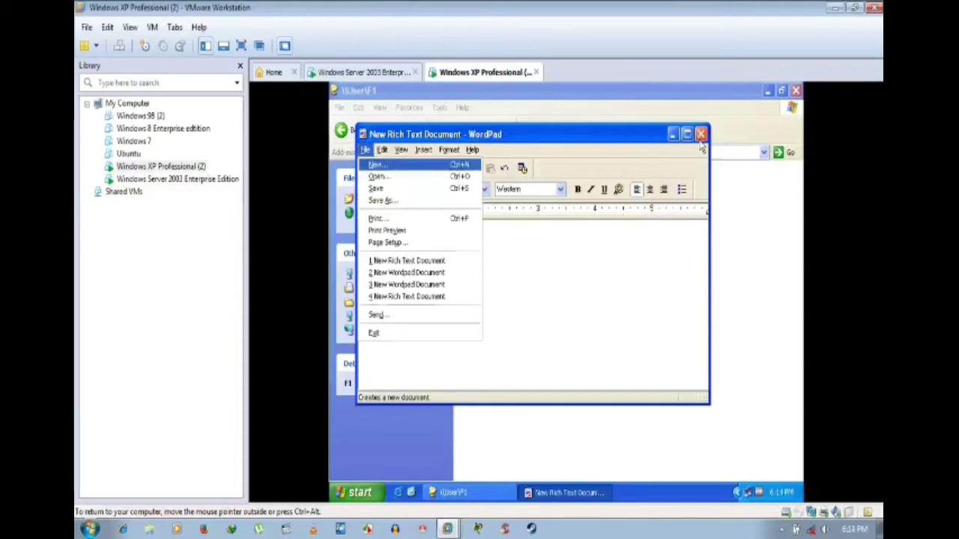
key("x")
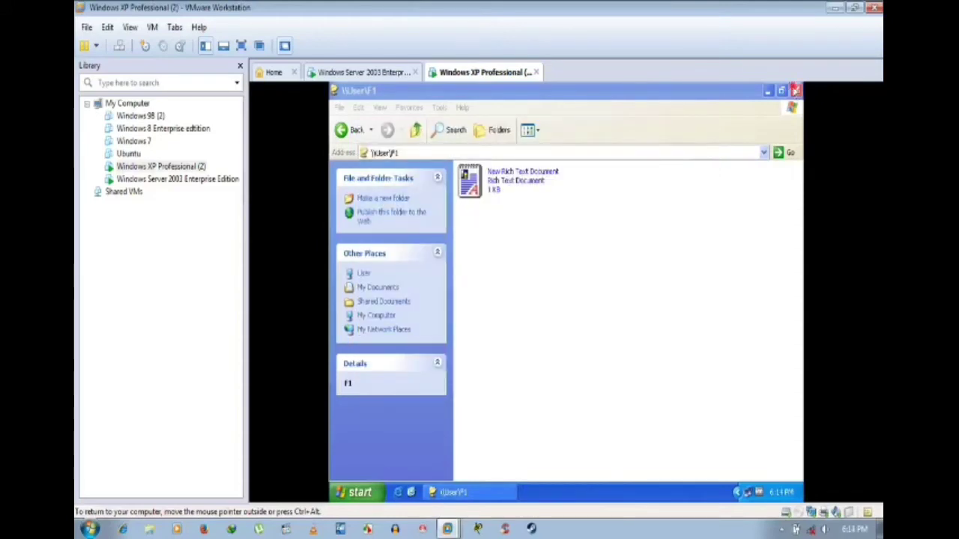
Step: Close the F1 folder and XP's System Properties, then refresh the XP desktop
left_click(796, 90)
key("super+Pause")
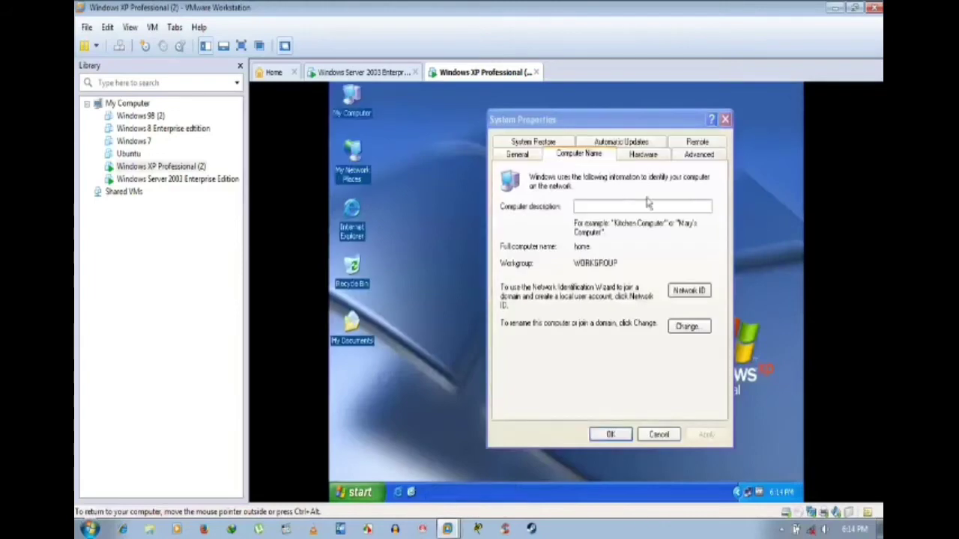
left_click(612, 436)
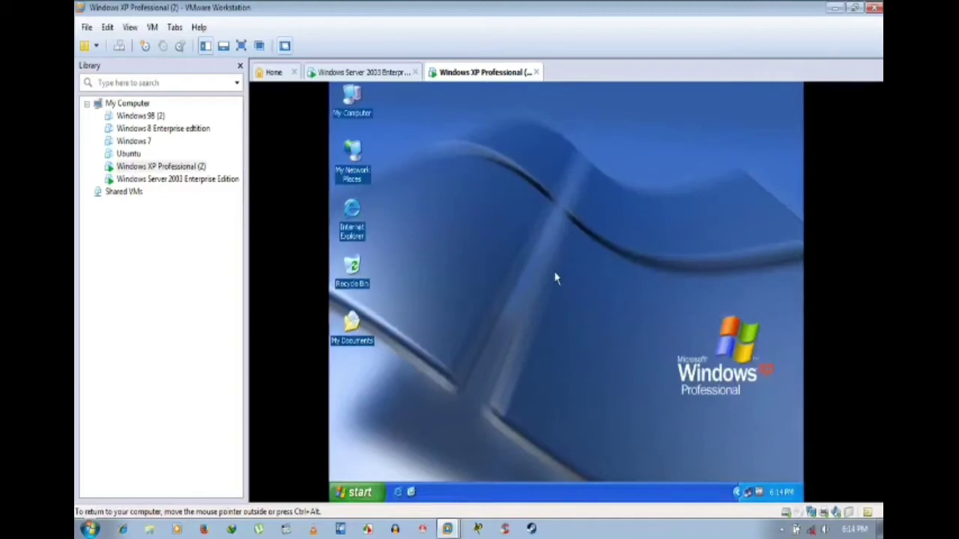
right_click(495, 187)
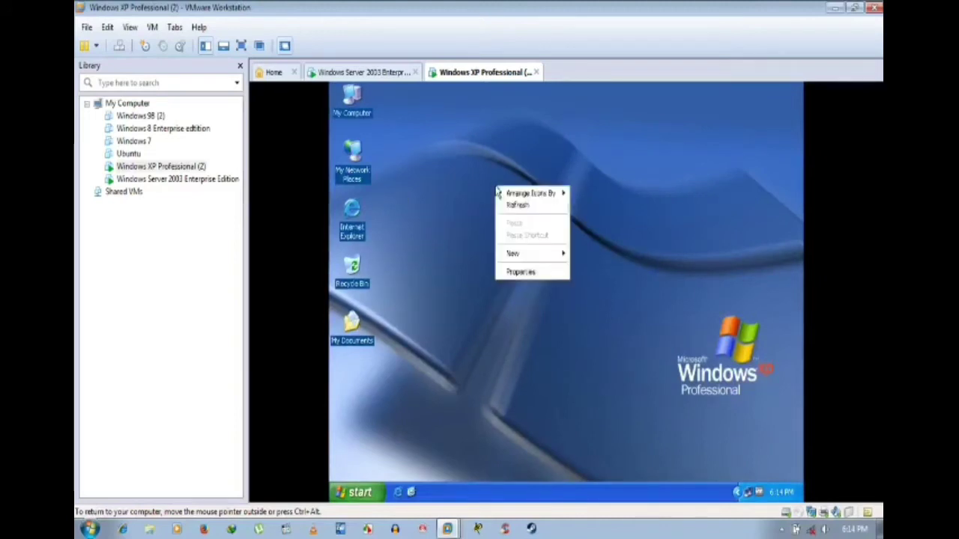
left_click(511, 205)
right_click(445, 180)
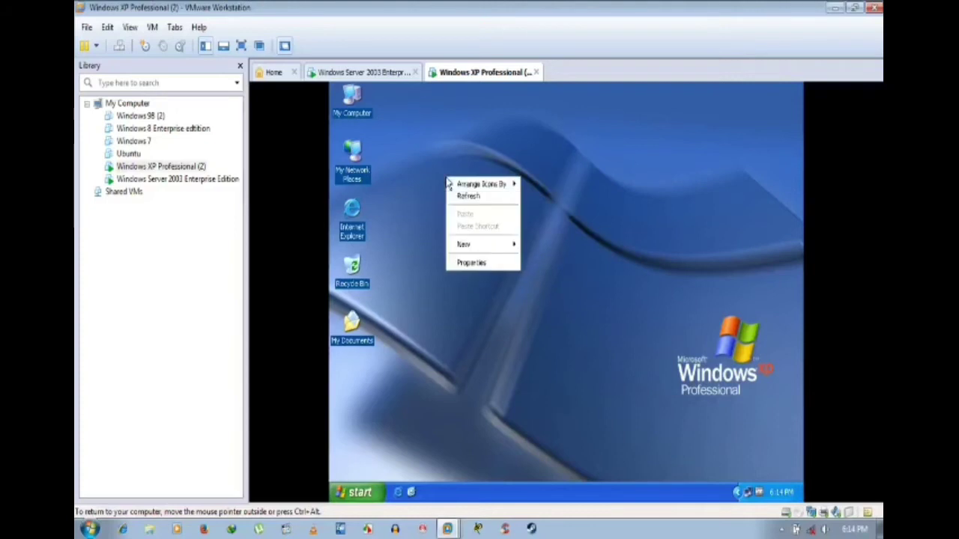
left_click(463, 197)
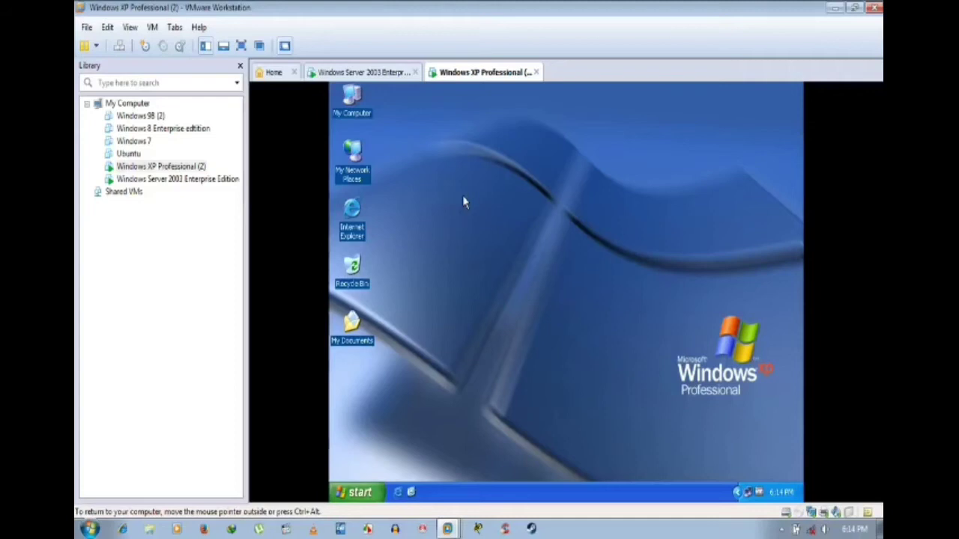
Step: Close the Server 2003 System Properties dialog with OK and return to the XP machine
left_click(370, 73)
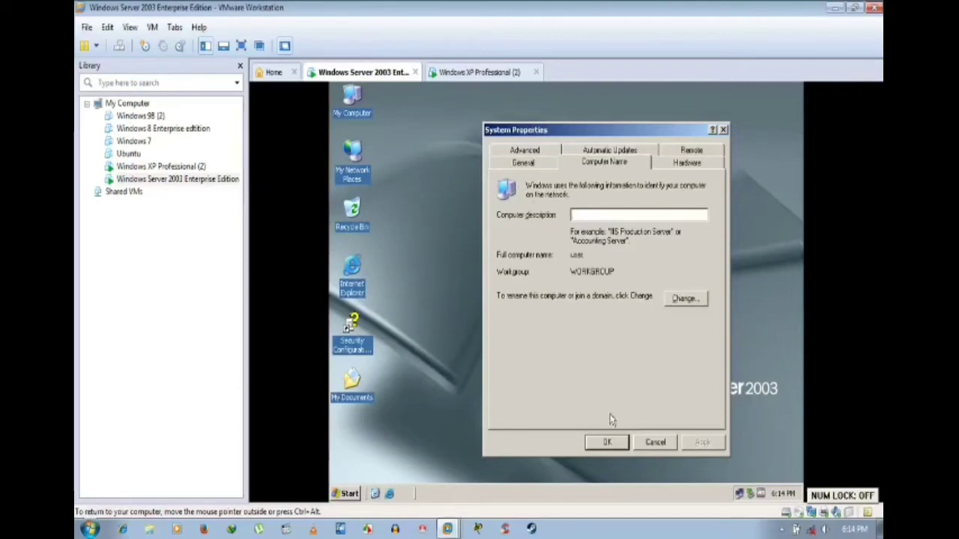
left_click(611, 443)
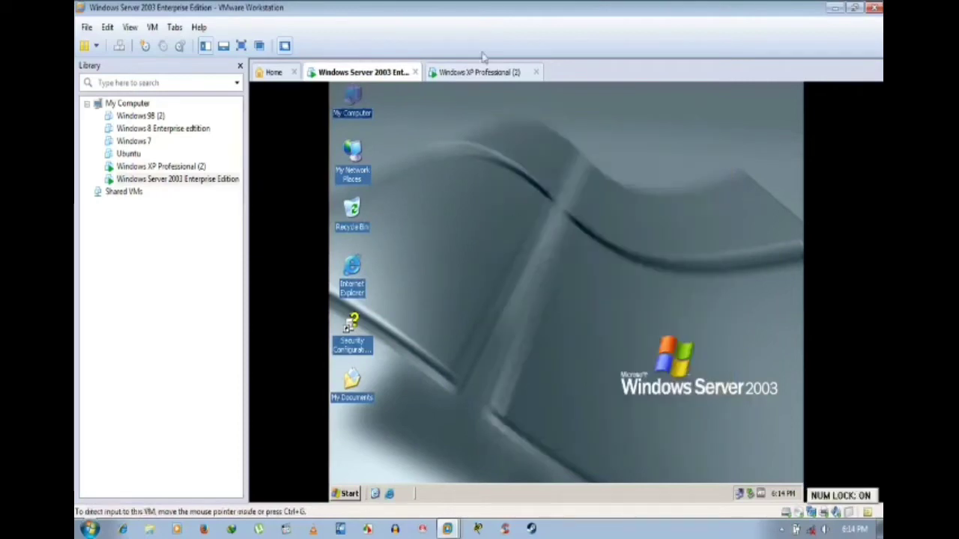
left_click(483, 73)
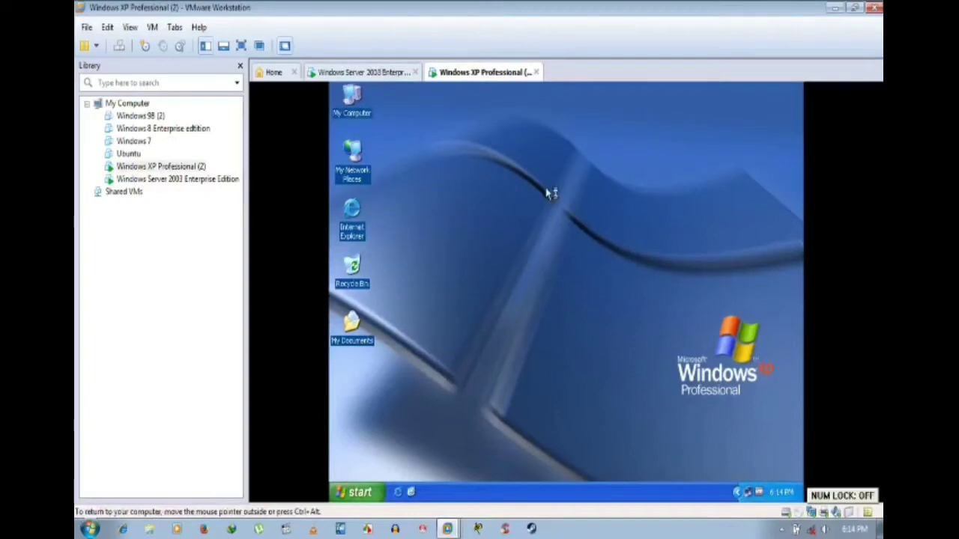
key("super+e")
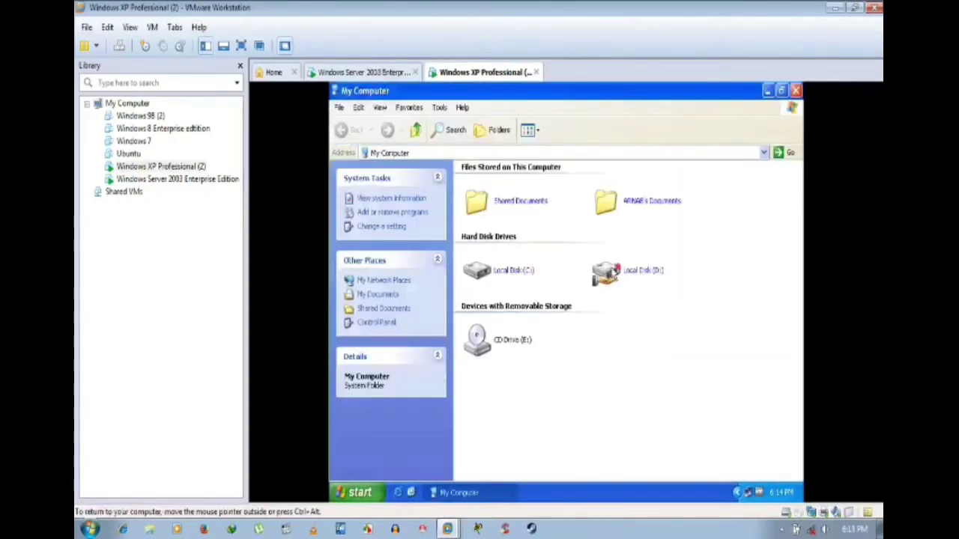
double_click(619, 274)
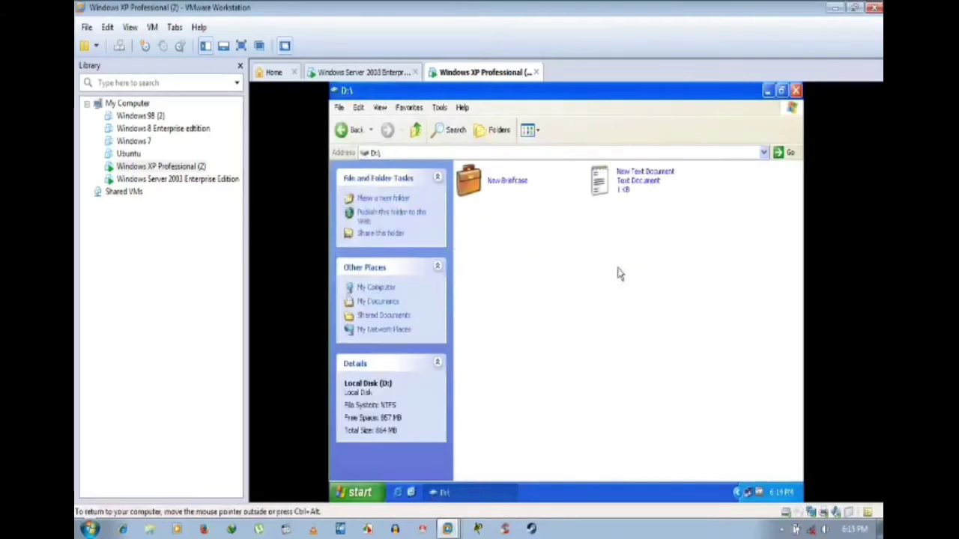
left_click(631, 188)
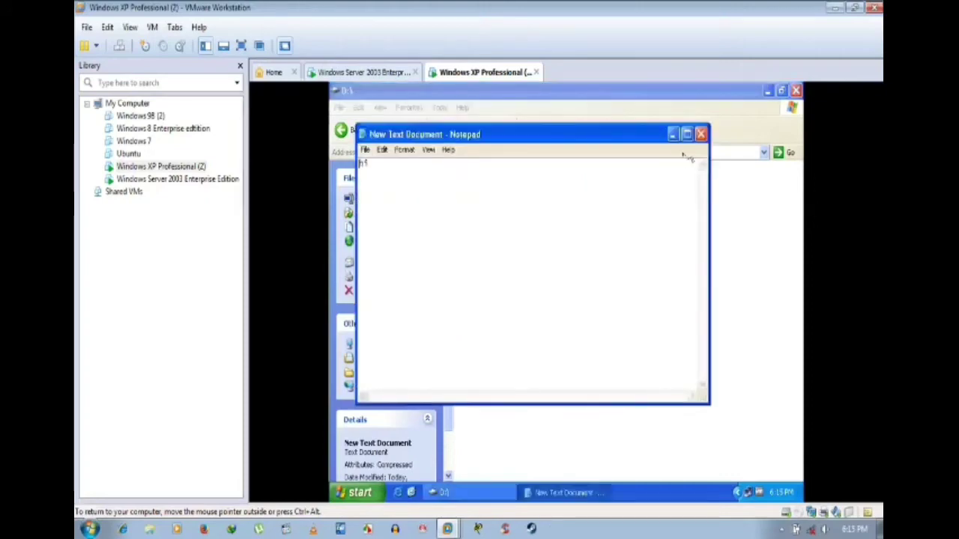
left_click(701, 134)
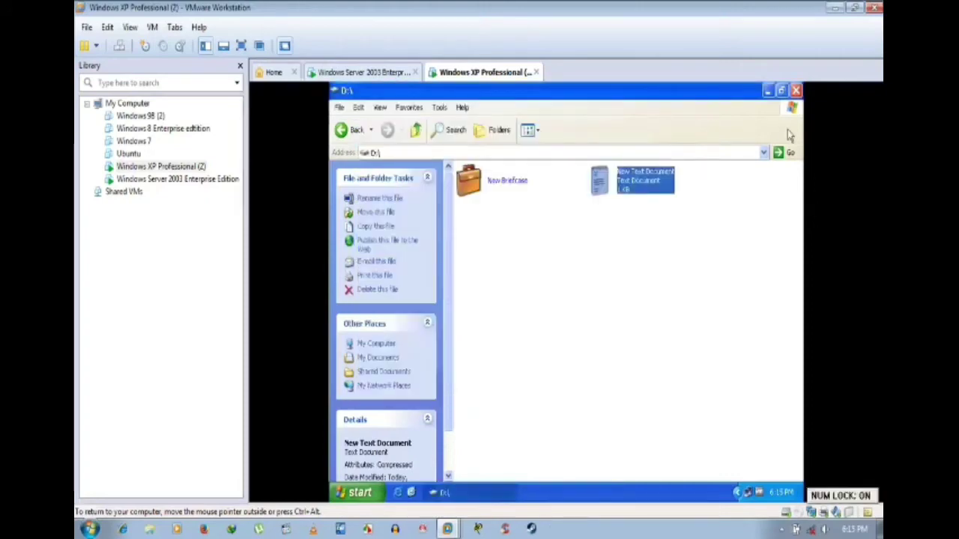
left_click(795, 91)
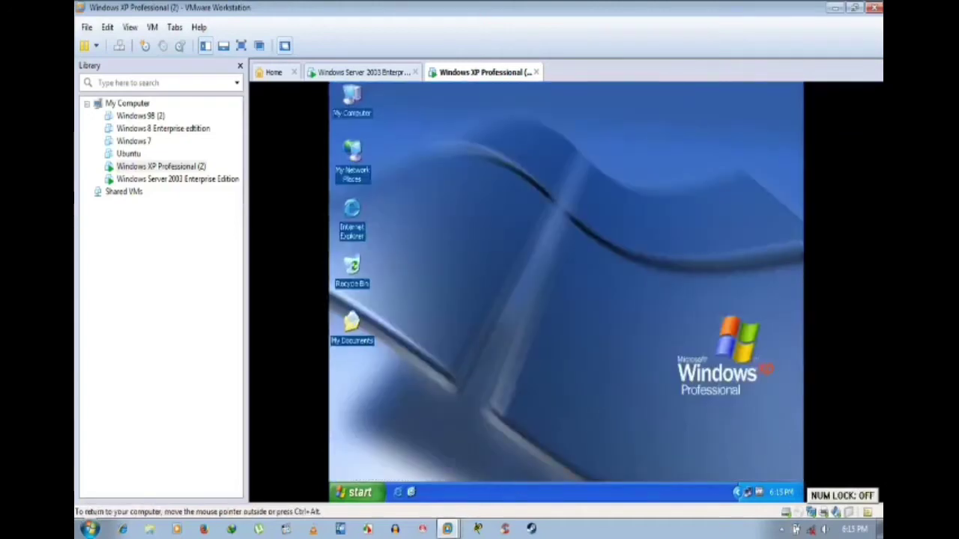
left_click(355, 73)
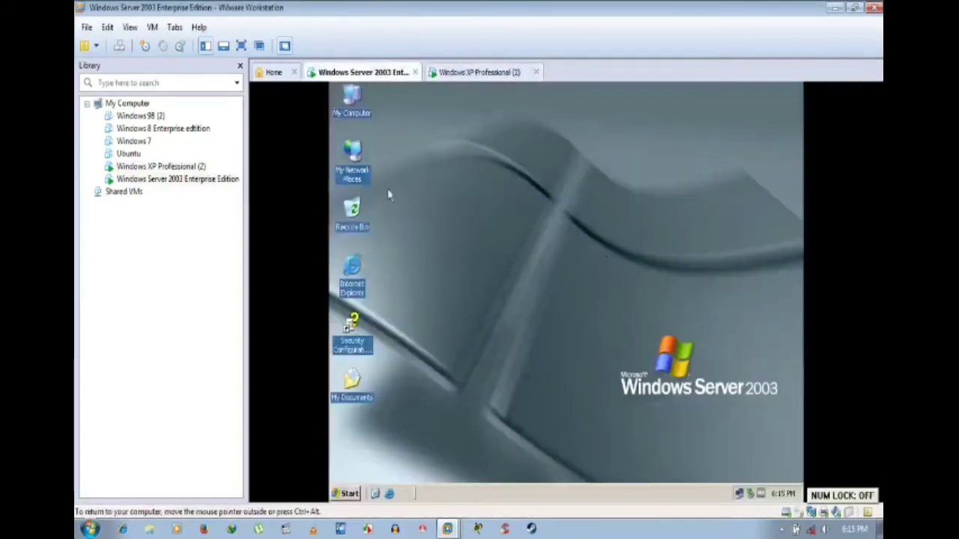
double_click(351, 93)
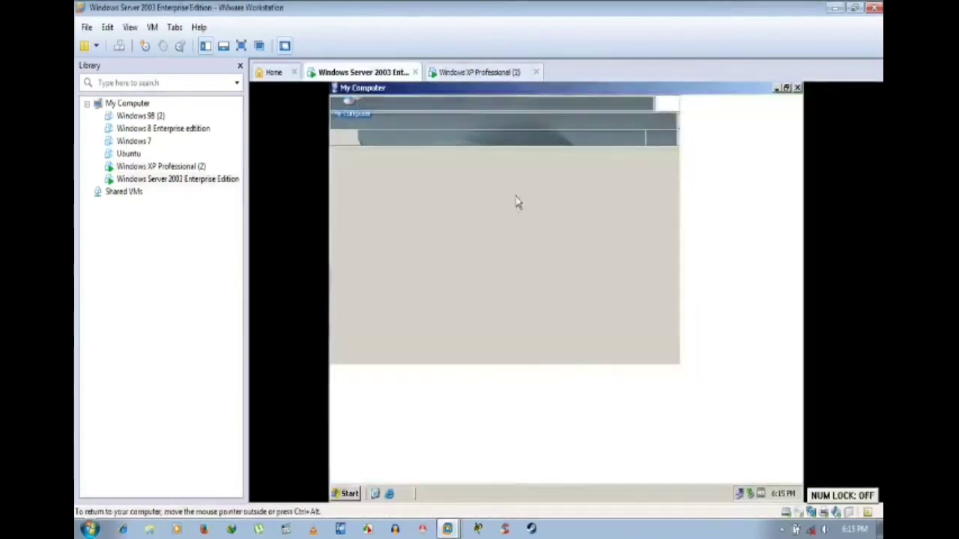
double_click(367, 216)
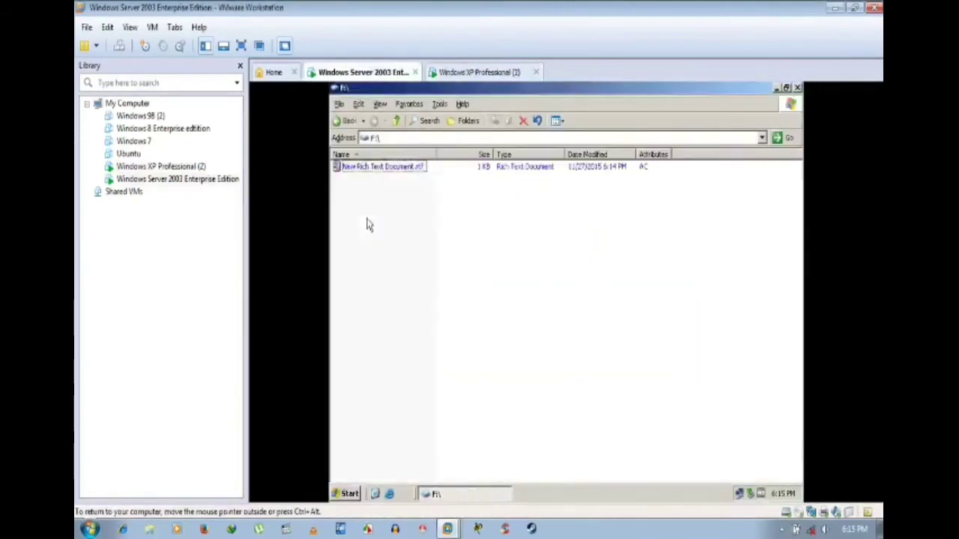
double_click(388, 167)
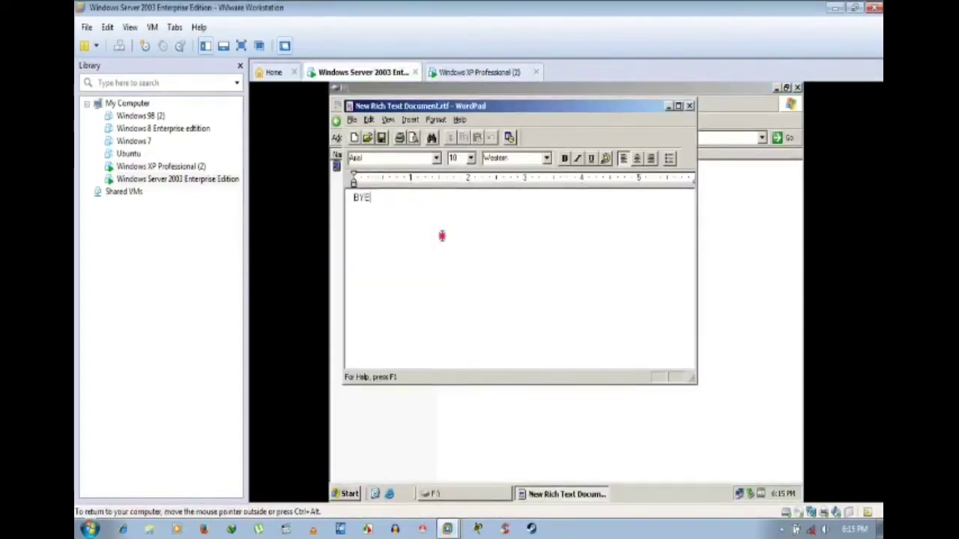
left_click(689, 105)
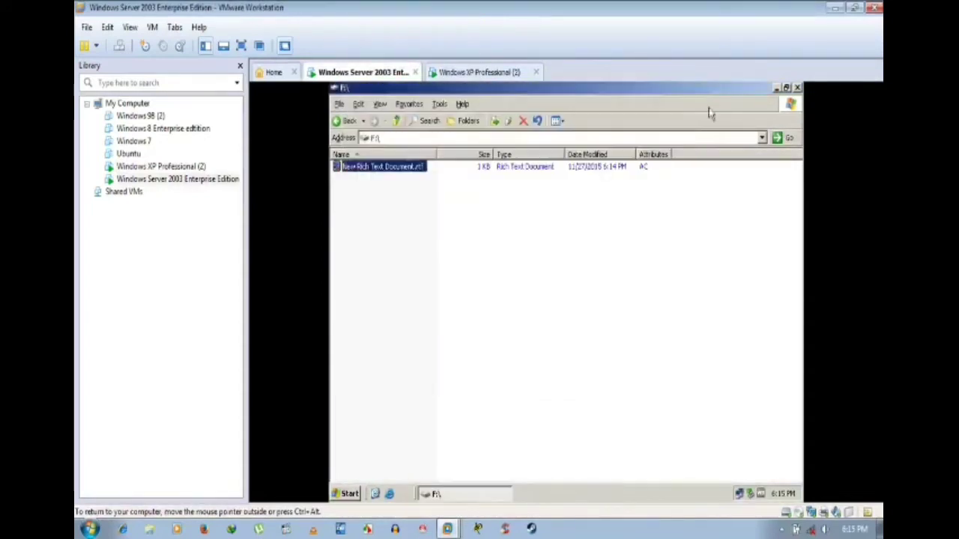
left_click(797, 88)
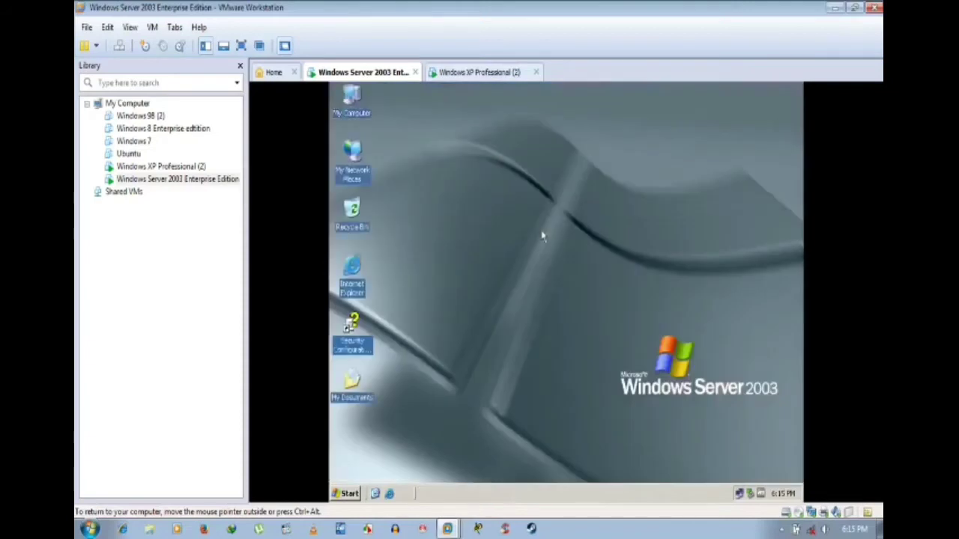
left_click(470, 72)
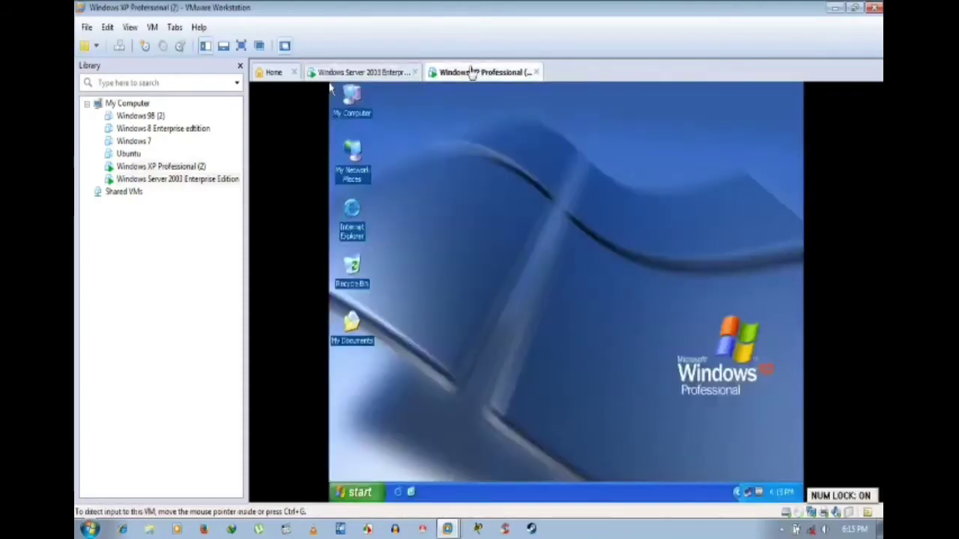
left_click(382, 72)
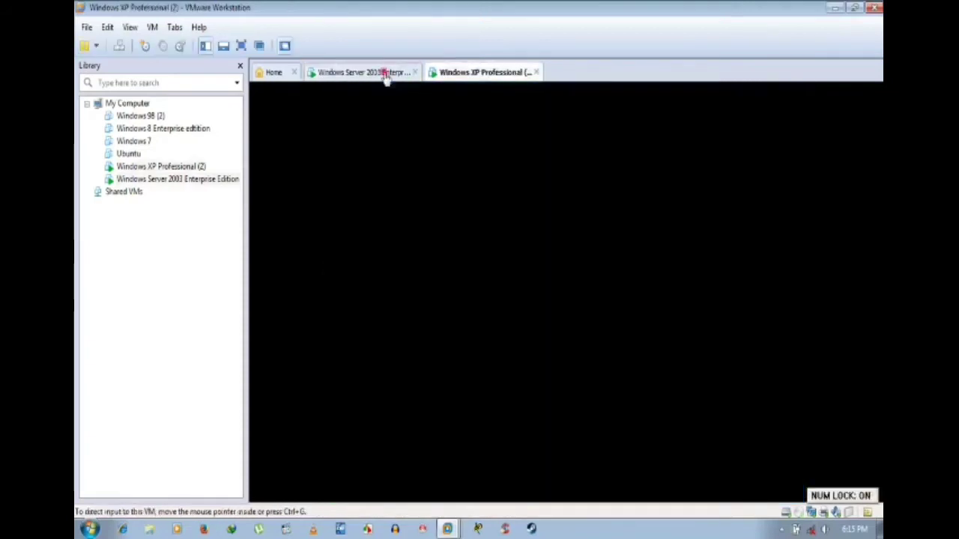
right_click(507, 170)
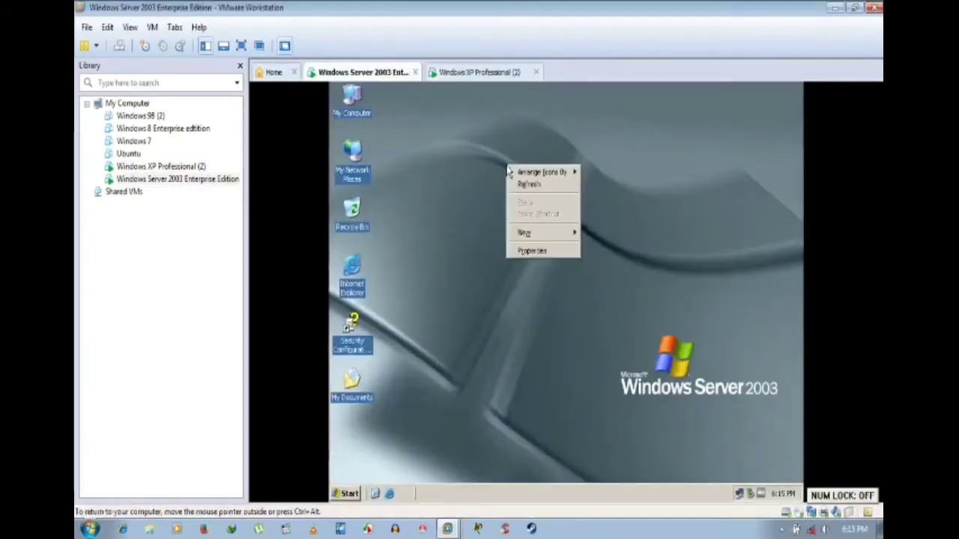
left_click(535, 186)
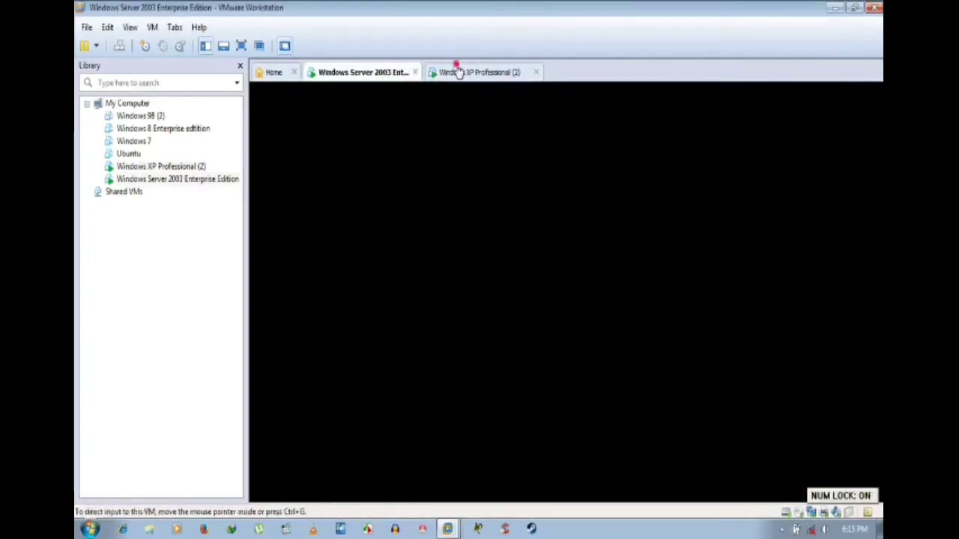
left_click(457, 71)
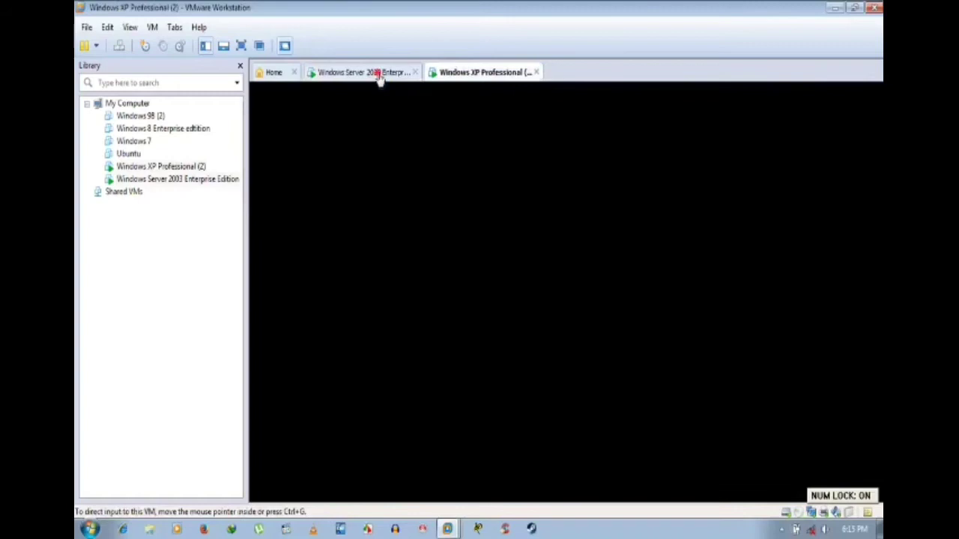
left_click(379, 75)
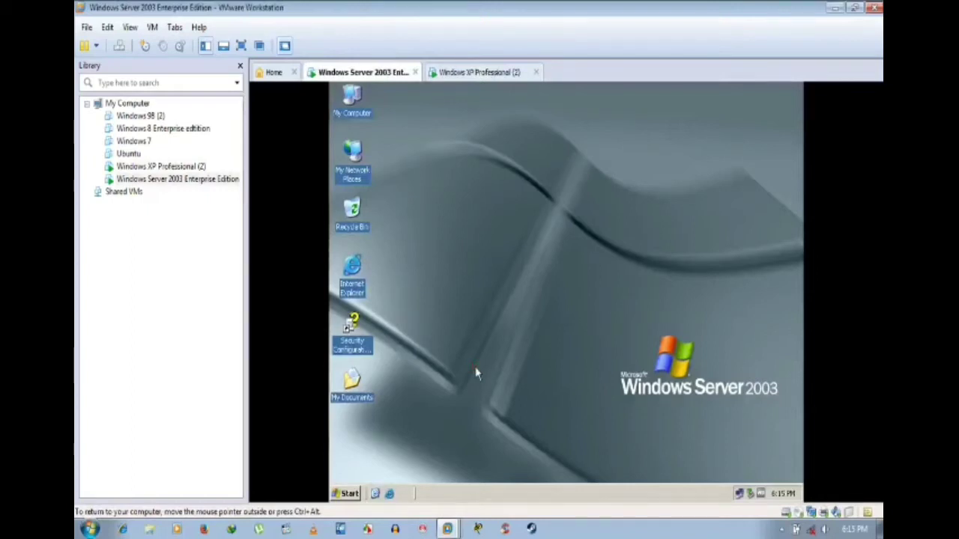
key("super+r")
type("dc")
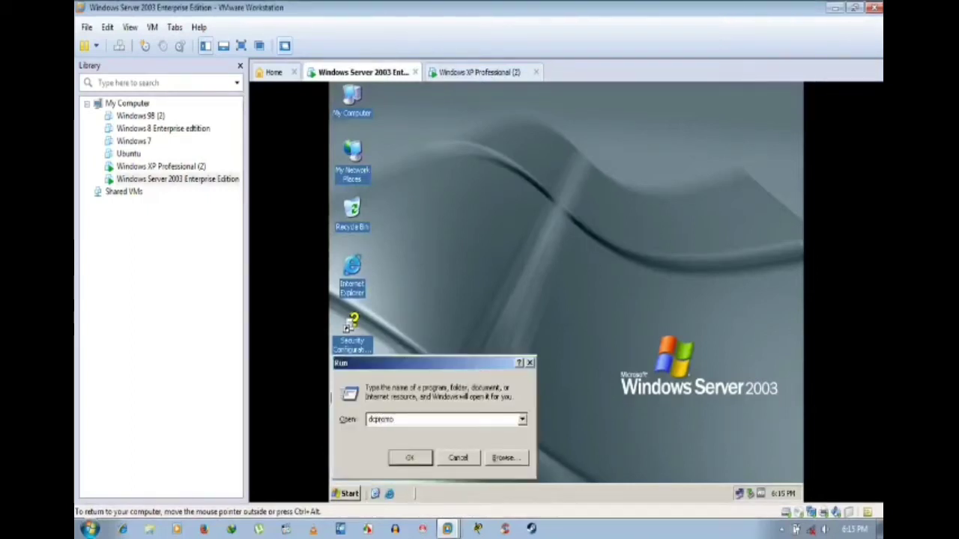
key("Return")
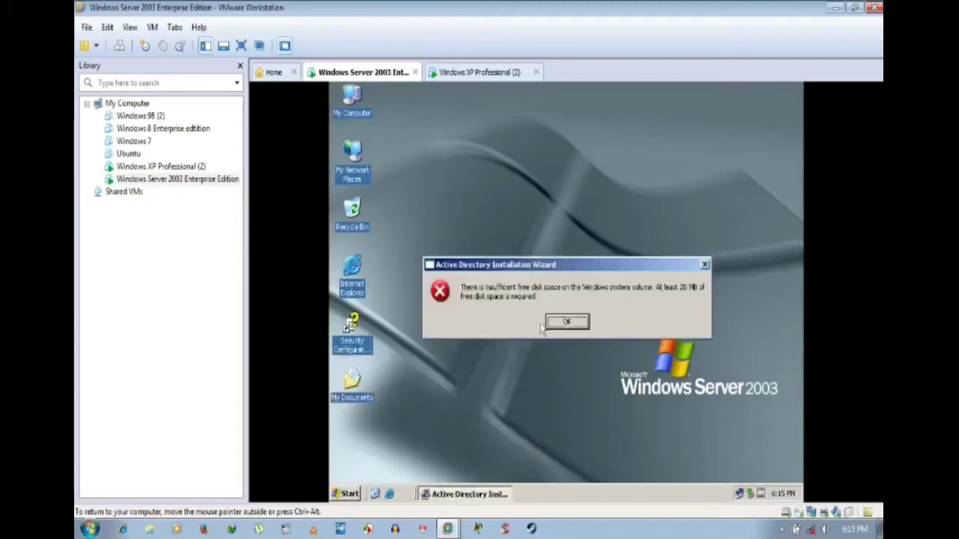
left_click(546, 322)
right_click(525, 225)
left_click(543, 243)
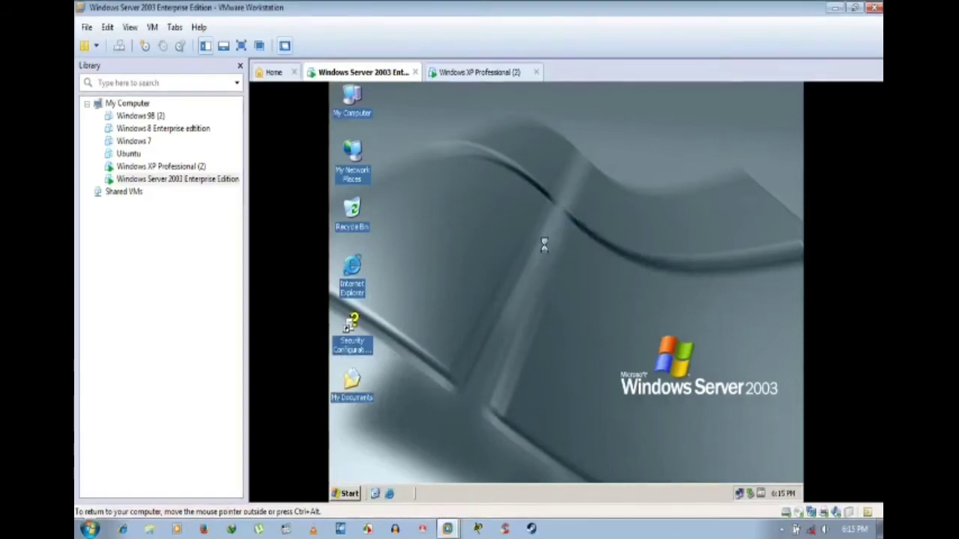
right_click(537, 200)
left_click(562, 219)
key("super+r")
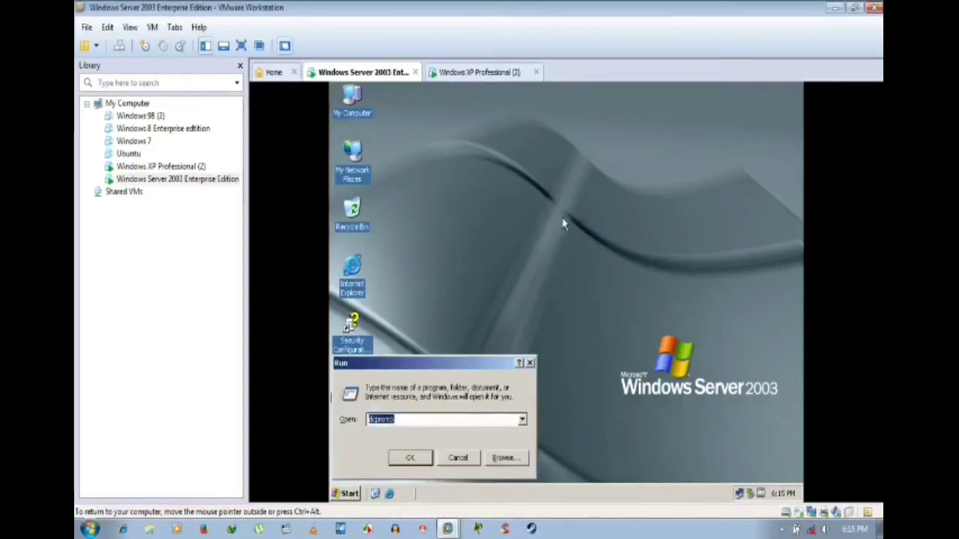
type("d")
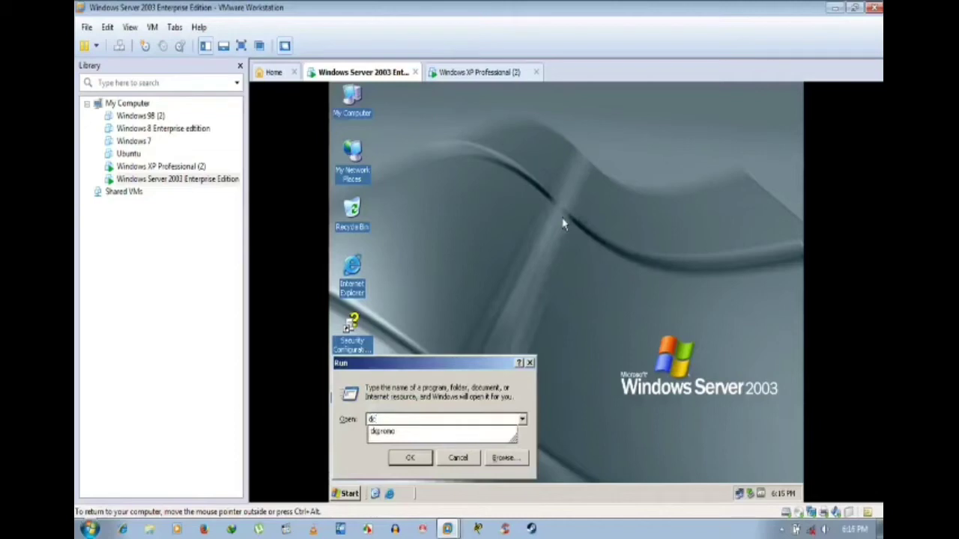
type("cpromo")
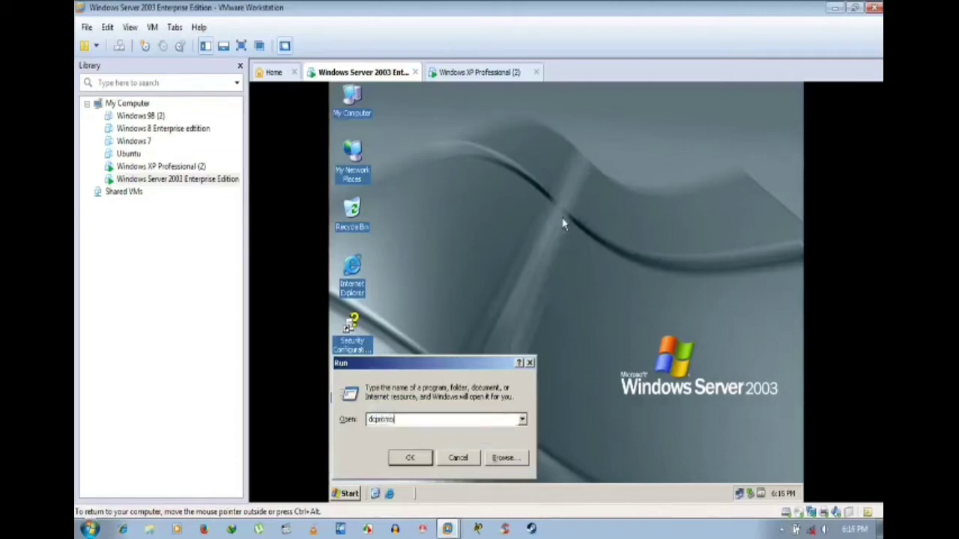
key("Return")
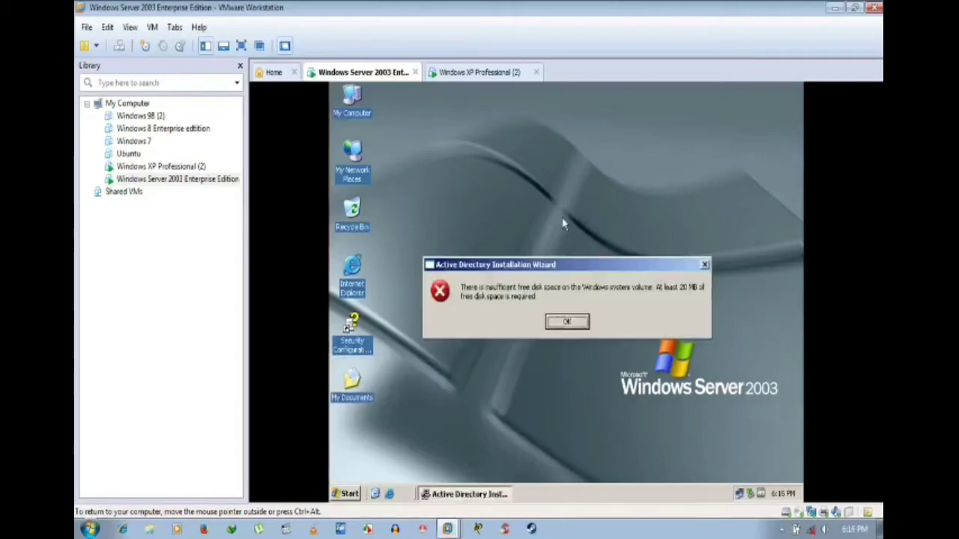
key("Return")
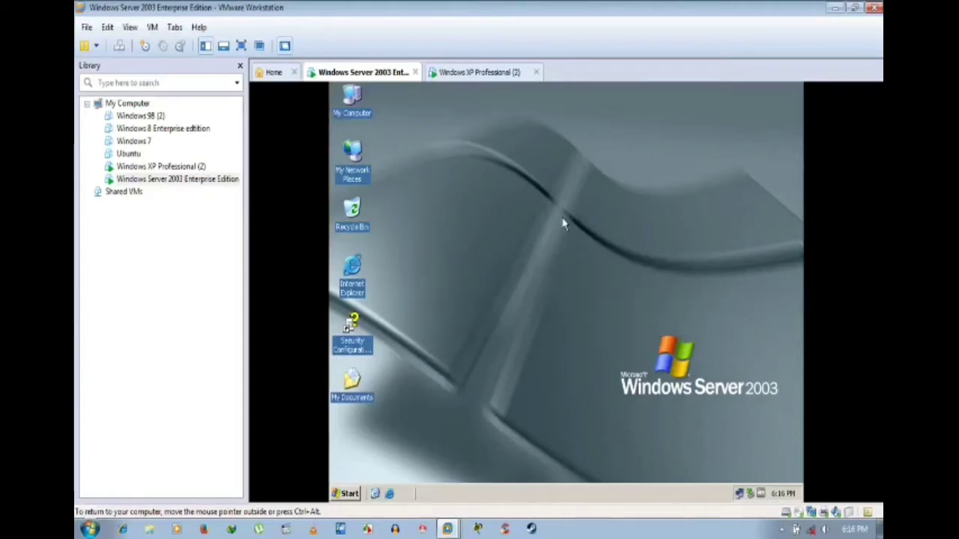
key("super+r")
key("BackSpace")
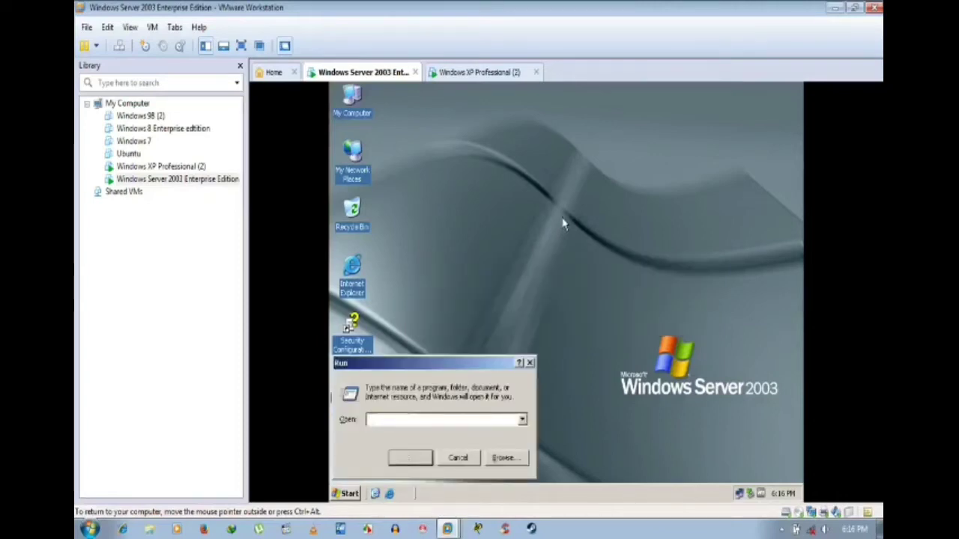
type("d")
key("BackSpace")
type("dcp")
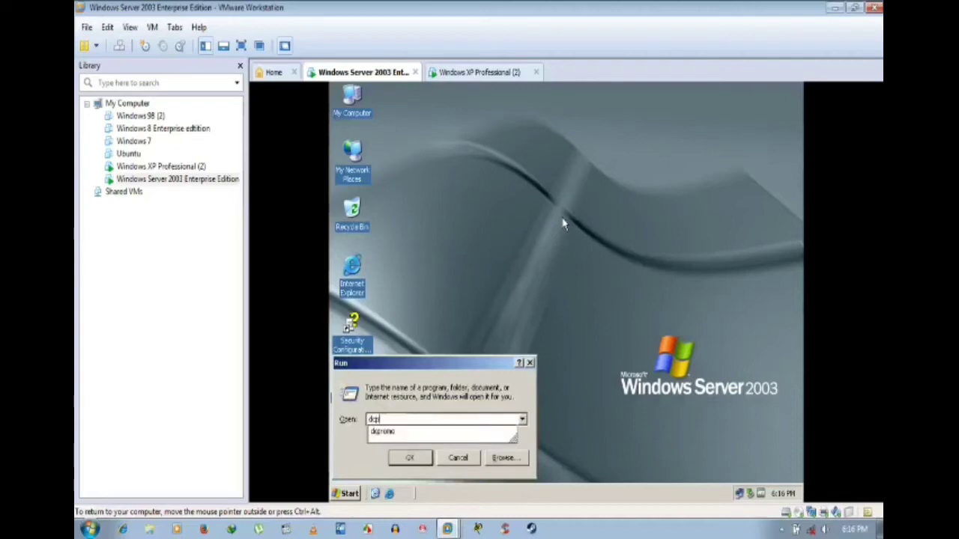
type("romo")
key("Return")
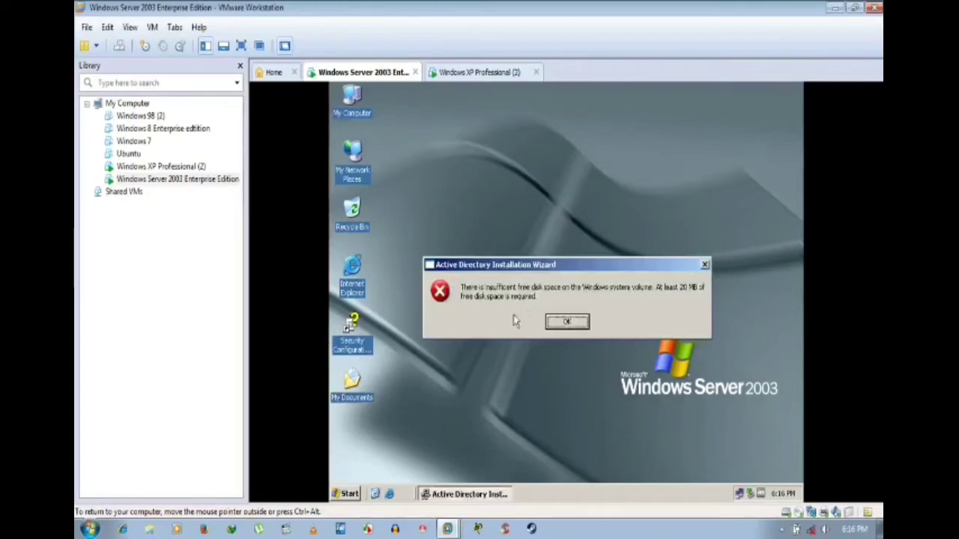
left_click(568, 323)
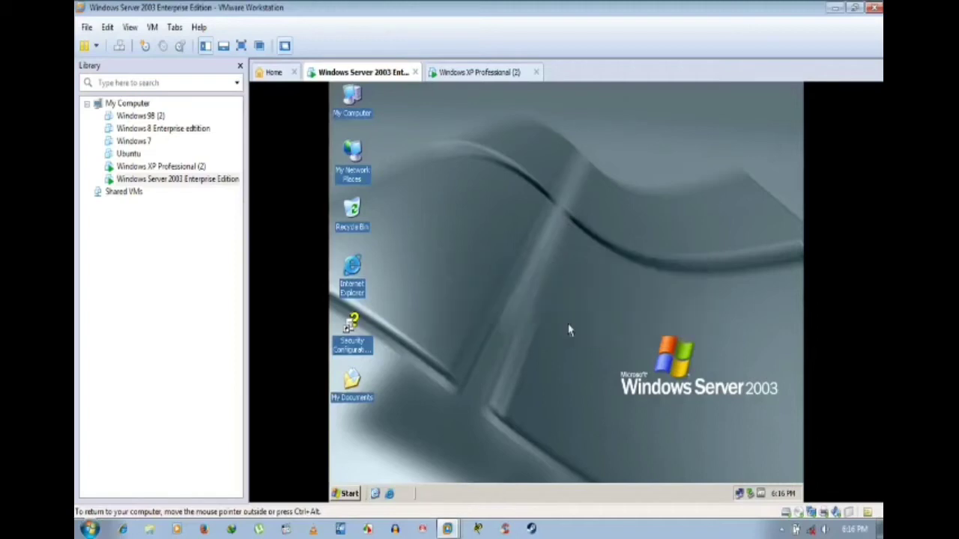
Step: Check the server's drives in My Computer, then bring up the VM's CD/DVD (IDE) settings
double_click(359, 111)
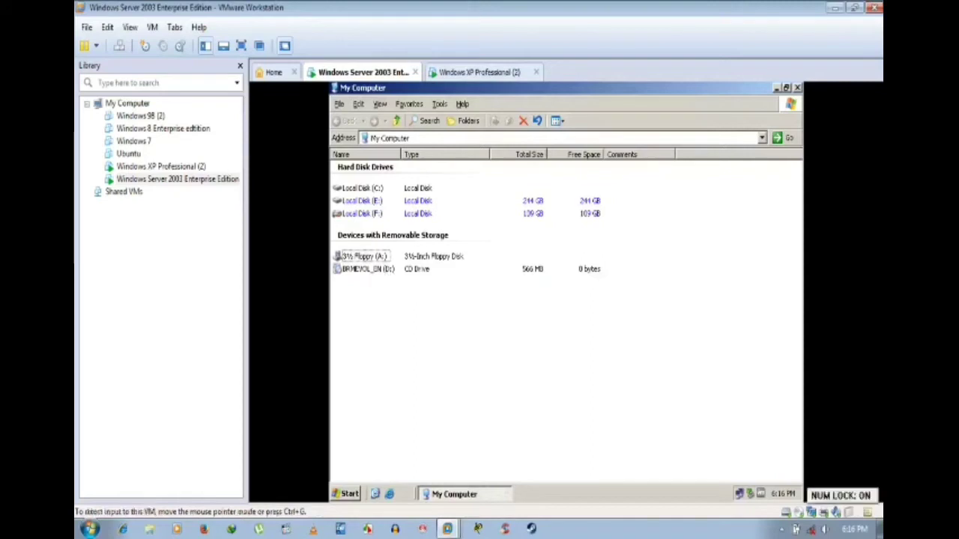
left_click(797, 88)
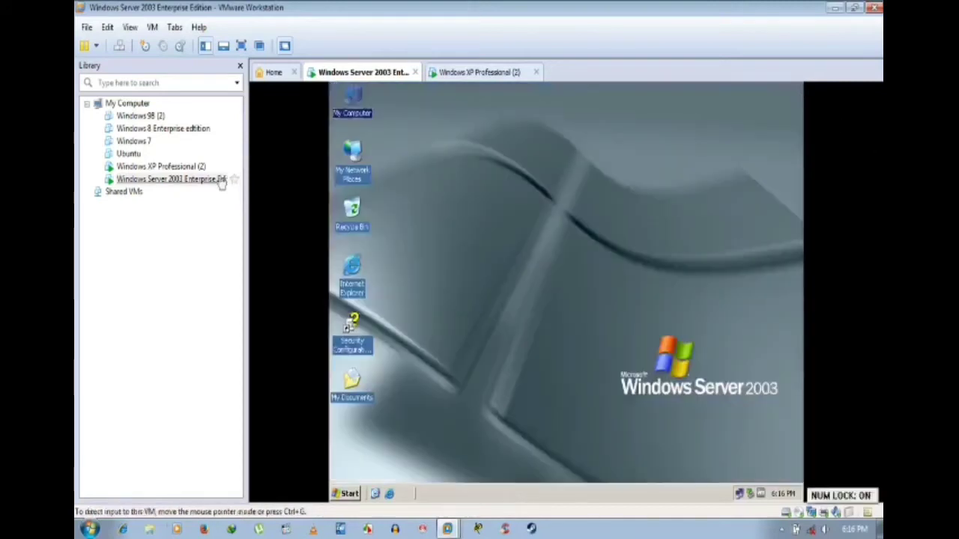
right_click(165, 183)
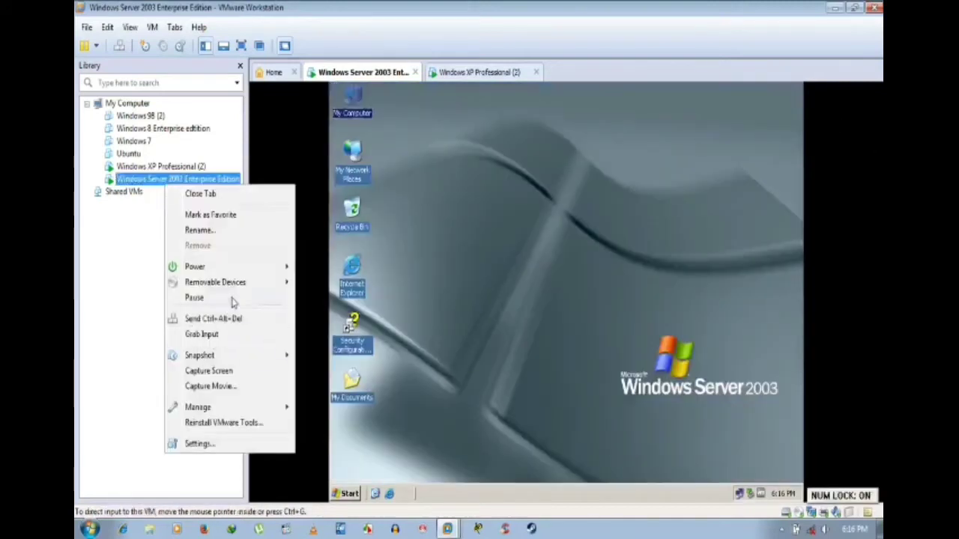
mouse_move(247, 283)
mouse_move(352, 291)
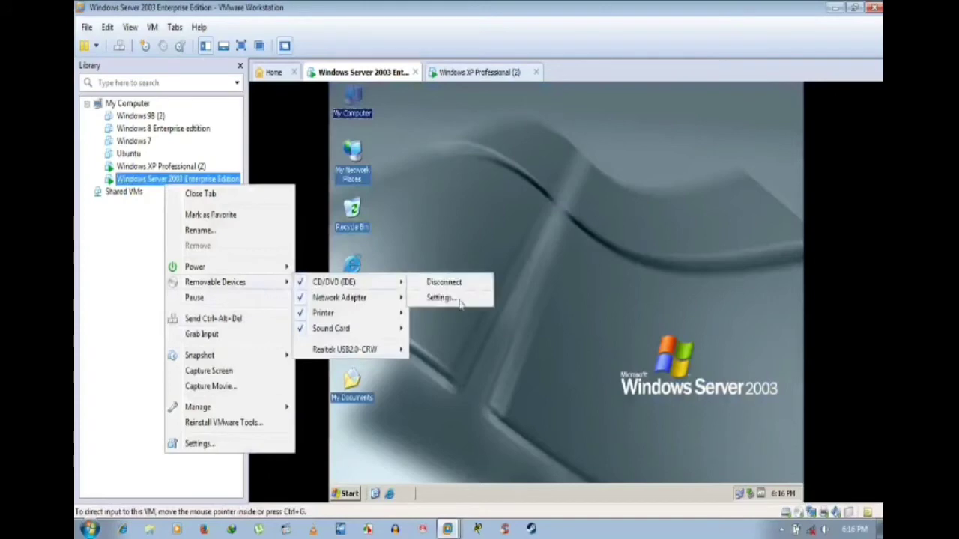
left_click(459, 300)
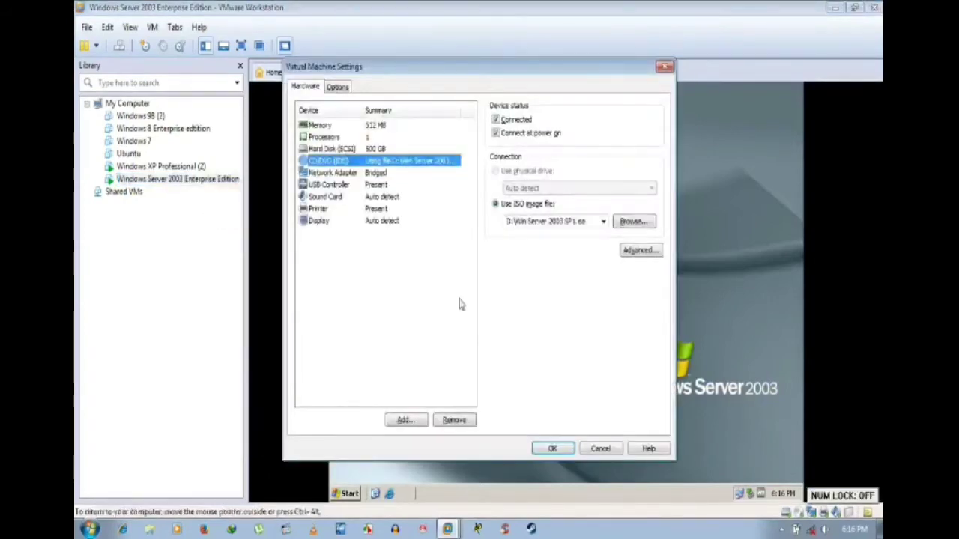
Step: Point the CD/DVD to ISO Win Server 2003 SP1.iso, connected now and at power on
left_click(495, 205)
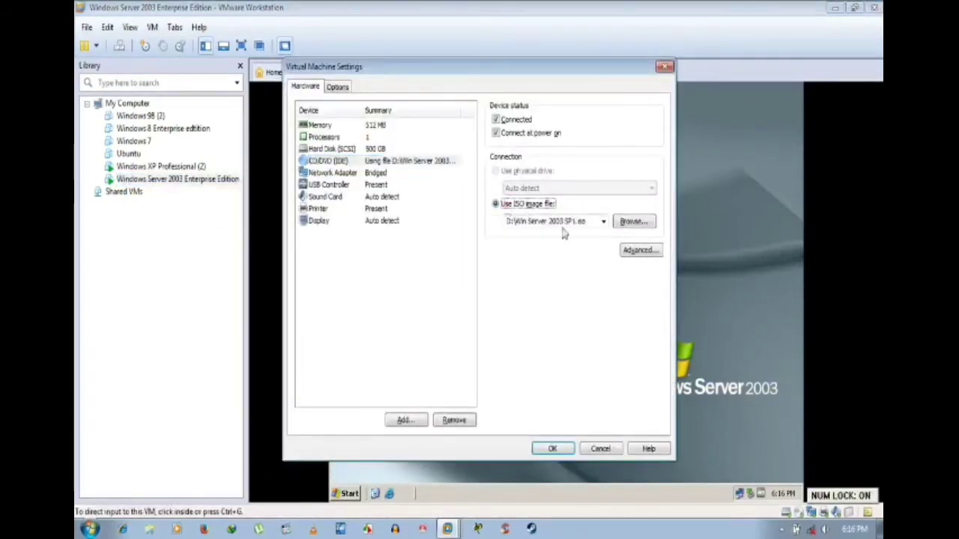
left_click(563, 224)
left_click(626, 223)
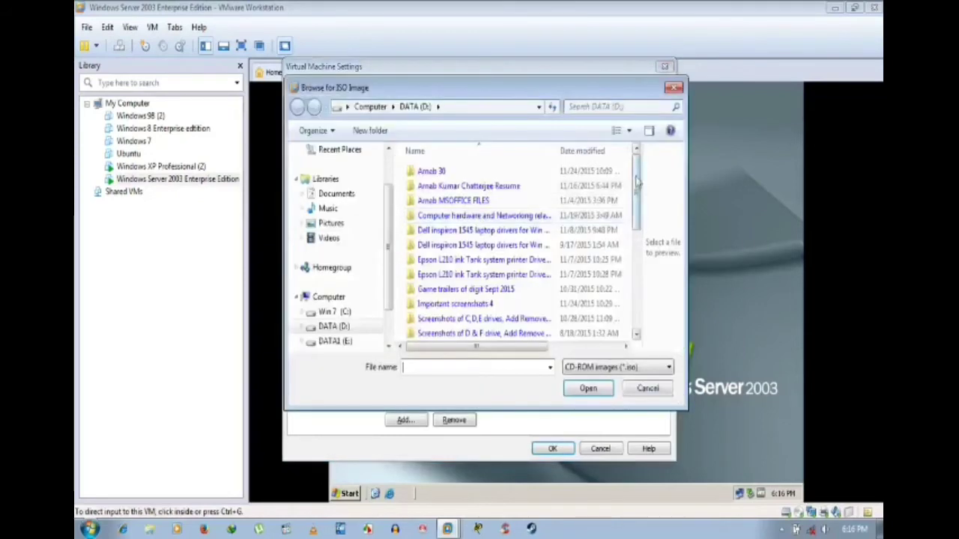
left_click_drag(636, 183, 641, 294)
left_click(453, 303)
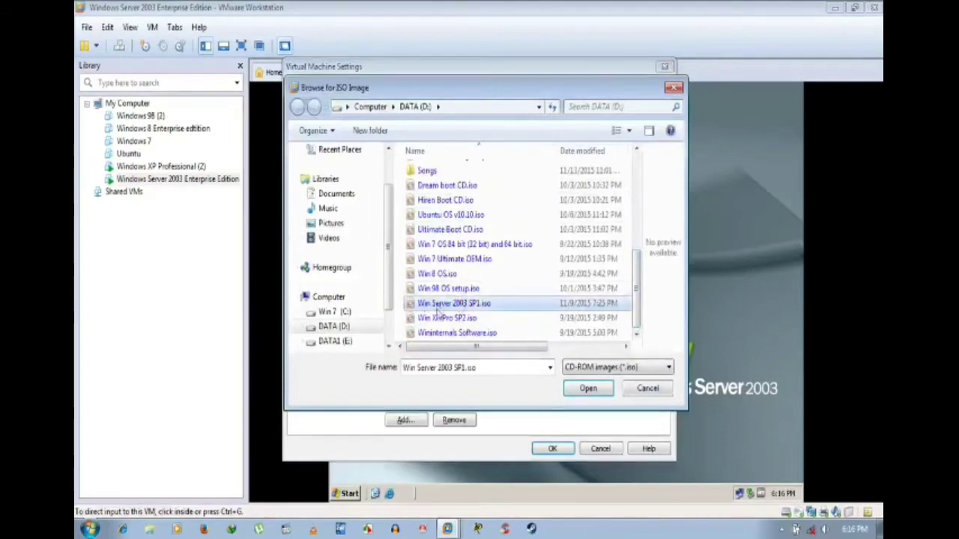
left_click(589, 389)
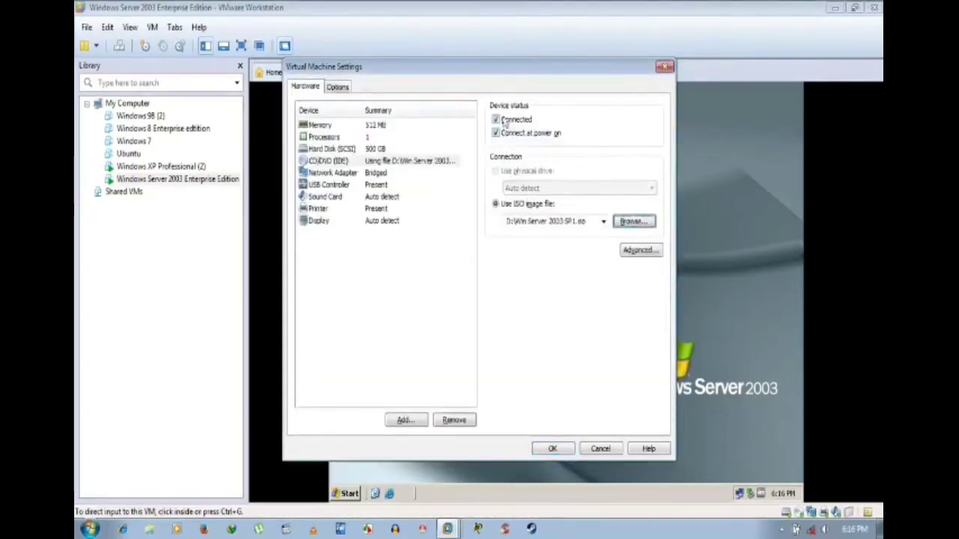
left_click(495, 119)
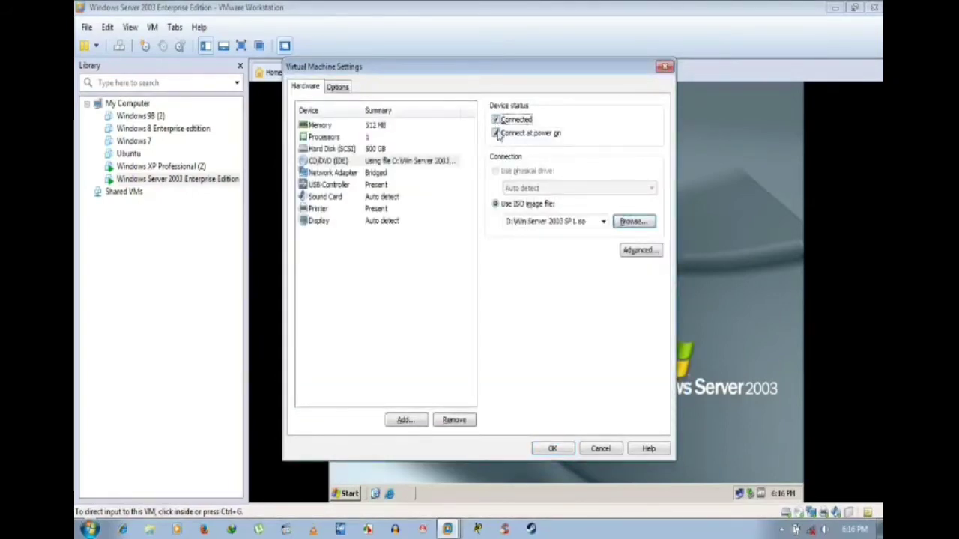
left_click(495, 133)
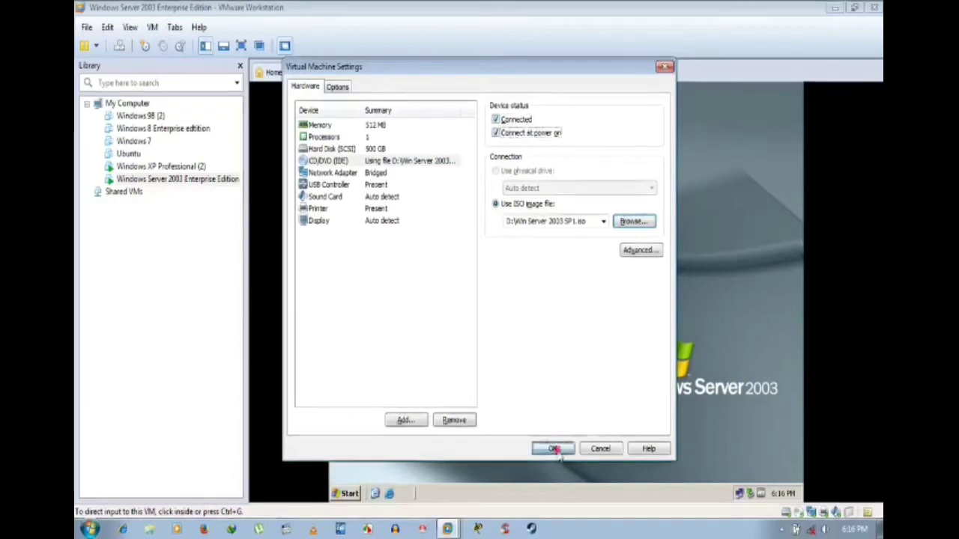
left_click(552, 448)
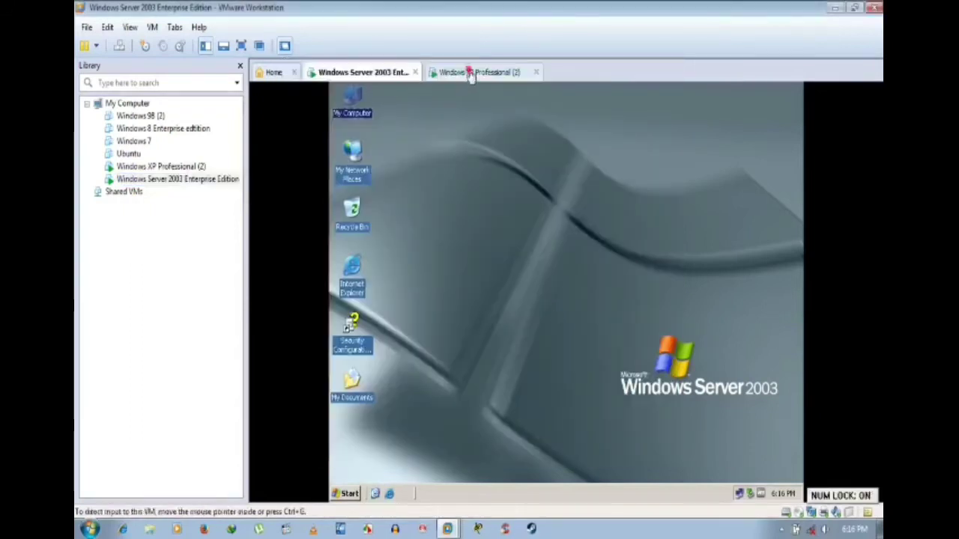
left_click(472, 72)
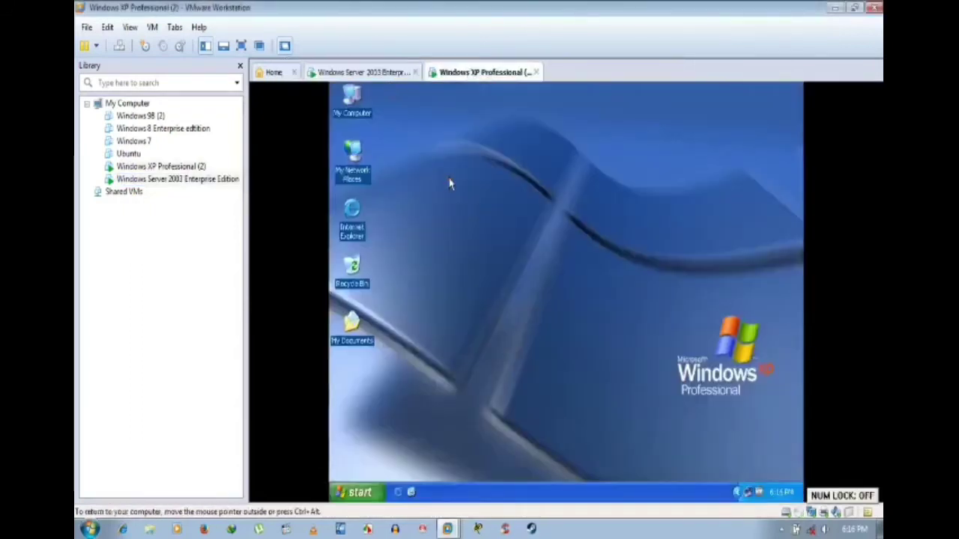
left_click(360, 72)
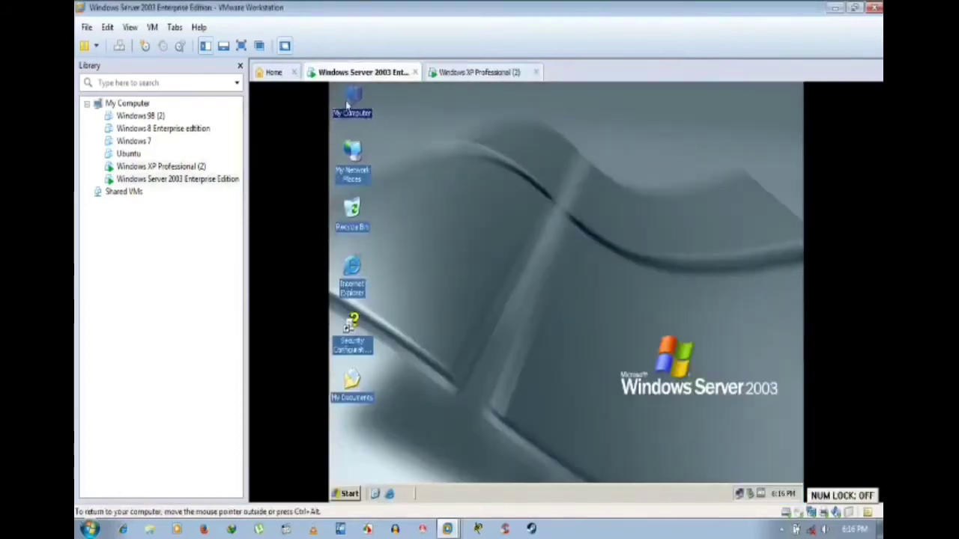
double_click(349, 105)
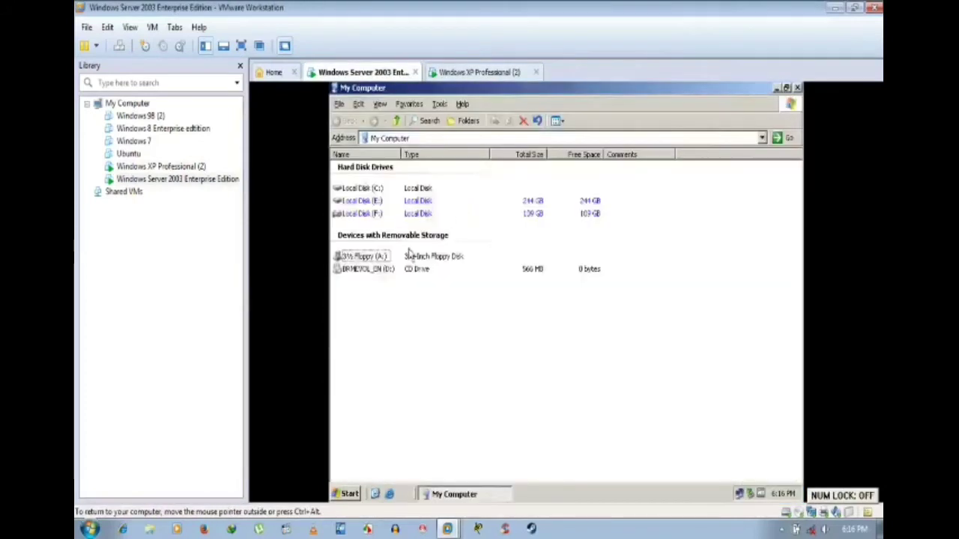
right_click(363, 214)
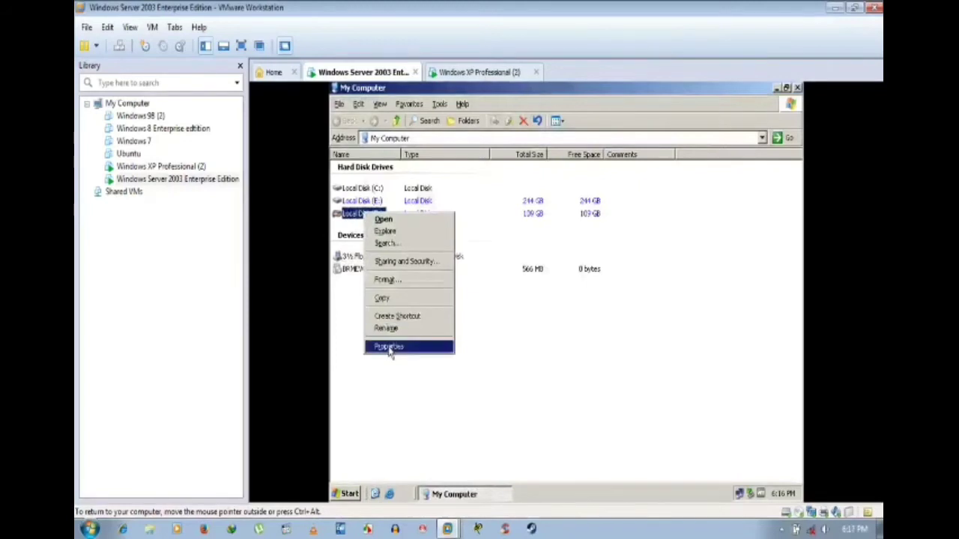
left_click(388, 347)
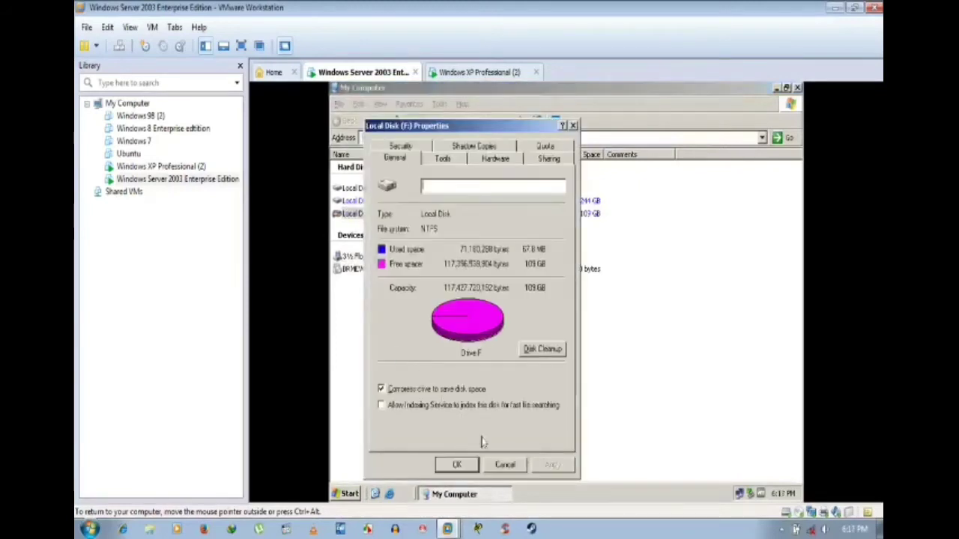
left_click(502, 464)
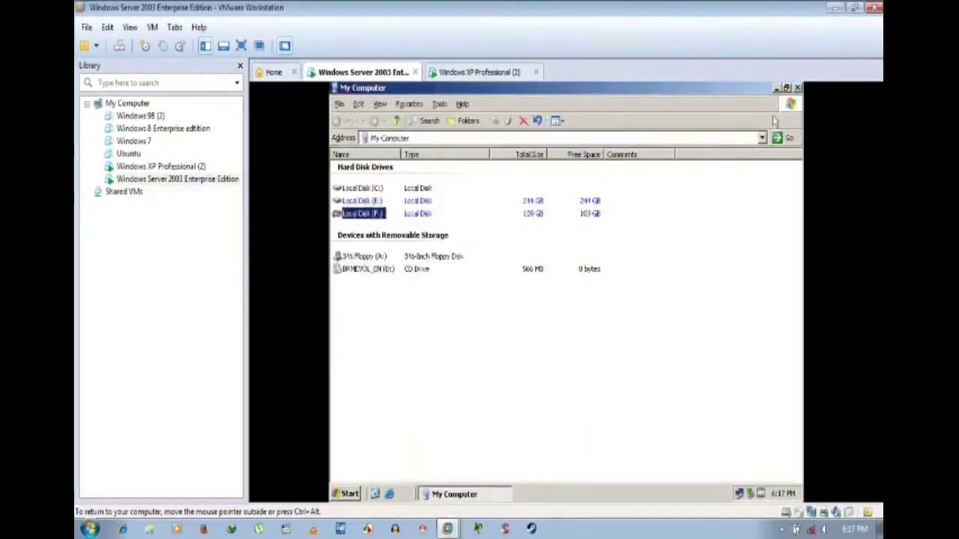
left_click(797, 88)
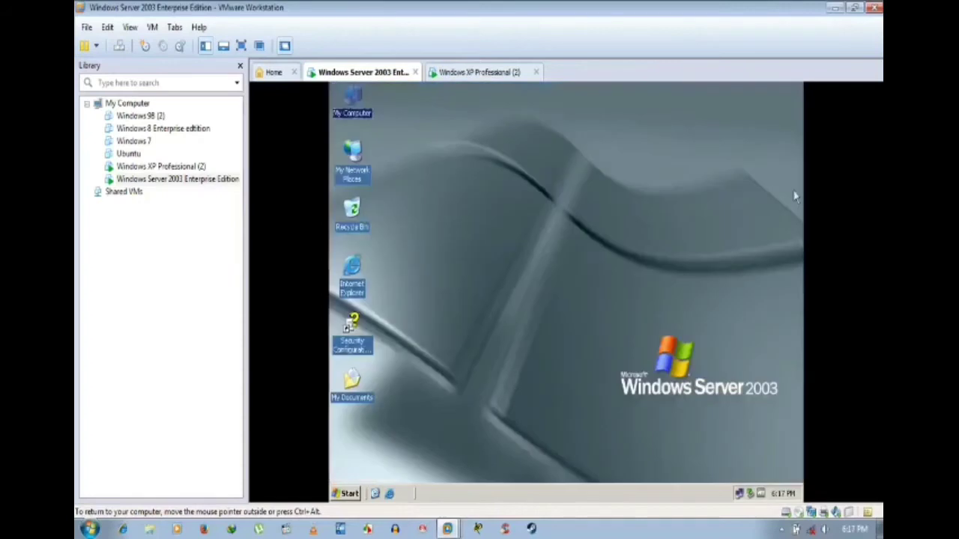
left_click(783, 529)
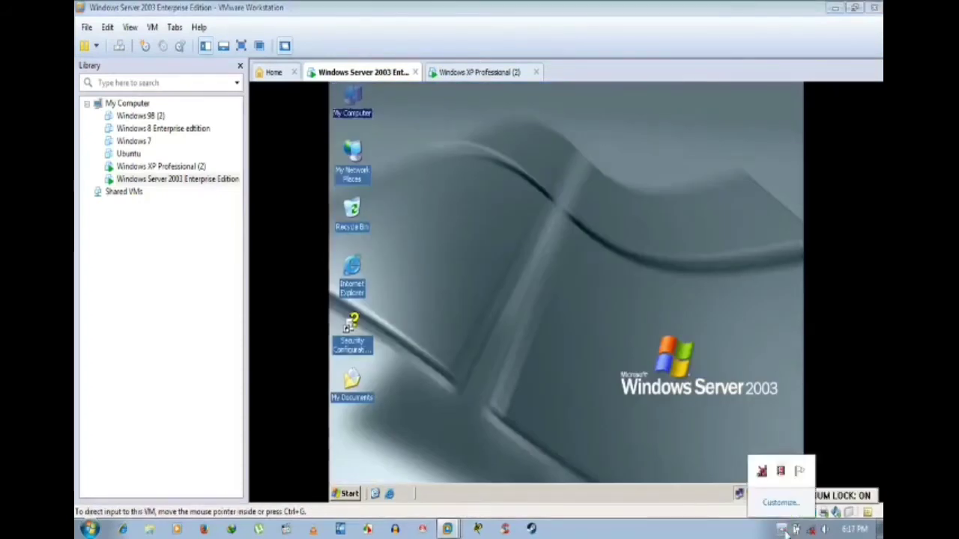
left_click(483, 187)
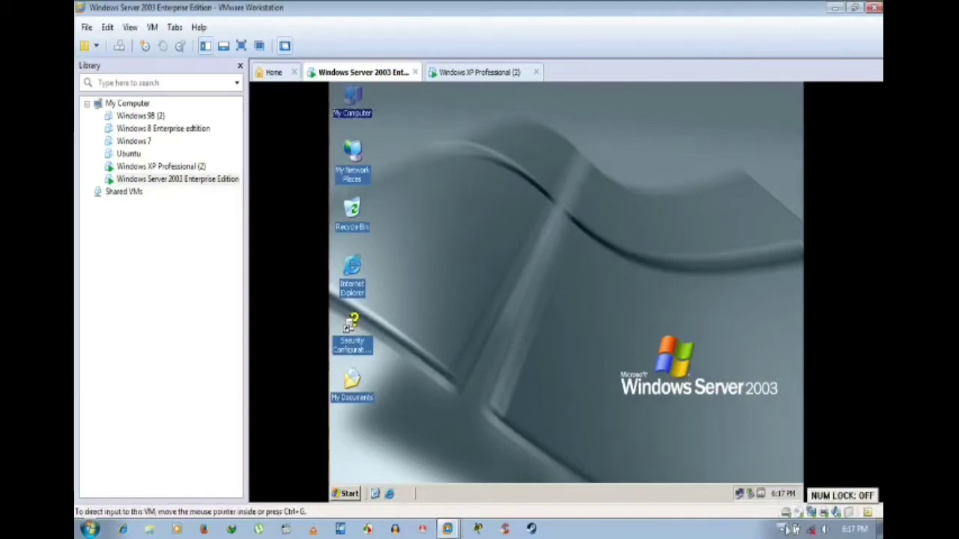
left_click(782, 530)
right_click(782, 483)
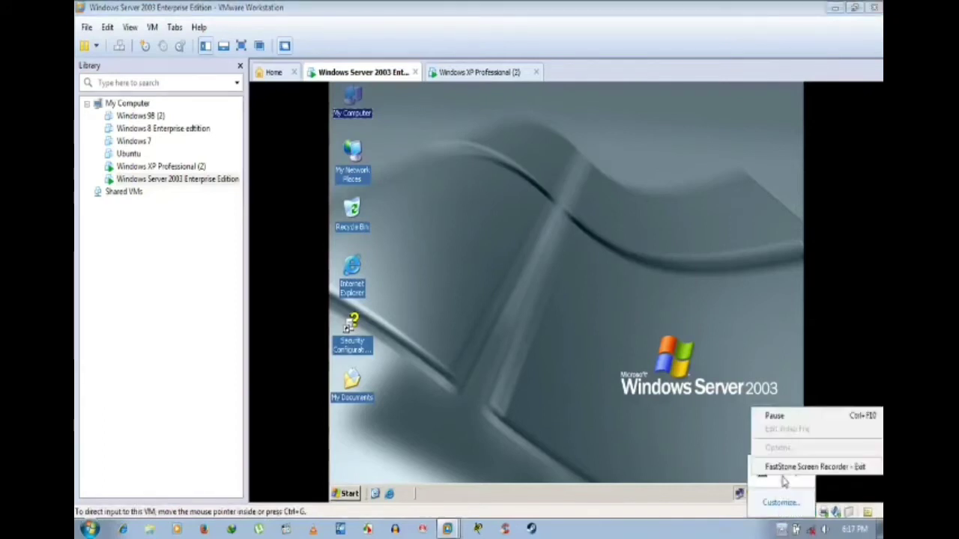
Step: Restart the Windows Server 2003 guest so it boots to the startup screen
left_click(764, 415)
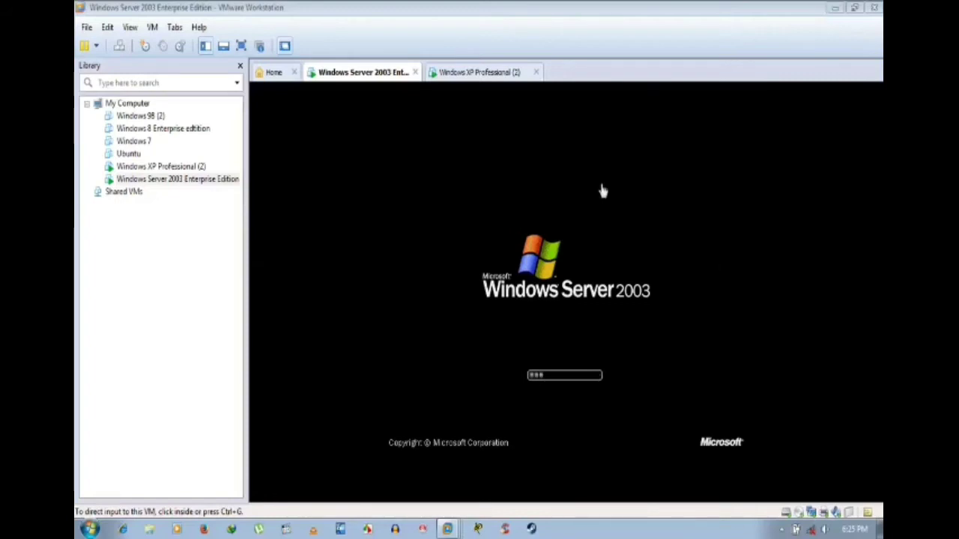
Step: Move to the Windows XP Professional (2) machine after a glance at Server 2003, and refresh its desktop twice
left_click(475, 73)
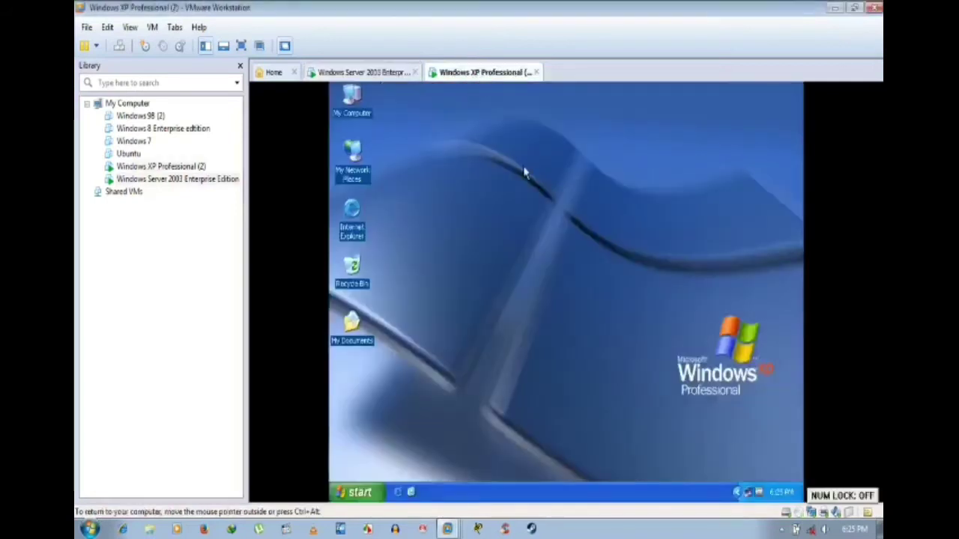
left_click(397, 72)
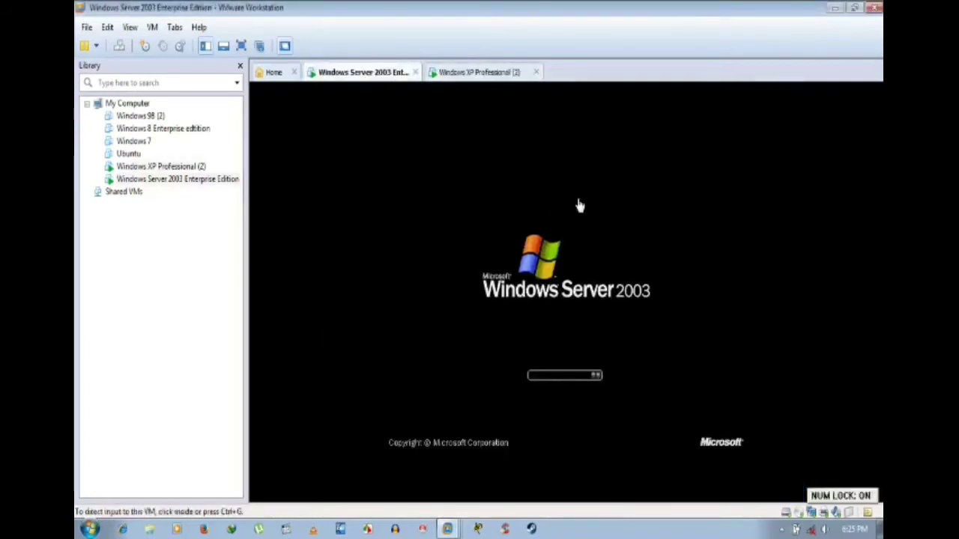
left_click(491, 73)
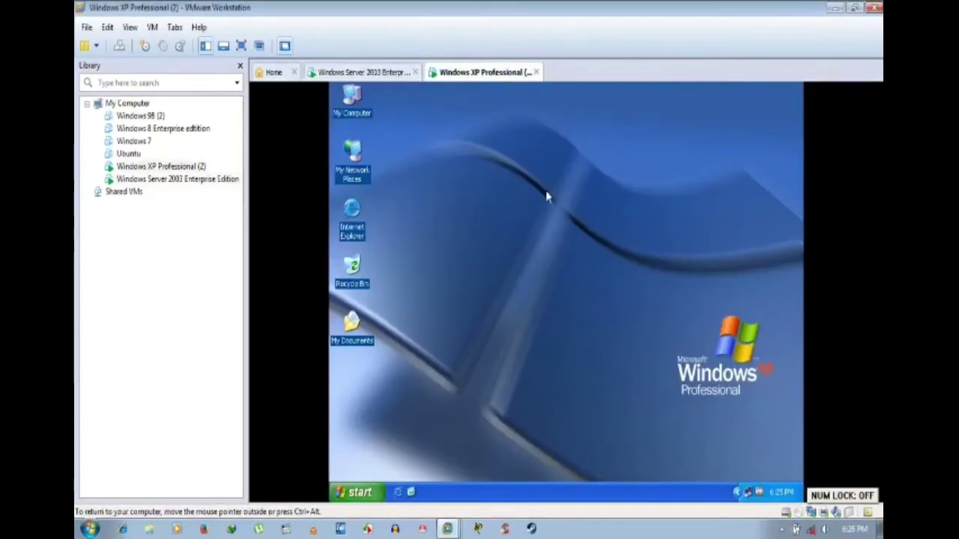
right_click(547, 192)
left_click(564, 208)
right_click(559, 213)
mouse_move(572, 218)
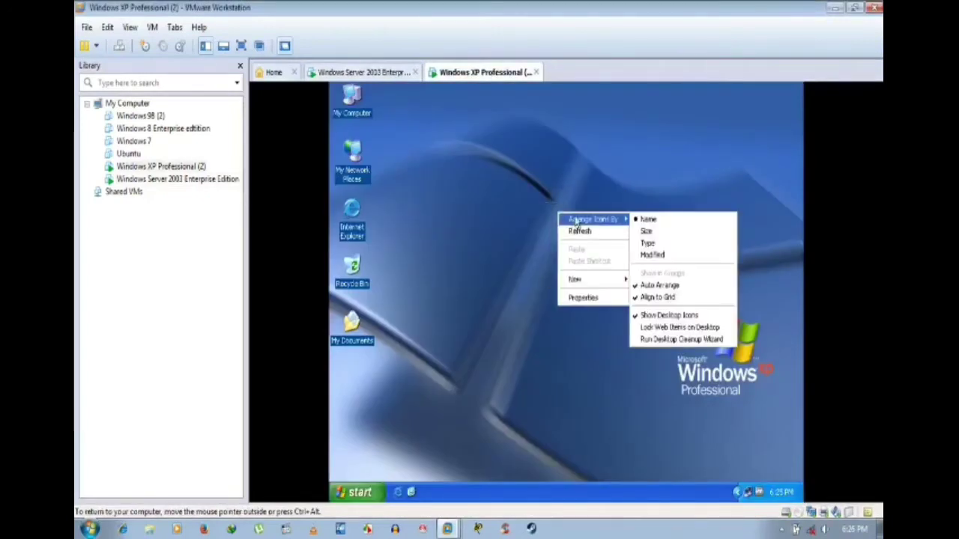
left_click(567, 229)
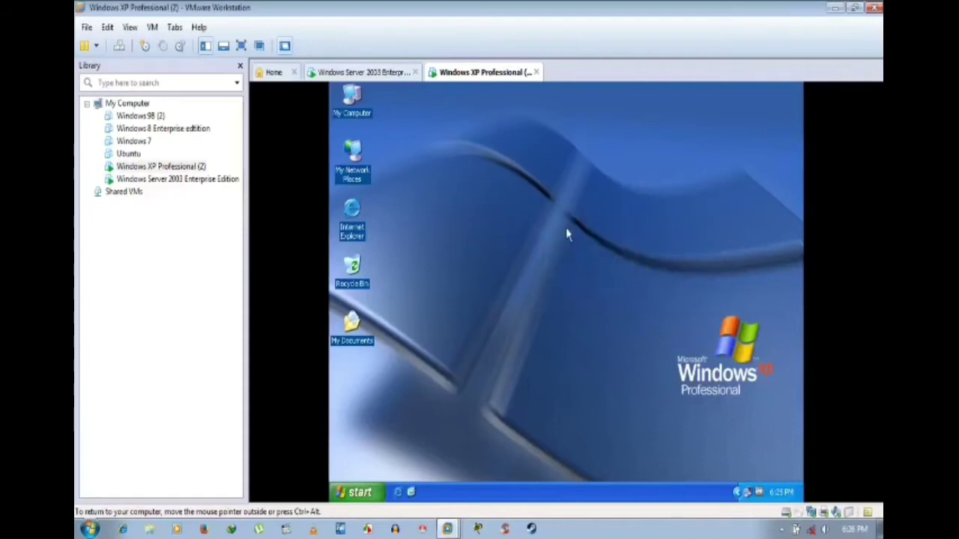
Step: Open the XP display properties, then refresh the XP desktop four more times
right_click(379, 199)
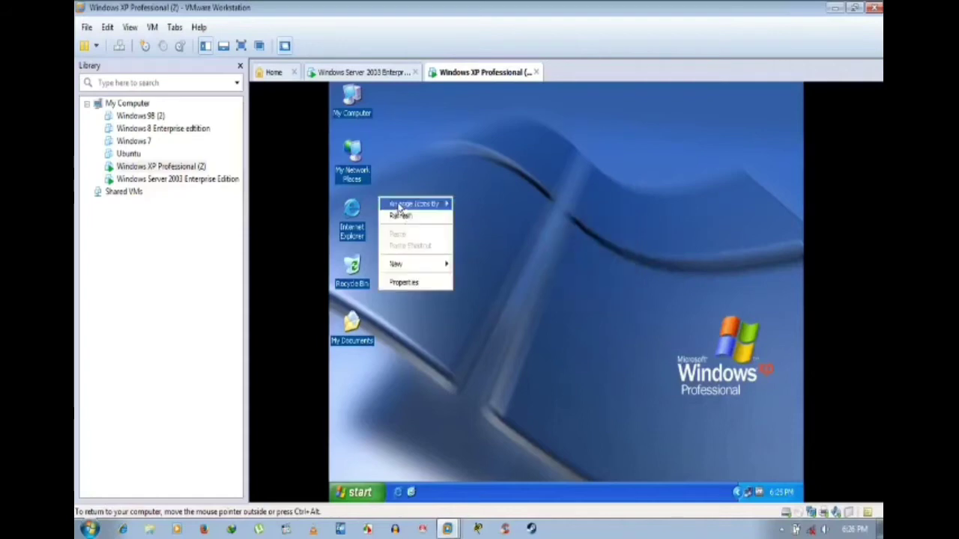
left_click(428, 281)
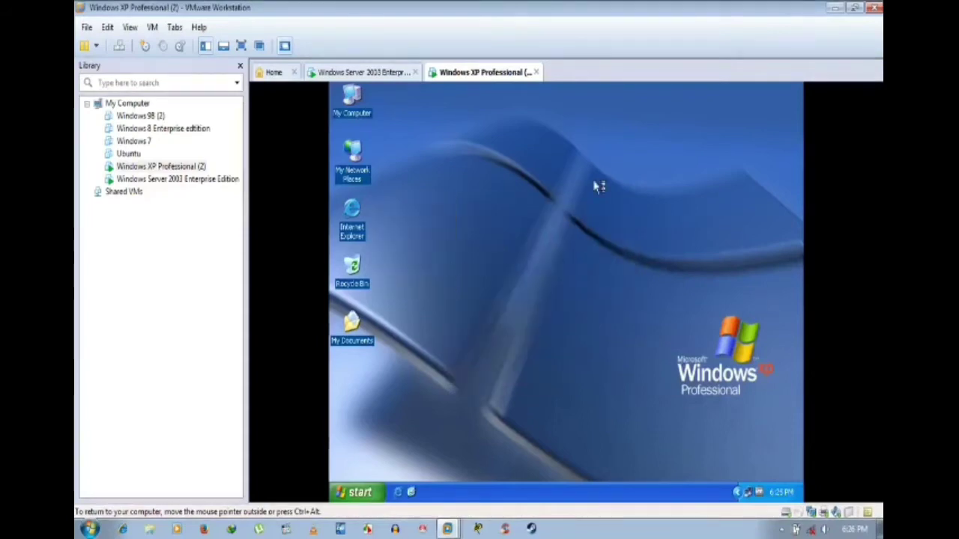
right_click(578, 246)
left_click(584, 260)
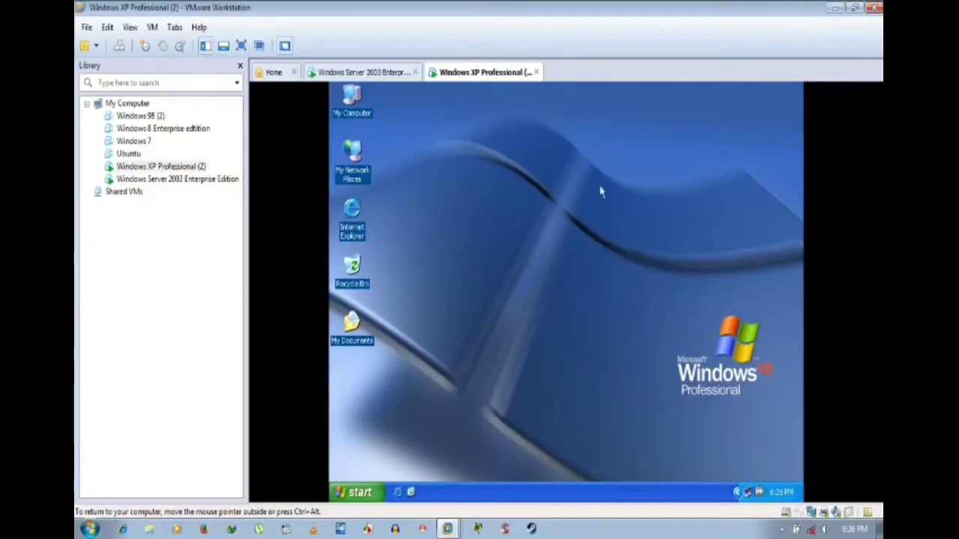
right_click(548, 204)
left_click(563, 221)
right_click(492, 213)
left_click(515, 231)
right_click(511, 231)
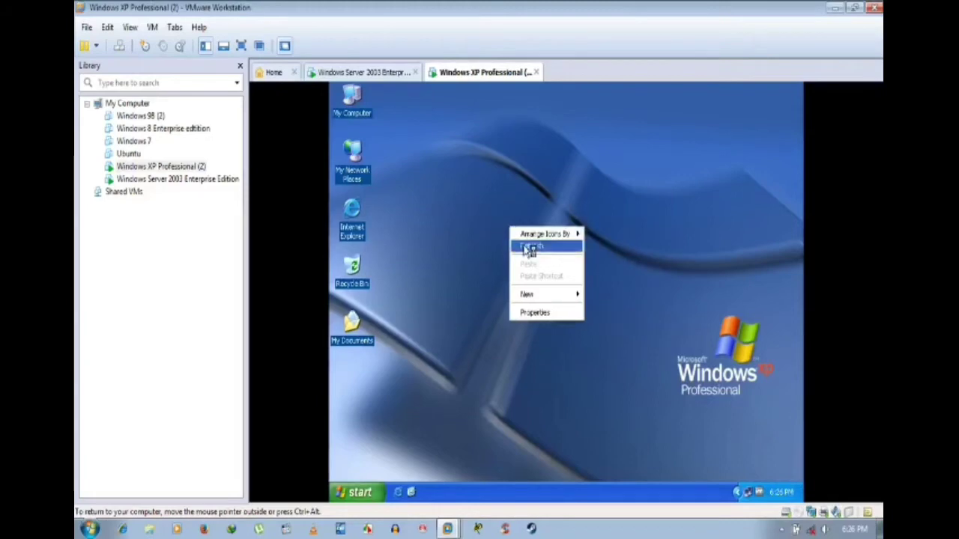
left_click(530, 249)
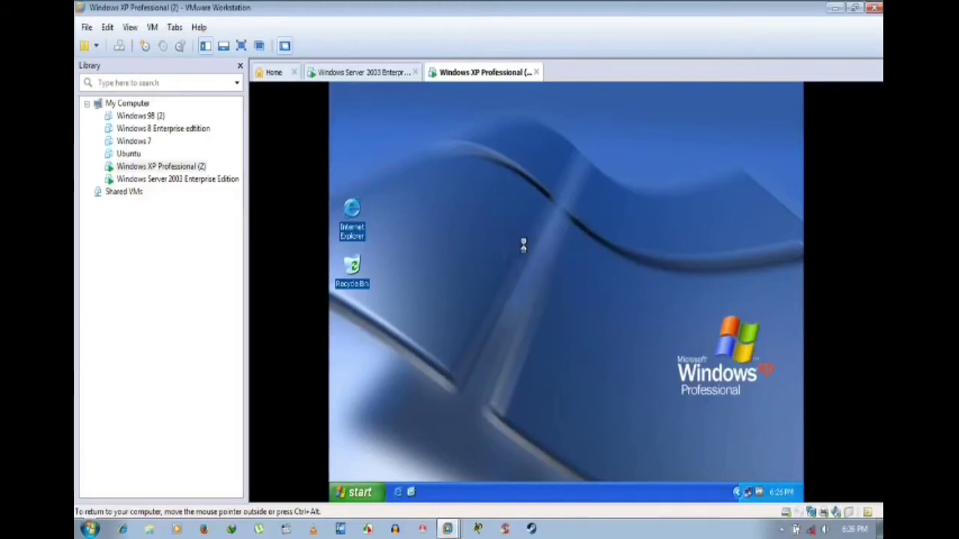
right_click(506, 200)
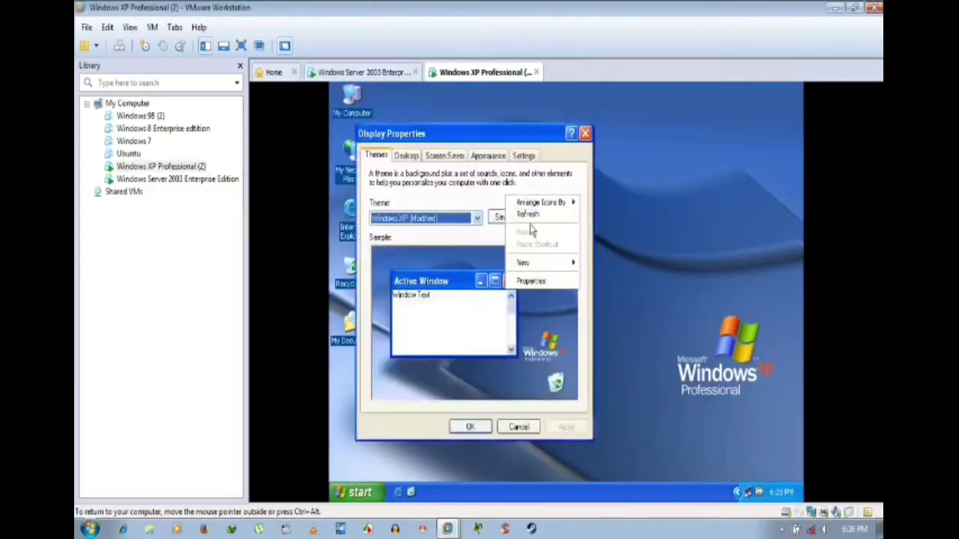
Step: View the XP Desktop and Themes display settings, close without changes, then move to Windows Server 2003
left_click(533, 218)
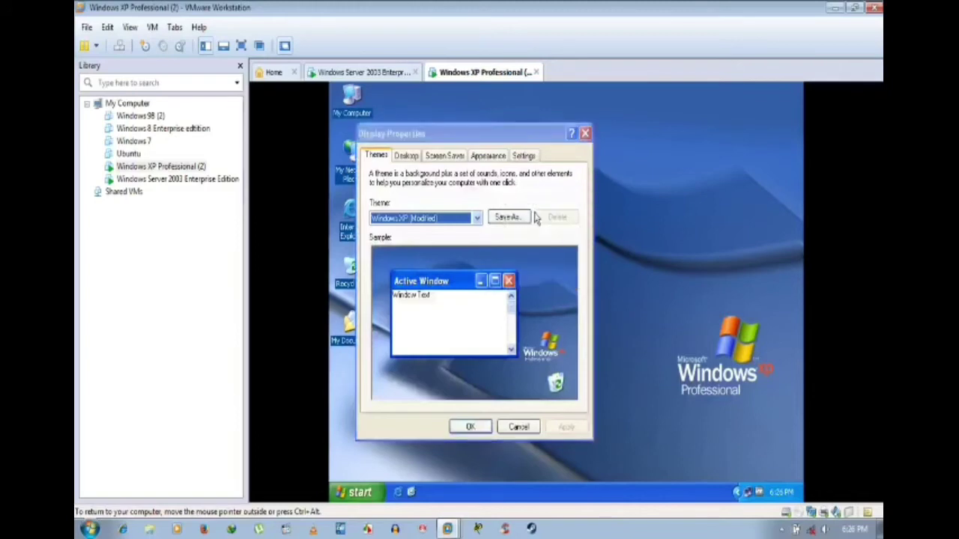
left_click(408, 156)
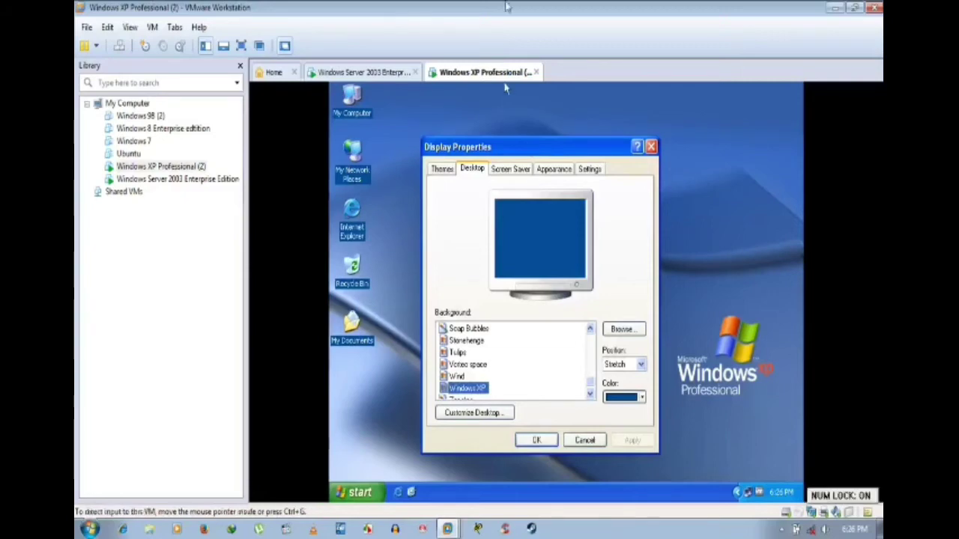
left_click(442, 168)
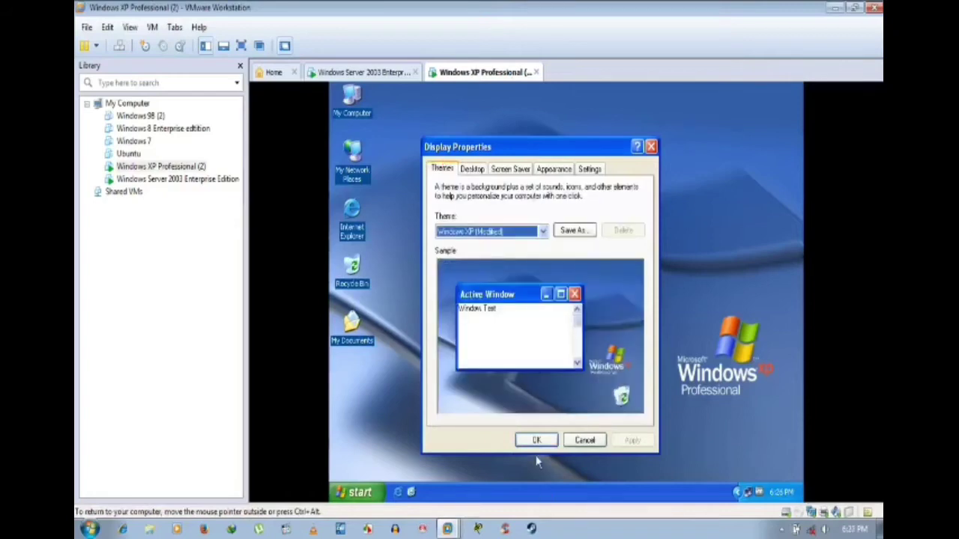
left_click(541, 445)
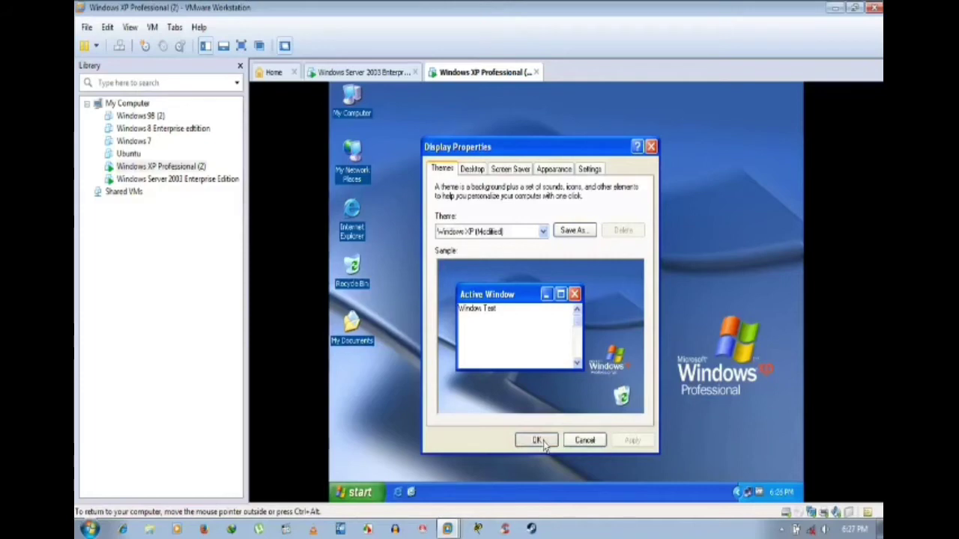
left_click(382, 73)
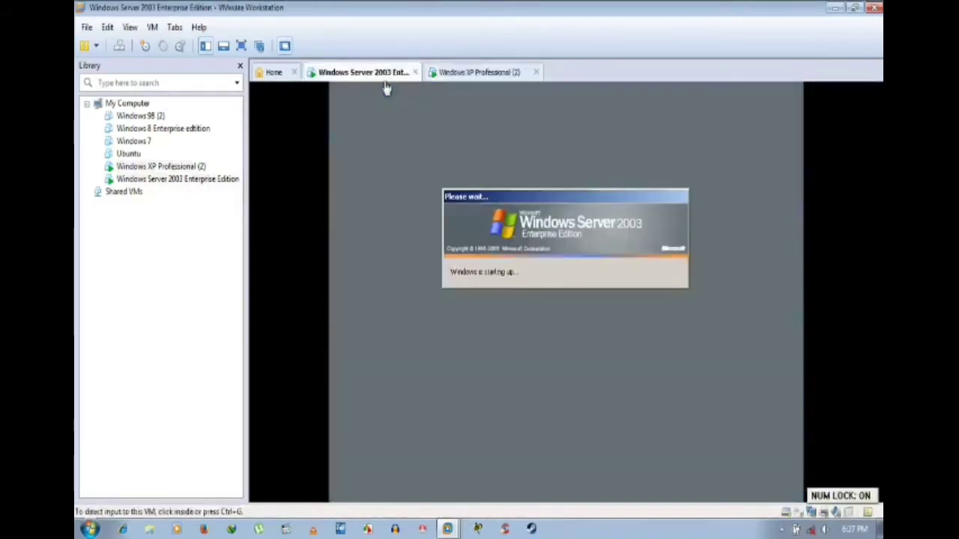
Step: Go to the Windows XP Professional (2) machine and refresh its desktop
left_click(478, 72)
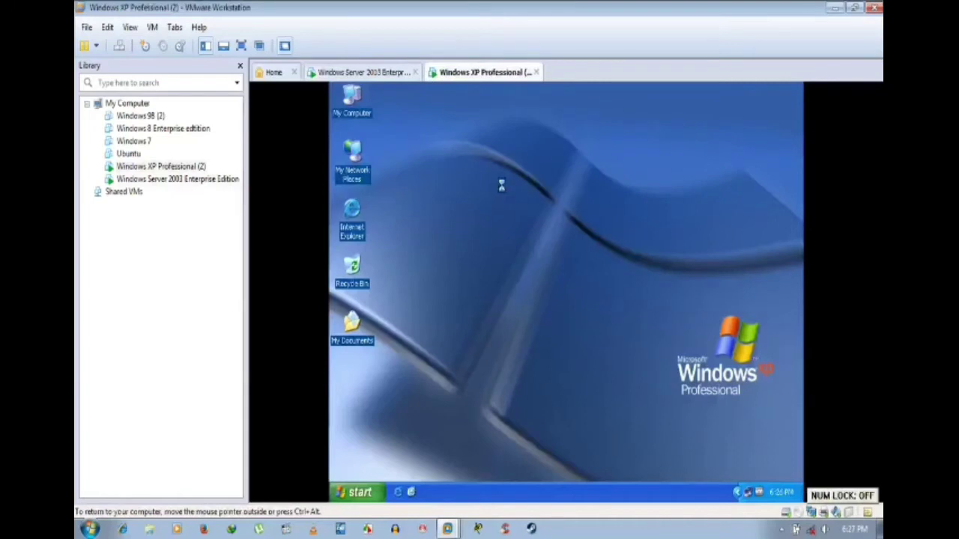
right_click(505, 193)
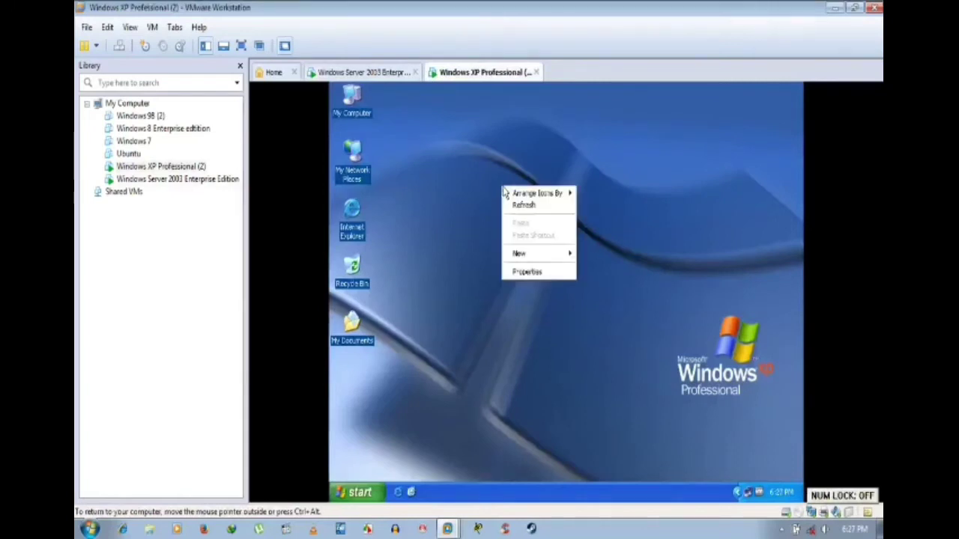
left_click(516, 204)
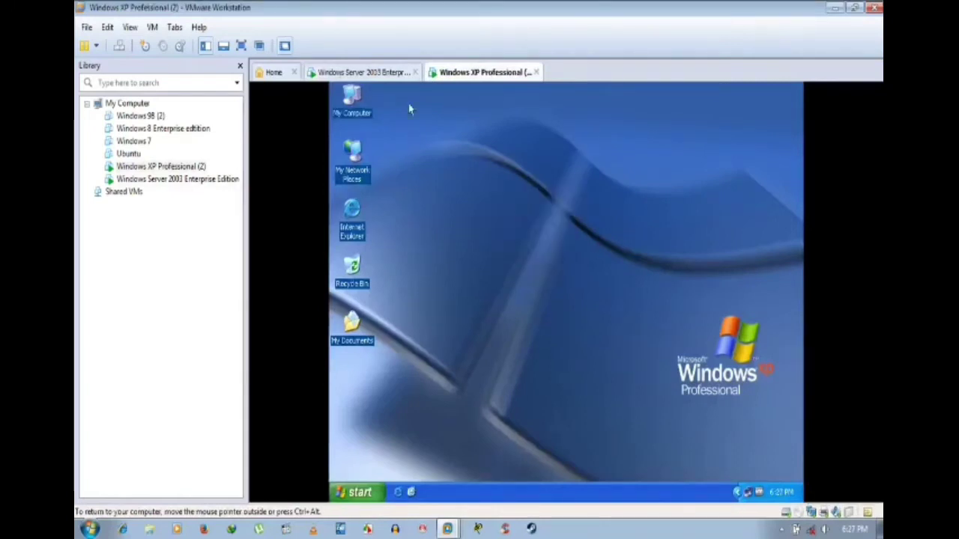
Step: Check the Windows Server 2003 startup, then return to XP and refresh its desktop again
left_click(359, 73)
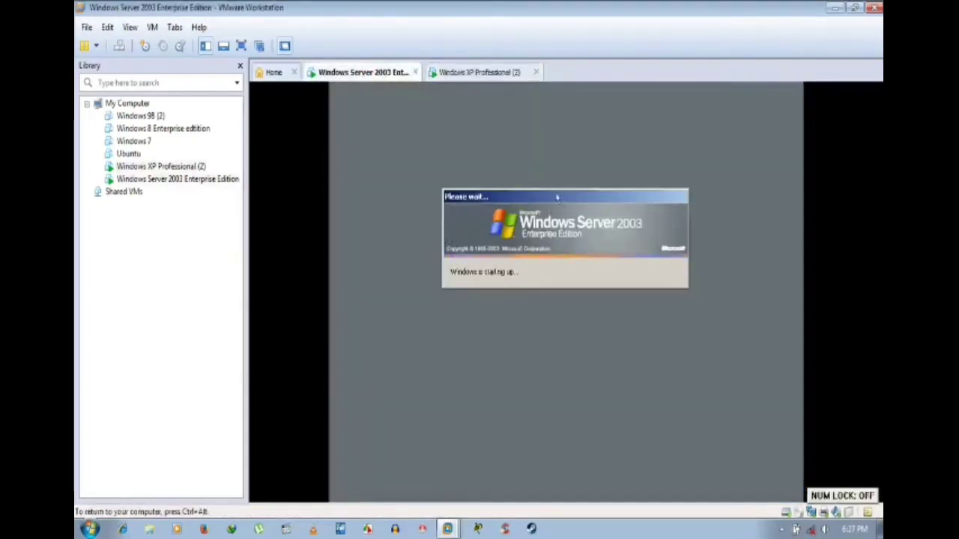
key("ctrl+alt")
left_click(472, 72)
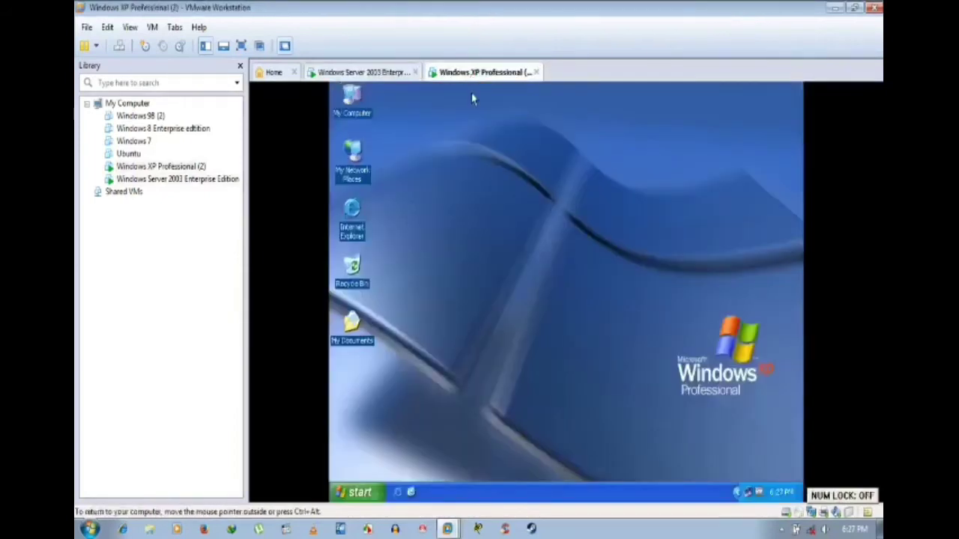
right_click(509, 210)
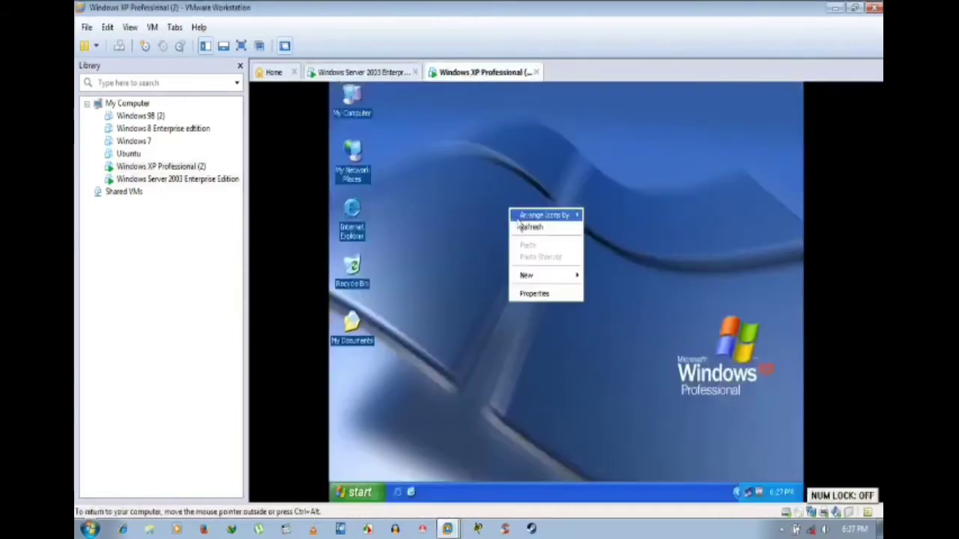
left_click(527, 227)
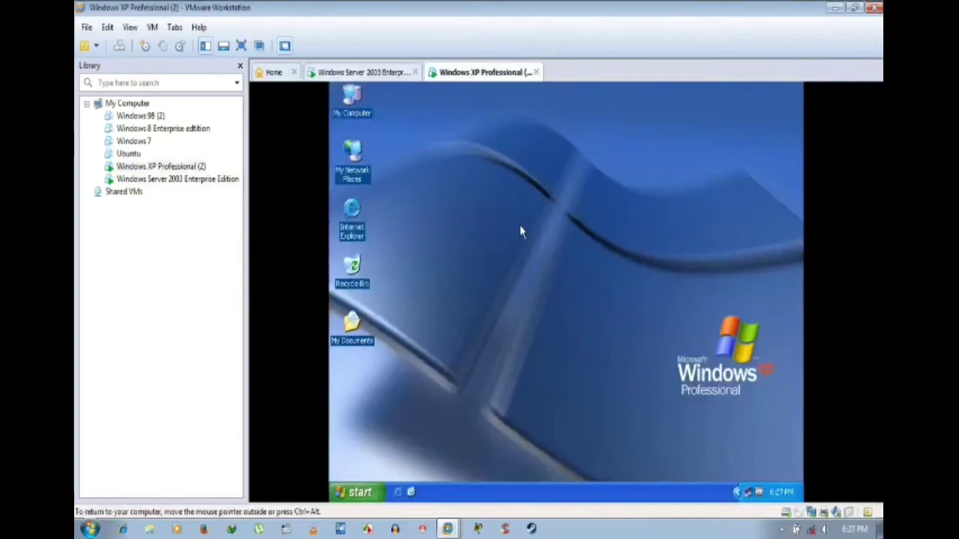
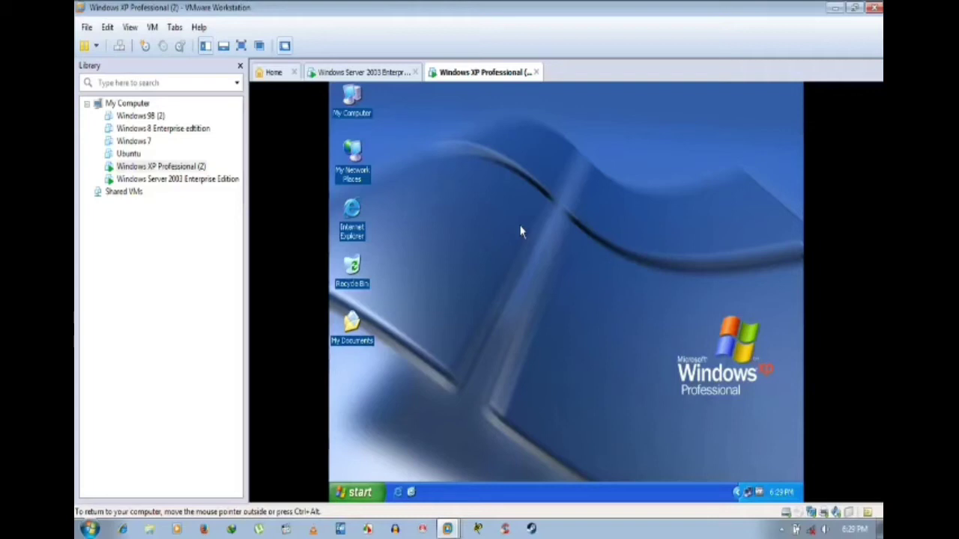
Step: On the Windows Server 2003 VM, log on as Administrator to the domain with the account password
left_click(367, 73)
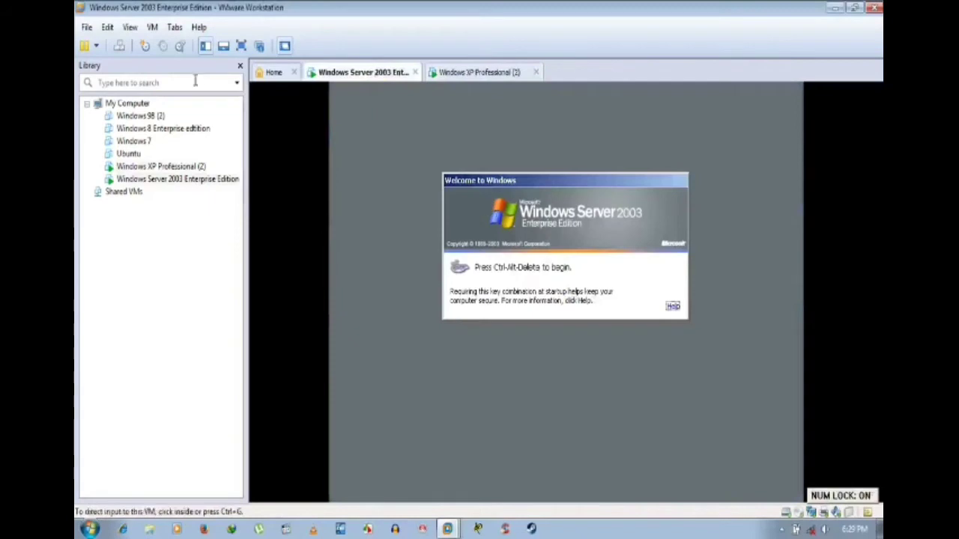
left_click(120, 47)
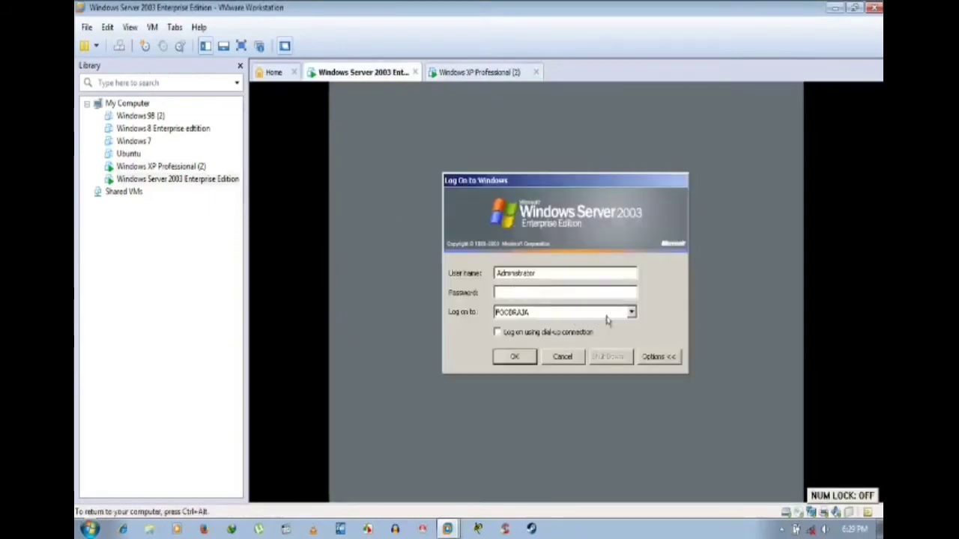
left_click(632, 313)
left_click(631, 313)
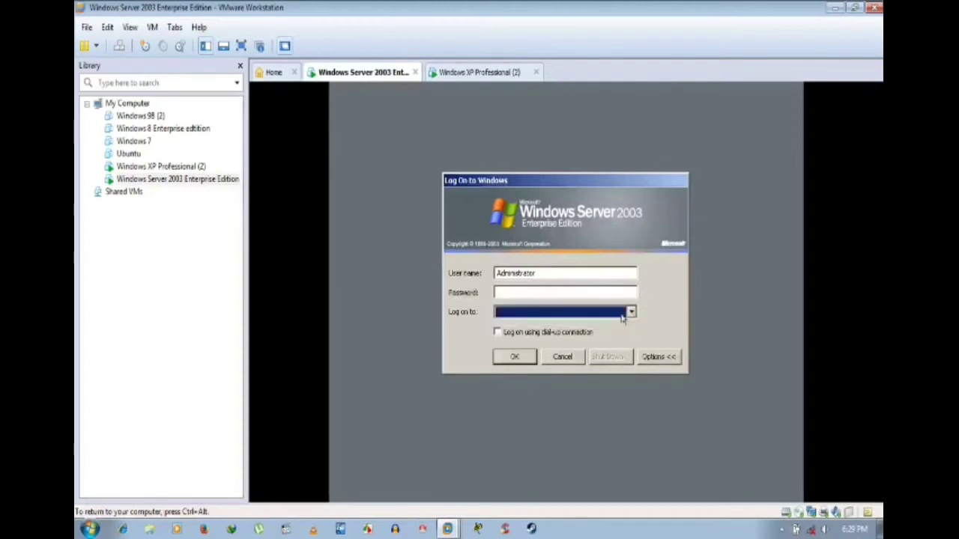
left_click(631, 313)
left_click(582, 324)
left_click(555, 294)
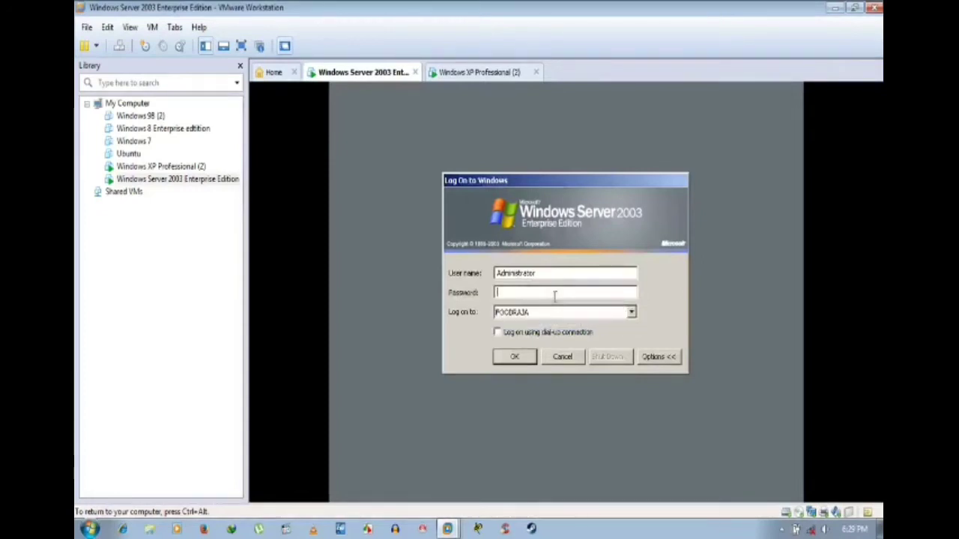
type("*********")
key("Return")
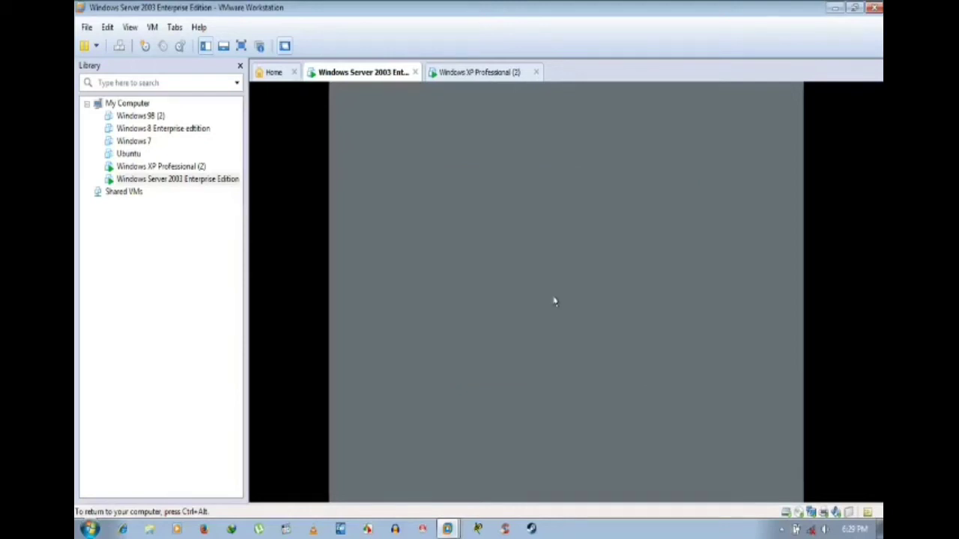
Step: Glance at the Windows XP VM, then return to the Server 2003 VM and capture its input
left_click(480, 75)
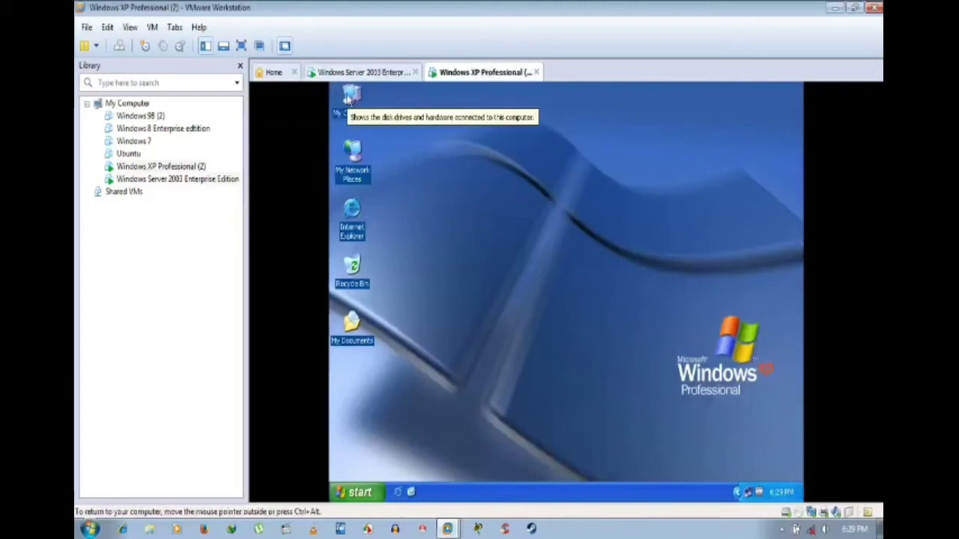
left_click(373, 72)
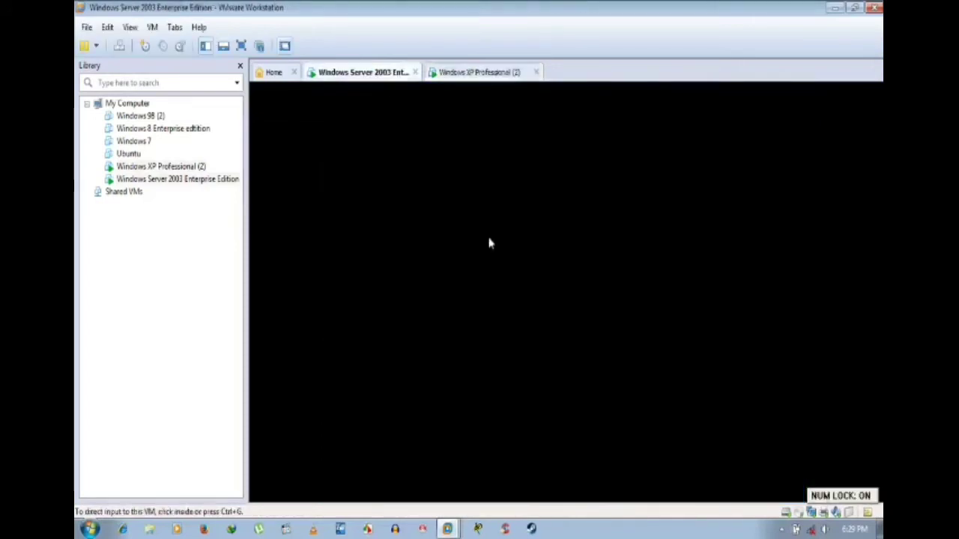
left_click(488, 243)
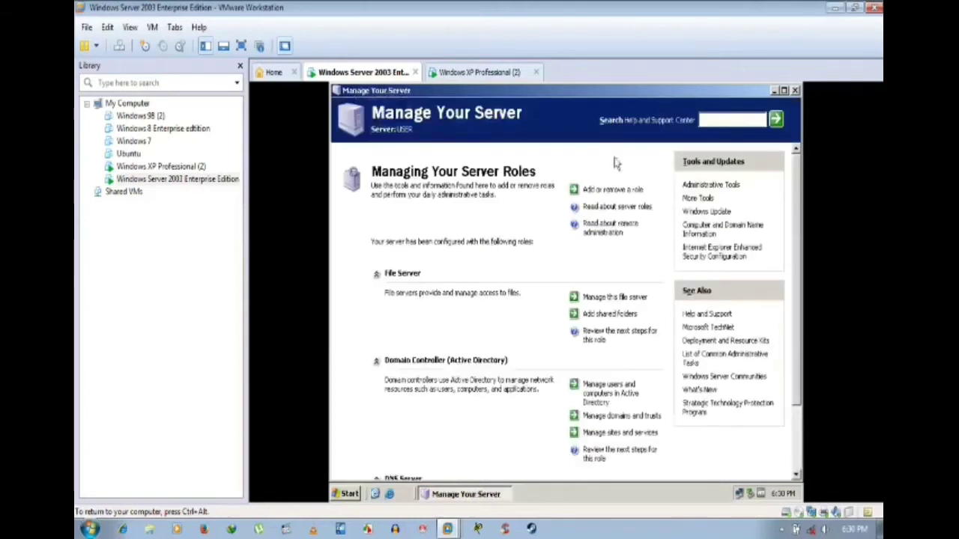
Step: Close Manage Your Server and open the Local Area Connection properties from Network Connections
left_click(795, 91)
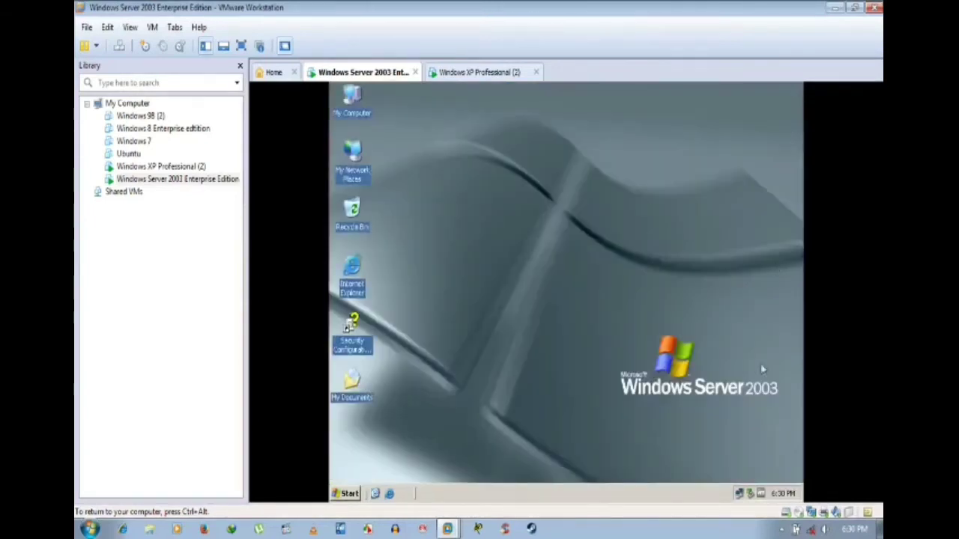
right_click(748, 494)
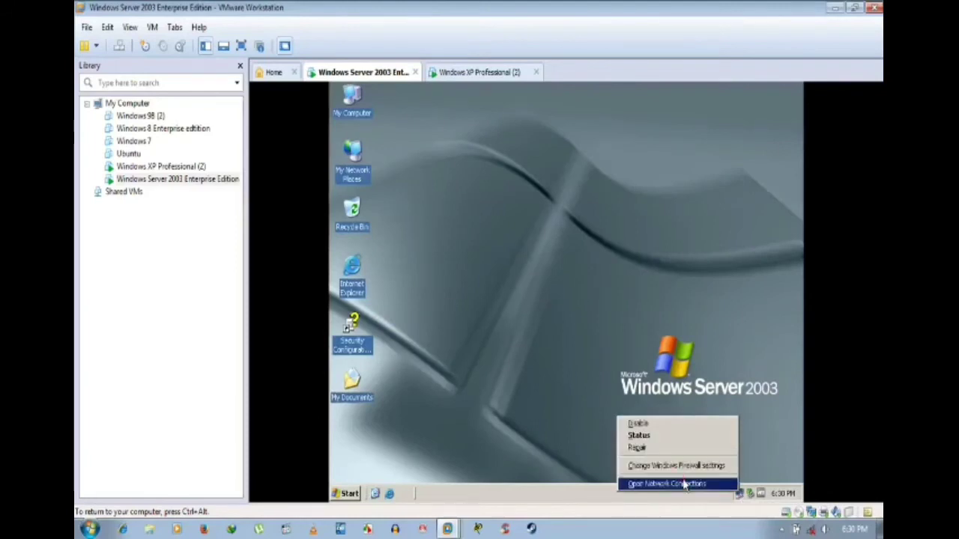
left_click(684, 484)
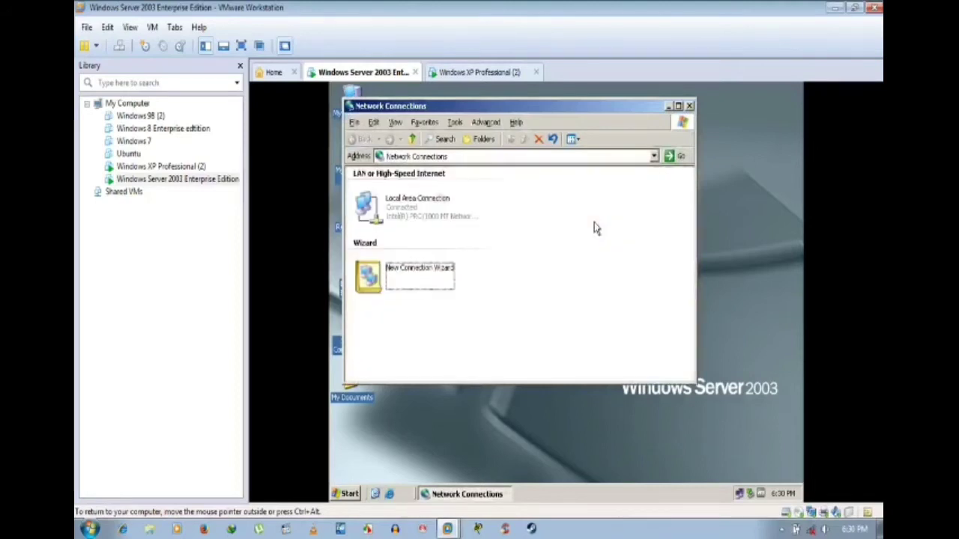
left_click(448, 216)
right_click(441, 214)
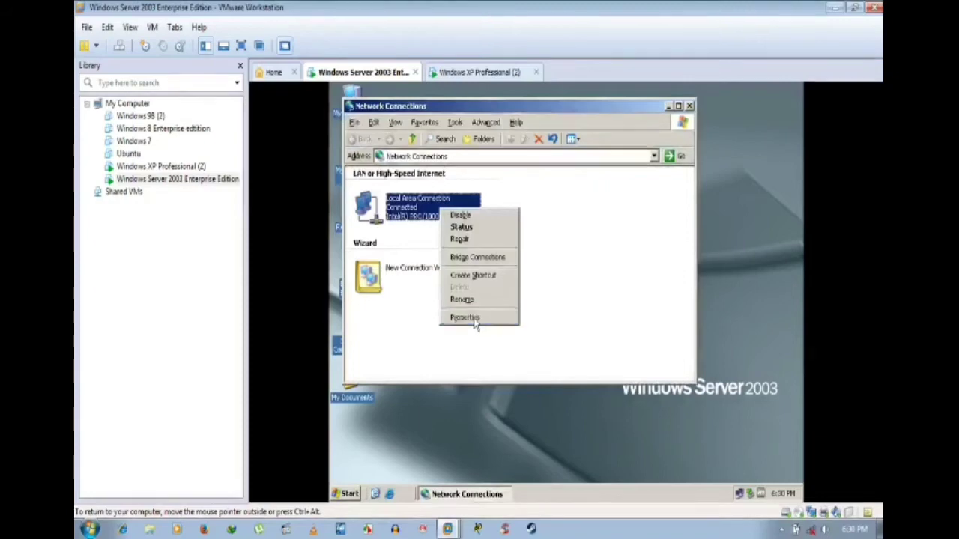
left_click(473, 319)
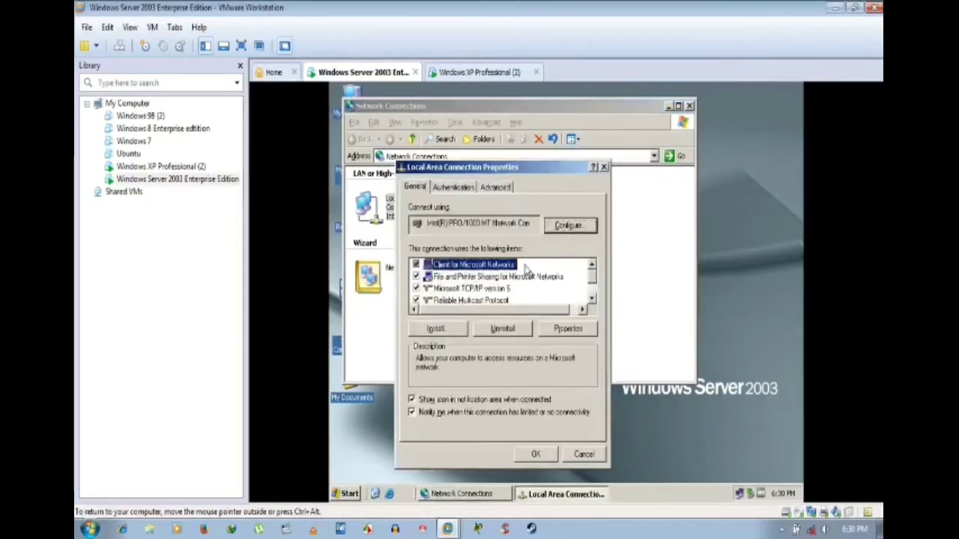
Step: Replace the 127.0.0.1 preferred DNS server with a new address in TCP/IP properties and save
scroll(526, 285, "down", 1)
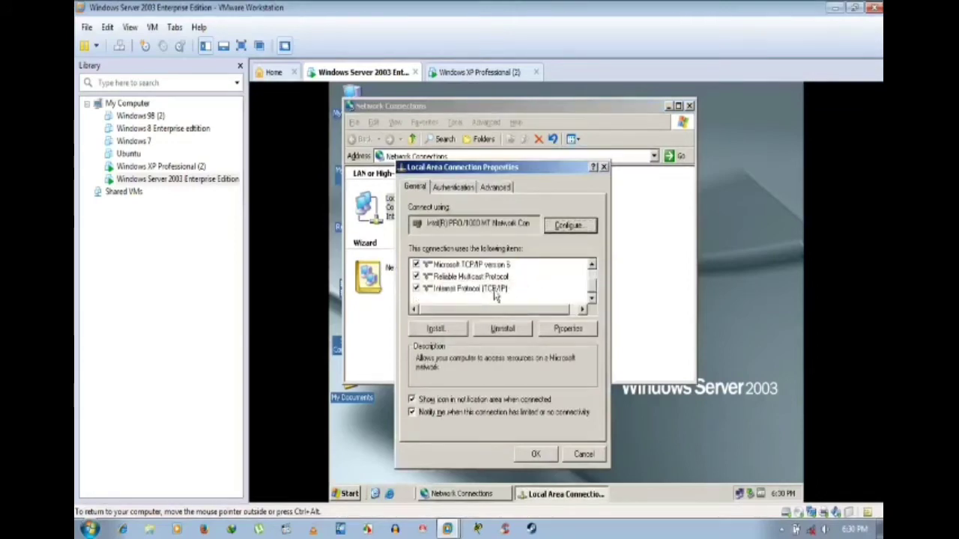
left_click(496, 289)
left_click(561, 330)
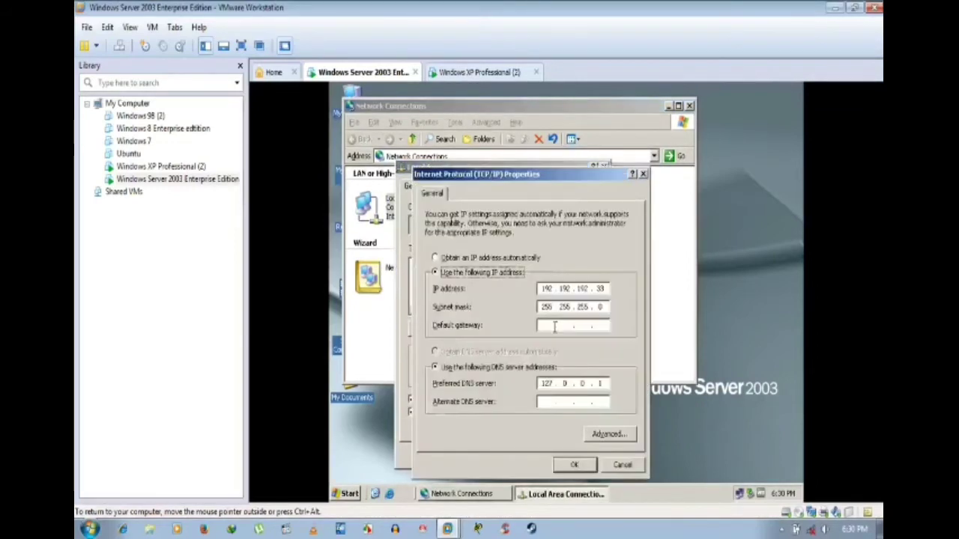
left_click(604, 384)
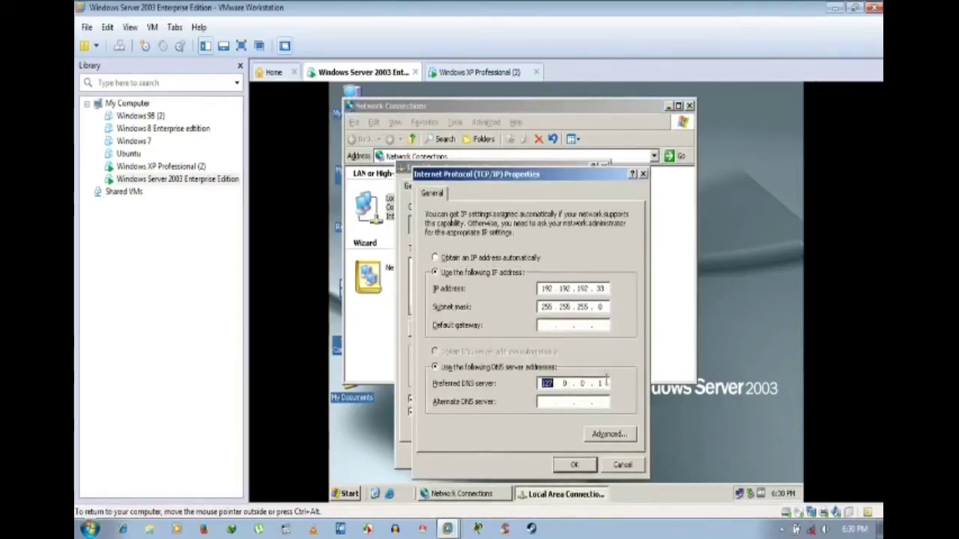
key("BackSpace")
key("BackSpace")
key("BackSpace")
key("BackSpace")
key("BackSpace")
key("BackSpace")
type("1929")
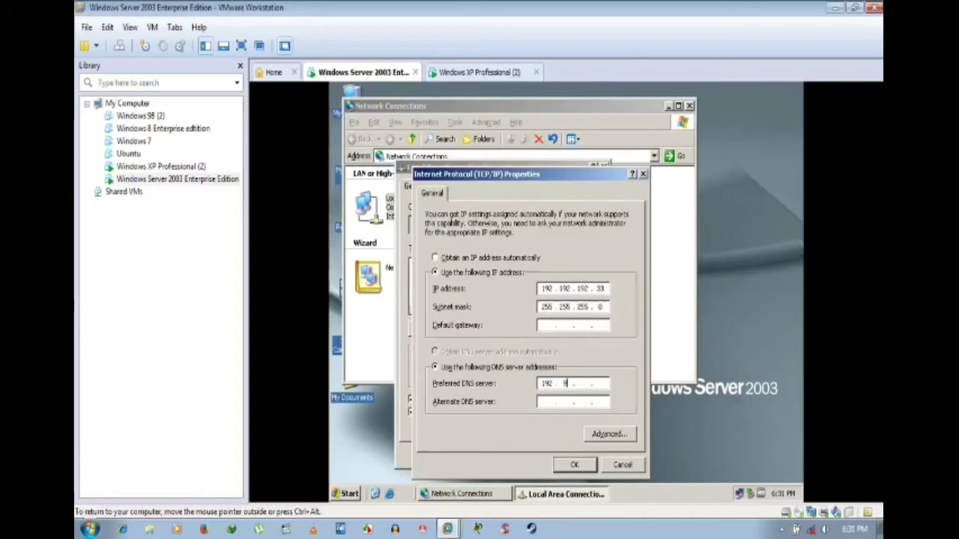
key("BackSpace")
type("192")
left_click(574, 465)
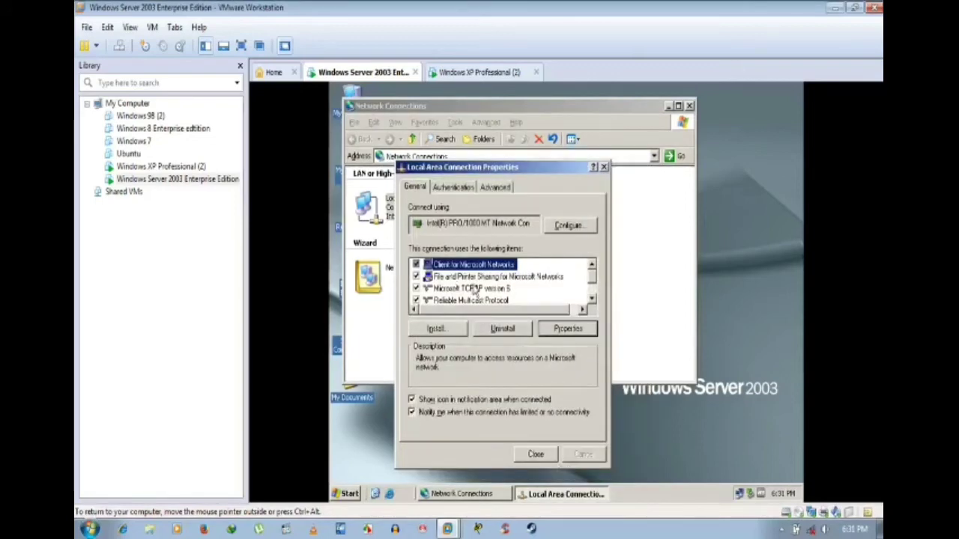
Step: Verify in the Advanced tab's Windows Firewall settings that the firewall is Off, then close properties
scroll(473, 290, "down", 1)
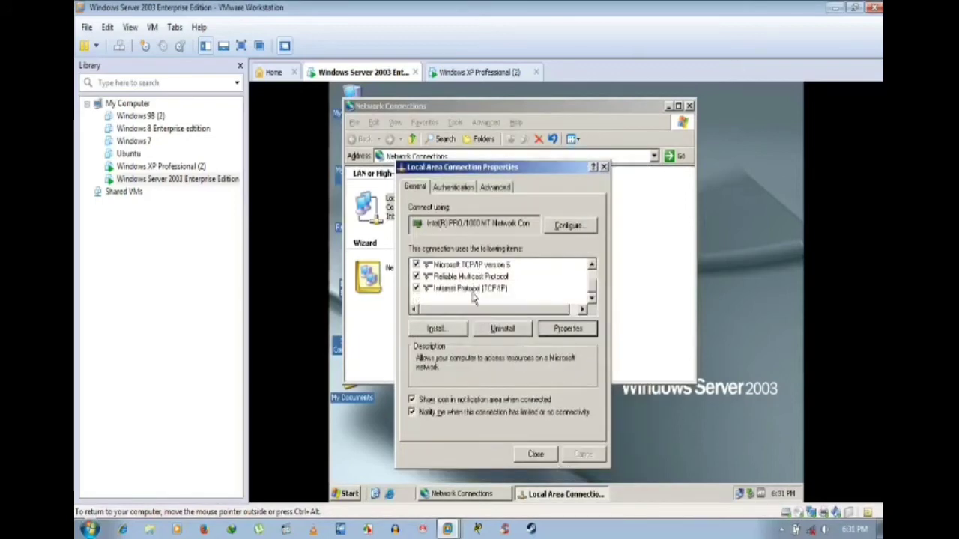
left_click(465, 189)
left_click(419, 189)
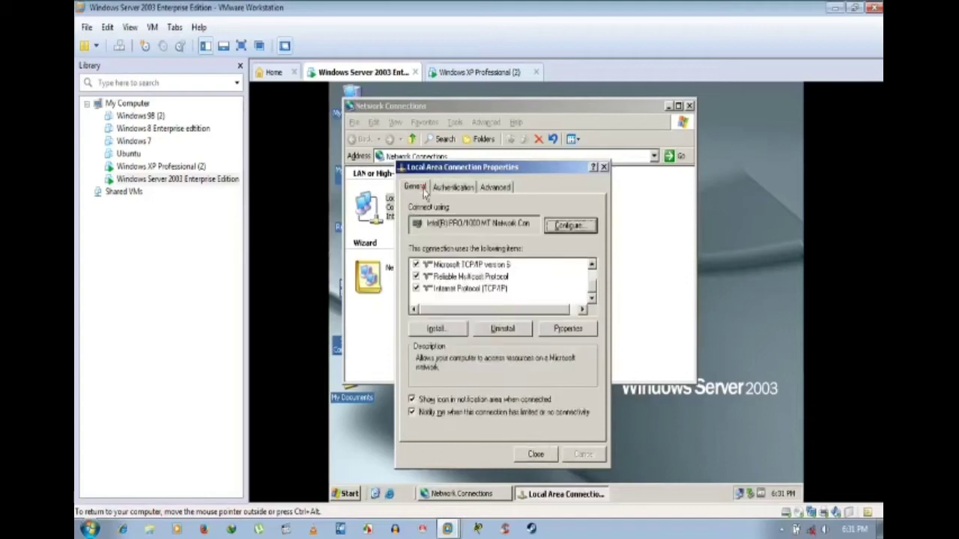
left_click(488, 189)
left_click(566, 230)
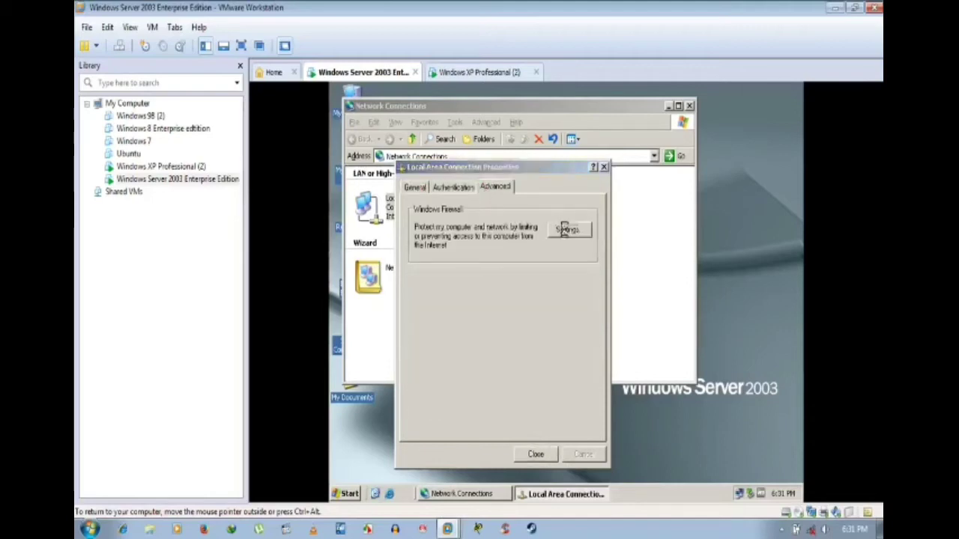
left_click(588, 464)
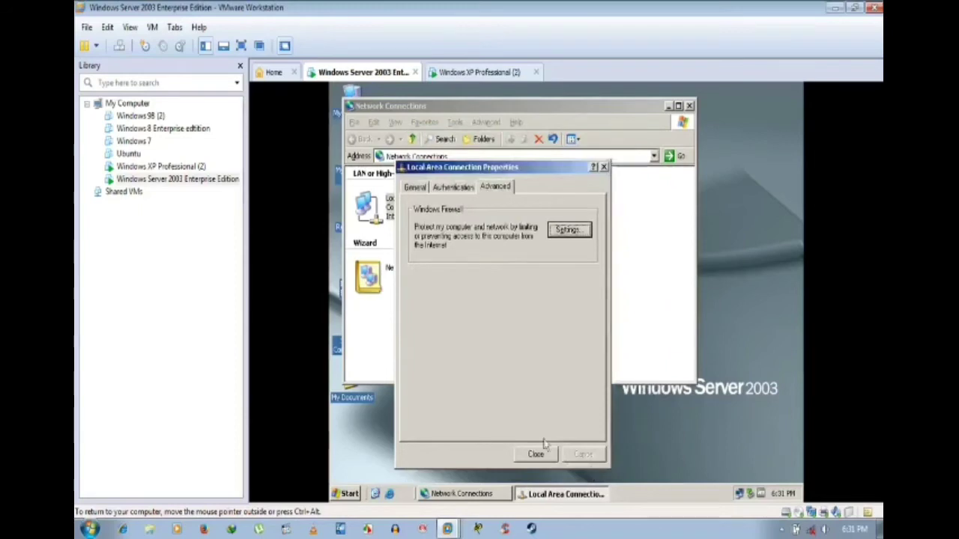
left_click(587, 234)
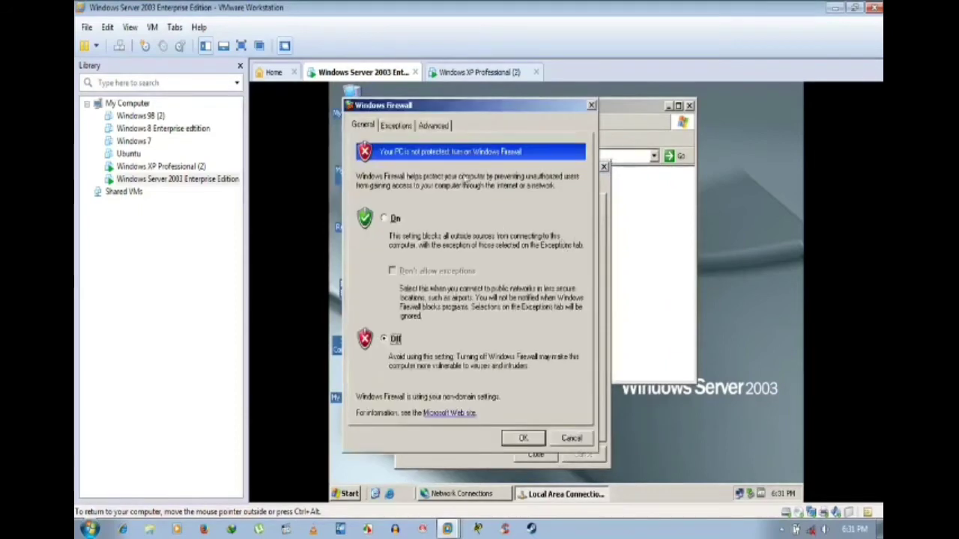
left_click(395, 126)
left_click(523, 437)
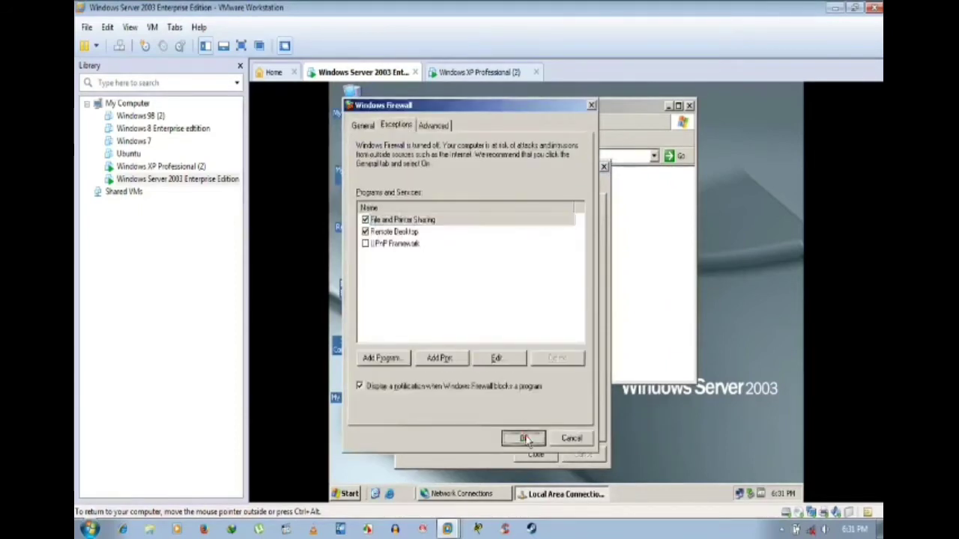
left_click(417, 186)
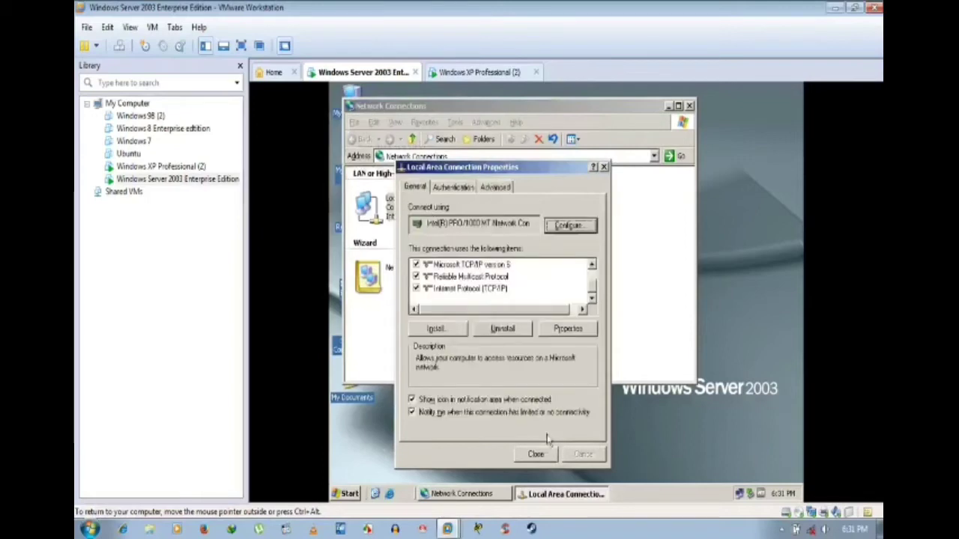
left_click(539, 455)
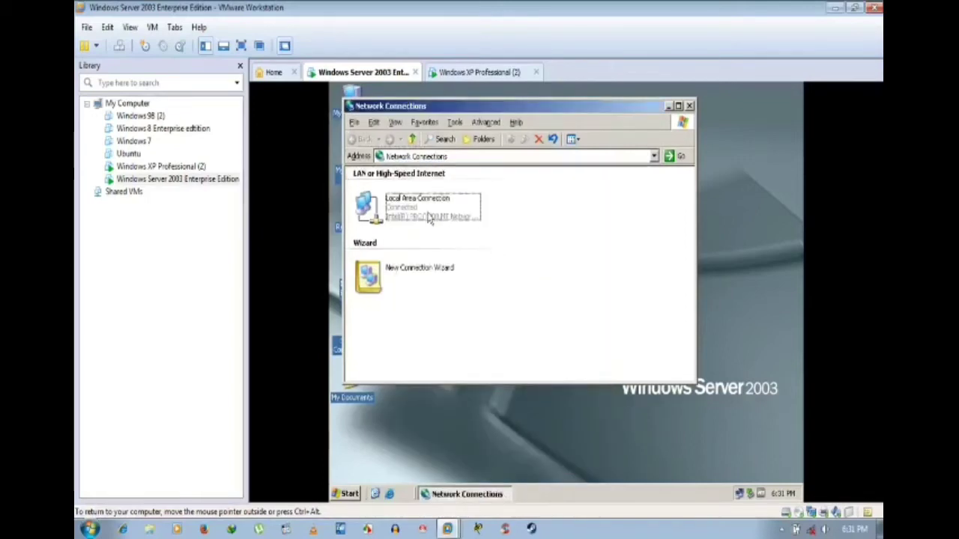
Step: Review the Local Area Connection status, including its address support details
right_click(429, 217)
left_click(446, 228)
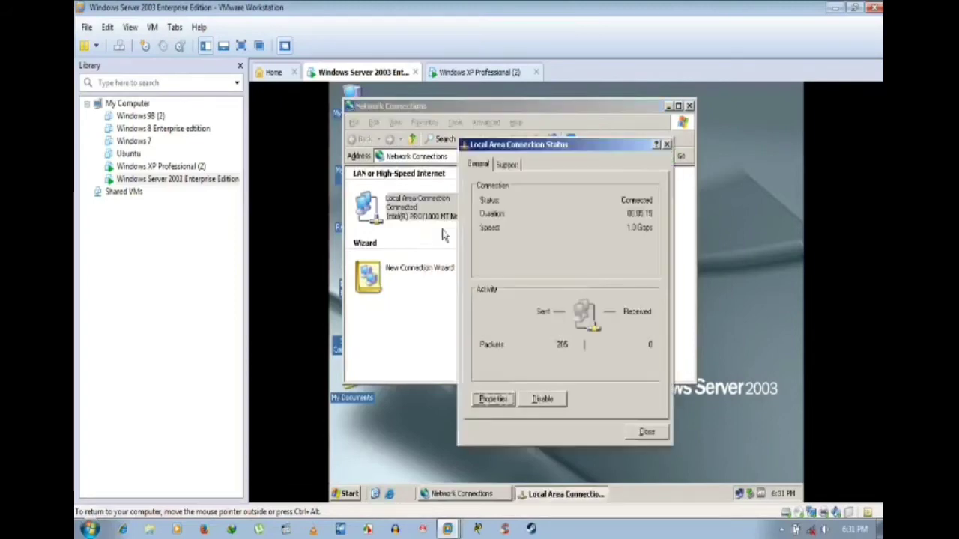
left_click(507, 164)
left_click(527, 273)
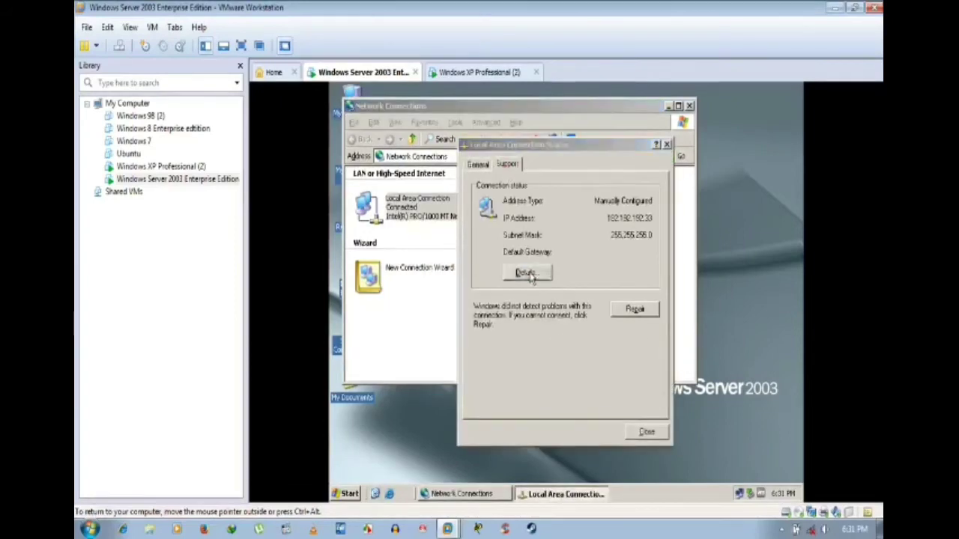
left_click(633, 379)
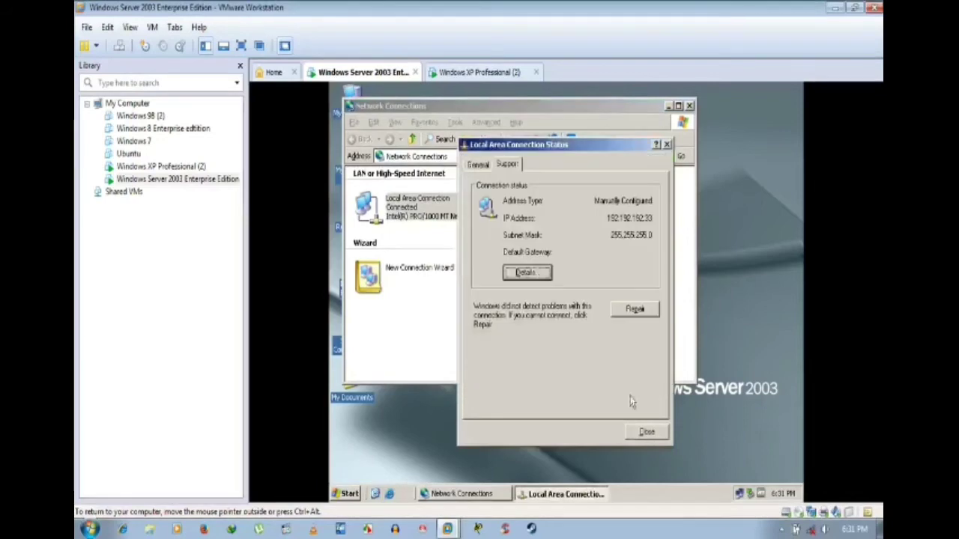
left_click(479, 164)
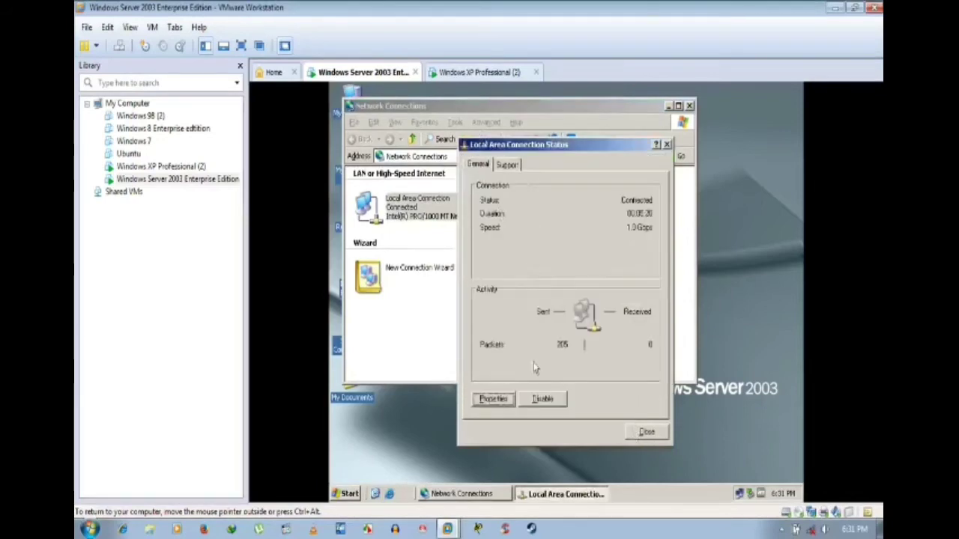
left_click(654, 435)
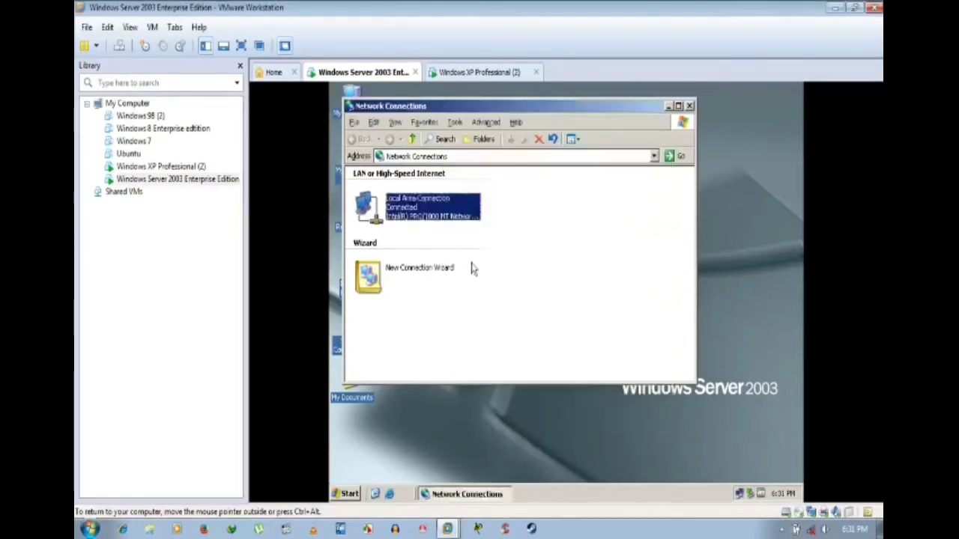
Step: Dismiss the connection's menu and close the Network Connections window
right_click(409, 207)
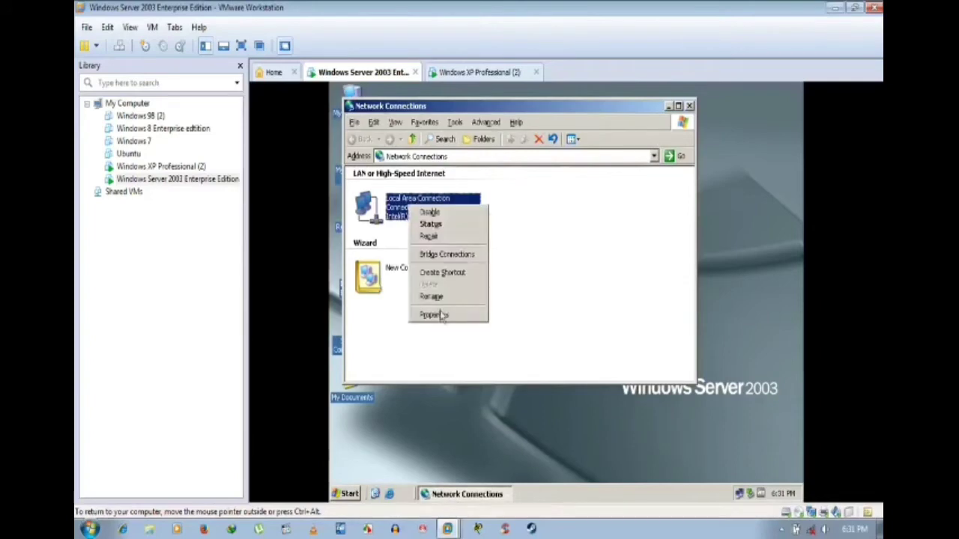
left_click(597, 298)
left_click(621, 208)
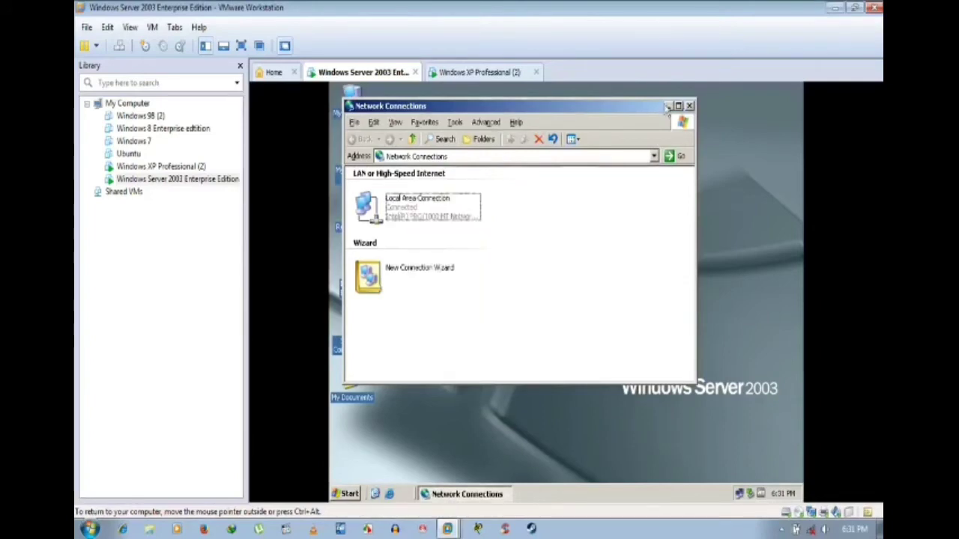
left_click(689, 107)
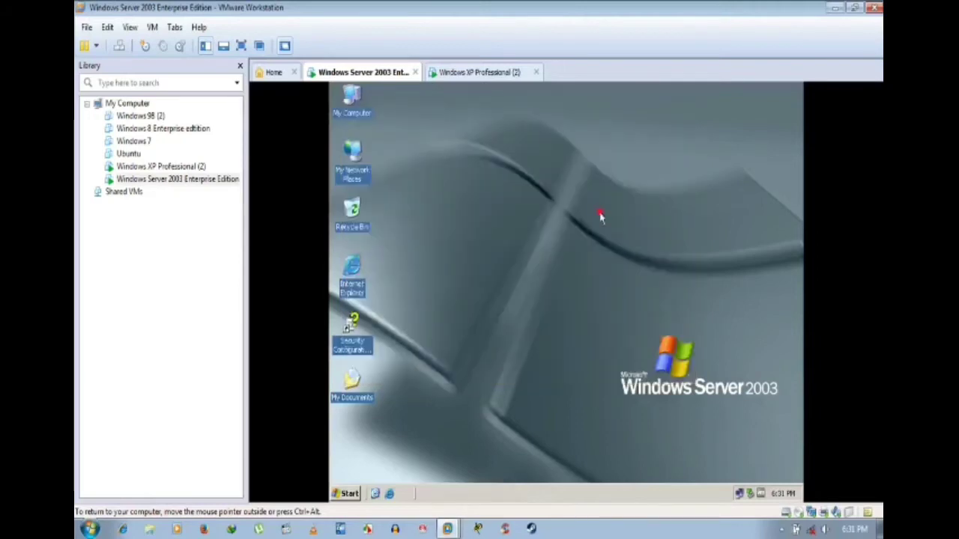
Step: Check the Security tab of Local Disk (C:) in My Computer, then cancel and close it
double_click(352, 97)
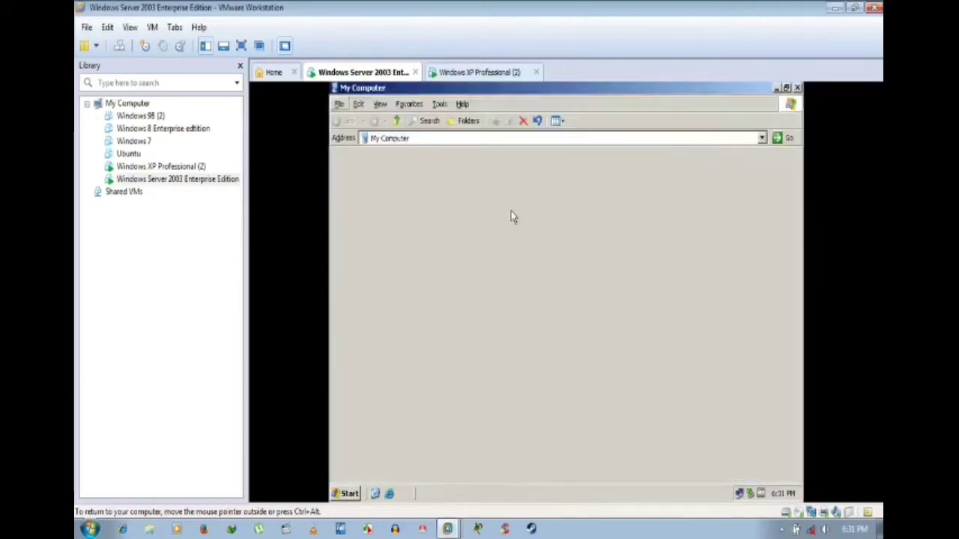
right_click(374, 188)
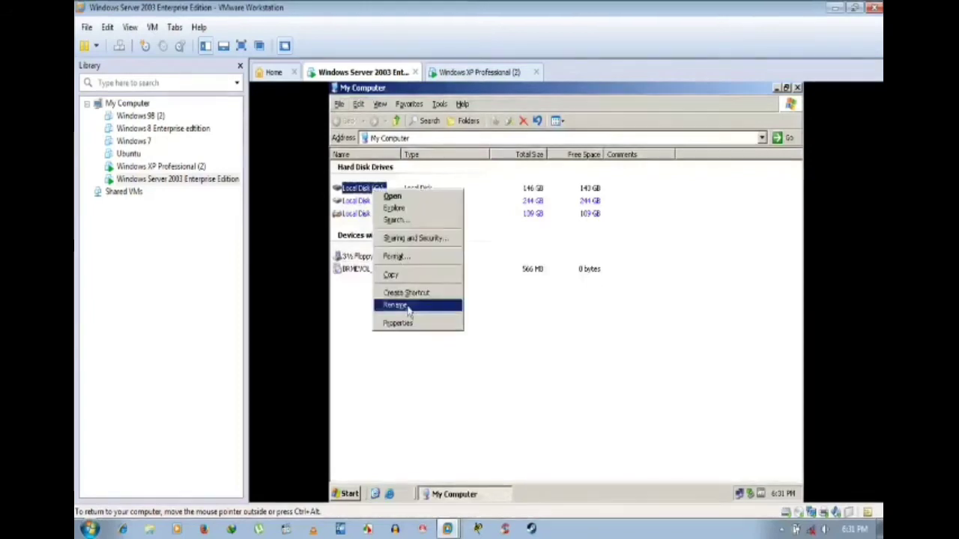
left_click(411, 322)
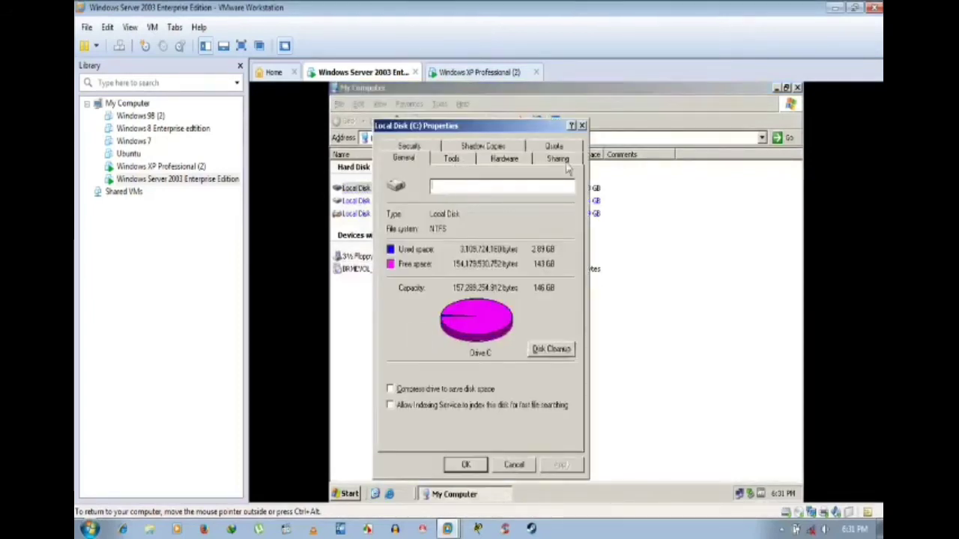
left_click(408, 146)
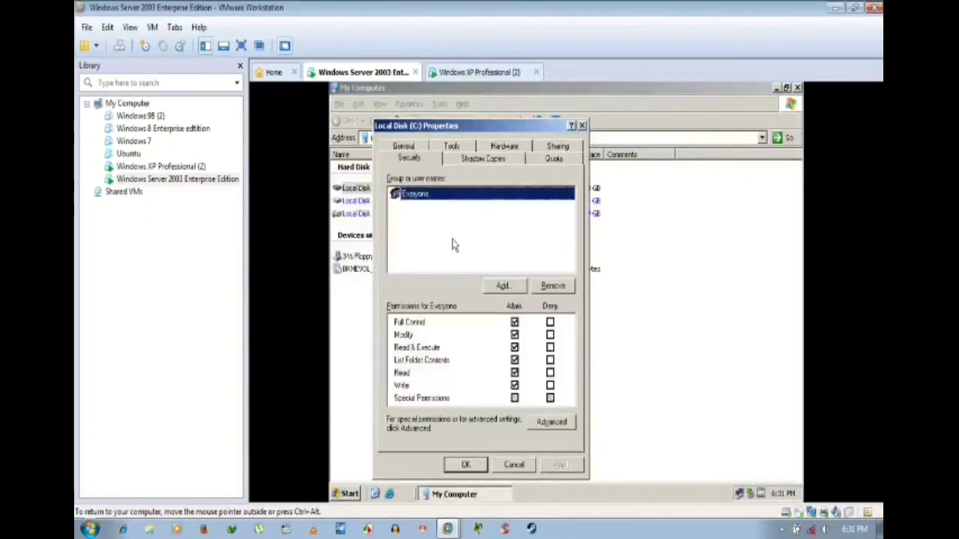
left_click(514, 466)
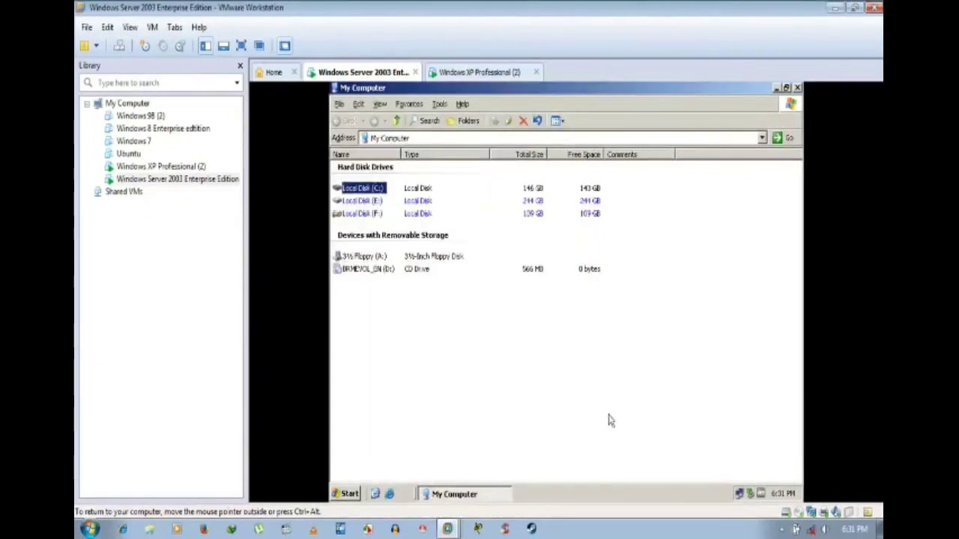
left_click(797, 88)
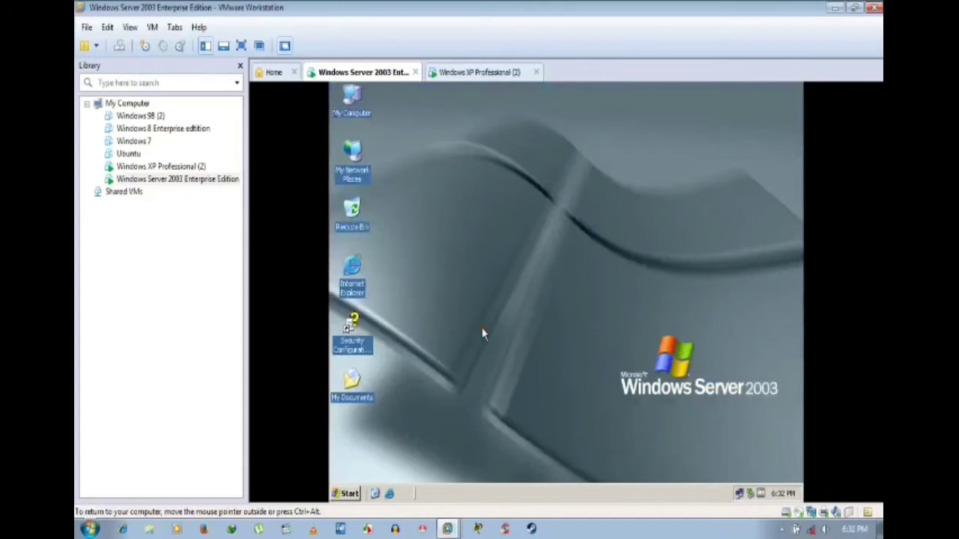
Step: Launch a command prompt via Run with cmd
key("super+r")
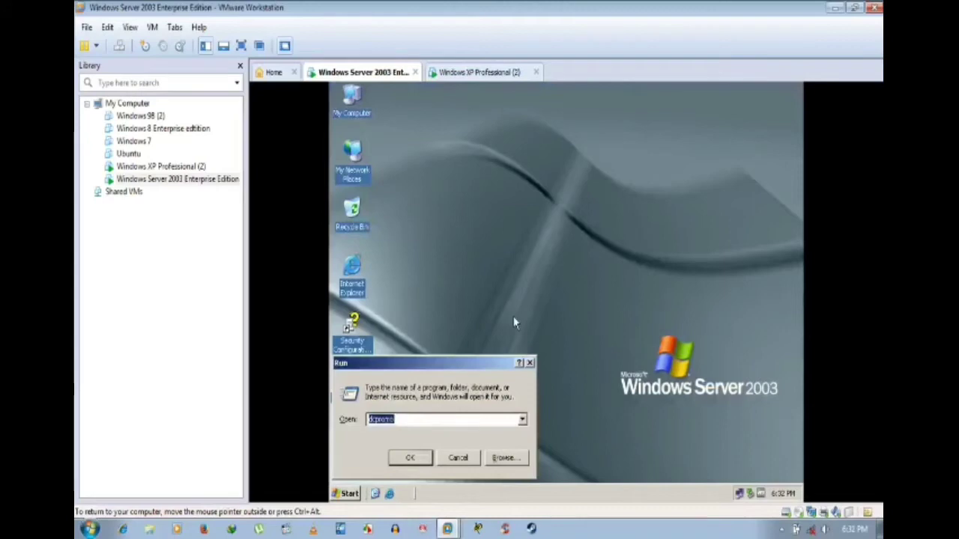
type("cmd")
key("Return")
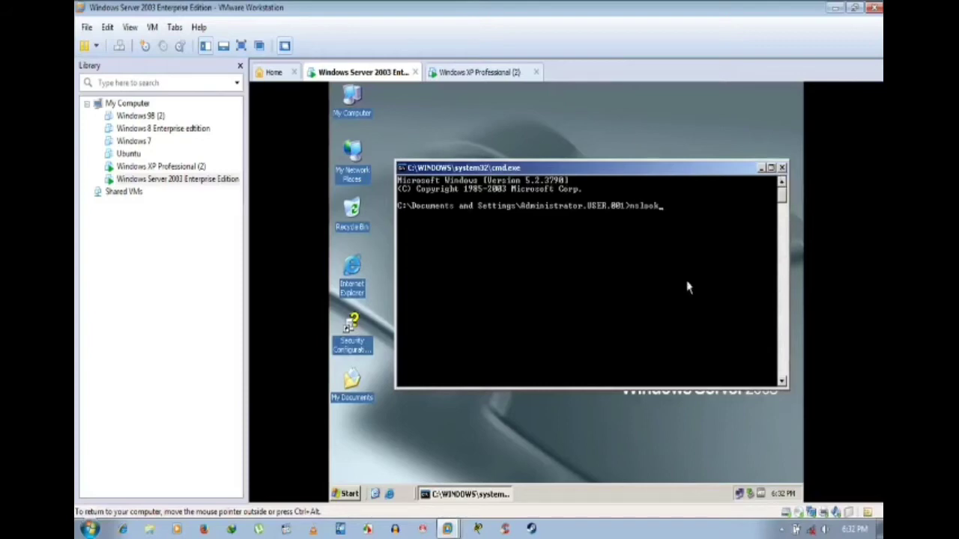
Step: Run nslookup in a normal and a Run-as Command Prompt, both timing out against 192.192.192.33
key("Return")
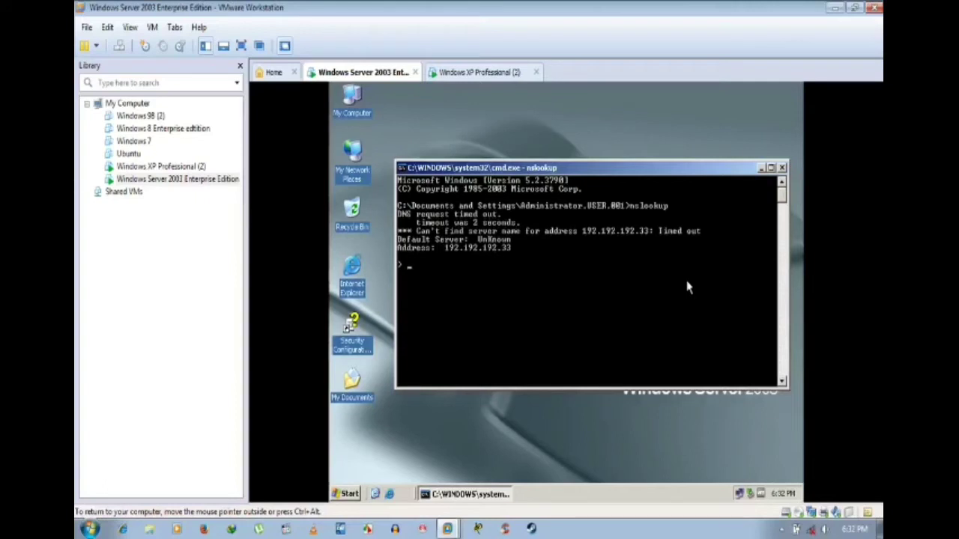
left_click(781, 168)
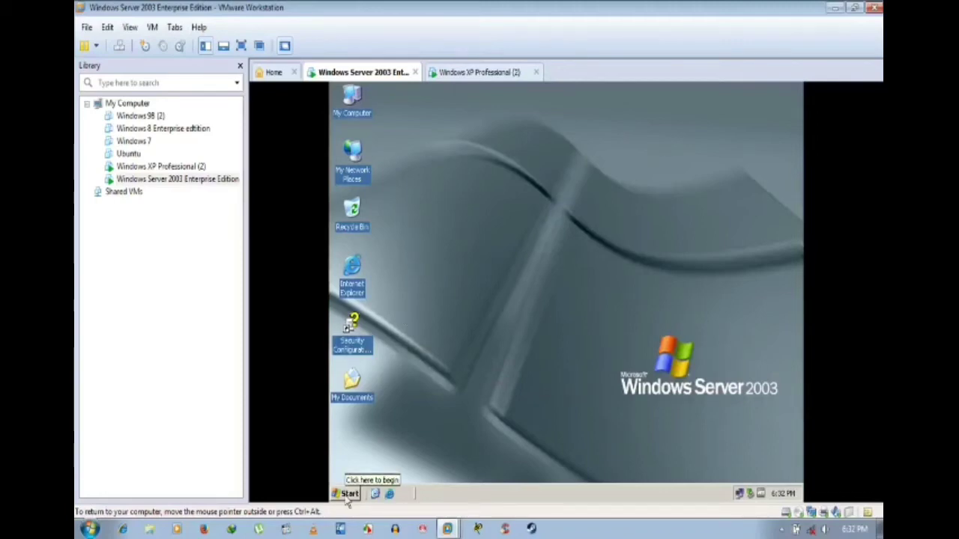
left_click(348, 496)
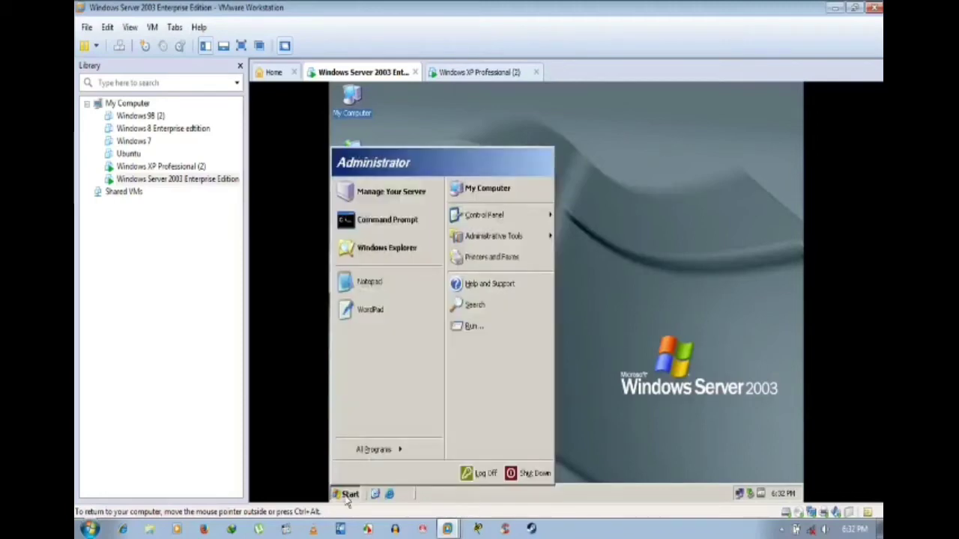
right_click(380, 218)
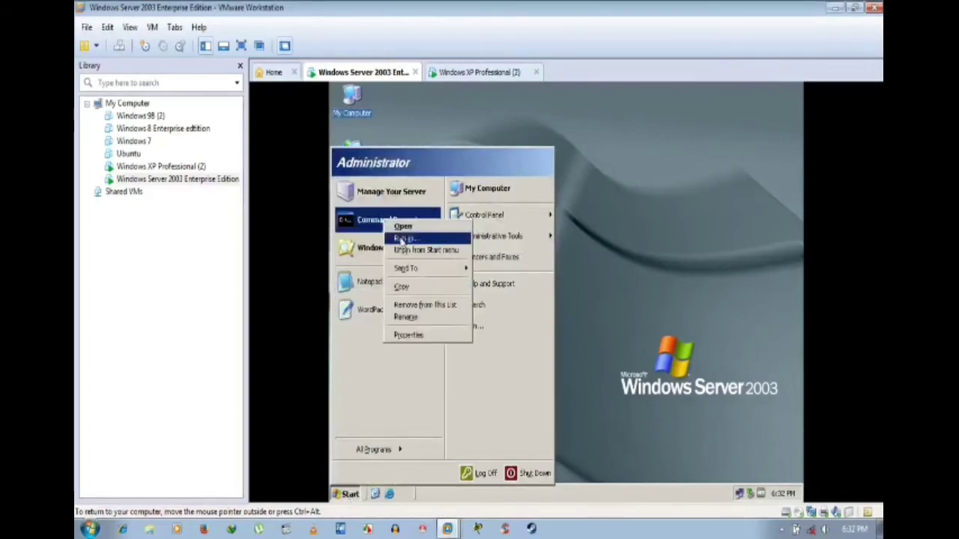
key("Escape")
left_click(597, 376)
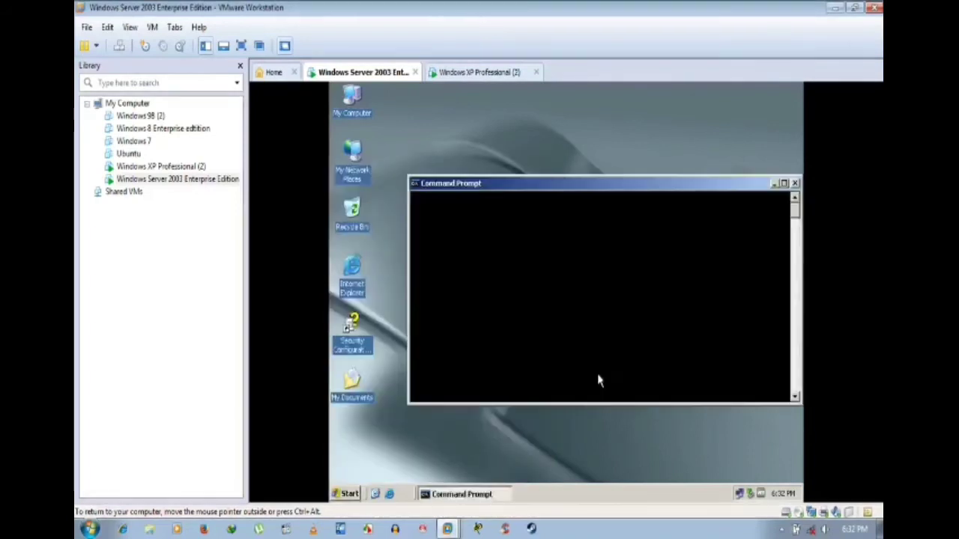
type("nsl")
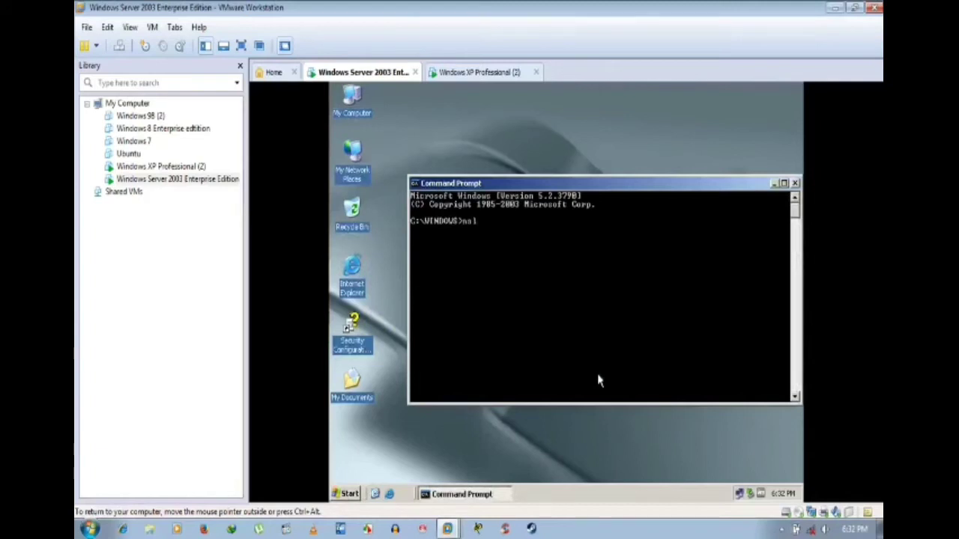
type("ooku")
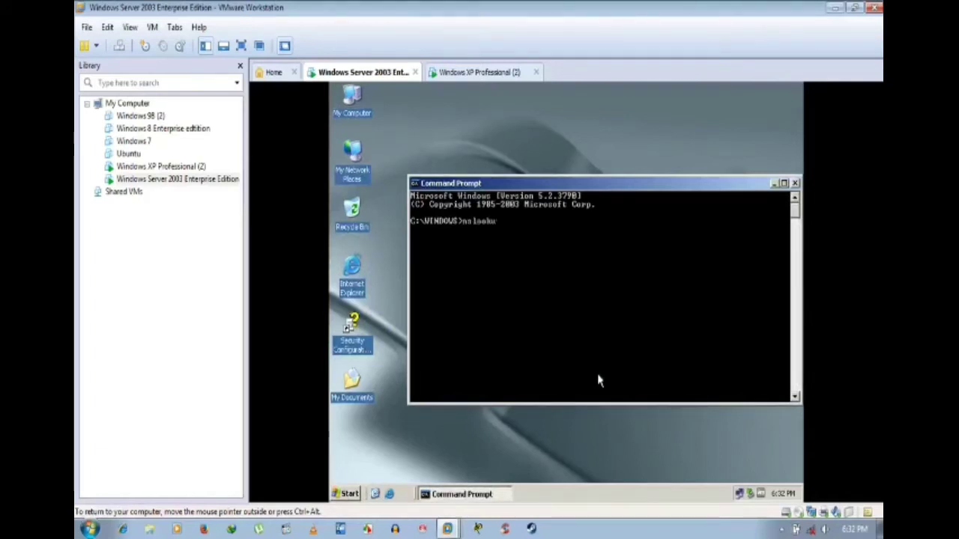
type("p")
key("Return")
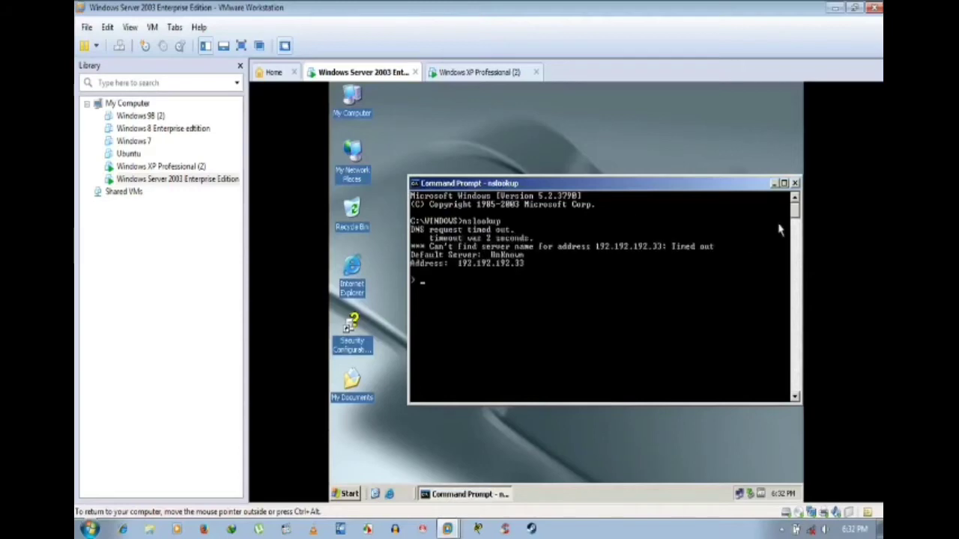
left_click(796, 183)
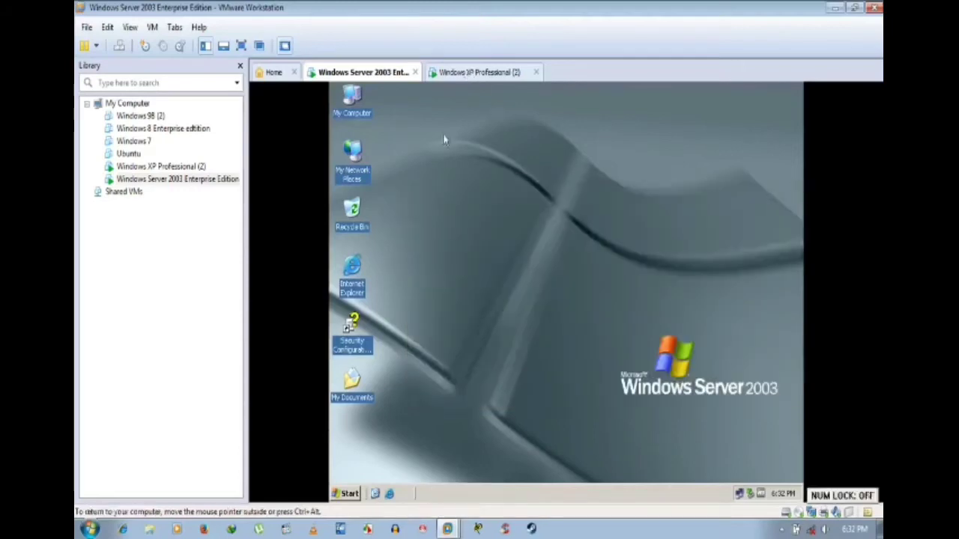
Step: Open My Computer and inspect Local Disk (C:) sharing and security permissions
right_click(348, 107)
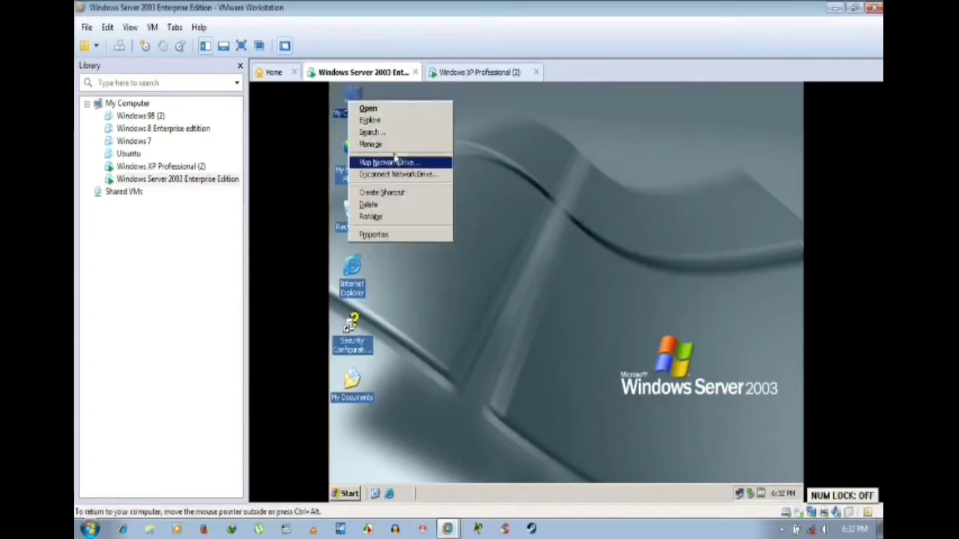
key("Escape")
double_click(347, 107)
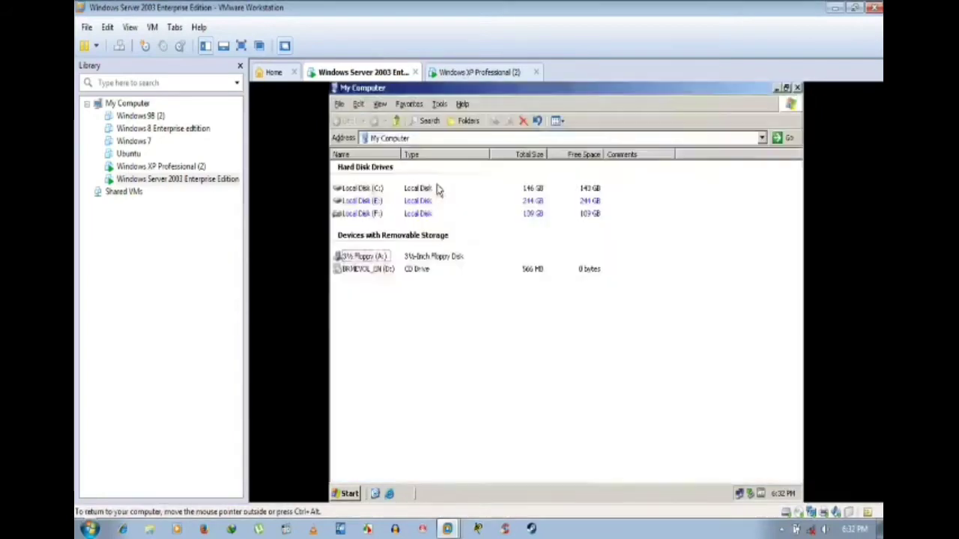
right_click(364, 189)
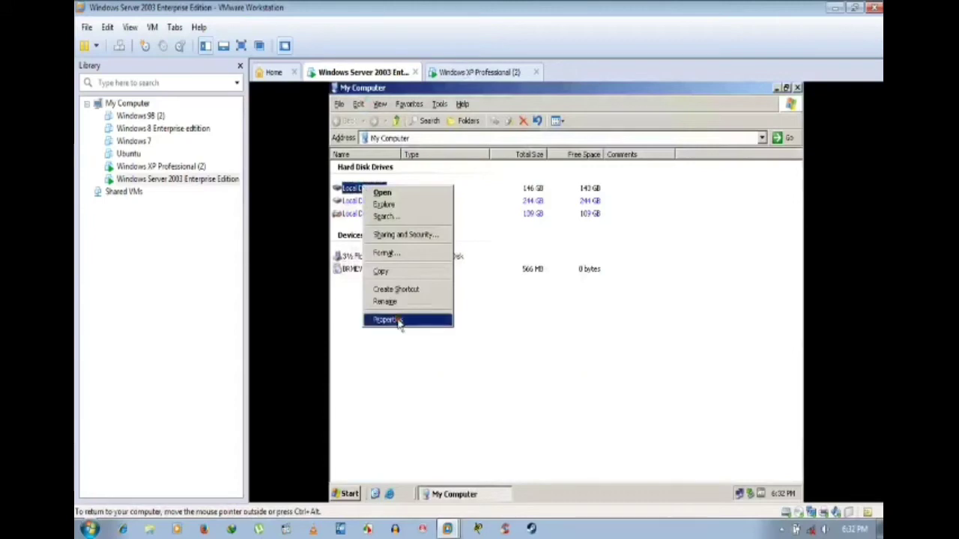
left_click(396, 320)
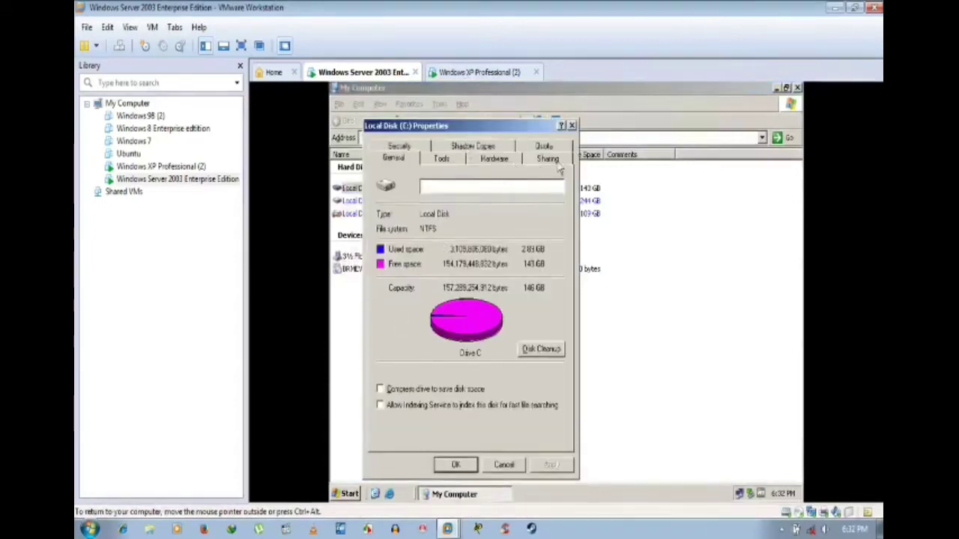
left_click(547, 159)
left_click(399, 146)
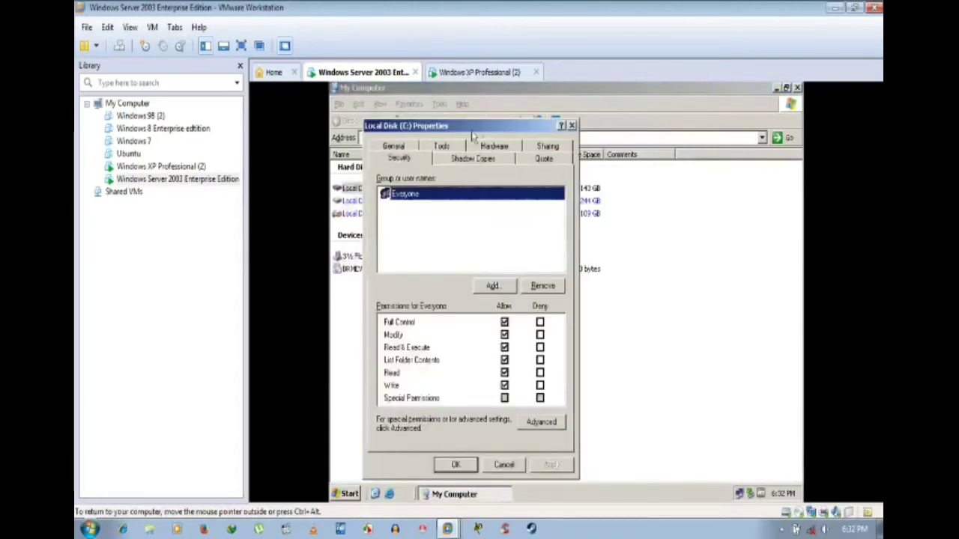
left_click_drag(473, 135, 689, 149)
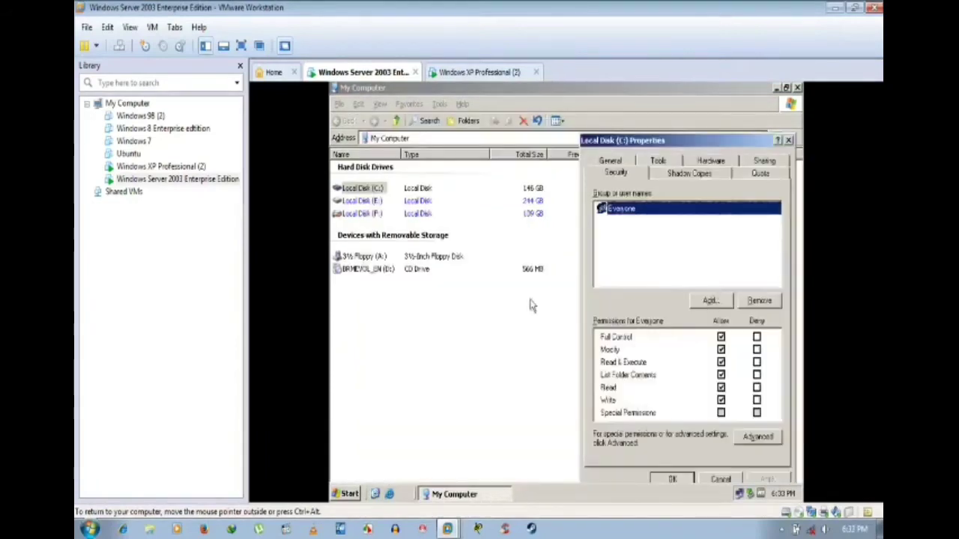
key("Escape")
Step: Check security permissions of drives F and E, then restore down My Computer to reveal the other Properties dialog
right_click(374, 213)
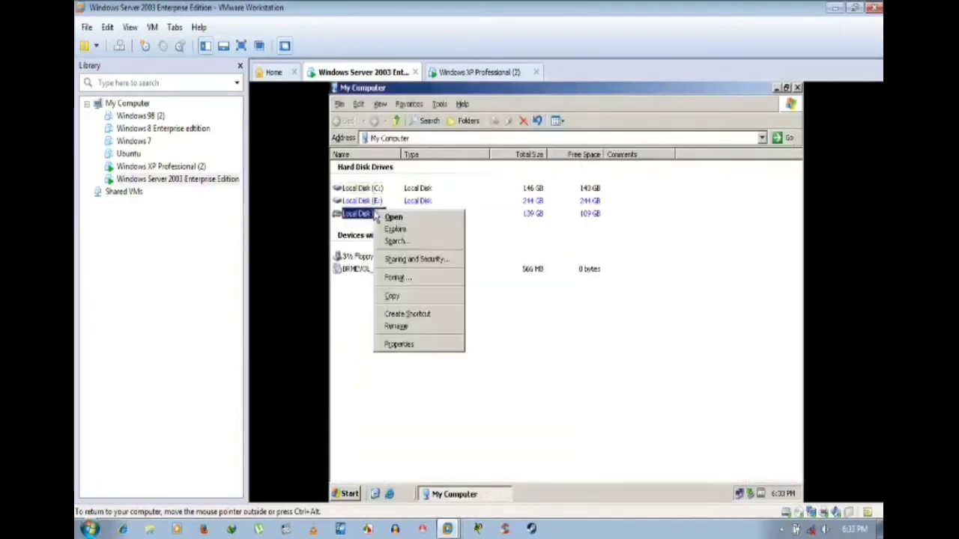
left_click(417, 346)
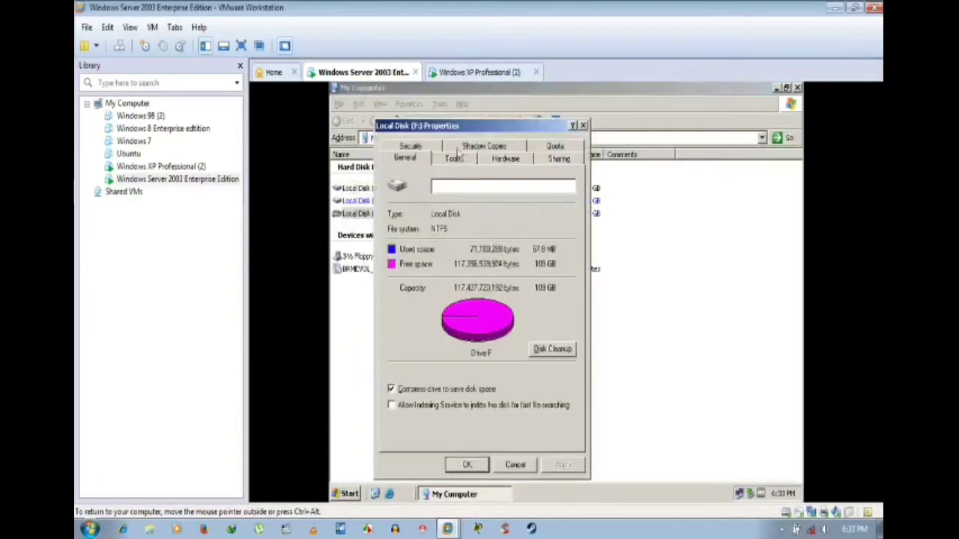
left_click(415, 149)
left_click(530, 465)
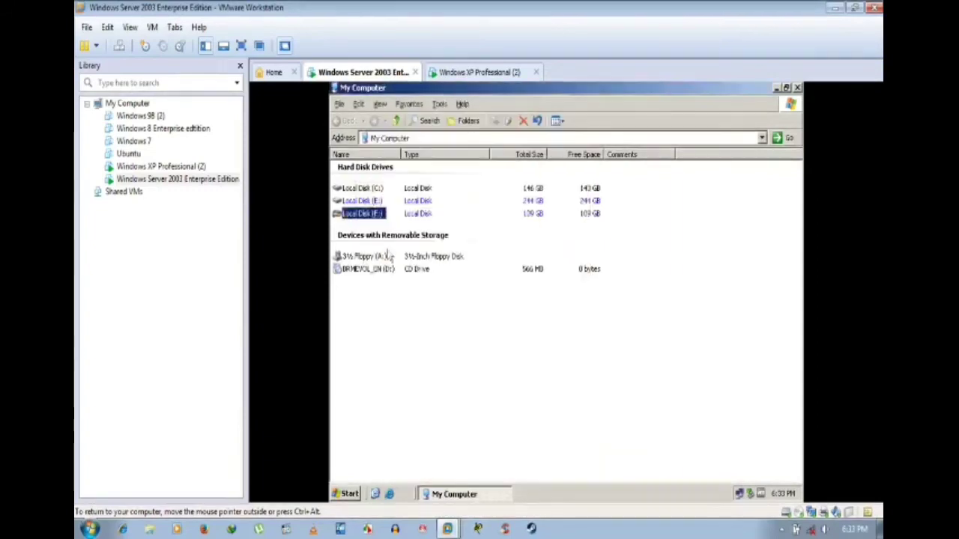
right_click(367, 202)
left_click(414, 343)
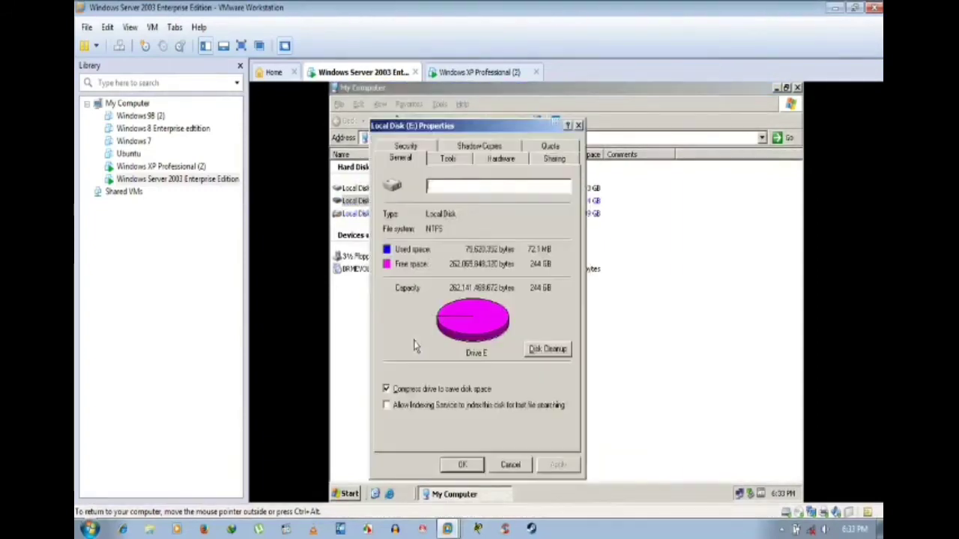
left_click(416, 147)
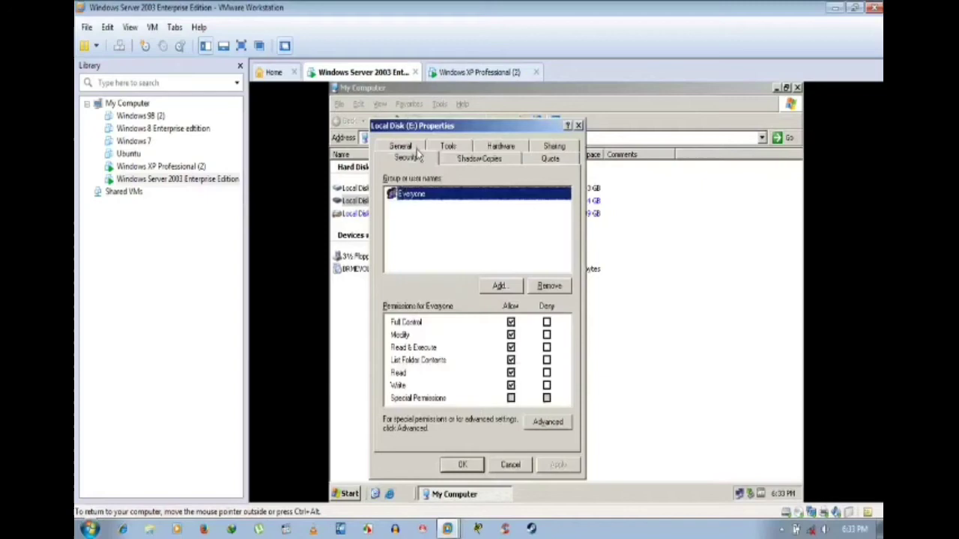
left_click(512, 465)
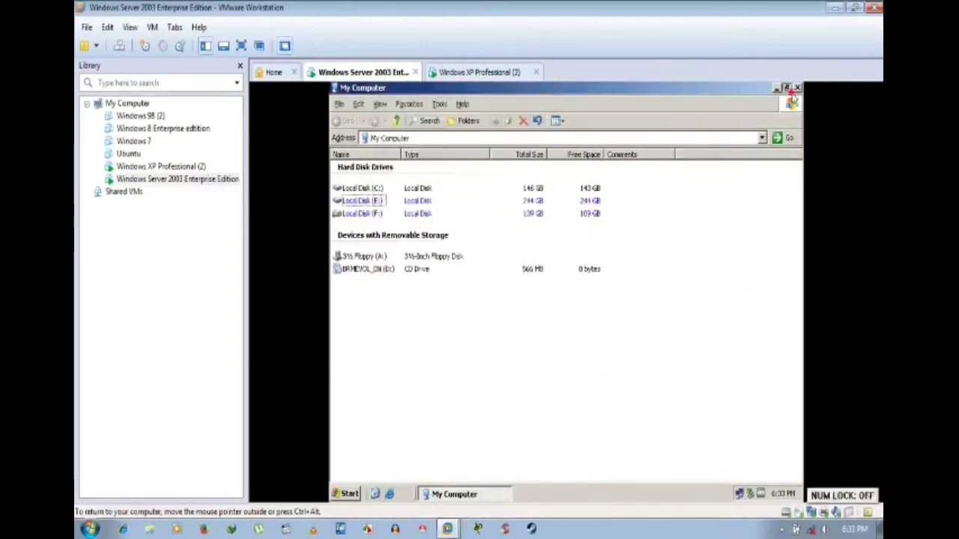
left_click(785, 87)
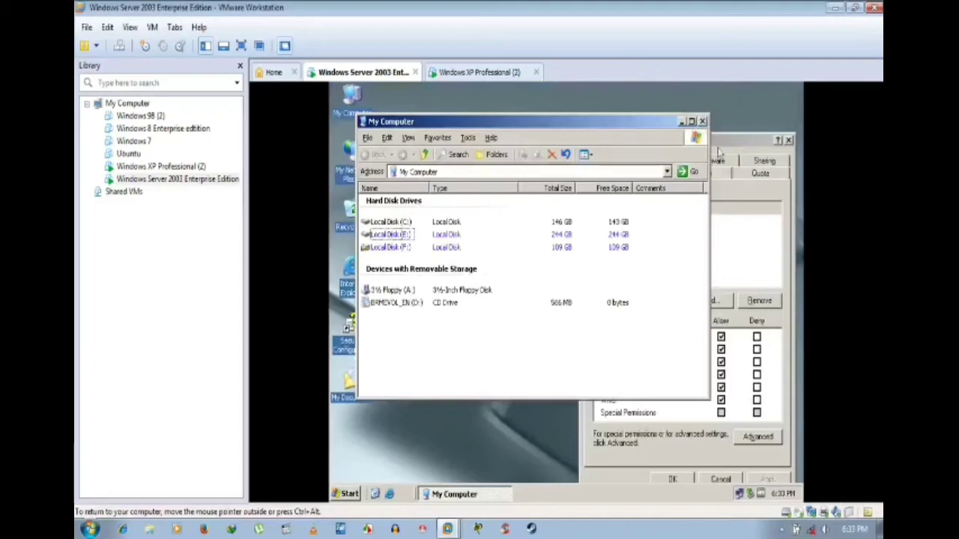
left_click(724, 150)
Step: On the Windows XP VM, open the properties of Local Disk (D:)
left_click(498, 73)
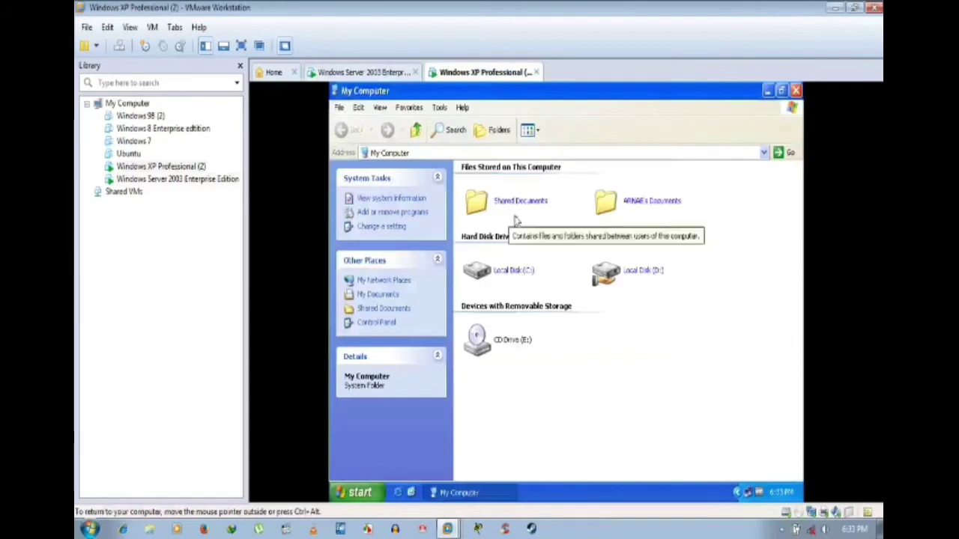
left_click(615, 275)
right_click(614, 274)
left_click(650, 403)
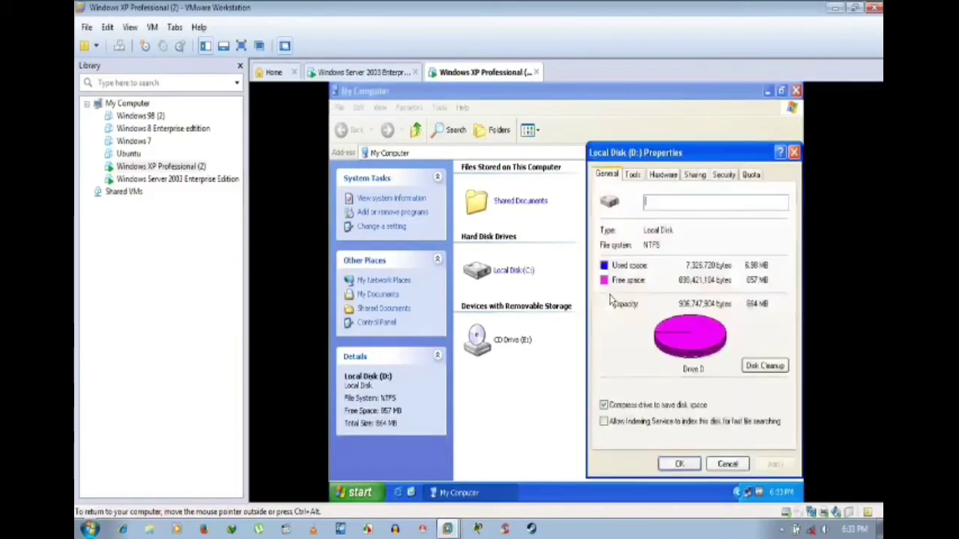
left_click_drag(705, 160, 618, 164)
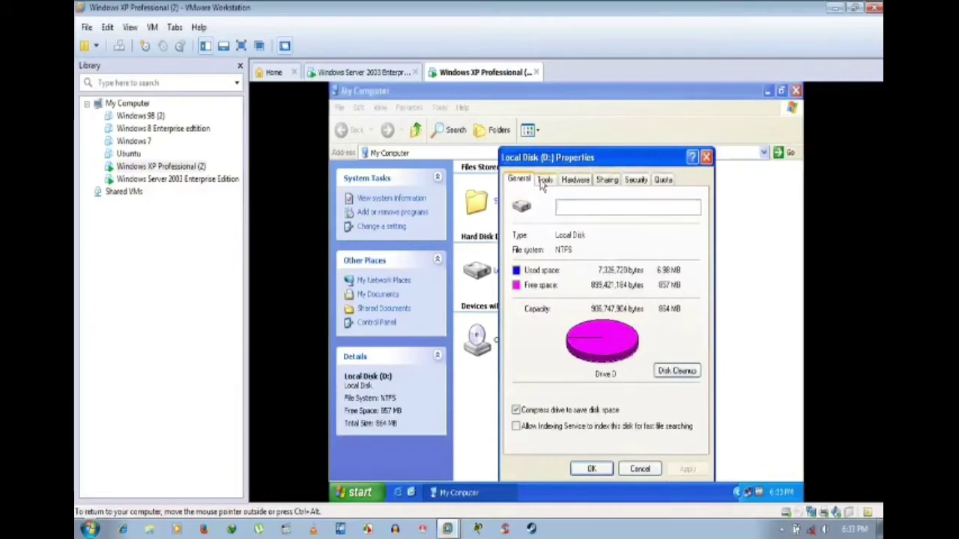
Step: Browse drive D's Tools, Hardware, Sharing and Security tabs
left_click(544, 180)
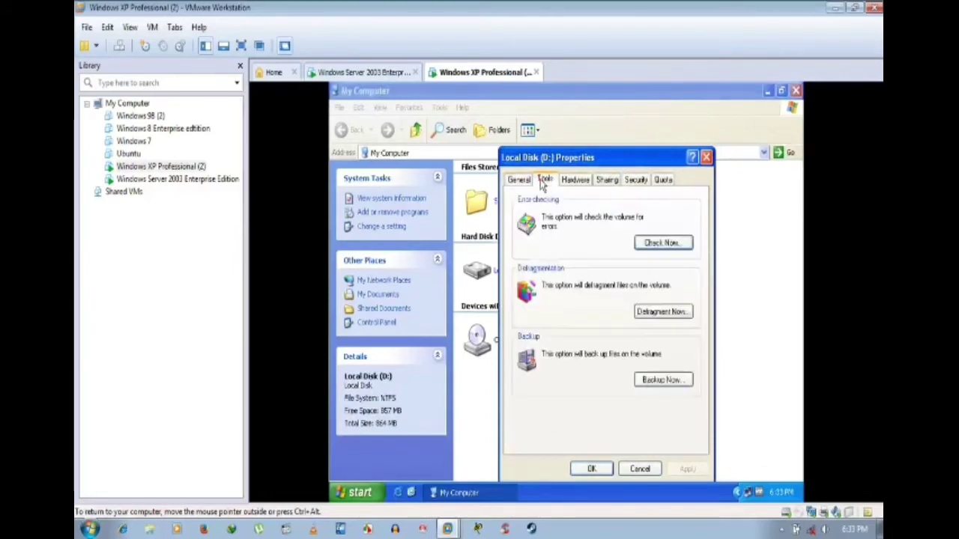
left_click(525, 182)
left_click(546, 182)
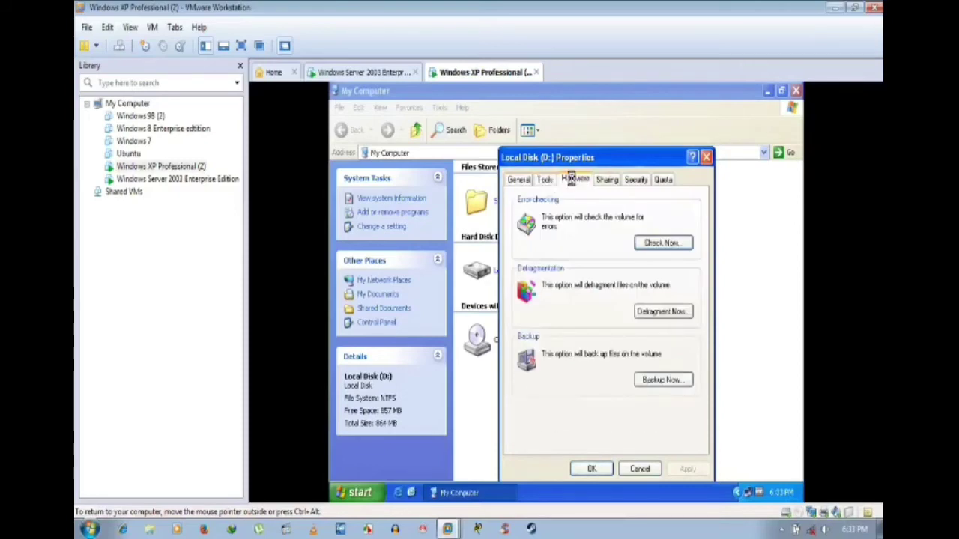
left_click(572, 179)
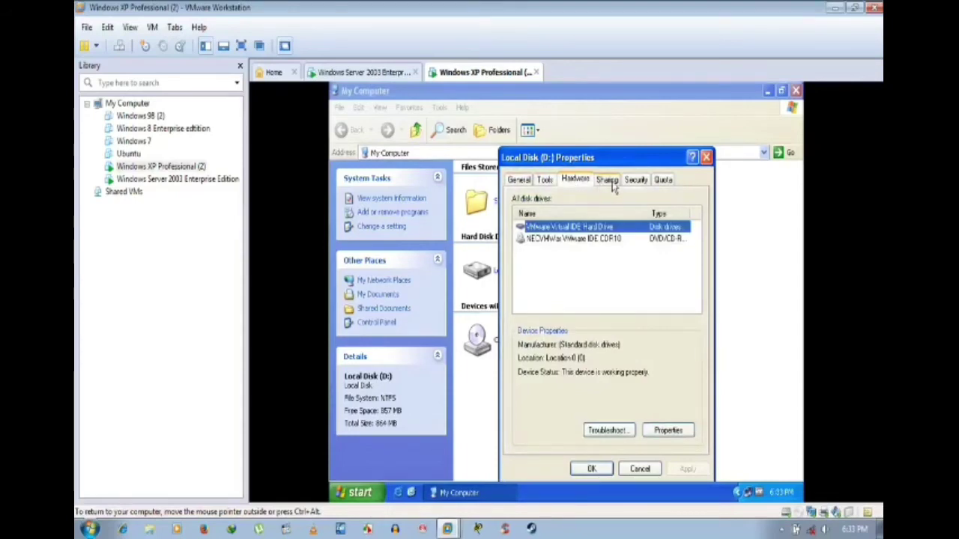
left_click(611, 183)
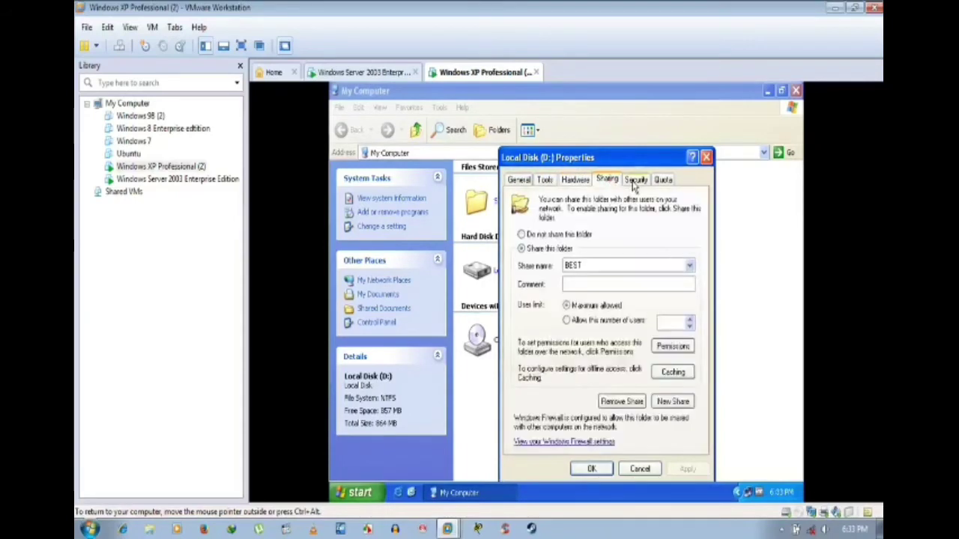
left_click(634, 181)
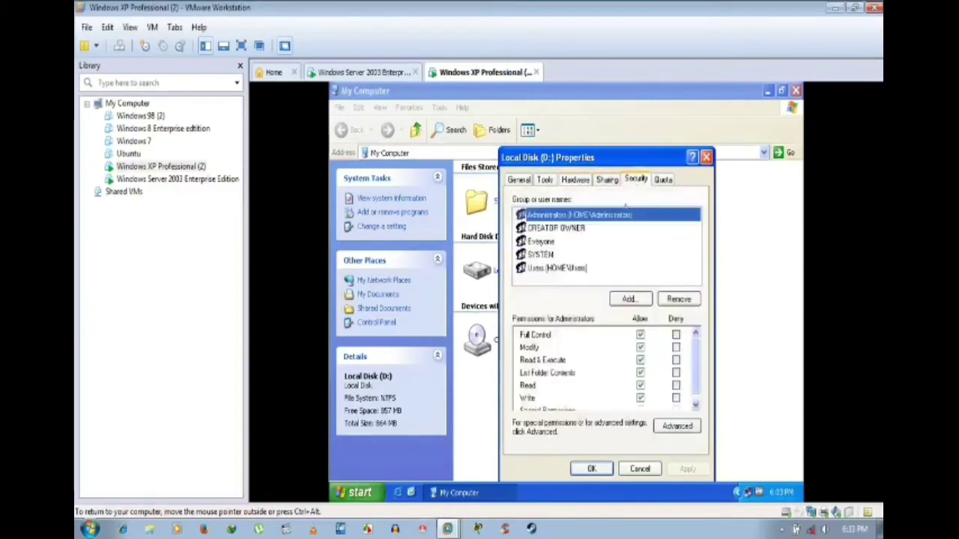
Step: Cancel drive D's properties, close My Computer and return to the Server 2003 VM
left_click(638, 469)
left_click(732, 354)
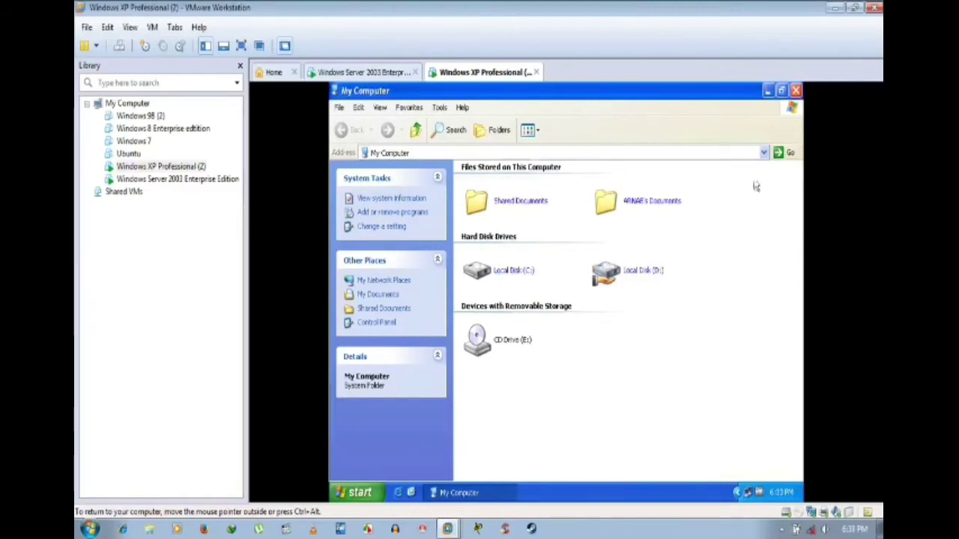
left_click(796, 93)
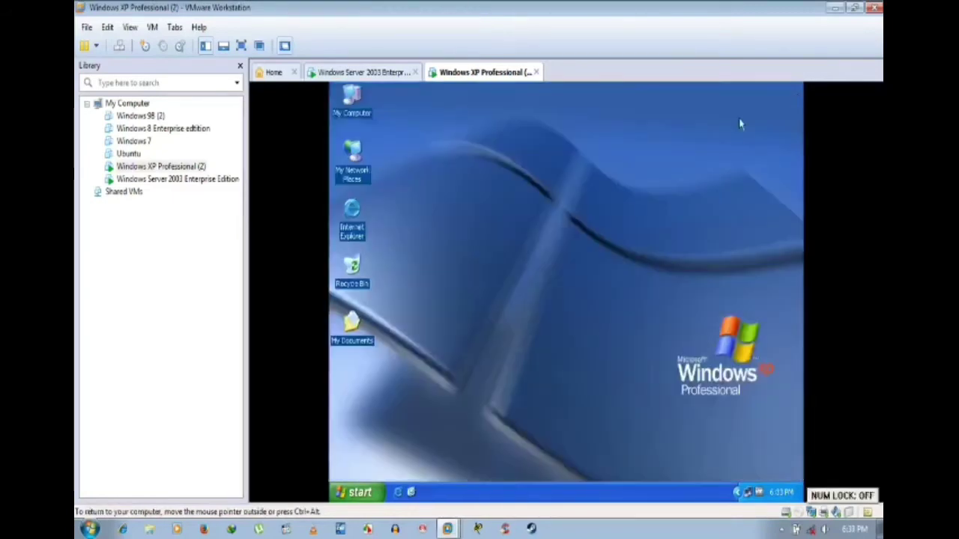
left_click(385, 75)
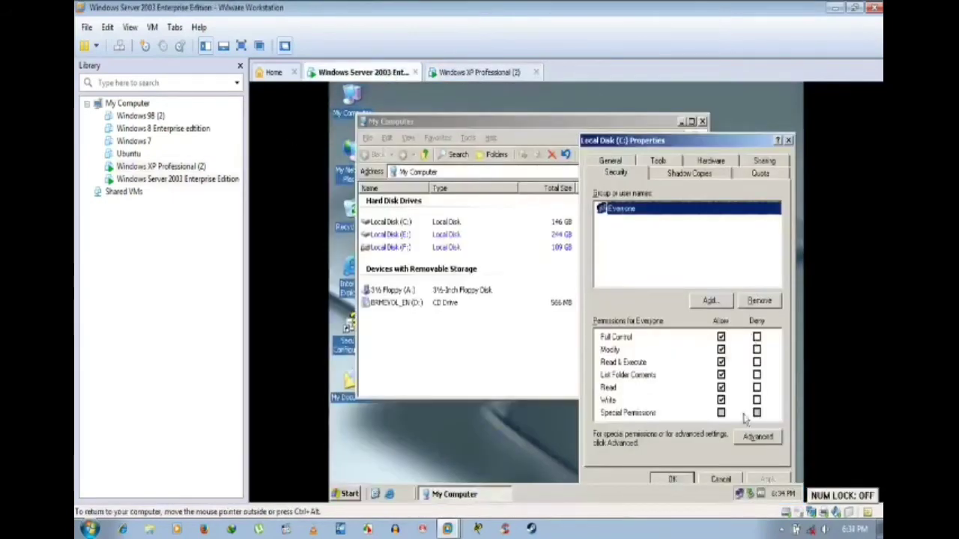
Step: Close drive C's properties and My Computer, then restart the server with shutdown comment 'a'
left_click(670, 482)
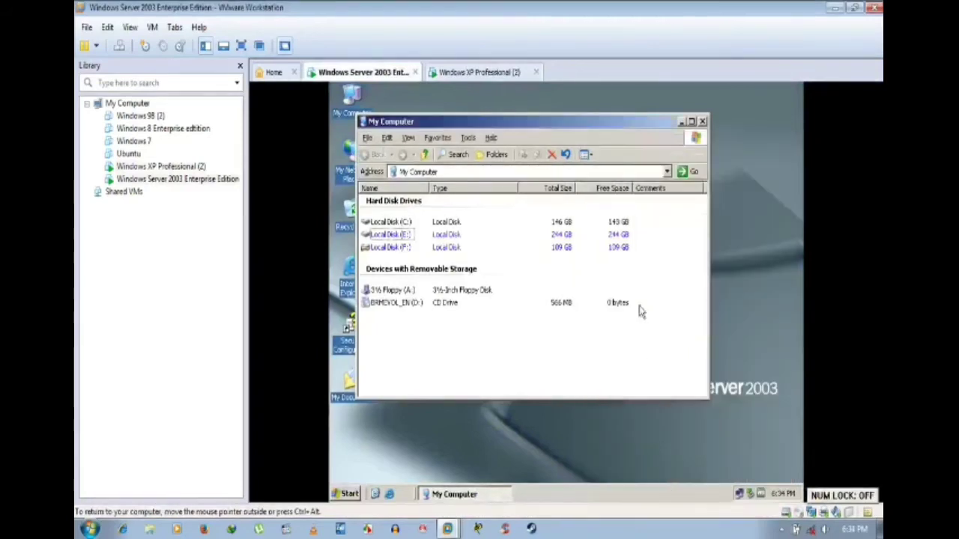
left_click(701, 120)
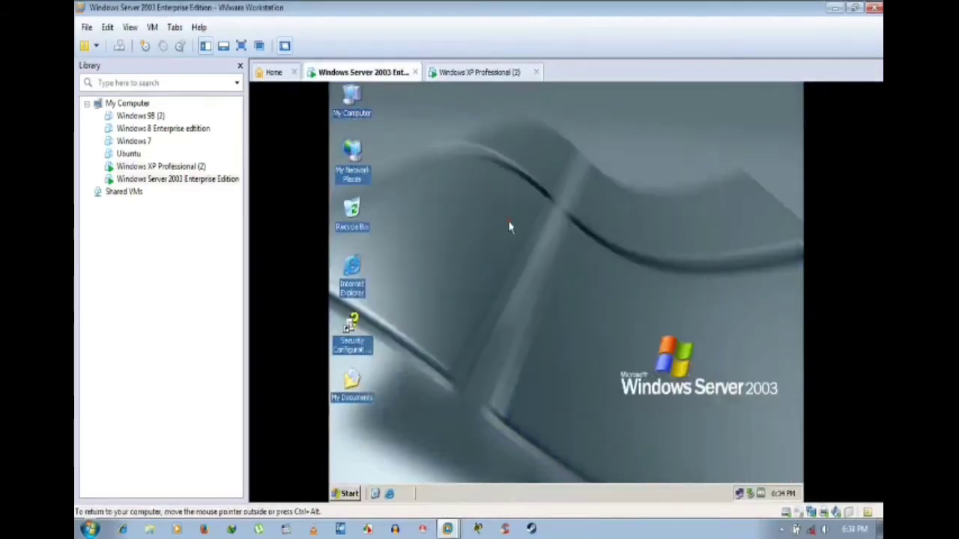
left_click(360, 491)
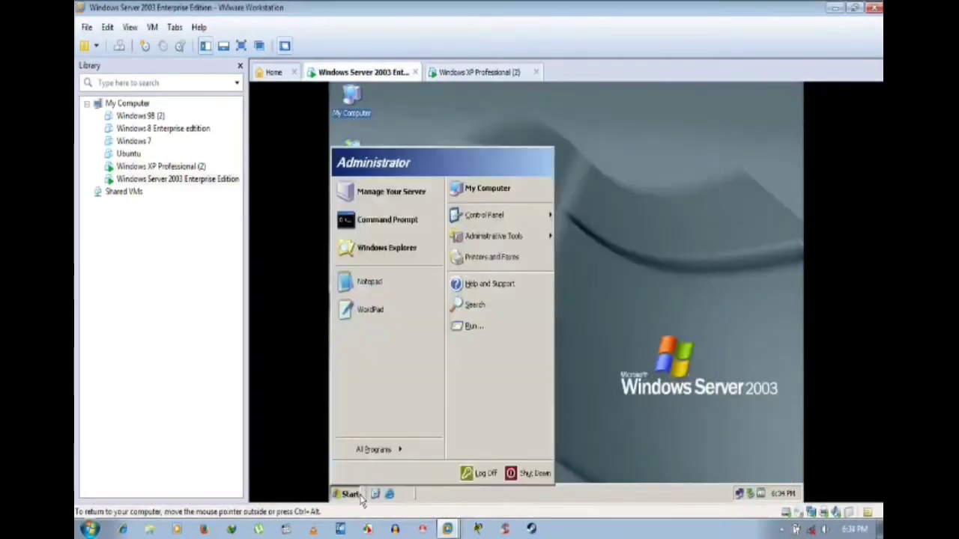
left_click(522, 474)
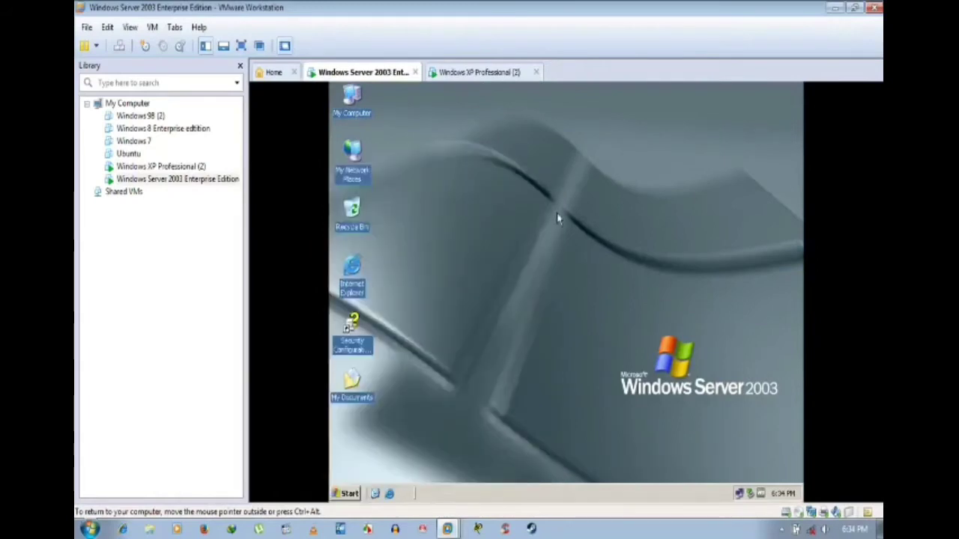
left_click(558, 207)
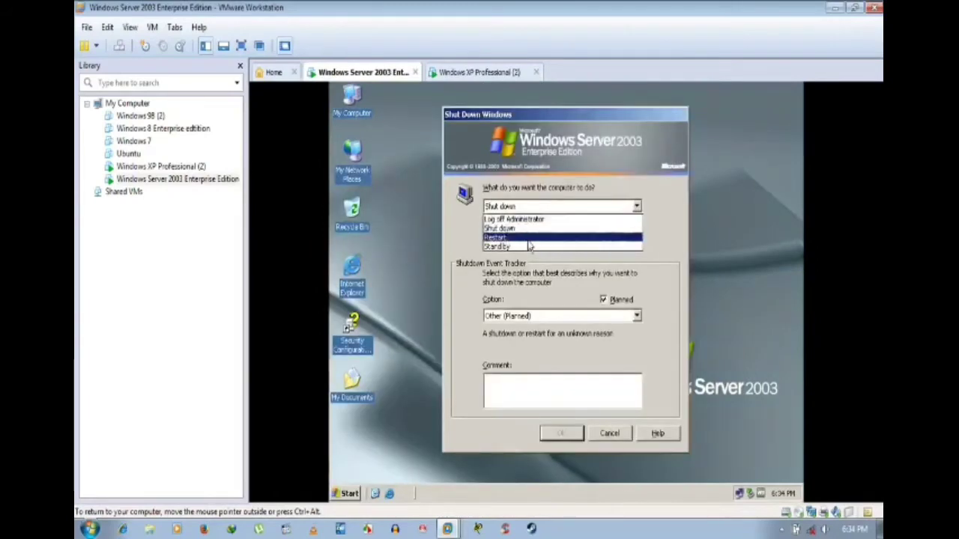
left_click(515, 405)
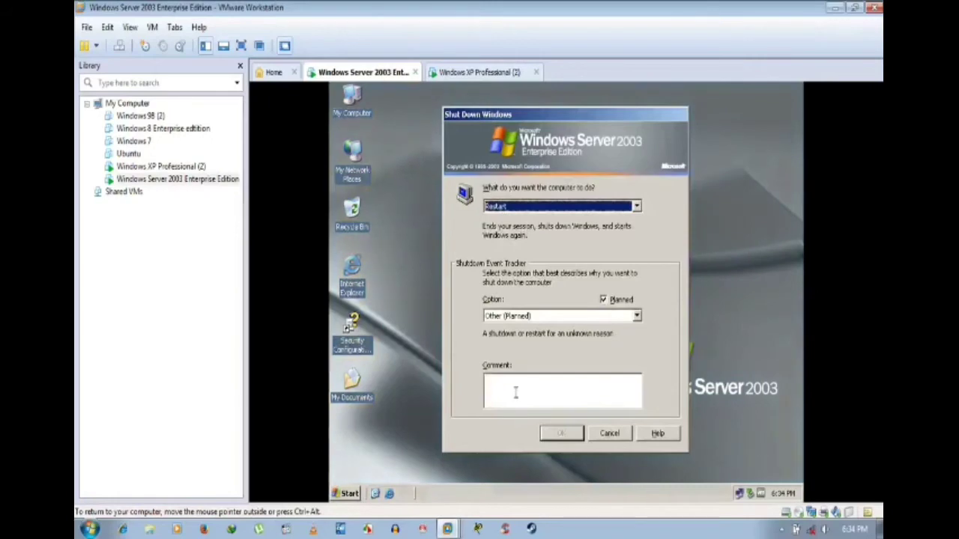
left_click(515, 400)
type("a")
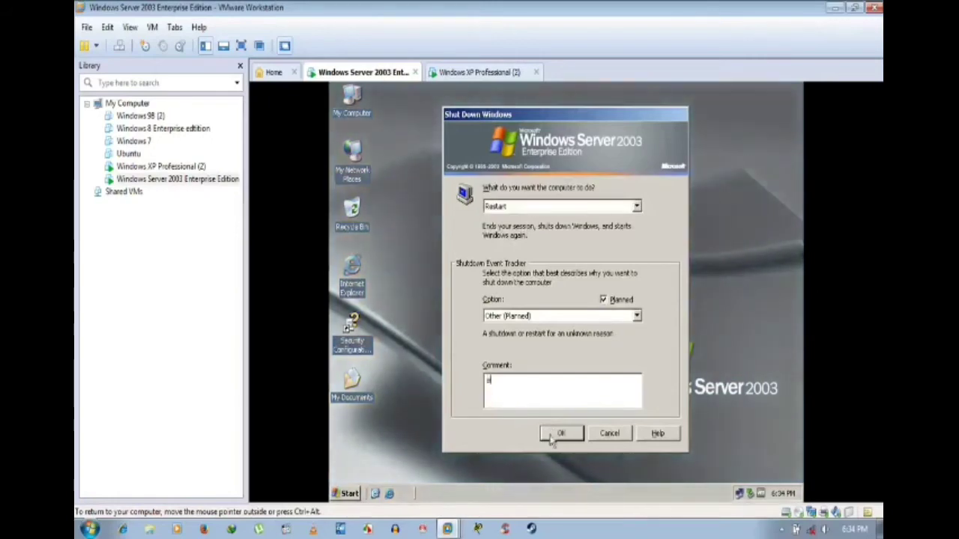
left_click(561, 434)
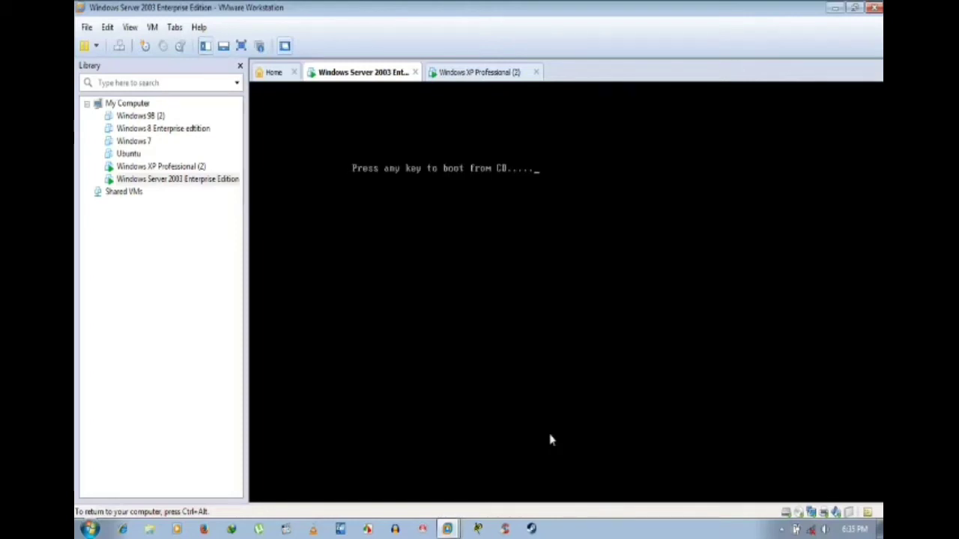
Step: Press Enter at the boot prompt while the Server 2003 VM restarts
key("Return")
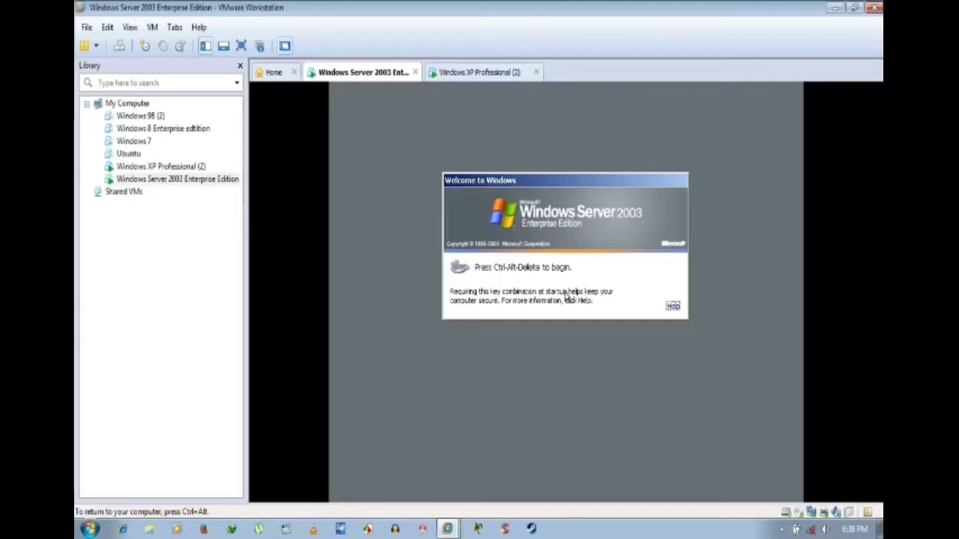
Step: Log back on to the restarted server as administrator and recapture input in its console
key("Num_Lock")
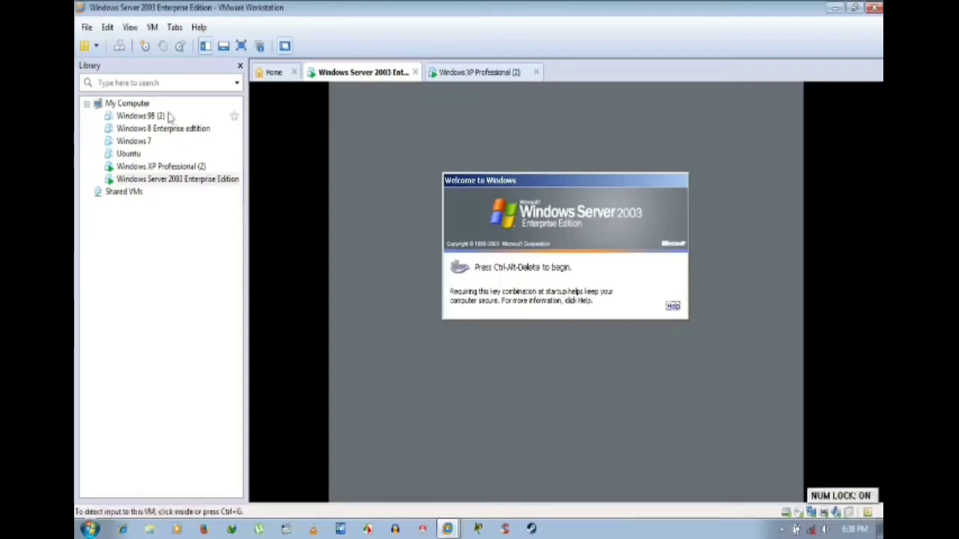
left_click(119, 46)
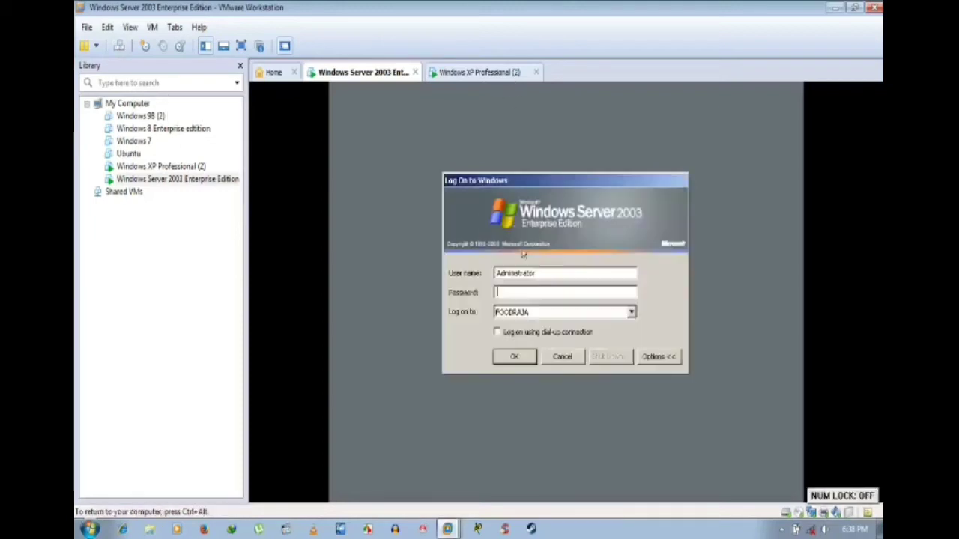
type("****")
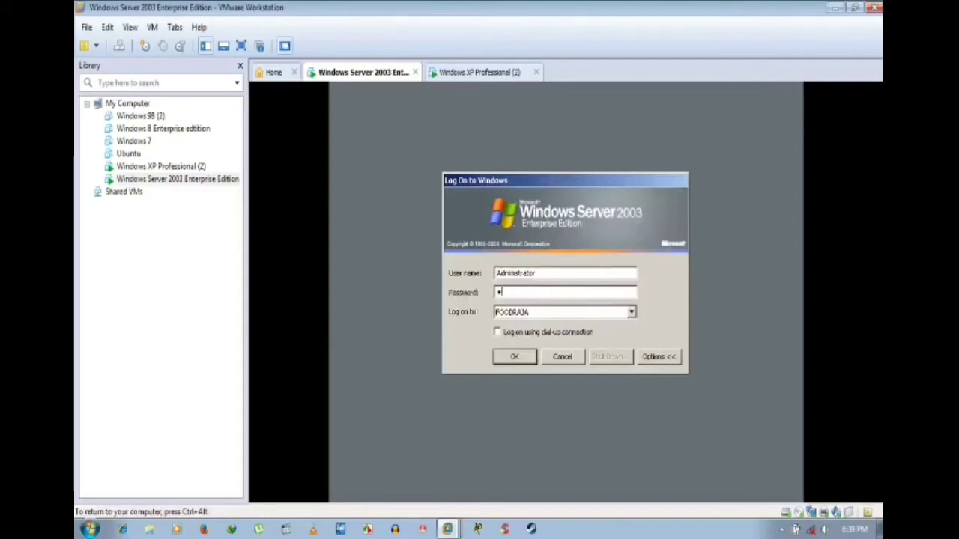
type("****")
key("Return")
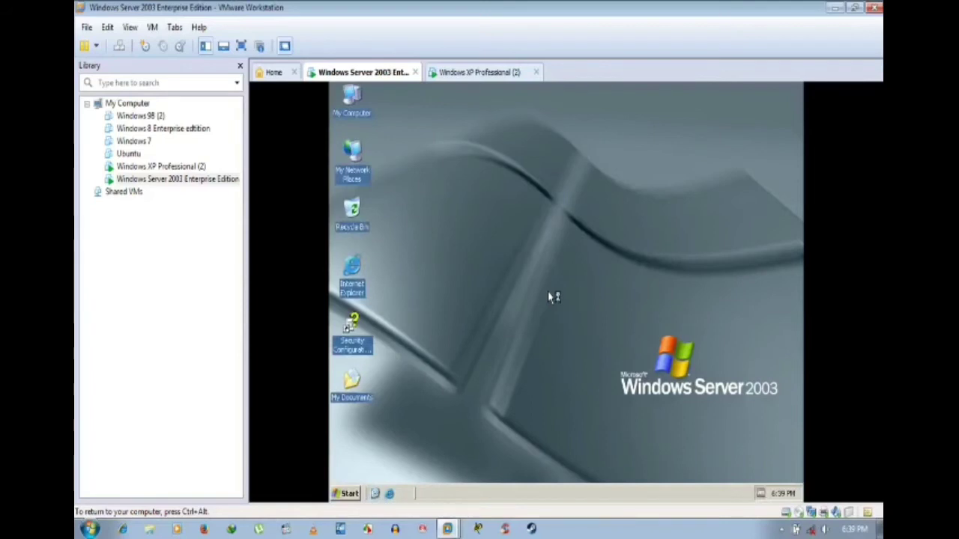
key("ctrl+alt")
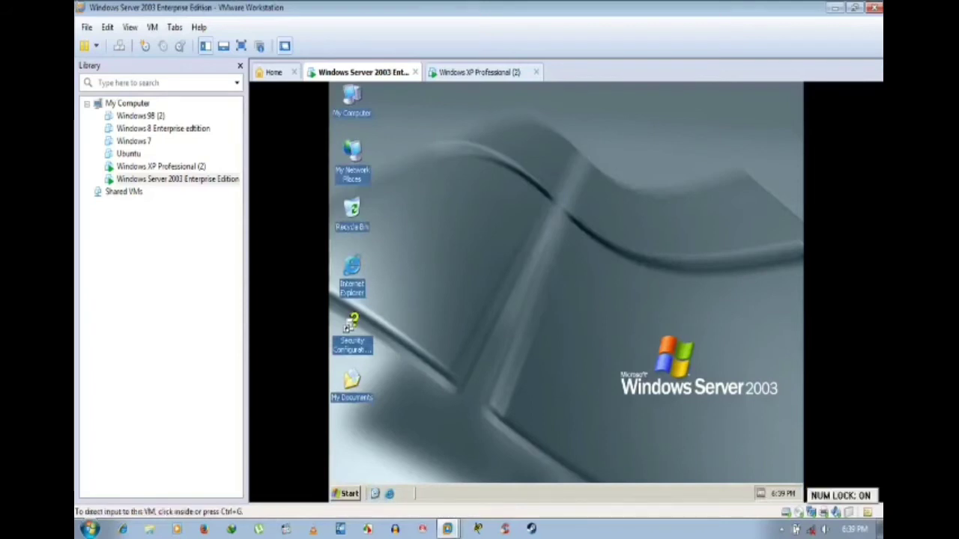
left_click(592, 235)
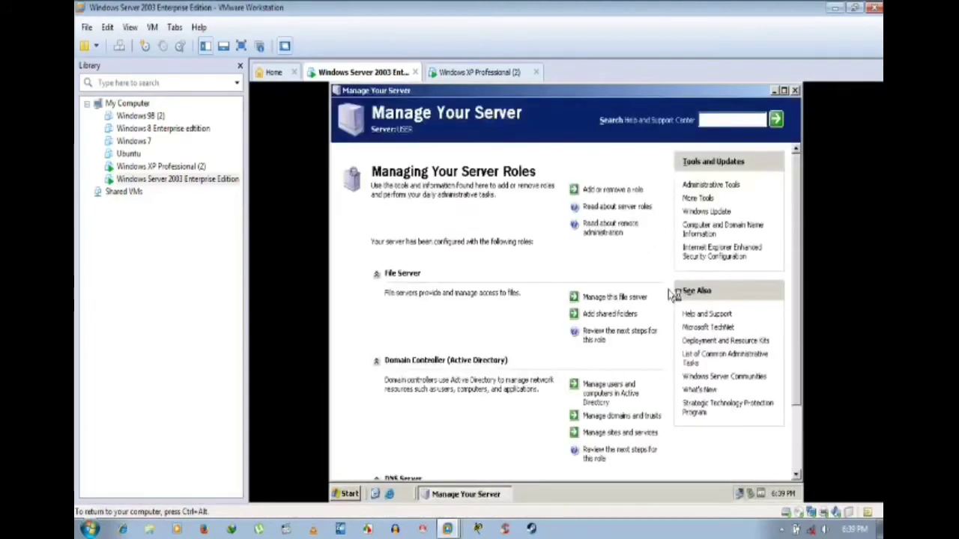
left_click(795, 90)
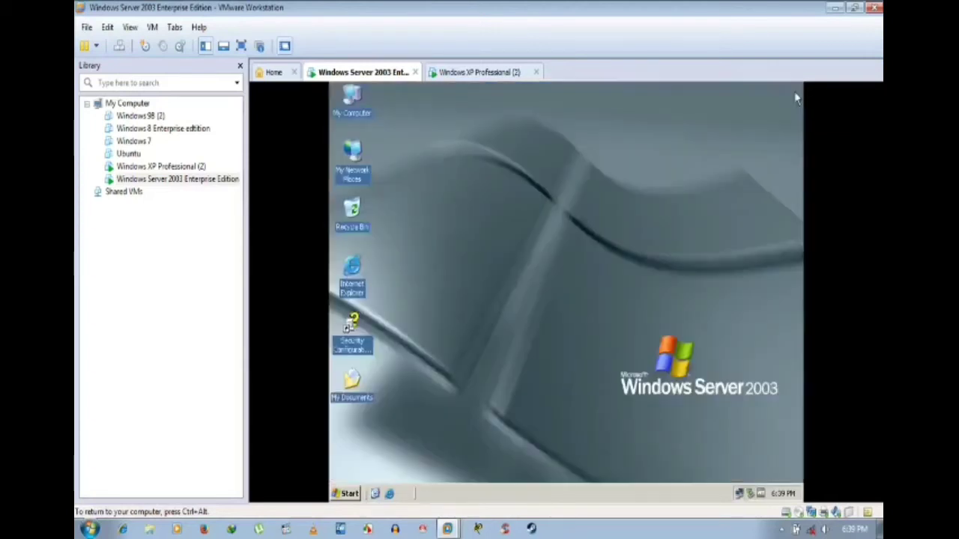
right_click(514, 255)
left_click(534, 276)
right_click(514, 233)
left_click(529, 249)
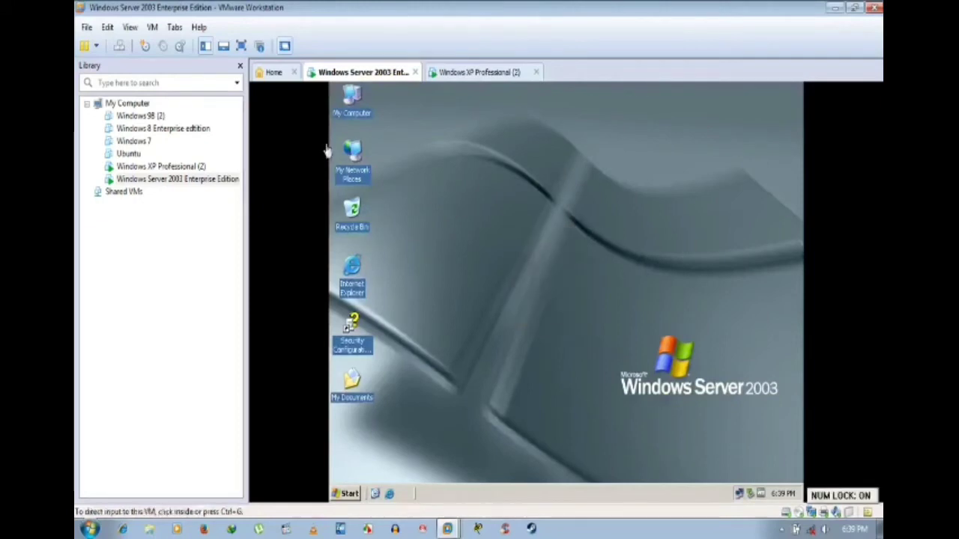
left_click(364, 107)
right_click(365, 107)
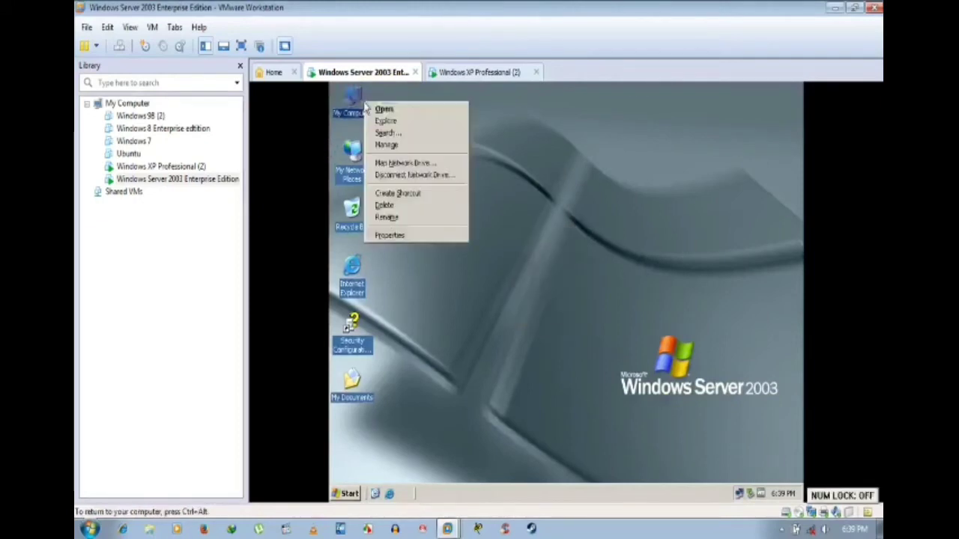
left_click(399, 237)
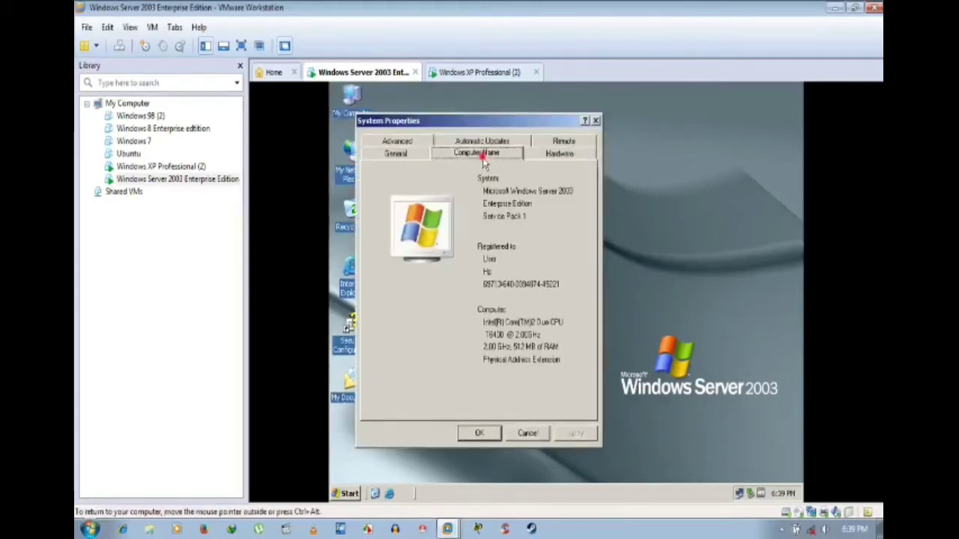
left_click(484, 157)
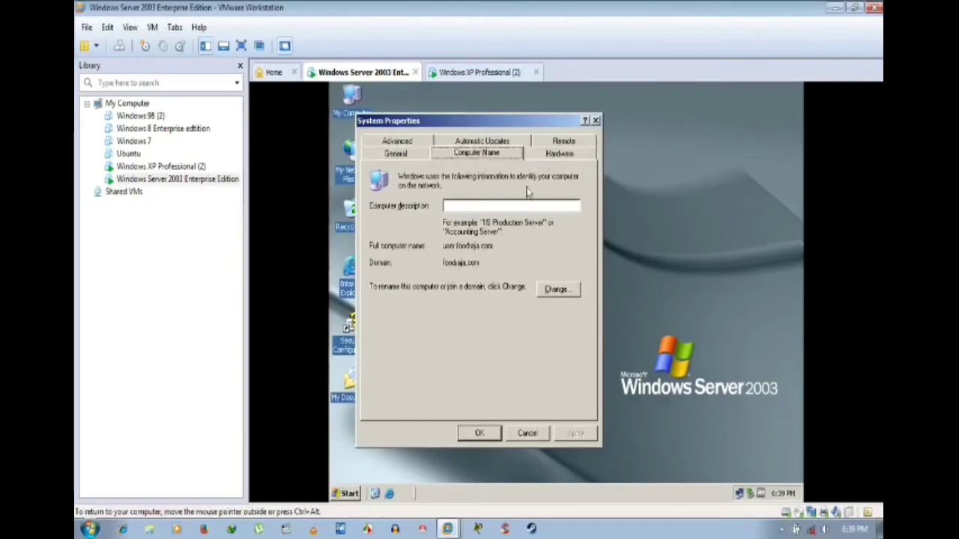
left_click(546, 156)
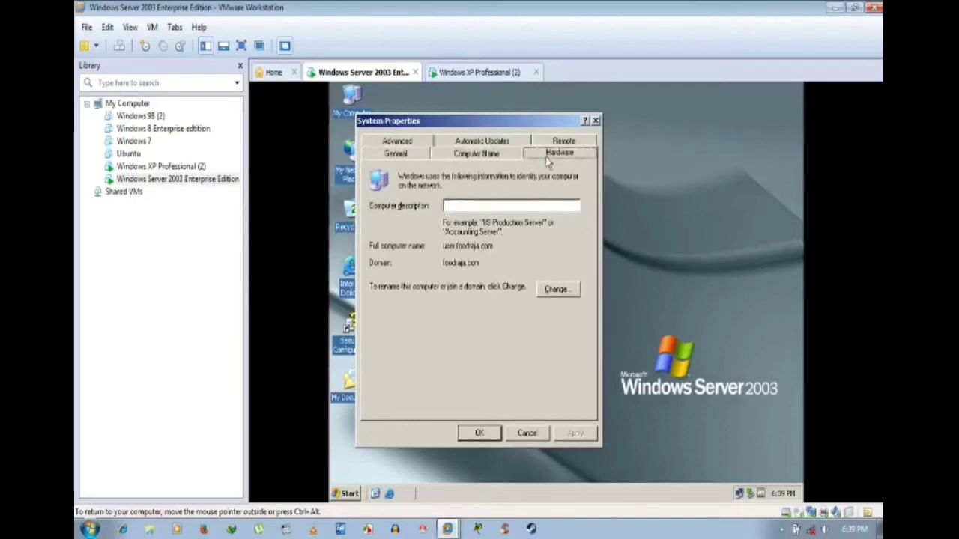
left_click(485, 158)
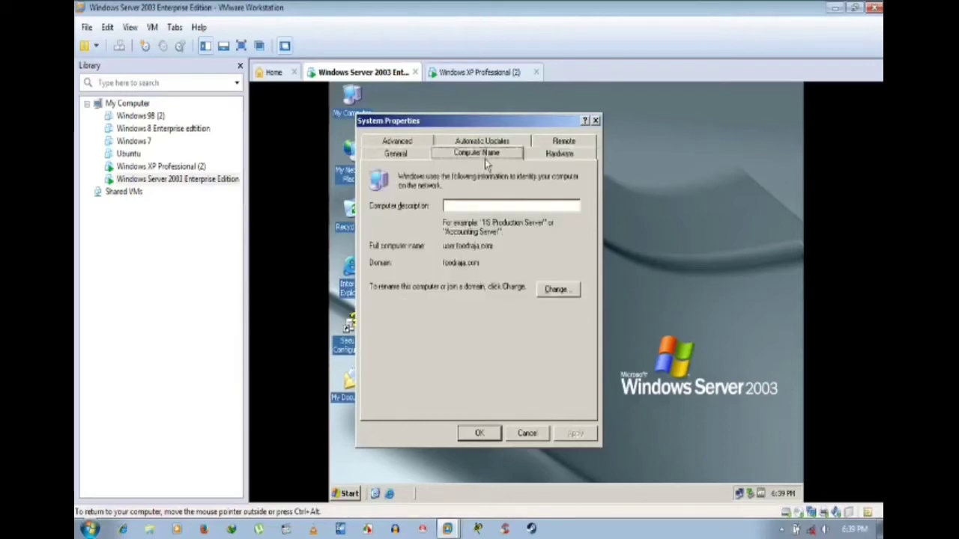
left_click(391, 155)
left_click(527, 433)
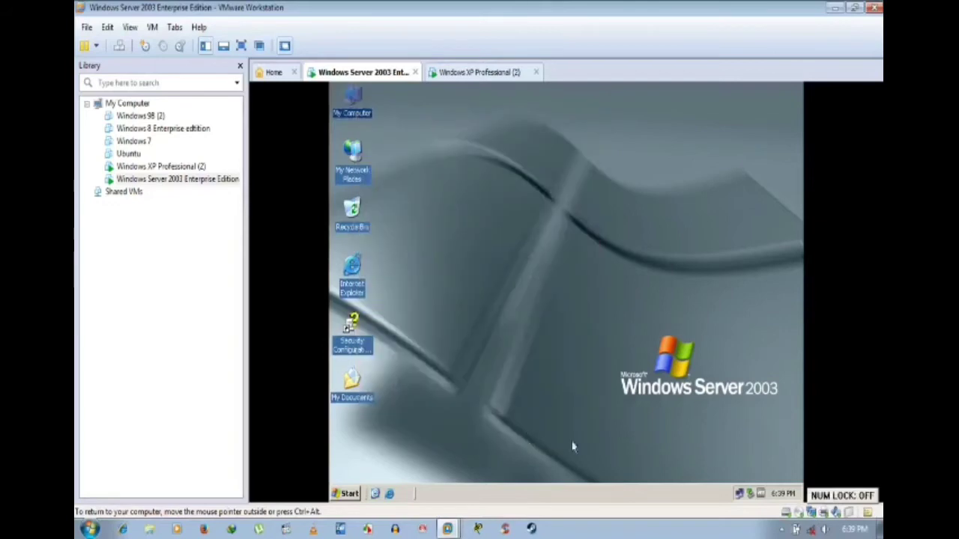
right_click(738, 500)
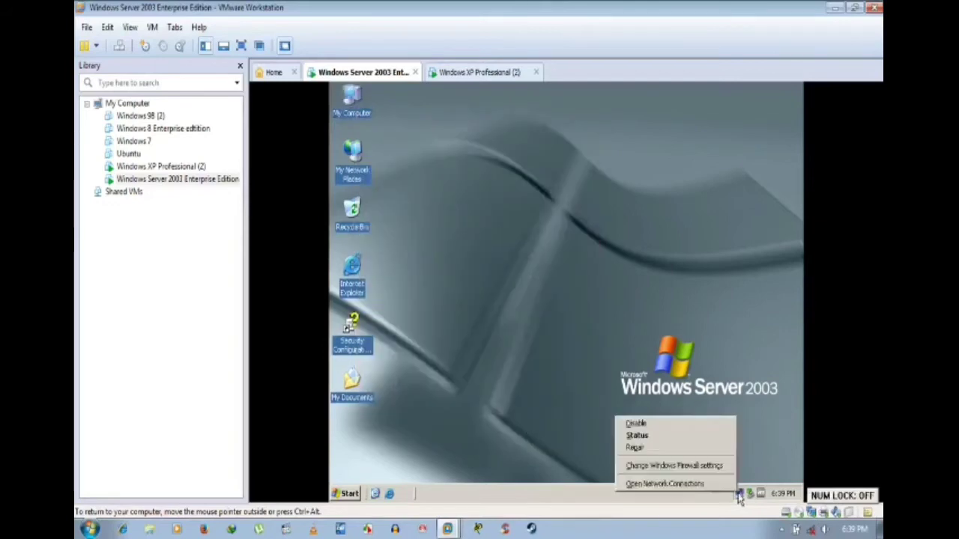
left_click(688, 483)
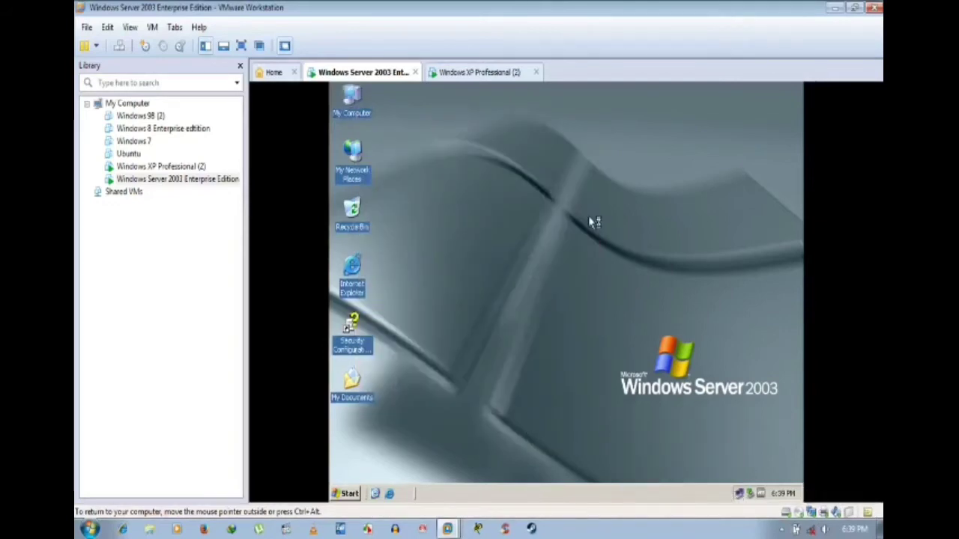
left_click(430, 217)
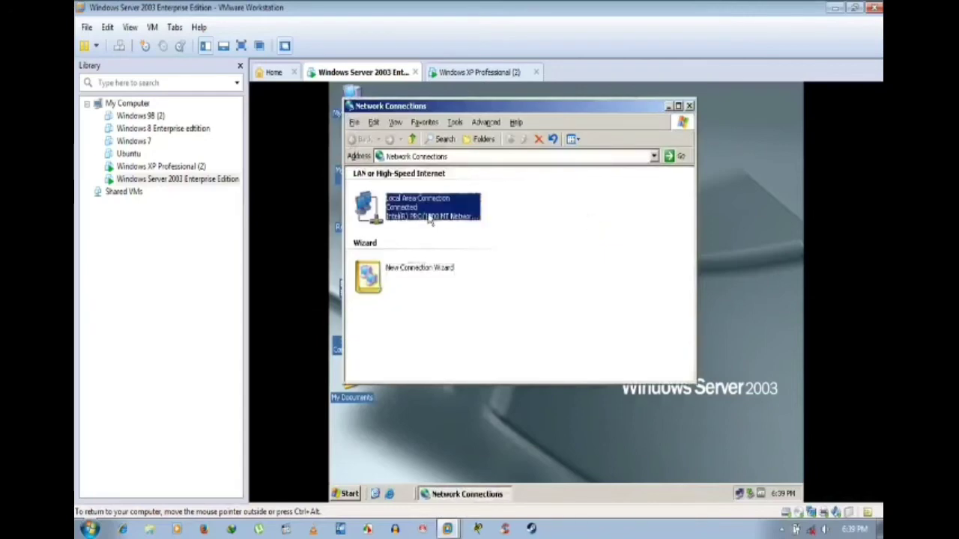
right_click(430, 217)
left_click(462, 329)
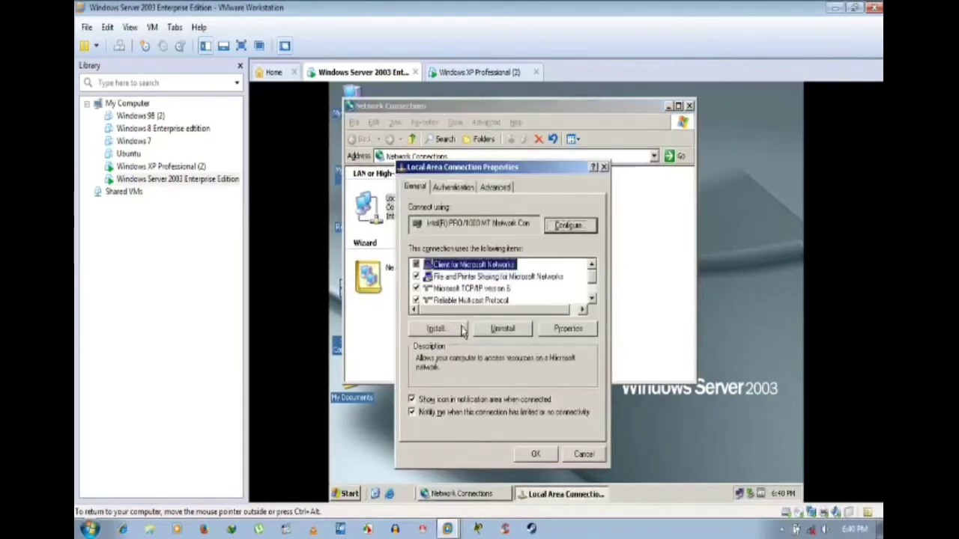
scroll(481, 300, "down", 1)
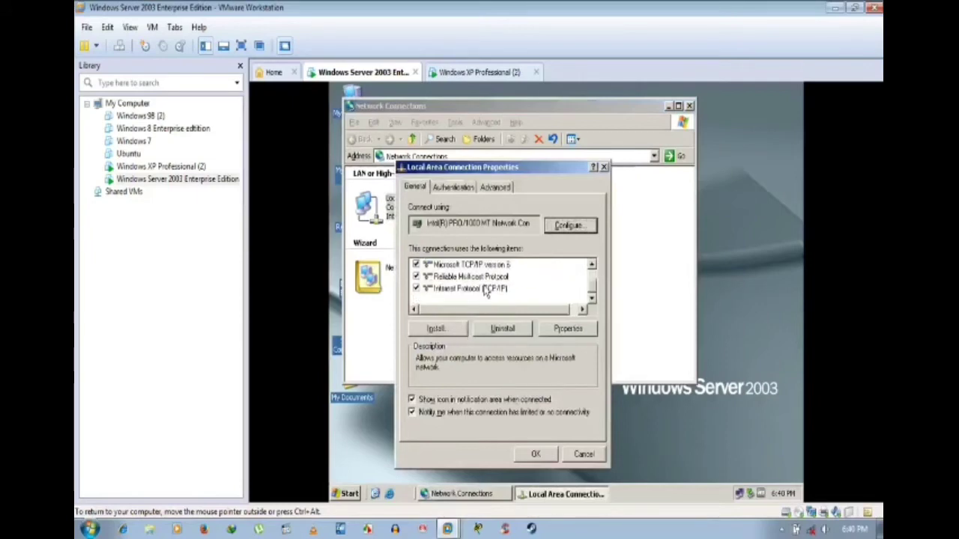
left_click(485, 289)
left_click(562, 329)
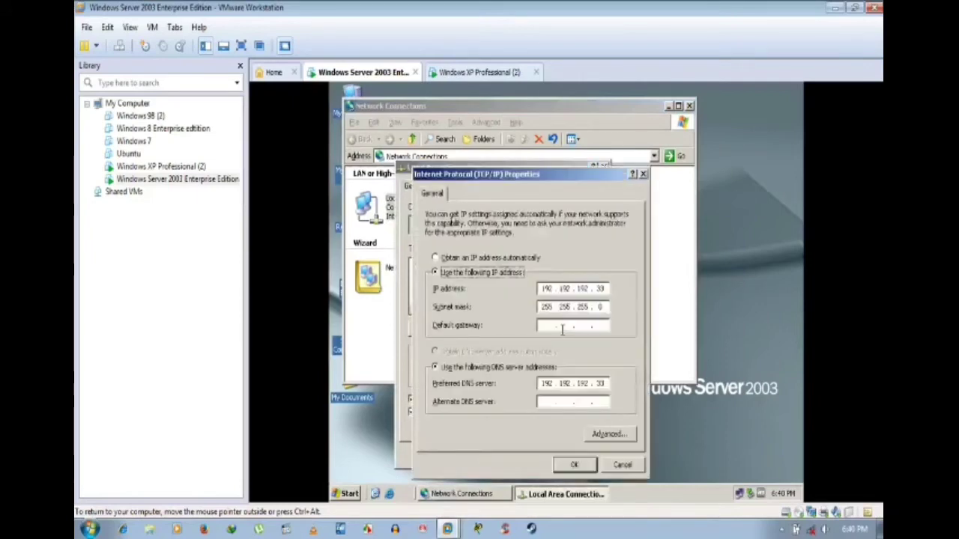
left_click(573, 465)
left_click(536, 454)
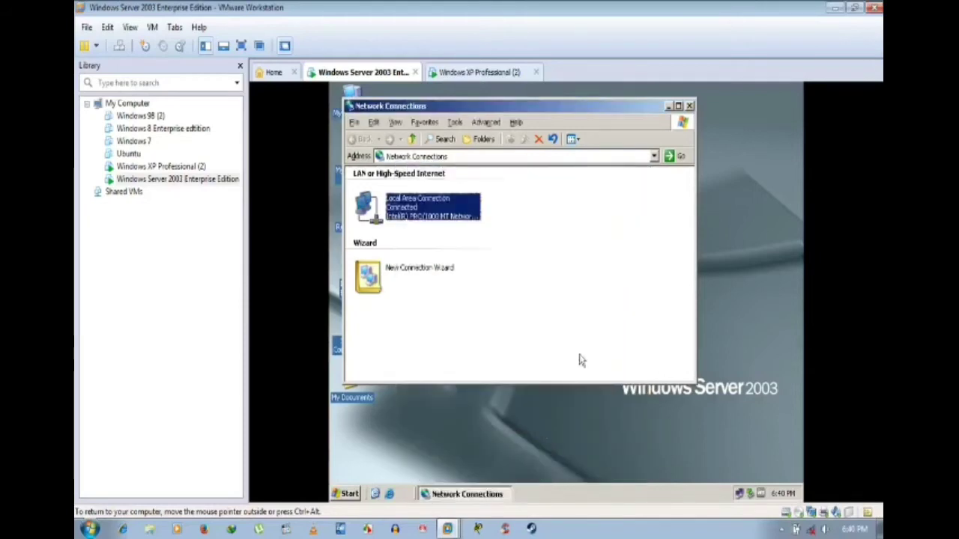
left_click(689, 105)
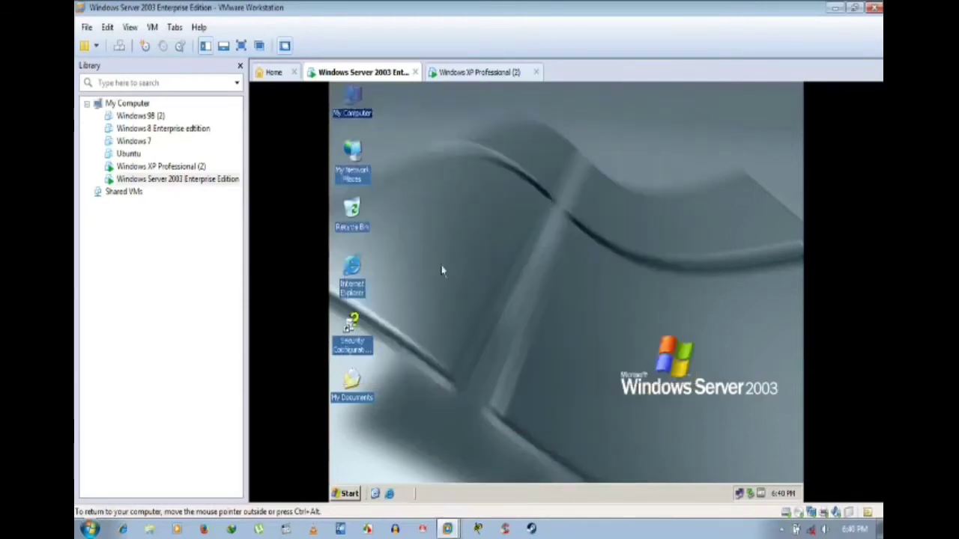
left_click(431, 268)
right_click(363, 115)
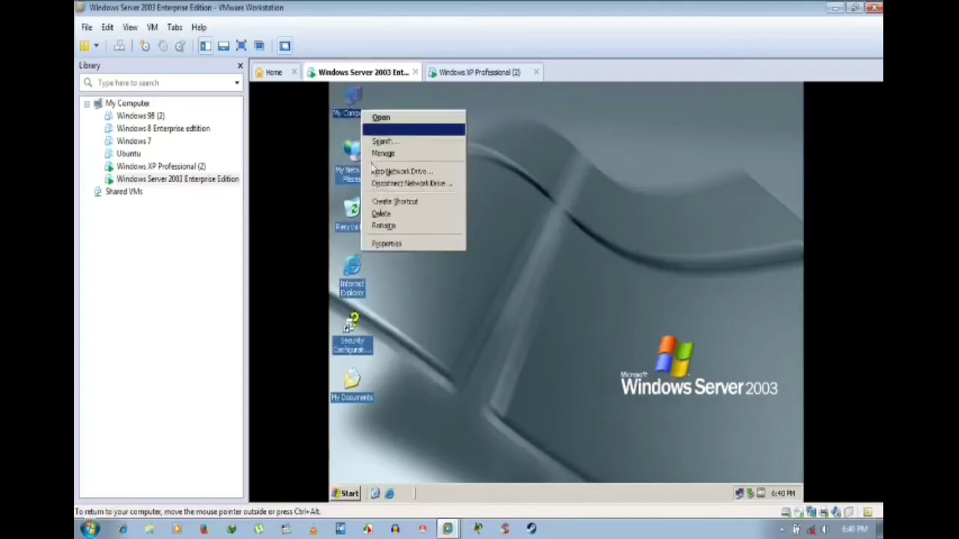
left_click(385, 241)
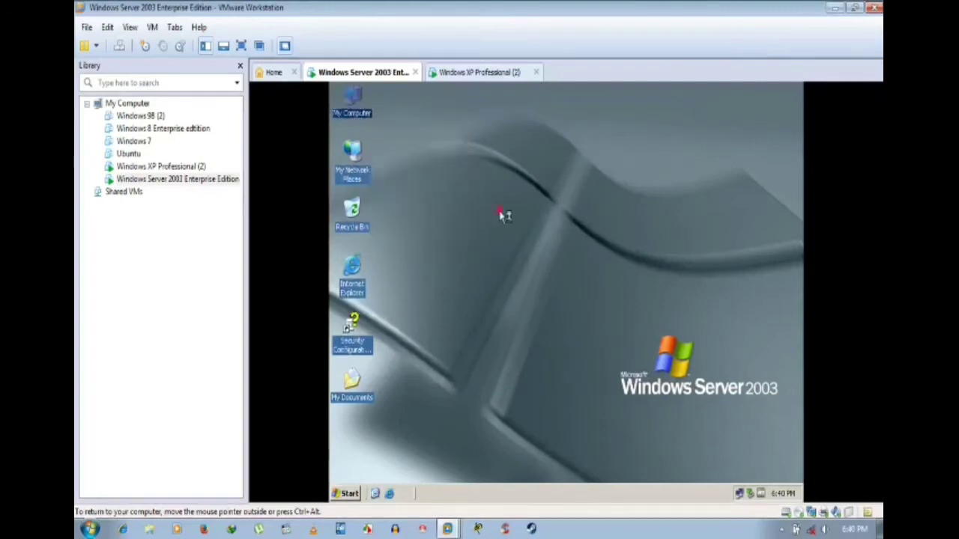
left_click(538, 186)
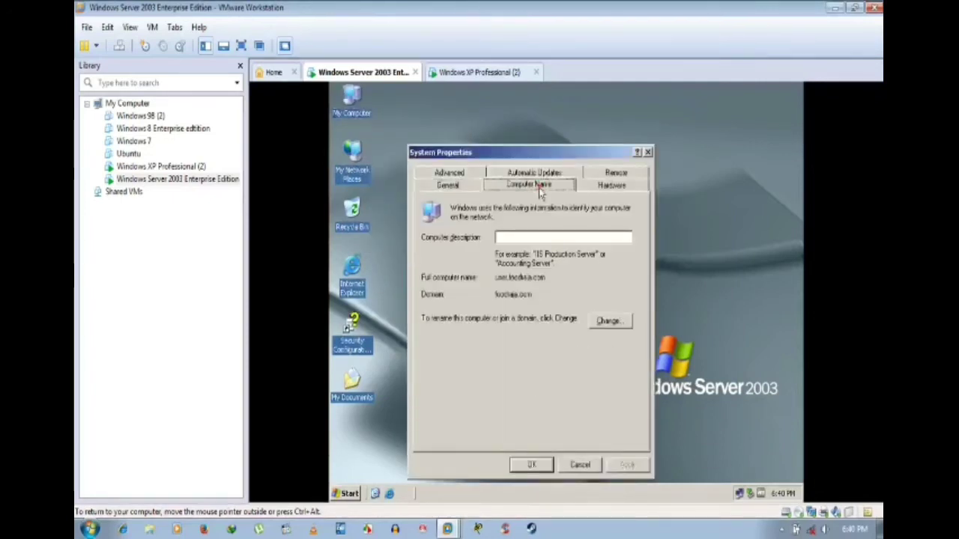
left_click(592, 191)
left_click(452, 173)
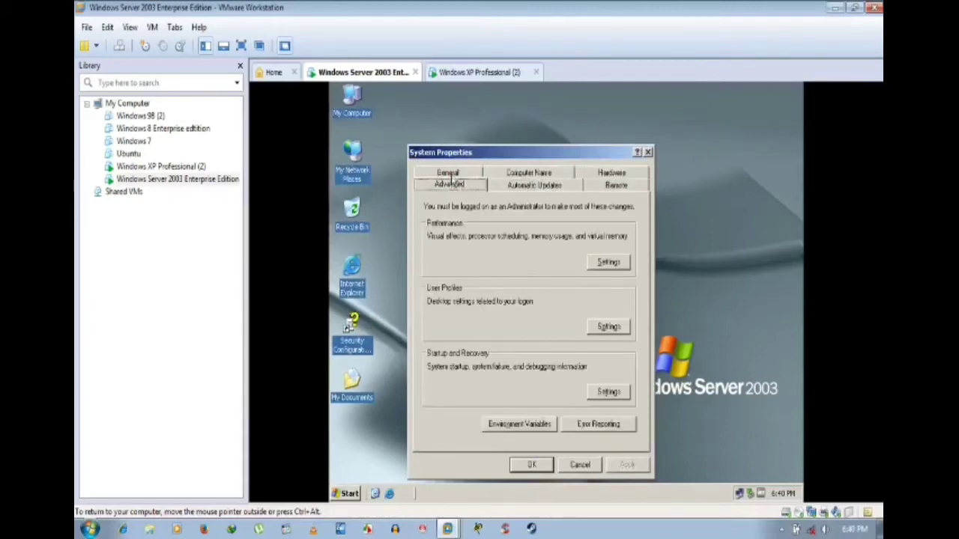
left_click(604, 334)
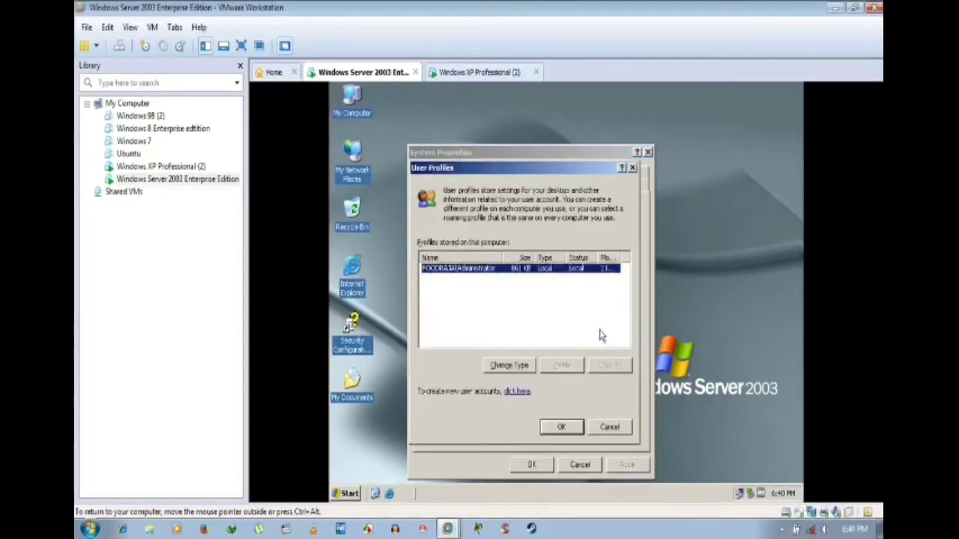
left_click(558, 430)
left_click(541, 465)
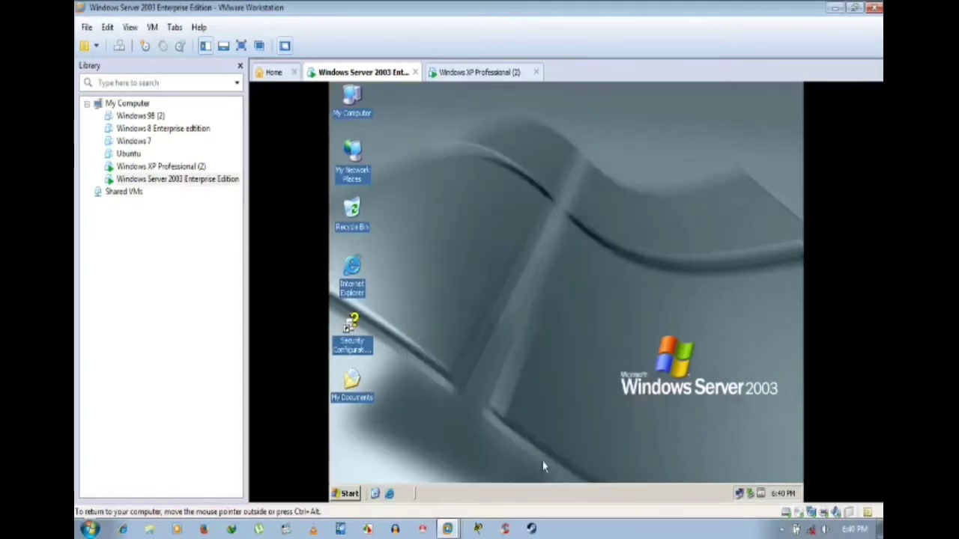
Step: From My Computer, open Local Disk (F:) properties on the Security tab
double_click(360, 110)
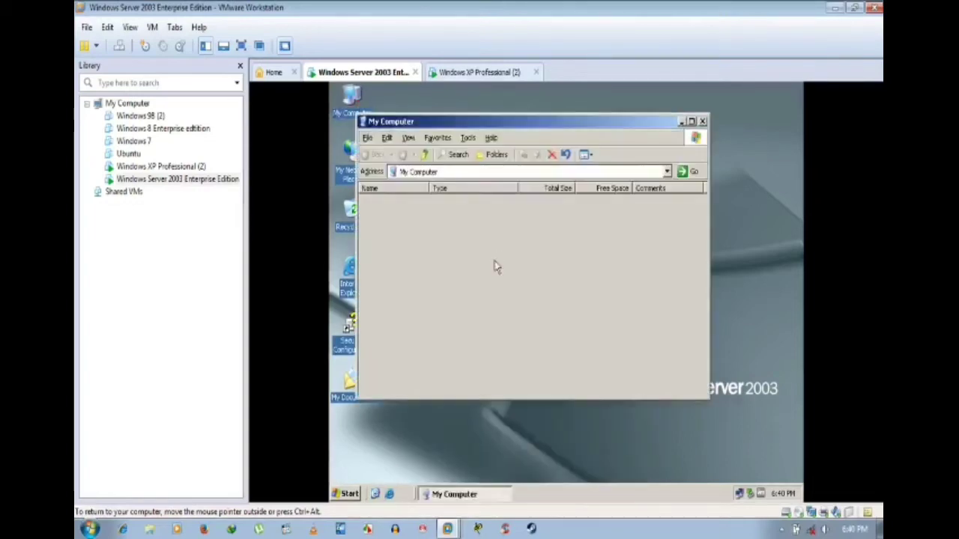
right_click(390, 246)
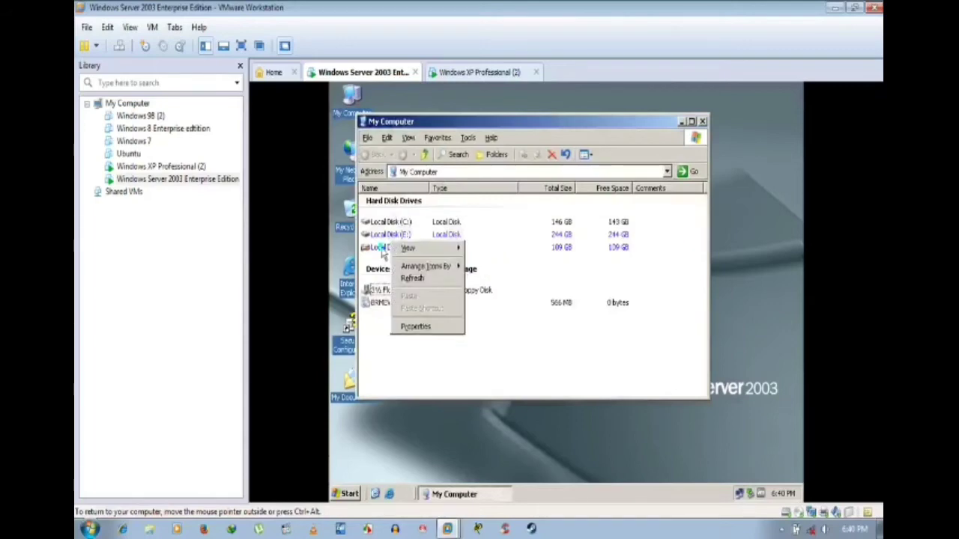
left_click(384, 252)
right_click(383, 249)
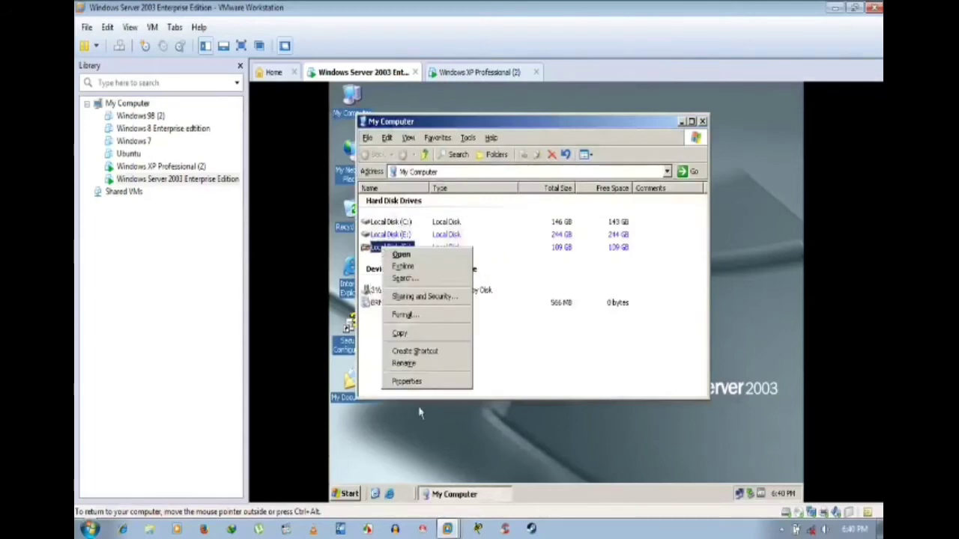
left_click(420, 384)
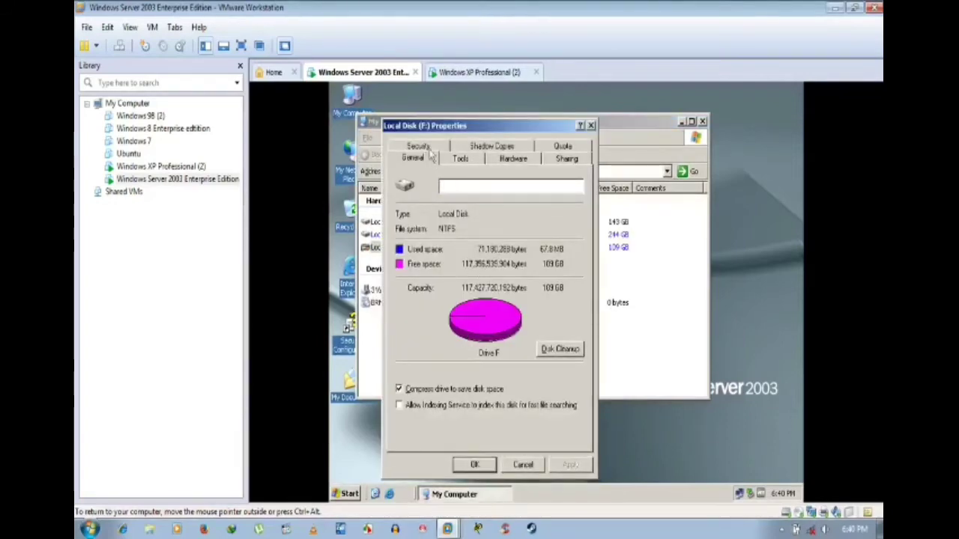
left_click(431, 151)
Step: Check the Everyone entry's permissions, start adding a user, then switch to the Windows XP Professional (2) VM
left_click(448, 234)
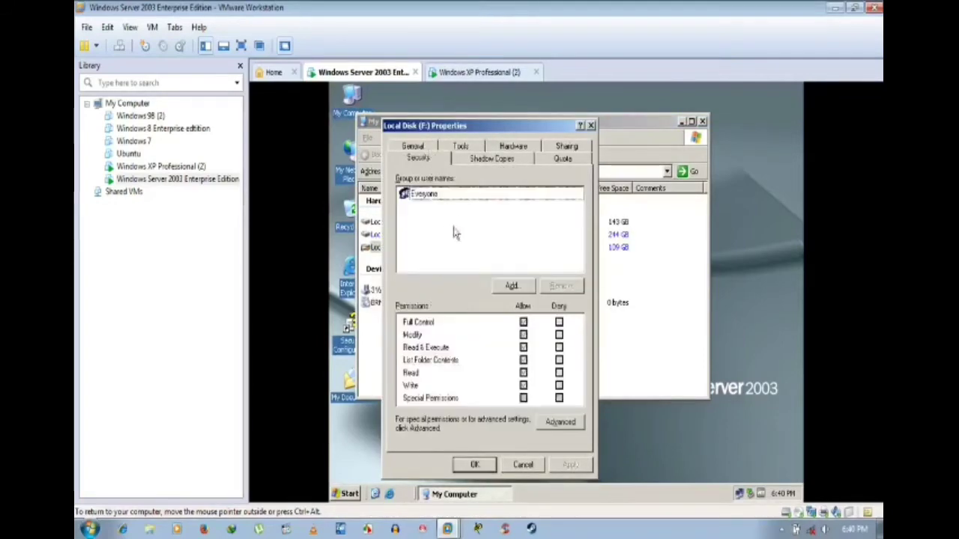
left_click(432, 194)
left_click(475, 241)
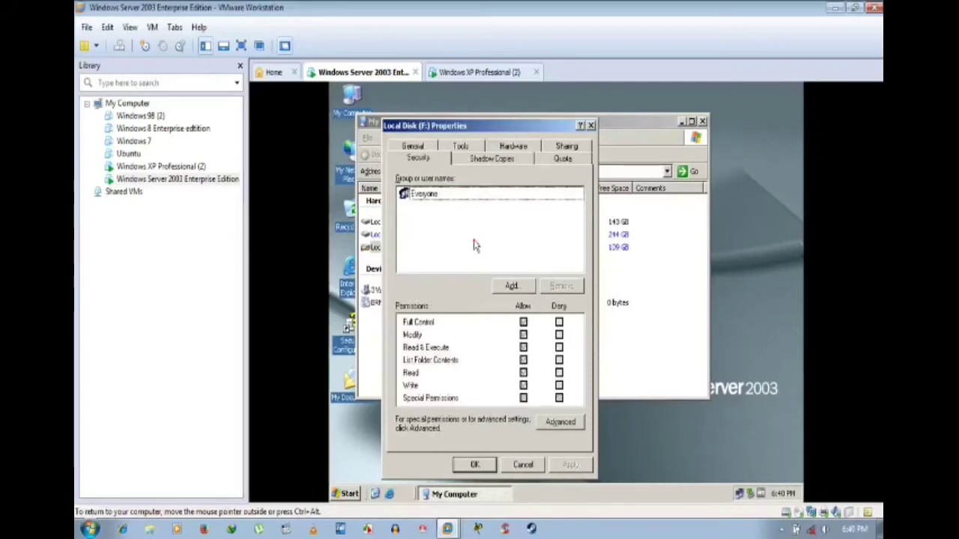
left_click(511, 285)
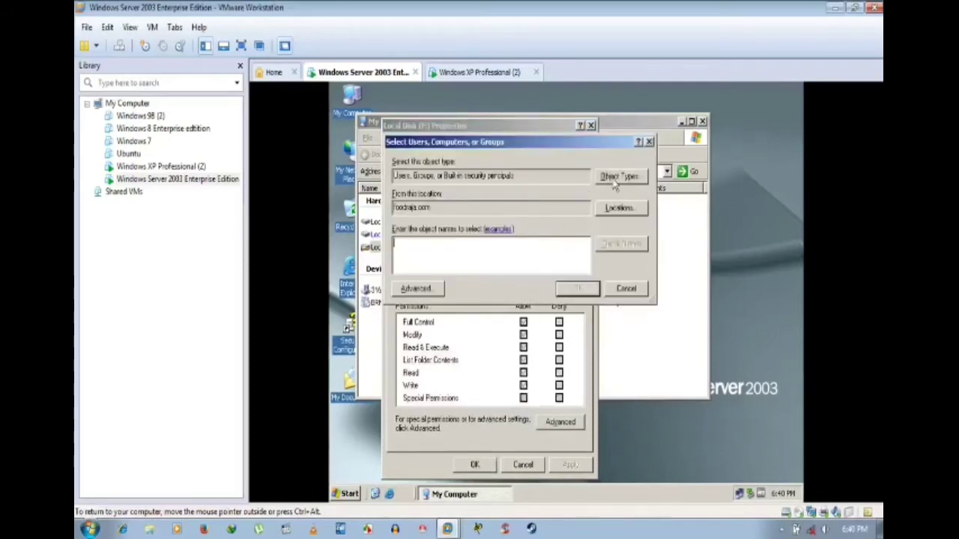
left_click(475, 72)
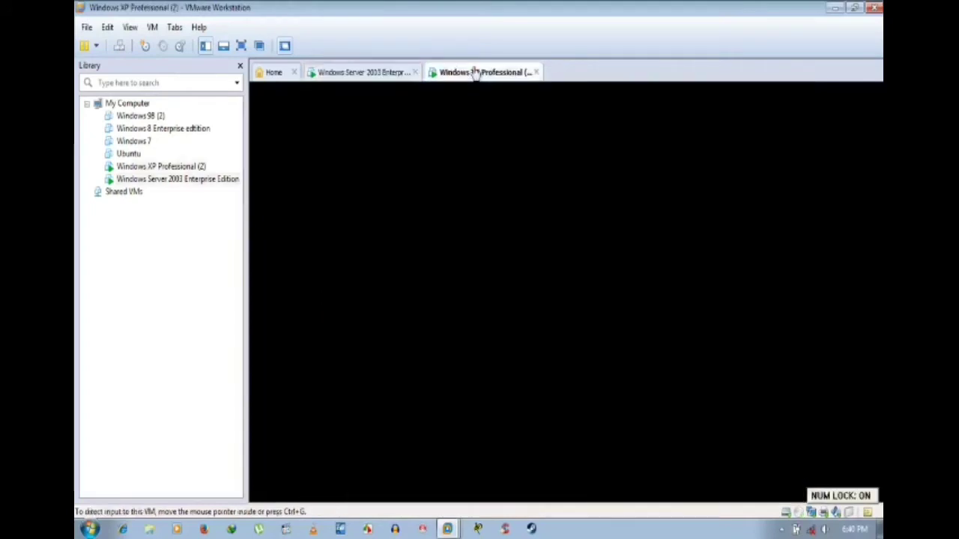
Step: On the XP VM, view drive C's Security tab, then return to the Server 2003 object-type picker
double_click(356, 113)
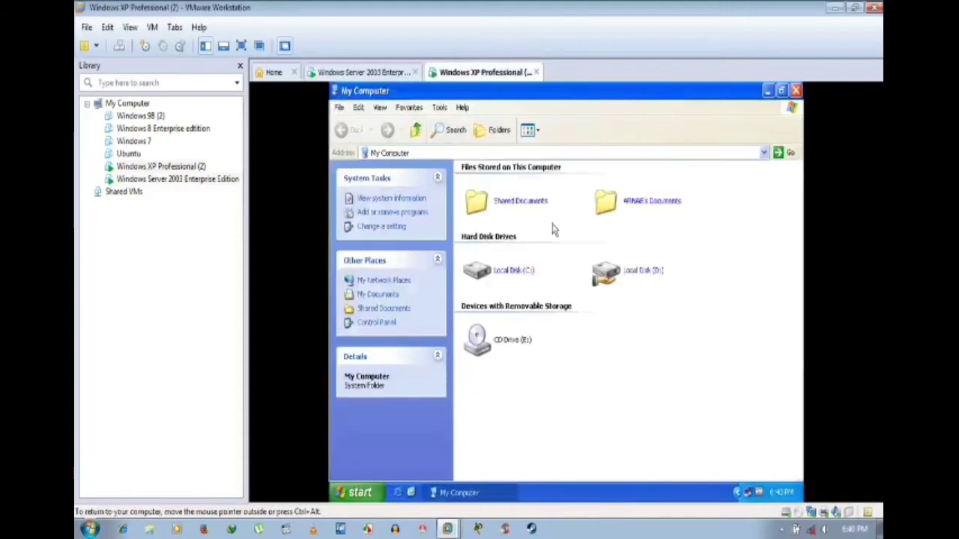
right_click(510, 274)
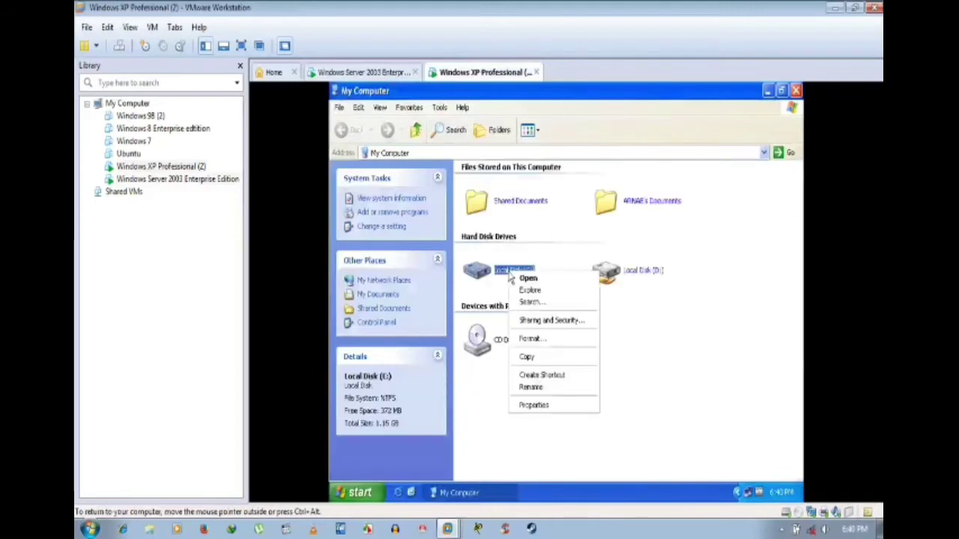
left_click(542, 405)
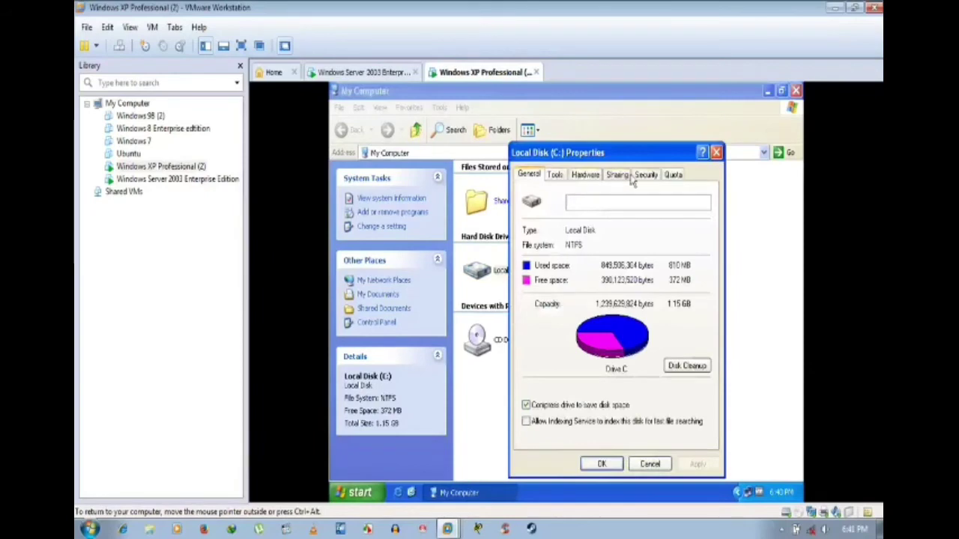
left_click(645, 174)
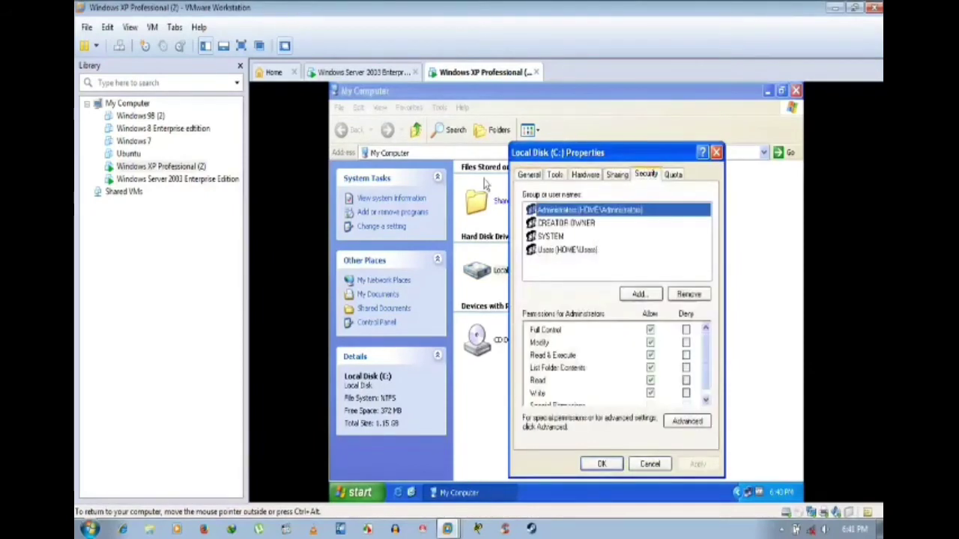
left_click(370, 75)
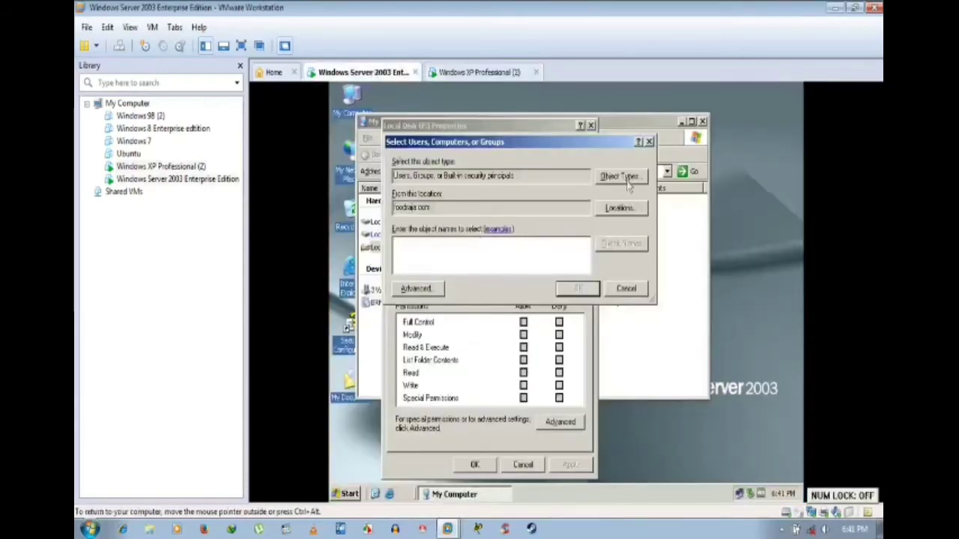
left_click(628, 176)
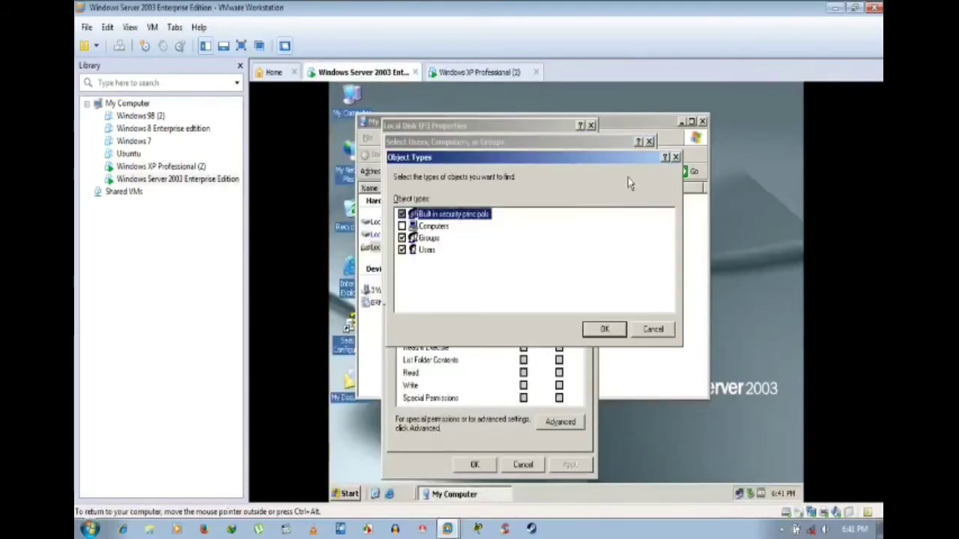
Step: Restrict the object types to Groups and list all groups in the domain
left_click(402, 249)
left_click(403, 238)
left_click(606, 328)
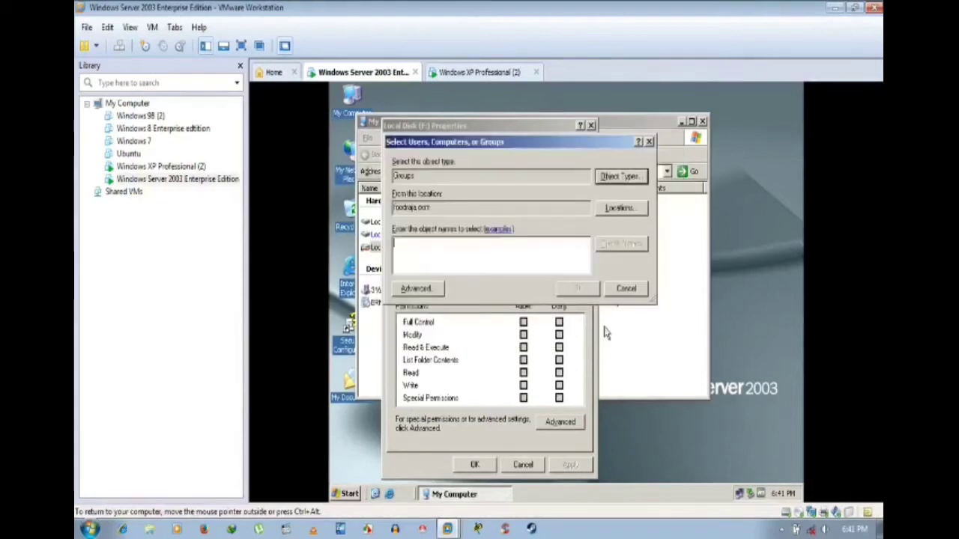
left_click(419, 288)
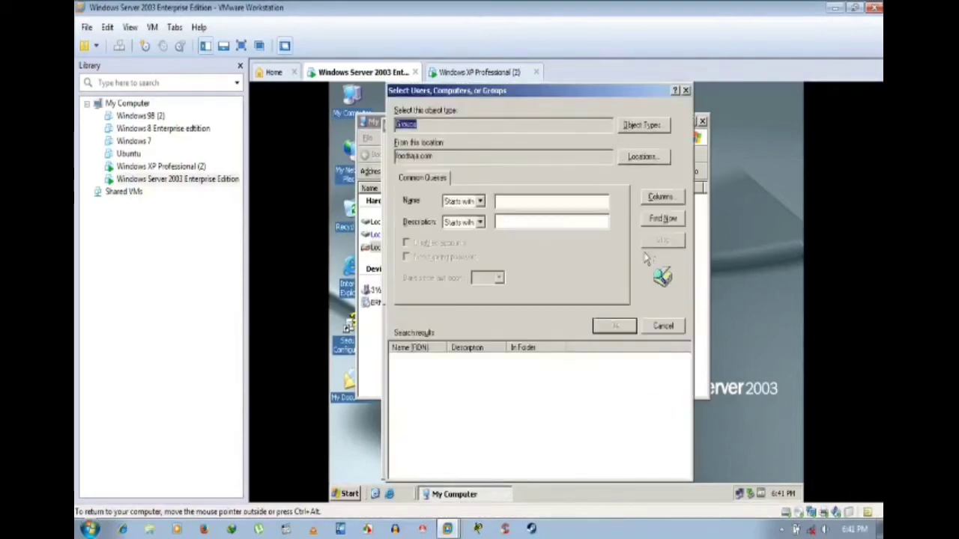
left_click(663, 218)
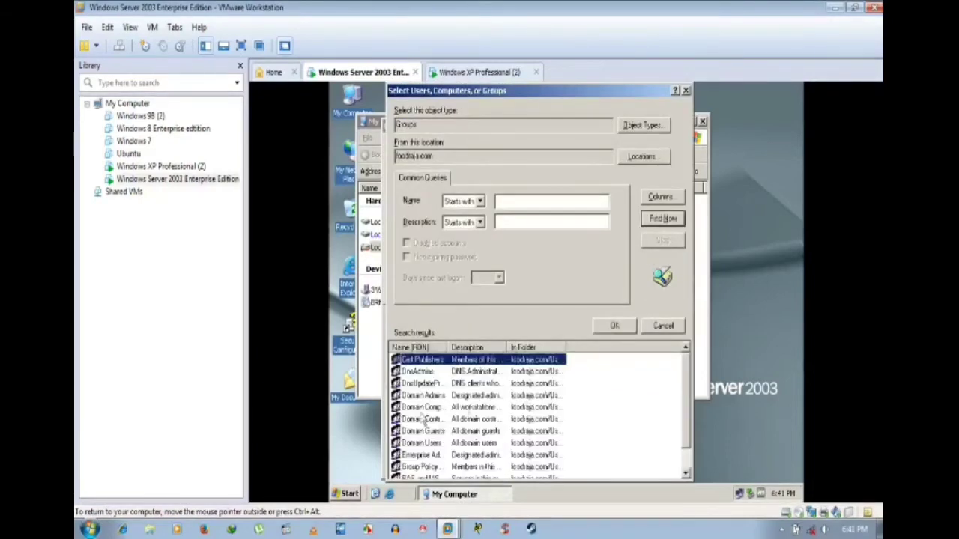
scroll(442, 416, "down", 1)
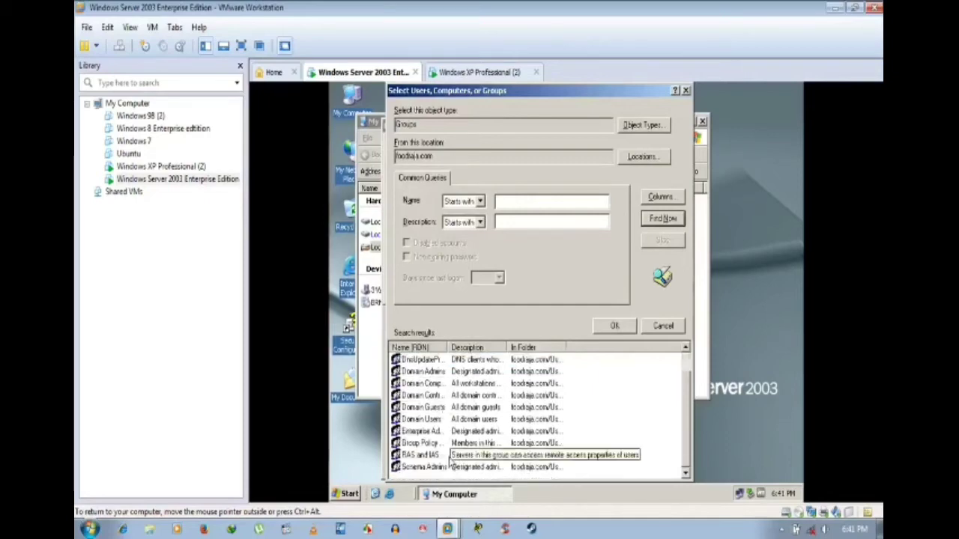
scroll(450, 453, "up", 1)
scroll(449, 454, "down", 1)
scroll(493, 435, "up", 1)
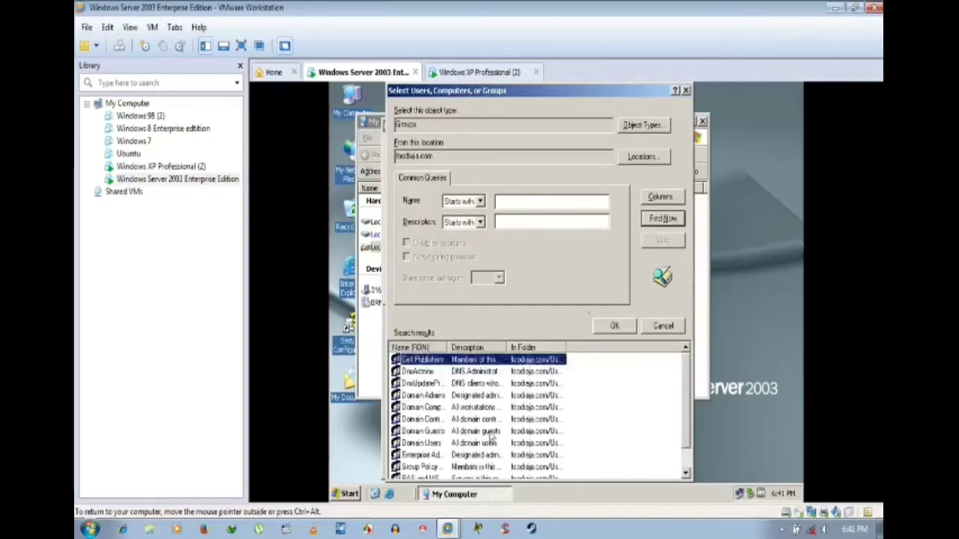
Step: Switch the search to Built-in security principals only and select the Administrators group
left_click(648, 125)
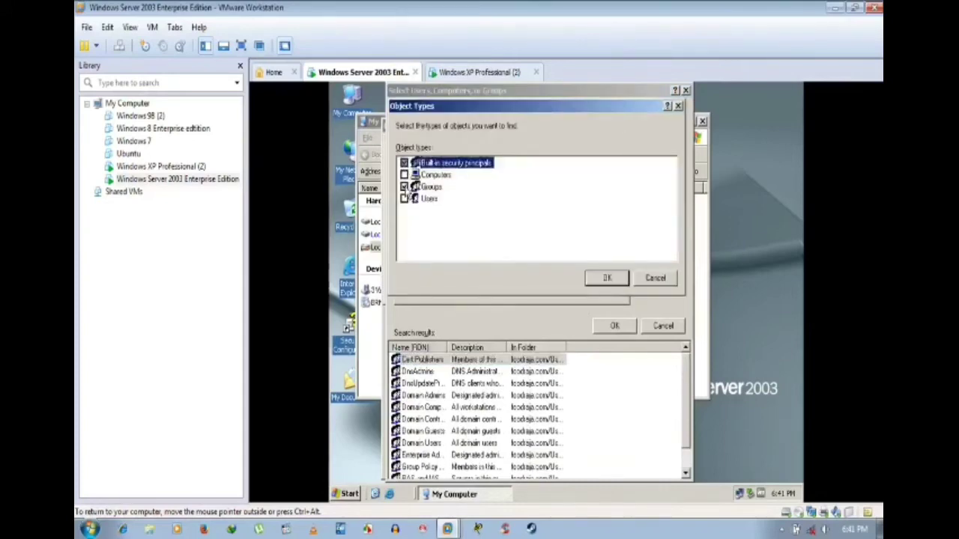
left_click(404, 187)
left_click(619, 280)
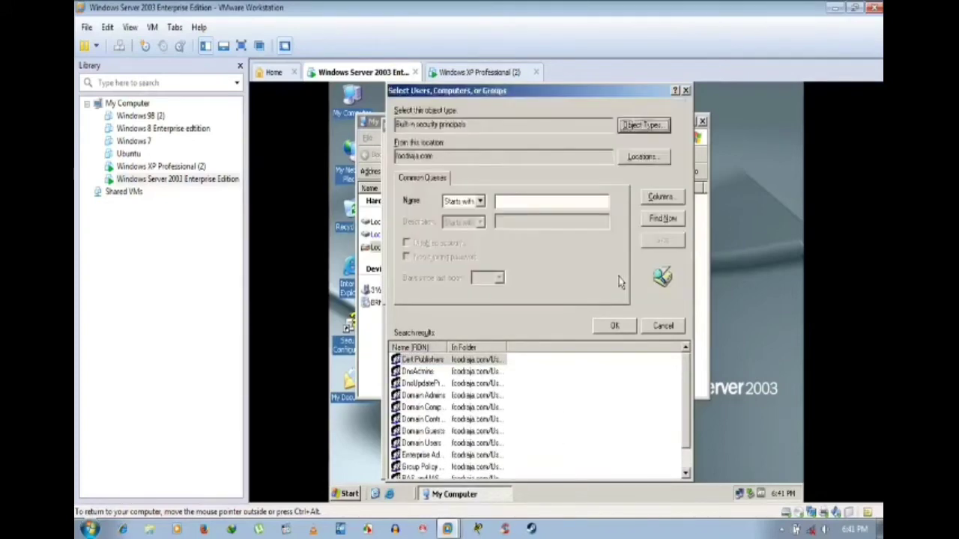
left_click(662, 218)
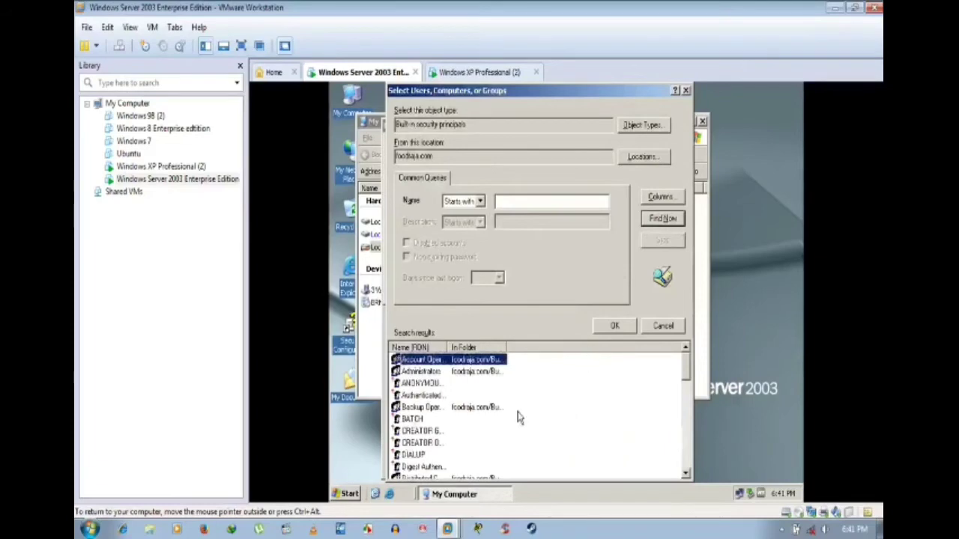
scroll(519, 417, "down", 7)
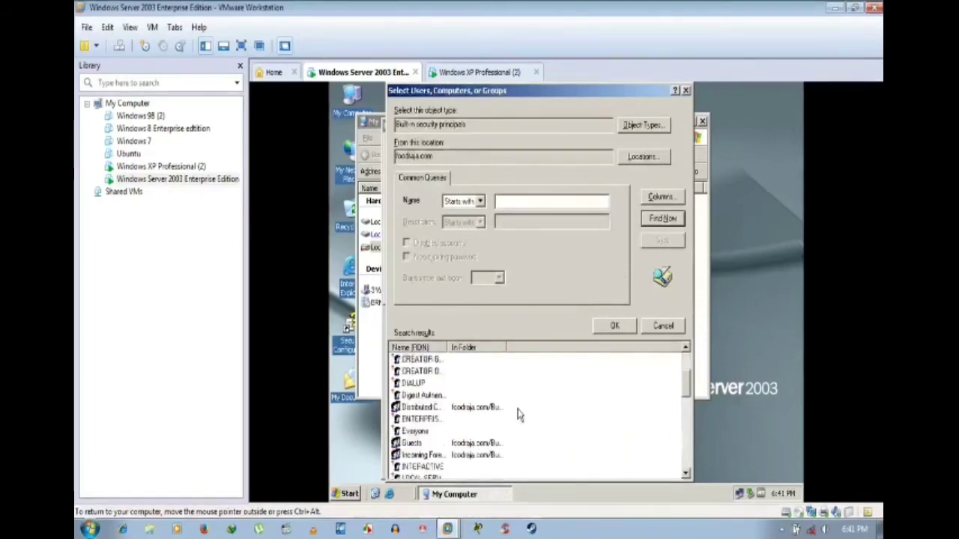
scroll(519, 412, "up", 7)
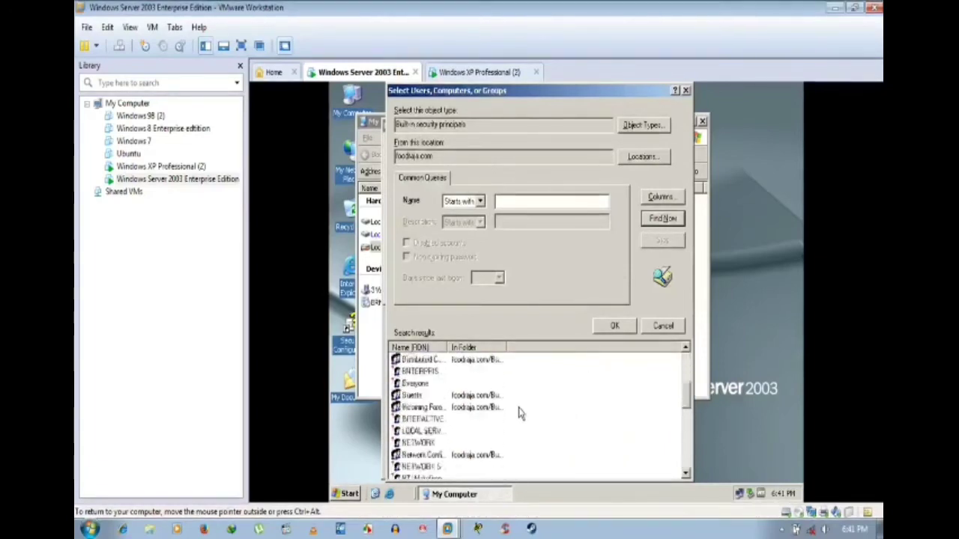
left_click(431, 432)
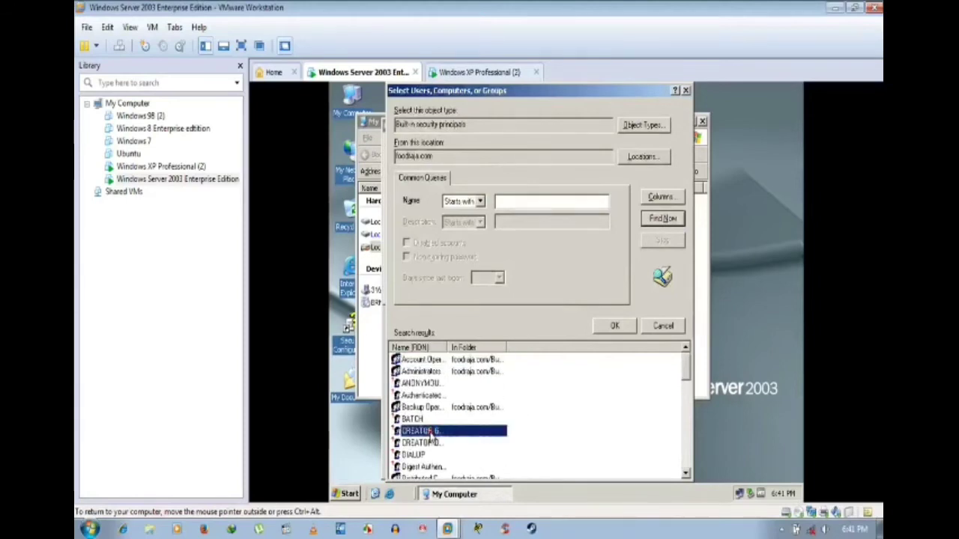
left_click(430, 407)
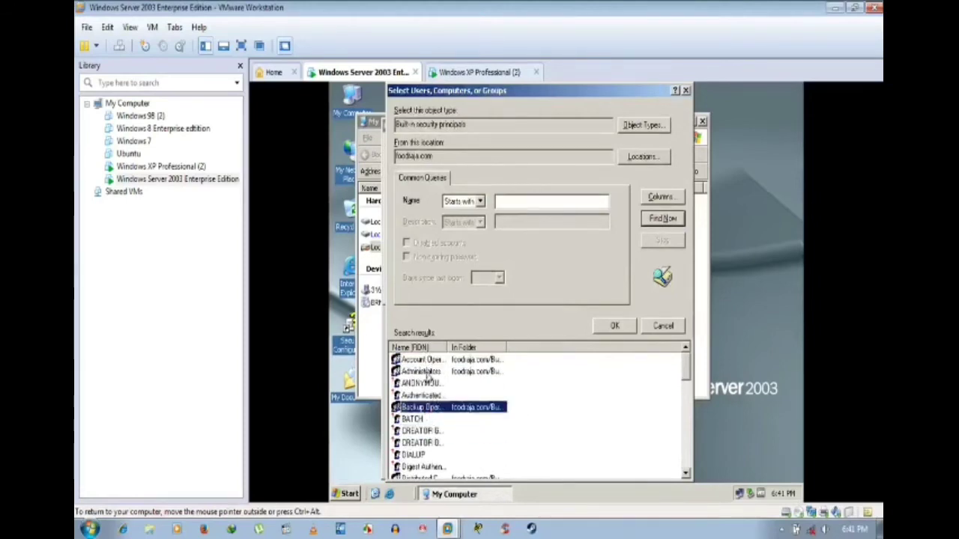
left_click(426, 372)
left_click_drag(506, 348, 525, 349)
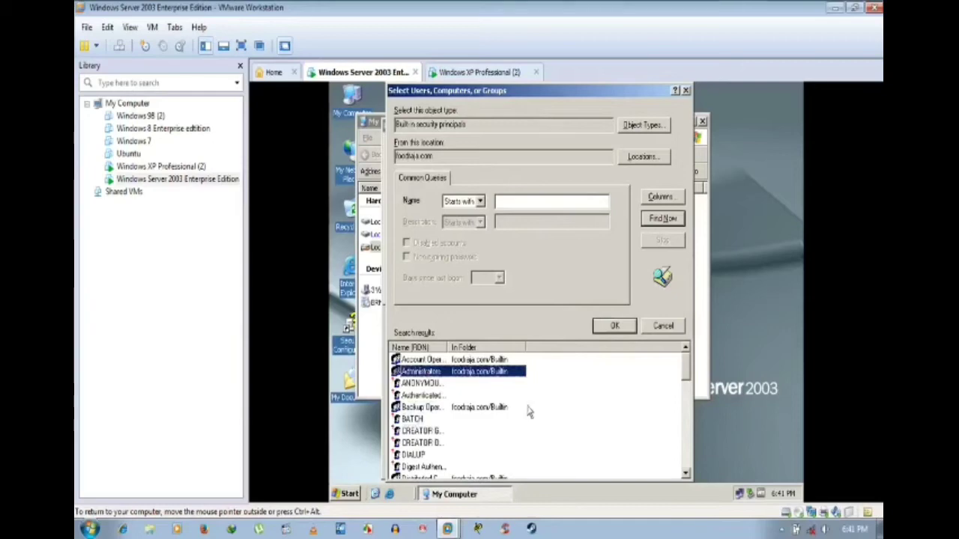
Step: Add Administrators to drive F's permissions with Full Control and apply
left_click(615, 327)
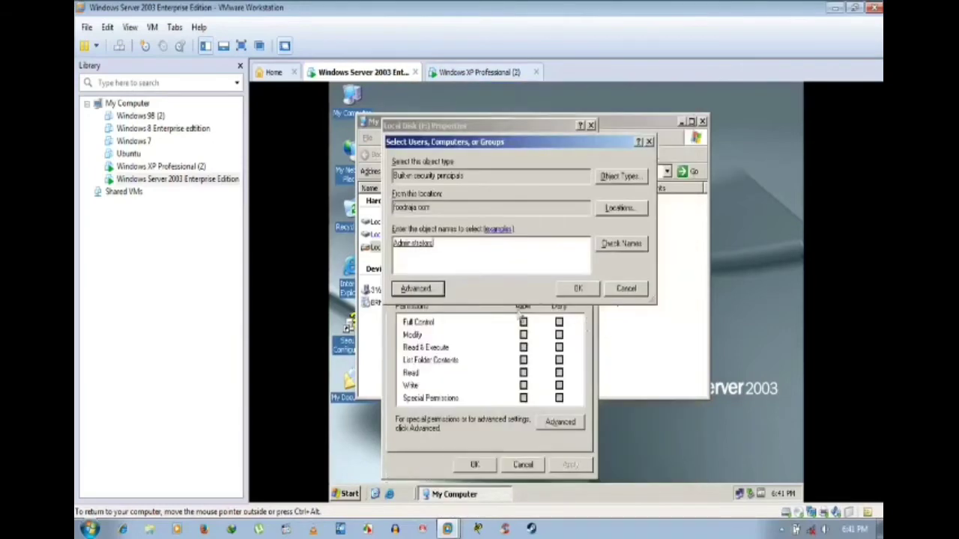
left_click(579, 289)
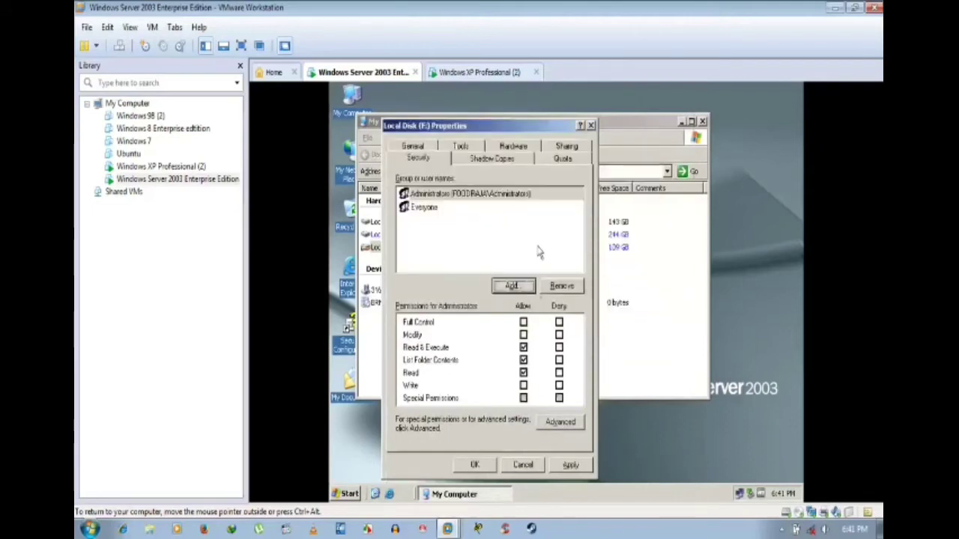
left_click(522, 322)
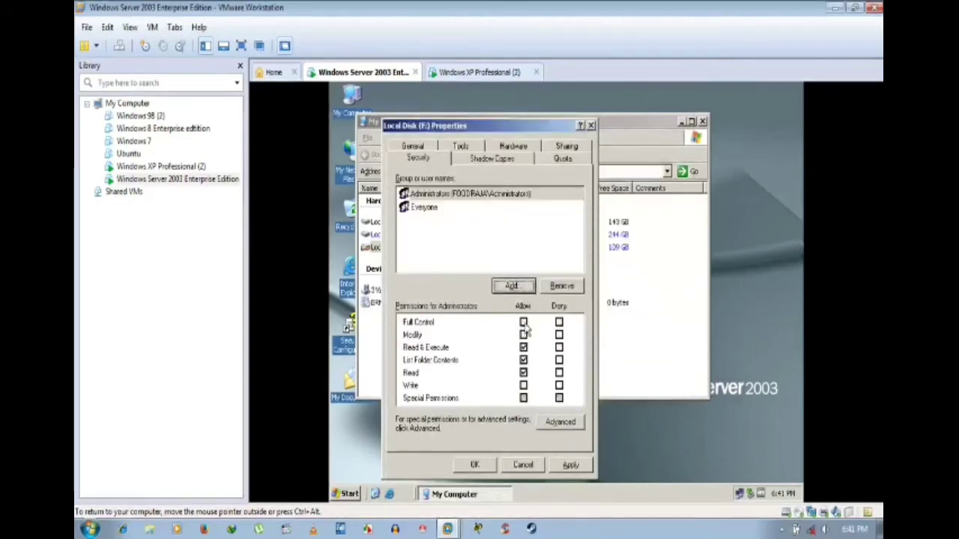
left_click(569, 465)
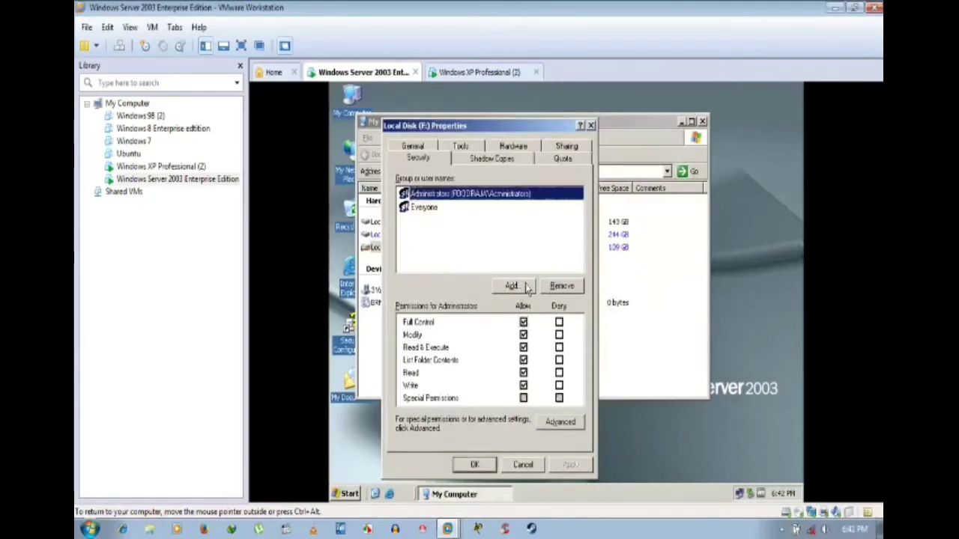
Step: Close drive F's properties and start adding a group on drive C's Security tab
left_click(474, 465)
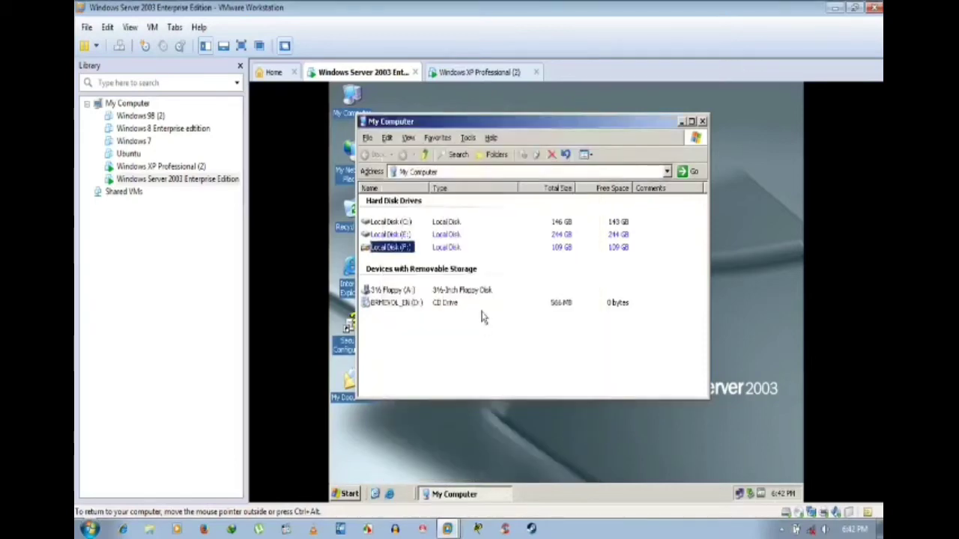
right_click(386, 223)
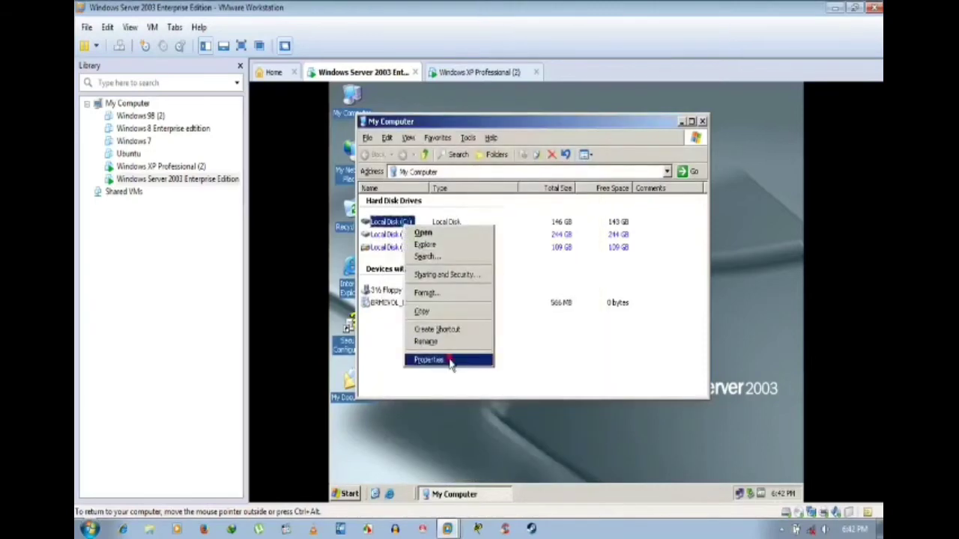
left_click(439, 358)
left_click(442, 148)
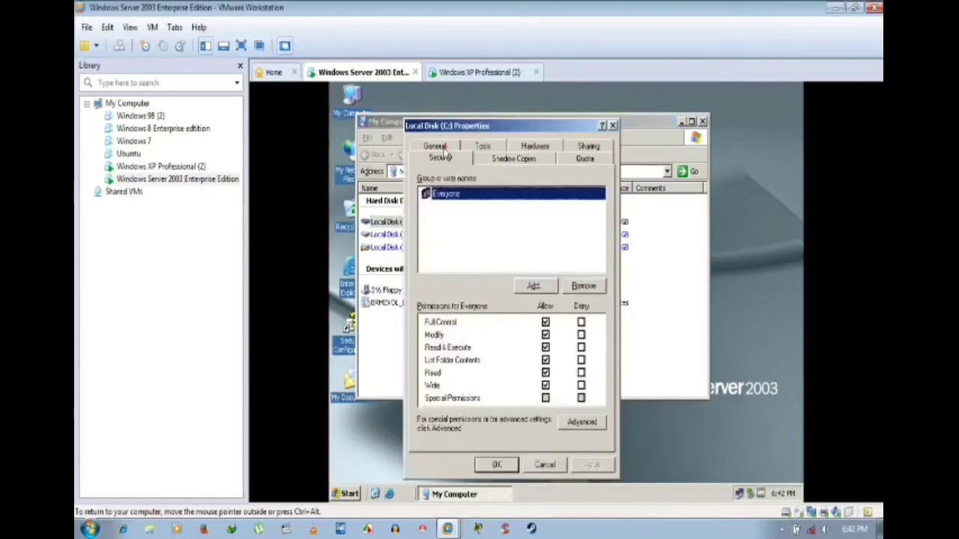
left_click(534, 286)
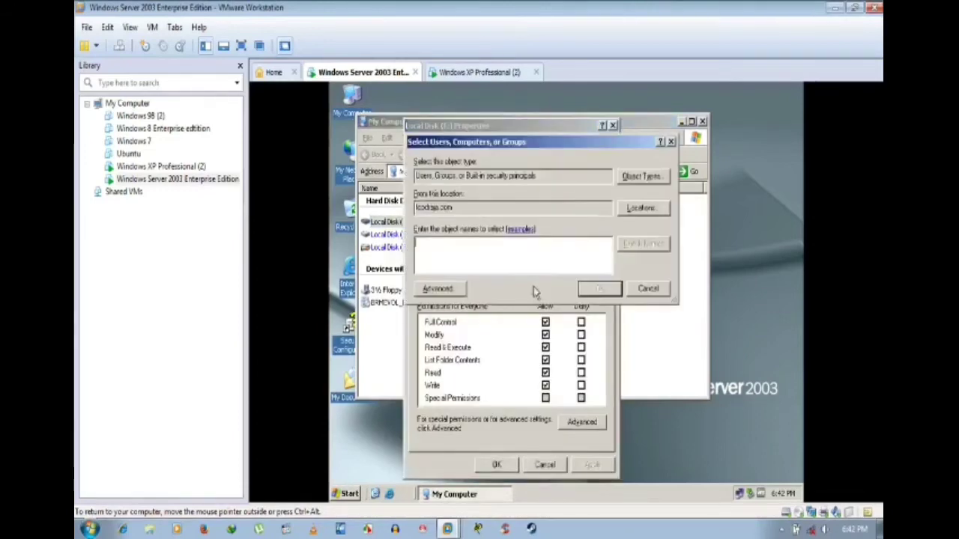
Step: Search built-in security principals, excluding users, and choose the Administrators group
left_click(440, 291)
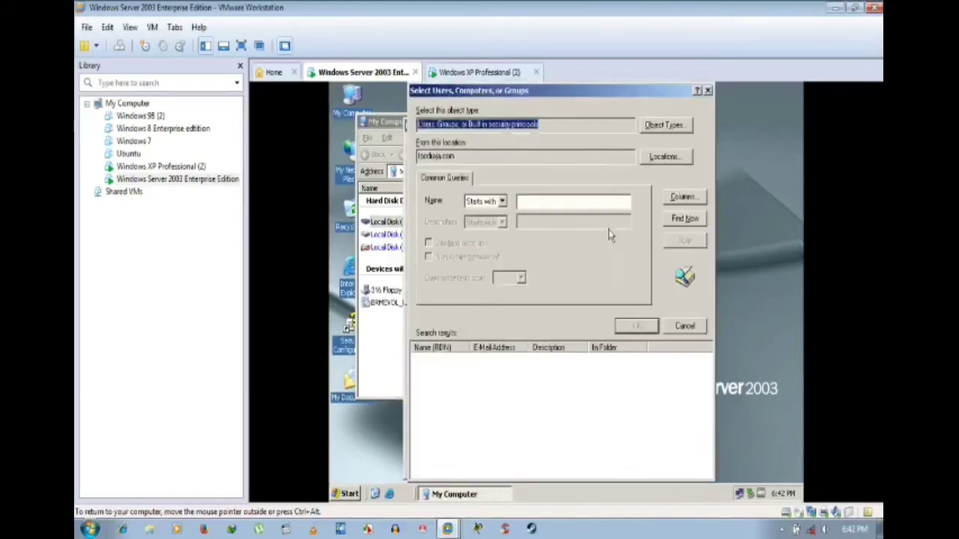
left_click(664, 127)
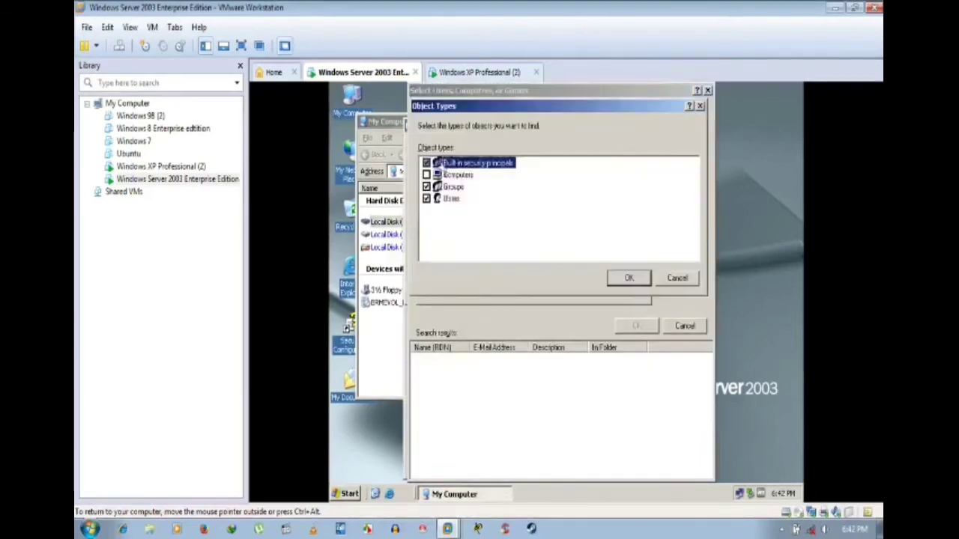
left_click(427, 199)
left_click(629, 278)
left_click(677, 223)
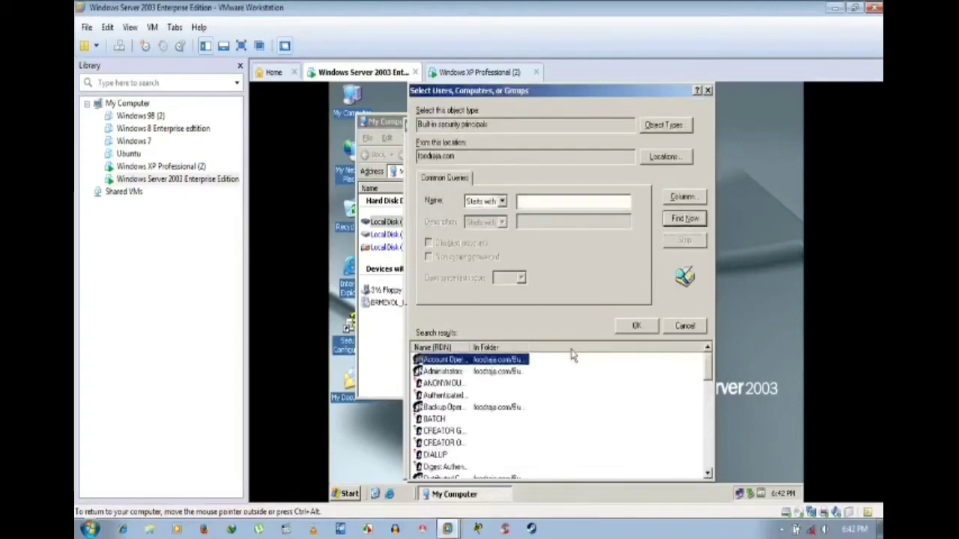
left_click(457, 372)
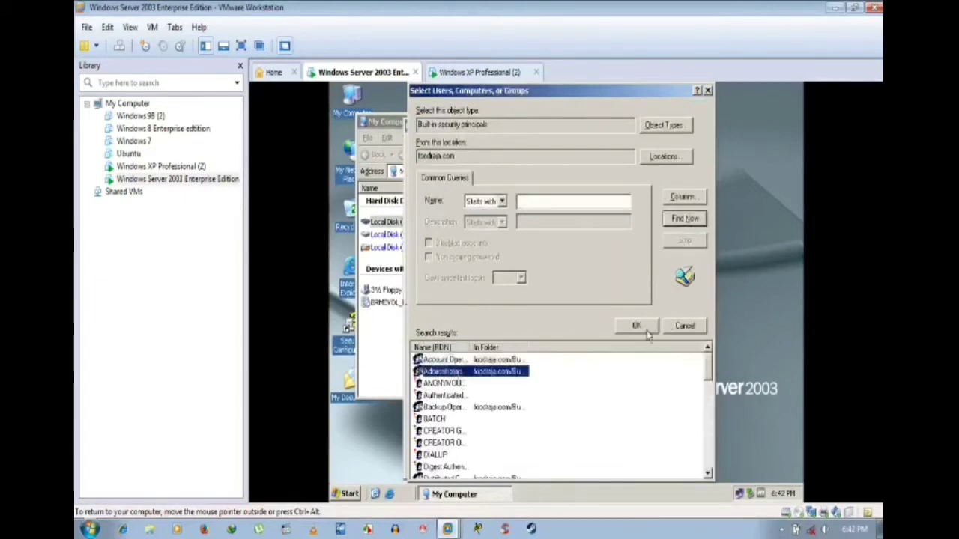
left_click(636, 326)
Step: Add Administrators to drive C's permissions, apply, accept the startup-disk warning, and close
left_click(600, 290)
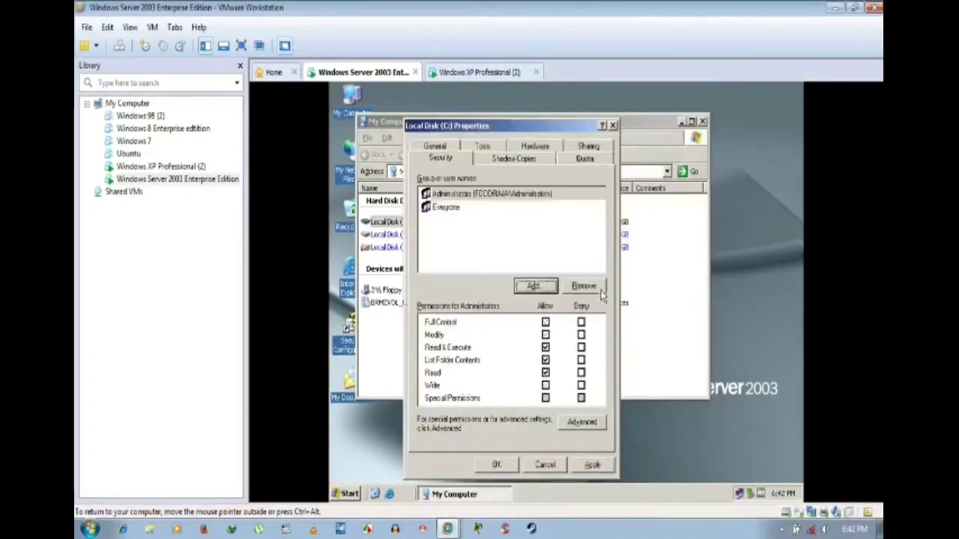
left_click(592, 465)
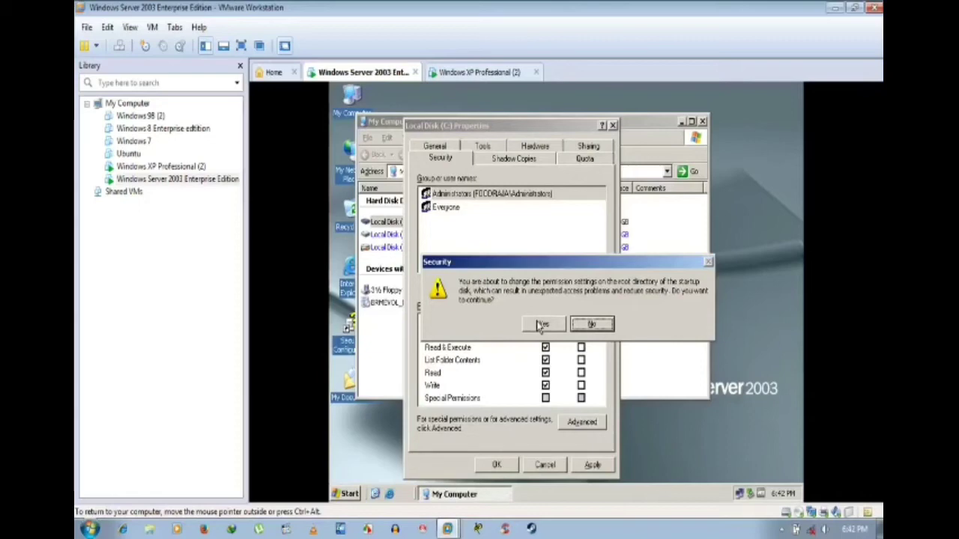
left_click(541, 324)
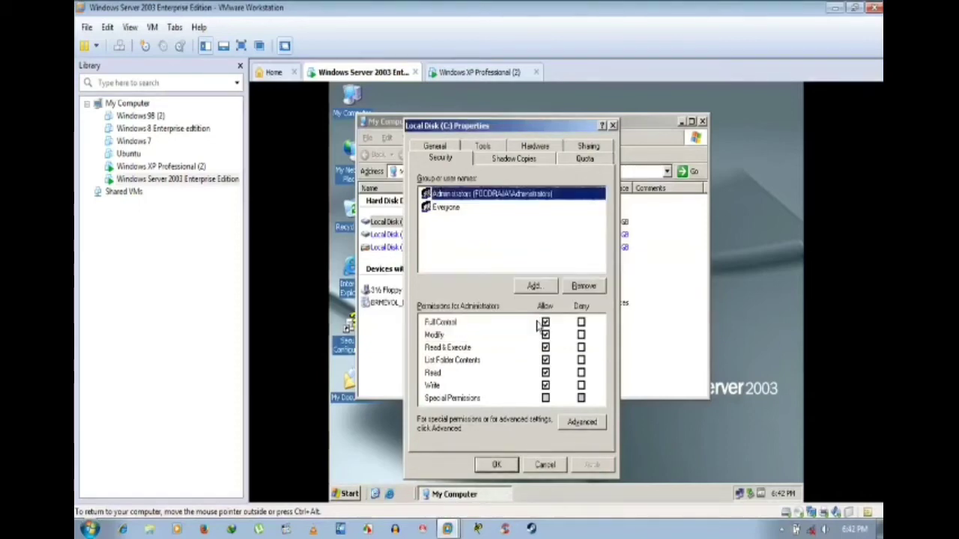
left_click(505, 464)
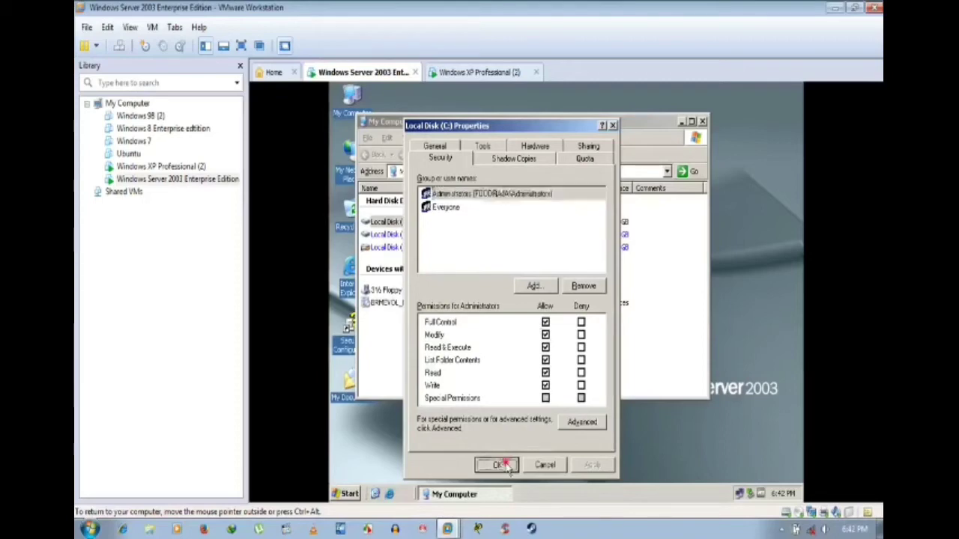
Step: Start adding a group on drive E's Security tab, limiting object types to built-in security principals
right_click(389, 234)
left_click(419, 373)
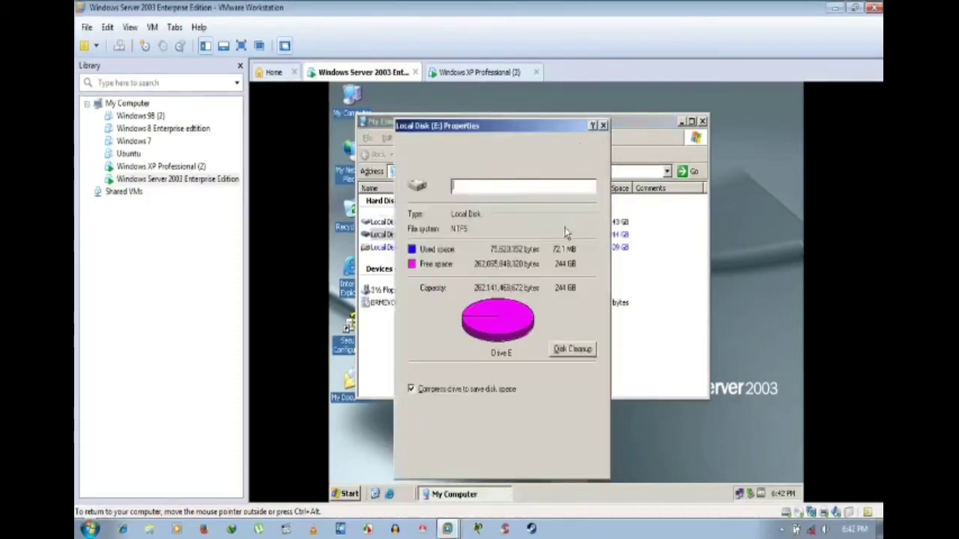
left_click(442, 146)
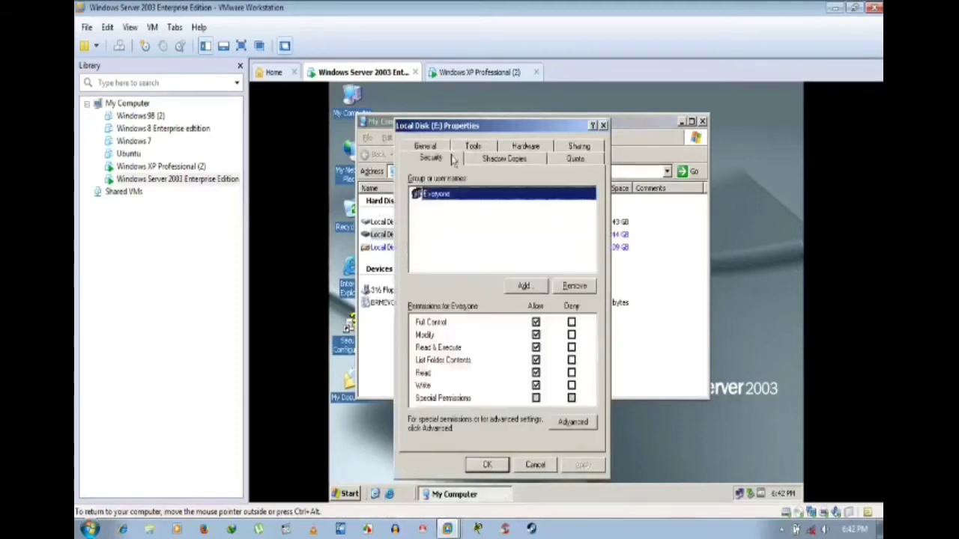
left_click(526, 288)
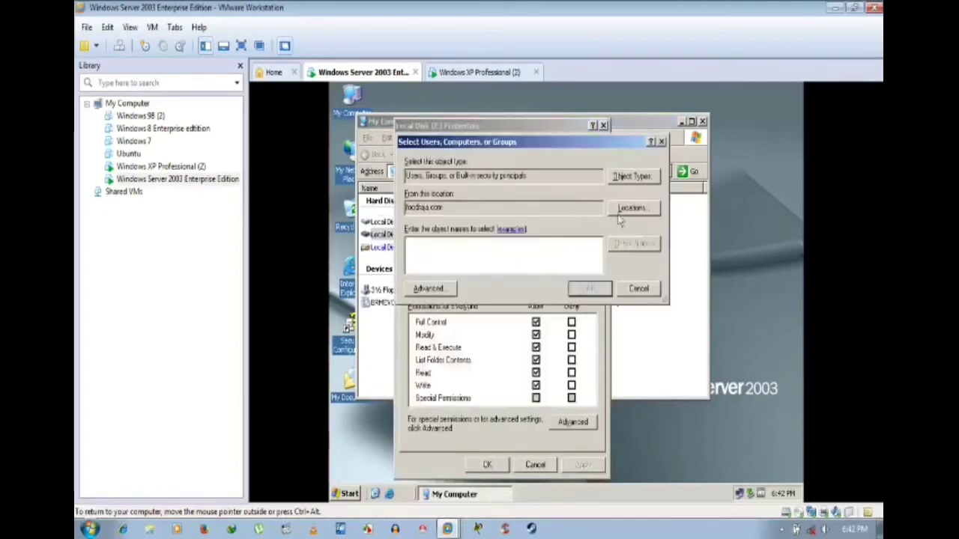
left_click(631, 183)
left_click(414, 250)
left_click(415, 238)
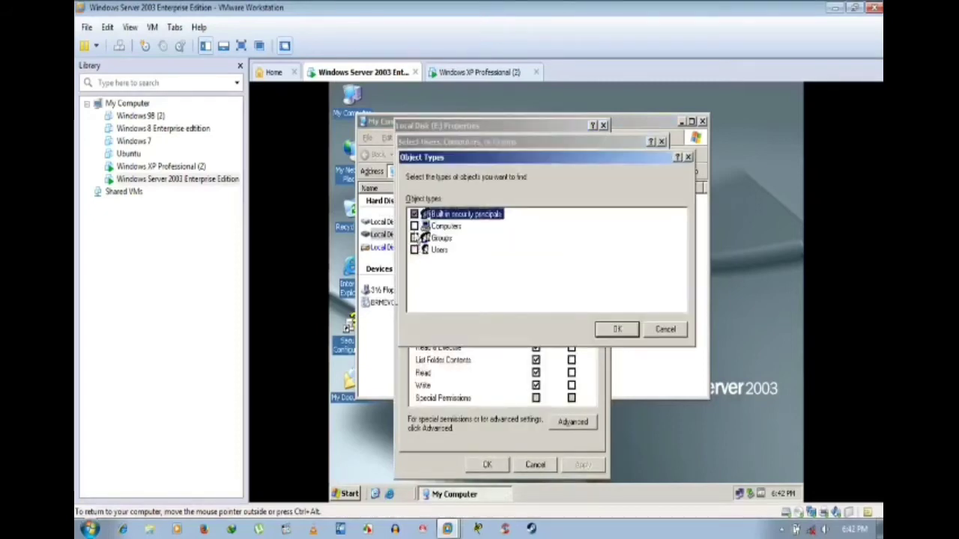
left_click(616, 329)
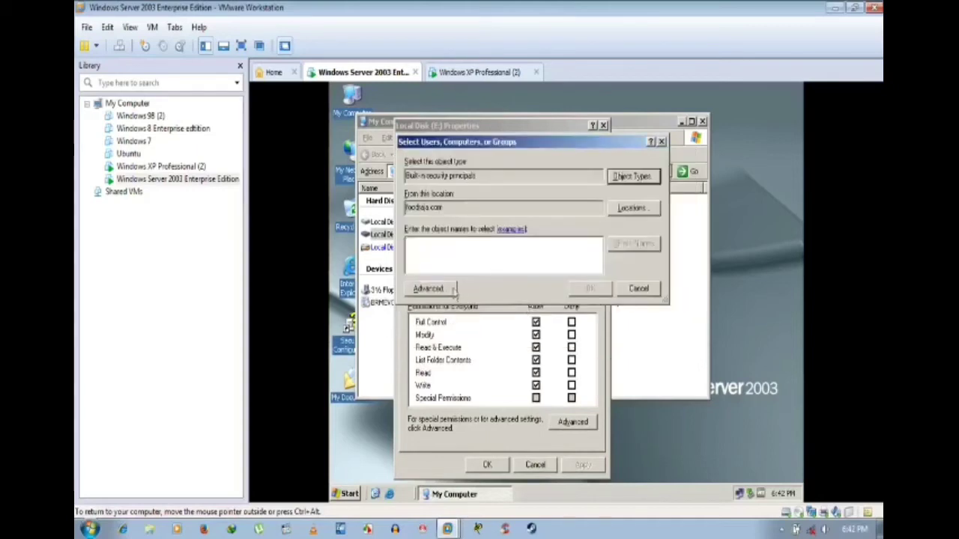
Step: Find and add the Administrators group to drive E's security list, then apply
left_click(432, 289)
left_click(675, 218)
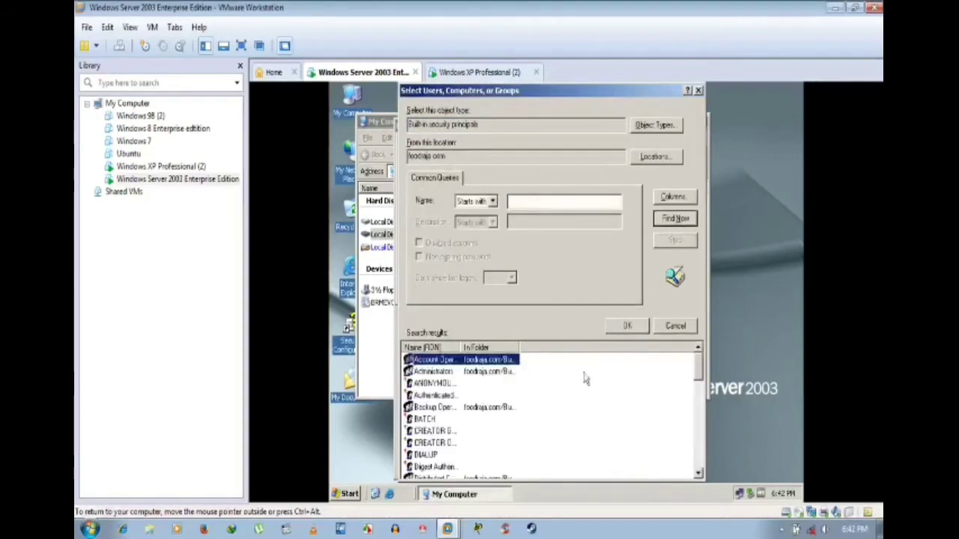
left_click(470, 372)
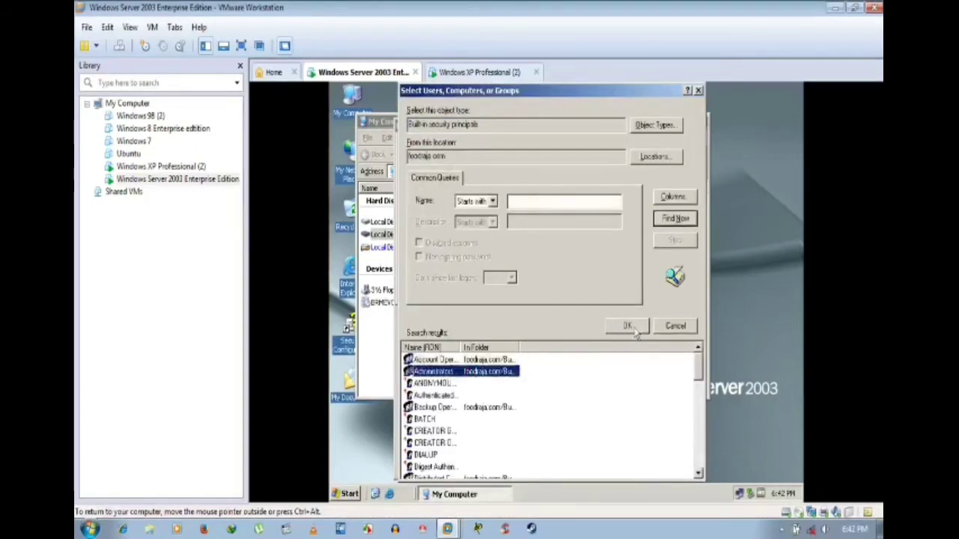
left_click(629, 327)
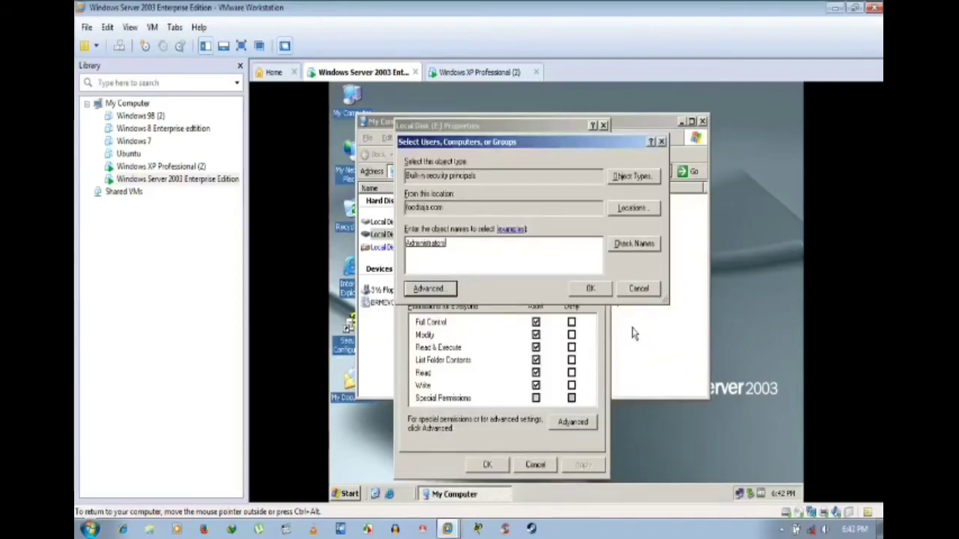
left_click(598, 291)
left_click(582, 466)
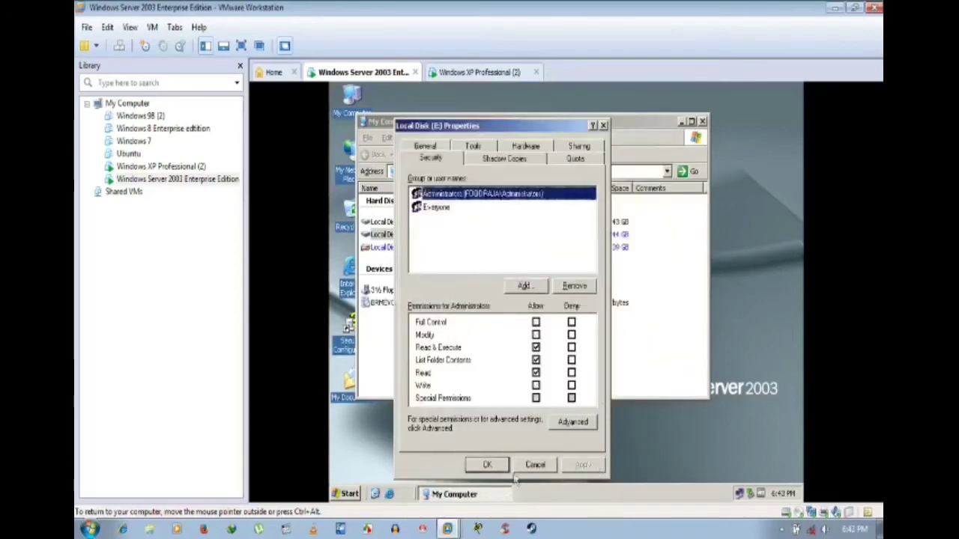
Step: Reopen drive E's Security tab, grant Administrators Full Control, apply, and close
left_click(487, 464)
right_click(391, 235)
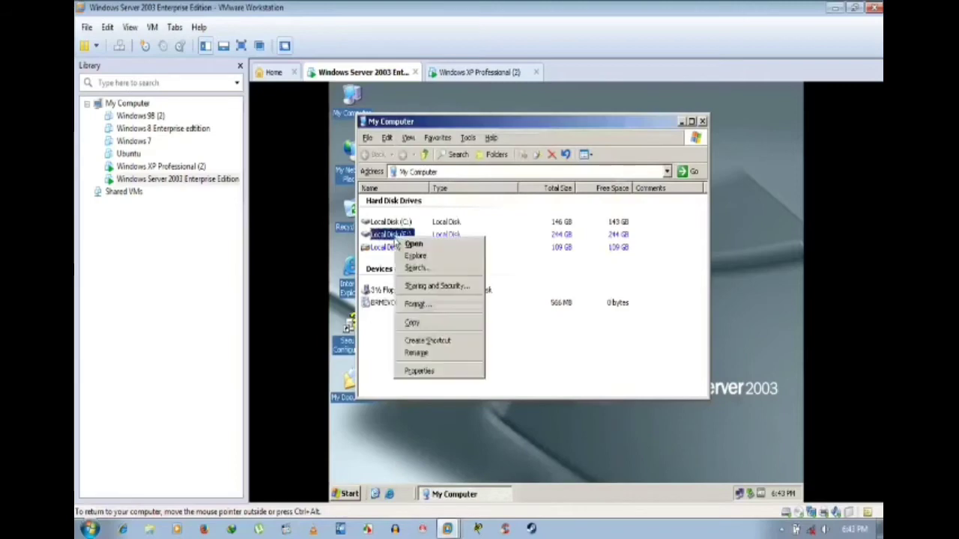
left_click(418, 368)
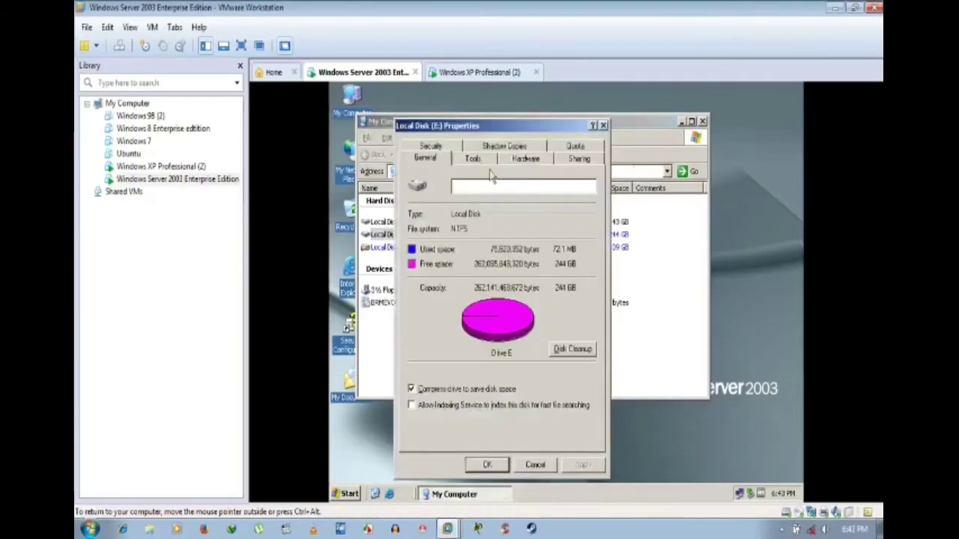
left_click(458, 149)
left_click(536, 322)
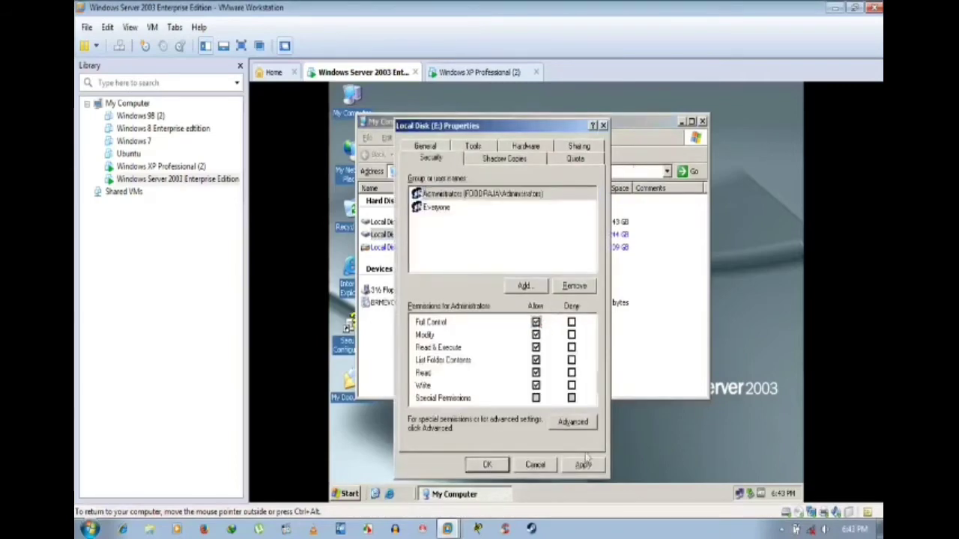
left_click(583, 465)
left_click(488, 466)
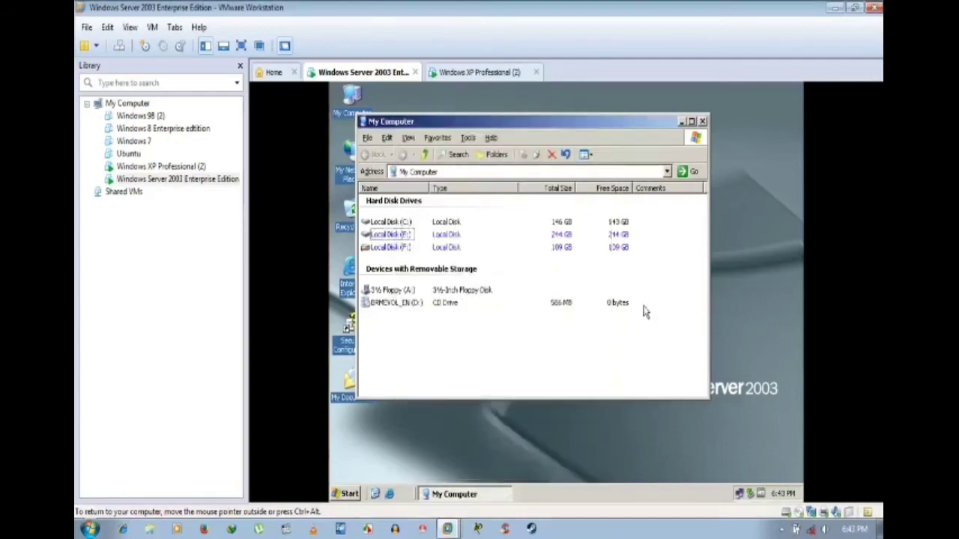
Step: Close My Computer, refresh the desktop, and bring up Start > Run
left_click(702, 121)
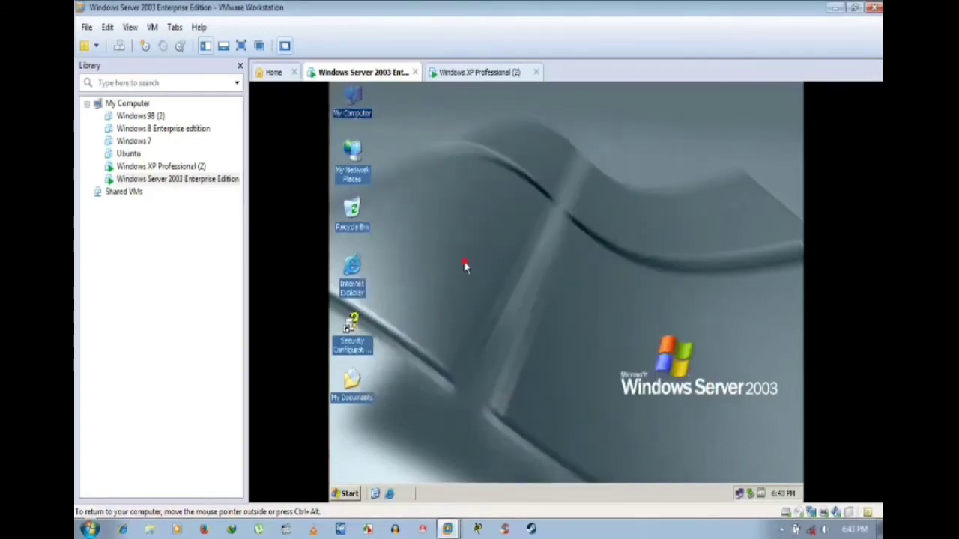
right_click(465, 266)
left_click(477, 279)
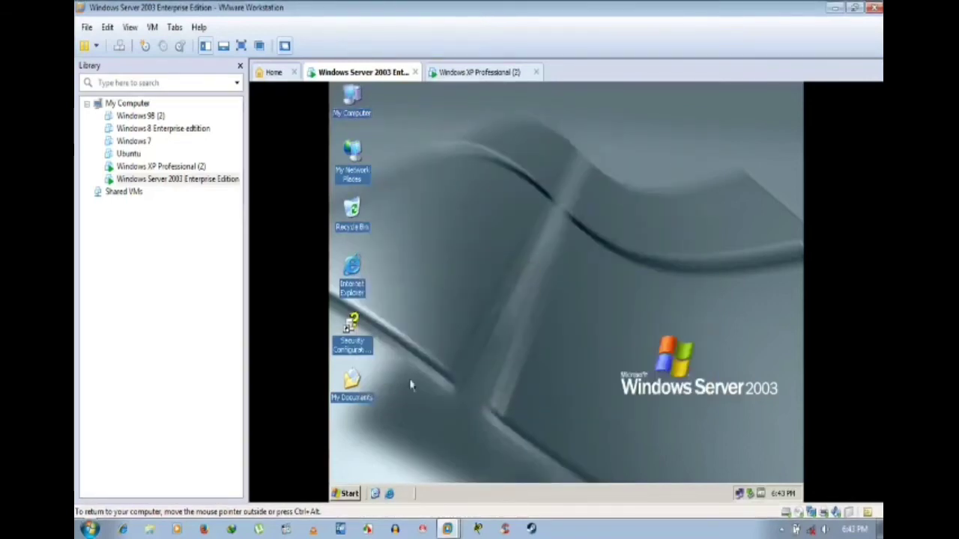
left_click(347, 492)
left_click(489, 322)
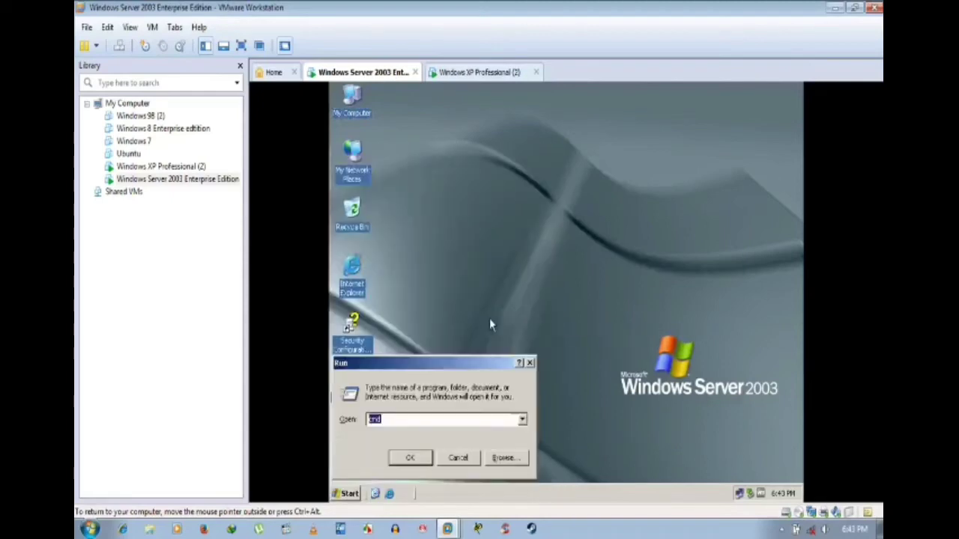
Step: Launch cmd, run nslookup (timing out against 192.192.192.33), and close the prompt
key("Return")
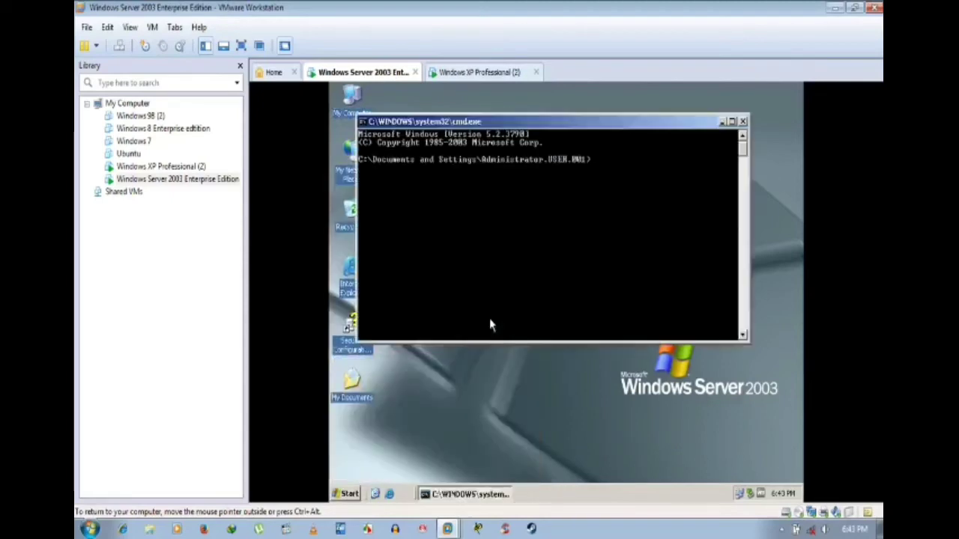
type("nslookup")
key("Return")
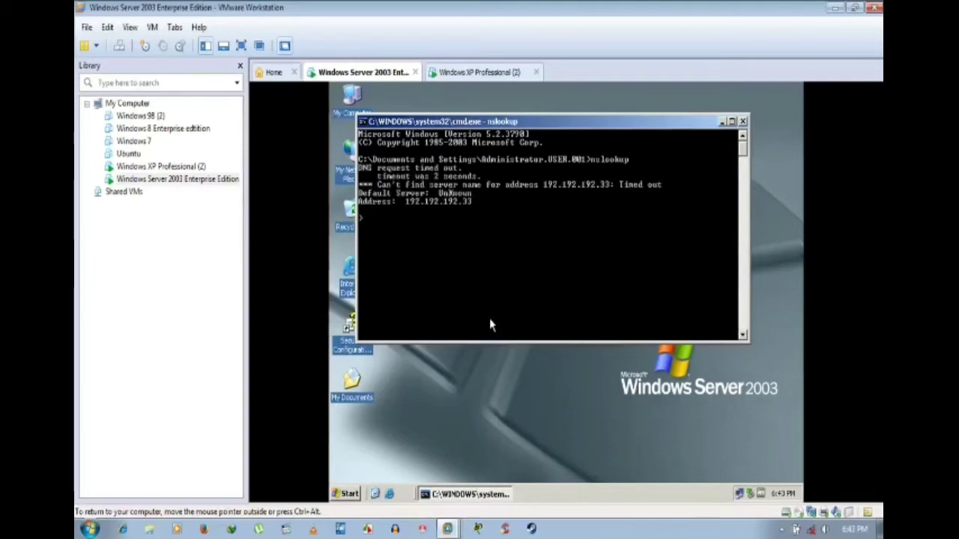
left_click(744, 121)
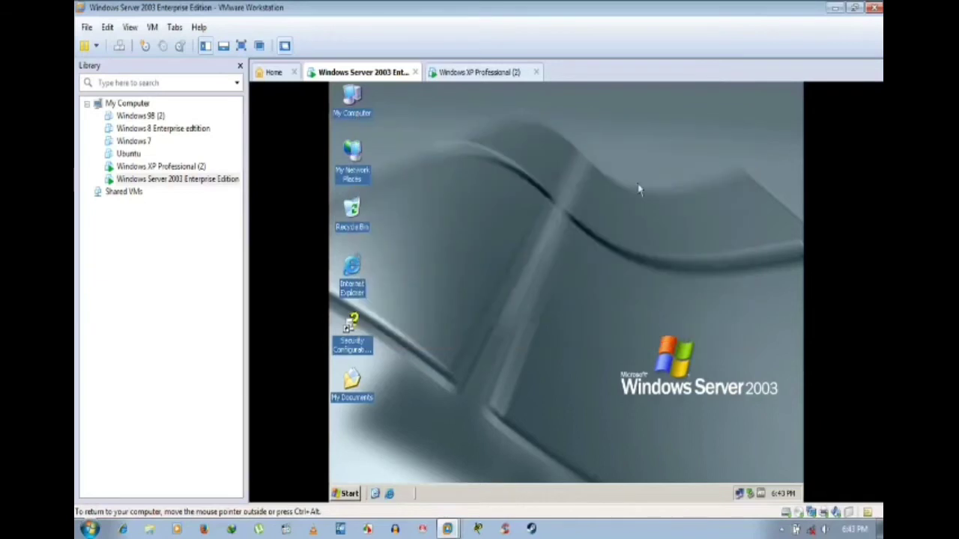
Step: Refresh the desktop, view the XP VM's drive C security, then open My Computer on Server 2003
right_click(563, 194)
left_click(581, 214)
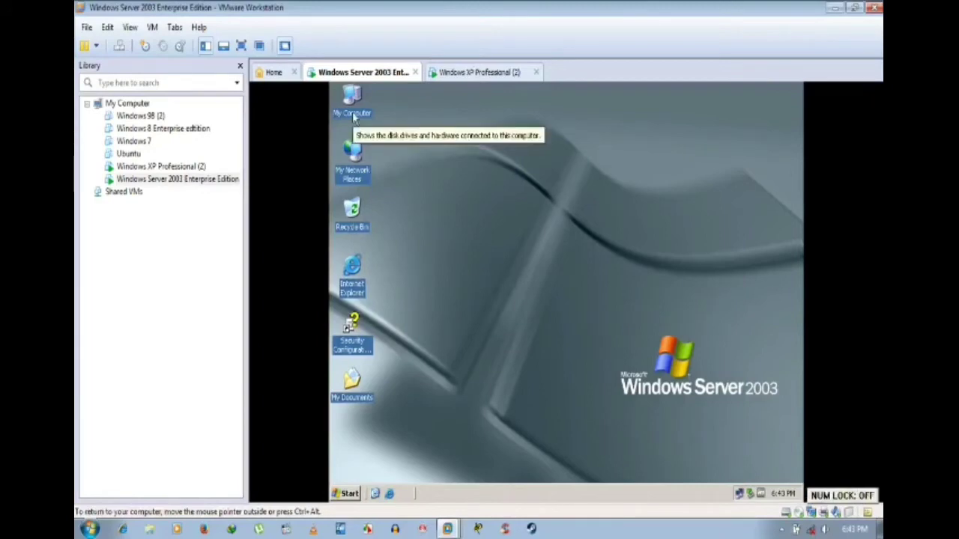
left_click(459, 75)
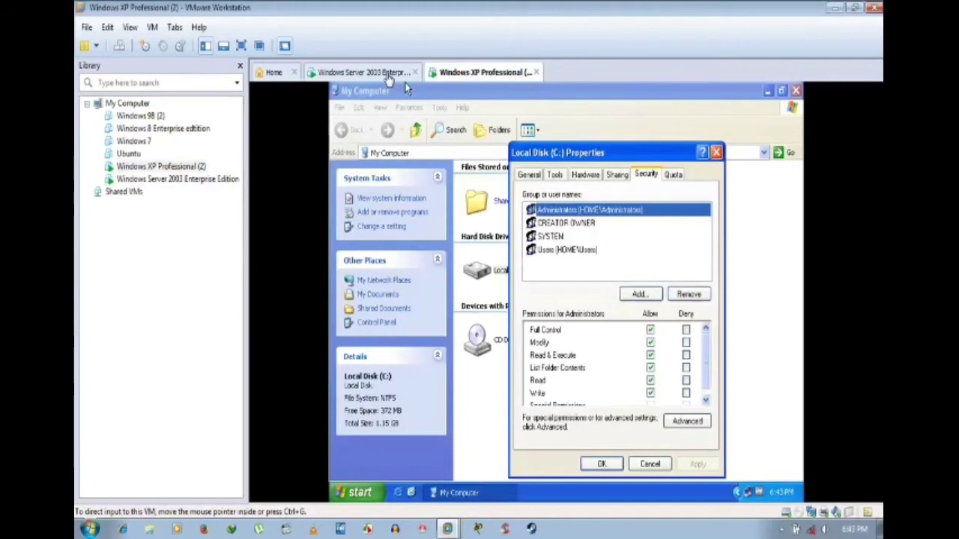
left_click(371, 72)
double_click(365, 111)
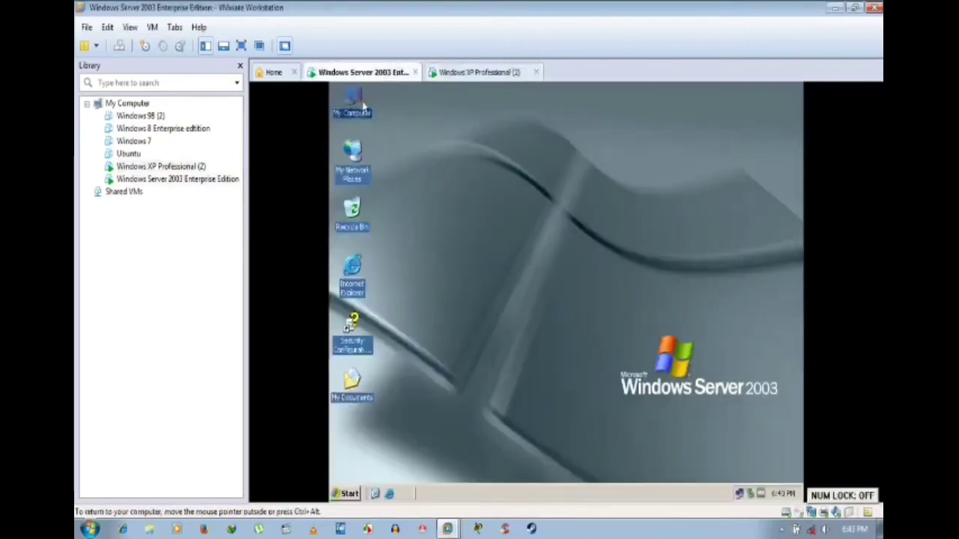
Step: Start adding to drive C's permissions, searching user accounts only with Find Now
right_click(397, 220)
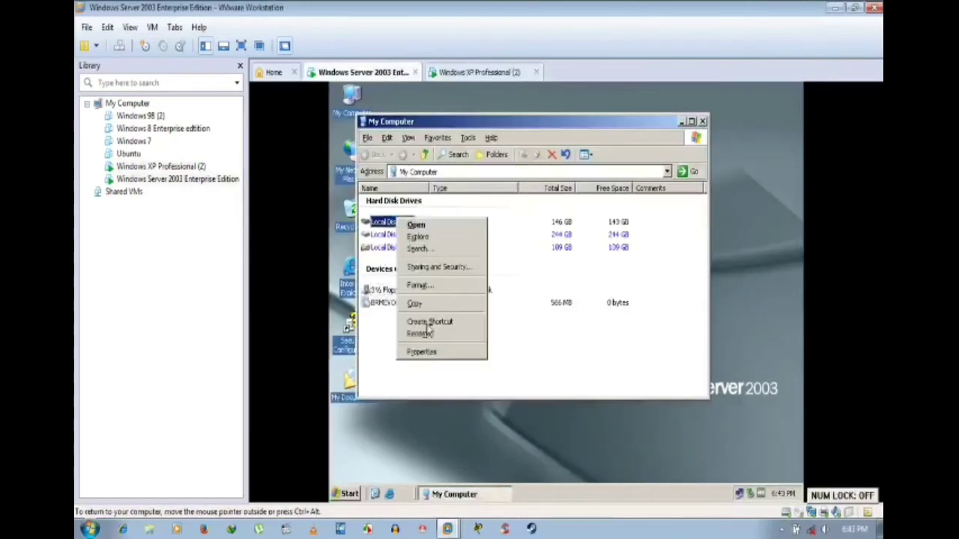
left_click(437, 353)
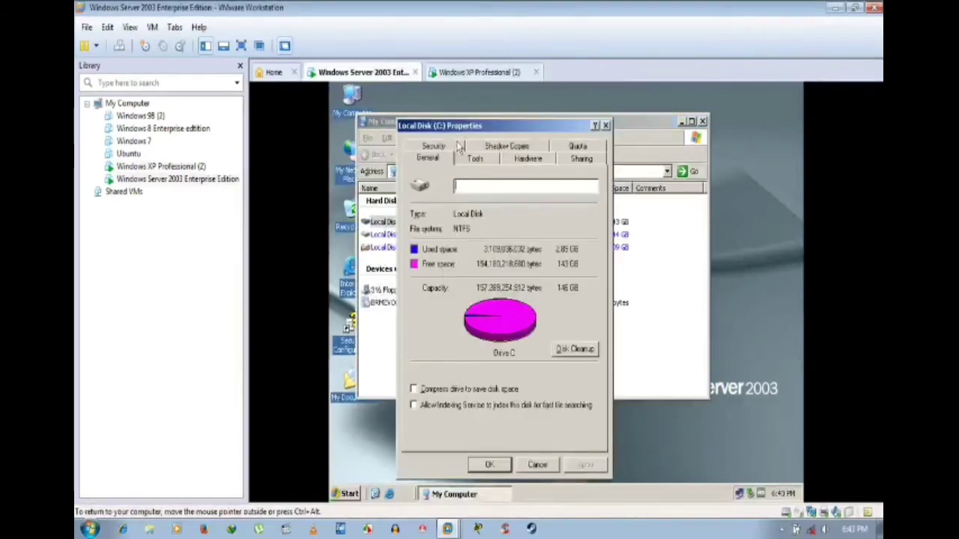
left_click(458, 147)
left_click(526, 285)
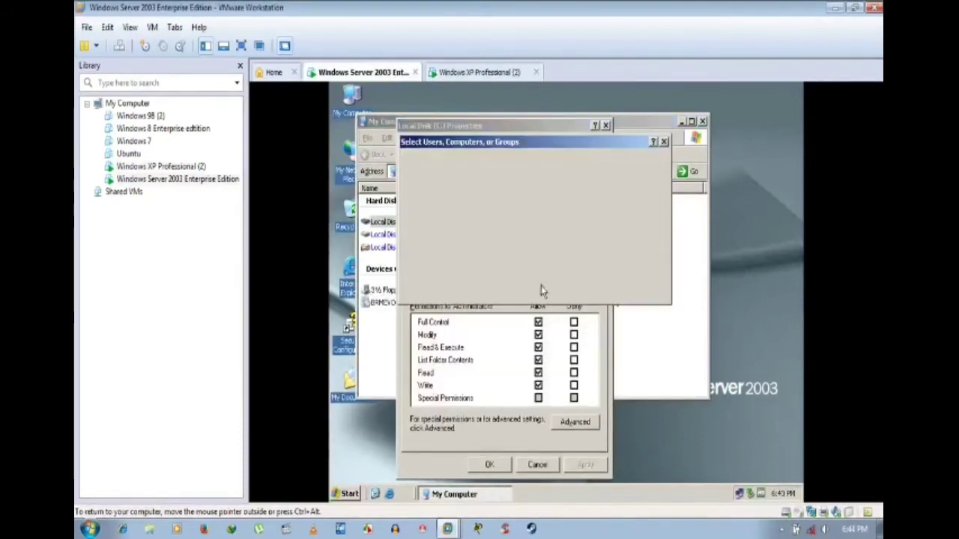
left_click(634, 176)
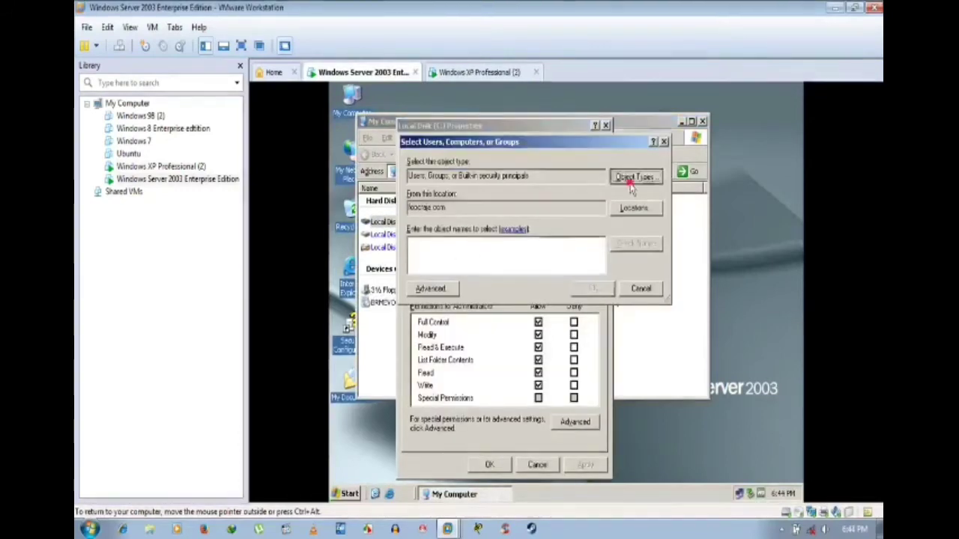
left_click(416, 237)
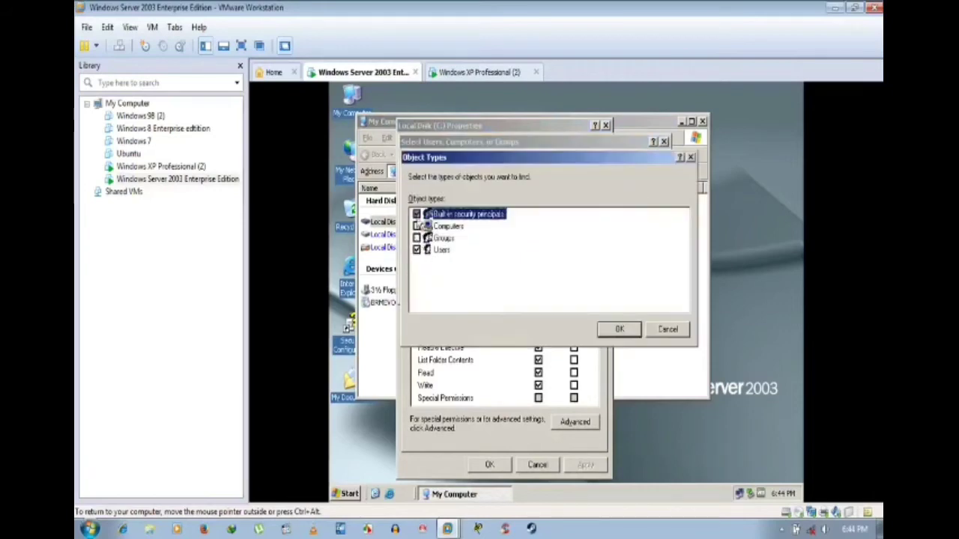
left_click(610, 334)
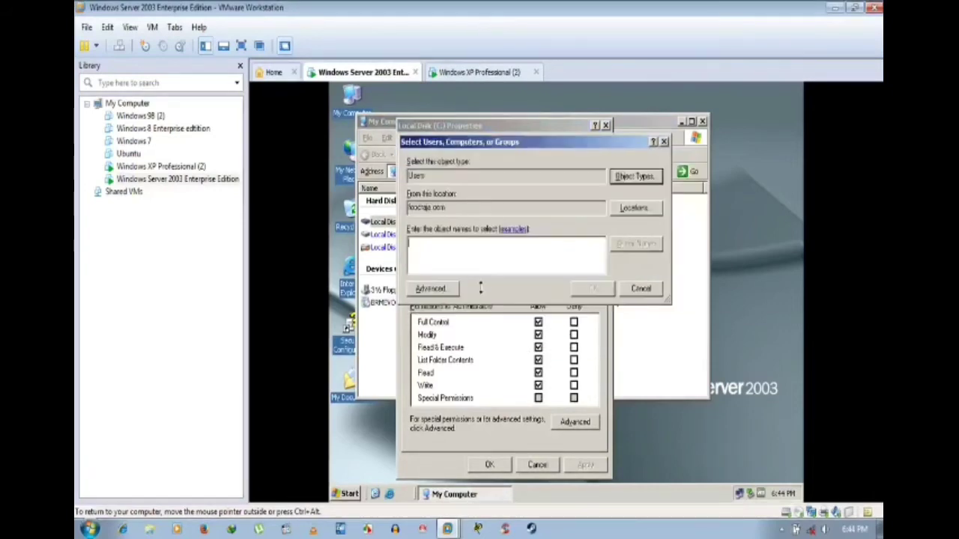
left_click(449, 291)
left_click(676, 219)
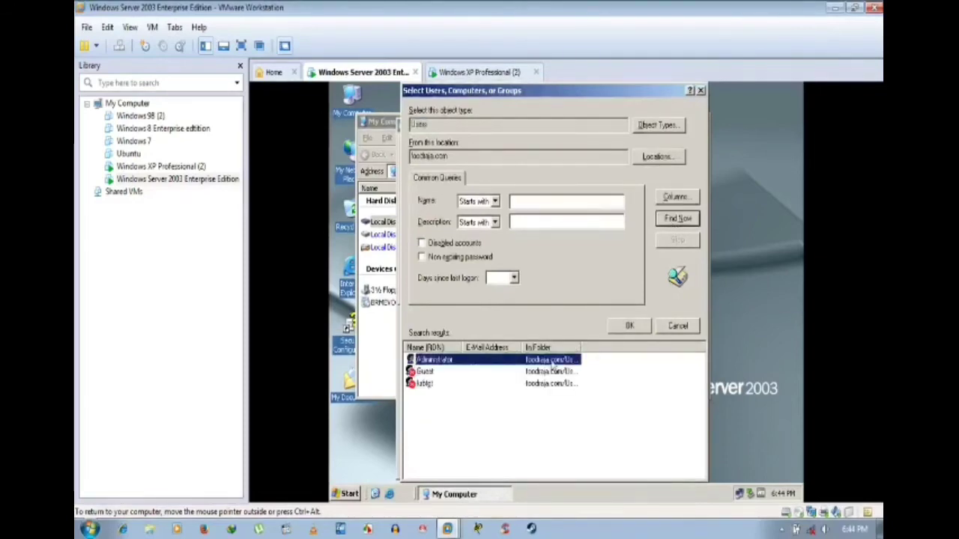
Step: Add Administrator with Full Control, apply, accept the root-permission warning, and close the properties
left_click(629, 326)
left_click(592, 290)
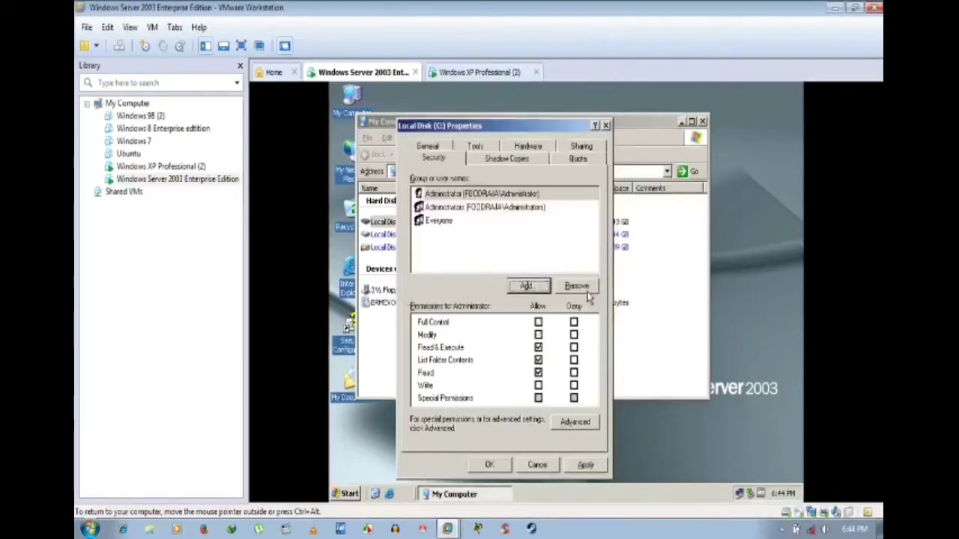
left_click(538, 322)
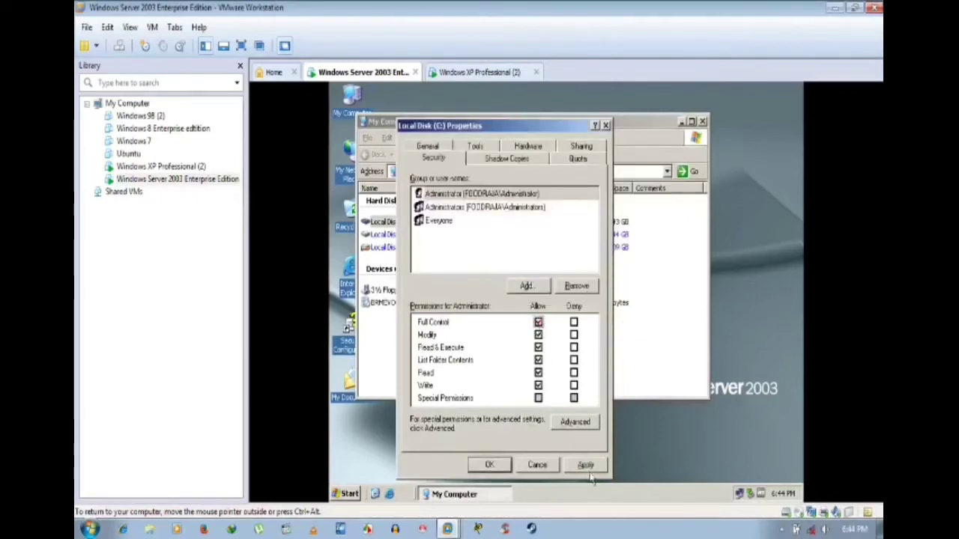
left_click(585, 465)
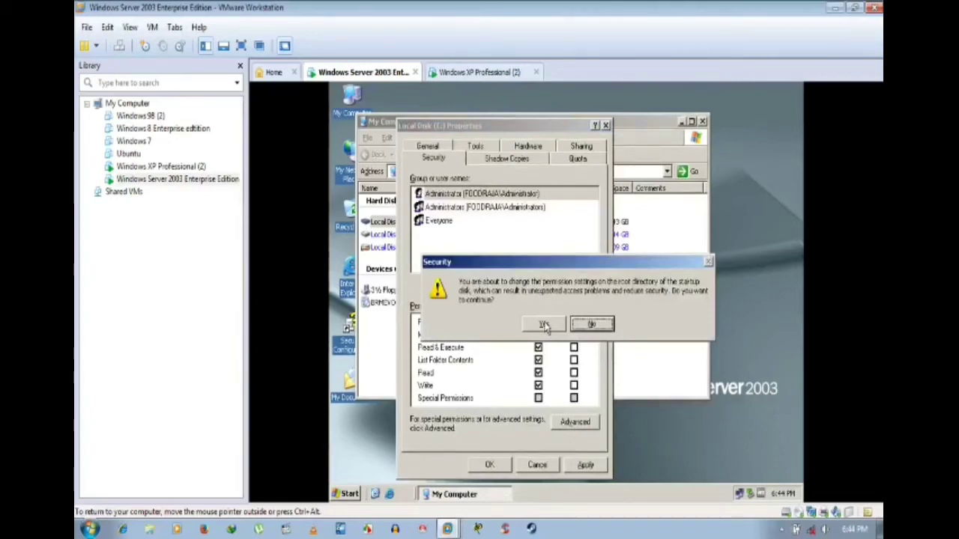
left_click(544, 325)
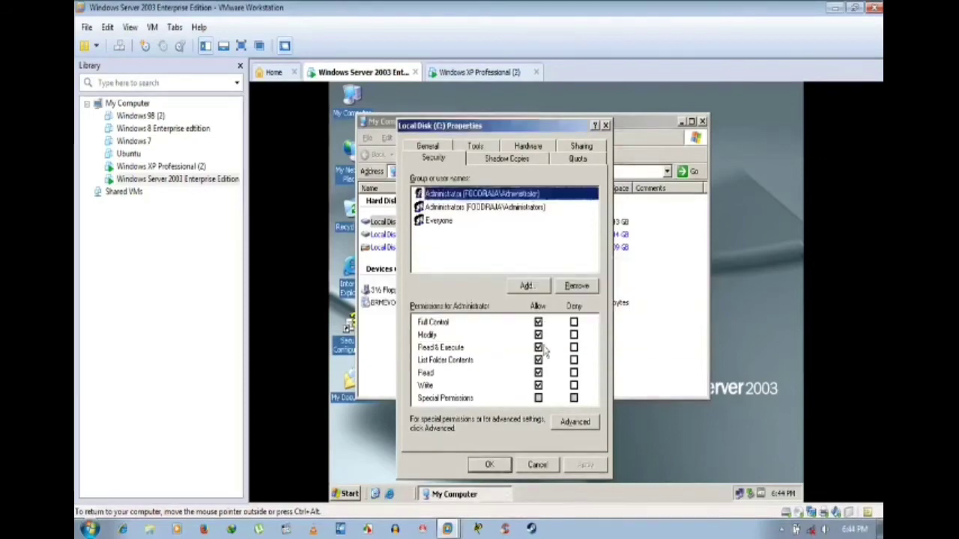
left_click(492, 465)
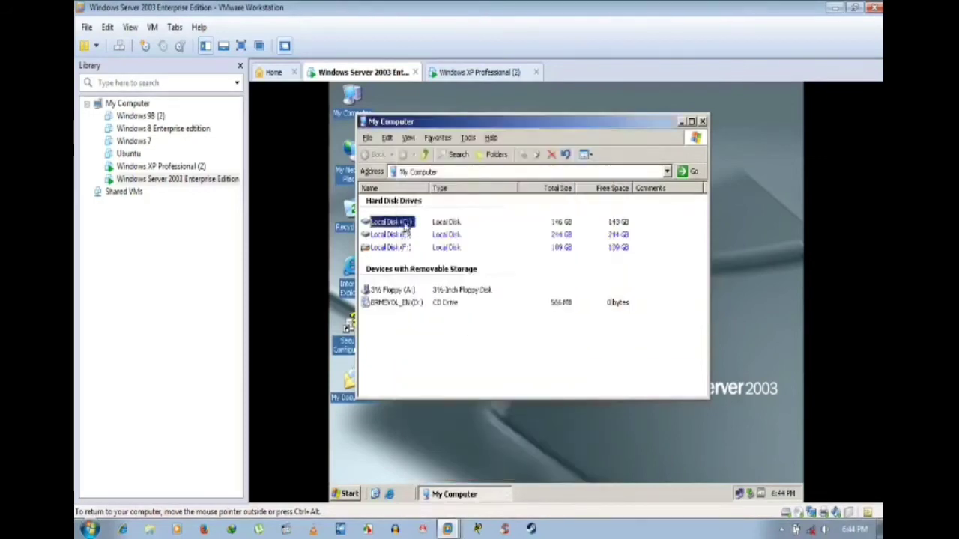
Step: Open cmd via Run, run nslookup then exit it, and minimize the console
left_click(352, 497)
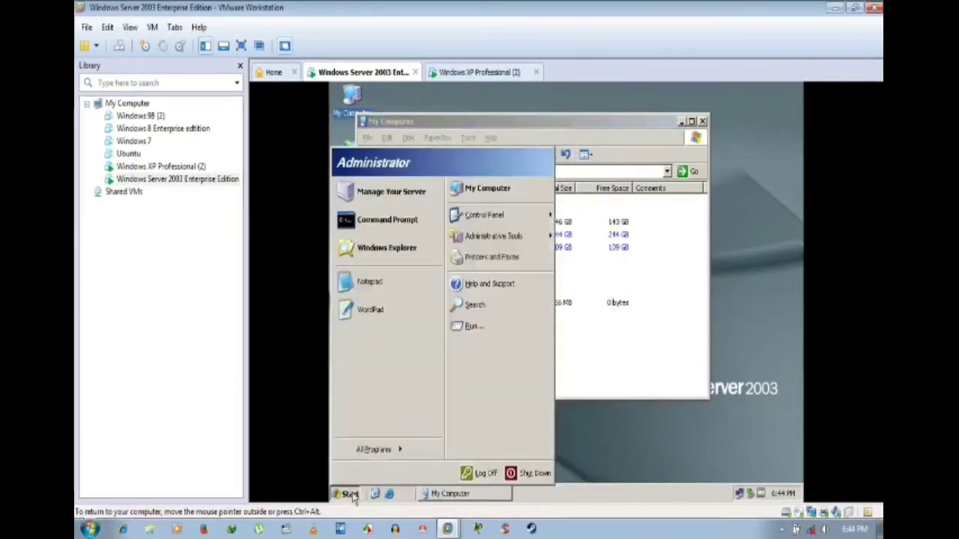
left_click(475, 327)
left_click(404, 455)
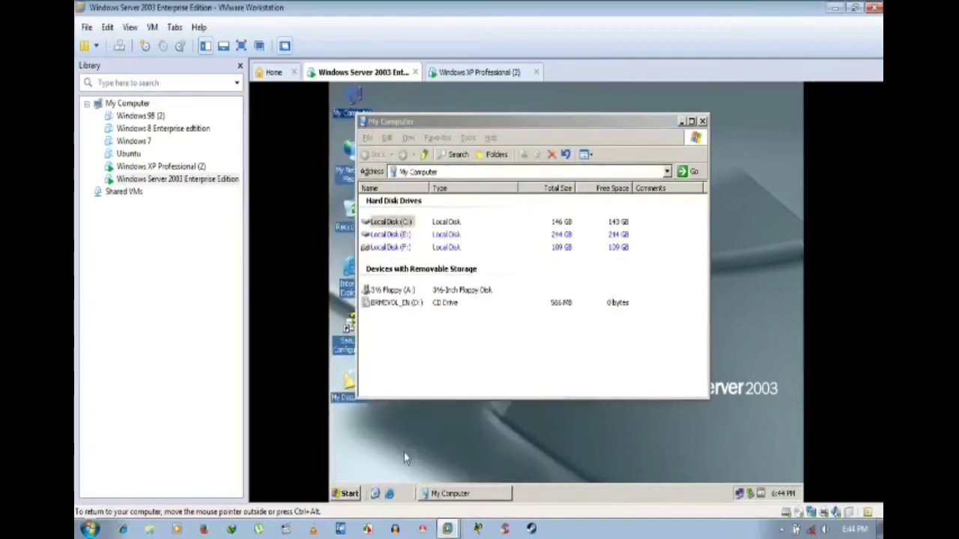
type("ns")
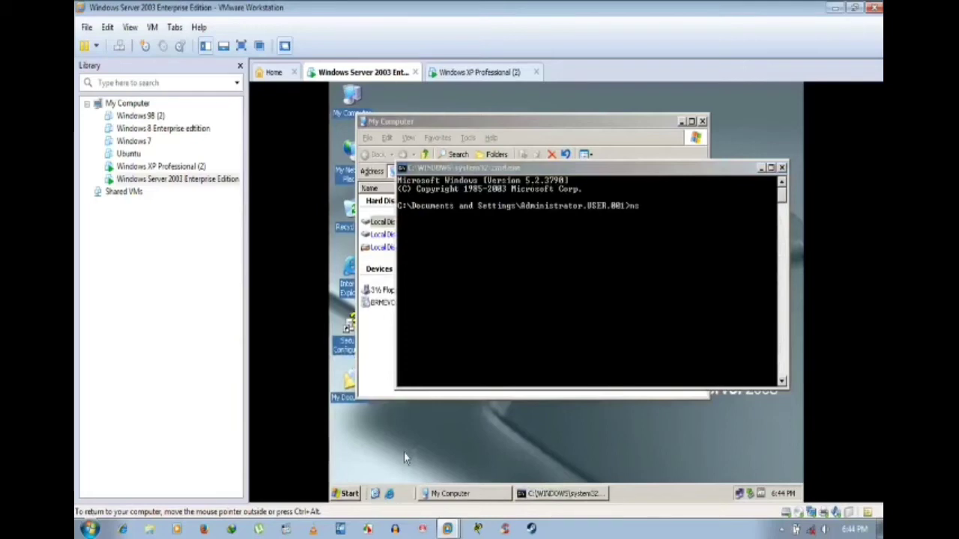
left_click(642, 334)
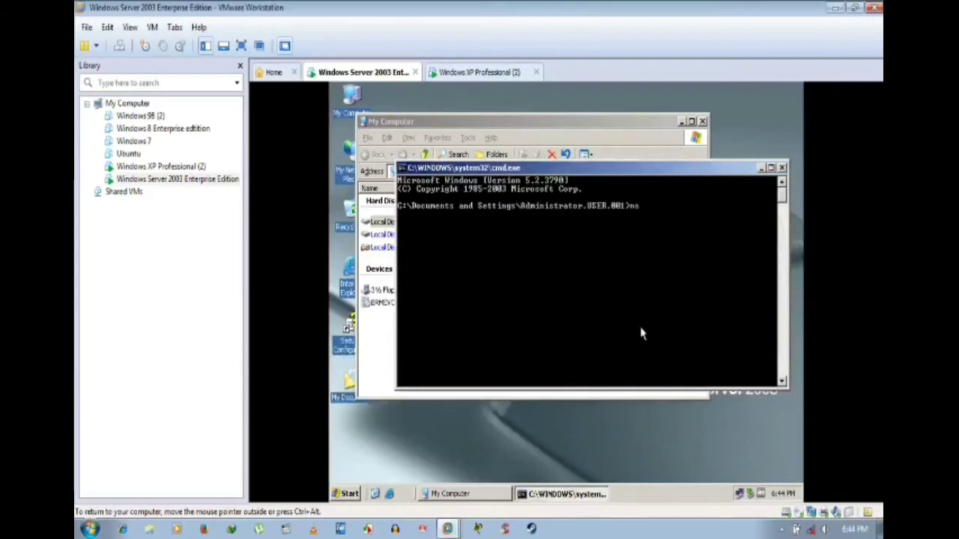
type("lookup")
key("Return")
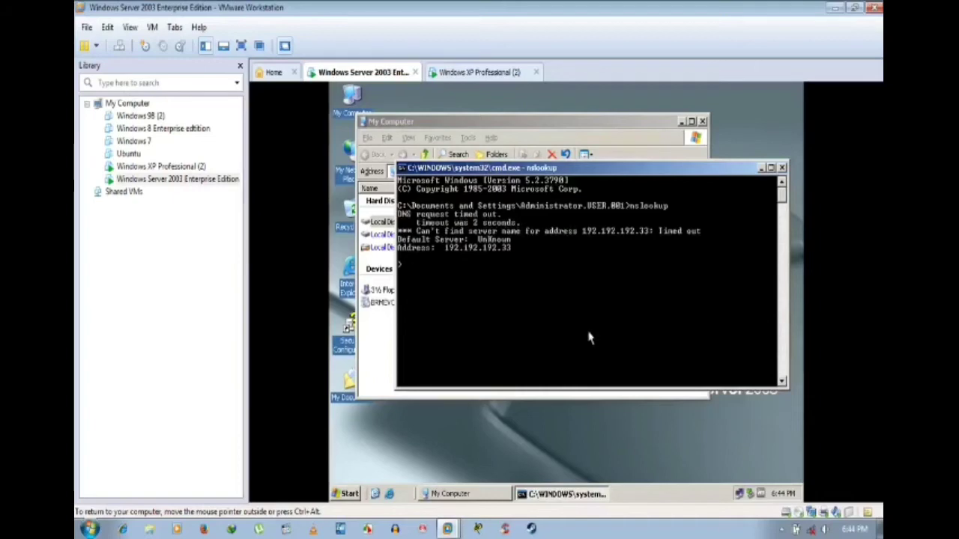
type("exit")
key("Return")
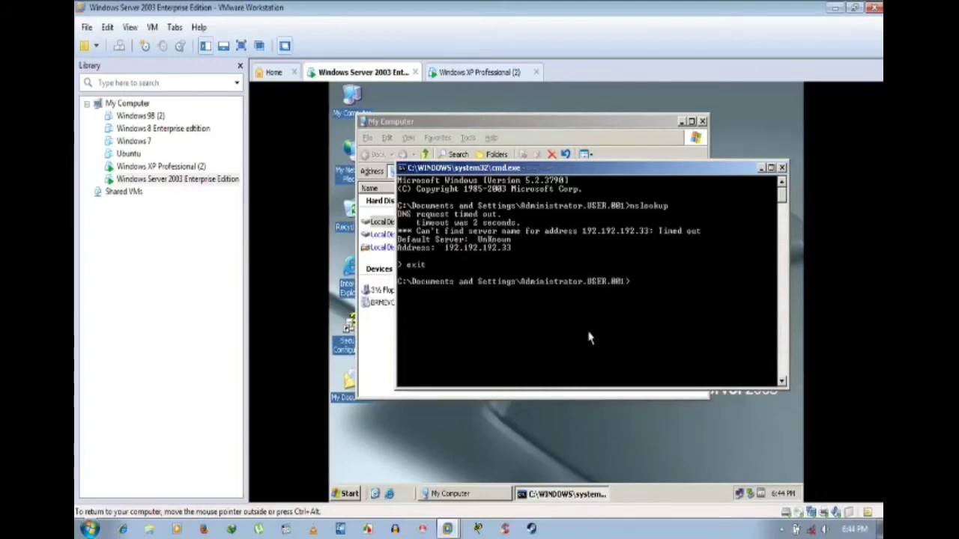
left_click(761, 168)
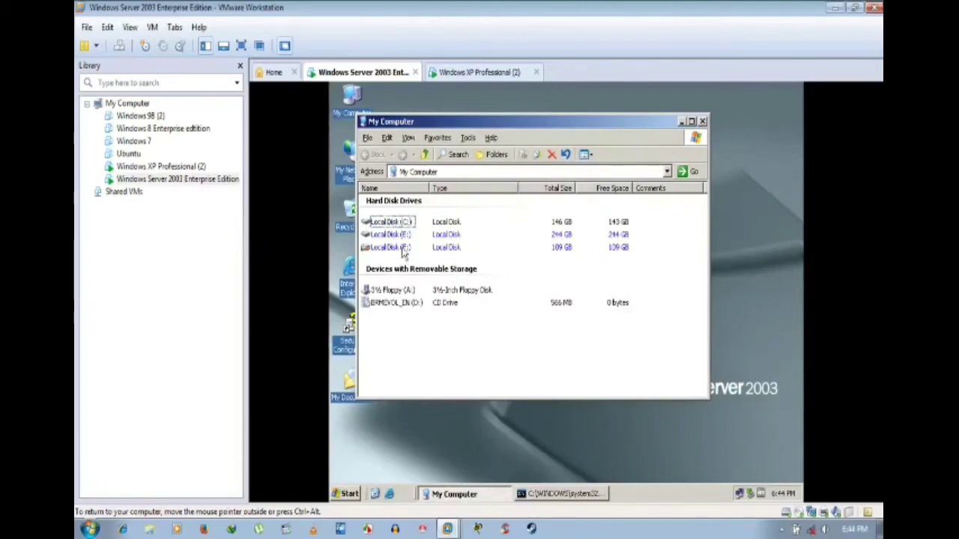
Step: On drive C's Security tab, start adding and list all accounts via Advanced > Find Now
right_click(399, 226)
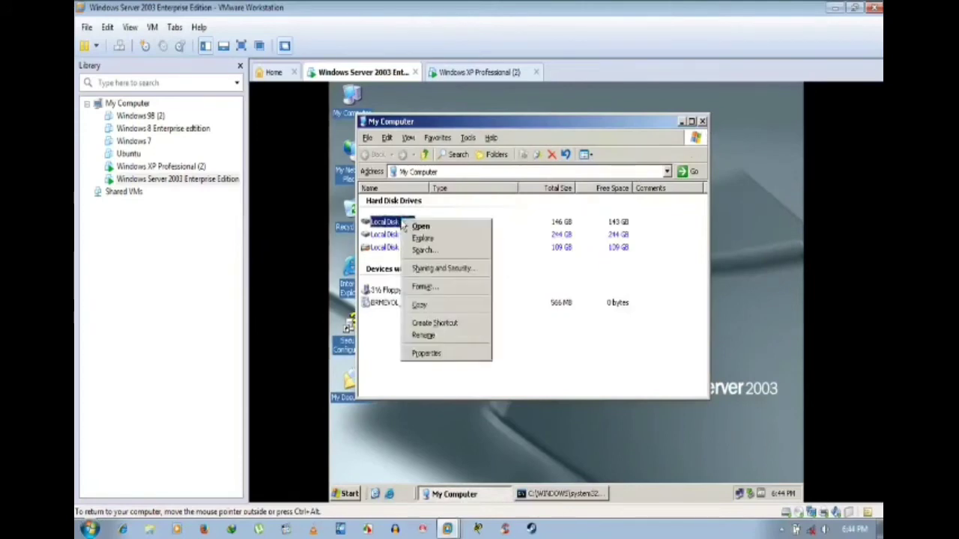
left_click(433, 358)
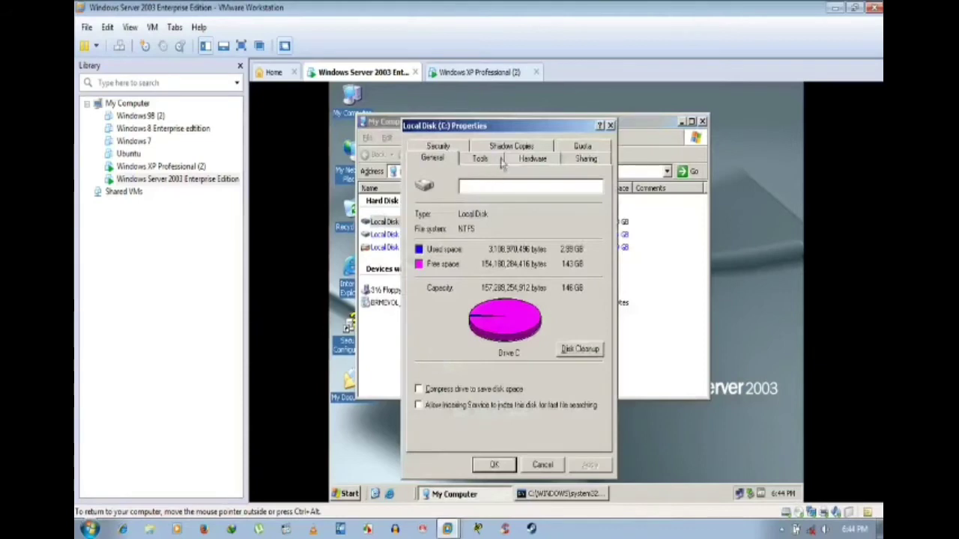
left_click(440, 146)
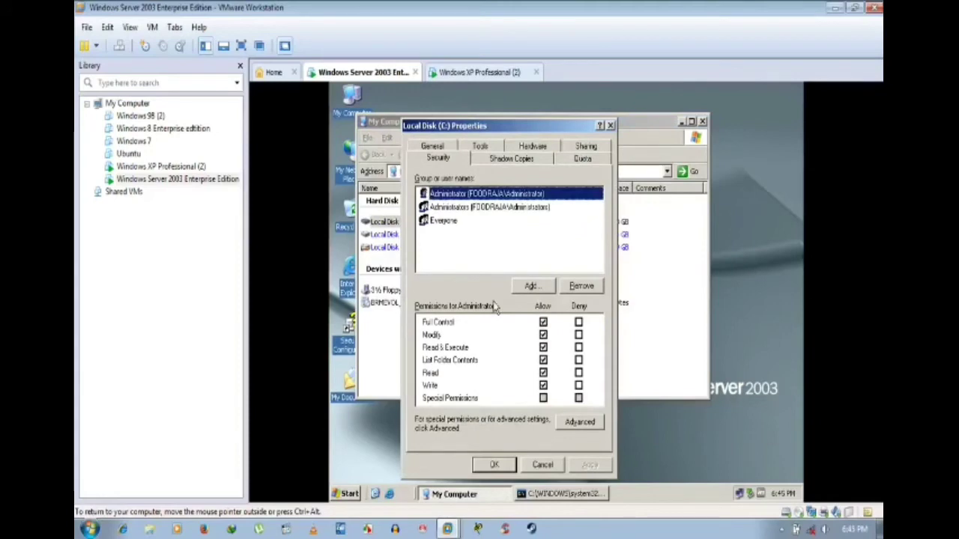
left_click(531, 286)
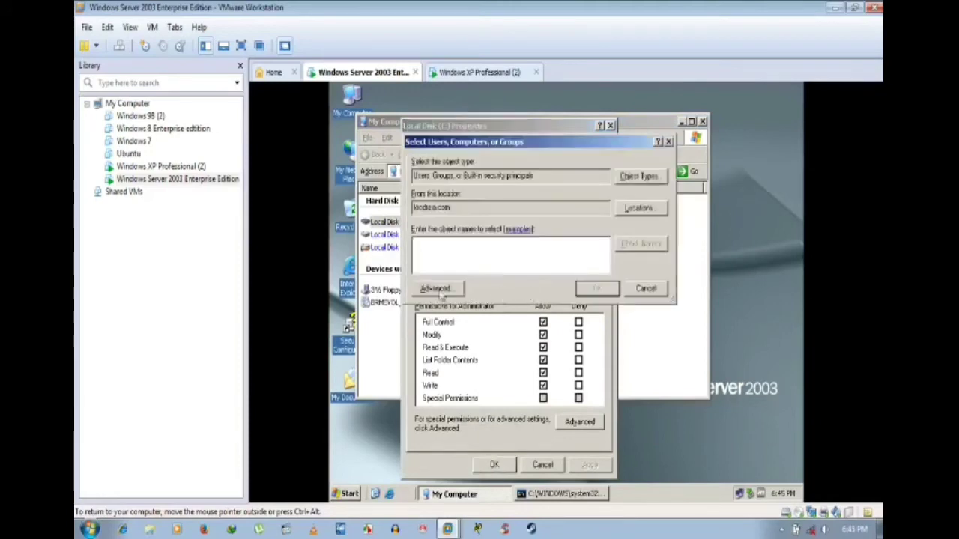
left_click(439, 291)
left_click(682, 218)
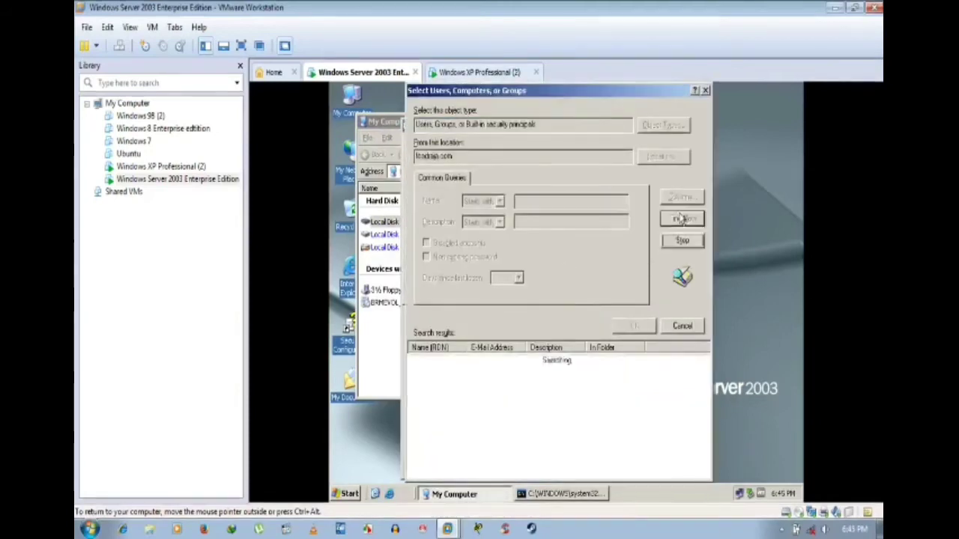
Step: Browse Administrator, Administrators, SERVICE, SYSTEM and Users, then close the pickers and properties unchanged
scroll(546, 392, "down", 2)
scroll(546, 392, "up", 2)
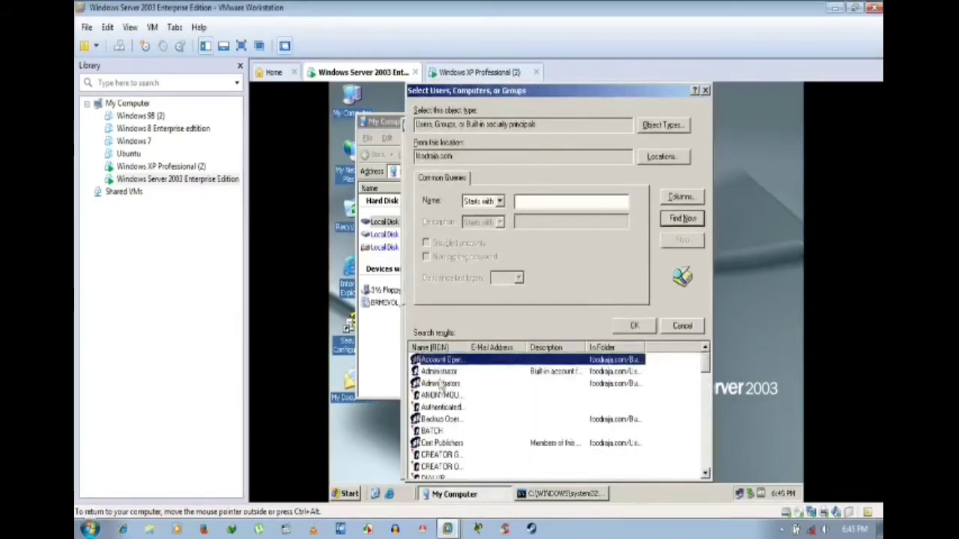
left_click(440, 372)
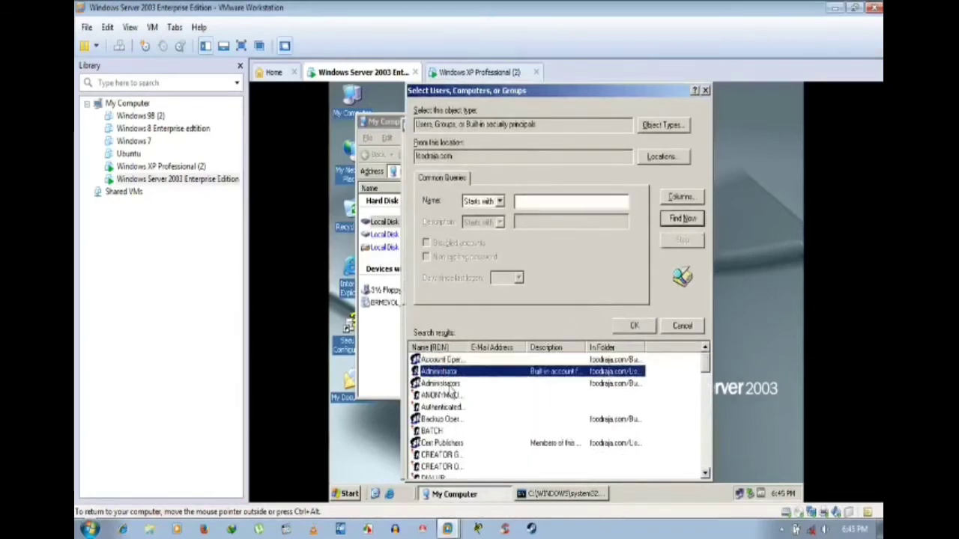
left_click(453, 384)
left_click(455, 372, "ctrl")
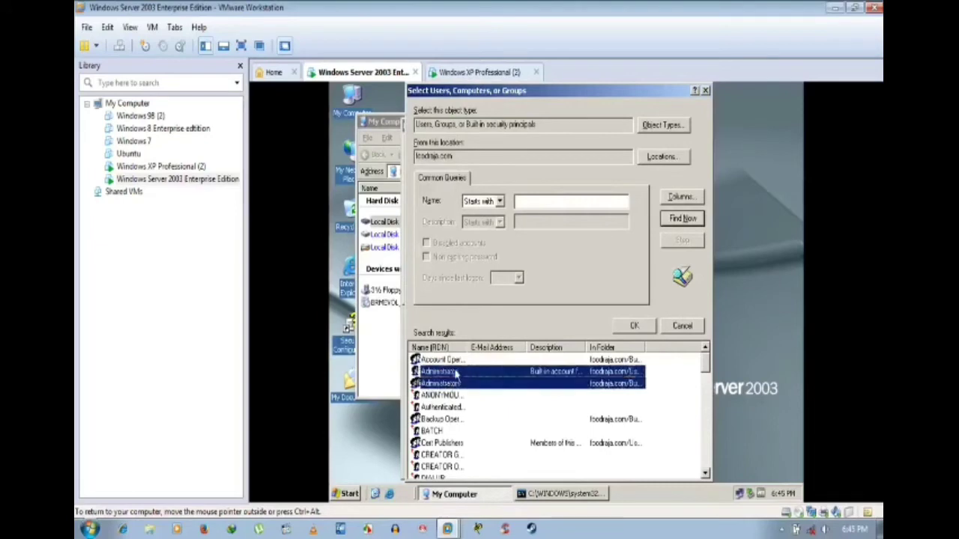
left_click_drag(706, 361, 710, 470)
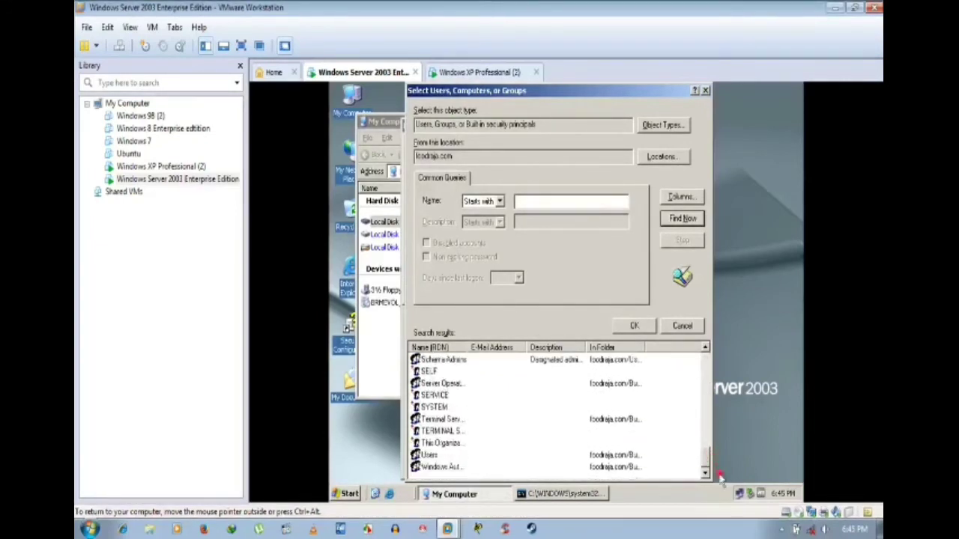
left_click(549, 397)
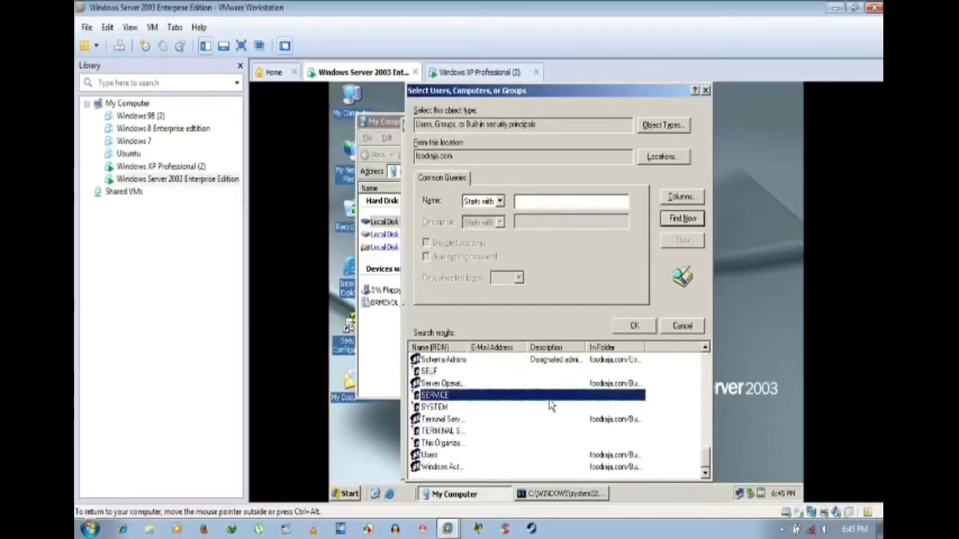
left_click(520, 432)
left_click(448, 409)
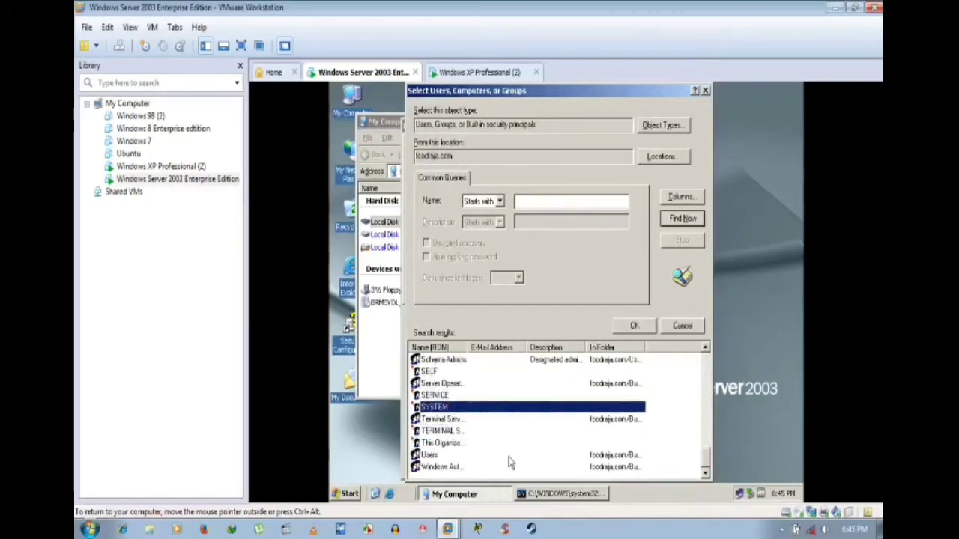
left_click(426, 458)
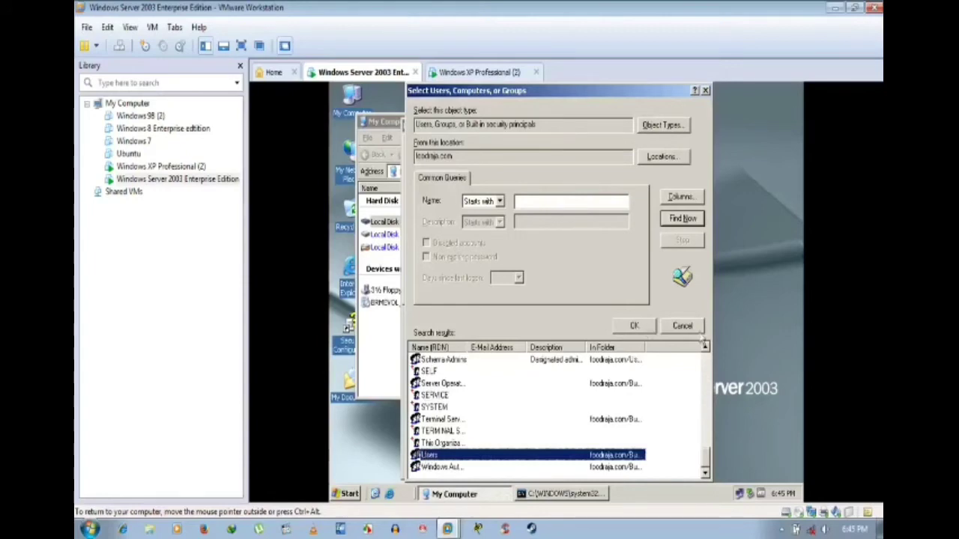
left_click(642, 327)
left_click(649, 292)
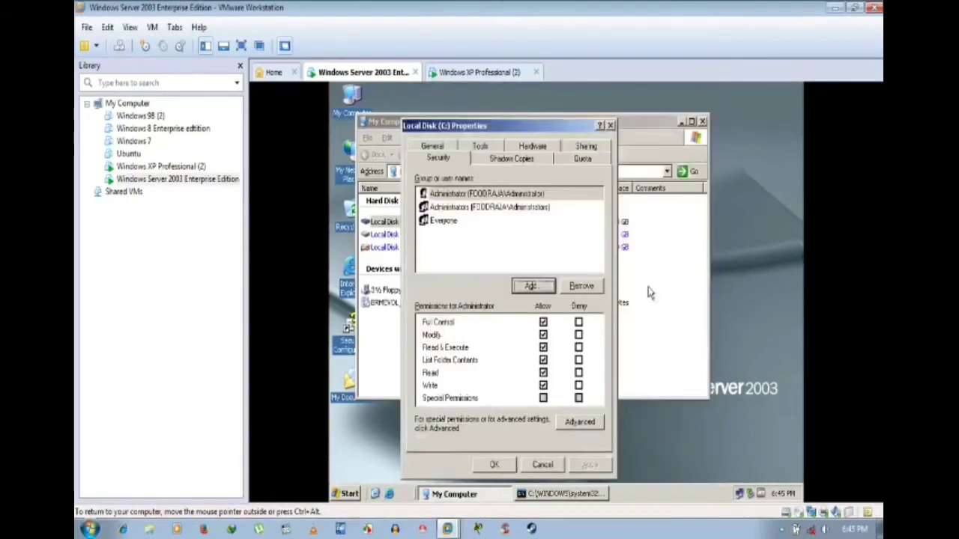
left_click(553, 465)
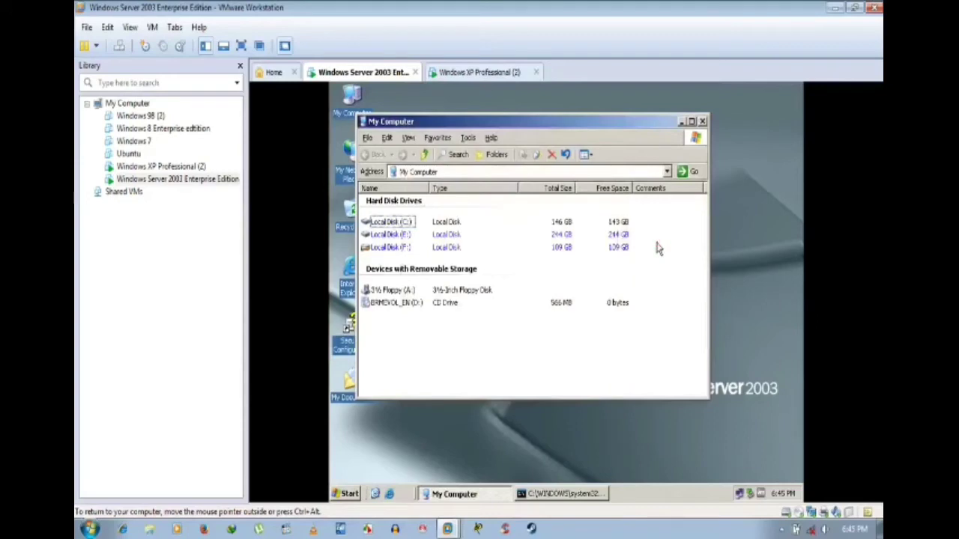
Step: Close My Computer on Server 2003, close the XP VM's drive C properties and My Computer, and refresh its desktop
left_click(702, 122)
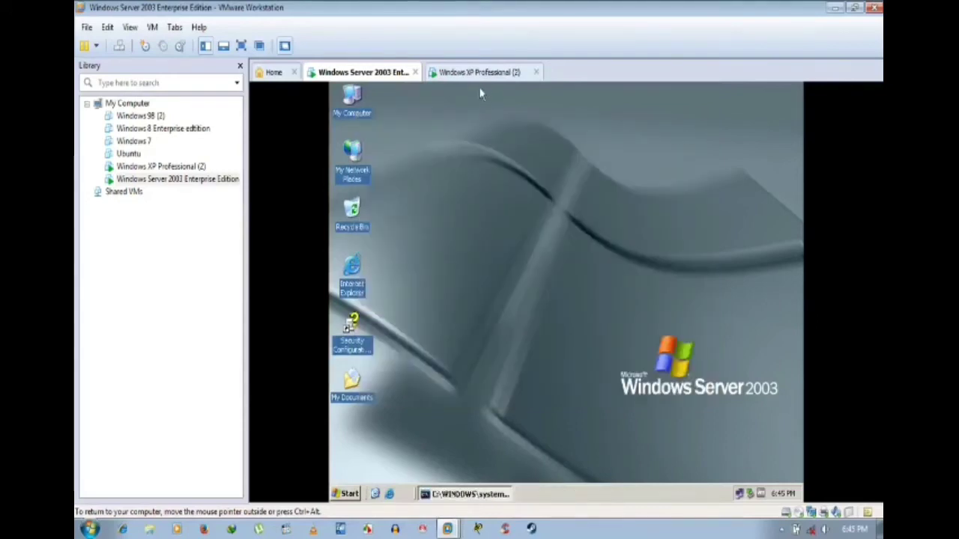
left_click(485, 73)
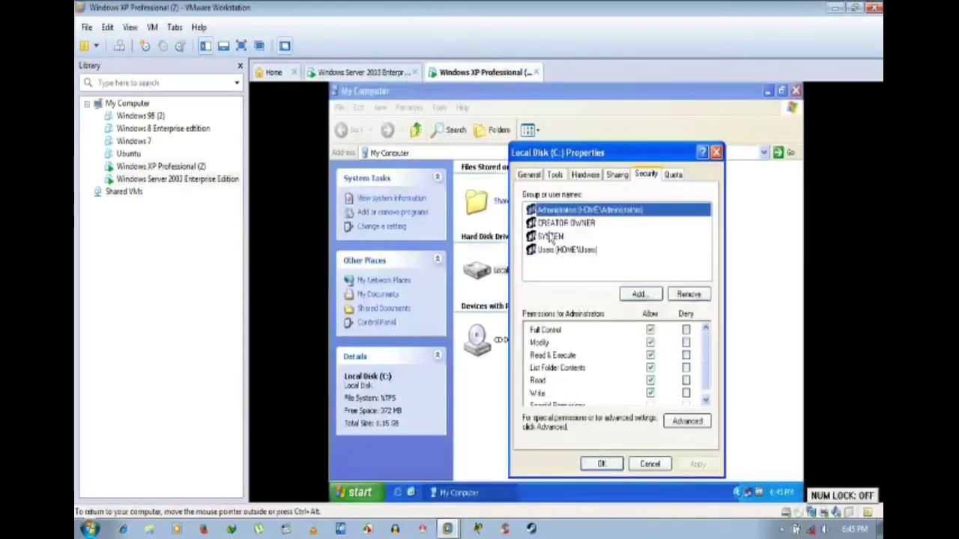
left_click(603, 465)
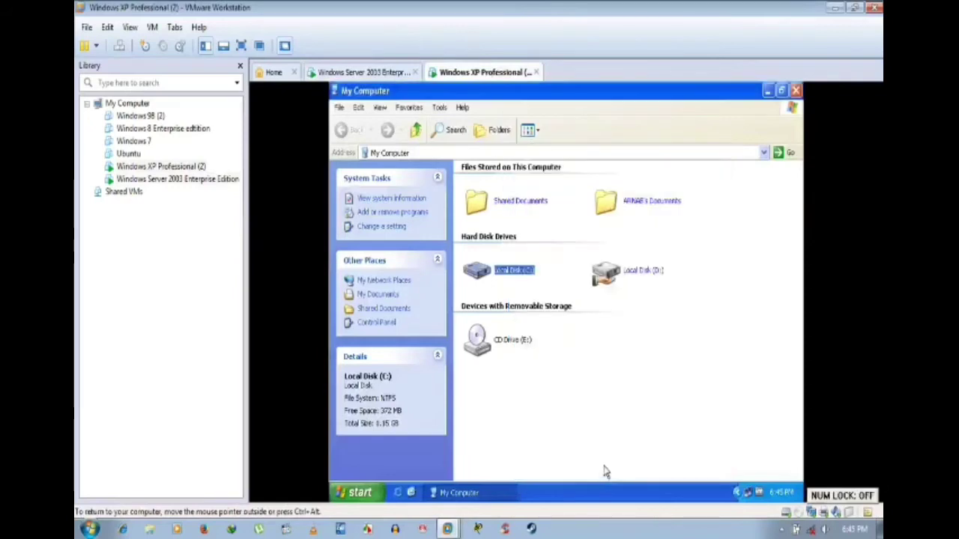
left_click(796, 91)
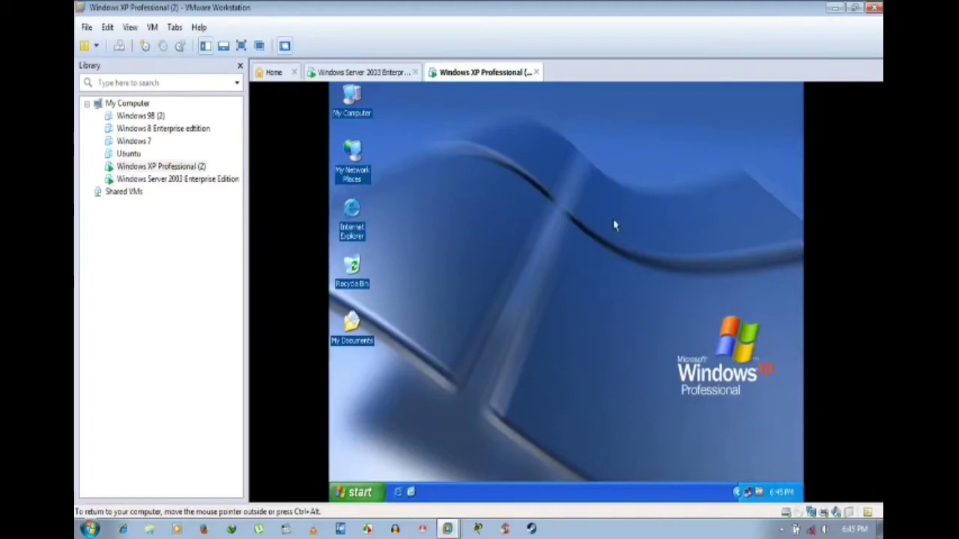
right_click(574, 200)
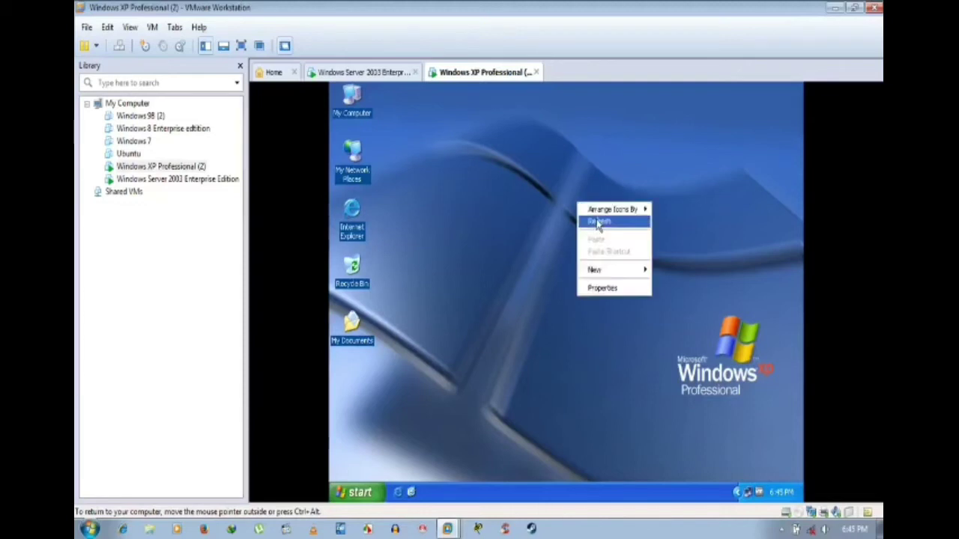
left_click(597, 218)
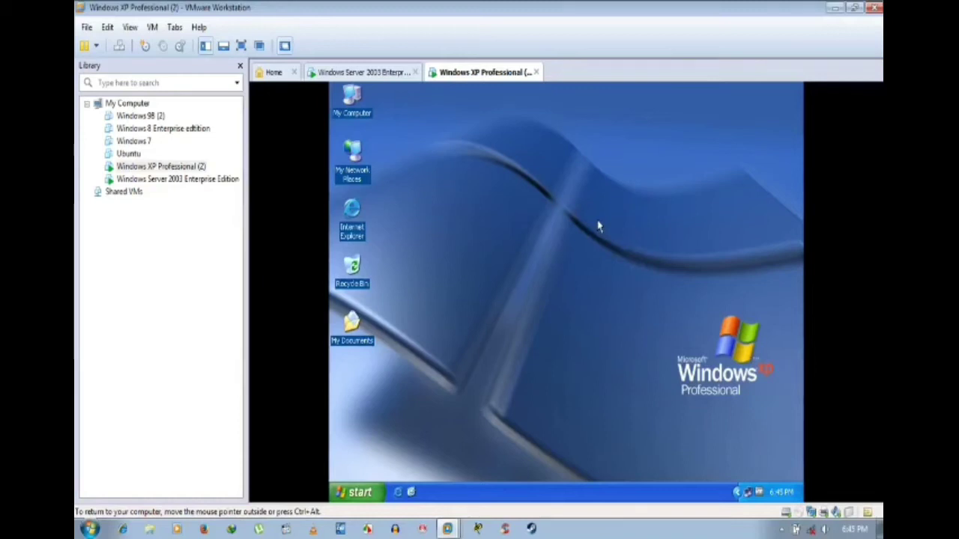
Step: On the Windows Server 2003 VM, refresh the desktop and close the command prompt showing nslookup output
left_click(363, 72)
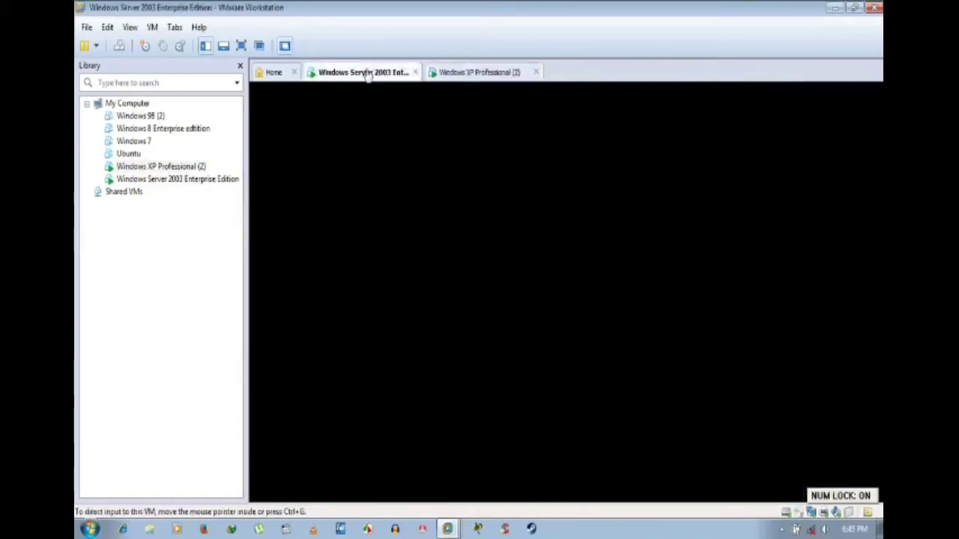
right_click(533, 180)
left_click(552, 201)
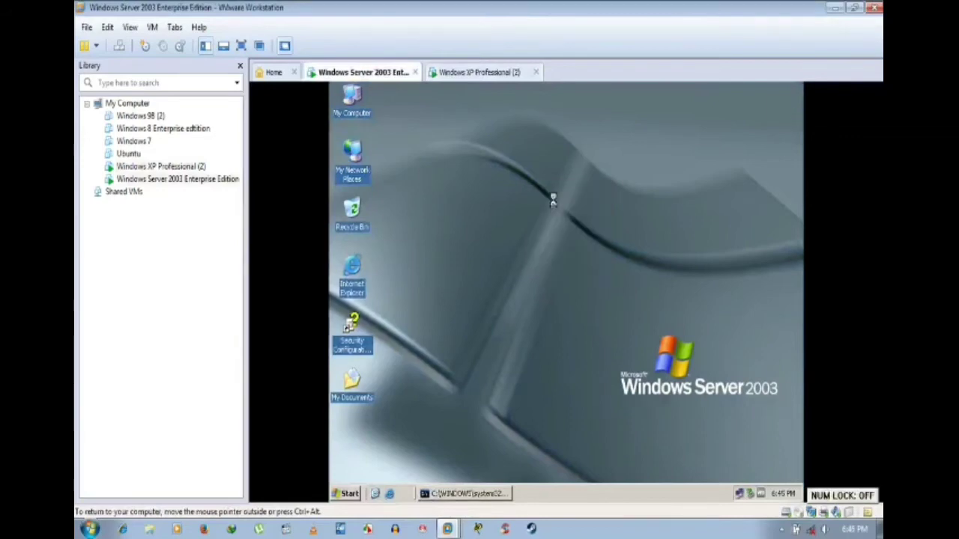
left_click(491, 496)
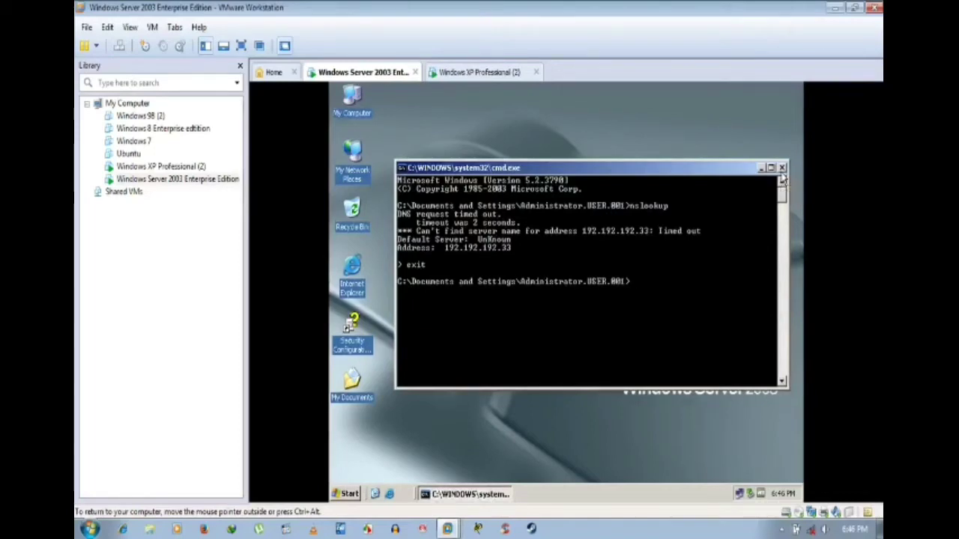
left_click(781, 167)
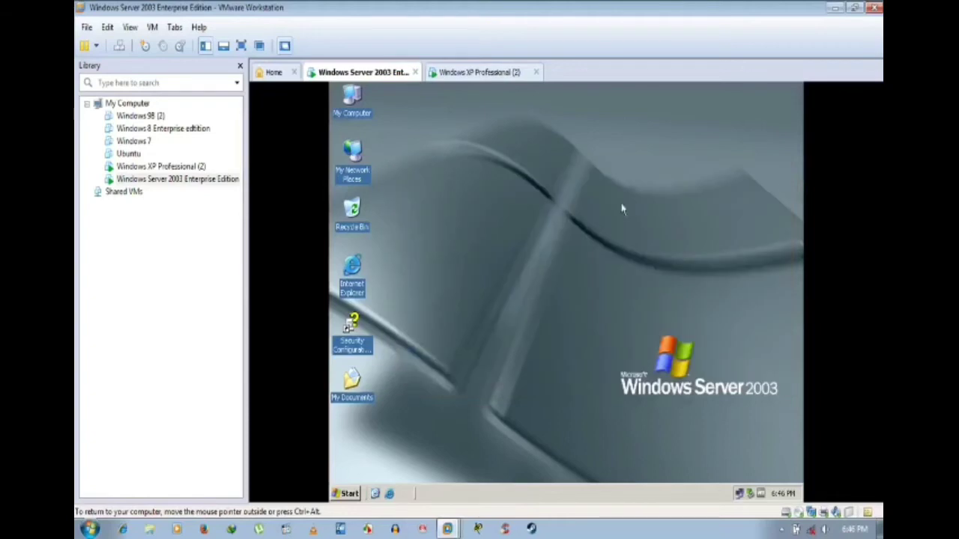
Step: Review the server's Computer Name and Hardware tabs in System Properties, then cancel without changes
right_click(341, 105)
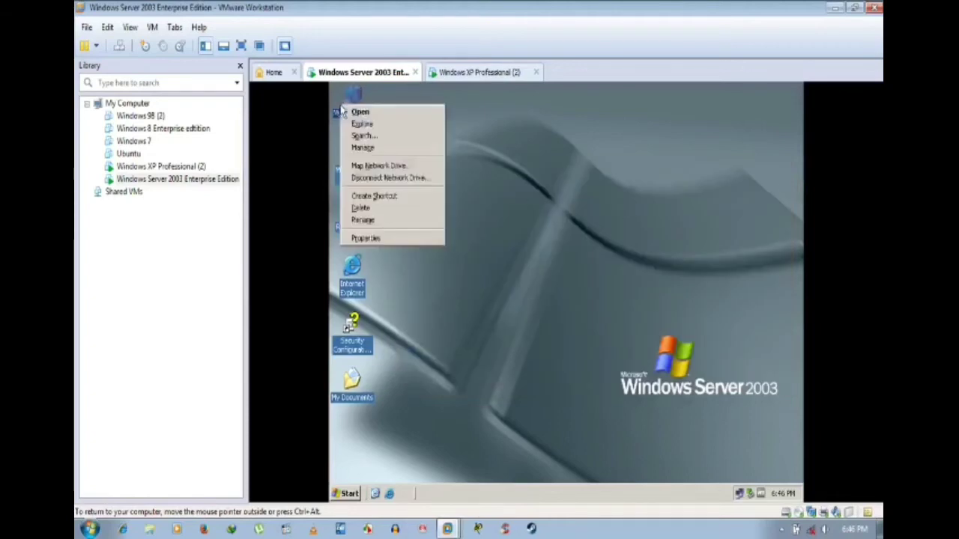
left_click(395, 239)
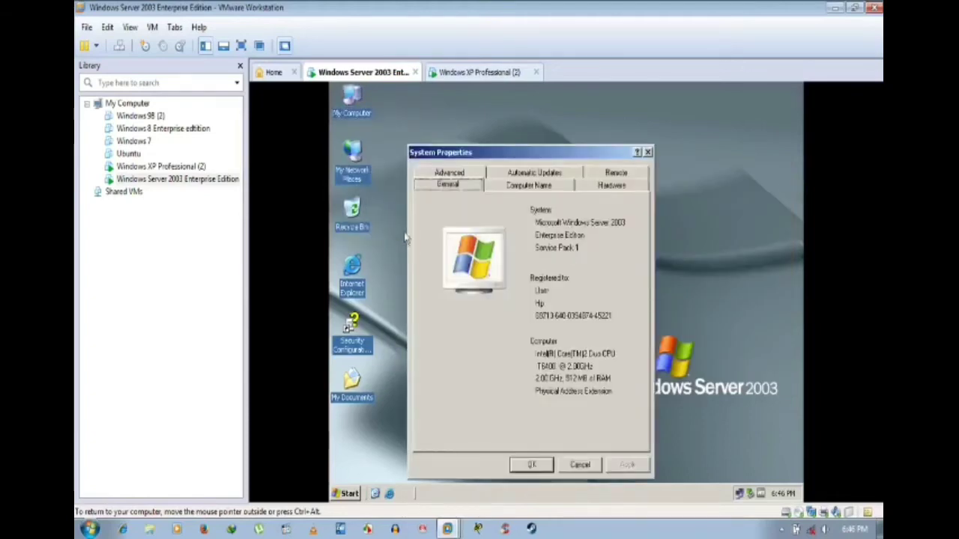
left_click(507, 189)
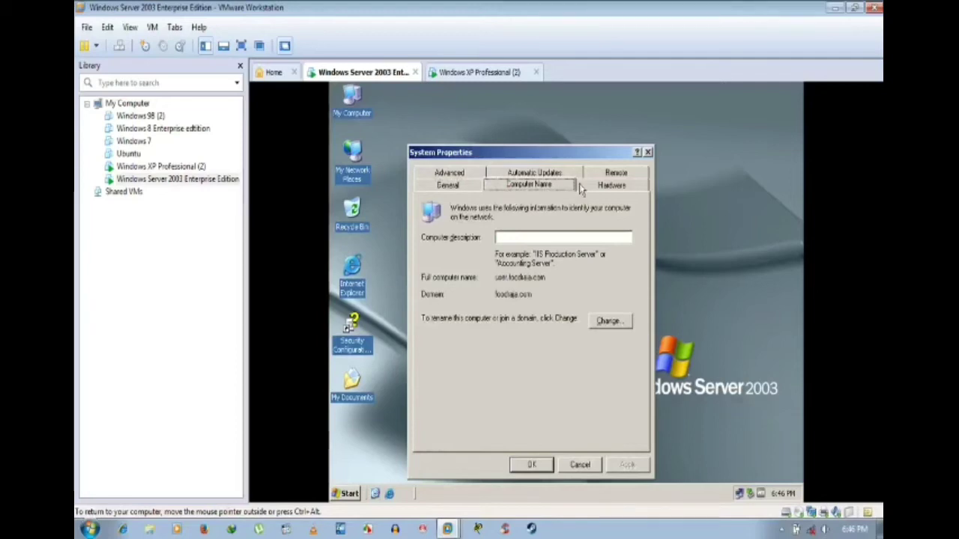
left_click(598, 185)
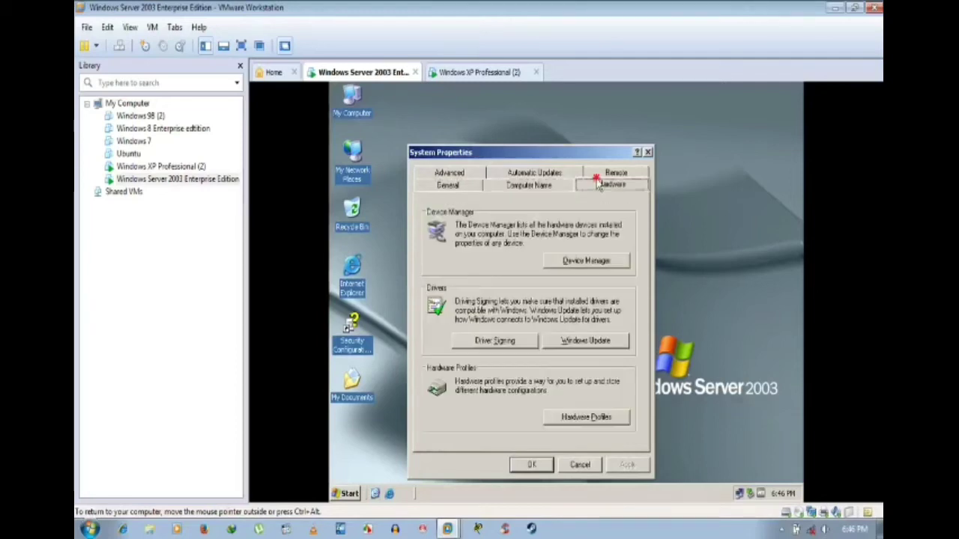
left_click(528, 187)
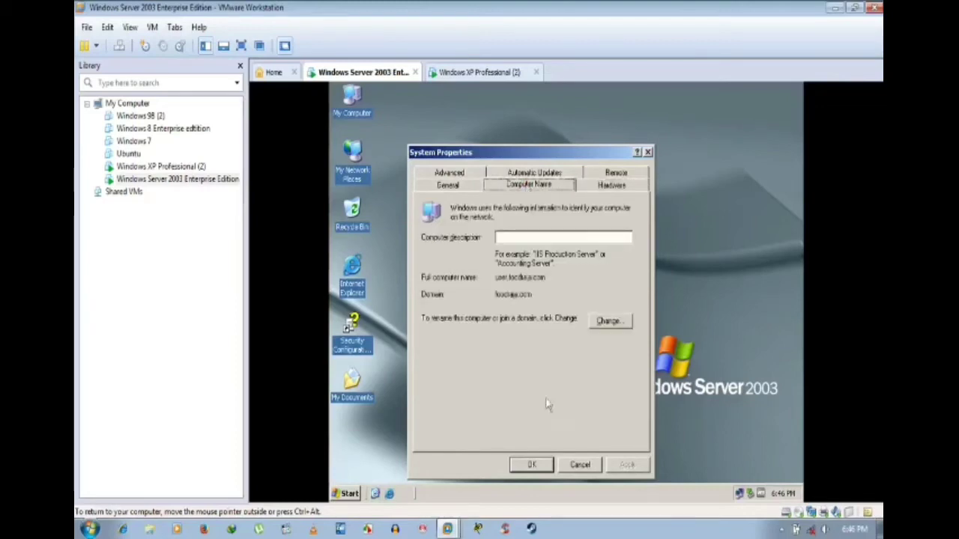
left_click(575, 466)
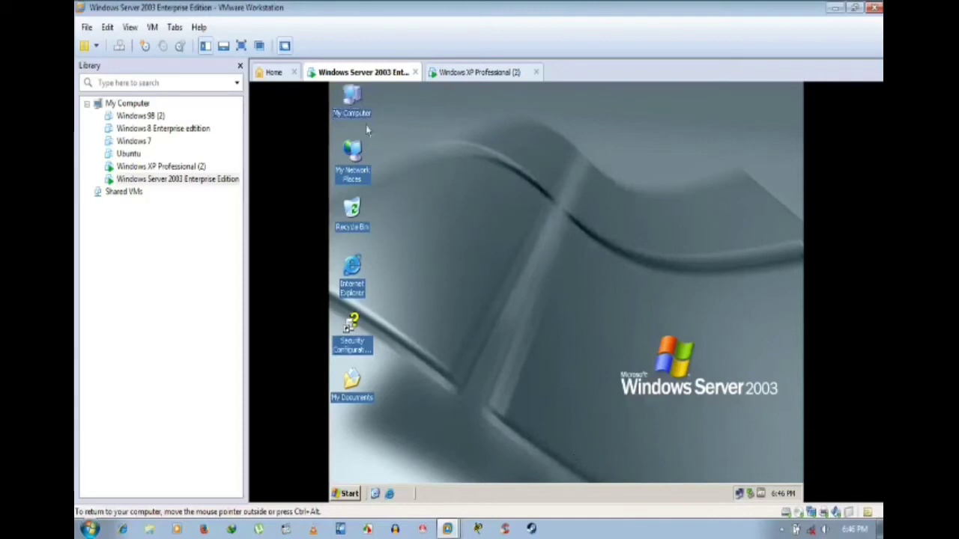
double_click(350, 101)
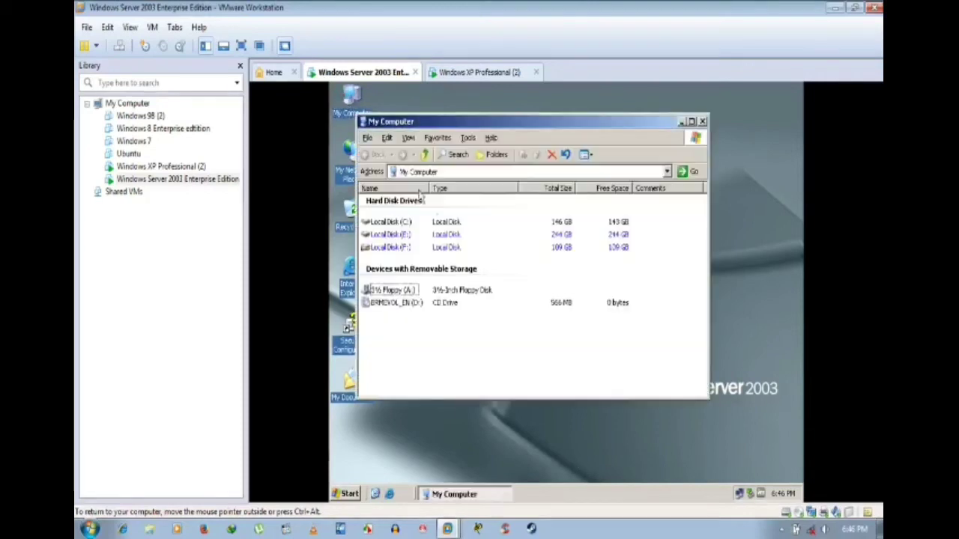
right_click(388, 224)
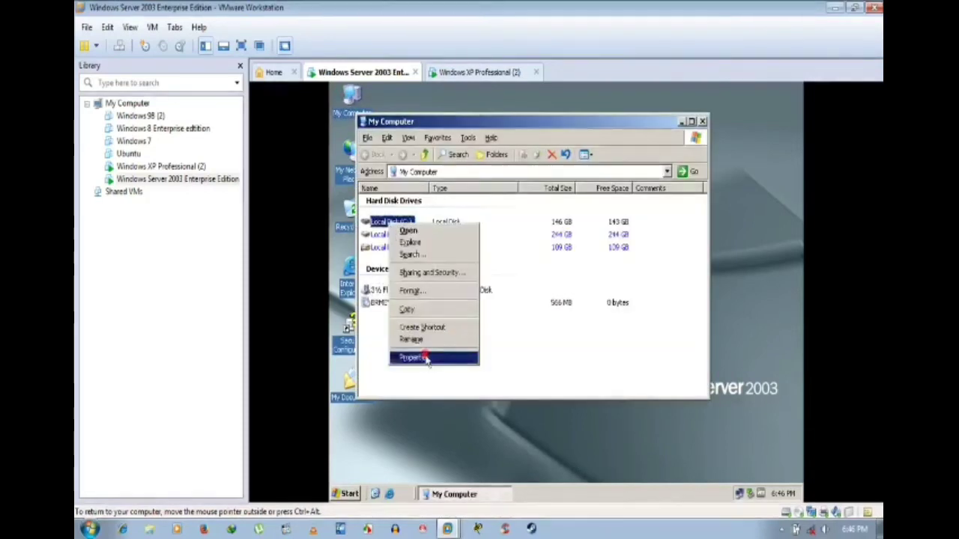
left_click(424, 357)
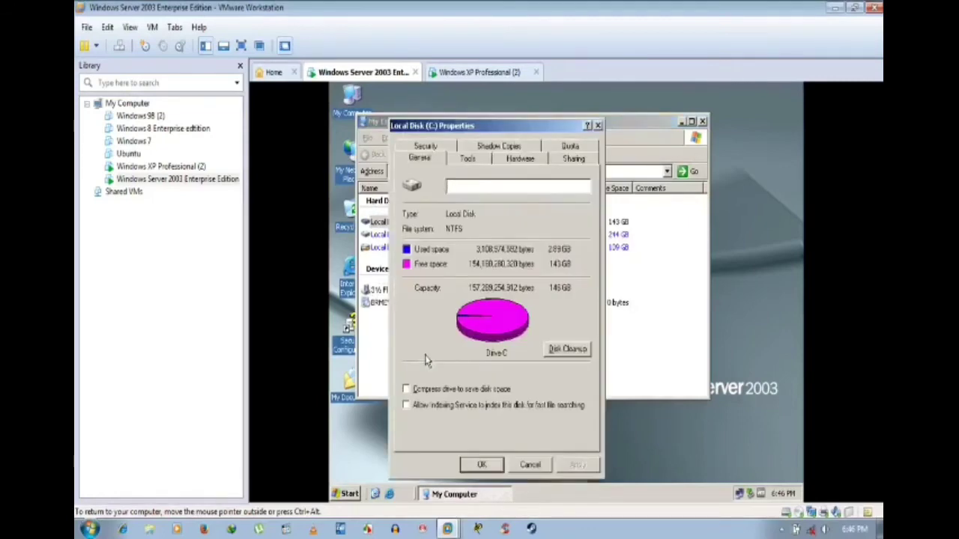
left_click(436, 148)
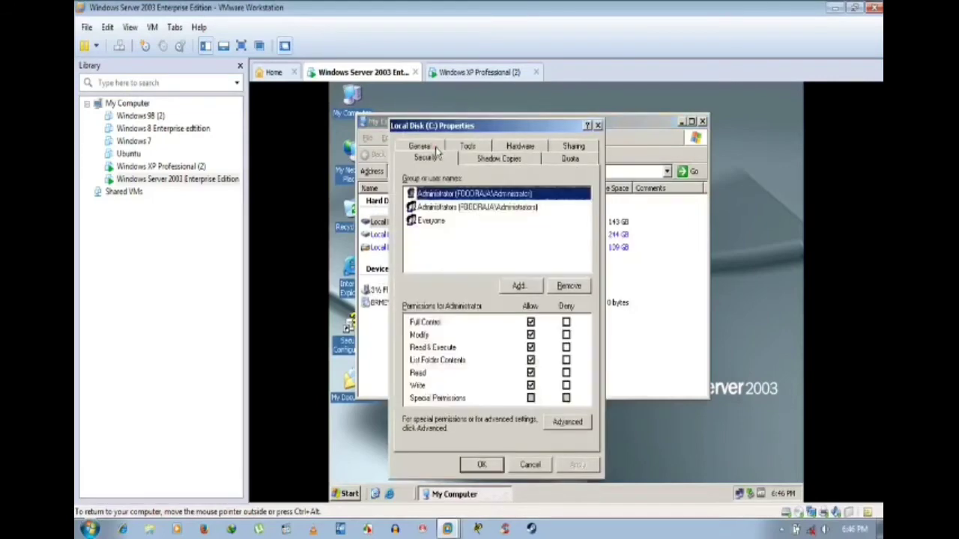
left_click(441, 207)
left_click(433, 220)
left_click(511, 287)
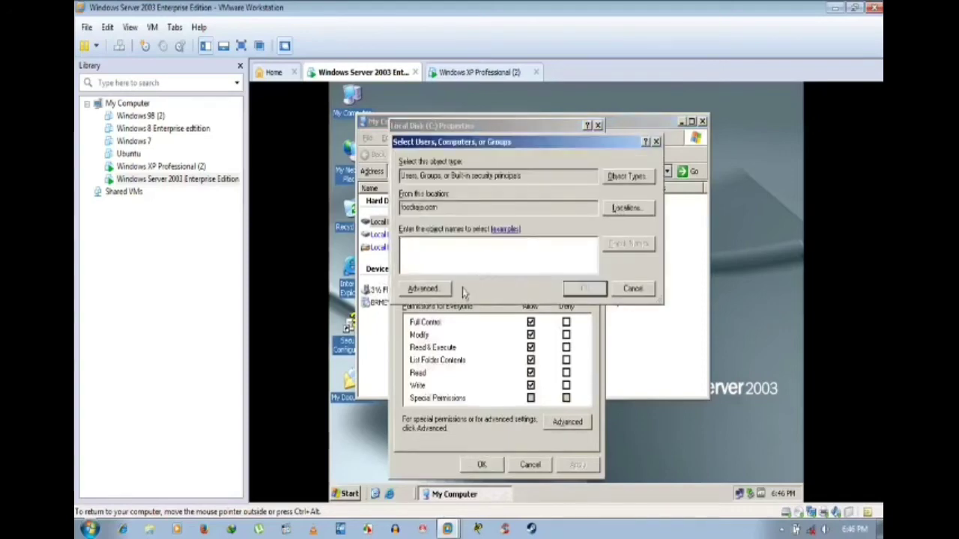
left_click(439, 290)
left_click(670, 218)
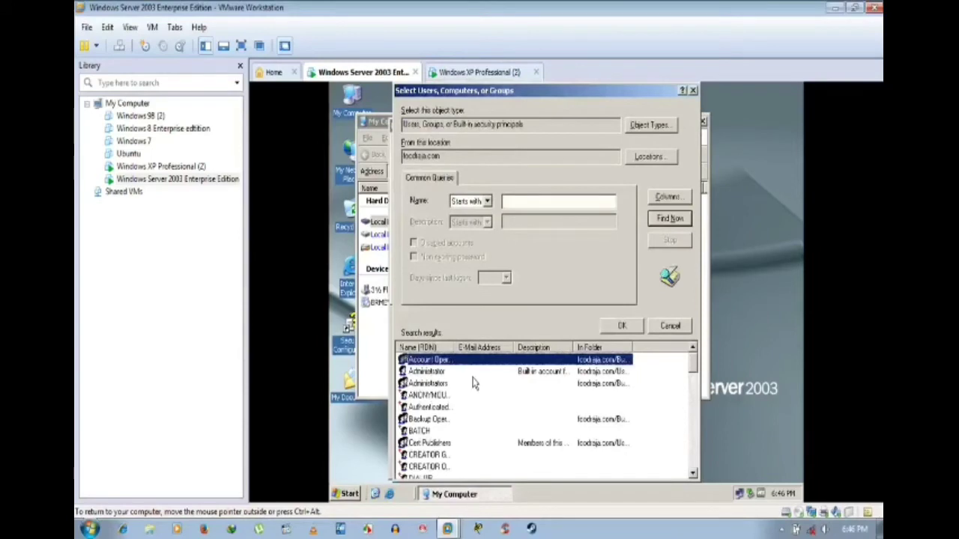
left_click(442, 395)
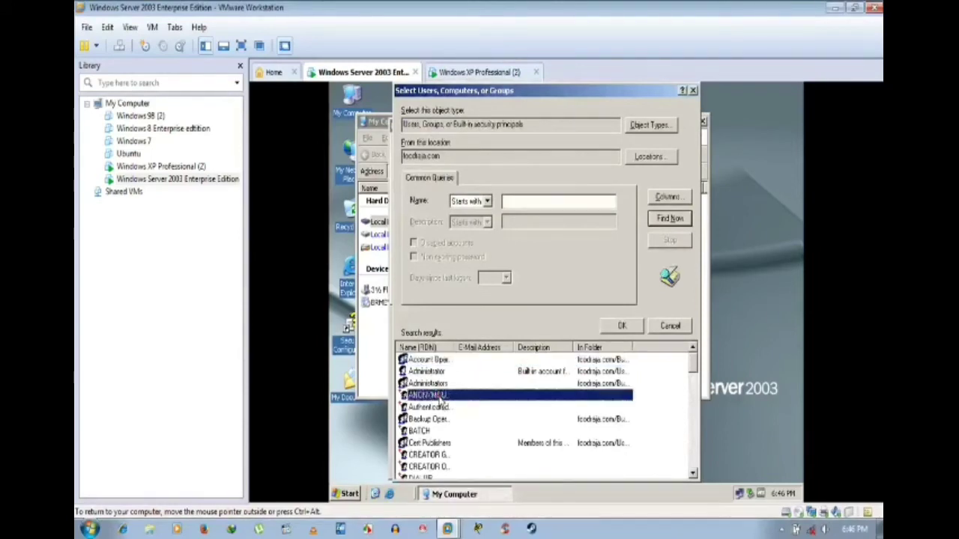
left_click(441, 408)
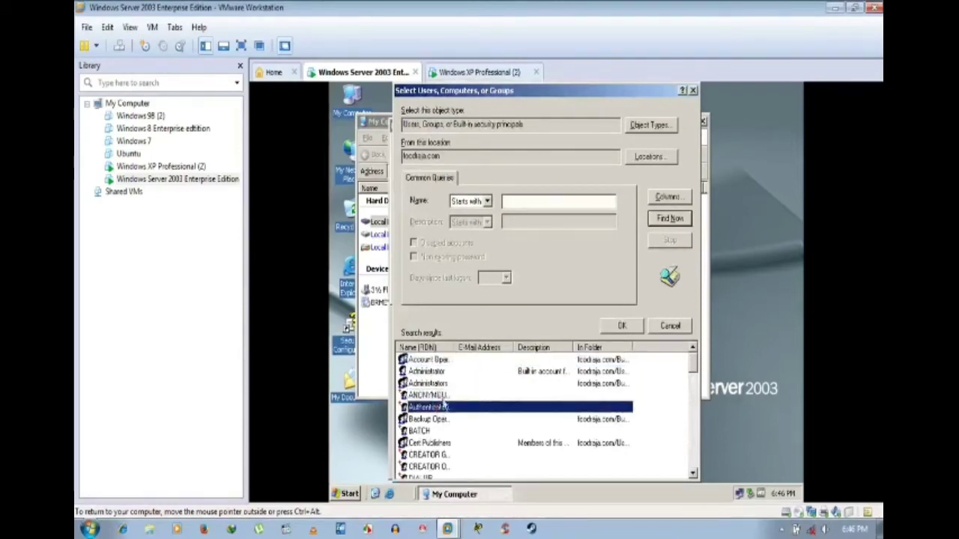
left_click(448, 396)
scroll(494, 385, "down", 1)
scroll(494, 386, "down", 1)
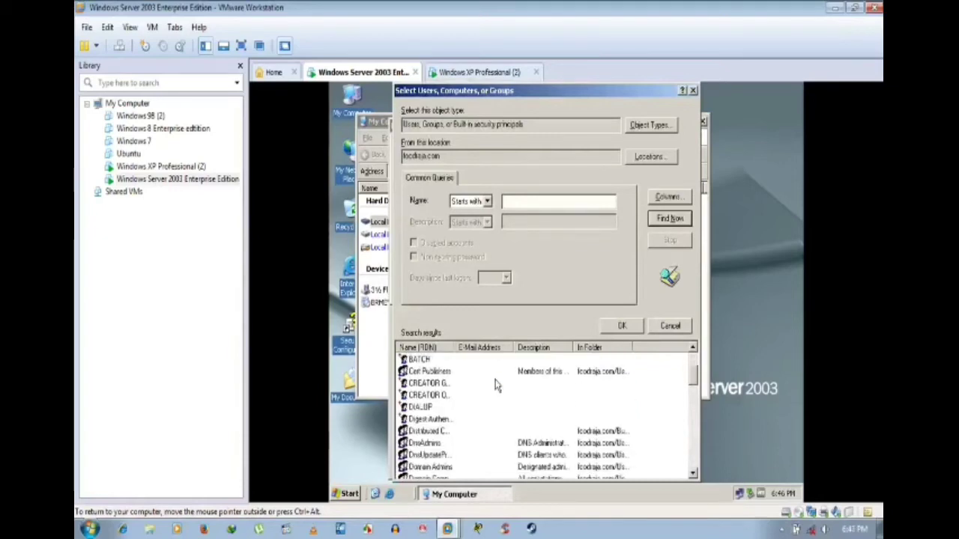
scroll(495, 385, "down", 2)
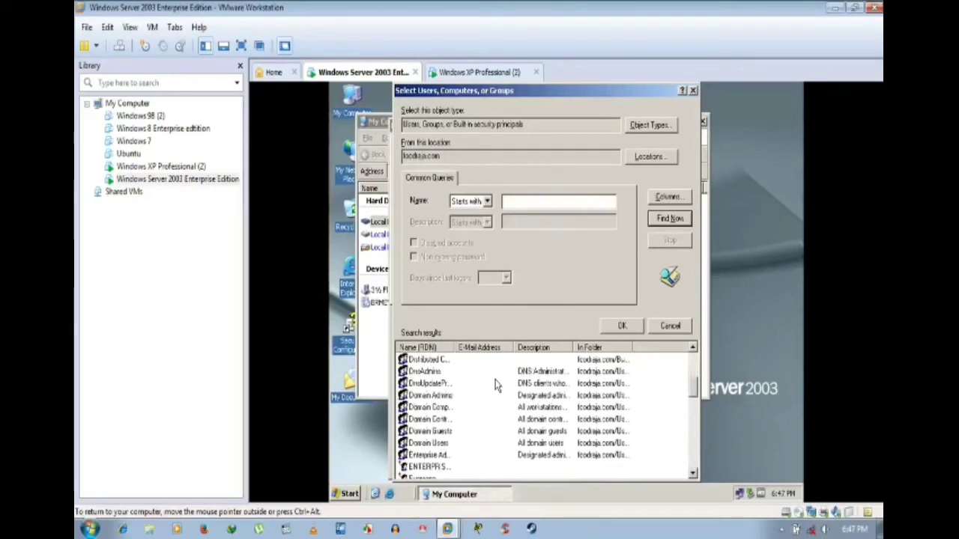
left_click(660, 327)
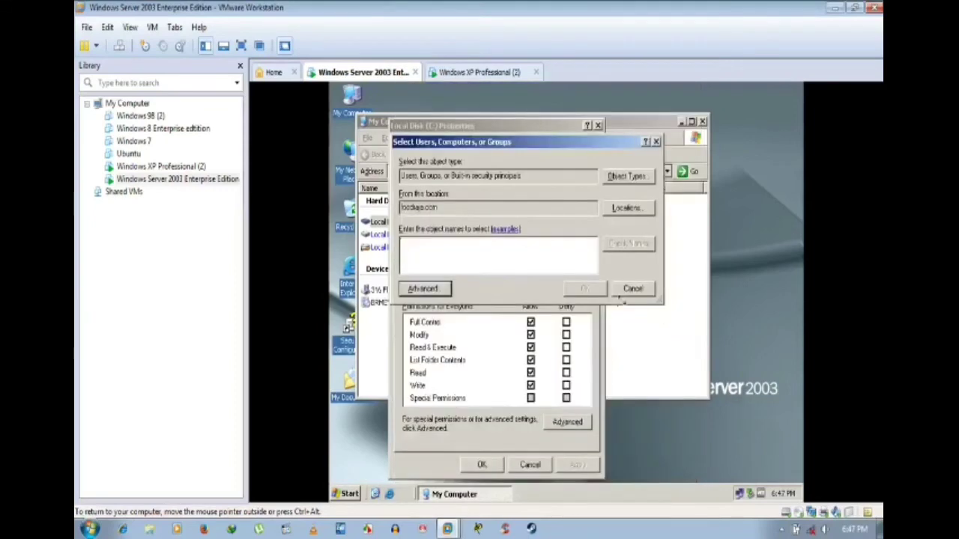
left_click(633, 289)
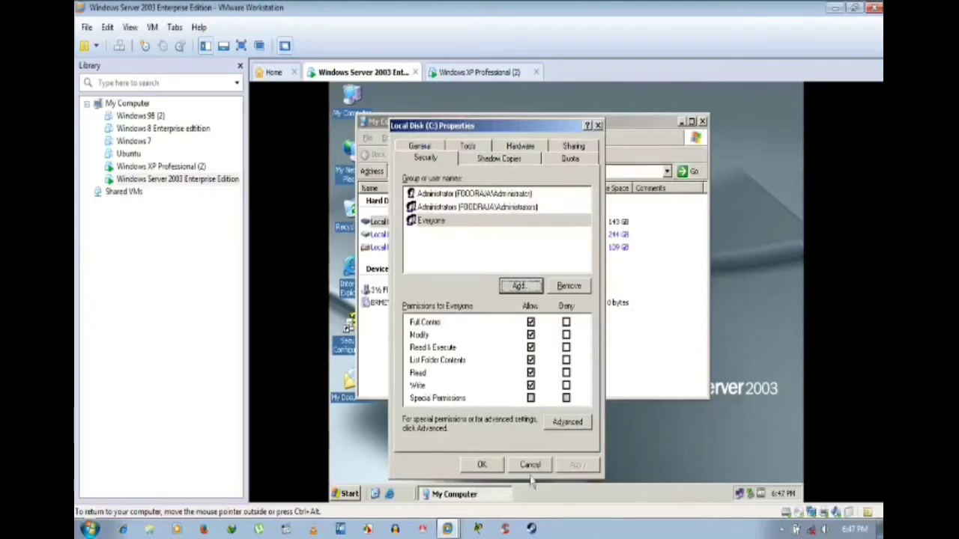
left_click(530, 464)
left_click(702, 122)
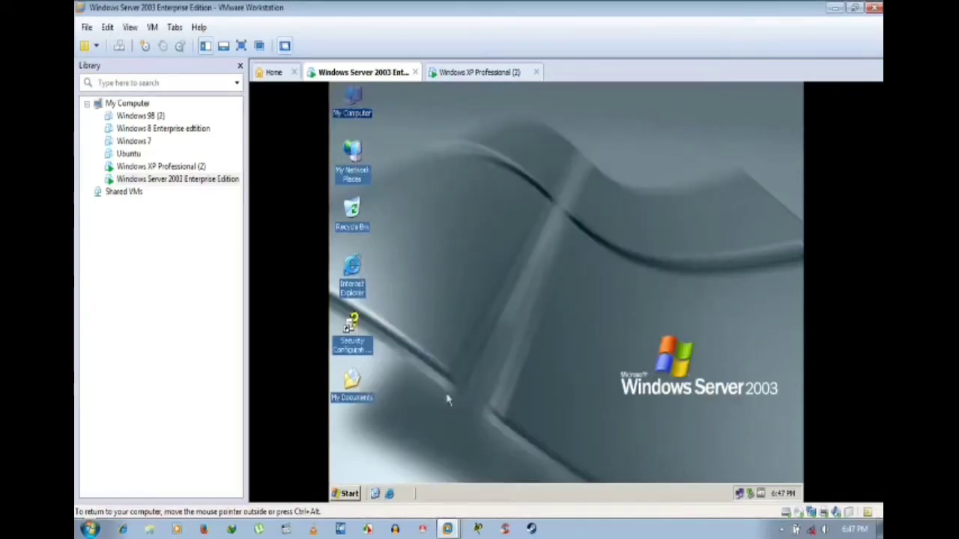
Step: Launch Manage Your Server from Start > All Programs > Administrative Tools in the Server 2003 guest
left_click(349, 494)
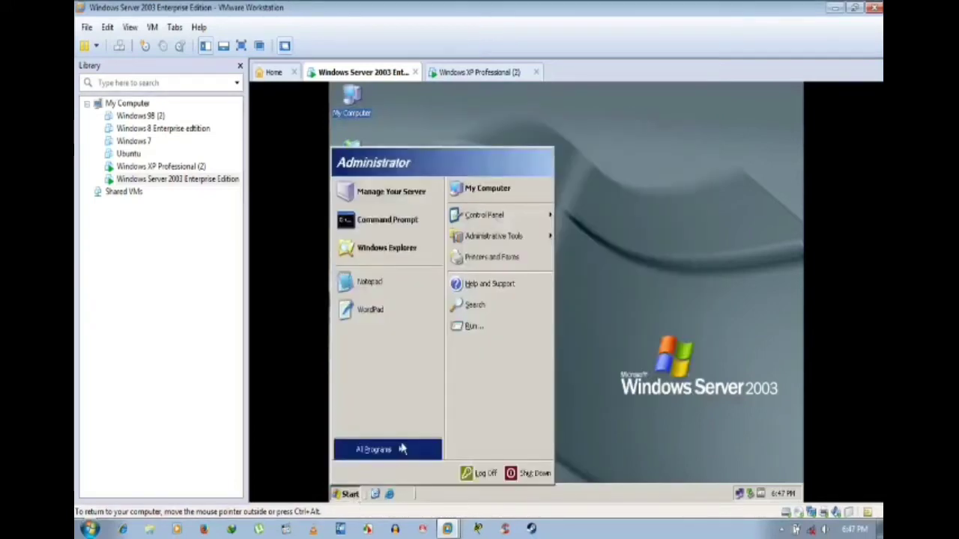
mouse_move(402, 450)
mouse_move(459, 408)
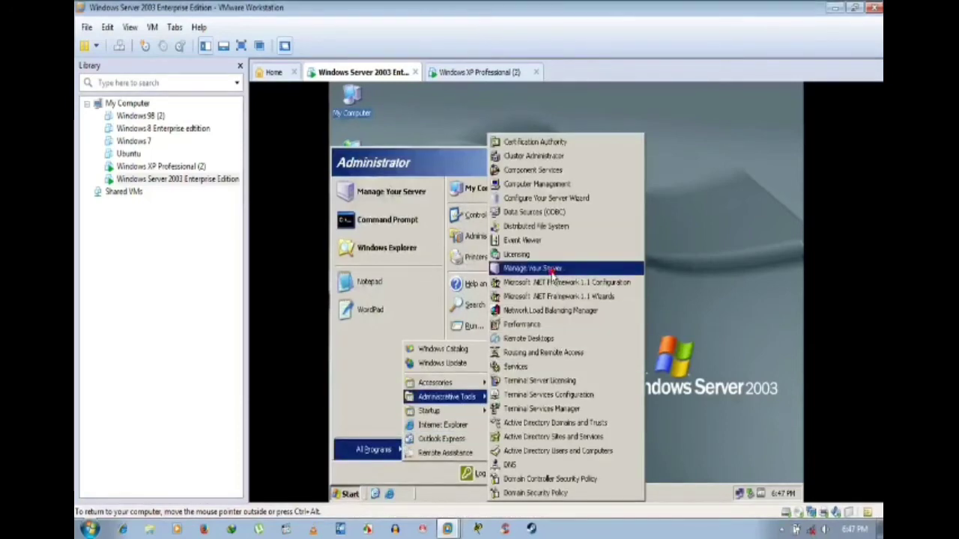
left_click(552, 279)
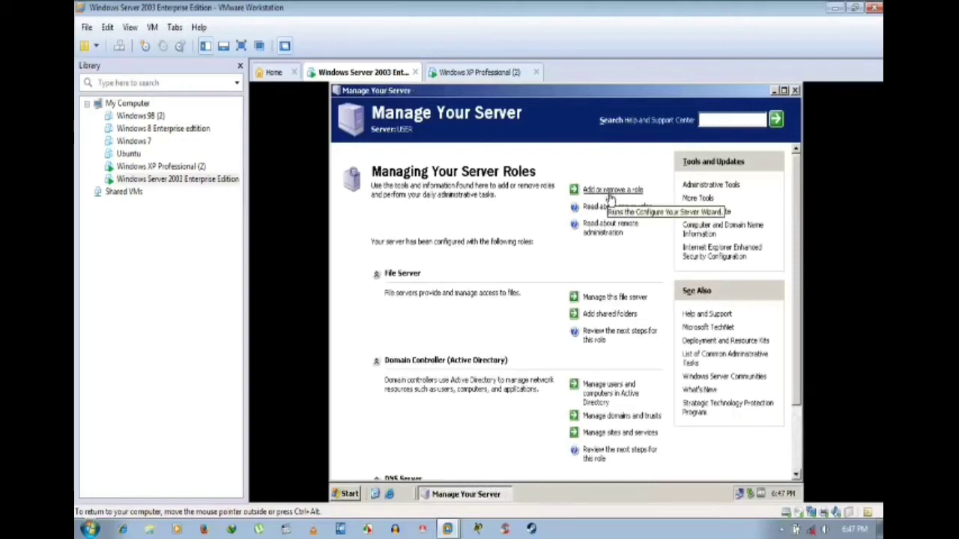
Step: On the Windows XP Professional VM, review System Properties (Version 2002, Service Pack 2), then cancel
left_click(486, 73)
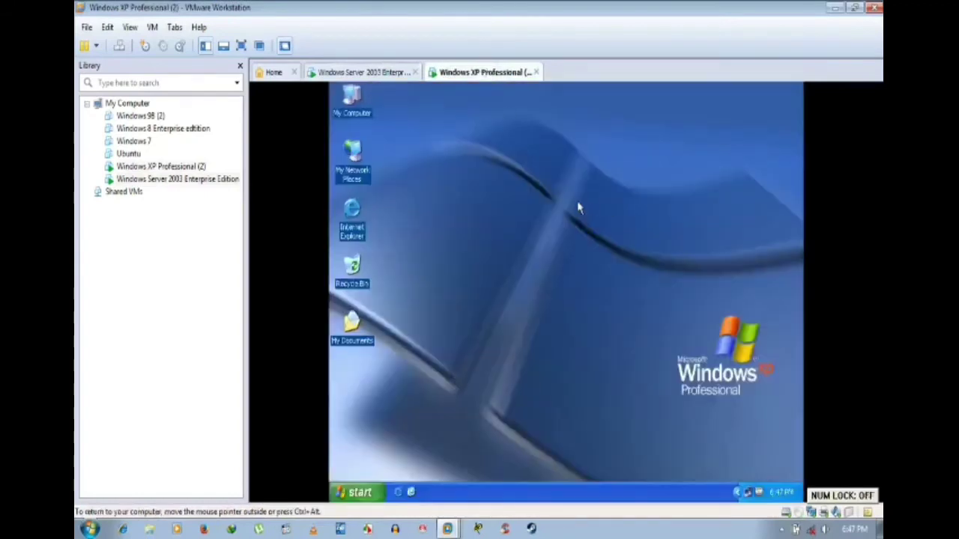
right_click(353, 110)
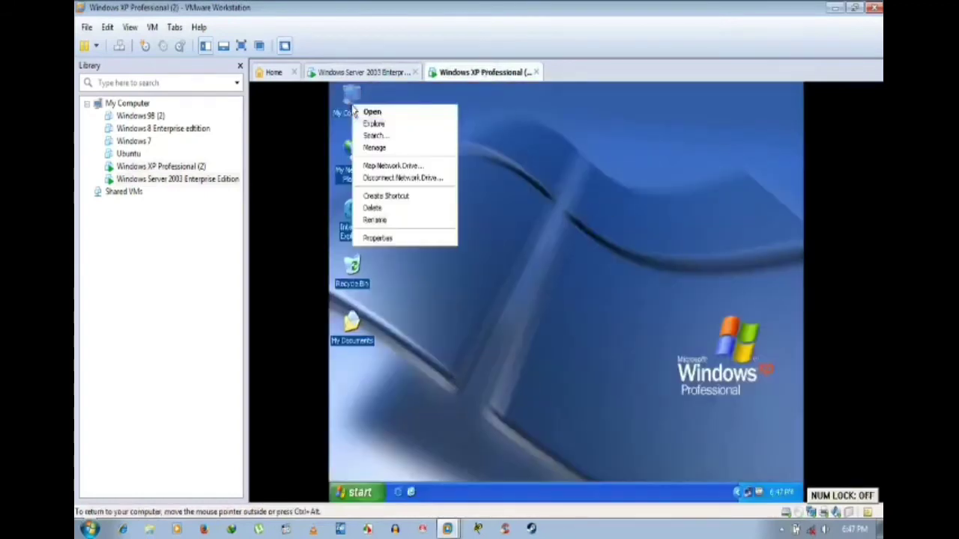
left_click(423, 245)
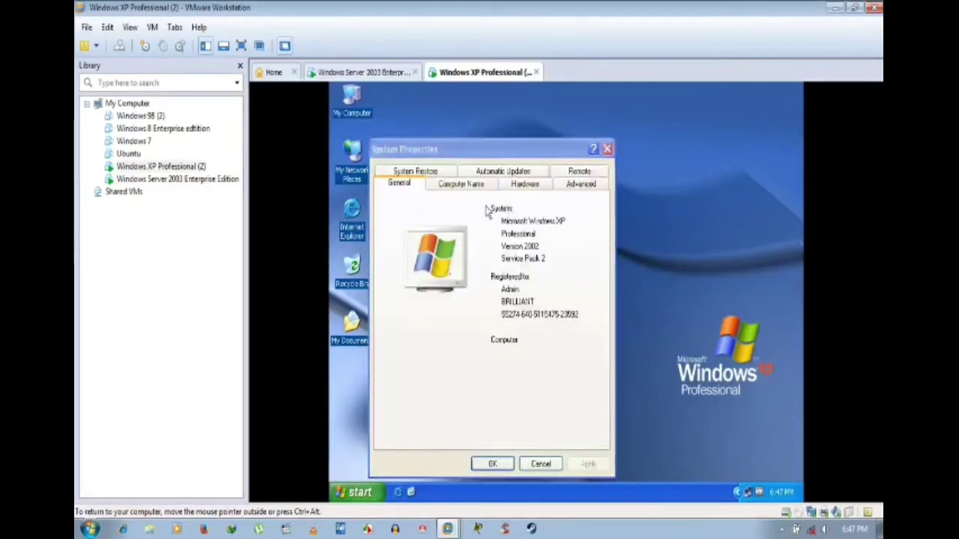
left_click(539, 464)
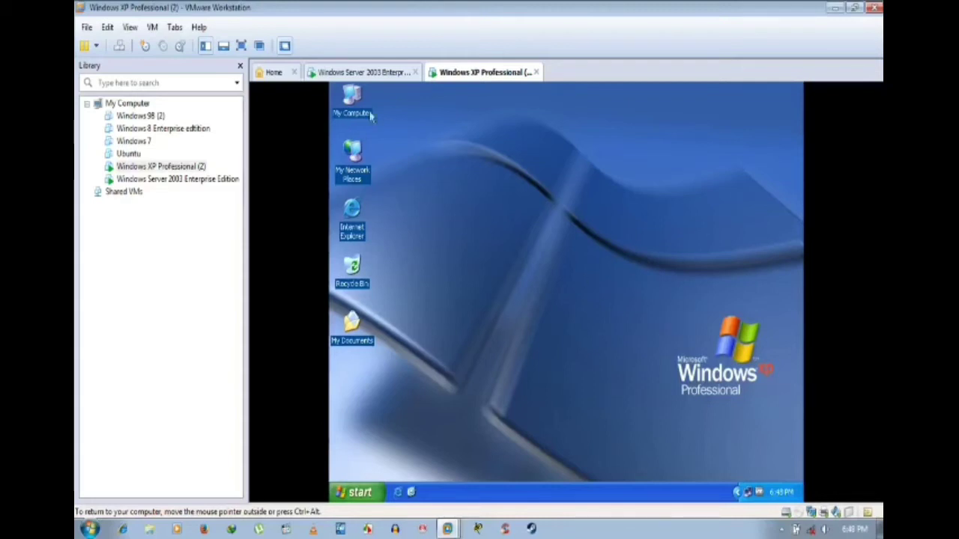
Step: On XP, open the Computer Name change dialog from My Computer's properties and choose Domain membership
right_click(345, 99)
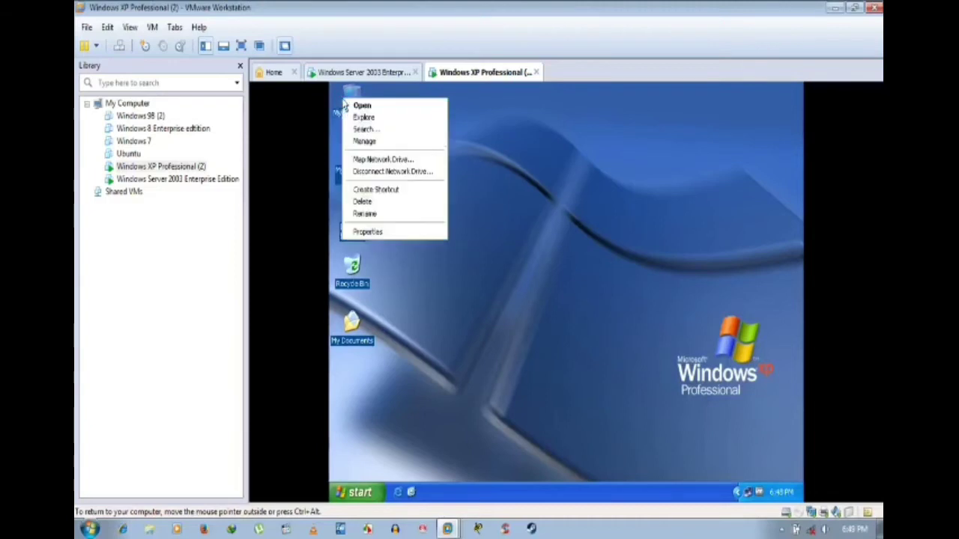
left_click(395, 235)
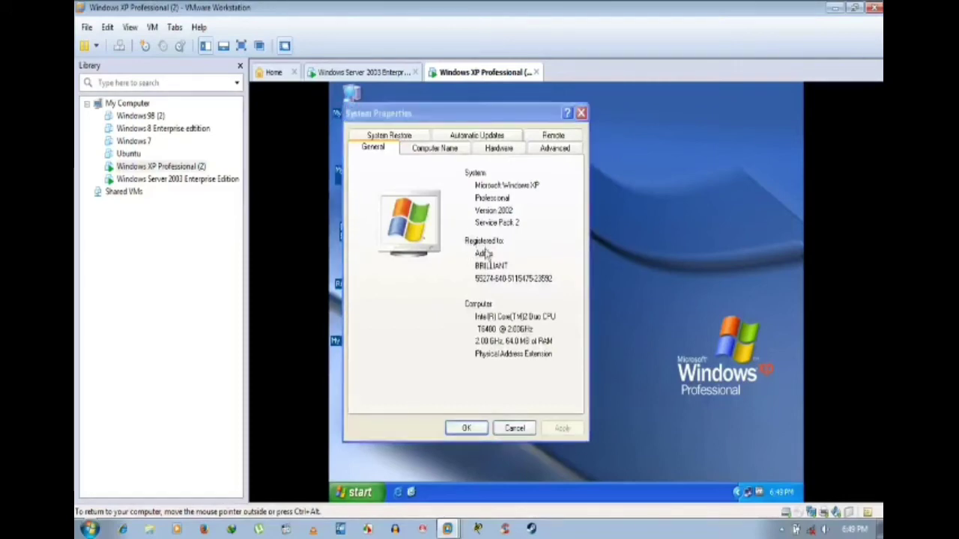
left_click(455, 151)
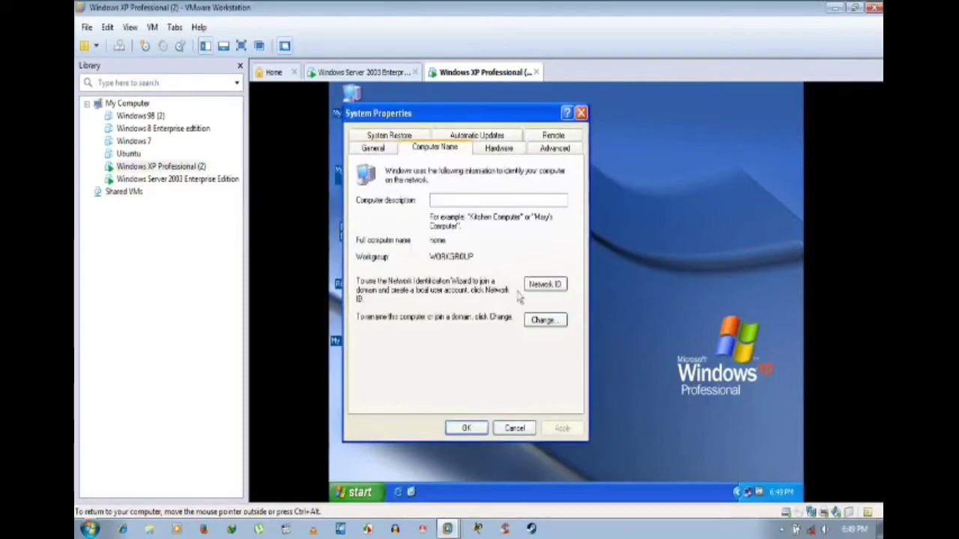
left_click(541, 320)
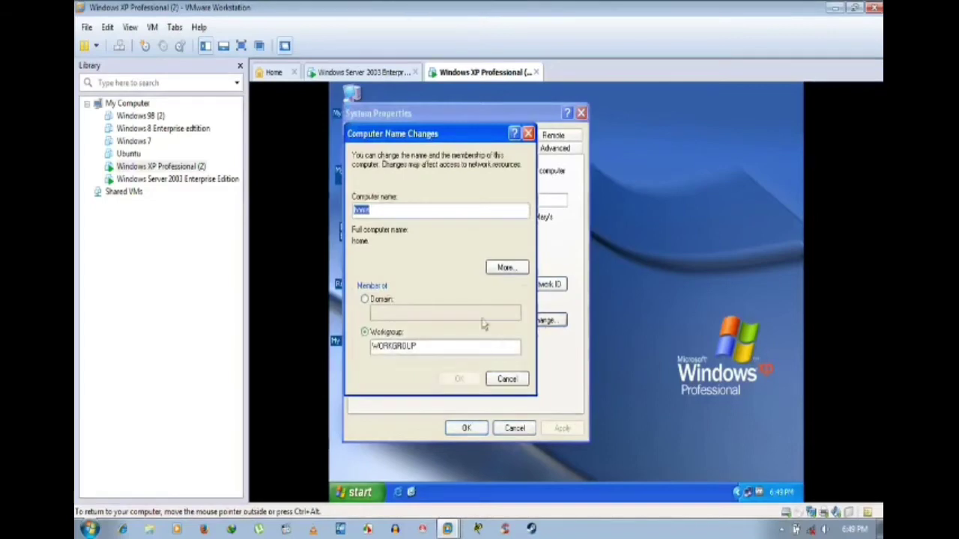
left_click(383, 301)
Step: On the server, look up its full computer and domain name in System Properties, then return to XP
left_click(388, 74)
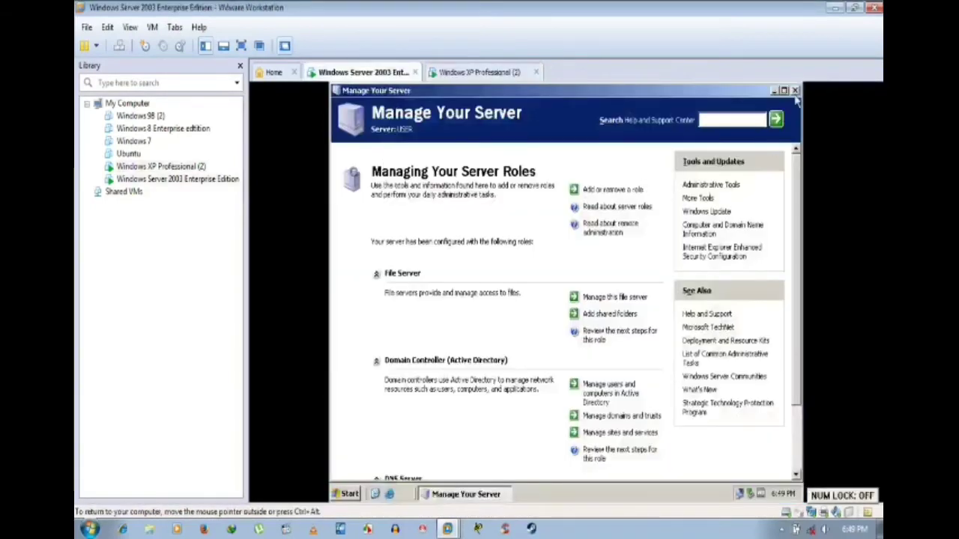
left_click(795, 91)
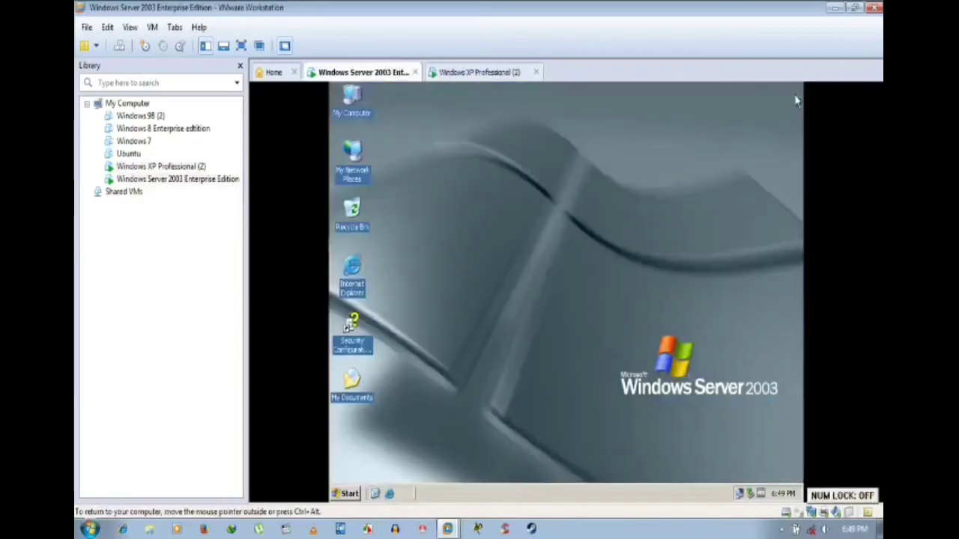
right_click(353, 106)
left_click(408, 236)
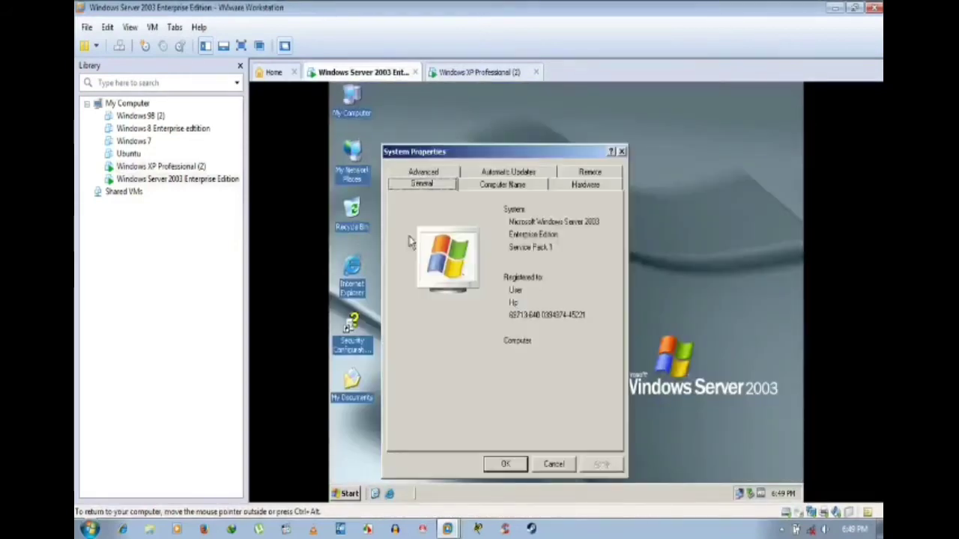
left_click(490, 184)
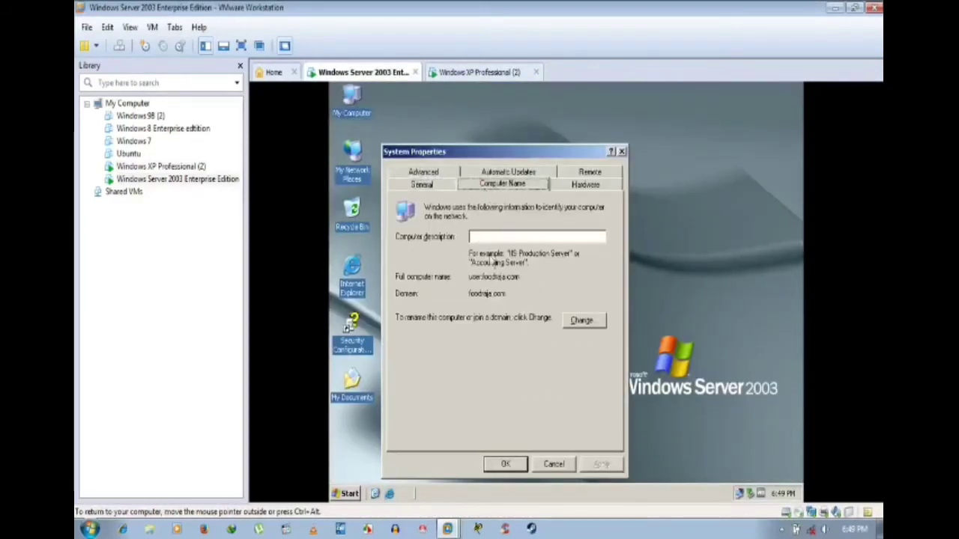
left_click(554, 464)
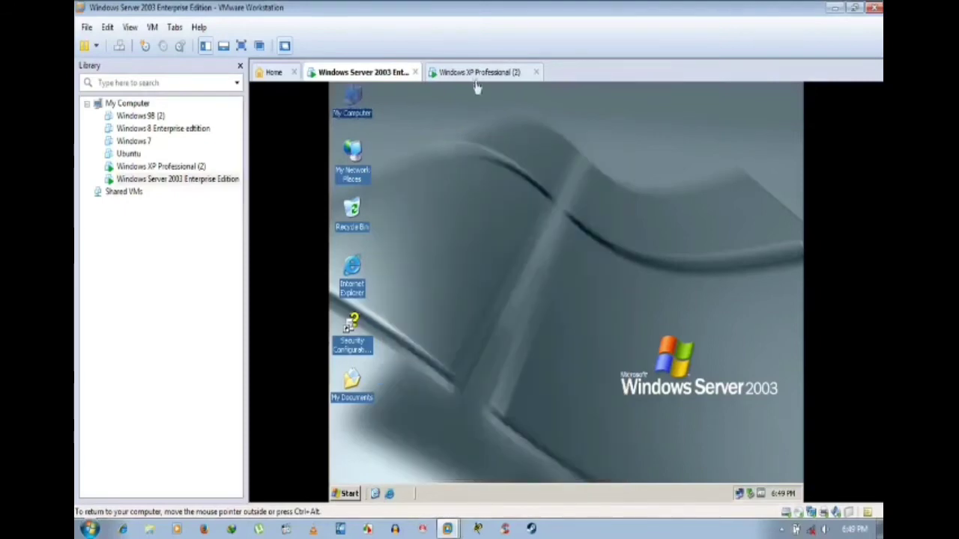
left_click(478, 72)
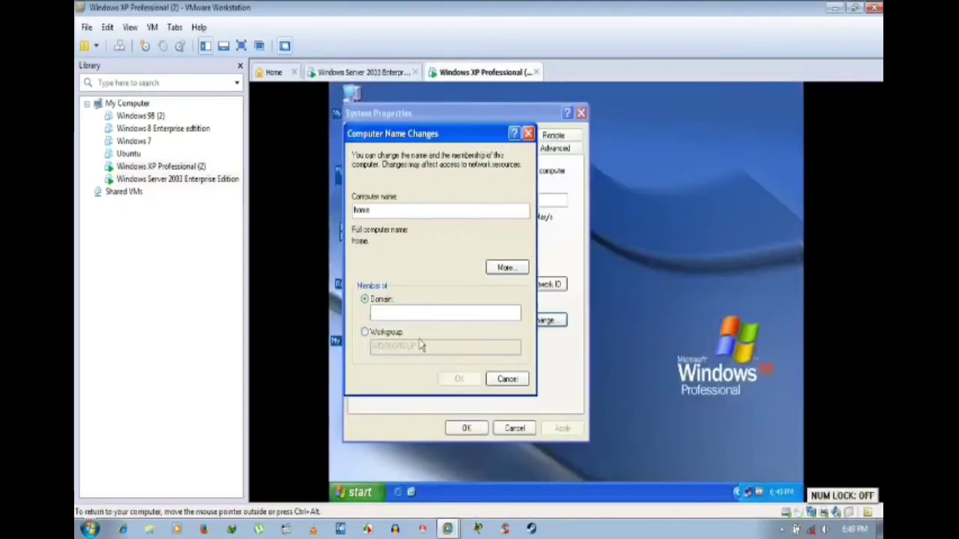
Step: Enter foodraja.com as the domain for the XP machine to join and submit it
left_click(423, 307)
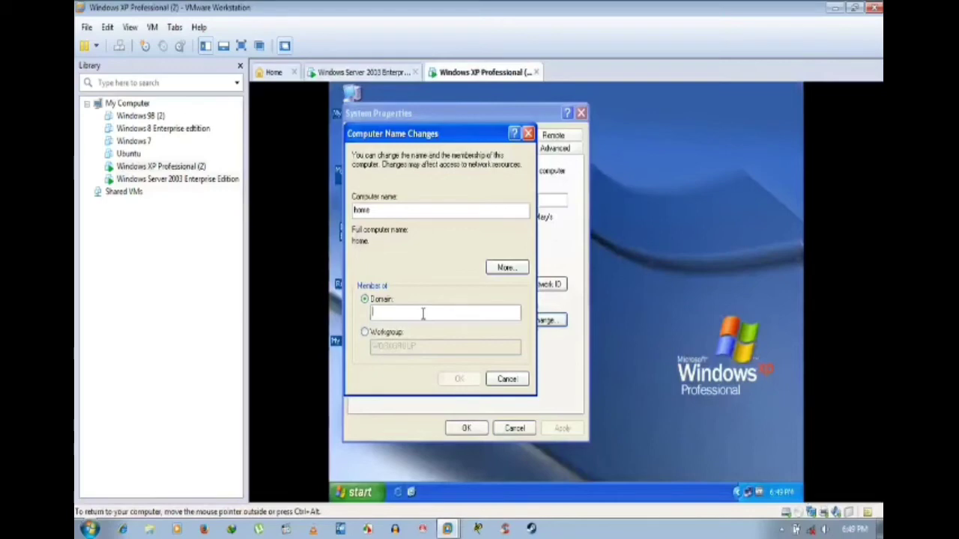
type("localdo")
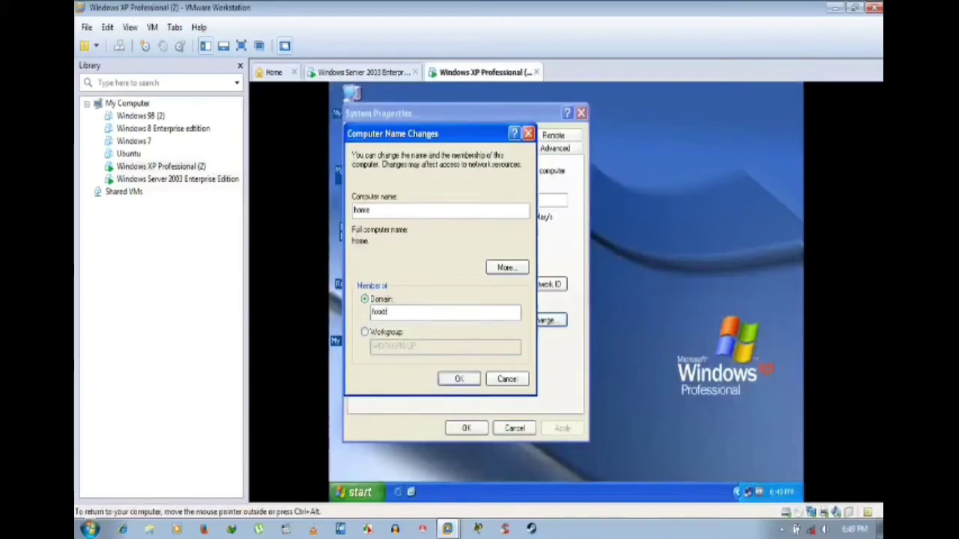
type("a.com")
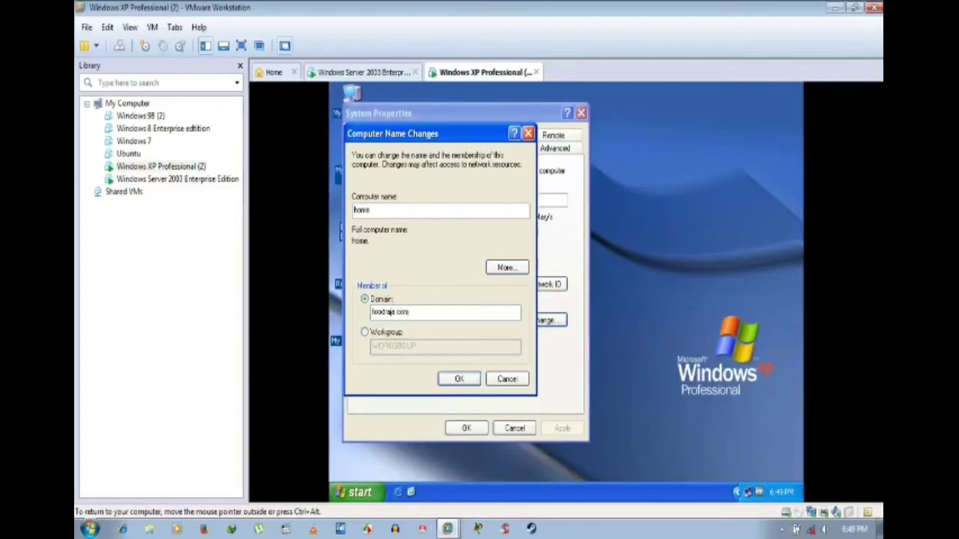
left_click(453, 378)
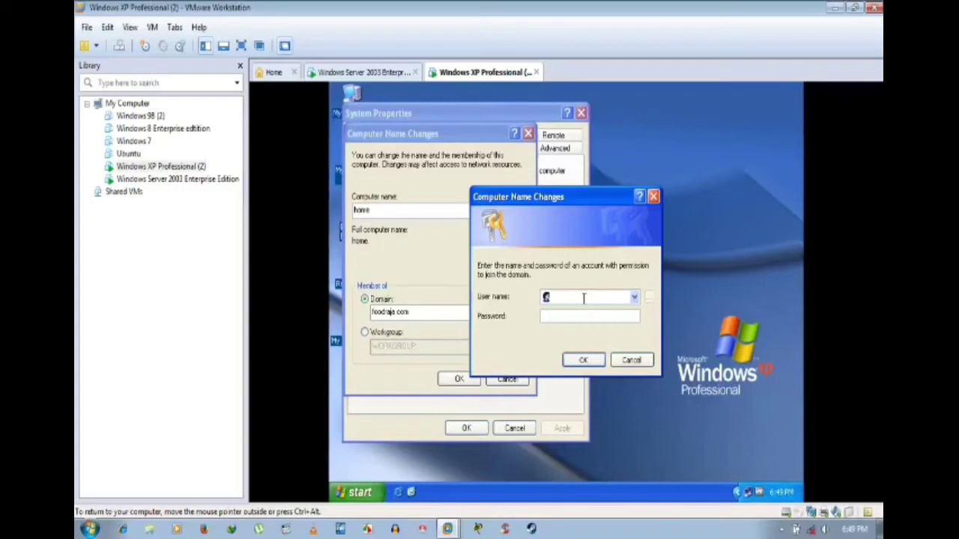
Step: Authenticate as the domain Administrator with its password to complete the join
type("Adminis")
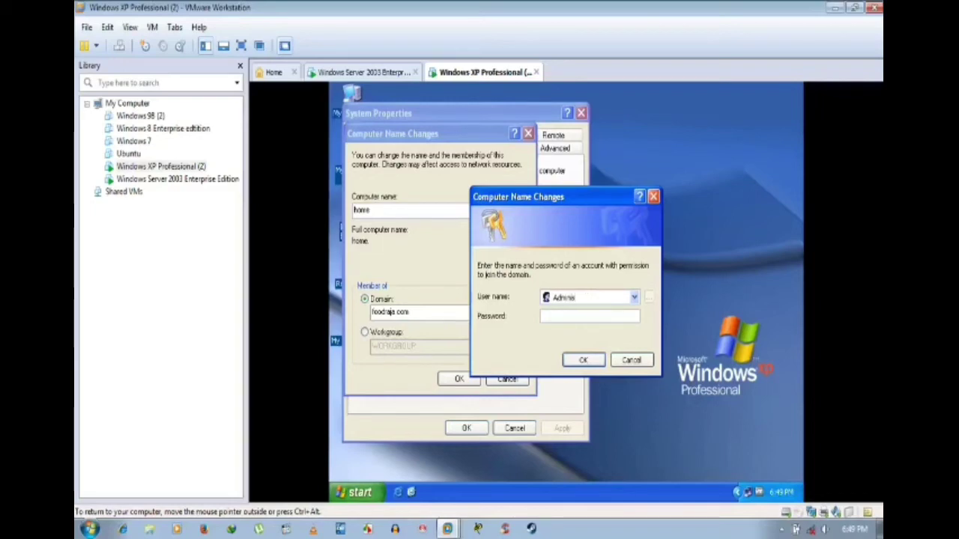
type("trati")
key("BackSpace")
key("BackSpace")
type("tor")
key("Tab")
type("****")
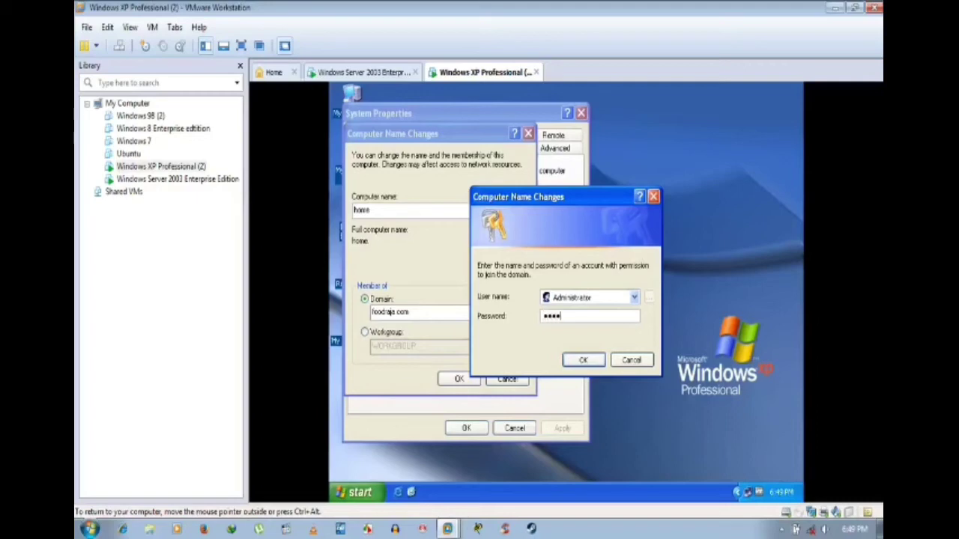
type("****")
key("Return")
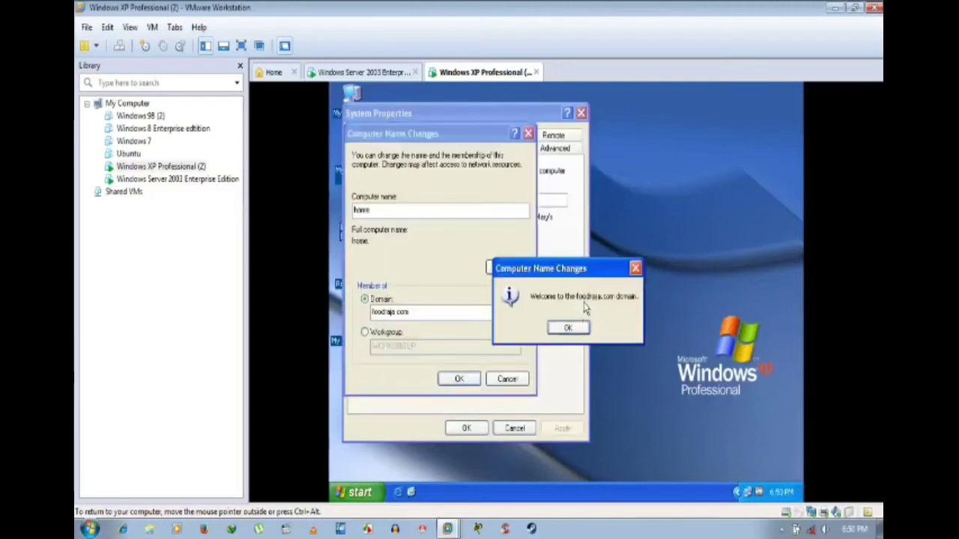
Step: Accept the domain welcome and restart notices, restart XP now, and go to the Windows Server 2003 VM
left_click(571, 331)
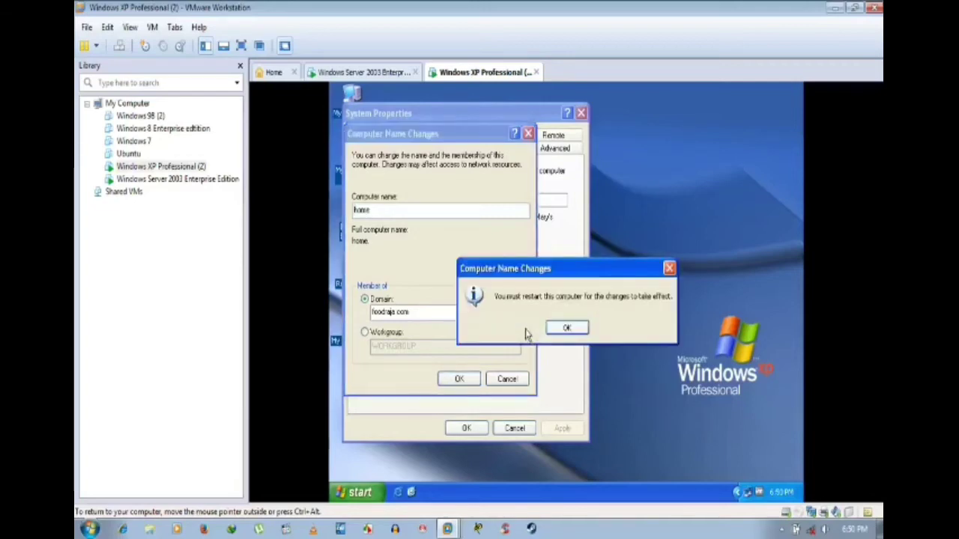
left_click(561, 328)
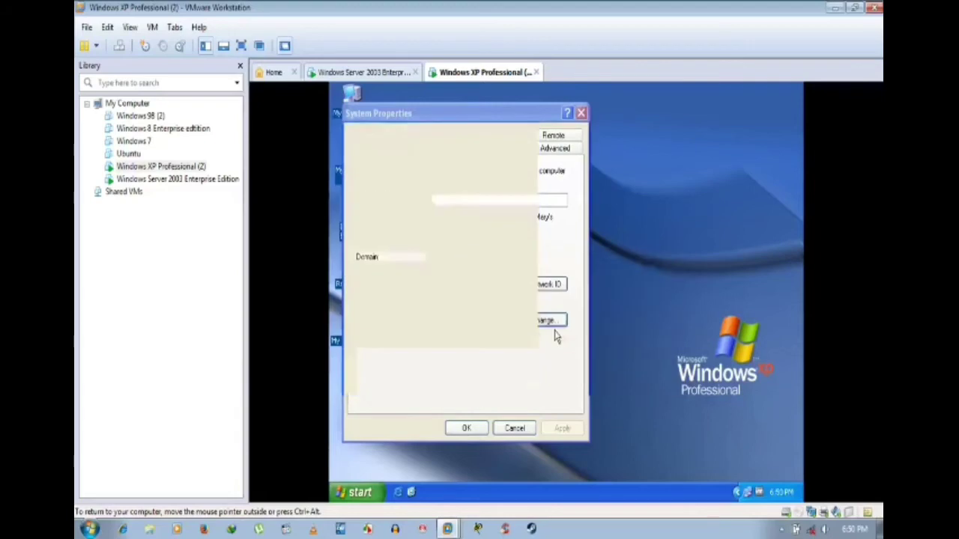
left_click(464, 428)
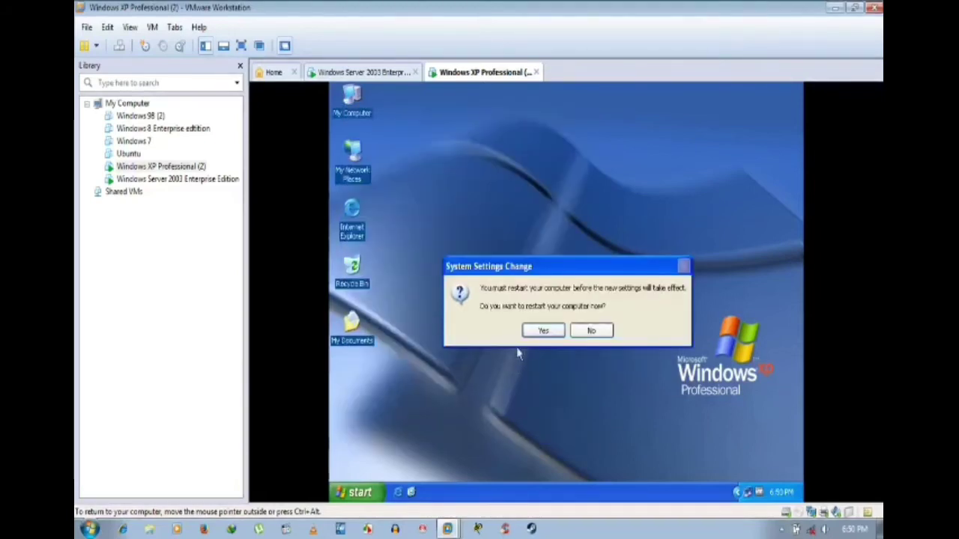
left_click(546, 331)
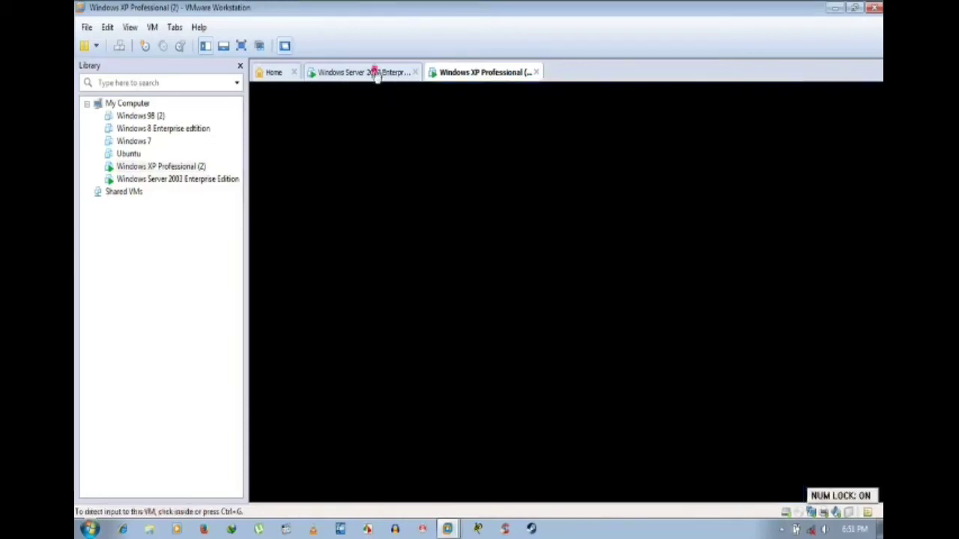
left_click(372, 73)
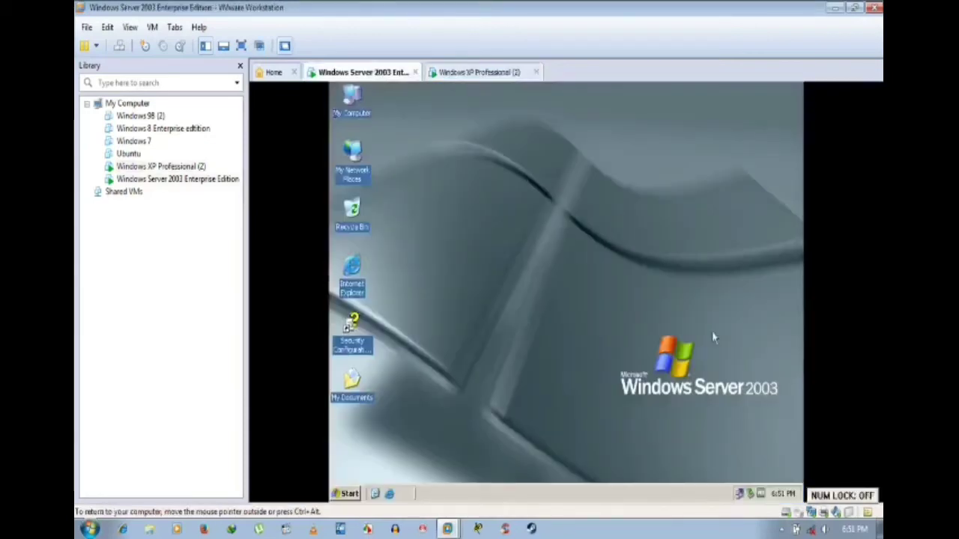
Step: Open the server's Local Area Connection properties and begin adding a network service component
right_click(739, 495)
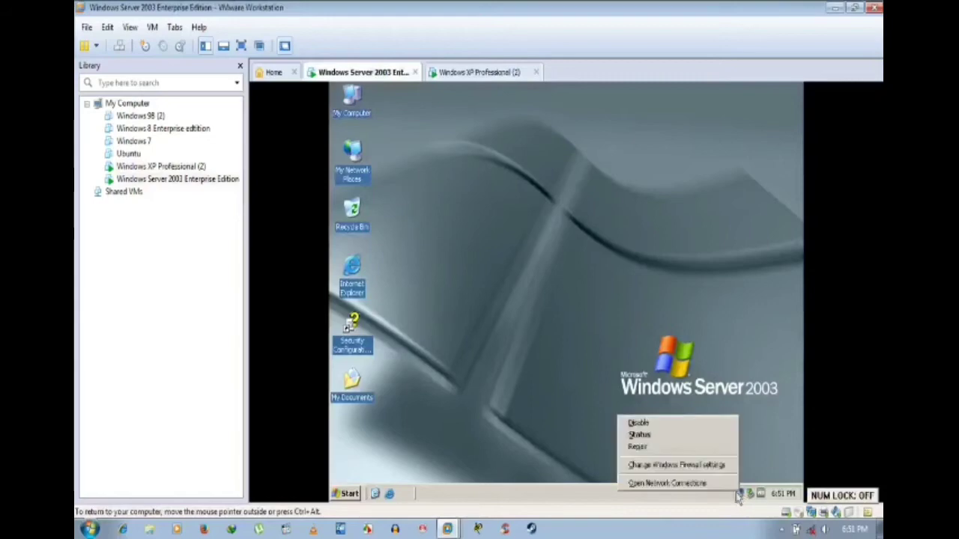
left_click(686, 483)
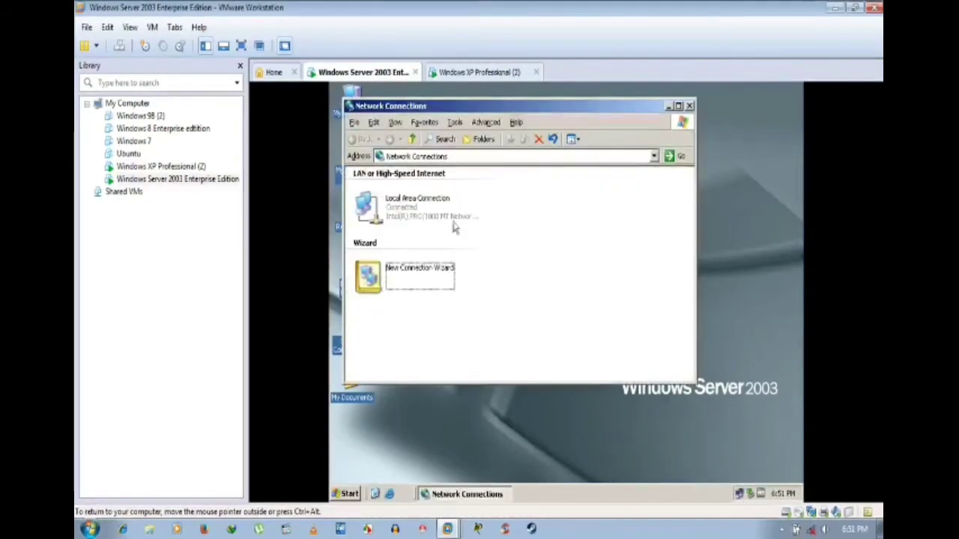
right_click(408, 211)
left_click(444, 320)
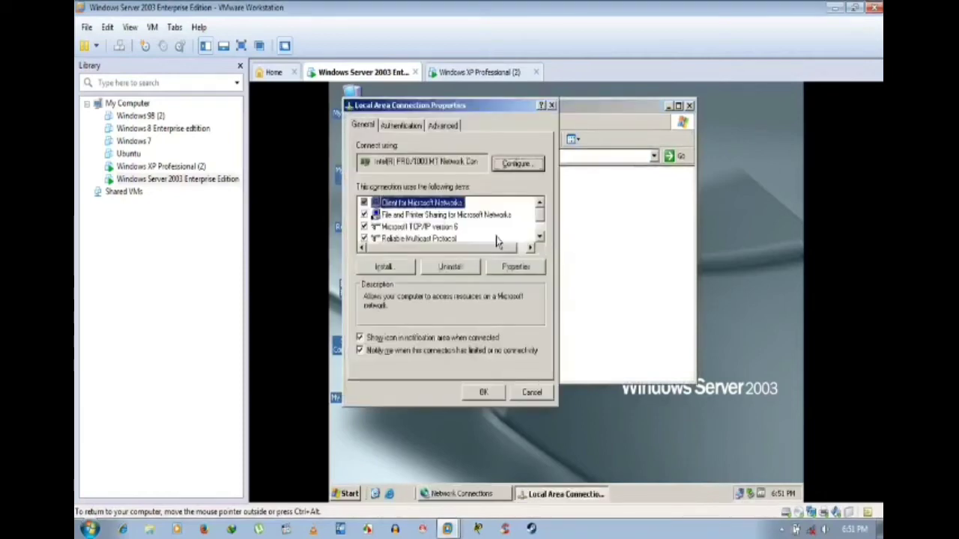
left_click(411, 266)
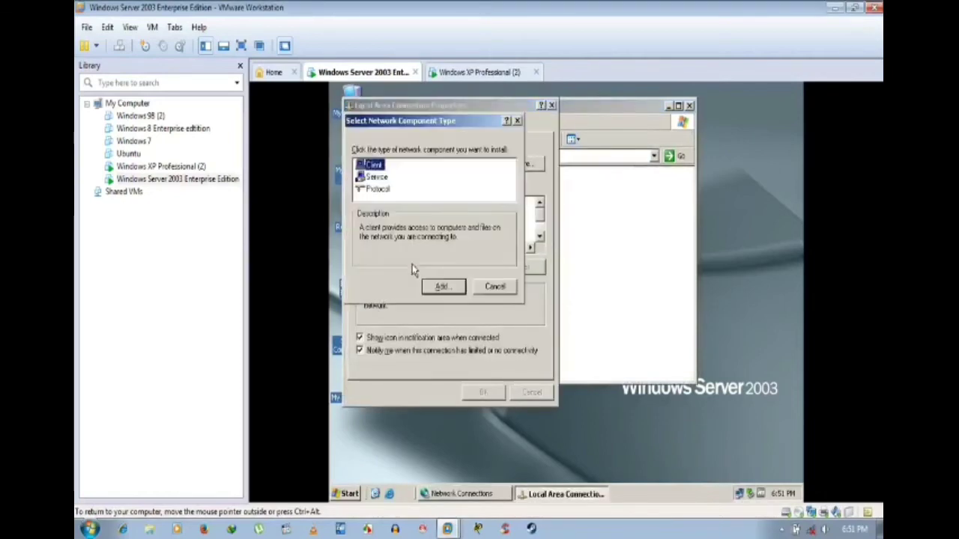
left_click(442, 286)
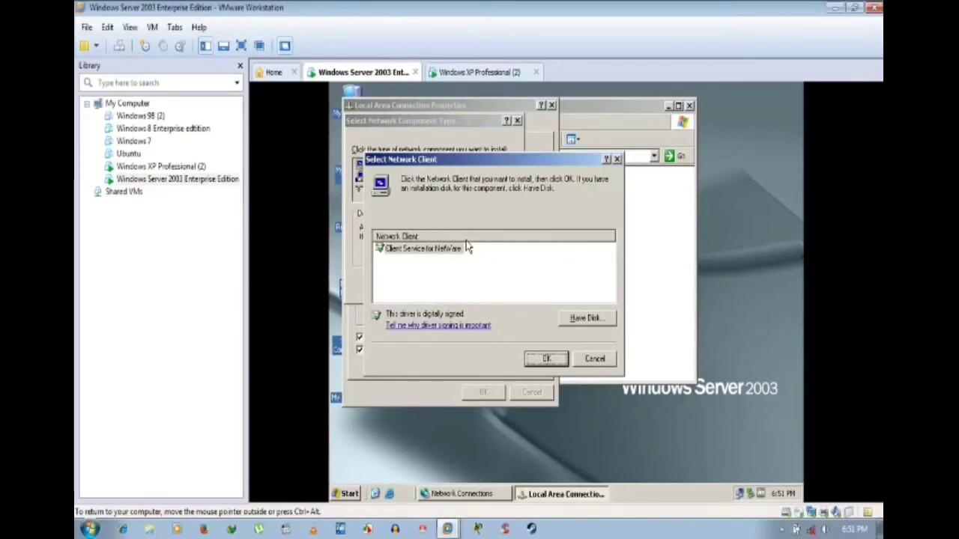
left_click(595, 358)
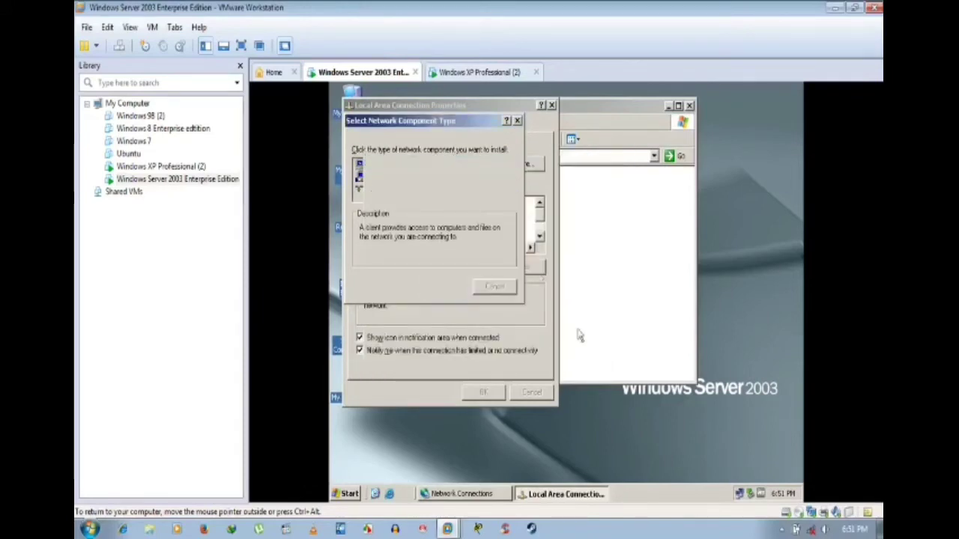
left_click(376, 177)
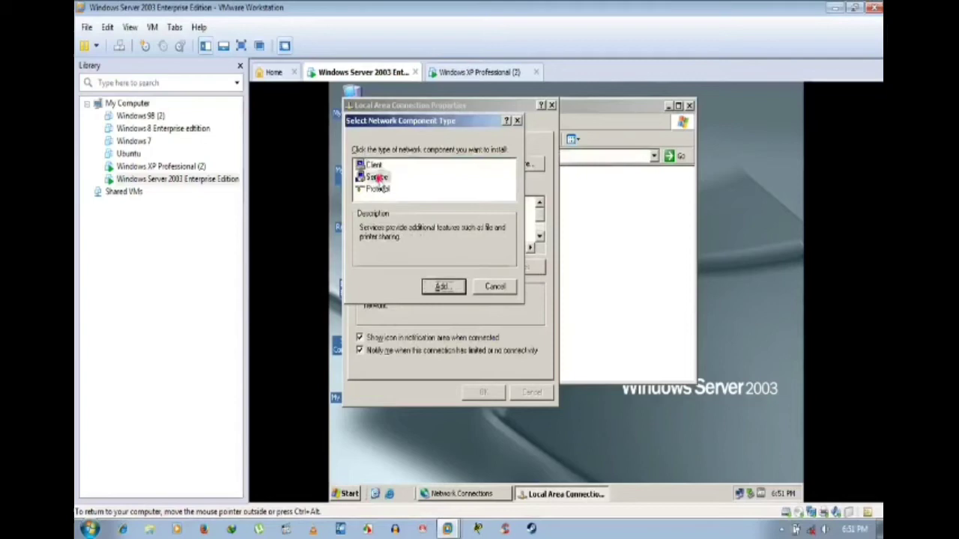
left_click(438, 287)
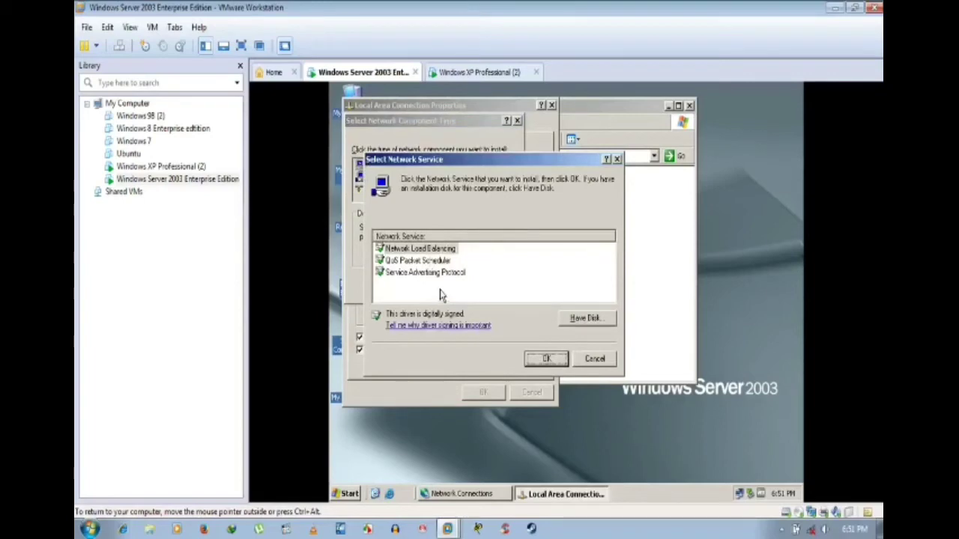
Step: Install Network Load Balancing, enable it on the connection, and open its properties
left_click(441, 251)
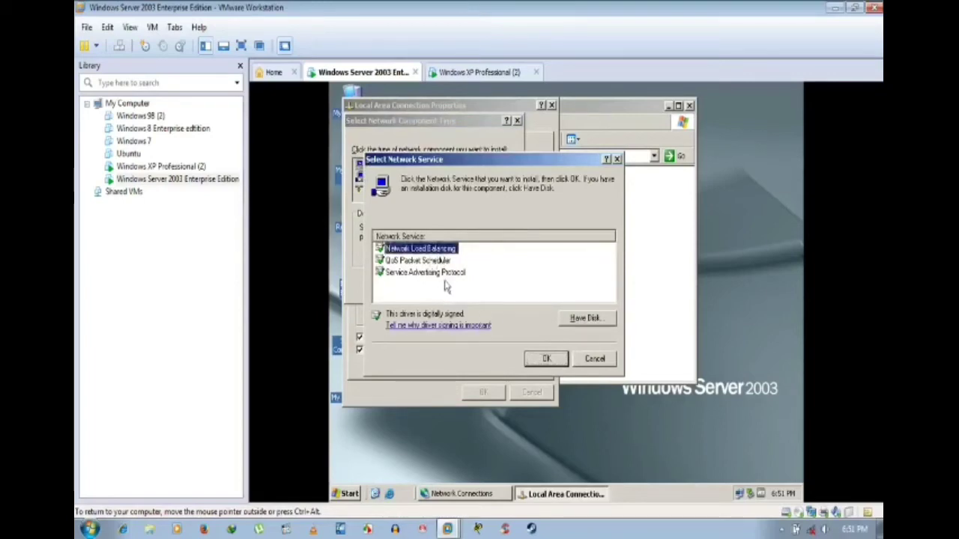
left_click(435, 260)
left_click(436, 274)
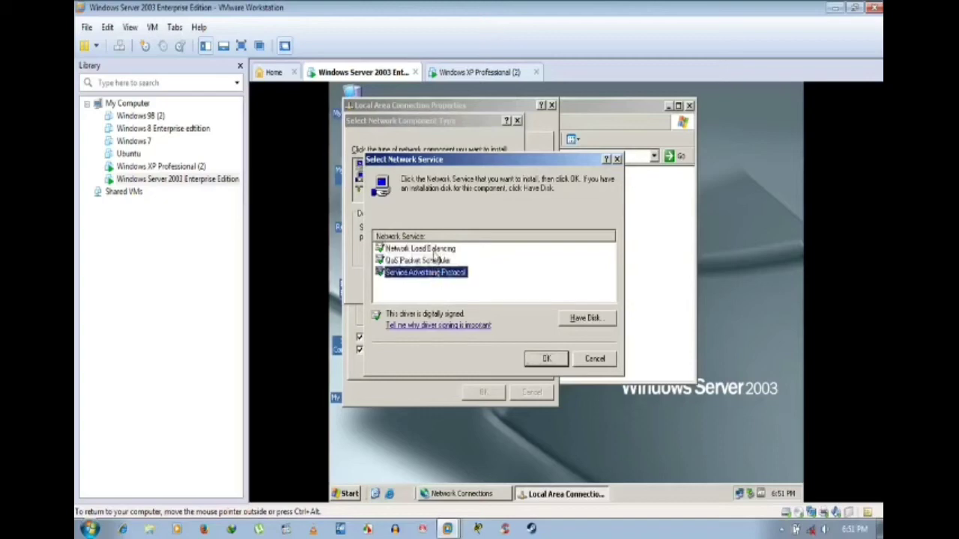
left_click(436, 251)
left_click(544, 358)
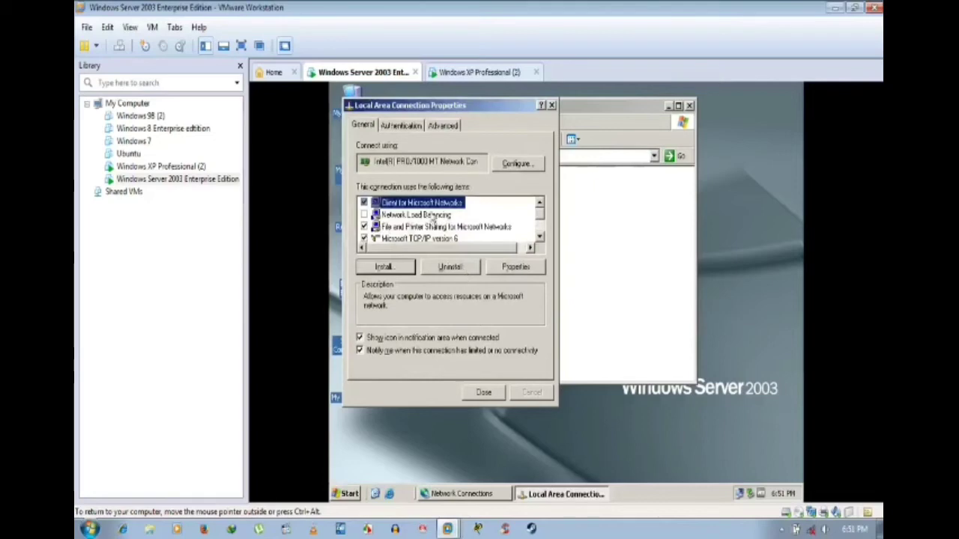
left_click(430, 215)
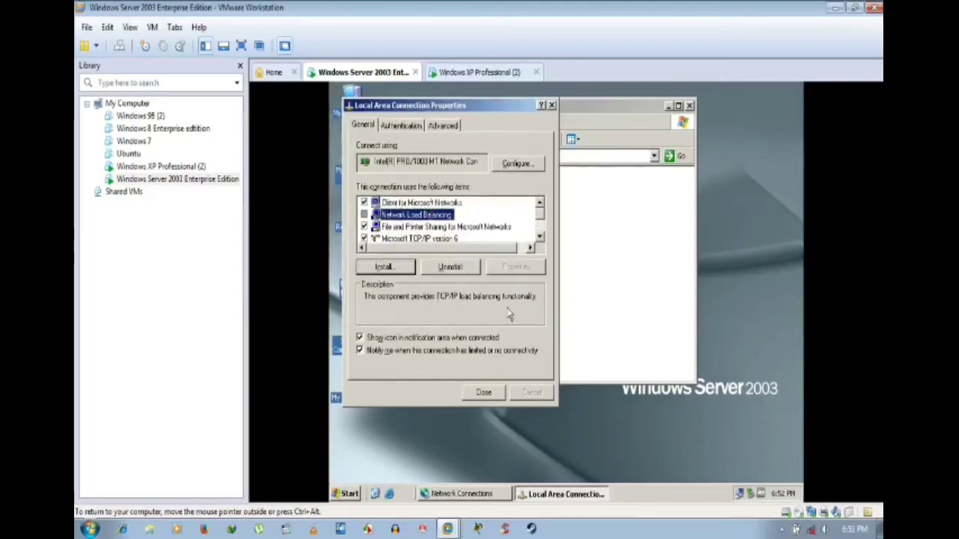
left_click(364, 215)
left_click(494, 269)
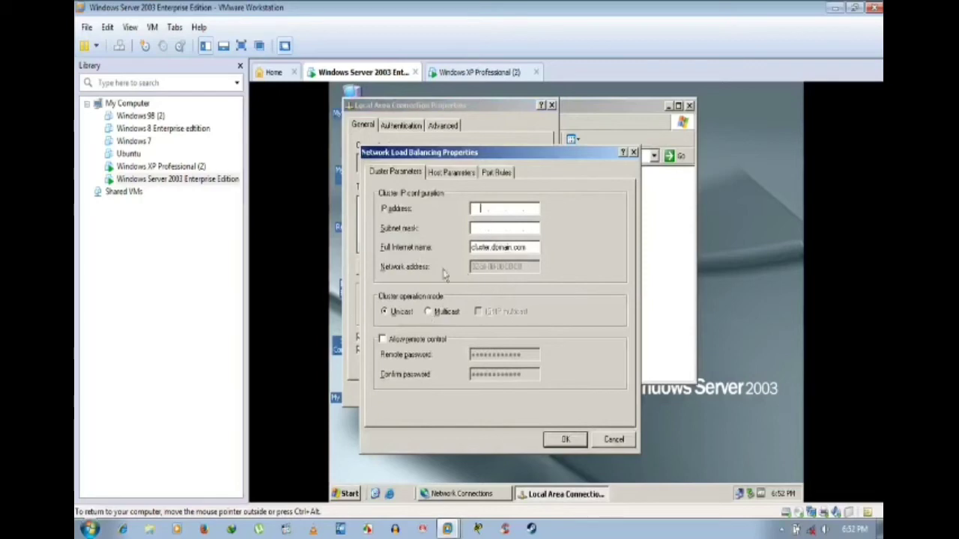
Step: Set the cluster IP address to 192.192.192.33 with subnet mask 255.255.255.0 and apply
left_click(452, 173)
left_click(496, 172)
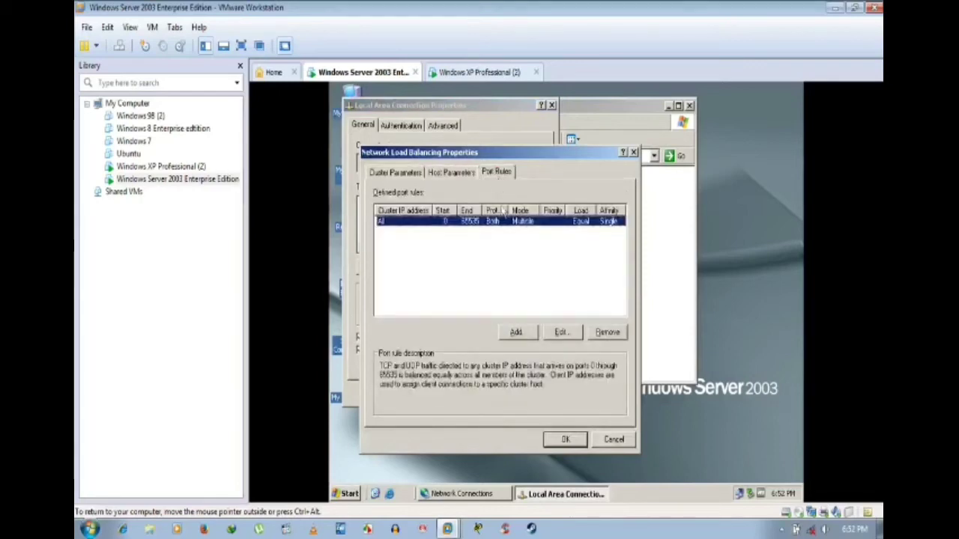
left_click(391, 174)
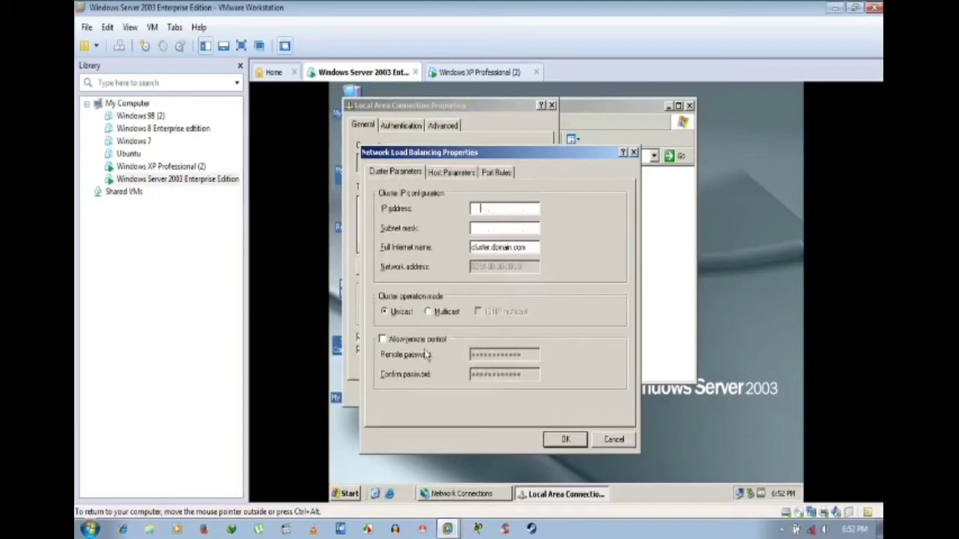
left_click(565, 439)
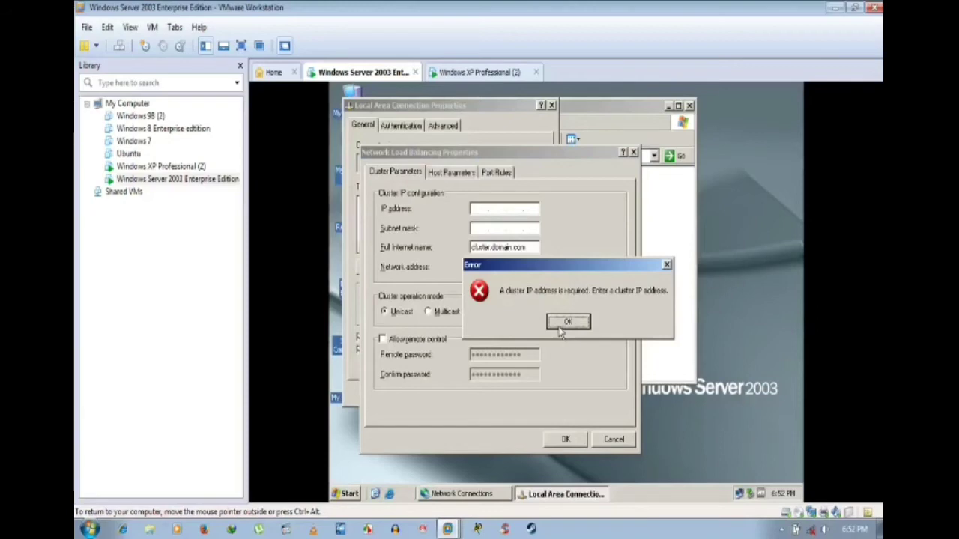
left_click(564, 327)
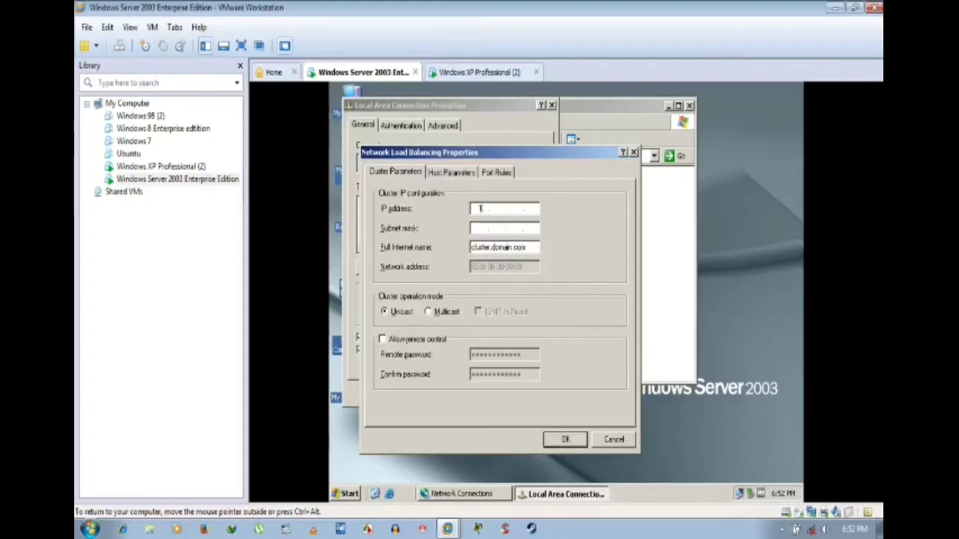
type("92 . 1")
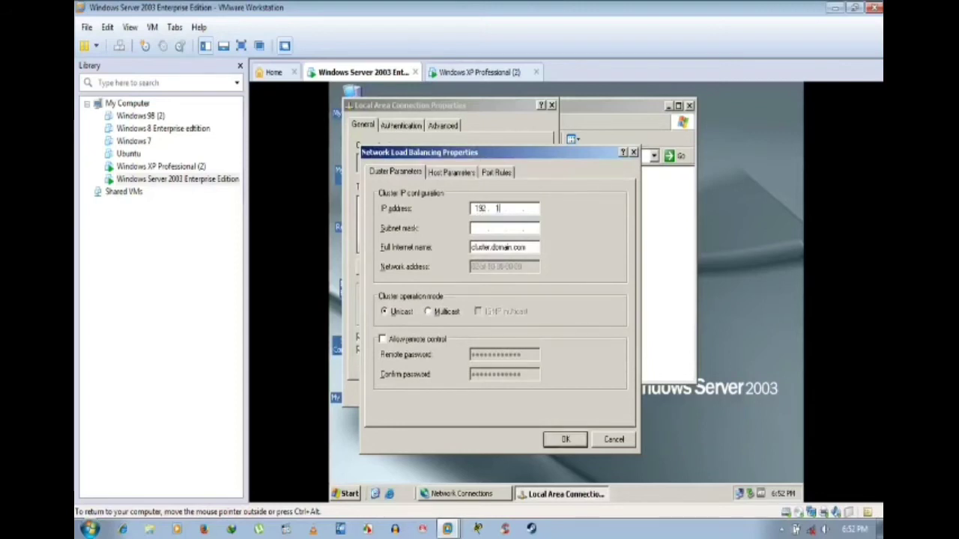
type("92 . 192 . ")
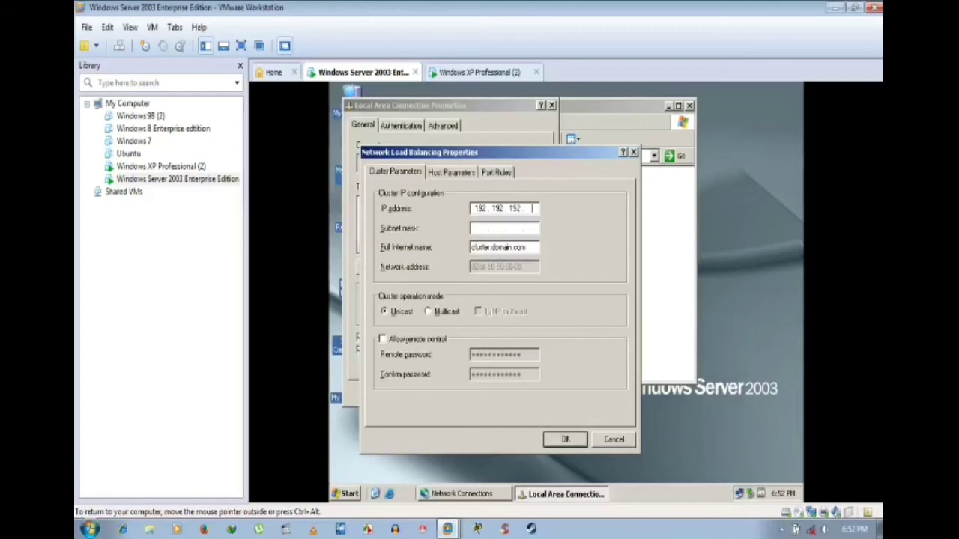
type("33")
key("Tab")
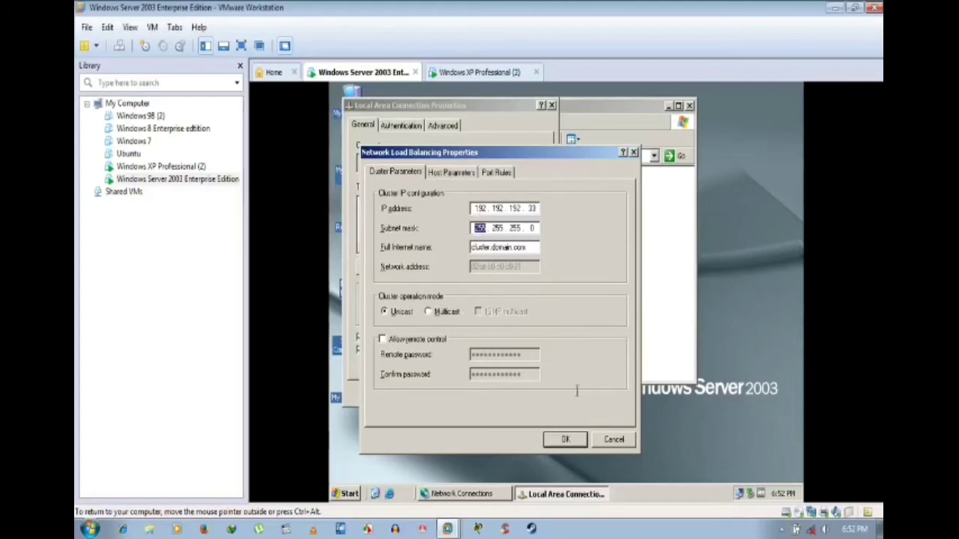
left_click(566, 441)
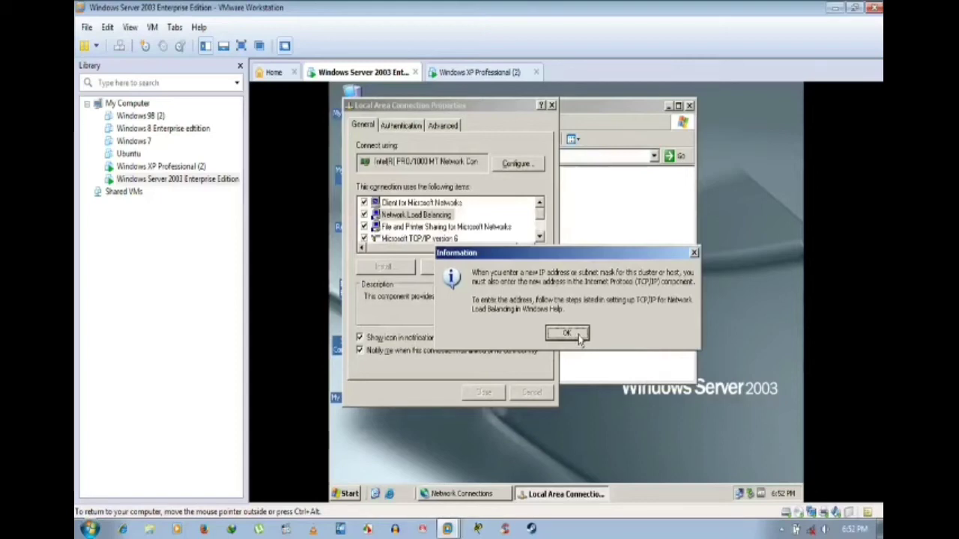
left_click(567, 334)
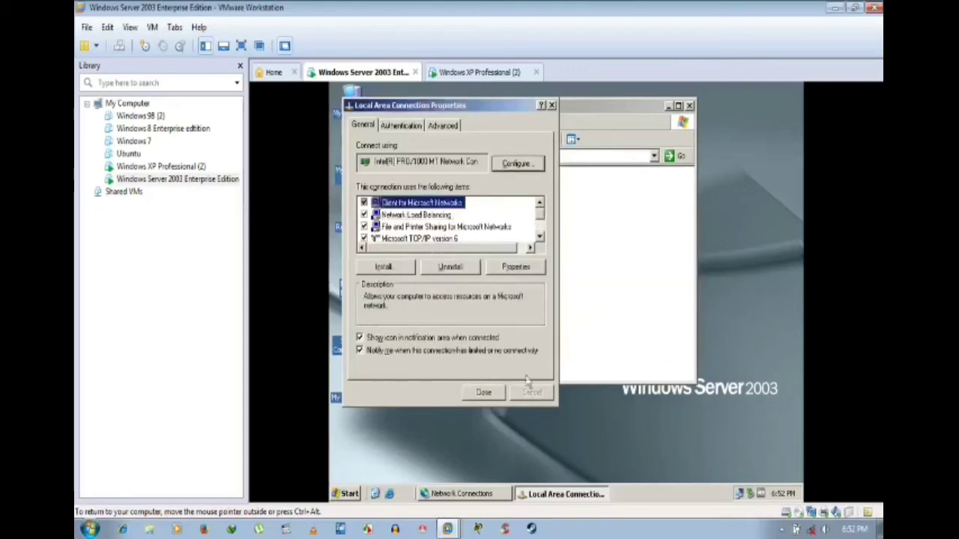
Step: Close the Local Area Connection properties and the Network Connections window
left_click(483, 396)
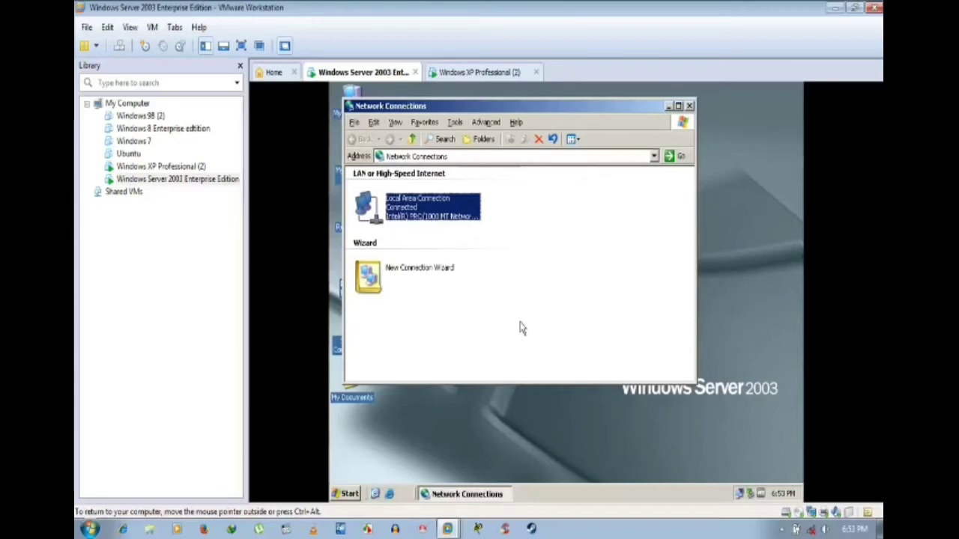
right_click(414, 212)
left_click(613, 247)
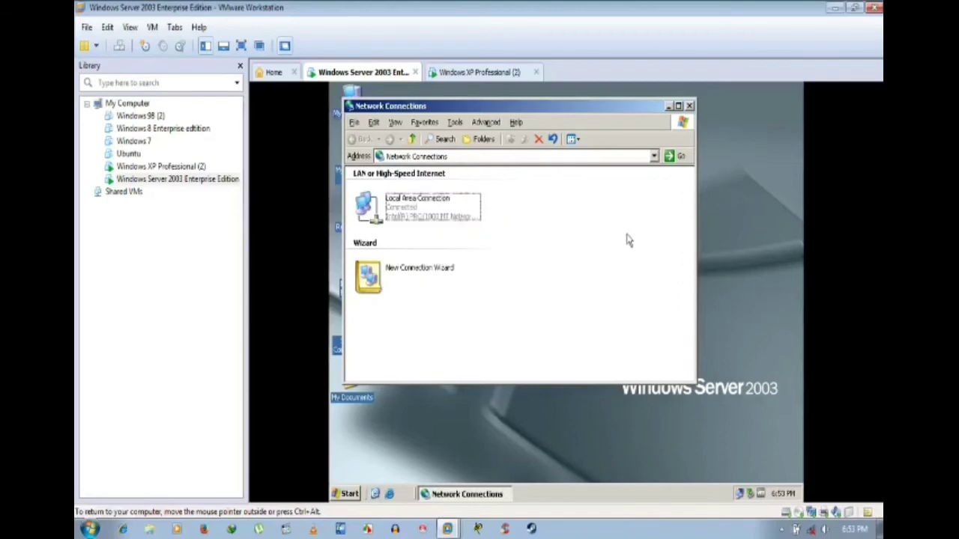
left_click(689, 106)
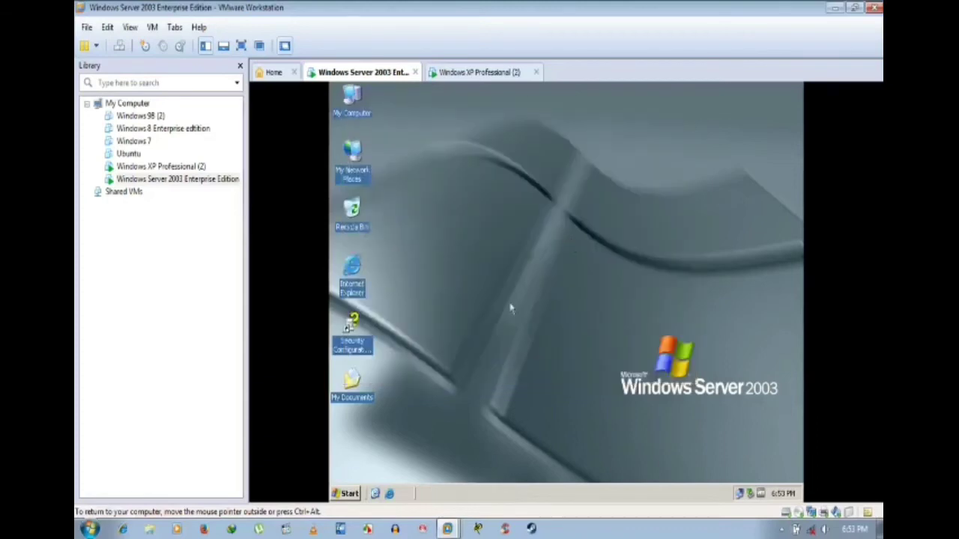
left_click(346, 493)
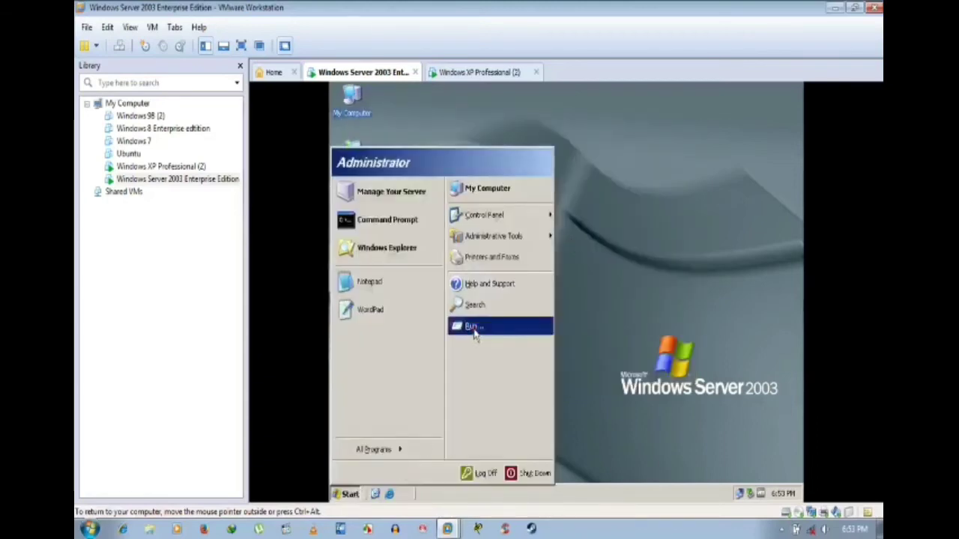
left_click(468, 327)
left_click(411, 462)
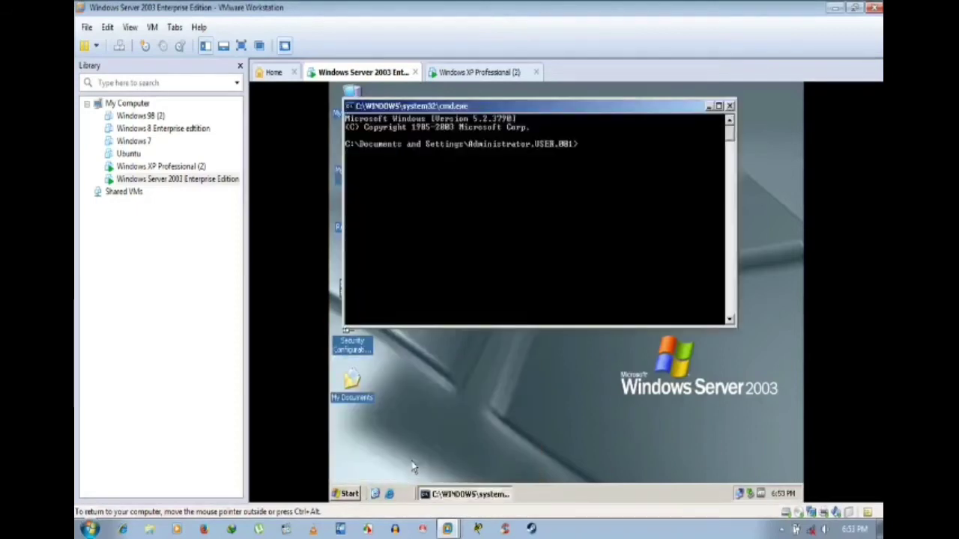
type("nslook")
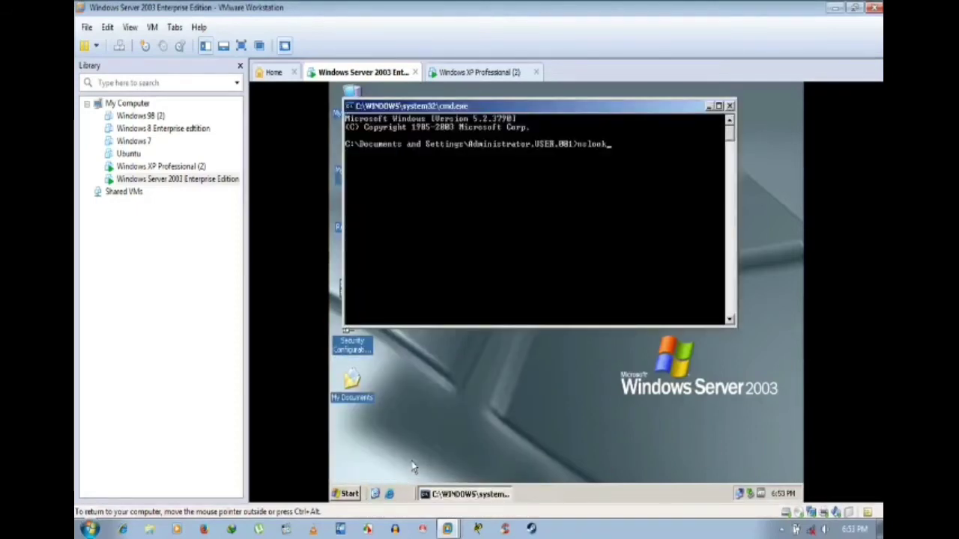
type("up")
key("Return")
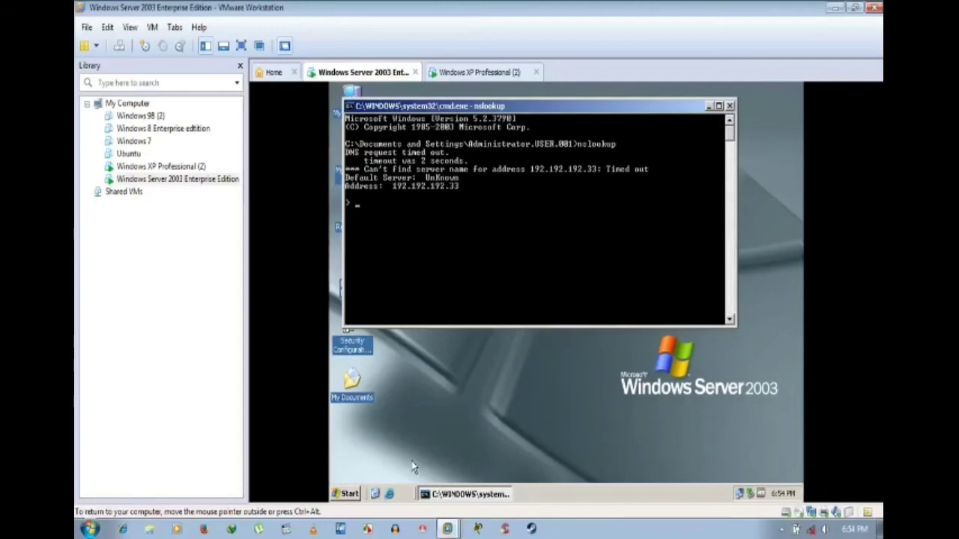
left_click(730, 106)
right_click(559, 209)
left_click(573, 232)
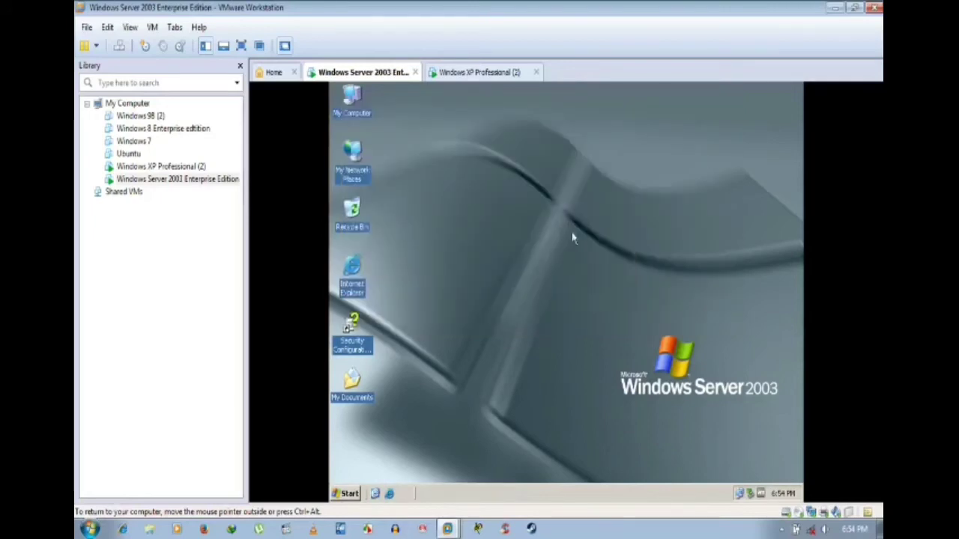
double_click(352, 96)
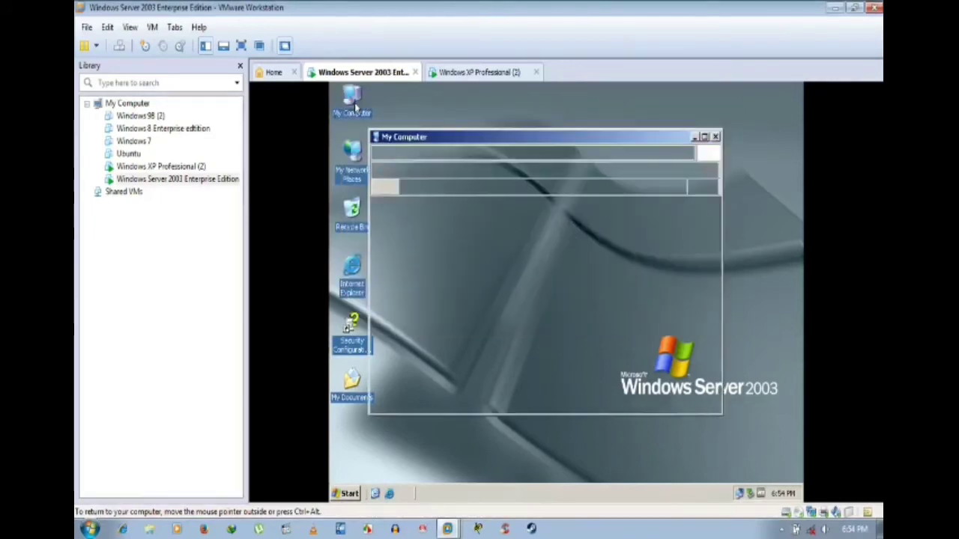
right_click(387, 238)
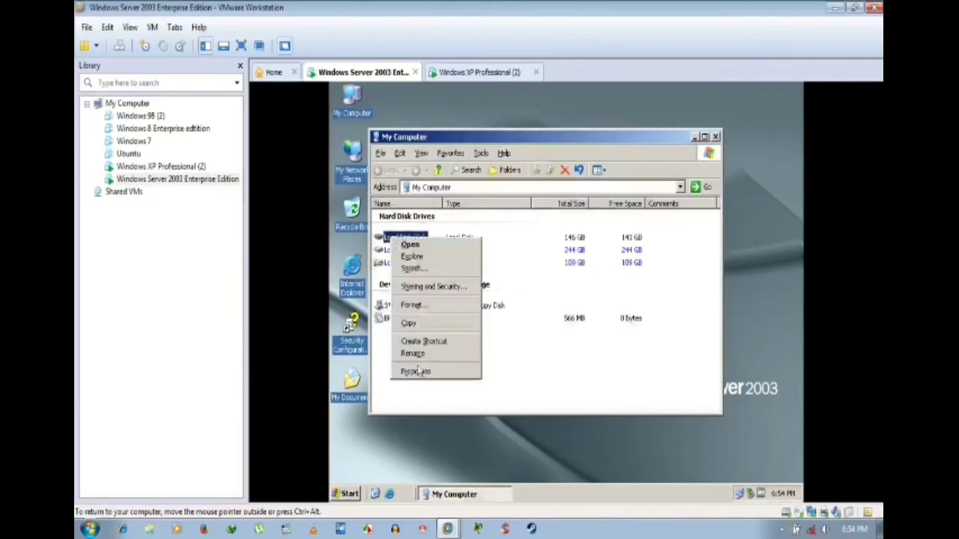
left_click(418, 375)
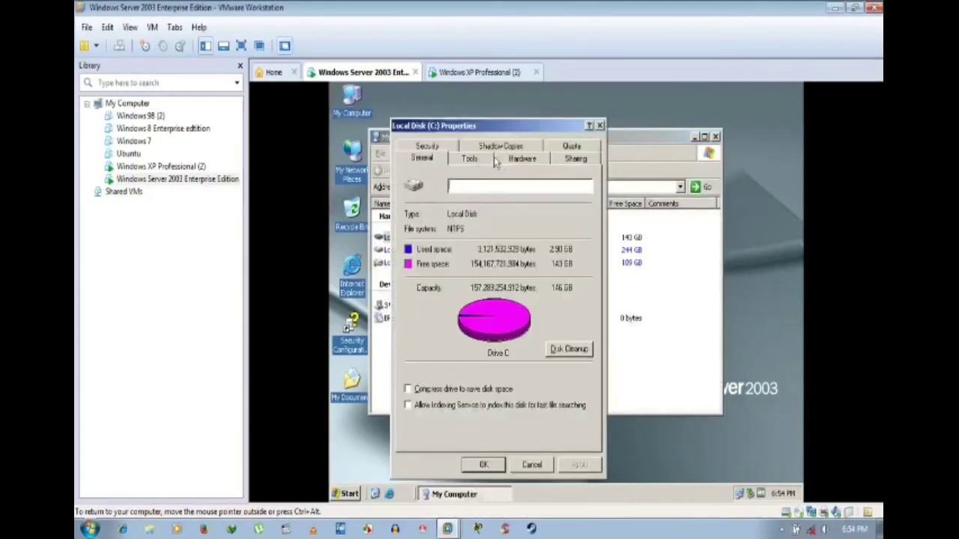
left_click(435, 147)
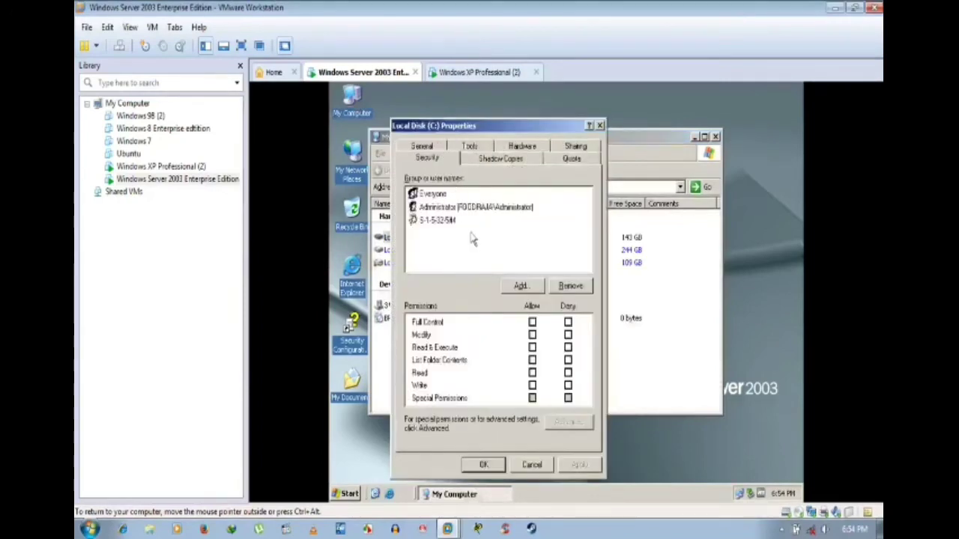
left_click(524, 287)
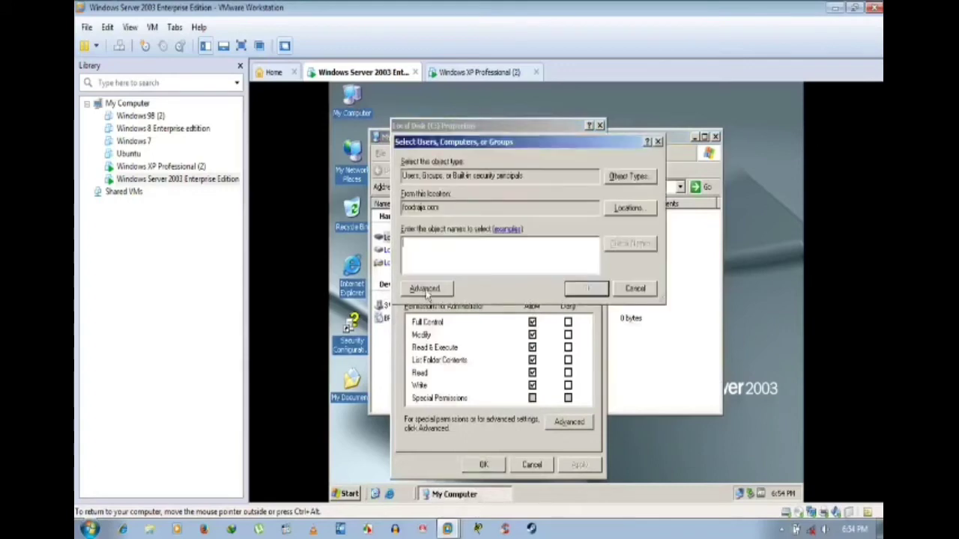
left_click(634, 288)
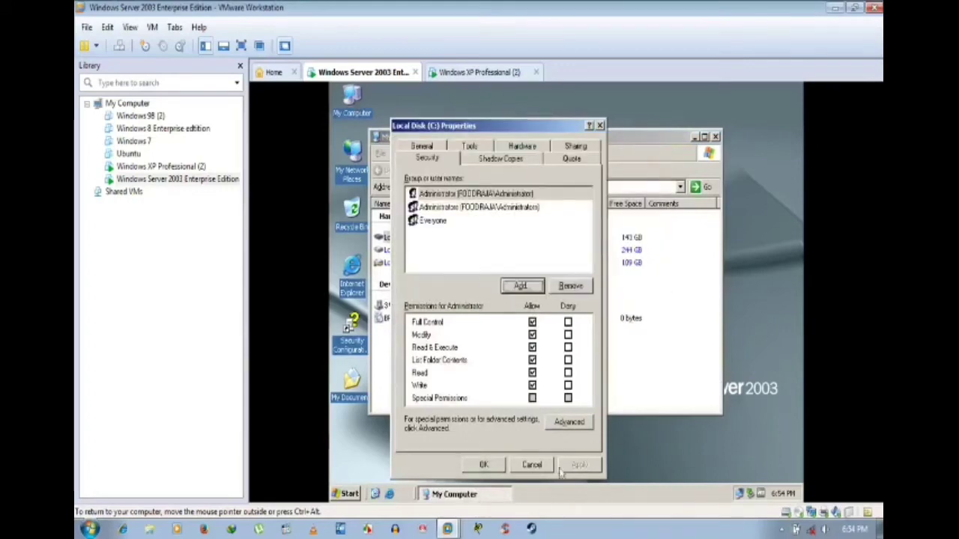
left_click(533, 466)
left_click(716, 137)
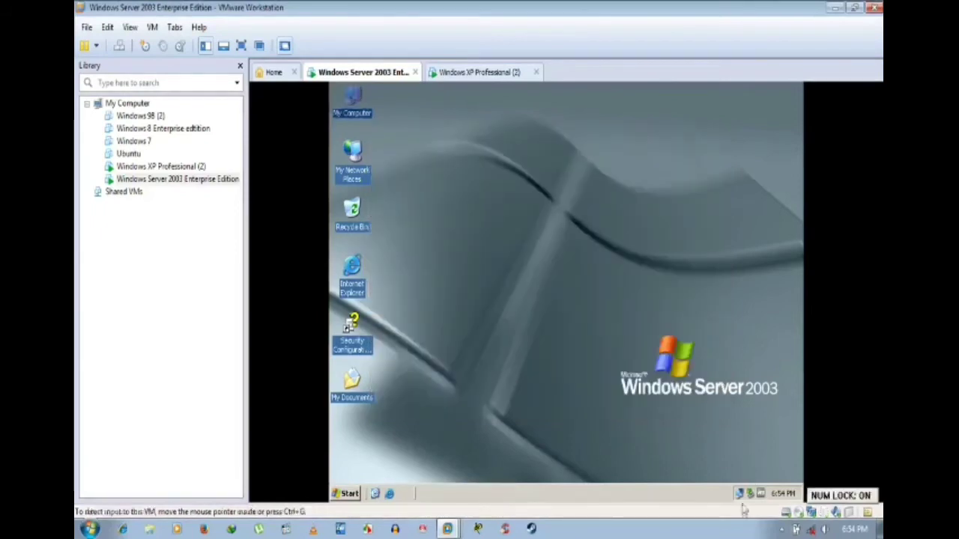
Step: Open the Local Area Connection properties from the network tray icon's connections list
right_click(741, 497)
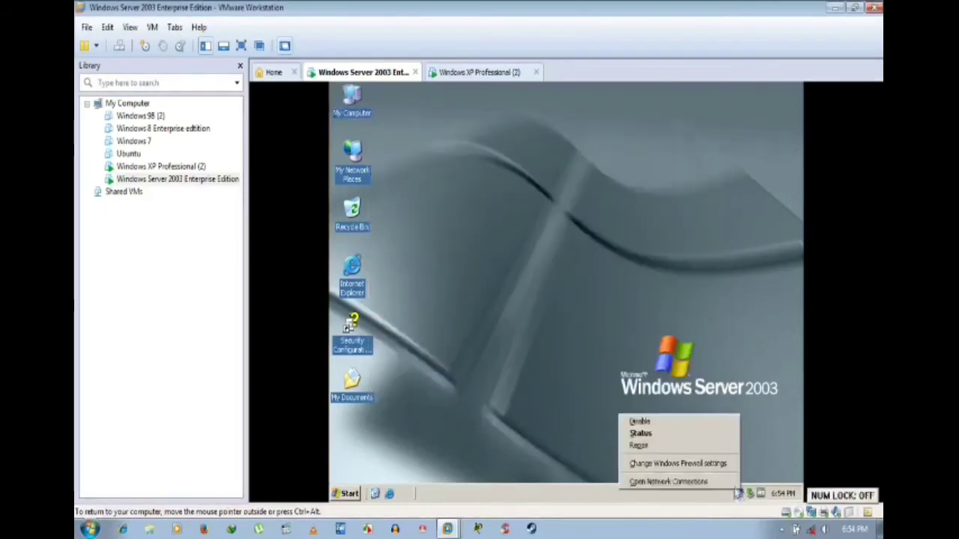
left_click(679, 484)
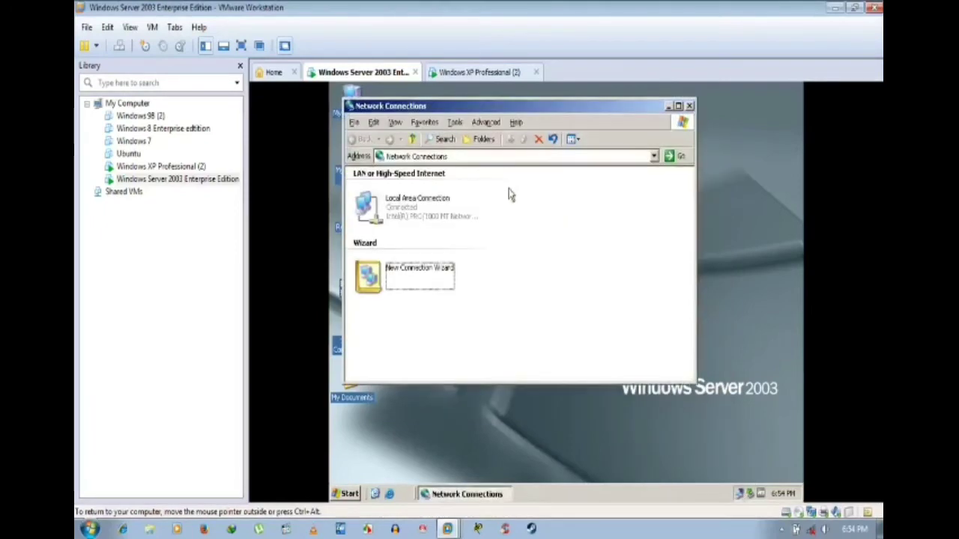
left_click(411, 213)
right_click(411, 214)
left_click(457, 317)
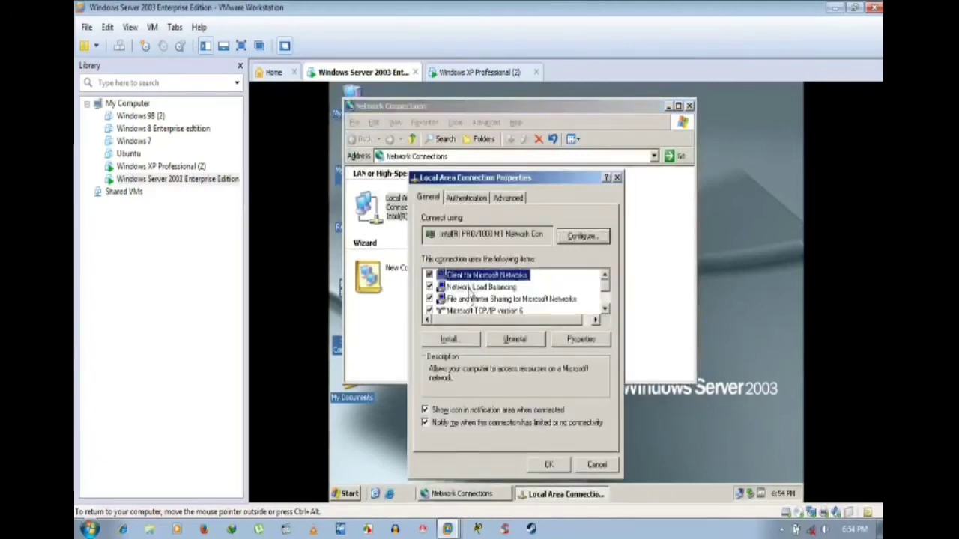
Step: Uninstall Network Load Balancing from the connection, then close the properties and Network Connections
left_click(469, 288)
left_click(517, 339)
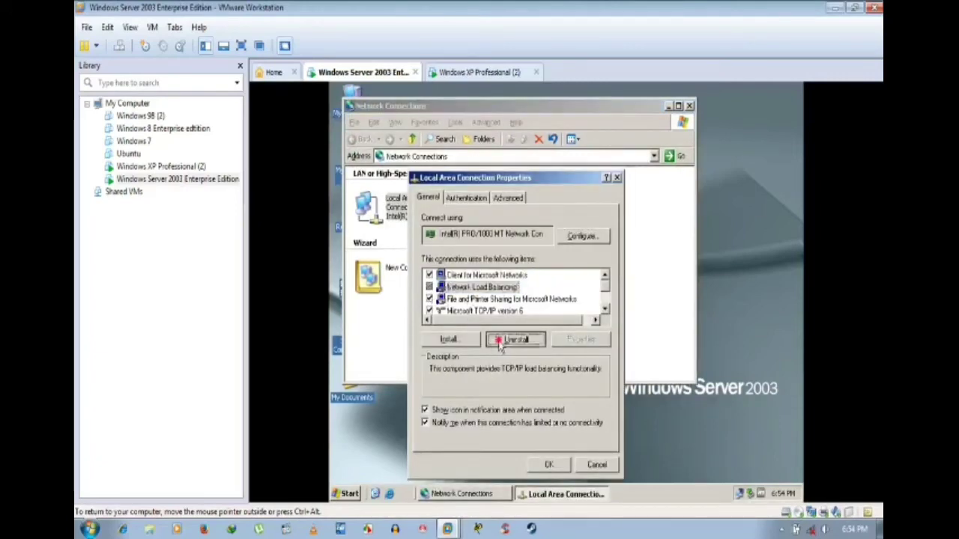
left_click(545, 321)
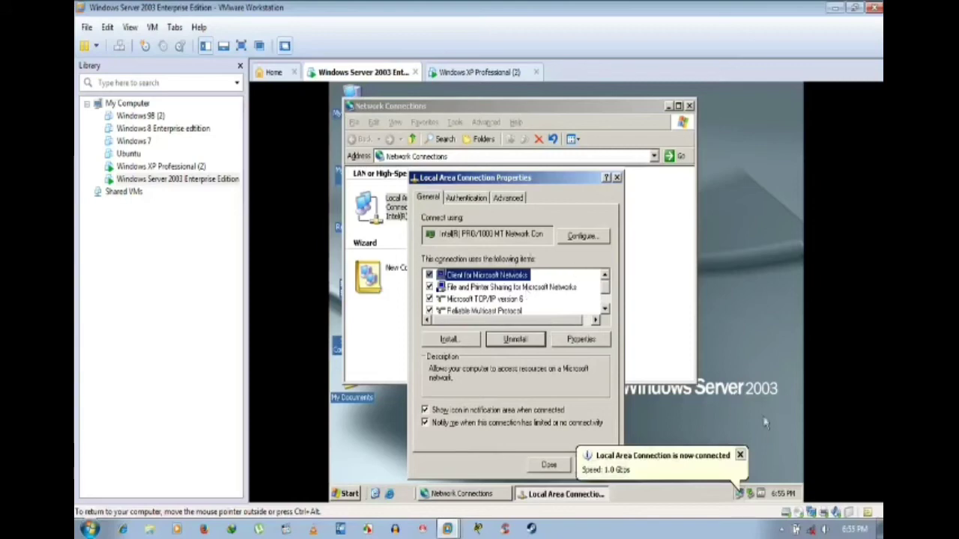
left_click(739, 456)
left_click(541, 465)
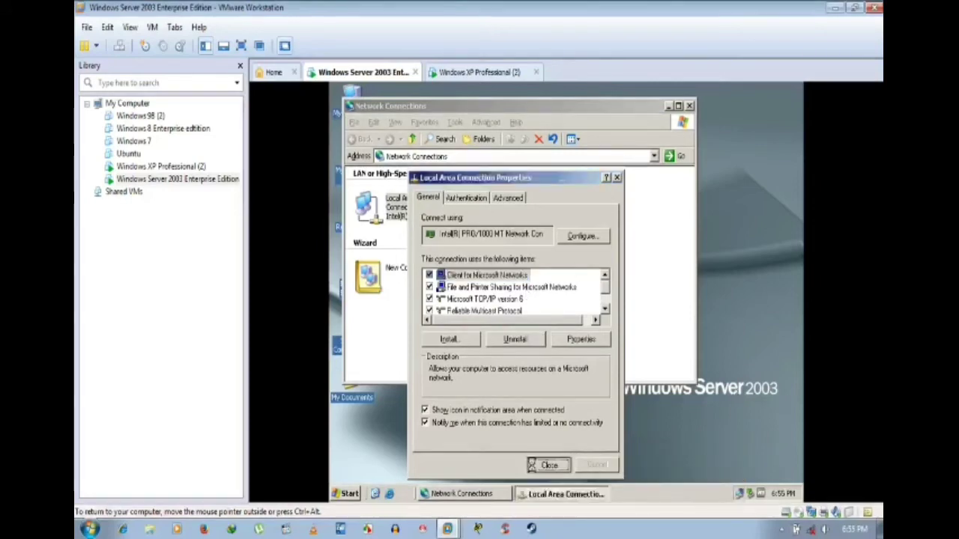
left_click(689, 106)
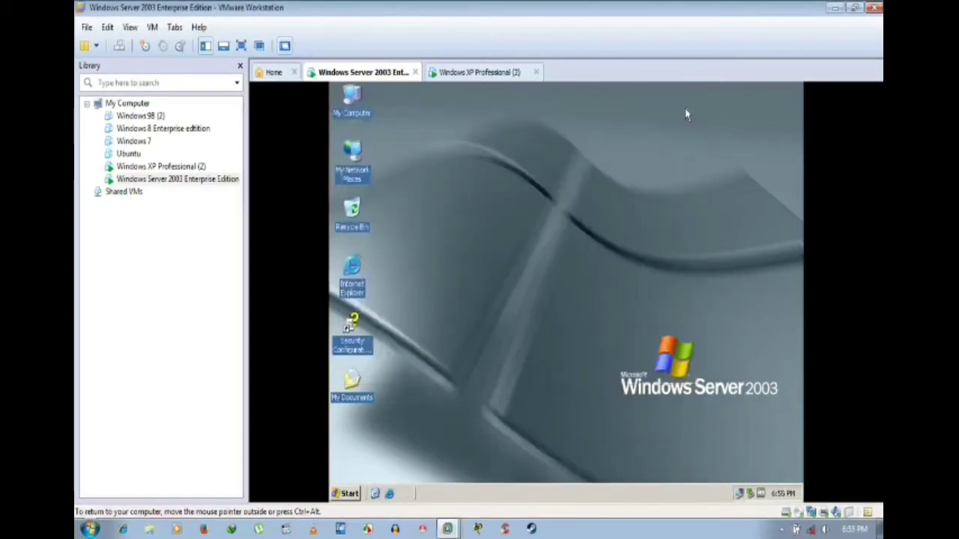
Step: Open the Security tab of Local Disk (C:) properties via My Computer
right_click(358, 120)
left_click(531, 234)
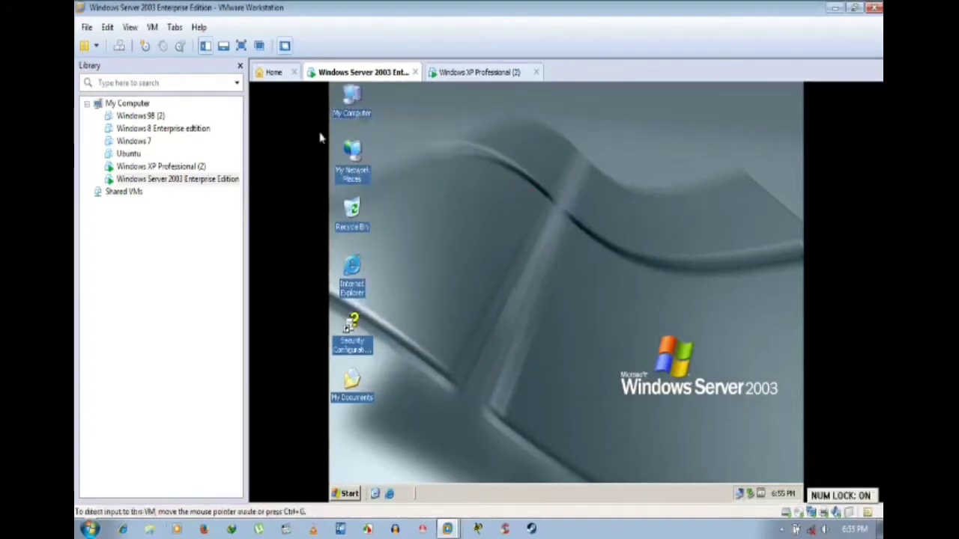
double_click(352, 101)
left_click(411, 238)
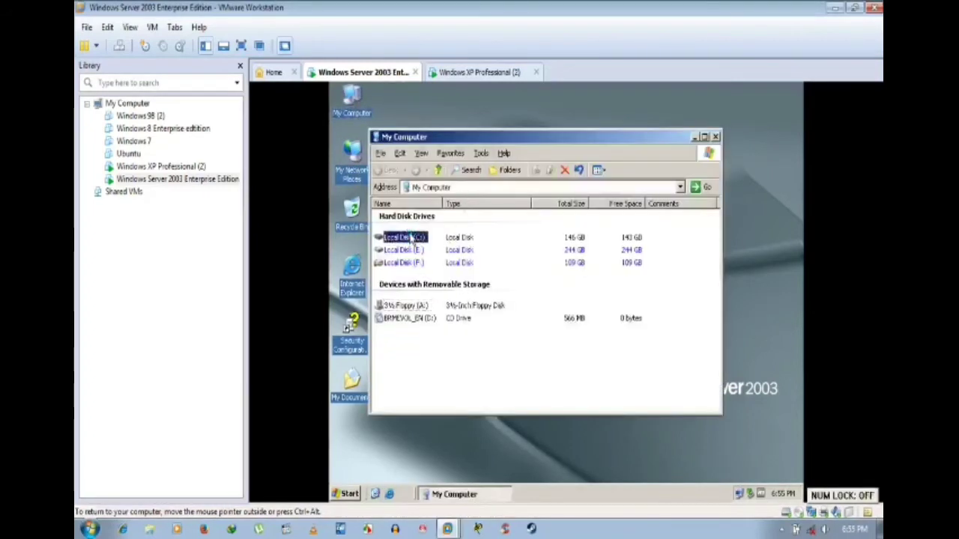
right_click(411, 238)
left_click(443, 366)
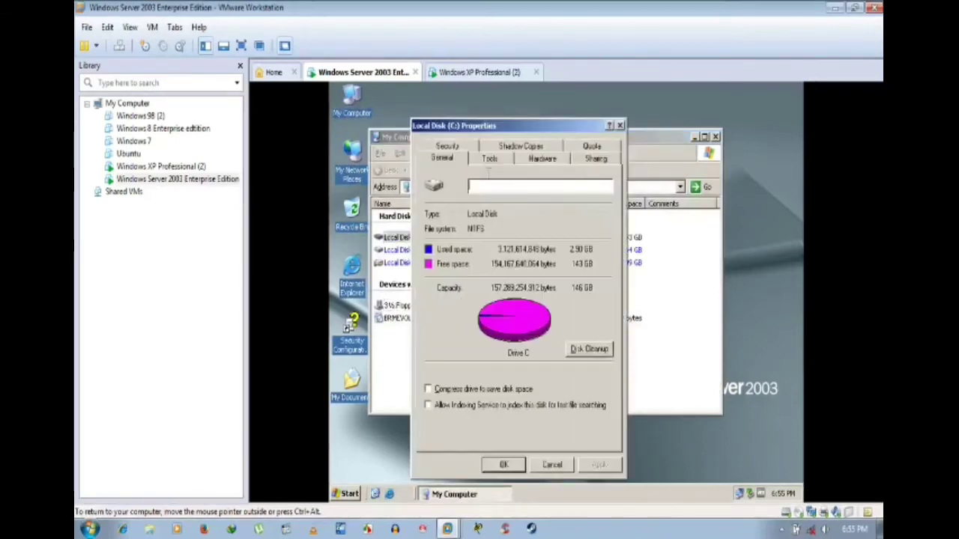
left_click(452, 147)
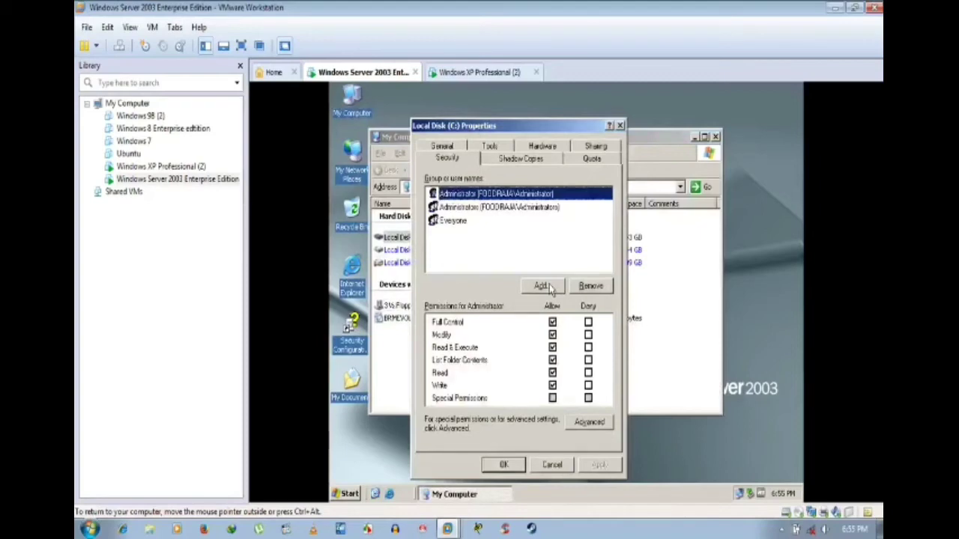
Step: Search for built-in security principals in the advanced user-selection dialog
left_click(542, 287)
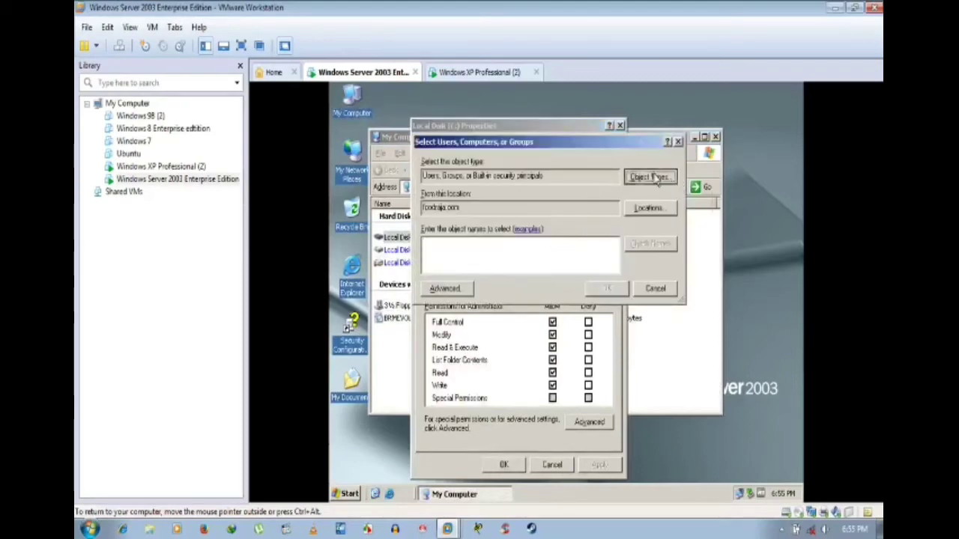
left_click(650, 177)
left_click(430, 250)
left_click(431, 226)
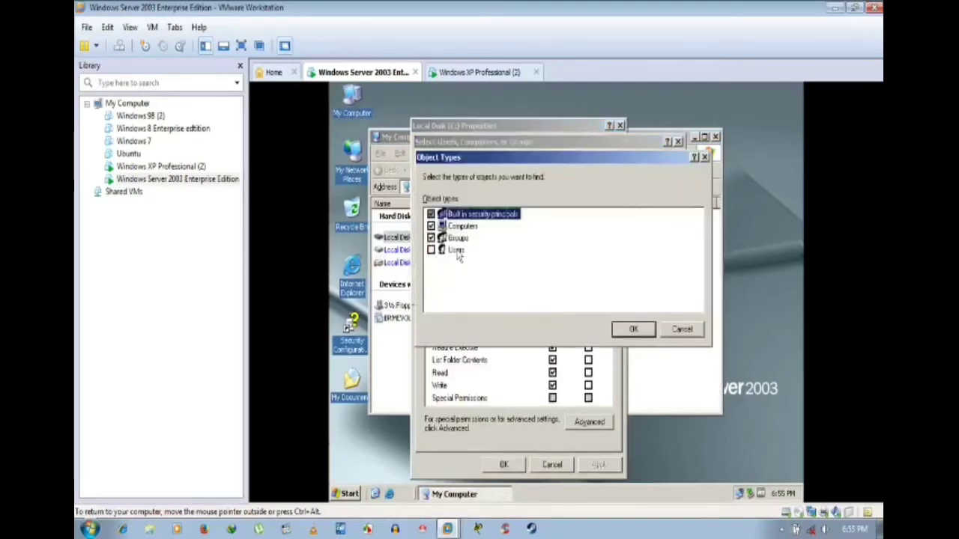
left_click(432, 237)
left_click(431, 226)
left_click(633, 328)
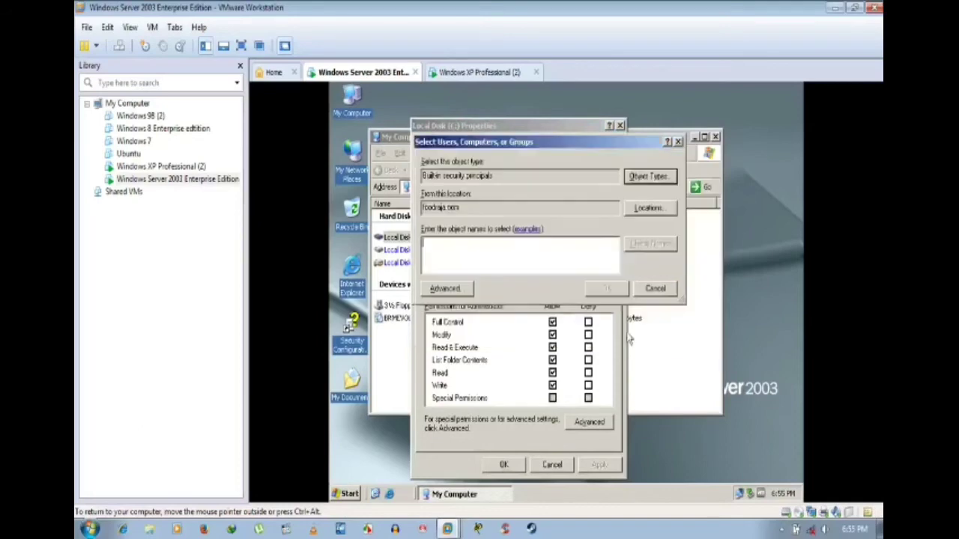
left_click(445, 288)
left_click(690, 219)
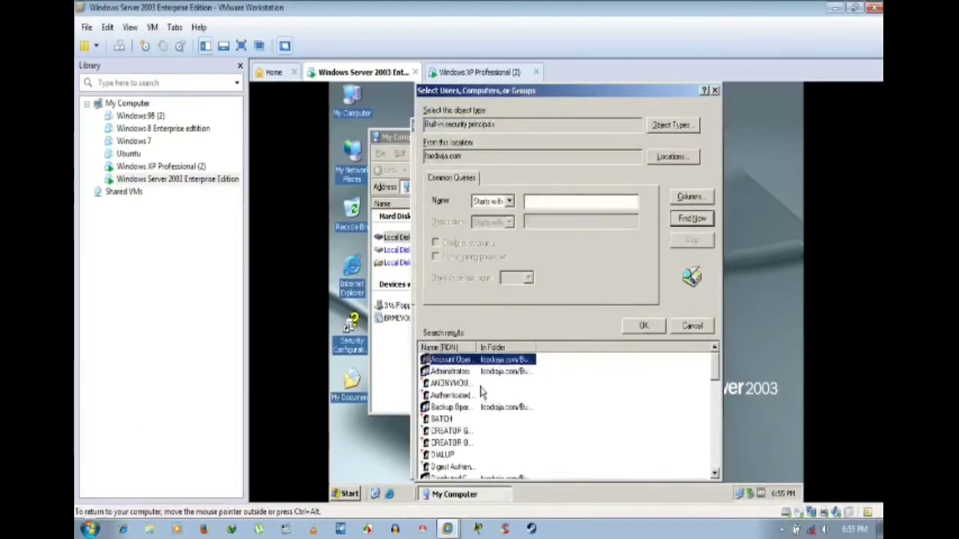
left_click(688, 127)
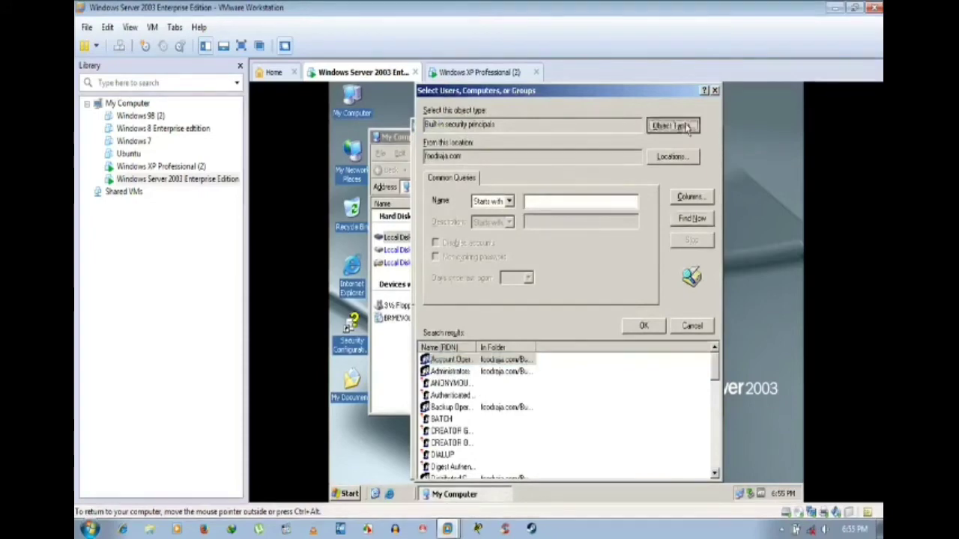
left_click(636, 280)
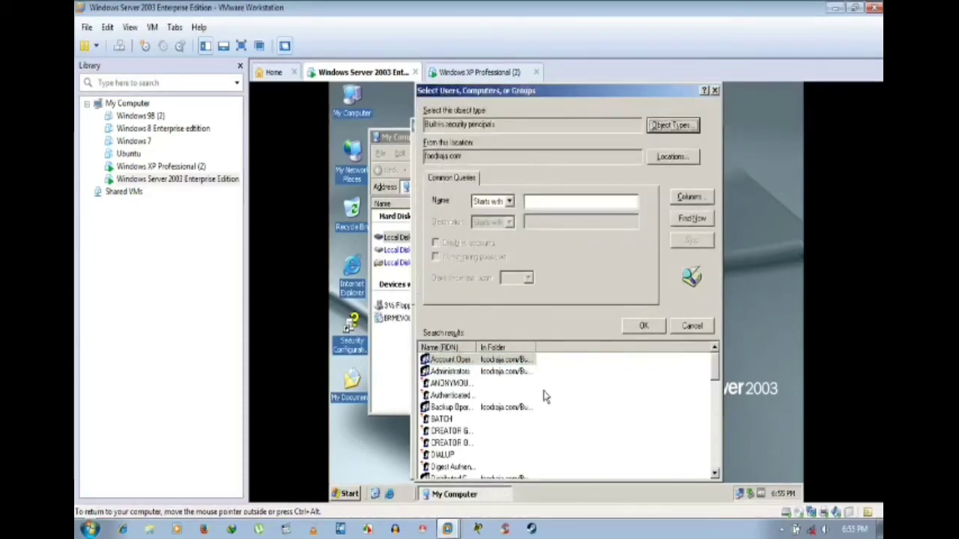
left_click(546, 397)
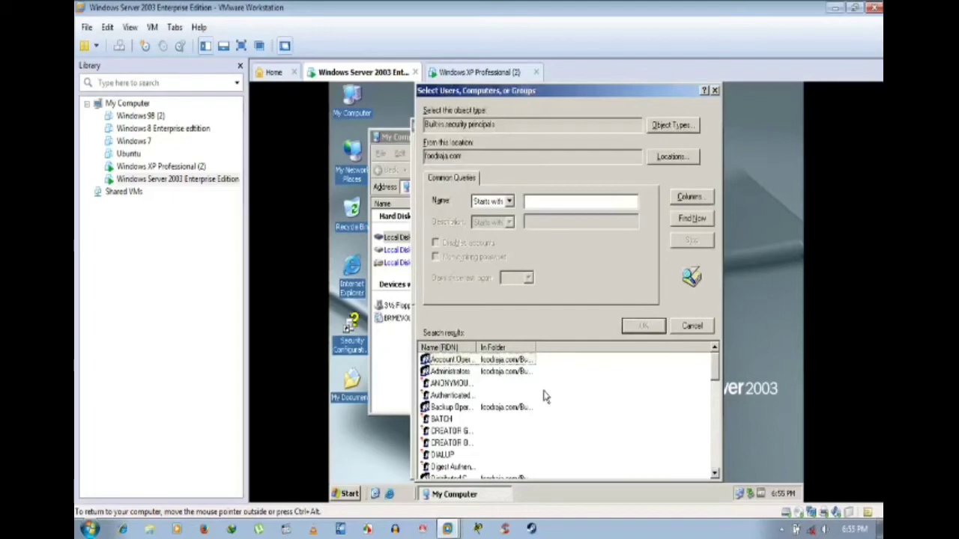
Step: Pick SYSTEM from the search results and add it to the drive's permission list
left_click(442, 361)
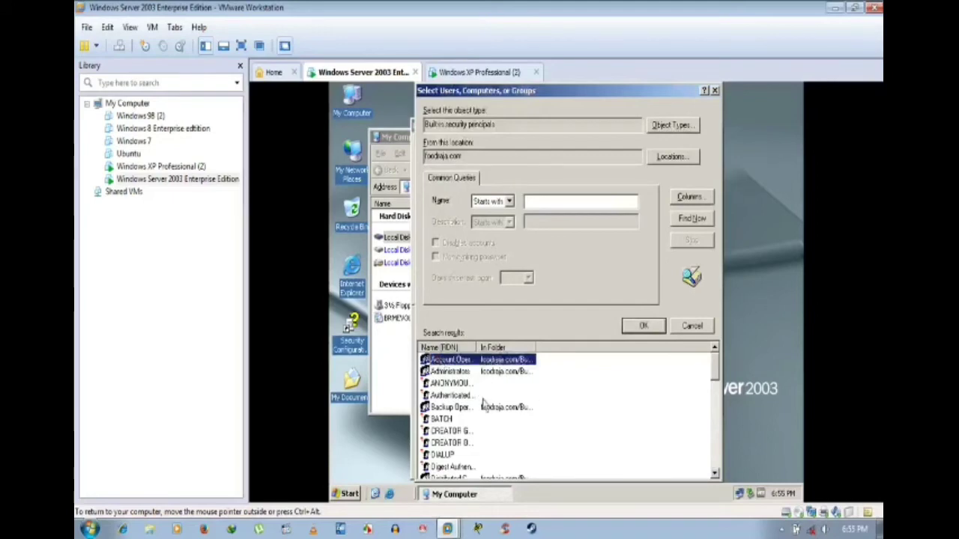
scroll(483, 401, "down", 2)
scroll(483, 399, "down", 2)
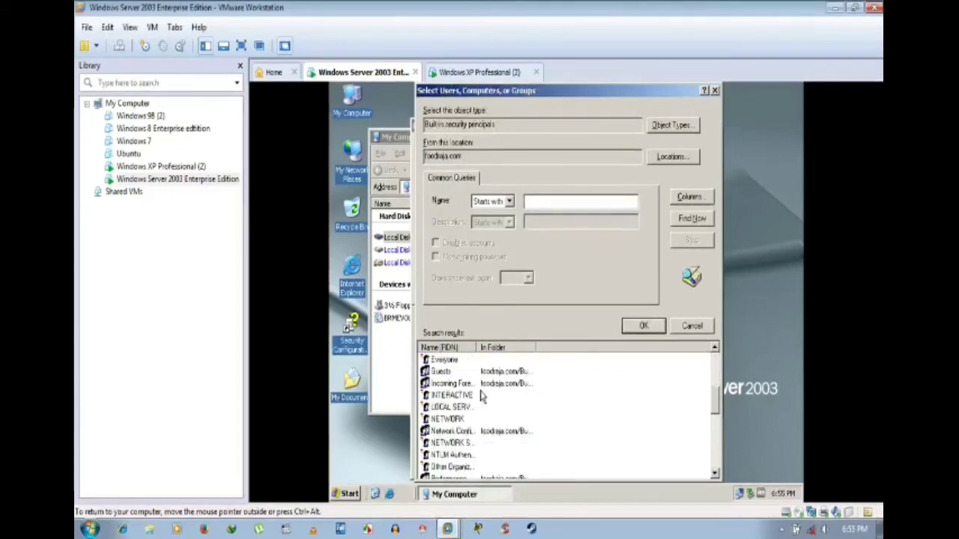
scroll(483, 399, "up", 1)
scroll(483, 398, "down", 1)
scroll(483, 398, "down", 2)
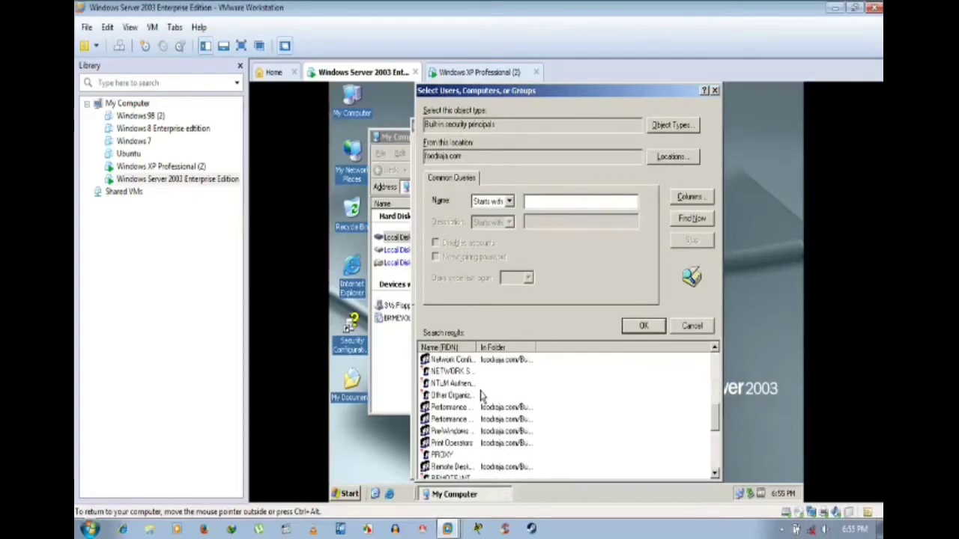
scroll(484, 397, "down", 3)
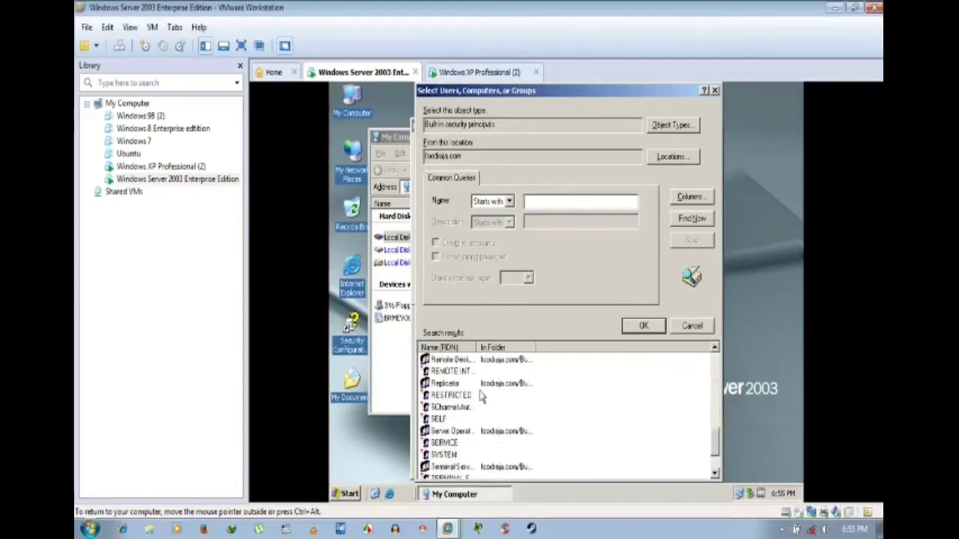
scroll(483, 399, "down", 1)
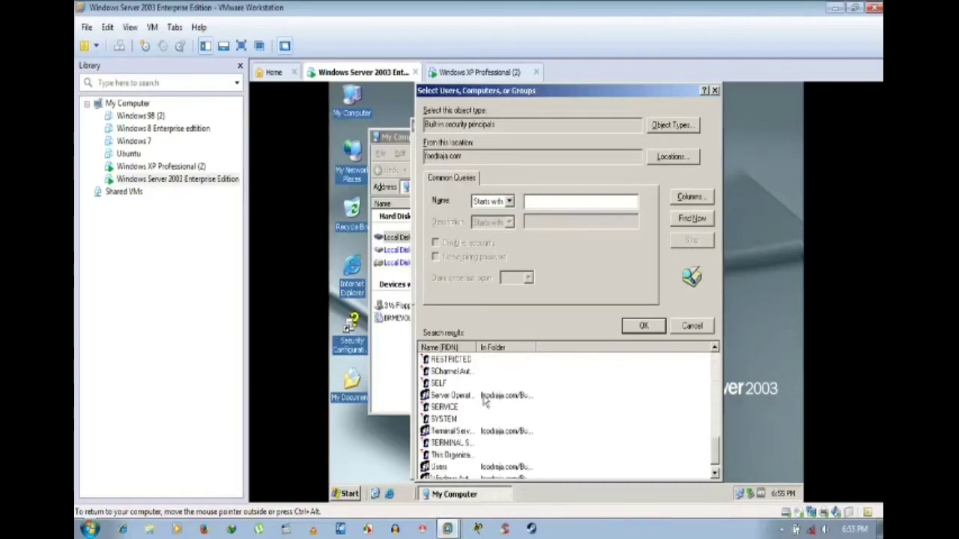
left_click(458, 419)
scroll(510, 424, "down", 1)
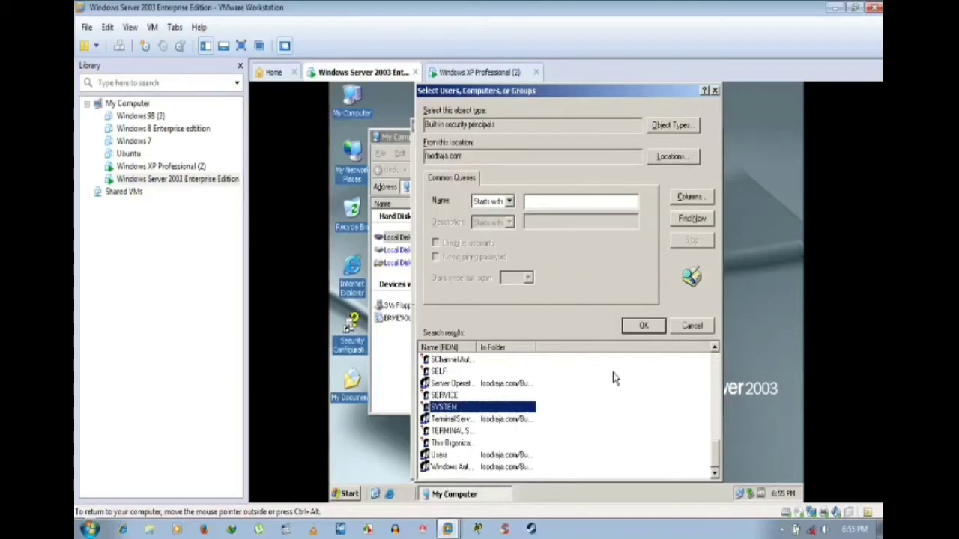
left_click(444, 396)
left_click(444, 408)
left_click(643, 325)
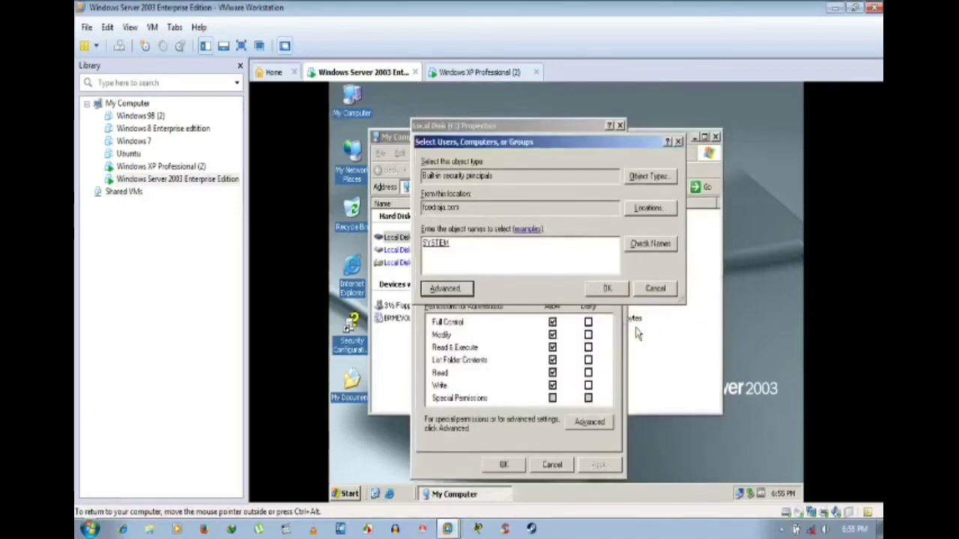
left_click(605, 289)
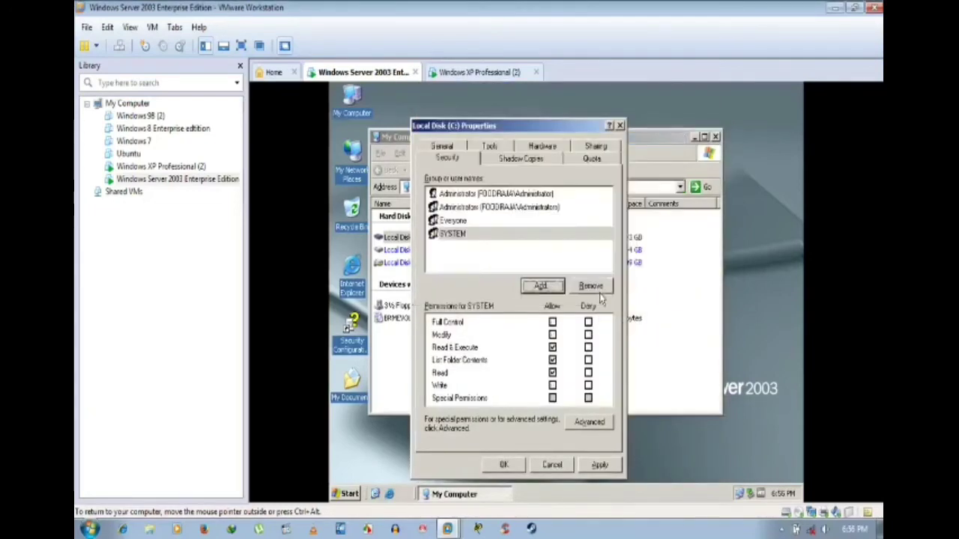
Step: Allow SYSTEM Full Control on C:, accept the root-permissions warning, and close the properties
left_click(552, 322)
left_click(599, 464)
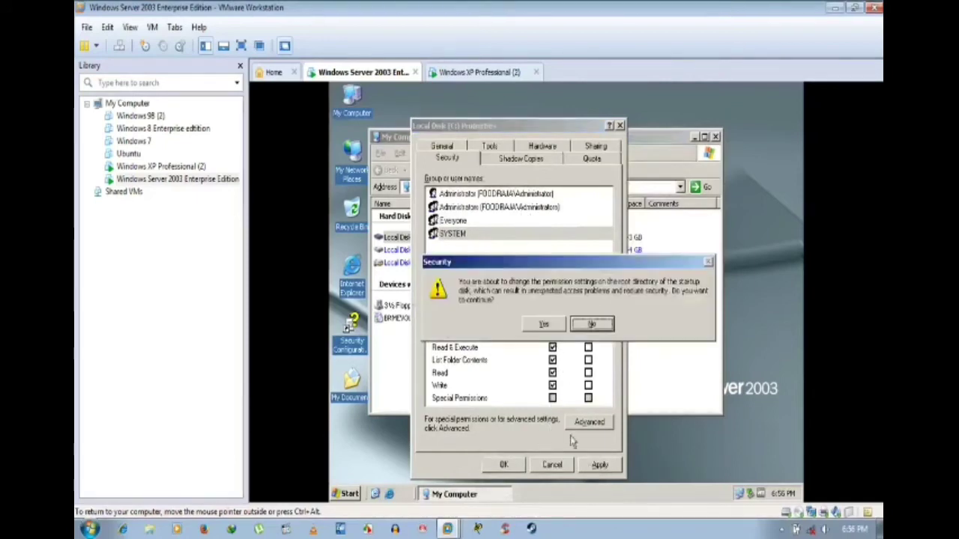
left_click(546, 324)
left_click(506, 466)
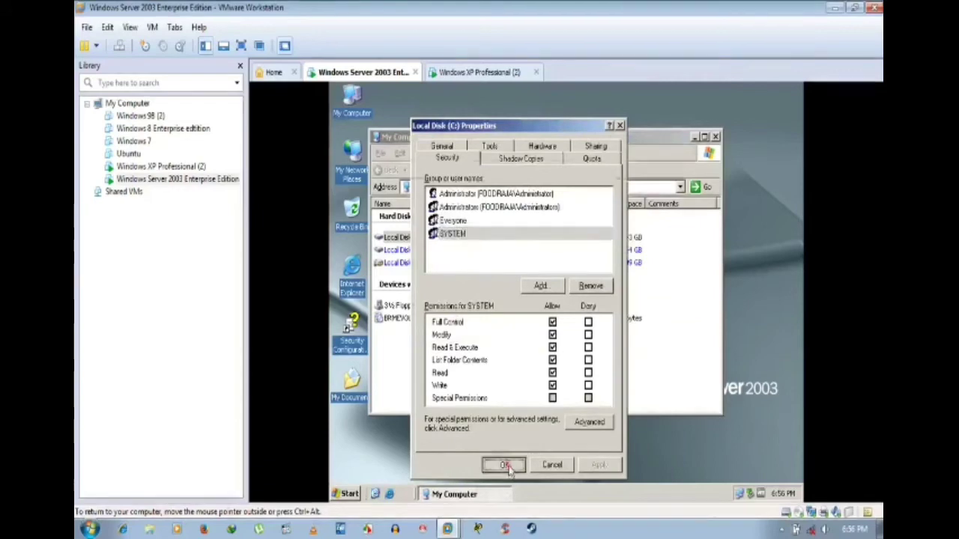
left_click(346, 496)
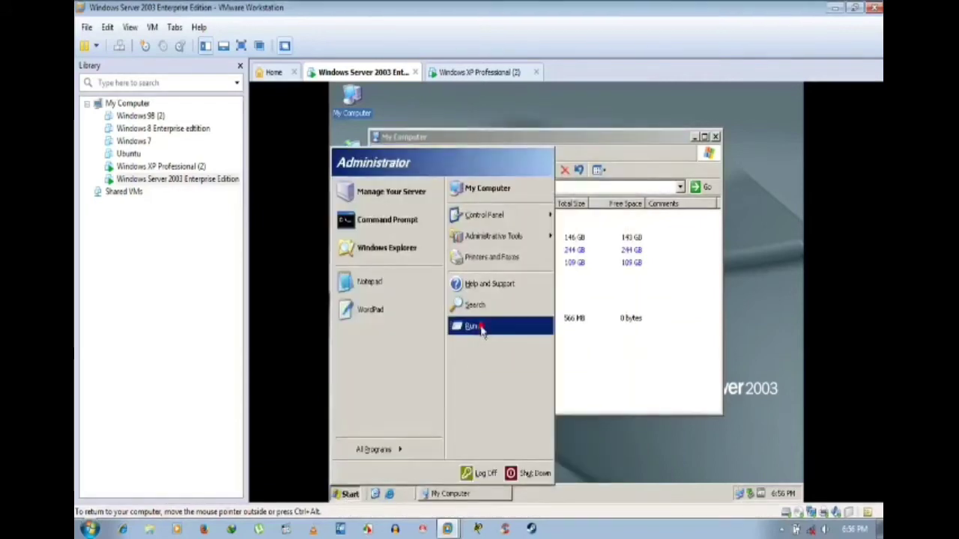
Step: Launch a cmd prompt via Run, start nslookup, then close the nslookup console window
left_click(479, 327)
left_click(400, 456)
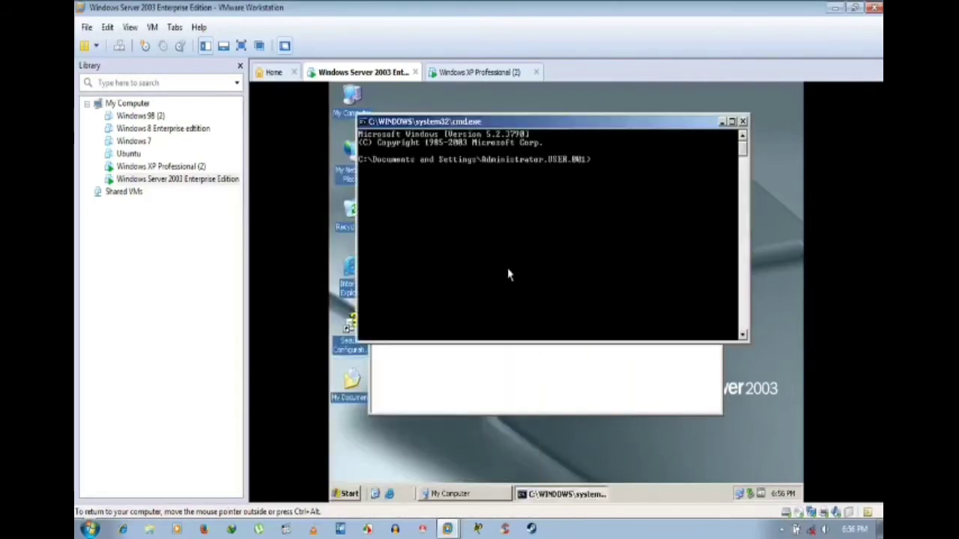
type("nslookup")
key("Return")
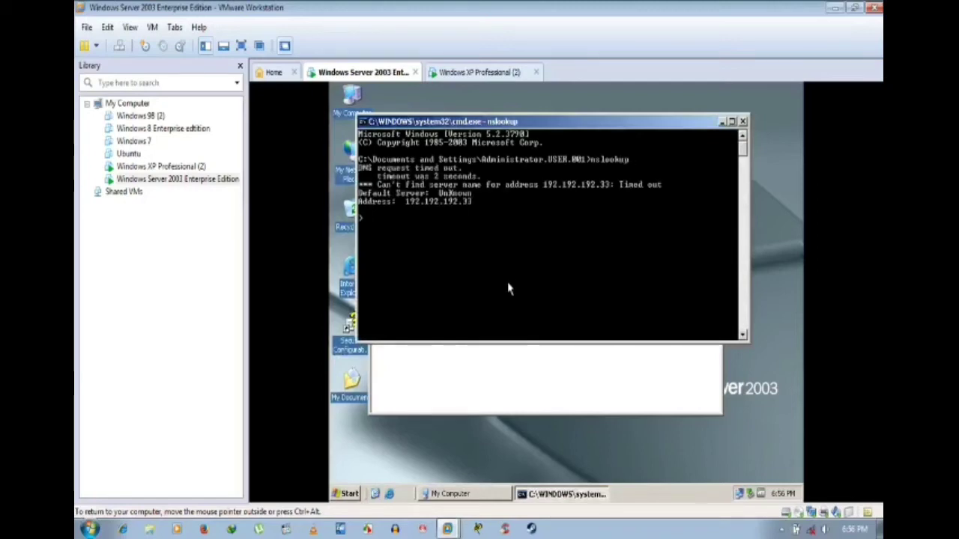
left_click(744, 121)
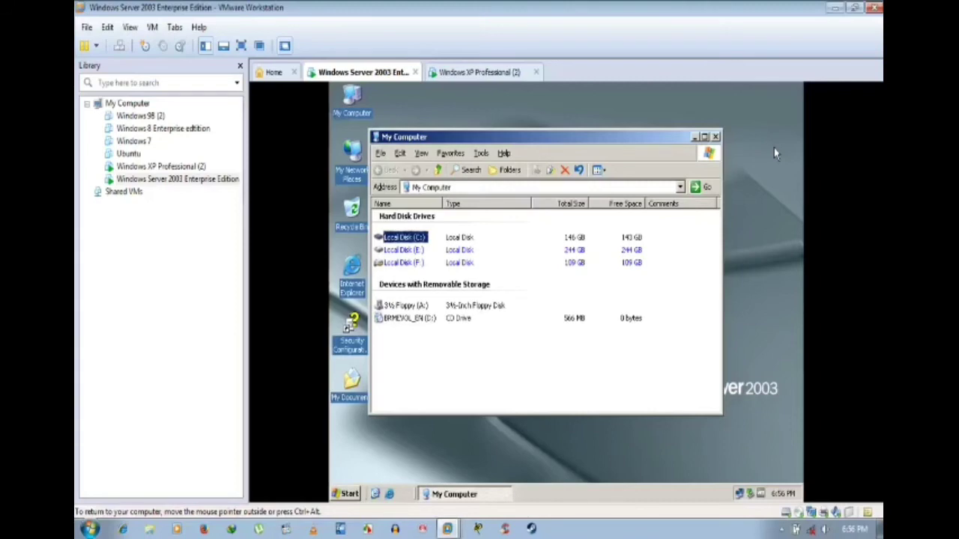
Step: Open the Internet Protocol (TCP/IP) properties of the server's Local Area Connection
right_click(739, 495)
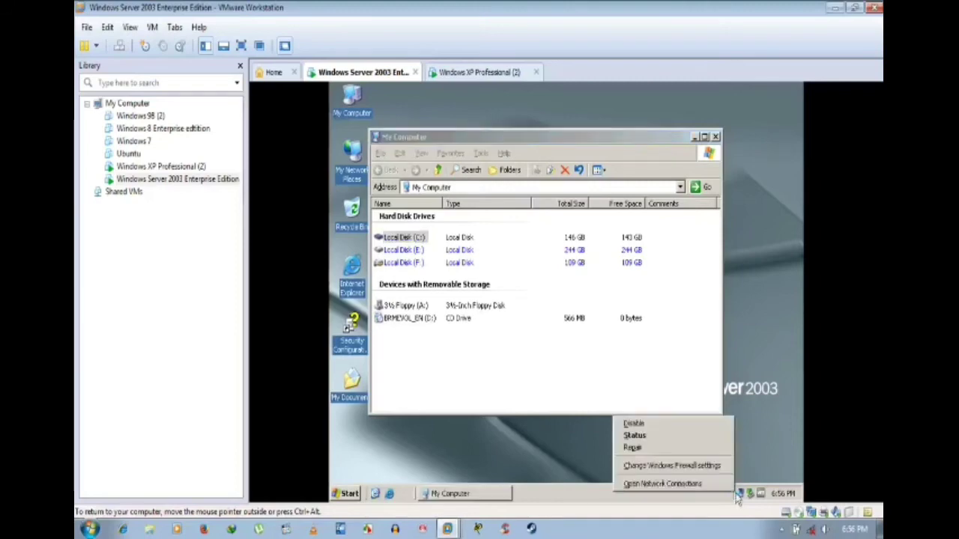
left_click(710, 484)
left_click(408, 207)
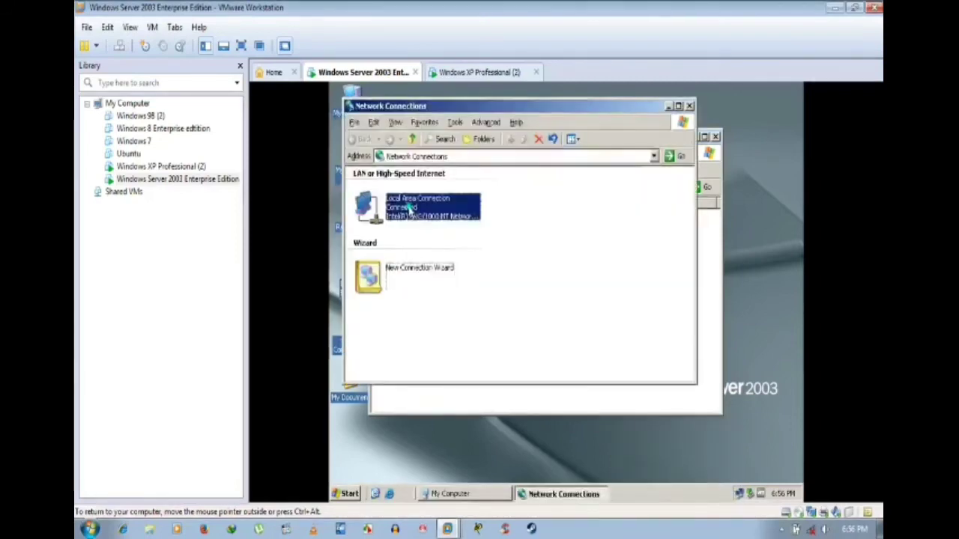
right_click(409, 208)
left_click(449, 319)
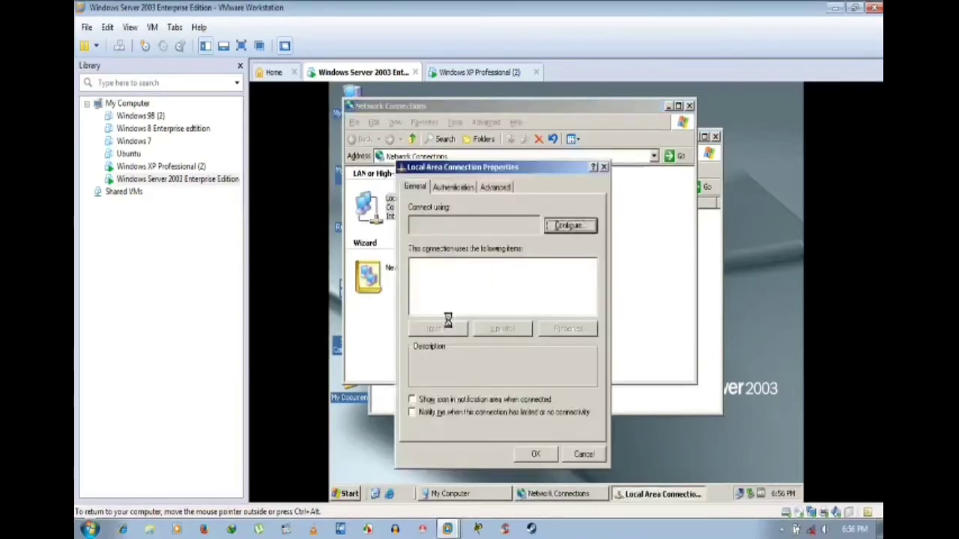
scroll(464, 307, "down", 1)
left_click(475, 291)
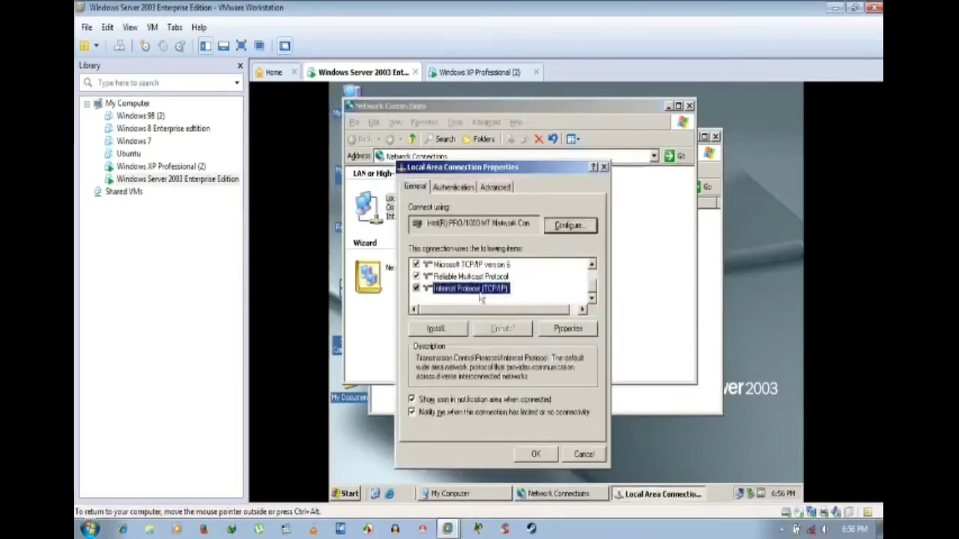
left_click(567, 328)
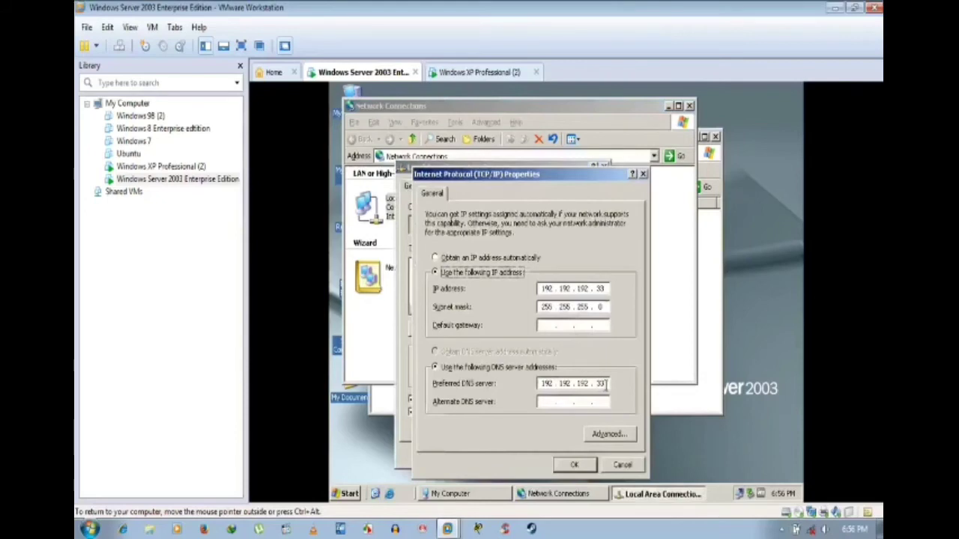
Step: Change the preferred DNS server to 127.0.0.1, confirm, and close the connection windows
left_click(605, 383)
key("BackSpace")
key("BackSpace")
key("BackSpace")
key("BackSpace")
key("BackSpace")
key("BackSpace")
key("BackSpace")
key("BackSpace")
key("BackSpace")
key("BackSpace")
key("BackSpace")
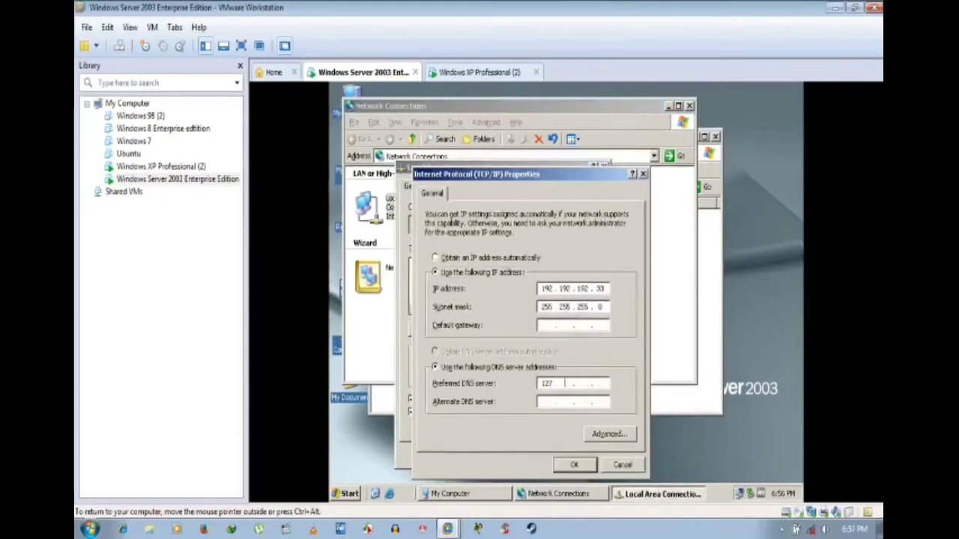
type("127 . 0 . 0")
left_click(574, 464)
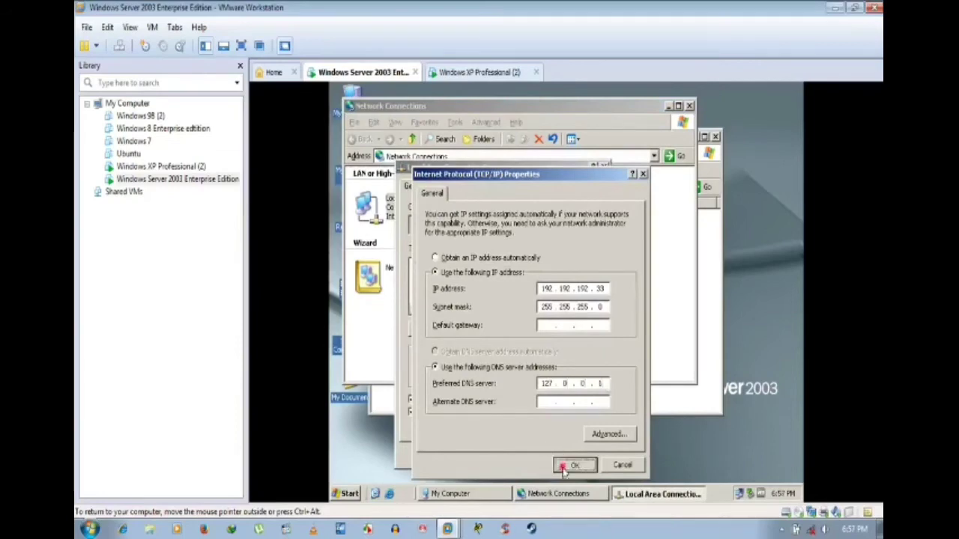
left_click(535, 454)
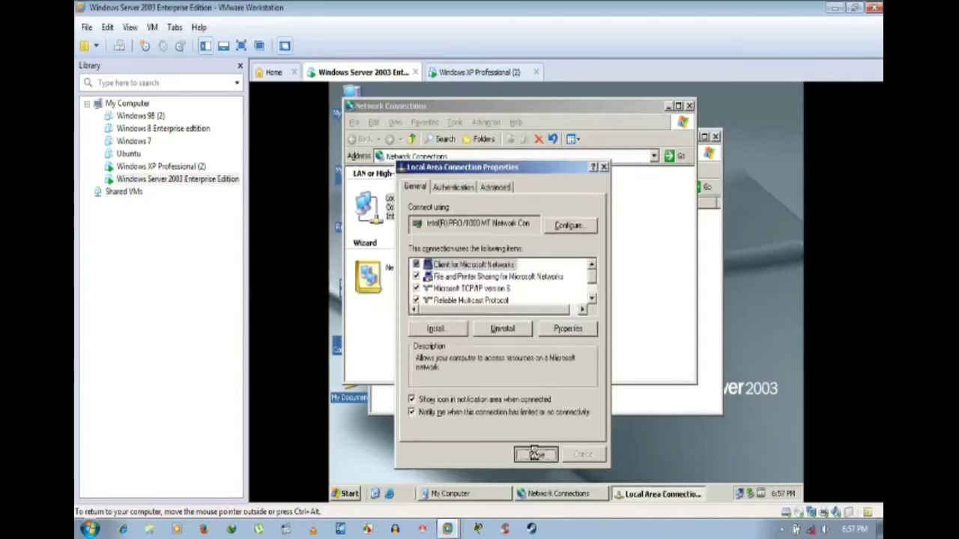
left_click(689, 106)
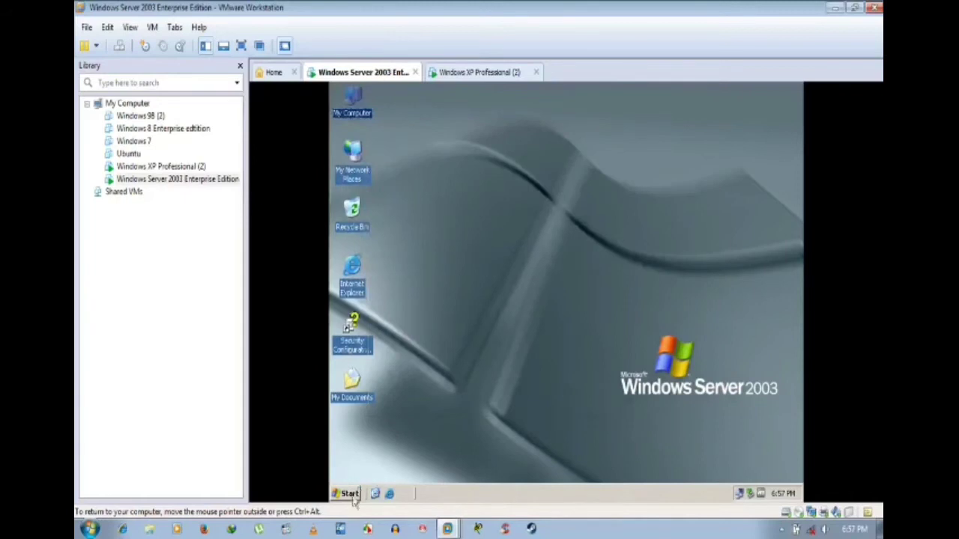
Step: Open cmd from Start > Run and run nslookup, which reports localhost at 127.0.0.1
left_click(349, 493)
left_click(466, 327)
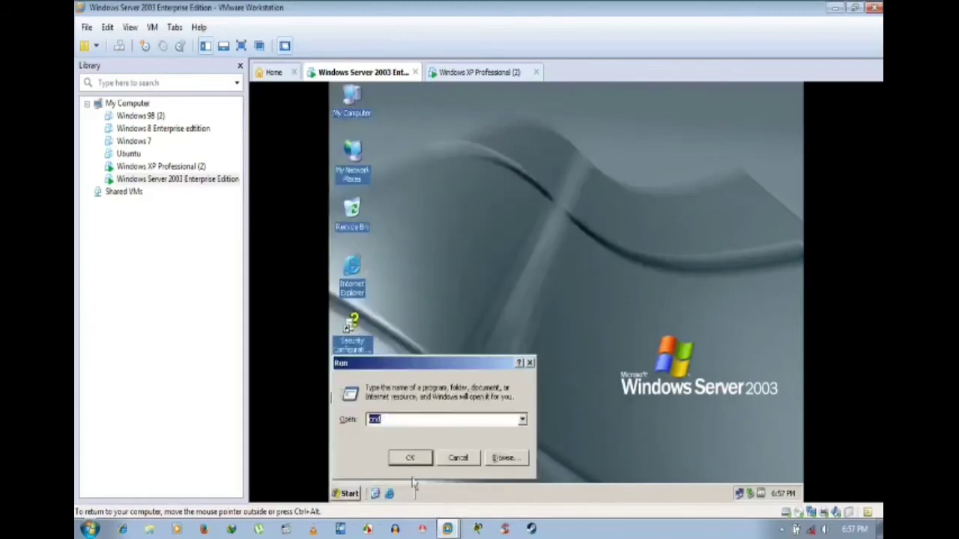
left_click(421, 456)
type("n")
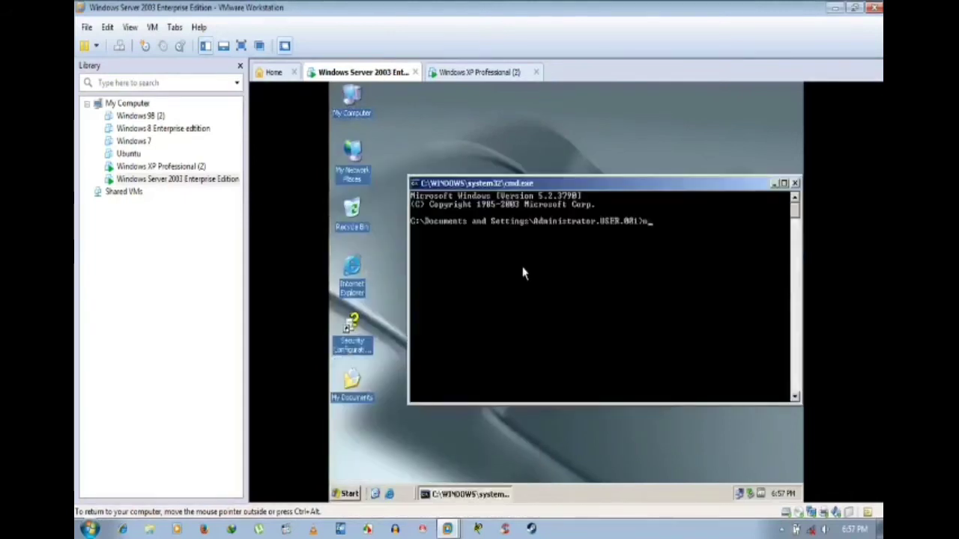
type("slook")
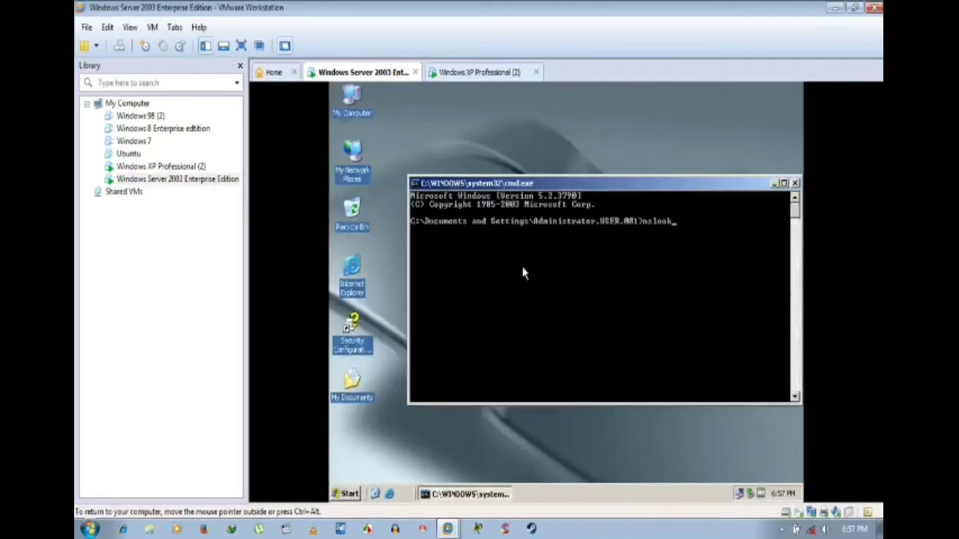
type("up")
key("Return")
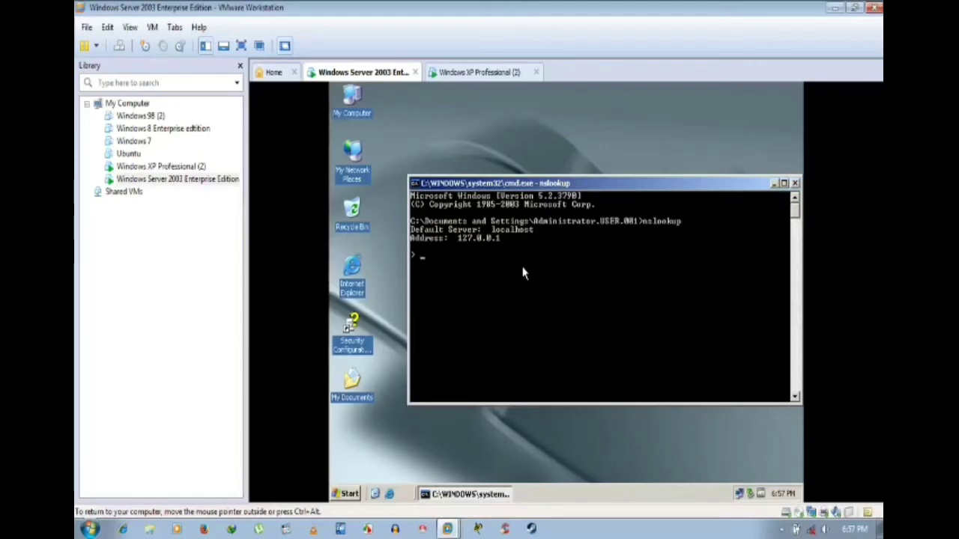
Step: Close the nslookup console and open the Local Area Connection's properties from Network Connections
left_click(795, 184)
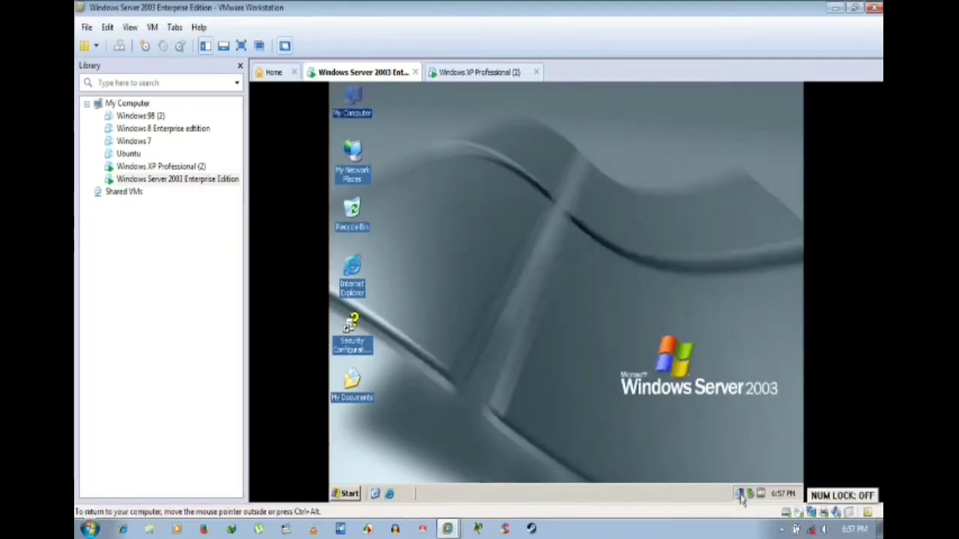
right_click(740, 494)
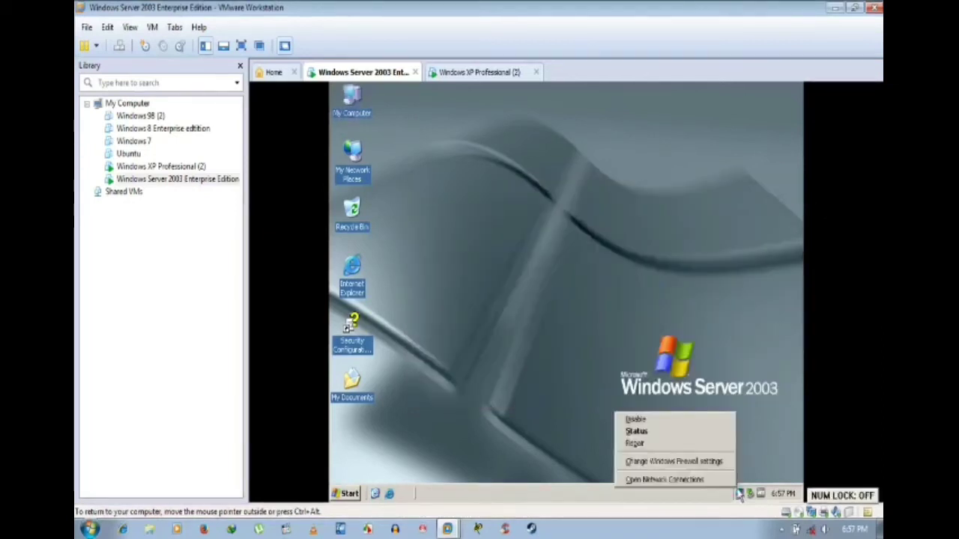
left_click(675, 480)
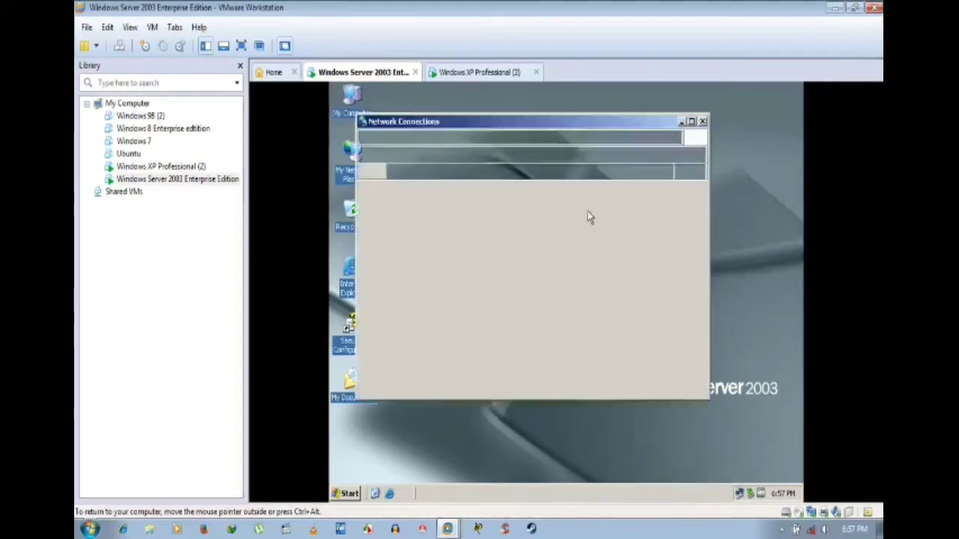
left_click(416, 219)
right_click(415, 219)
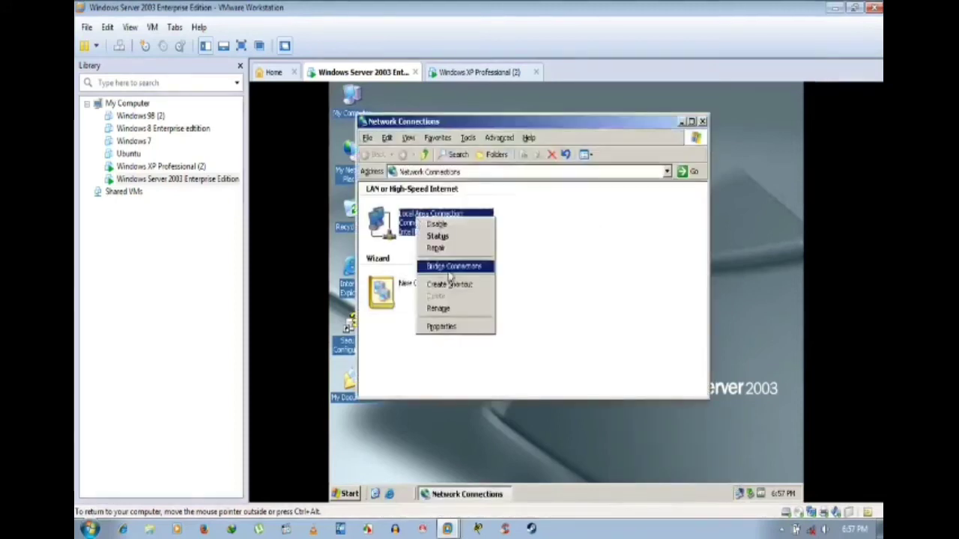
left_click(462, 334)
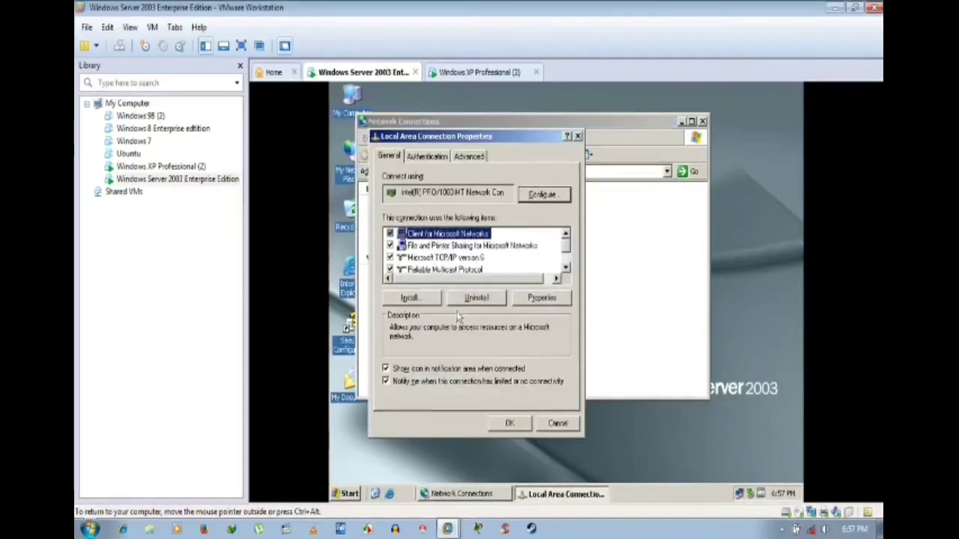
Step: Set the TCP/IP preferred DNS server to 192.192.192.33 and close the network windows
left_click(466, 258)
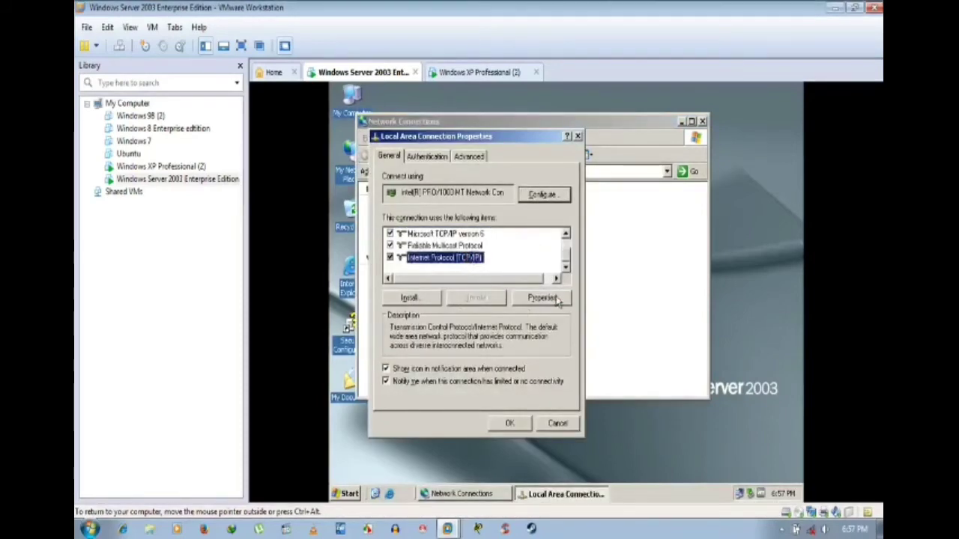
left_click(556, 298)
left_click(577, 384)
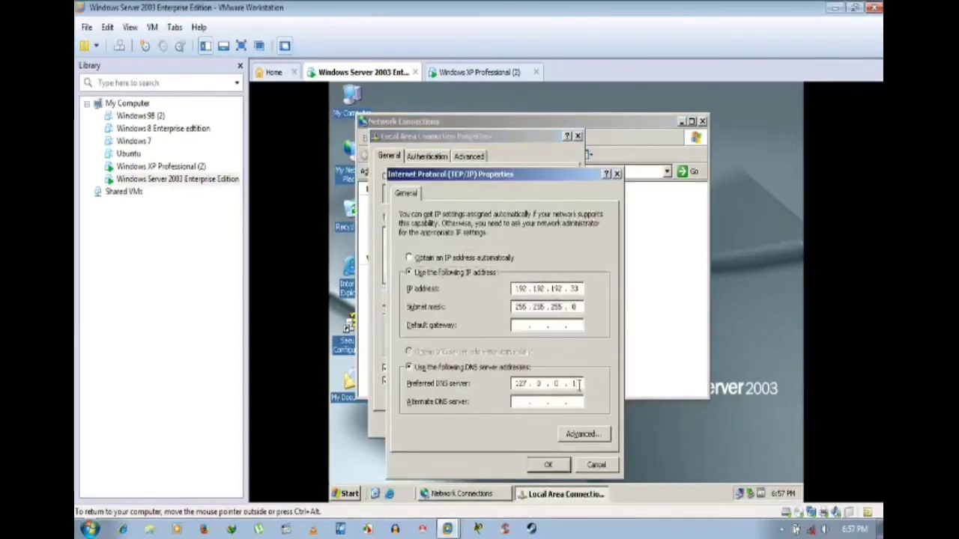
type("192 . 192 . 192 . 33")
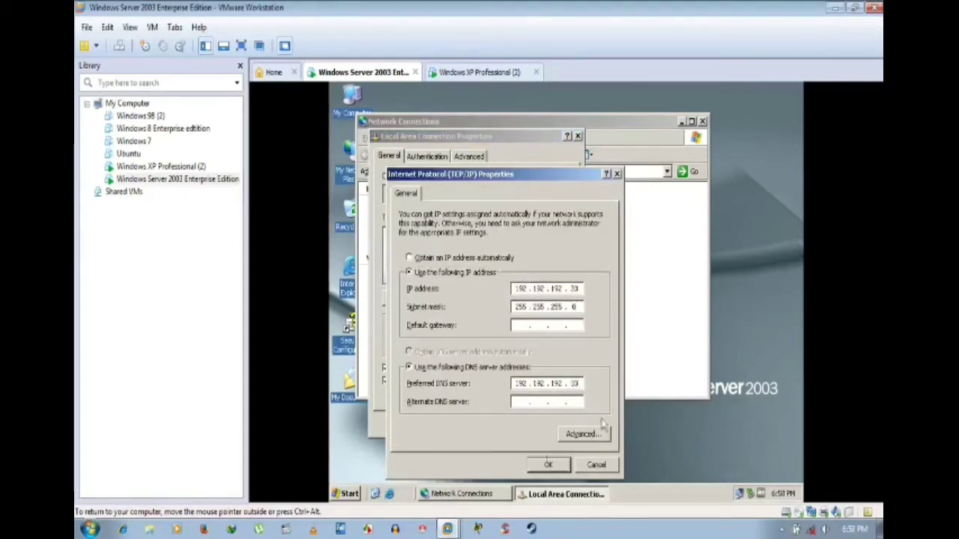
left_click(547, 465)
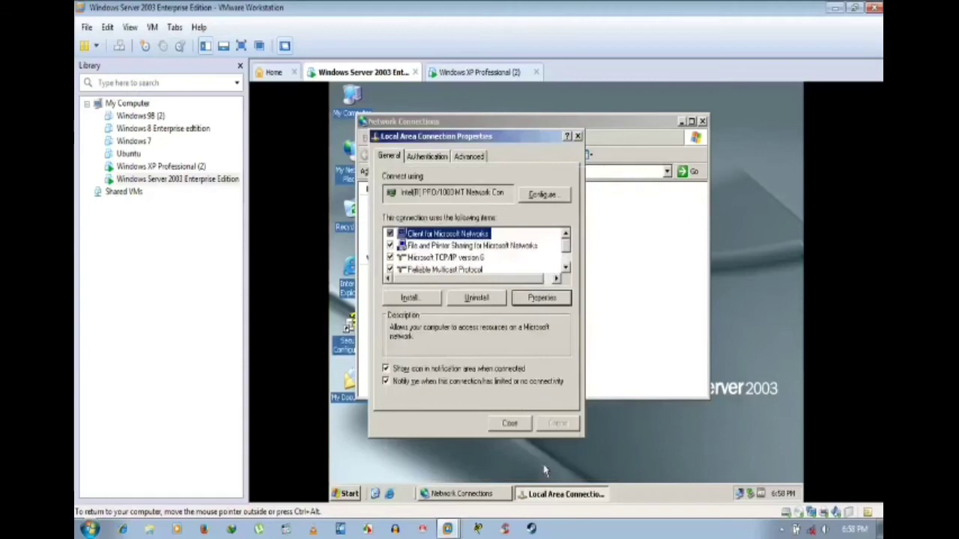
left_click(503, 425)
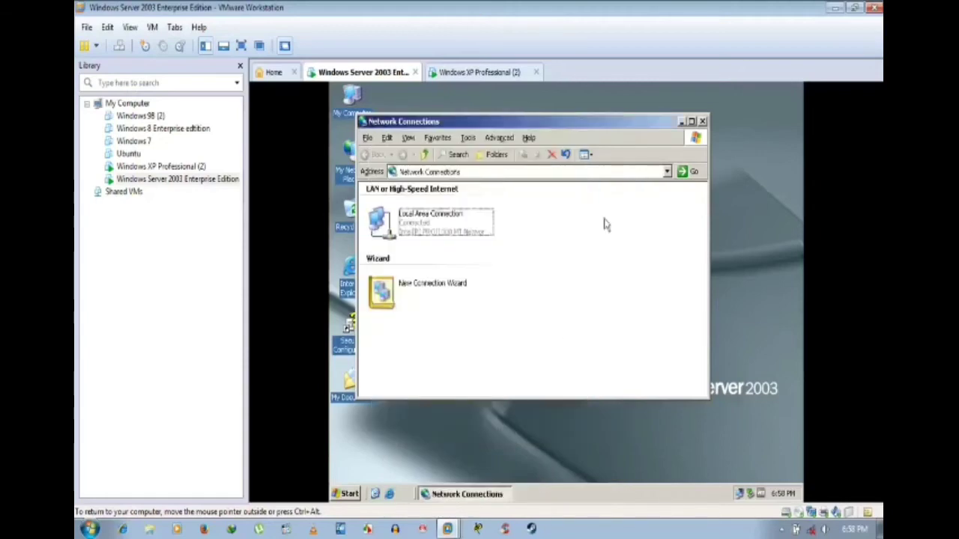
left_click(703, 121)
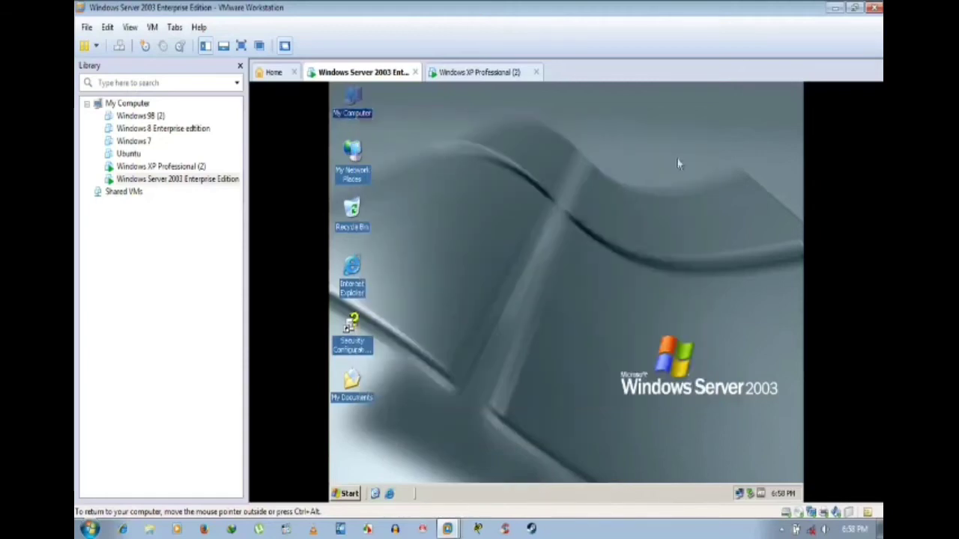
Step: Refresh the desktop, launch the DNS console, select server USER, then minimize it
right_click(484, 125)
left_click(514, 144)
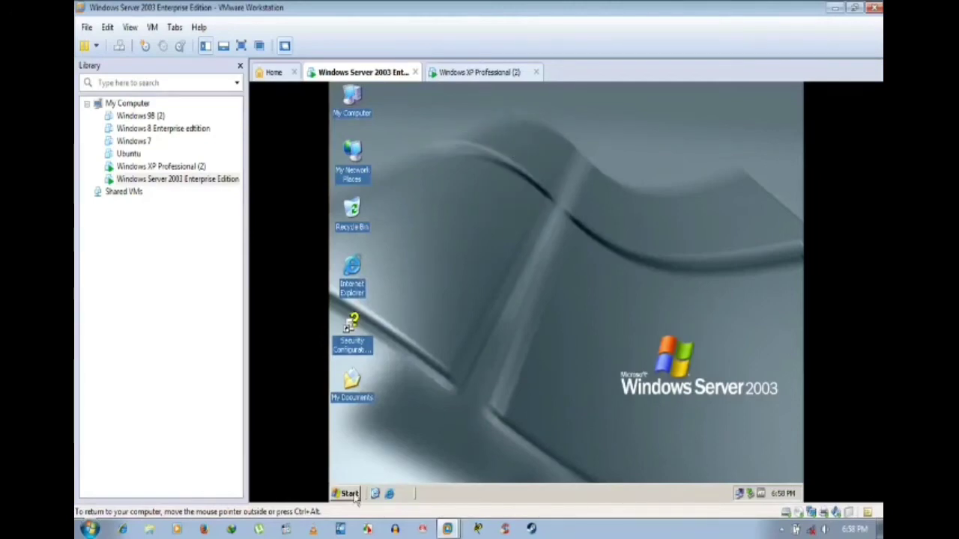
left_click(350, 494)
mouse_move(378, 449)
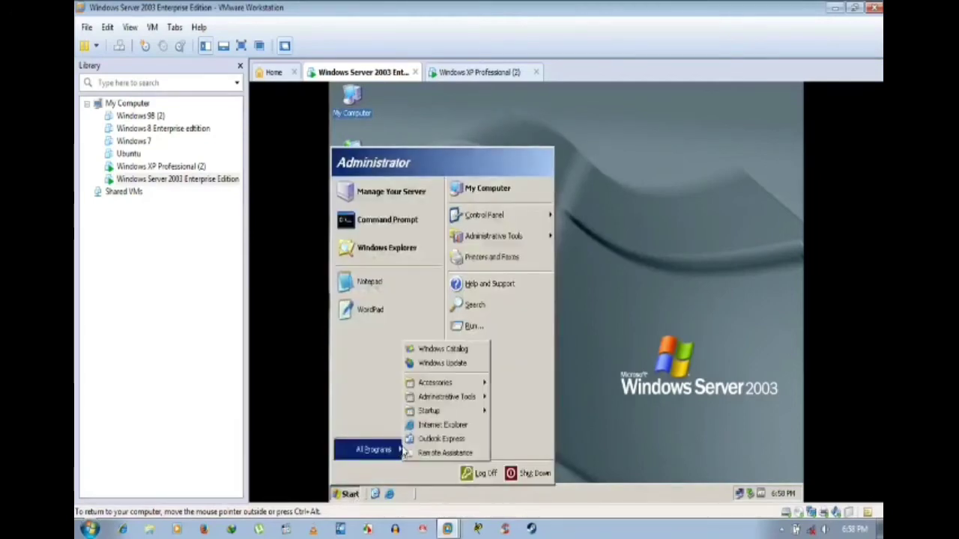
mouse_move(457, 400)
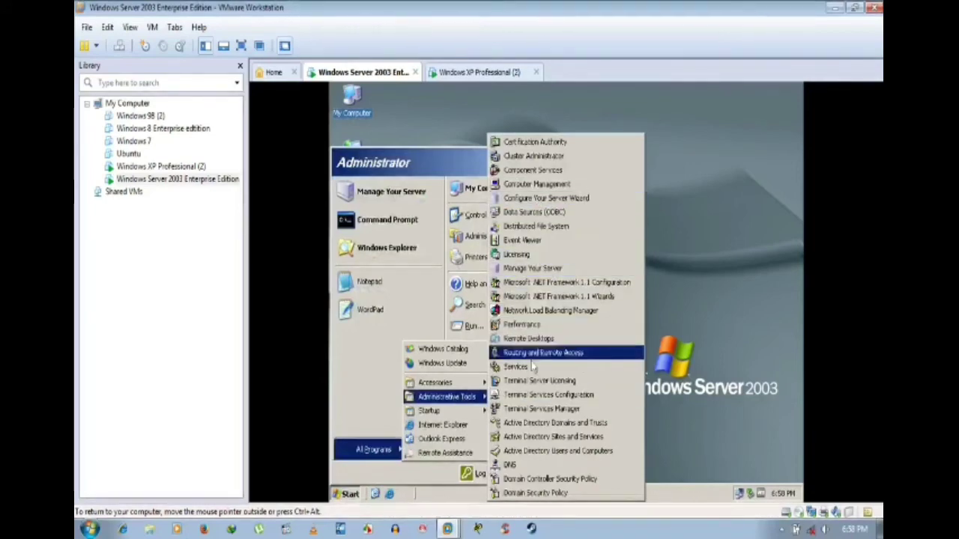
left_click(512, 468)
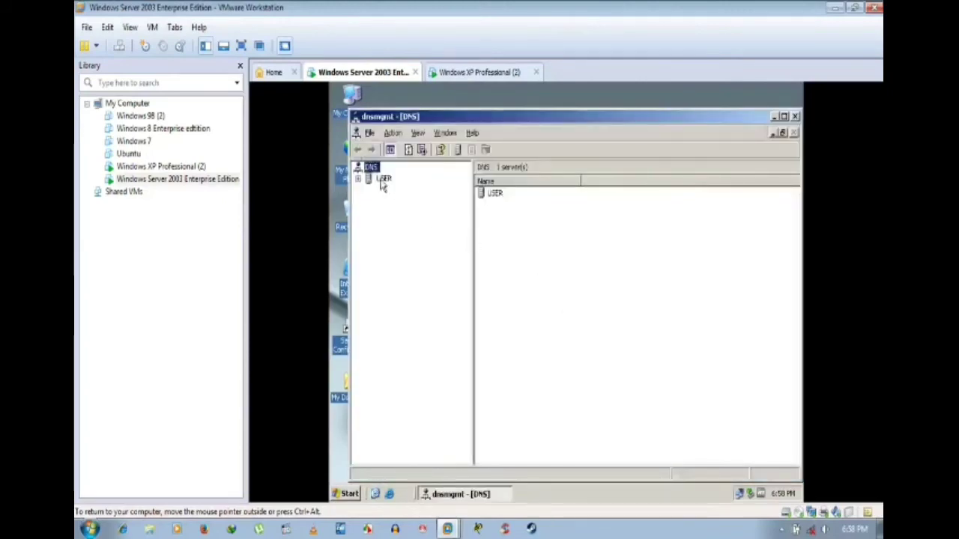
left_click(368, 179)
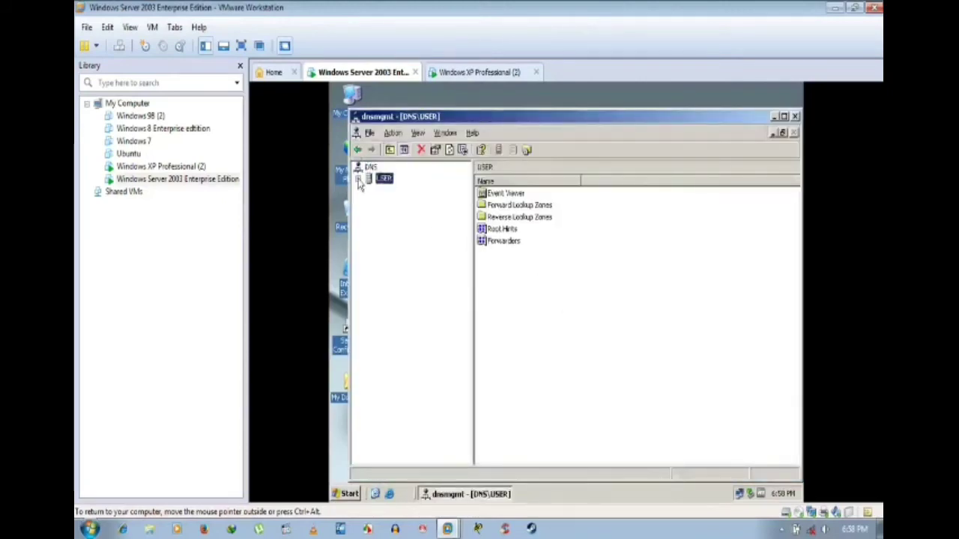
left_click(773, 117)
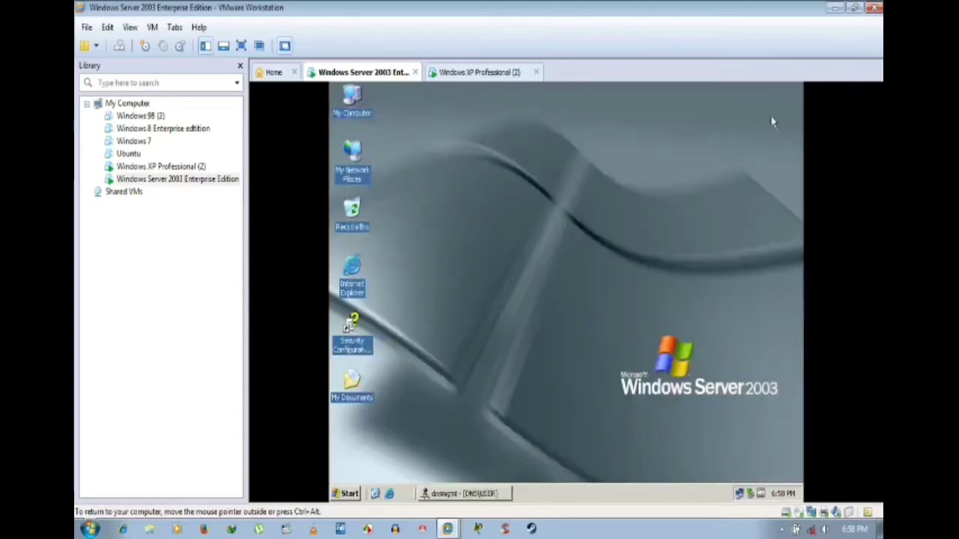
Step: Look at Local Disk (C:) in My Computer, close it, and restore the DNS console
double_click(357, 110)
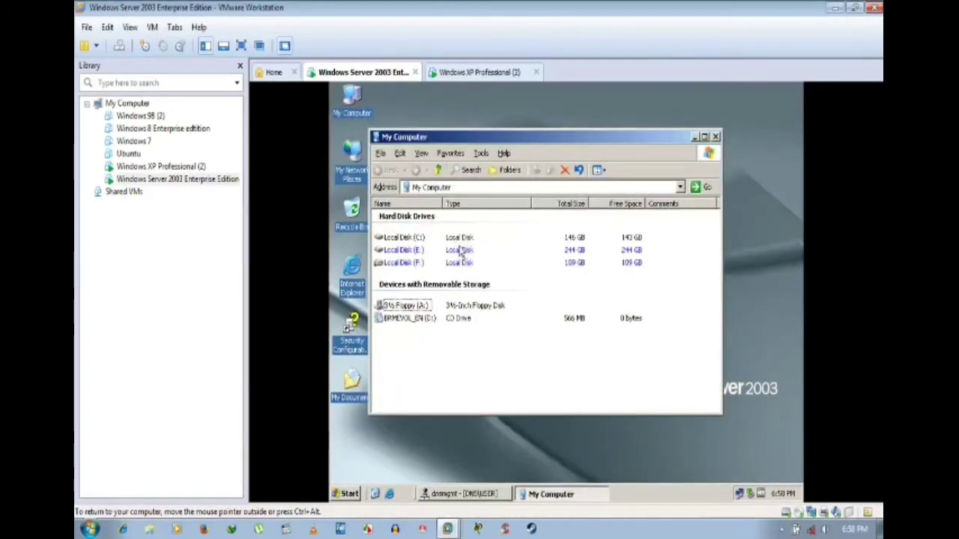
right_click(407, 233)
right_click(398, 238)
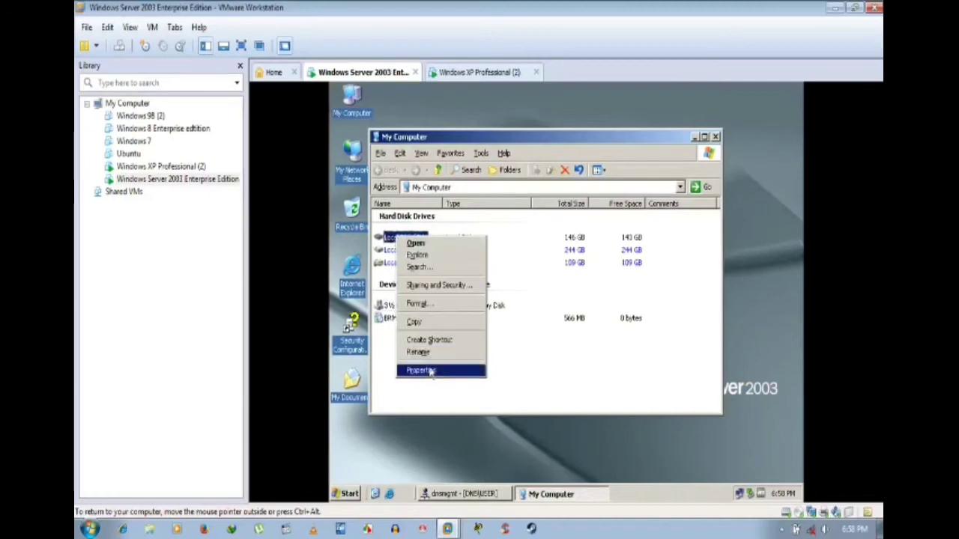
left_click(574, 366)
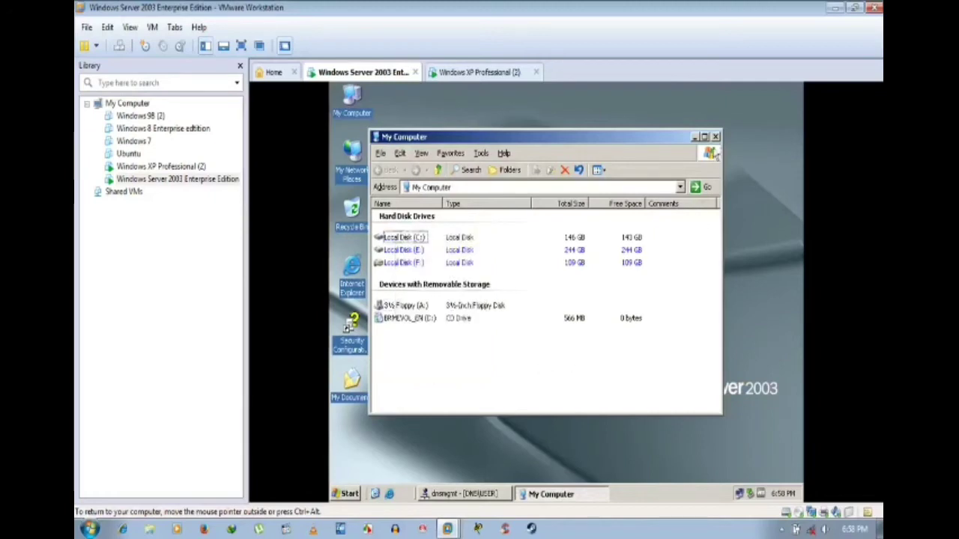
left_click(715, 138)
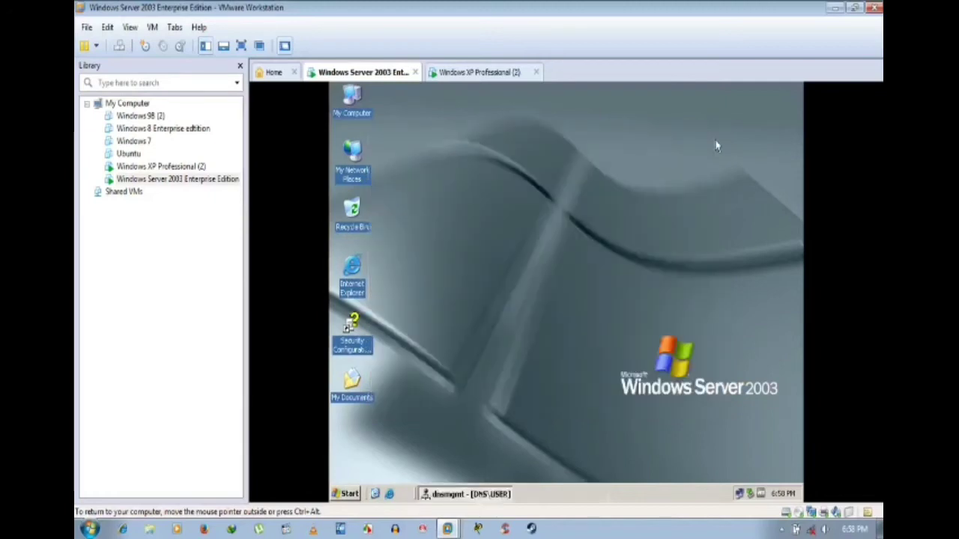
left_click(484, 494)
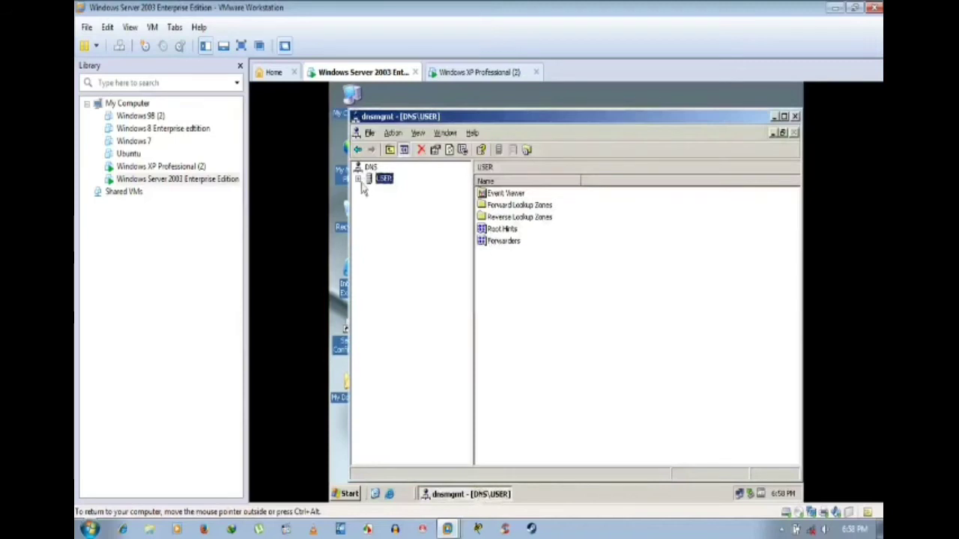
Step: Start a new reverse lookup zone under USER, keeping default type and replication to all domain controllers
left_click(358, 180)
left_click(381, 213)
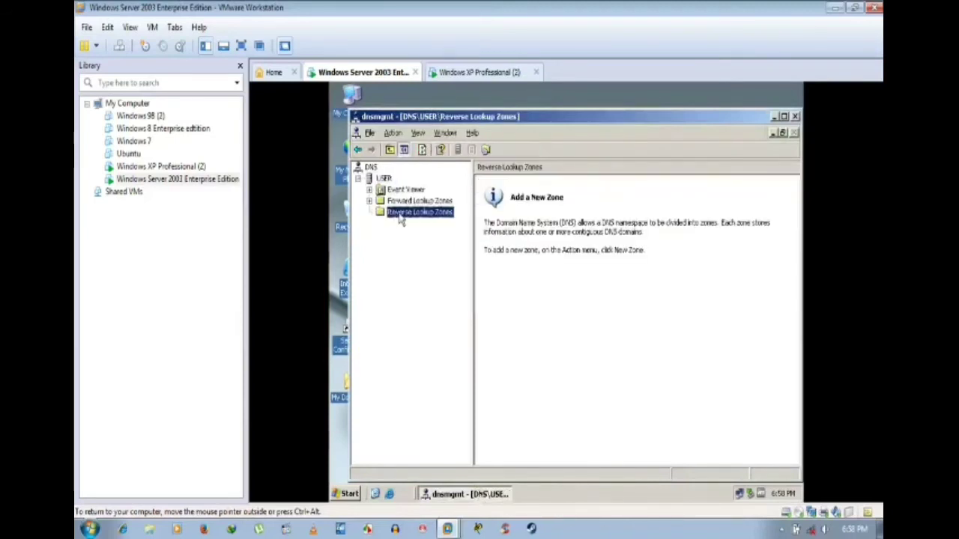
right_click(397, 213)
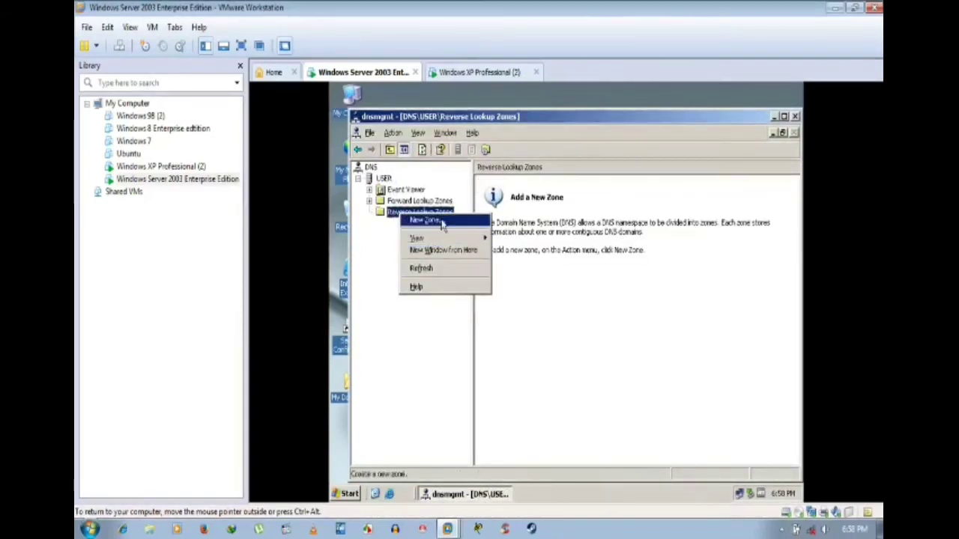
left_click(426, 221)
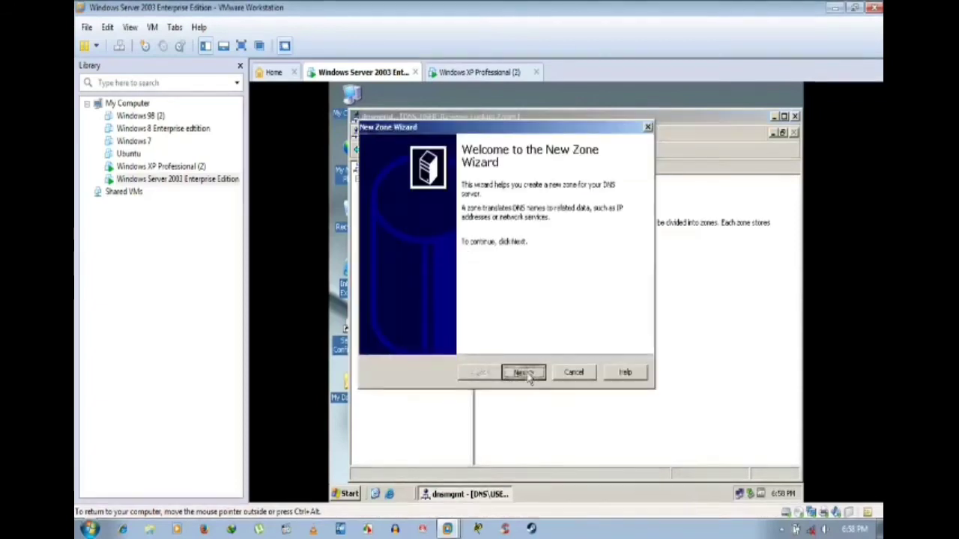
left_click(526, 373)
left_click(526, 373)
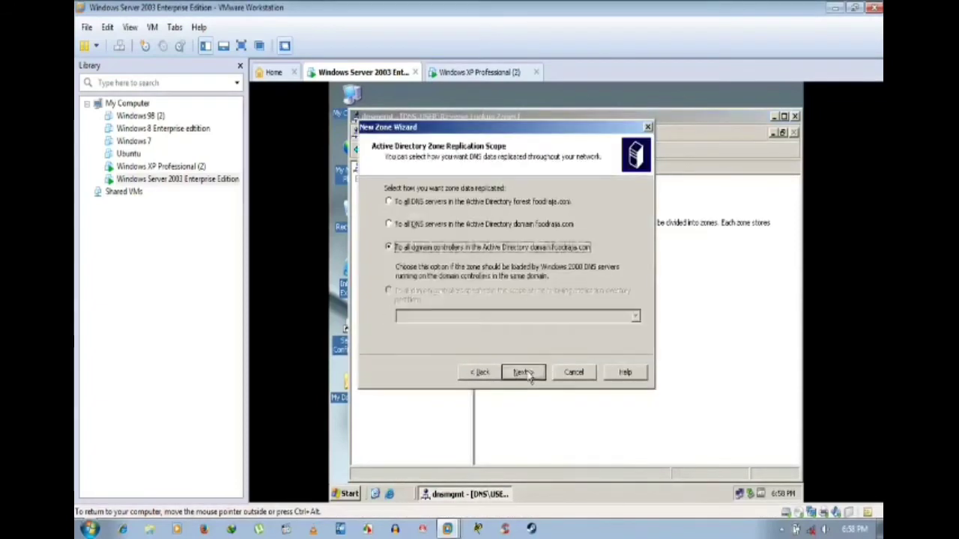
left_click(526, 373)
Step: Enter network ID 192.192.192, allow nonsecure and secure updates, finish, and open the zone
left_click(406, 219)
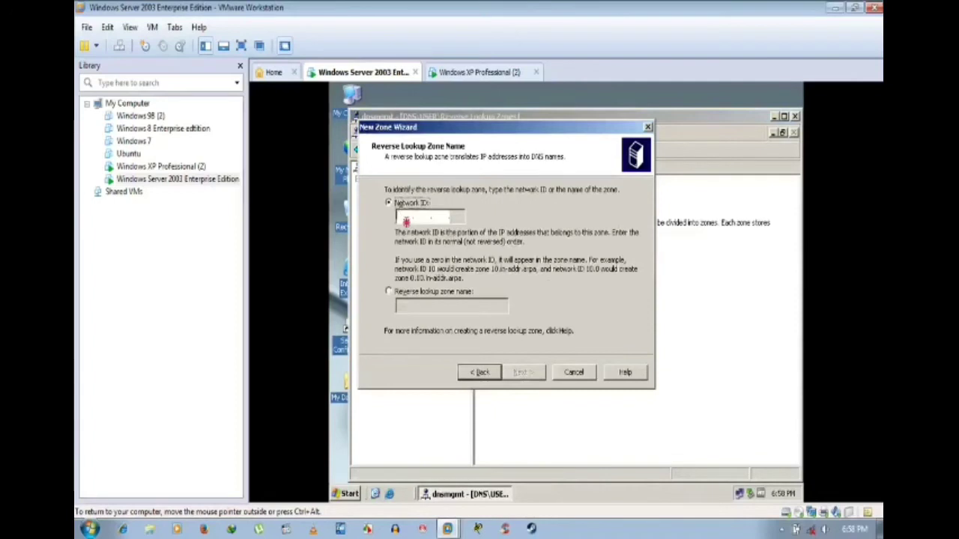
type("18")
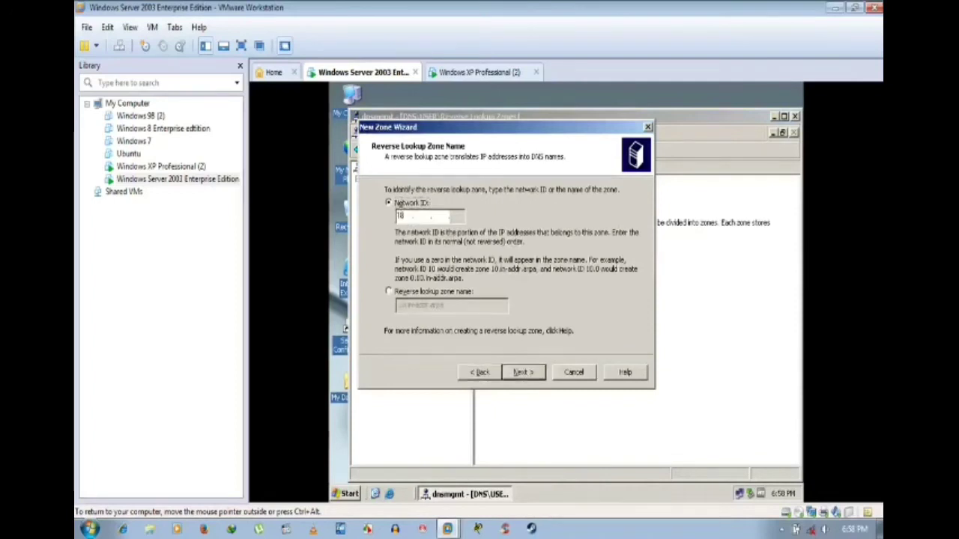
key("BackSpace")
type("92 .192 .192")
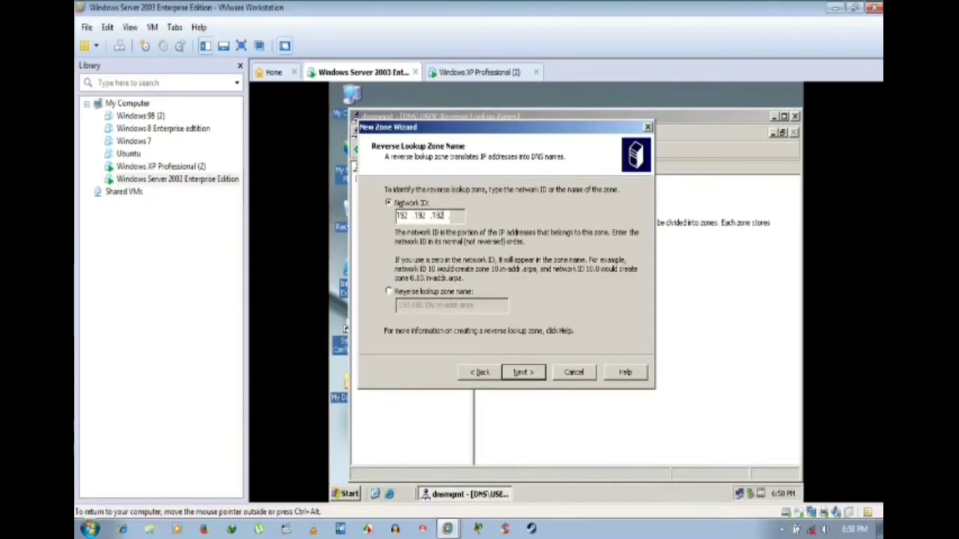
left_click(523, 377)
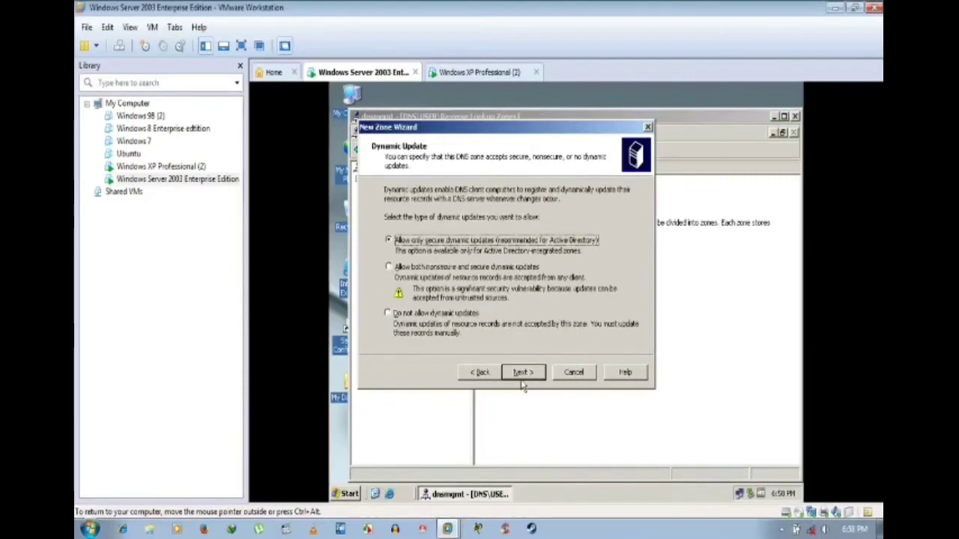
left_click(460, 269)
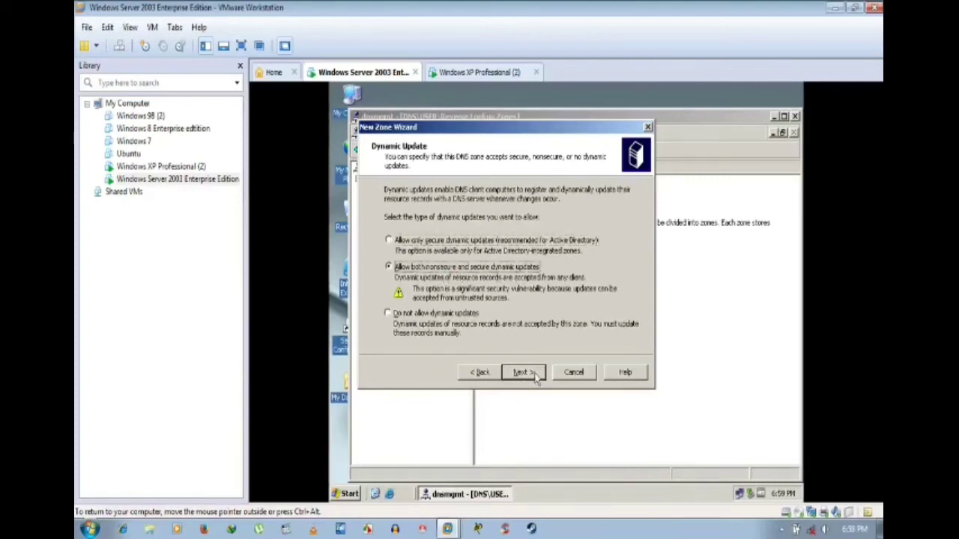
left_click(522, 373)
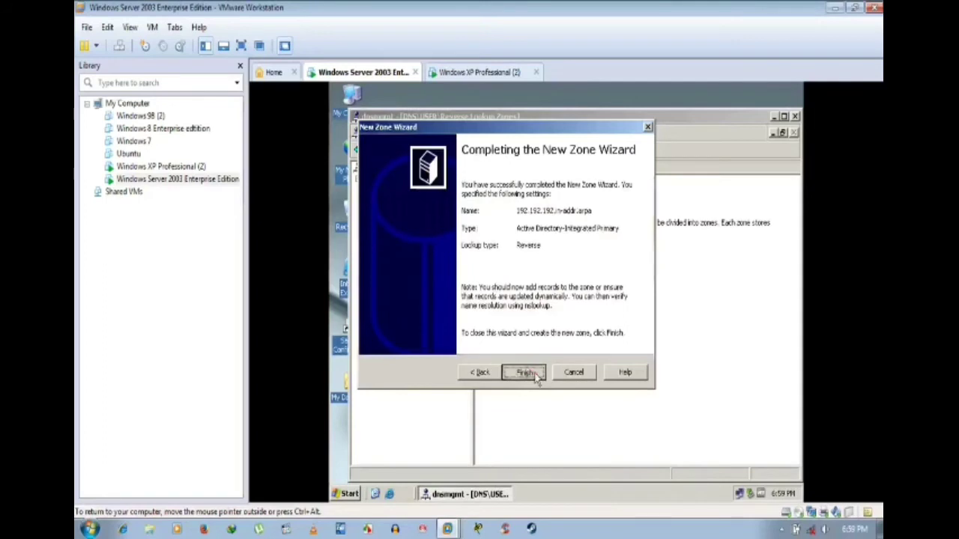
left_click(534, 373)
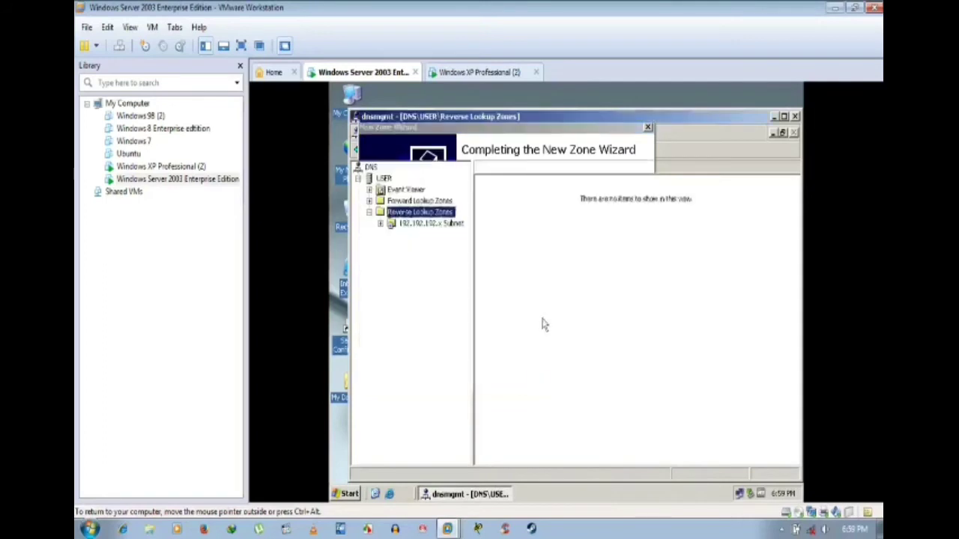
left_click(428, 224)
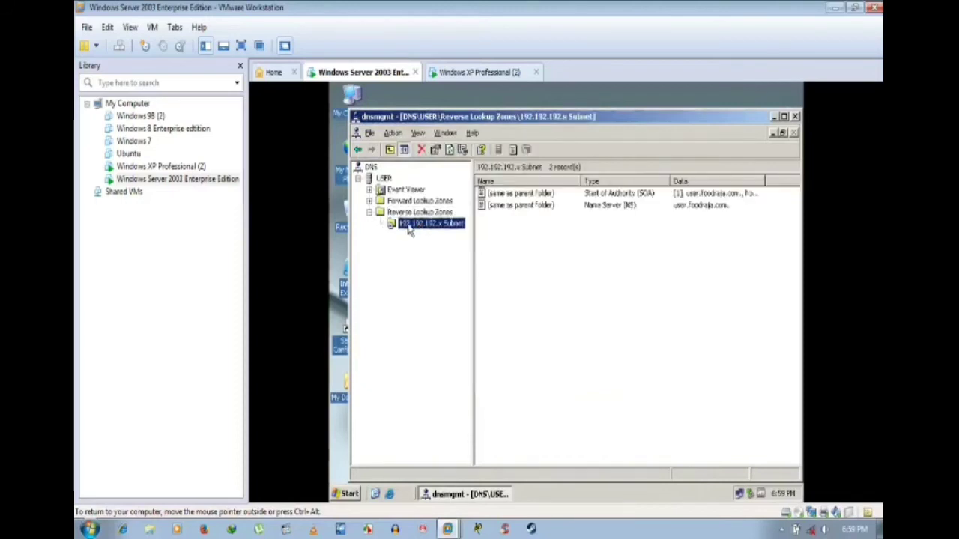
Step: Start a new PTR record for host IP 192.192.192.33 and browse into the foodraja.com zone
right_click(409, 227)
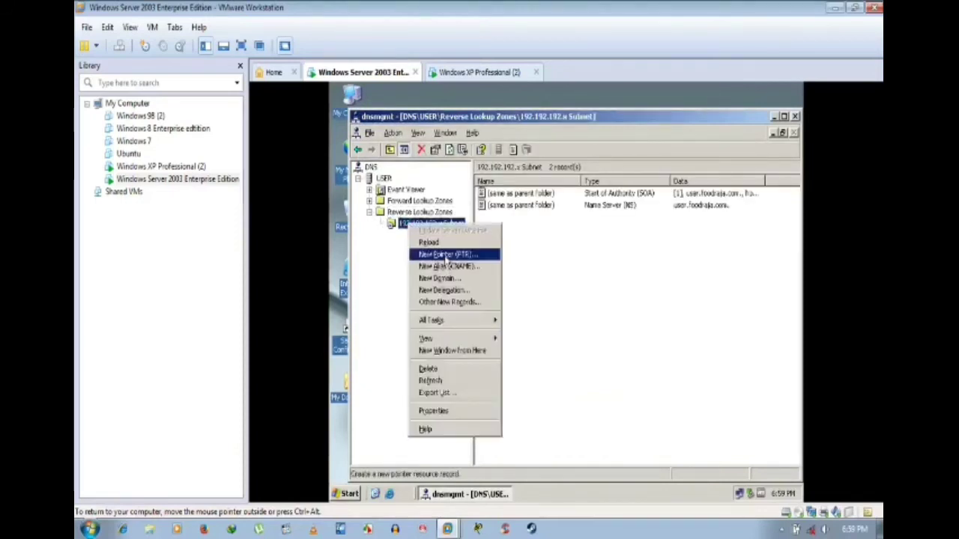
left_click(446, 255)
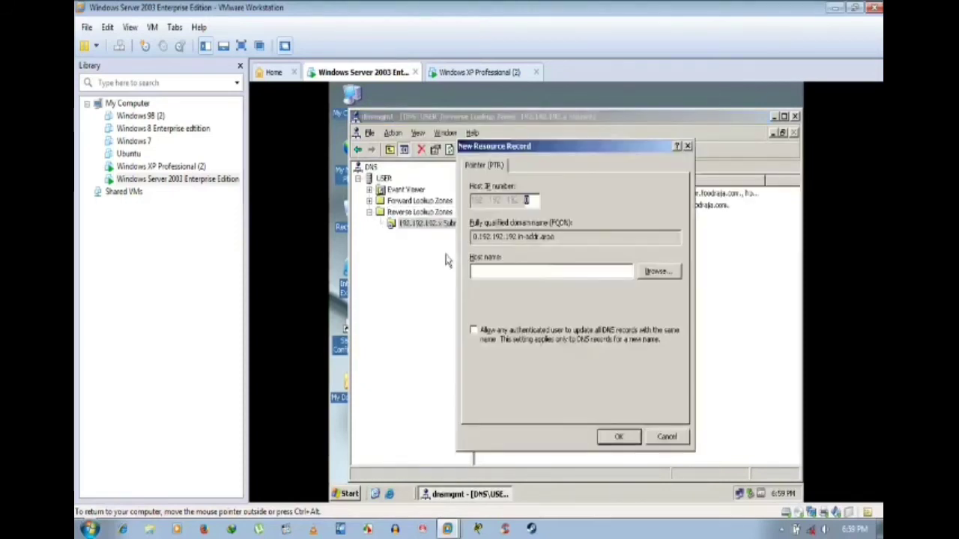
left_click(525, 200)
type("33")
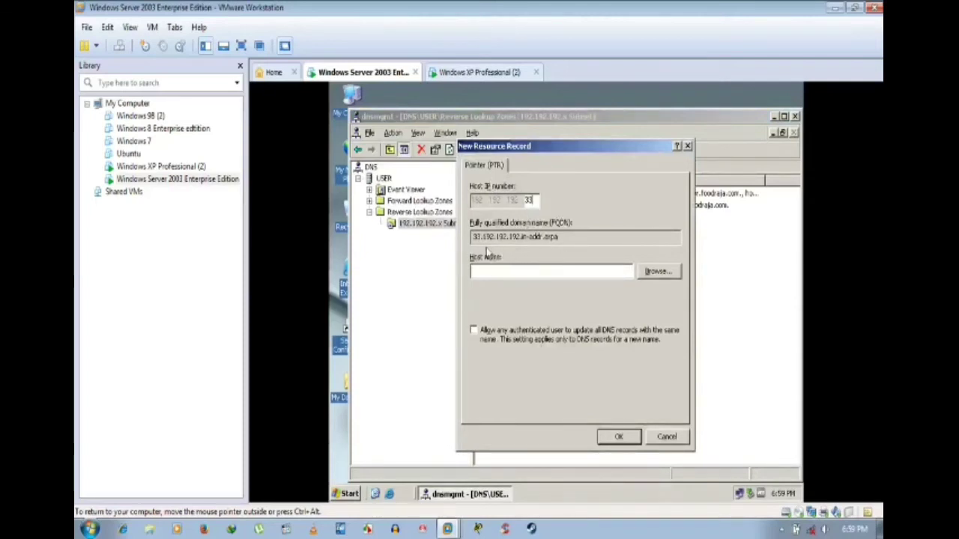
left_click(657, 273)
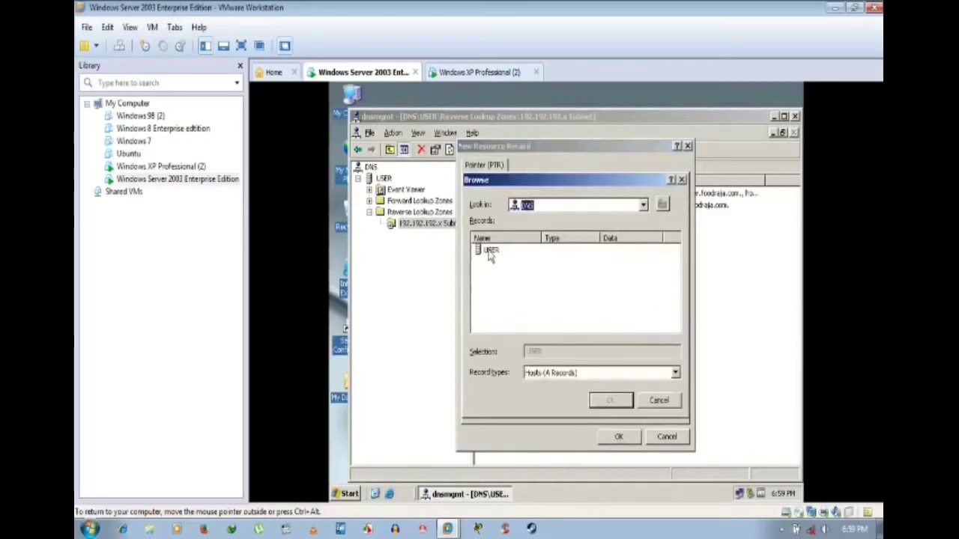
double_click(490, 252)
double_click(505, 253)
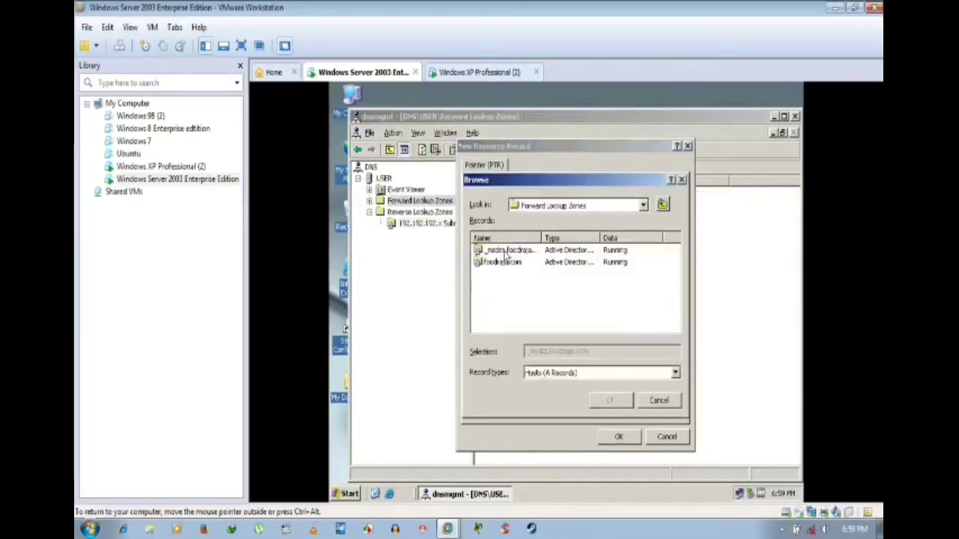
double_click(504, 264)
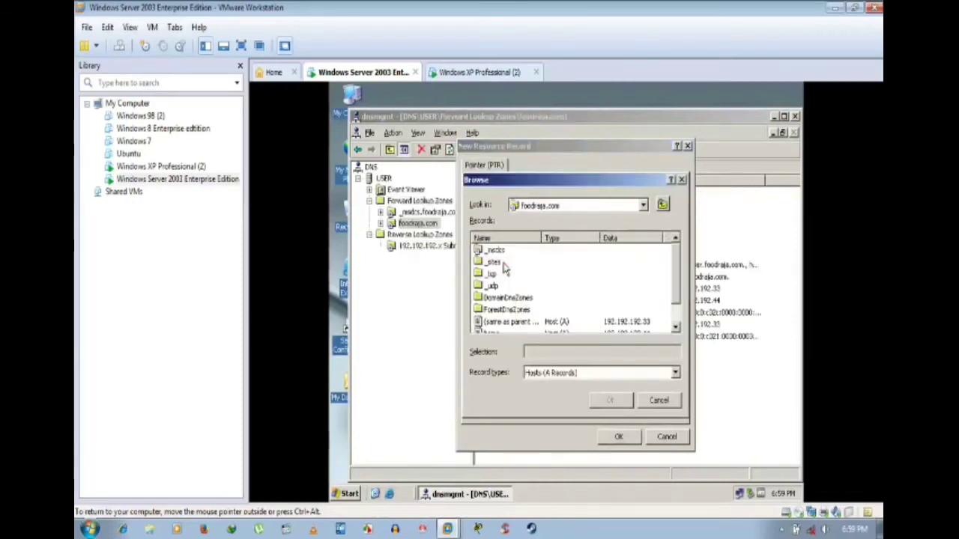
scroll(575, 299, "down", 1)
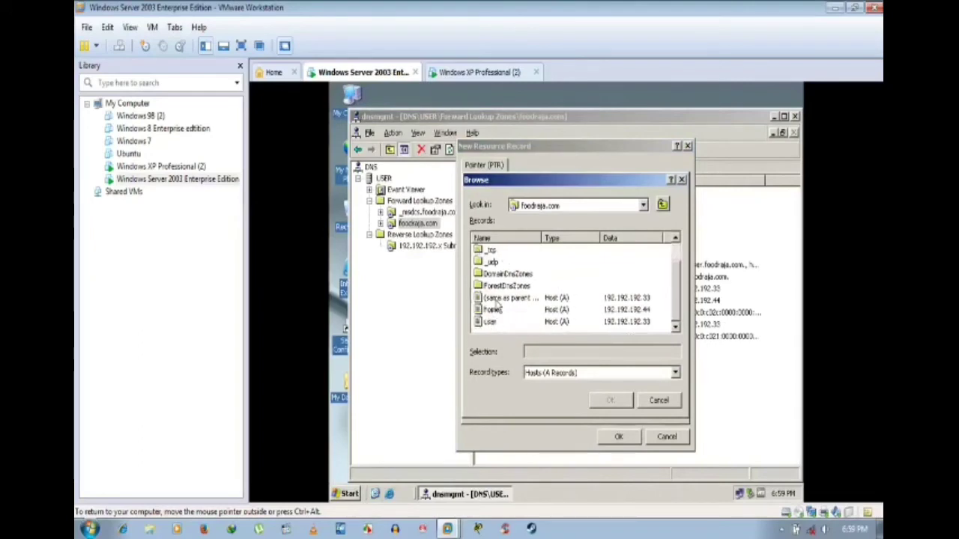
Step: Check the server's full computer name and domain in System Properties
right_click(347, 98)
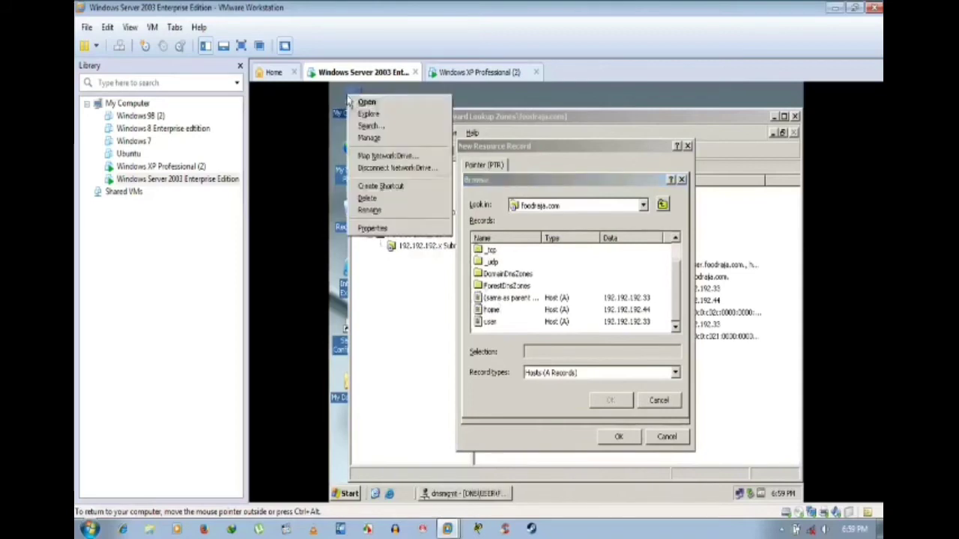
left_click(390, 227)
left_click(463, 137)
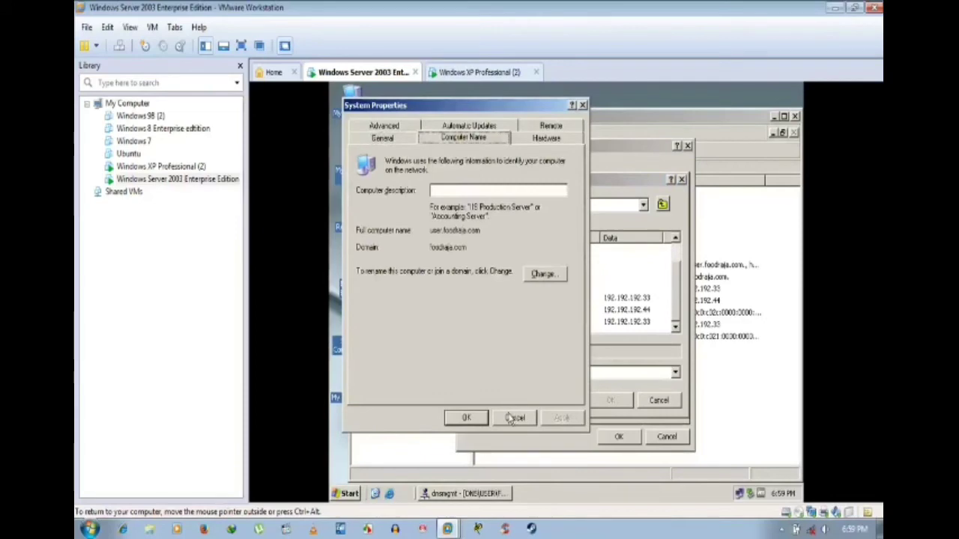
left_click(514, 418)
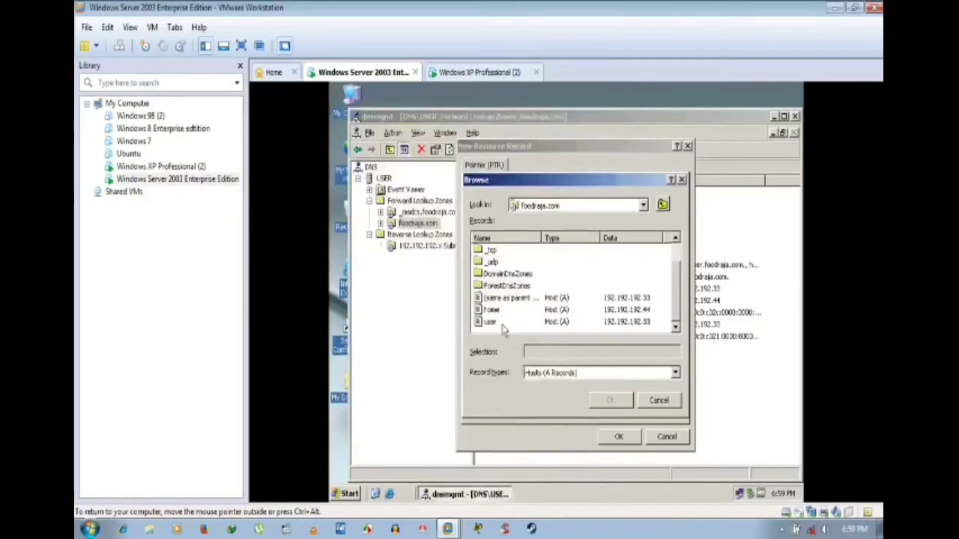
Step: Pick the user host as target, giving user.foodraja.com, and save the pointer record
left_click(490, 321)
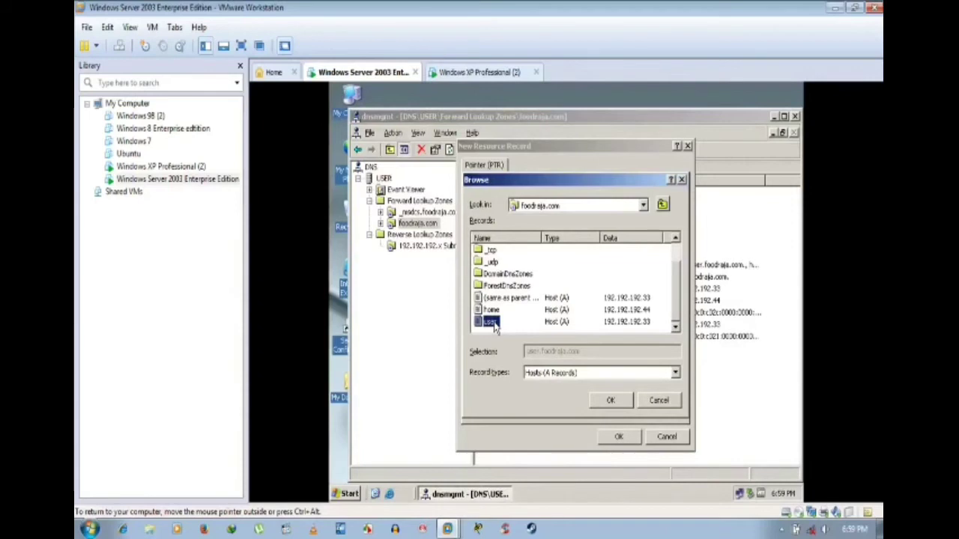
left_click(491, 312)
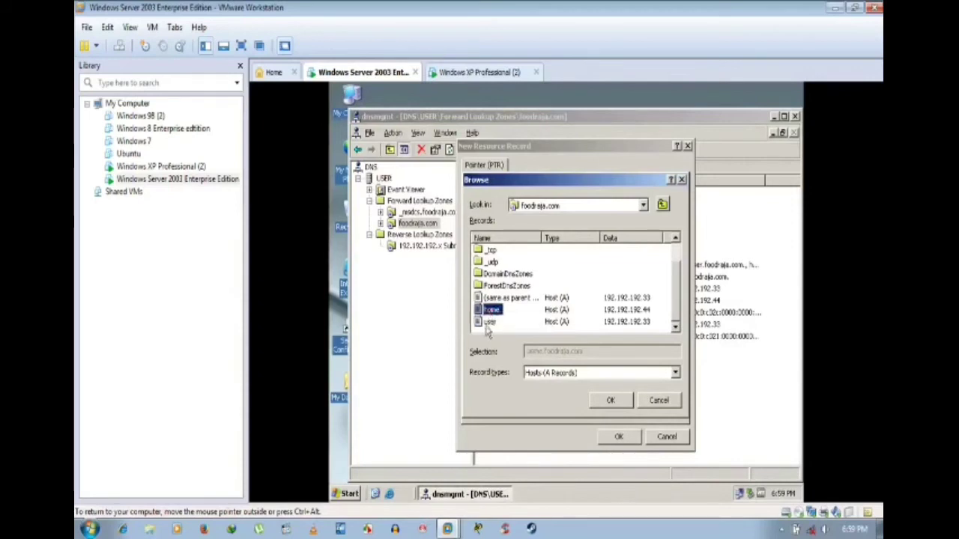
left_click(489, 323)
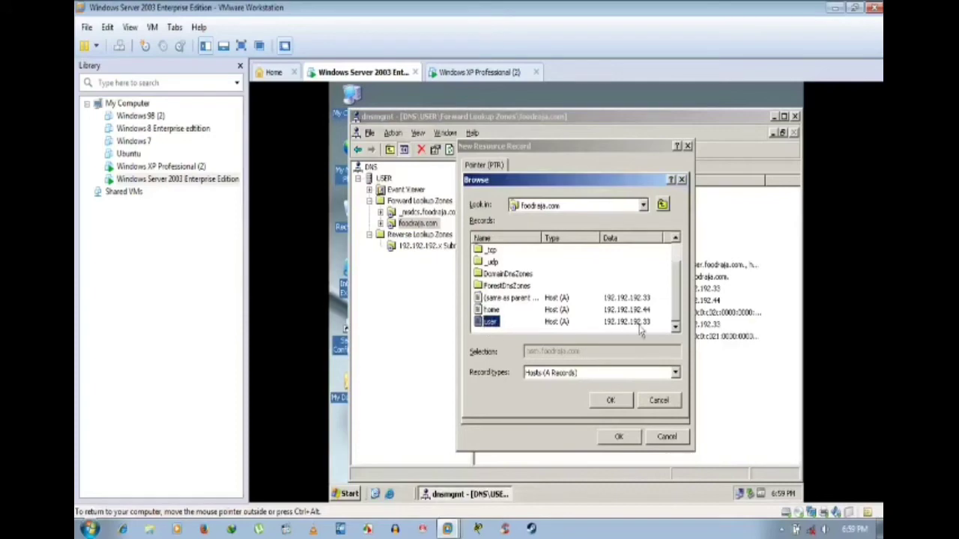
left_click(609, 401)
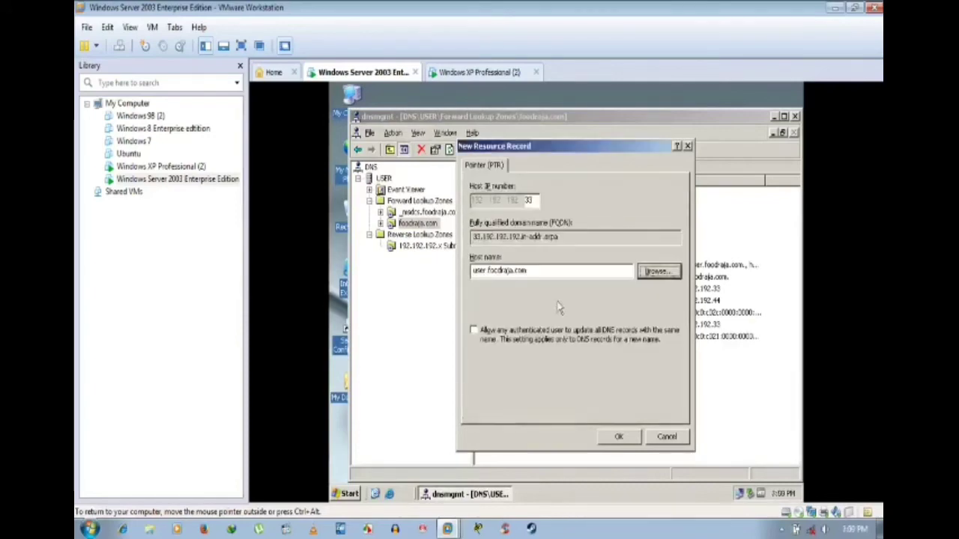
left_click(547, 274)
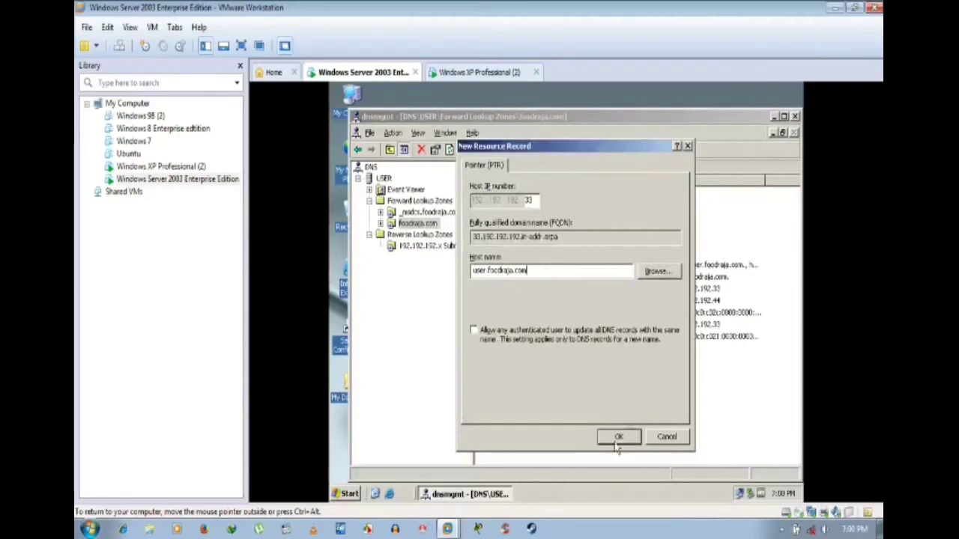
left_click(618, 436)
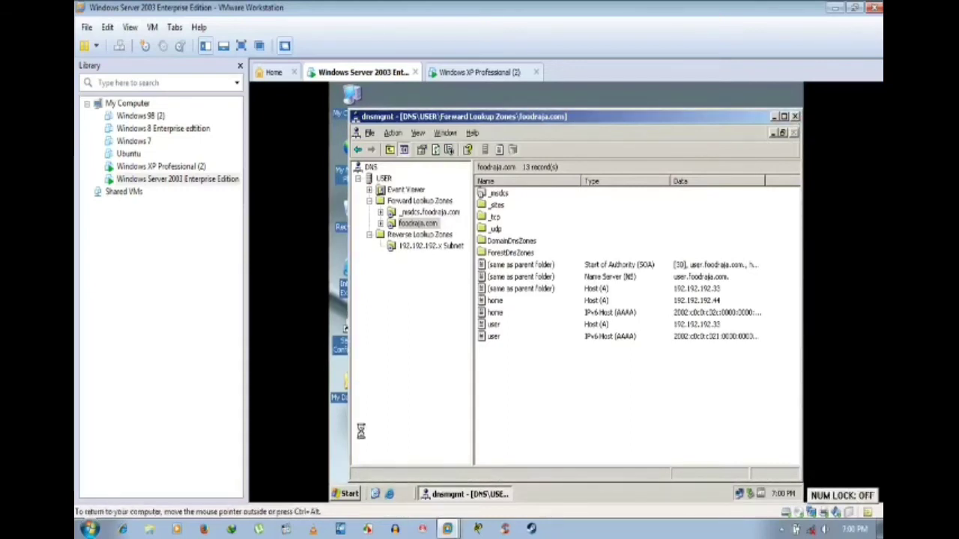
Step: Close DNS management, run nslookup in cmd to confirm user.foodraja.com at 192.192.192.33, then refresh the desktop
key("alt+F4")
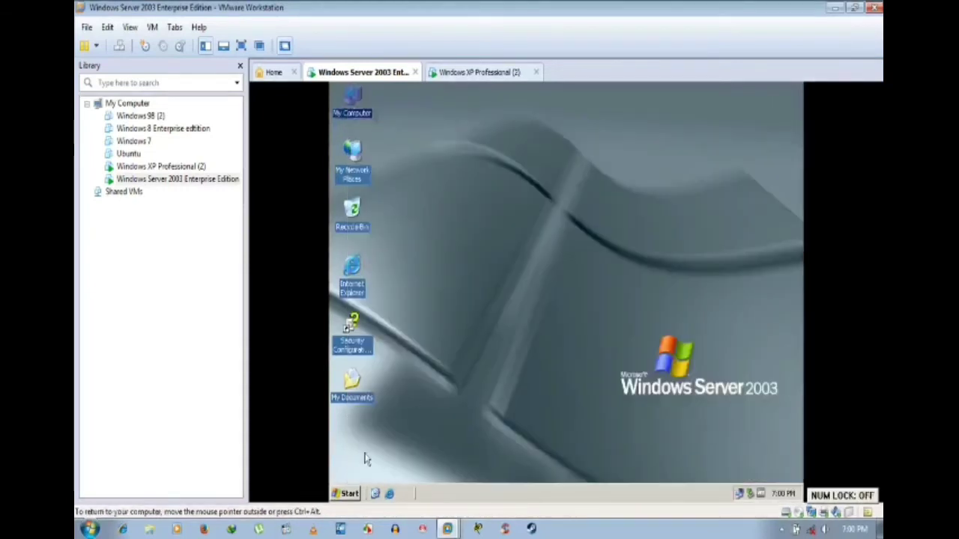
left_click(346, 493)
left_click(498, 330)
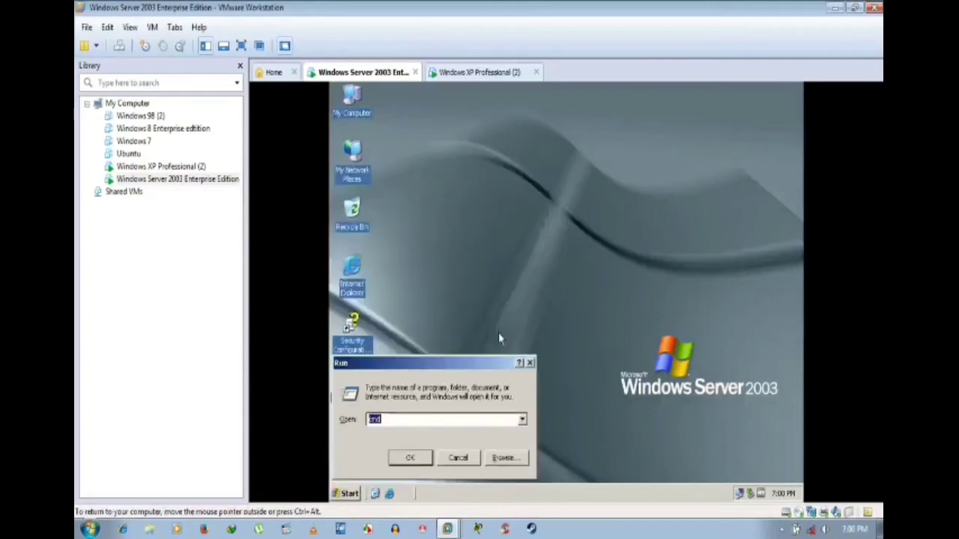
left_click(409, 455)
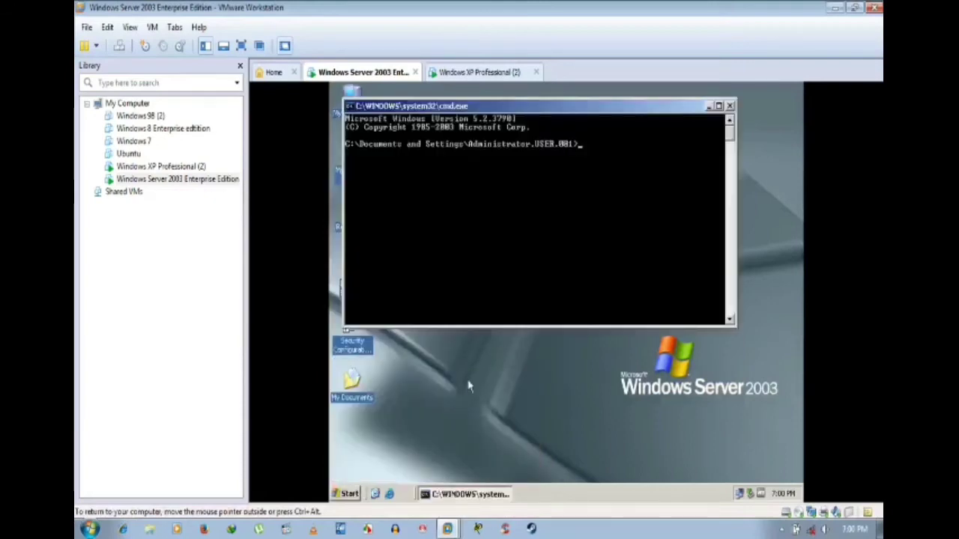
type("nslookup")
key("Return")
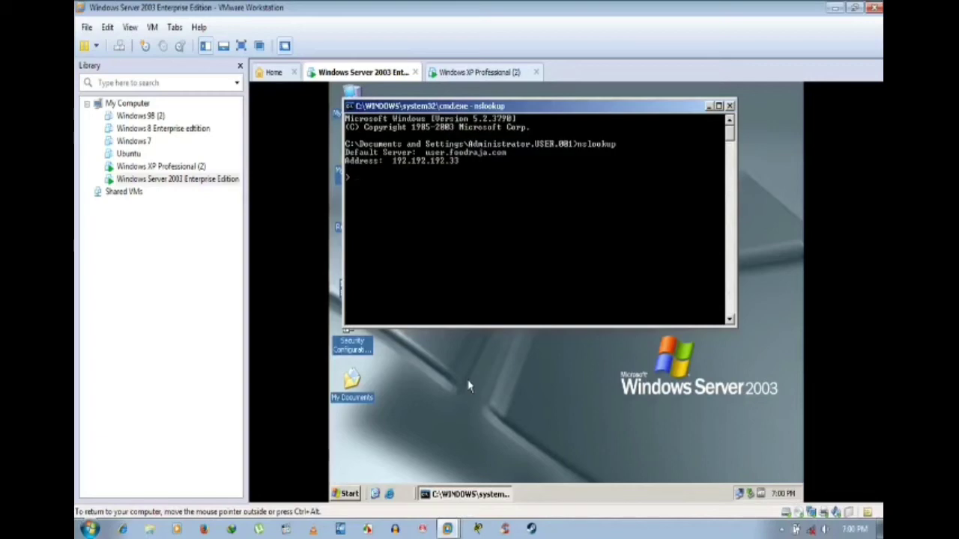
left_click(730, 106)
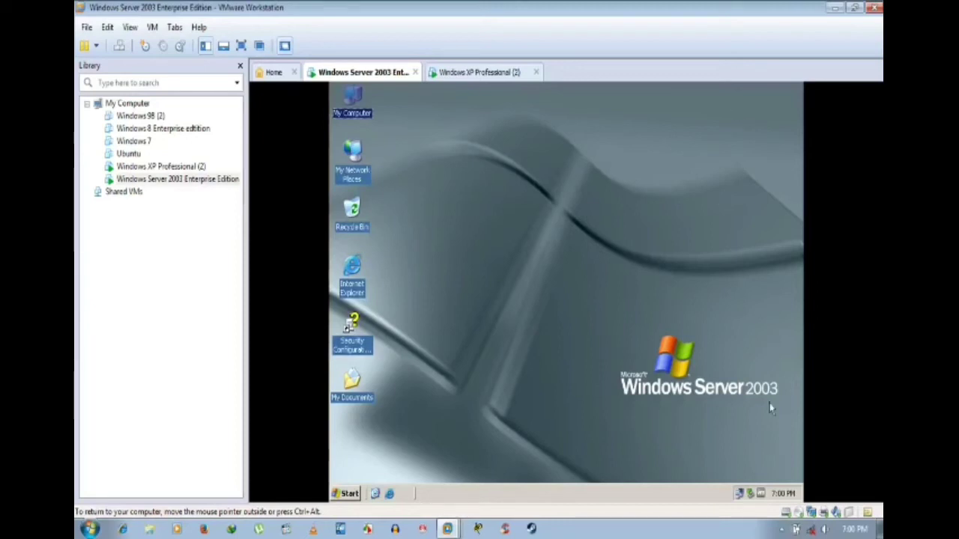
right_click(583, 214)
left_click(607, 235)
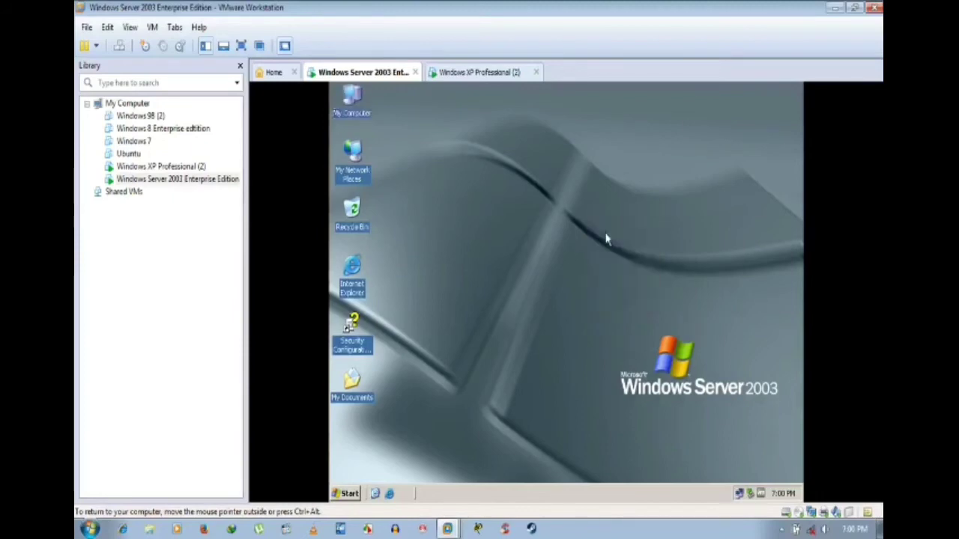
Step: On the XP client's logon screen, set Log on to the FOODRAJA domain
left_click(480, 73)
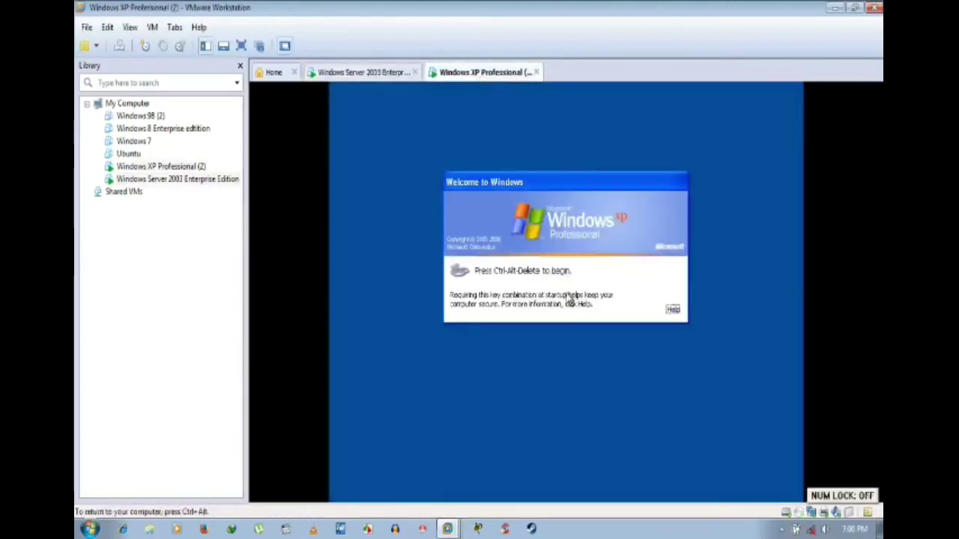
key("ctrl+alt+Insert")
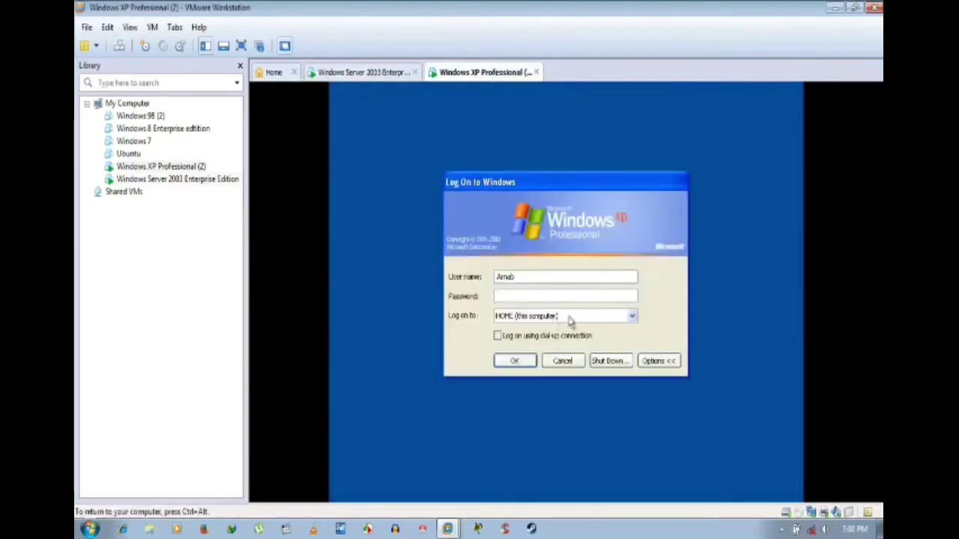
left_click(577, 318)
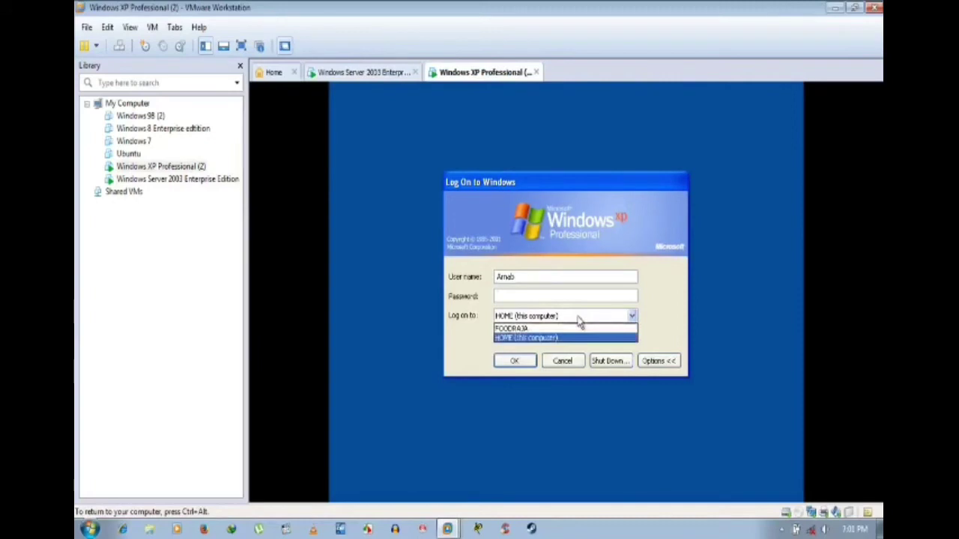
left_click(514, 328)
left_click(524, 294)
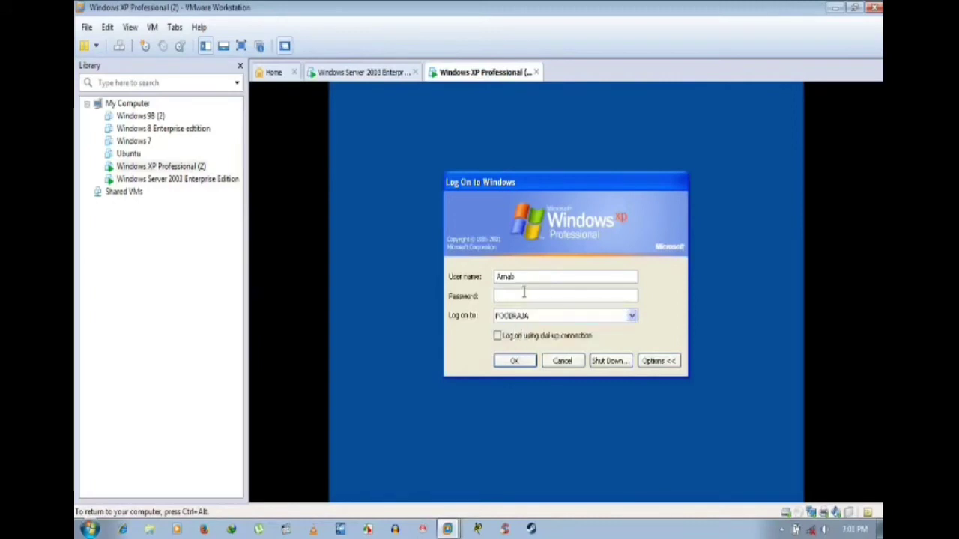
left_click(658, 361)
left_click(674, 324)
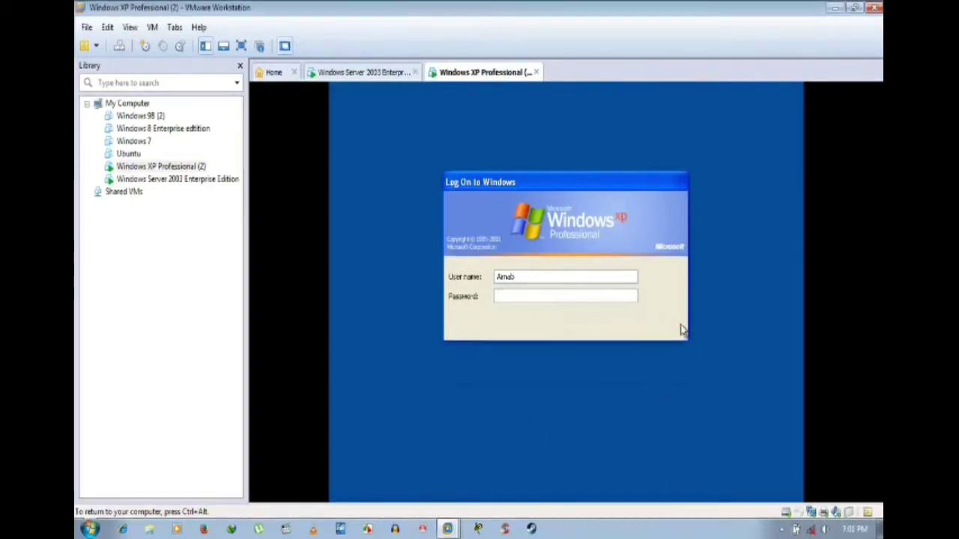
left_click(566, 317)
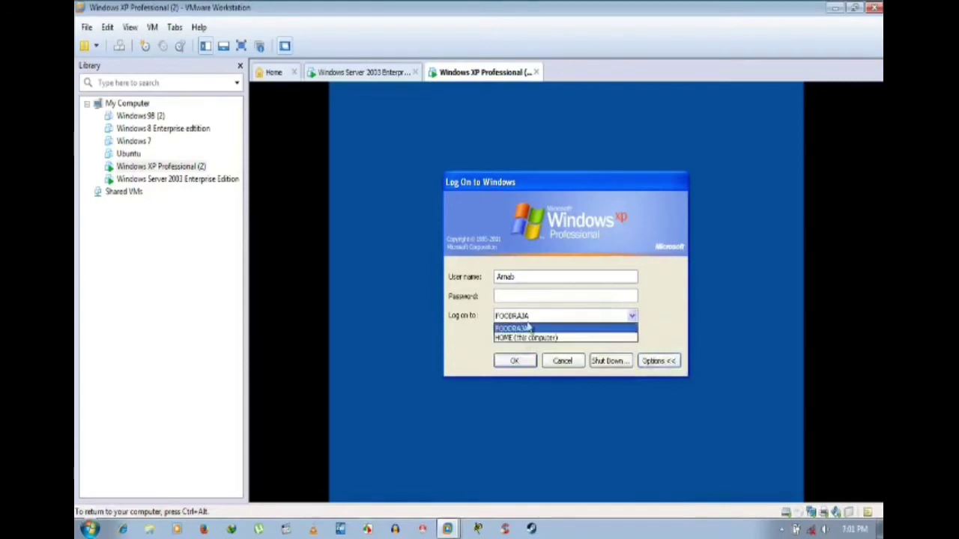
left_click(522, 330)
Step: Log on as Administrator with the account password
left_click(528, 276)
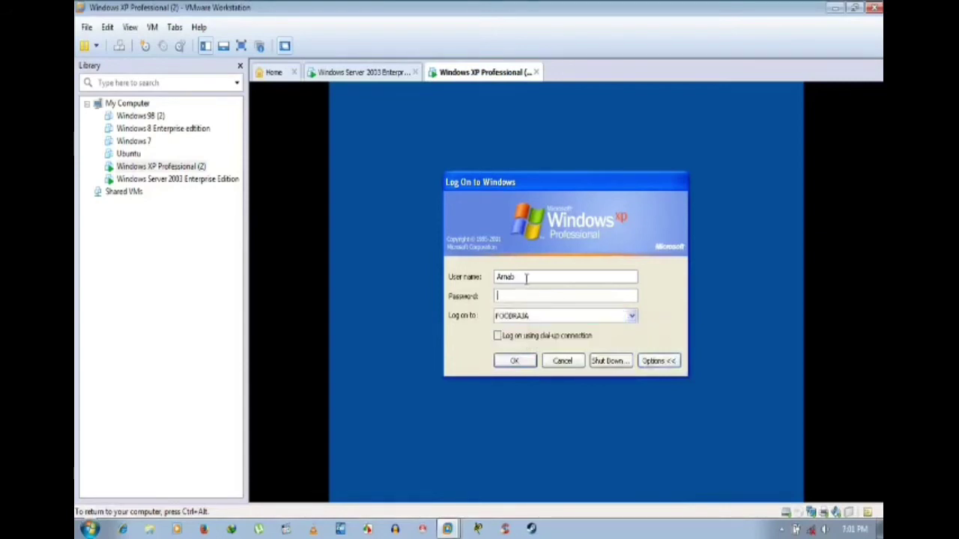
key("BackSpace")
key("BackSpace")
key("BackSpace")
key("BackSpace")
key("BackSpace")
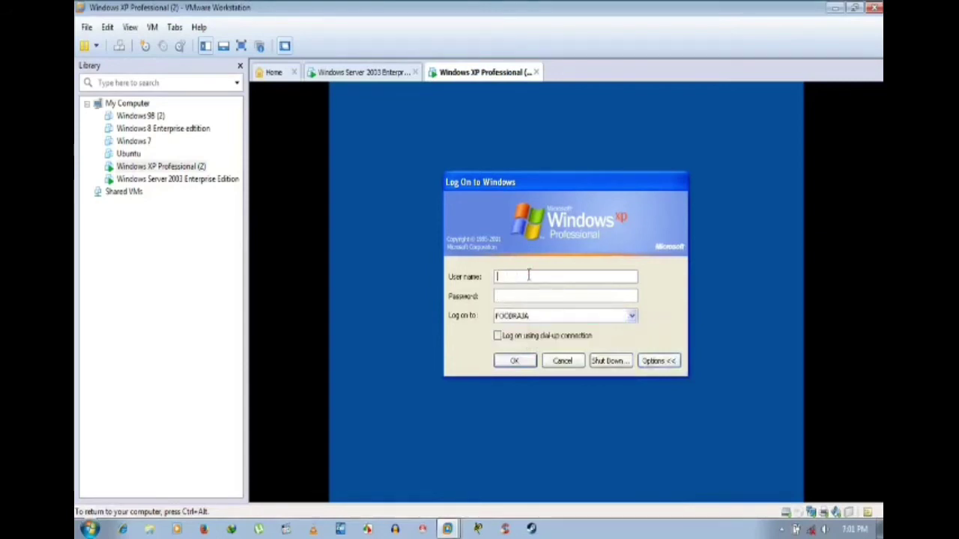
type("Administrato")
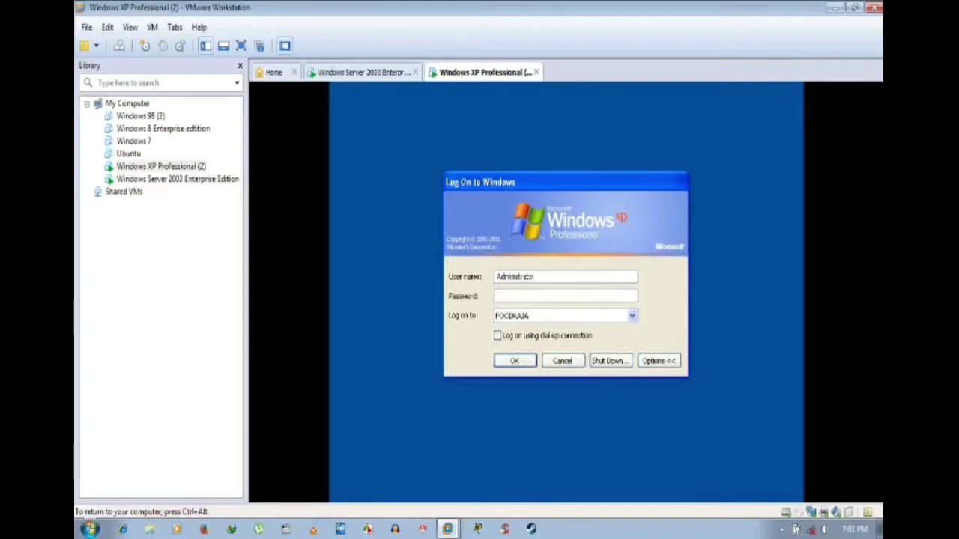
type("r")
key("Tab")
type("••••••••")
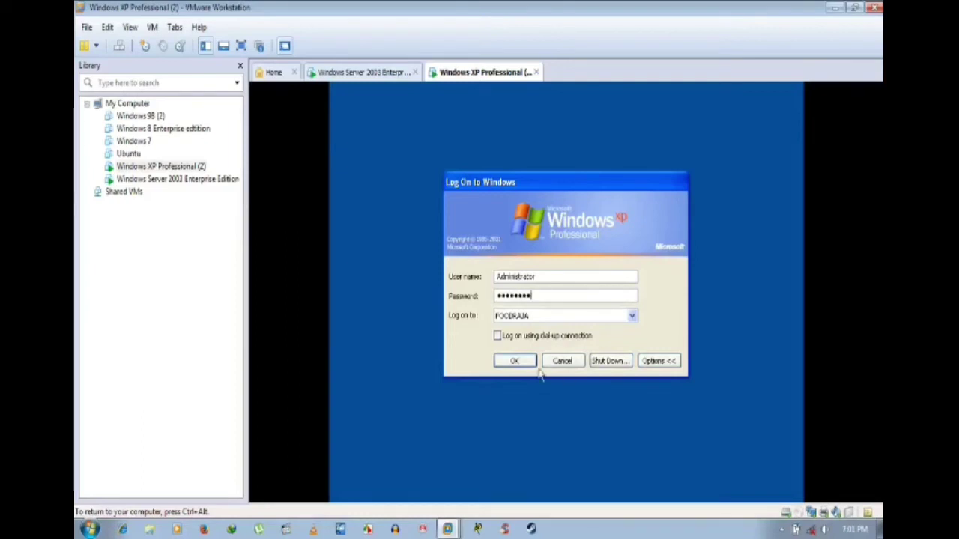
left_click(514, 362)
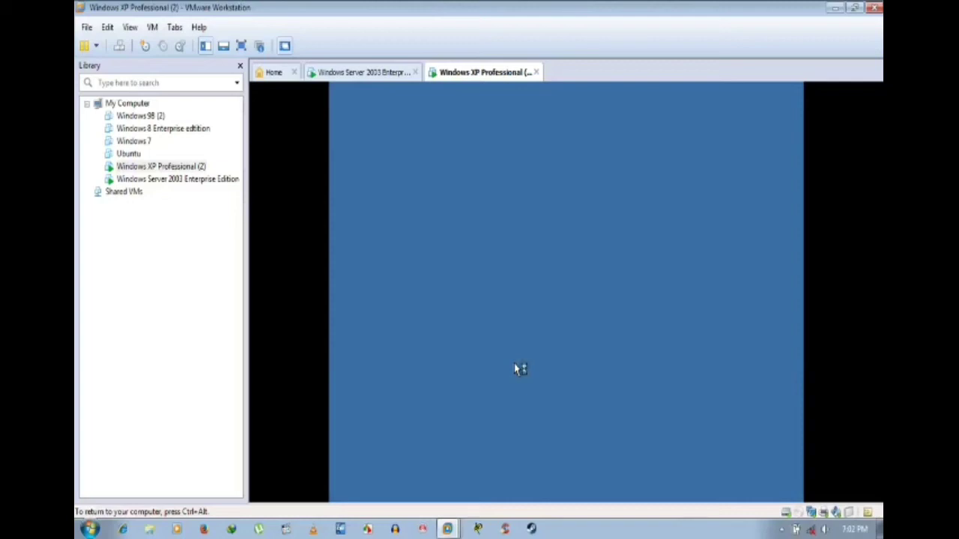
key("ctrl+alt")
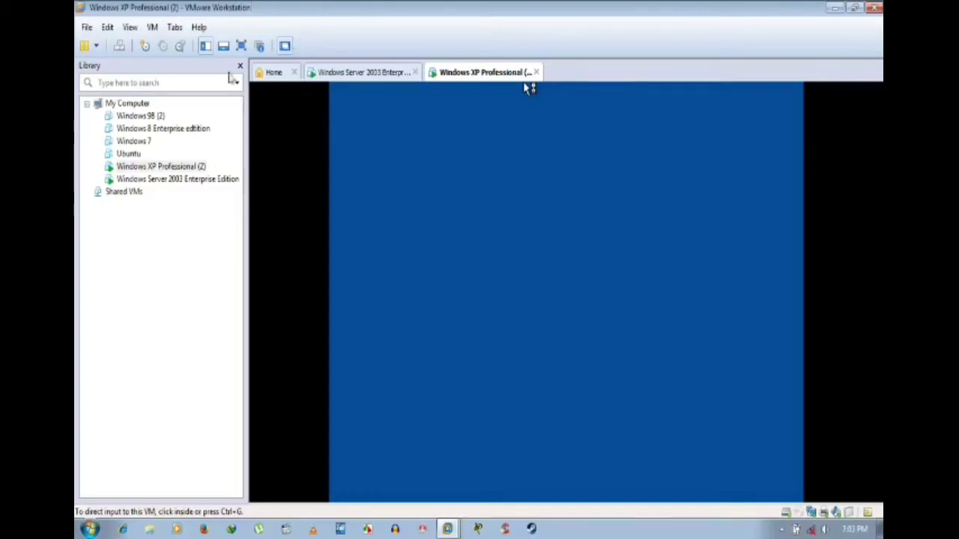
Step: Switch between the XP and Server 2003 machines, ending on the server
left_click(350, 88)
left_click(359, 72)
left_click(479, 72)
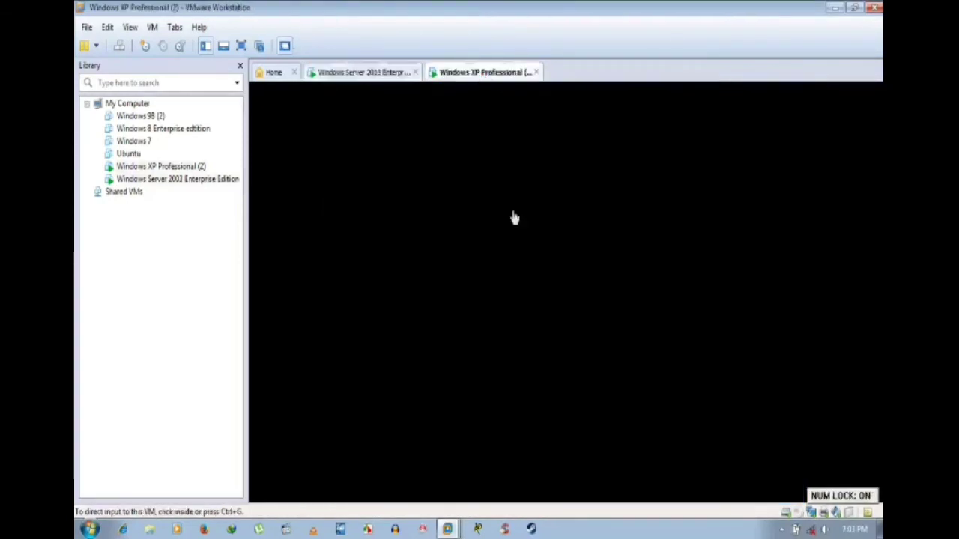
left_click(514, 216)
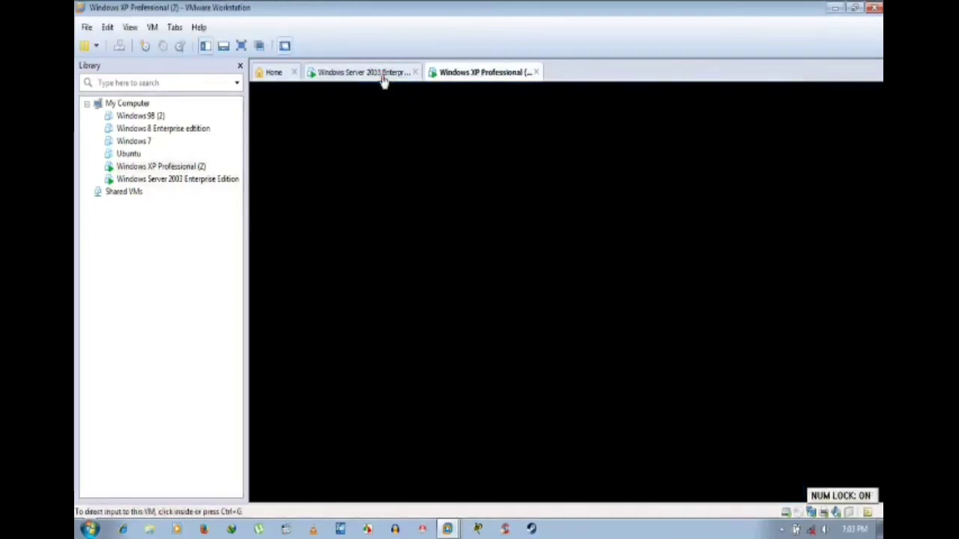
left_click(382, 75)
Step: Refresh the Server 2003 desktop several times
right_click(490, 168)
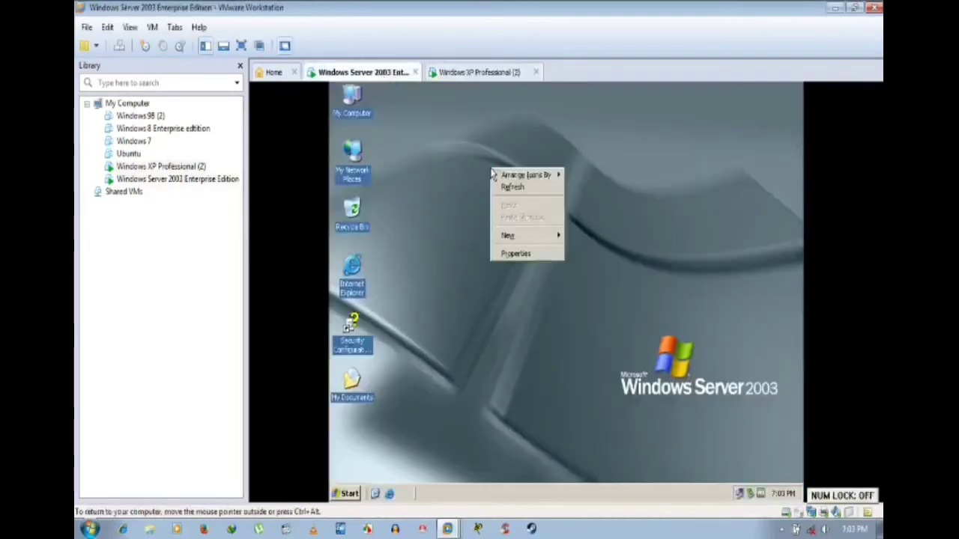
left_click(506, 187)
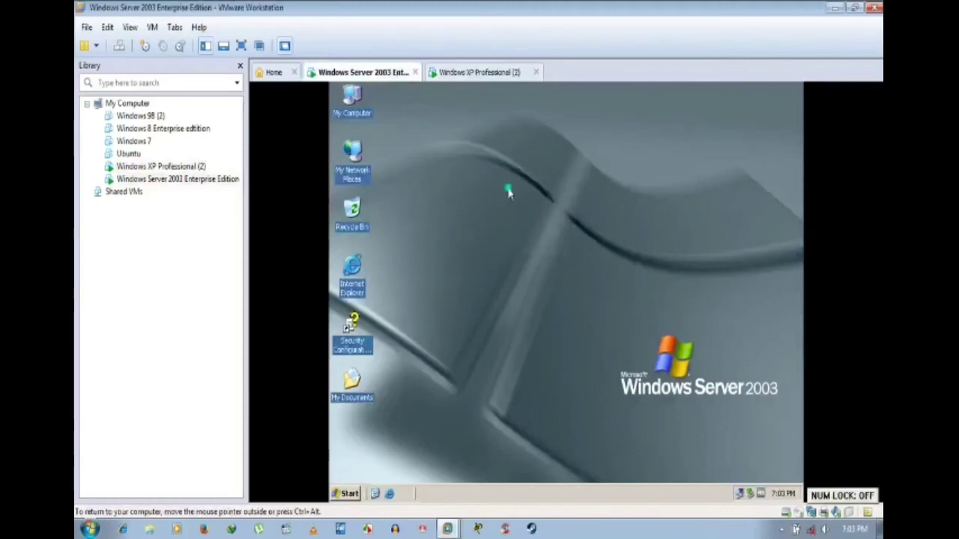
right_click(509, 189)
left_click(522, 206)
right_click(454, 147)
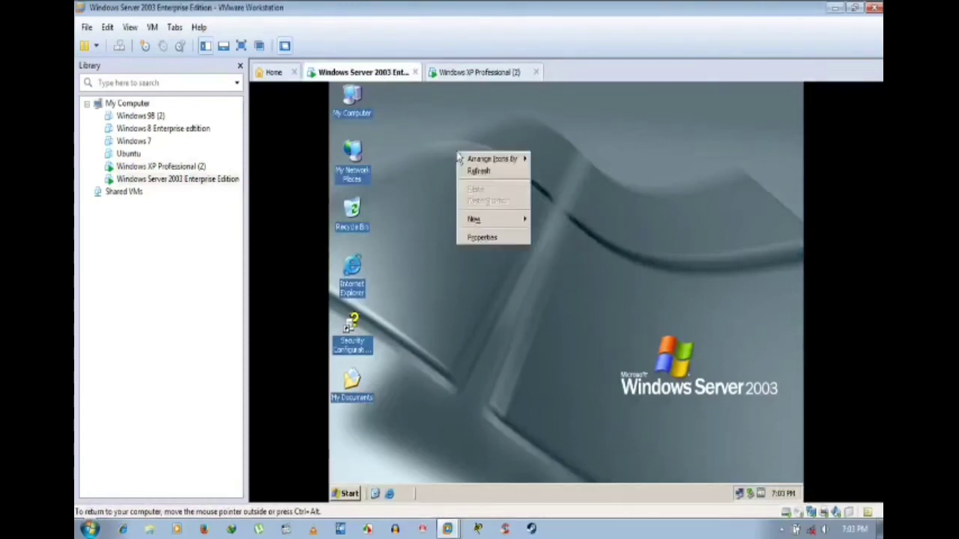
left_click(470, 167)
right_click(471, 170)
left_click(484, 189)
right_click(484, 188)
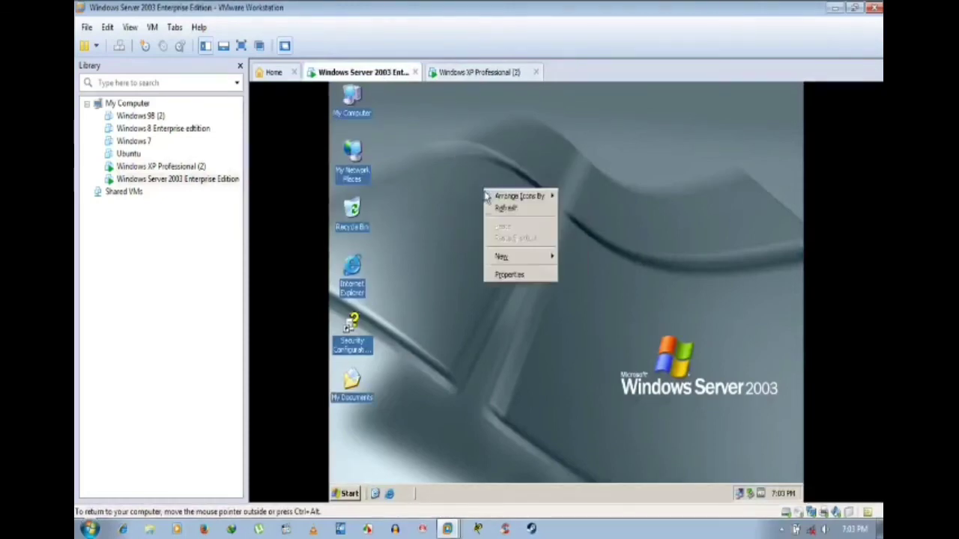
left_click(504, 208)
Step: Check the XP client's logon progress, then return to the server and keep refreshing its desktop
left_click(479, 72)
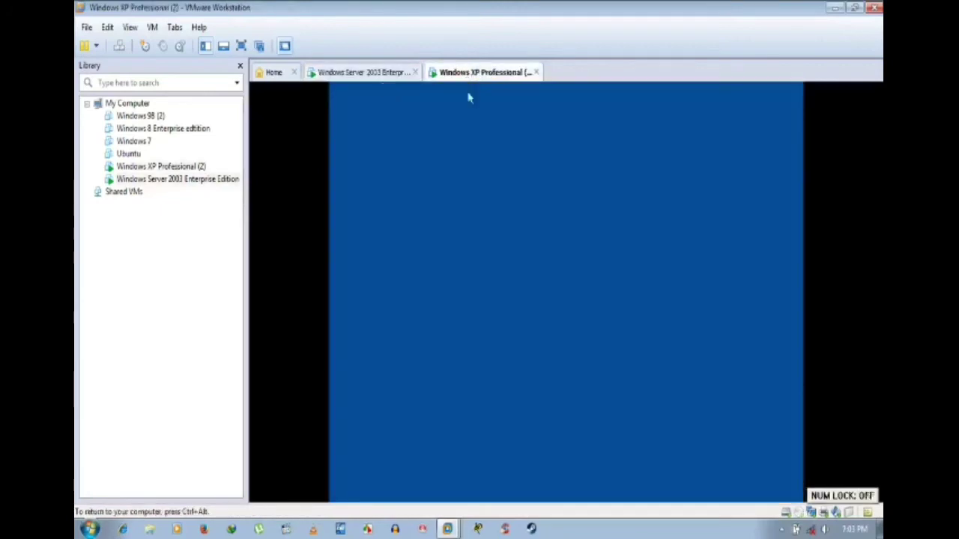
left_click(388, 73)
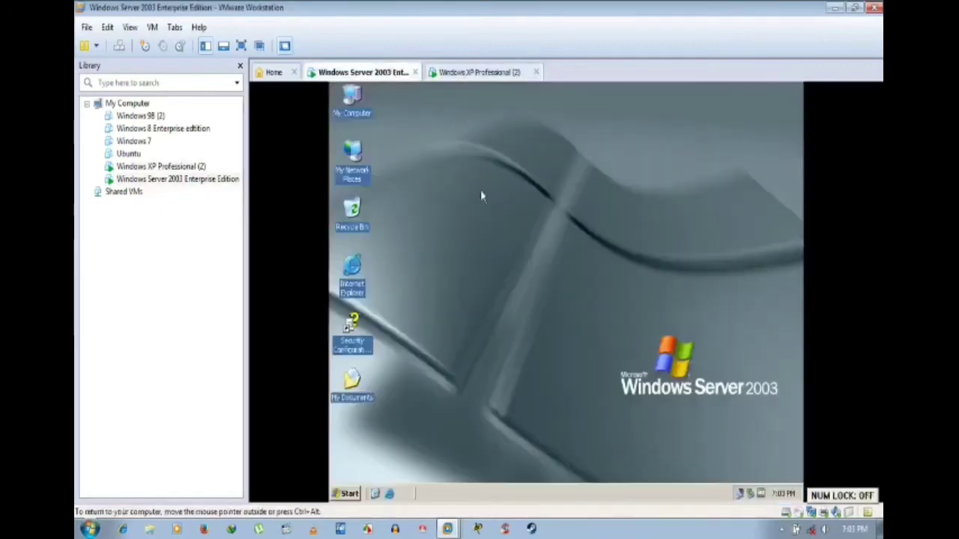
right_click(494, 182)
left_click(505, 208)
right_click(502, 204)
left_click(523, 226)
left_click(479, 72)
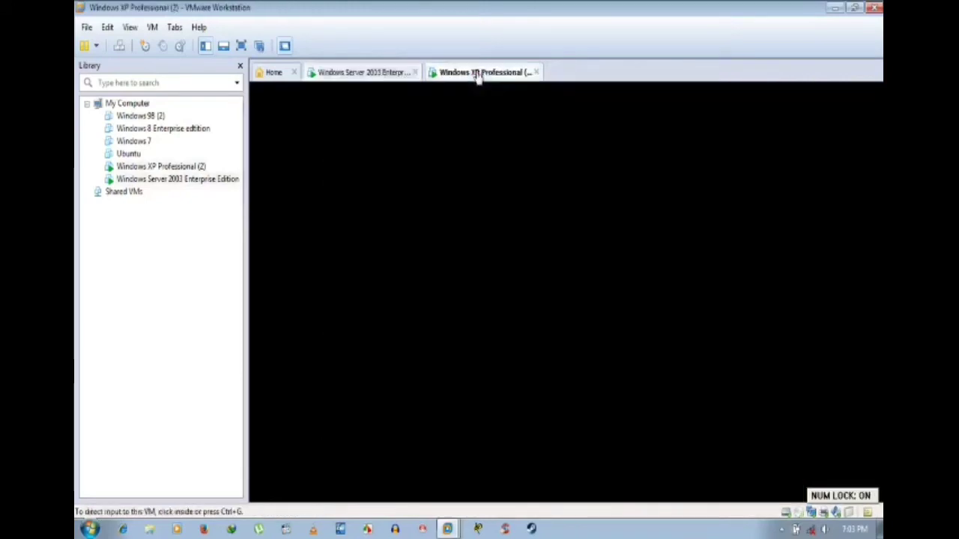
left_click(385, 74)
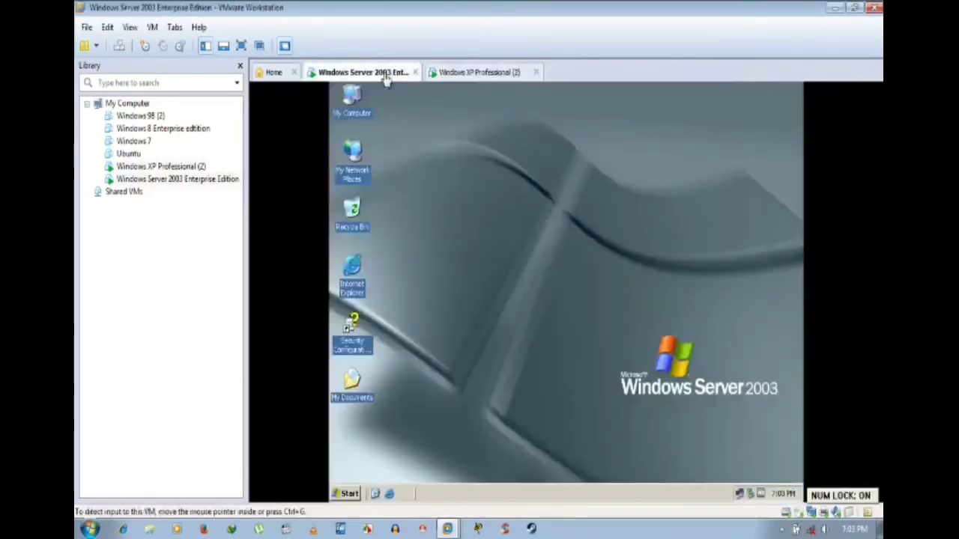
right_click(492, 166)
left_click(508, 186)
right_click(505, 182)
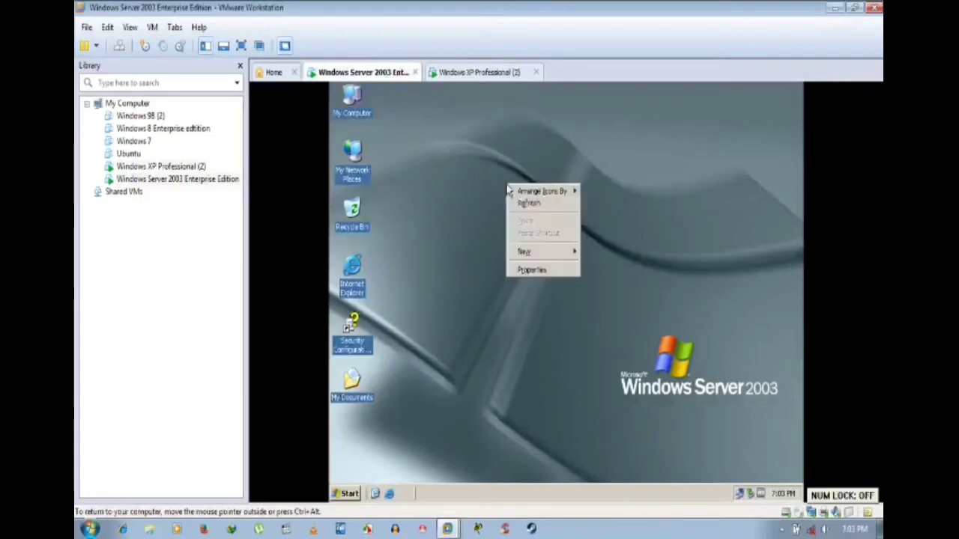
left_click(511, 204)
right_click(467, 136)
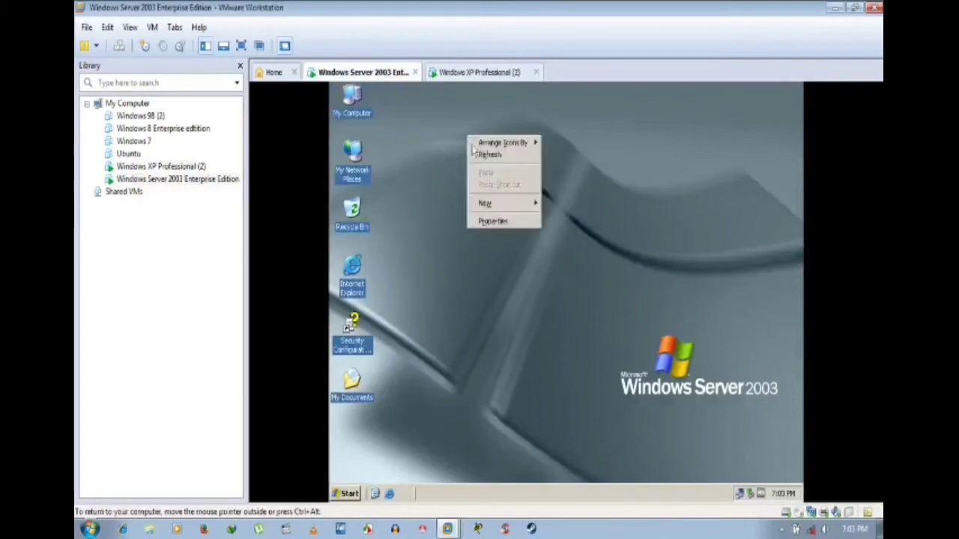
left_click(478, 152)
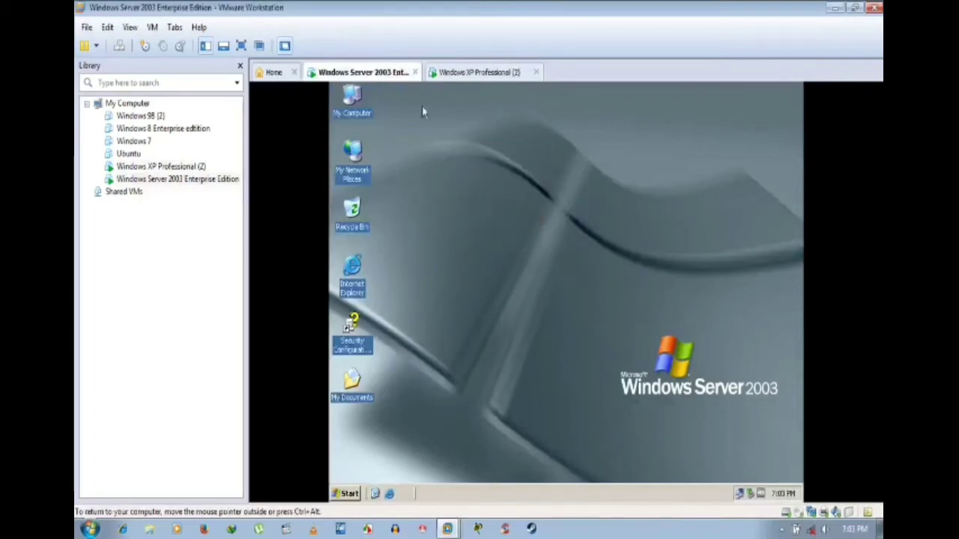
Step: View the server's drives, including Local Disk (F:), in My Computer, close it, and go to the XP machine
double_click(358, 104)
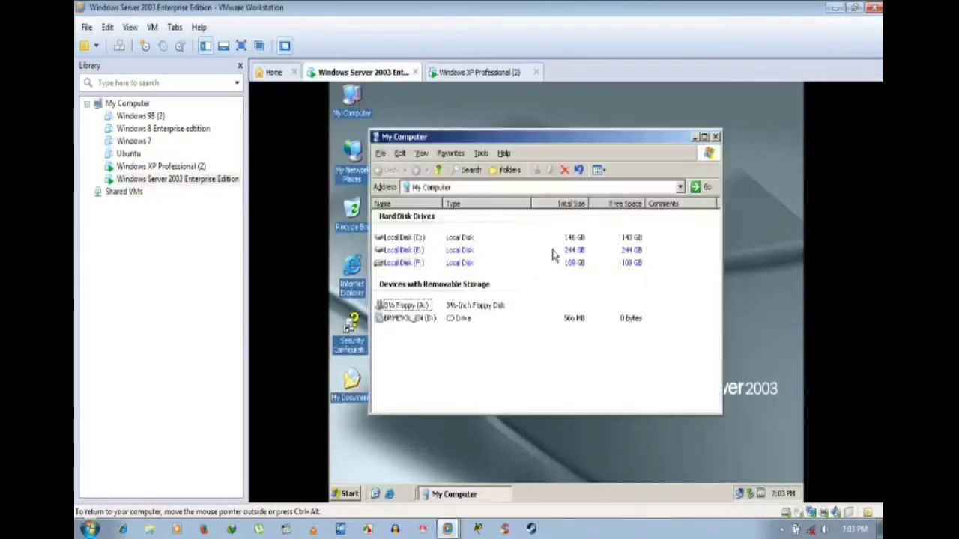
right_click(405, 263)
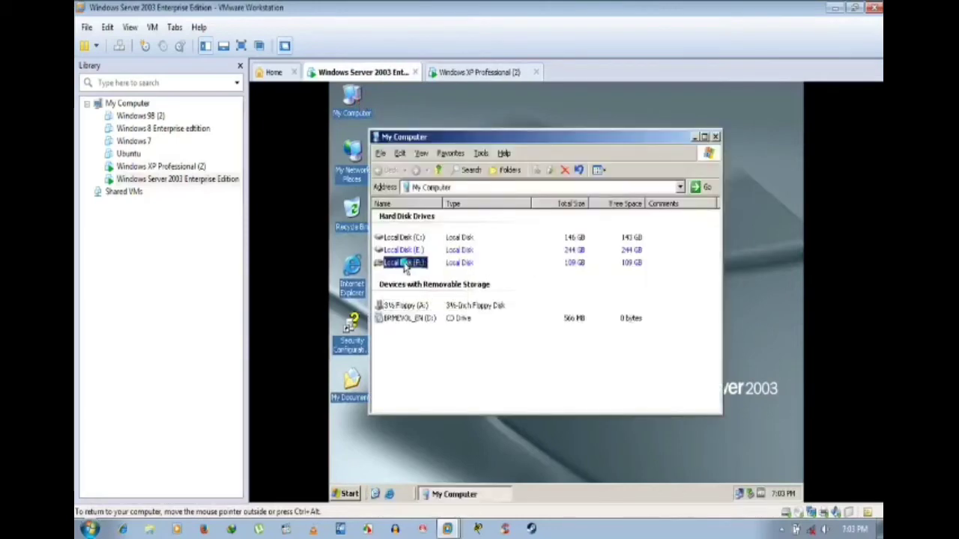
left_click(543, 352)
left_click(715, 137)
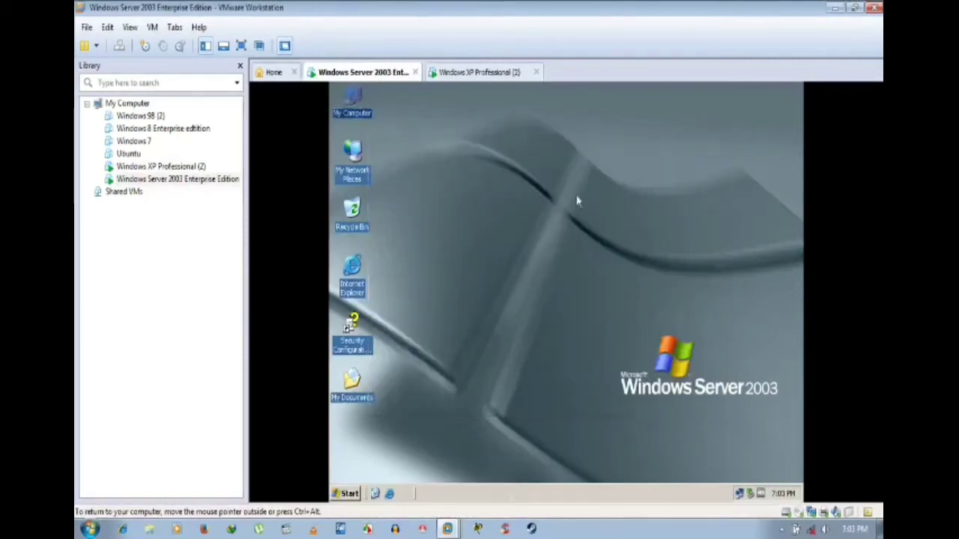
left_click(500, 72)
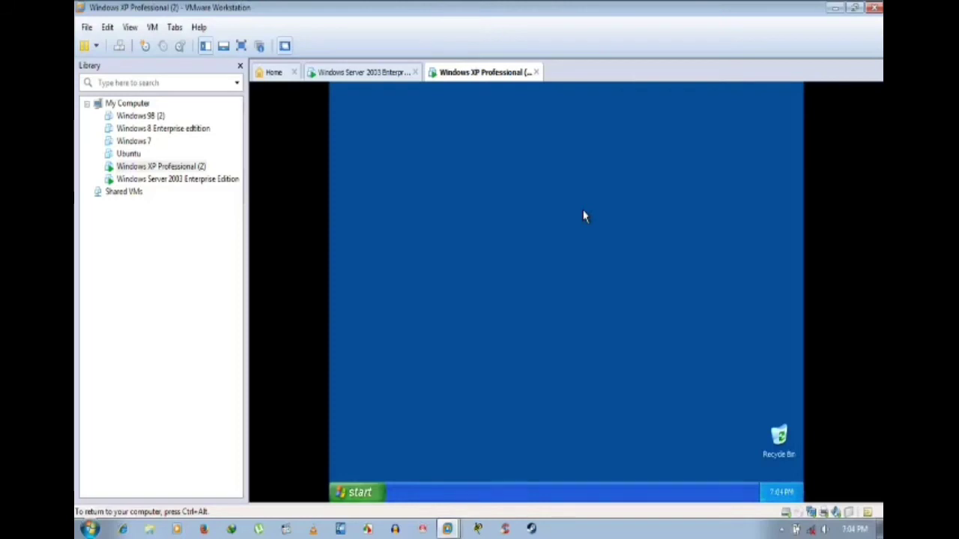
Step: Turn on Auto Arrange for the XP desktop icons
right_click(536, 180)
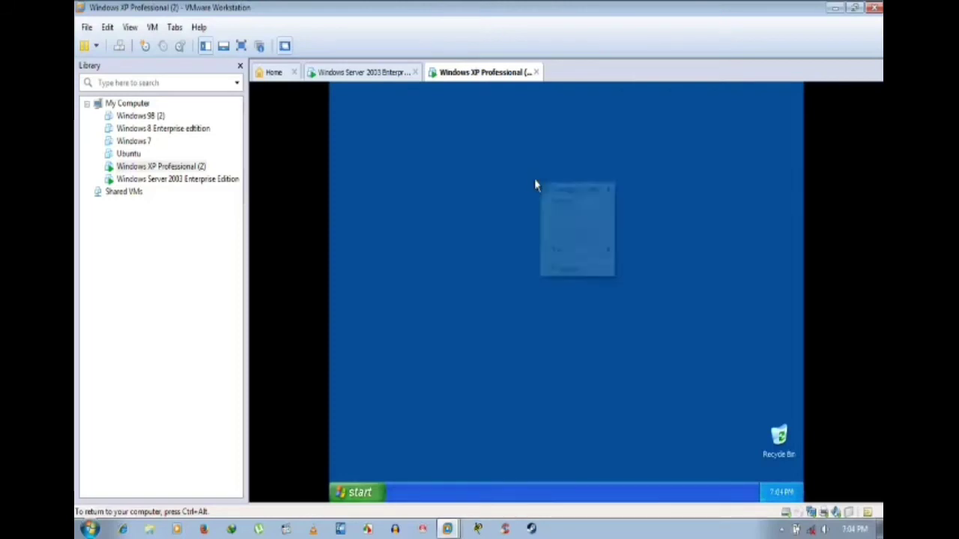
mouse_move(574, 191)
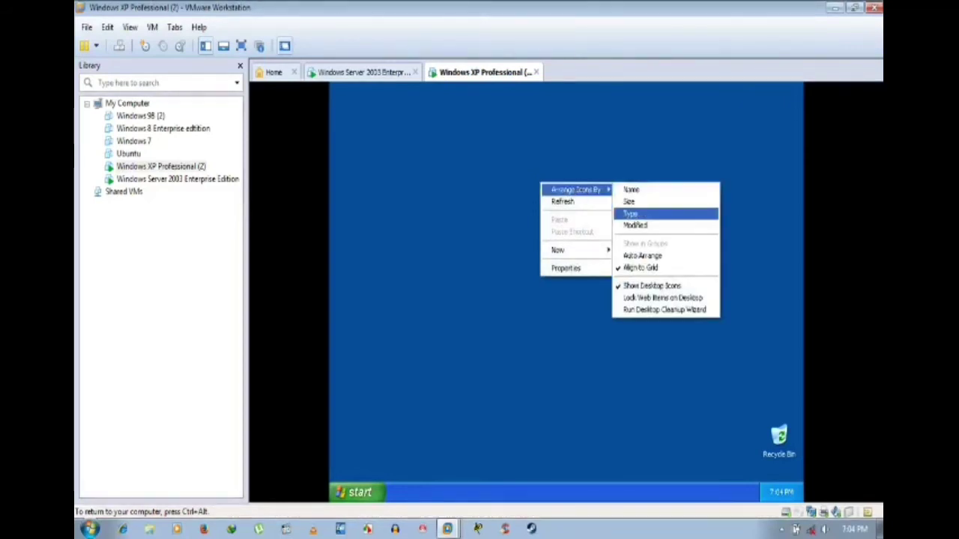
left_click(628, 257)
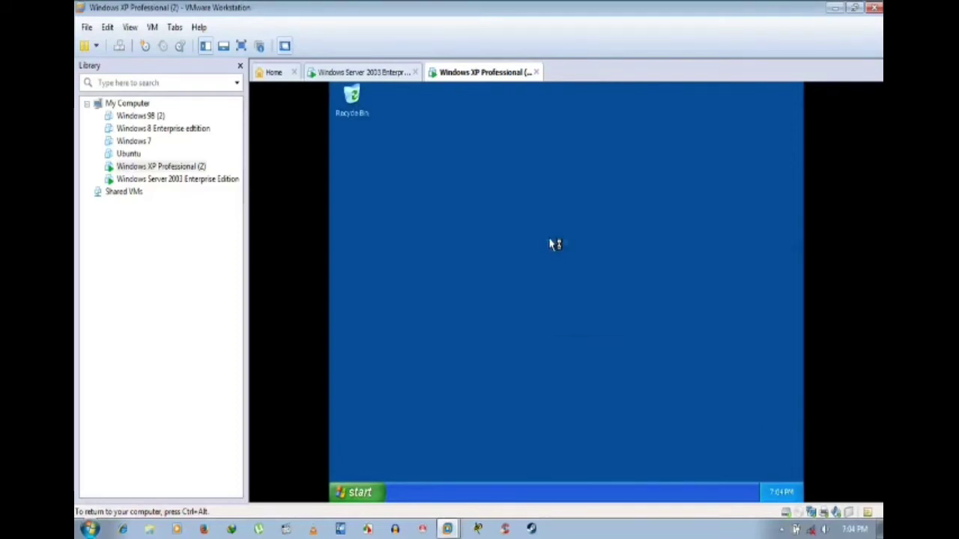
right_click(551, 241)
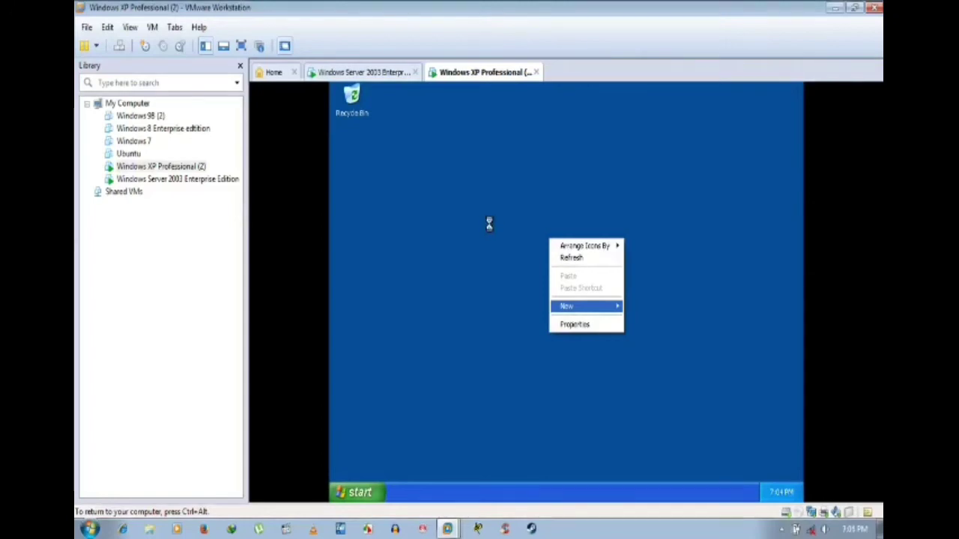
key("ctrl+alt")
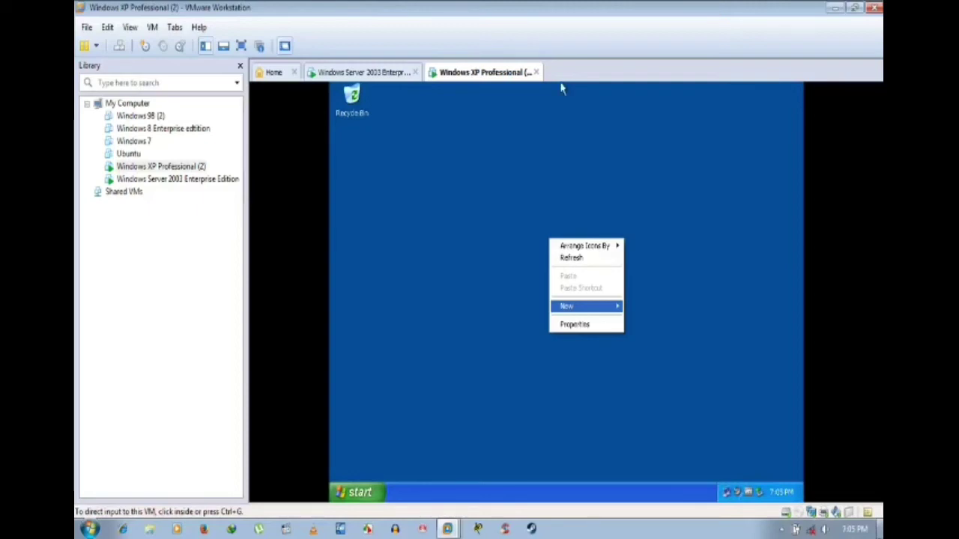
left_click(561, 89)
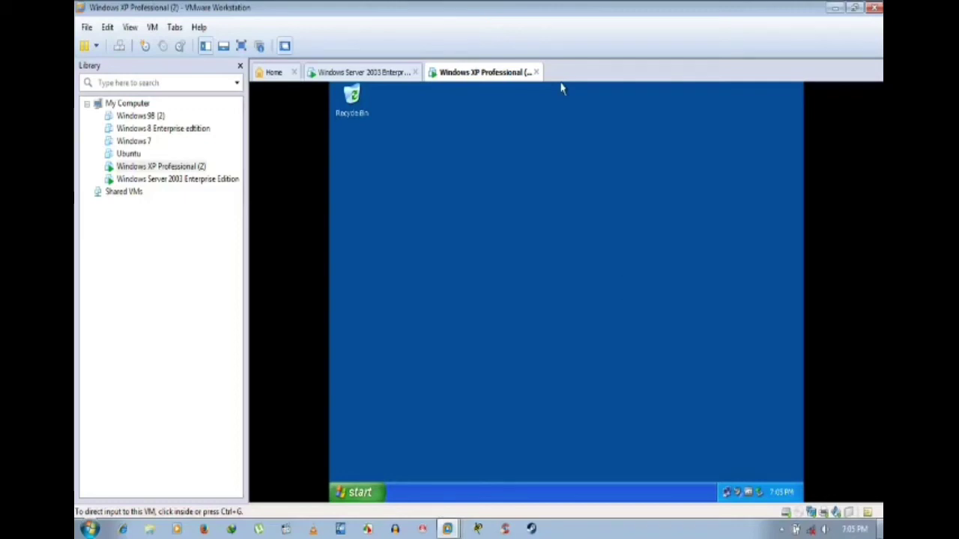
Step: Open the XP Display Properties, then switch to the Windows Server 2003 machine
key("shift+F10")
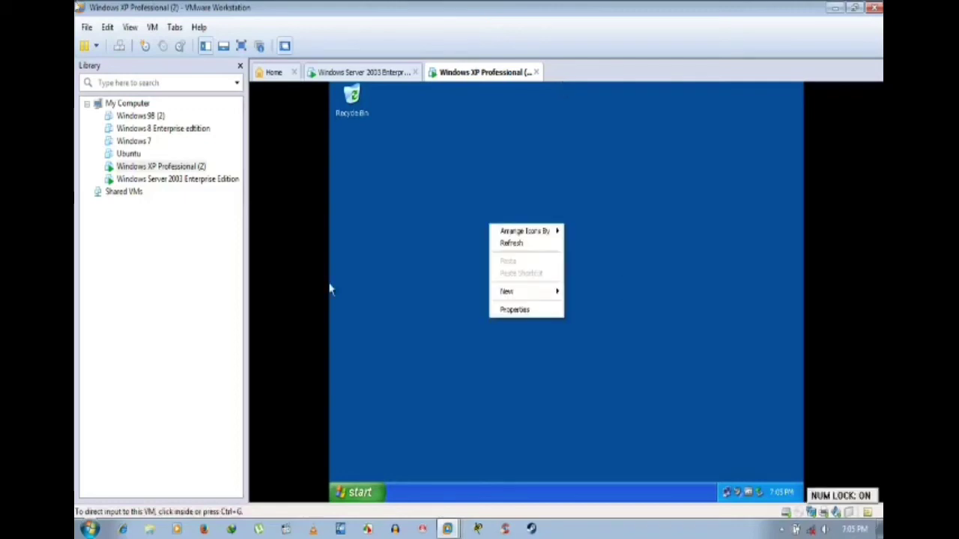
left_click(527, 311)
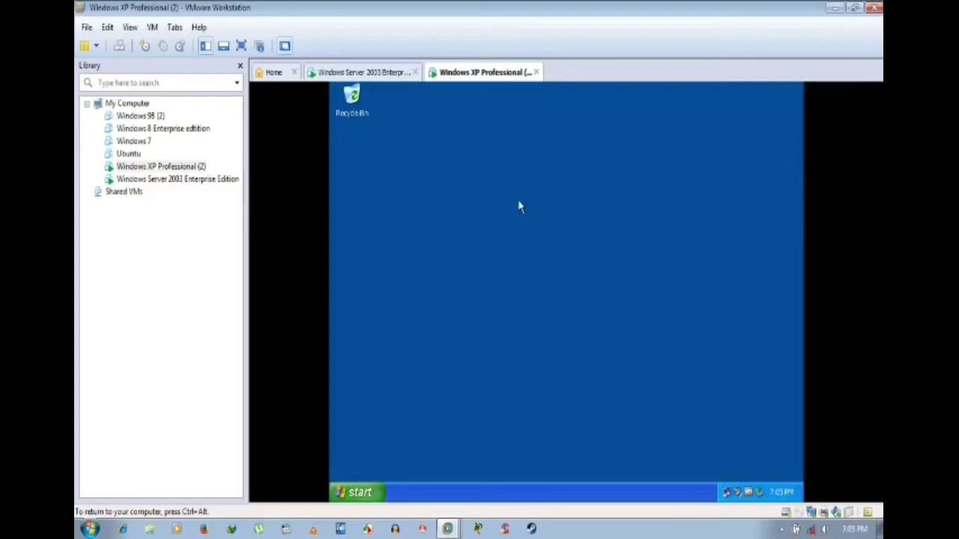
left_click(374, 74)
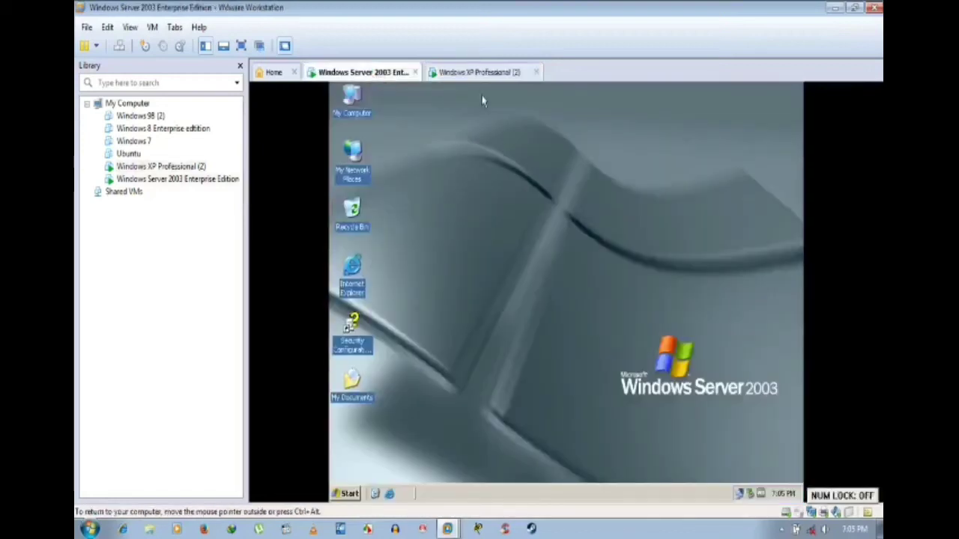
Step: Return to the Windows XP Professional (2) machine and capture input to see Display Properties
left_click(476, 73)
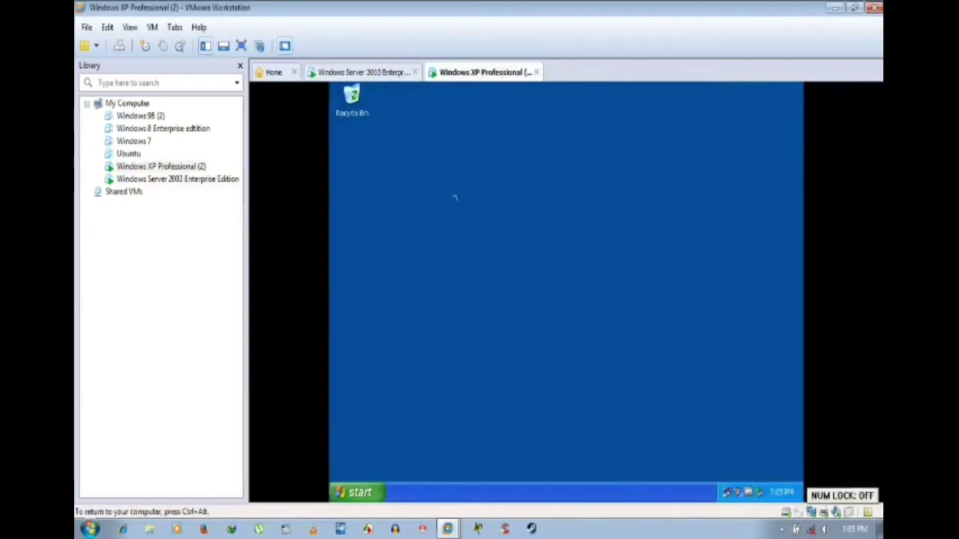
left_click(379, 75)
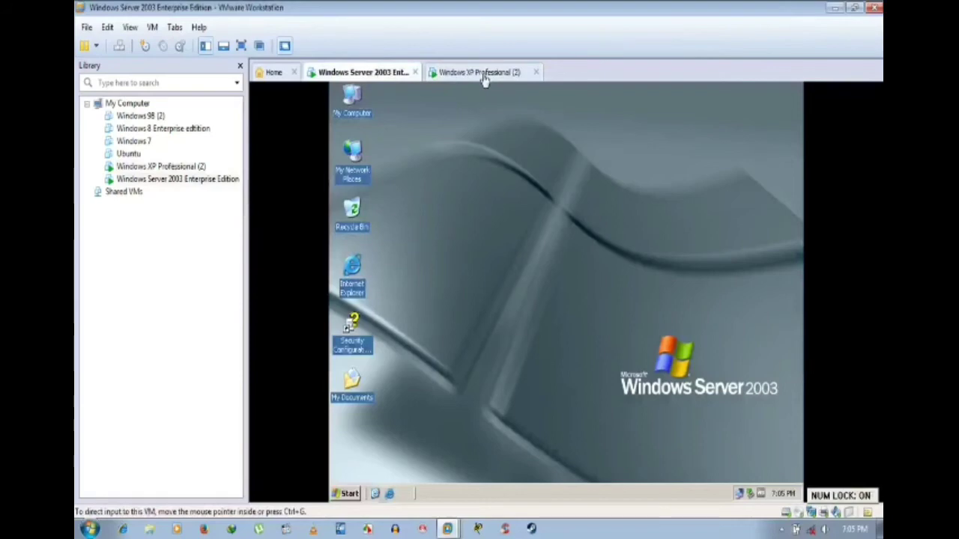
left_click(483, 75)
left_click(489, 113)
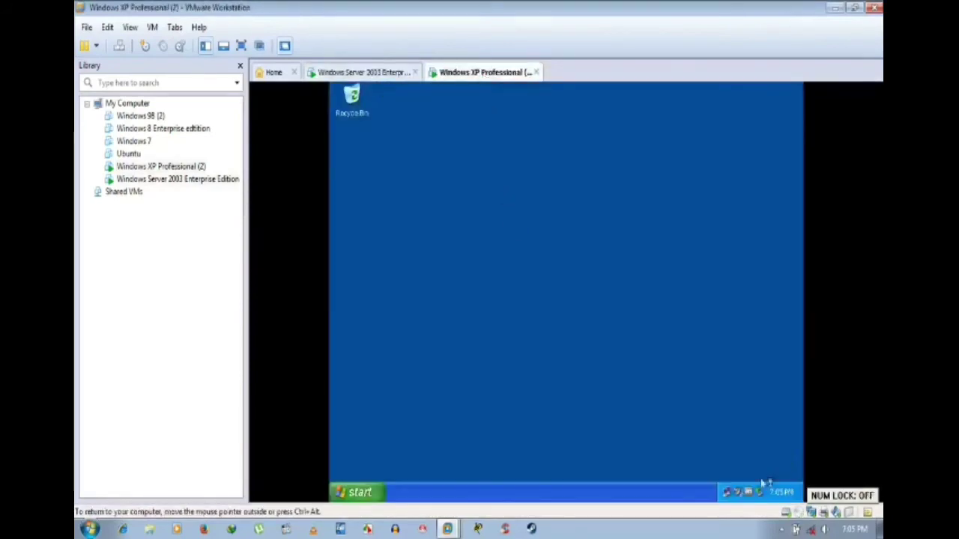
mouse_move(728, 496)
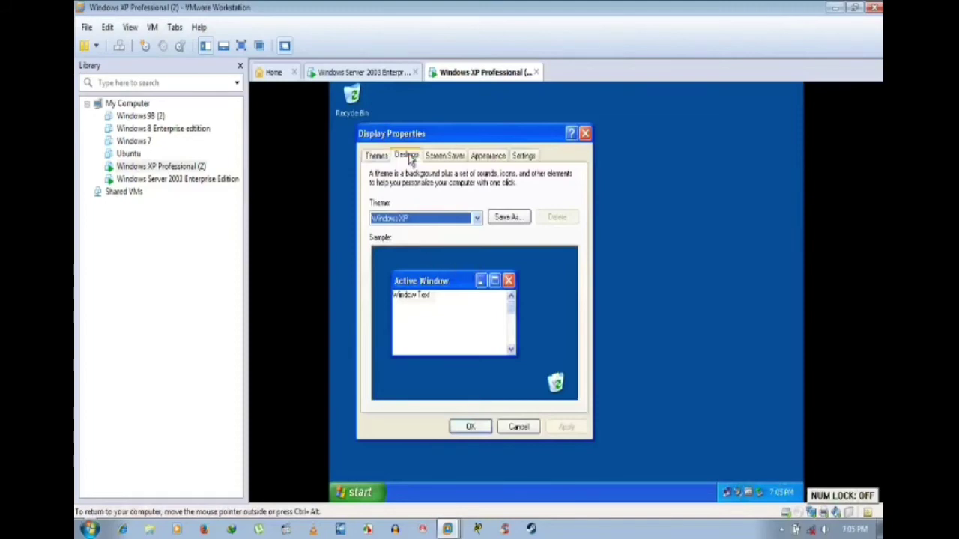
Step: Check the XP Desktop background tab, cancel unchanged, then reopen Display Properties from the desktop
left_click(407, 156)
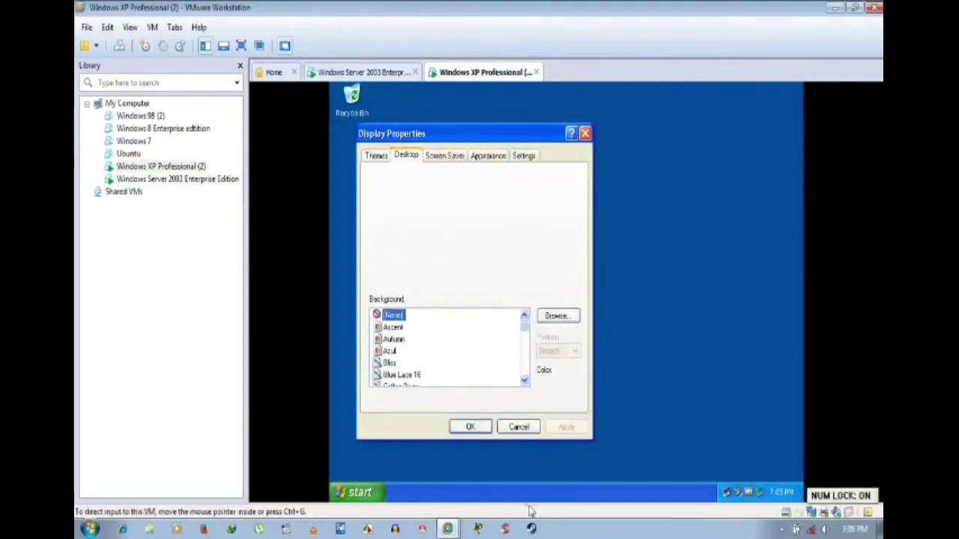
left_click(520, 428)
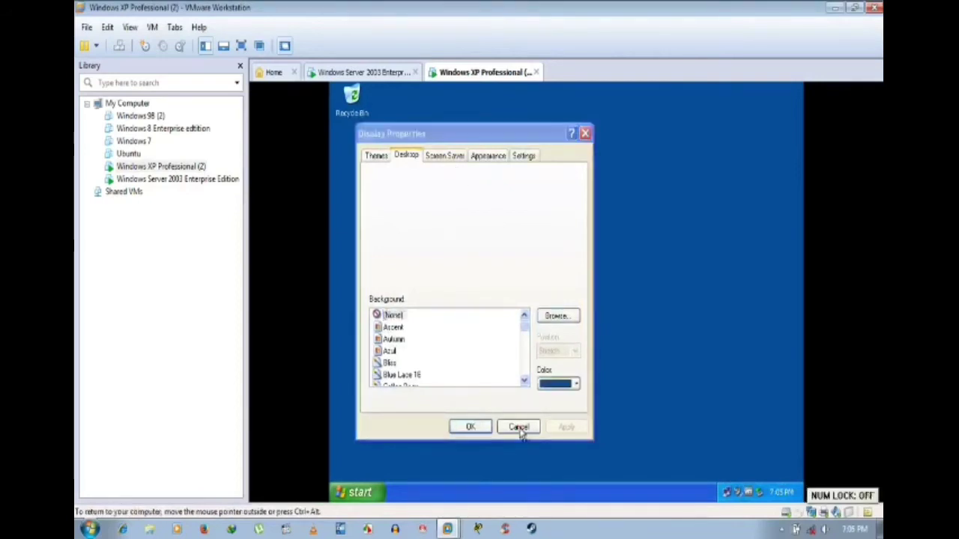
right_click(468, 158)
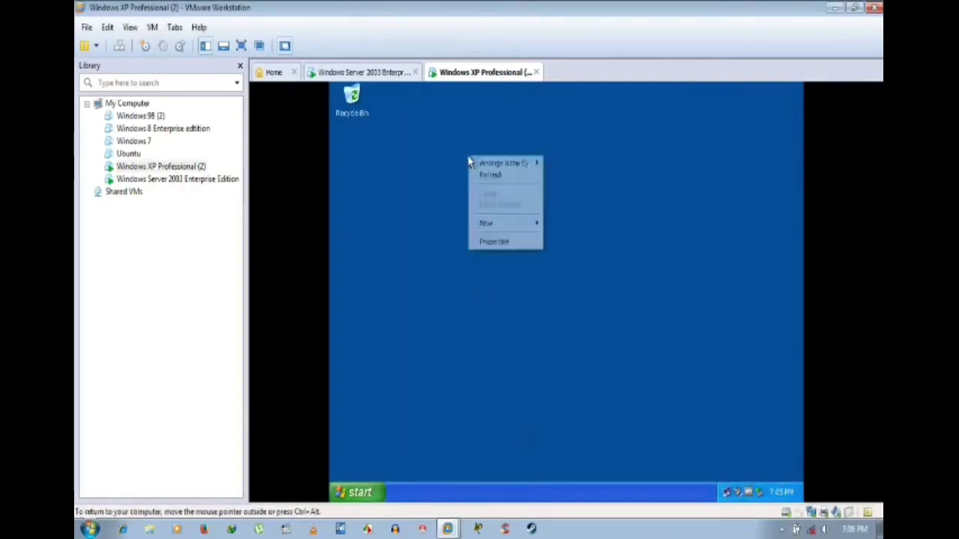
left_click(500, 242)
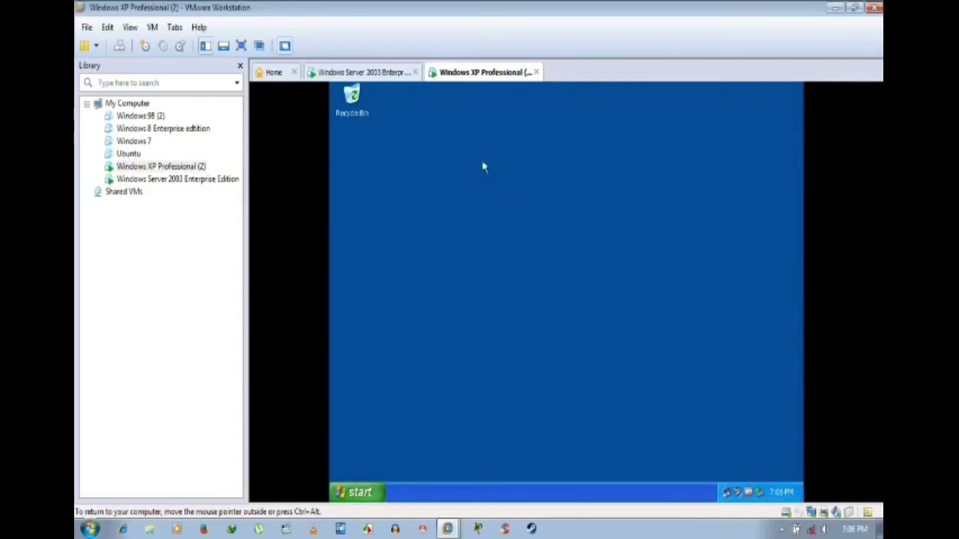
Step: In the XP display properties, tick My Documents, My Computer, My Network Places and Internet Explorer icons
left_click(365, 72)
left_click(465, 73)
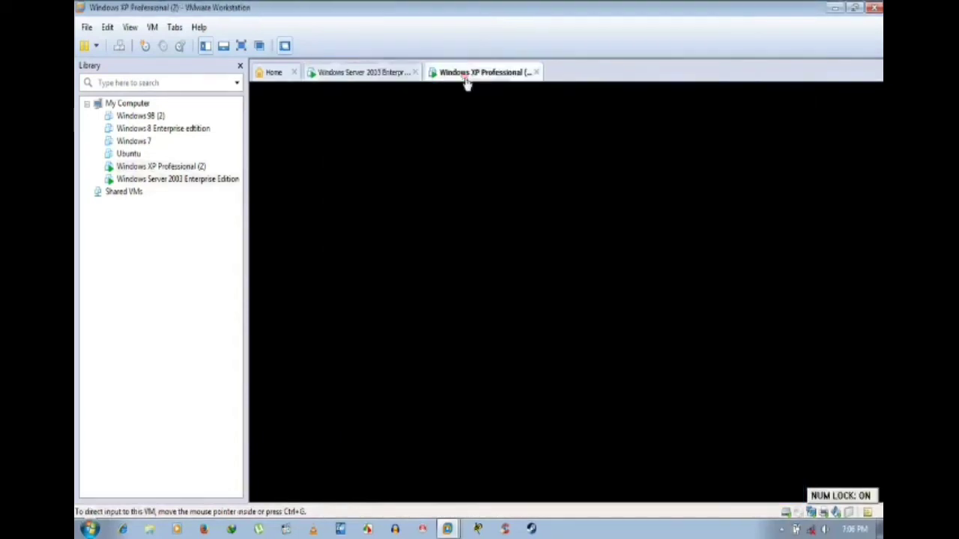
right_click(510, 223)
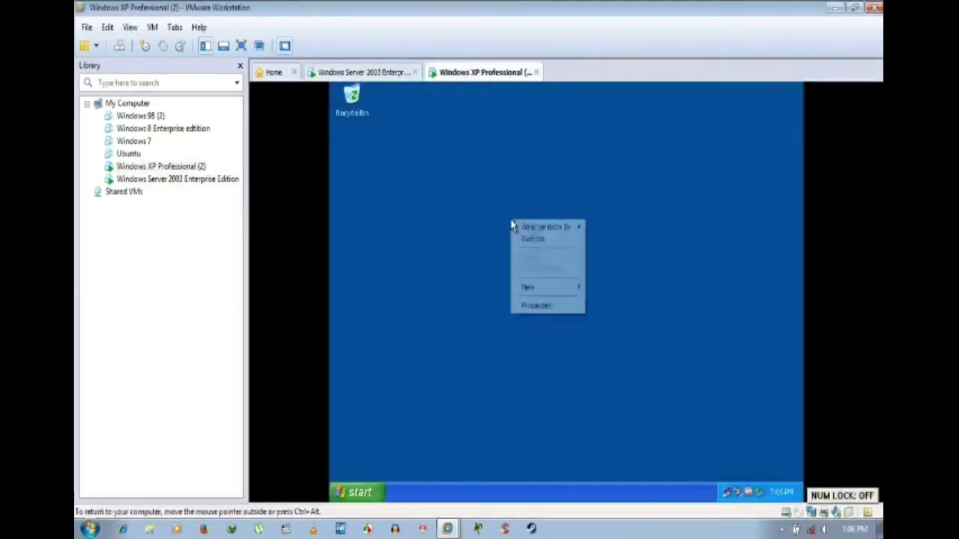
left_click(535, 305)
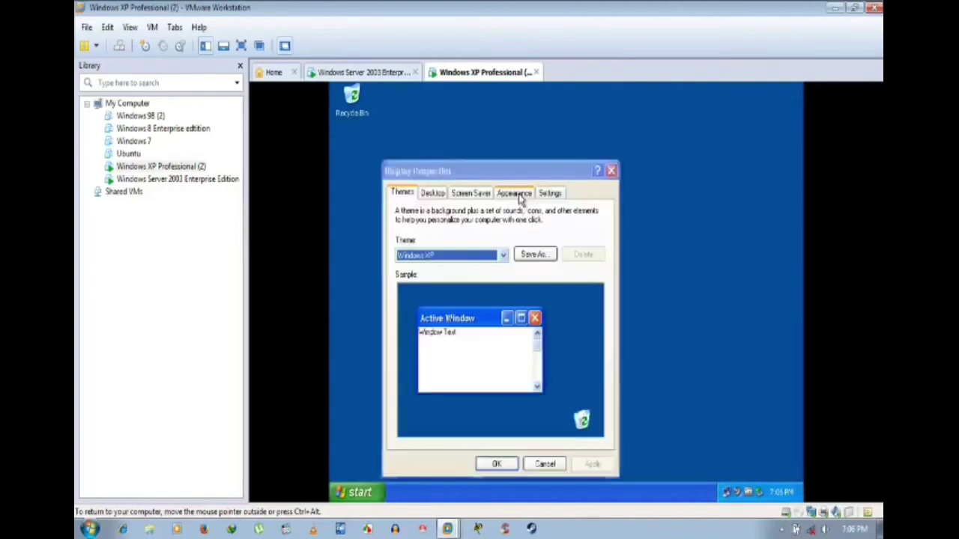
left_click(442, 194)
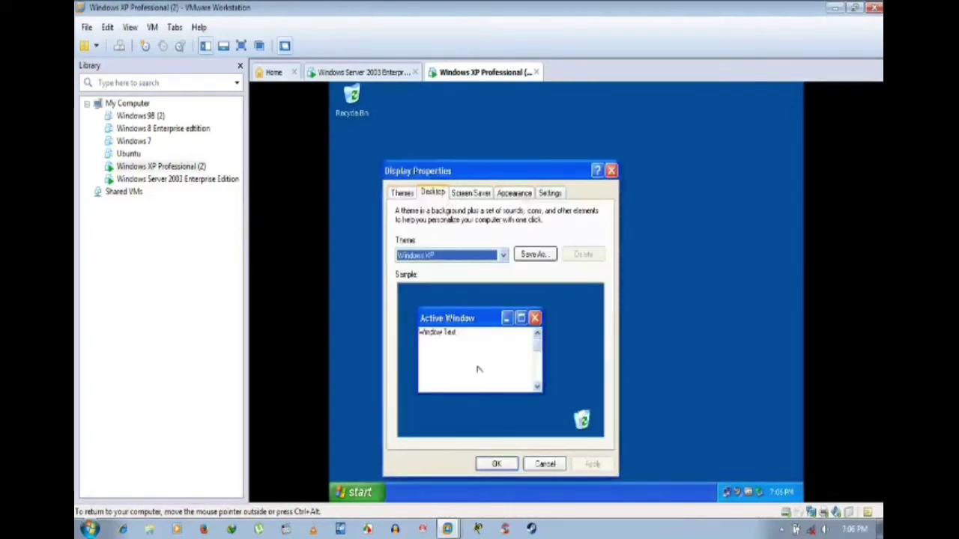
left_click(452, 437)
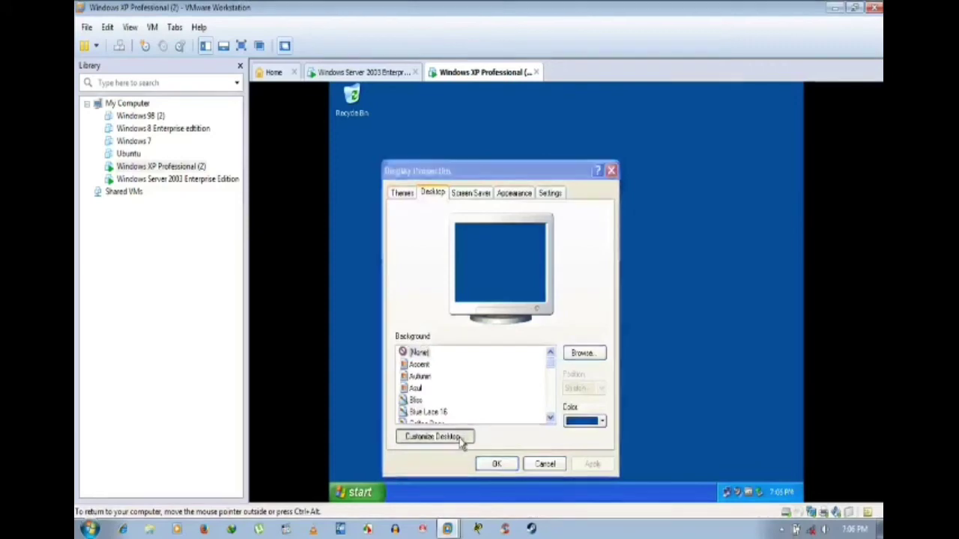
left_click(448, 226)
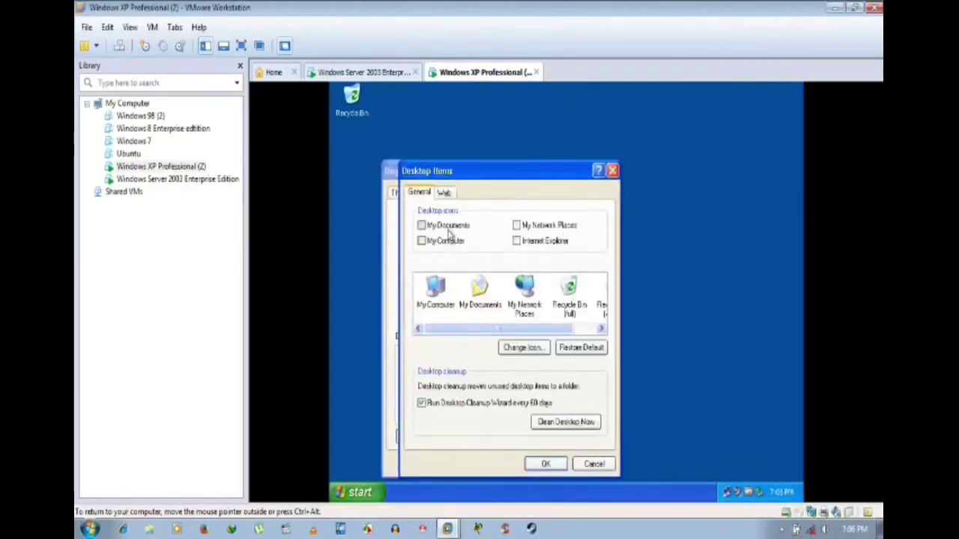
left_click(448, 241)
left_click(528, 227)
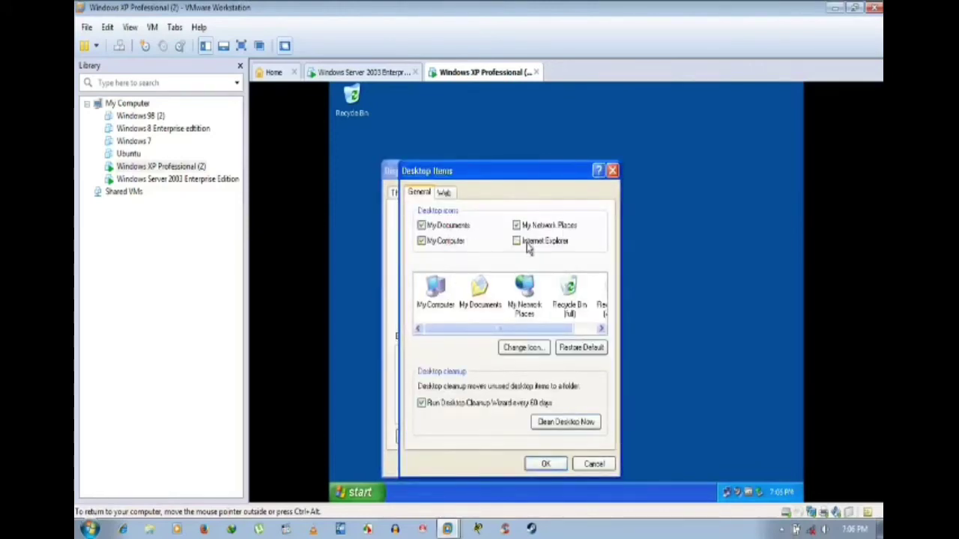
left_click(529, 242)
Step: Confirm the four desktop icon choices and apply them
left_click(445, 194)
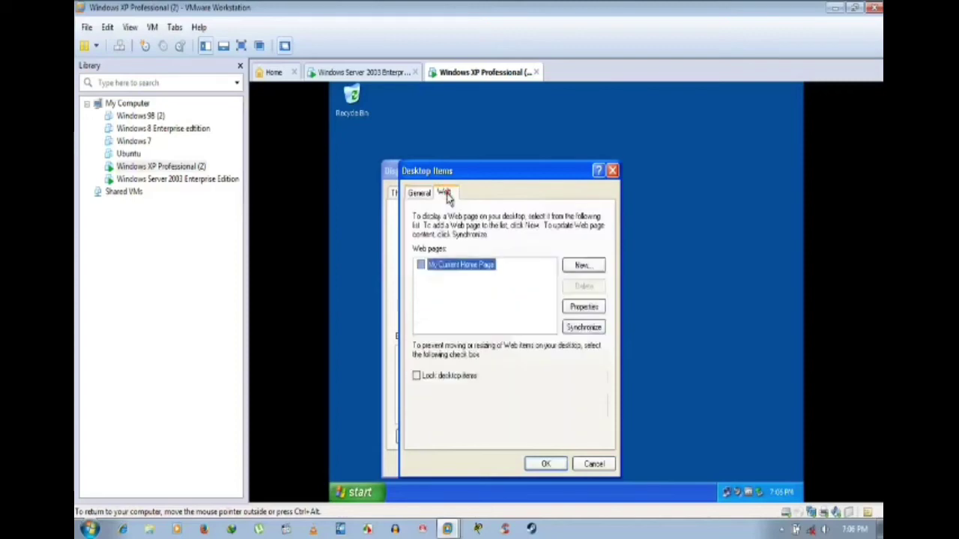
left_click(422, 193)
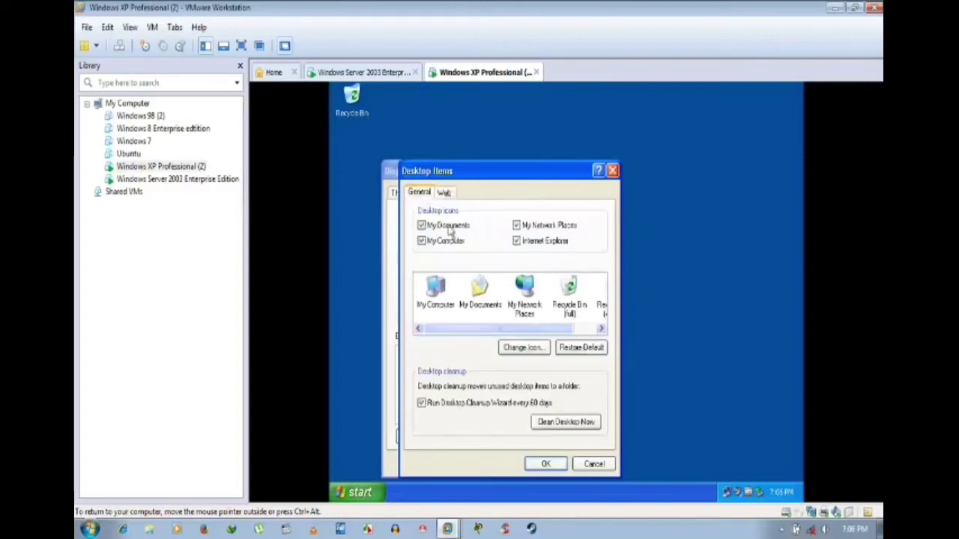
left_click(545, 463)
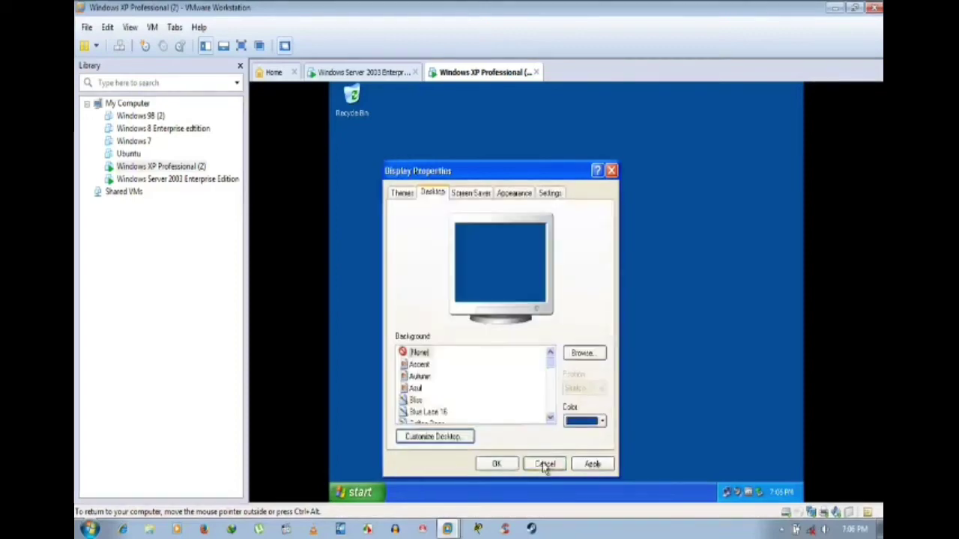
left_click(590, 464)
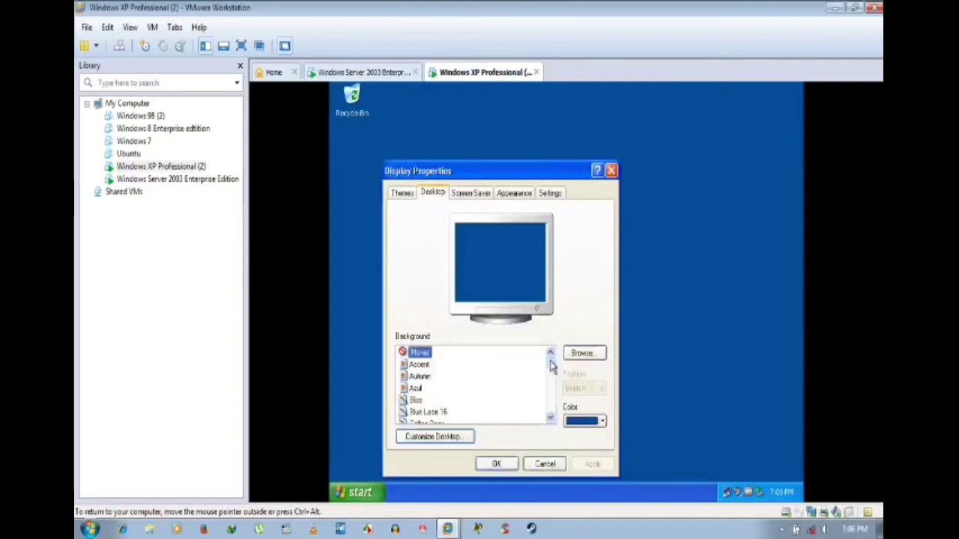
Step: Preview the Windows XP, Wind and Vortex backgrounds, then set Background to None and close
left_click(554, 385)
left_click(554, 390)
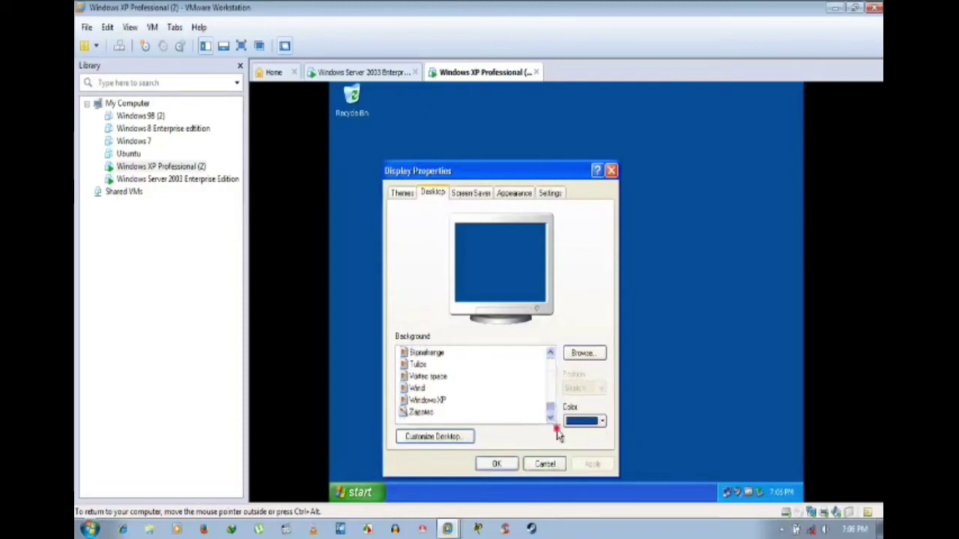
left_click(445, 401)
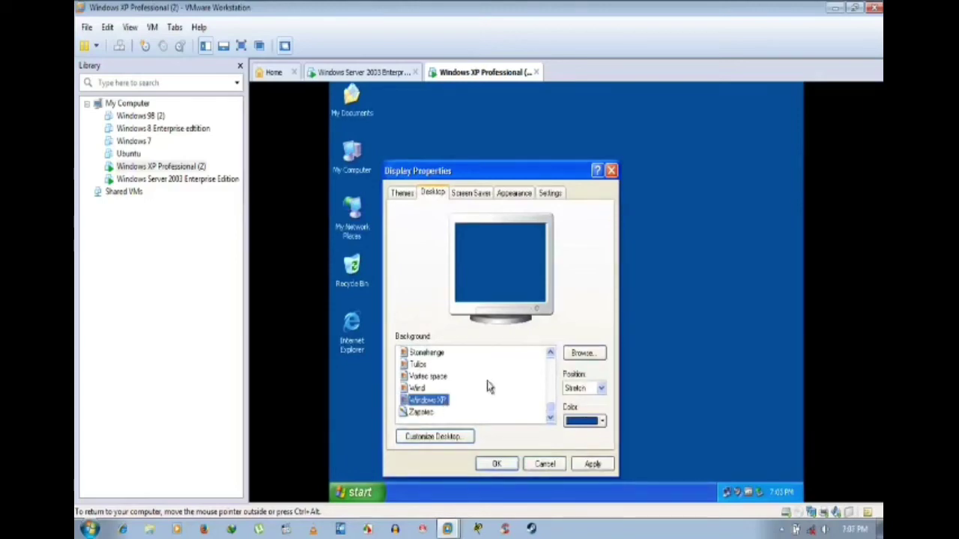
left_click(423, 387)
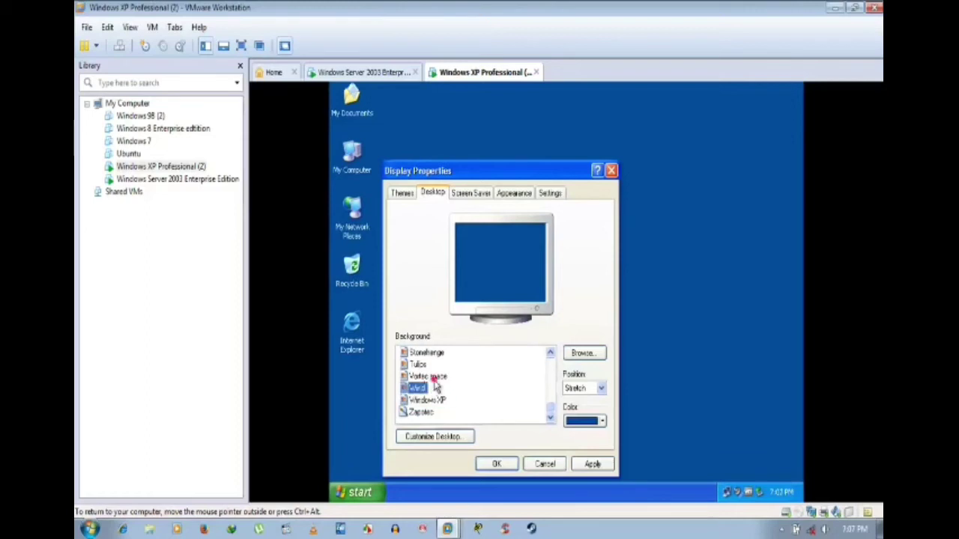
left_click(427, 376)
left_click_drag(551, 412, 553, 354)
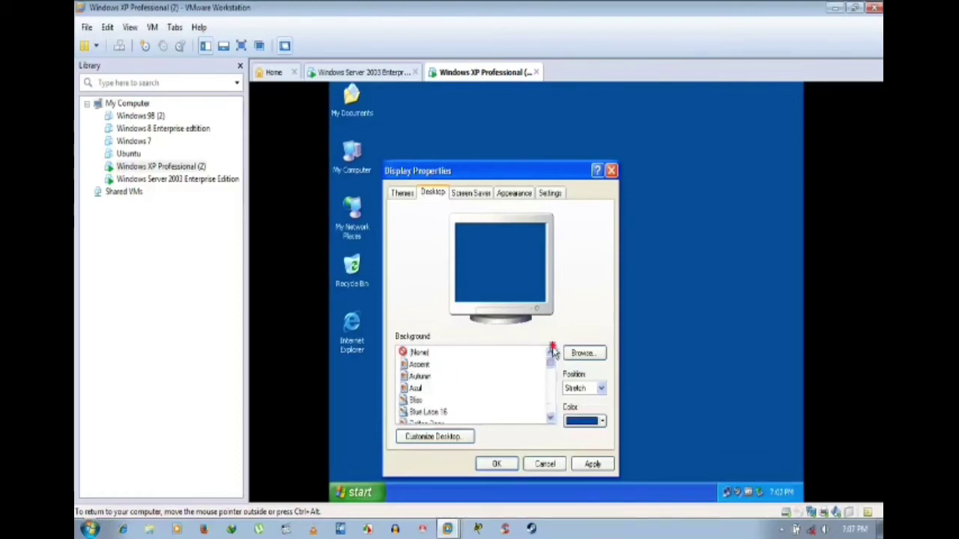
left_click(424, 353)
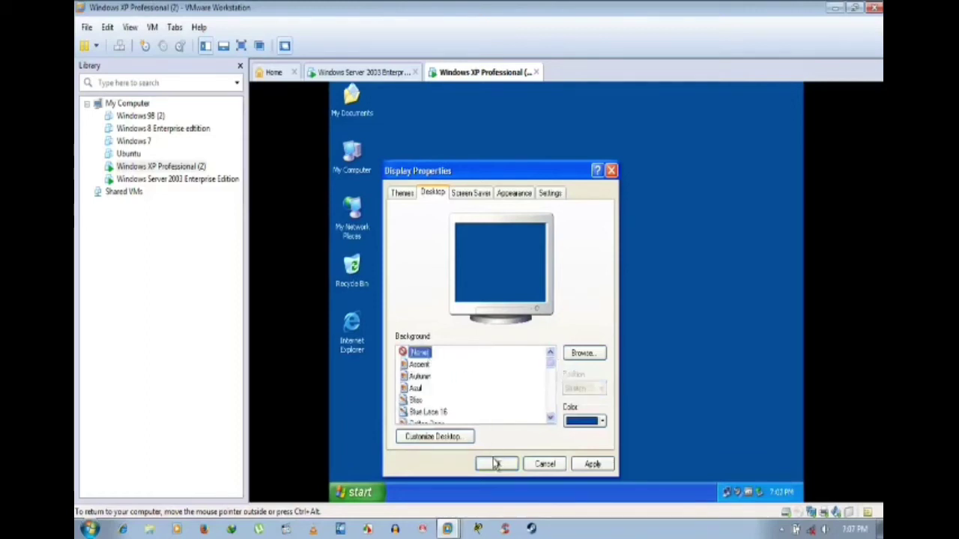
left_click(582, 465)
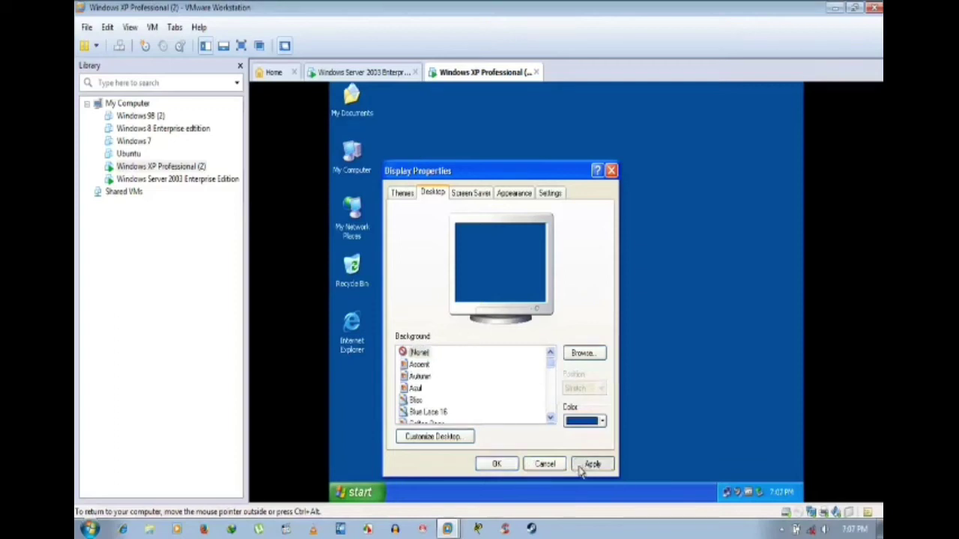
left_click(498, 466)
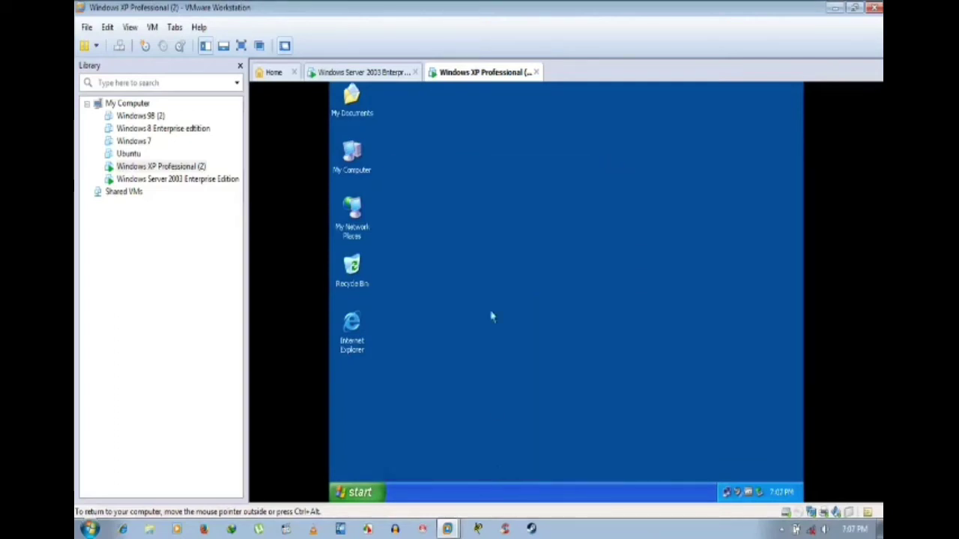
Step: Drag the My Documents icon below Internet Explorer on the XP desktop
left_click(364, 114)
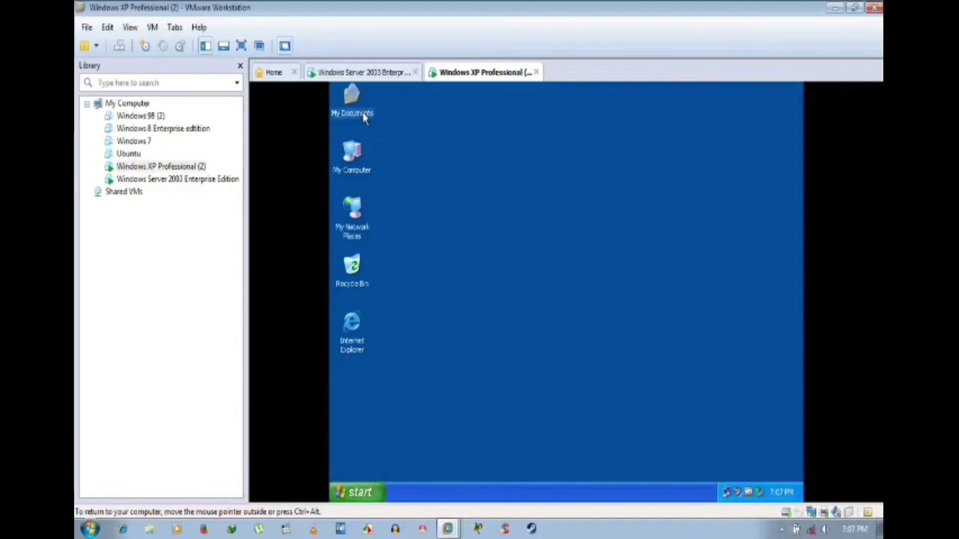
left_click_drag(396, 320, 356, 379)
left_click(424, 291)
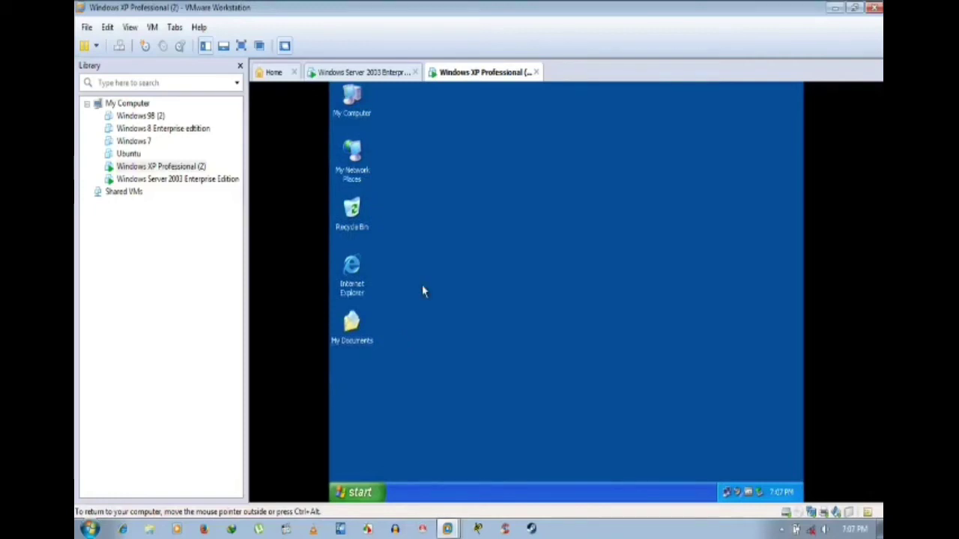
Step: Open My Computer's system properties, then switch to the Windows Server 2003 machine
right_click(352, 101)
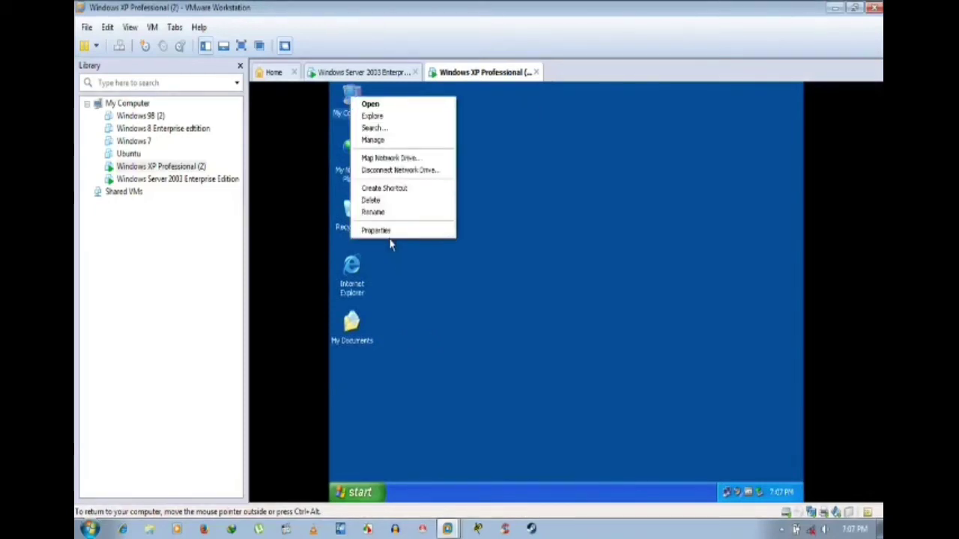
left_click(390, 233)
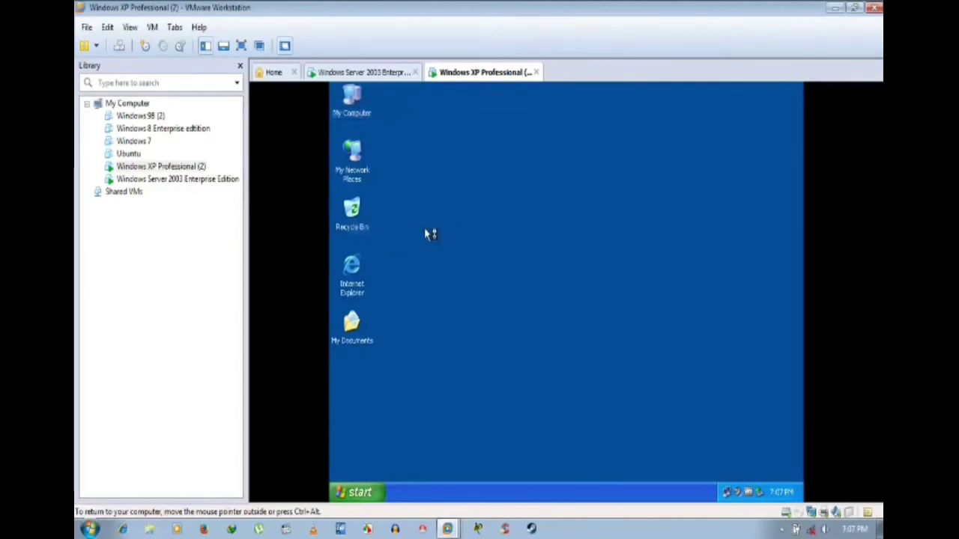
left_click(392, 73)
Step: View the Server 2003 computer name and domain in System Properties, then cancel
right_click(369, 113)
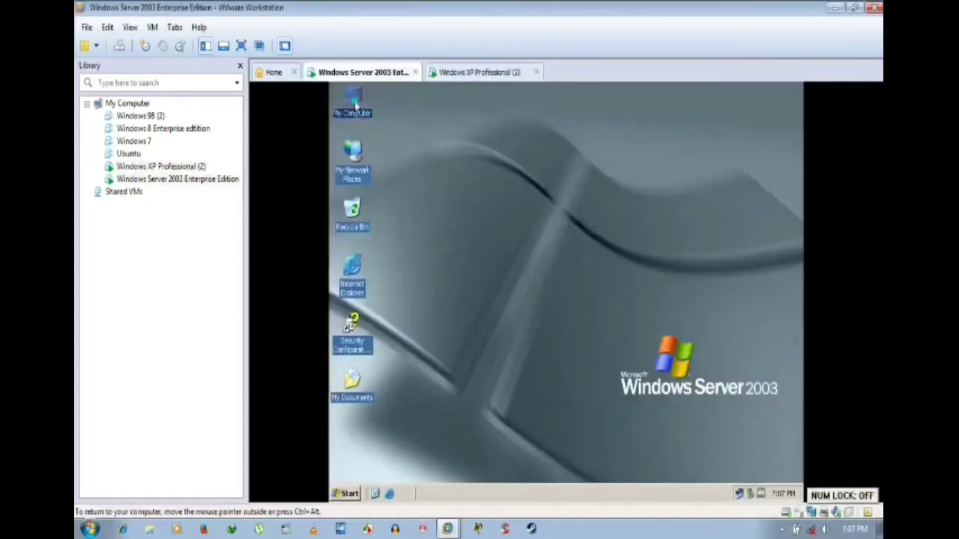
left_click(401, 235)
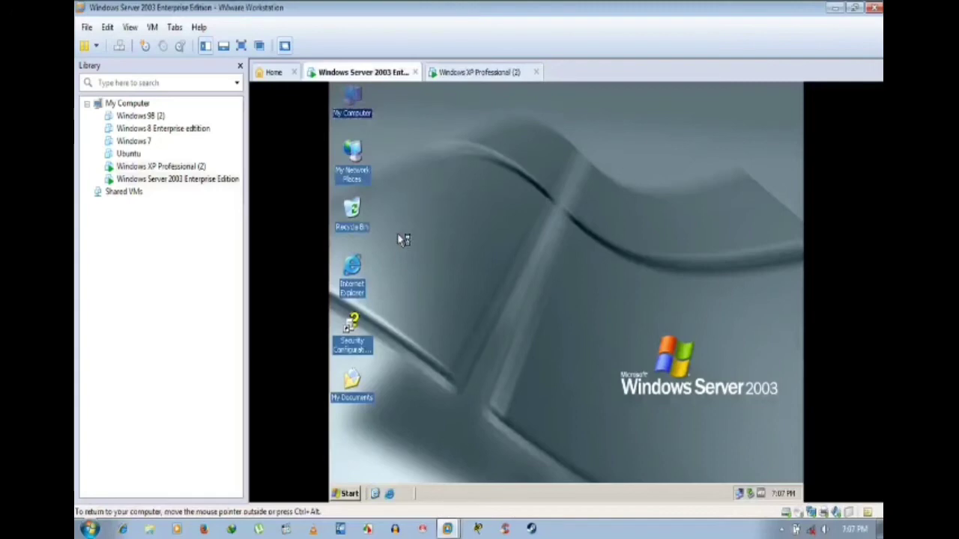
left_click(501, 185)
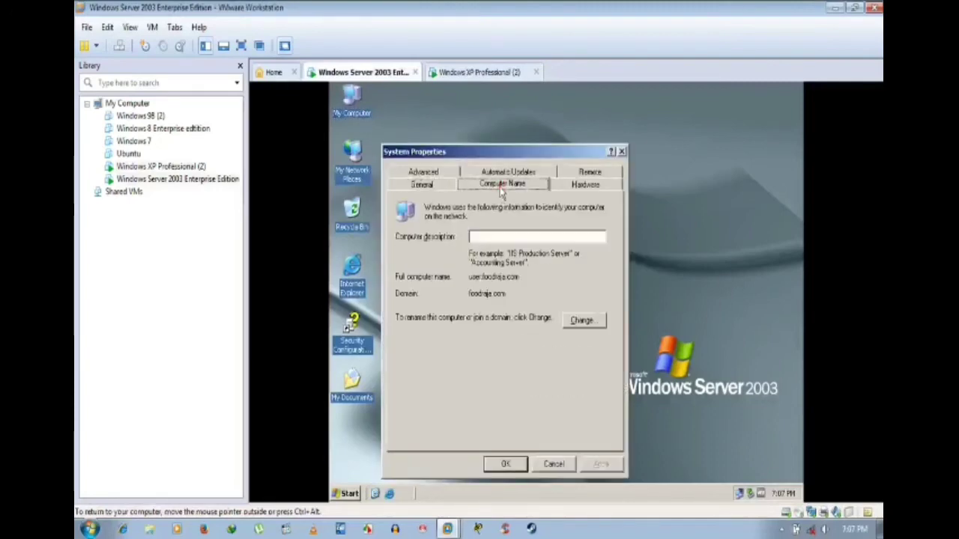
left_click(554, 465)
Step: On the XP machine, check it shows home.foodraja.com in the foodraja.com domain, then close
left_click(486, 72)
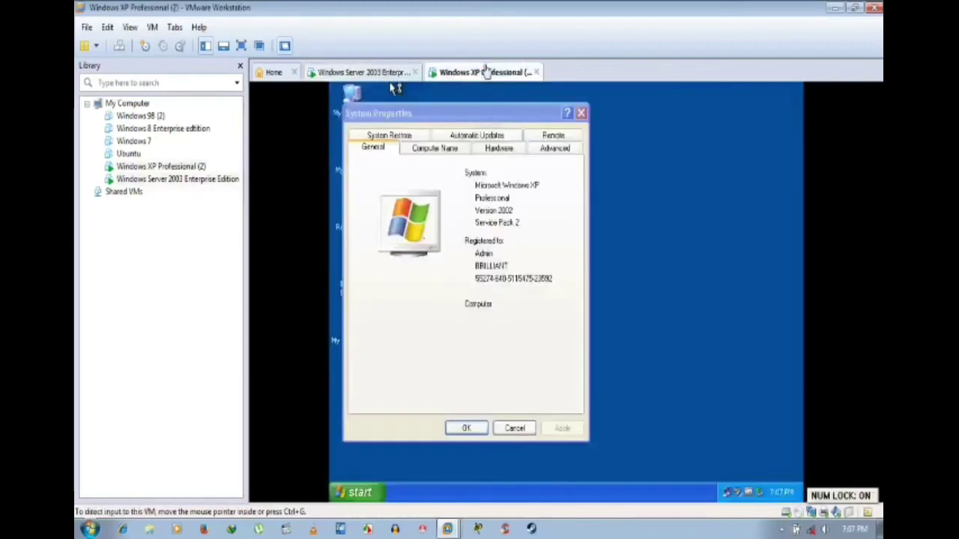
left_click(444, 148)
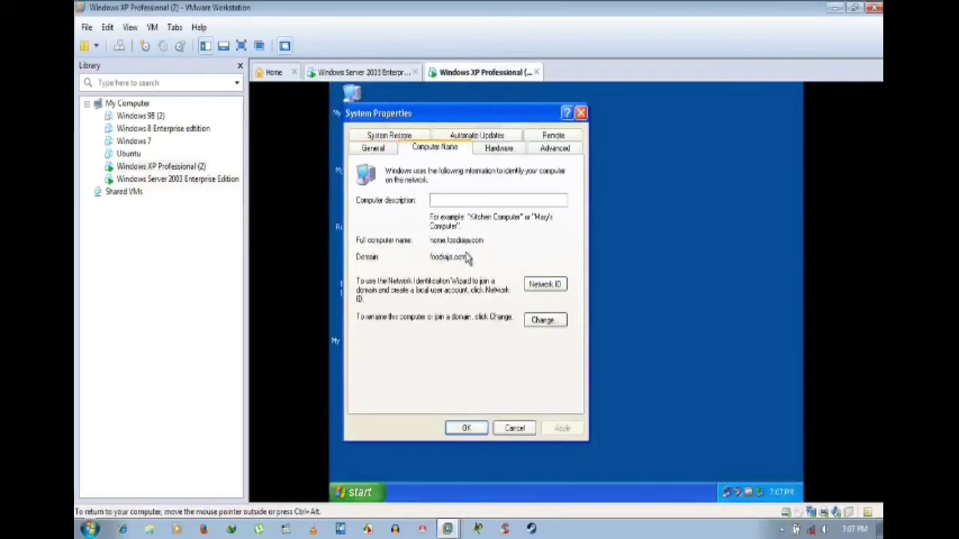
left_click(470, 432)
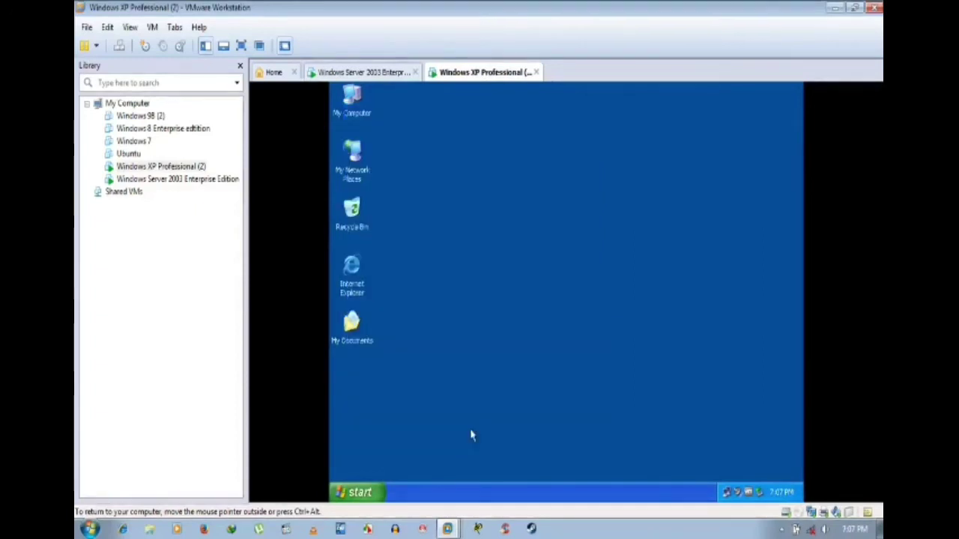
right_click(475, 225)
left_click(493, 242)
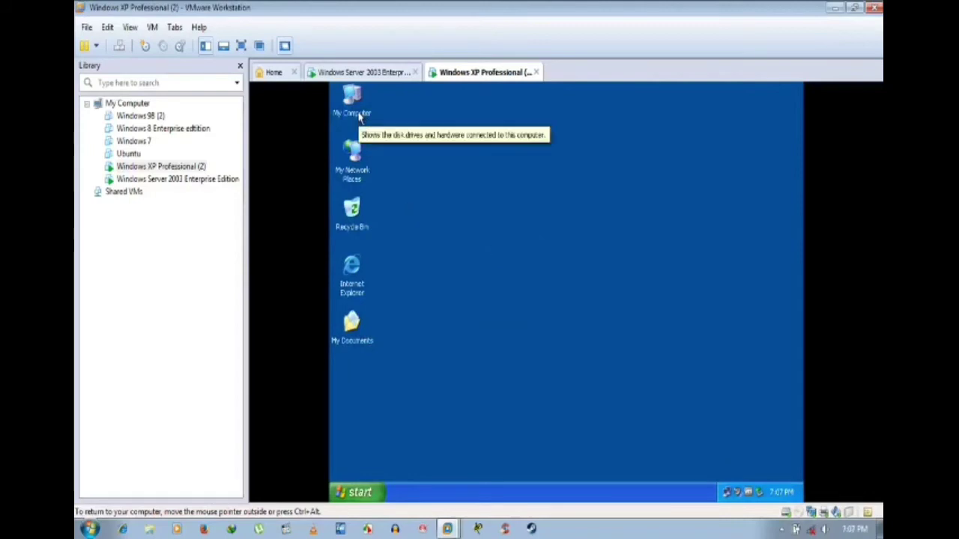
key("Num_Lock")
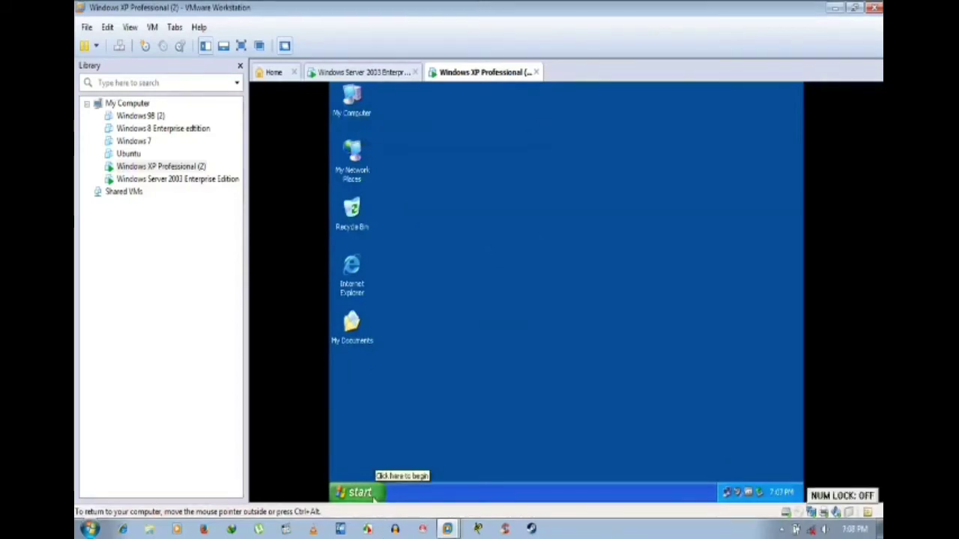
left_click(374, 496)
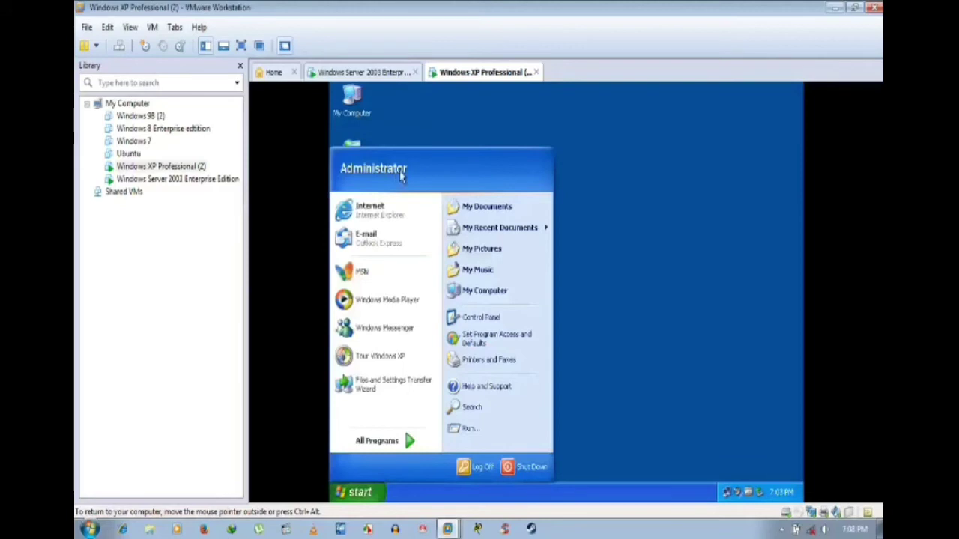
left_click(664, 214)
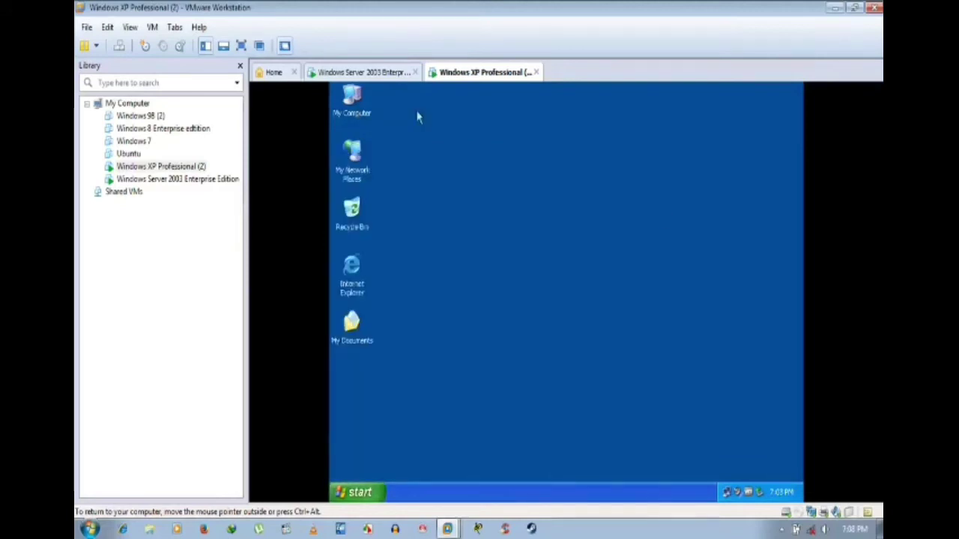
left_click(364, 75)
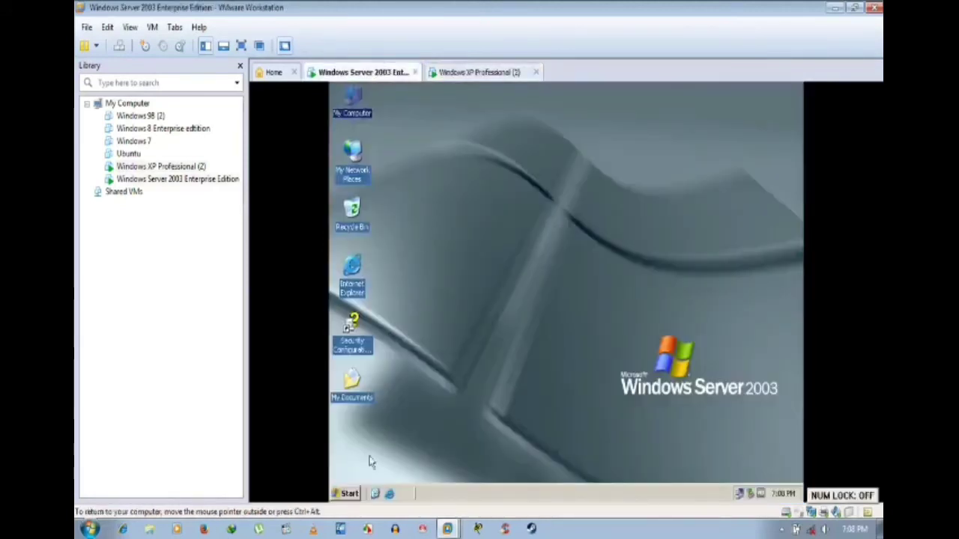
left_click(349, 494)
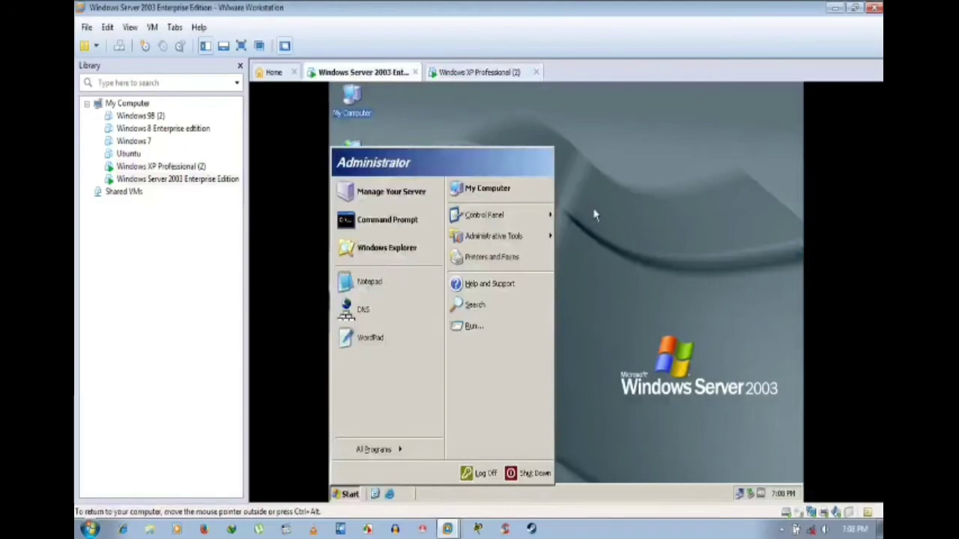
left_click(593, 217)
left_click(475, 72)
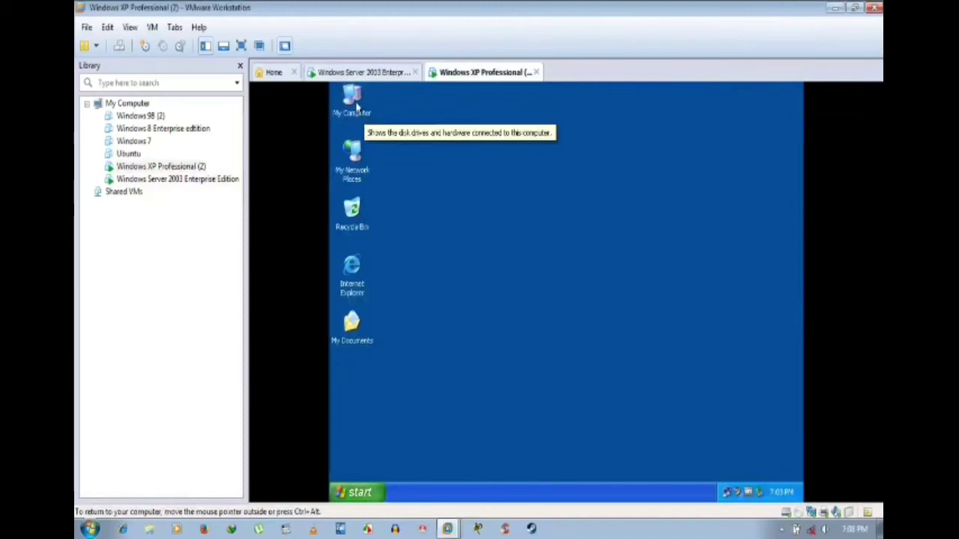
left_click(356, 109)
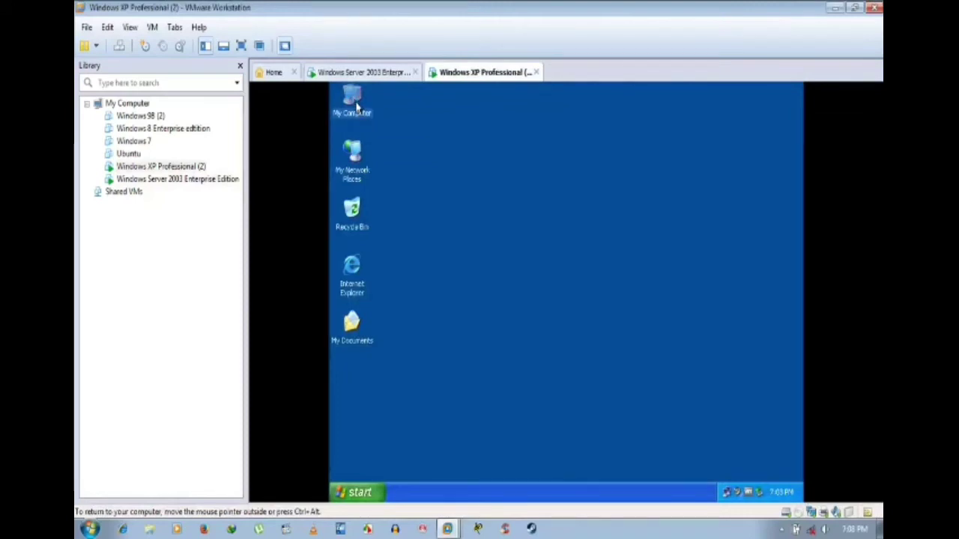
right_click(357, 108)
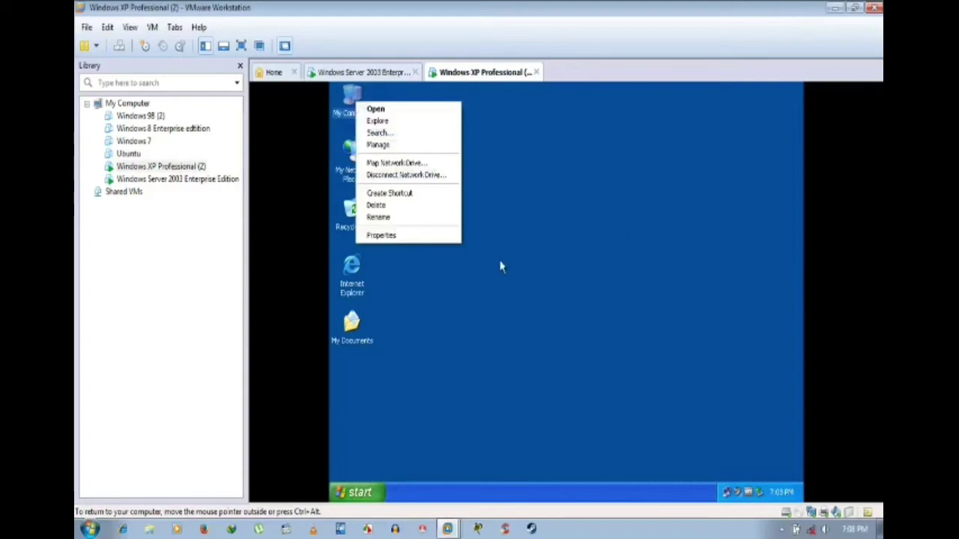
left_click(584, 187)
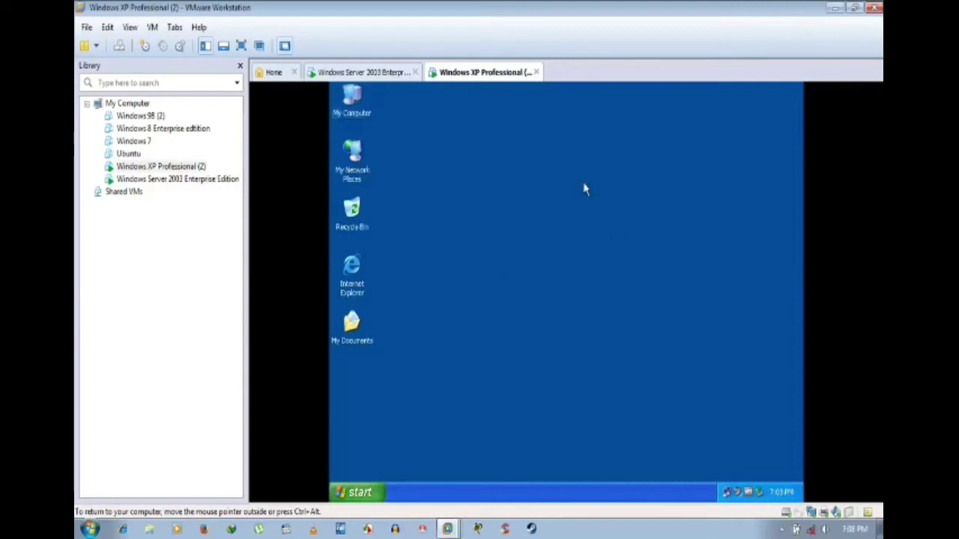
right_click(358, 110)
Step: In Computer Name Changes, choose Workgroup membership and clear the primary DNS suffix
left_click(385, 237)
left_click(459, 185)
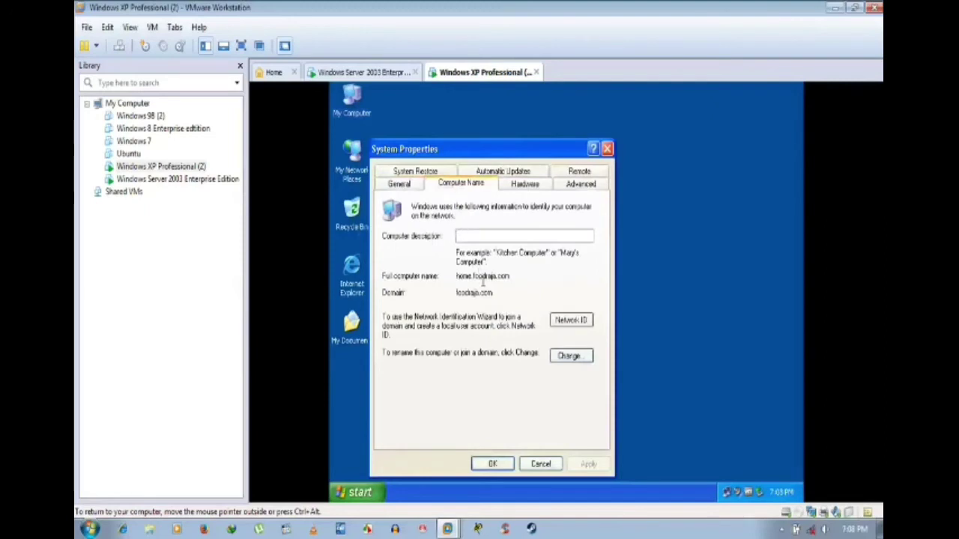
left_click(569, 356)
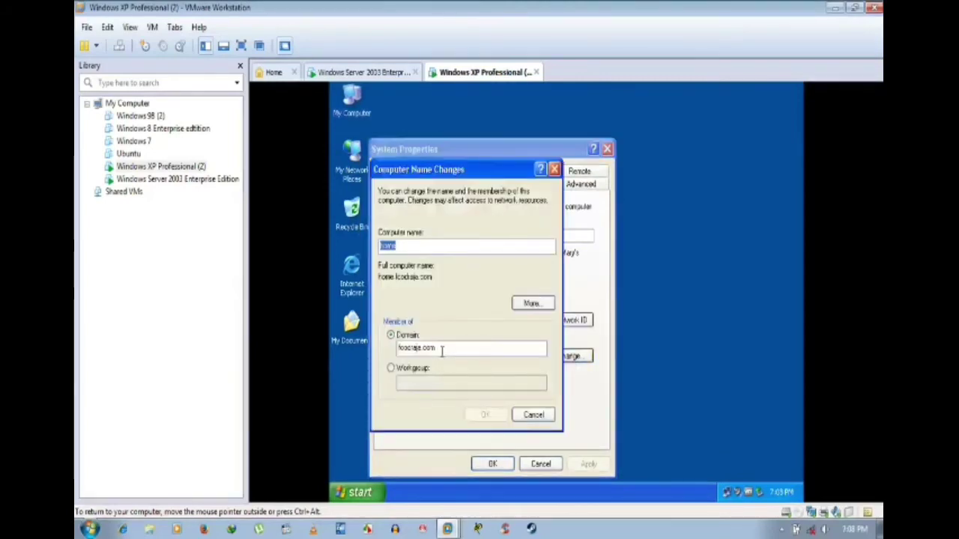
left_click(408, 371)
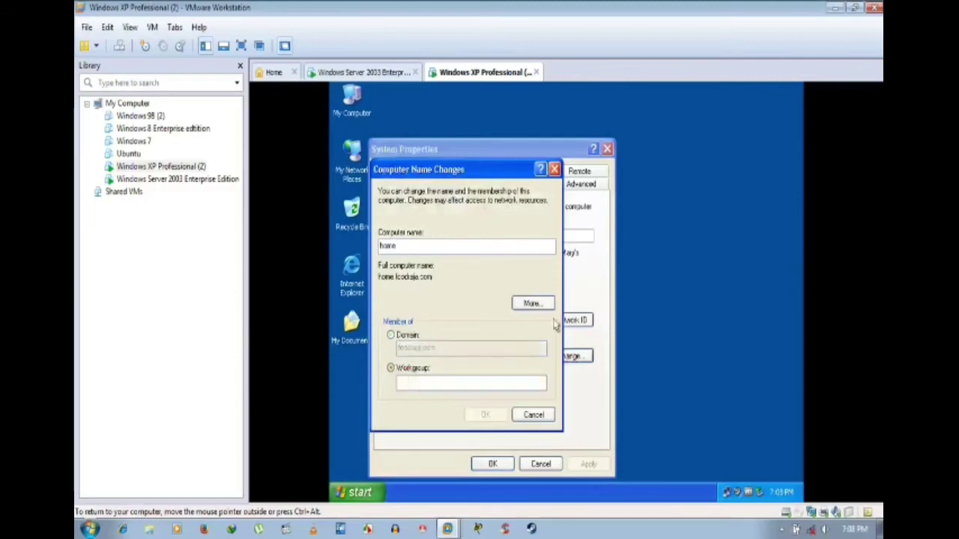
left_click(545, 304)
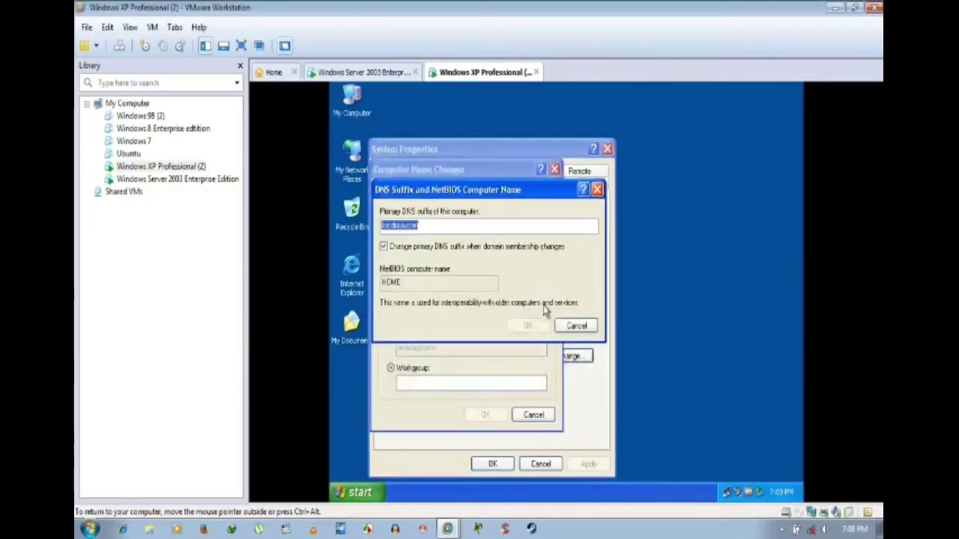
key("BackSpace")
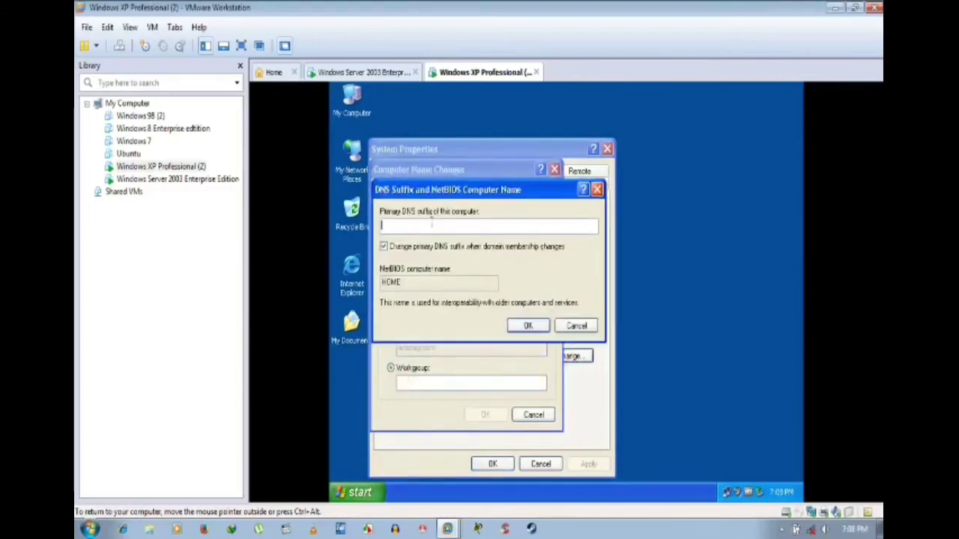
left_click(538, 330)
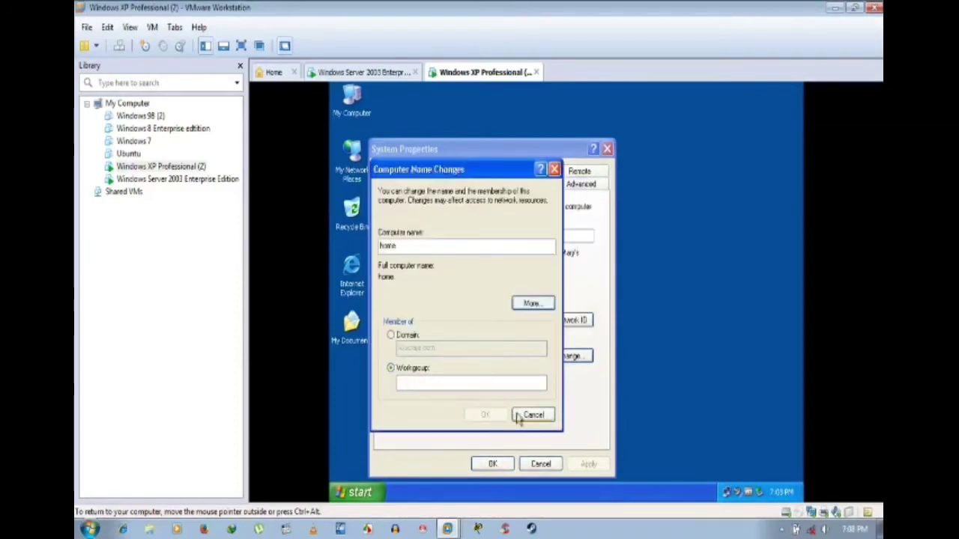
Step: Enter WORKGROUP as the workgroup name and submit the administrator account credentials
left_click(499, 384)
type("WORKGROUP")
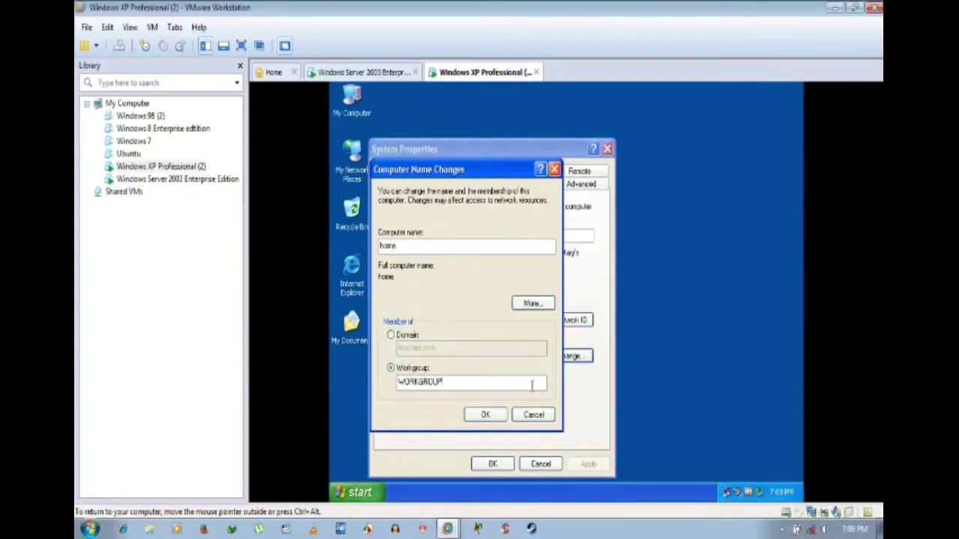
left_click(473, 418)
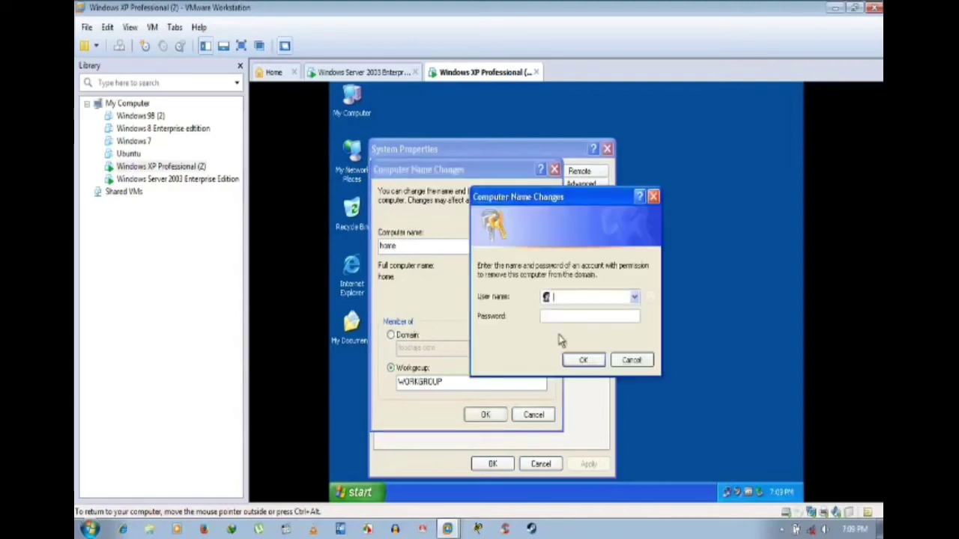
type("Administrator")
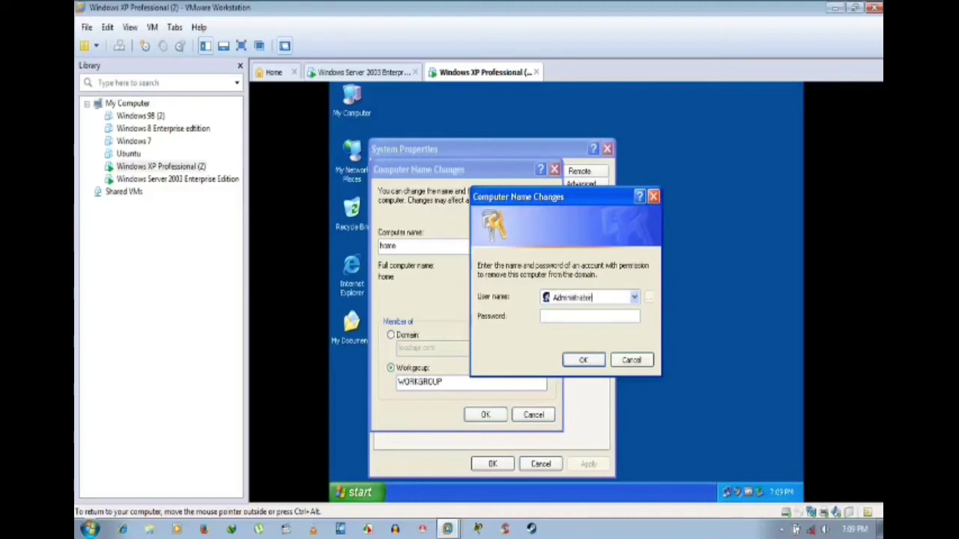
left_click(590, 316)
type("********")
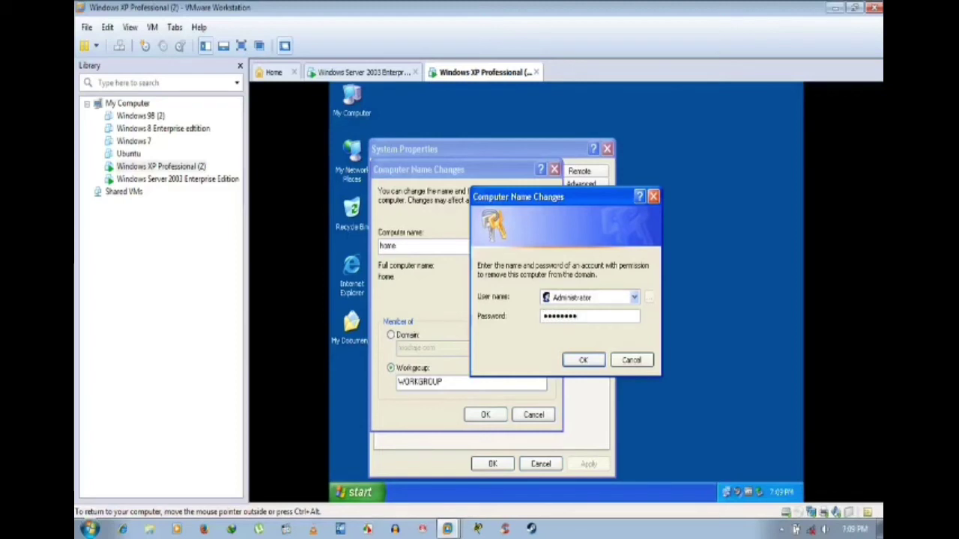
key("Return")
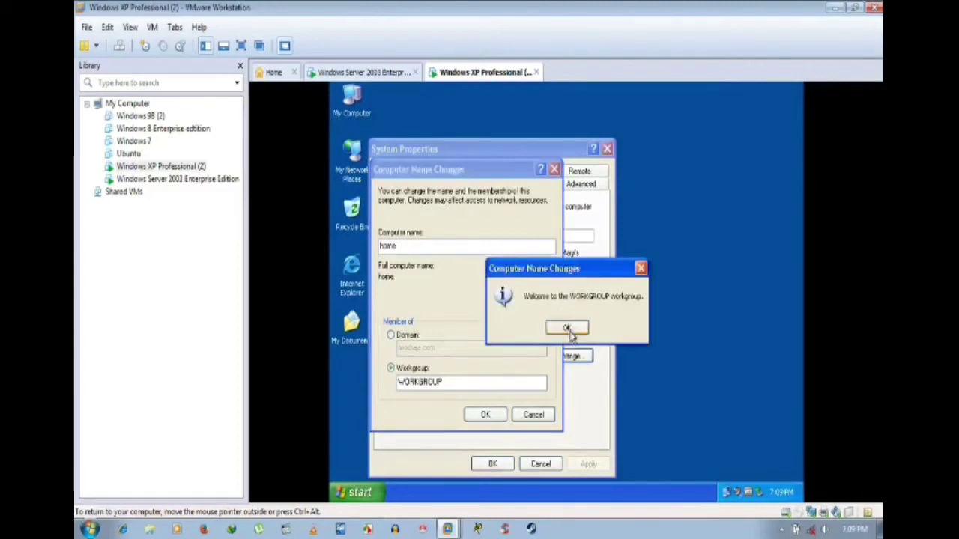
Step: Acknowledge the welcome and restart notices, apply, and decline restarting now
left_click(568, 330)
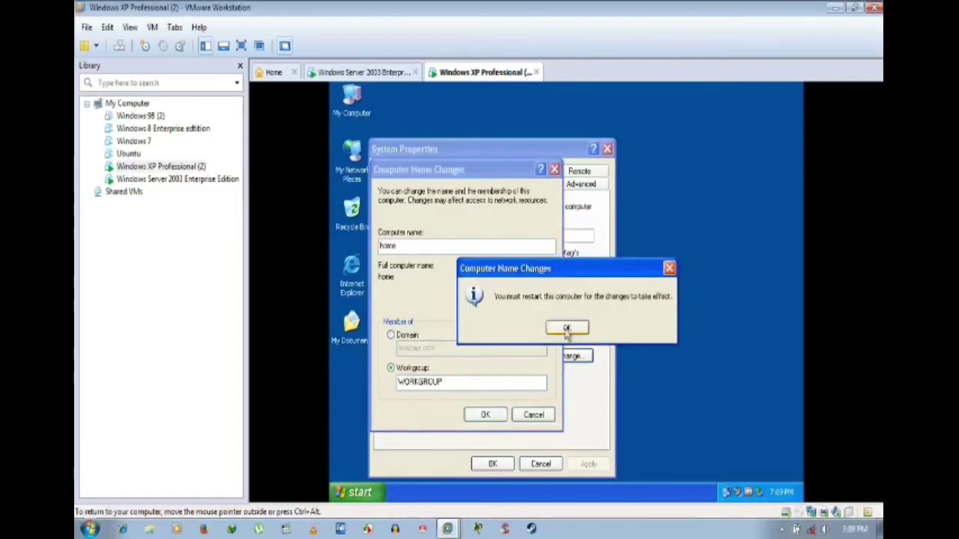
left_click(567, 329)
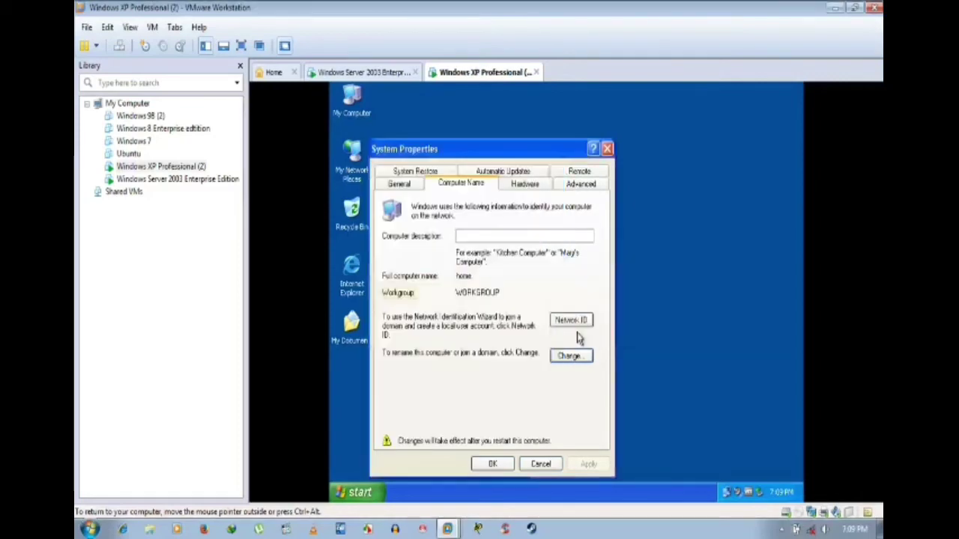
left_click(487, 464)
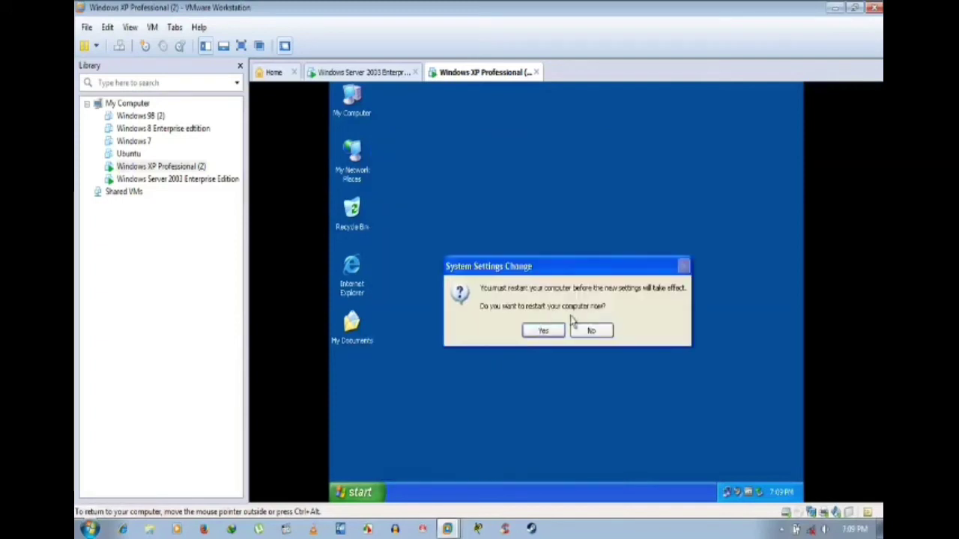
left_click(544, 333)
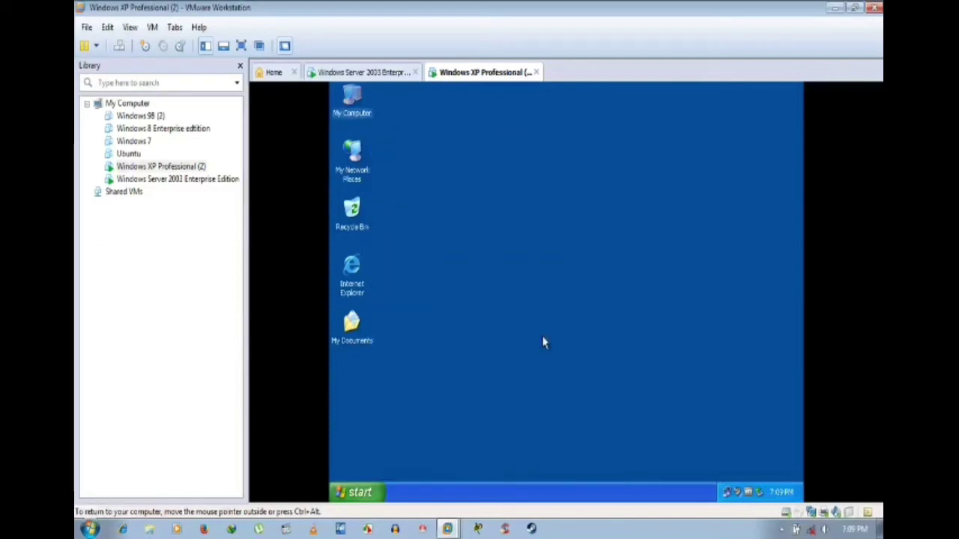
Step: Refresh the XP desktop several times, briefly checking the Windows Server 2003 machine
left_click(375, 75)
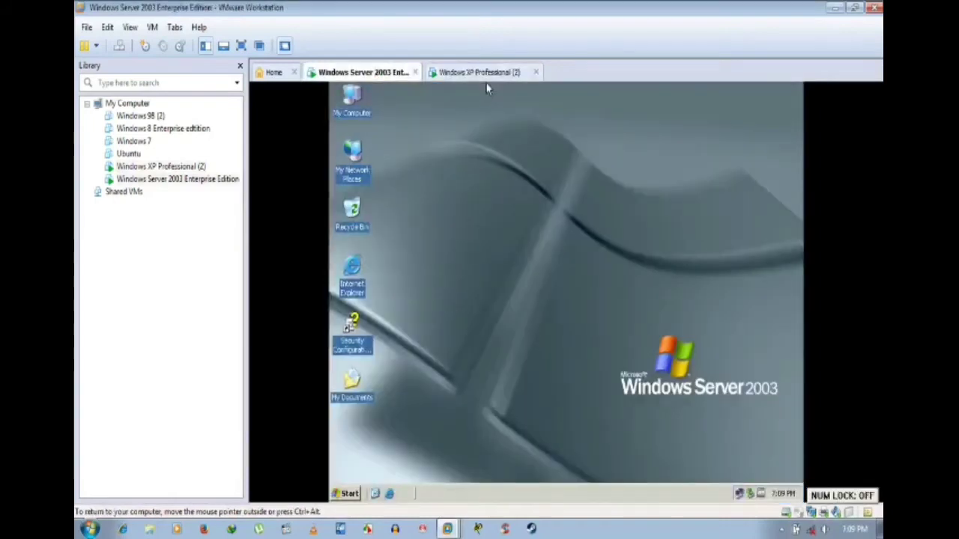
left_click(483, 74)
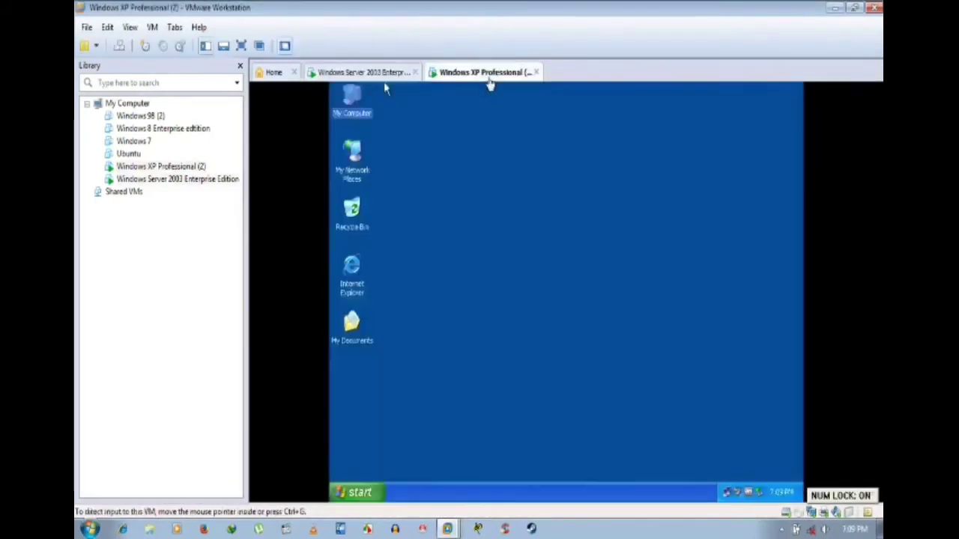
right_click(496, 195)
left_click(510, 209)
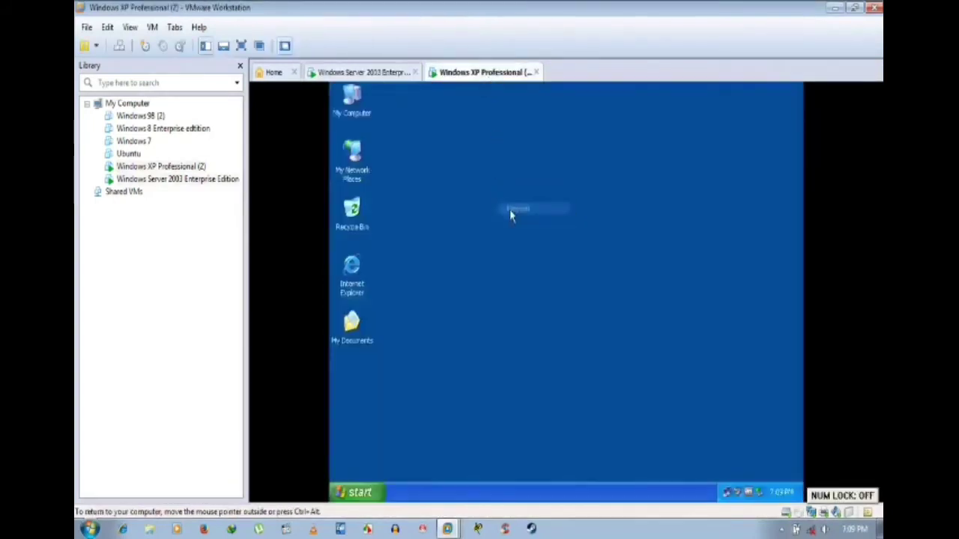
right_click(510, 209)
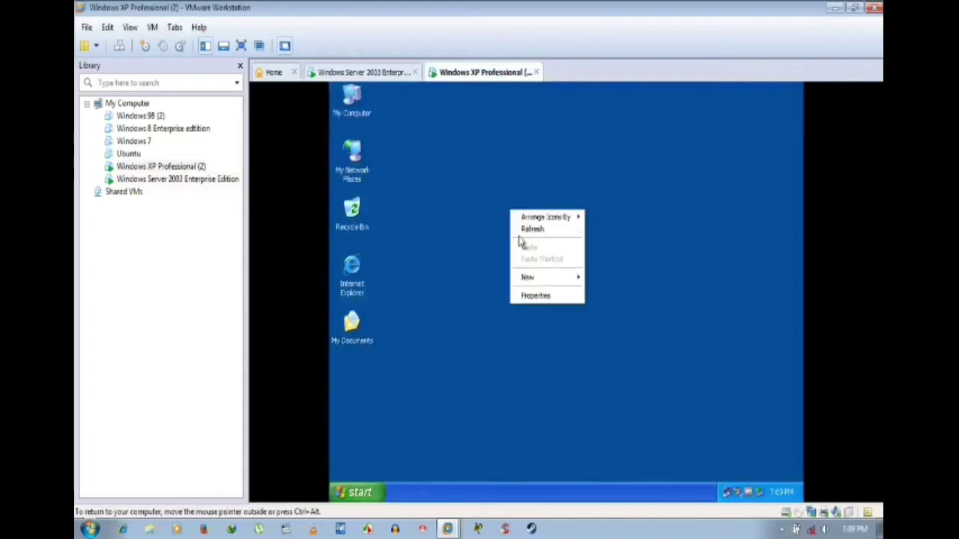
left_click(525, 232)
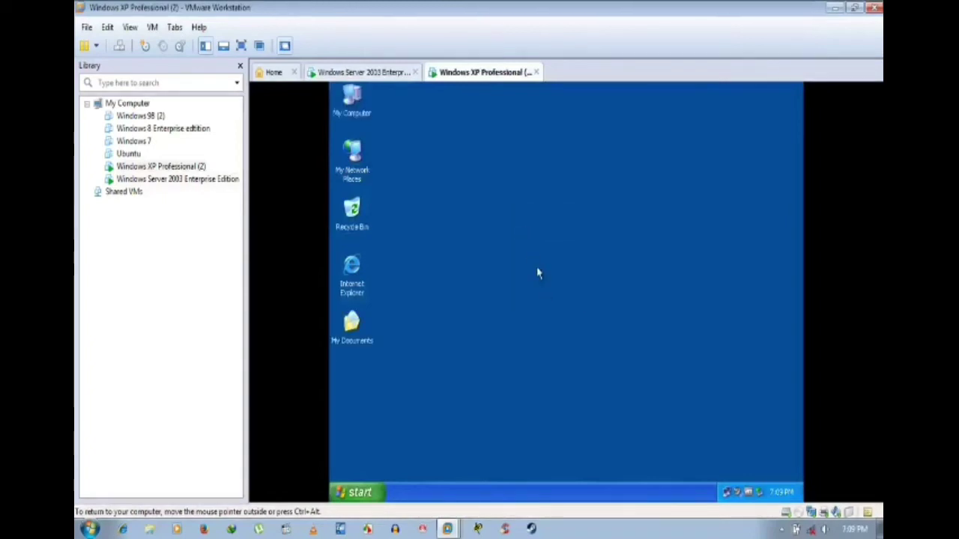
key("Num_Lock")
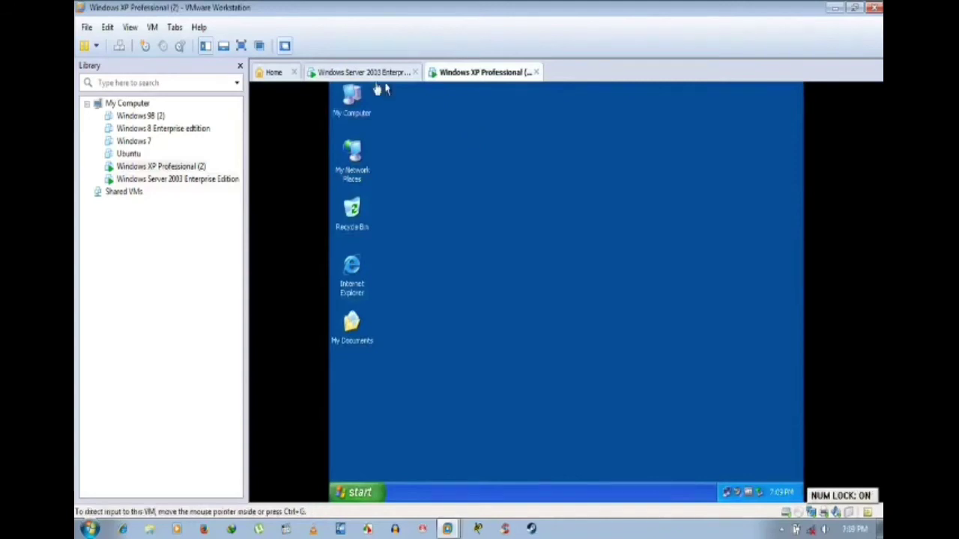
left_click(385, 73)
left_click(474, 72)
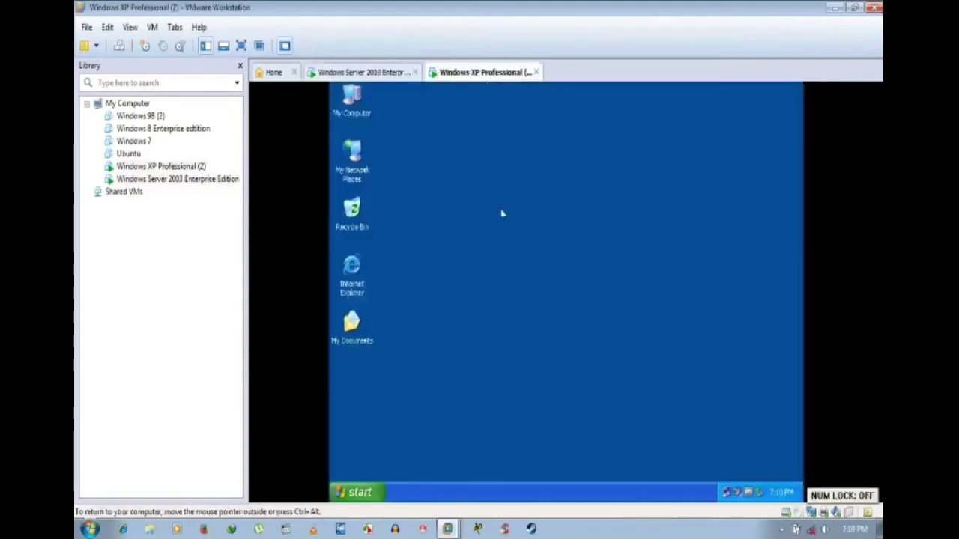
right_click(502, 213)
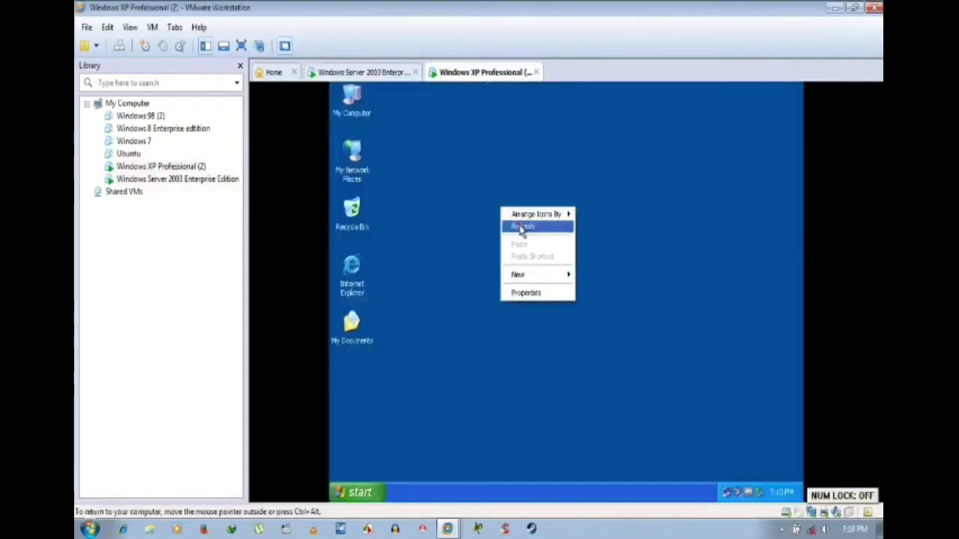
left_click(519, 224)
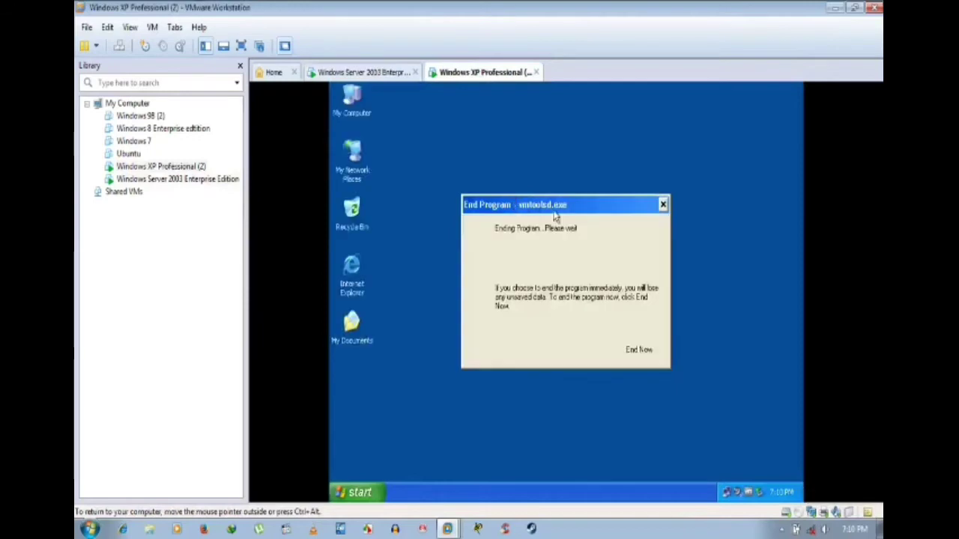
Step: Dismiss the End Program vmtoolsd.exe dialog's menu, refresh again, and switch to Windows Server 2003
right_click(554, 215)
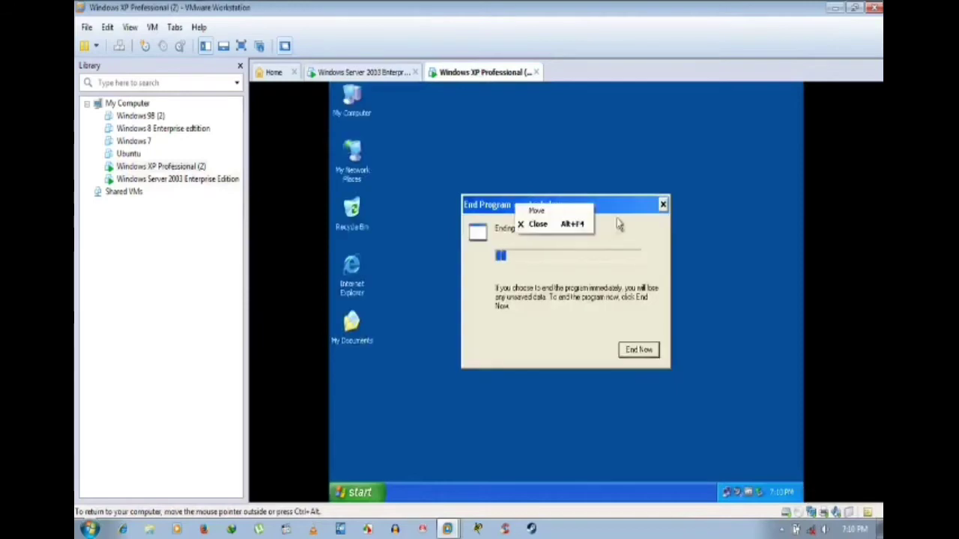
left_click(633, 204)
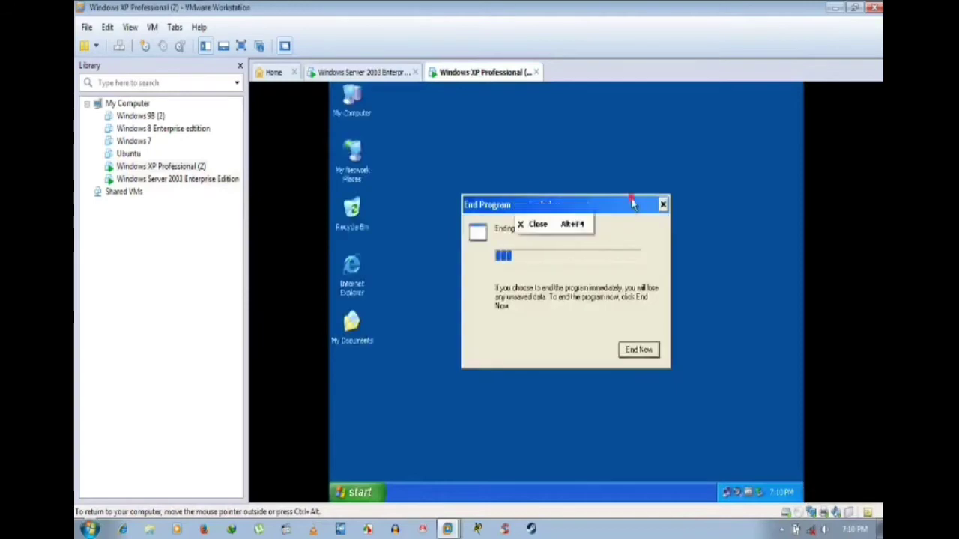
right_click(556, 125)
left_click(581, 151)
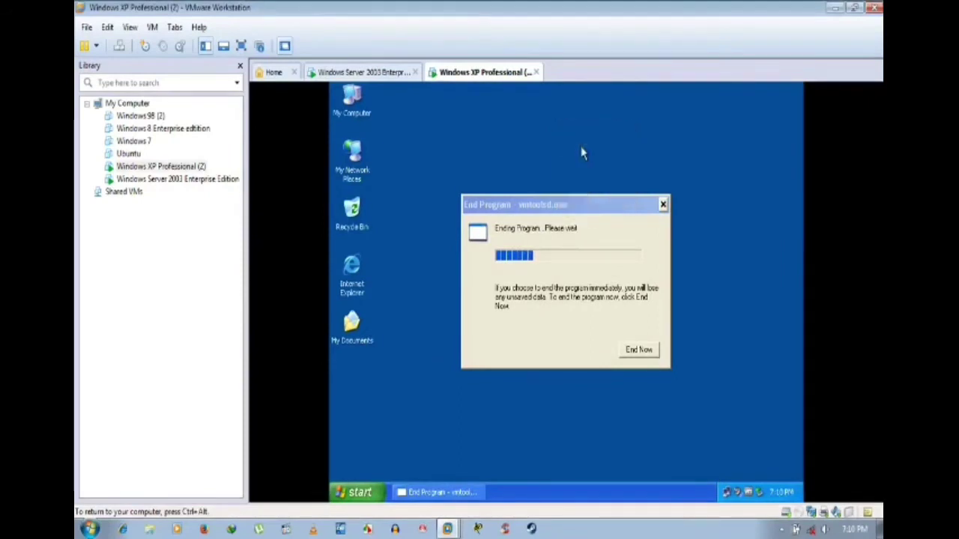
right_click(581, 149)
left_click(592, 165)
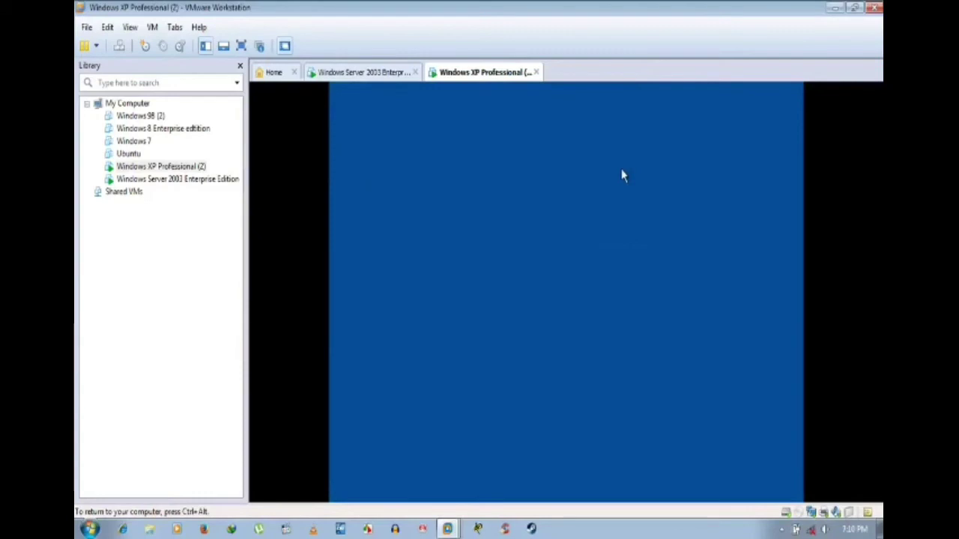
key("ctrl+alt")
left_click(374, 75)
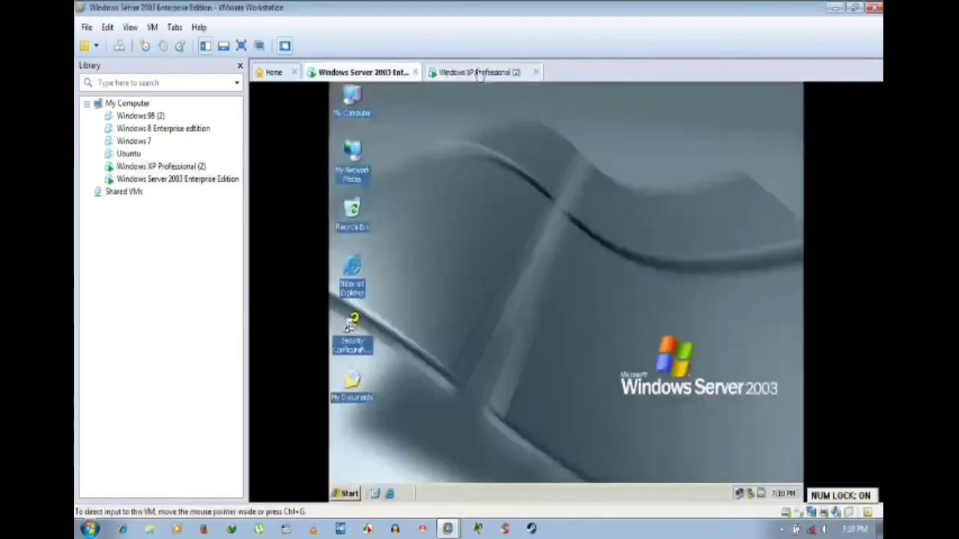
left_click(483, 73)
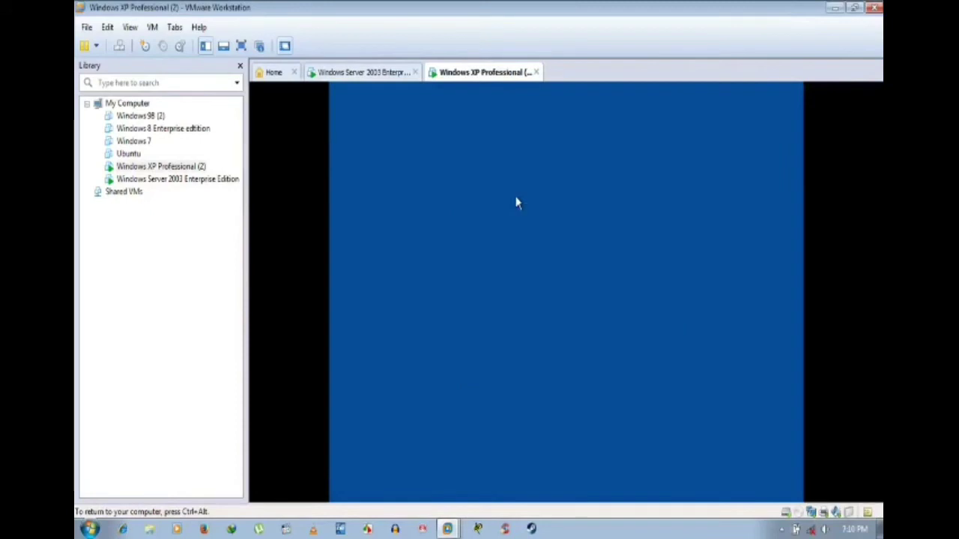
key("ctrl+alt")
left_click(387, 70)
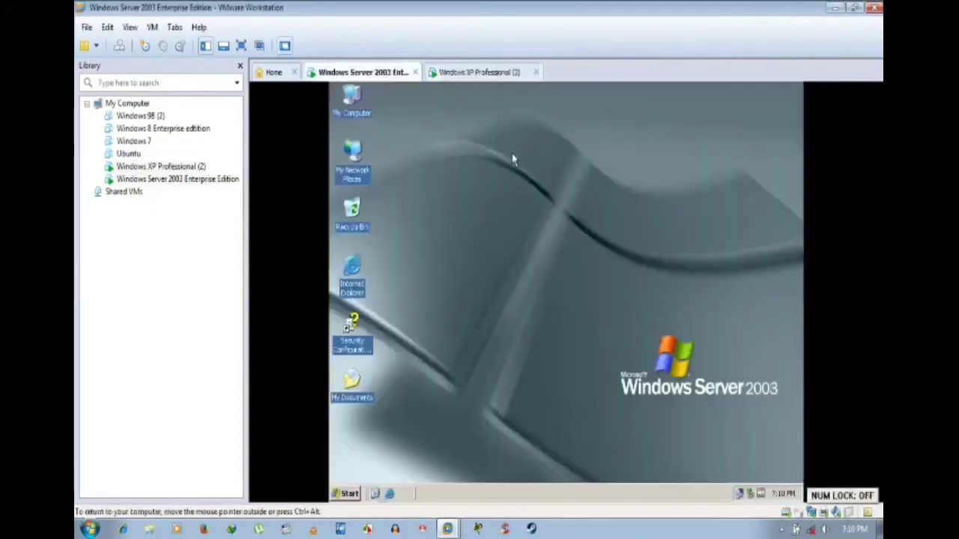
Step: Refresh the Windows Server 2003 desktop repeatedly
right_click(503, 192)
left_click(514, 205)
right_click(514, 206)
left_click(534, 224)
right_click(520, 211)
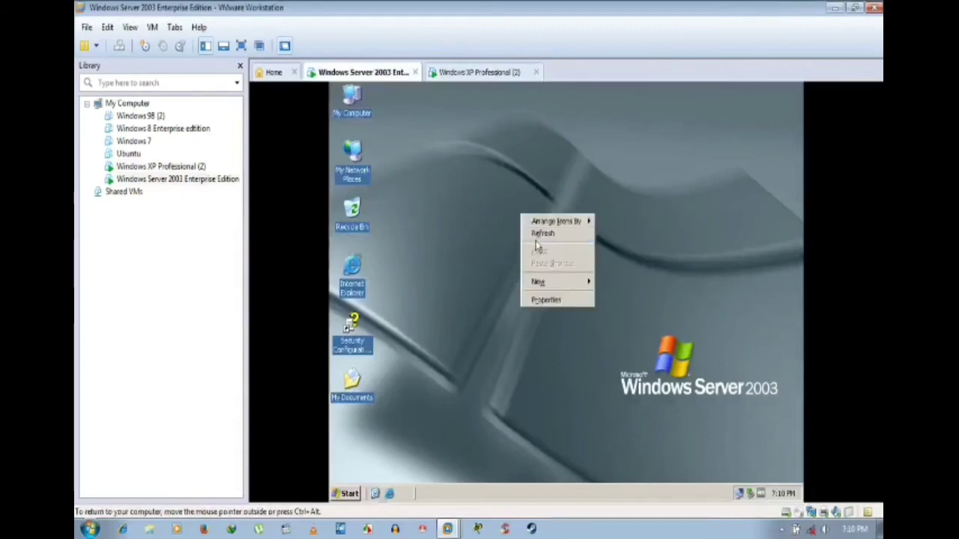
left_click(537, 231)
right_click(536, 243)
left_click(542, 257)
right_click(543, 252)
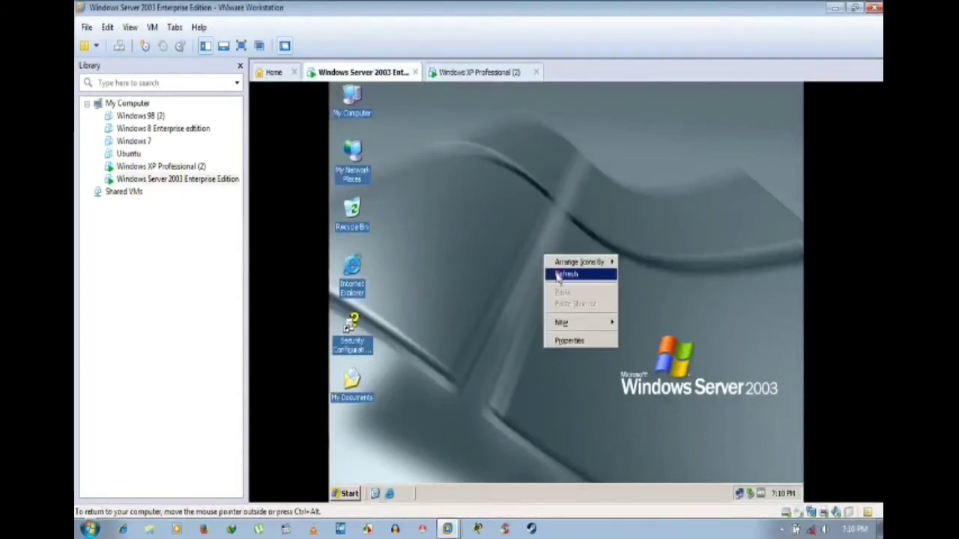
left_click(554, 271)
right_click(505, 225)
right_click(516, 238)
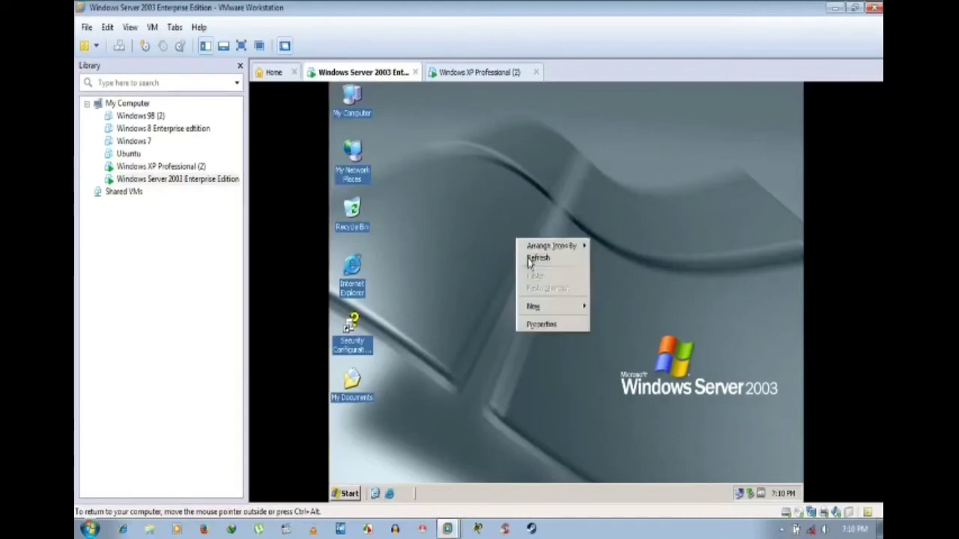
left_click(528, 257)
Step: Browse Start > All Programs > Administrative Tools, close the menu, and return to Windows XP Professional
left_click(349, 494)
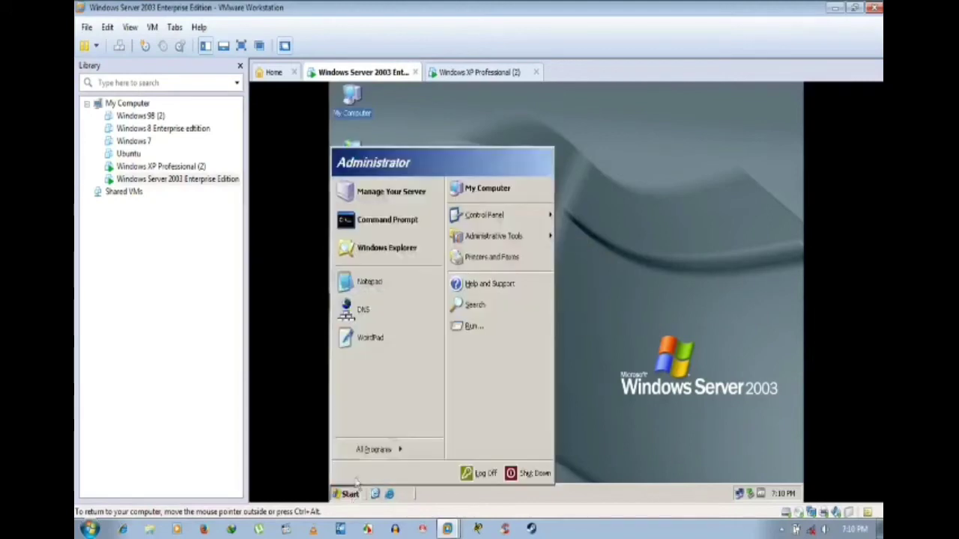
mouse_move(380, 450)
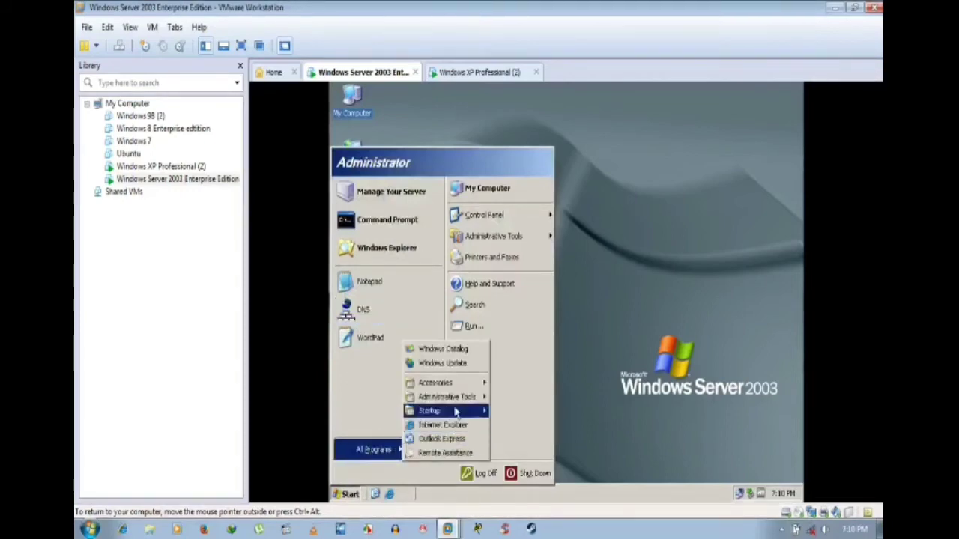
mouse_move(463, 398)
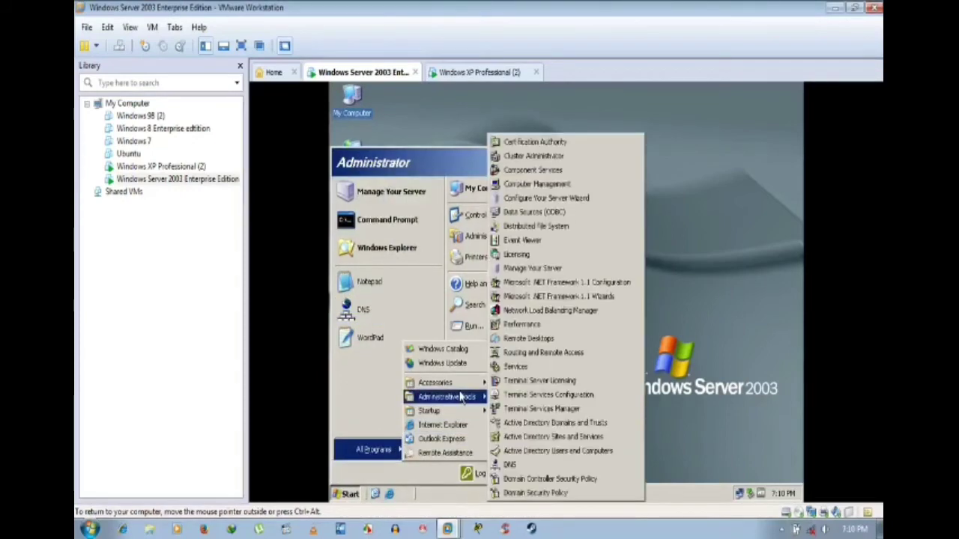
left_click(713, 307)
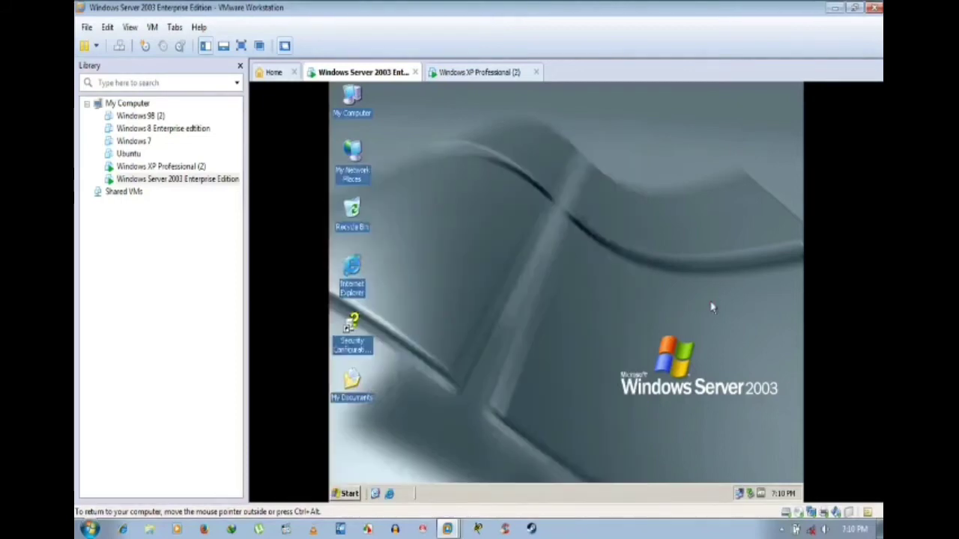
left_click(483, 74)
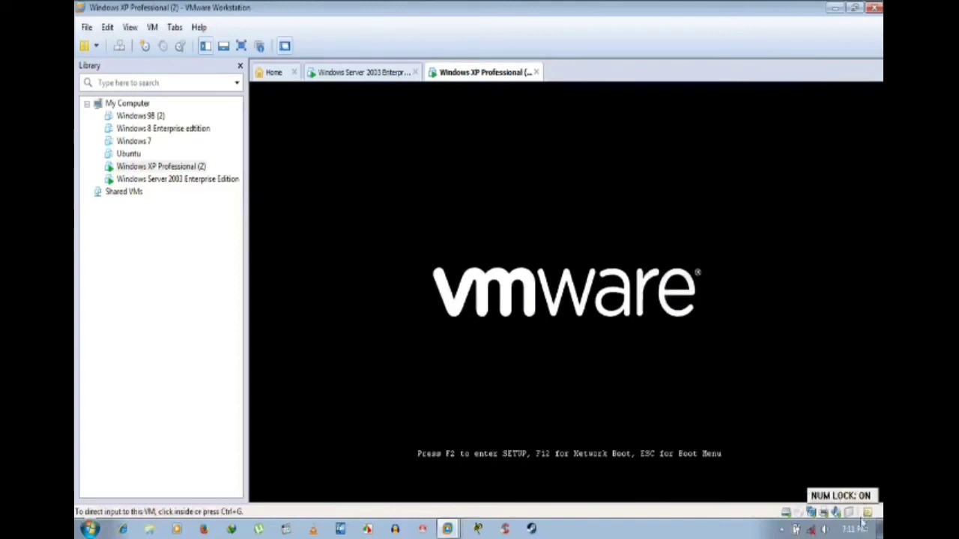
Step: Remove all network-bridge warnings from the message log on the XP tab
left_click(867, 513)
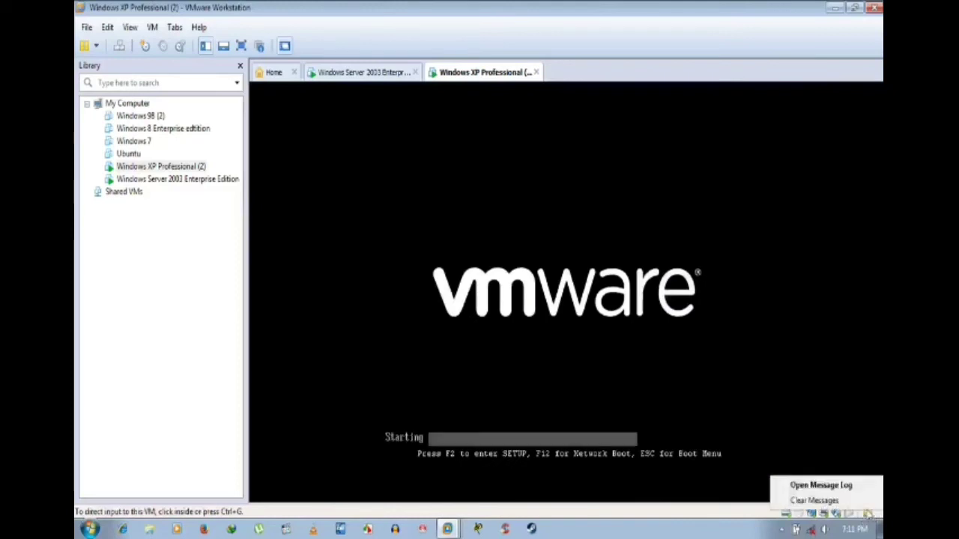
left_click(852, 487)
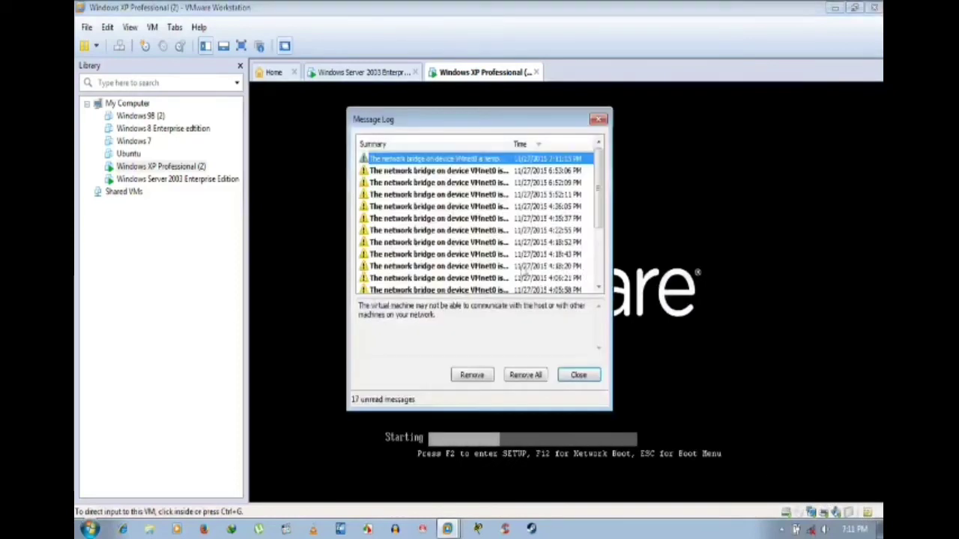
scroll(531, 266, "down", 3)
left_click(531, 266)
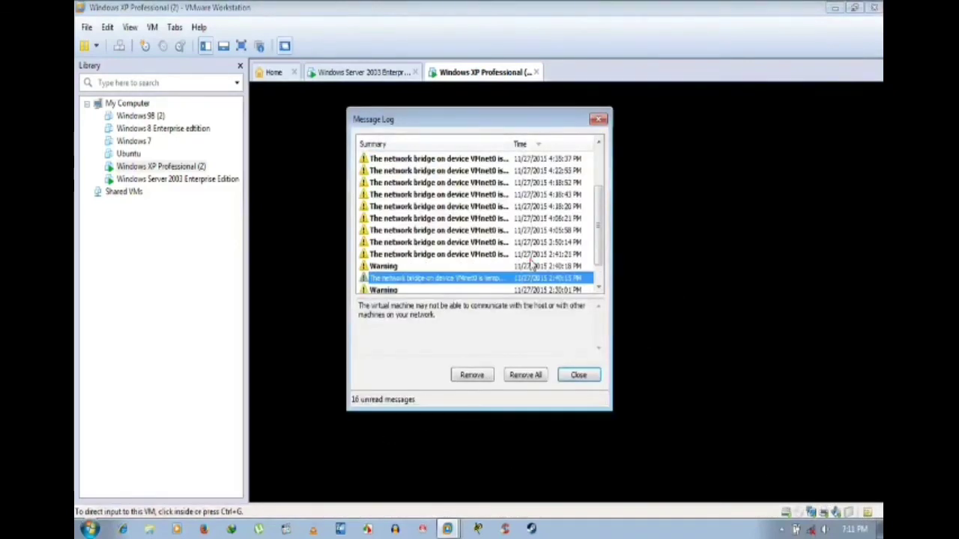
left_click(525, 374)
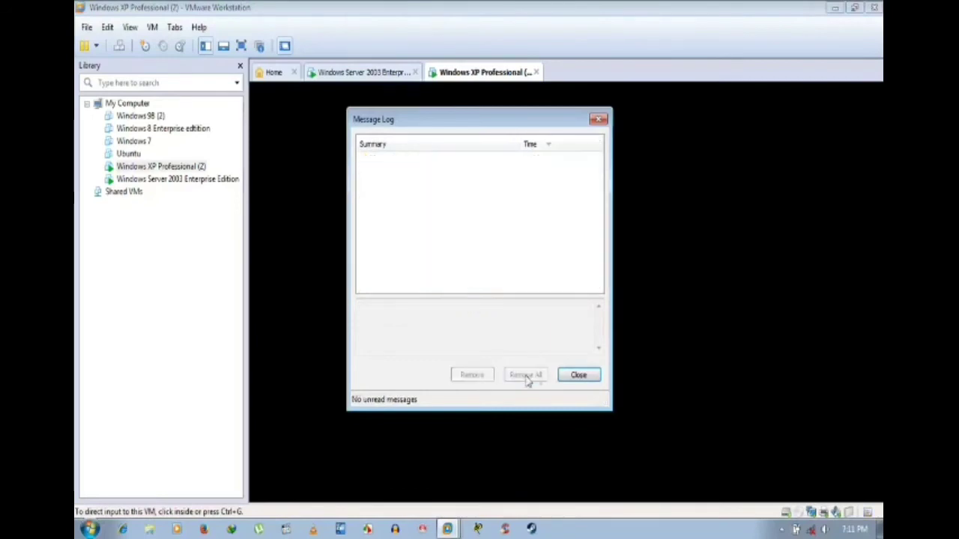
left_click(578, 375)
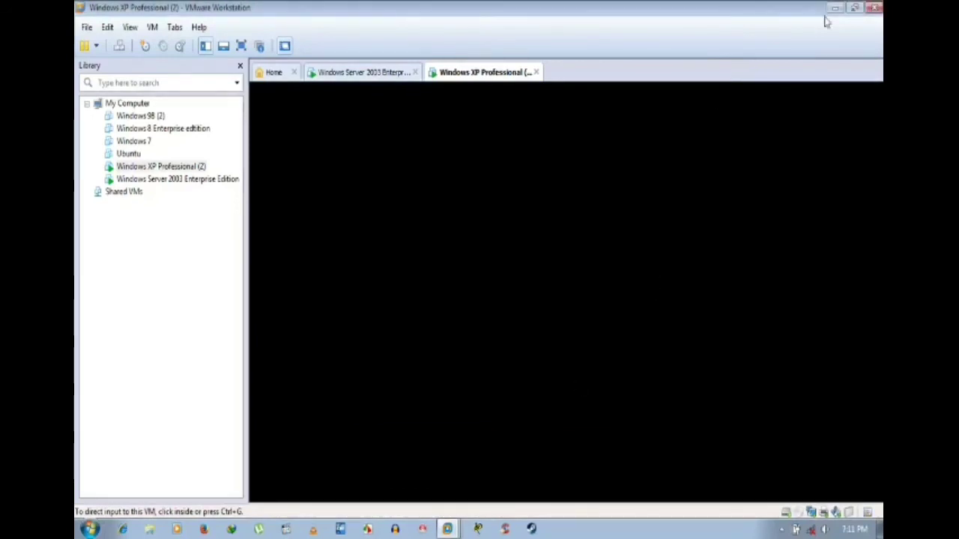
Step: Clear the message log the same way on the Windows Server 2003 tab
left_click(367, 72)
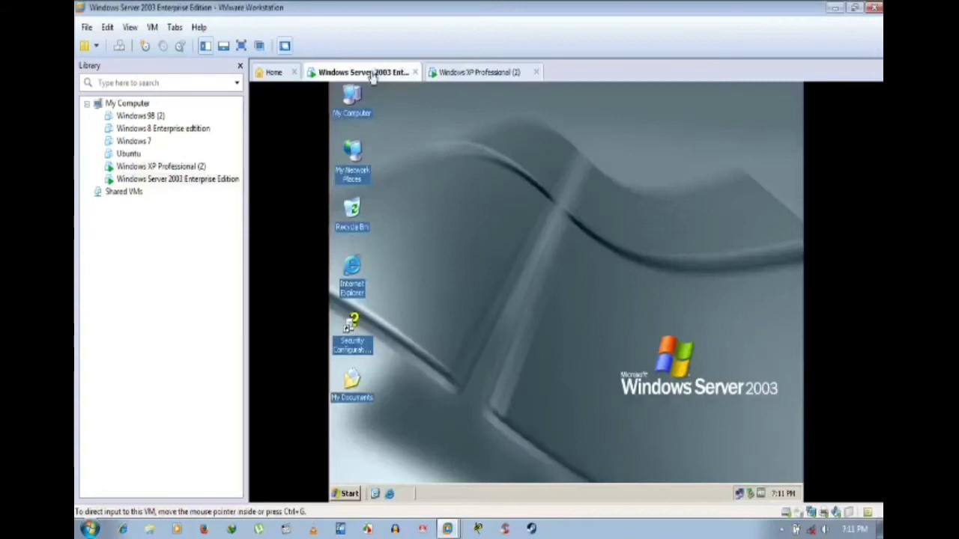
left_click(867, 513)
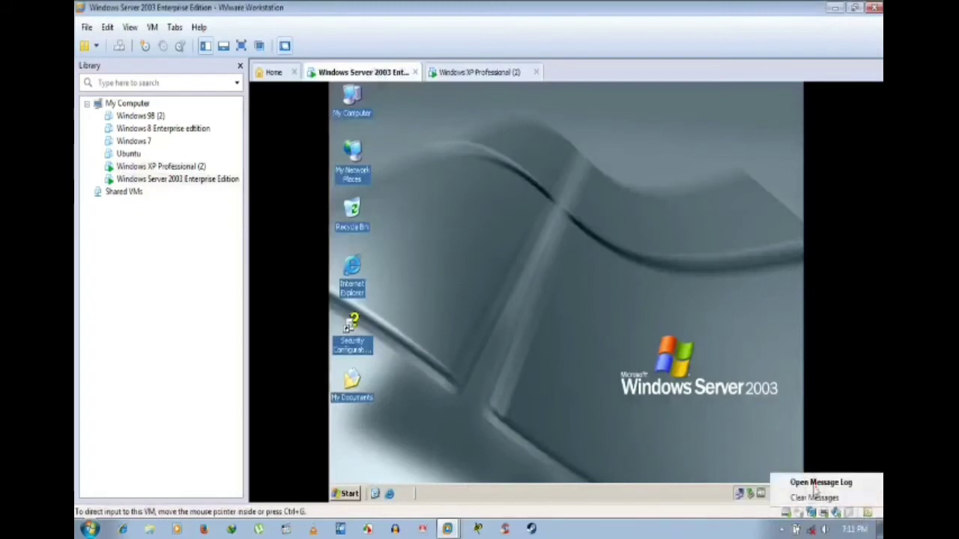
left_click(819, 482)
left_click(525, 375)
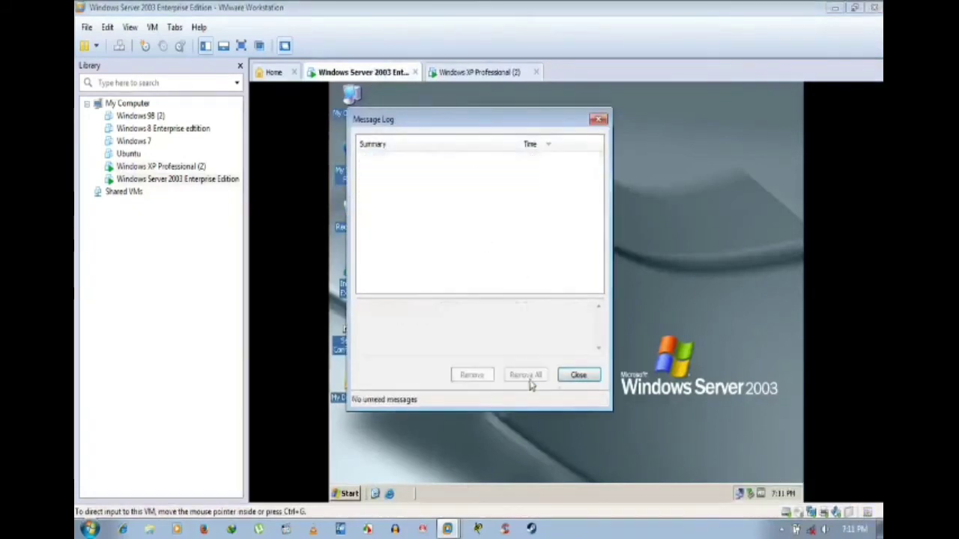
left_click(579, 375)
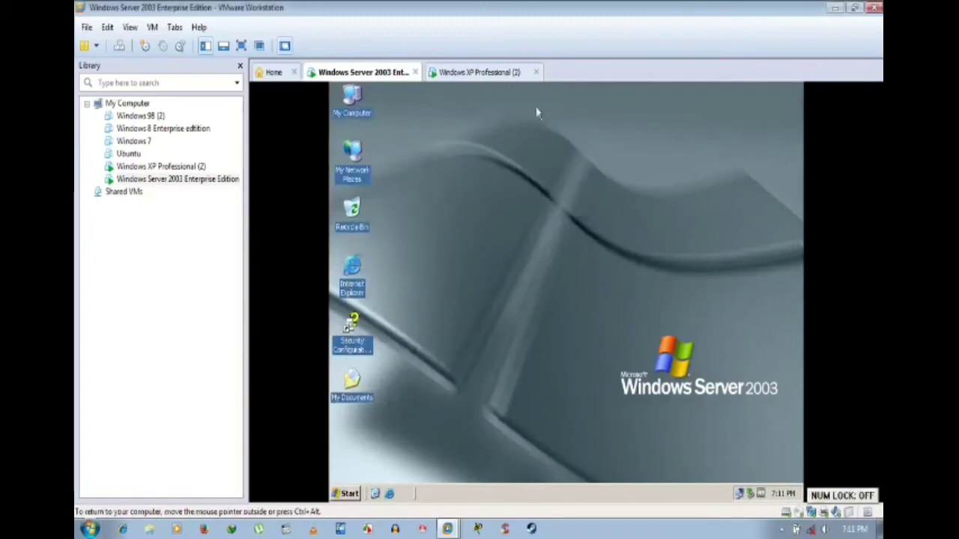
left_click(487, 72)
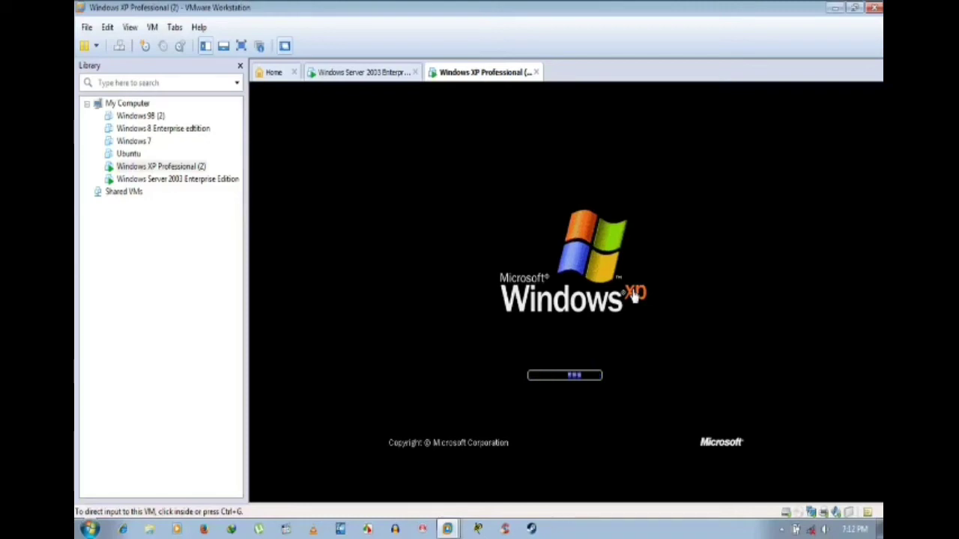
Step: Send Ctrl+Alt+Del to the XP guest, attempt a logon, and dismiss the failure message
left_click(635, 294)
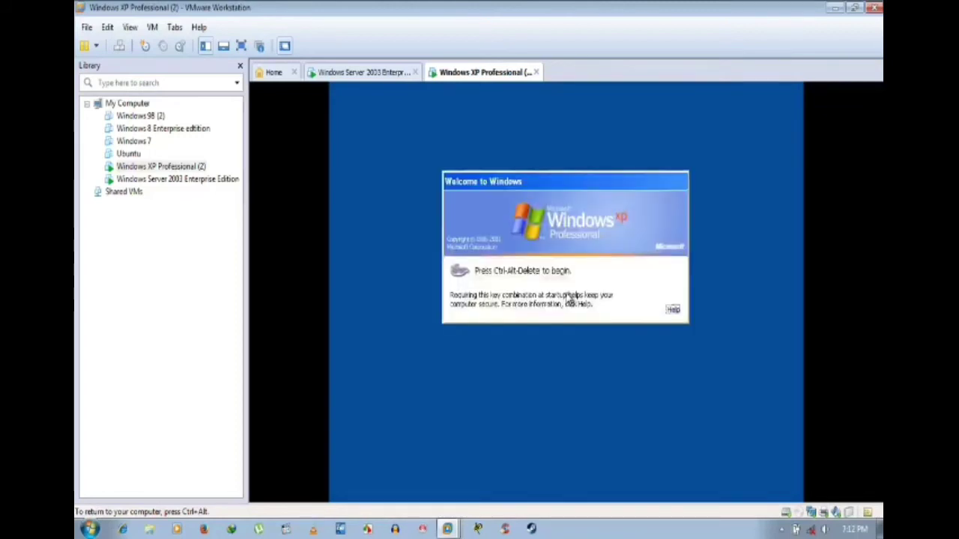
key("ctrl+alt")
left_click(442, 89)
key("ctrl+alt+Insert")
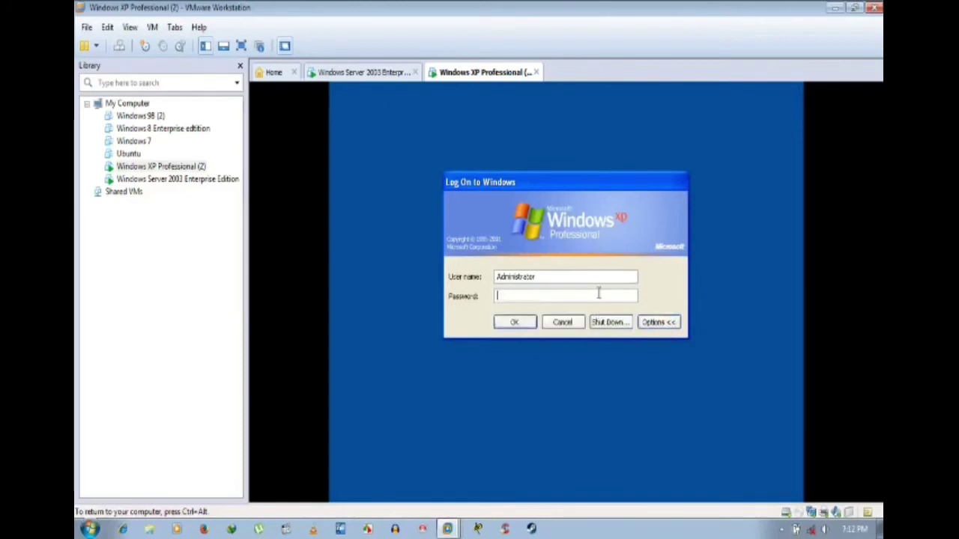
type("••••••••")
key("Return")
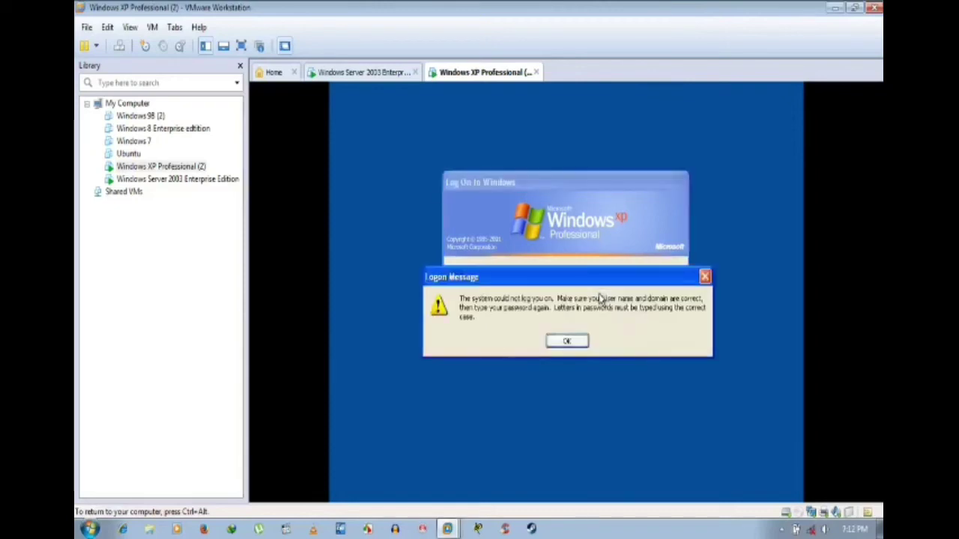
left_click(548, 343)
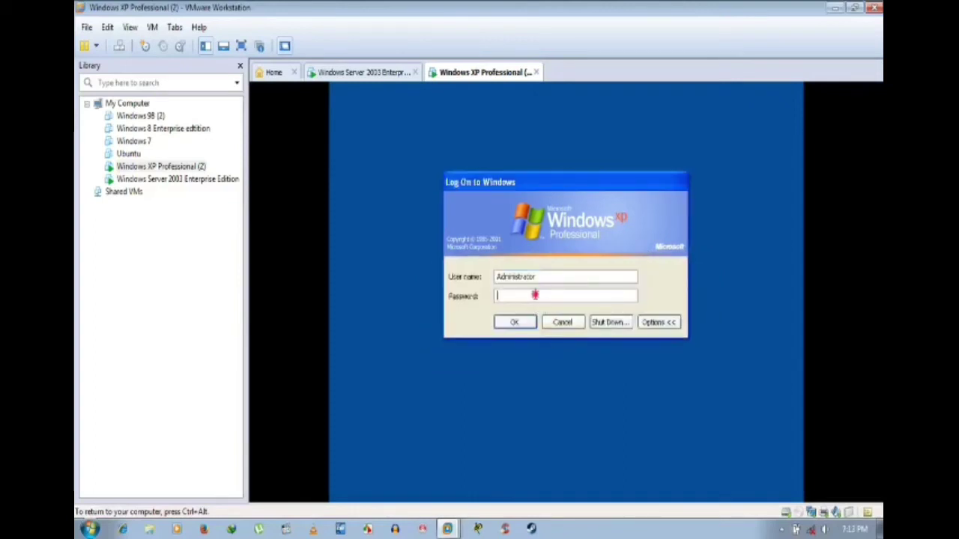
Step: Replace the user name, re-enter the password, and log on
left_click_drag(550, 274, 483, 280)
type("A")
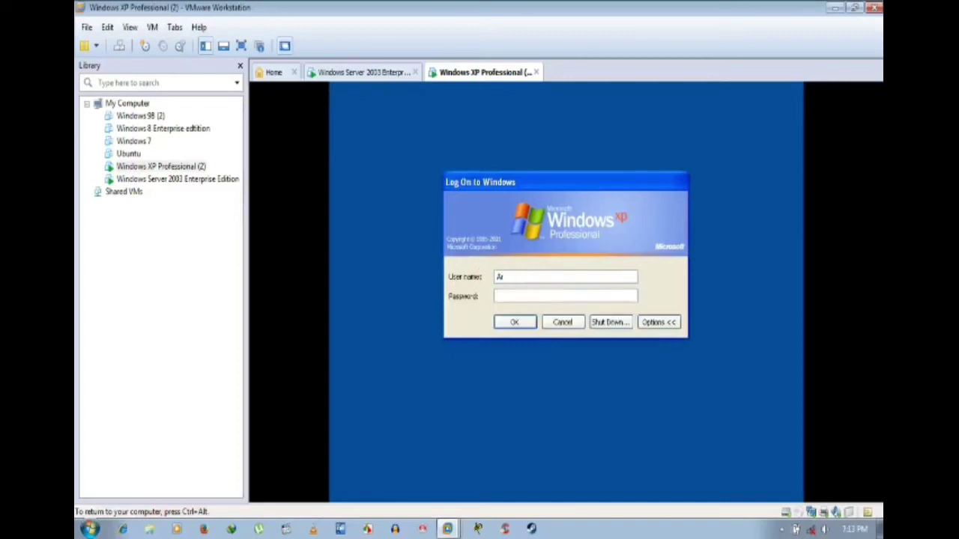
type("mdi")
type("****")
key("Return")
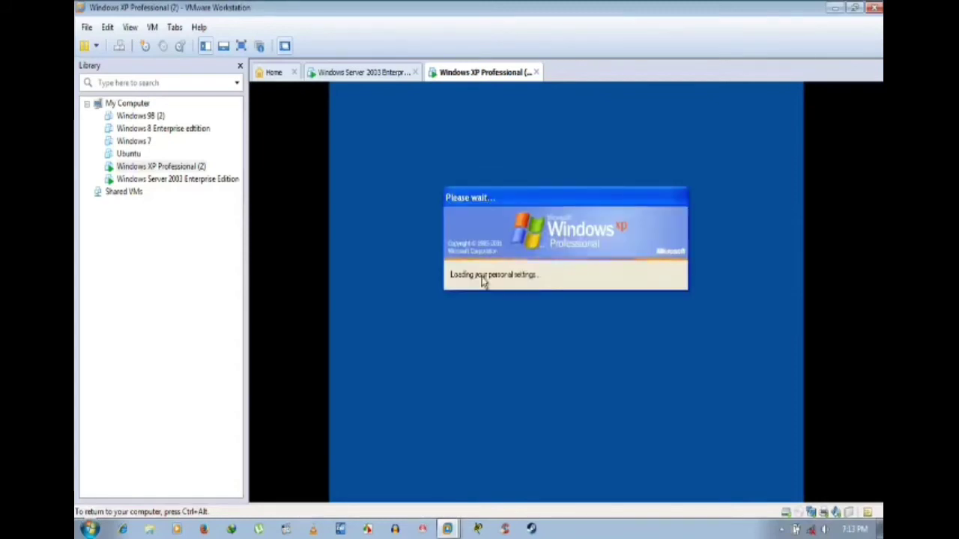
Step: Alternate between the Windows Server 2003 and XP machines while the XP logon finishes loading
key("ctrl+alt")
left_click(345, 71)
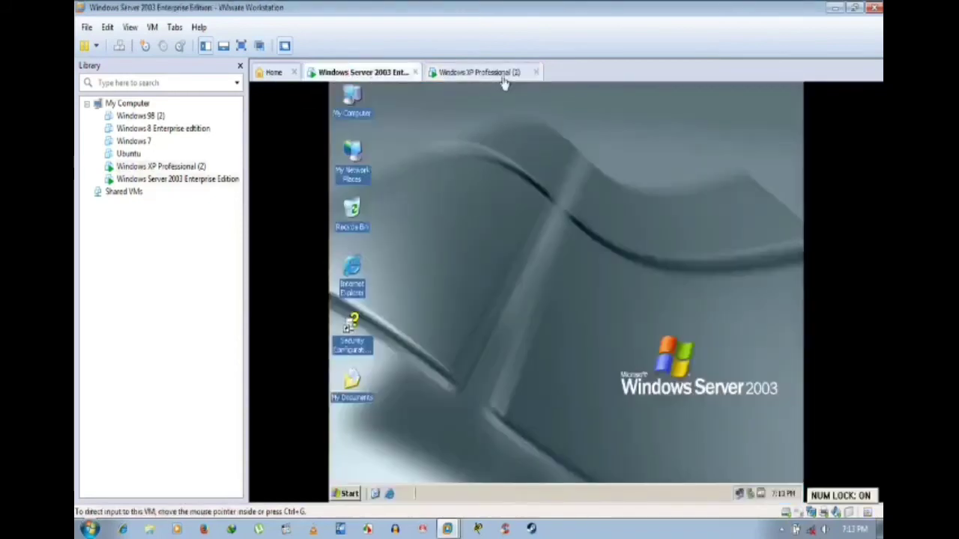
left_click(500, 75)
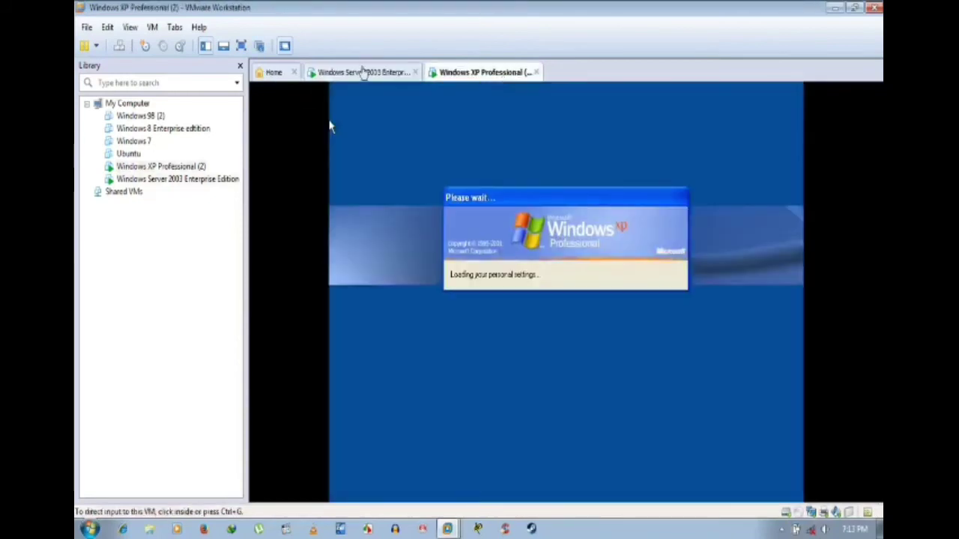
left_click(367, 75)
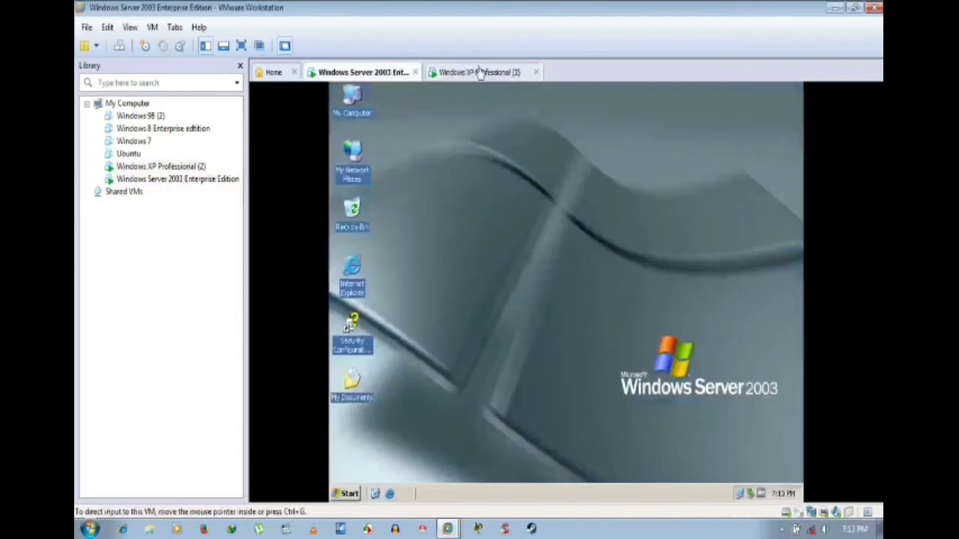
left_click(476, 72)
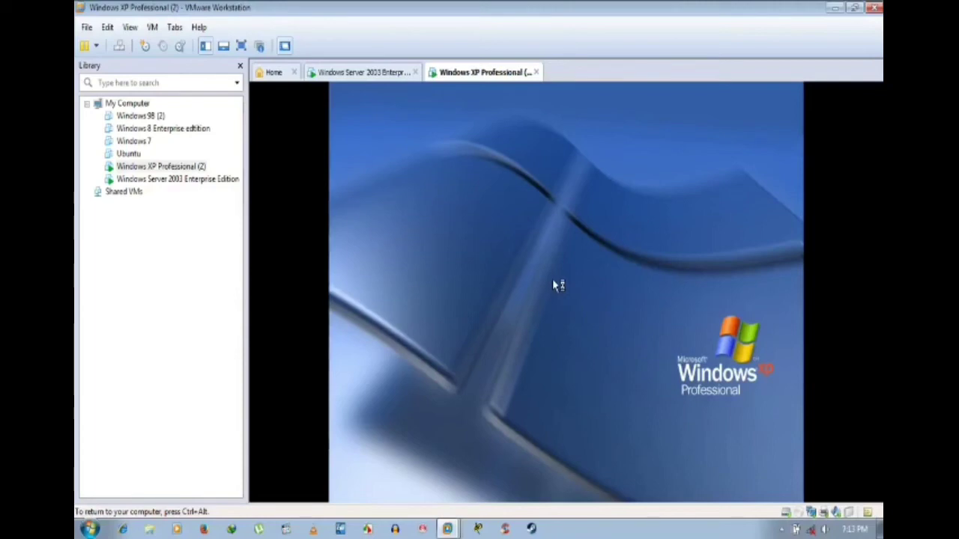
left_click(371, 73)
left_click(485, 72)
Step: Switch to the Windows Server 2003 machine and refresh its desktop three times
left_click(361, 72)
right_click(514, 178)
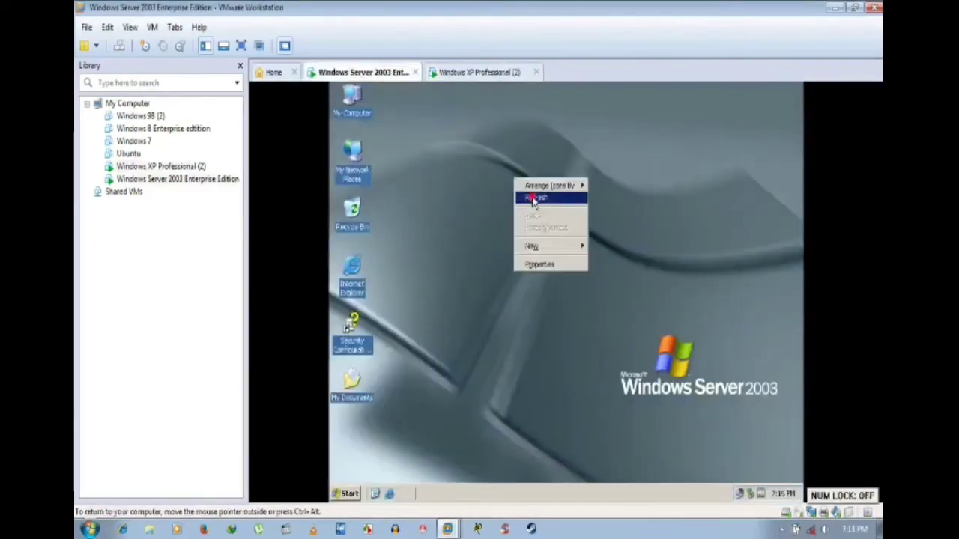
left_click(534, 199)
right_click(493, 169)
left_click(510, 188)
right_click(511, 192)
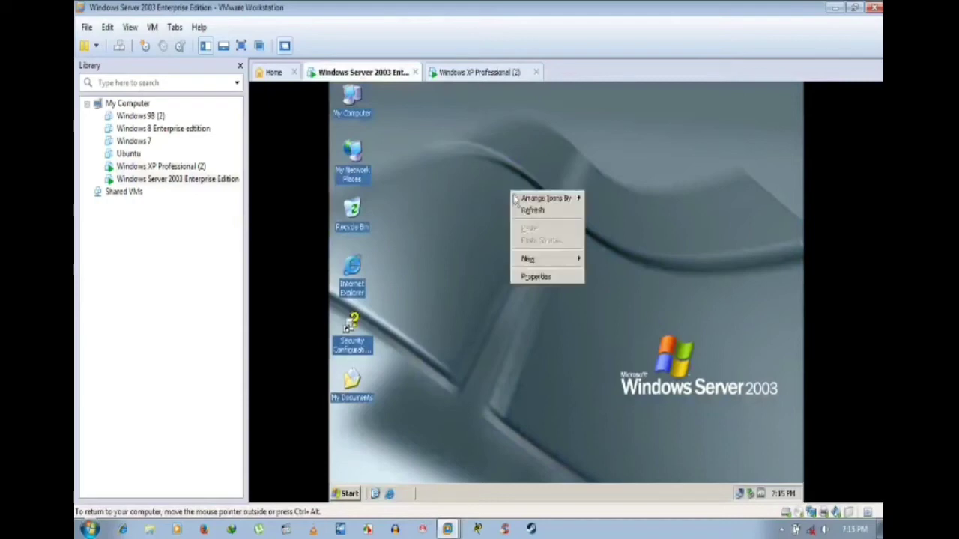
left_click(533, 210)
Step: Check the Windows XP machine, then refresh the Server 2003 desktop once more
left_click(483, 72)
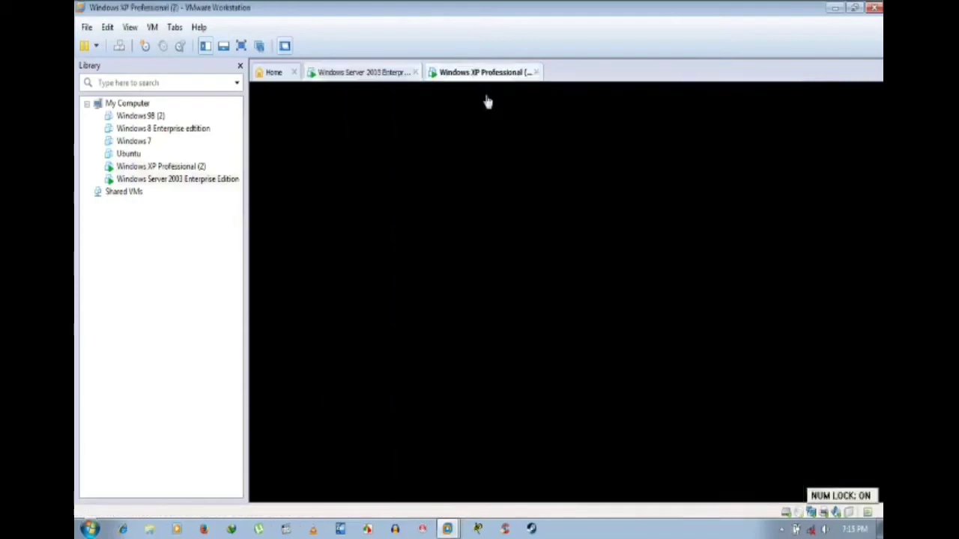
left_click(367, 74)
right_click(477, 184)
left_click(489, 204)
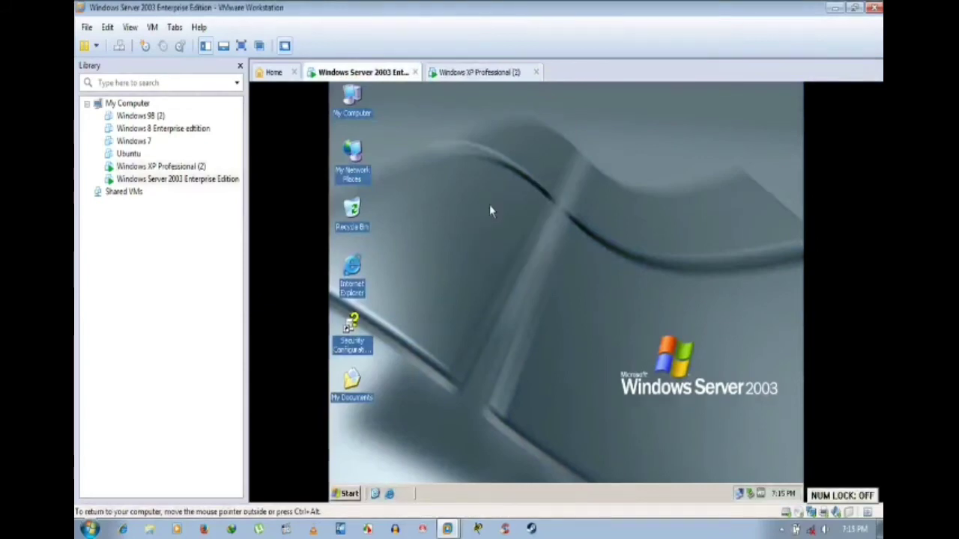
left_click(509, 72)
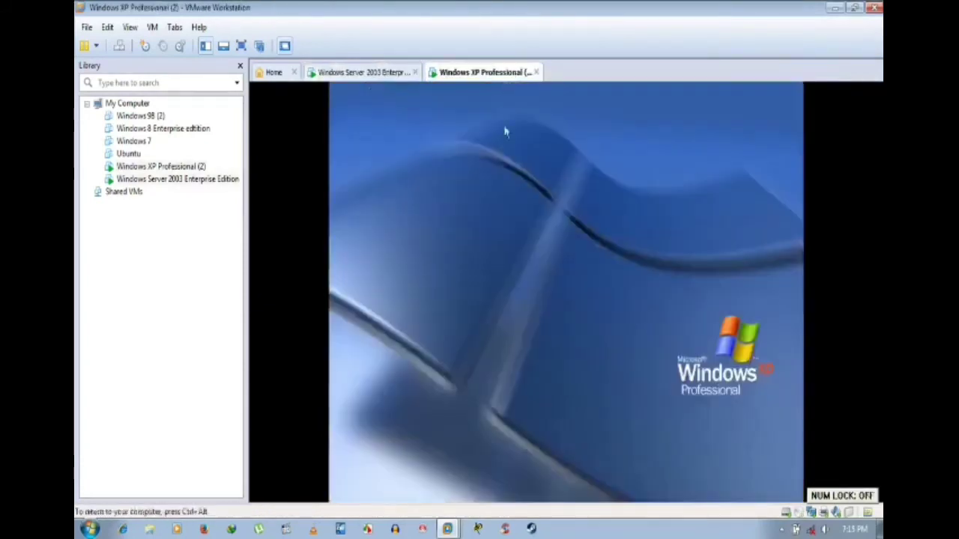
Step: Refresh the Server 2003 desktop twice more and end on the Windows XP Professional machine
left_click(354, 72)
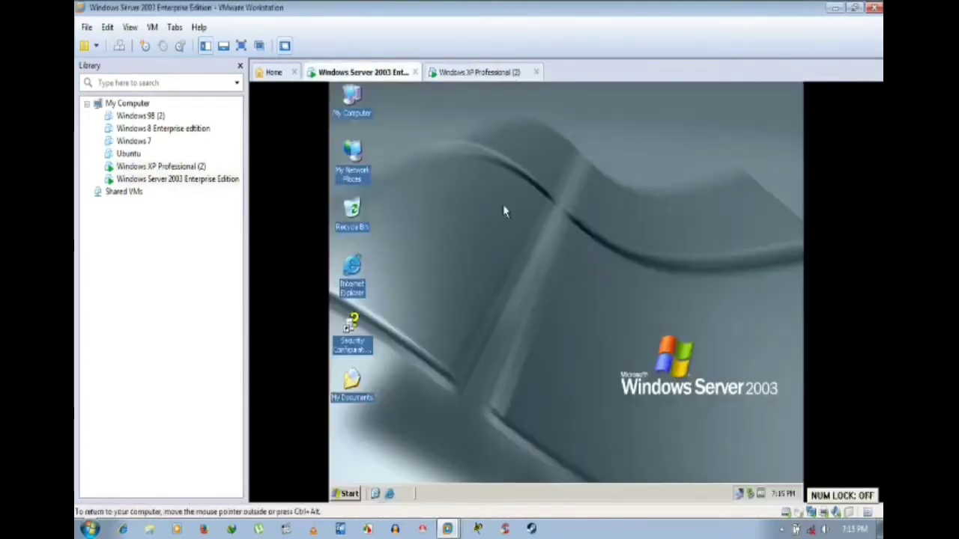
right_click(504, 207)
left_click(516, 220)
right_click(498, 189)
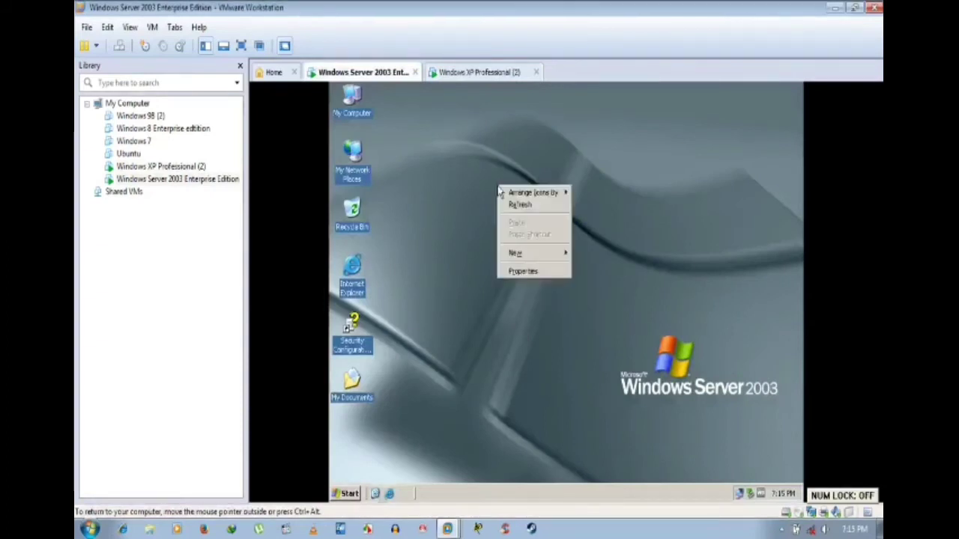
left_click(520, 205)
left_click(472, 73)
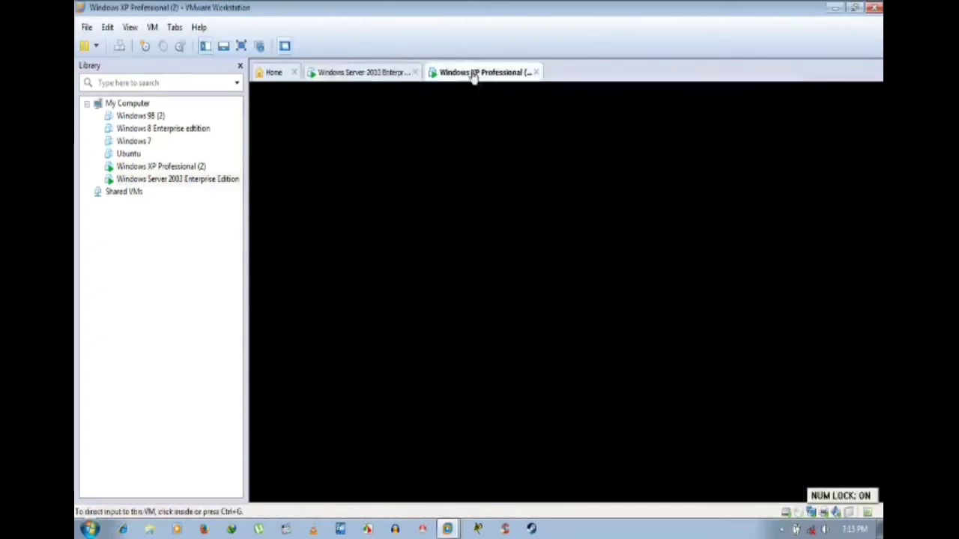
left_click(354, 72)
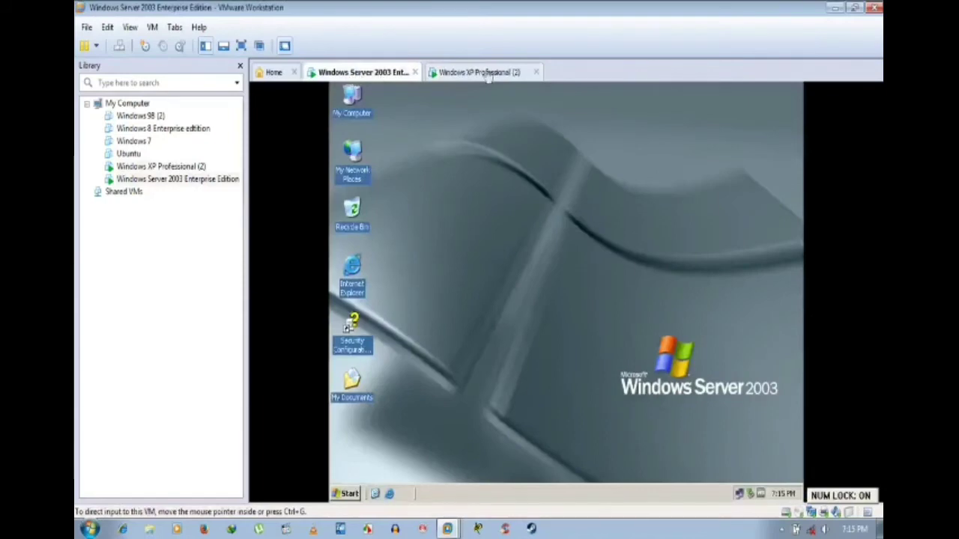
left_click(487, 73)
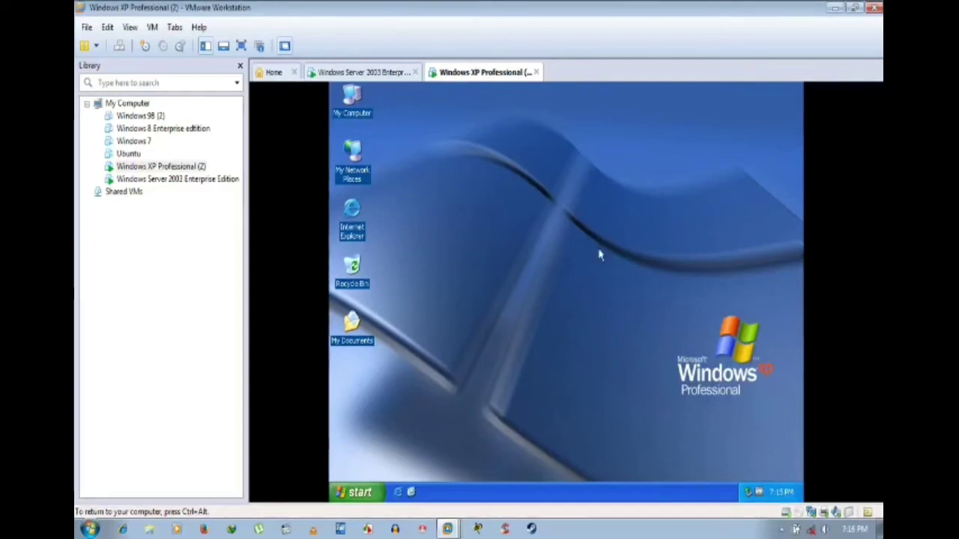
right_click(600, 256)
left_click(602, 256)
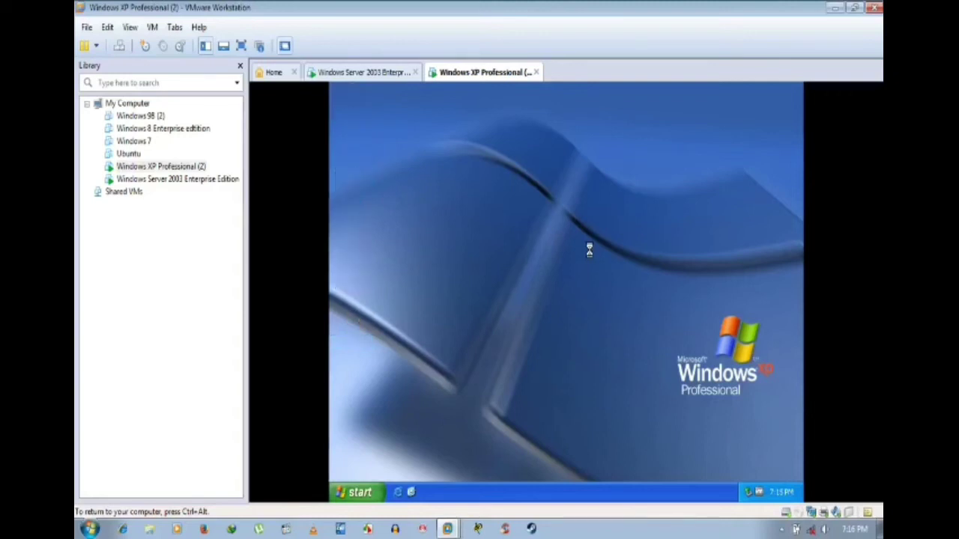
right_click(502, 220)
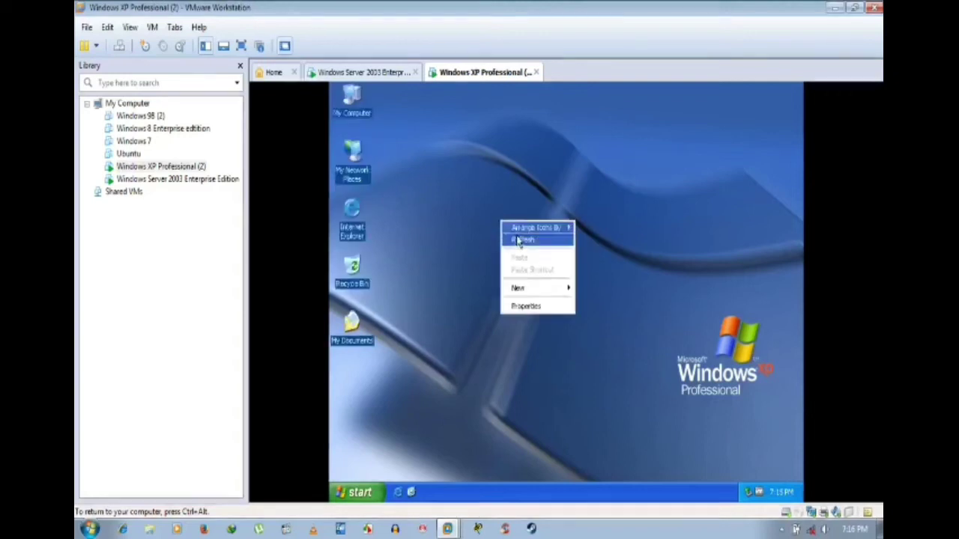
left_click(519, 240)
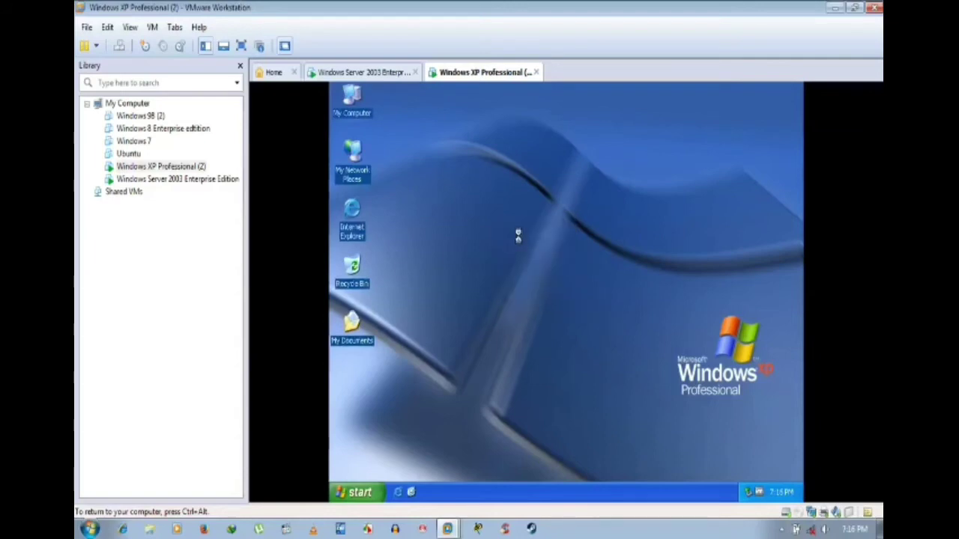
right_click(517, 233)
left_click(520, 253)
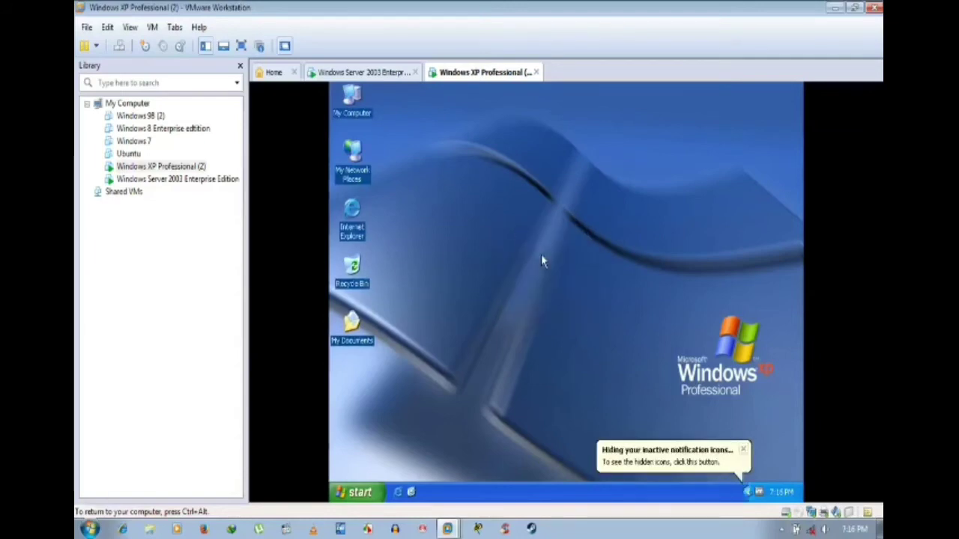
left_click(746, 460)
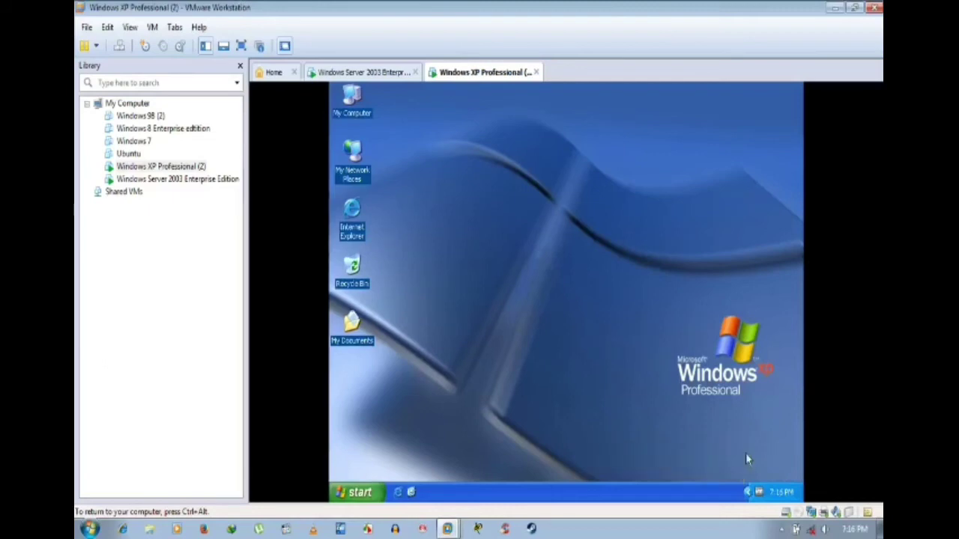
left_click(747, 493)
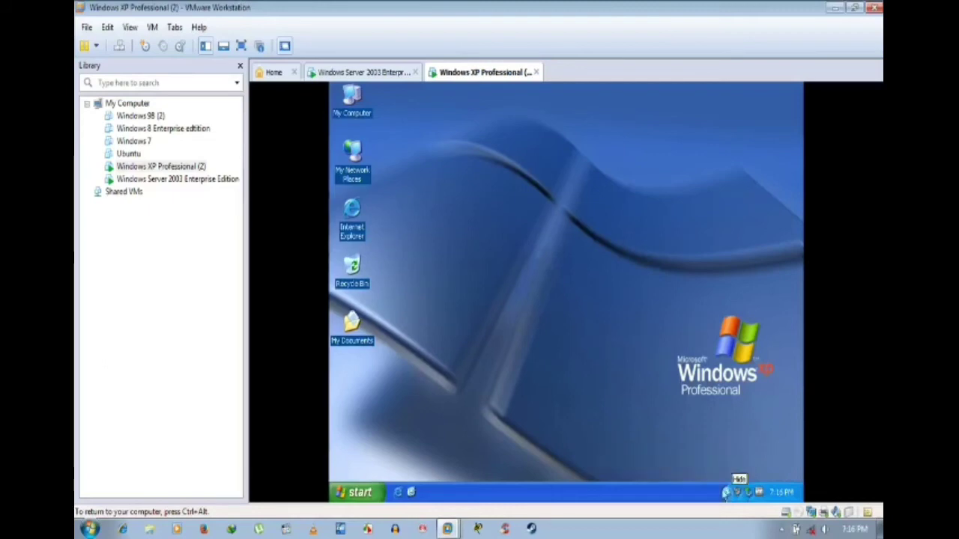
right_click(598, 218)
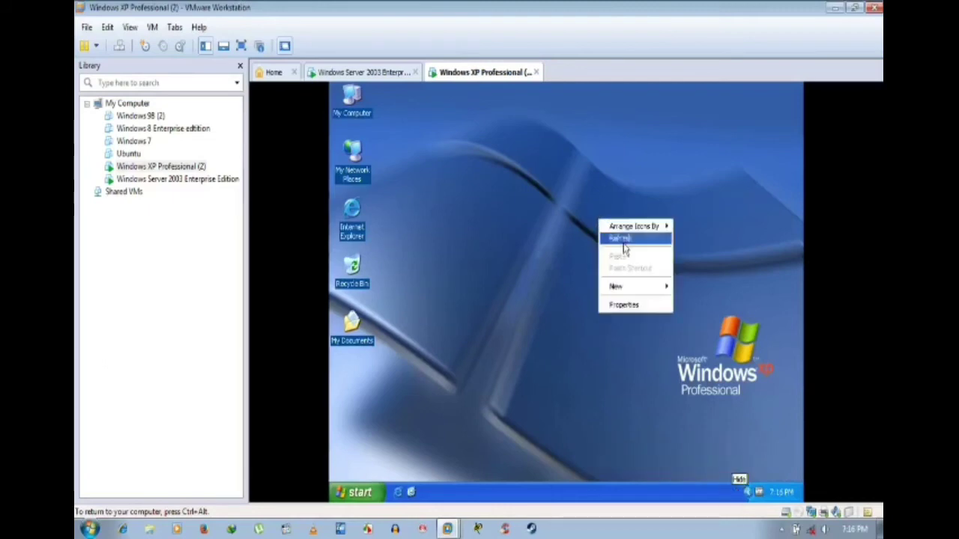
left_click(621, 240)
right_click(507, 227)
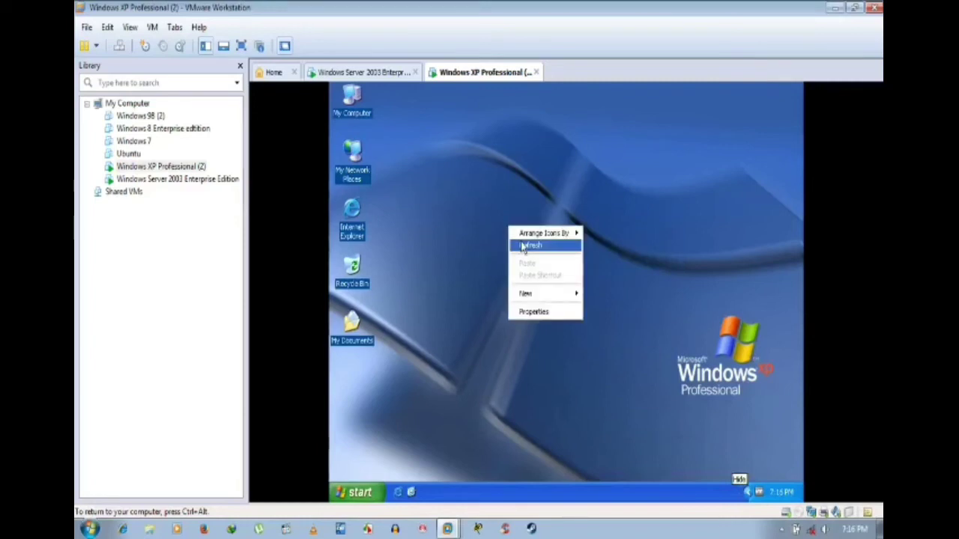
left_click(522, 246)
right_click(495, 214)
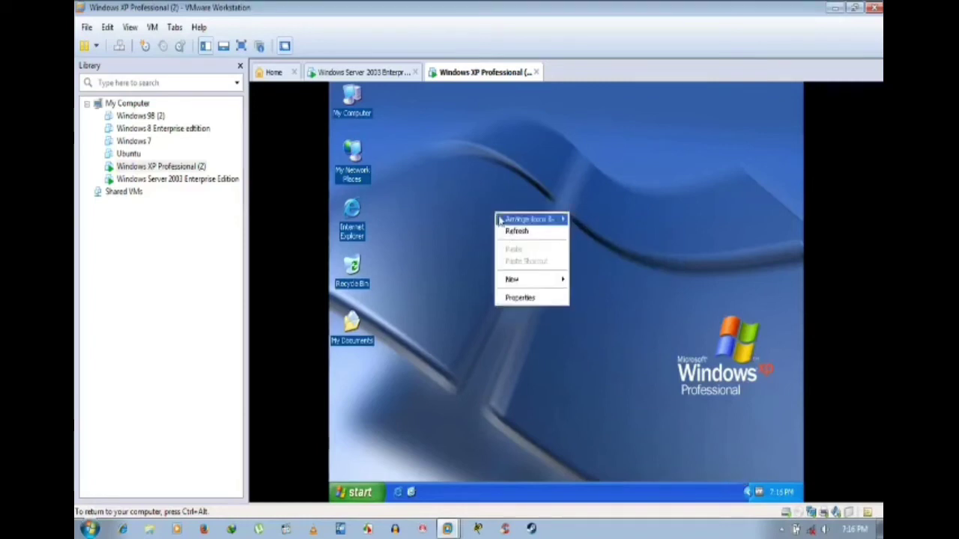
left_click(514, 231)
right_click(518, 231)
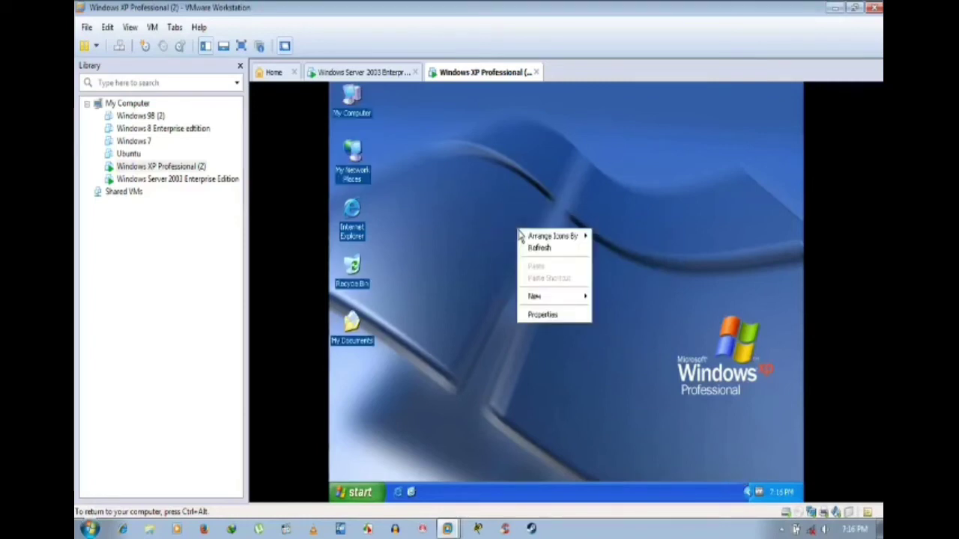
left_click(539, 254)
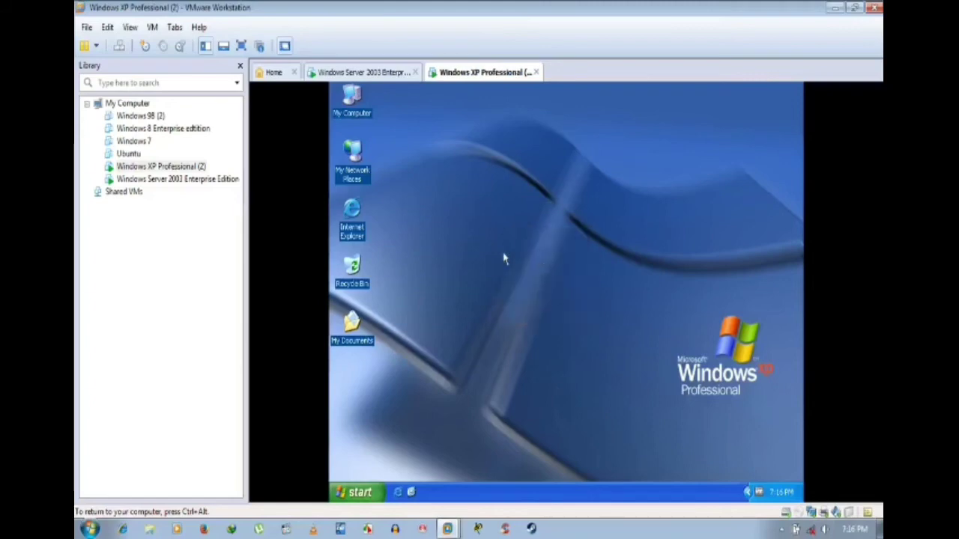
right_click(457, 229)
left_click(483, 248)
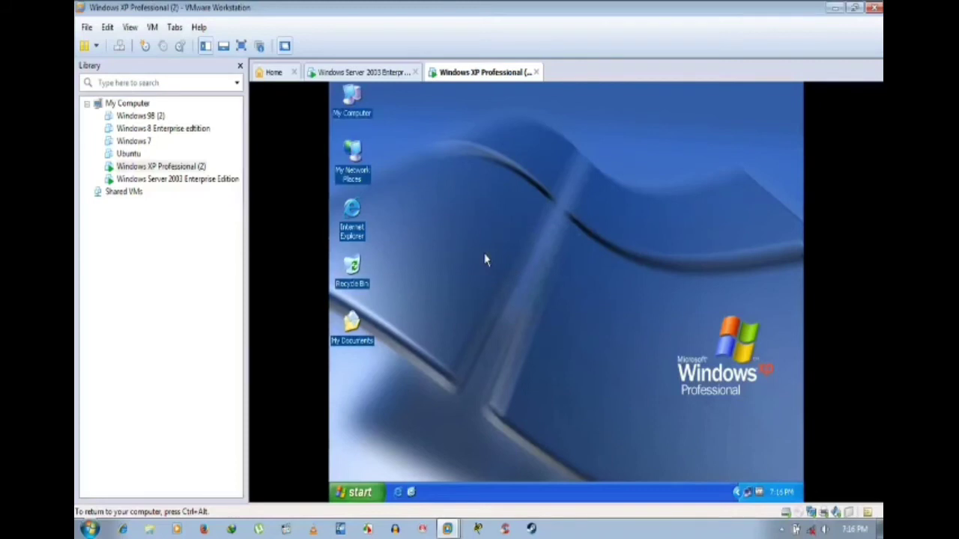
right_click(477, 208)
left_click(510, 234)
right_click(509, 235)
left_click(531, 252)
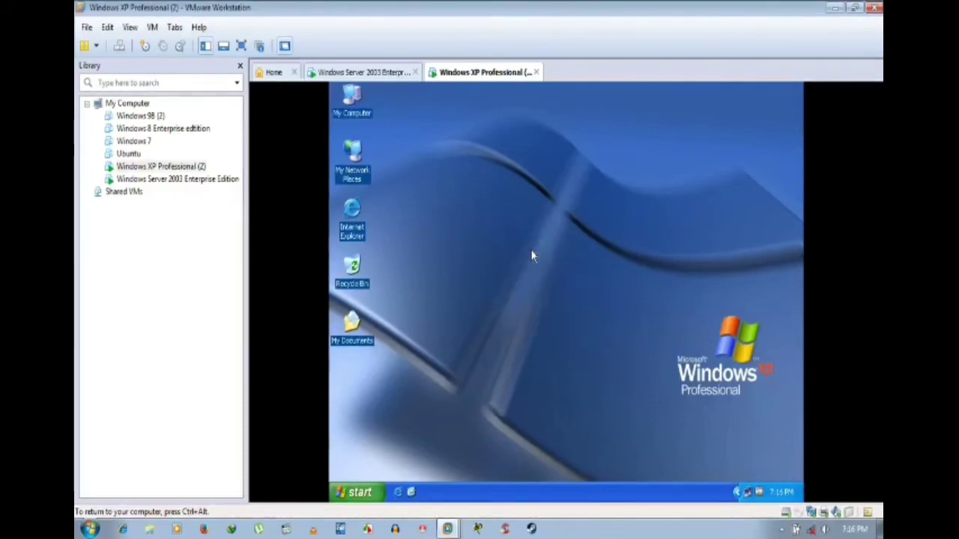
right_click(485, 221)
left_click(508, 238)
left_click(400, 78)
left_click(487, 73)
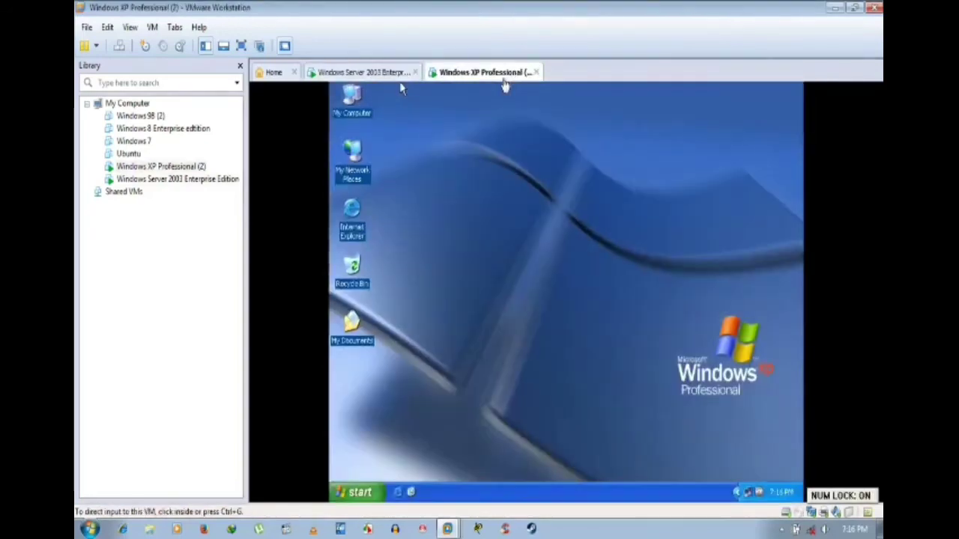
left_click(397, 75)
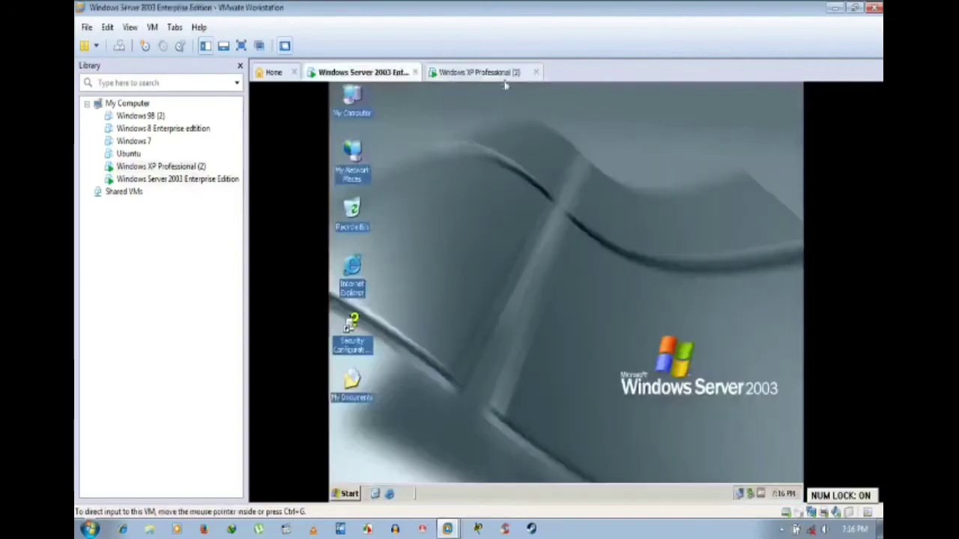
left_click(508, 75)
left_click(514, 229)
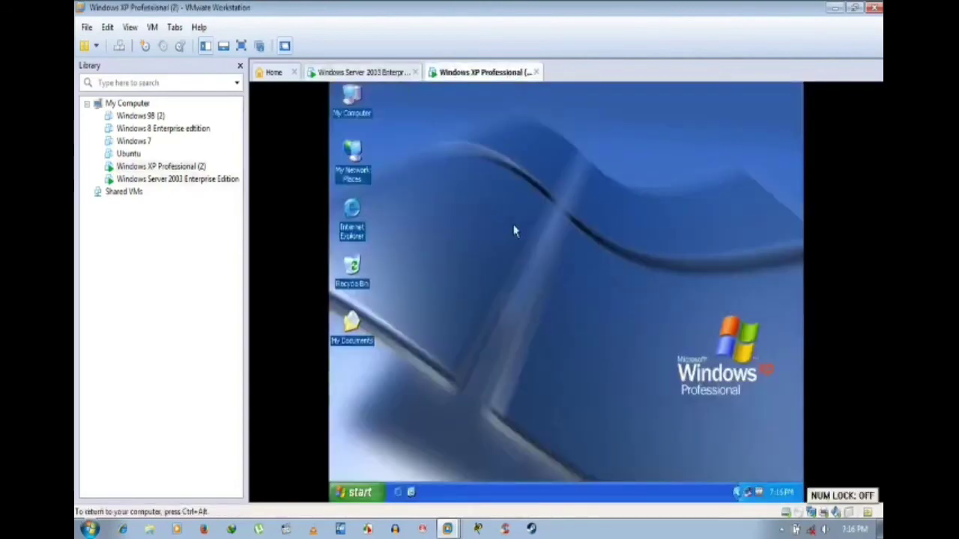
right_click(481, 222)
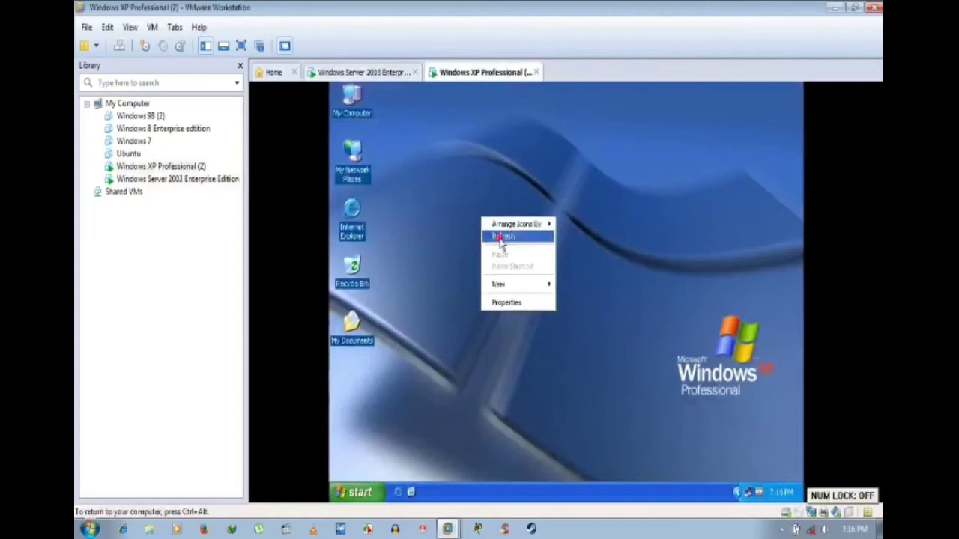
left_click(498, 234)
right_click(497, 230)
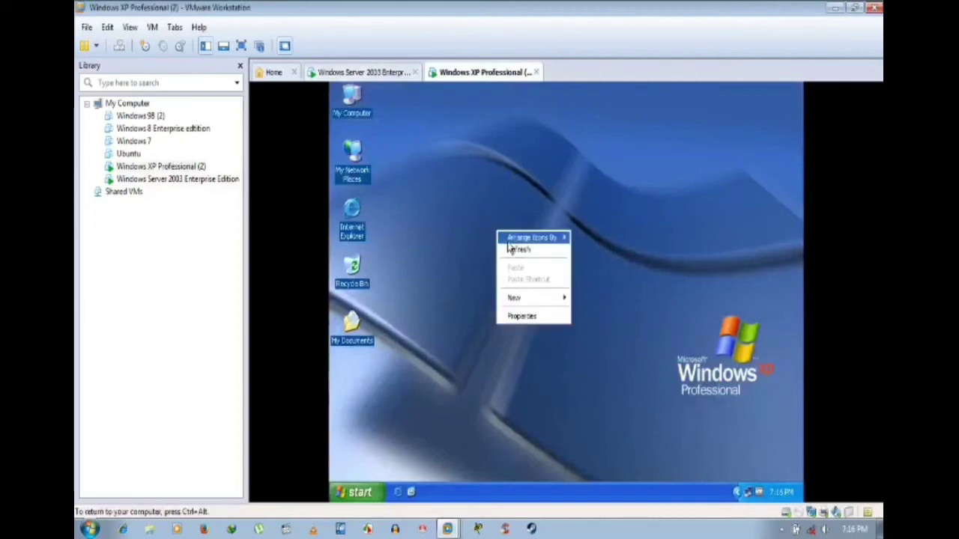
left_click(508, 250)
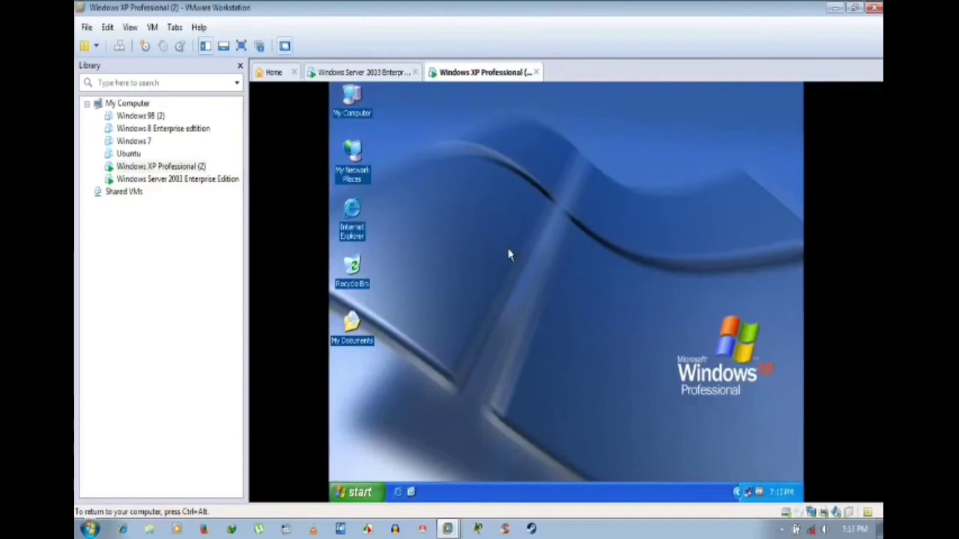
right_click(467, 227)
left_click(487, 249)
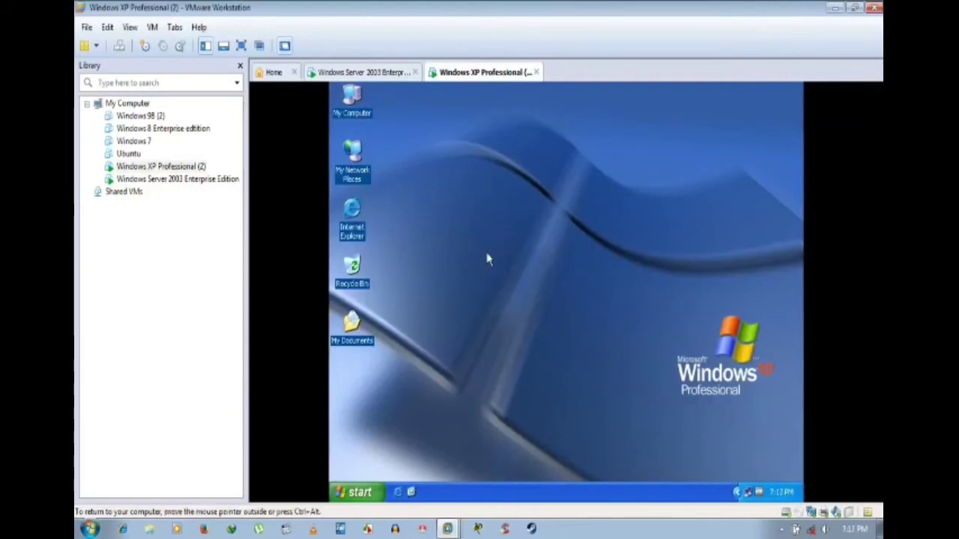
right_click(487, 217)
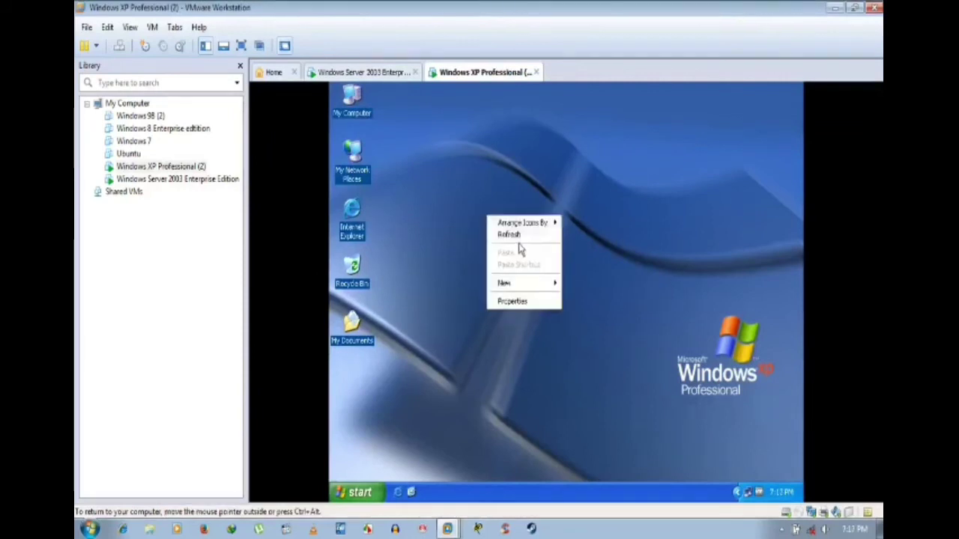
left_click(519, 237)
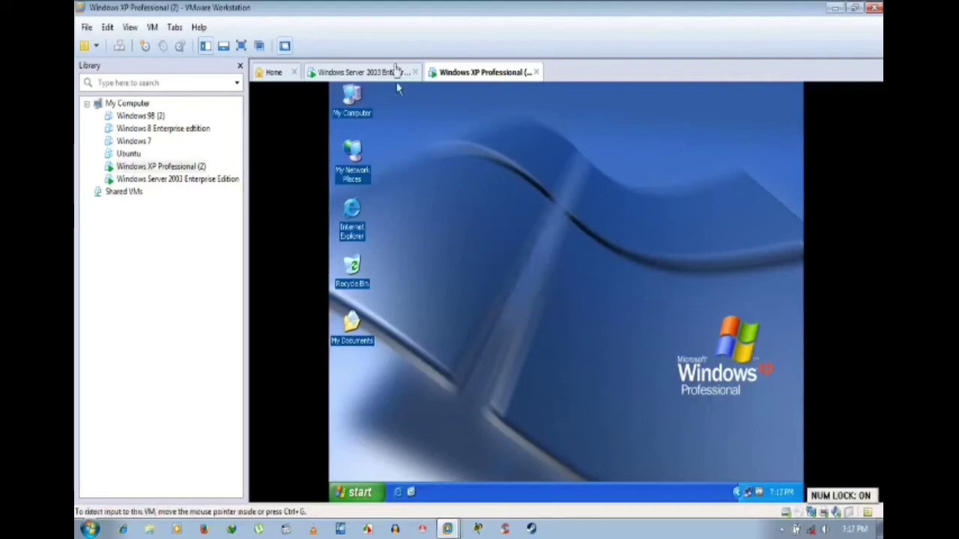
left_click(396, 71)
left_click(469, 73)
left_click(390, 75)
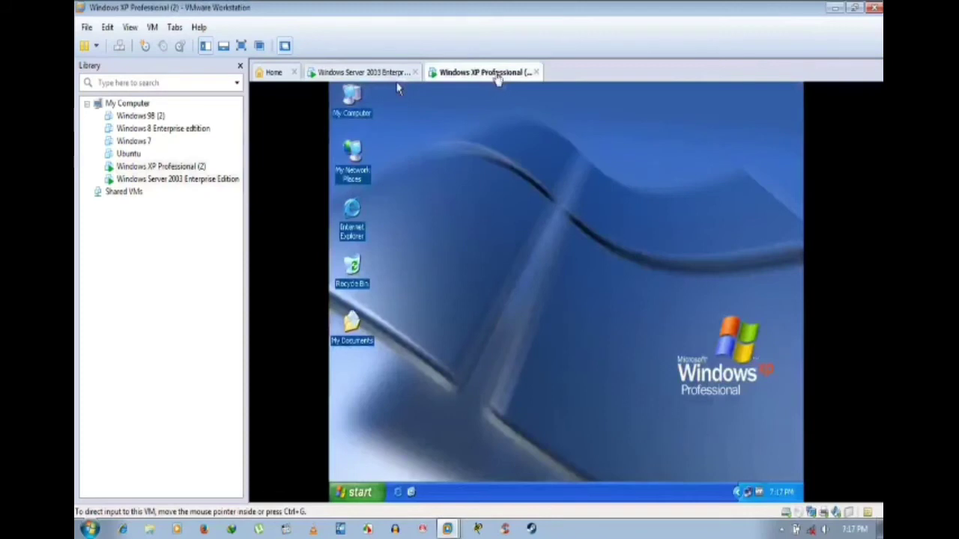
right_click(461, 194)
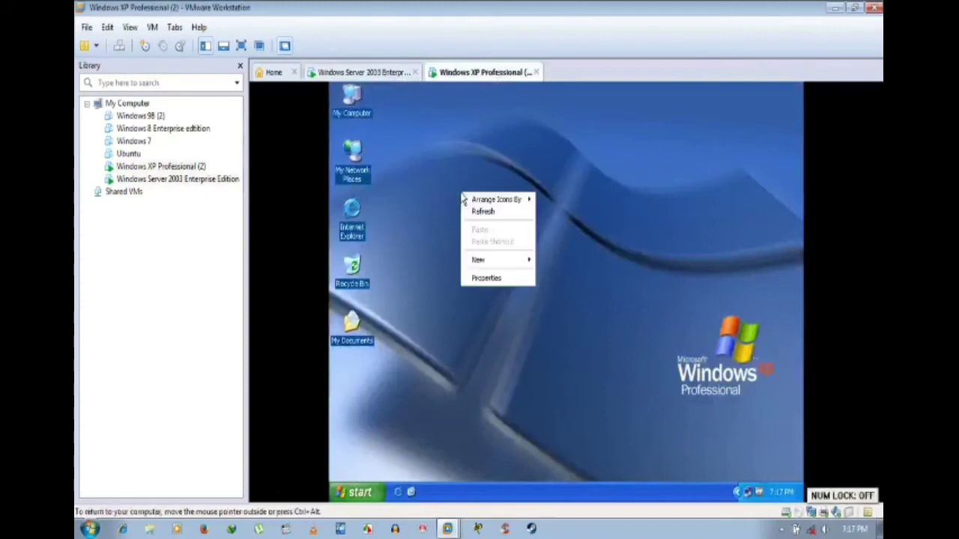
left_click(468, 212)
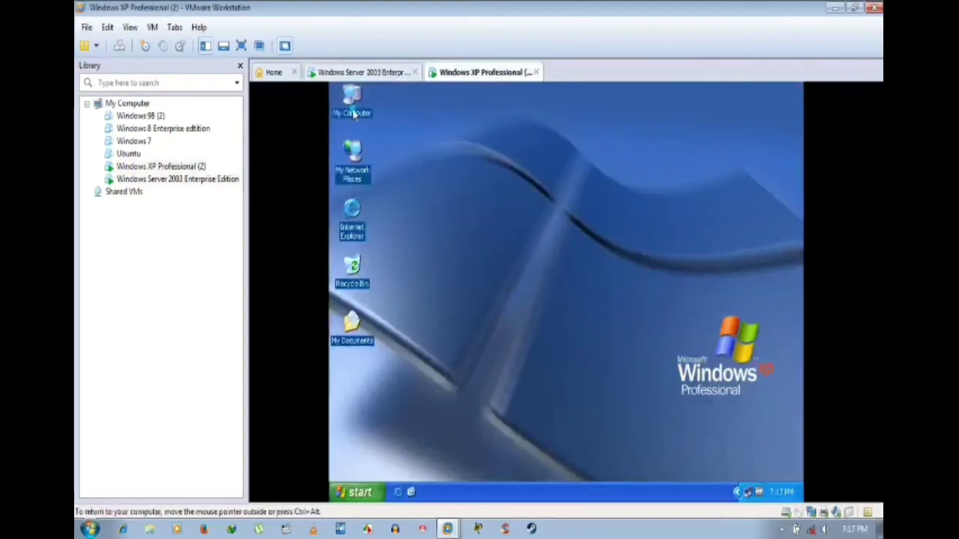
right_click(354, 114)
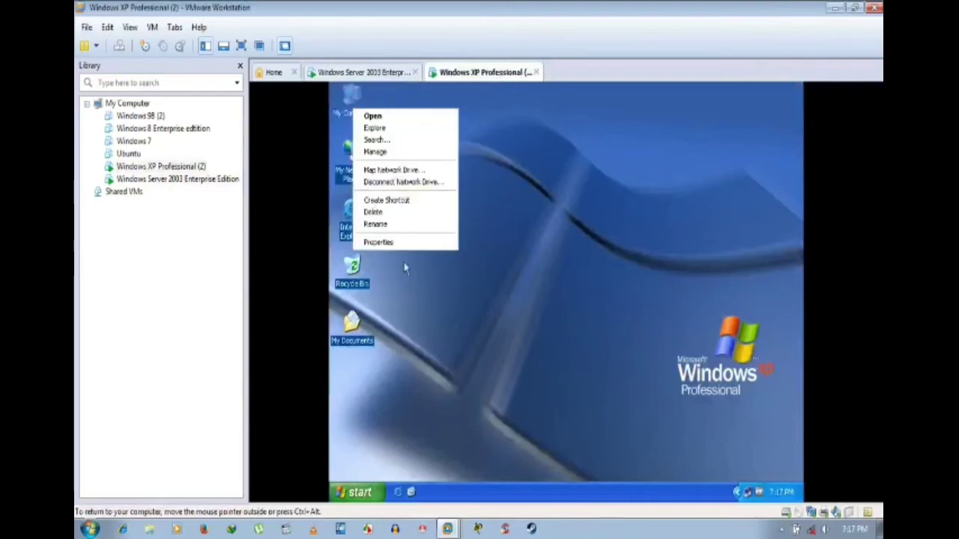
left_click(414, 242)
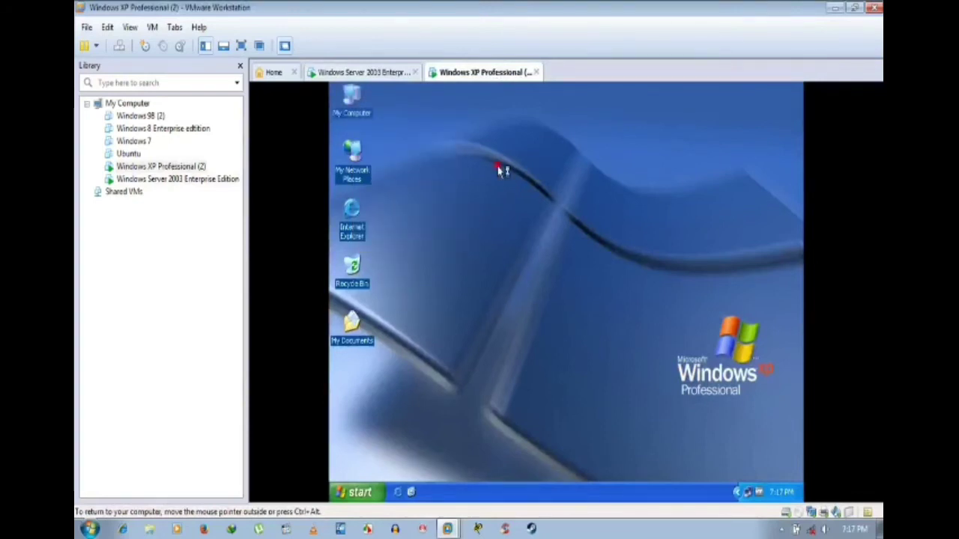
left_click(391, 77)
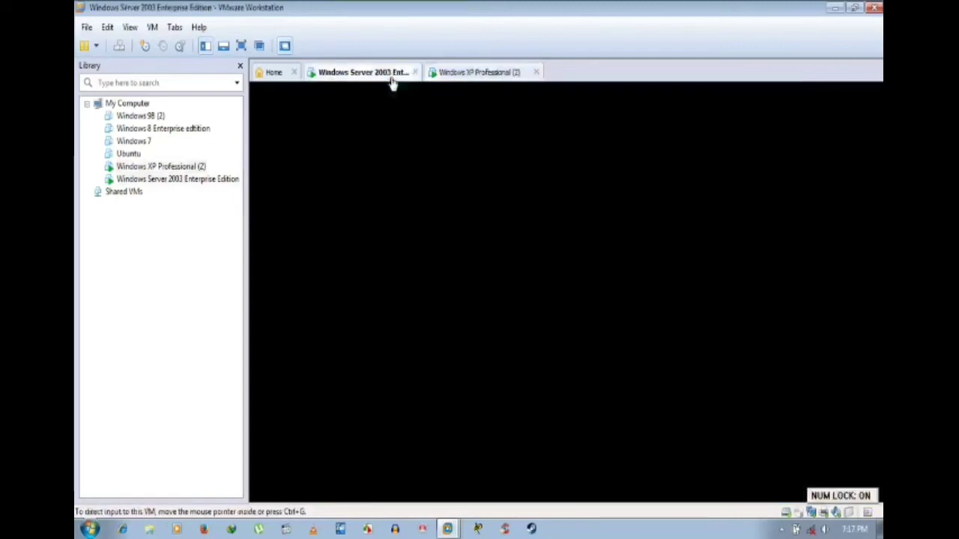
left_click(480, 78)
left_click(380, 78)
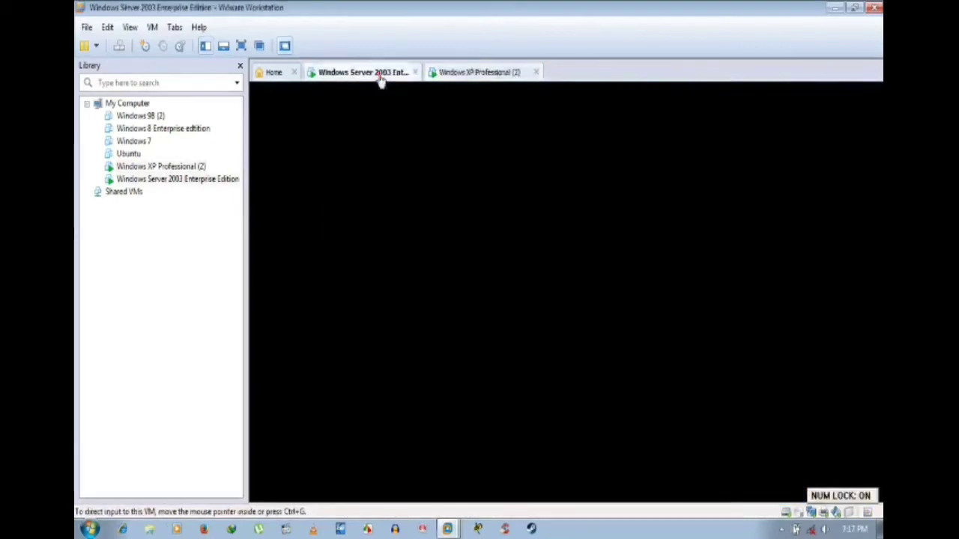
left_click(486, 78)
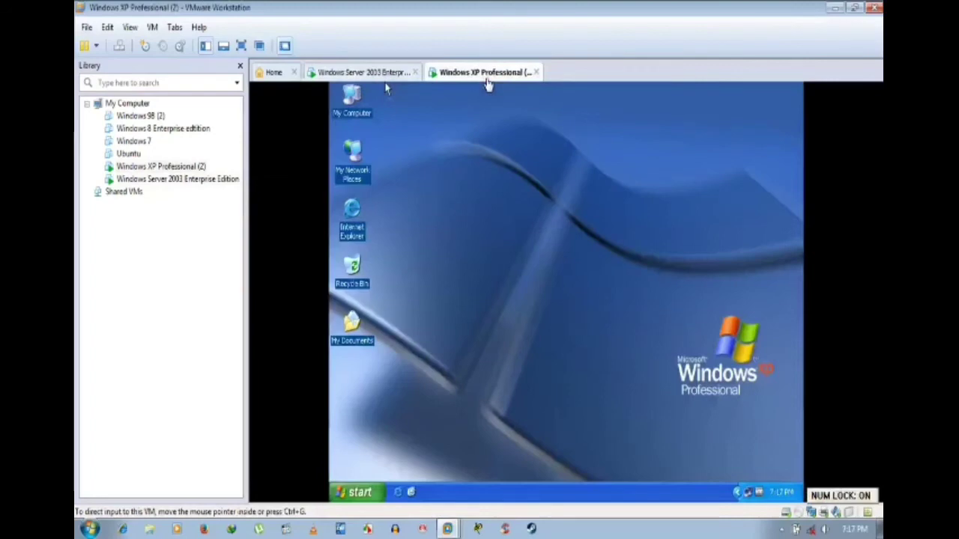
left_click(380, 77)
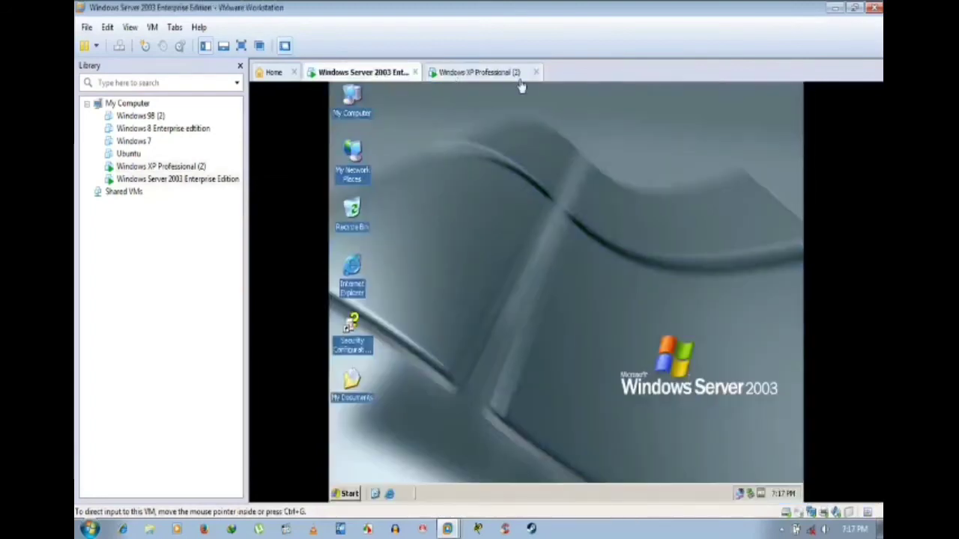
left_click(519, 78)
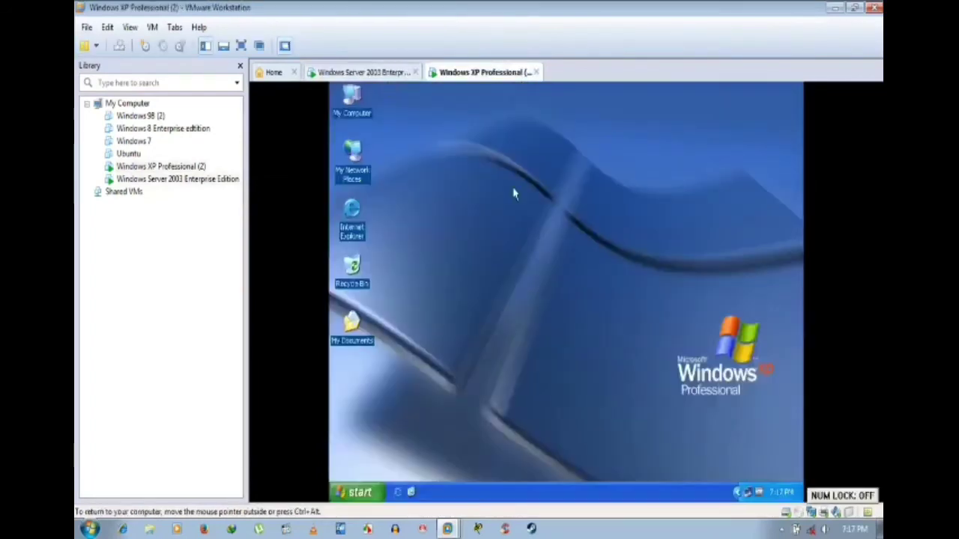
right_click(513, 193)
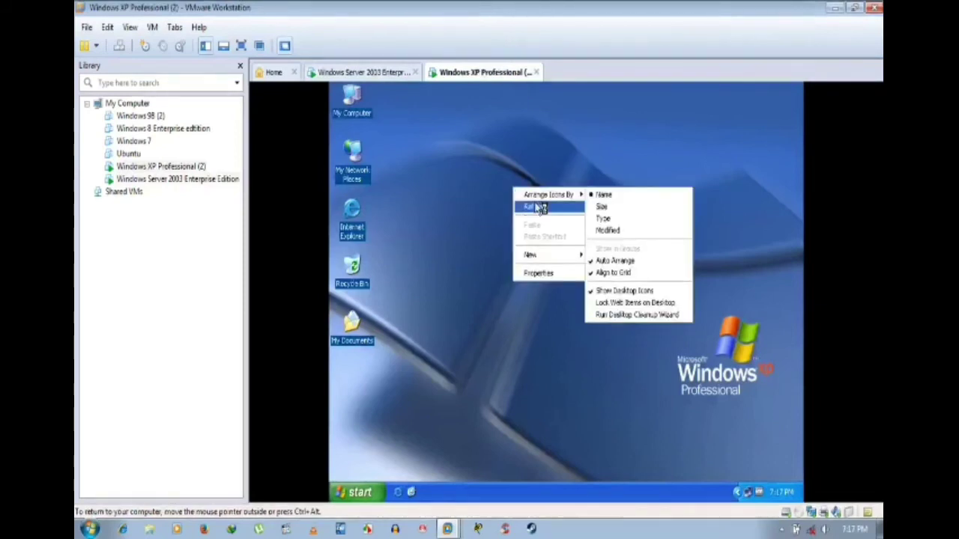
left_click(540, 208)
key("super+Pause")
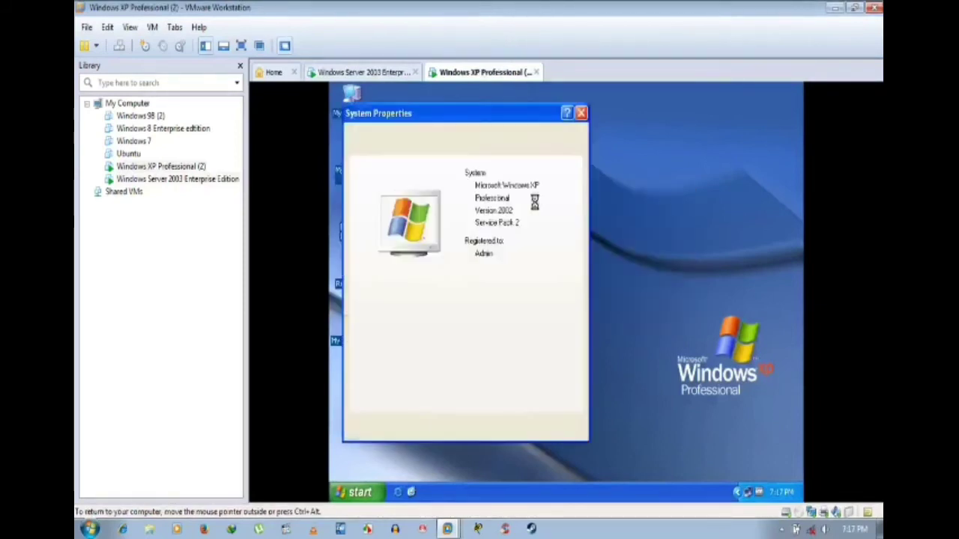
right_click(528, 202)
left_click(450, 149)
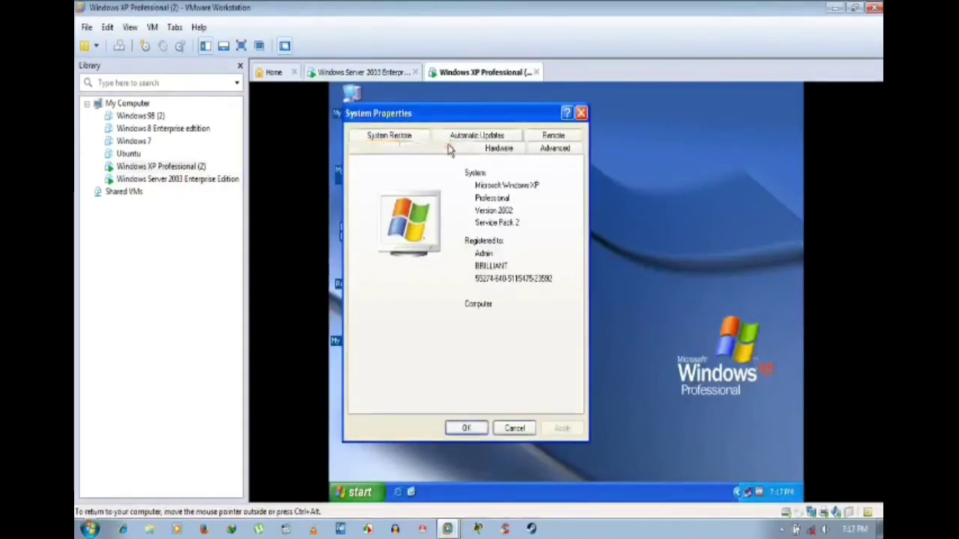
left_click(448, 148)
left_click(510, 154)
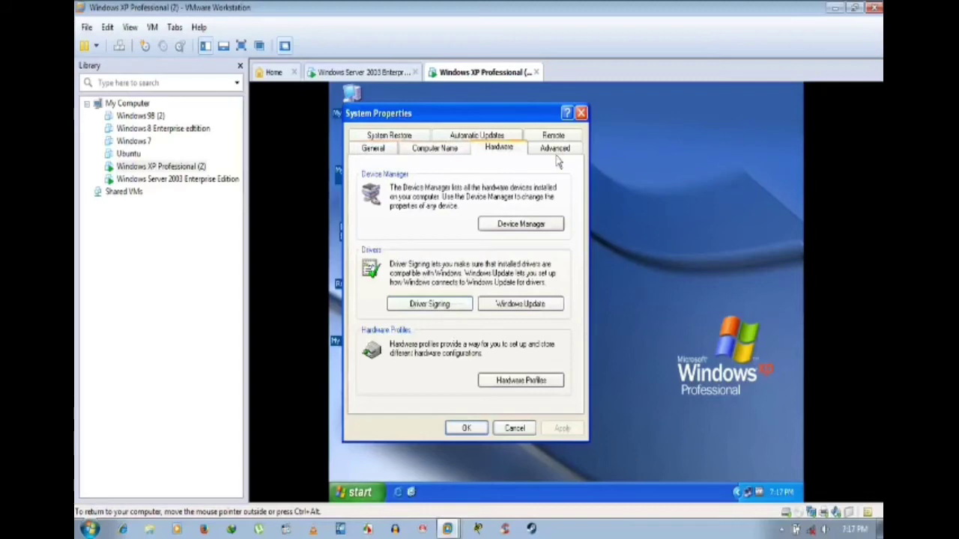
left_click(558, 153)
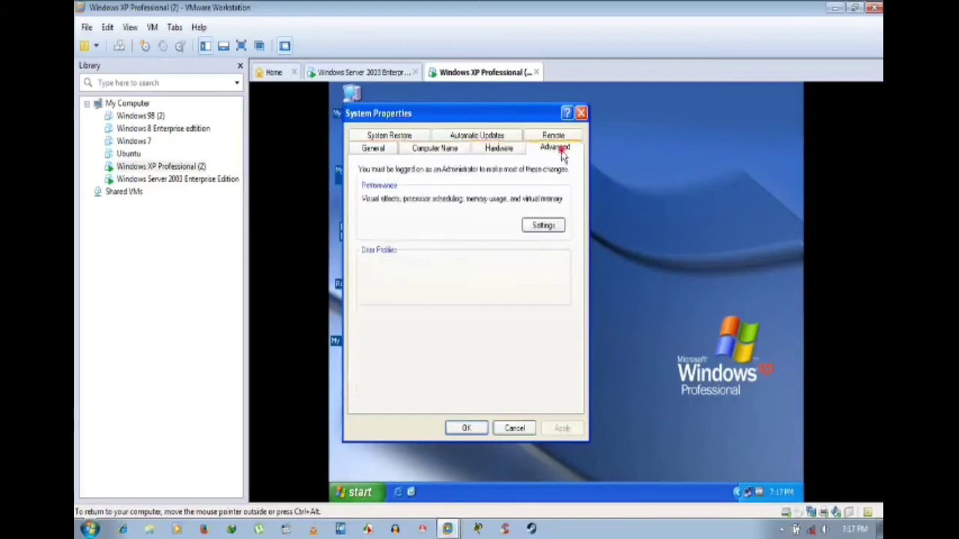
left_click(502, 150)
left_click(442, 153)
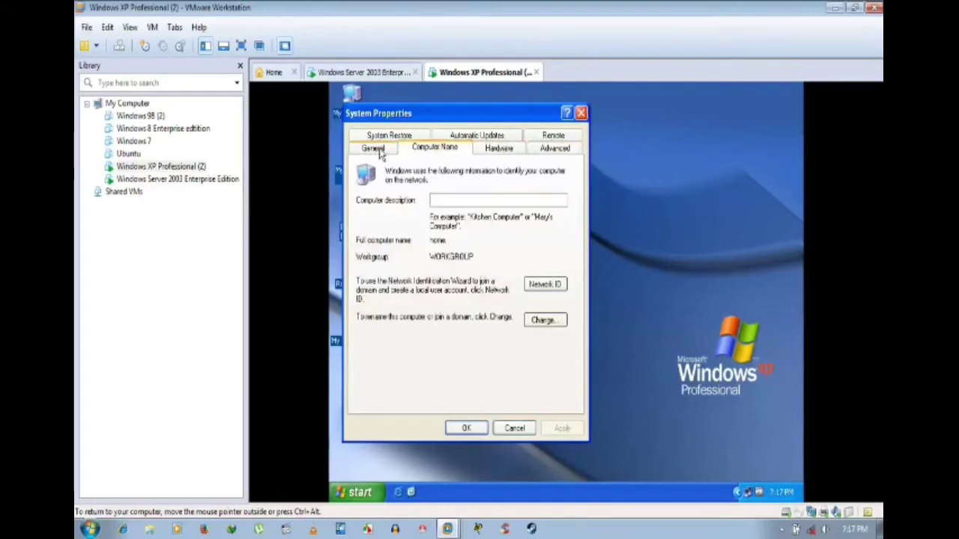
left_click(543, 321)
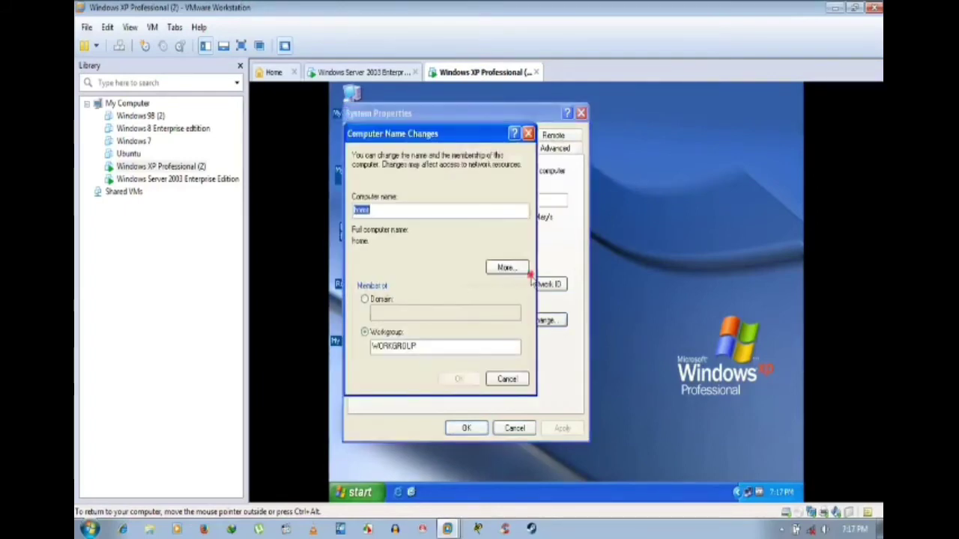
left_click(506, 268)
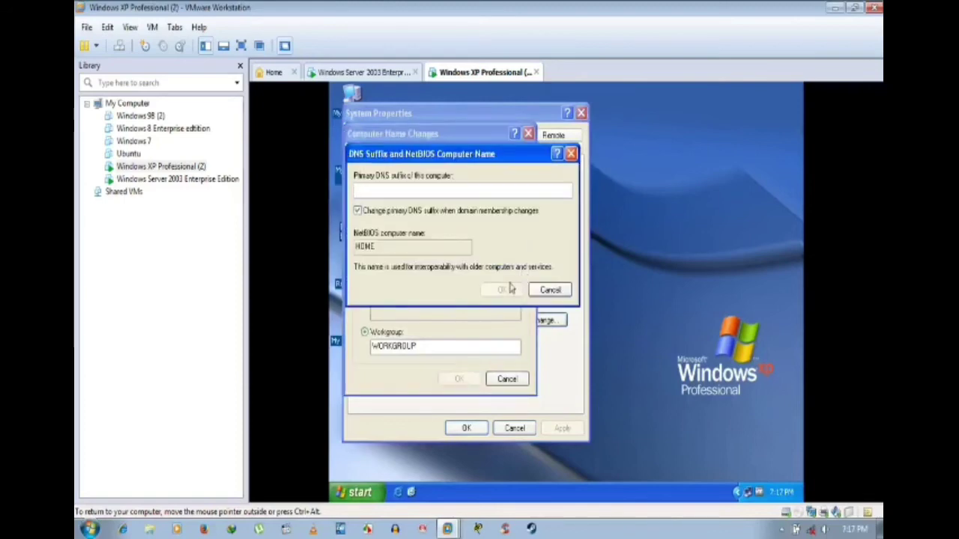
left_click(551, 287)
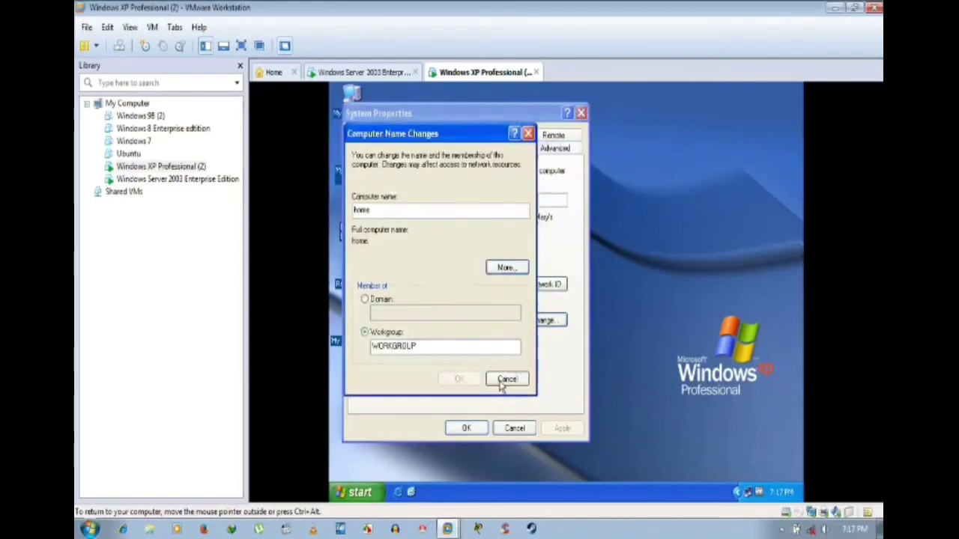
left_click(507, 379)
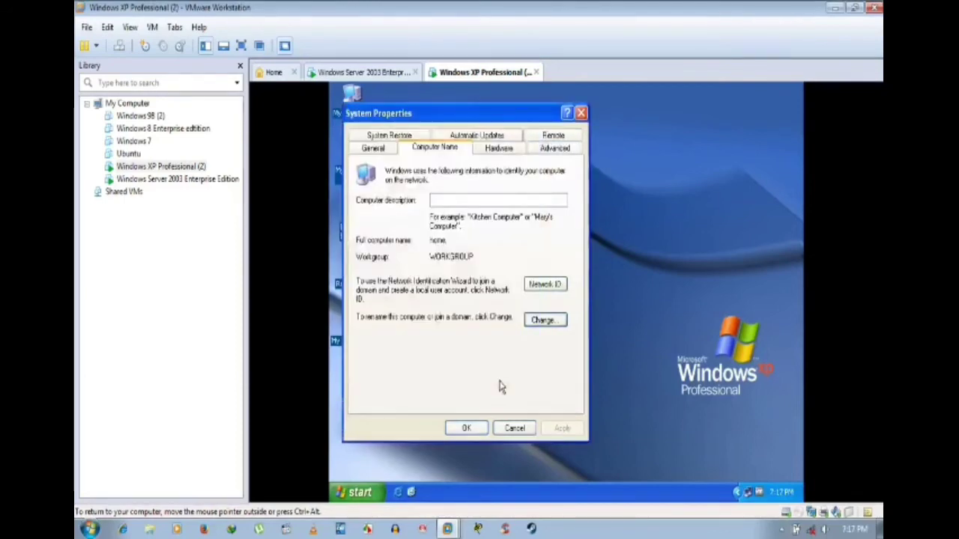
left_click(544, 322)
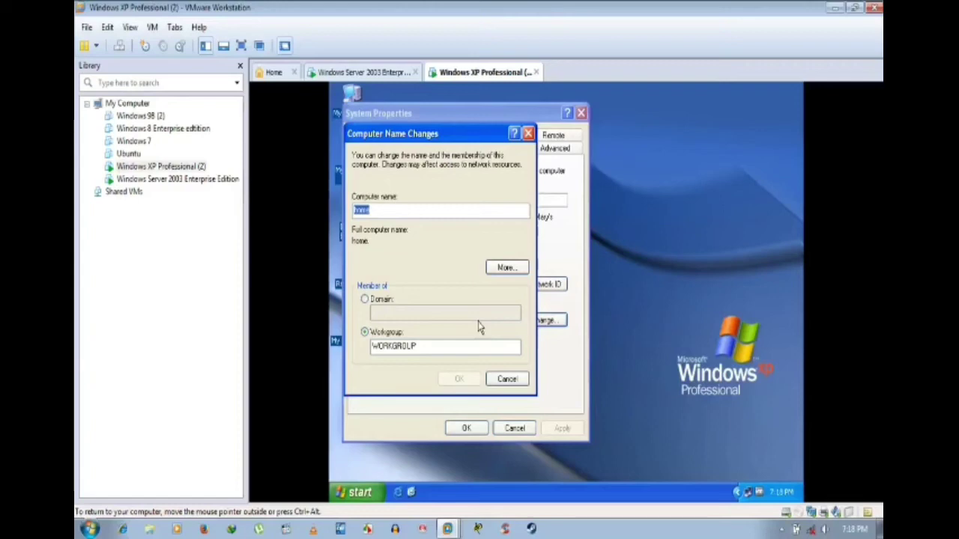
left_click(421, 350)
left_click(510, 271)
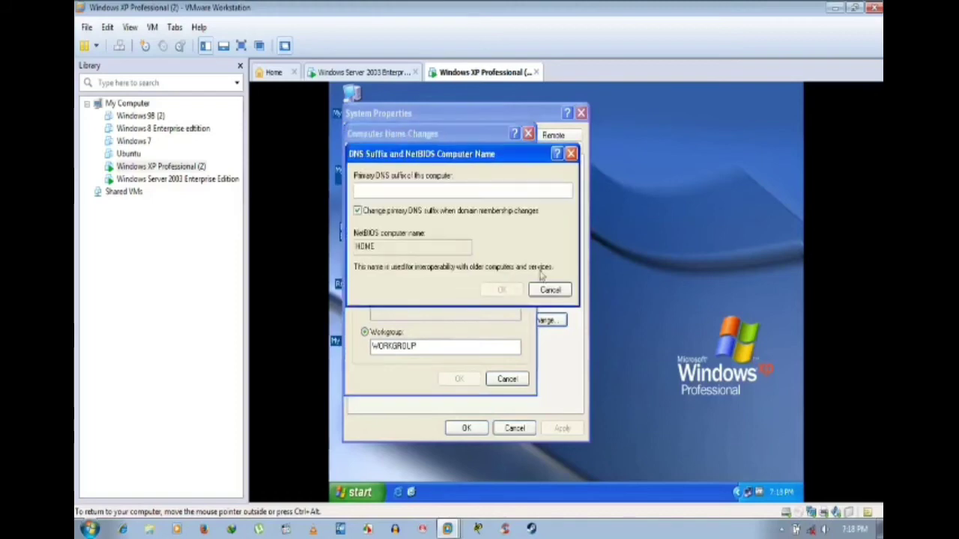
left_click(549, 292)
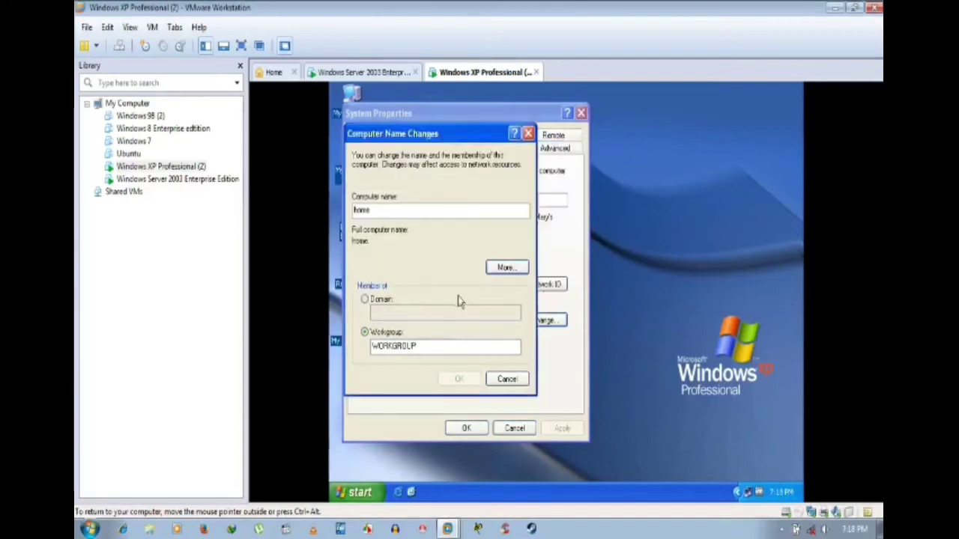
left_click(503, 380)
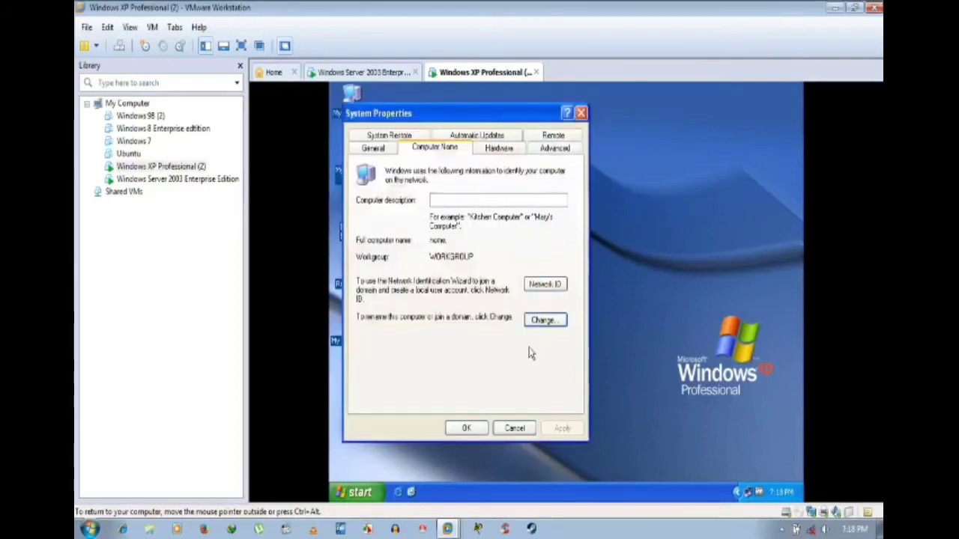
Step: Compare the Computer Name and Hardware tabs of System Properties, confirming the WORKGROUP membership
left_click(500, 149)
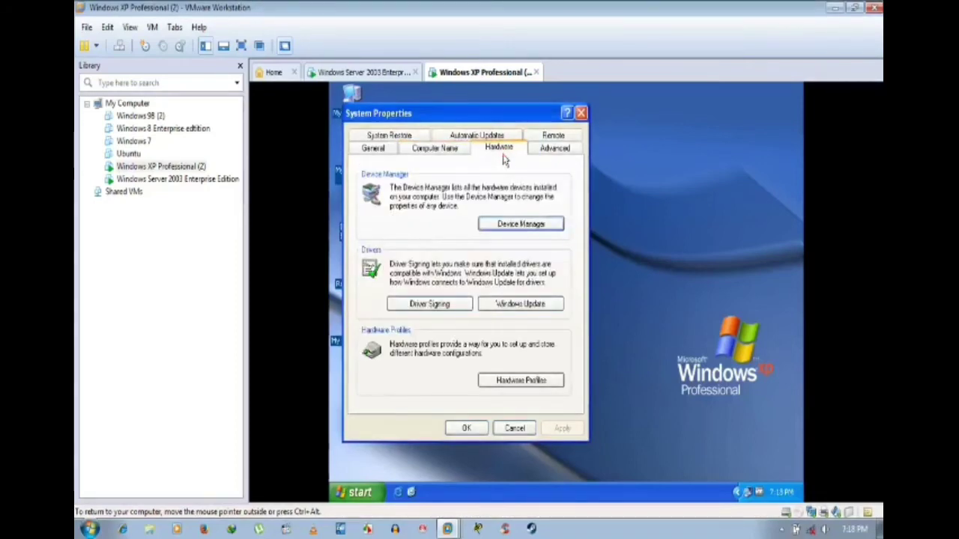
left_click(430, 147)
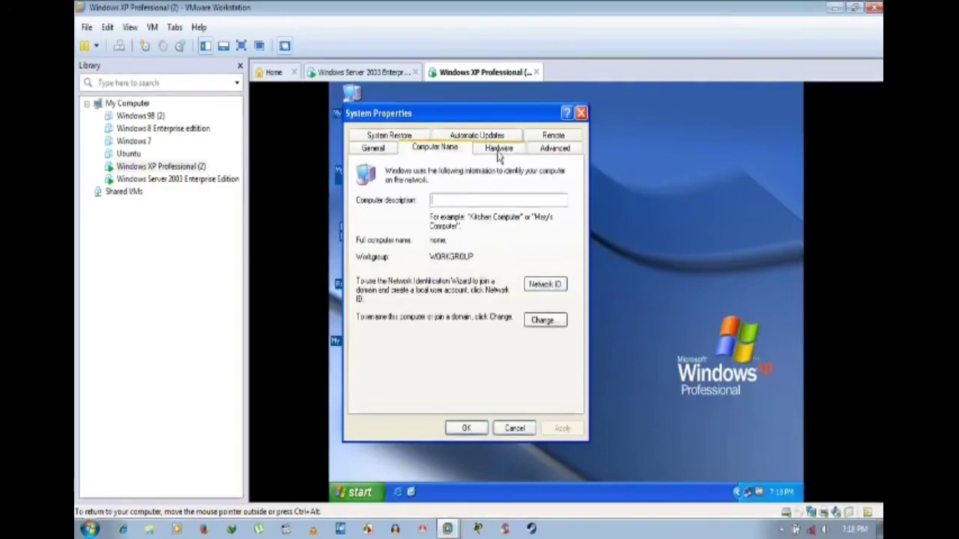
left_click(498, 150)
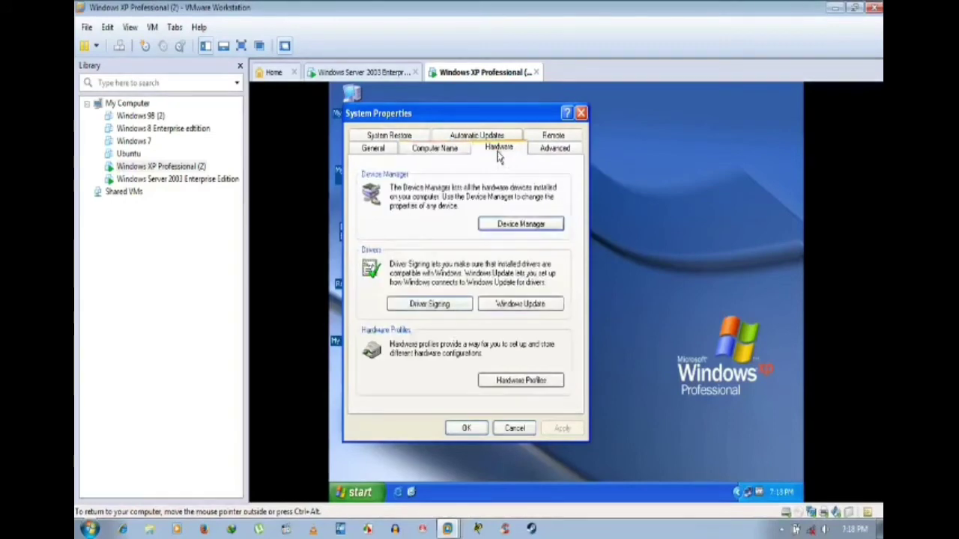
left_click(425, 147)
left_click(496, 148)
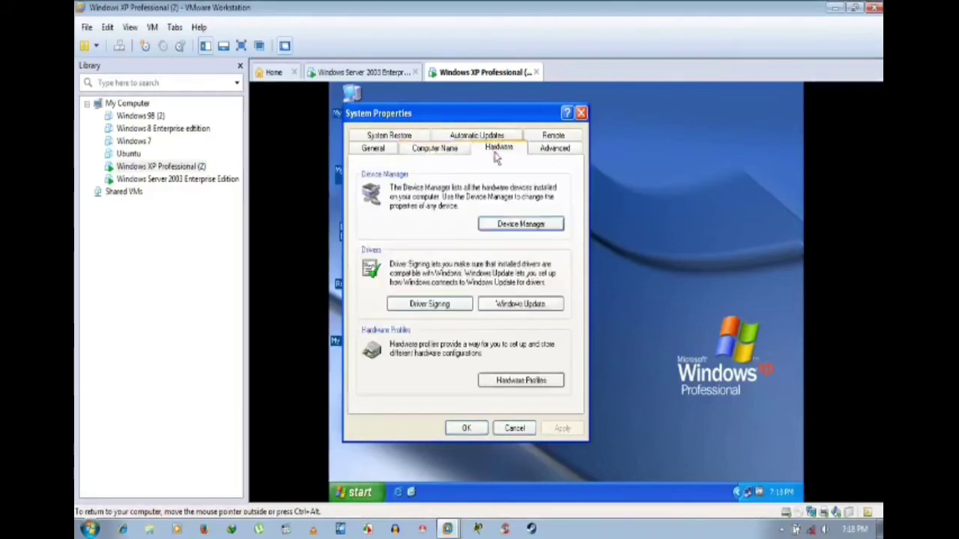
left_click(426, 149)
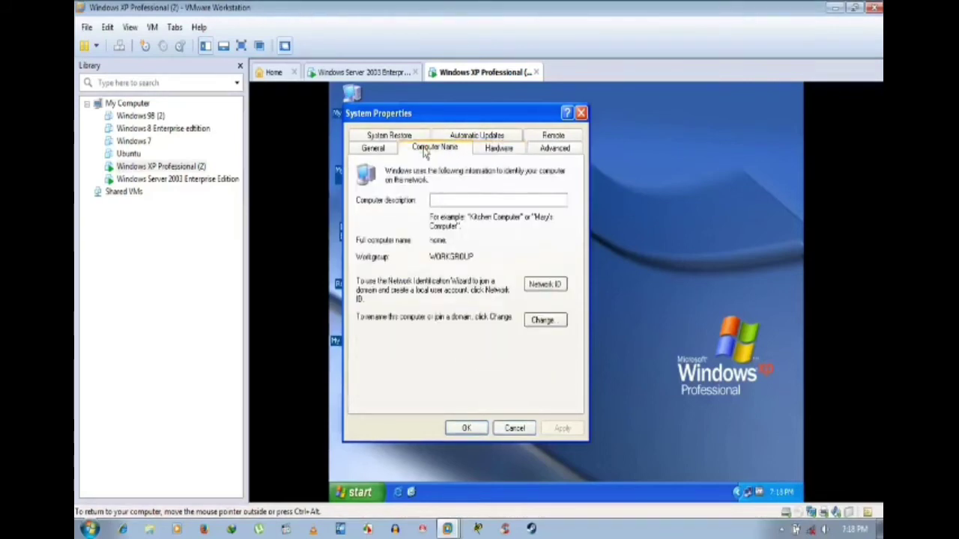
left_click(373, 150)
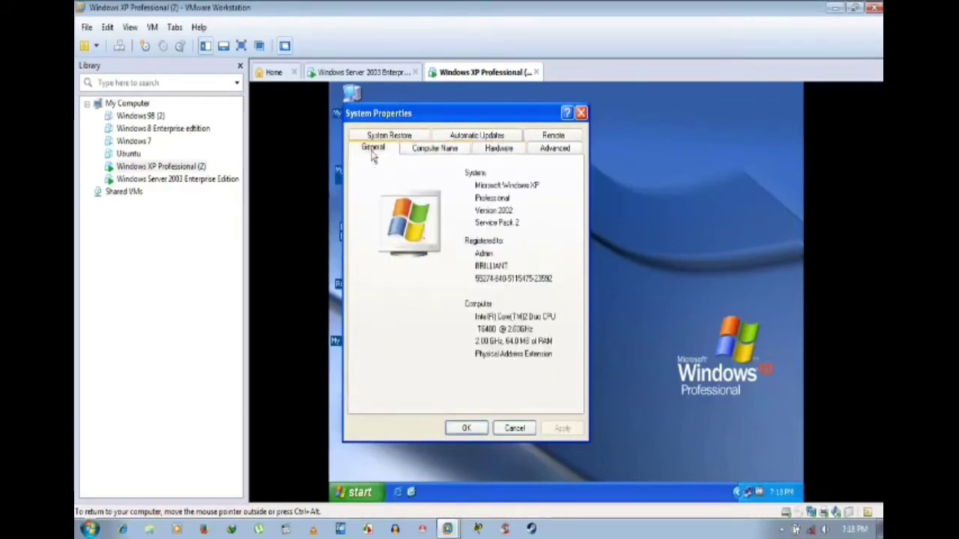
left_click(435, 149)
left_click(494, 149)
left_click(434, 150)
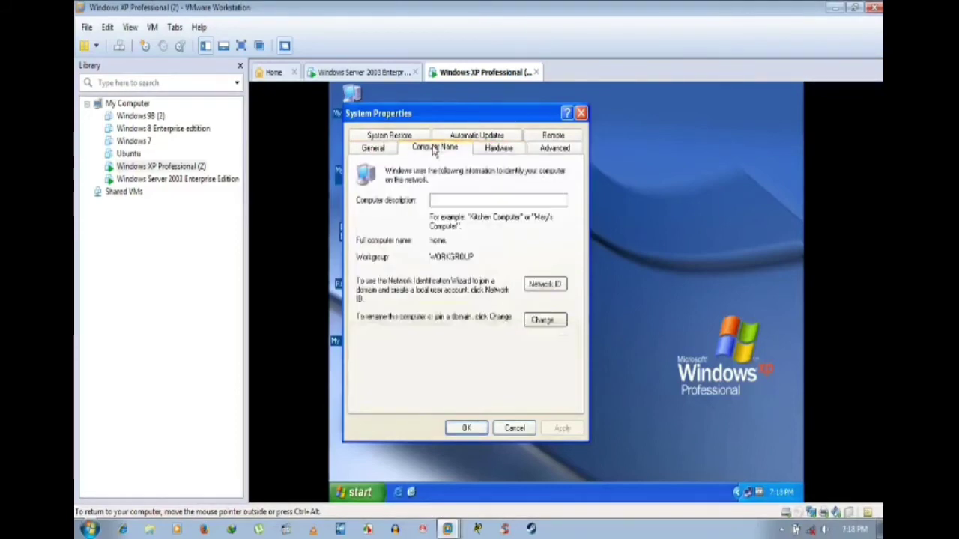
left_click(497, 149)
left_click(439, 152)
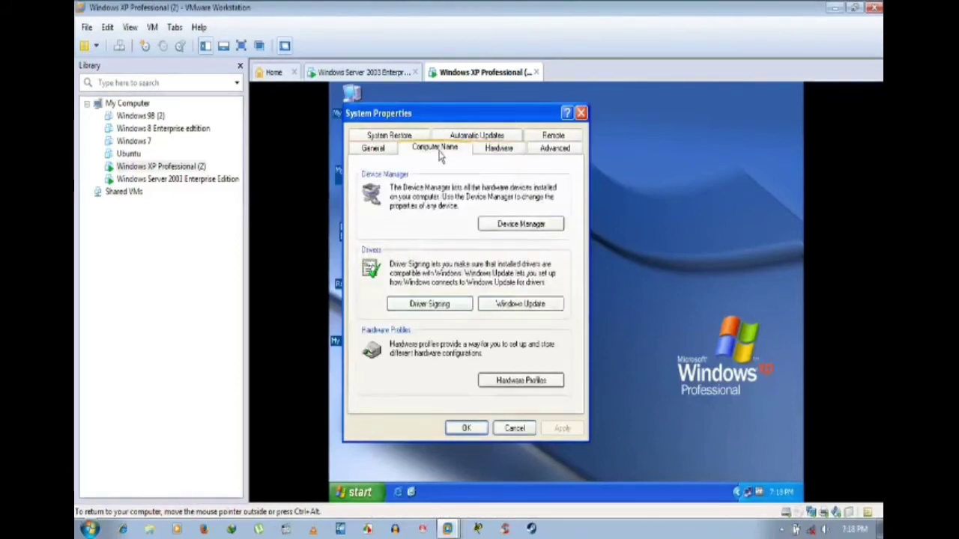
left_click(500, 150)
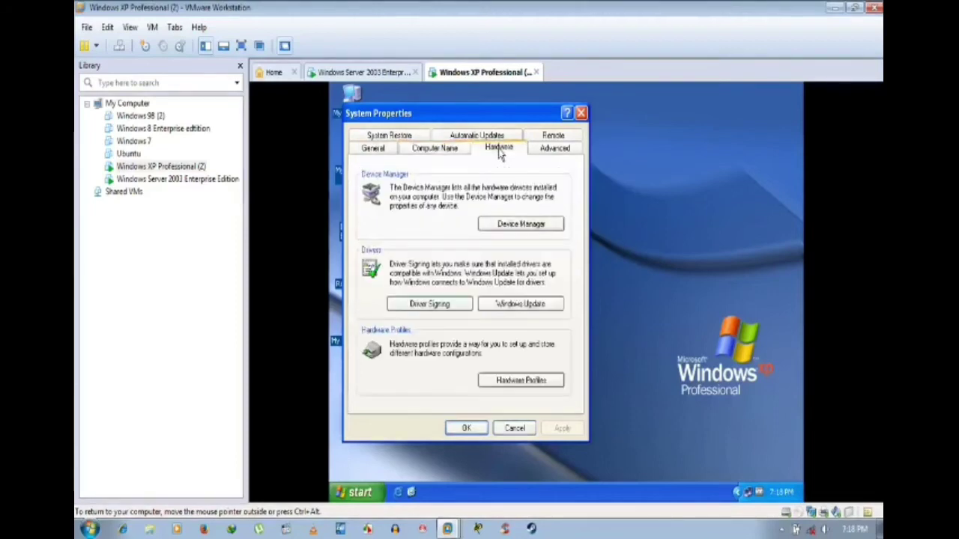
left_click(436, 146)
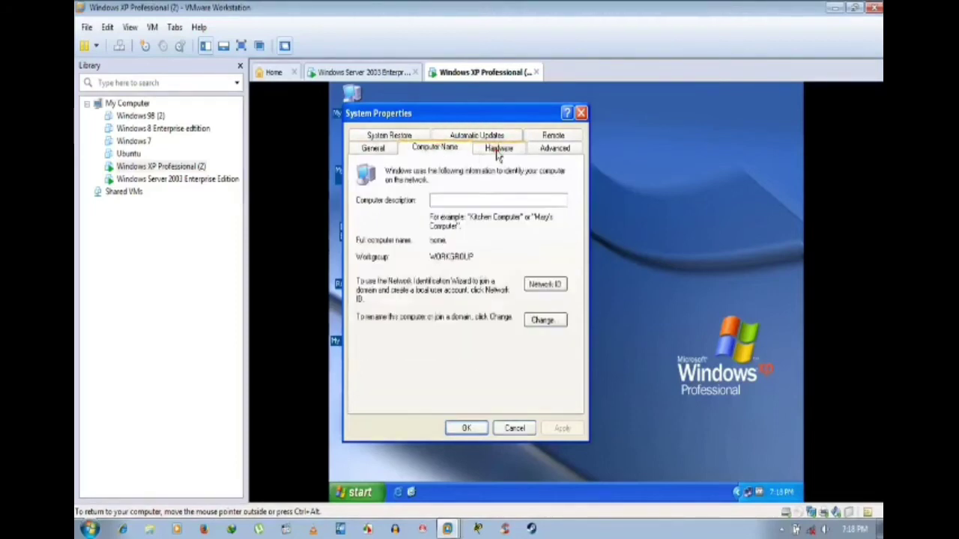
left_click(497, 150)
left_click(433, 150)
left_click(499, 149)
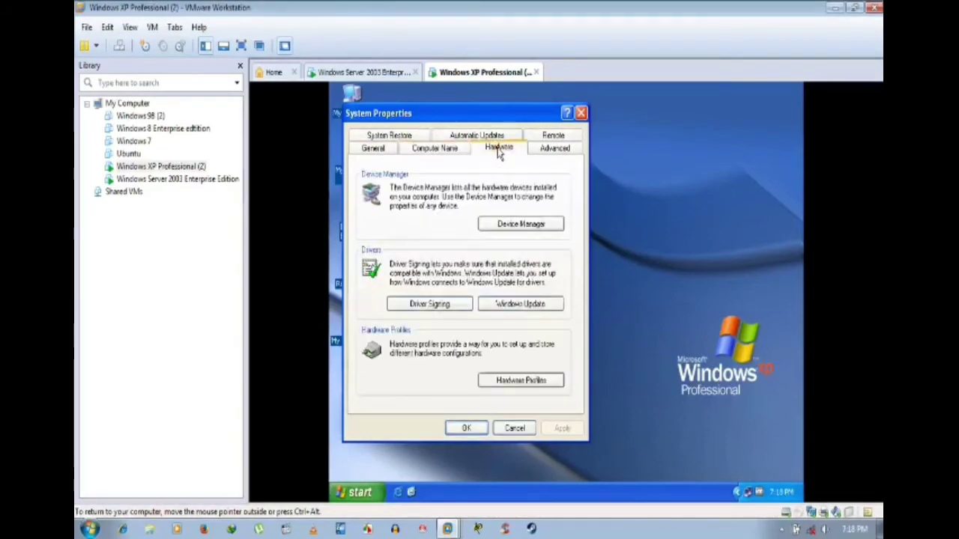
left_click(436, 149)
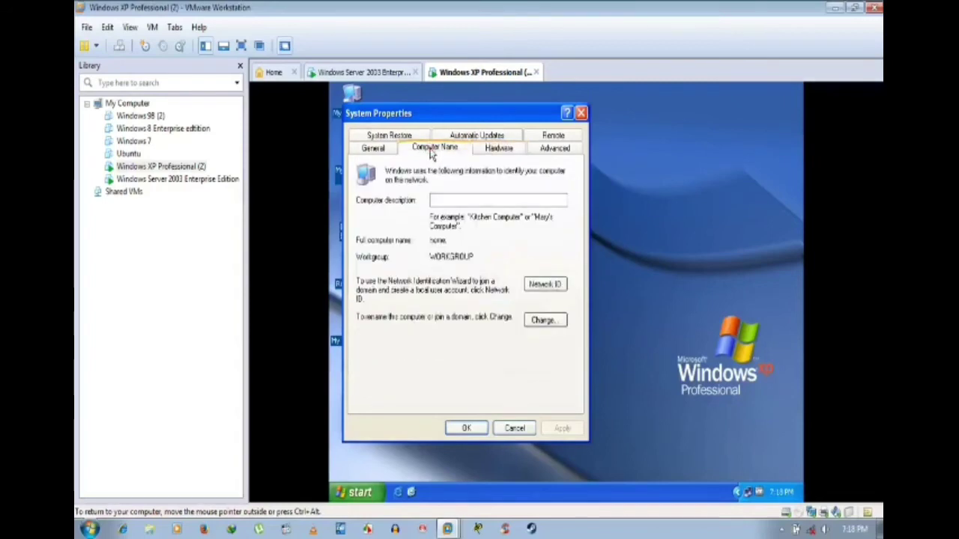
left_click(496, 150)
left_click(425, 149)
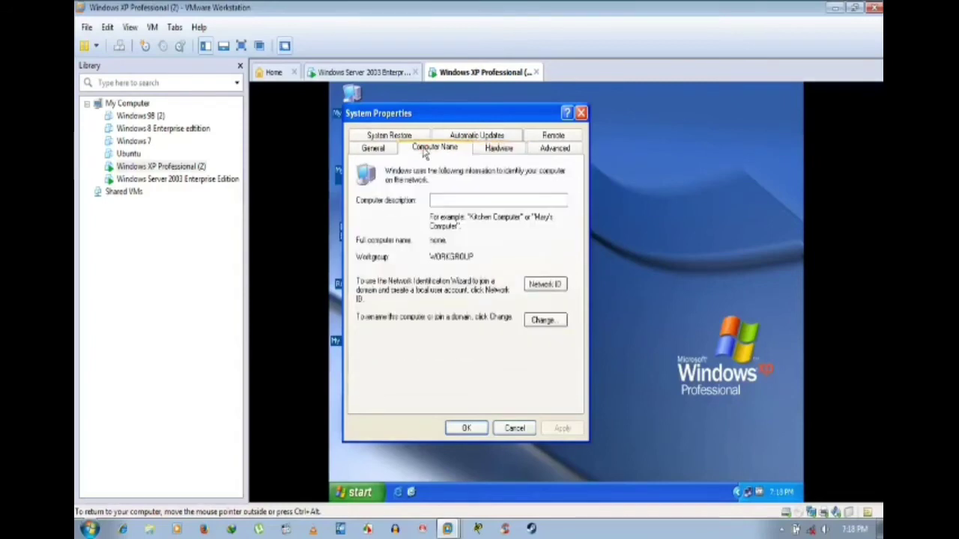
left_click(485, 149)
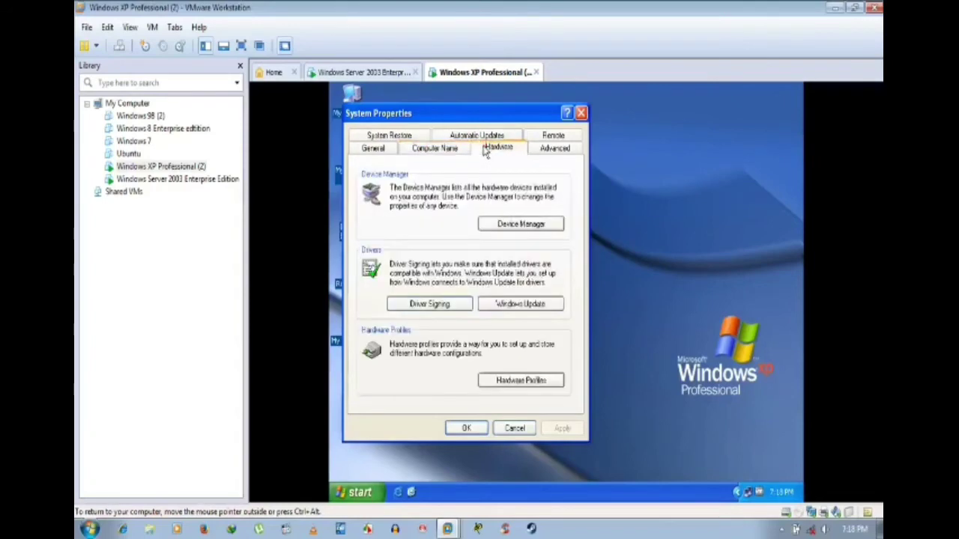
left_click(431, 151)
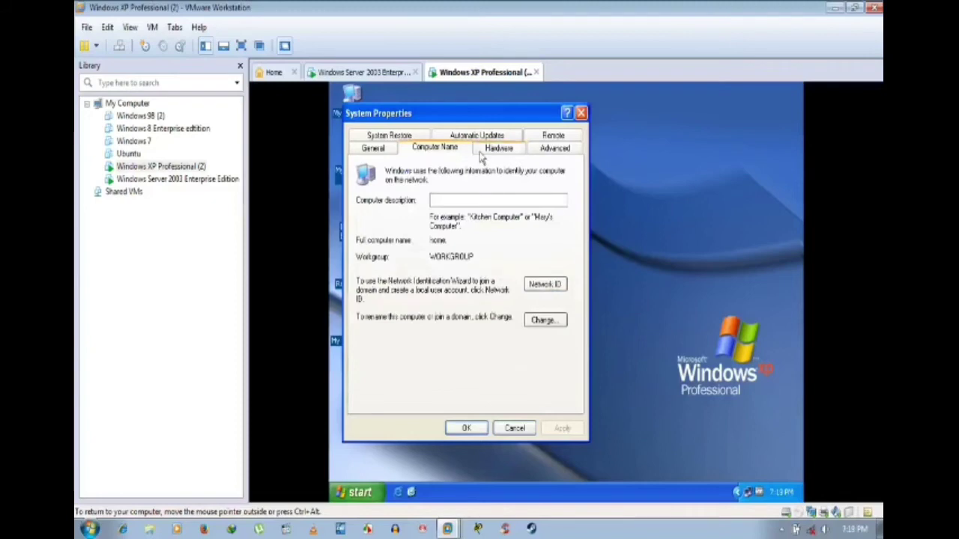
left_click(483, 150)
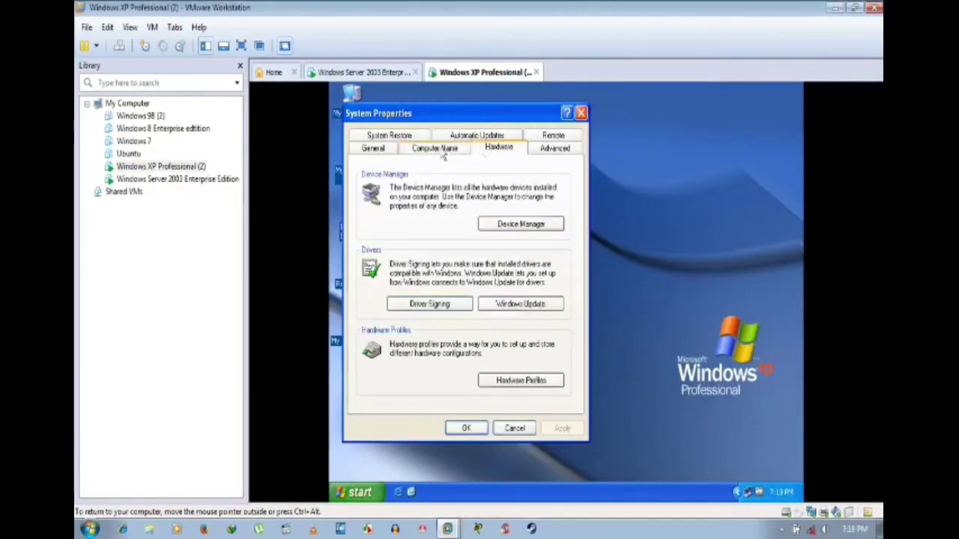
left_click(444, 149)
left_click(485, 149)
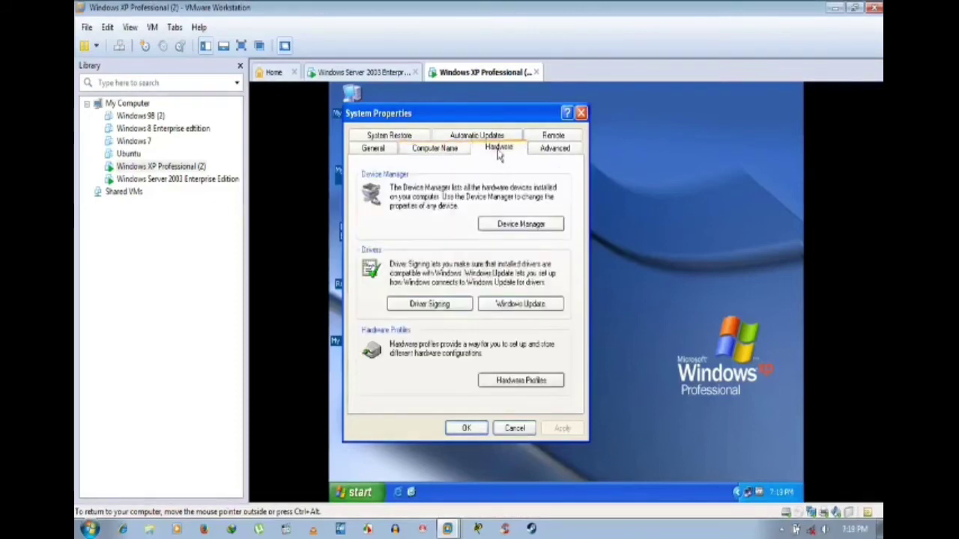
left_click(444, 148)
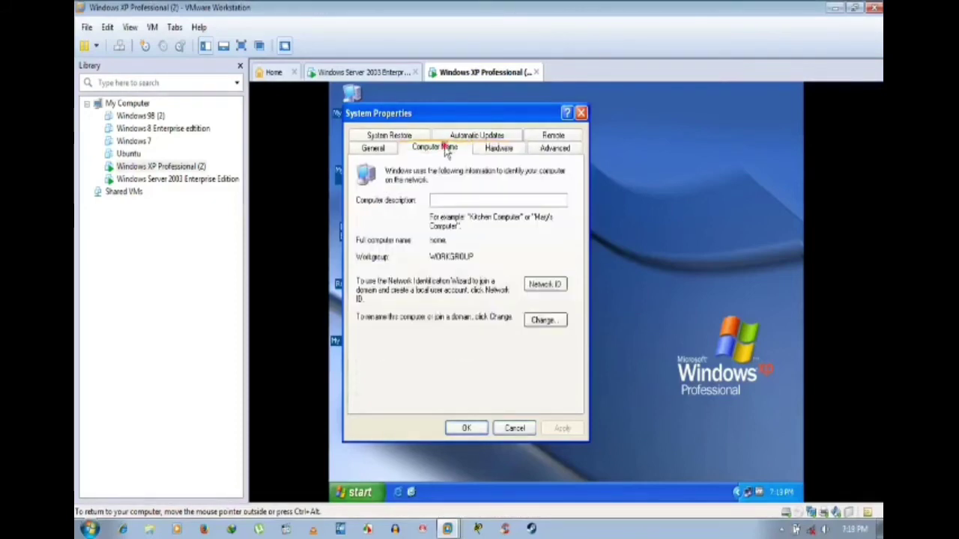
left_click(502, 150)
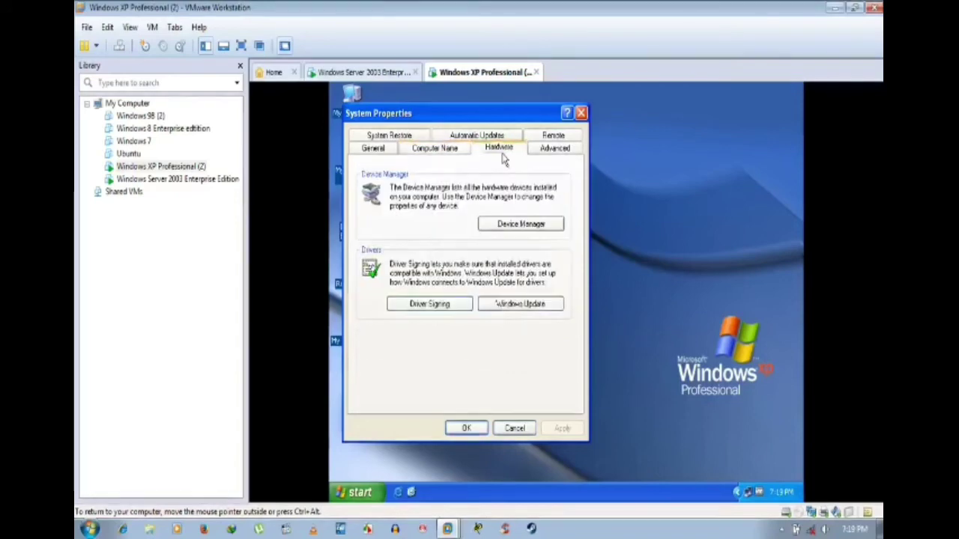
left_click(449, 151)
left_click(499, 150)
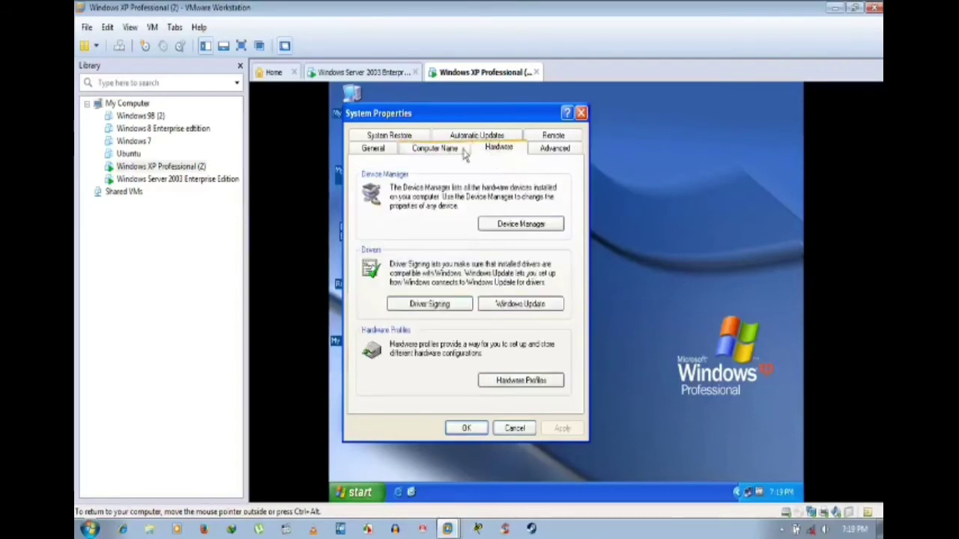
left_click(463, 150)
left_click(495, 149)
left_click(442, 149)
left_click(497, 148)
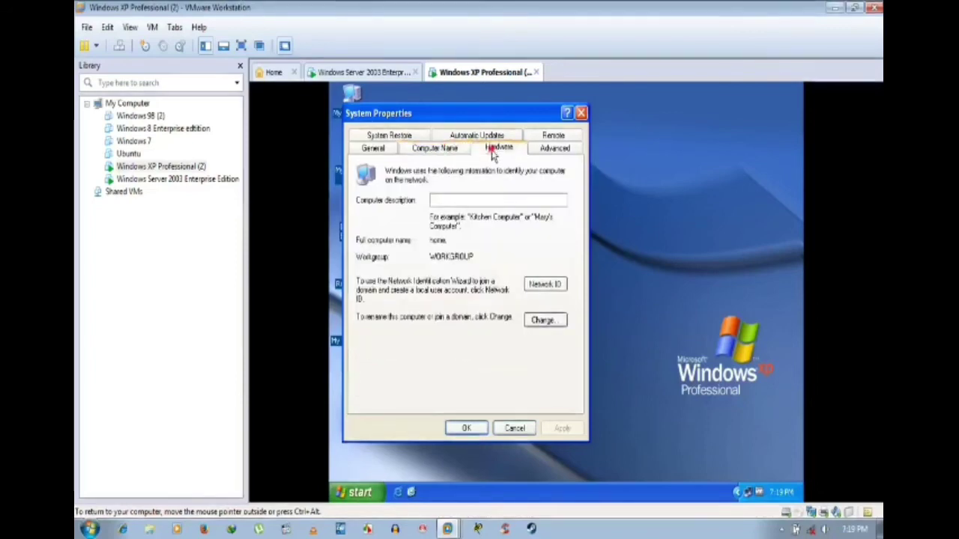
left_click(455, 150)
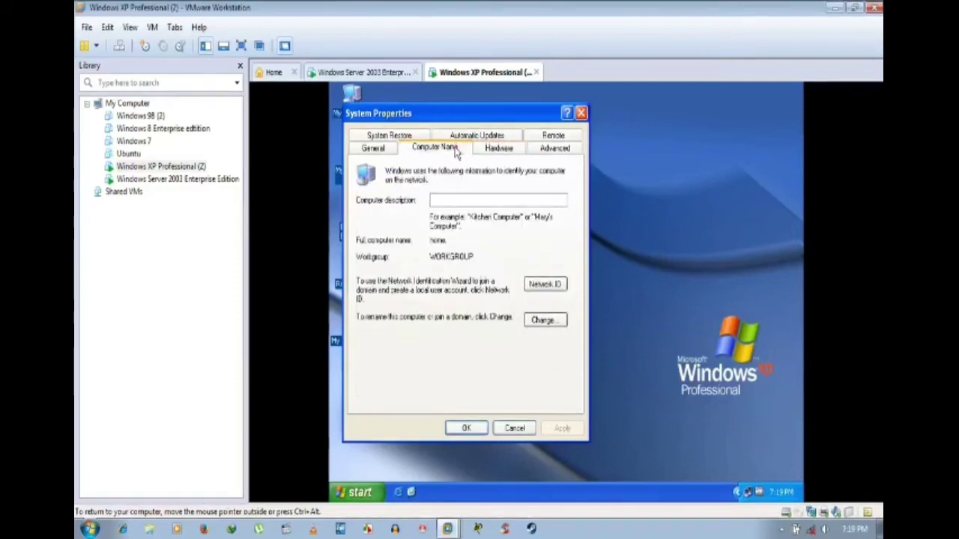
left_click(496, 150)
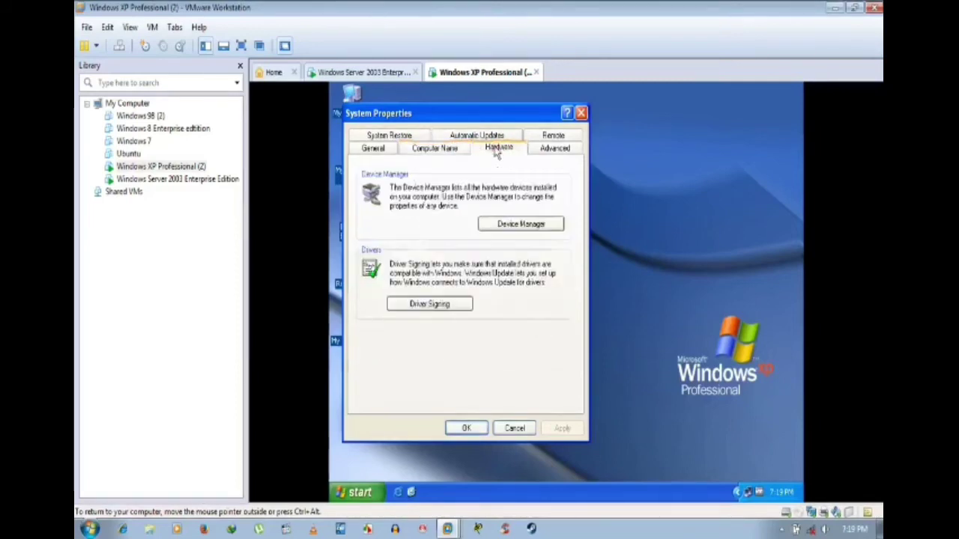
left_click(448, 150)
left_click(495, 149)
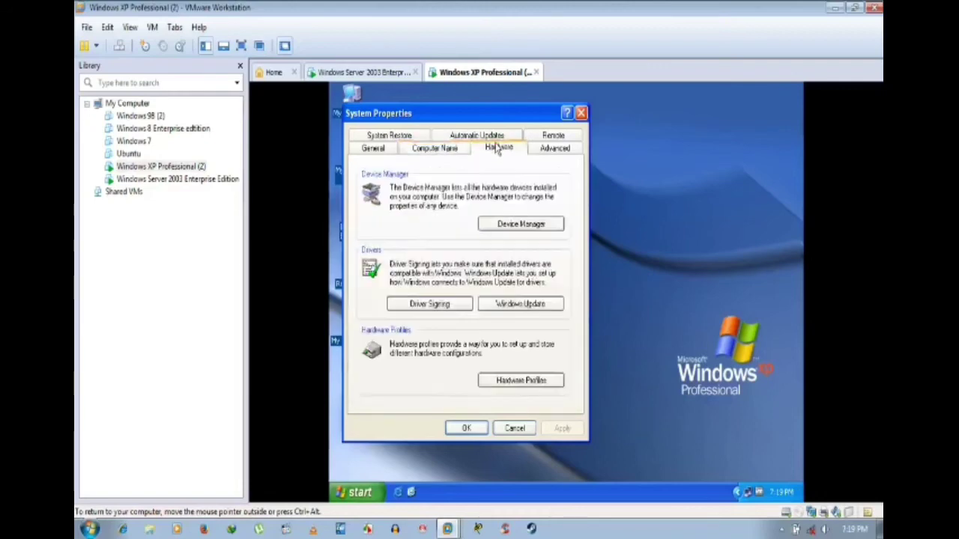
left_click(450, 153)
left_click(490, 151)
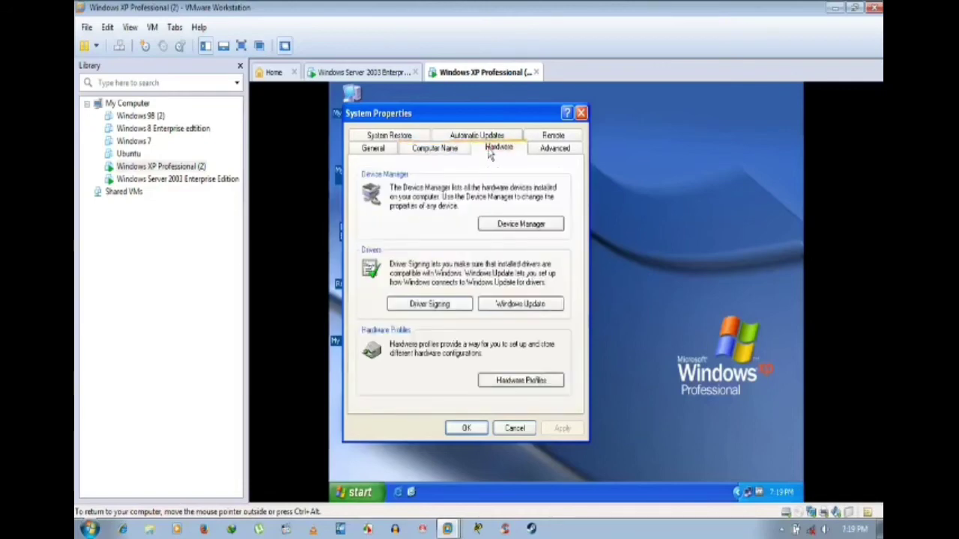
left_click(448, 149)
left_click(496, 149)
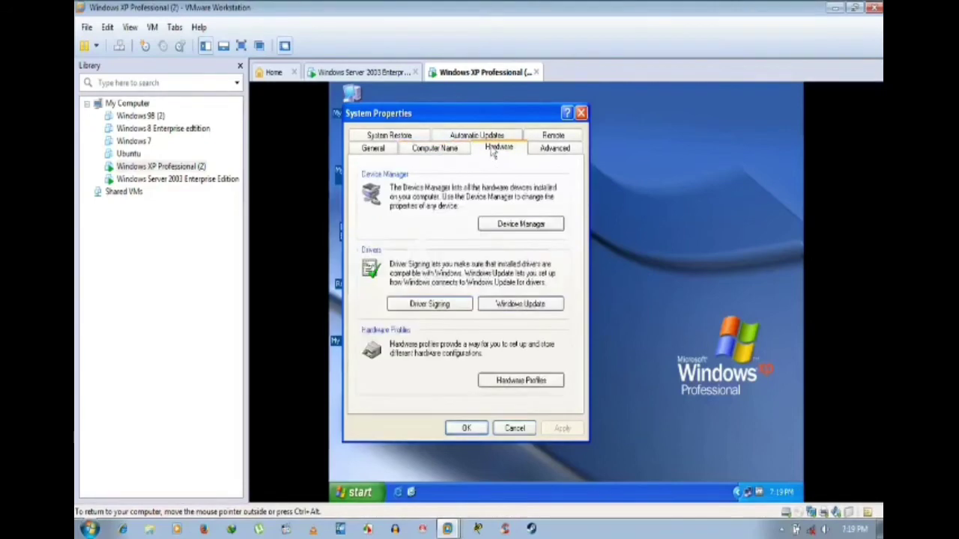
left_click(453, 149)
left_click(496, 149)
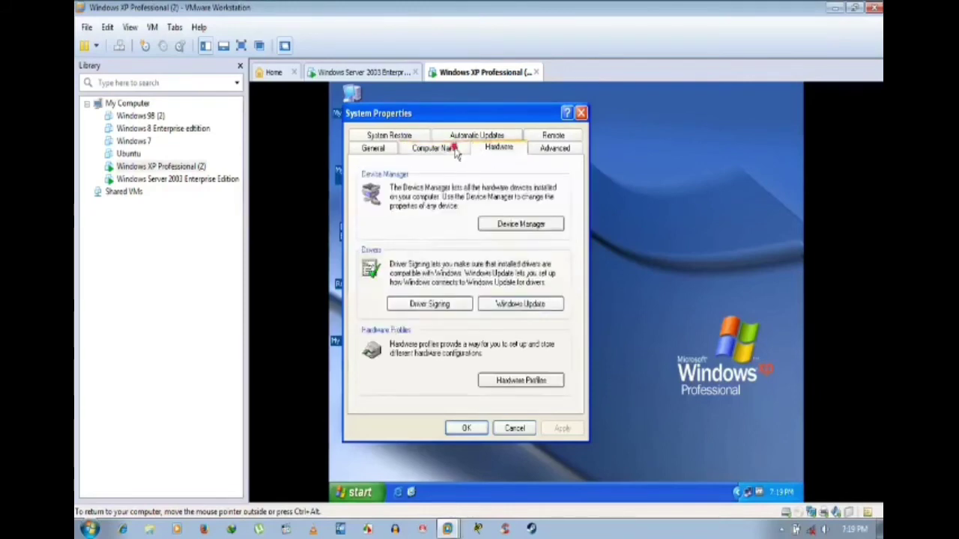
left_click(453, 149)
left_click(491, 149)
left_click(453, 149)
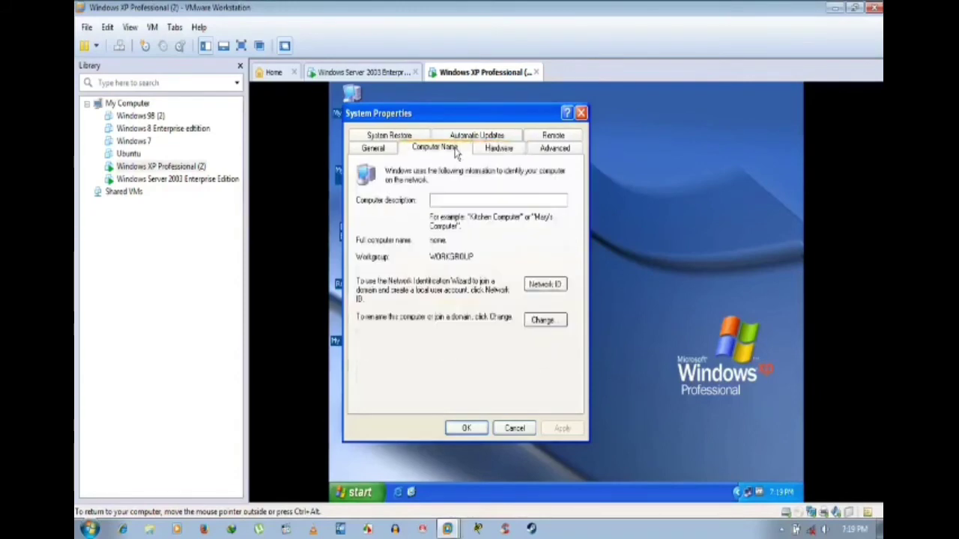
left_click(492, 149)
left_click(455, 149)
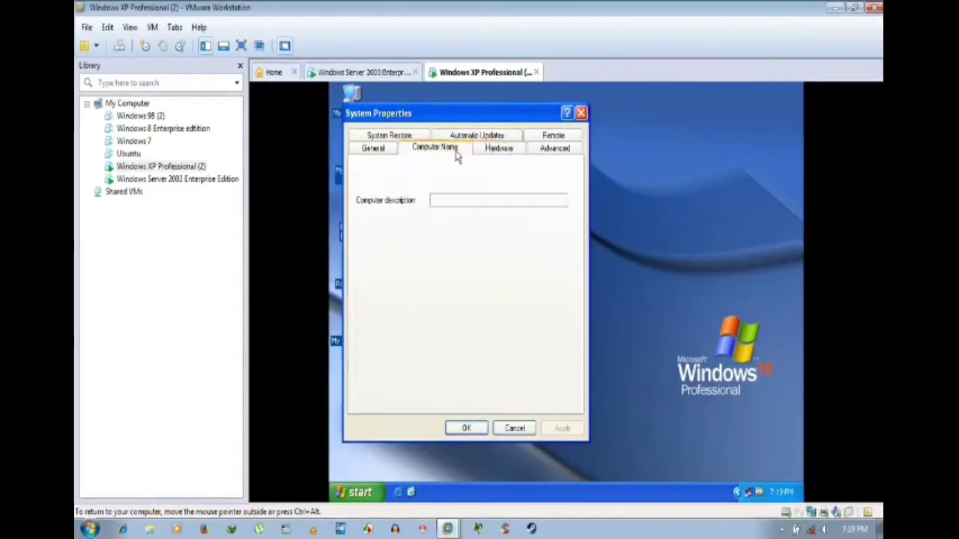
left_click(492, 149)
left_click(455, 149)
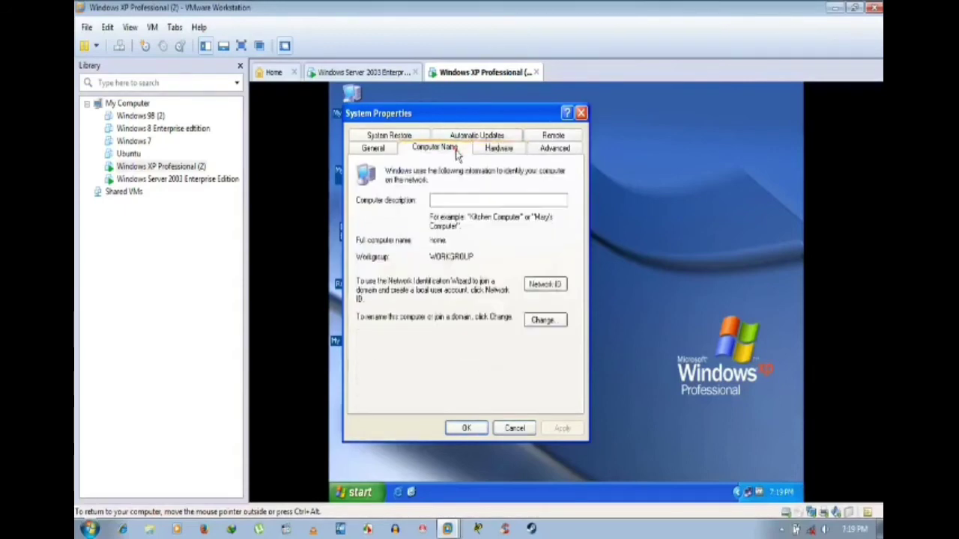
Step: Glance at the General system information, then close System Properties with OK
left_click(500, 150)
left_click(443, 147)
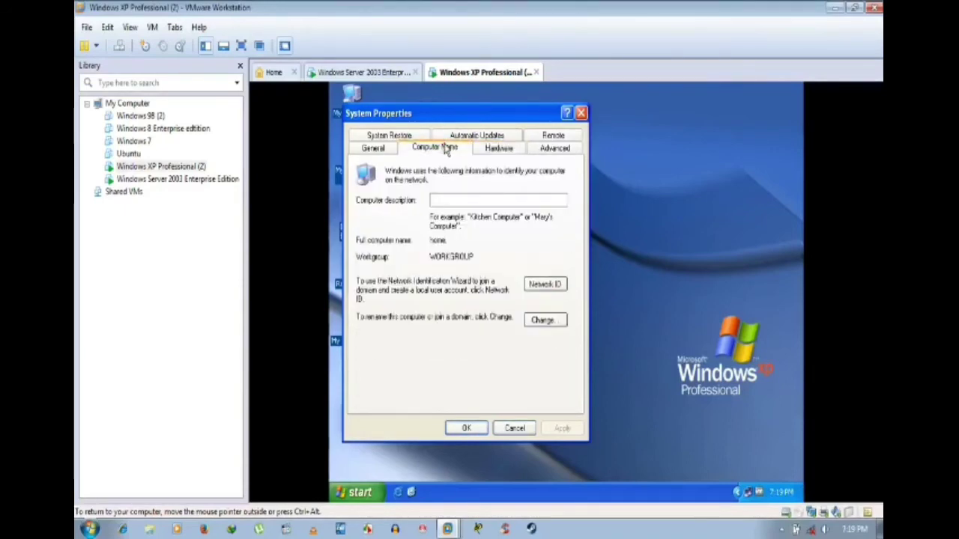
left_click(372, 148)
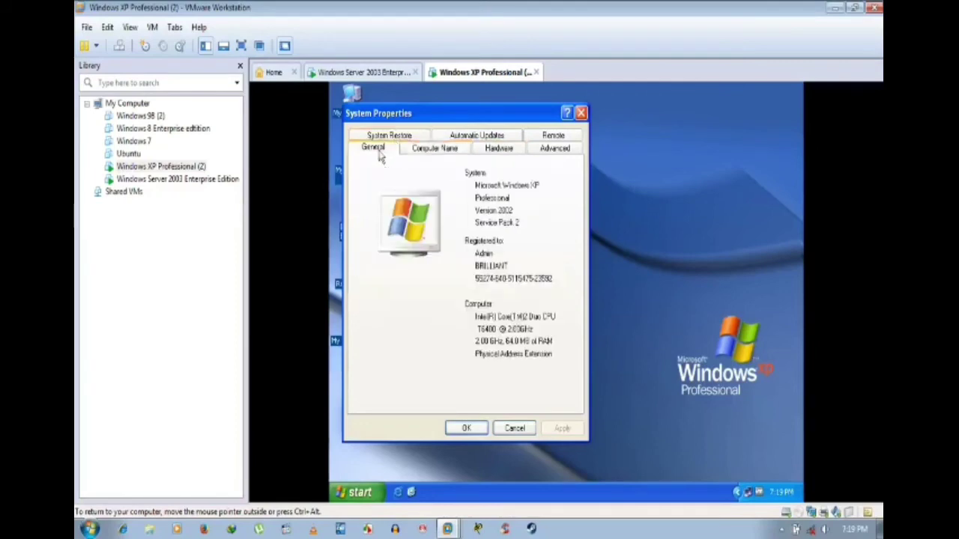
left_click(464, 429)
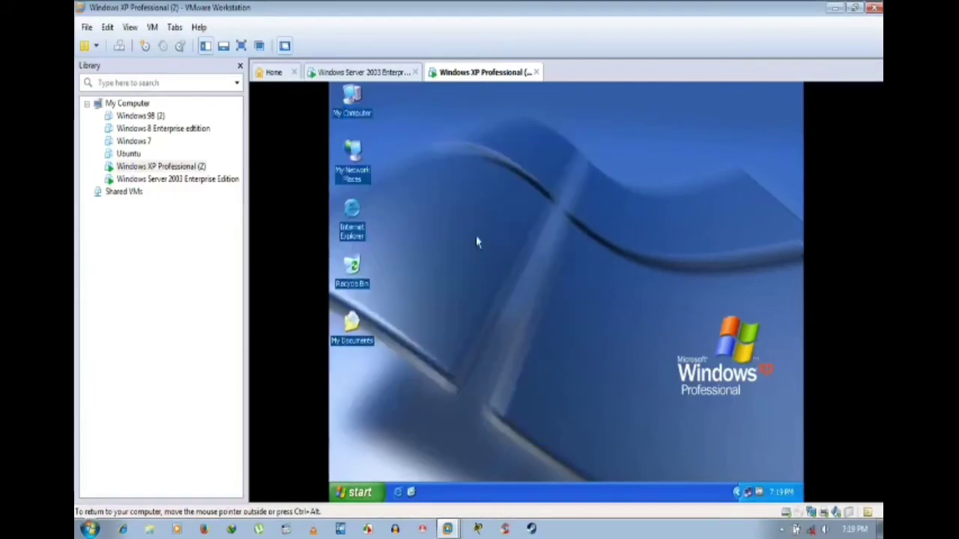
Step: Refresh the XP desktop and open My Computer's System Properties at the Computer Name tab
right_click(477, 237)
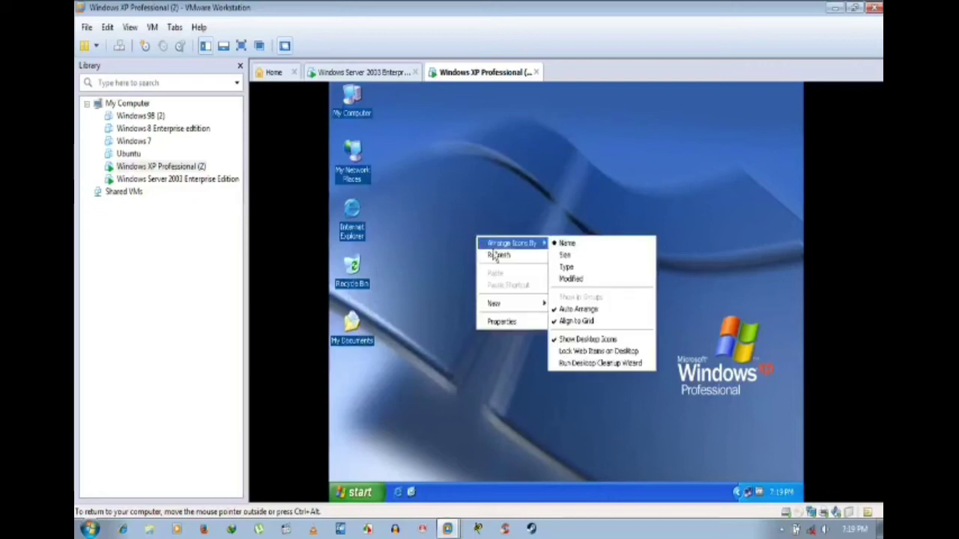
left_click(495, 256)
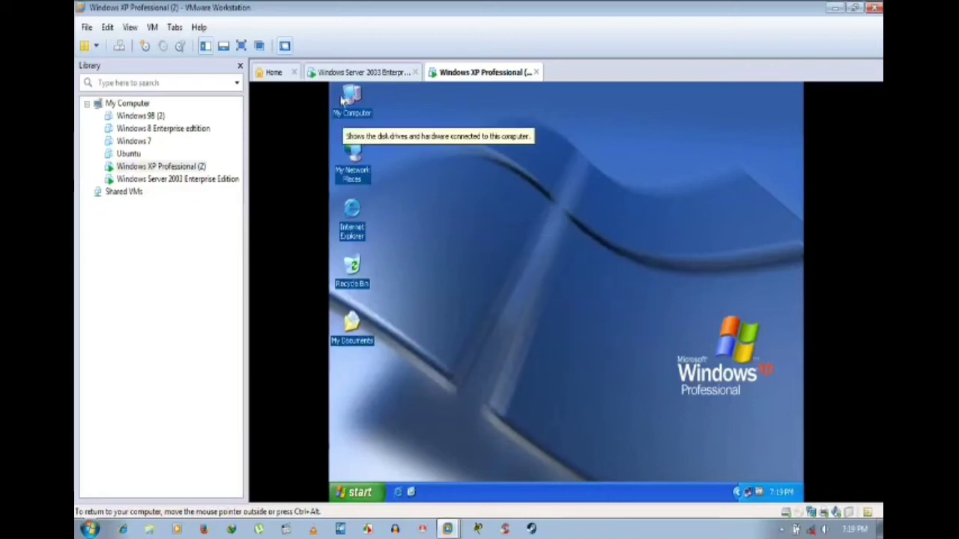
right_click(360, 113)
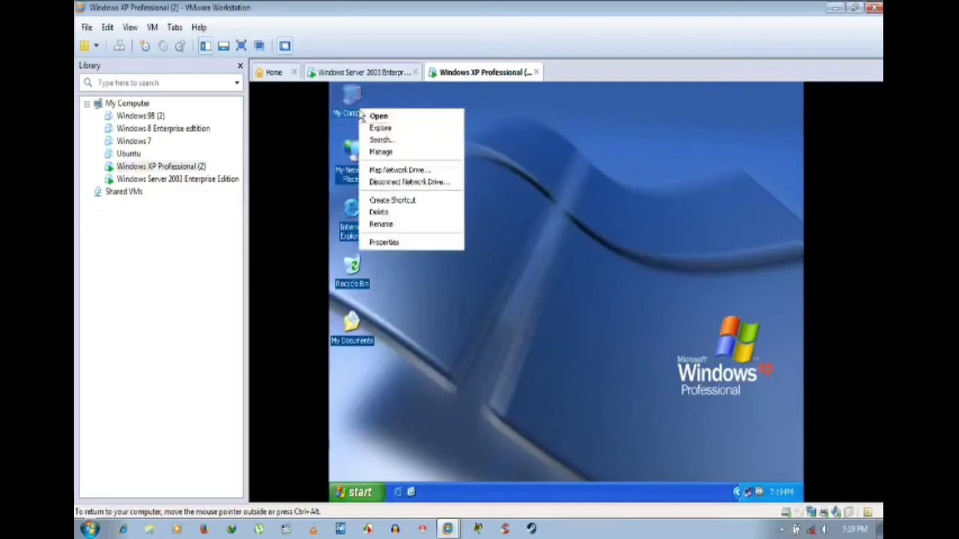
left_click(391, 244)
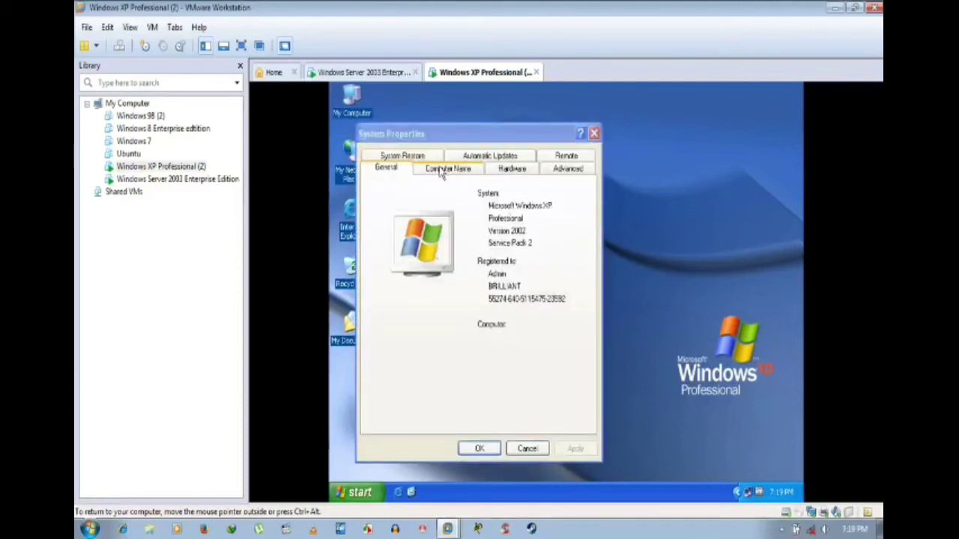
left_click(440, 169)
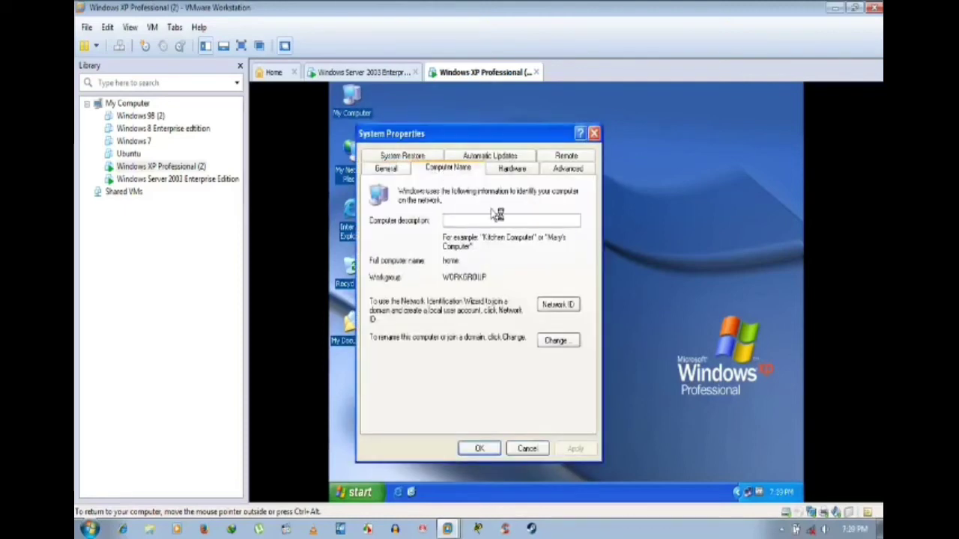
Step: Compare the Hardware and Computer Name tabs, confirming the computer is still in WORKGROUP
left_click(516, 171)
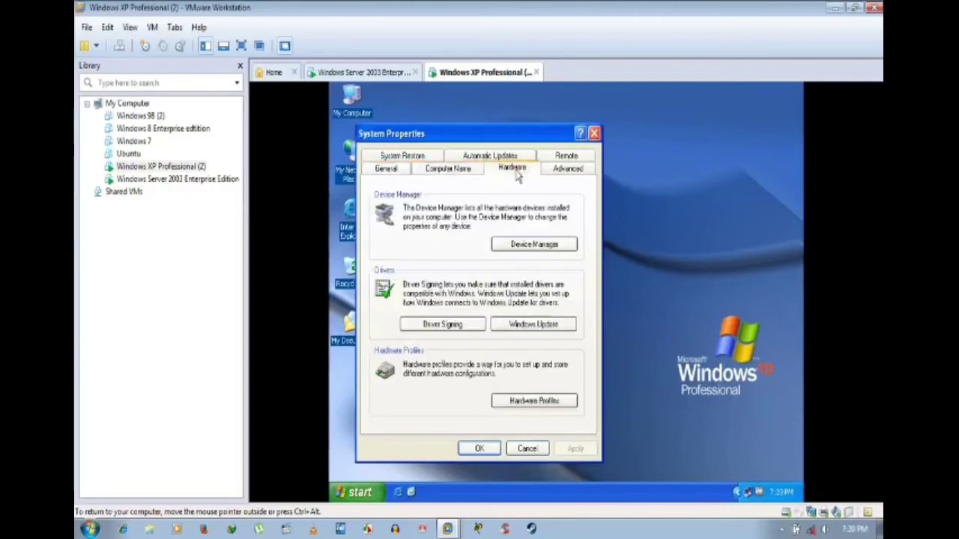
left_click(463, 168)
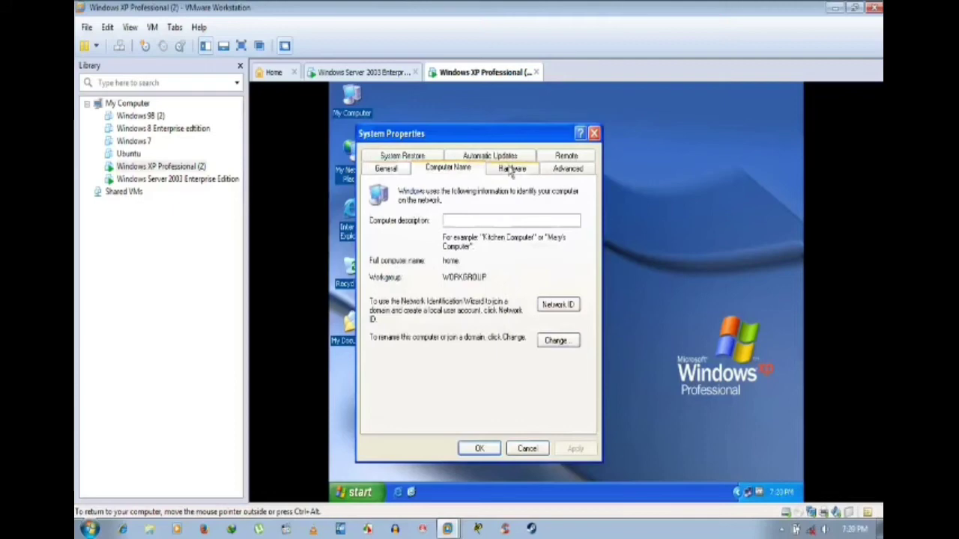
left_click(512, 171)
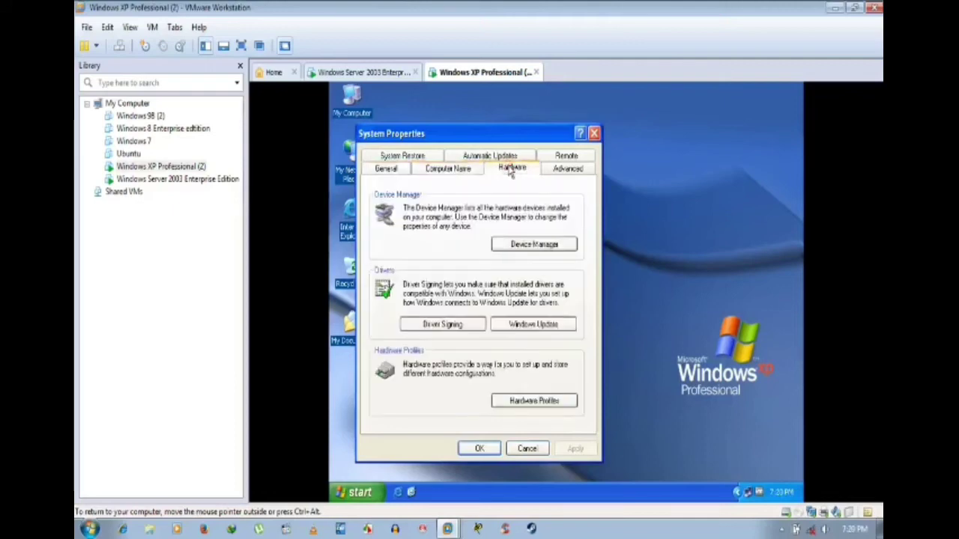
left_click(466, 171)
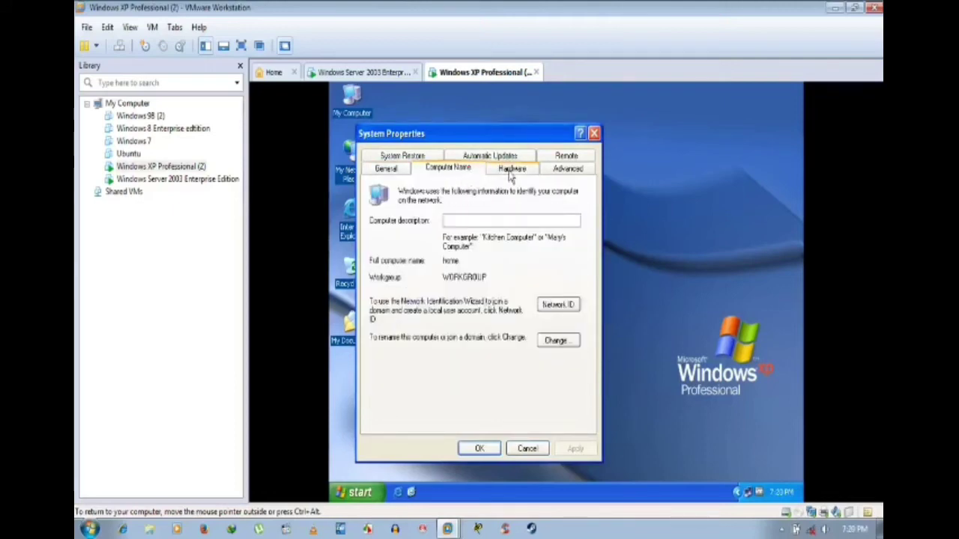
left_click(512, 172)
left_click(461, 172)
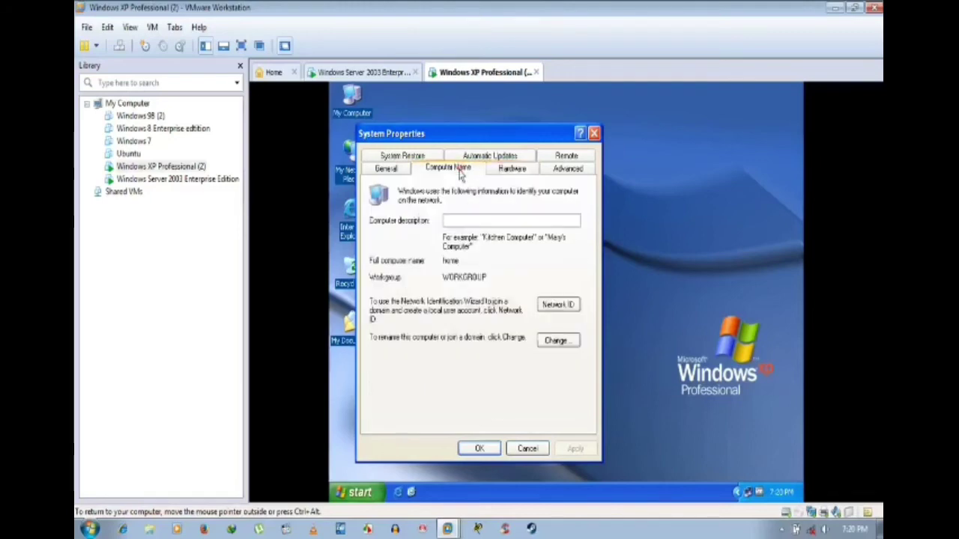
left_click(512, 170)
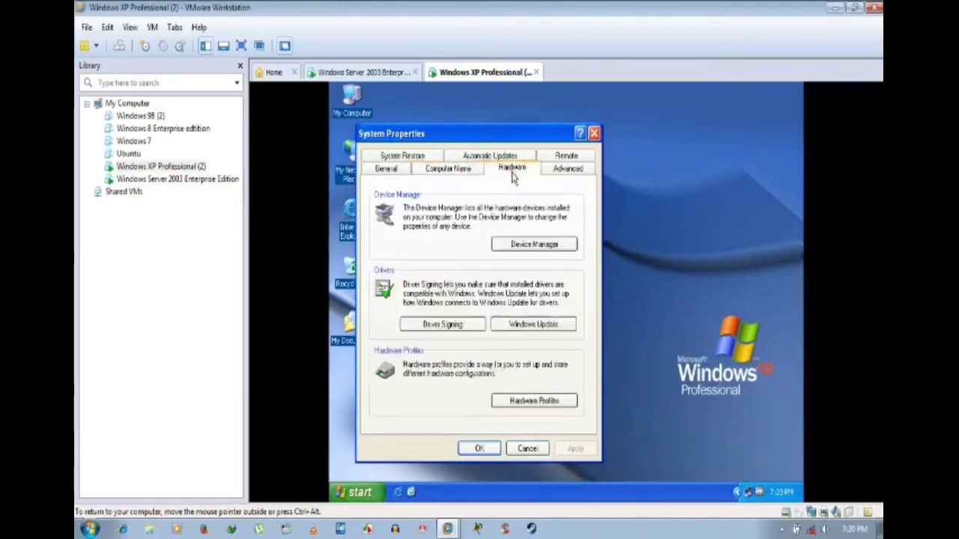
left_click(441, 170)
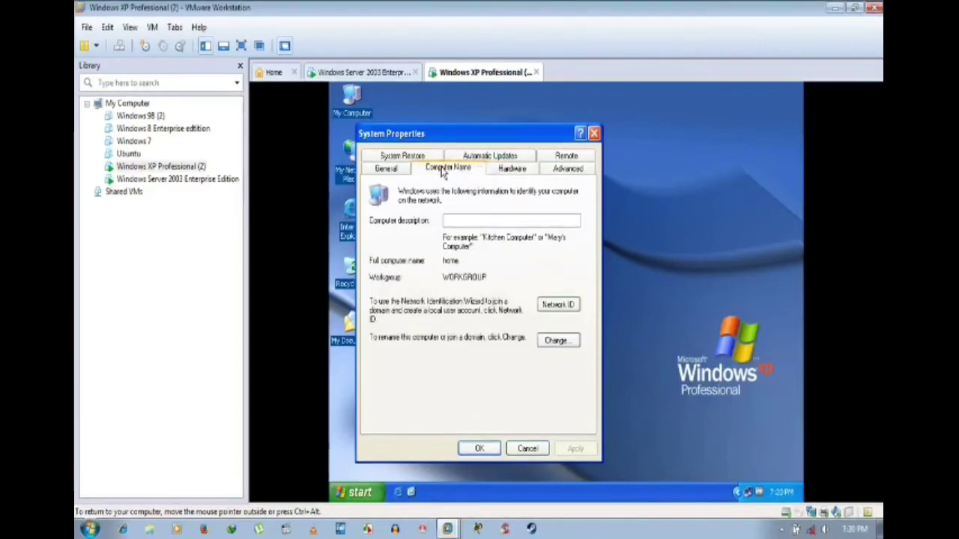
left_click(511, 170)
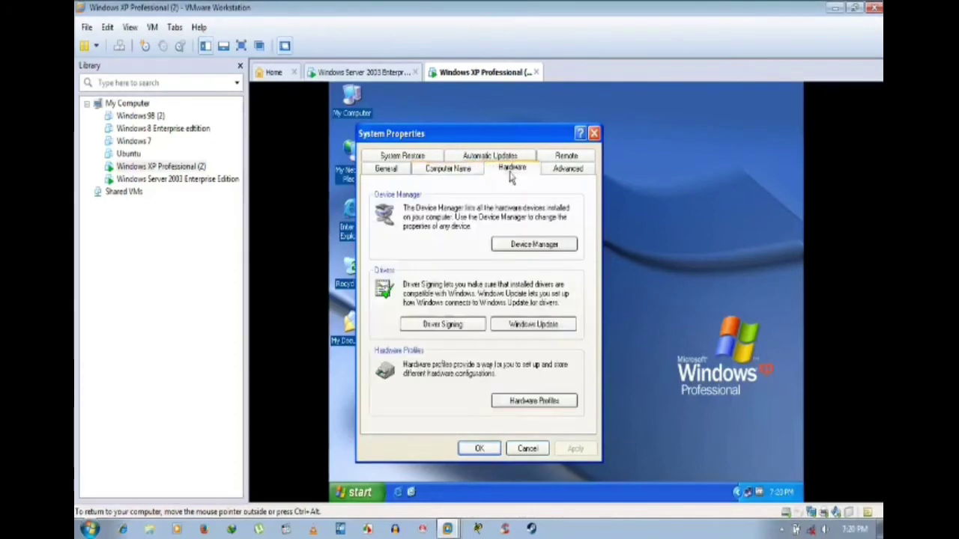
left_click(460, 168)
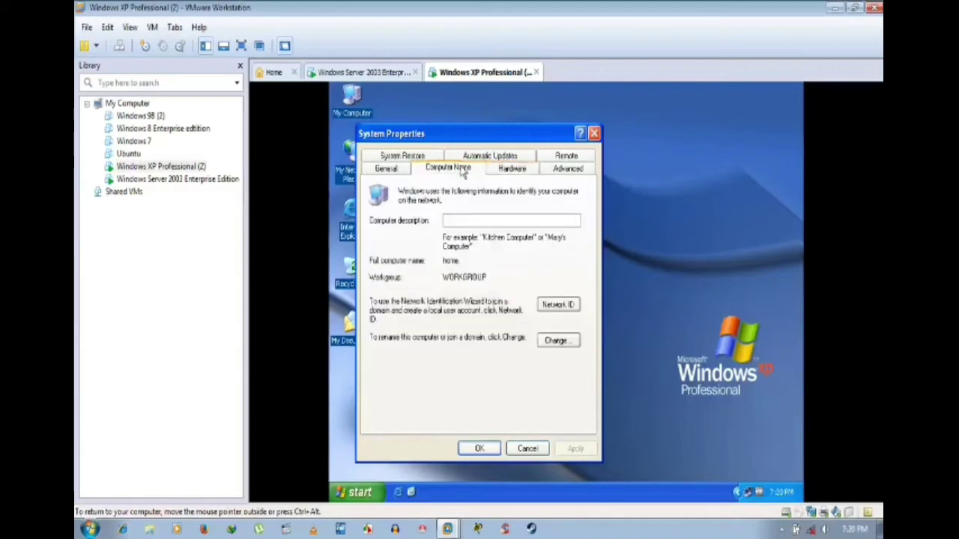
left_click(514, 172)
left_click(472, 176)
left_click(511, 171)
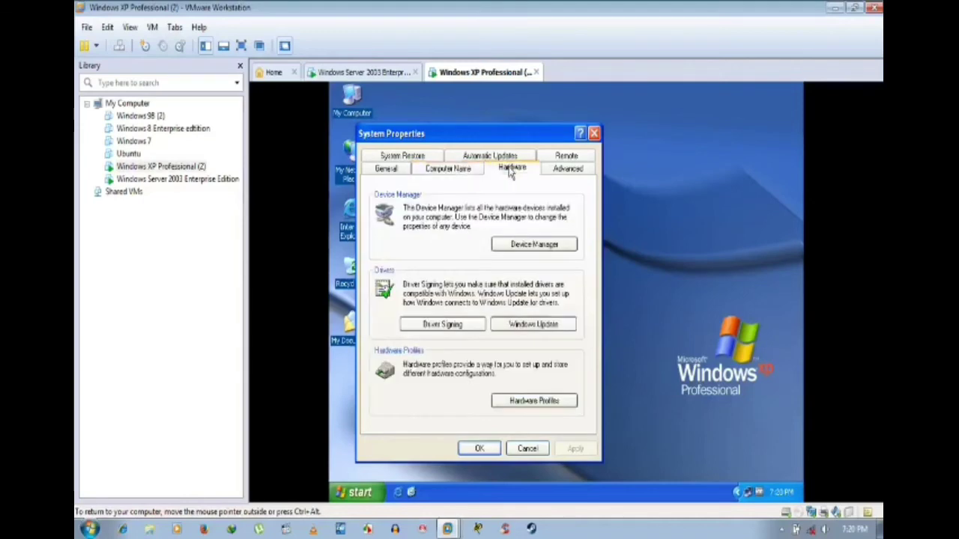
left_click(453, 173)
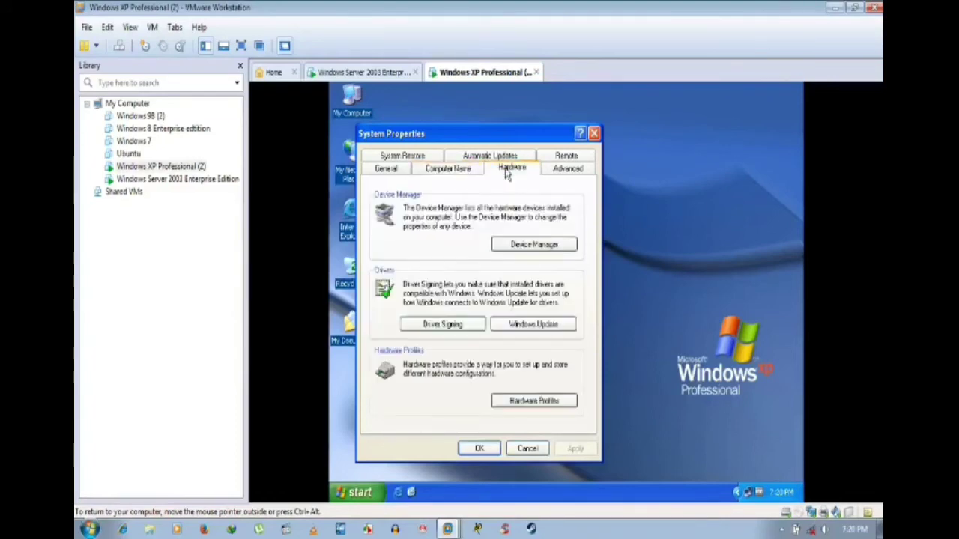
left_click(468, 173)
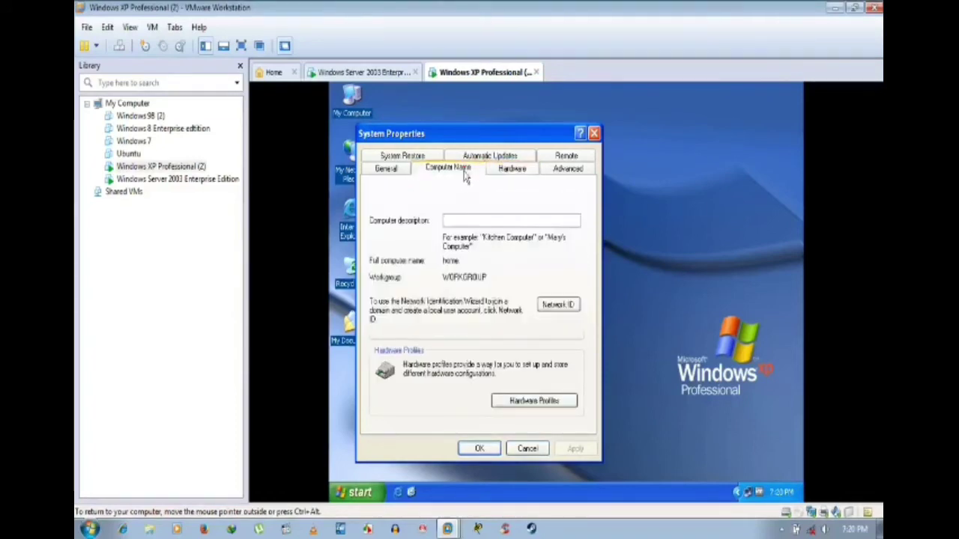
left_click(509, 169)
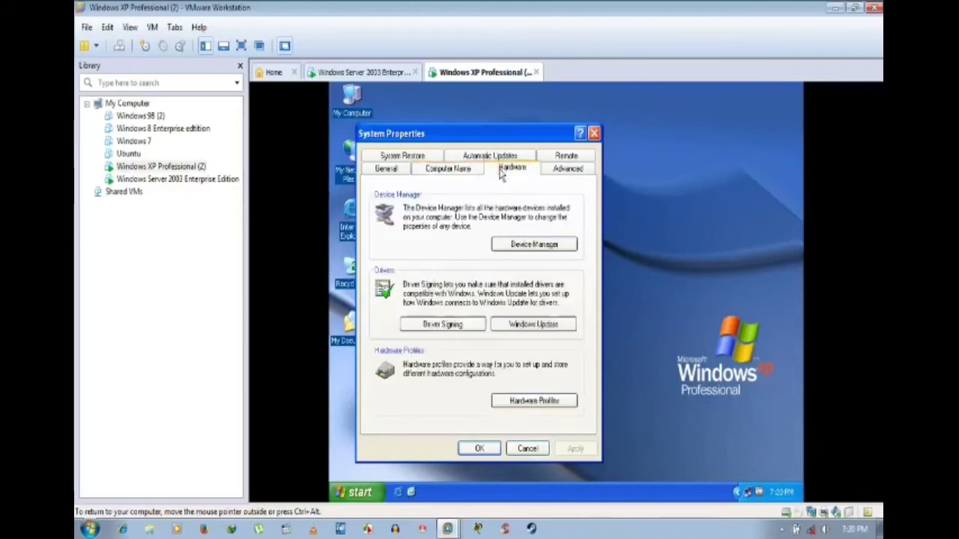
left_click(461, 170)
left_click(496, 169)
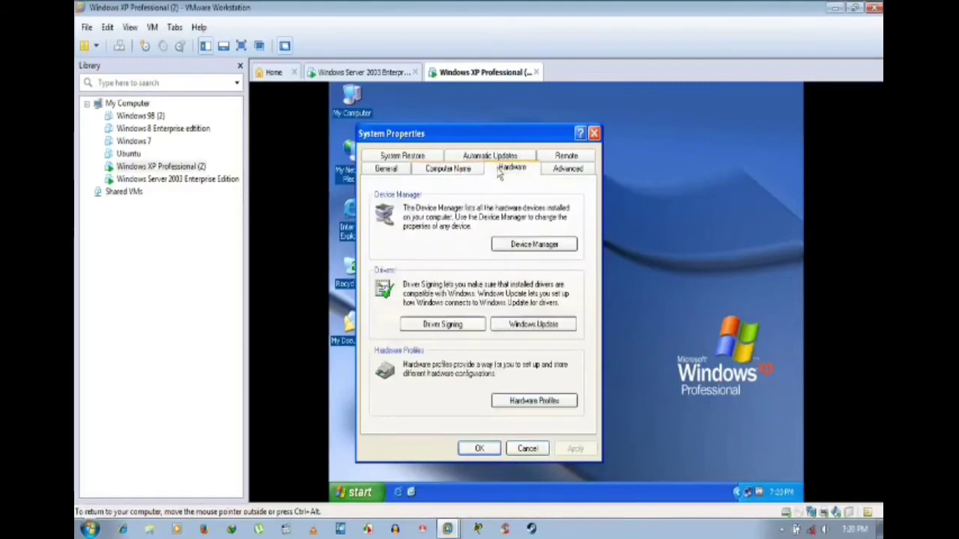
left_click(460, 171)
left_click(512, 171)
left_click(452, 170)
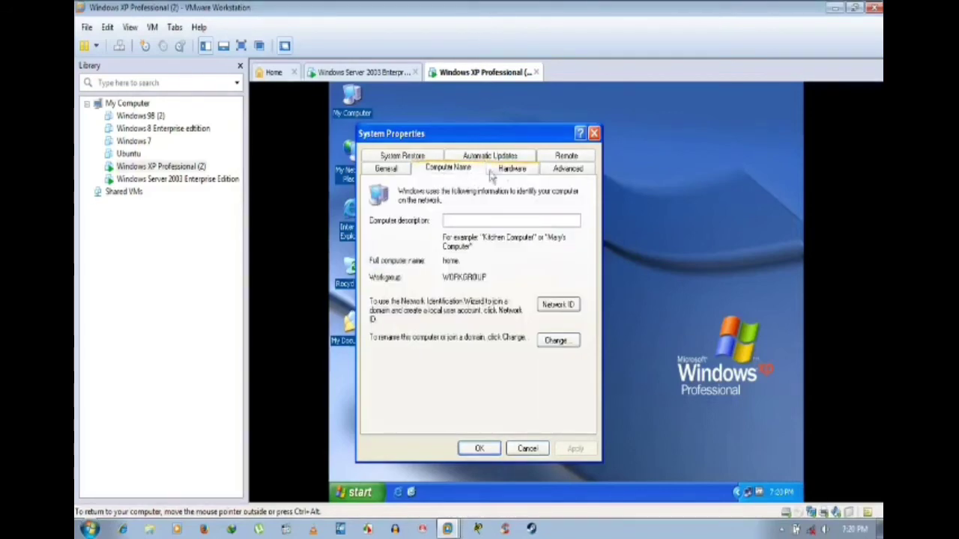
left_click(505, 170)
left_click(459, 170)
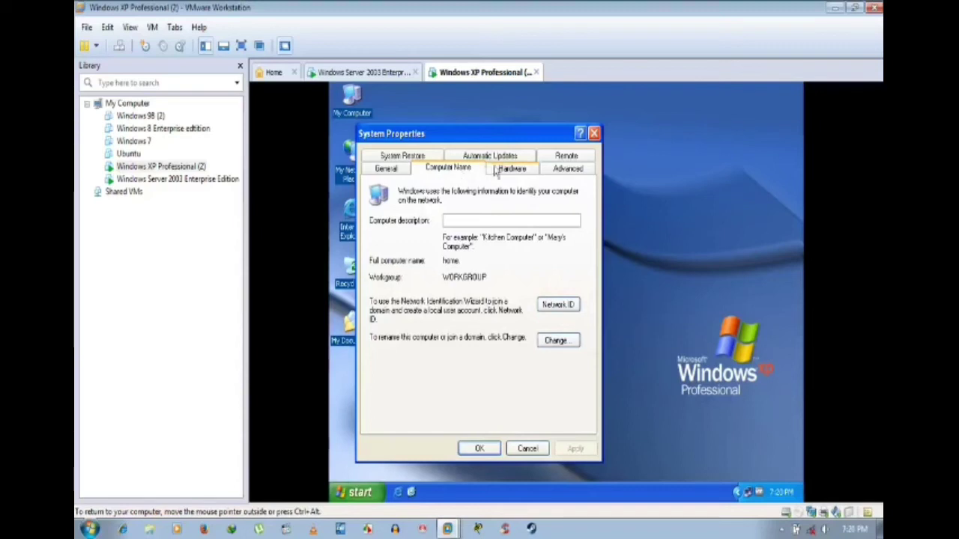
Step: Check the computer name and domain details once more and close System Properties with OK
left_click(508, 170)
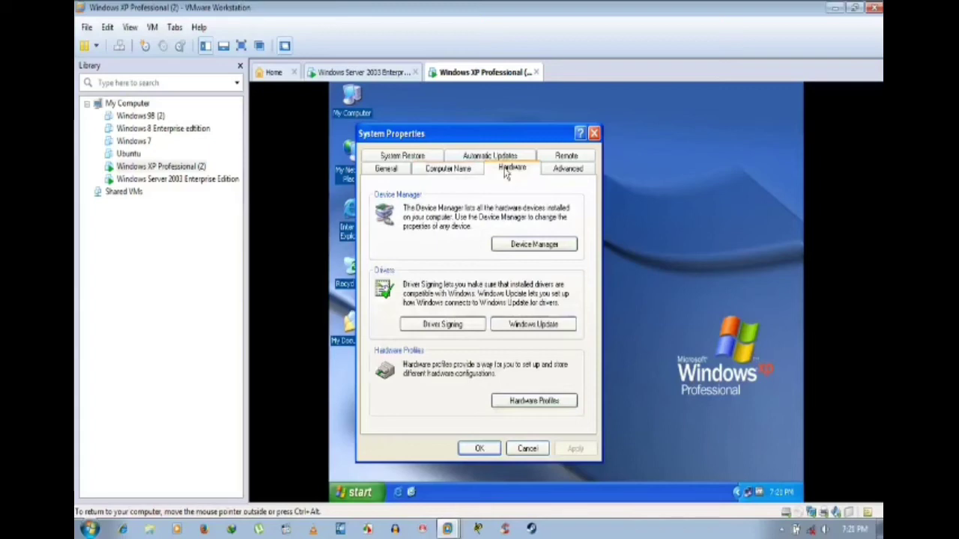
left_click(448, 168)
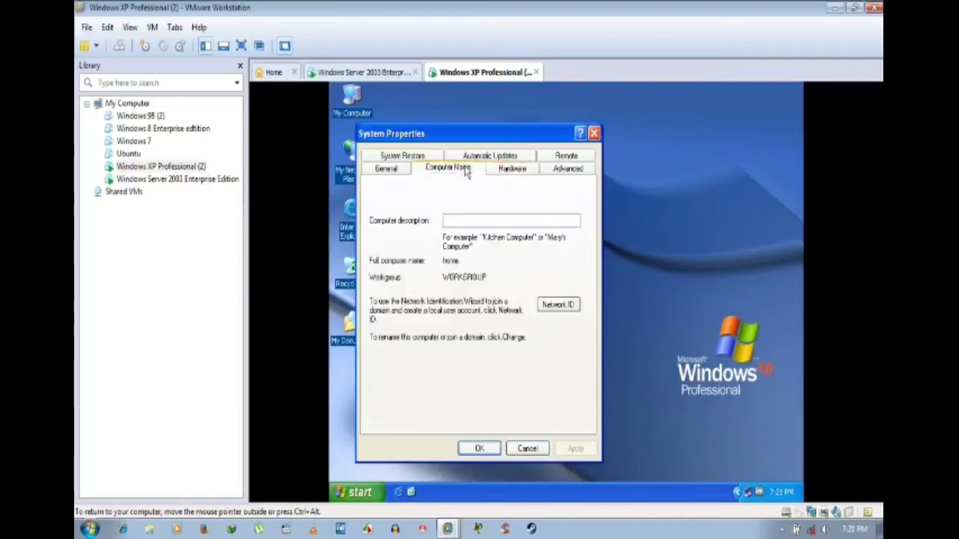
left_click(509, 170)
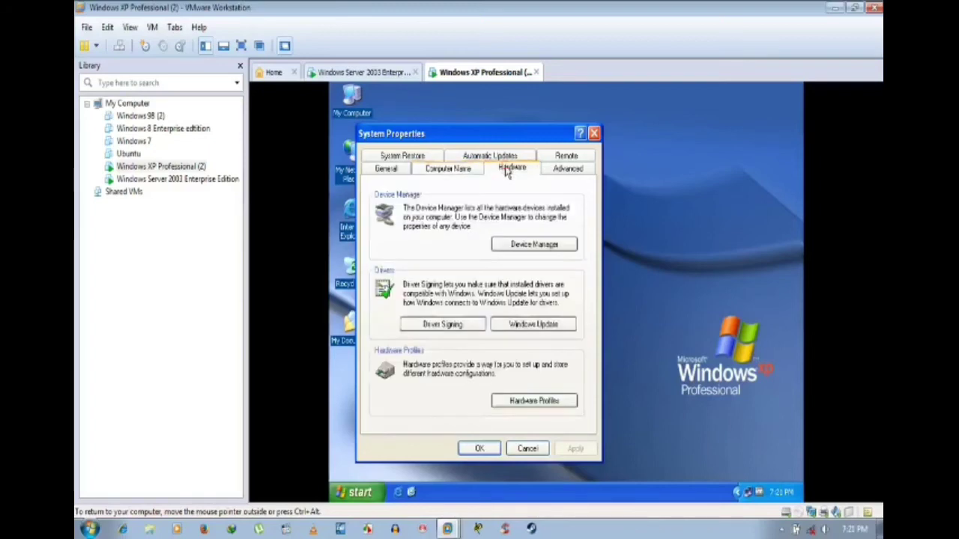
left_click(481, 448)
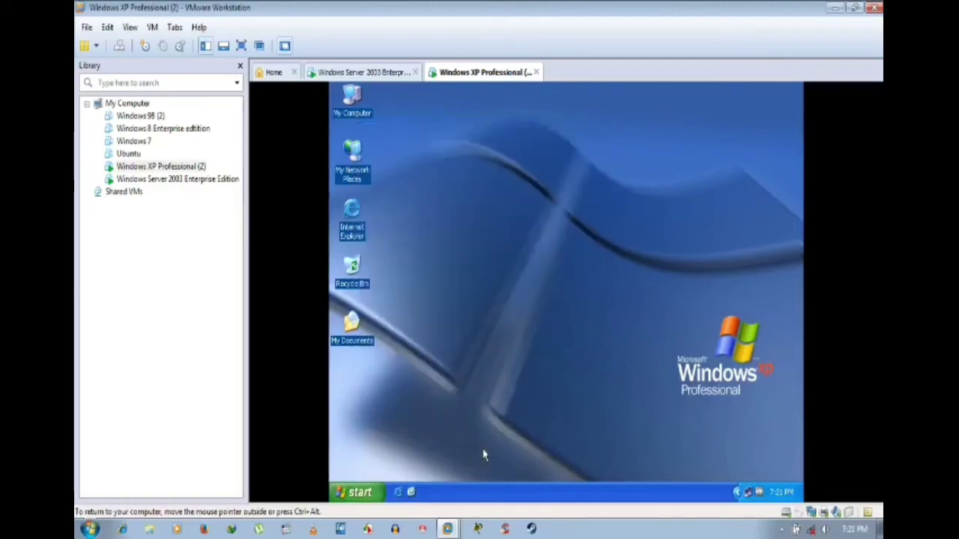
Step: Refresh the XP guest's desktop four times
right_click(514, 242)
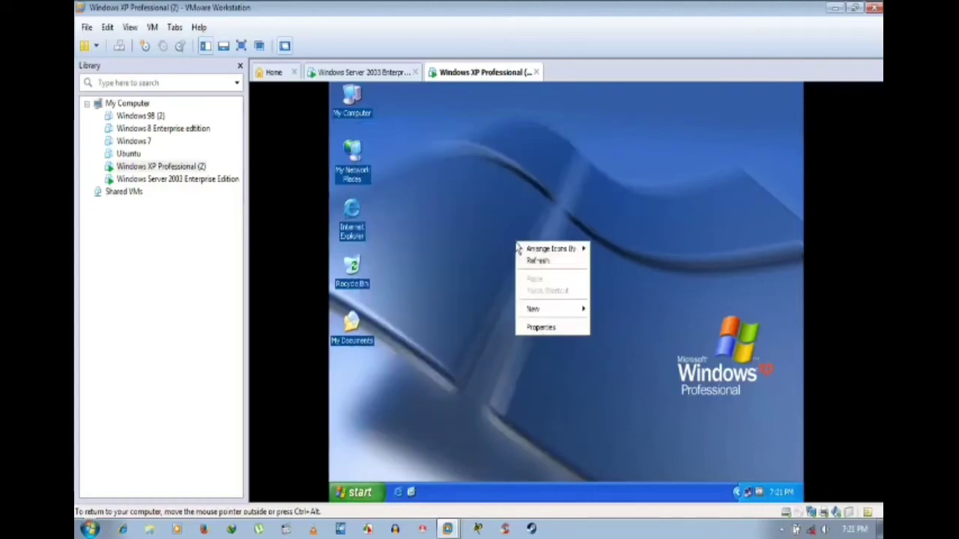
left_click(531, 261)
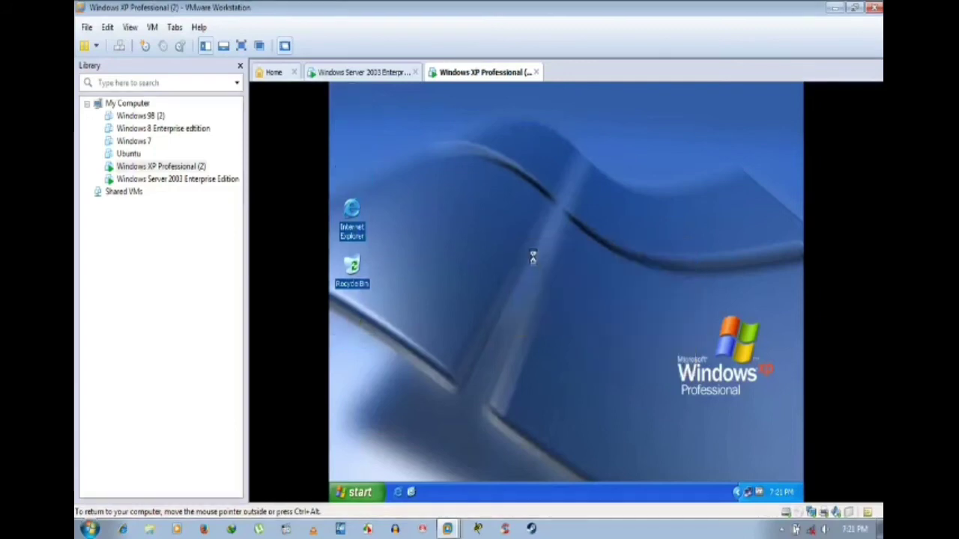
right_click(479, 214)
left_click(514, 227)
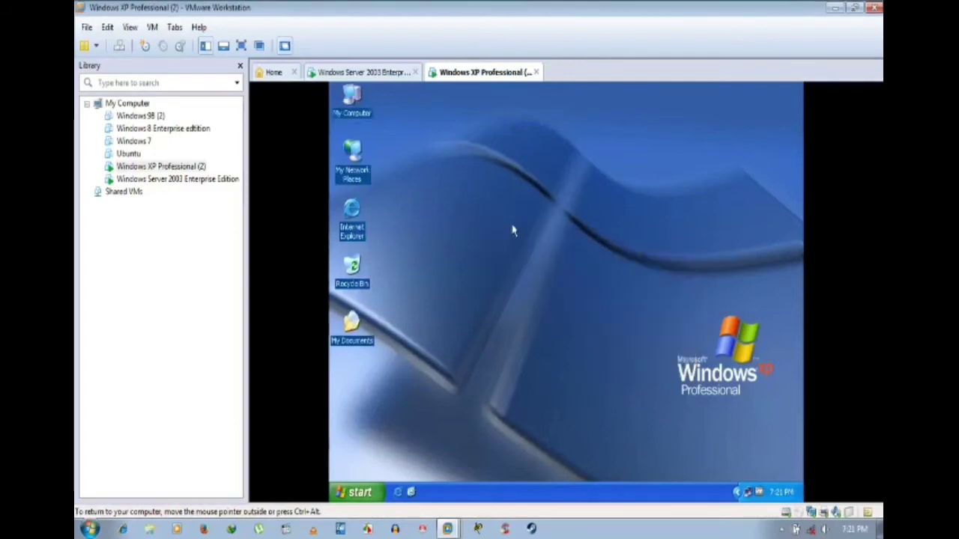
right_click(503, 185)
left_click(523, 209)
right_click(509, 222)
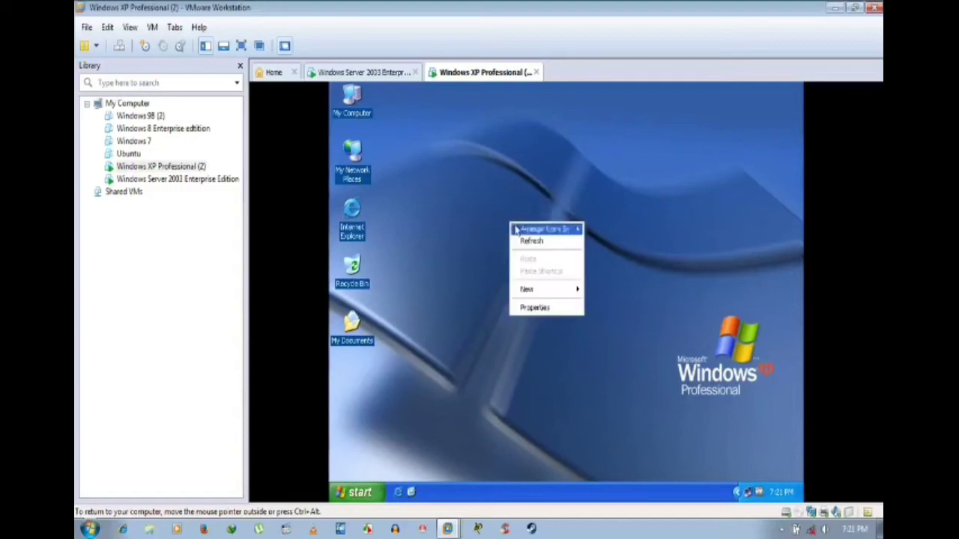
left_click(527, 242)
Step: Open Display Properties from the desktop and move its window slightly up and right
right_click(474, 163)
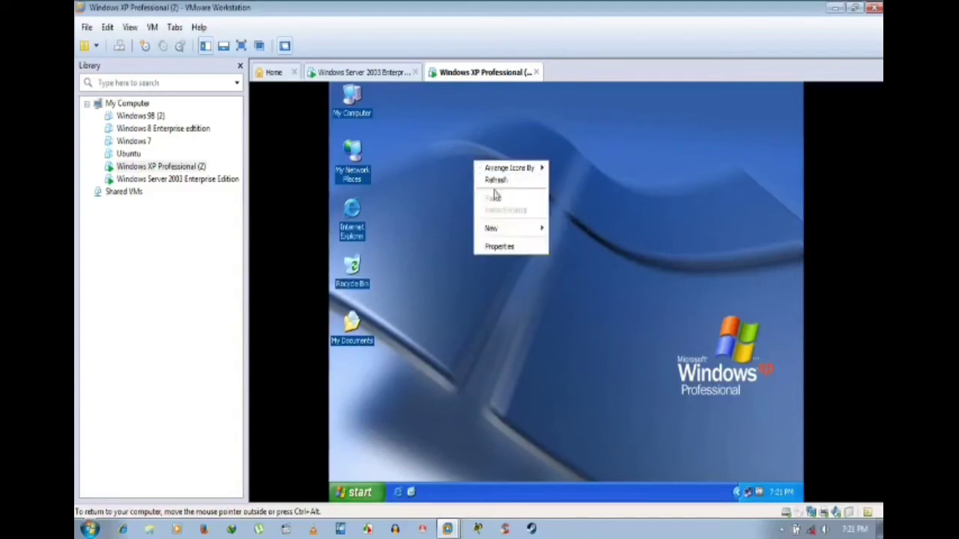
left_click(509, 250)
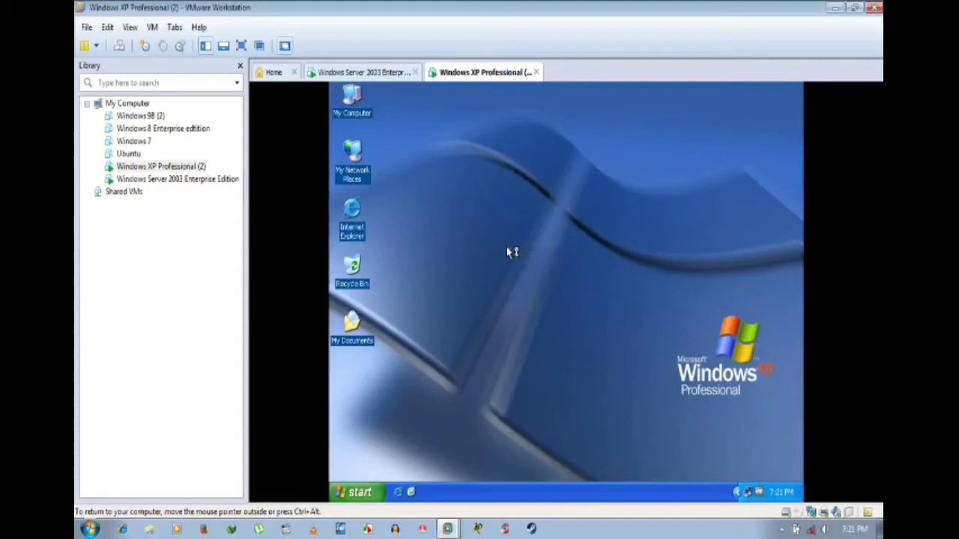
right_click(495, 185)
mouse_move(503, 187)
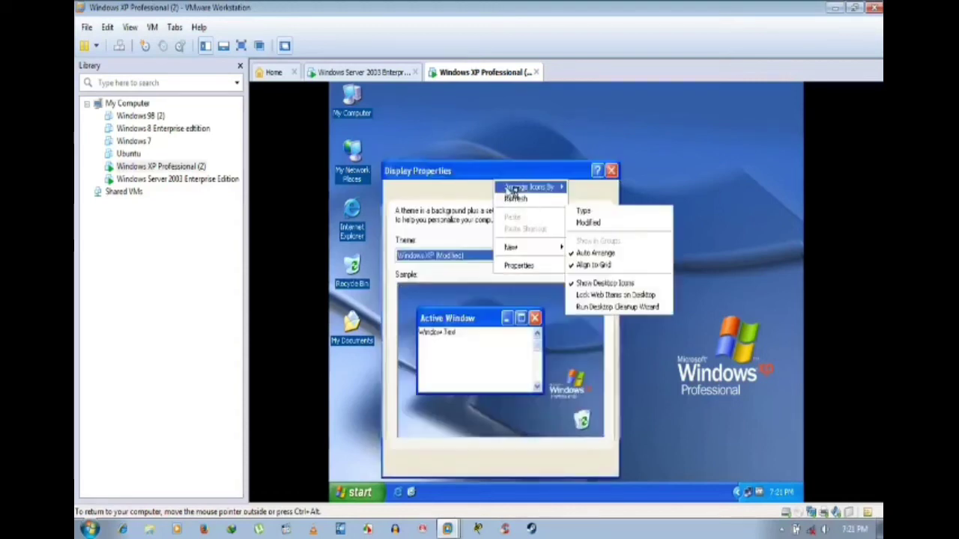
left_click(513, 173)
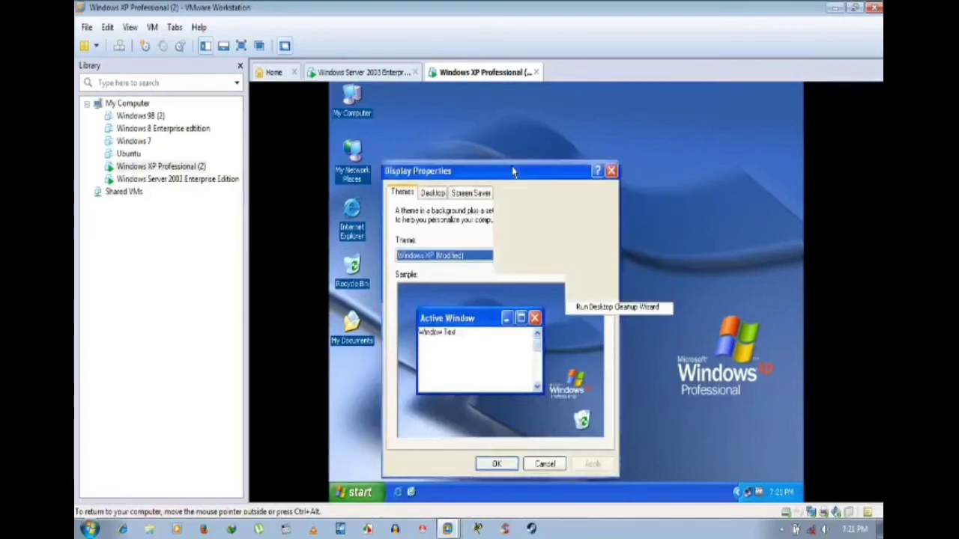
left_click_drag(514, 175, 548, 152)
Step: Browse the Desktop, Themes, Screen Saver and Appearance tabs of Display Properties
left_click(472, 171)
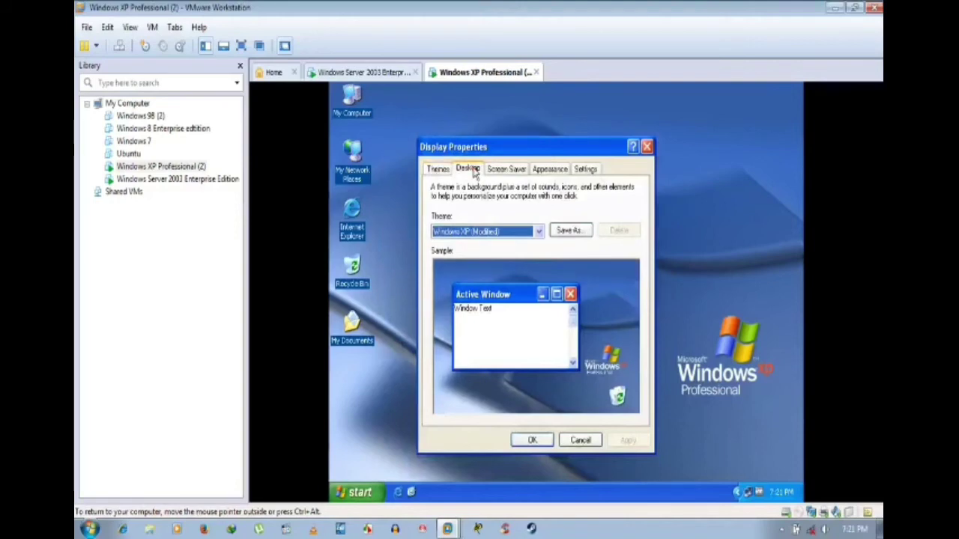
left_click(435, 173)
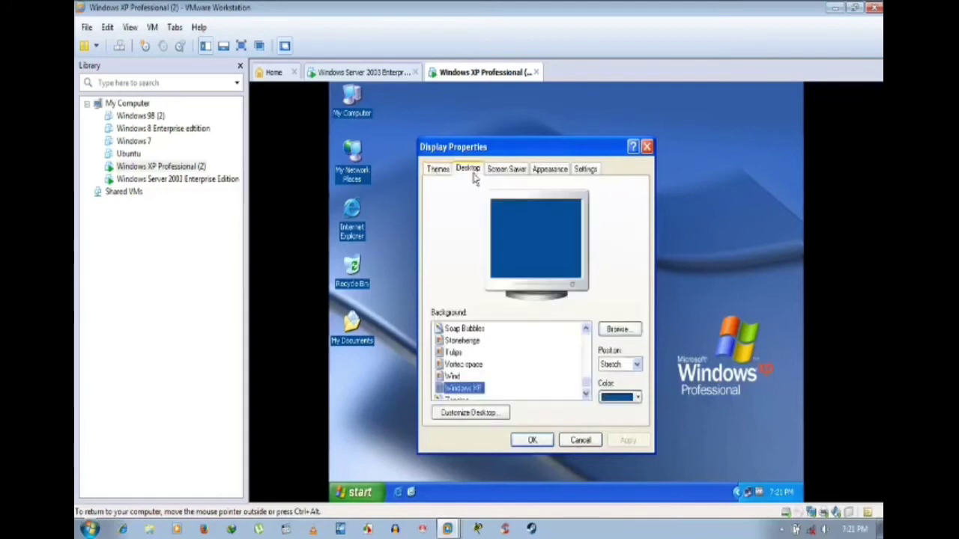
left_click(502, 177)
left_click(466, 174)
left_click(433, 171)
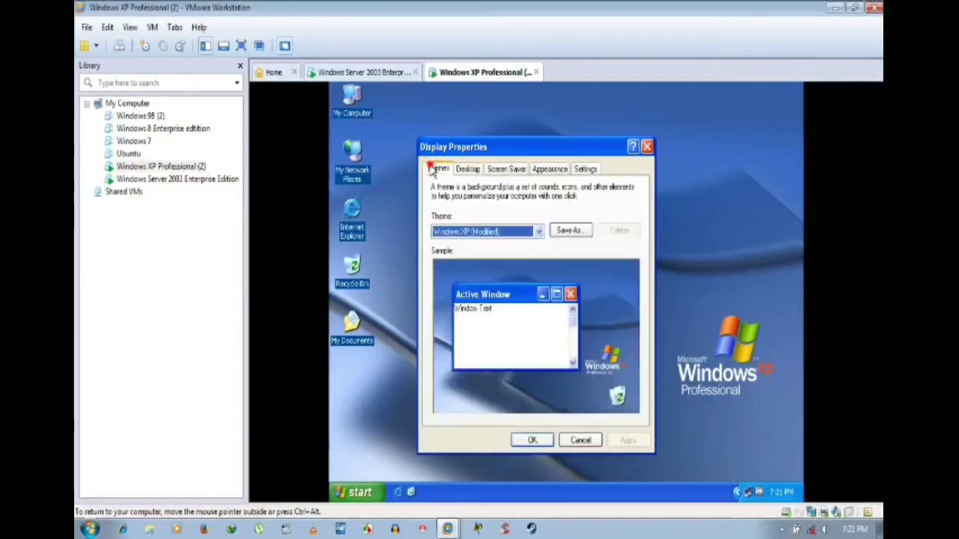
left_click(479, 172)
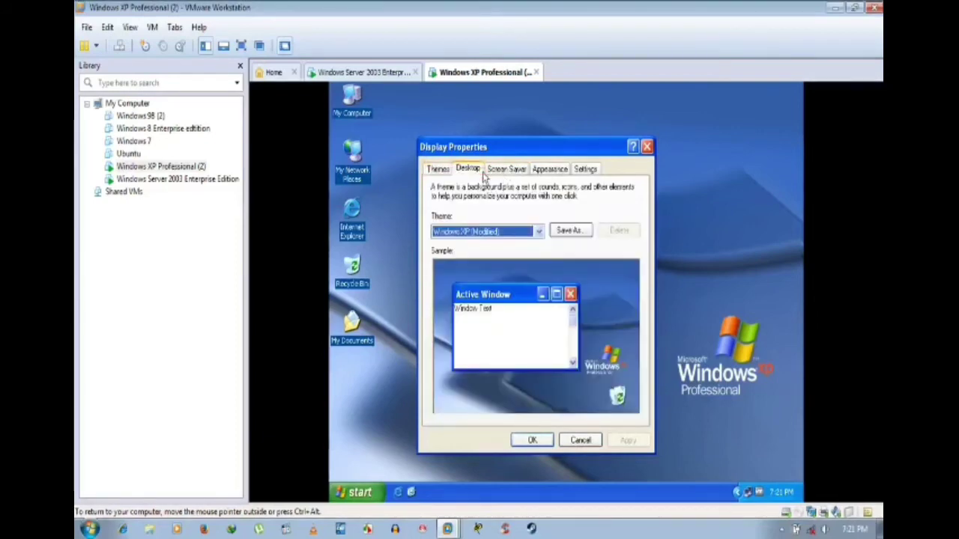
left_click(509, 173)
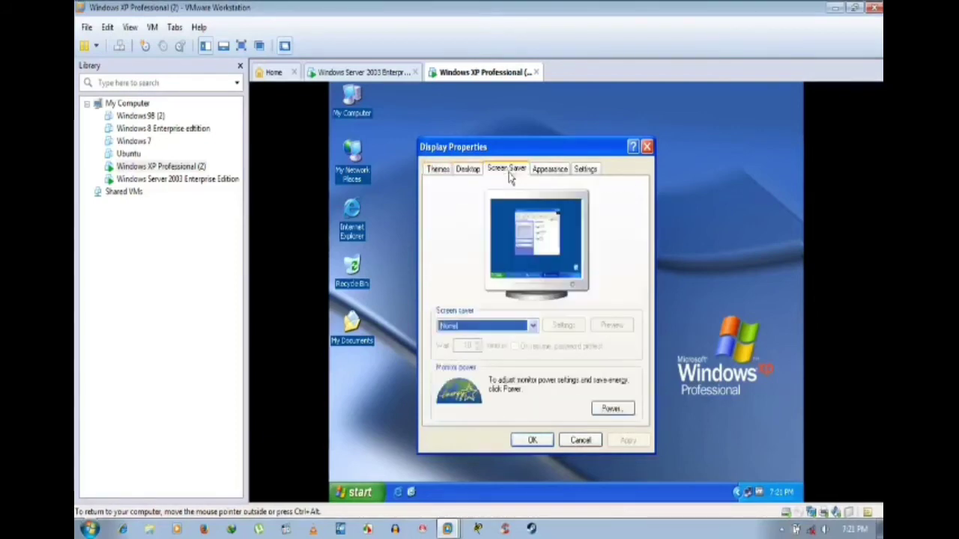
left_click(550, 173)
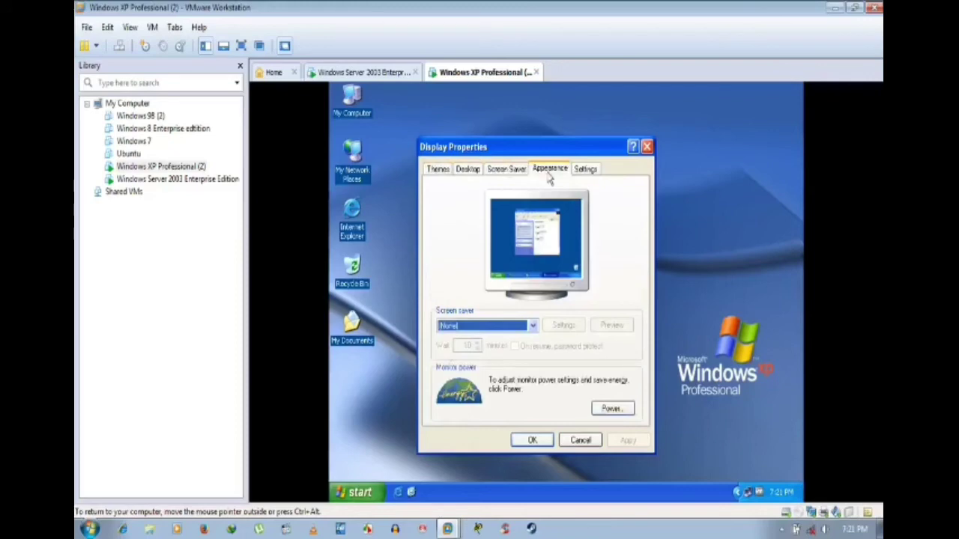
left_click(505, 172)
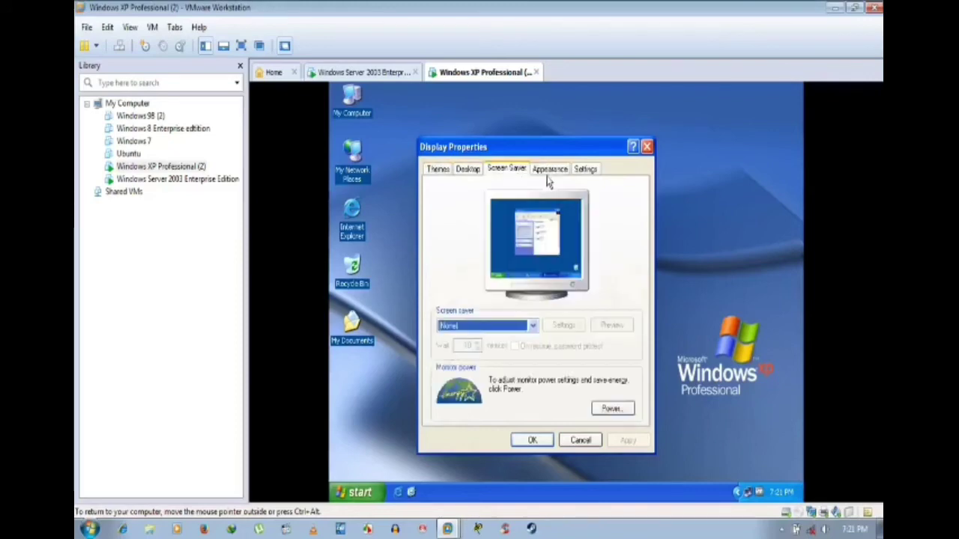
left_click(550, 172)
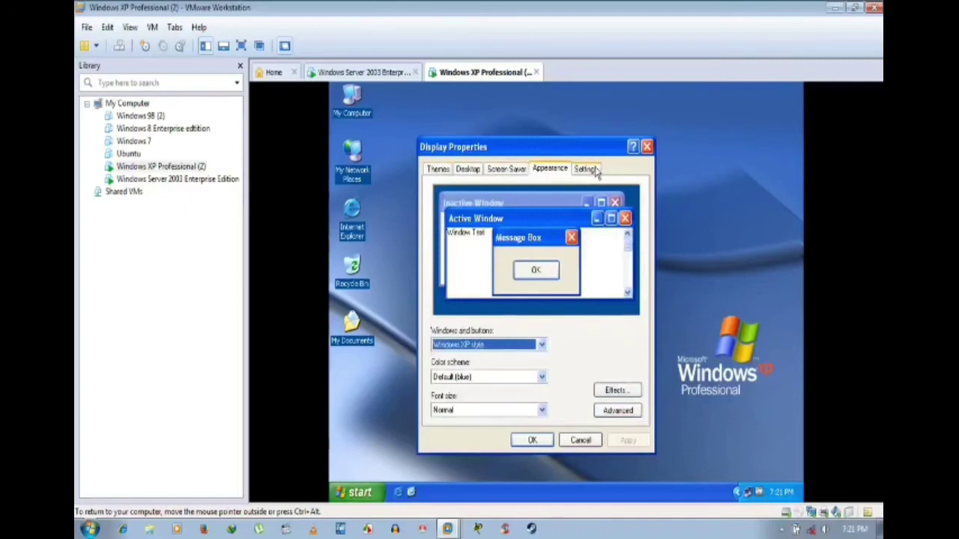
Step: View the Settings tab, return to Themes showing Windows XP (Modified), and confirm with OK
left_click(588, 170)
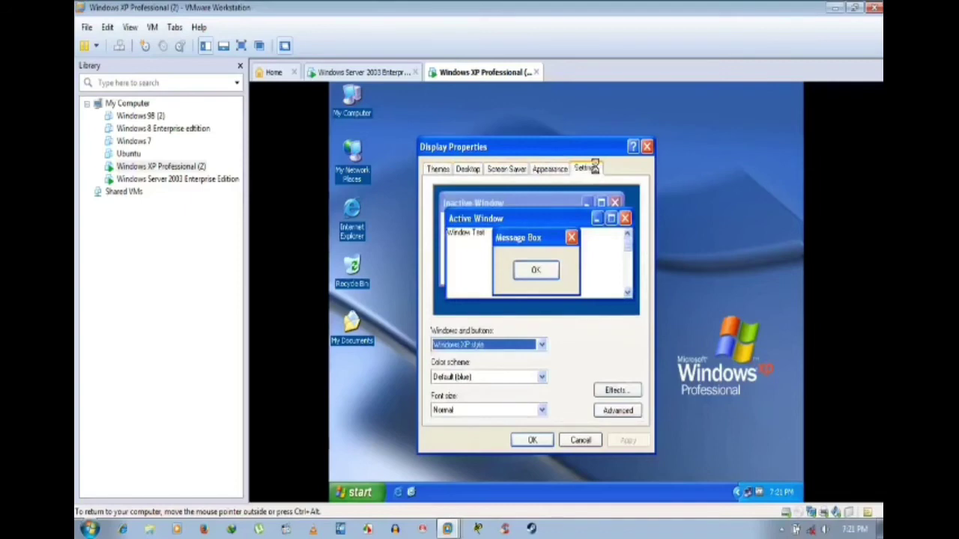
left_click(552, 171)
left_click(508, 172)
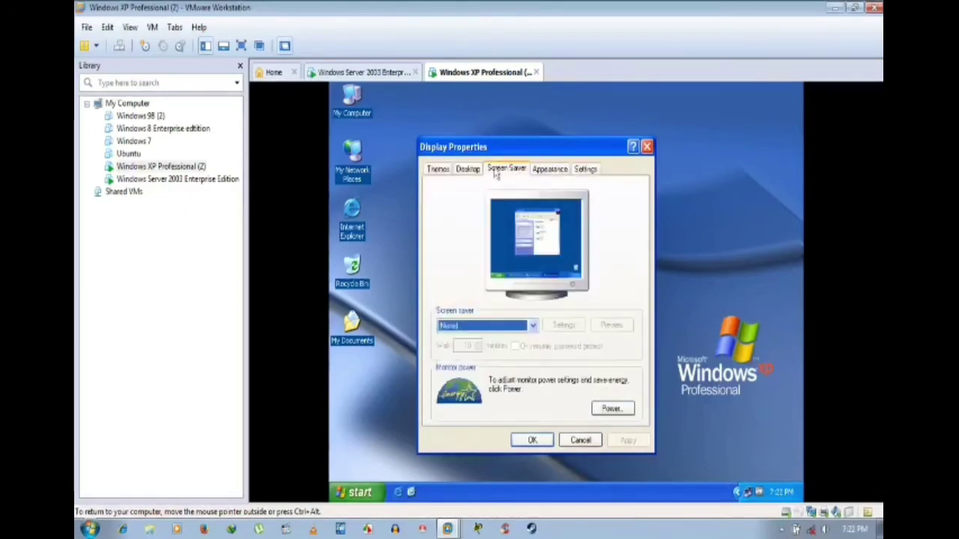
left_click(477, 173)
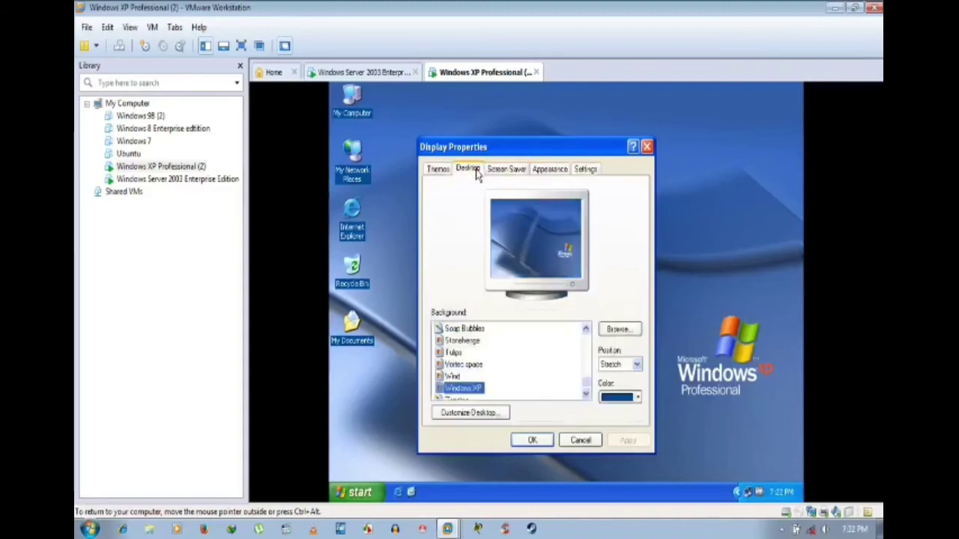
left_click(440, 170)
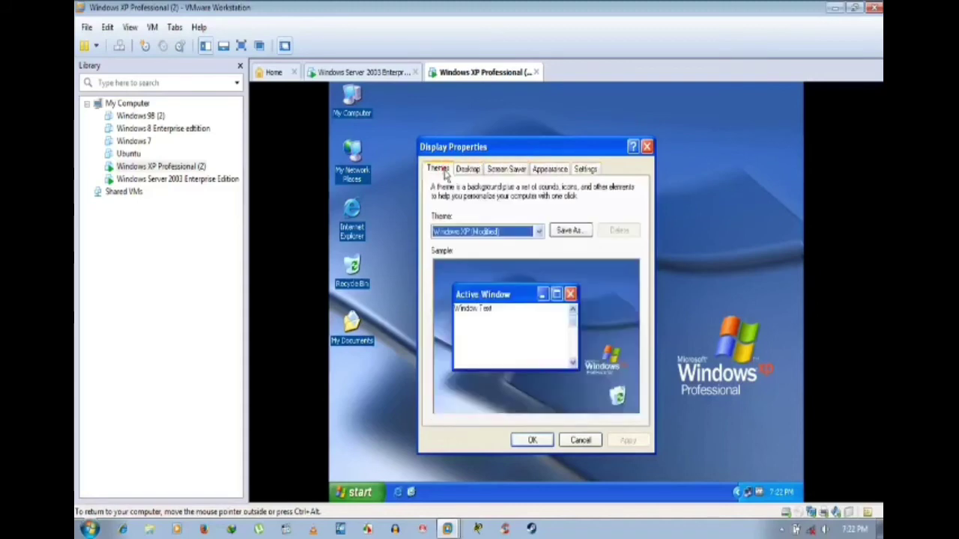
left_click(525, 443)
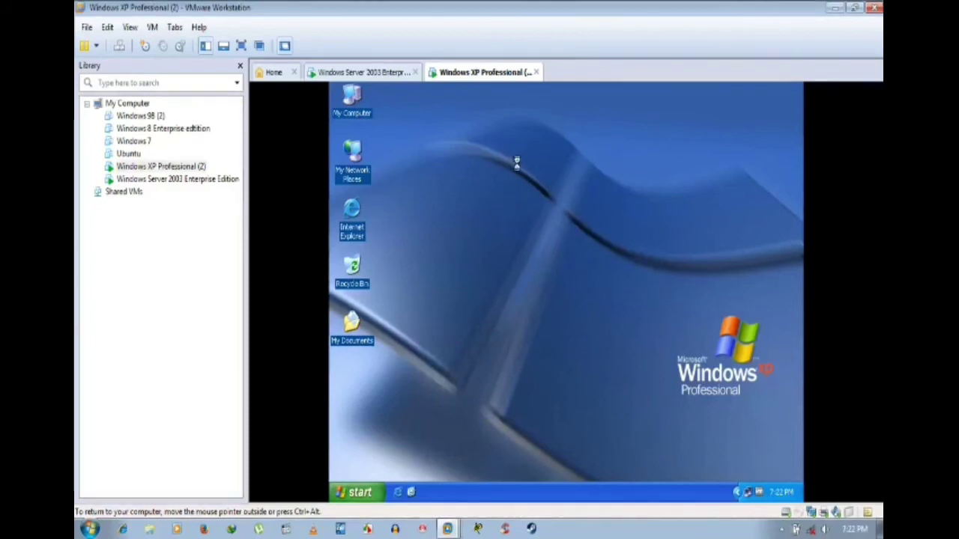
right_click(508, 156)
mouse_move(518, 166)
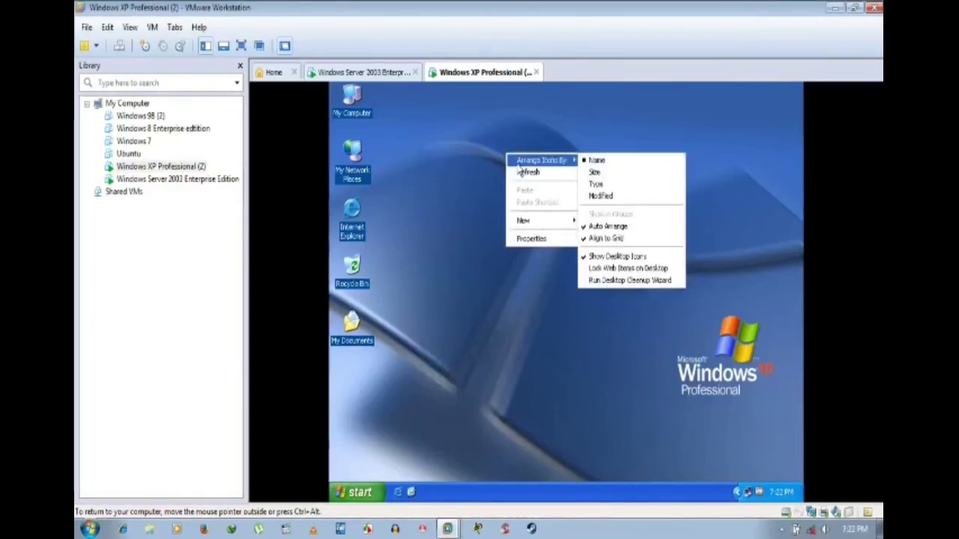
left_click(519, 173)
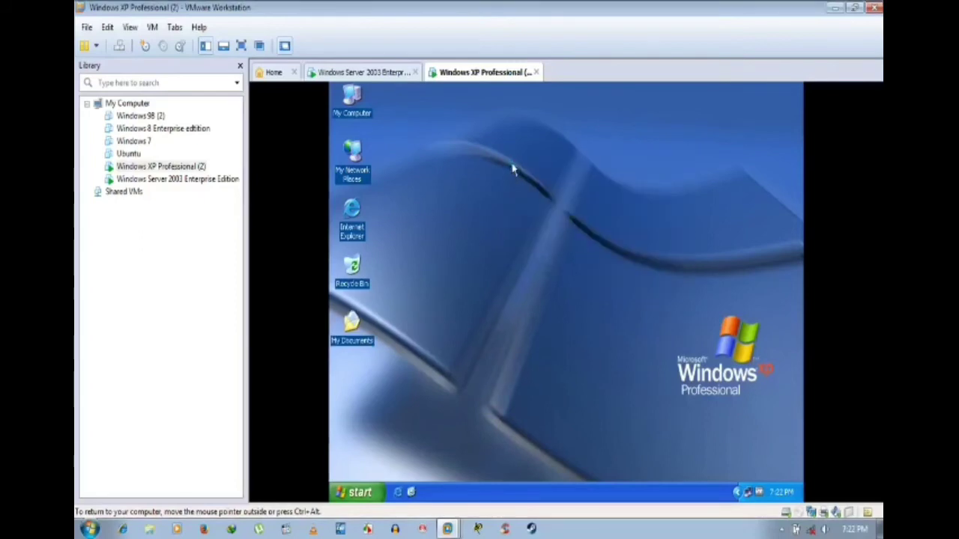
right_click(512, 165)
left_click(532, 183)
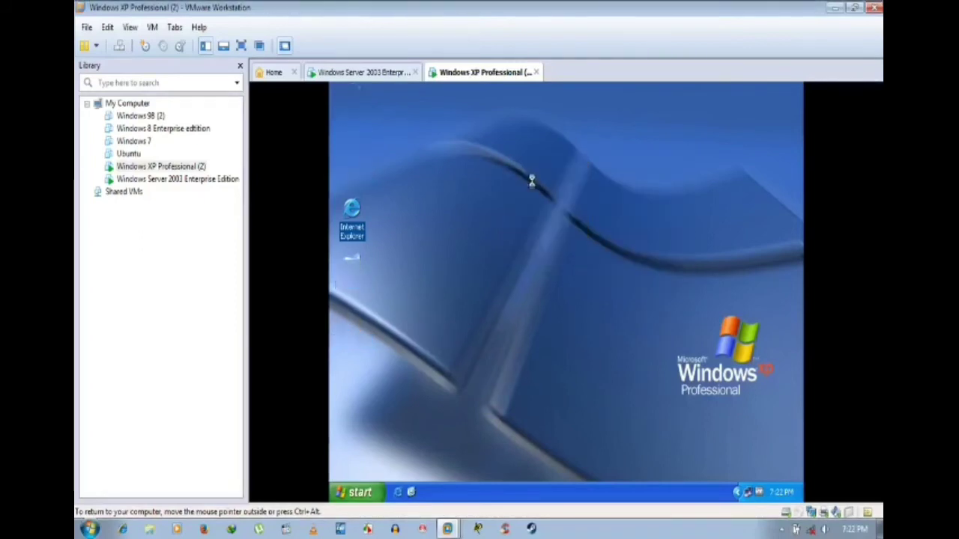
left_click(377, 71)
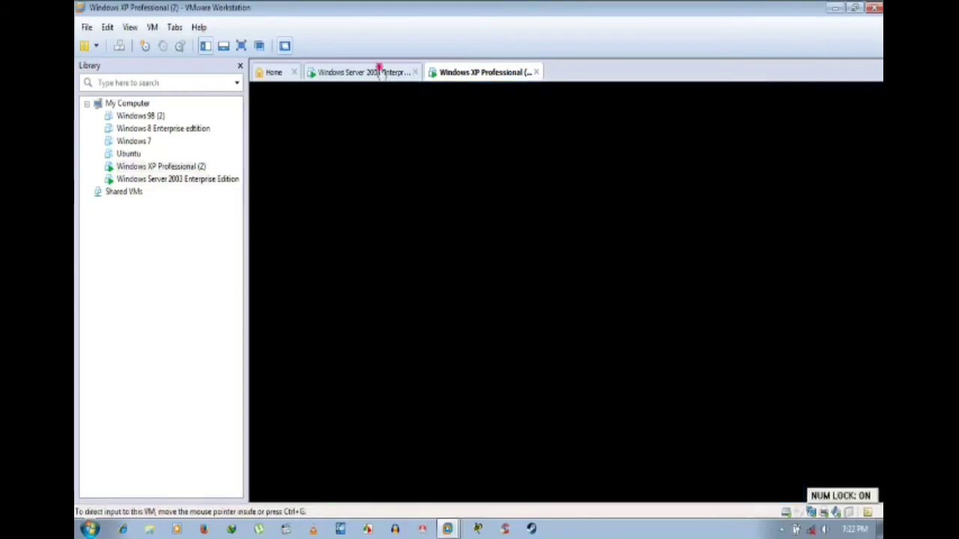
left_click(471, 72)
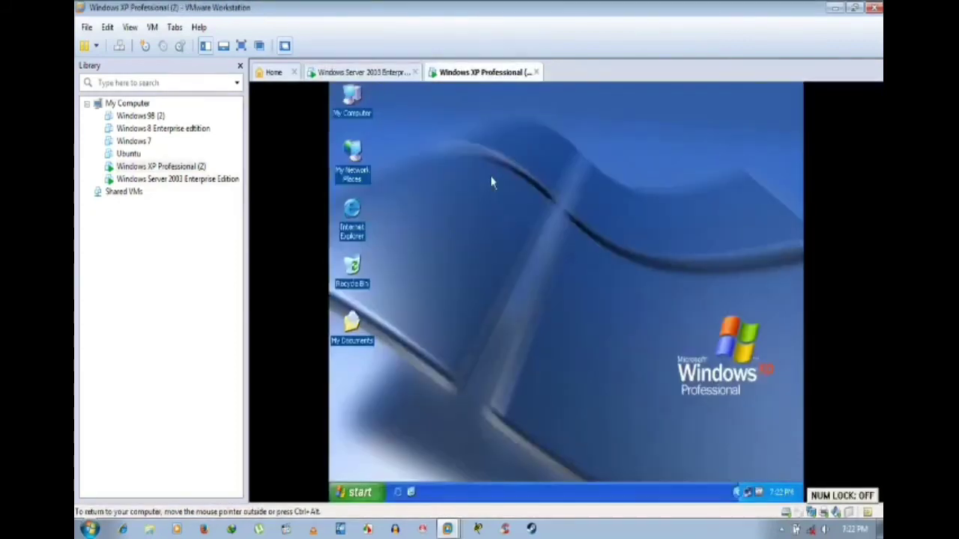
right_click(492, 180)
left_click(505, 193)
right_click(502, 197)
left_click(520, 215)
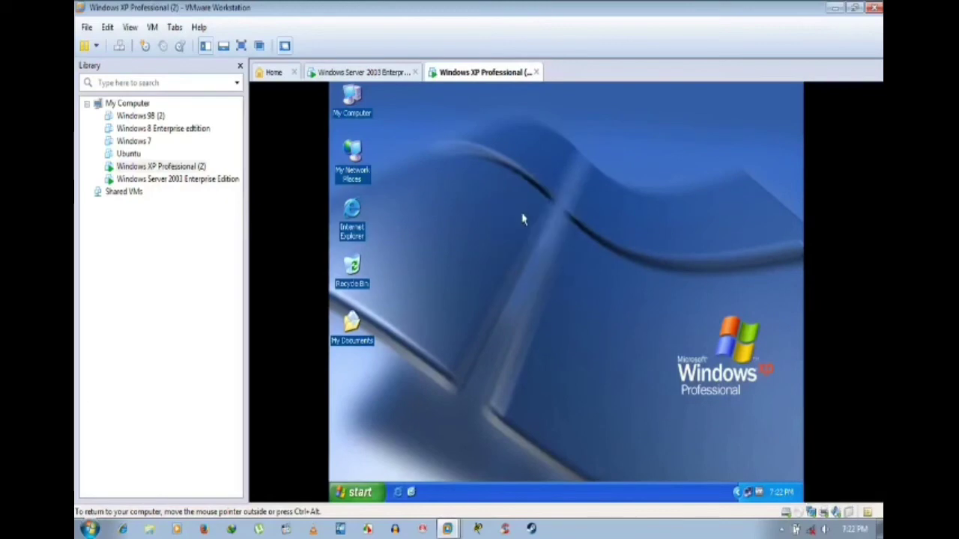
left_click(389, 73)
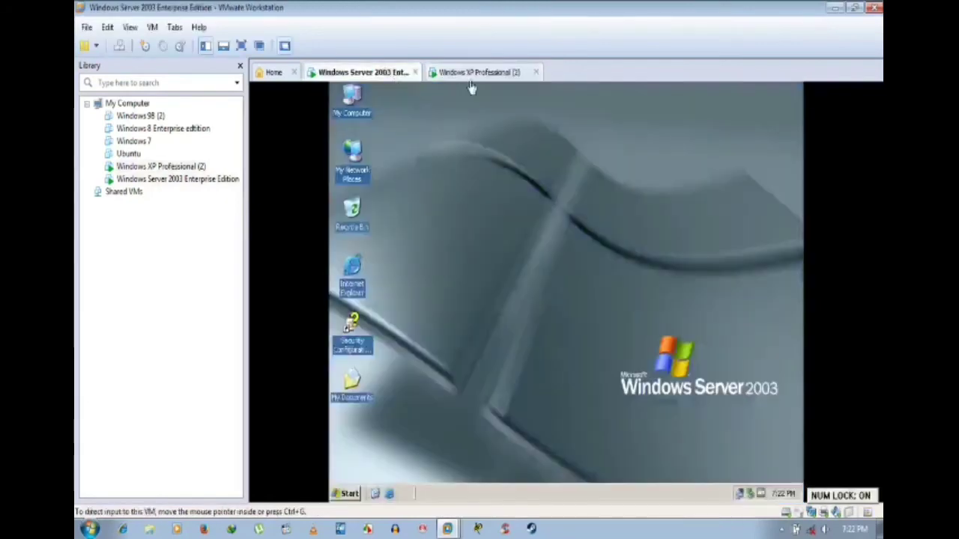
left_click(471, 72)
right_click(487, 197)
left_click(501, 213)
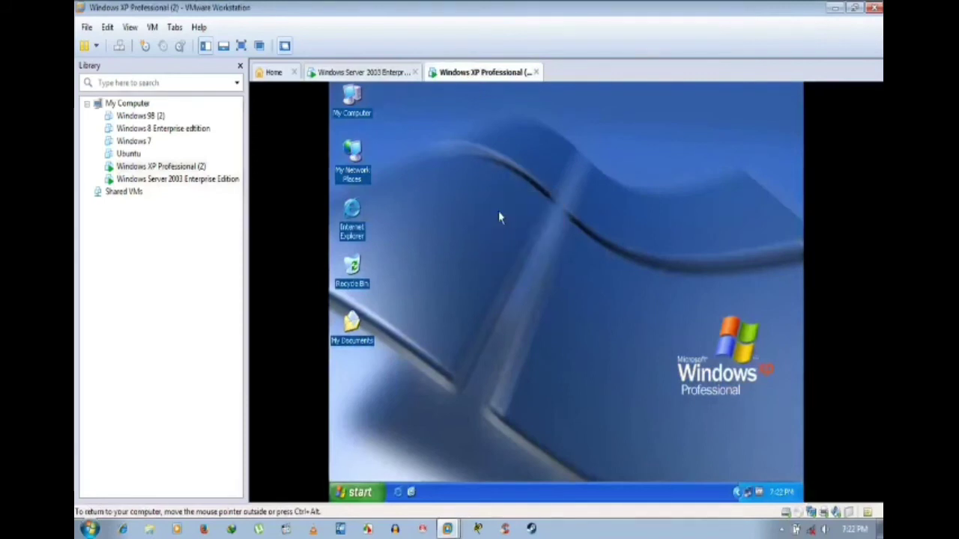
right_click(355, 114)
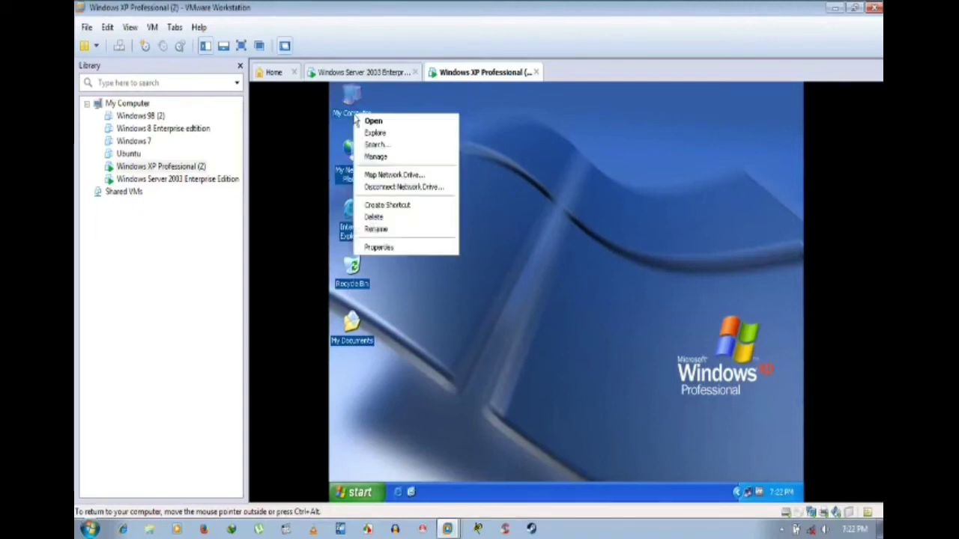
Step: On the XP guest, open Computer Name Changes from System Properties and switch membership from Workgroup to Domain
left_click(393, 248)
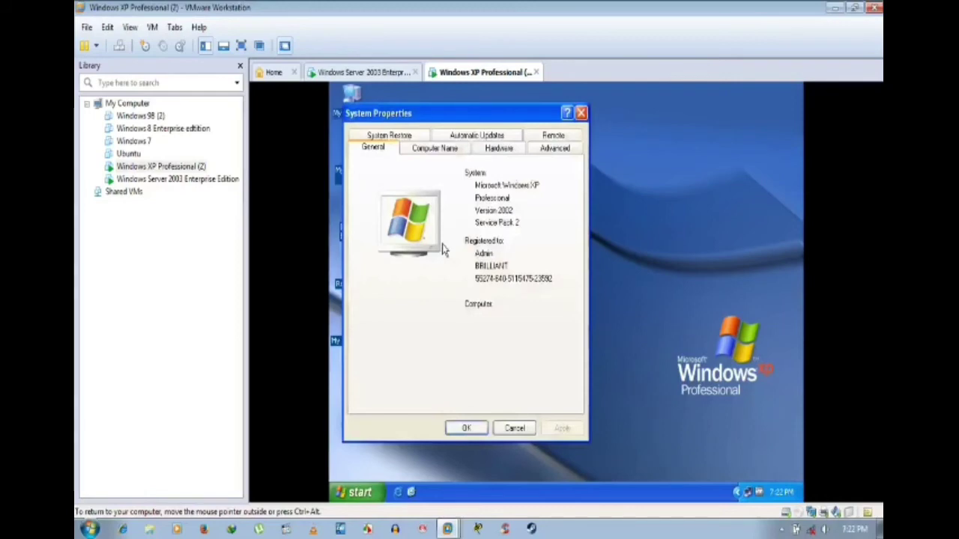
left_click(460, 148)
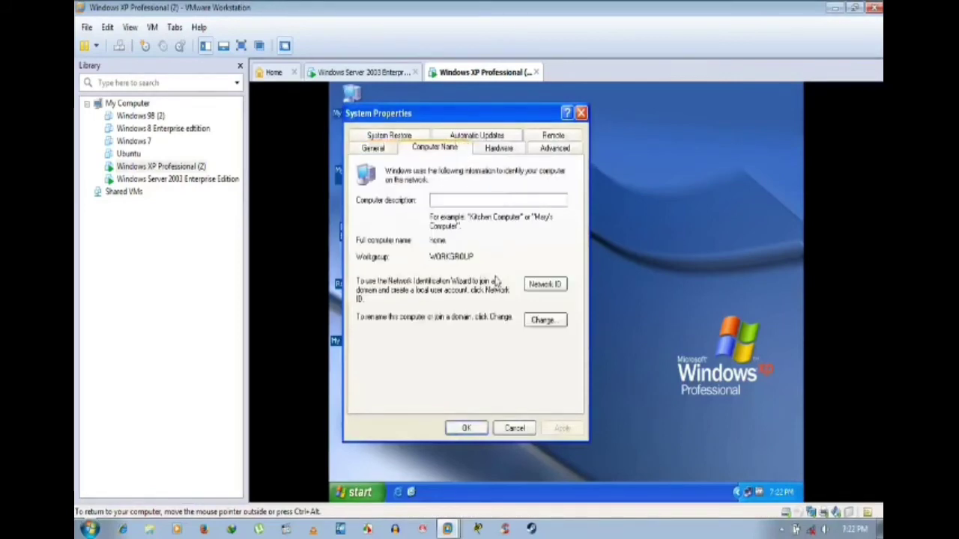
left_click(530, 320)
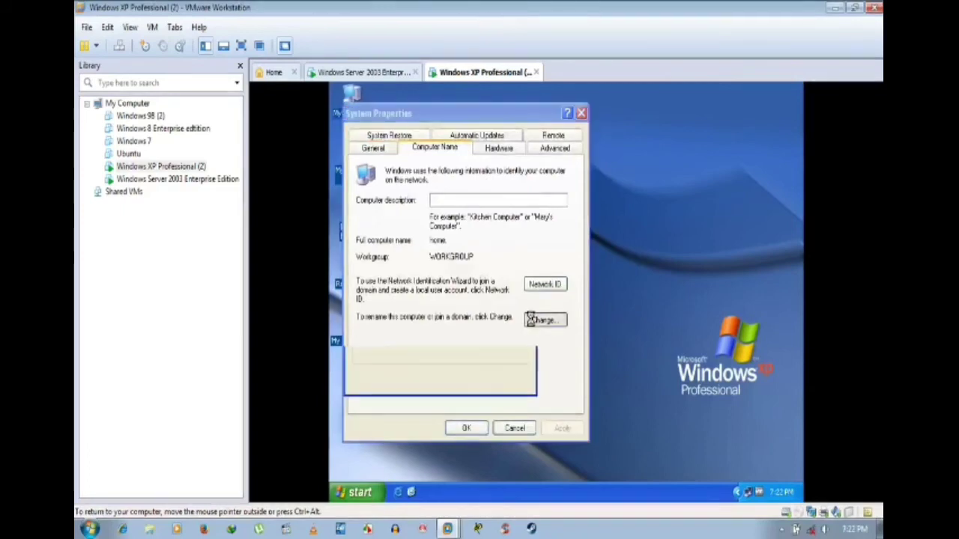
left_click(373, 303)
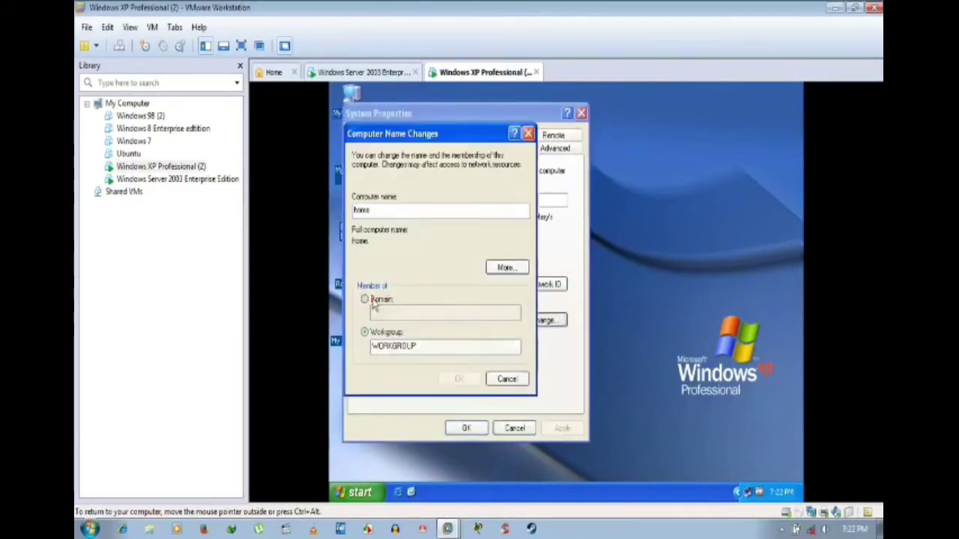
left_click(397, 313)
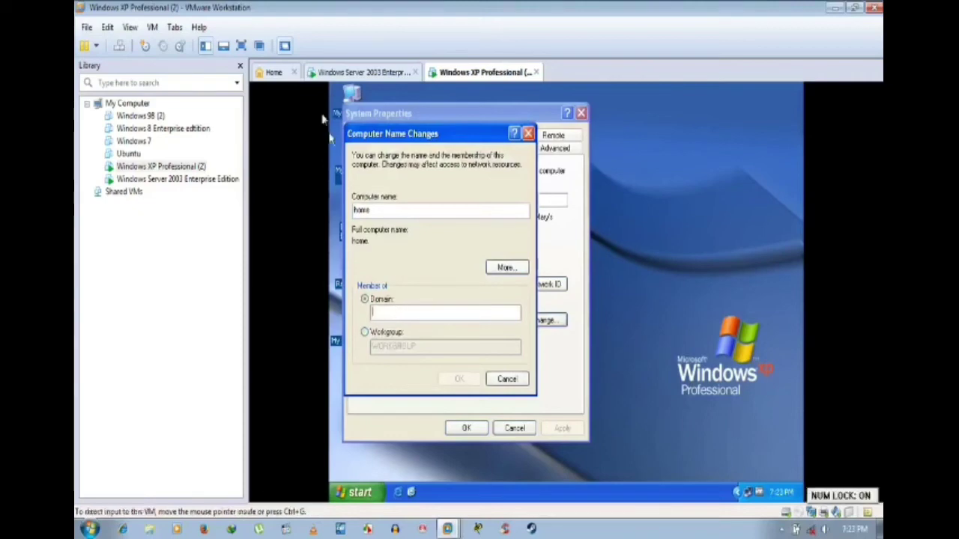
left_click(347, 74)
Step: Check the Server 2003 machine's Computer Name properties to find its domain, foodraja.com
right_click(356, 106)
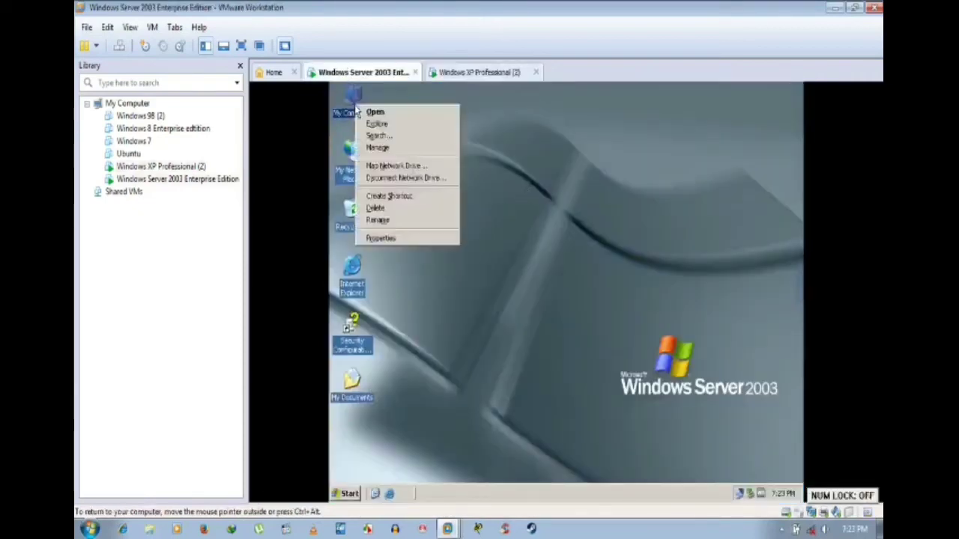
left_click(416, 237)
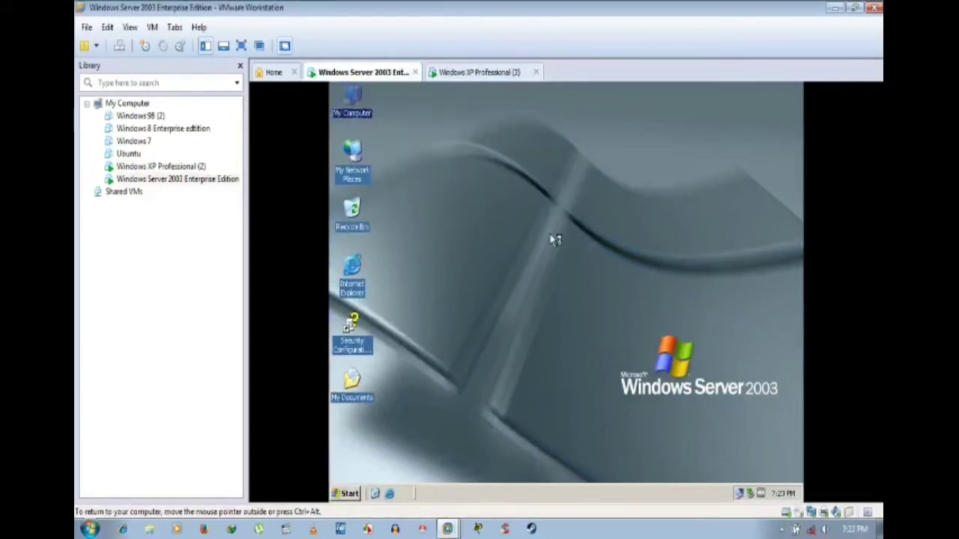
left_click(509, 186)
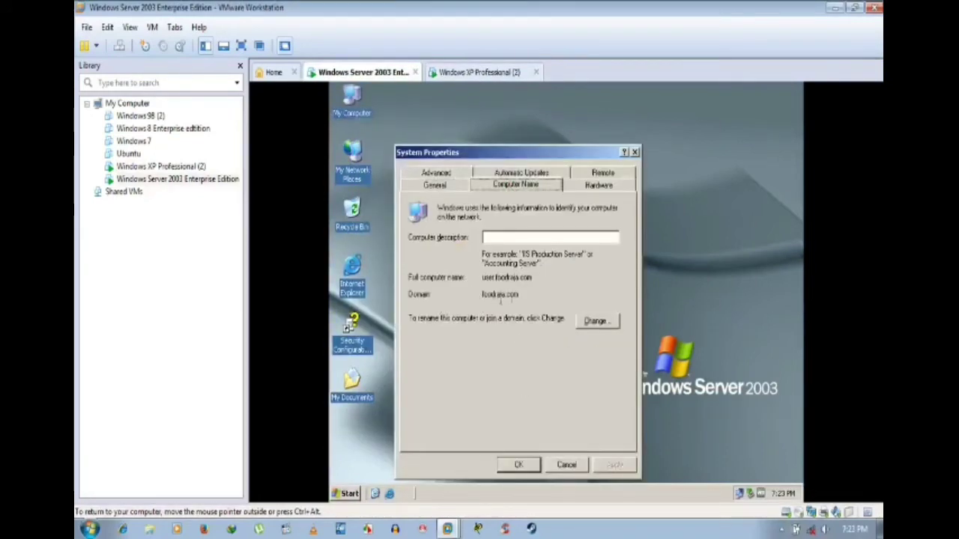
left_click_drag(518, 296, 480, 297)
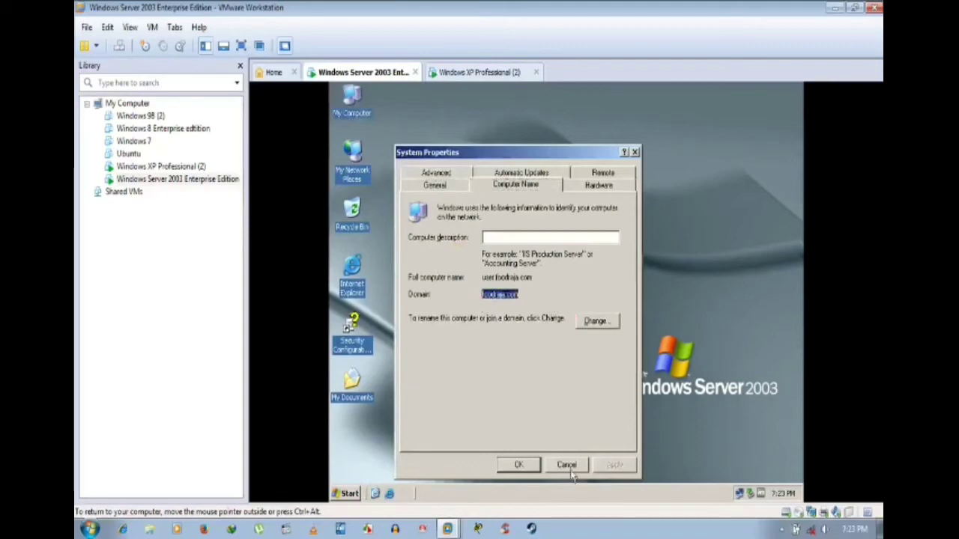
left_click(479, 72)
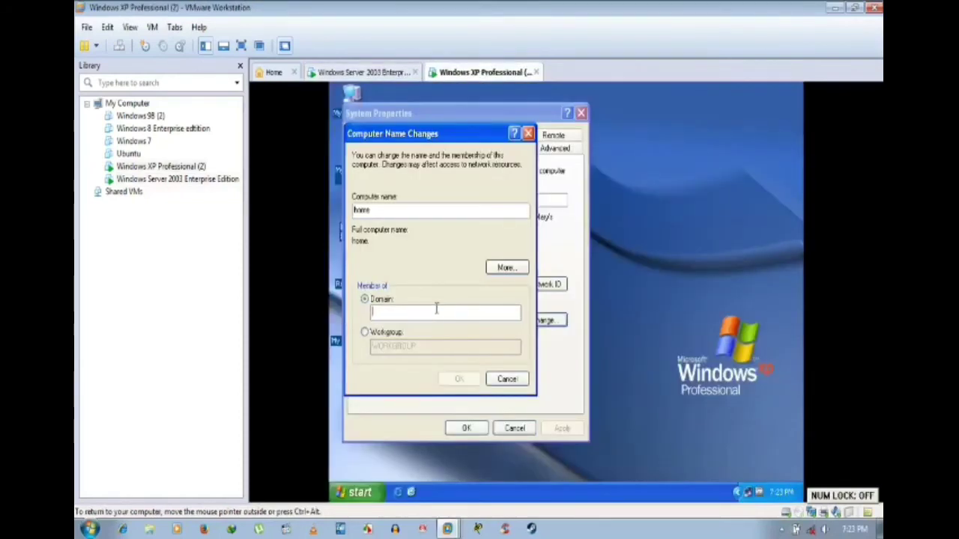
Step: Enter foodraja as the domain and authenticate as administrator with the account password
type("food")
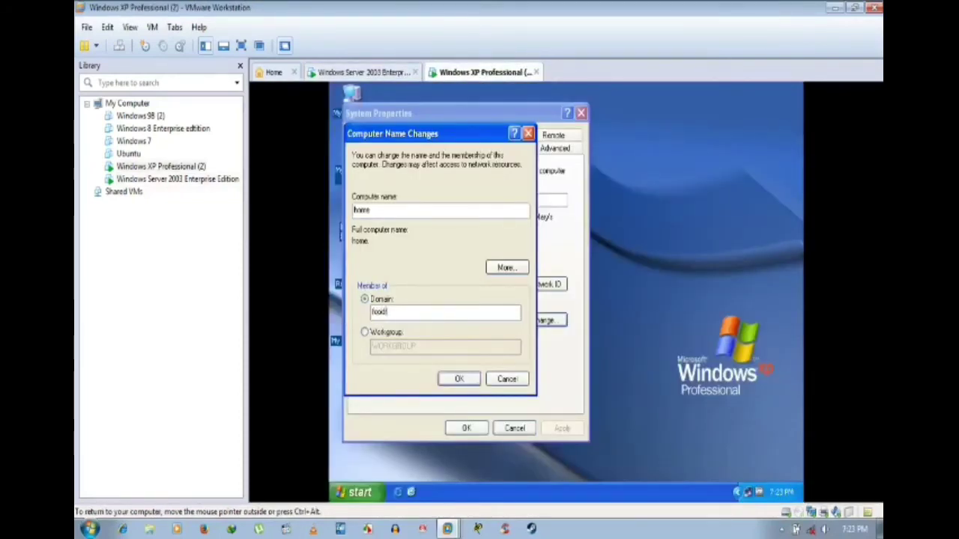
type("raja")
left_click(459, 380)
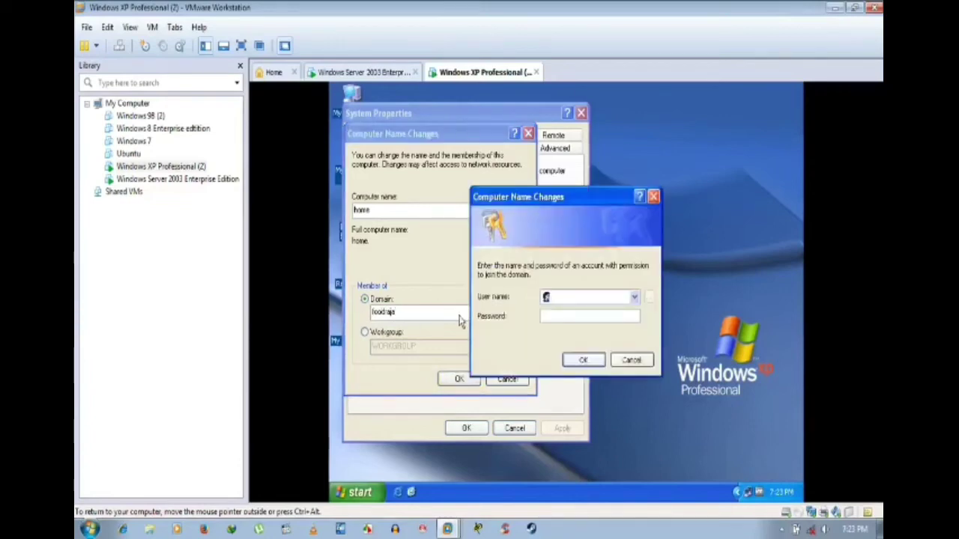
type("adminis")
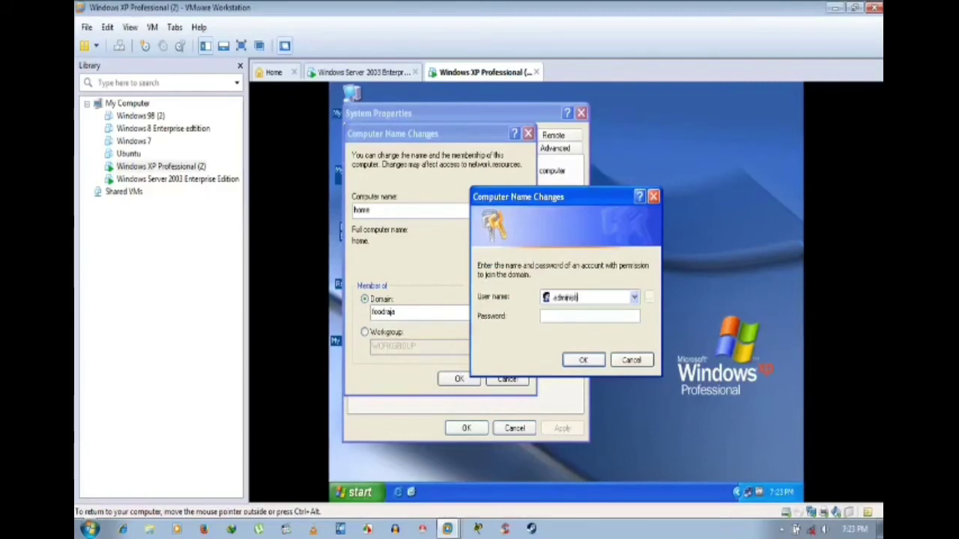
type("trator")
left_click(546, 315)
type("password")
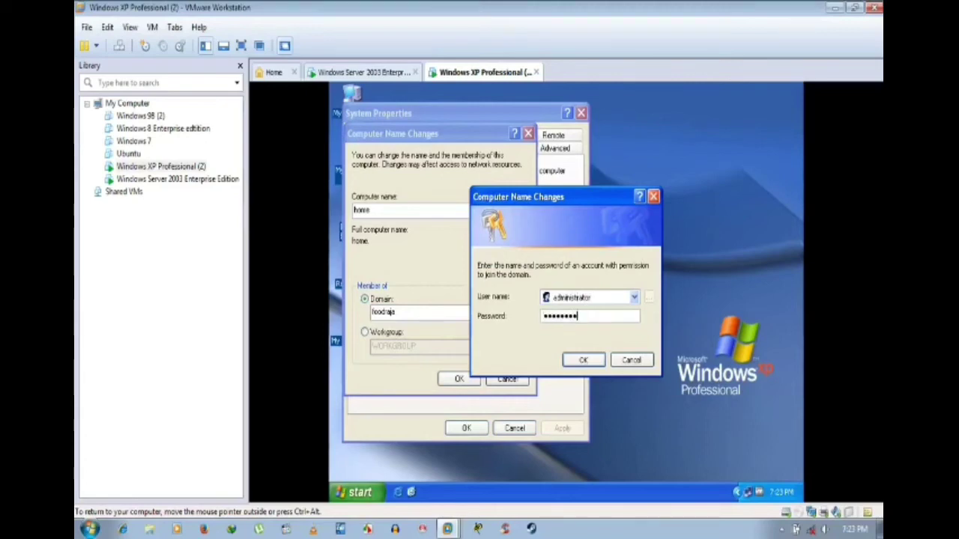
key("Return")
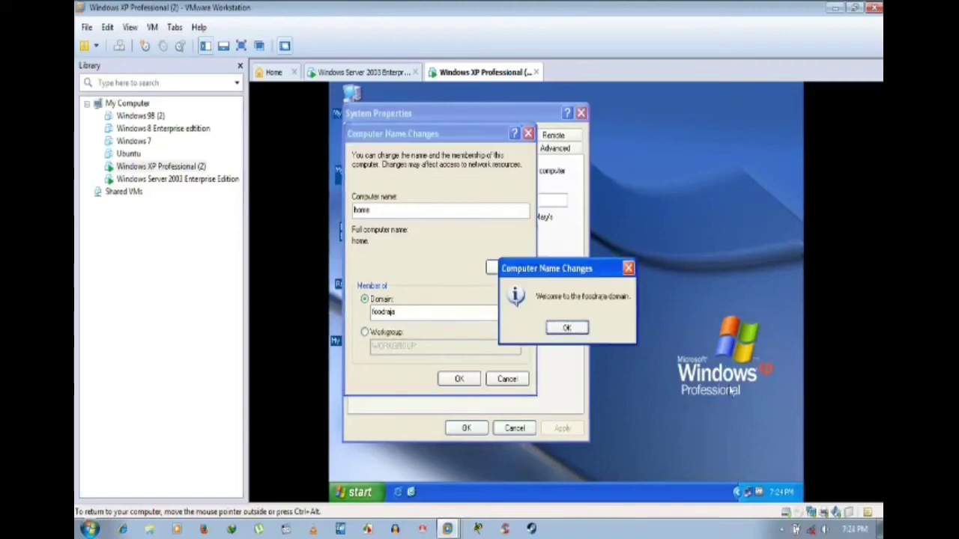
Step: Acknowledge the welcome and restart notices, close System Properties, and choose not to restart now
left_click(567, 328)
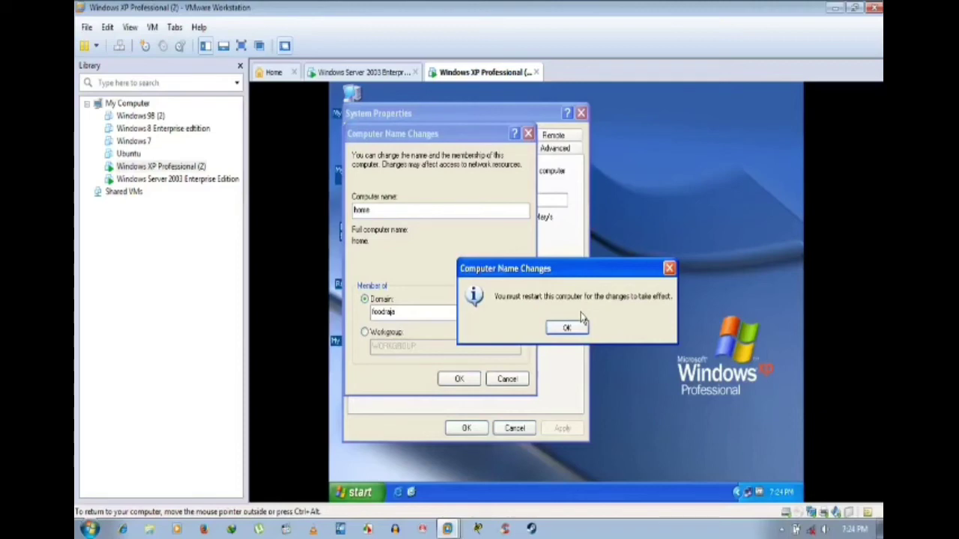
left_click(576, 328)
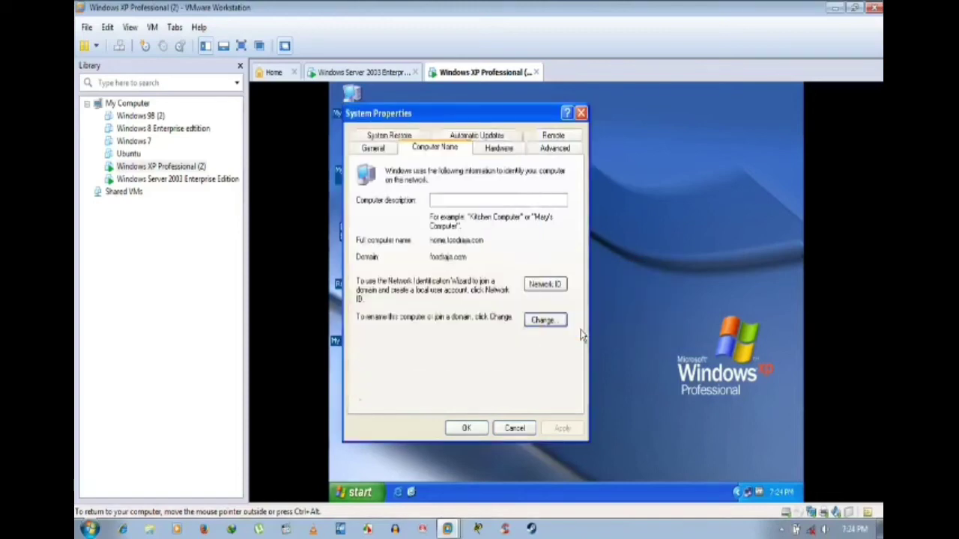
left_click(457, 427)
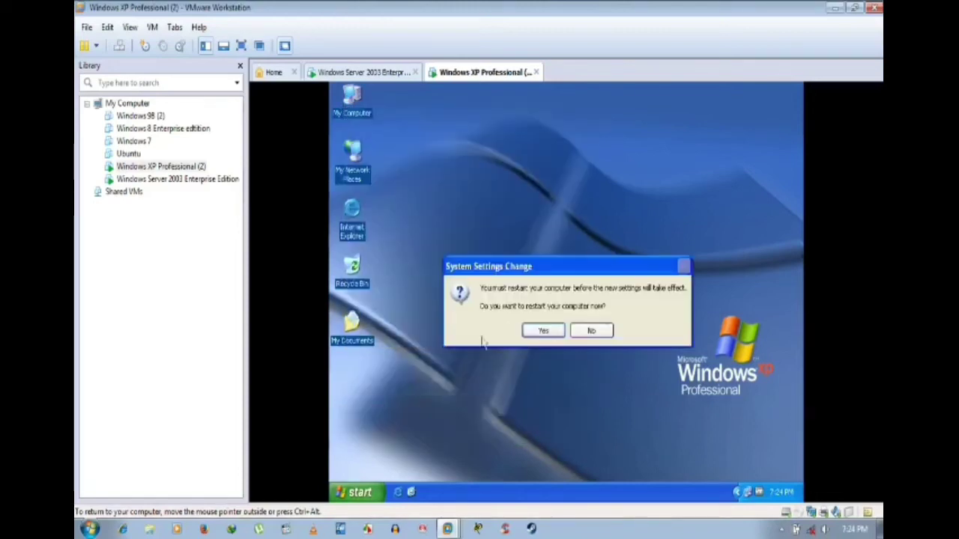
left_click(556, 330)
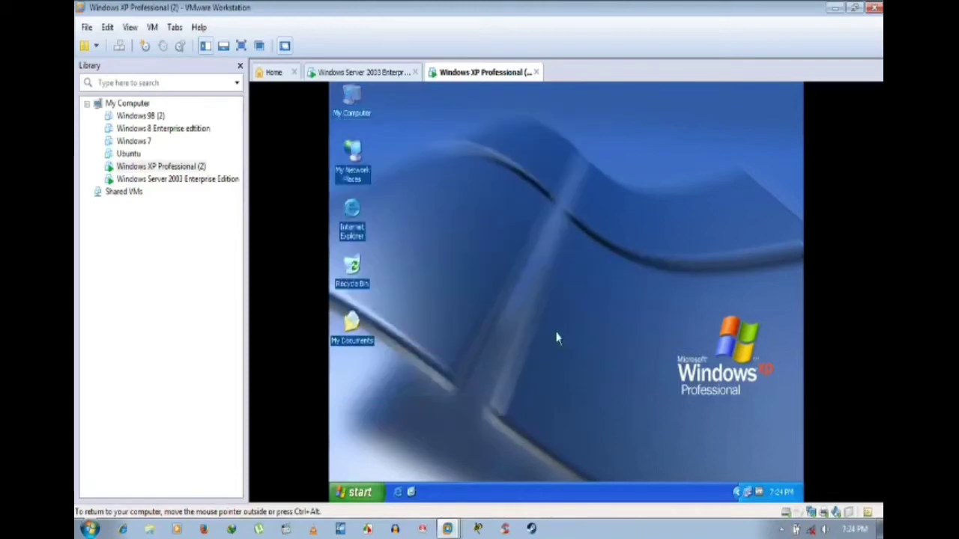
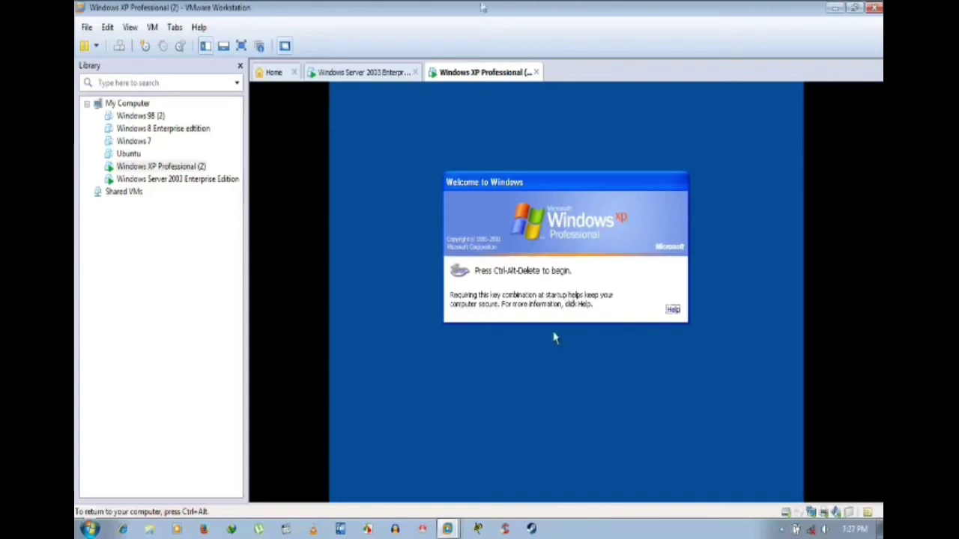
Step: Bring up the XP logon dialog, choose the FOODRAJA domain, and submit a first logon attempt
key("ctrl+alt")
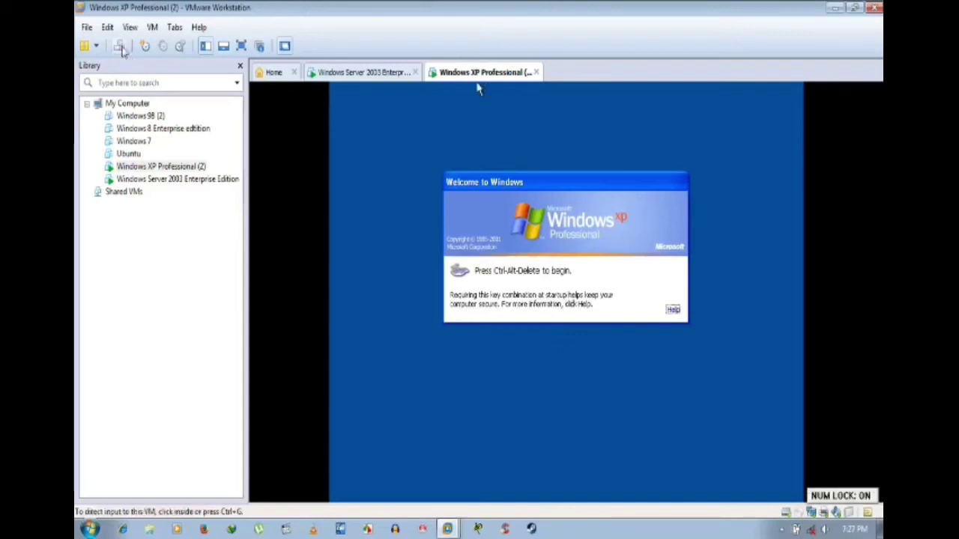
left_click(480, 87)
key("ctrl+alt+Insert")
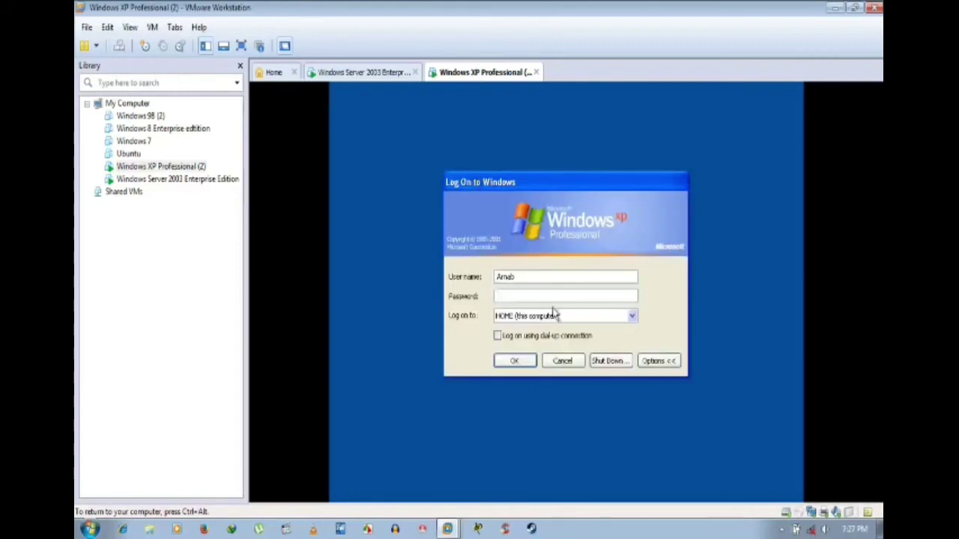
left_click(562, 320)
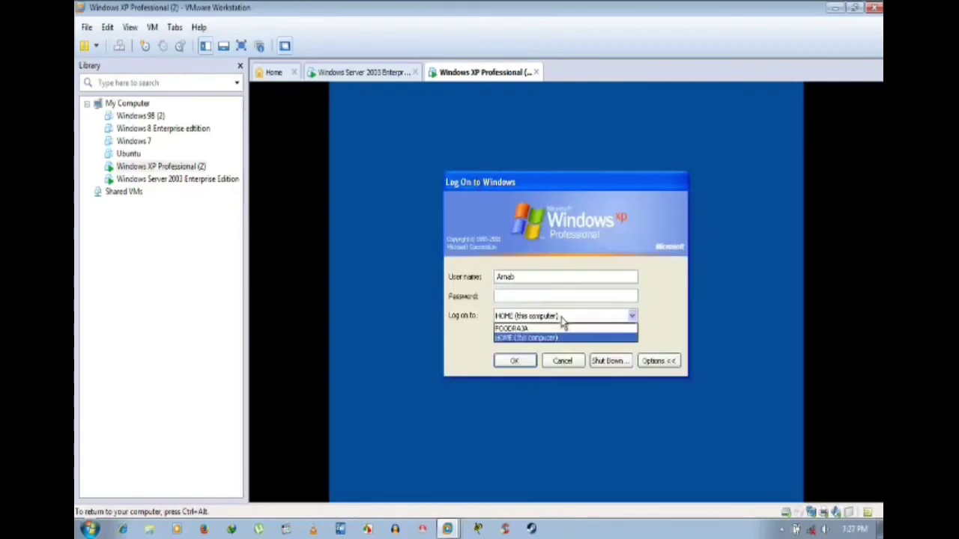
left_click(515, 329)
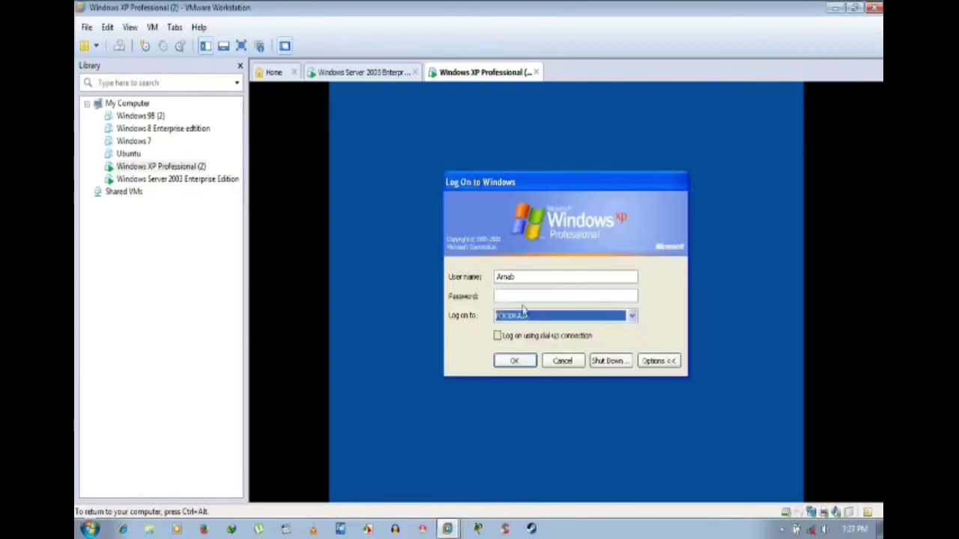
left_click(517, 296)
type("a")
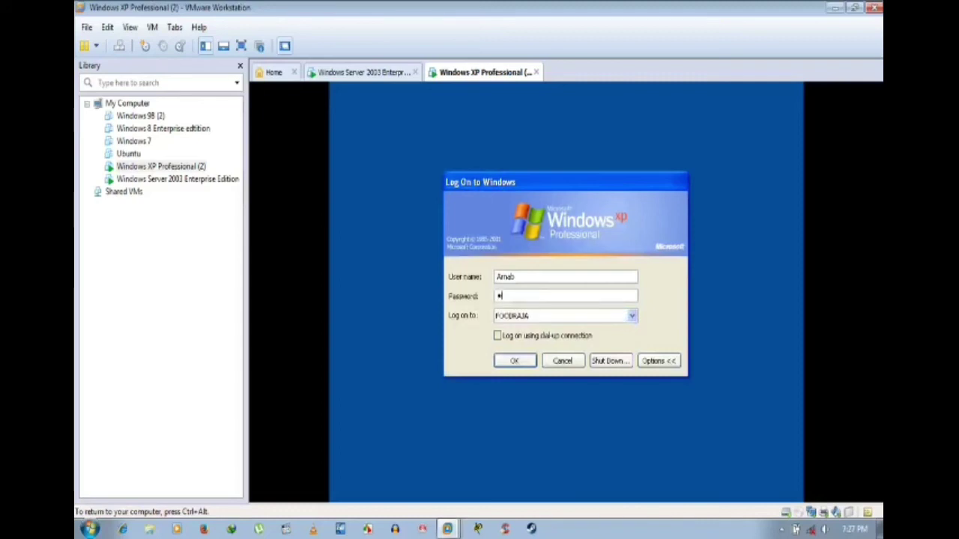
type("aaa")
key("BackSpace")
key("BackSpace")
key("BackSpace")
key("BackSpace")
type("aaaa")
key("Return")
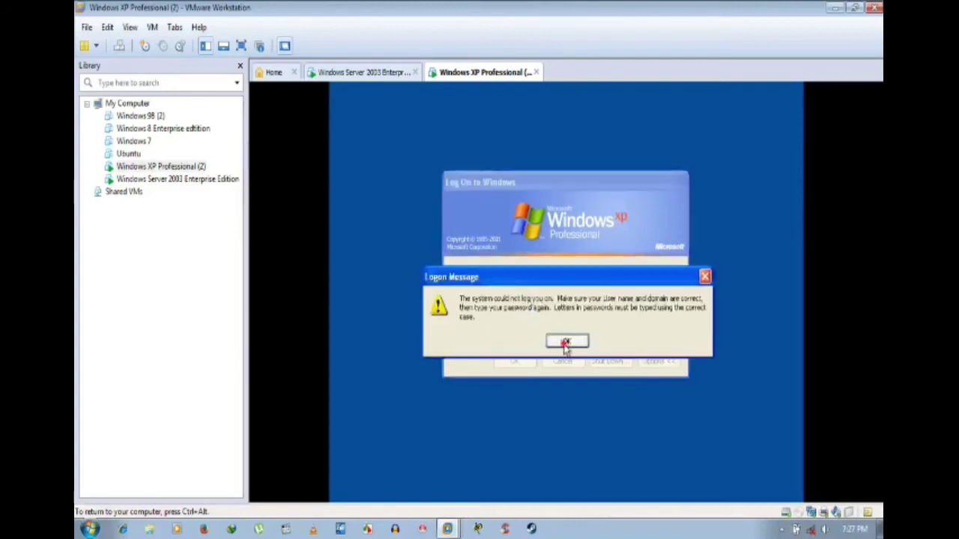
Step: After the logon error, log on to FOODRAJA as administrator with the account password
left_click(563, 343)
left_click(534, 278)
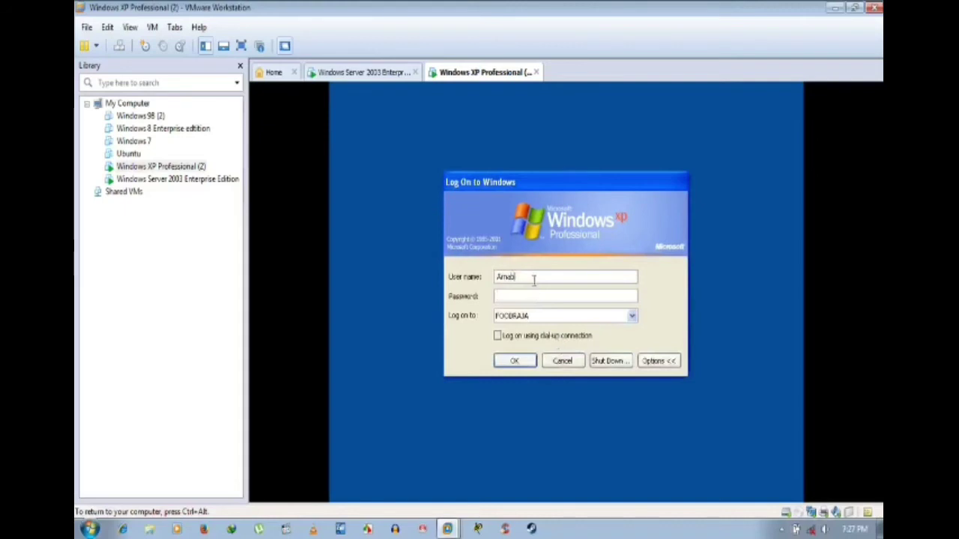
key("BackSpace")
key("BackSpace")
key("BackSpace")
key("BackSpace")
key("BackSpace")
type("a")
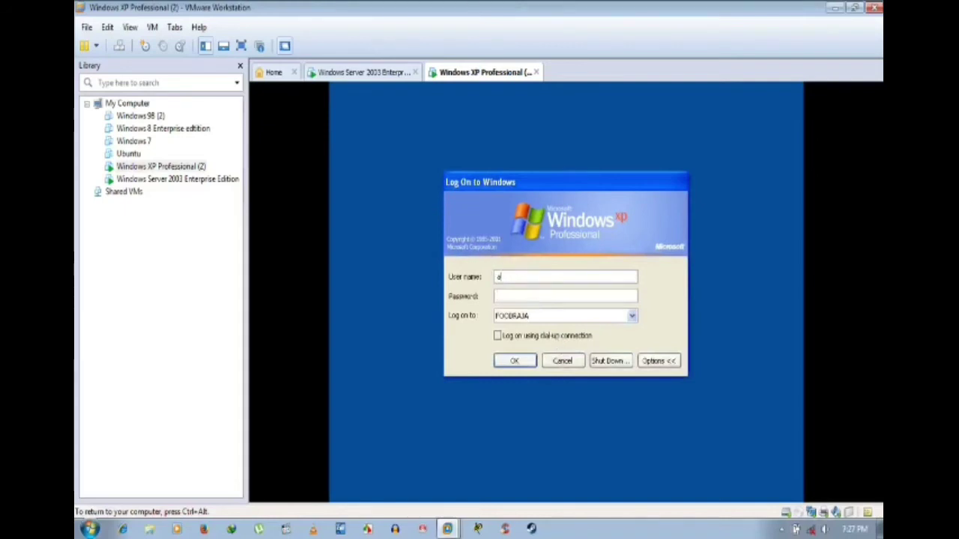
type("dministrator")
key("Tab")
type("********")
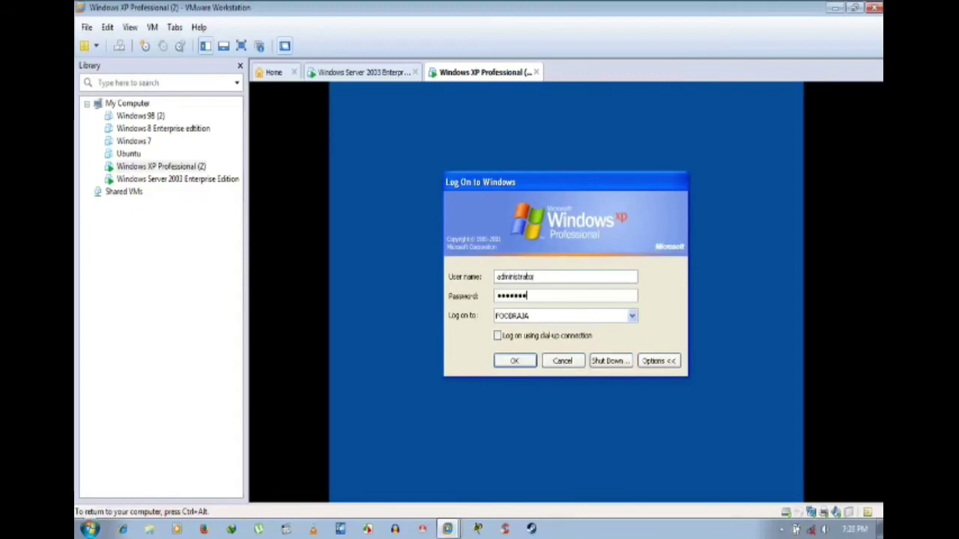
key("Return")
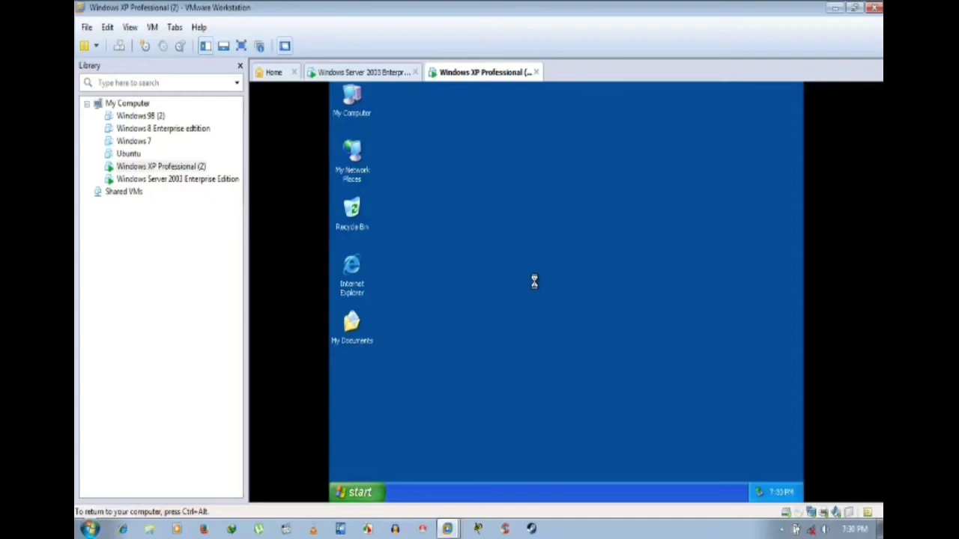
key("super")
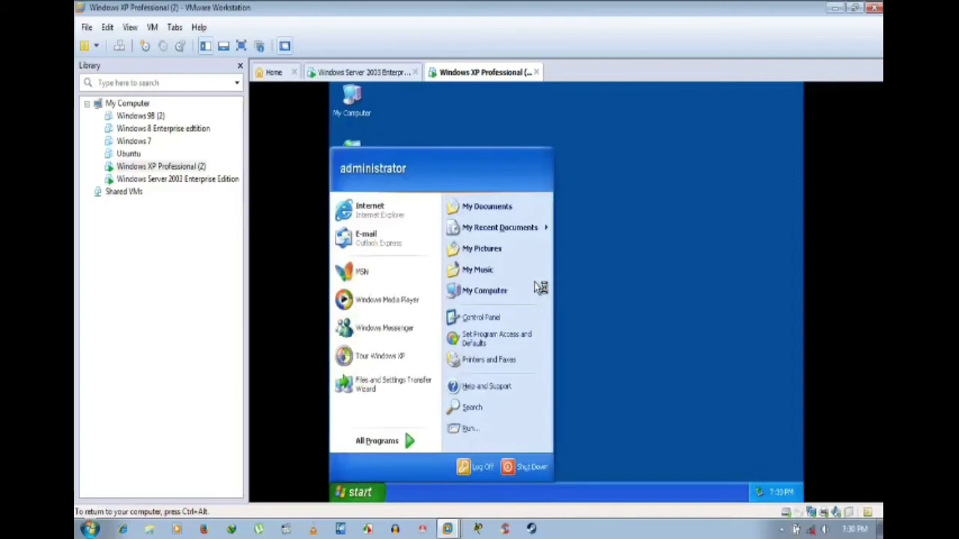
key("Num_Lock")
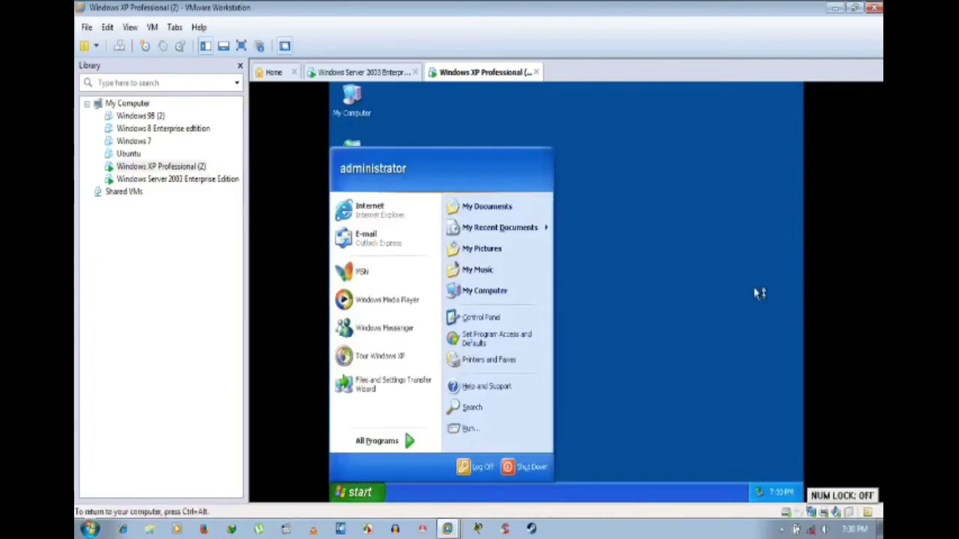
left_click(673, 264)
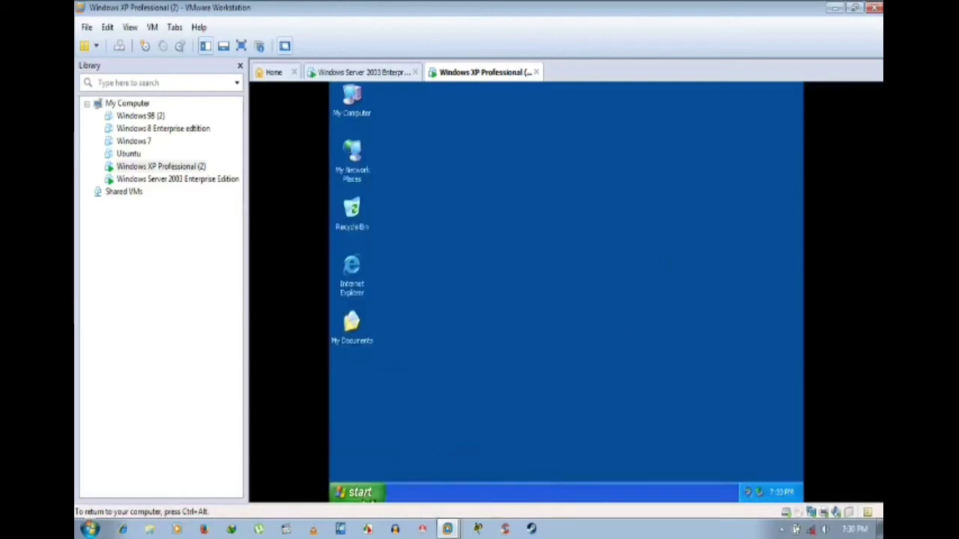
left_click(366, 495)
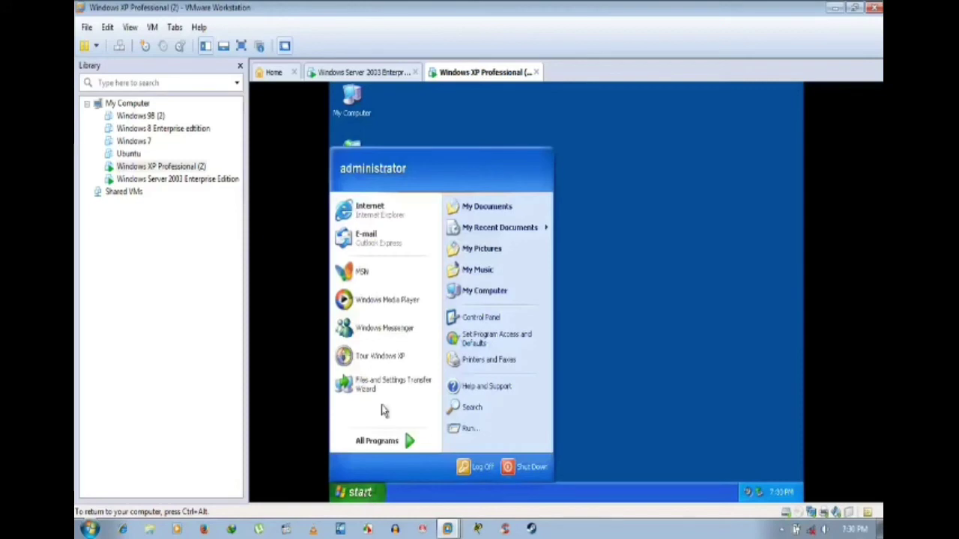
left_click(648, 259)
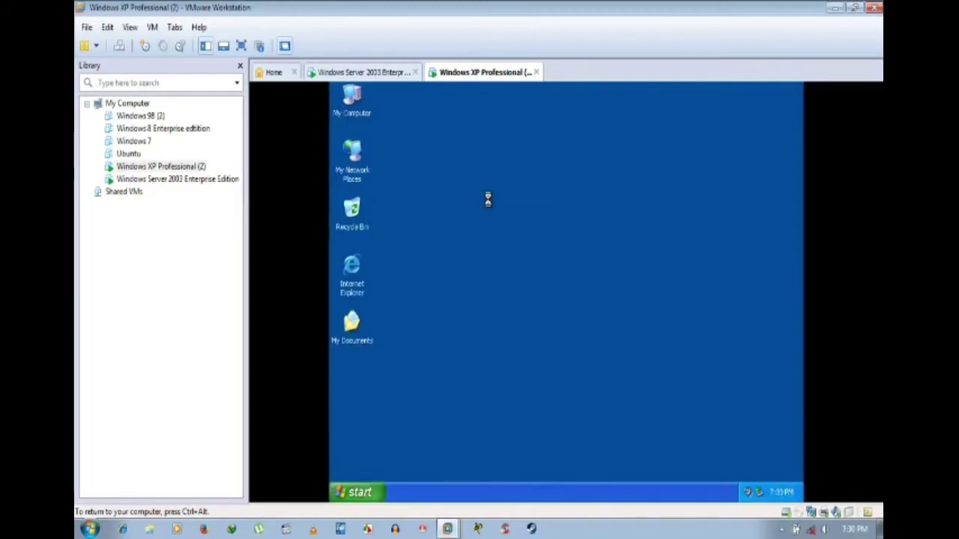
Step: Cancel the Server 2003 System Properties window and go back to the Windows XP VM
left_click(396, 74)
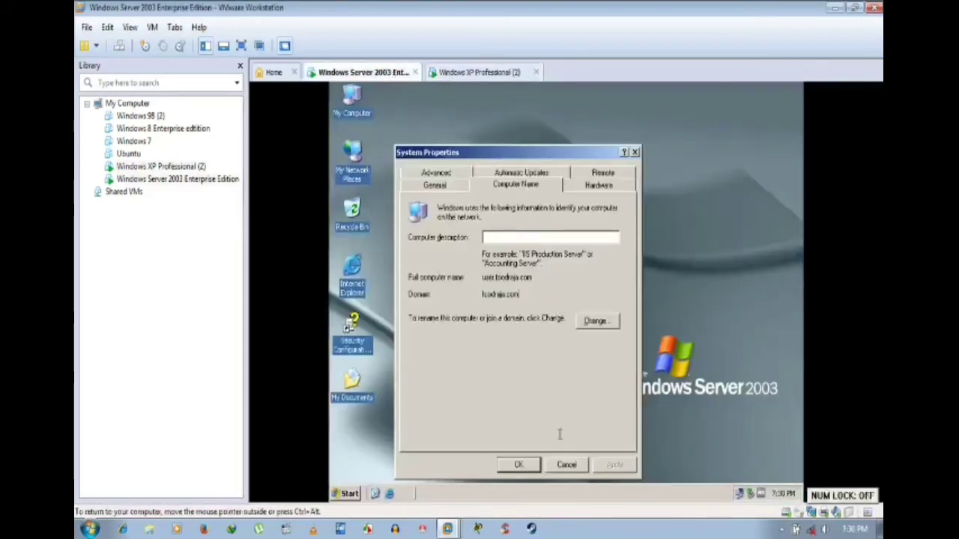
left_click(564, 465)
left_click(464, 73)
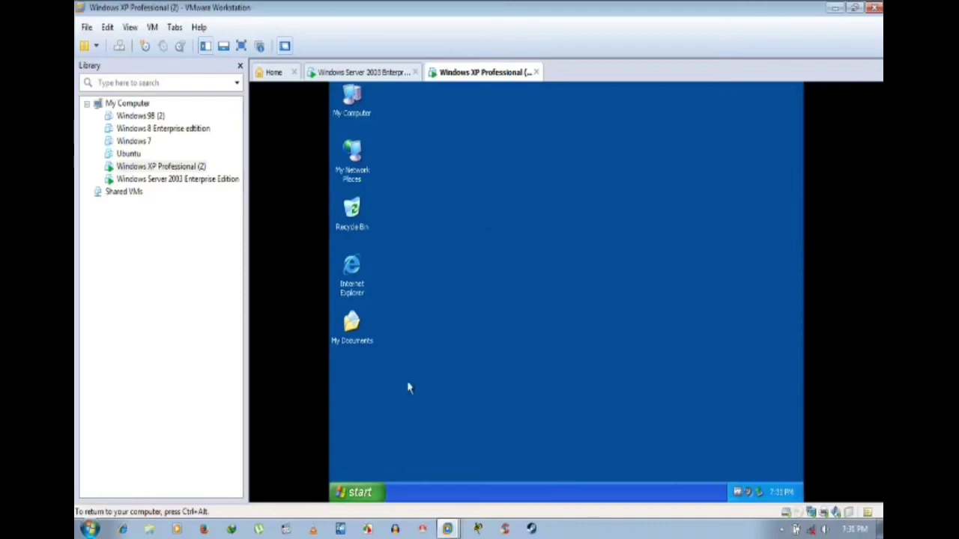
Step: Refresh the XP desktop, choose Start > Shut Down, and release input back to the host
right_click(496, 264)
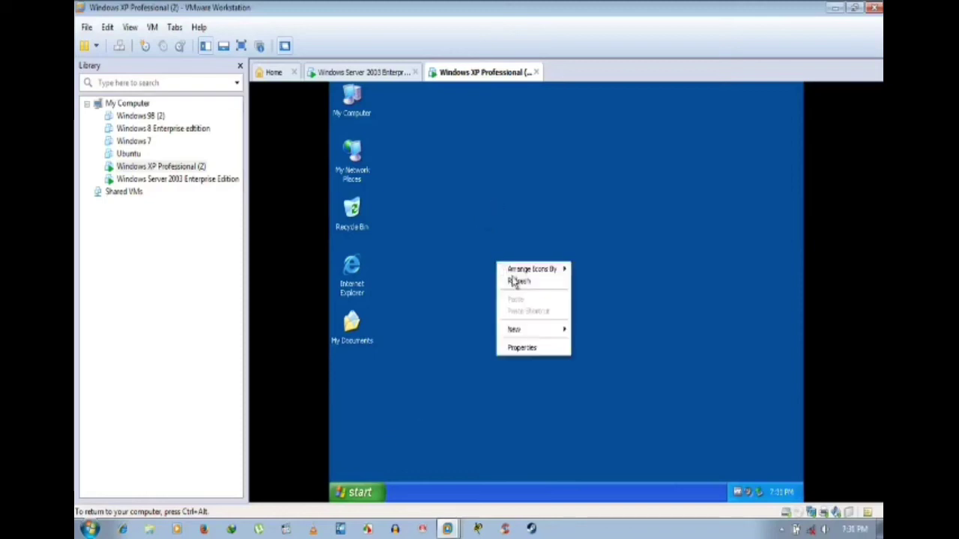
left_click(516, 280)
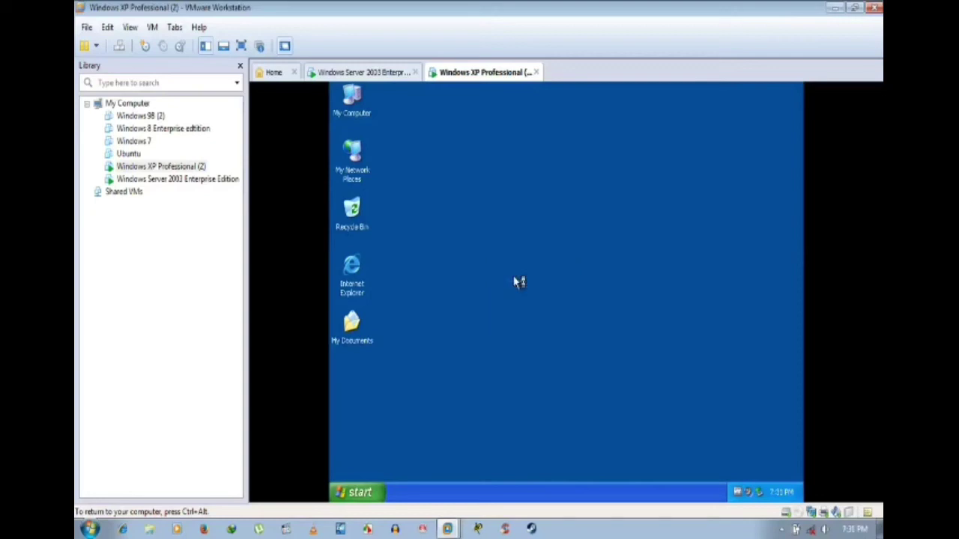
left_click(360, 495)
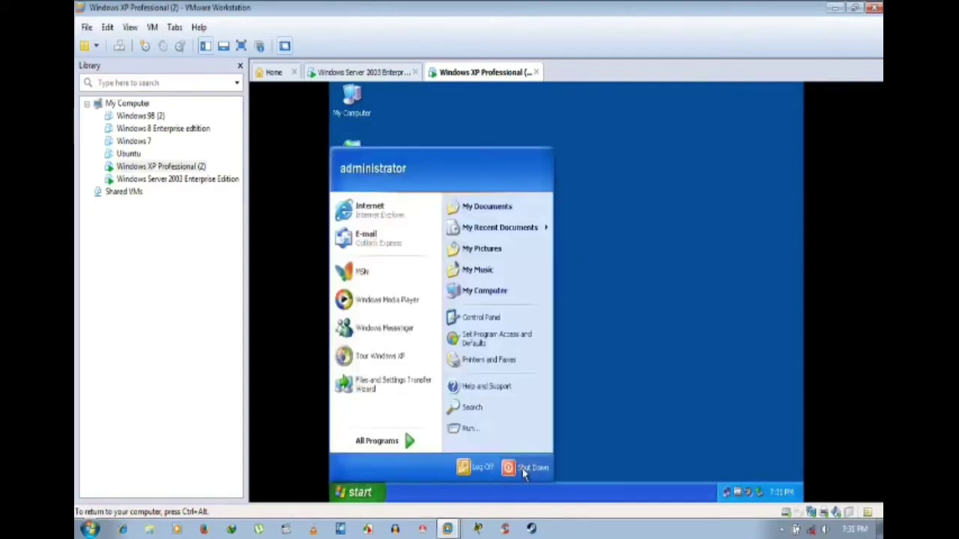
left_click(522, 468)
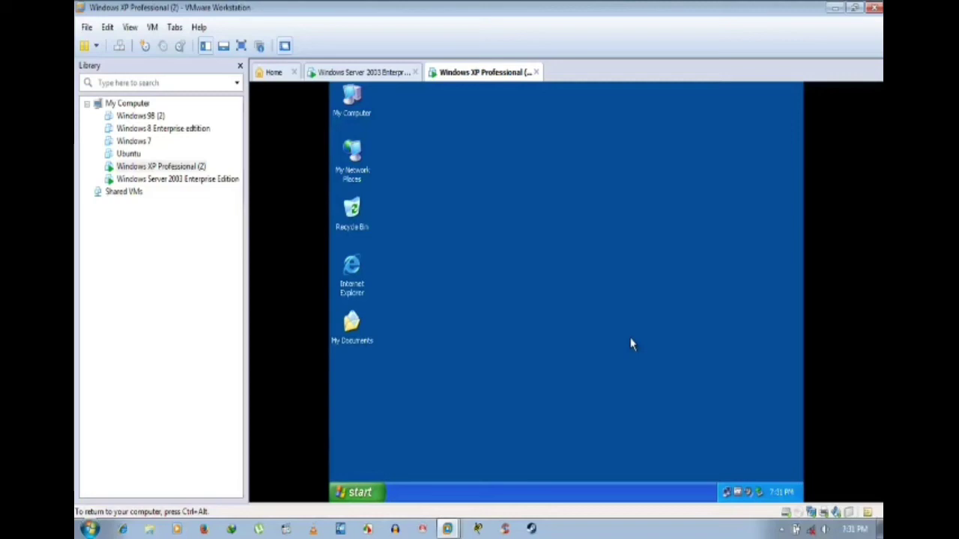
key("ctrl+alt")
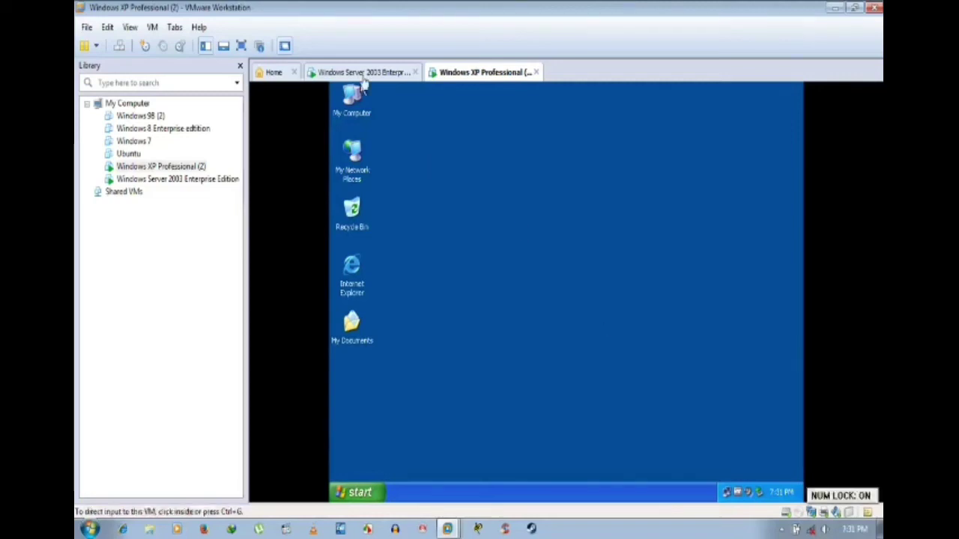
Step: Refresh the Server 2003 desktop, browse to Administrative Tools, then switch to Windows XP Professional (2)
left_click(361, 72)
right_click(445, 156)
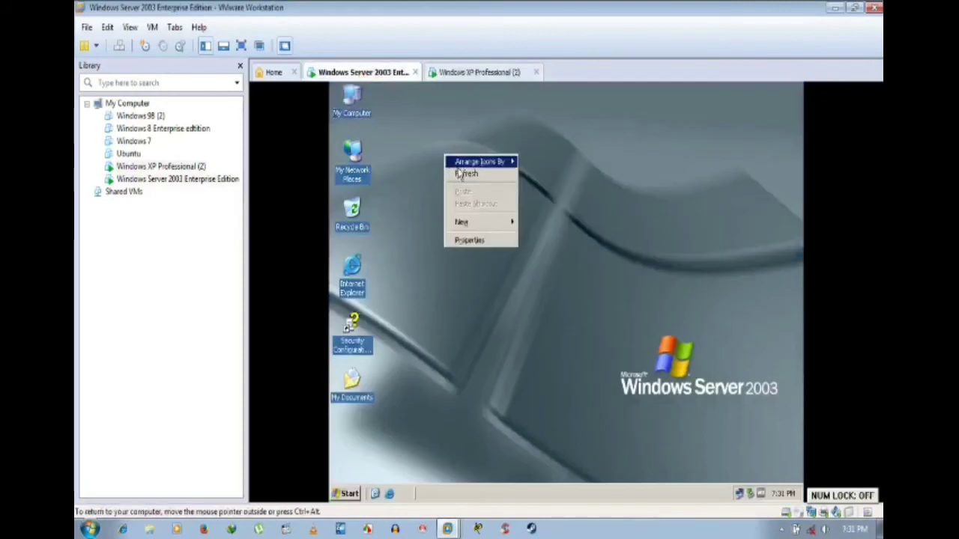
left_click(457, 172)
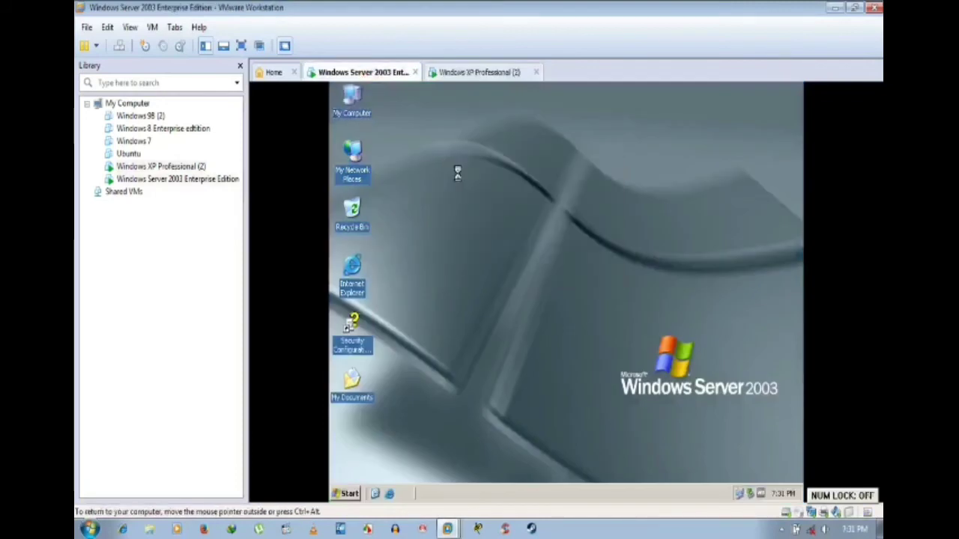
left_click(349, 494)
mouse_move(386, 453)
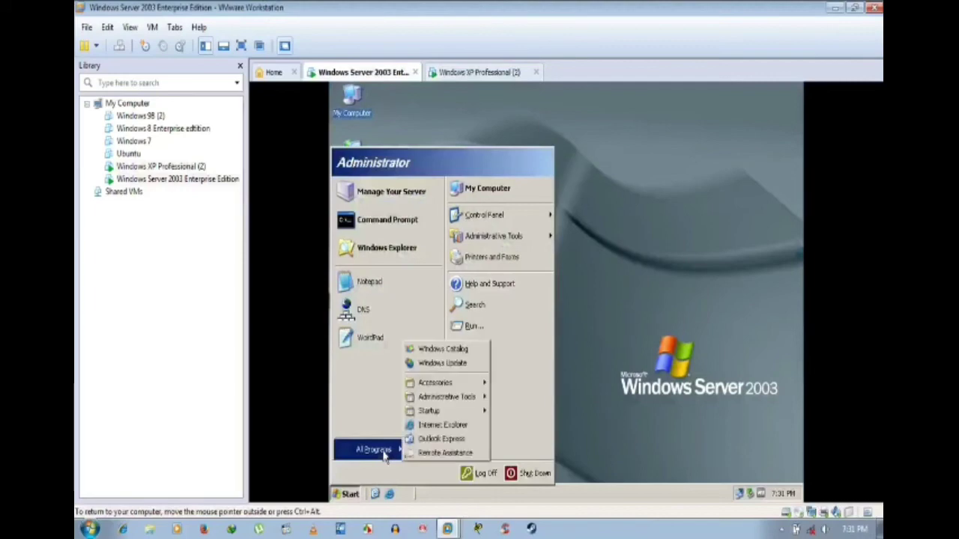
mouse_move(454, 402)
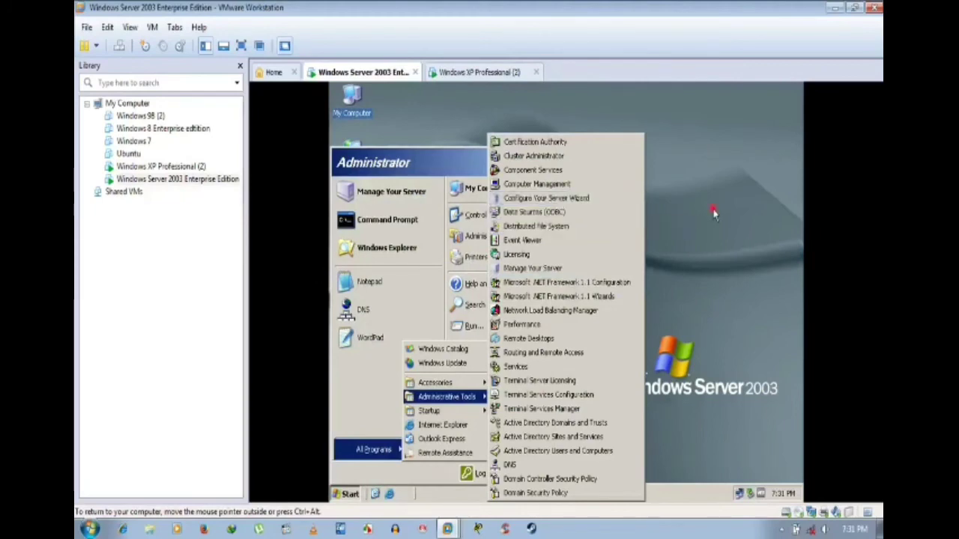
left_click(486, 72)
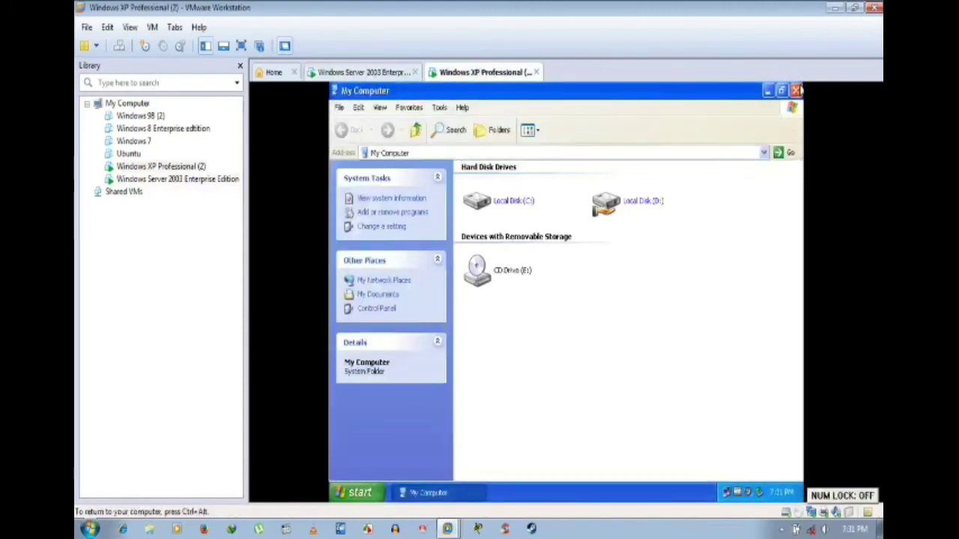
Step: Close My Computer, confirm the XP shut down option, then open Start on Server 2003
left_click(797, 91)
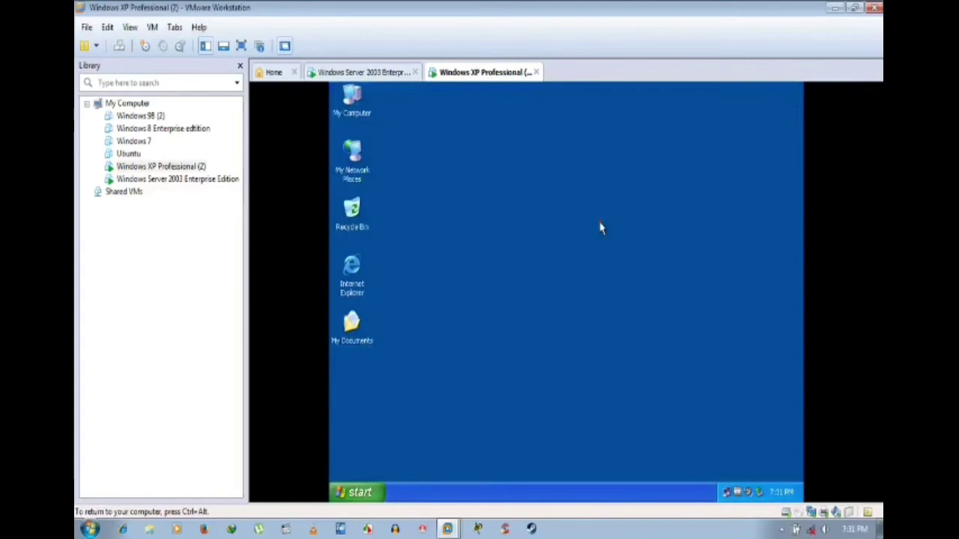
left_click(381, 492)
left_click(530, 469)
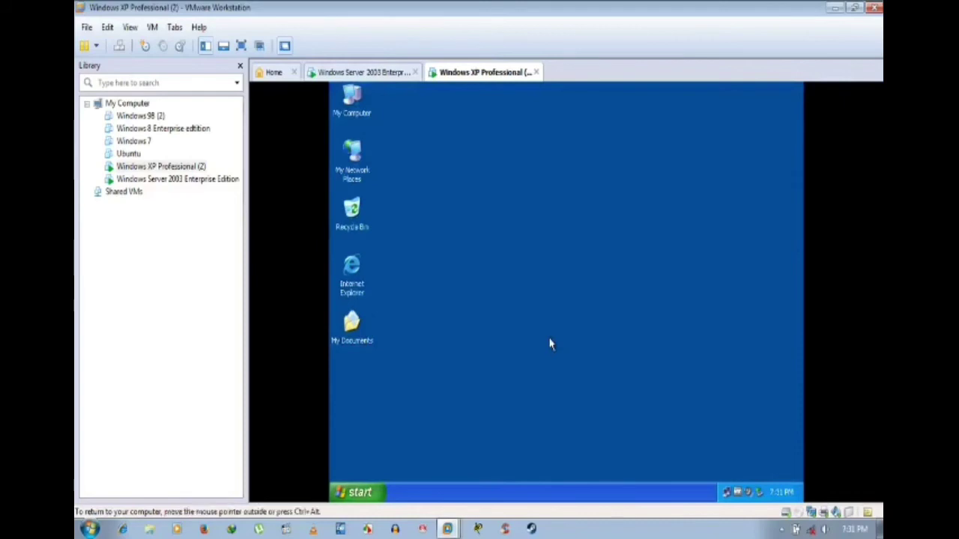
left_click(563, 322)
left_click(397, 75)
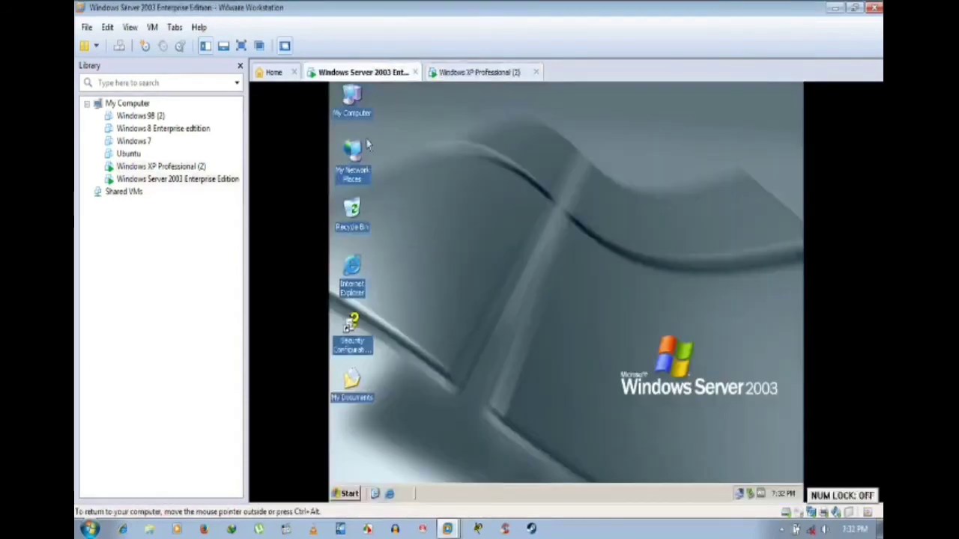
left_click(351, 495)
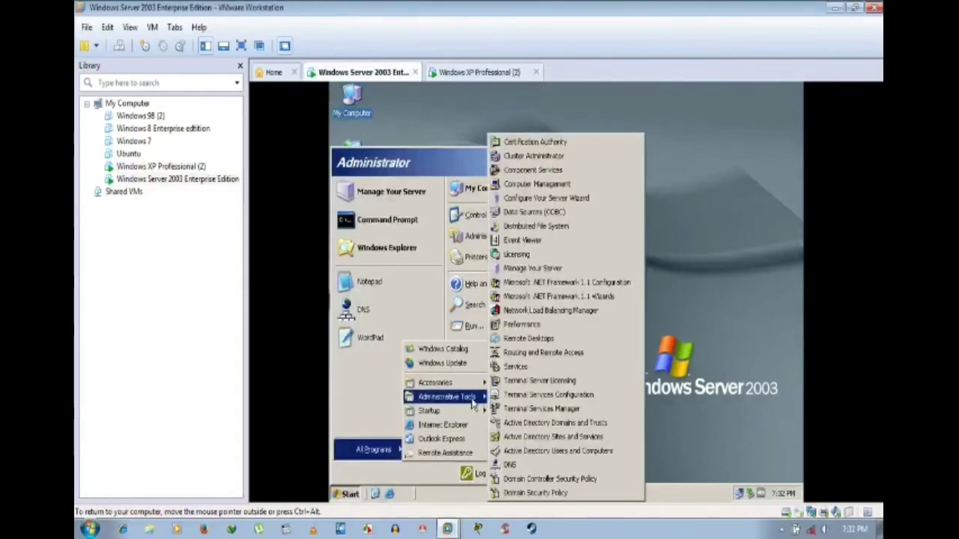
Step: Open Manage Your Server, scroll through its configured roles, and choose Add or remove a role
left_click(514, 269)
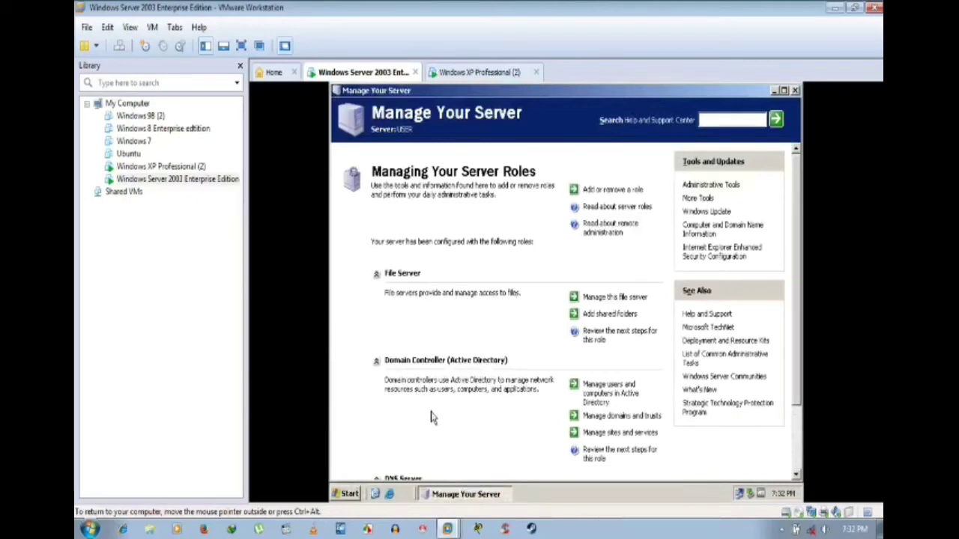
scroll(674, 375, "down", 3)
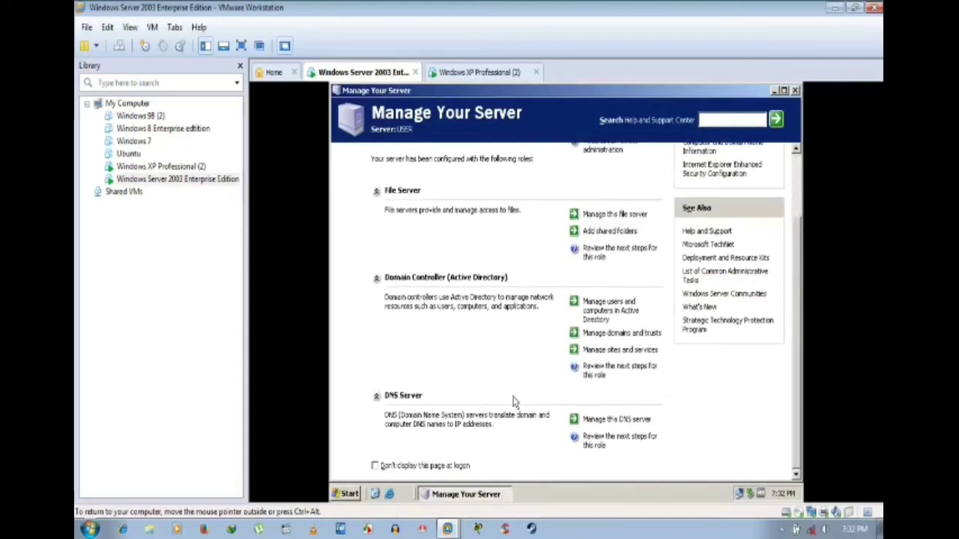
scroll(515, 404, "up", 3)
left_click(605, 190)
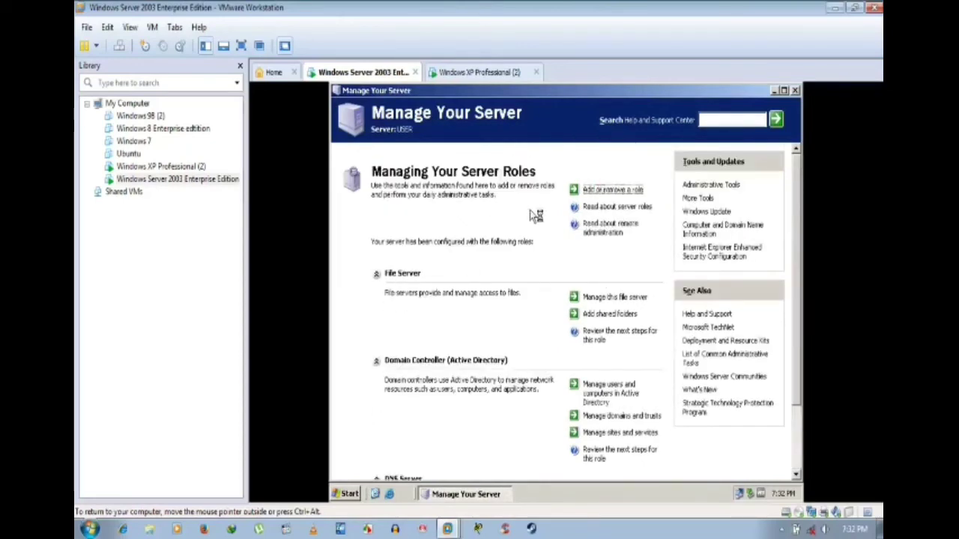
Step: In Configure Your Server Wizard, select DNS server, tick Remove the DNS server role, and finish
left_click(560, 390)
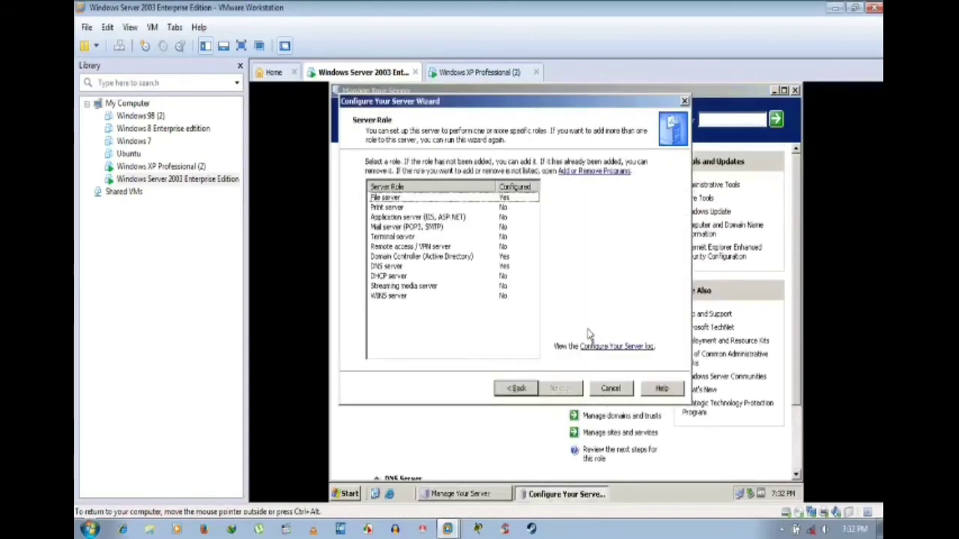
left_click(408, 199)
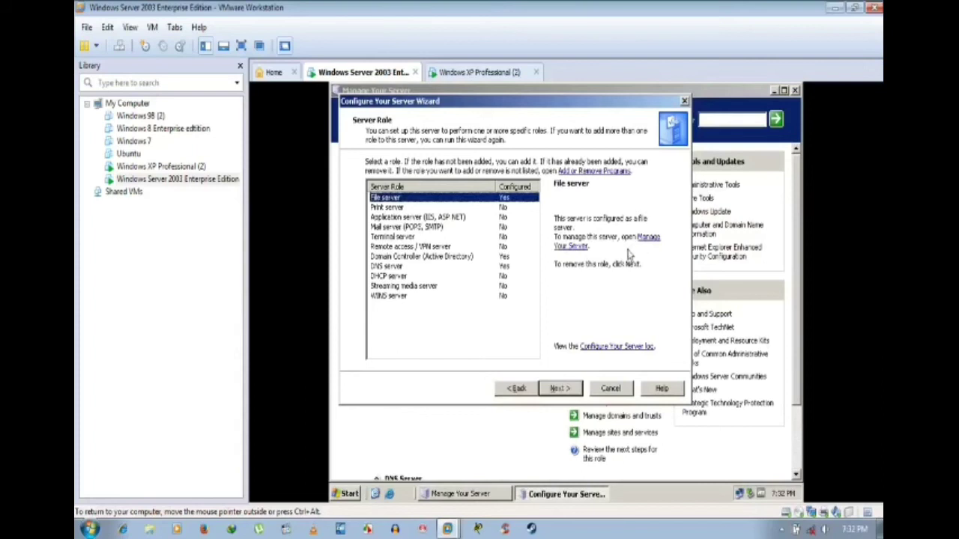
left_click(476, 258)
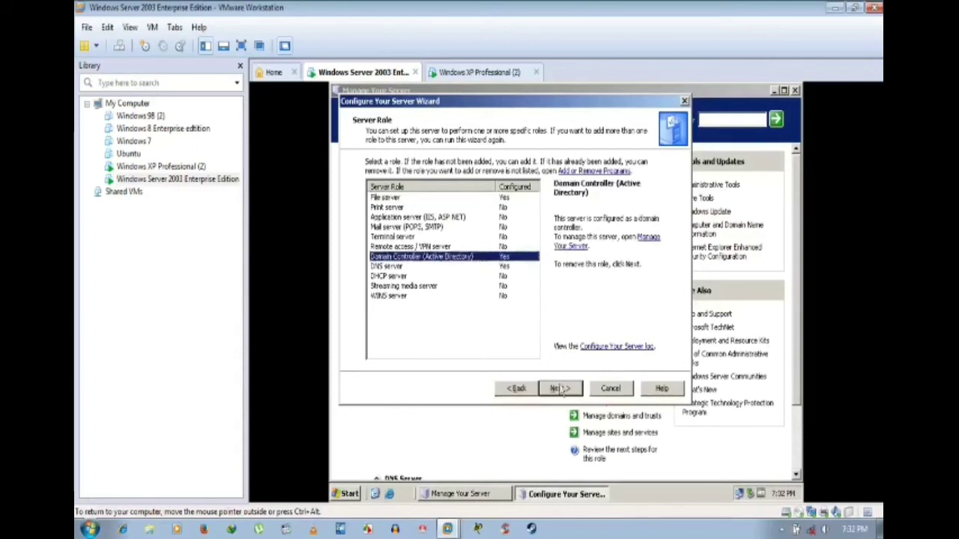
left_click(435, 267)
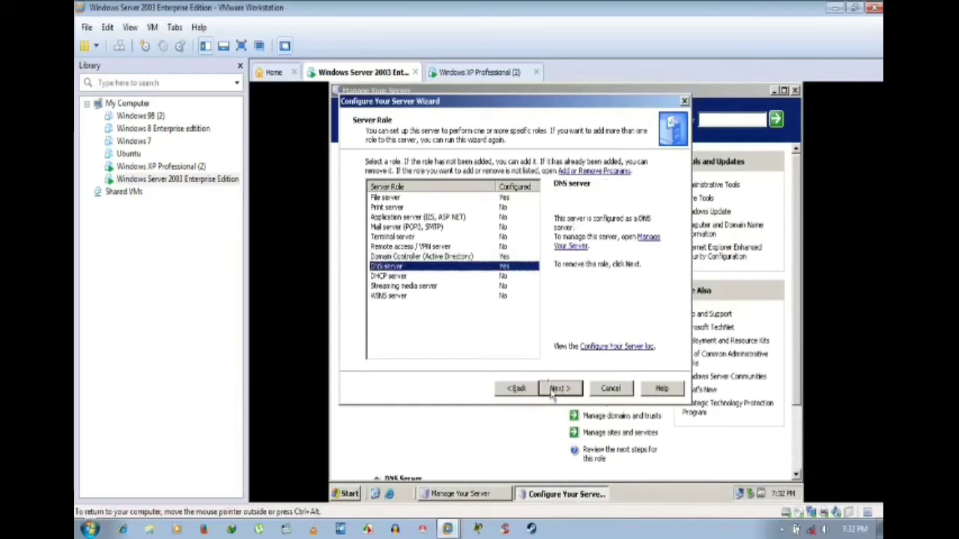
left_click(558, 388)
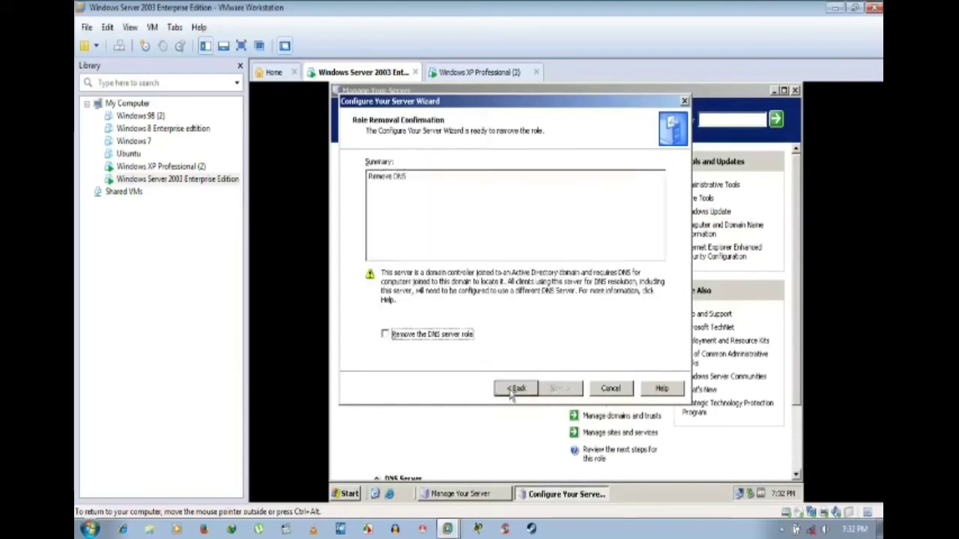
left_click(454, 334)
left_click(561, 389)
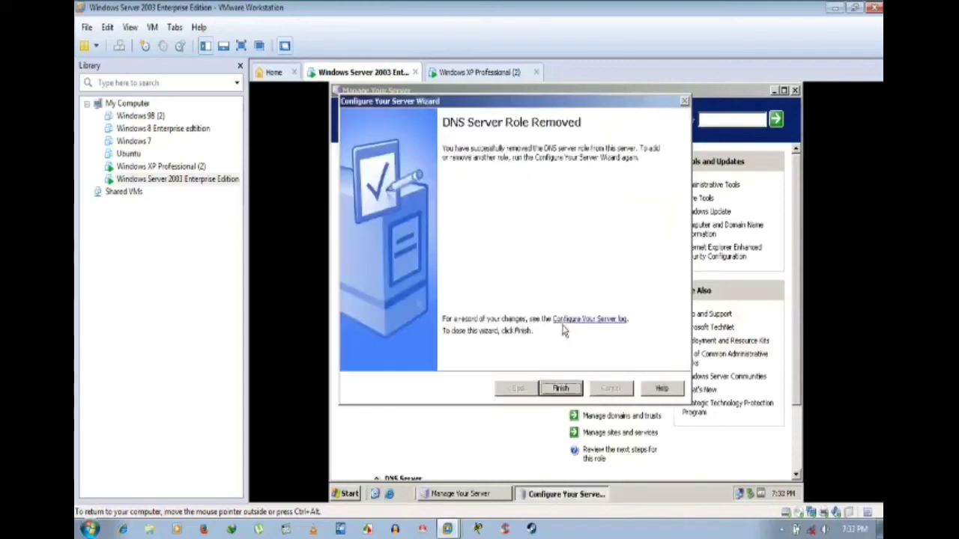
left_click(561, 389)
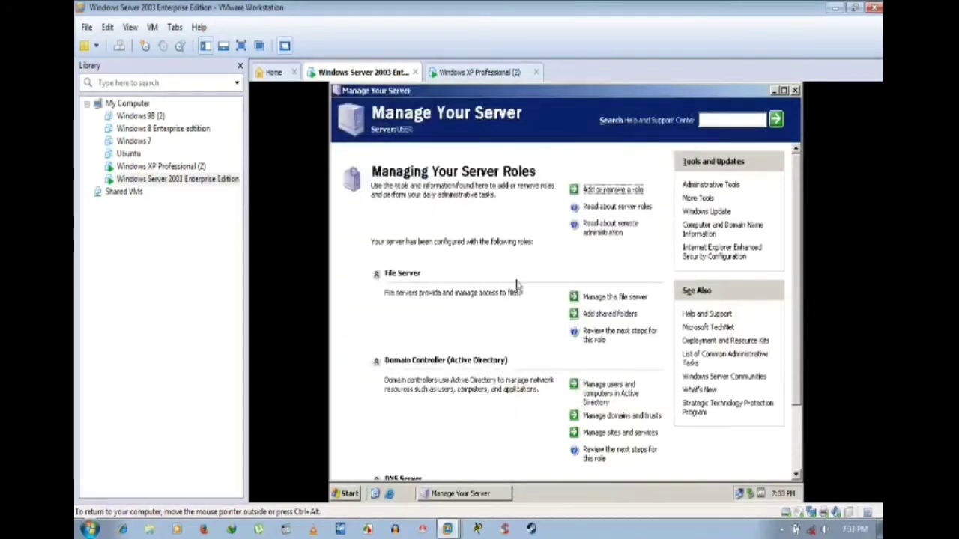
Step: Select File server in the role wizard and launch File Server Management via 'Manage this file server'
scroll(656, 315, "down", 3)
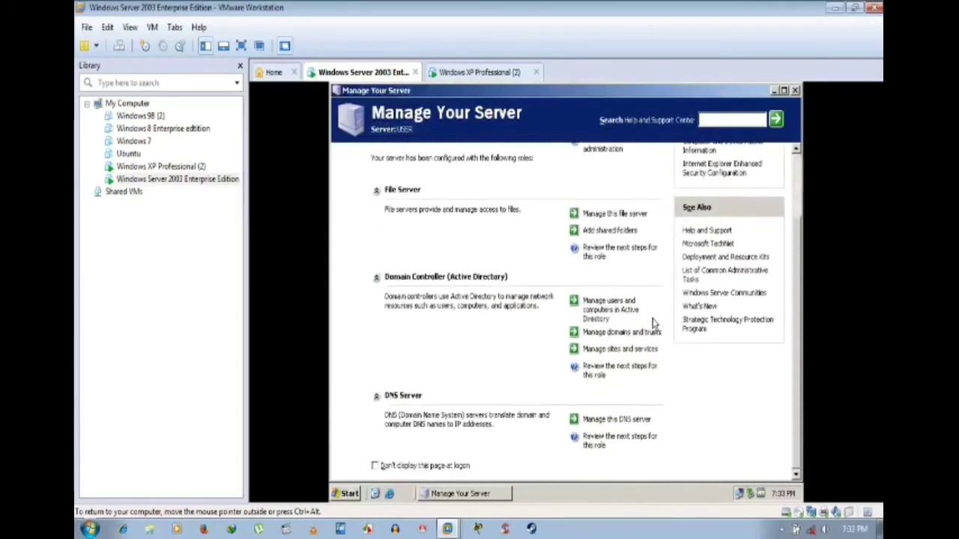
scroll(656, 314, "up", 3)
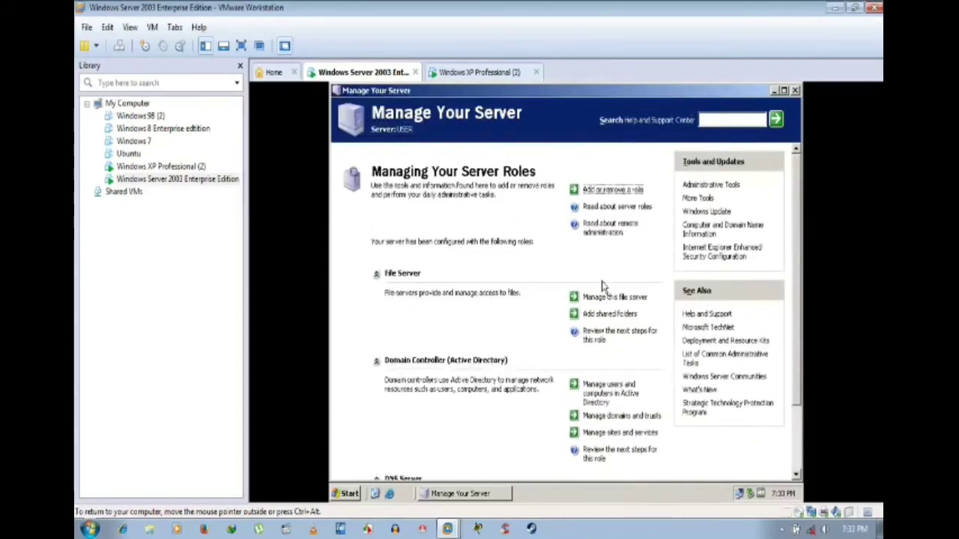
key("Num_Lock")
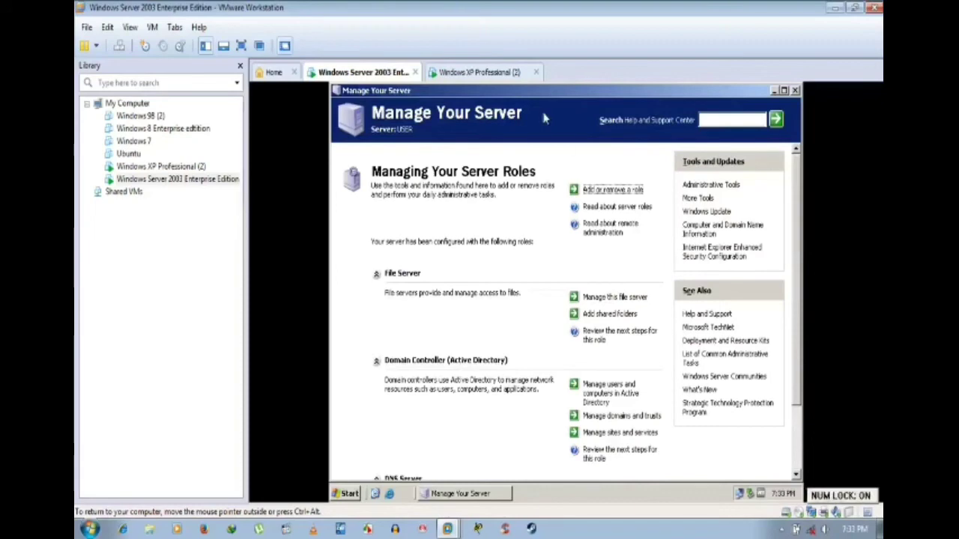
left_click(595, 191)
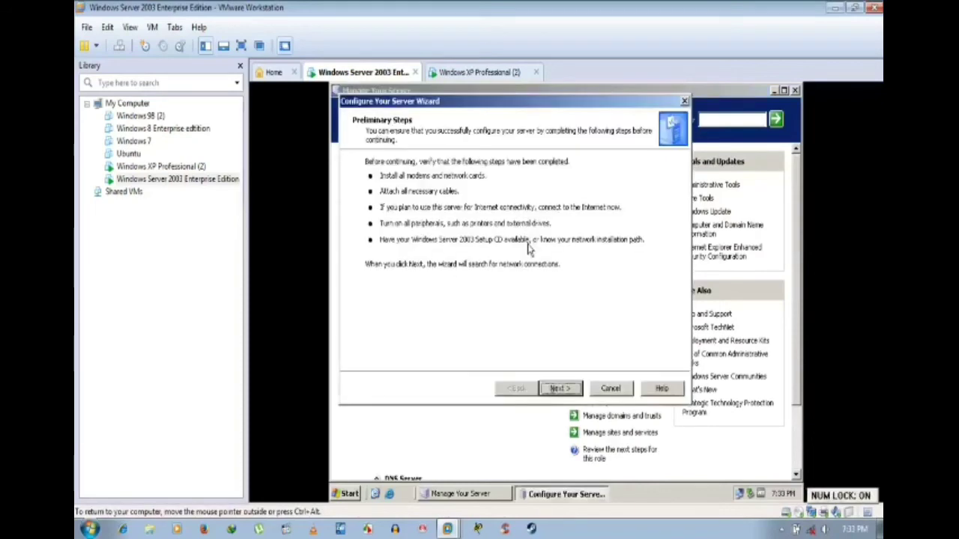
left_click(560, 388)
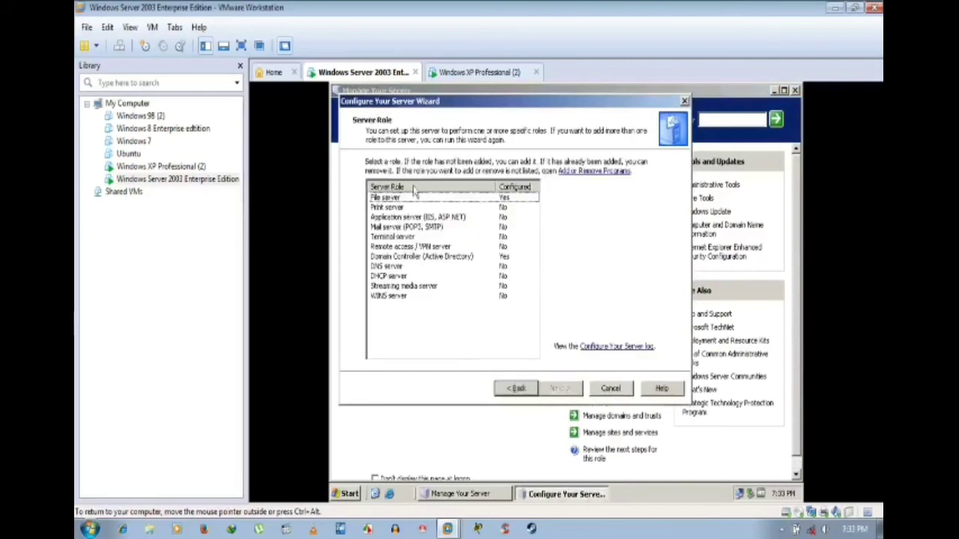
left_click(412, 197)
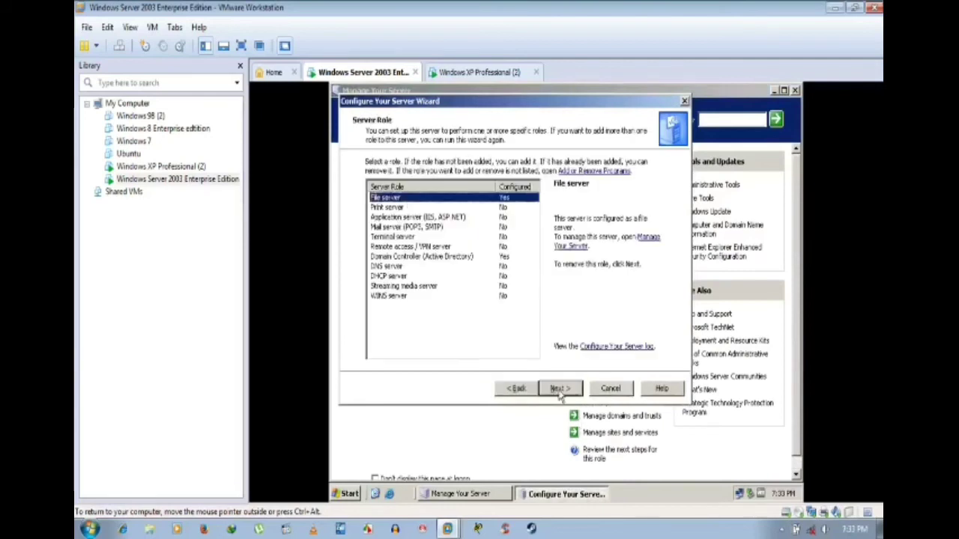
left_click(649, 238)
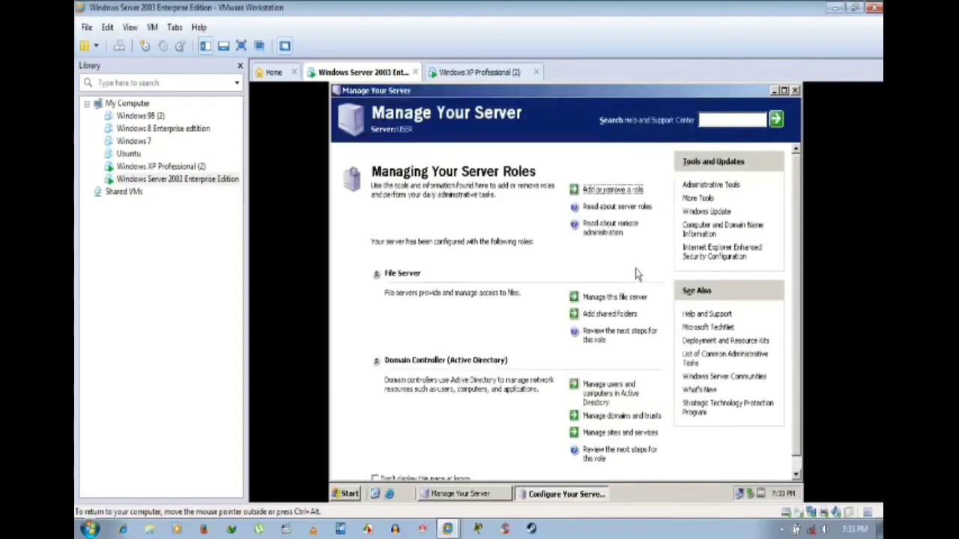
left_click(625, 298)
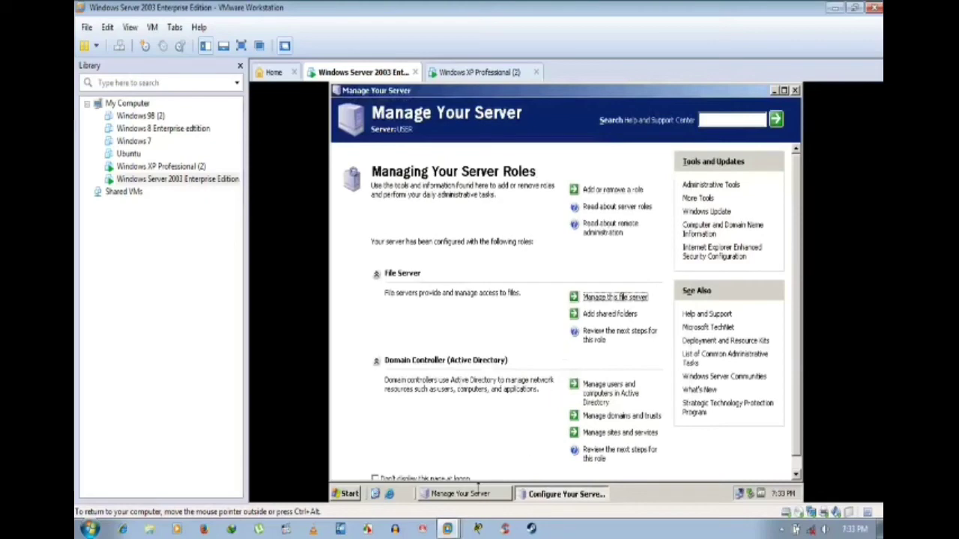
left_click(478, 497)
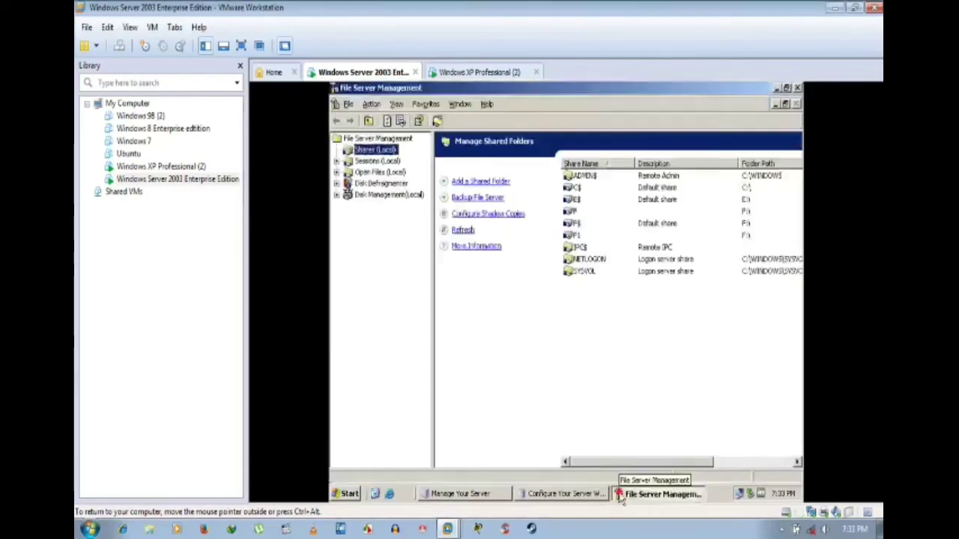
Step: Browse Sessions, Open Files and Shares in File Server Management, then close the console
left_click(622, 494)
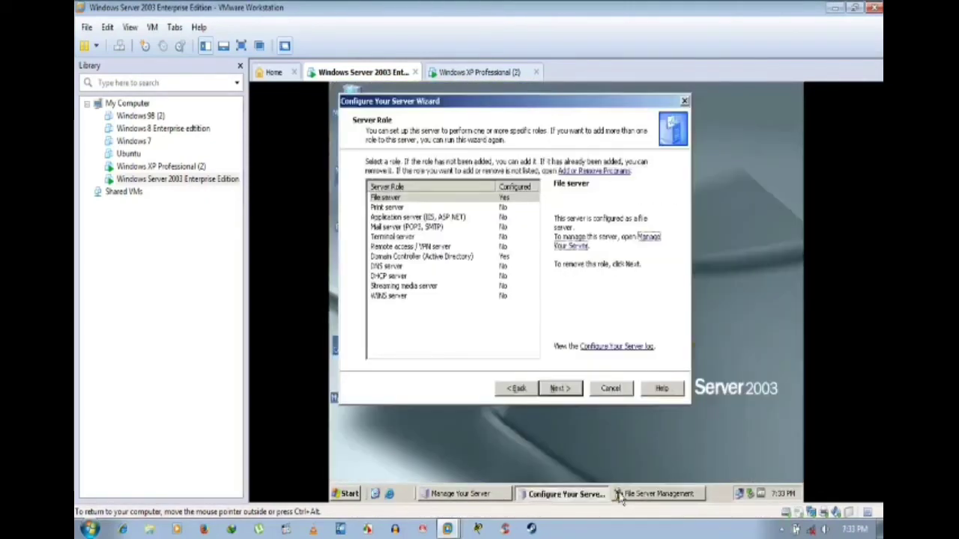
left_click(619, 496)
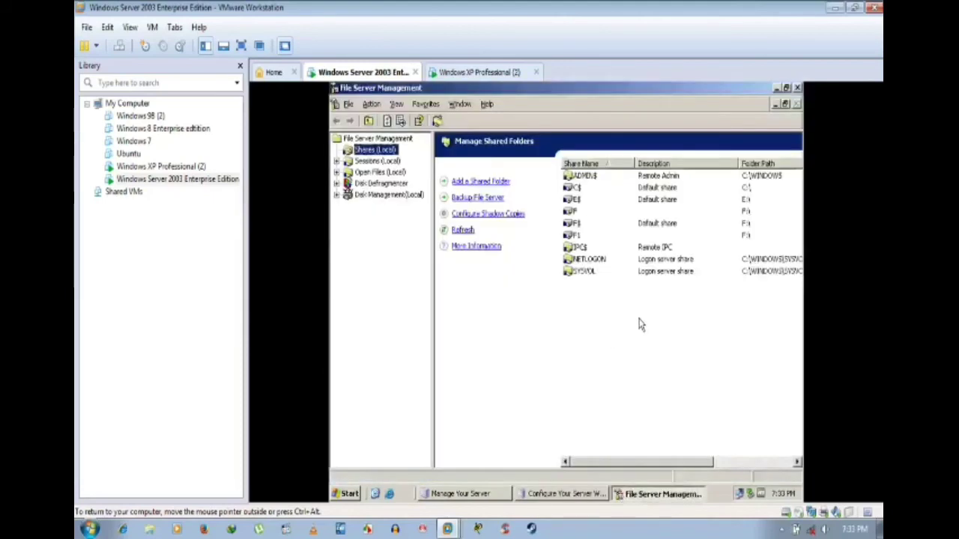
left_click(348, 162)
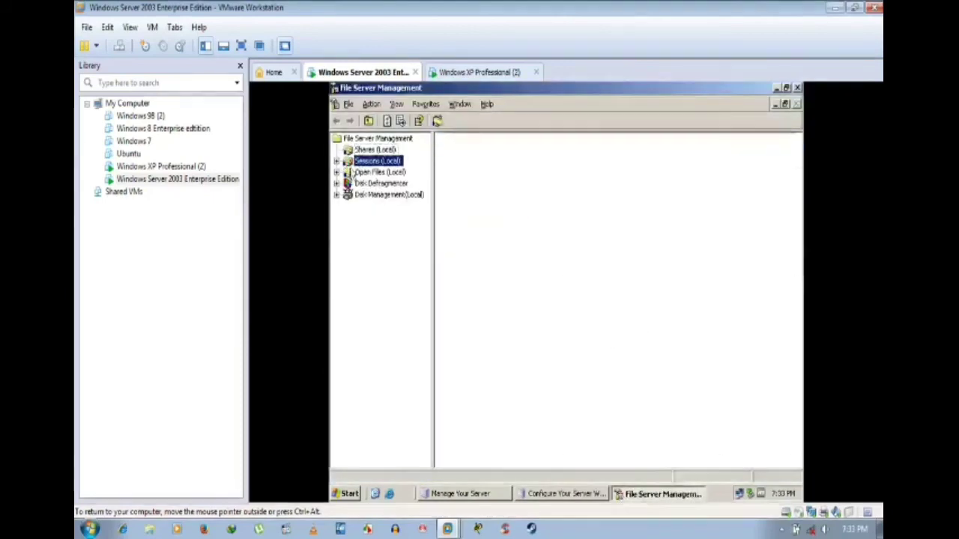
left_click(347, 172)
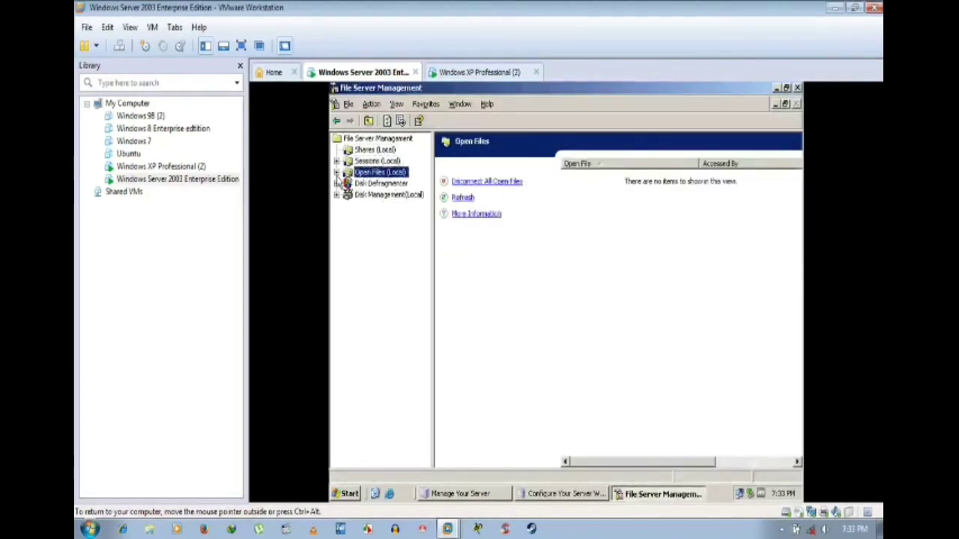
left_click(344, 162)
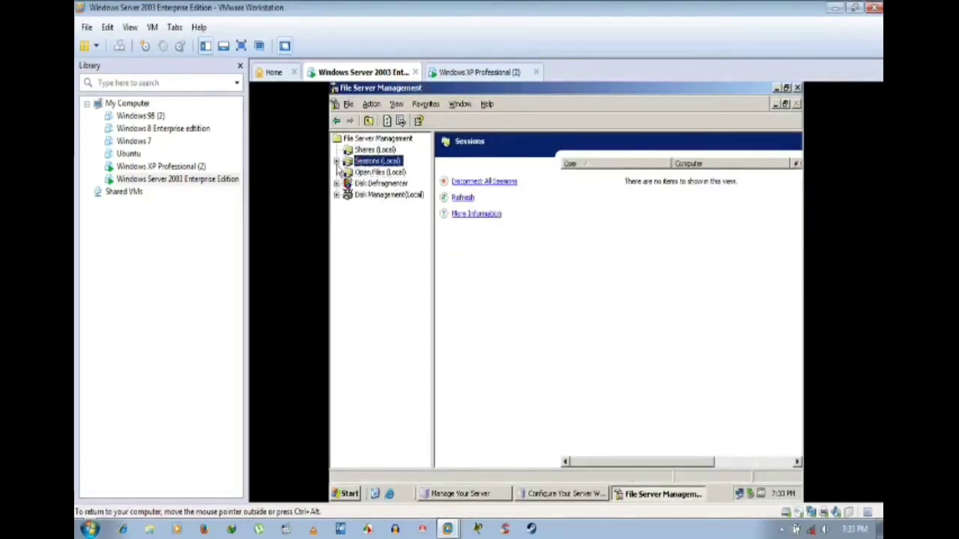
left_click(360, 150)
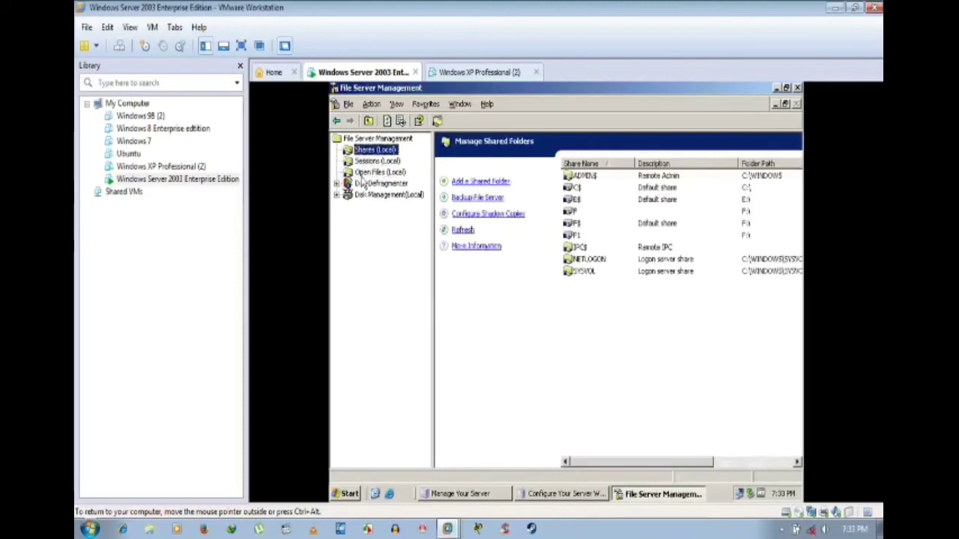
left_click(379, 172)
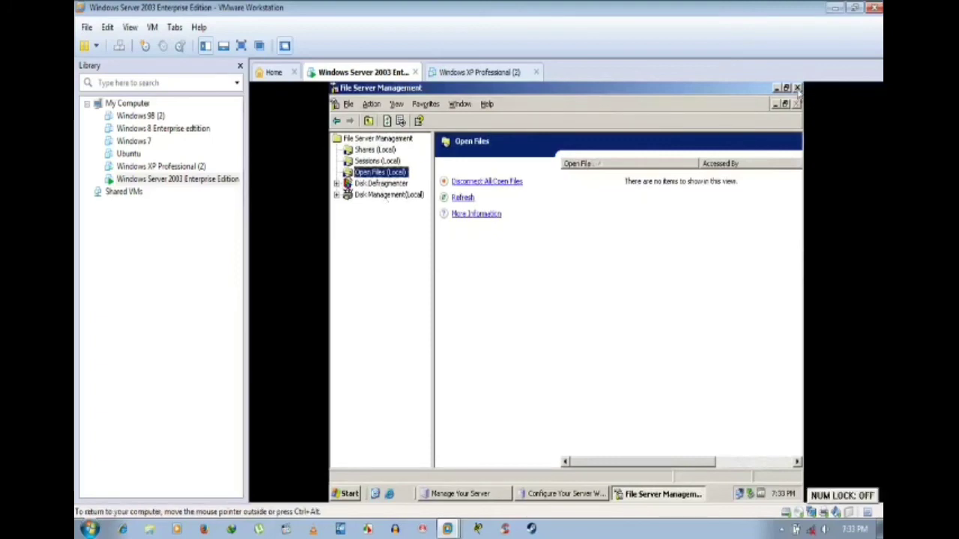
left_click(798, 89)
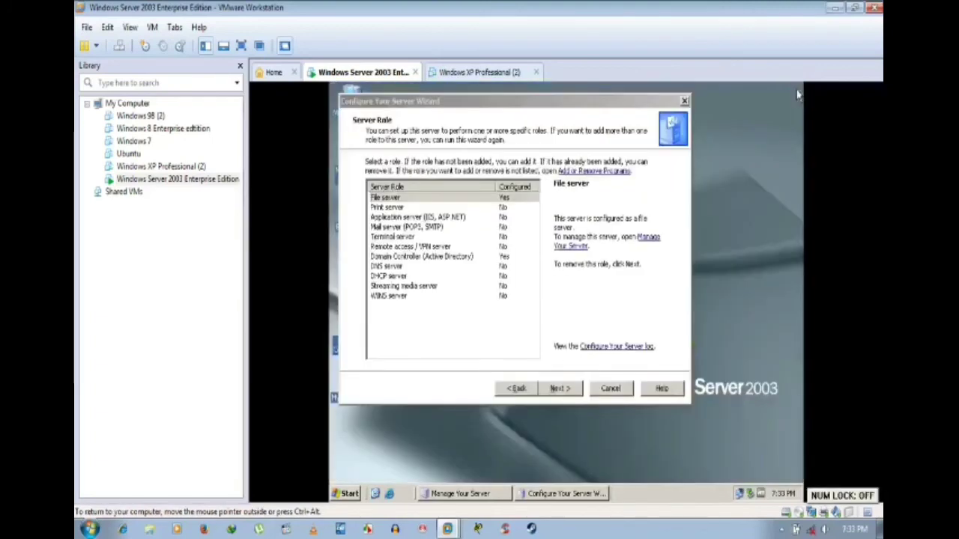
Step: Select Domain Controller (Active Directory), tick 'Remove the domain controller role', and continue
left_click(486, 199)
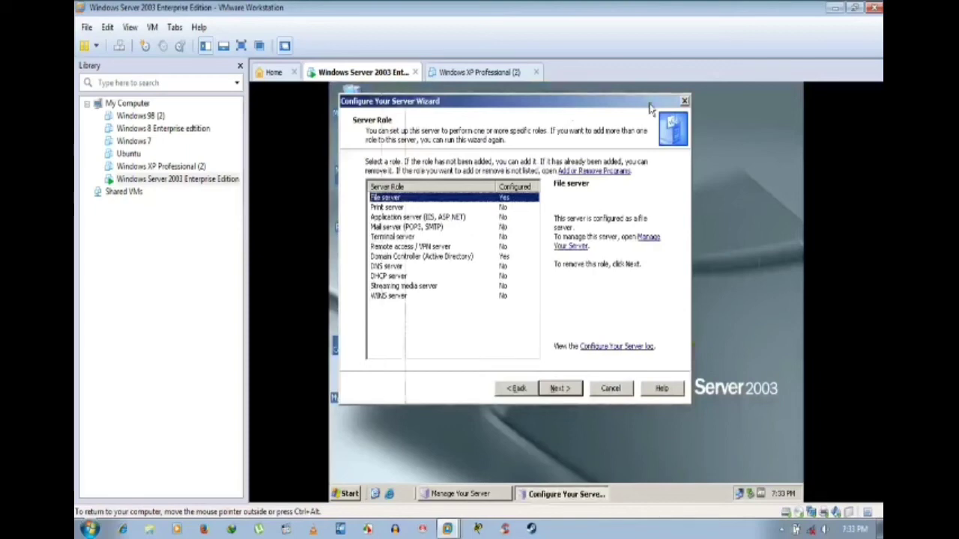
left_click_drag(650, 109, 721, 106)
left_click(523, 255)
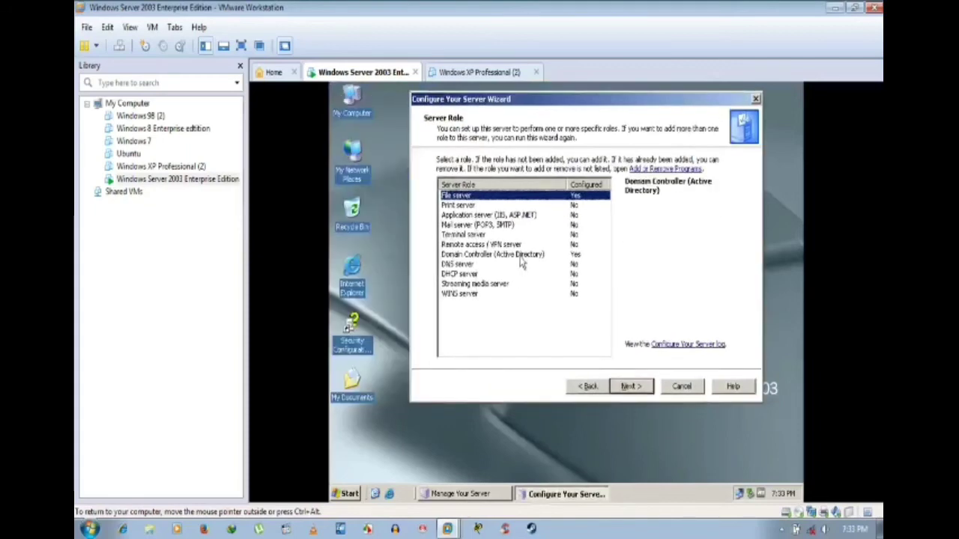
left_click(634, 391)
left_click(508, 332)
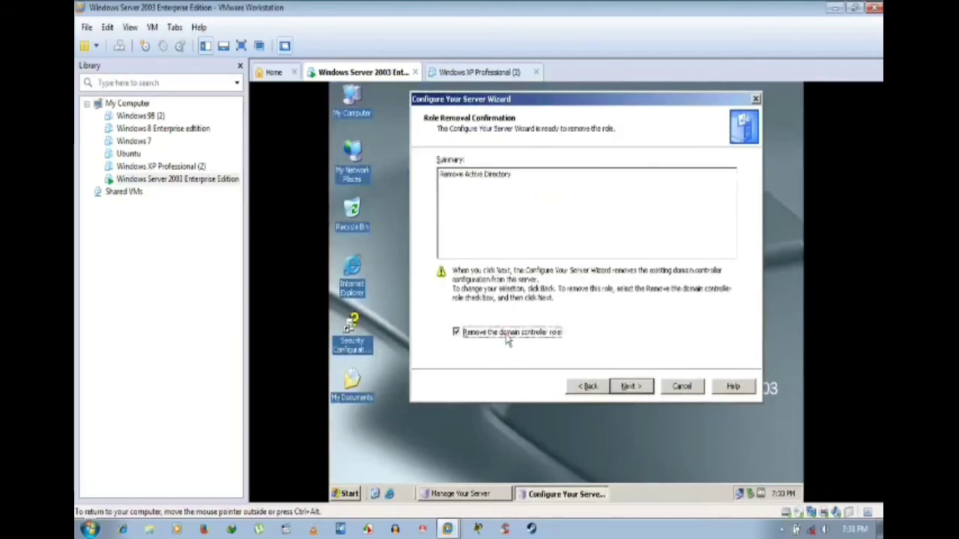
left_click(629, 387)
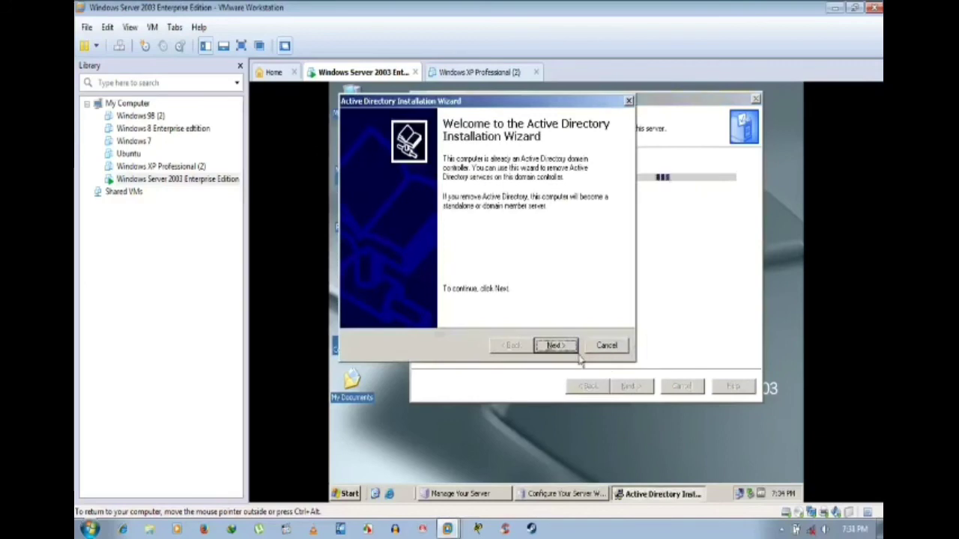
Step: Move the removal wizard past the welcome page and Global Catalog notice, declining to proceed anyway
left_click(562, 348)
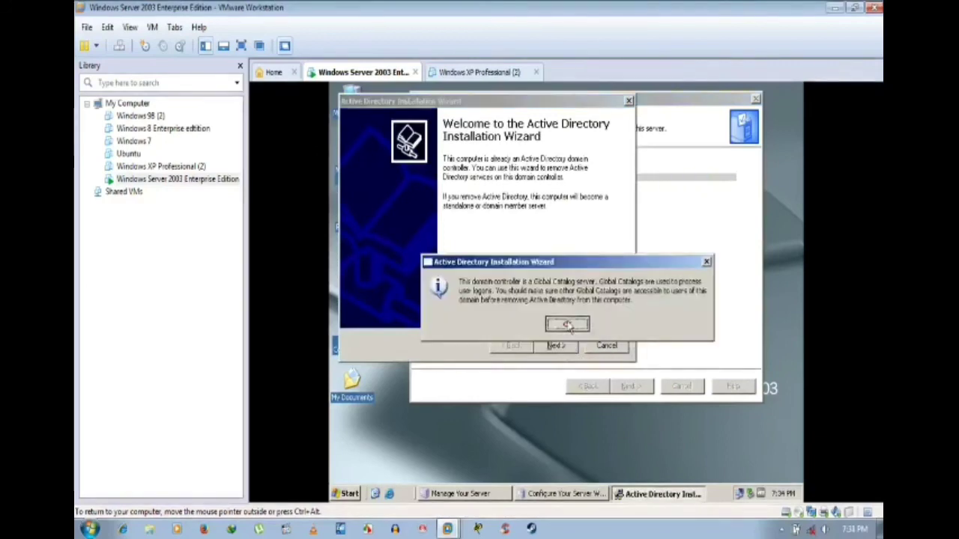
left_click(567, 323)
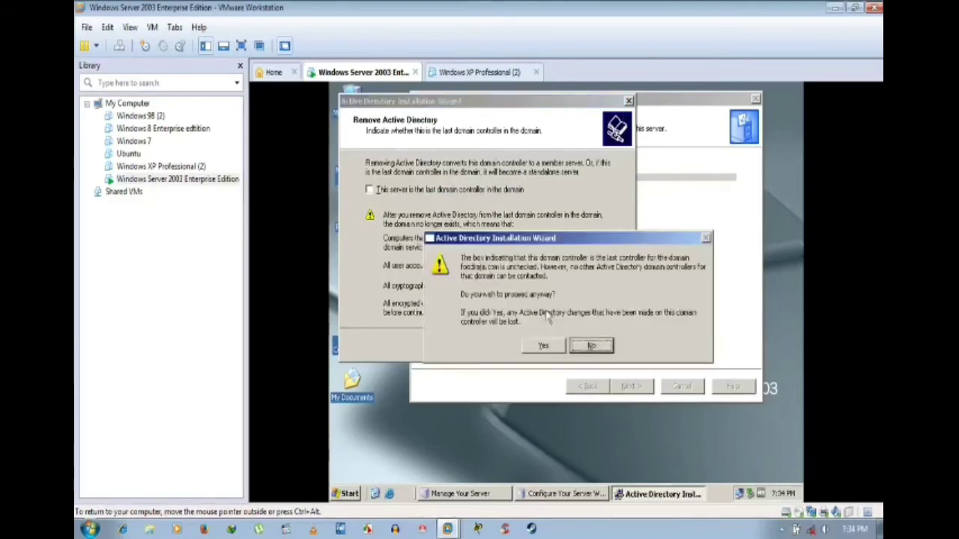
left_click(591, 346)
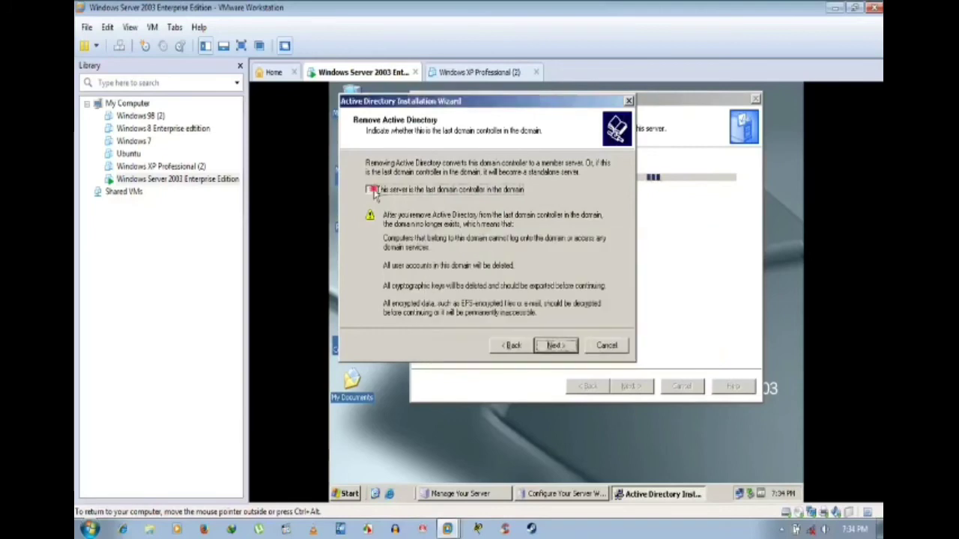
Step: Mark the server as the domain's last controller and agree to delete all application directory partitions
left_click(369, 190)
left_click(554, 345)
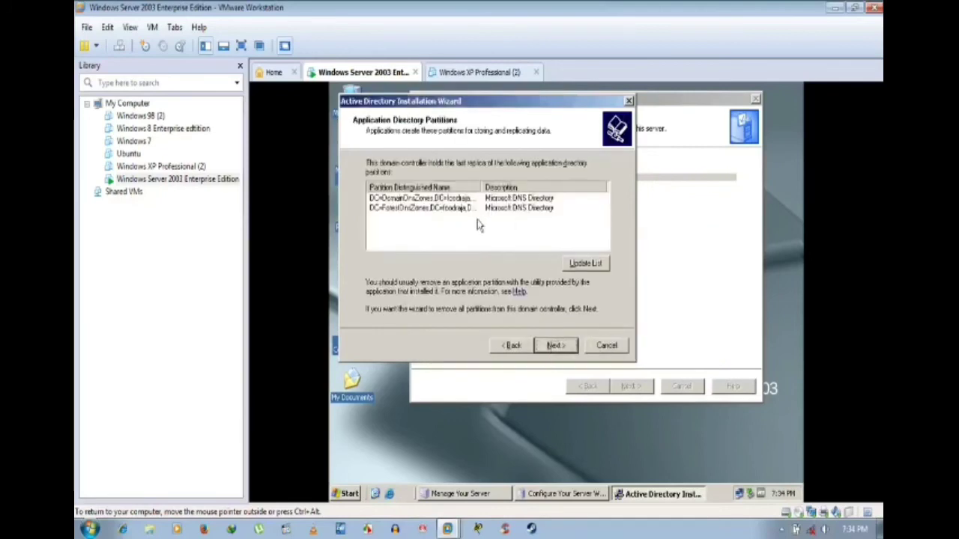
left_click(558, 352)
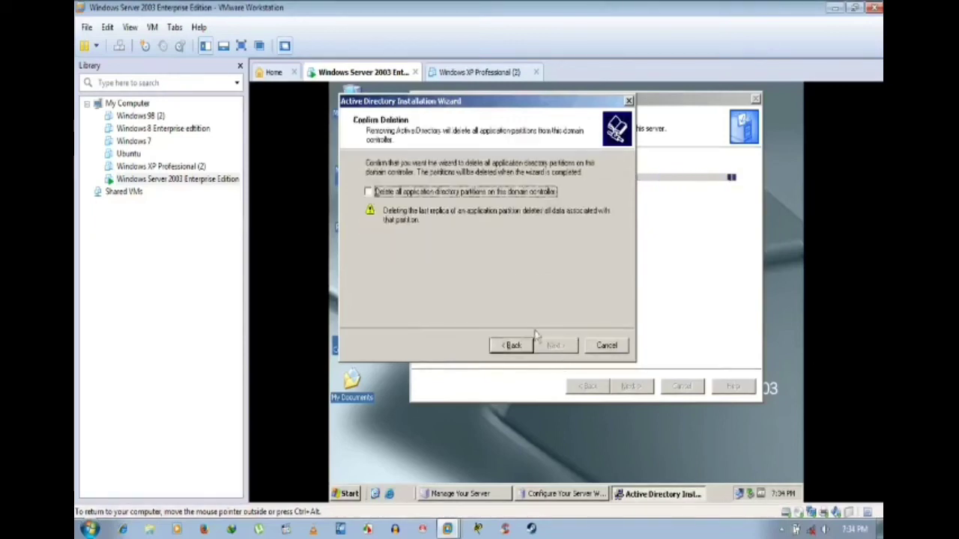
left_click(368, 192)
left_click(554, 345)
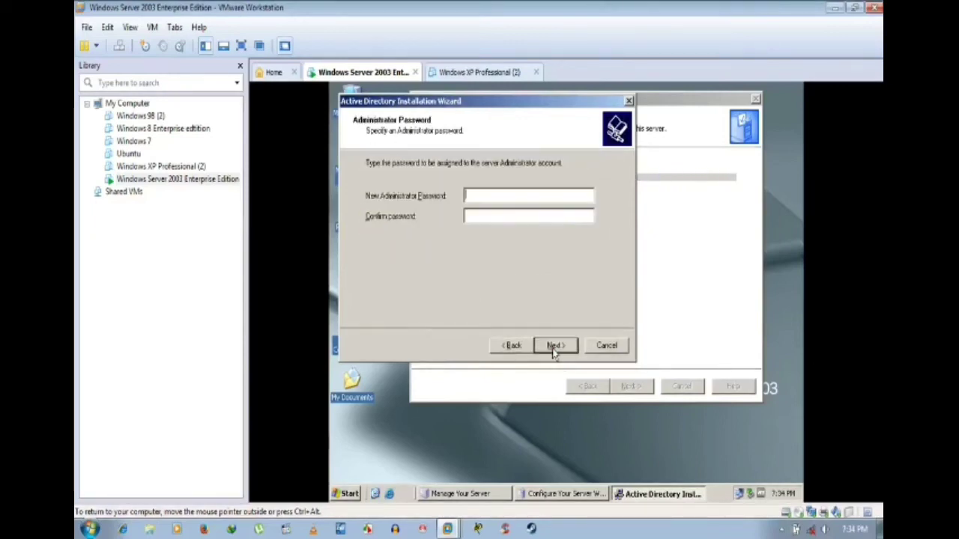
Step: Enter and confirm the new Administrator password, then begin removing Active Directory from the summary
type("P@ssw0rd")
key("Tab")
type("P@ssw0rd")
key("Return")
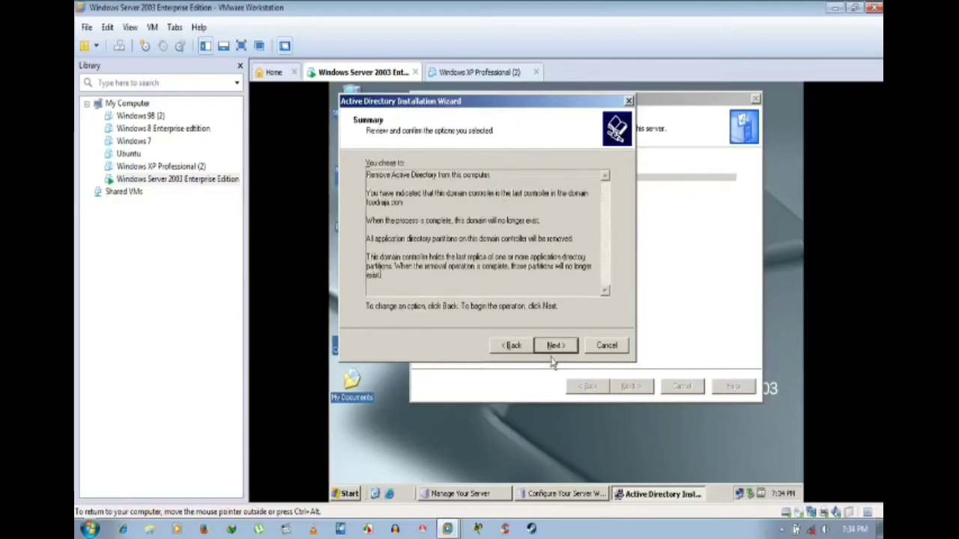
left_click(558, 345)
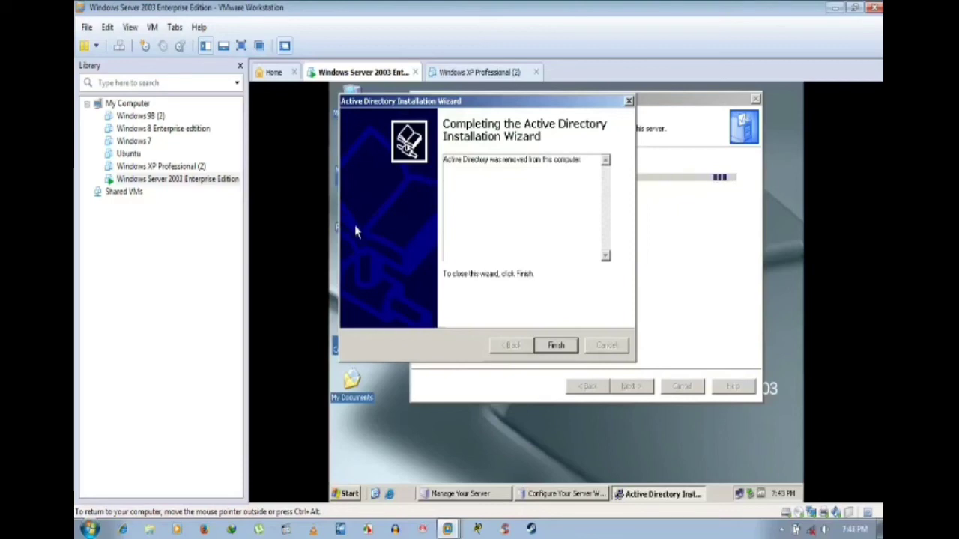
Step: Finish the Active Directory Installation Wizard and choose Restart Now to reboot the server
key("ctrl+alt")
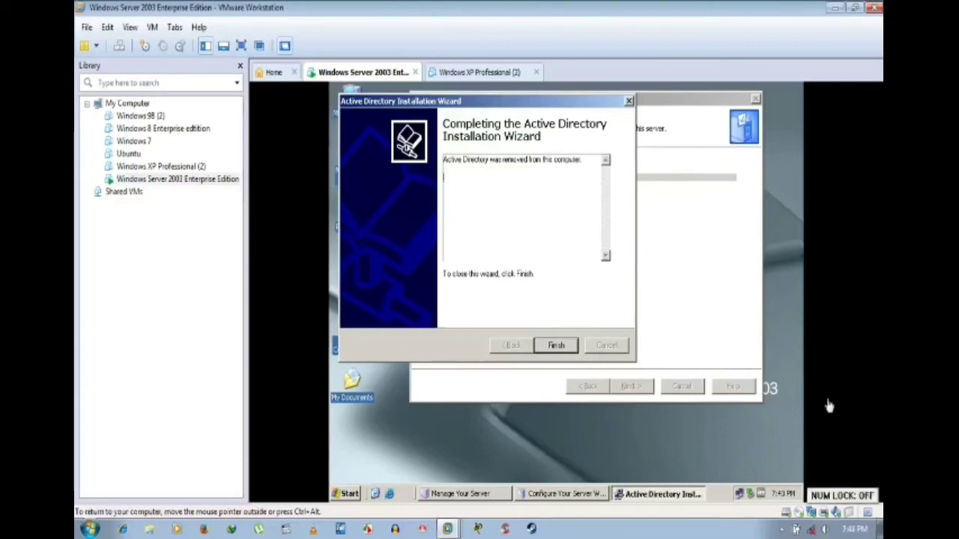
left_click(556, 347)
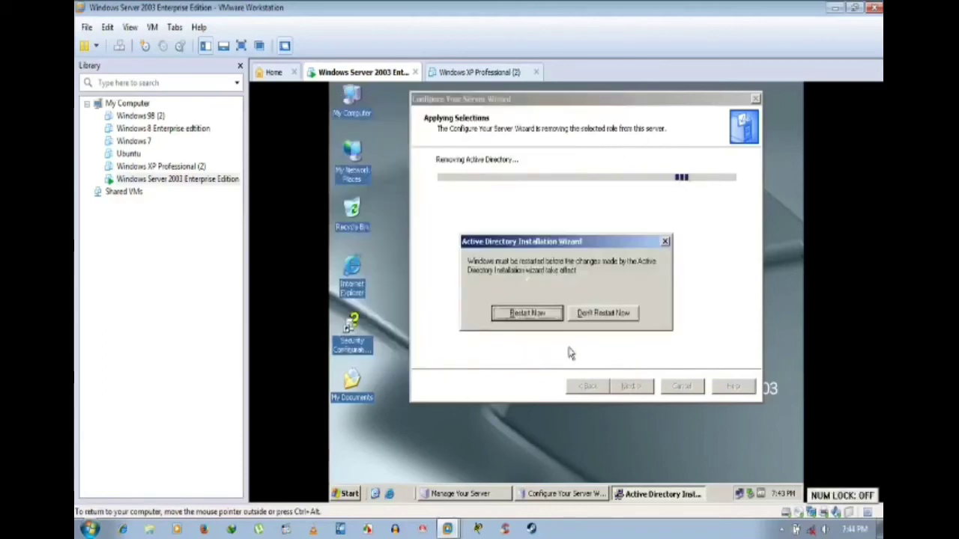
left_click(531, 317)
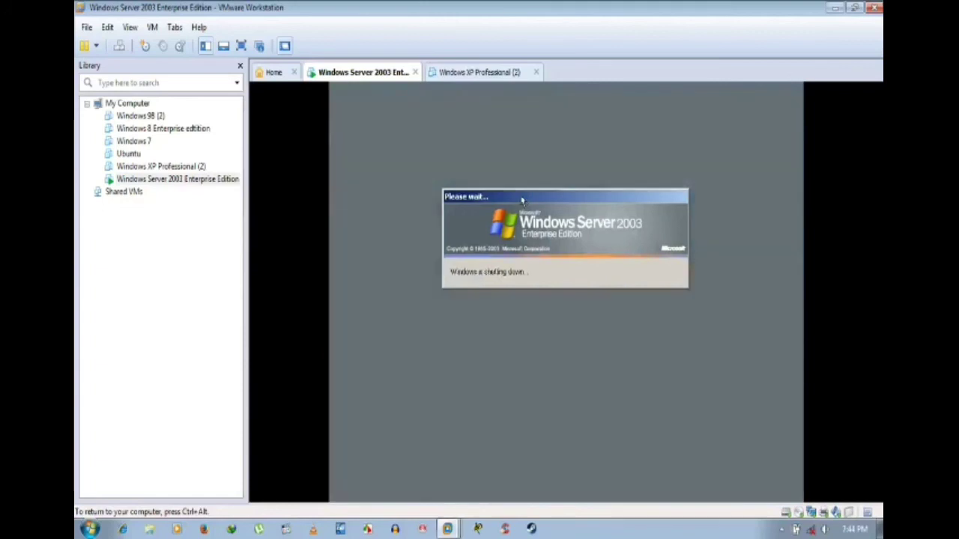
key("ctrl+alt")
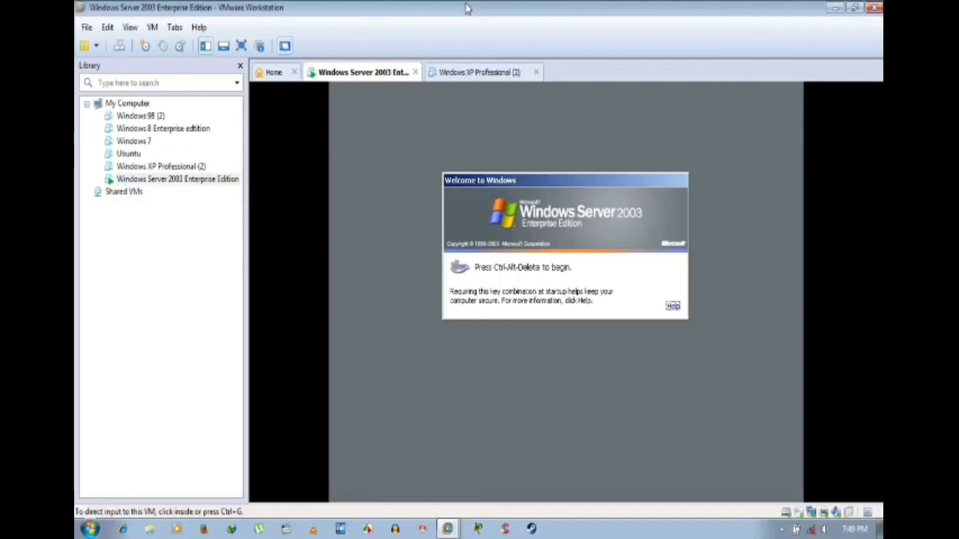
Step: After the reboot, send Ctrl+Alt+Del to the server to bring up Log On to Windows
key("Num_Lock")
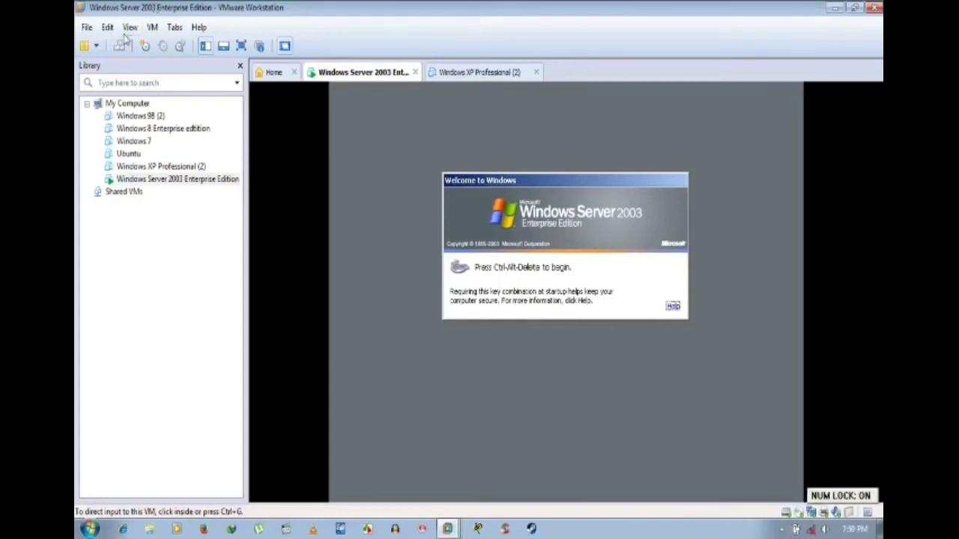
left_click(120, 45)
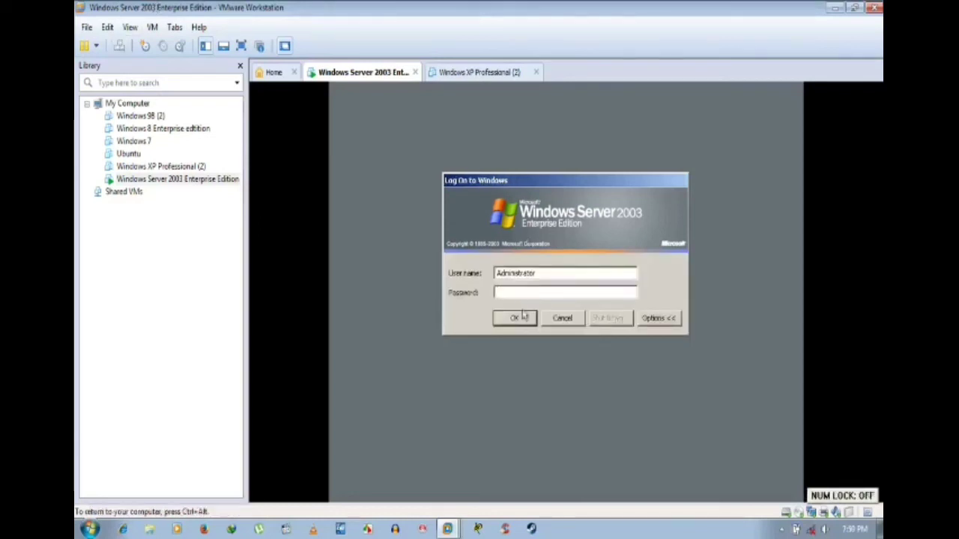
Step: Log on to the server as Administrator with its password, then open the Start menu
left_click(653, 318)
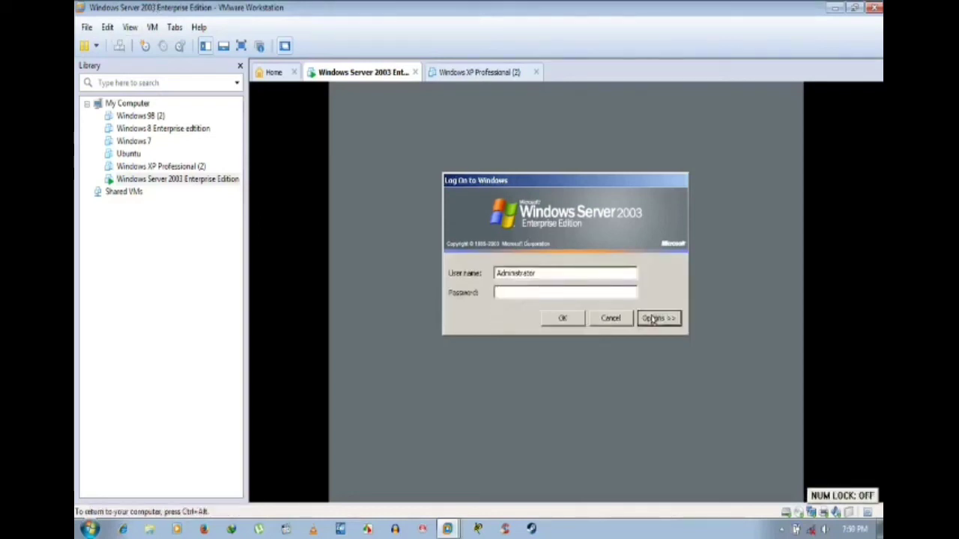
left_click(568, 294)
type("****")
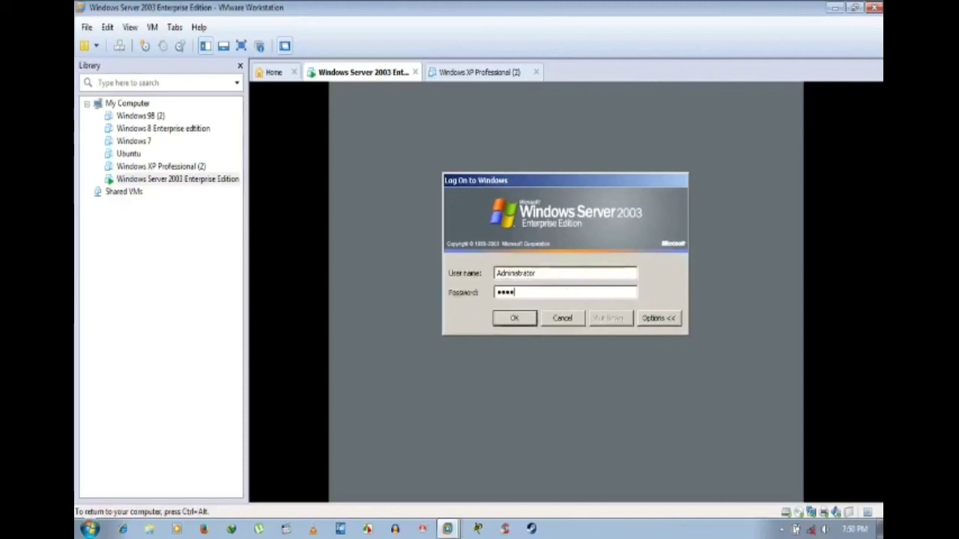
type("****")
key("Return")
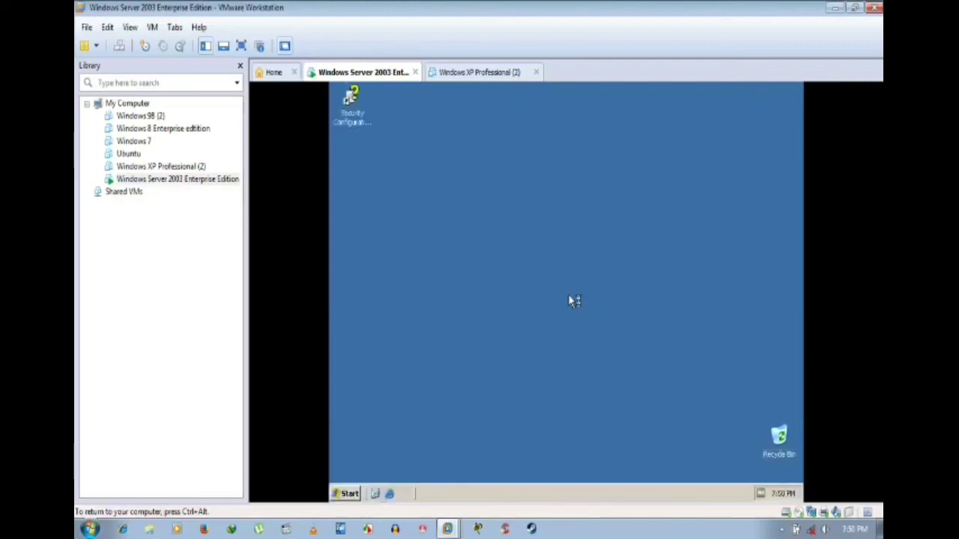
key("super")
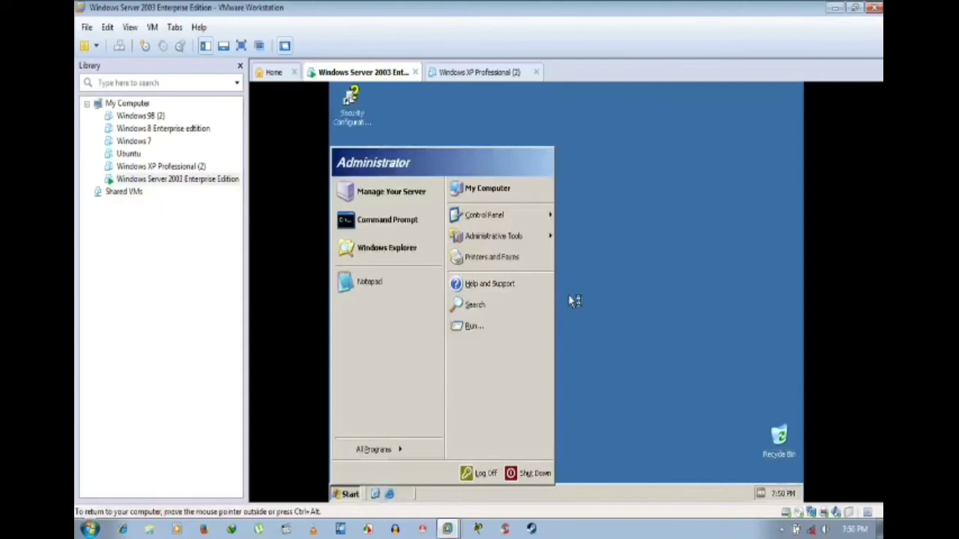
Step: Open Manage Your Server, finish the Domain Controller Role Removed page, and start Add or remove a role
left_click(574, 292)
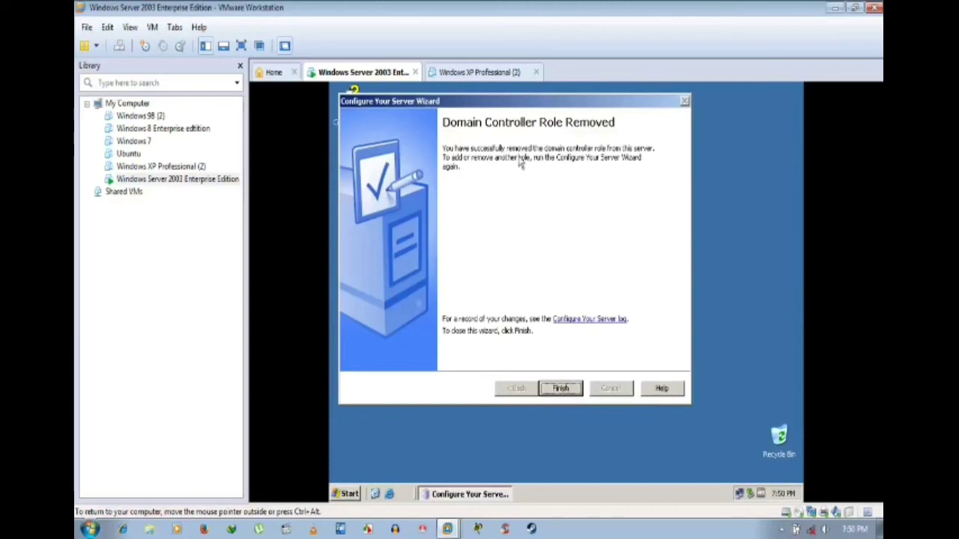
left_click(562, 389)
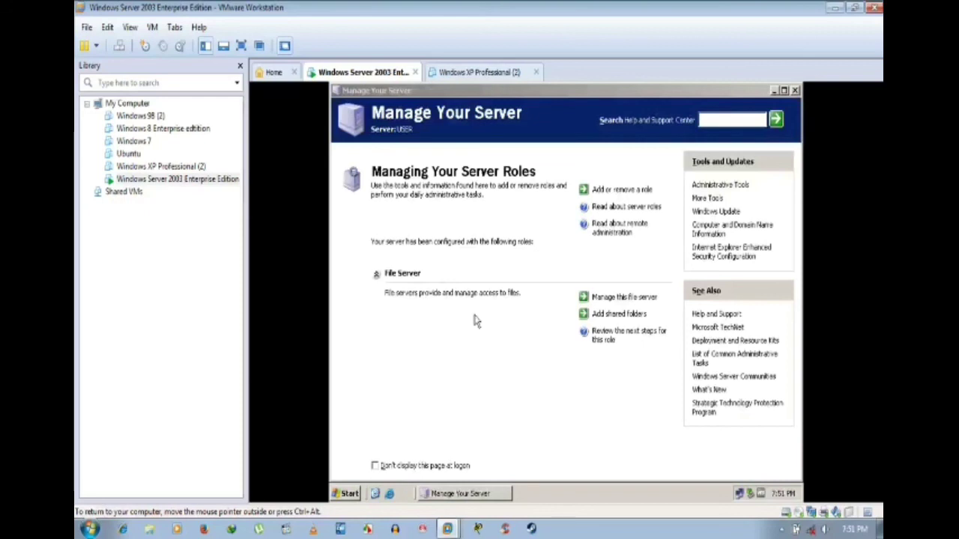
left_click(608, 191)
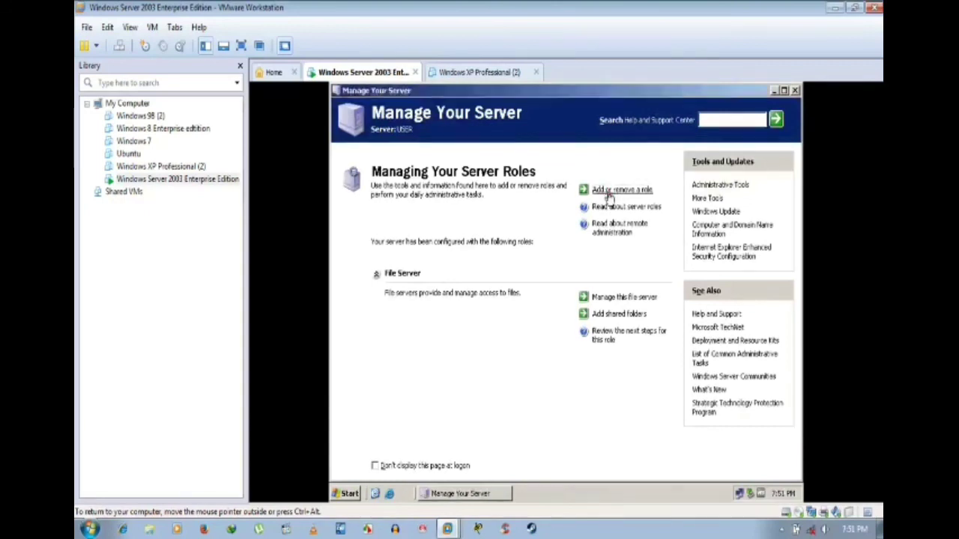
left_click(561, 389)
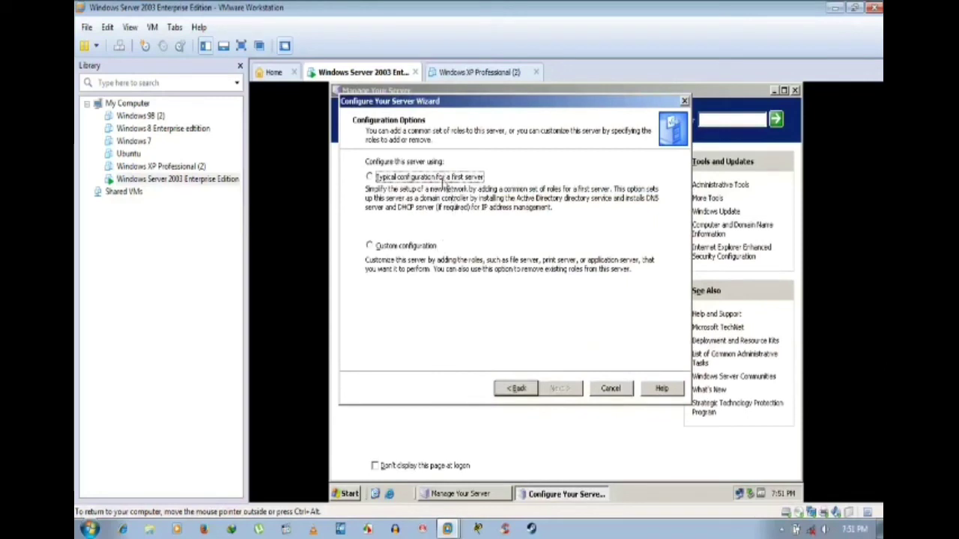
Step: Choose Custom configuration, select File server, confirm removing the file server role, and finish
left_click(424, 248)
left_click(551, 388)
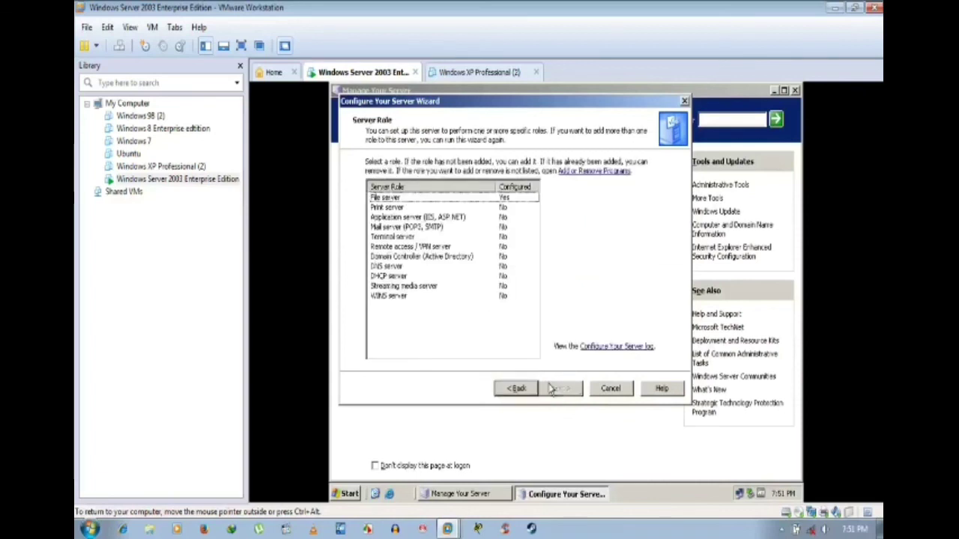
left_click(454, 197)
left_click(561, 389)
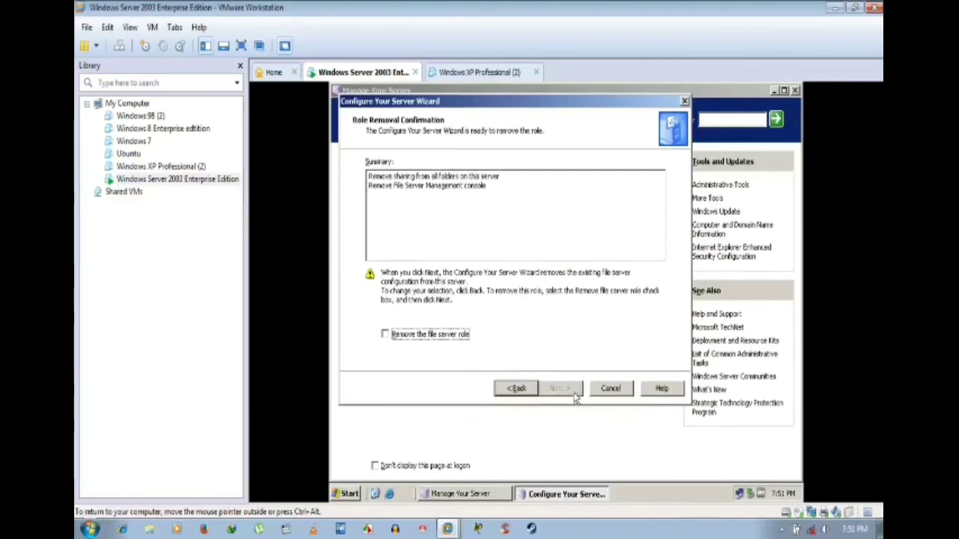
left_click(442, 337)
left_click(564, 389)
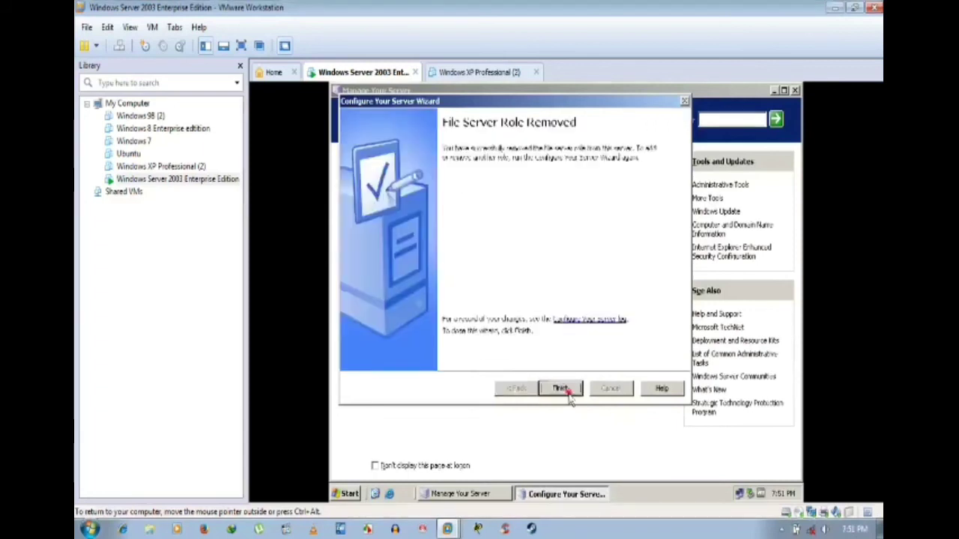
left_click(564, 390)
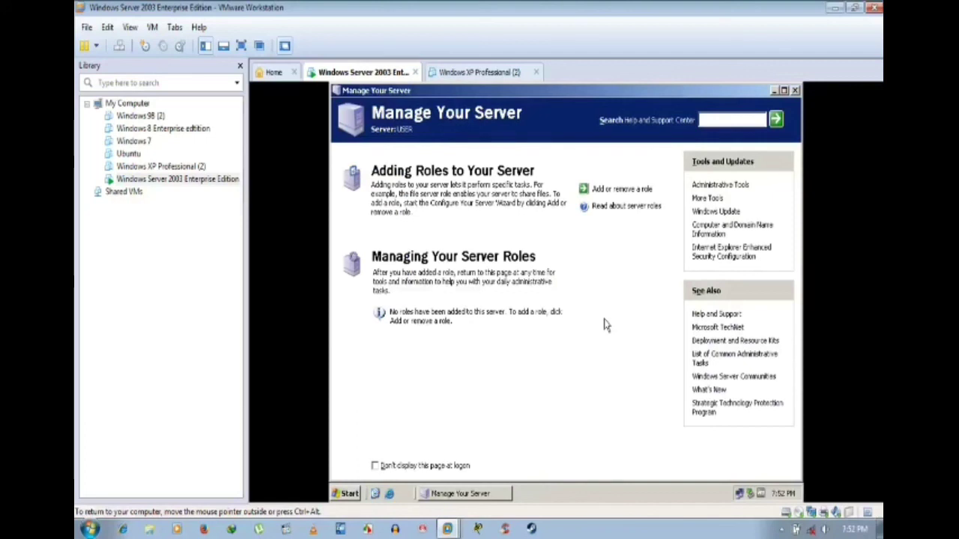
Step: Close Manage Your Server and turn on Auto Arrange for the desktop icons
left_click(795, 90)
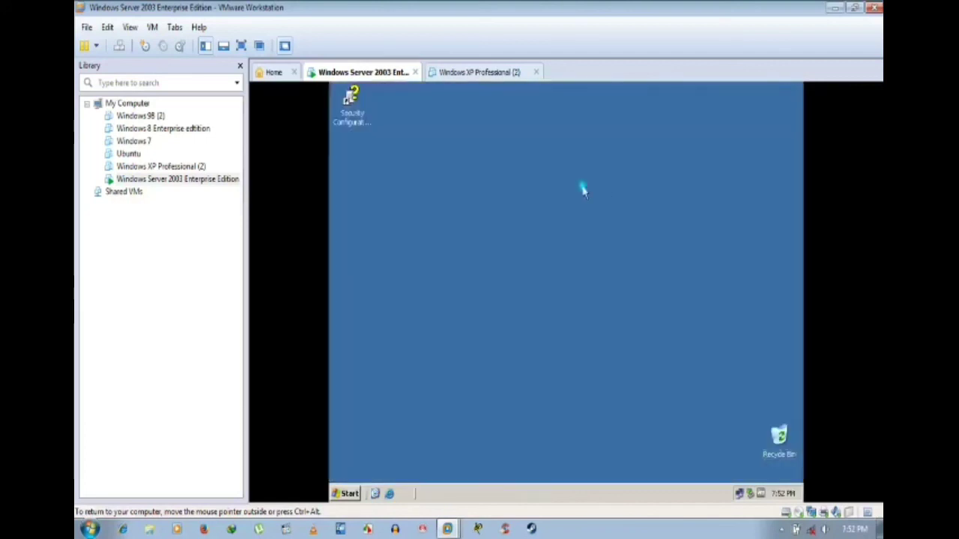
right_click(582, 187)
mouse_move(606, 196)
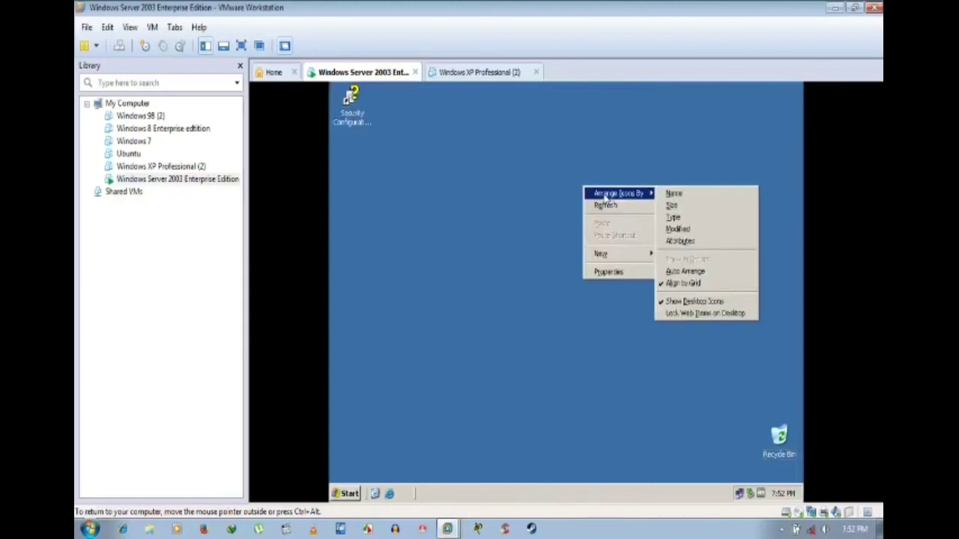
left_click(685, 271)
Step: Show My Documents, My Computer, My Network Places and Internet Explorer icons on the desktop
right_click(529, 246)
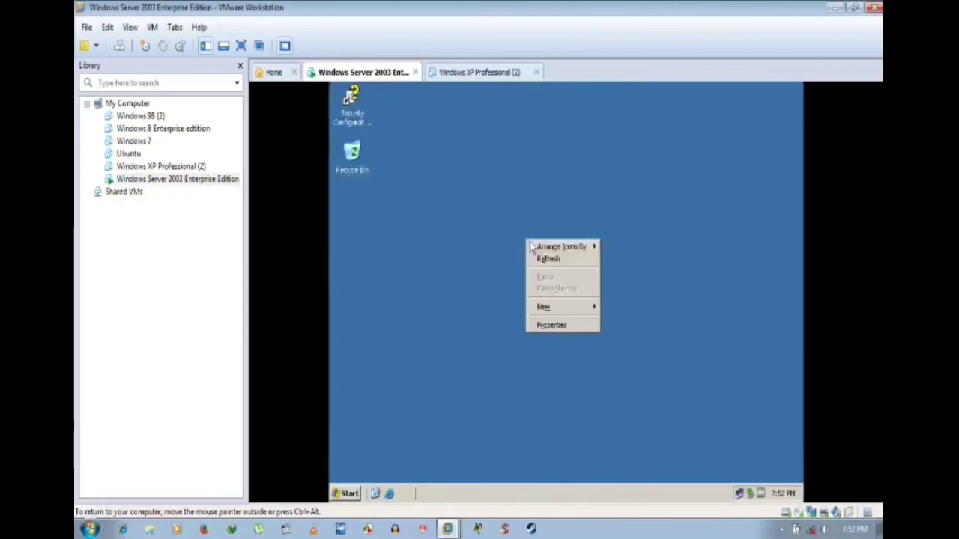
mouse_move(540, 250)
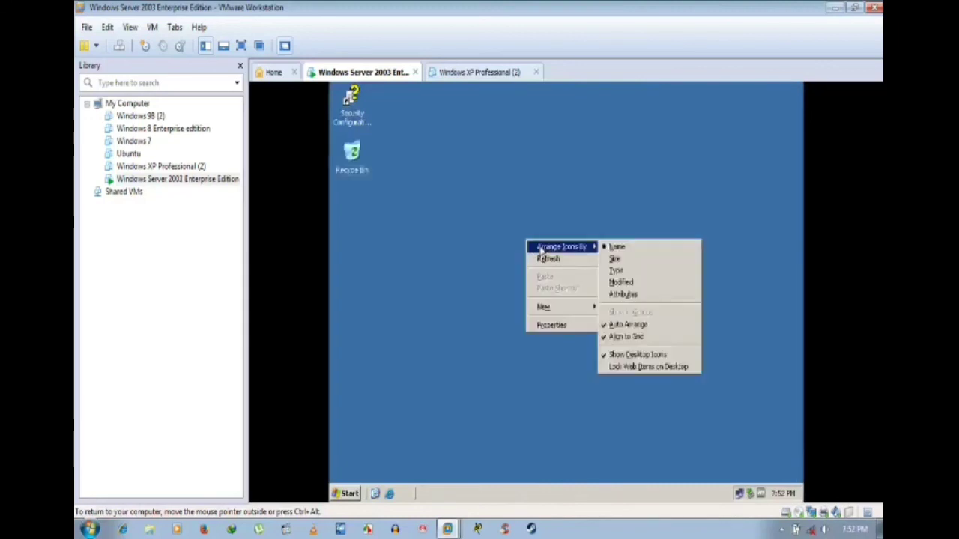
left_click(552, 325)
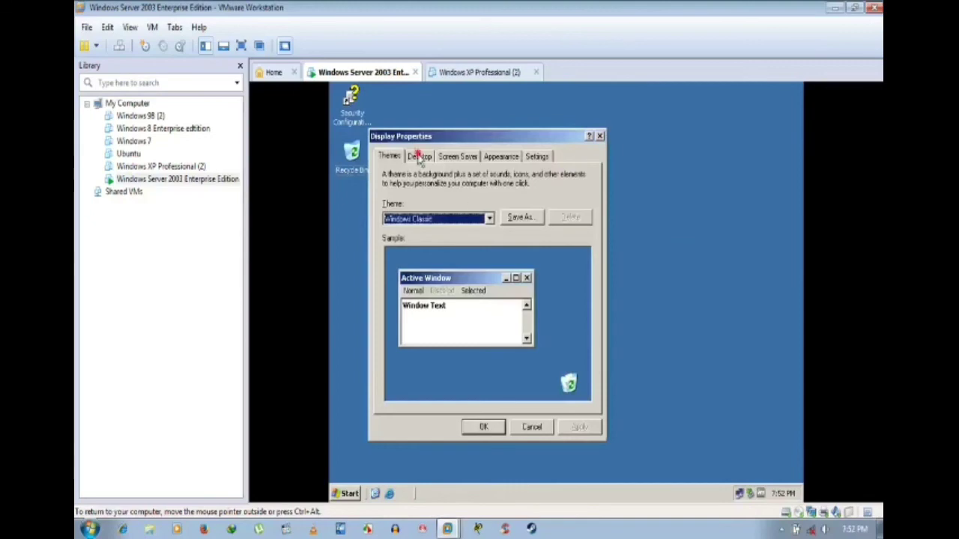
left_click(420, 156)
left_click(423, 401)
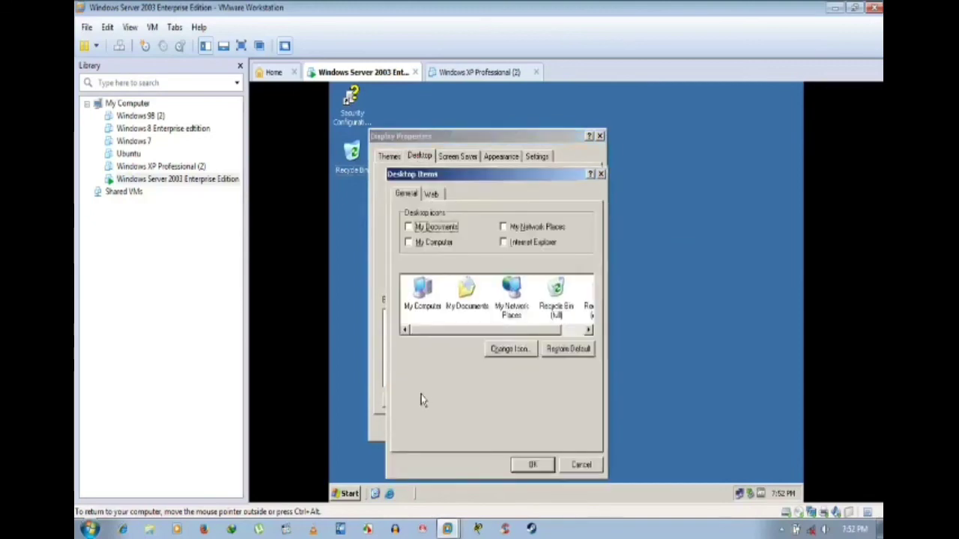
left_click(425, 227)
left_click(429, 242)
left_click(519, 227)
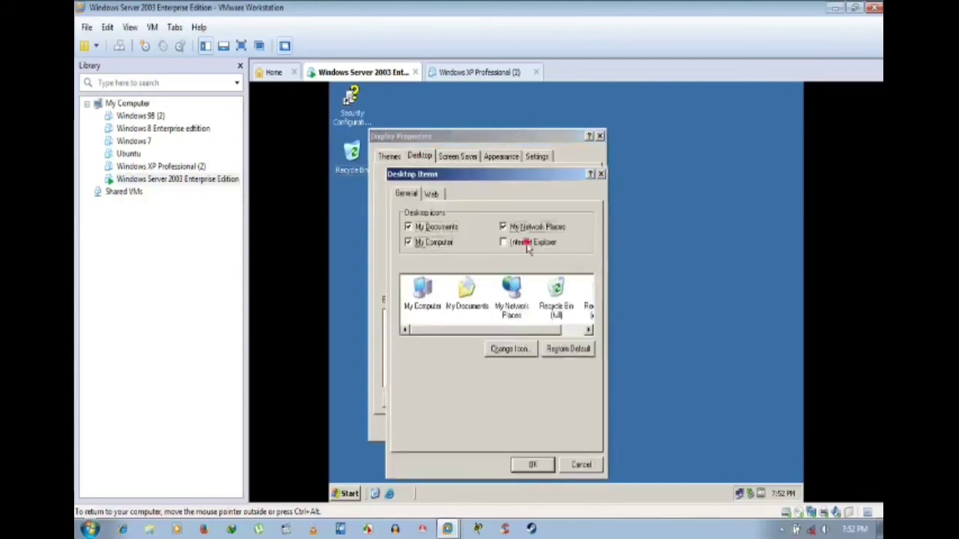
left_click(521, 242)
left_click(537, 465)
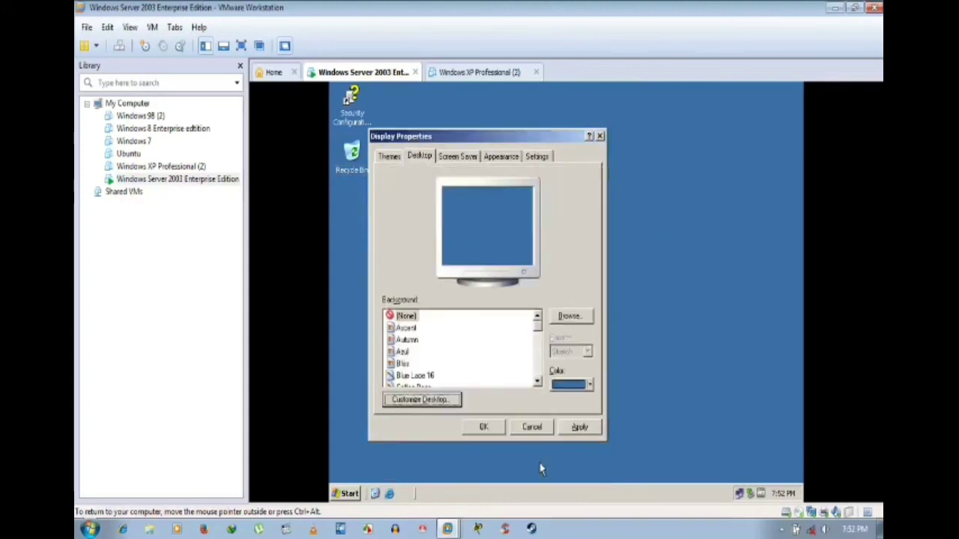
left_click(580, 427)
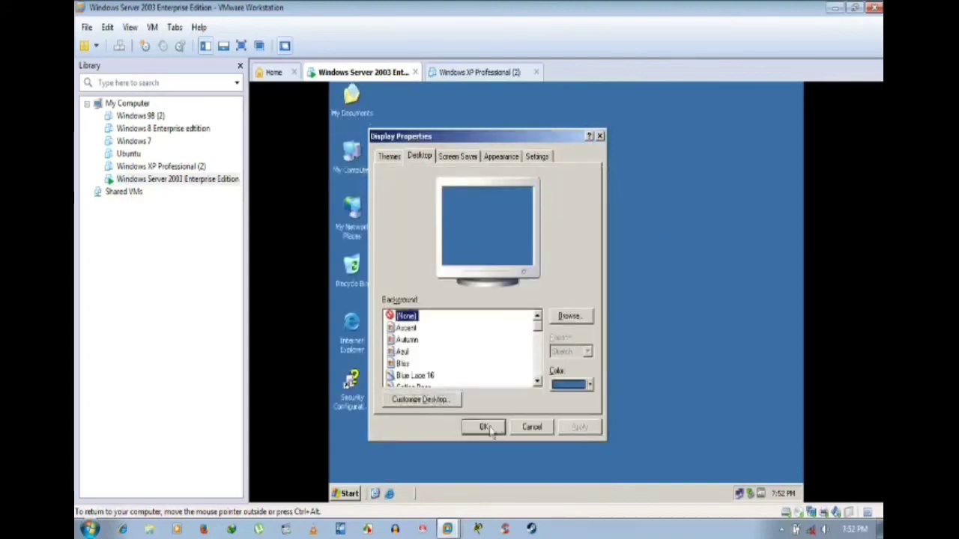
Step: Set the Windows Server 2003 wallpaper and refresh the desktop
scroll(473, 363, "down", 3)
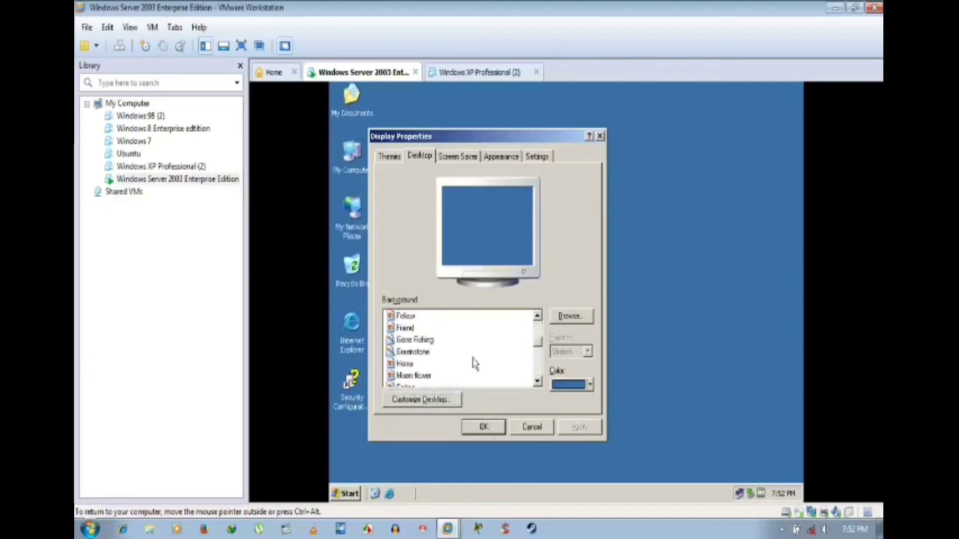
scroll(457, 360, "down", 5)
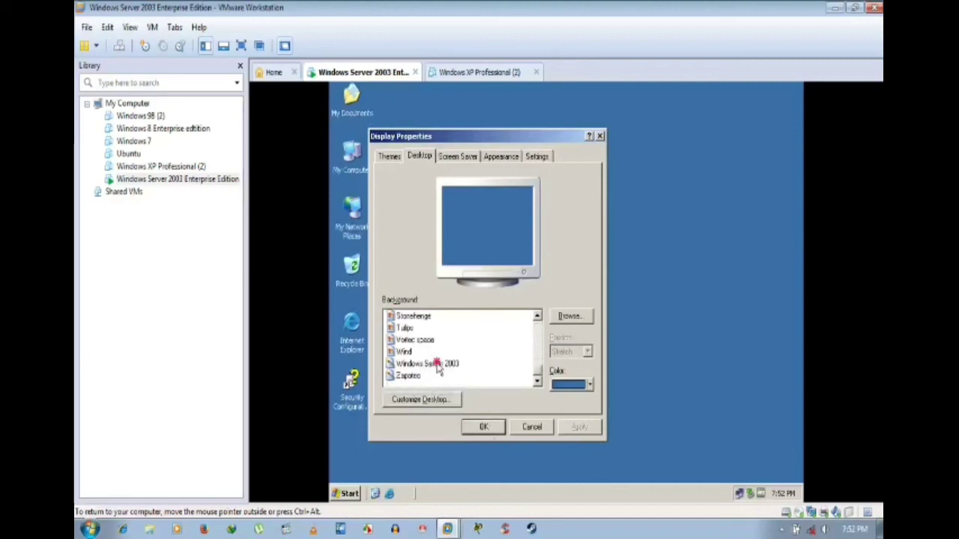
left_click(435, 364)
left_click(481, 426)
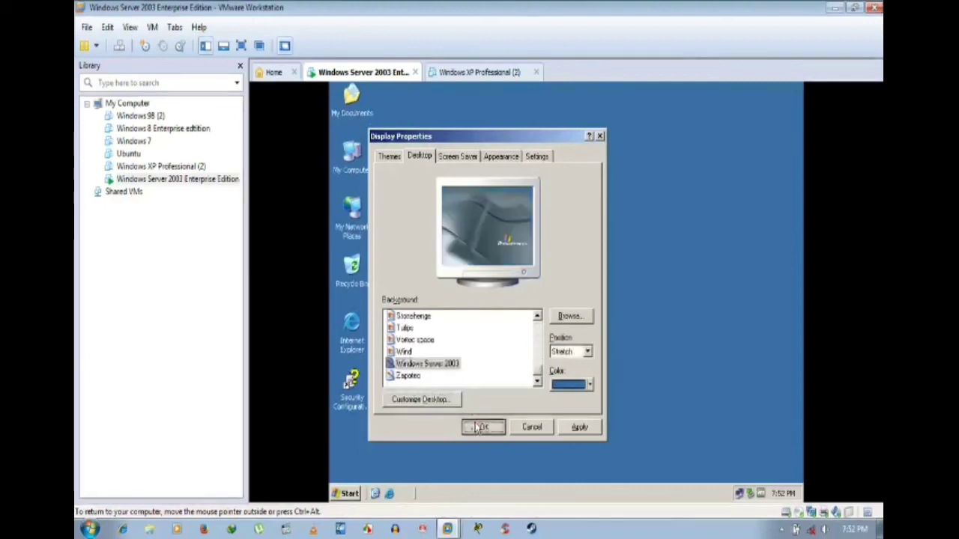
right_click(523, 193)
left_click(537, 212)
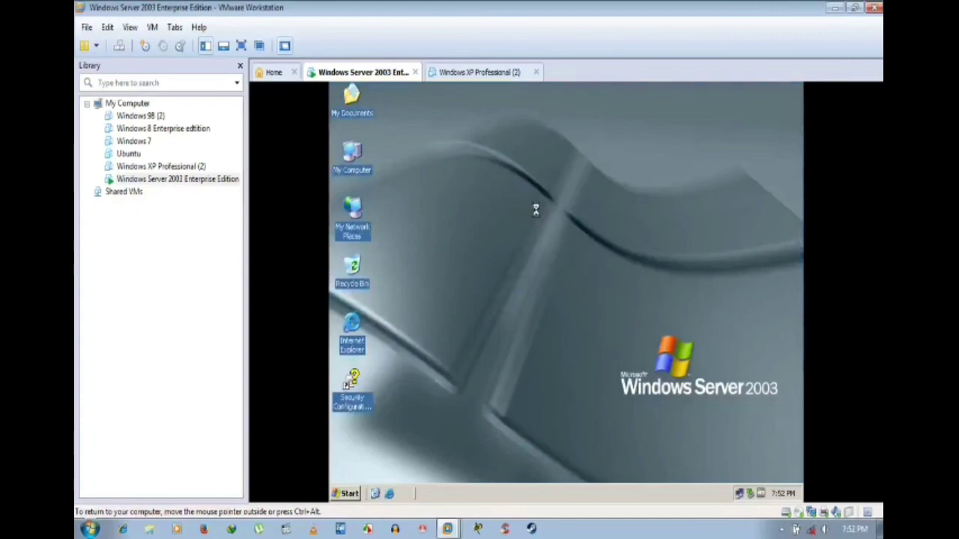
Step: Switch to the XP VM and back, then open the Properties of Local Disk (F:) from My Computer
left_click(479, 78)
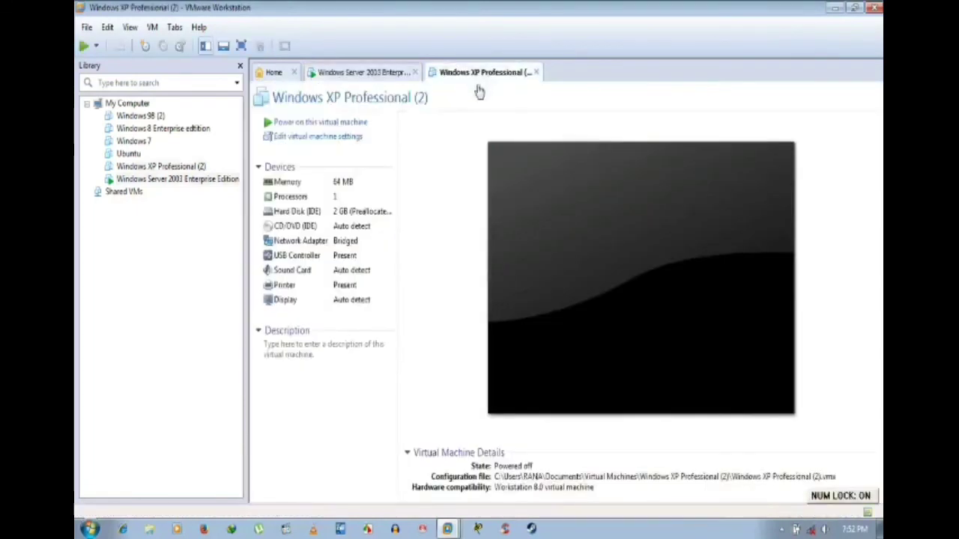
left_click(381, 75)
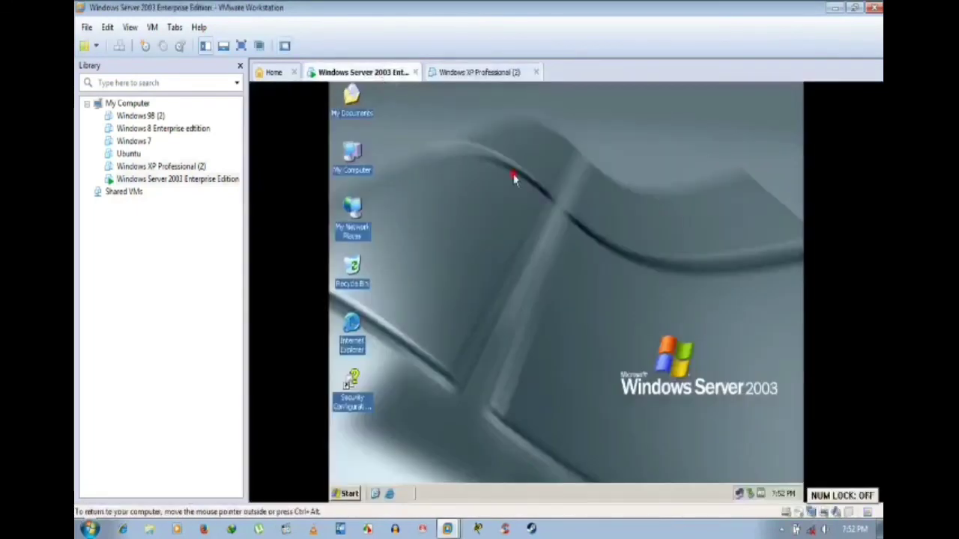
left_click(355, 153)
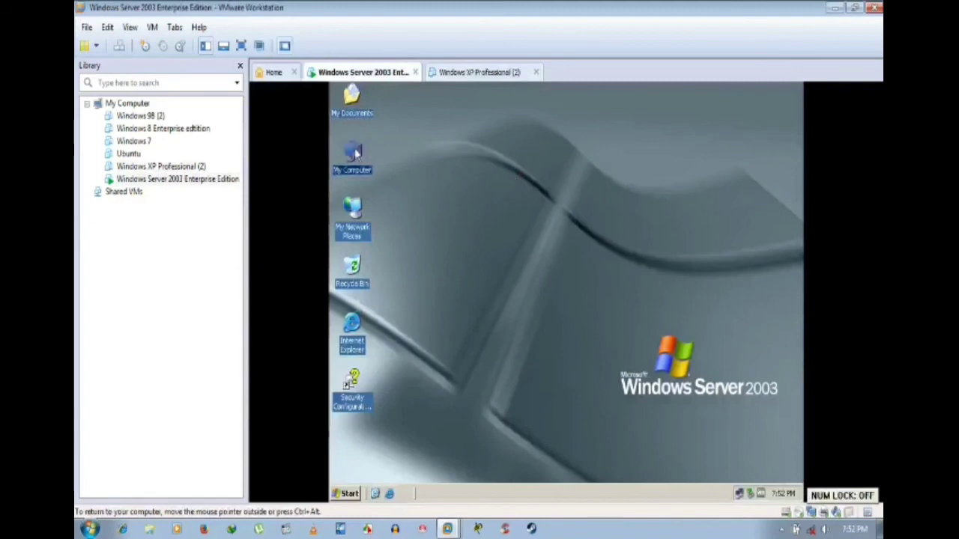
double_click(355, 153)
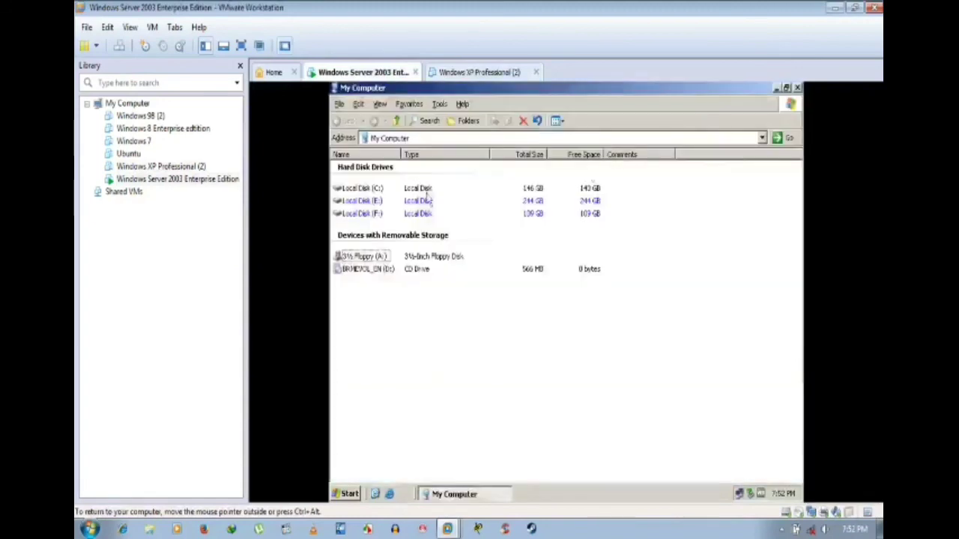
right_click(372, 213)
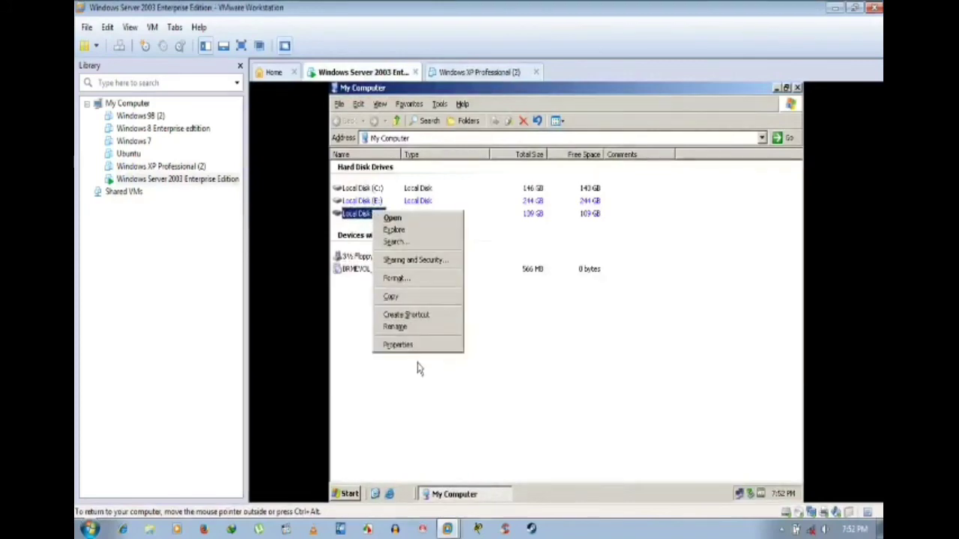
left_click(421, 345)
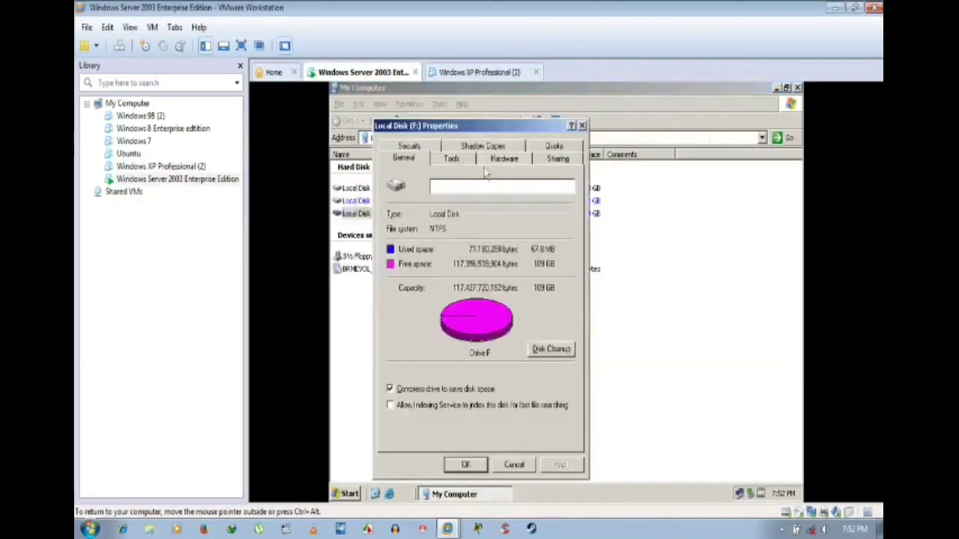
Step: Review drive F's Sharing and Security tabs, checking Everyone's permissions, then close the dialog and My Computer
left_click(554, 159)
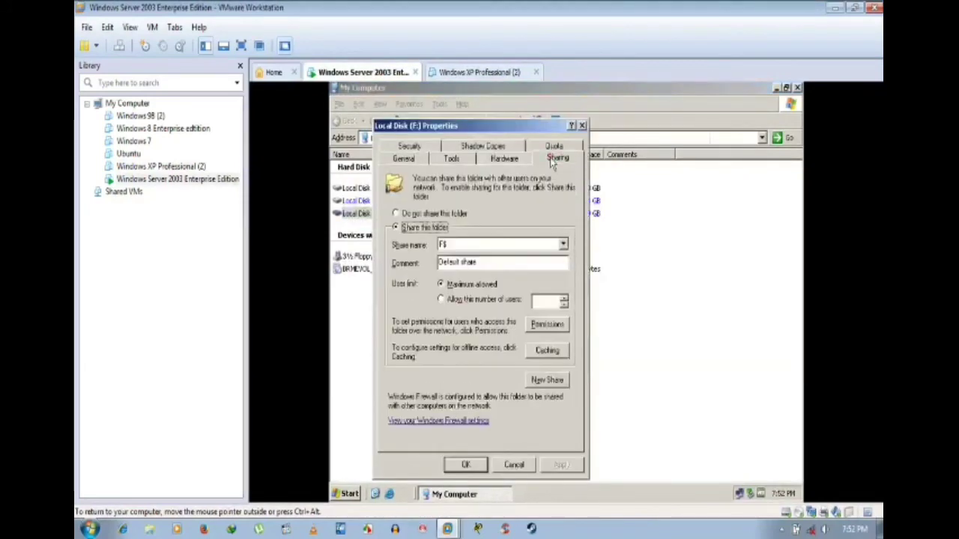
left_click(421, 149)
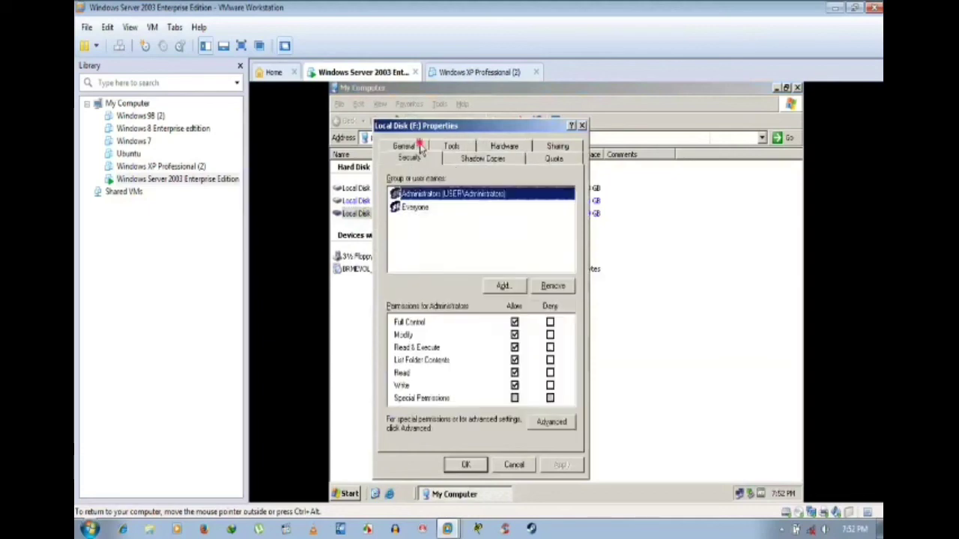
left_click(525, 235)
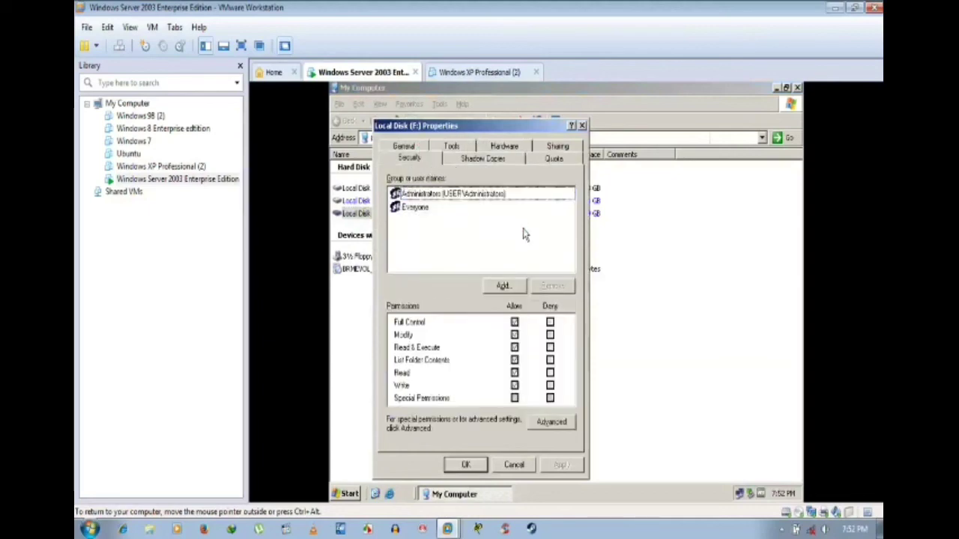
left_click(406, 209)
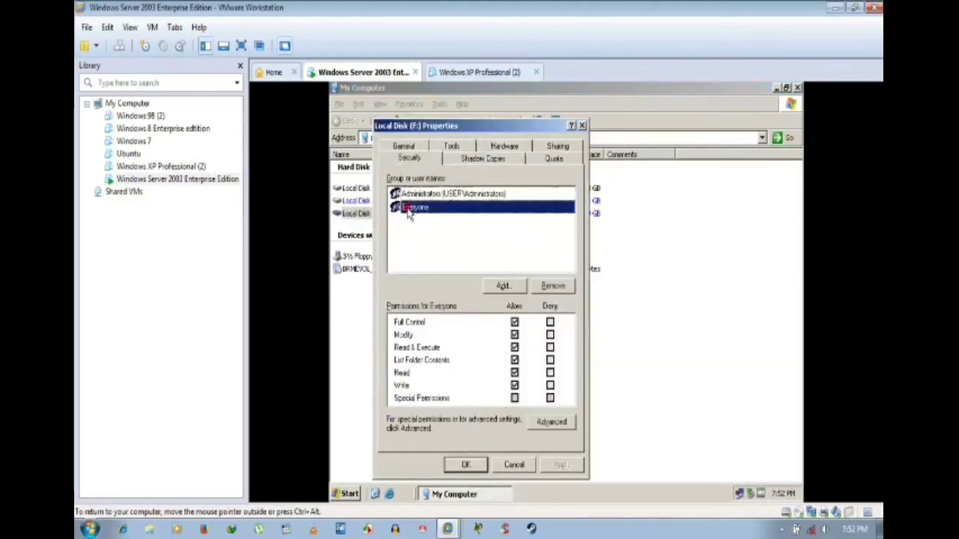
left_click(514, 465)
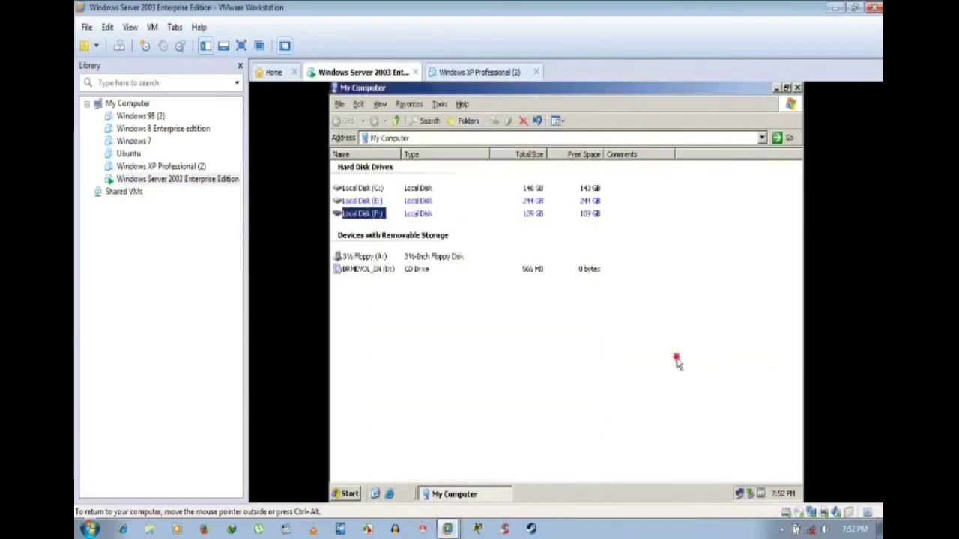
left_click(797, 89)
Step: Browse My Network Places through Entire Network and Microsoft Windows Network to Workgroup, showing computer User
left_click(409, 182)
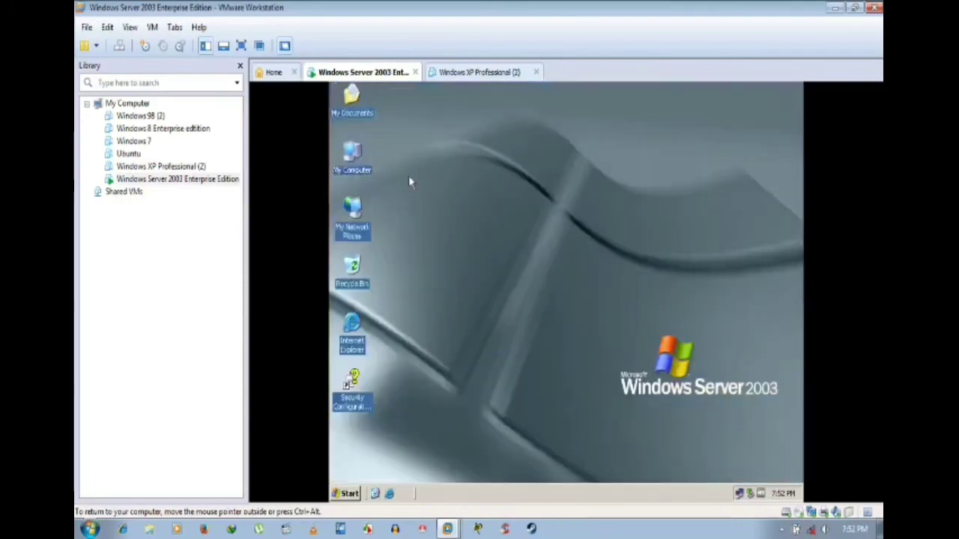
double_click(366, 153)
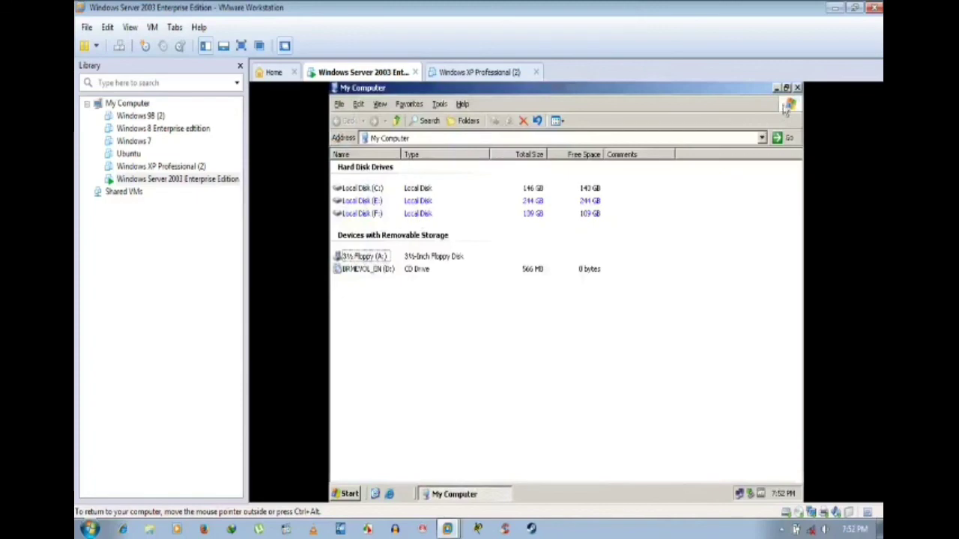
left_click(797, 88)
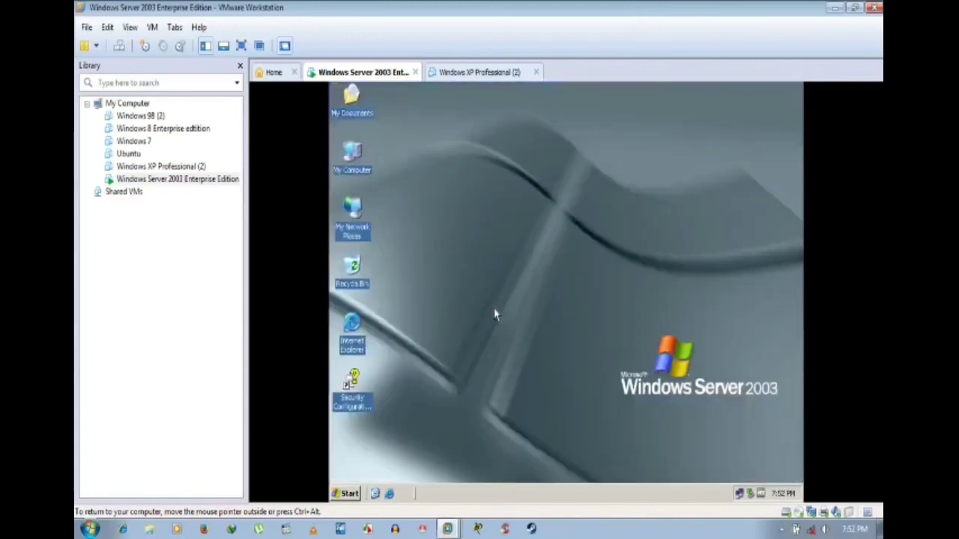
double_click(352, 214)
double_click(368, 202)
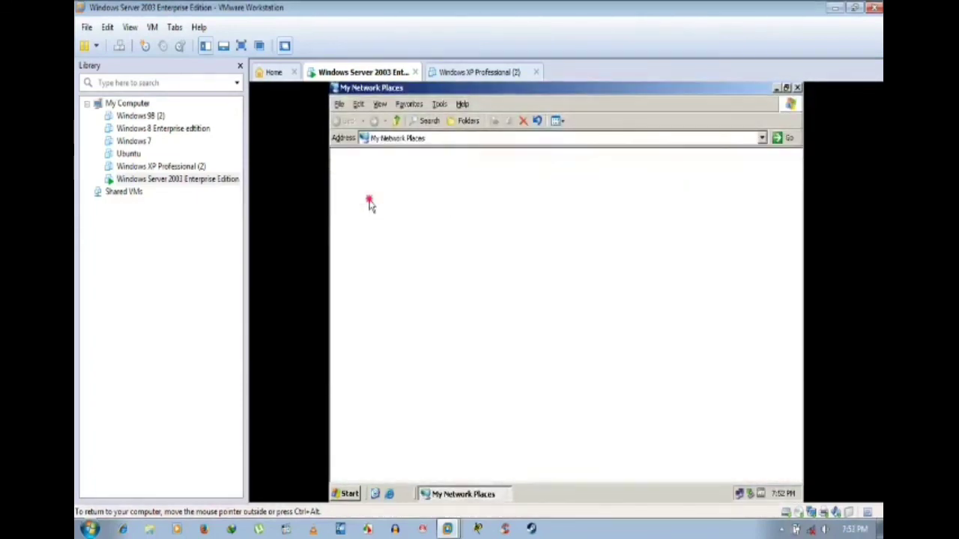
double_click(368, 178)
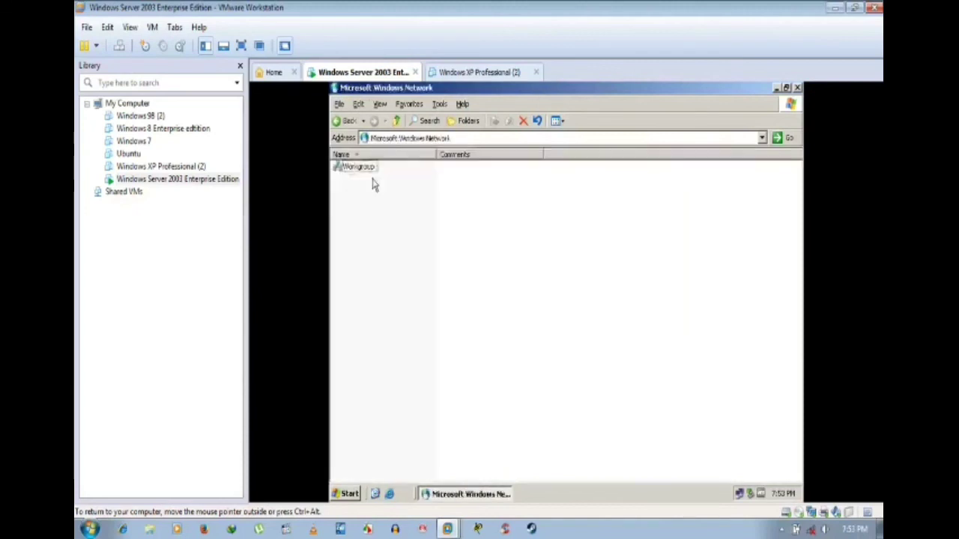
left_click(372, 169)
double_click(373, 168)
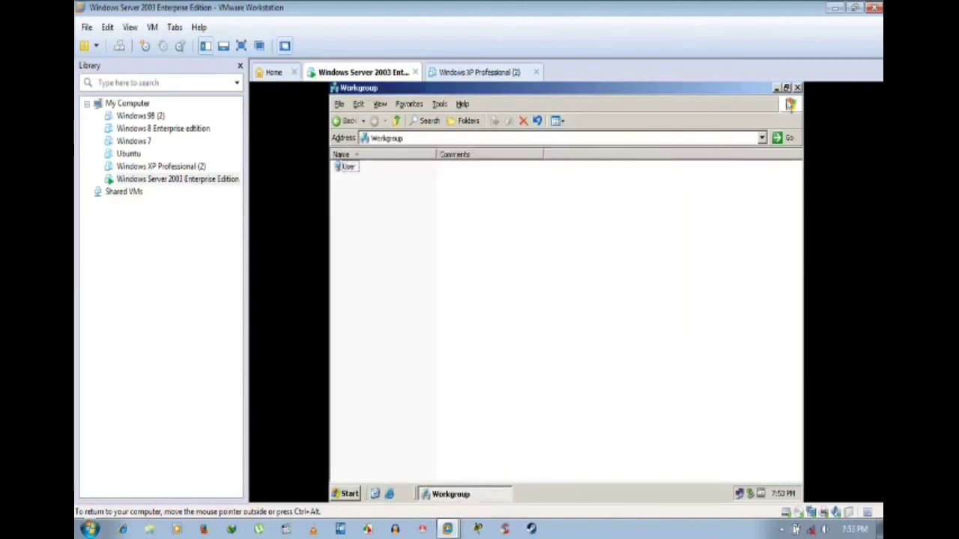
key("Num_Lock")
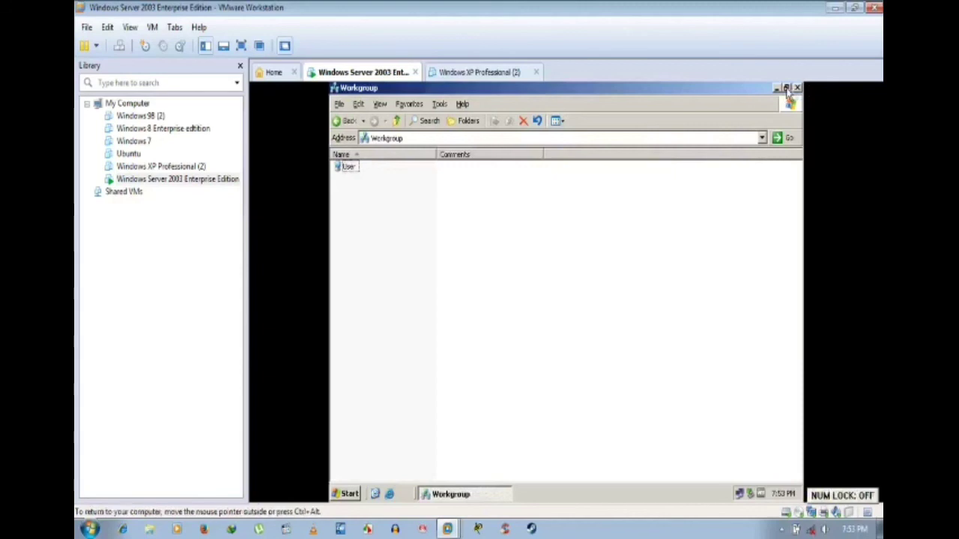
Step: Open System Properties from My Computer on the Server 2003 desktop
left_click(777, 89)
right_click(349, 113)
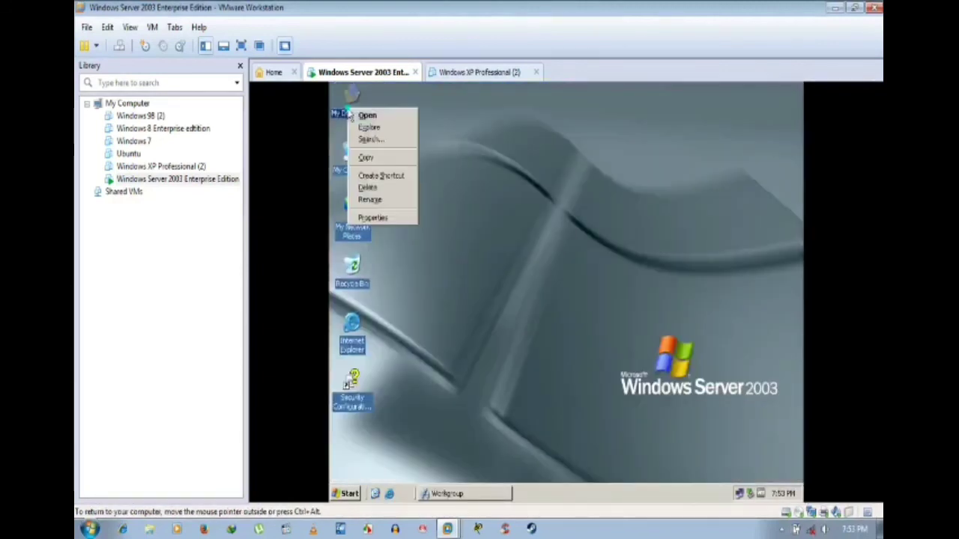
right_click(341, 150)
right_click(348, 150)
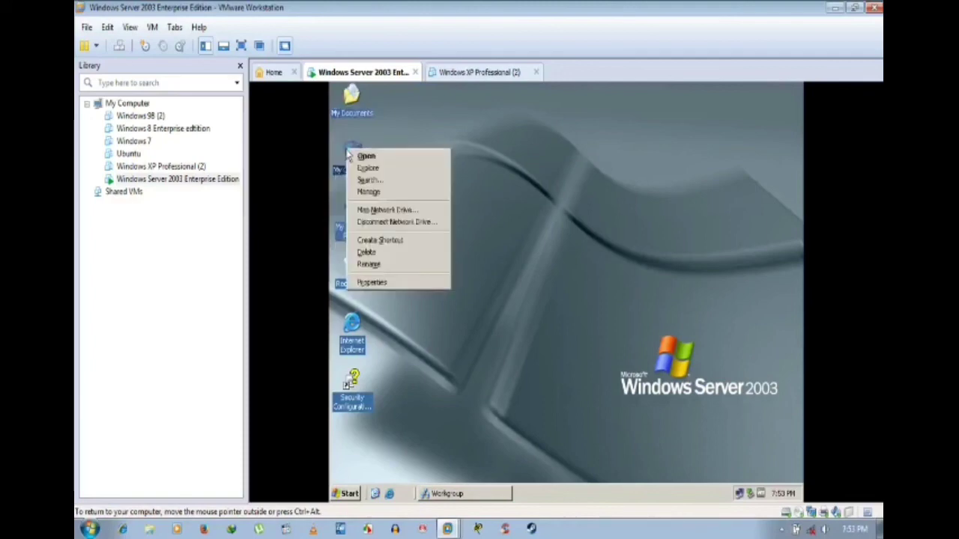
left_click(408, 283)
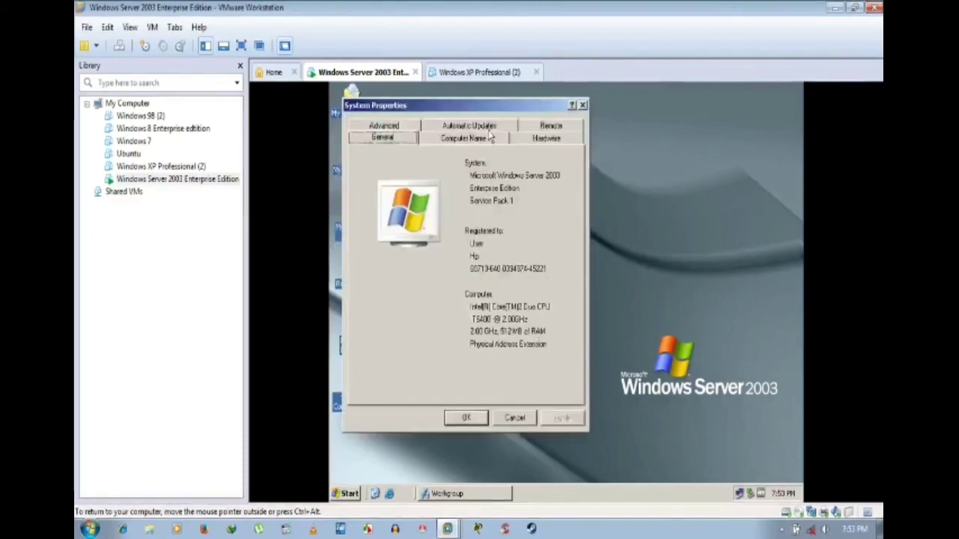
Step: Clear the primary DNS suffix, apply the name change, and agree to restart now
left_click(490, 135)
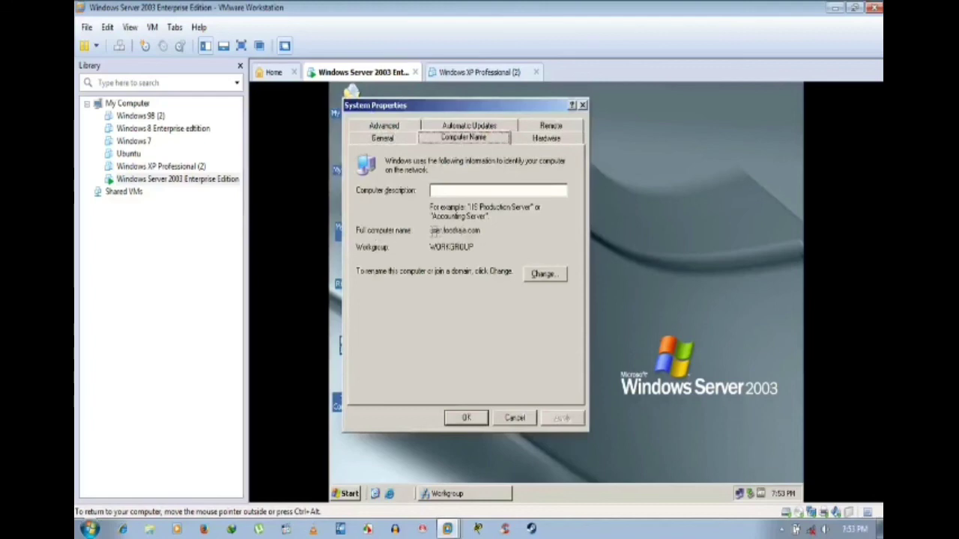
left_click(545, 274)
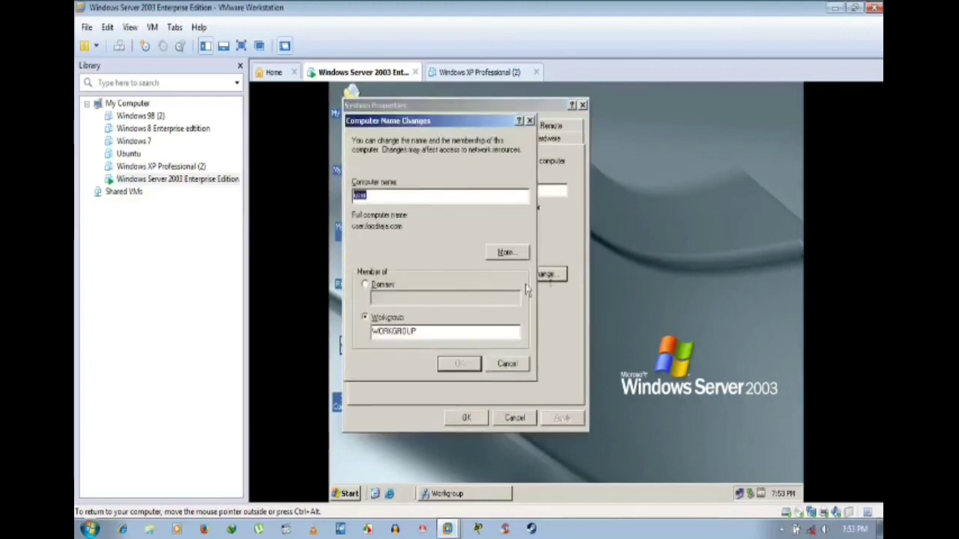
left_click(507, 252)
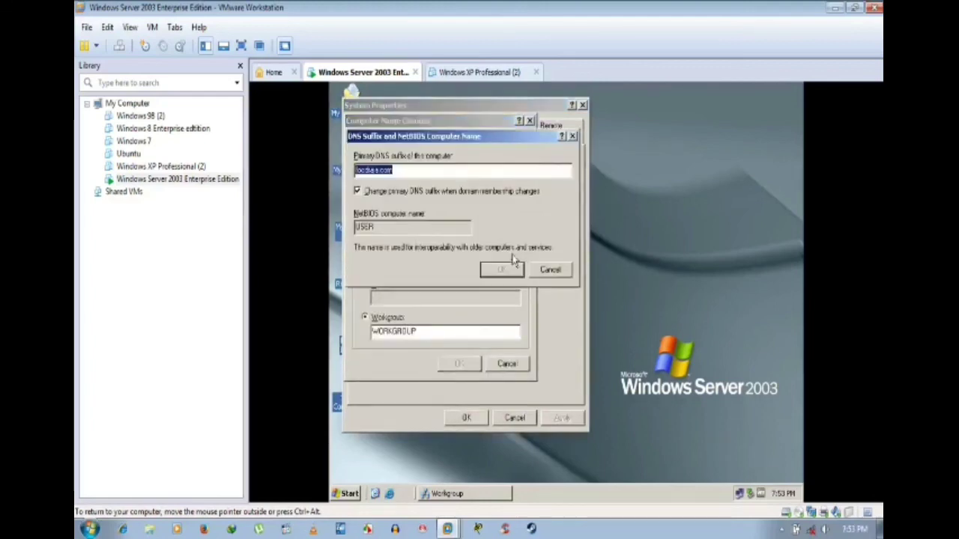
key("BackSpace")
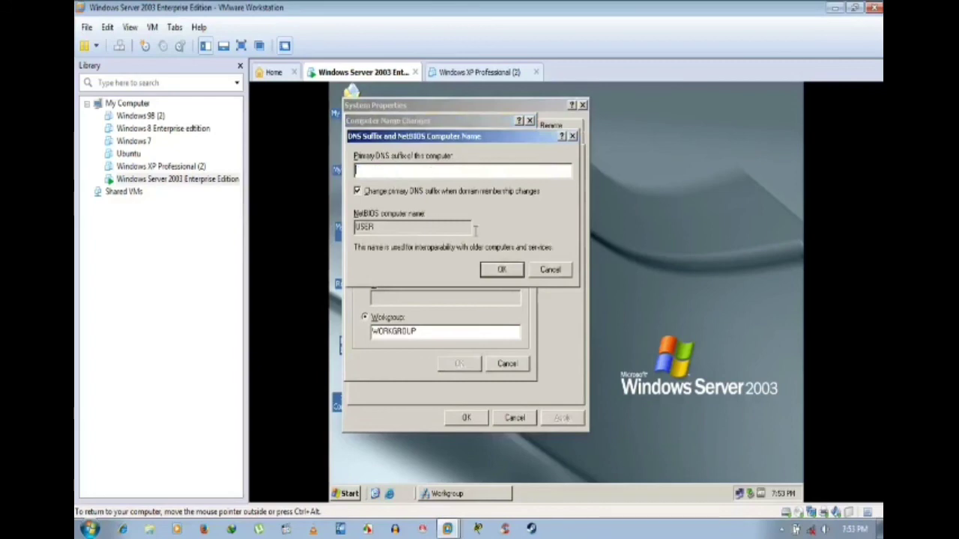
left_click(502, 271)
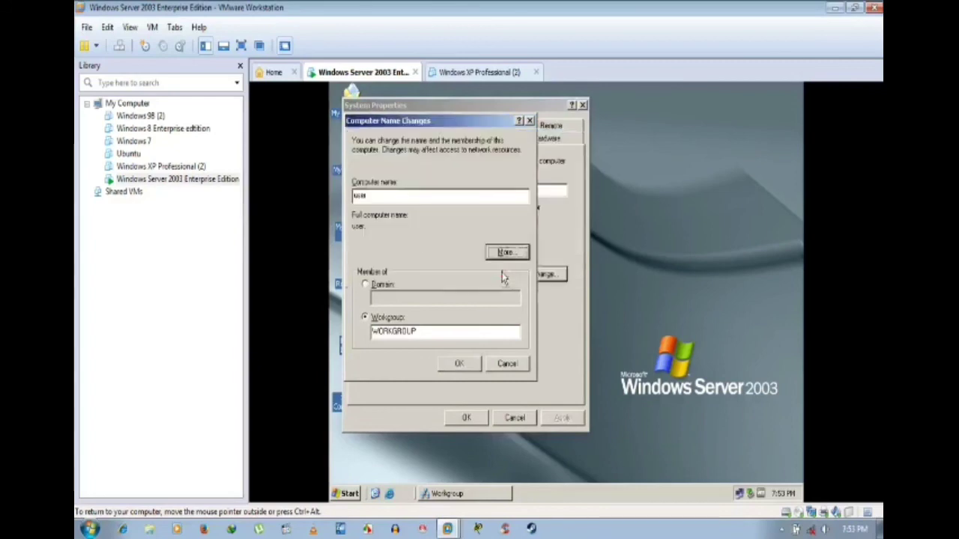
left_click(457, 365)
left_click(569, 323)
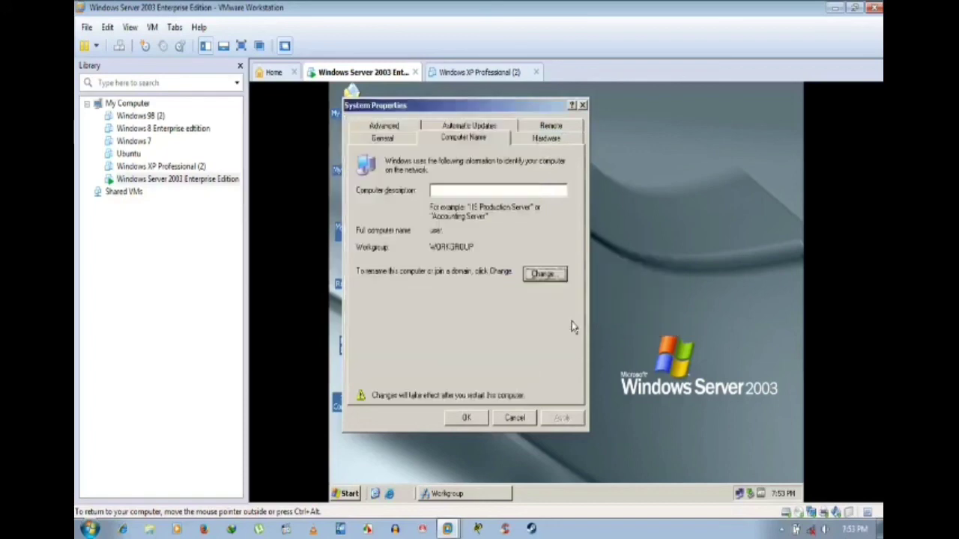
left_click(466, 417)
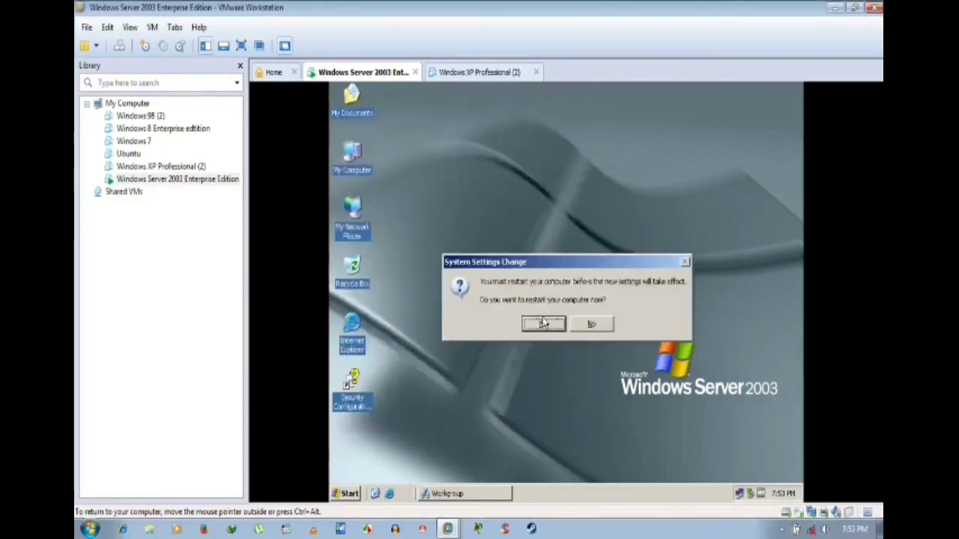
left_click(543, 323)
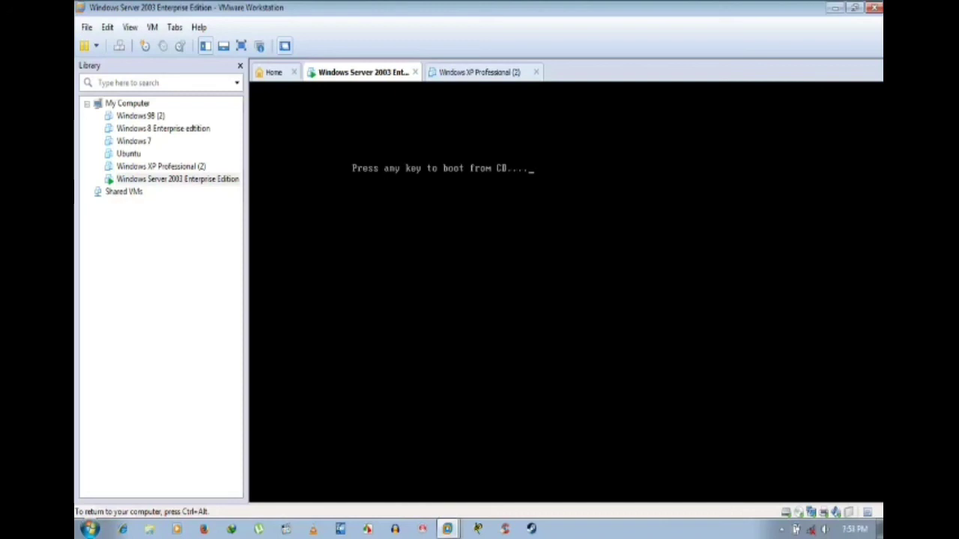
Step: Let the Server 2003 VM boot from disk past the CD prompt, then release input to the host
key("Return")
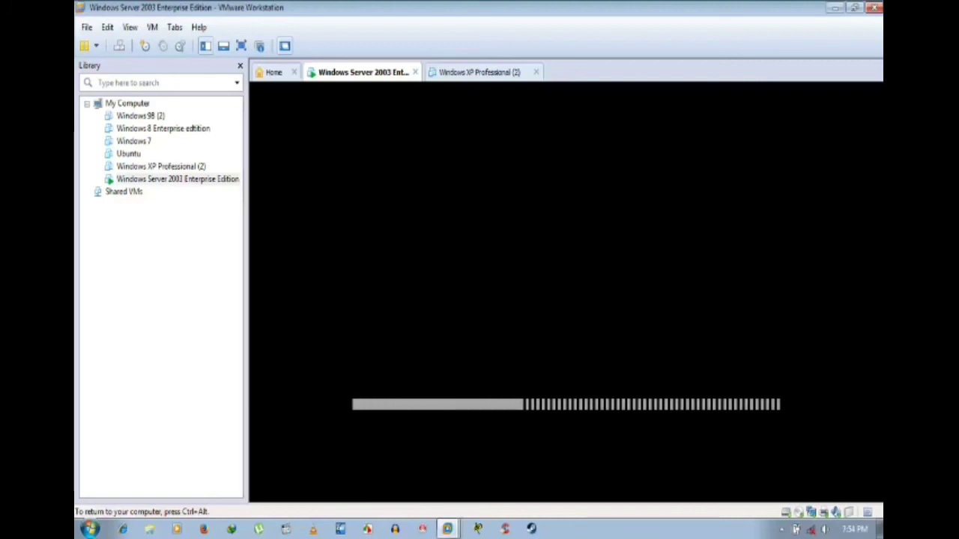
key("ctrl+alt")
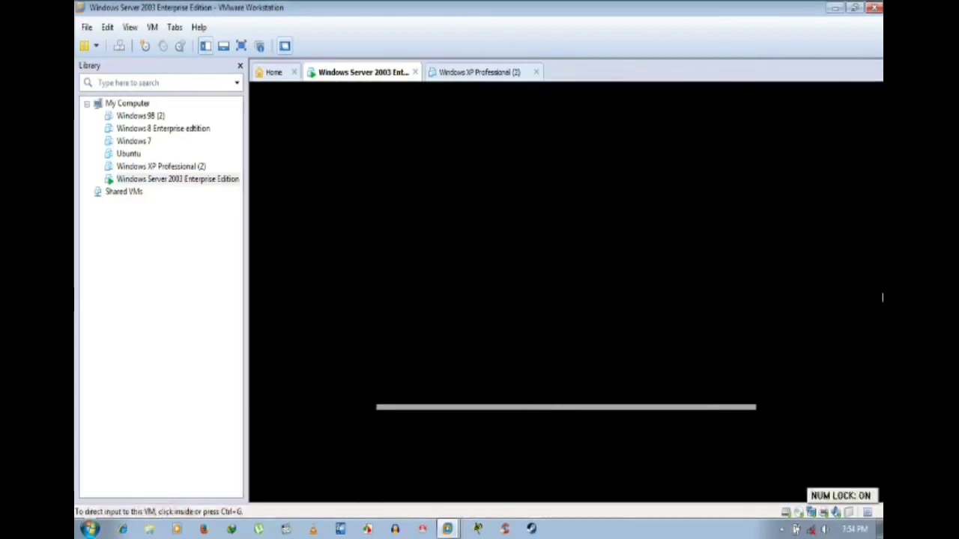
Step: Refresh the Windows 7 desktop twice, restore VMware, and flip between the VM tabs
left_click(834, 7)
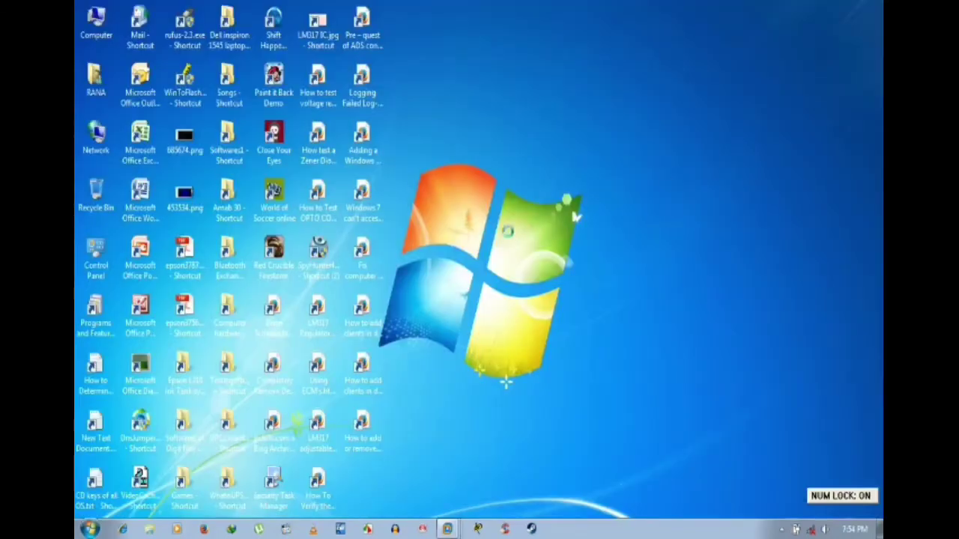
right_click(503, 226)
left_click(549, 271)
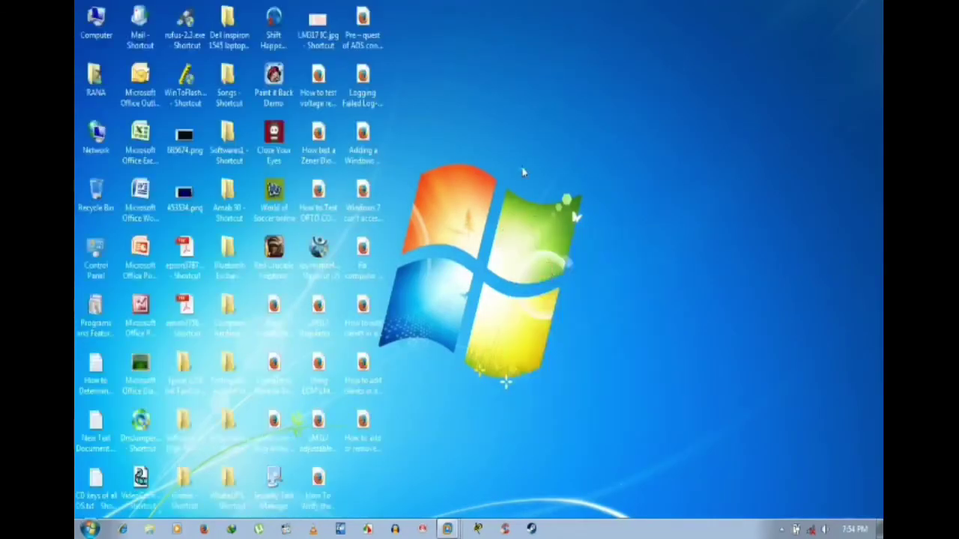
right_click(522, 169)
left_click(547, 207)
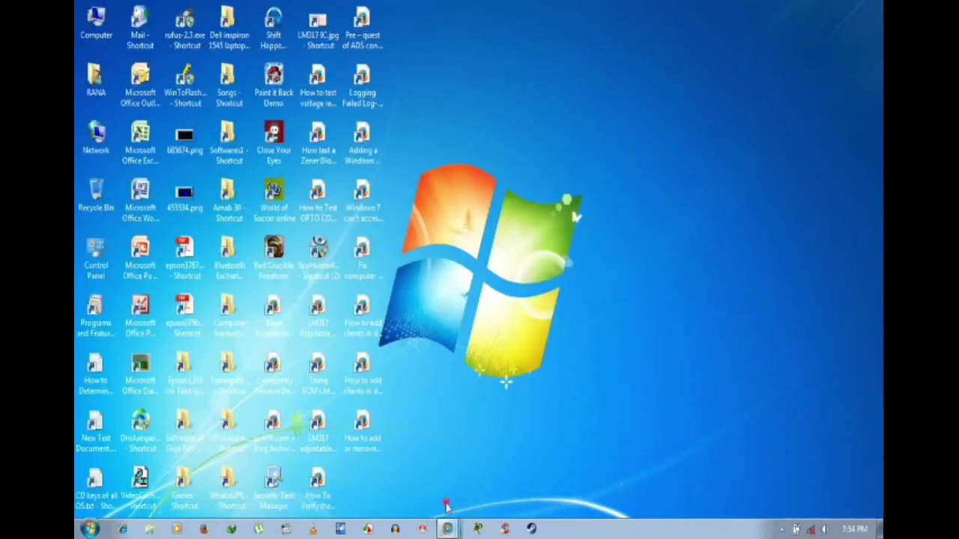
left_click(447, 529)
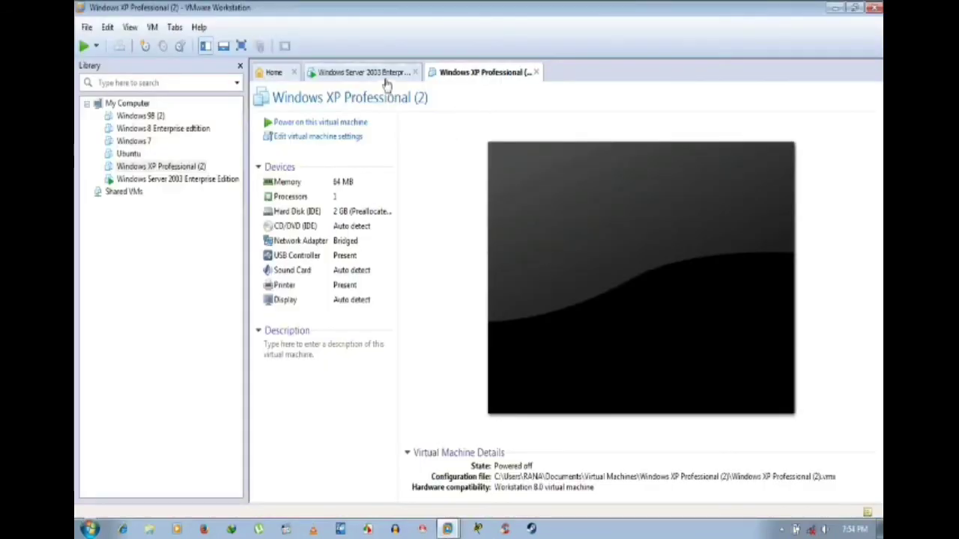
left_click(393, 74)
left_click(509, 74)
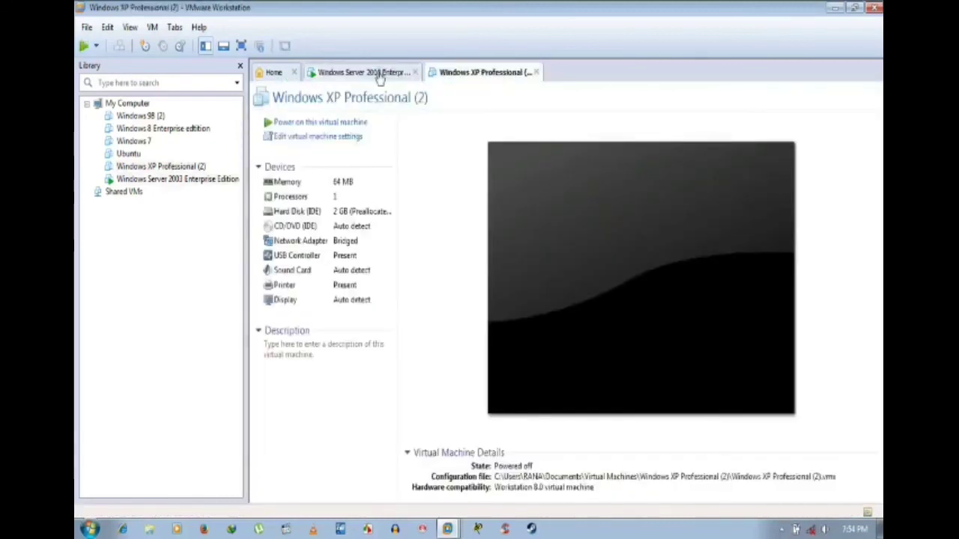
left_click(381, 72)
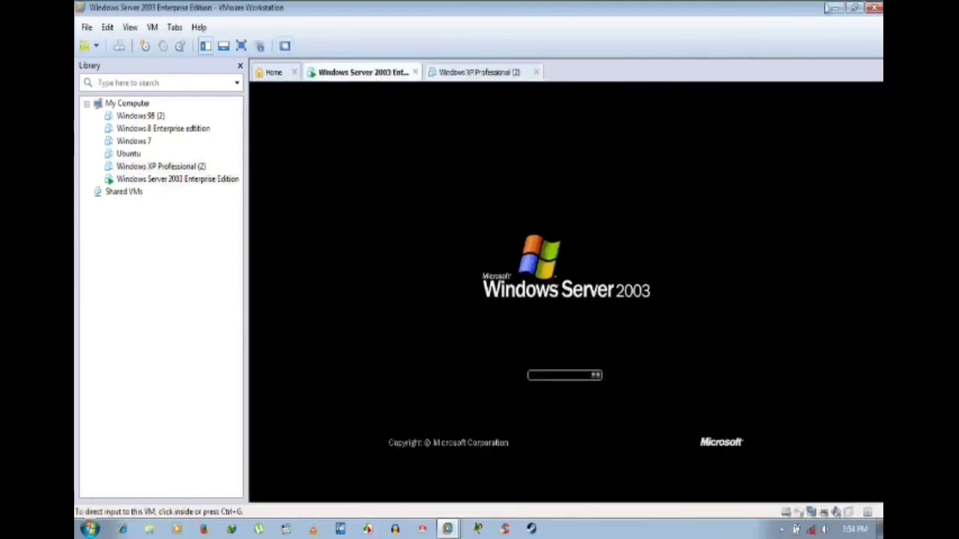
Step: Refresh the host desktop three more times and restore VMware on the XP Professional (2) summary
left_click(835, 8)
right_click(545, 166)
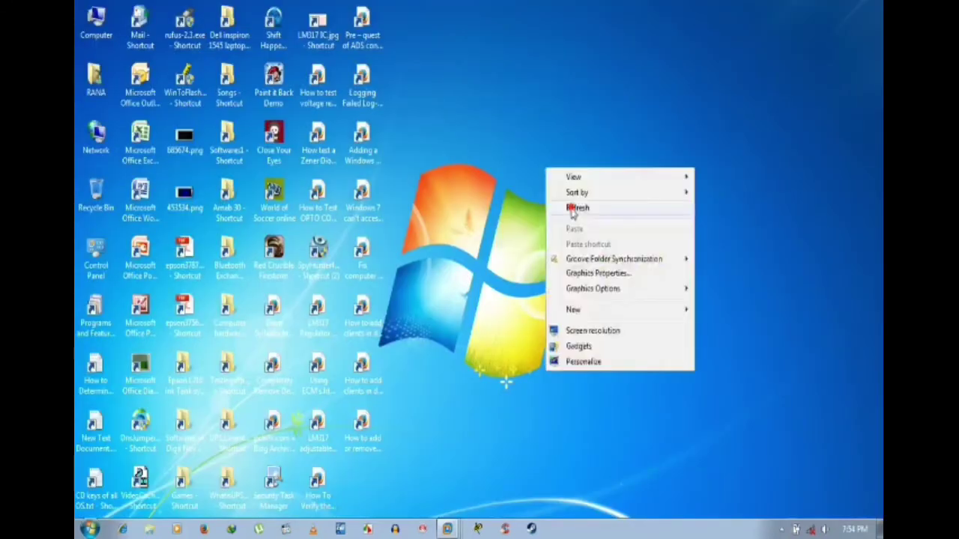
left_click(572, 207)
right_click(503, 134)
left_click(529, 174)
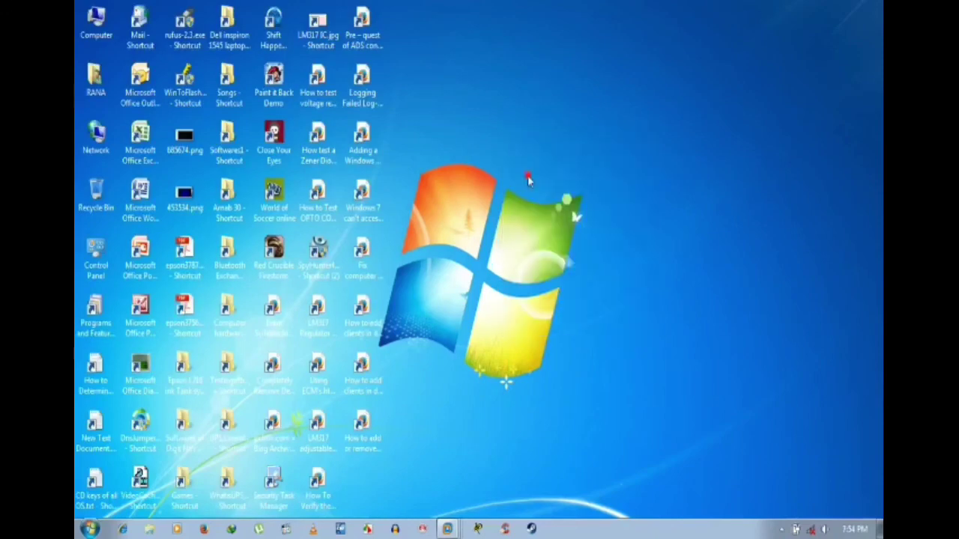
right_click(528, 175)
left_click(559, 218)
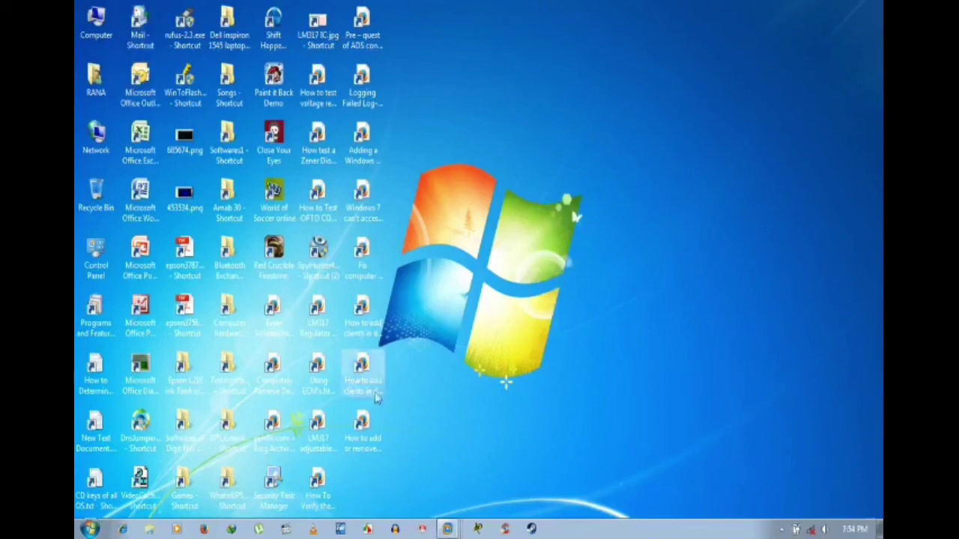
left_click(453, 529)
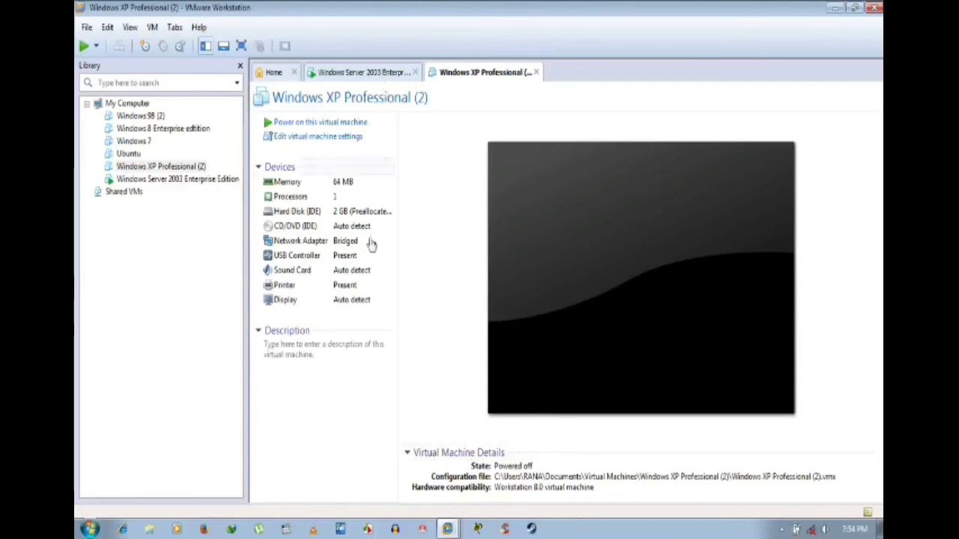
Step: Review XP's network adapter settings unchanged, power the XP VM on with Ctrl+B, and decline device reconnection
left_click(341, 244)
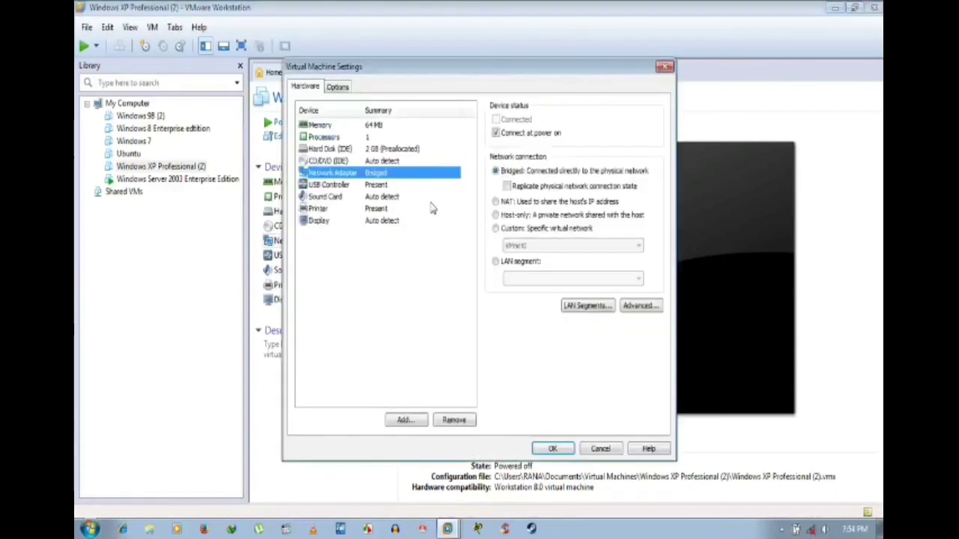
left_click(608, 450)
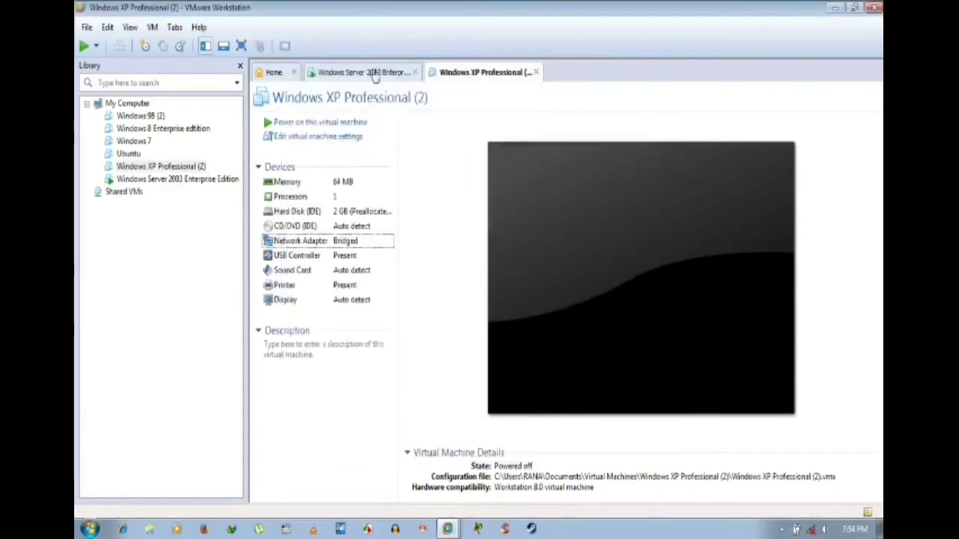
left_click(373, 73)
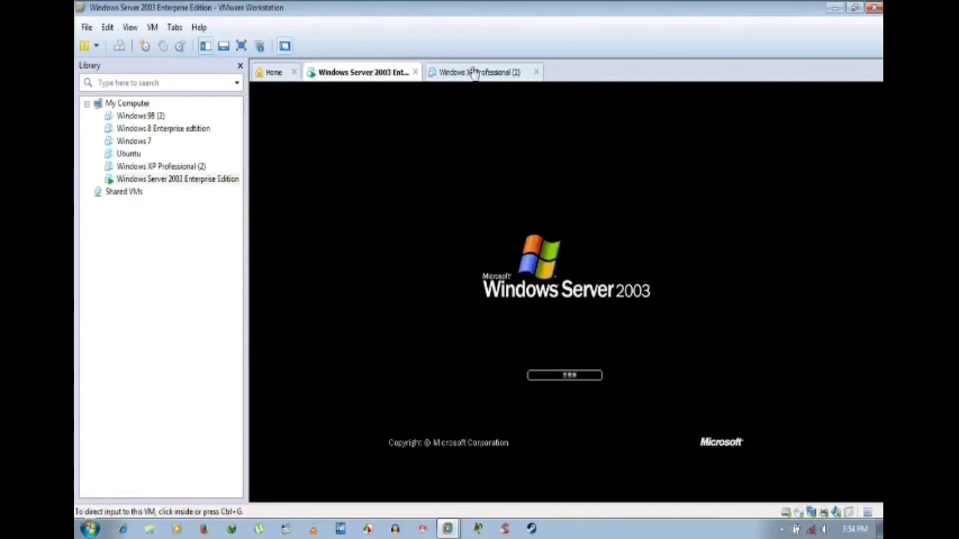
left_click(473, 72)
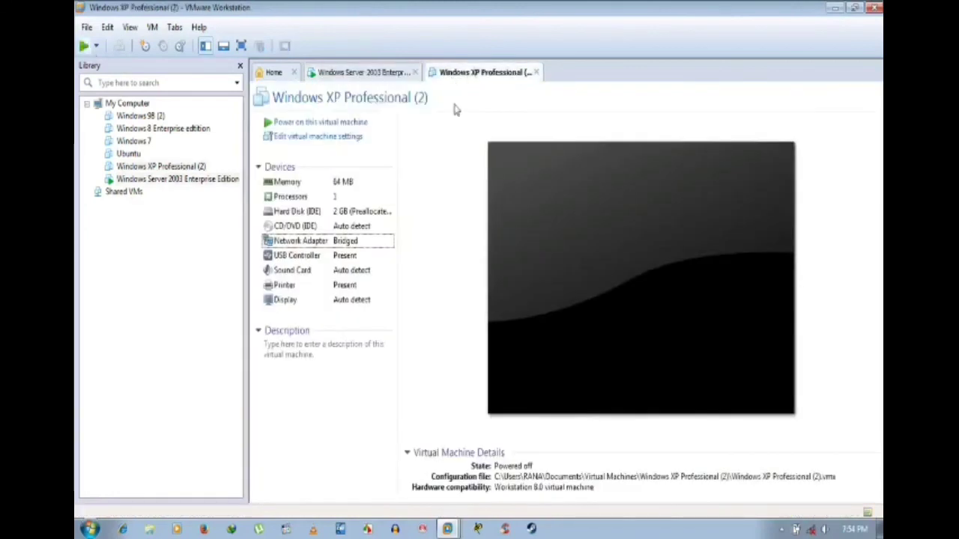
key("ctrl+b")
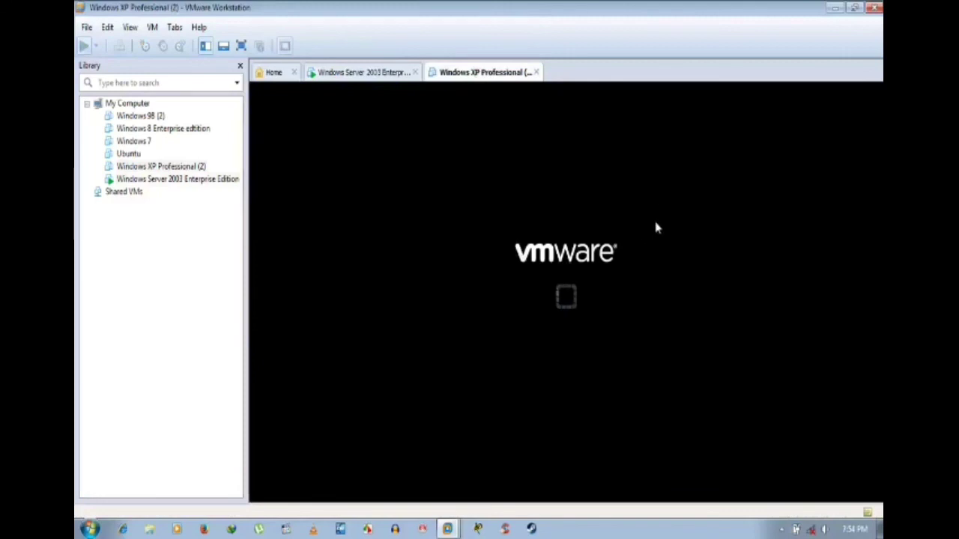
left_click(382, 73)
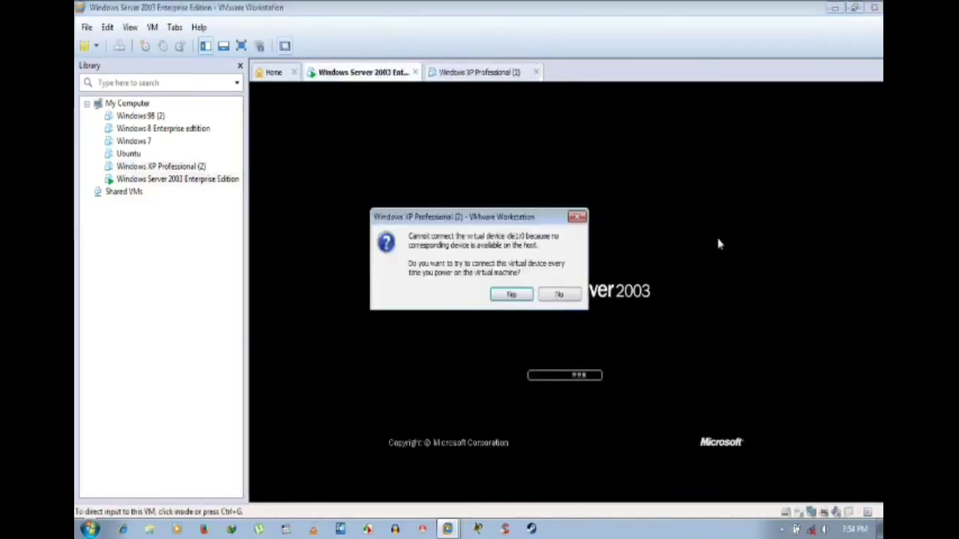
left_click(558, 294)
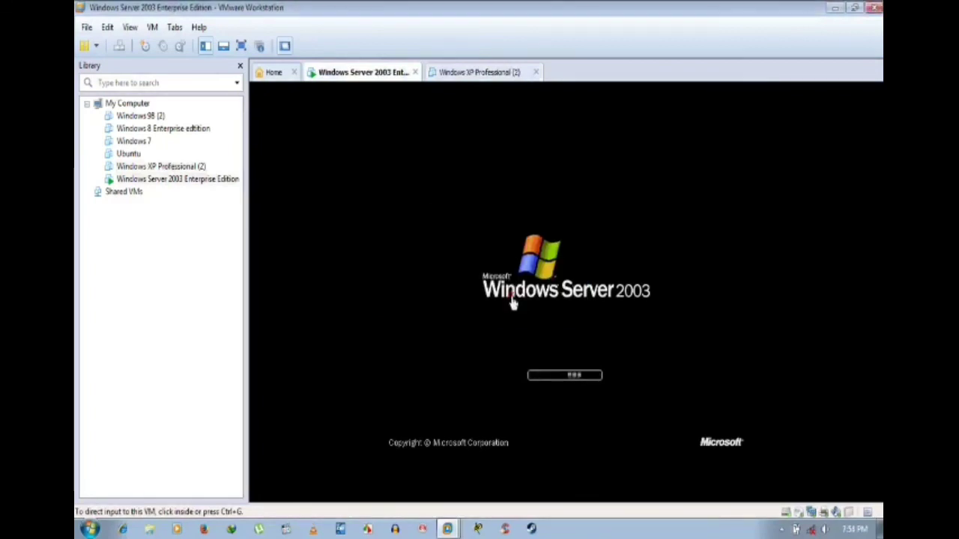
left_click(494, 73)
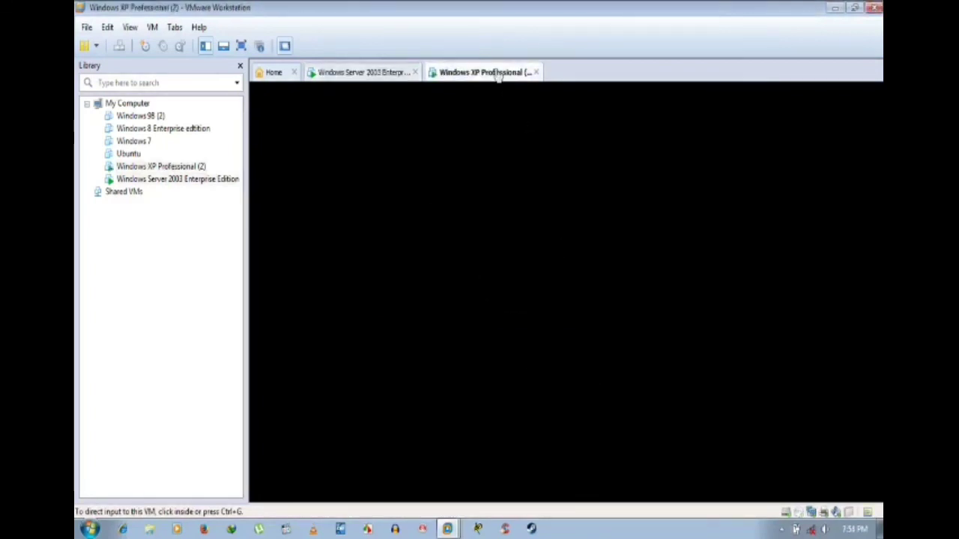
Step: Send Ctrl+Alt+Del to the Server 2003 VM and focus its logon Password field
left_click(355, 72)
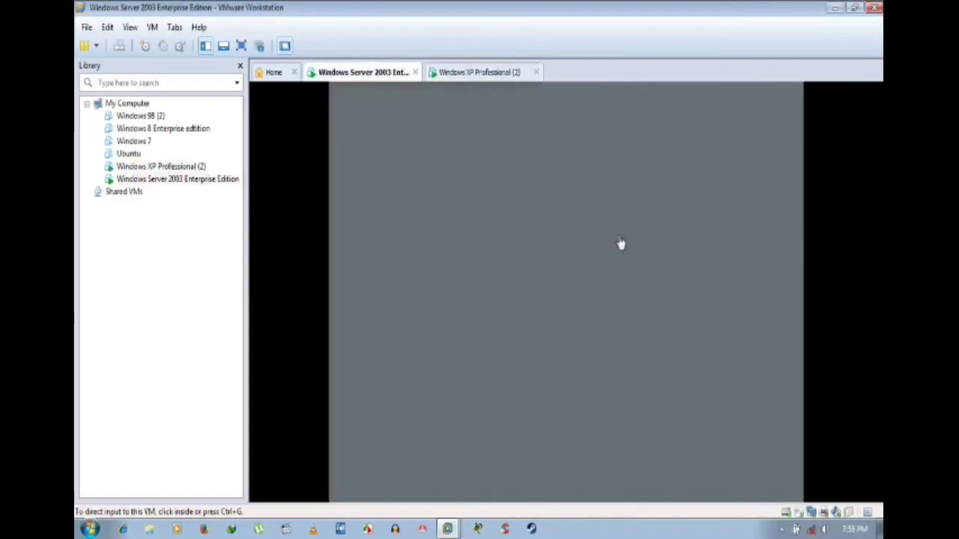
left_click(509, 82)
left_click(390, 75)
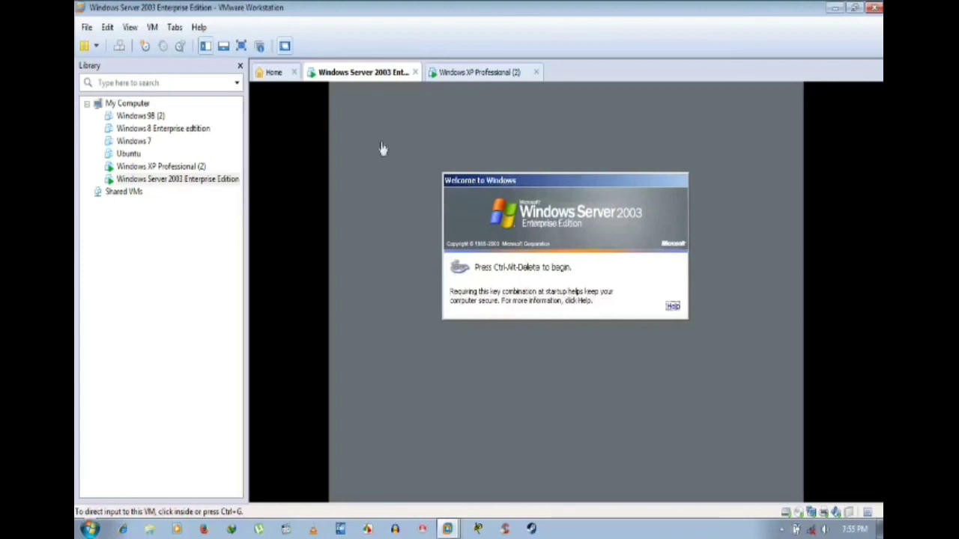
left_click(119, 46)
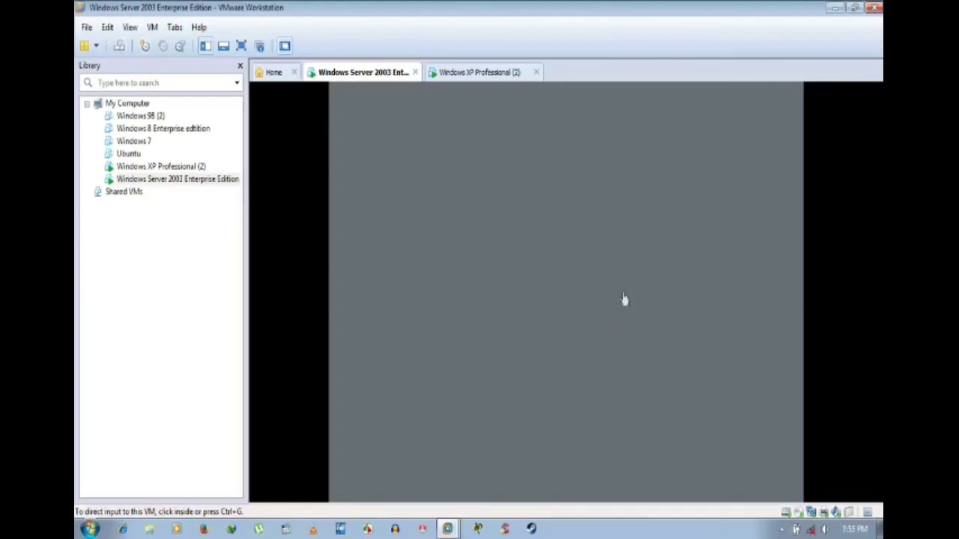
left_click(565, 293)
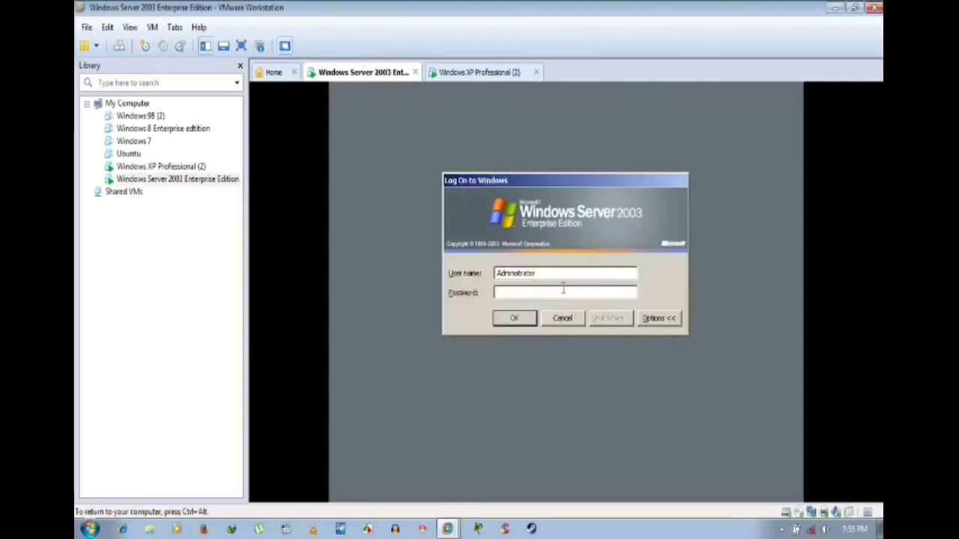
Step: Submit the Administrator password and glance at the XP VM's boot progress
type("••••••••")
key("Return")
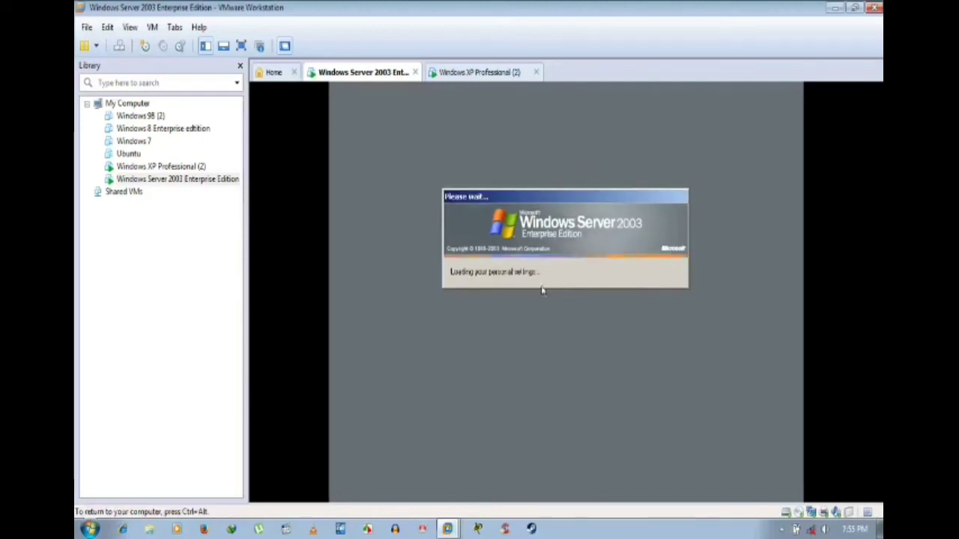
left_click(501, 77)
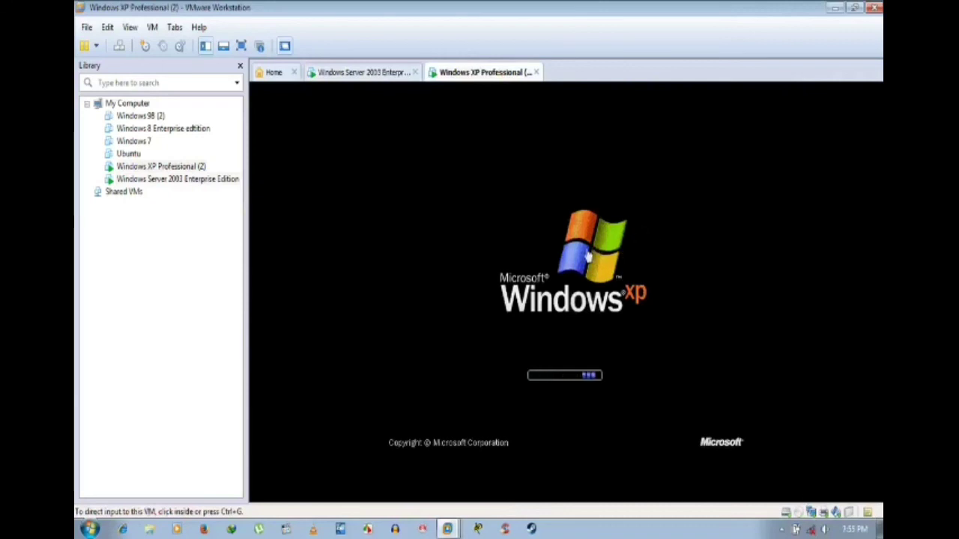
left_click(386, 75)
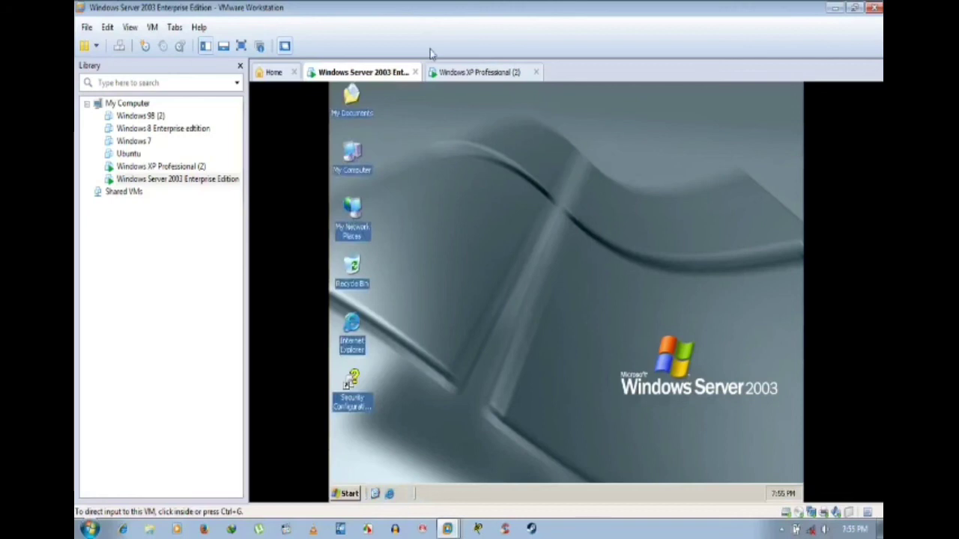
Step: Refresh the Server 2003 desktop, tick "Don't display this page at logon", and close Manage Your Server
left_click(663, 253)
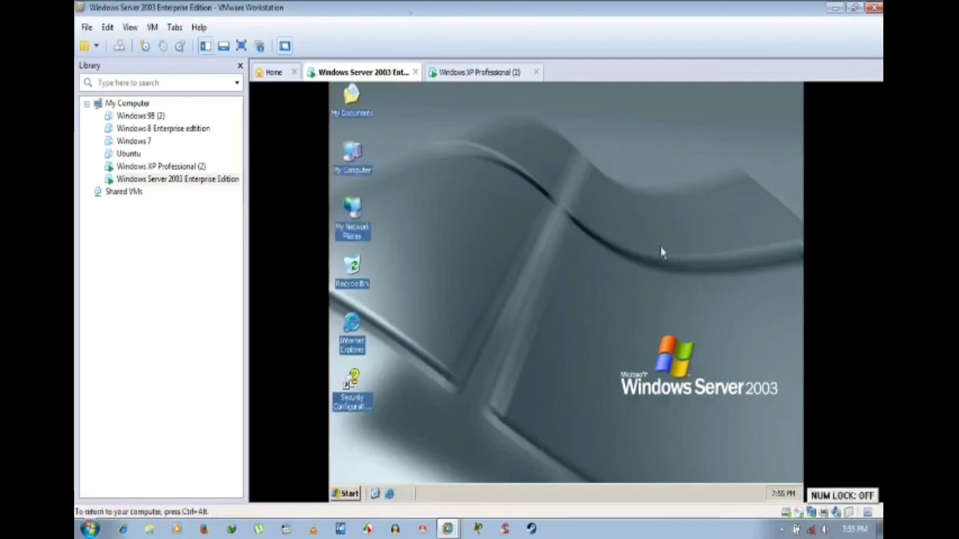
right_click(523, 183)
left_click(552, 201)
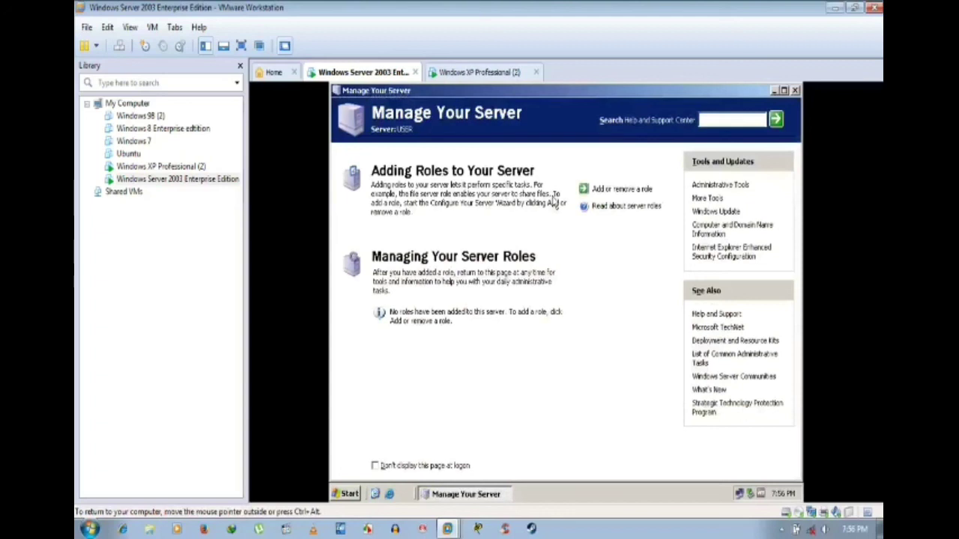
key("Num_Lock")
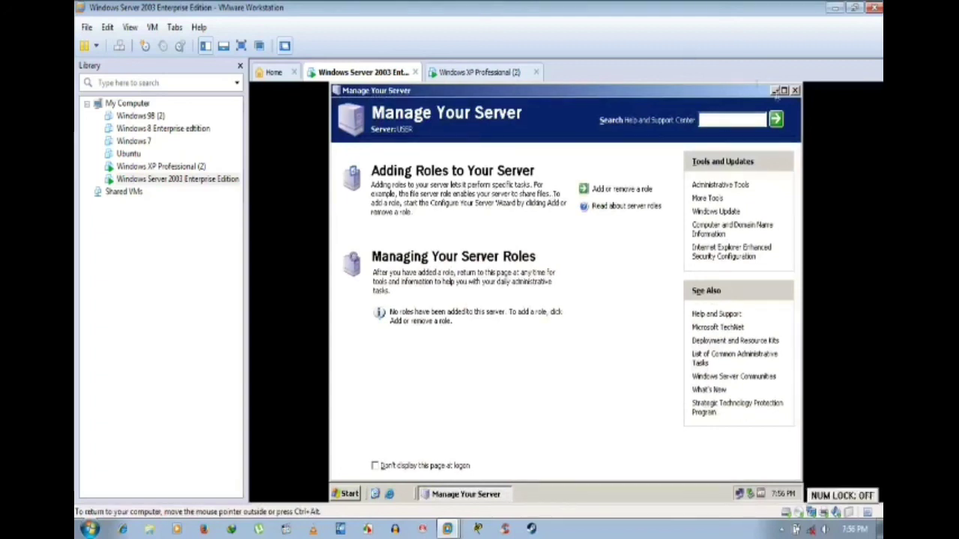
left_click(383, 466)
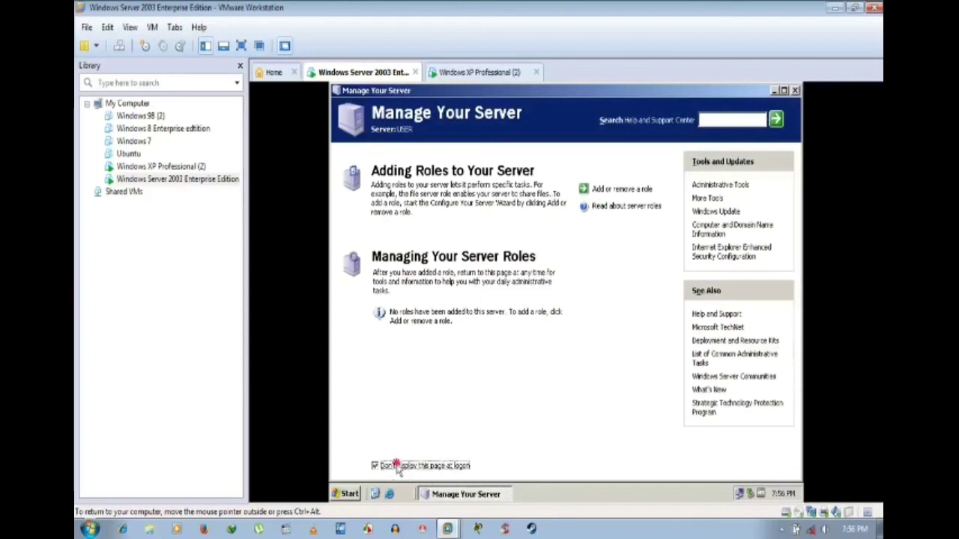
left_click(795, 90)
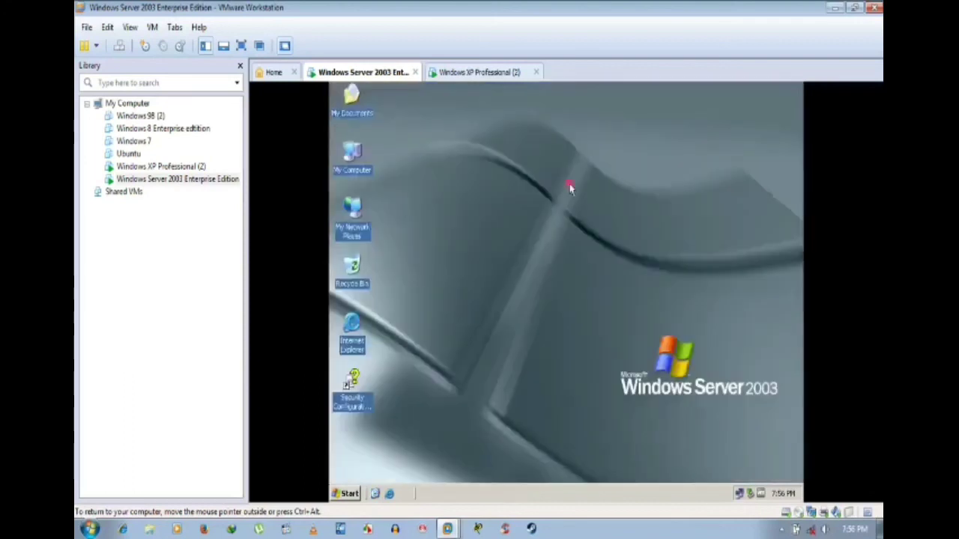
right_click(351, 155)
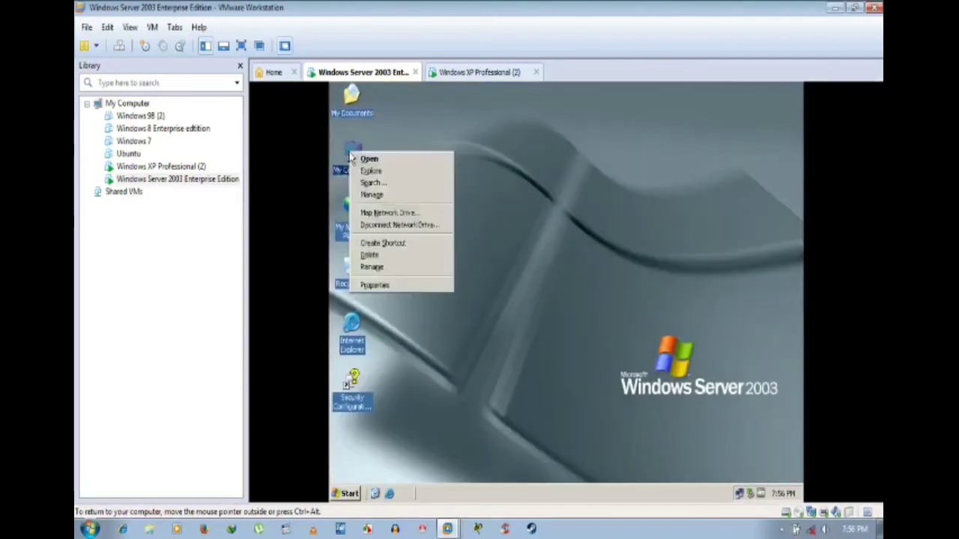
left_click(397, 286)
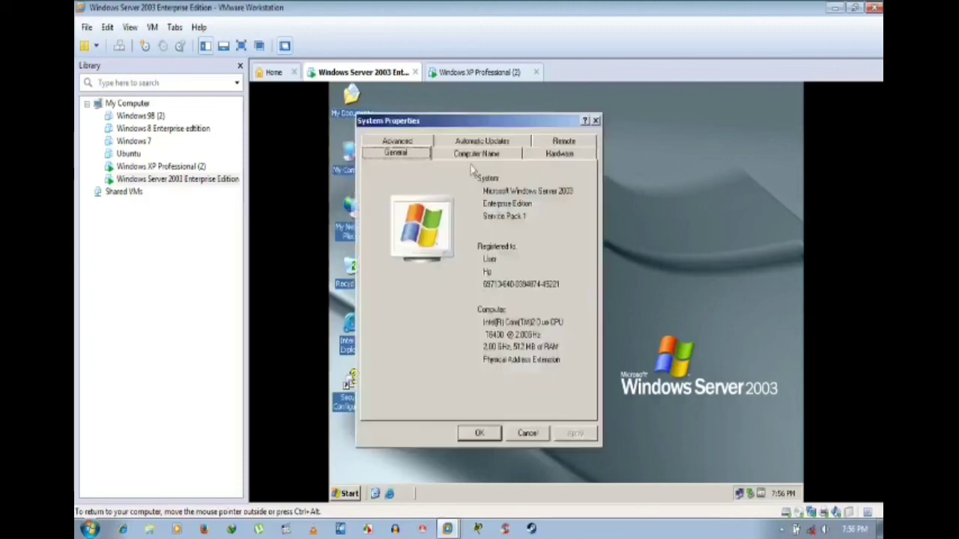
left_click(477, 153)
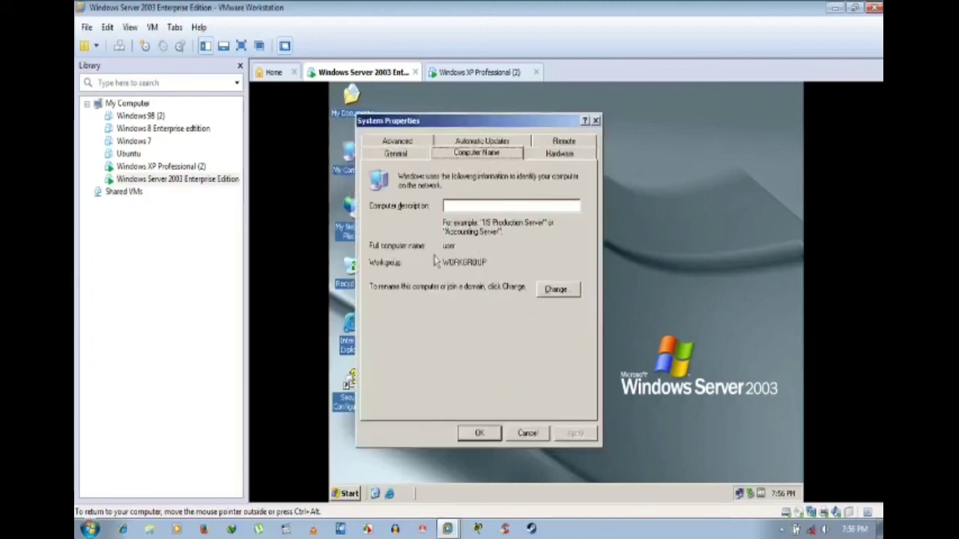
left_click(563, 292)
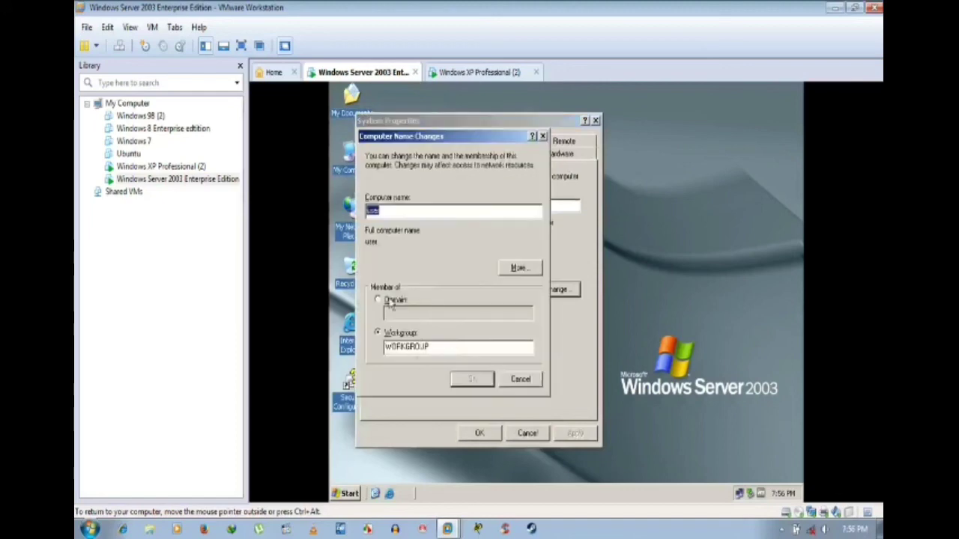
left_click(532, 269)
left_click(563, 285)
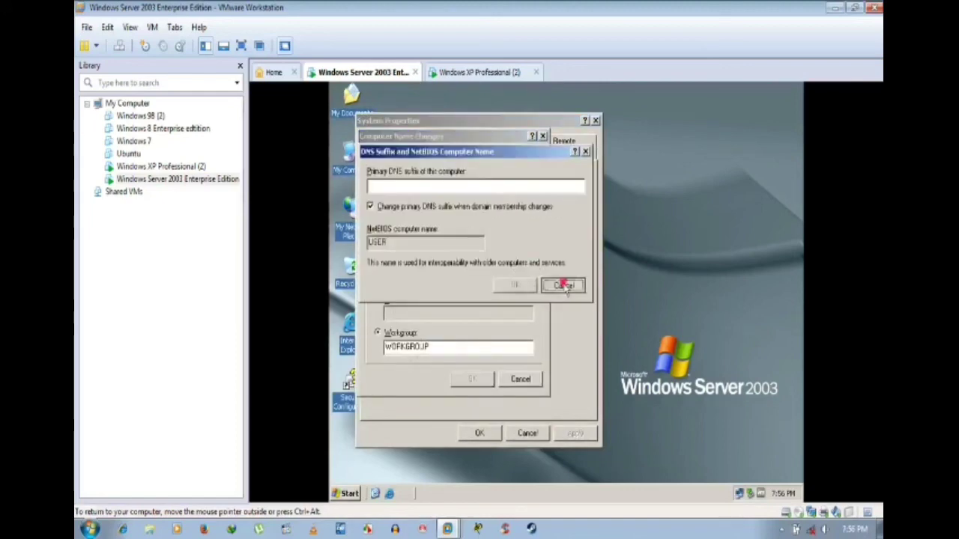
left_click(526, 380)
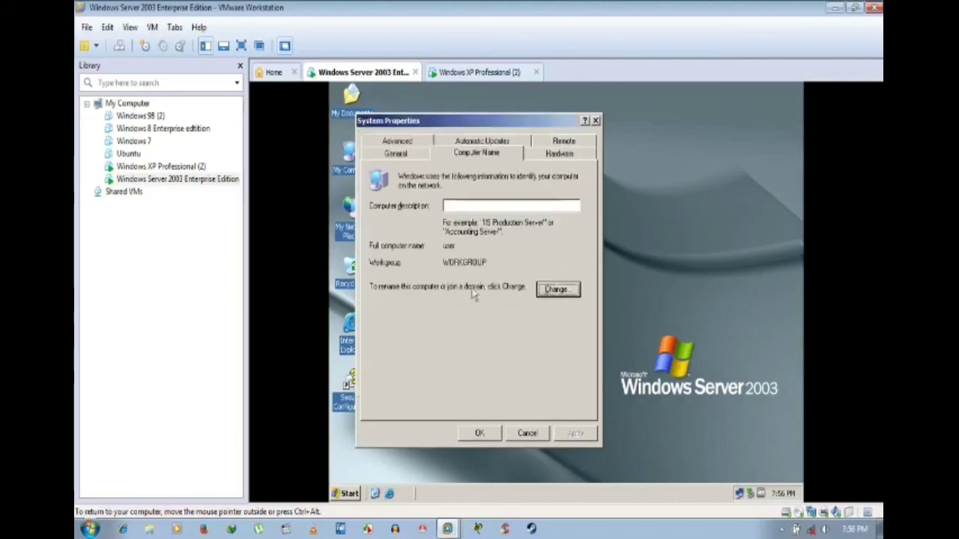
left_click(526, 434)
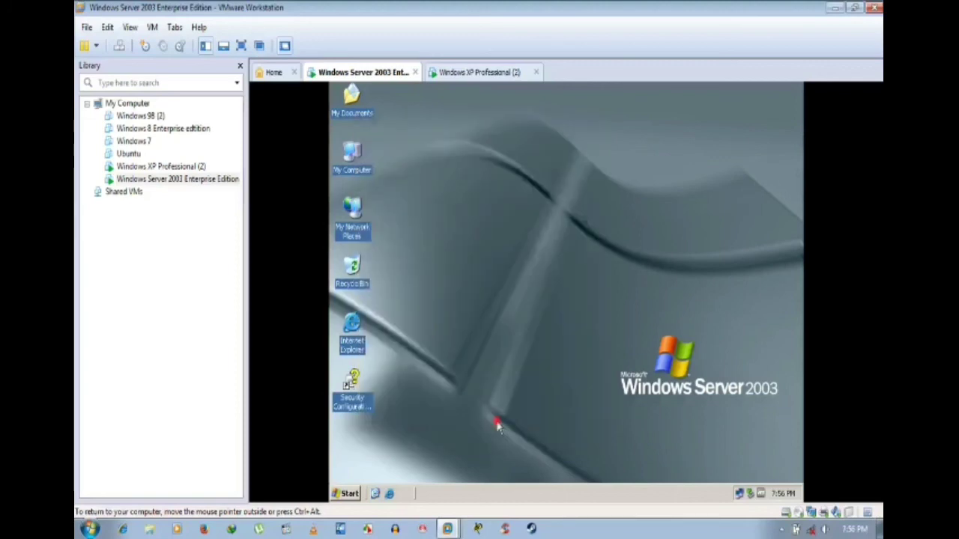
right_click(533, 248)
left_click(366, 185)
left_click(360, 167)
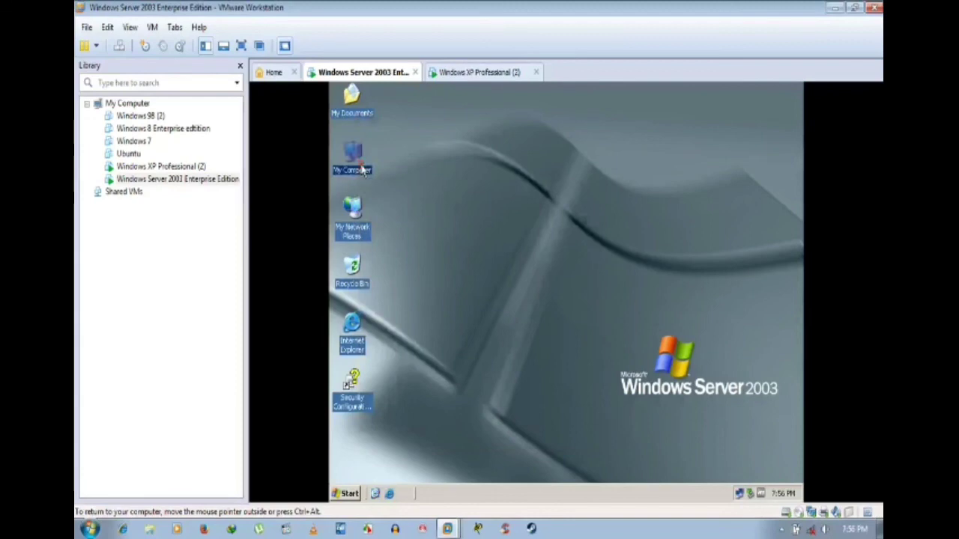
left_click(574, 210)
key("super+e")
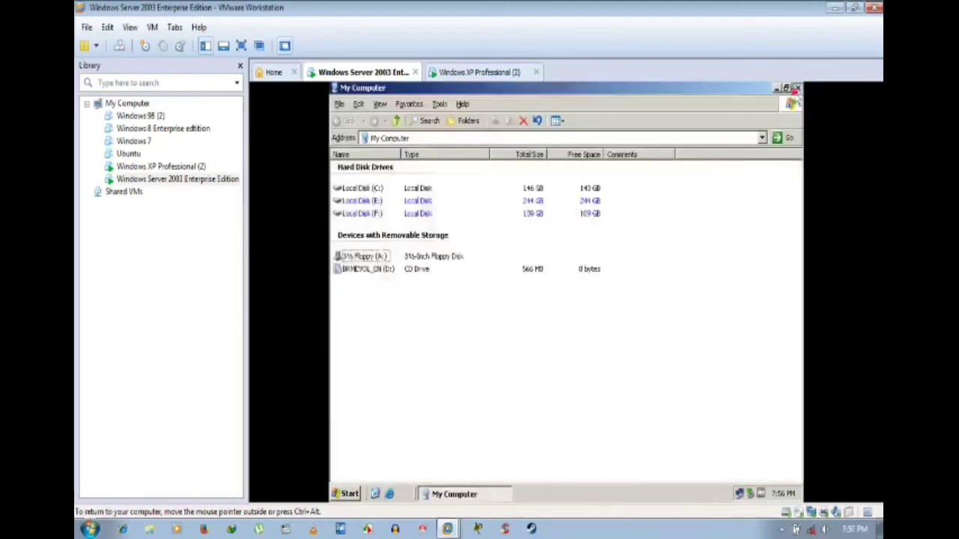
left_click(796, 88)
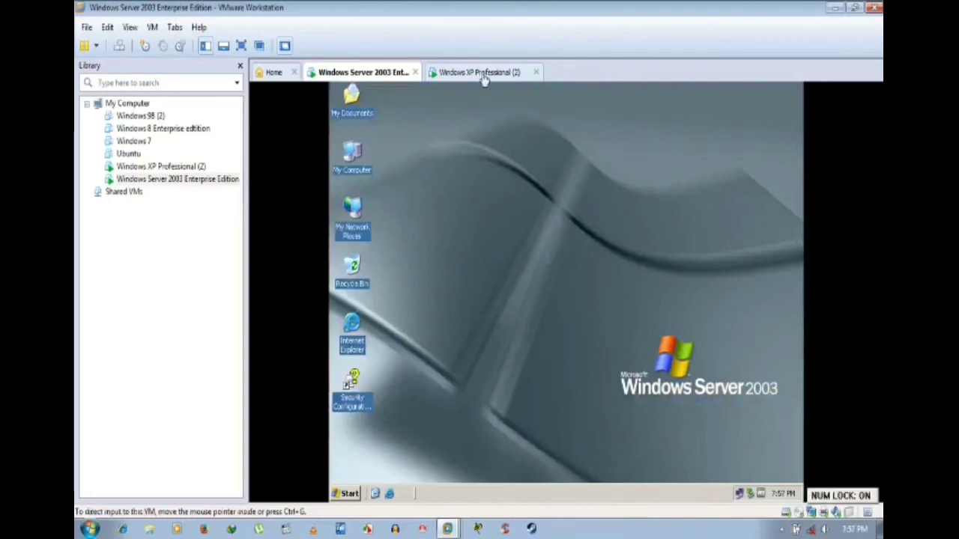
Step: Send Ctrl+Alt+Del to the XP VM and log on to FOODRAJA with the administrator password
left_click(482, 74)
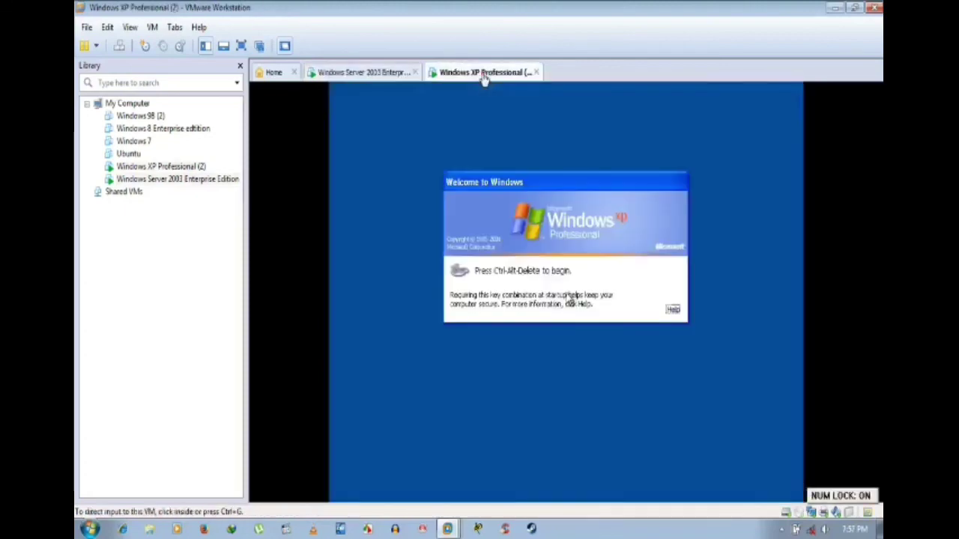
left_click(123, 47)
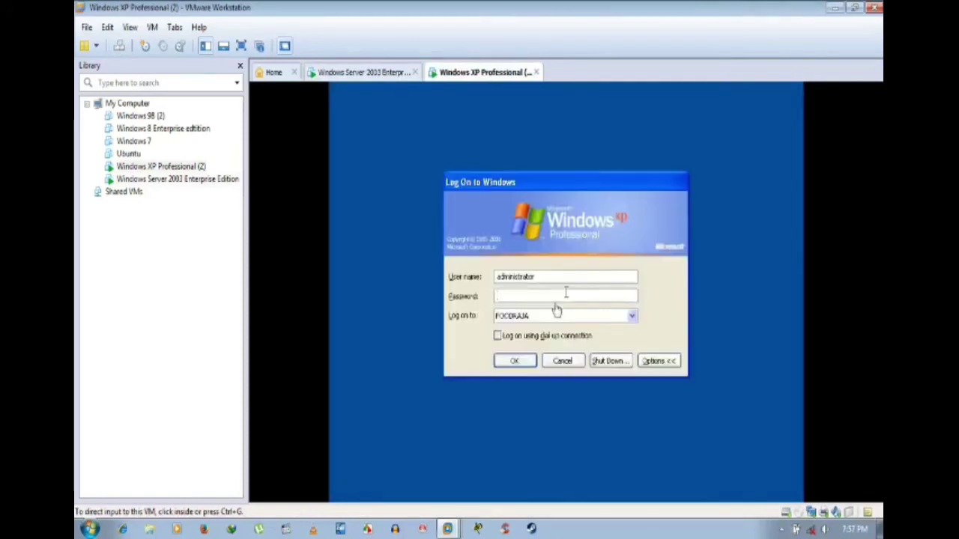
left_click(566, 319)
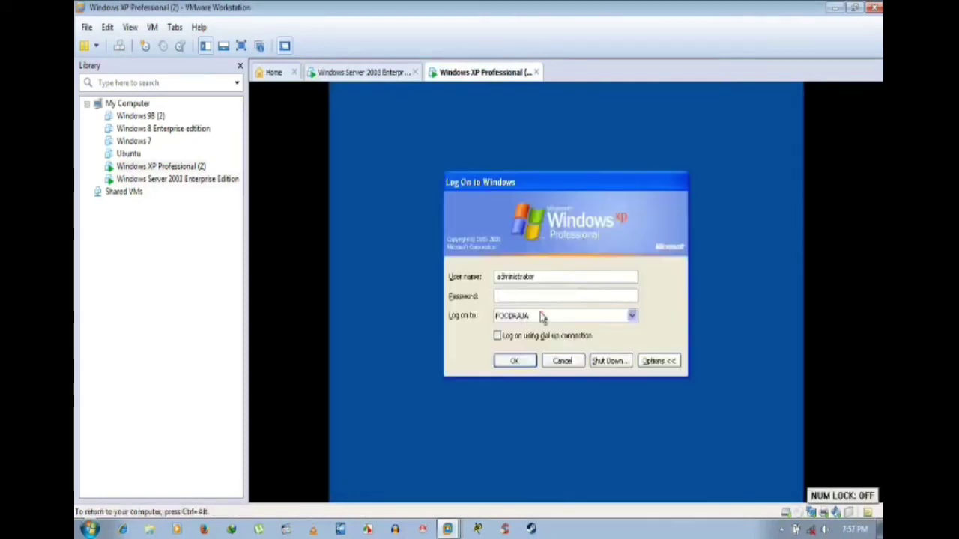
left_click(569, 318)
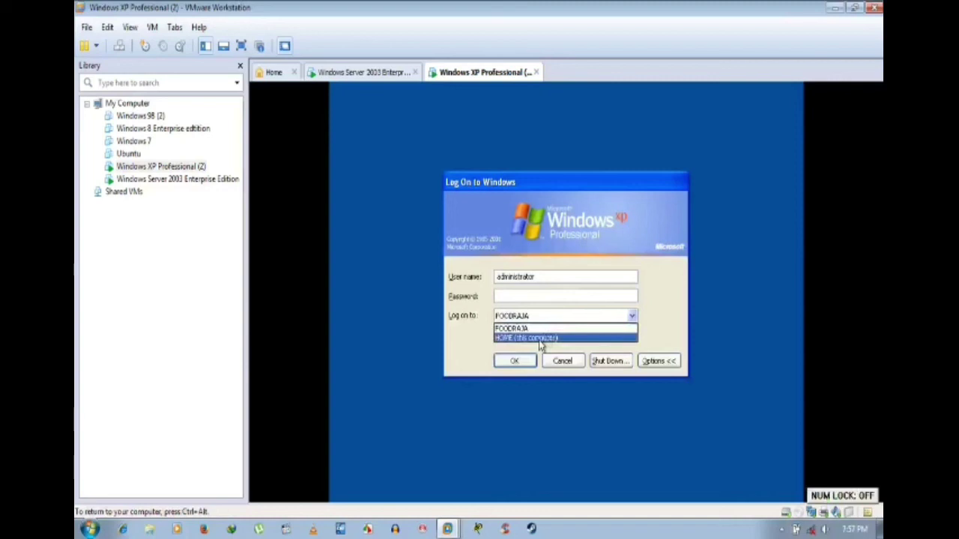
left_click(545, 329)
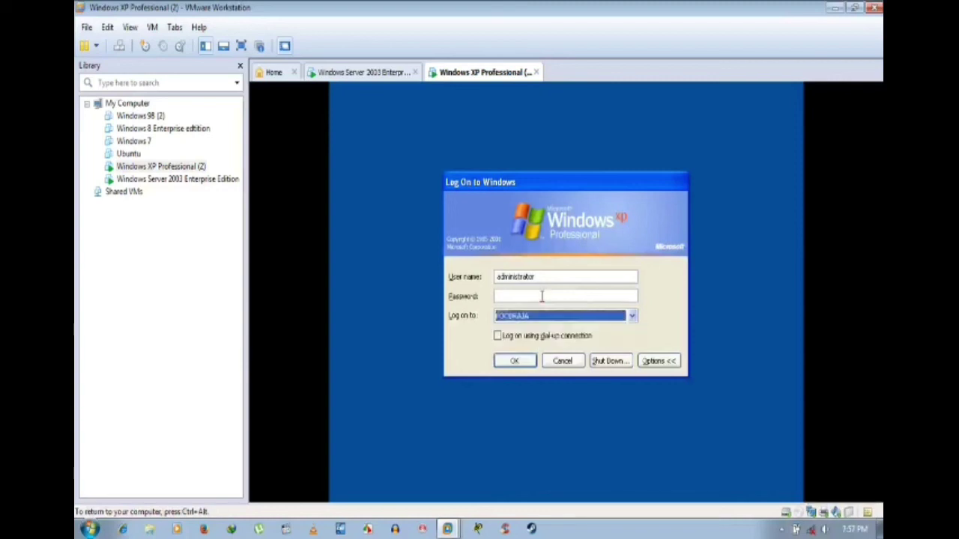
left_click(542, 297)
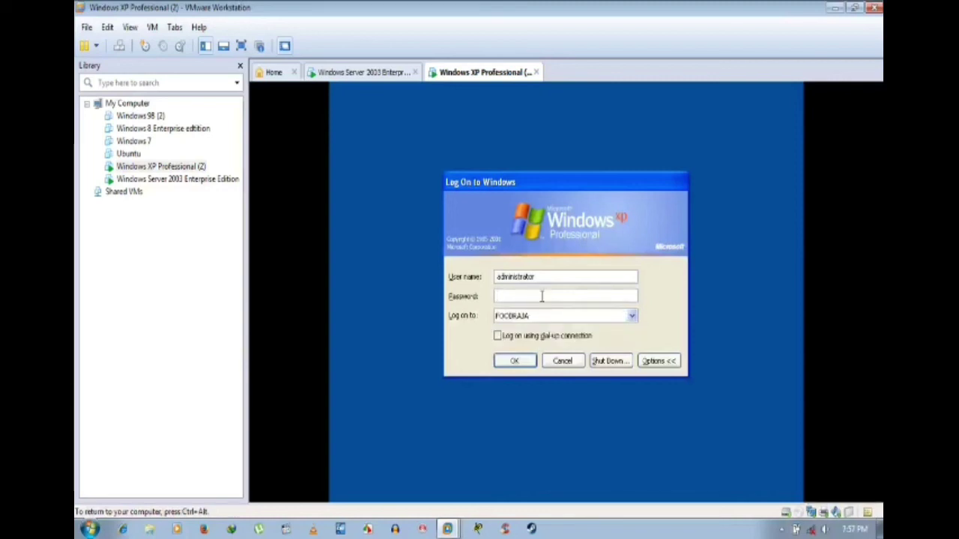
type("12345678")
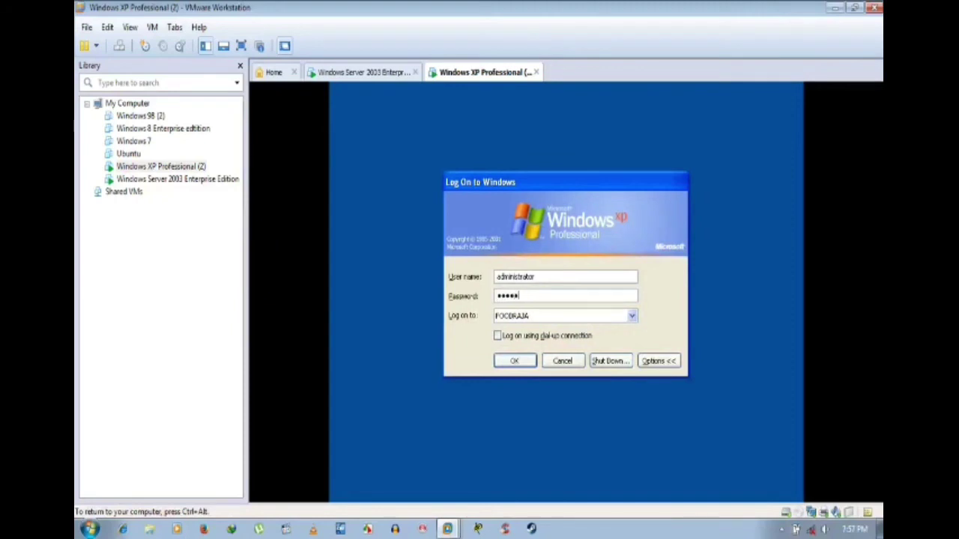
key("Return")
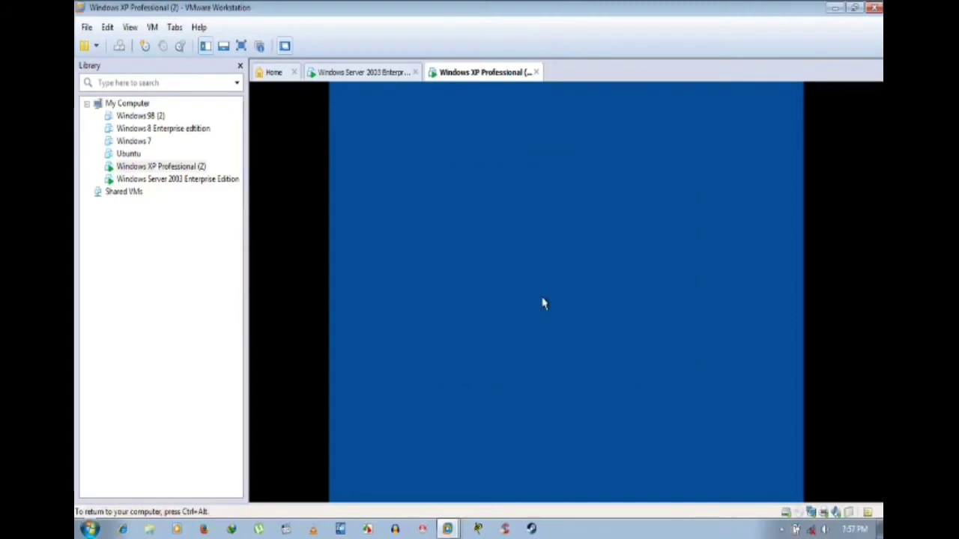
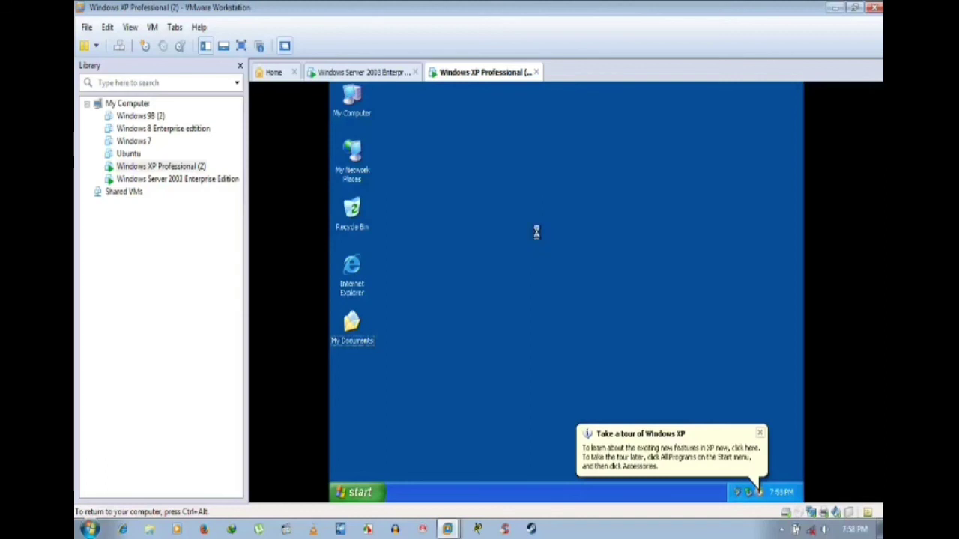
Step: Refresh the XP guest desktop and dismiss the Windows XP tour balloon
right_click(599, 283)
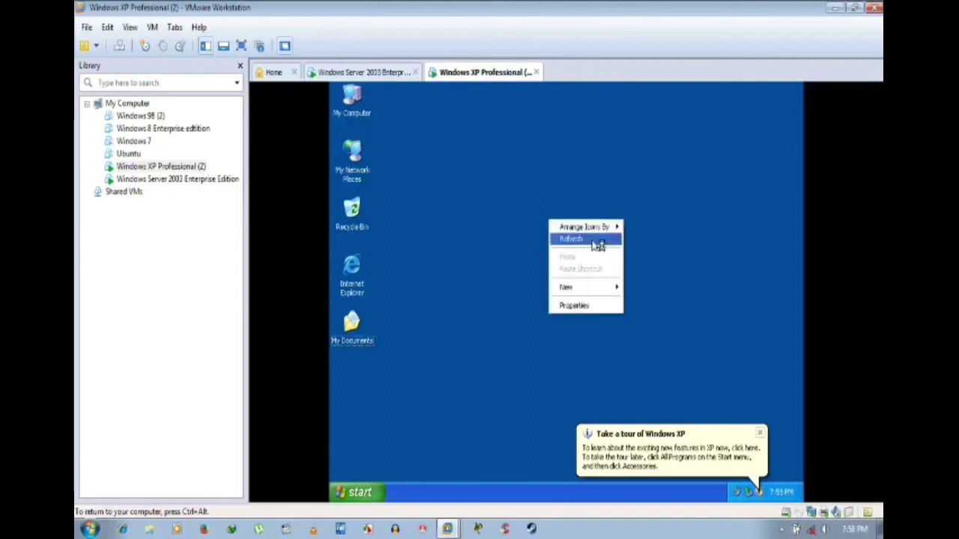
left_click(594, 242)
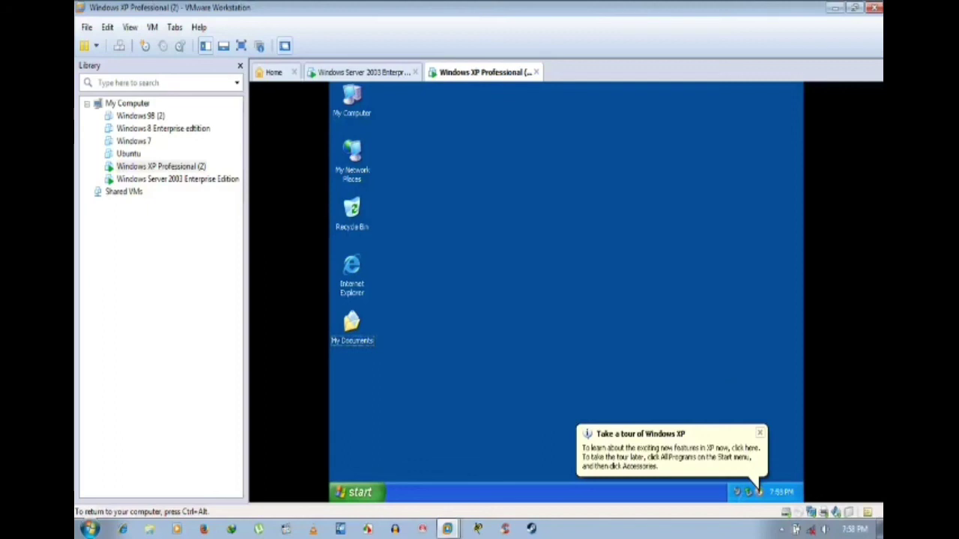
left_click(763, 441)
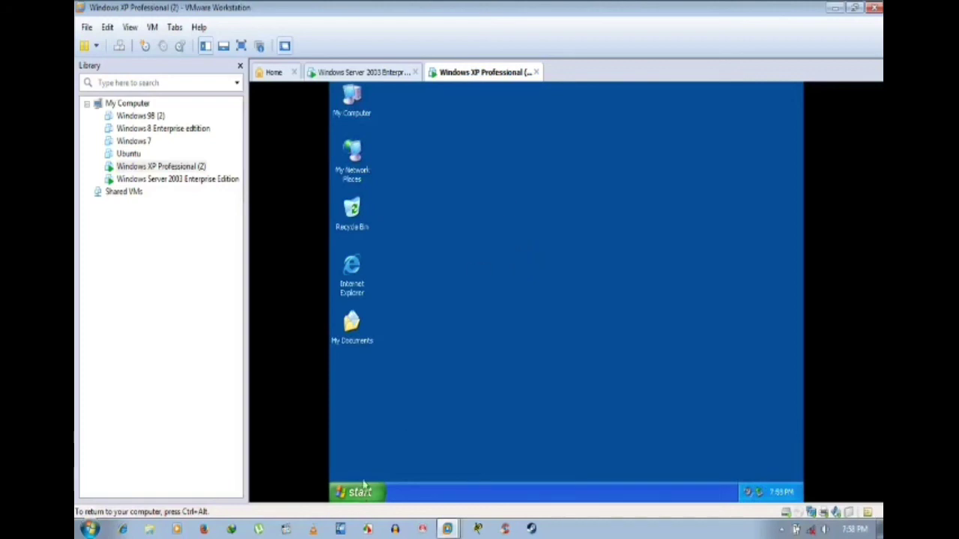
Step: Open the system properties of My Computer from its shortcut menu
key("super")
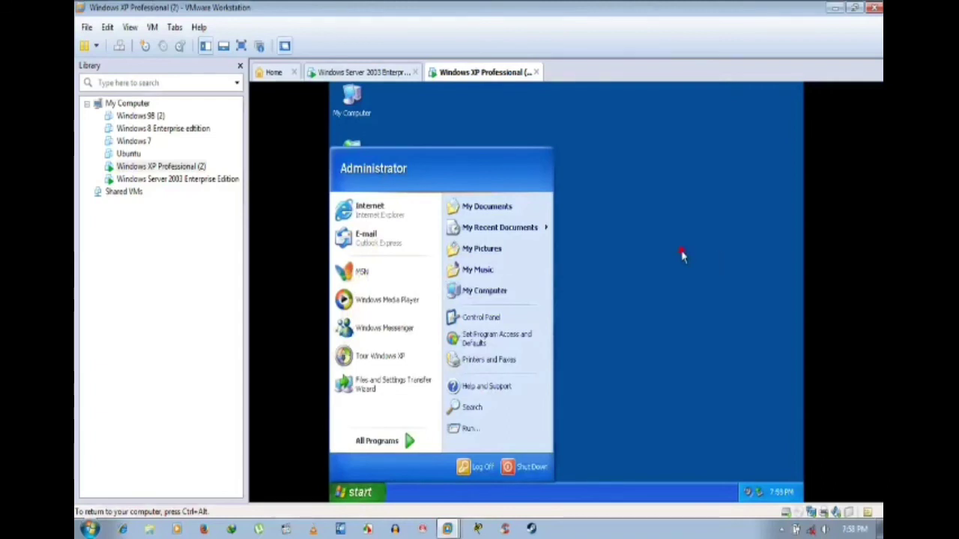
left_click(682, 257)
key("Num_Lock")
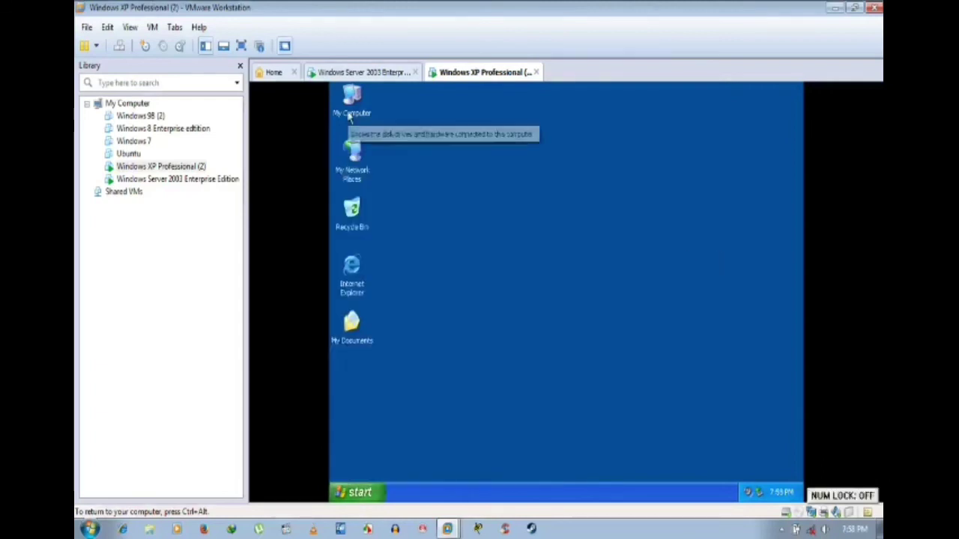
left_click(349, 114)
right_click(350, 112)
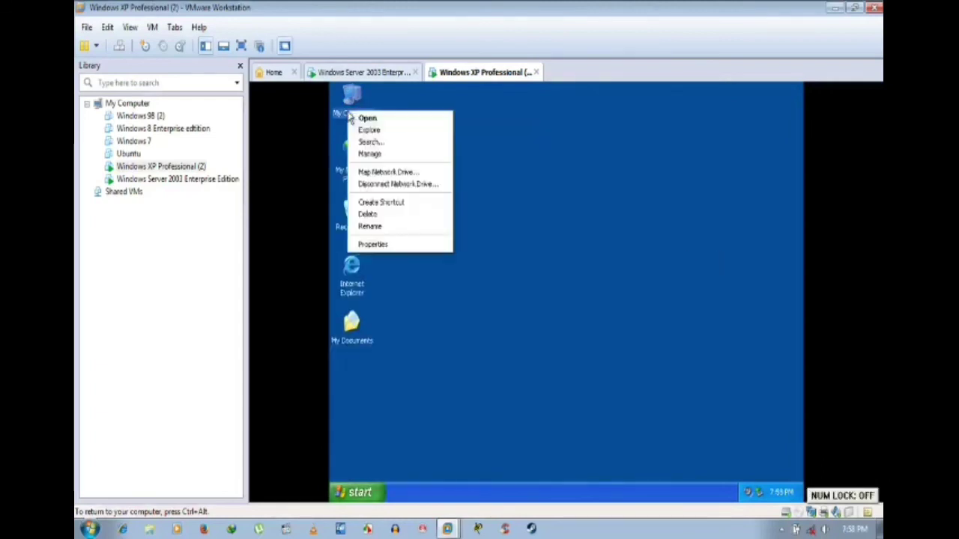
left_click(385, 244)
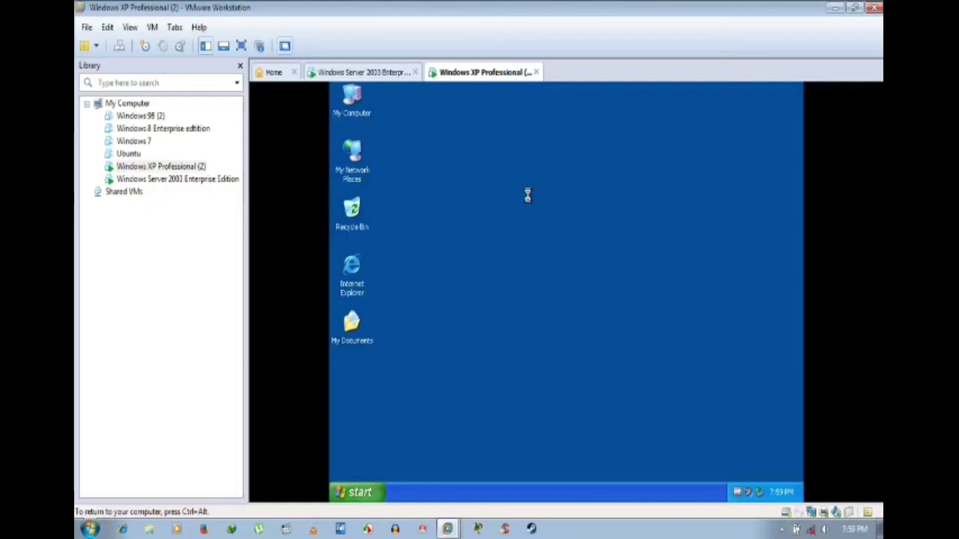
Step: On the Computer Name tab, delete the foodraja.com domain and switch membership to Workgroup
right_click(528, 197)
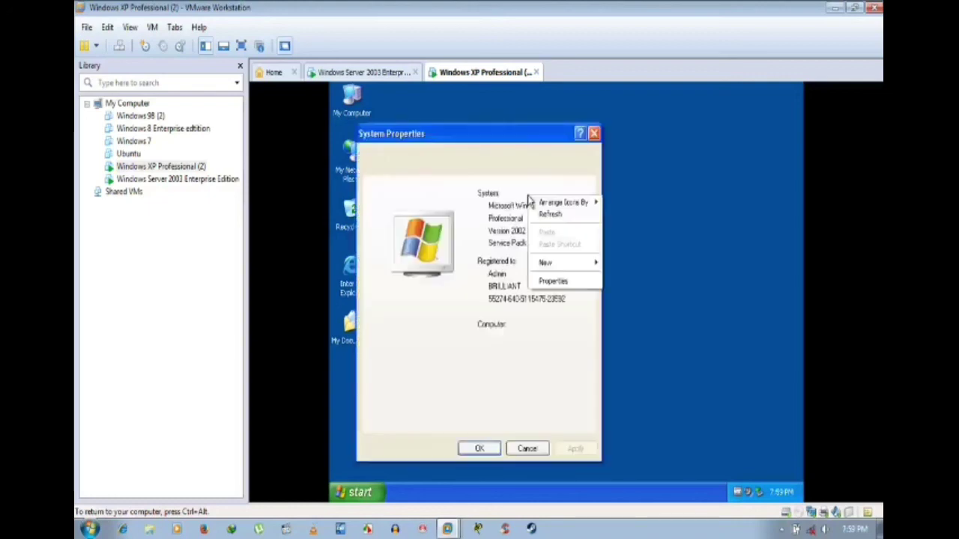
left_click(545, 215)
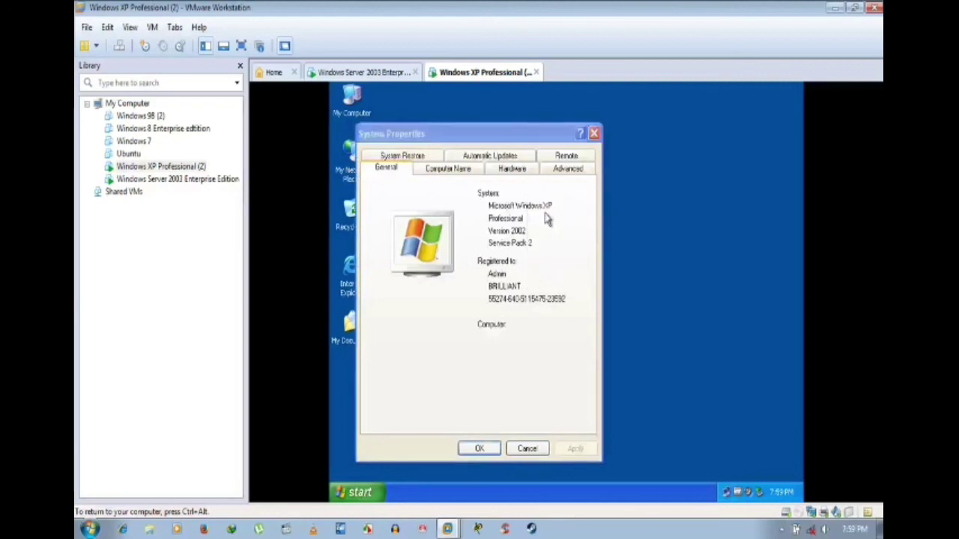
left_click(450, 168)
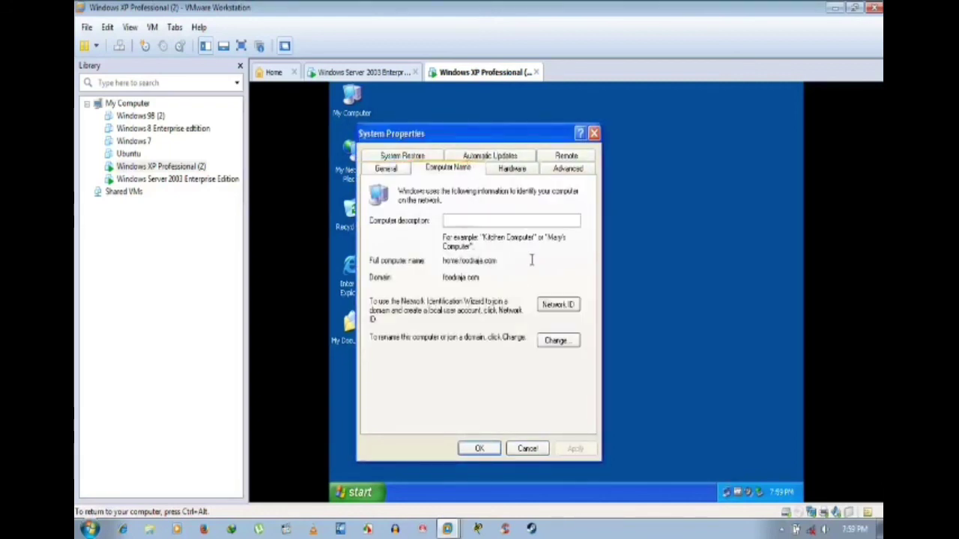
left_click(557, 342)
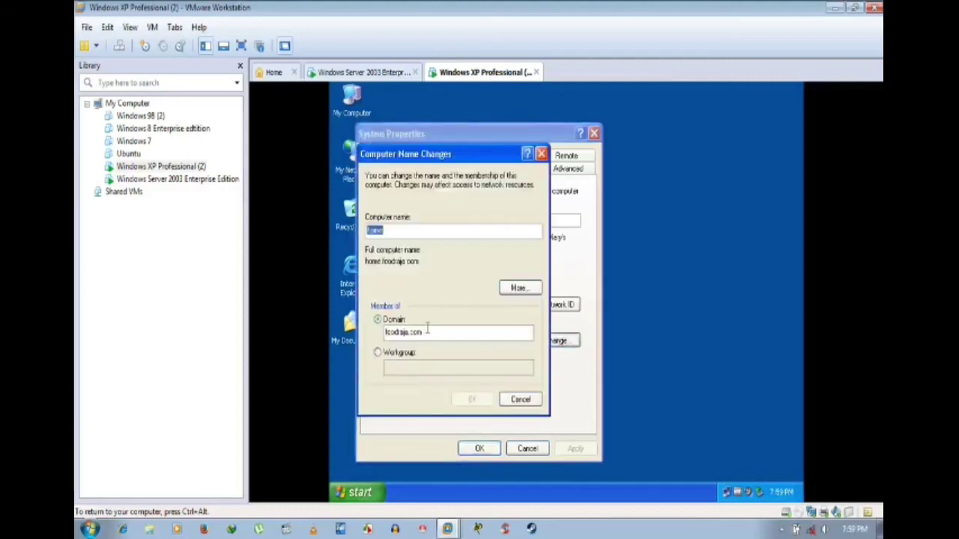
double_click(417, 332)
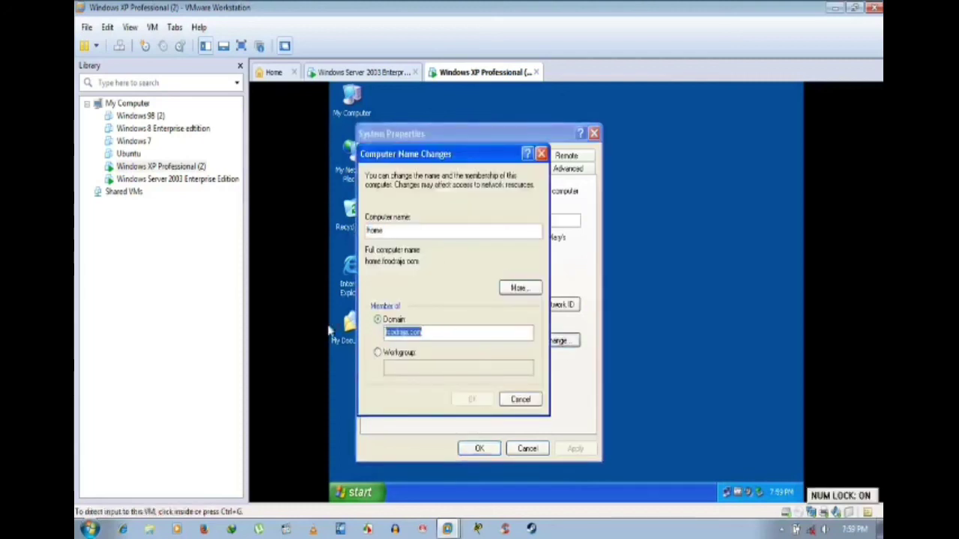
left_click(384, 355)
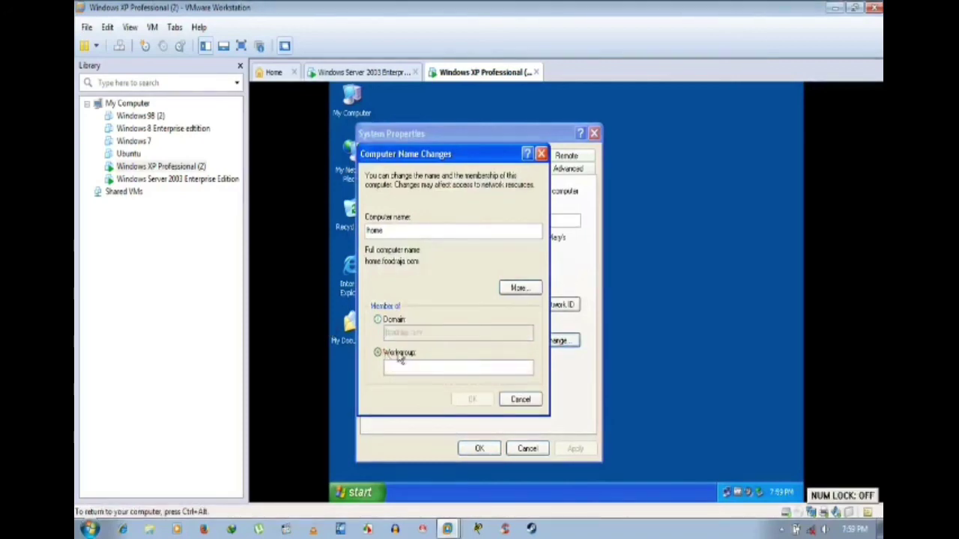
left_click(396, 323)
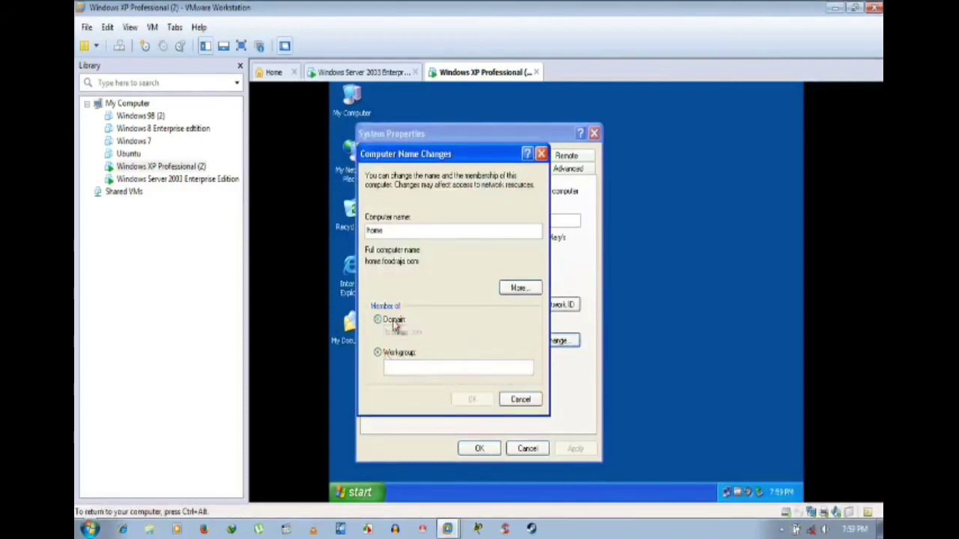
left_click_drag(433, 334, 332, 332)
key("BackSpace")
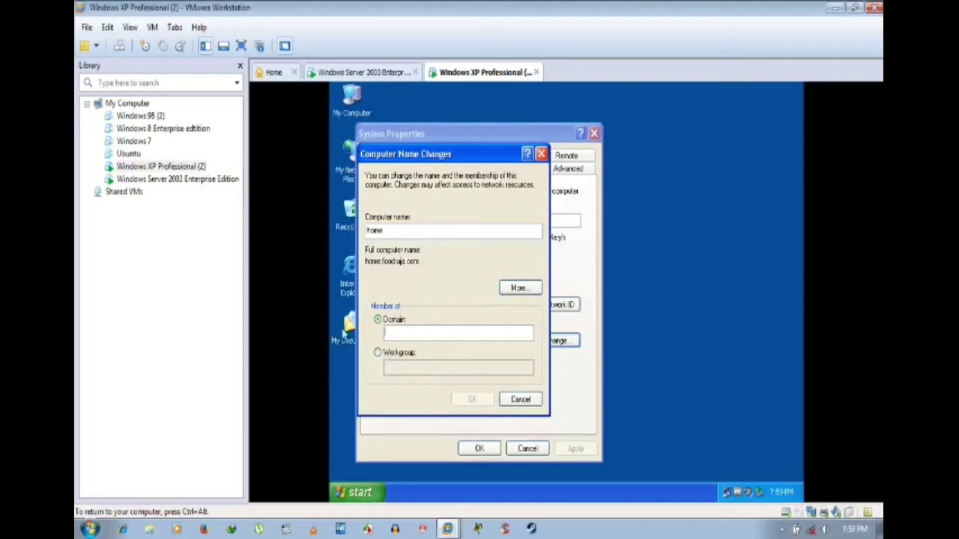
left_click(378, 353)
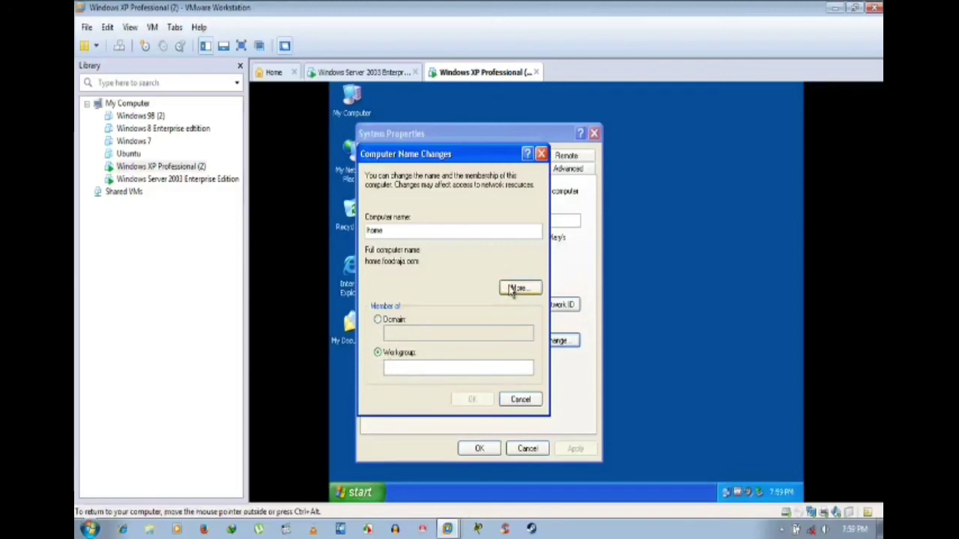
Step: Clear the primary DNS suffix and enter WORKGROUP as the workgroup name
left_click(517, 288)
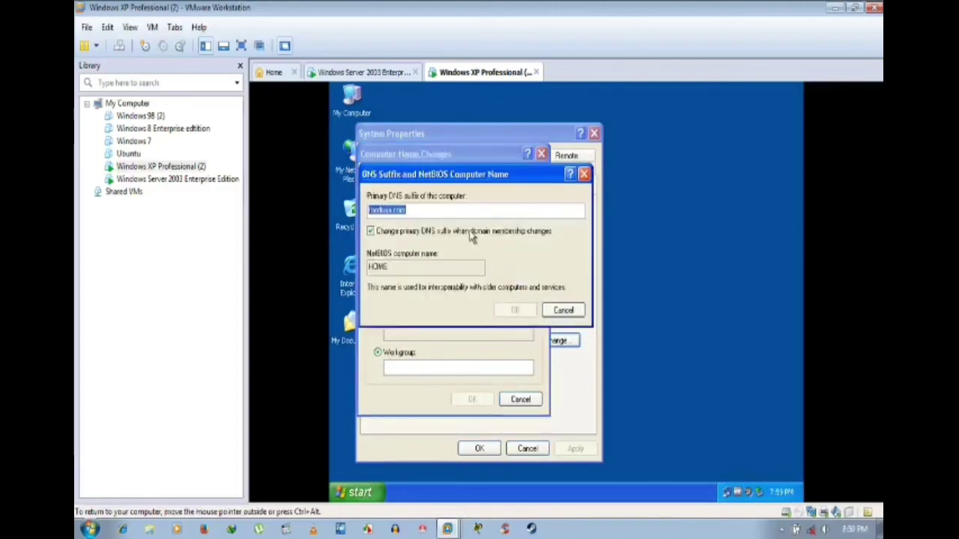
key("BackSpace")
left_click(515, 311)
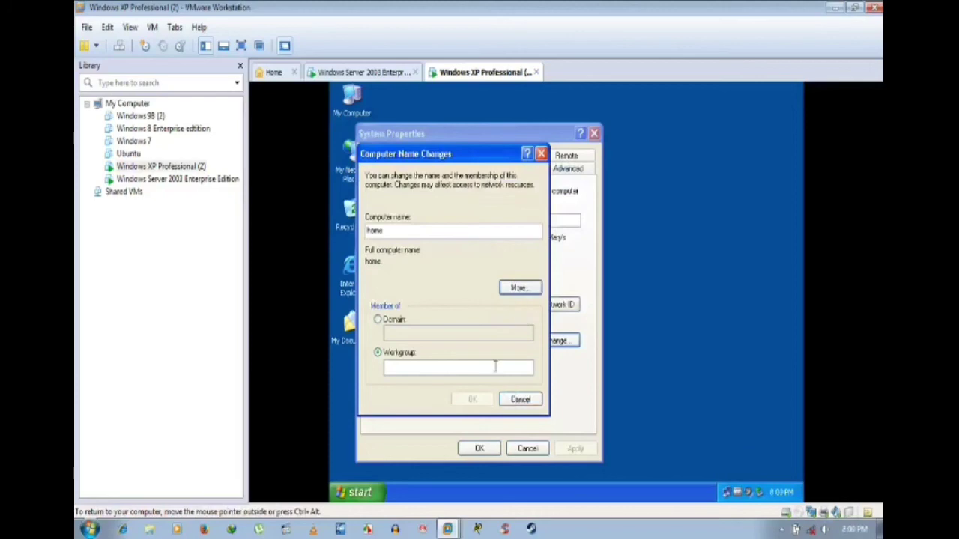
left_click(484, 369)
type("WORK")
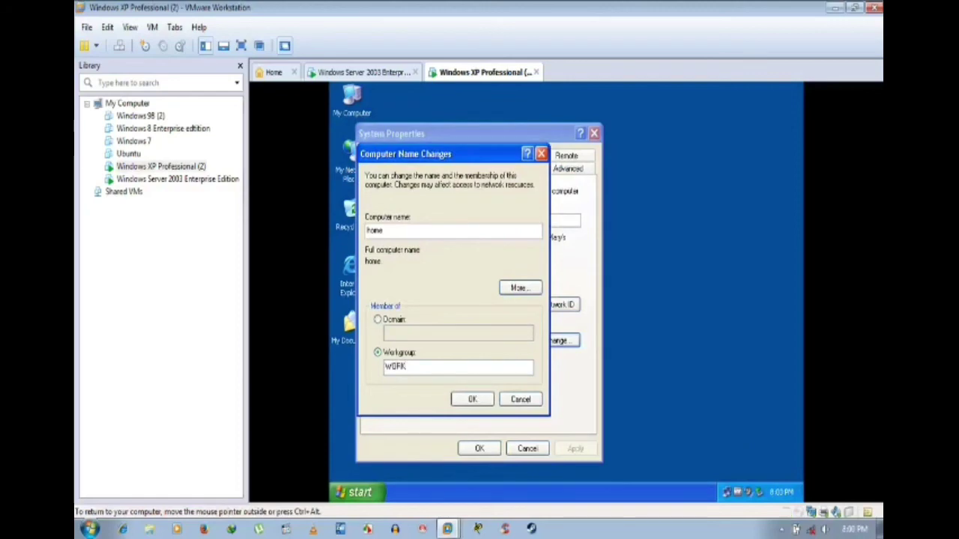
type("GROUP")
Step: Confirm with the administrator user name and password, acknowledge the WORKGROUP welcome and restart notices, close System Properties
left_click(471, 399)
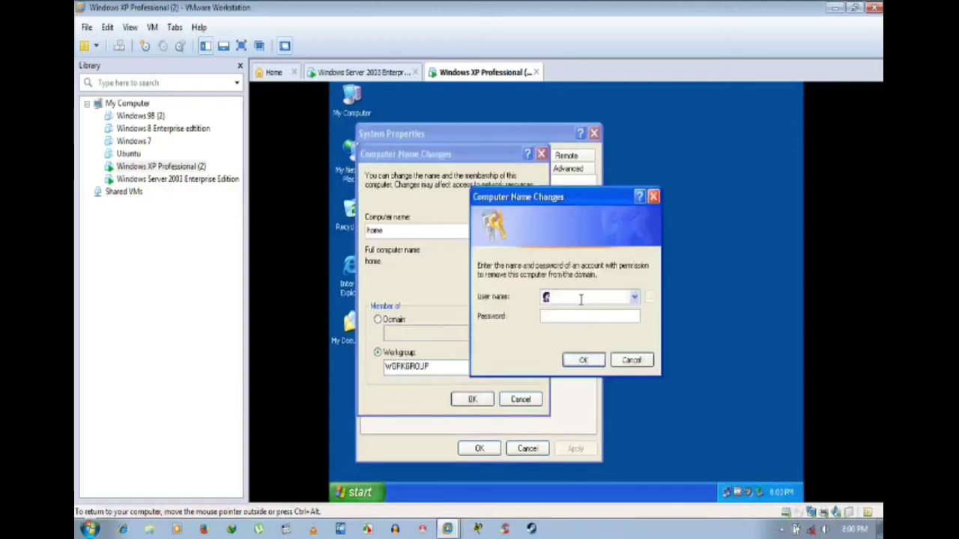
type("administrator")
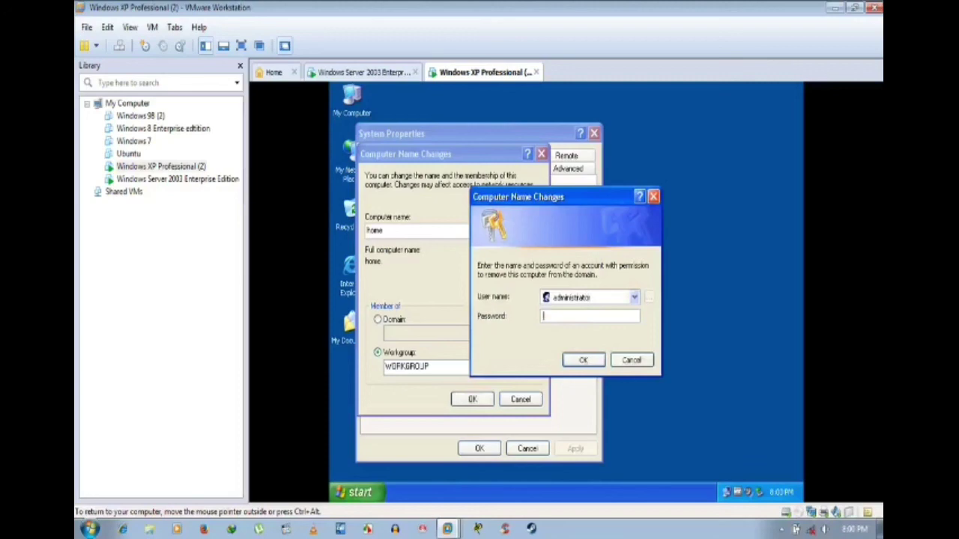
type("12345678")
key("Return")
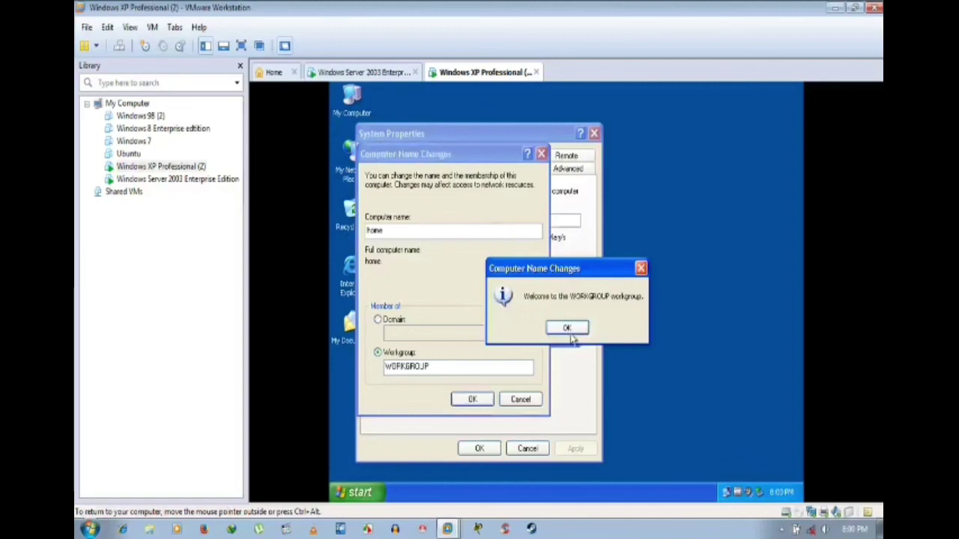
left_click(567, 329)
left_click(567, 327)
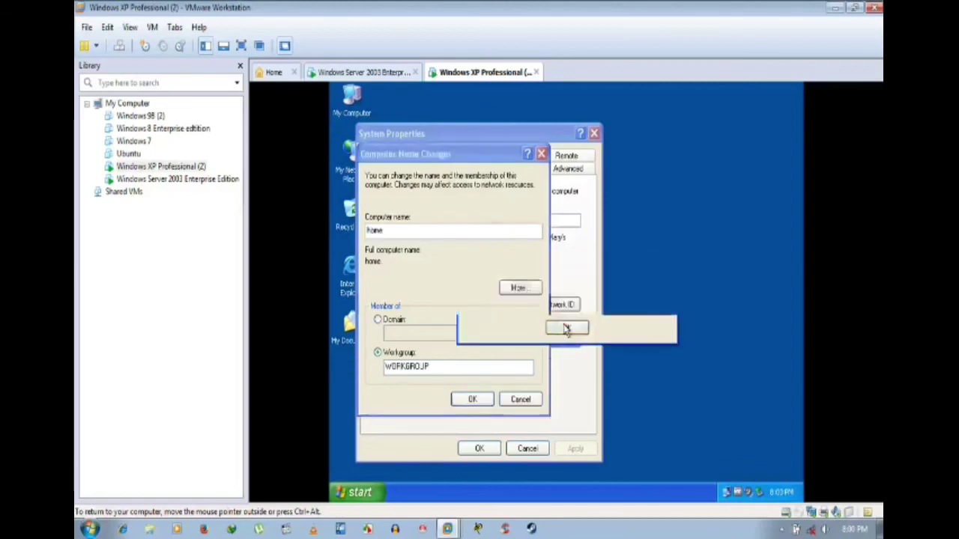
left_click(480, 449)
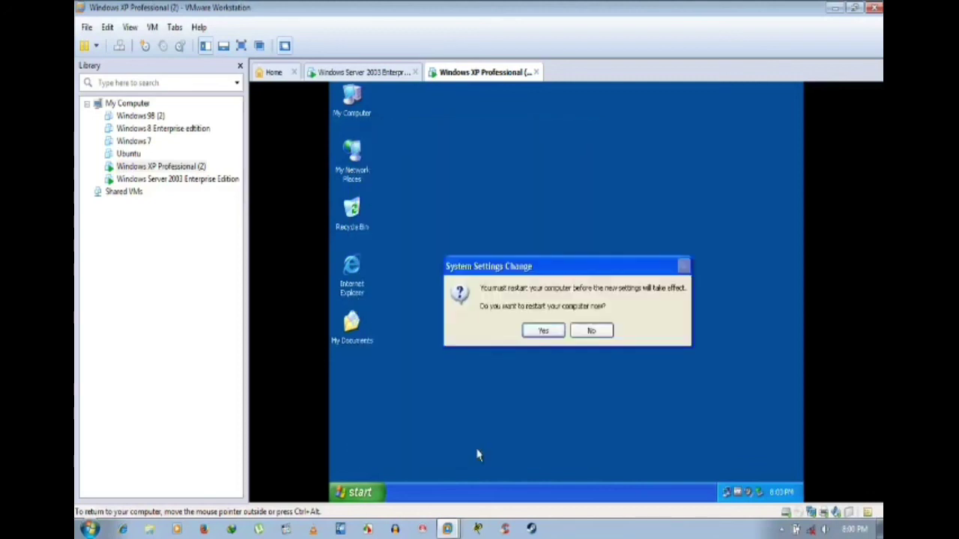
Step: Accept the restart, end the unresponsive program, and return control to the XP guest
left_click(544, 332)
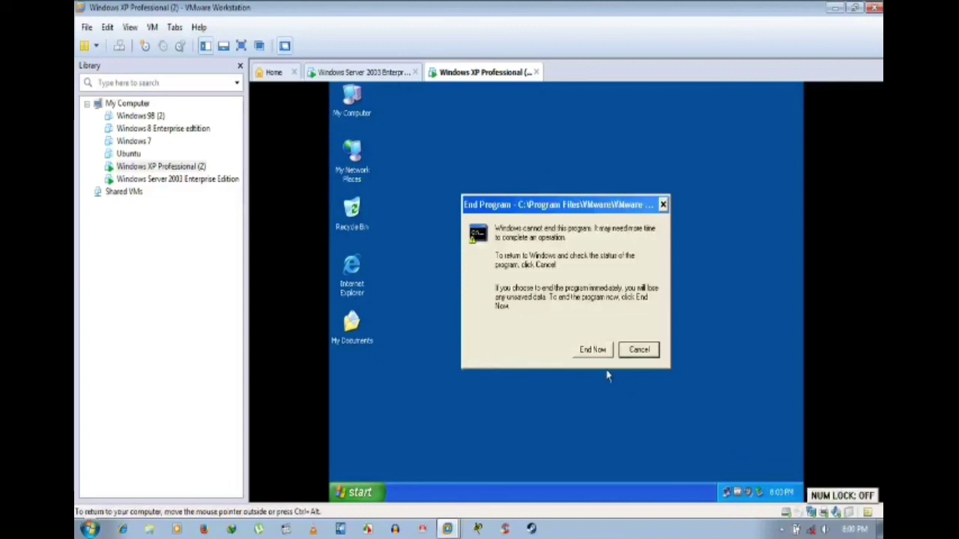
left_click(599, 354)
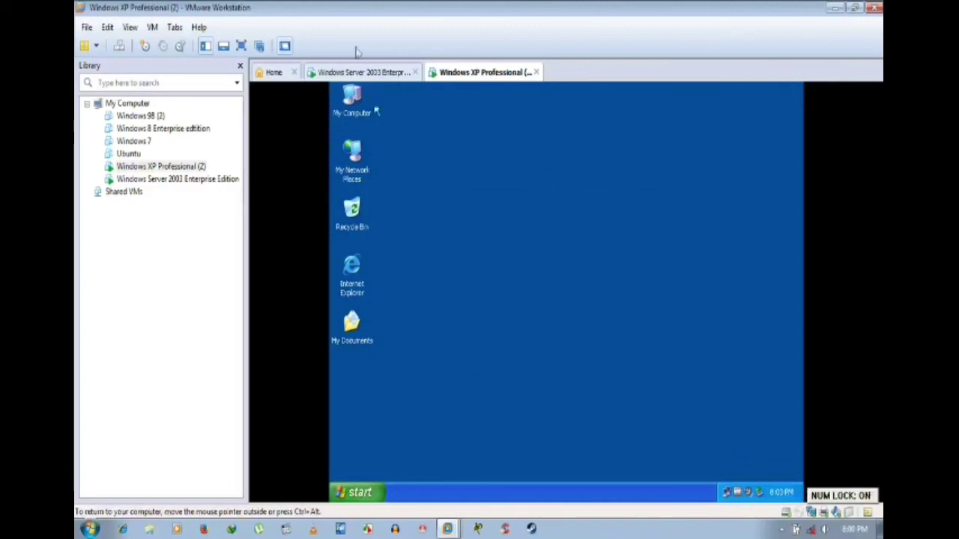
left_click(367, 72)
left_click(484, 73)
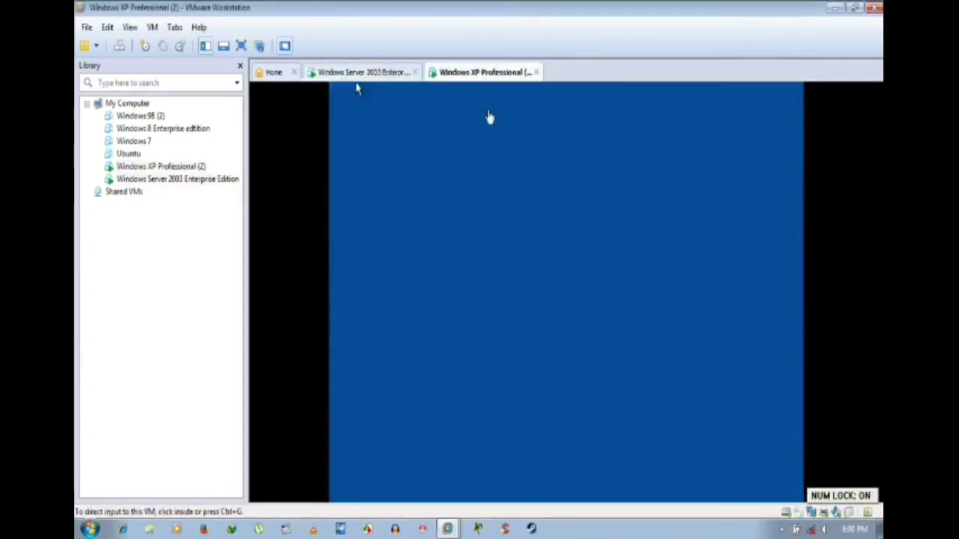
left_click(488, 117)
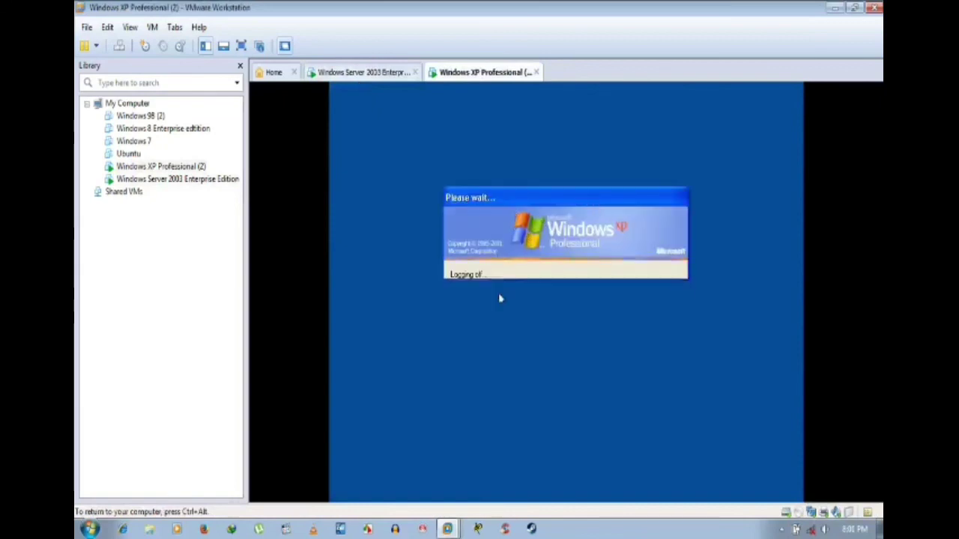
left_click(381, 75)
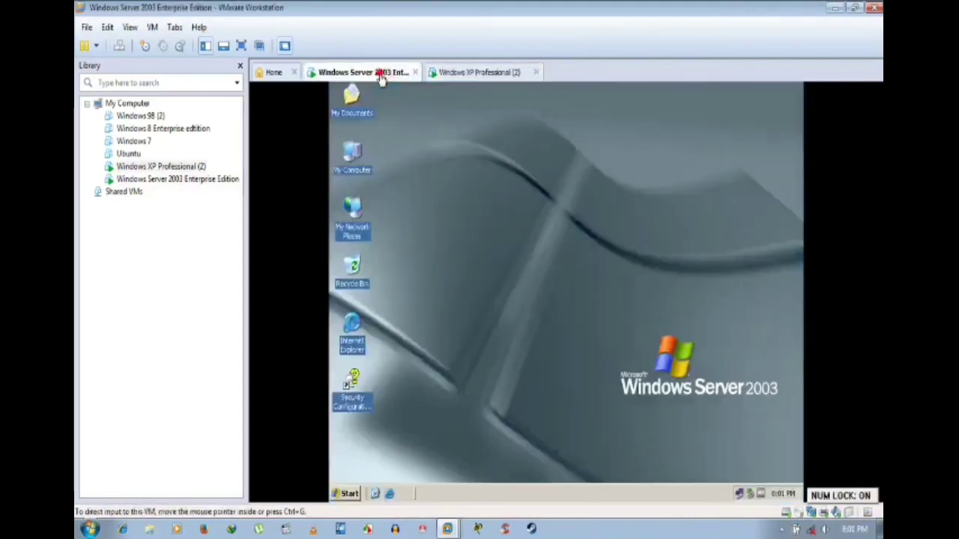
left_click(459, 72)
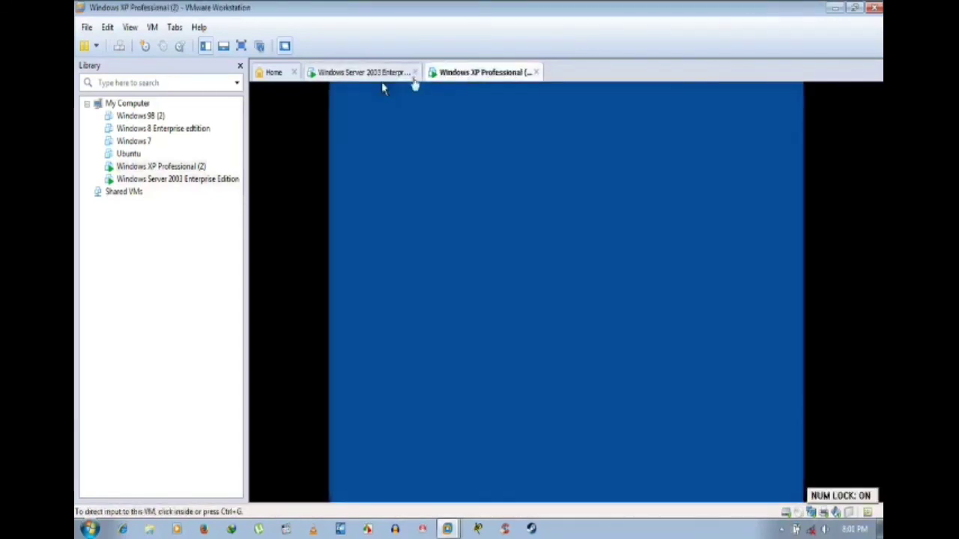
left_click(389, 72)
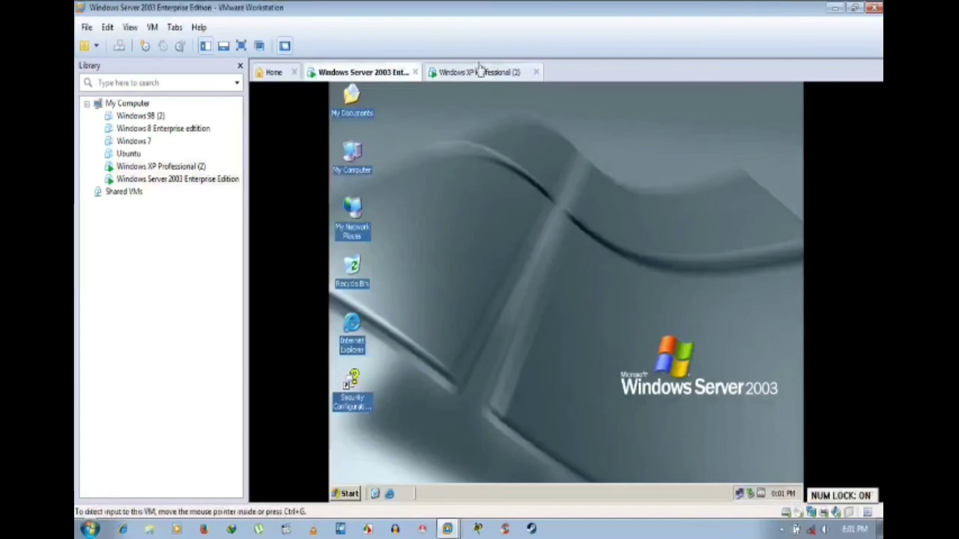
left_click(479, 72)
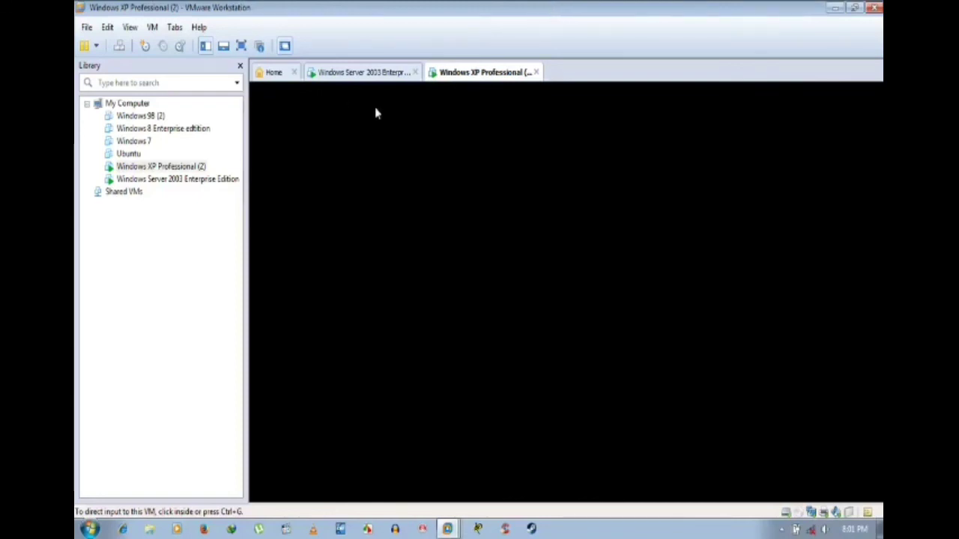
left_click(378, 75)
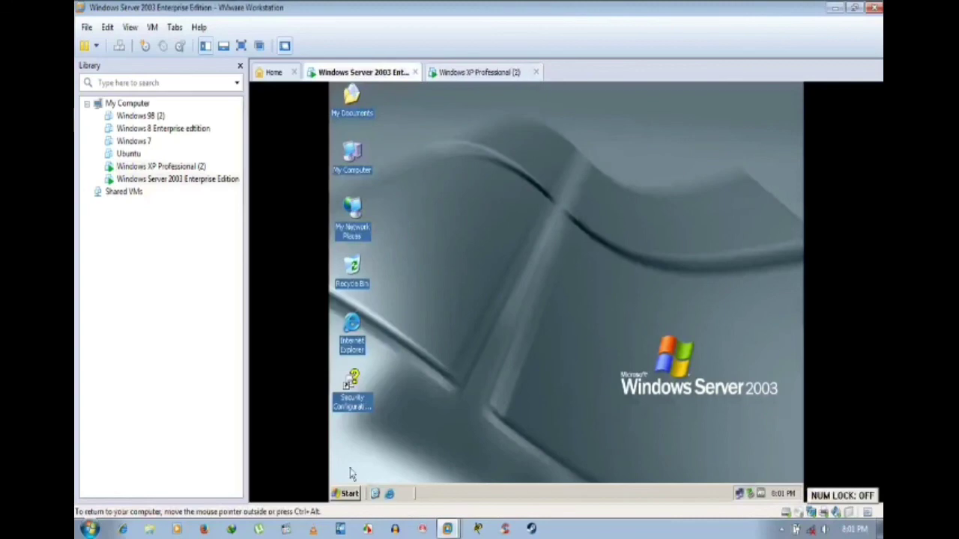
Step: Shut down the Server 2003 guest with comment 'dfs', then switch to the XP Professional tab
left_click(350, 494)
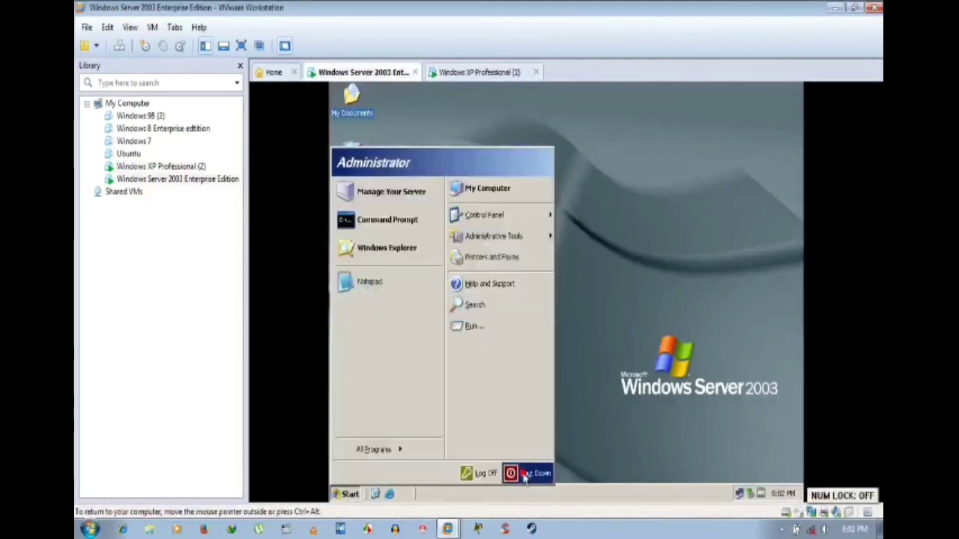
left_click(524, 478)
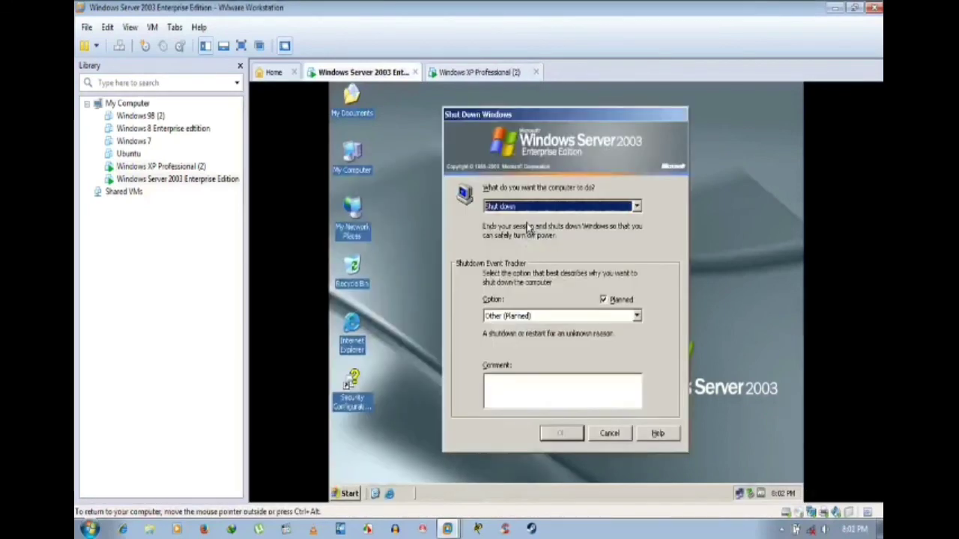
left_click(525, 391)
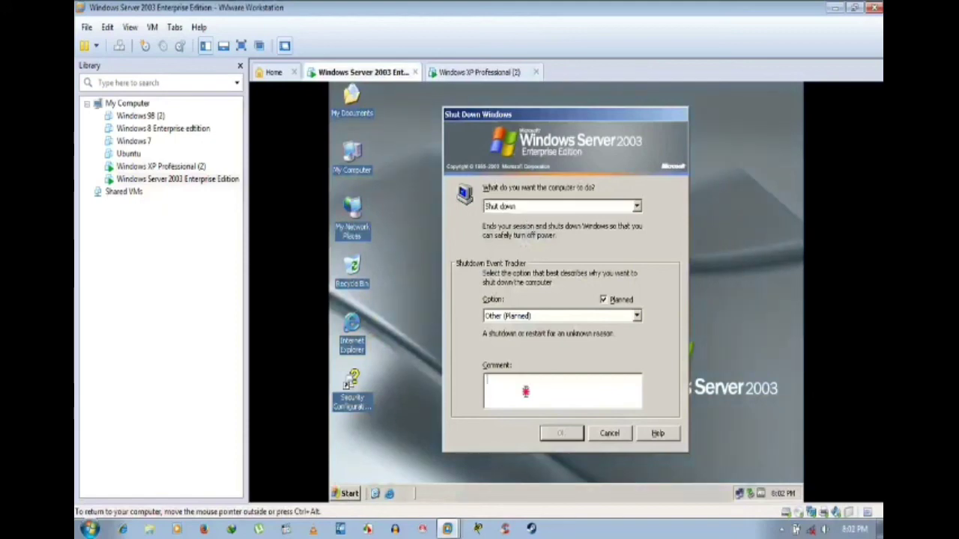
type("dfs")
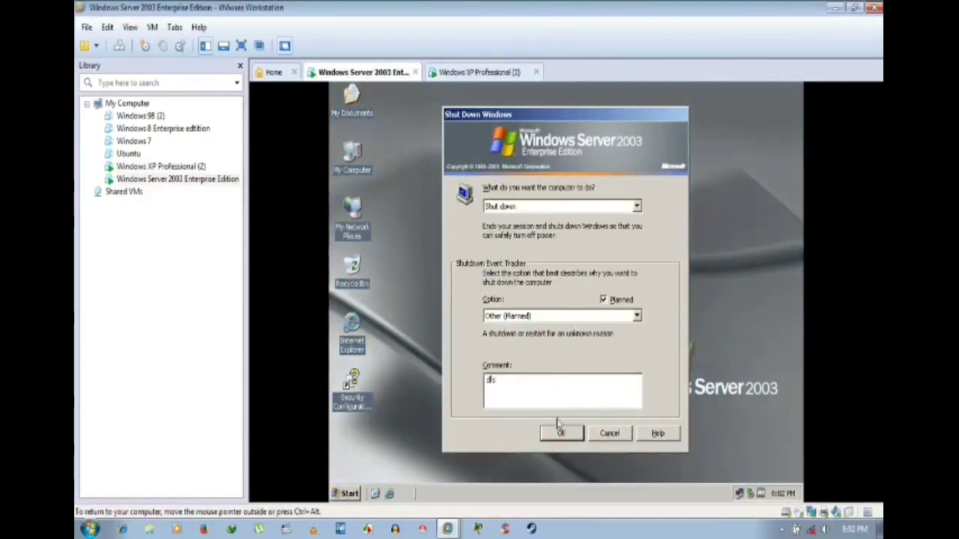
left_click(560, 433)
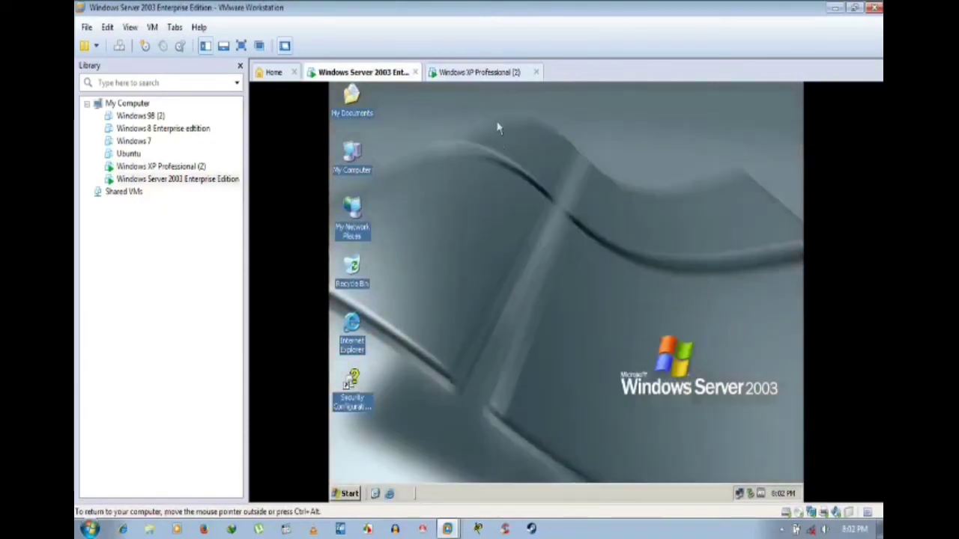
left_click(482, 74)
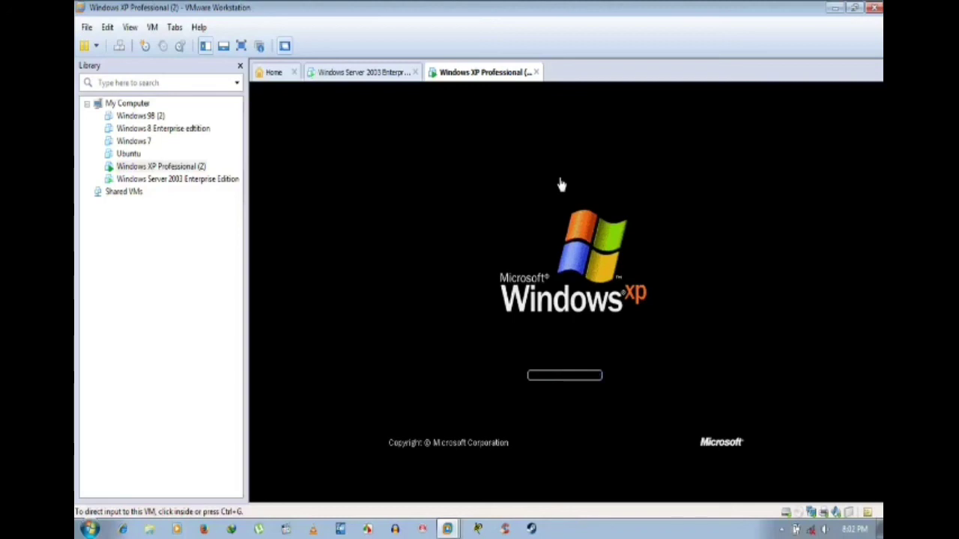
Step: Give input to the XP VM console and wait for the Welcome to Windows prompt
left_click(561, 185)
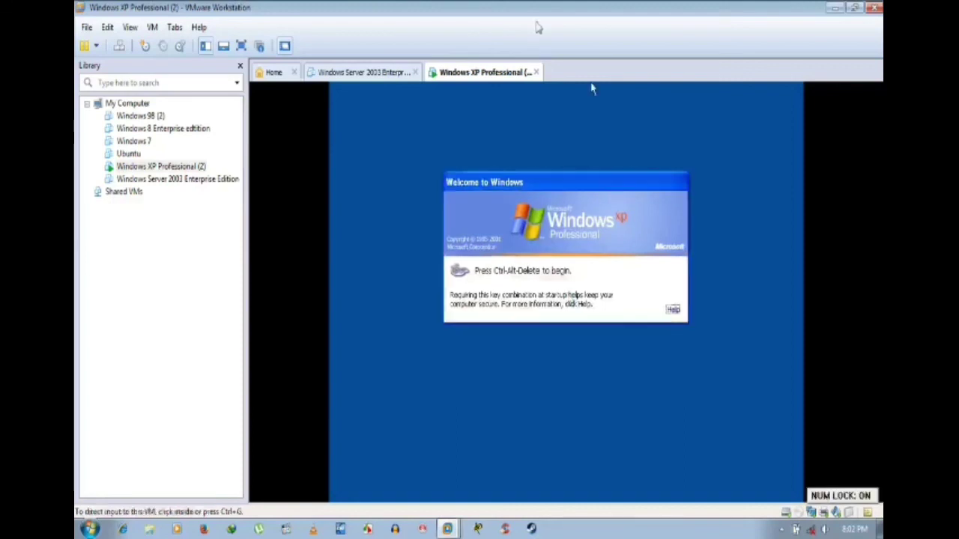
left_click(447, 178)
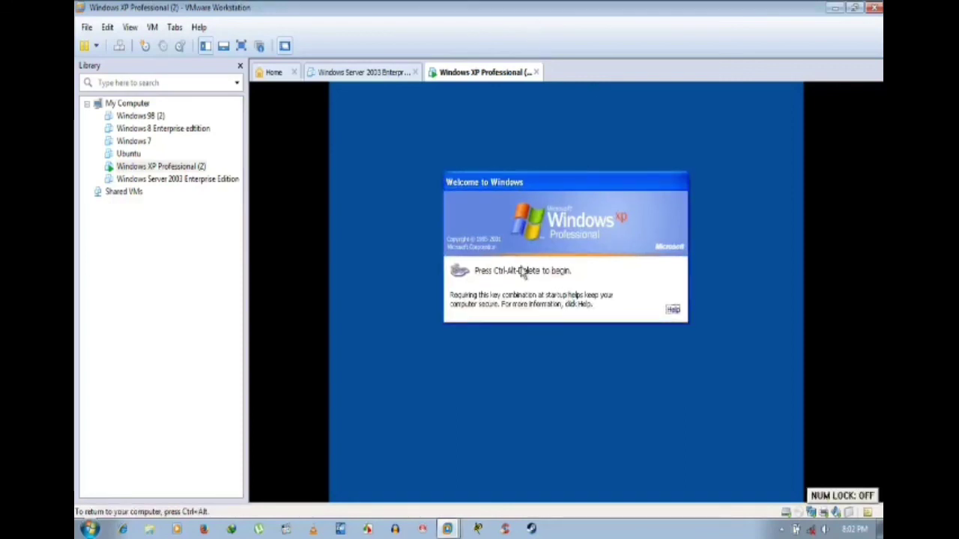
Step: Send Ctrl+Alt+Del, try the administrator password, and dismiss the logon failure message
key("ctrl+alt")
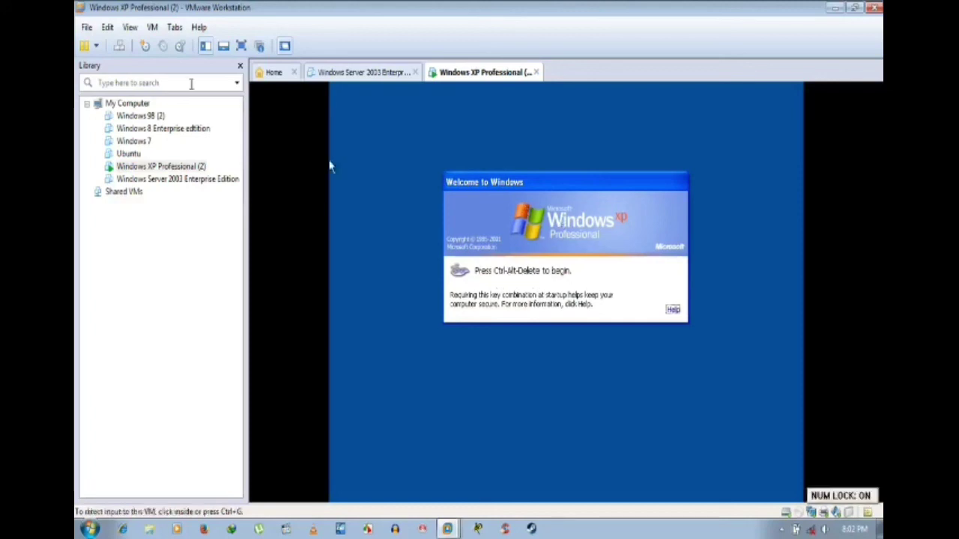
left_click(120, 46)
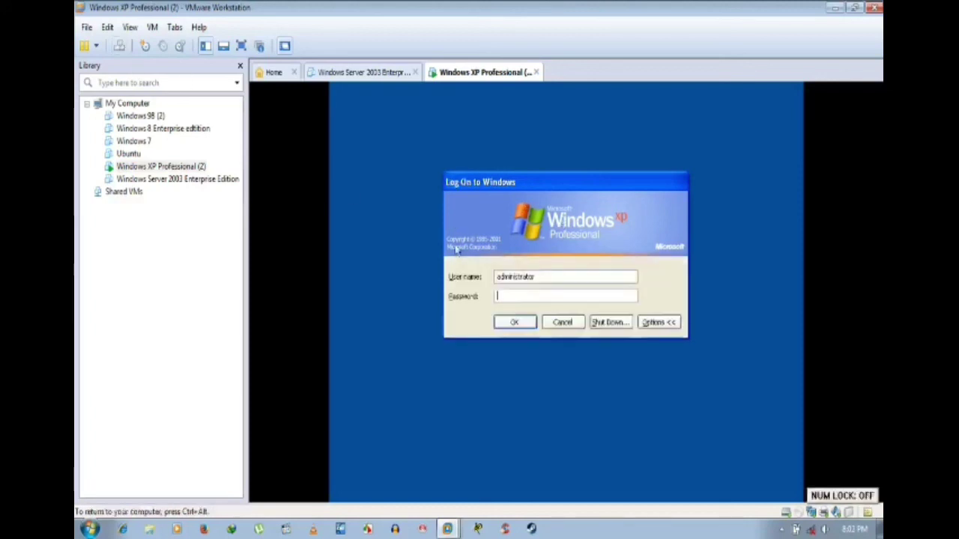
left_click(534, 299)
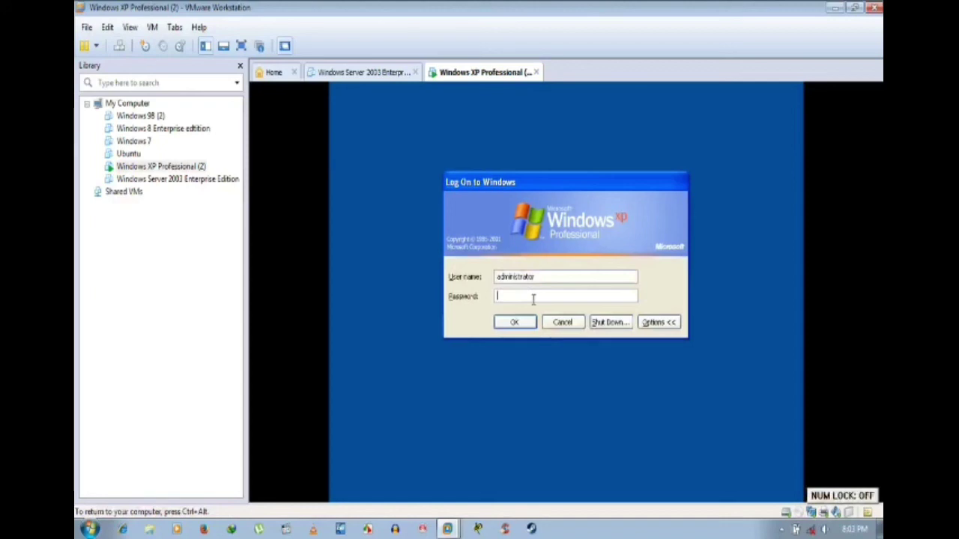
type("12345")
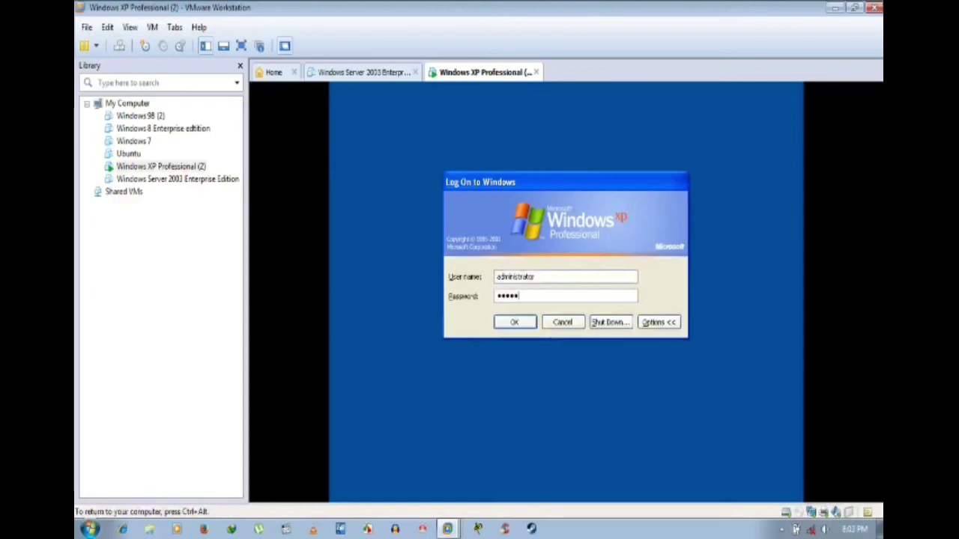
type("678")
key("Return")
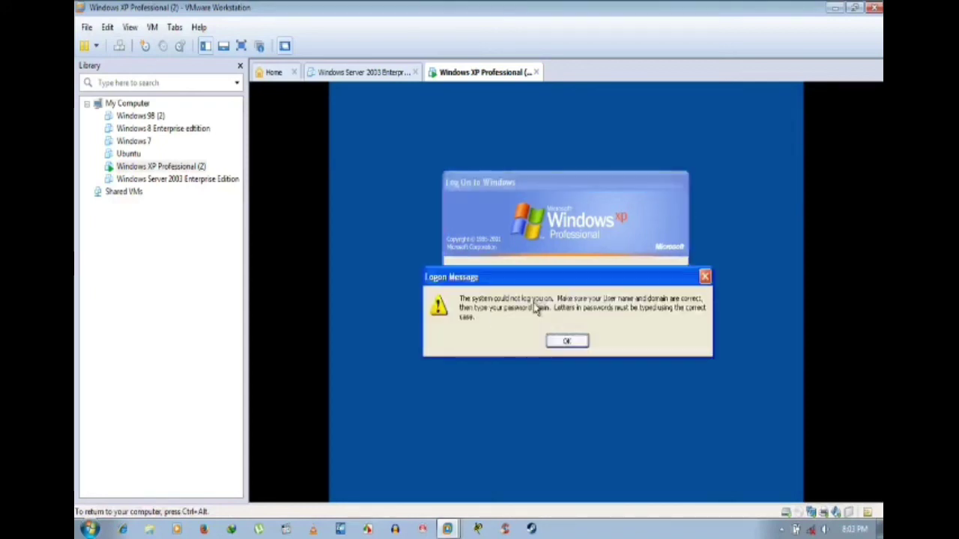
left_click(578, 344)
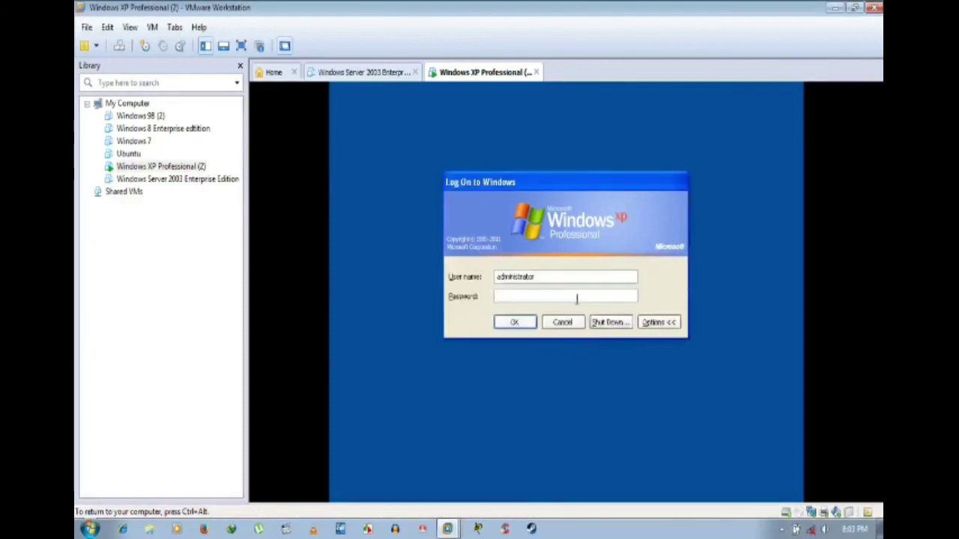
Step: Log on with a different user name and its password, retrying after a failed attempt
left_click(656, 323)
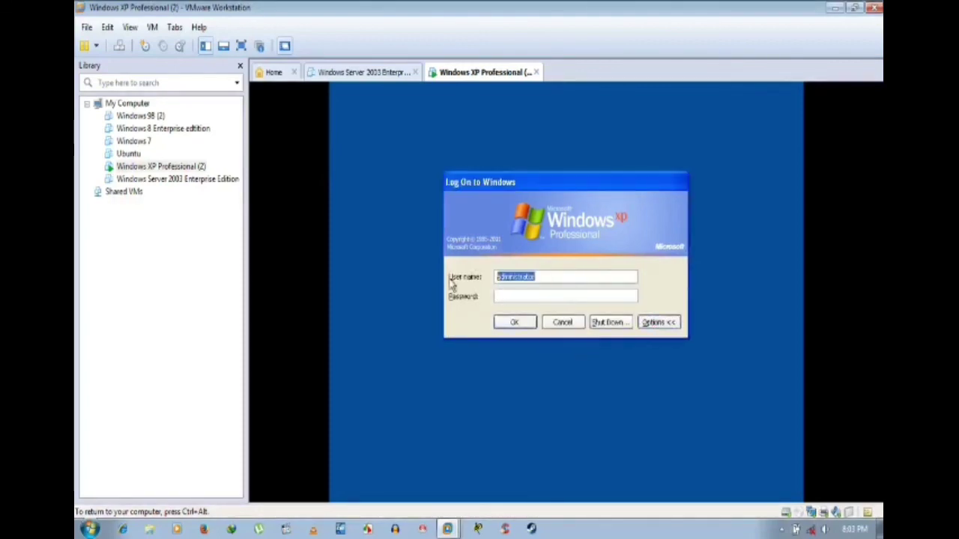
type("a")
key("BackSpace")
type("a")
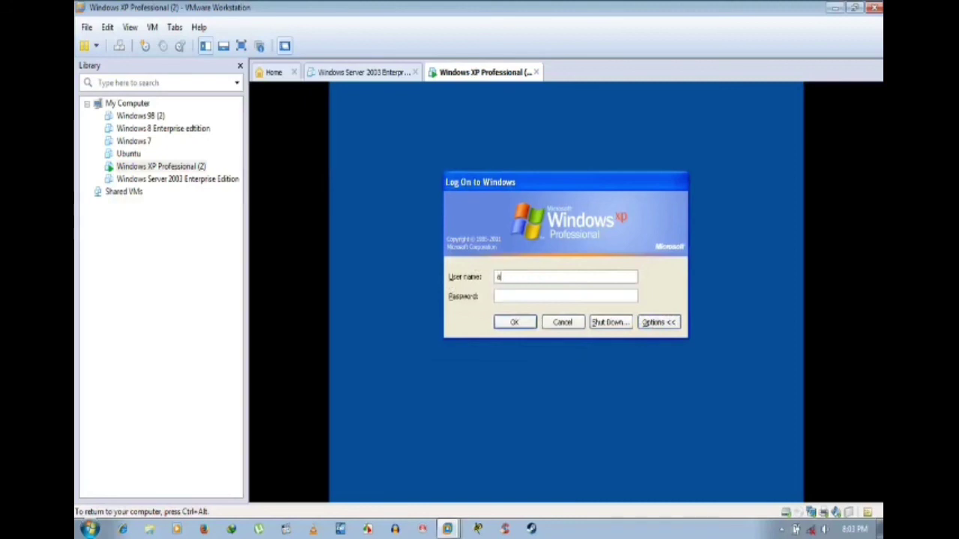
type("rnab")
key("Tab")
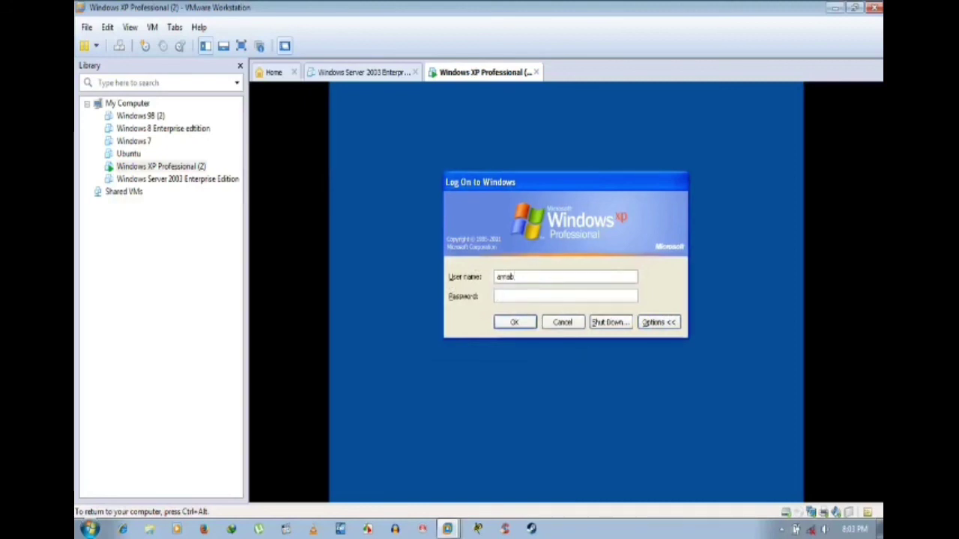
type("a•••••••")
key("Return")
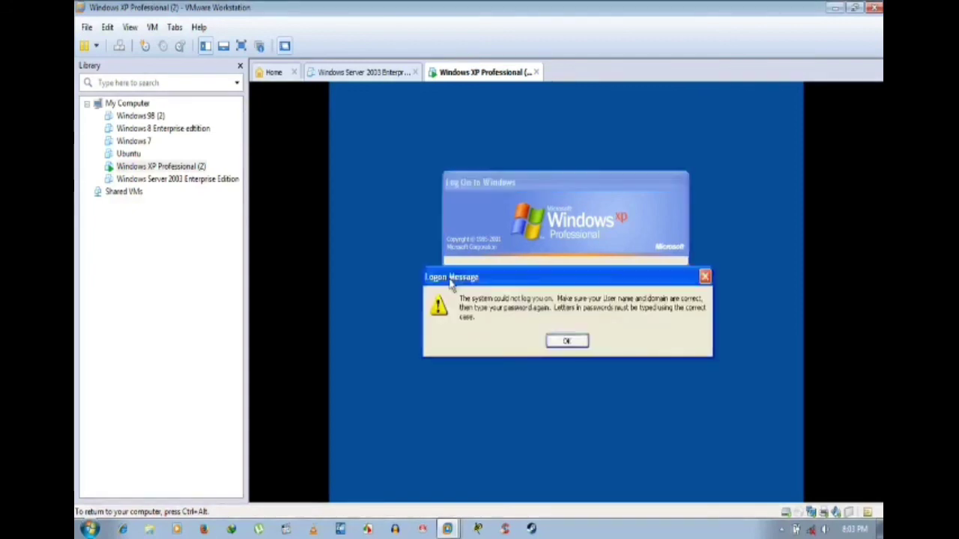
key("Return")
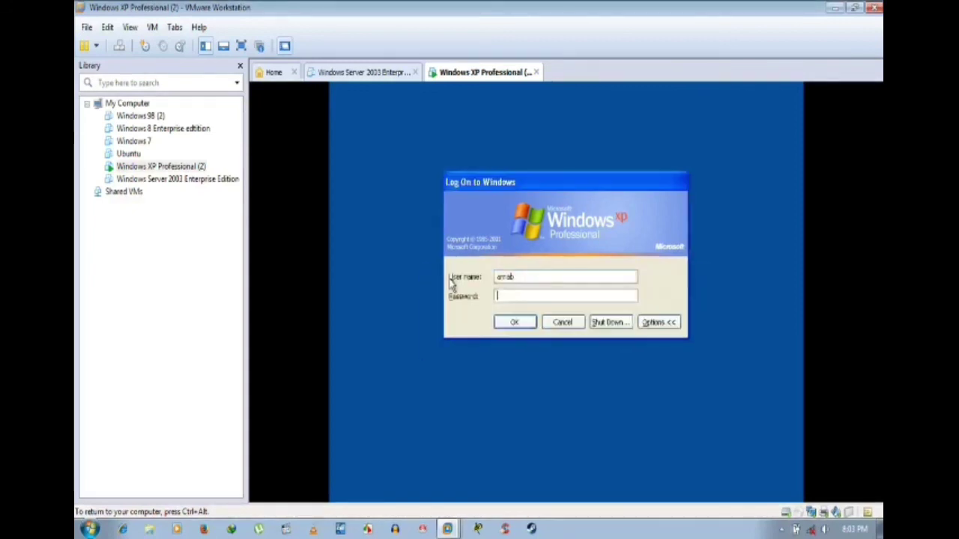
type("•••••")
key("Return")
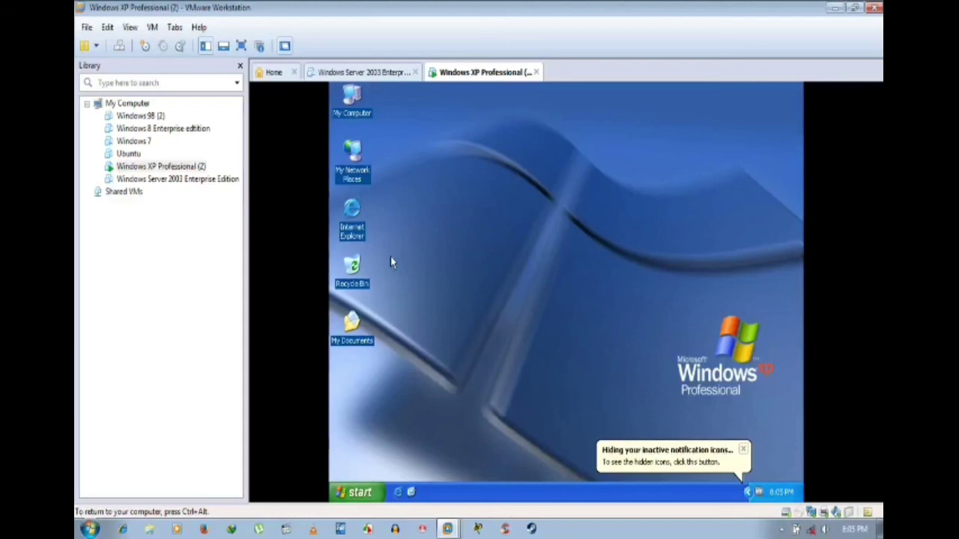
right_click(535, 185)
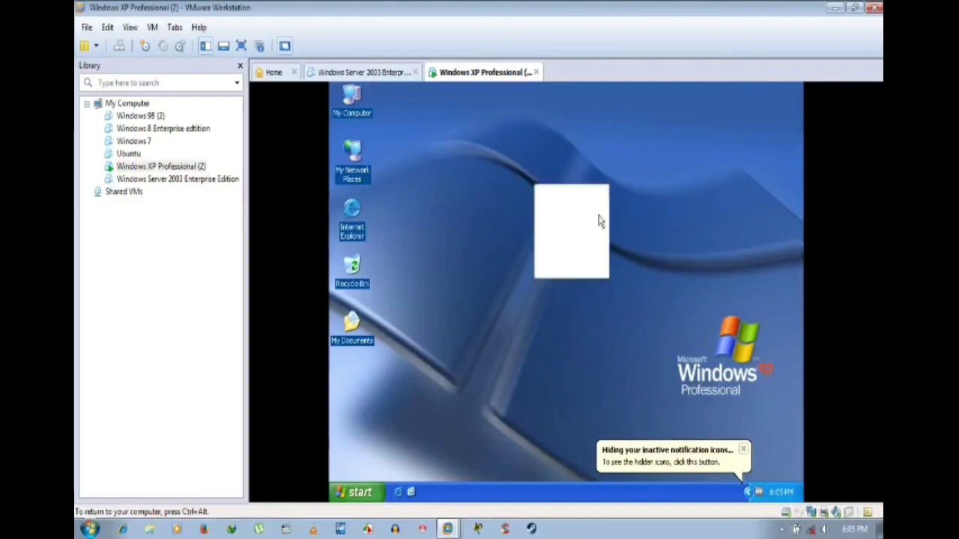
left_click(578, 206)
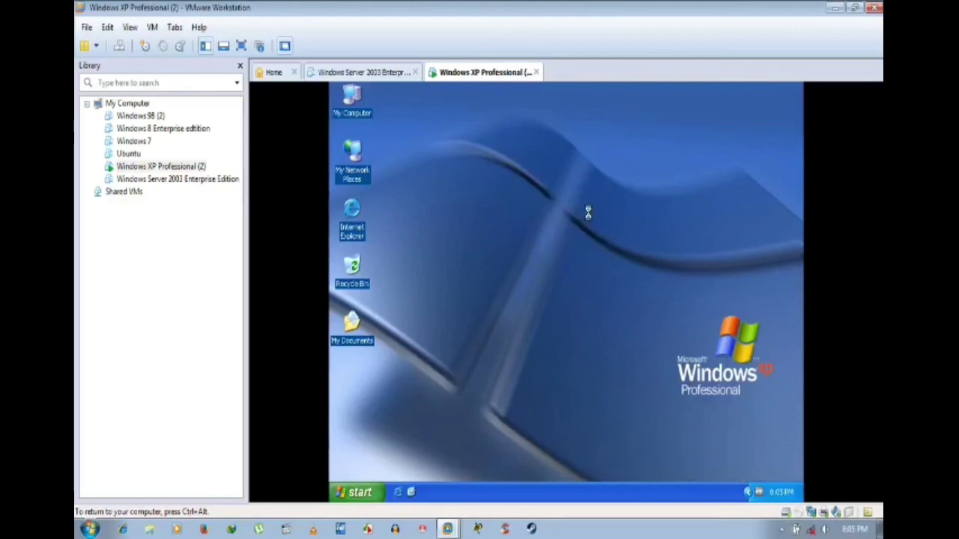
right_click(576, 203)
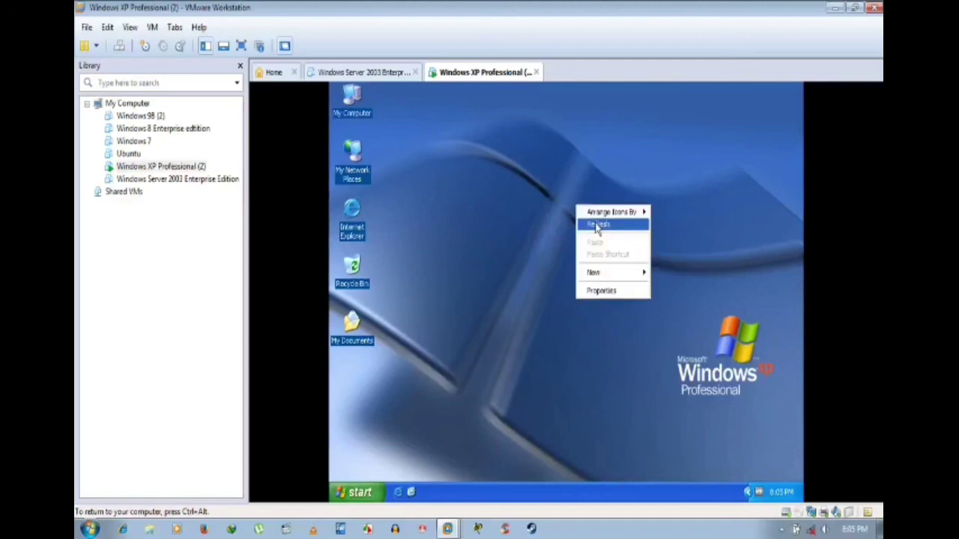
left_click(595, 222)
left_click(385, 72)
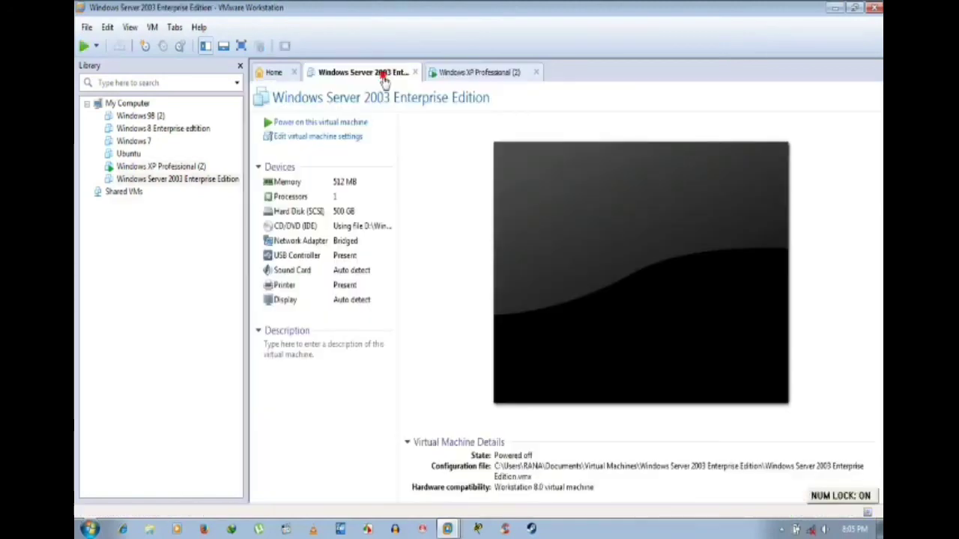
left_click(488, 73)
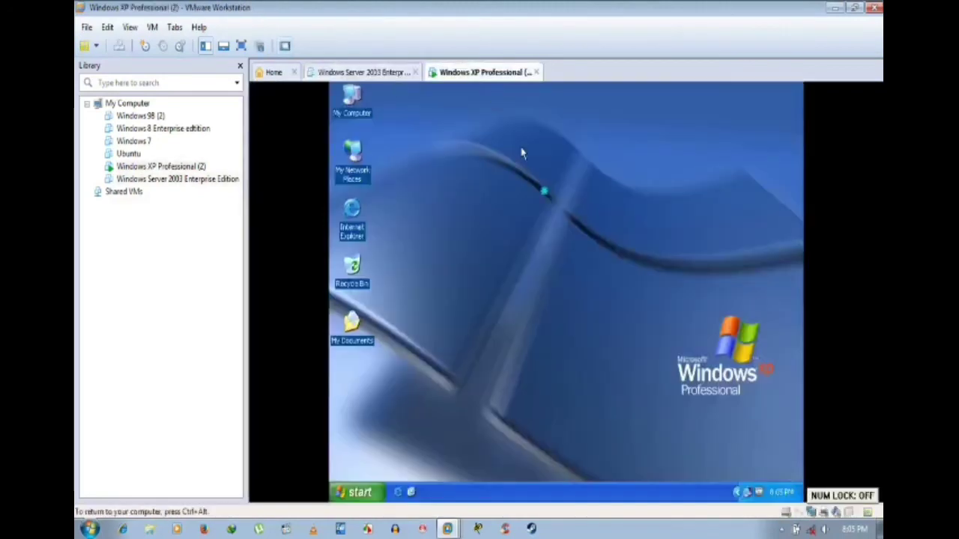
right_click(534, 178)
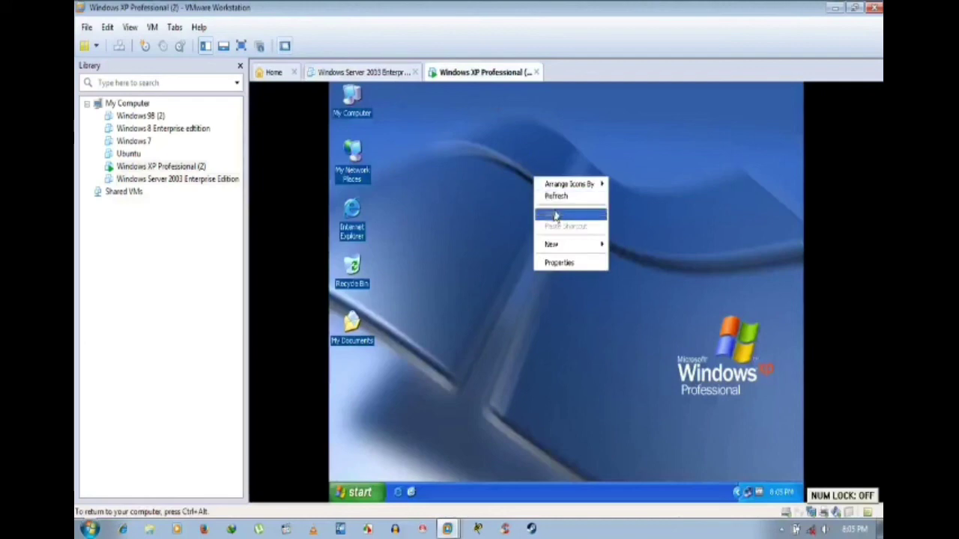
left_click(554, 195)
right_click(531, 159)
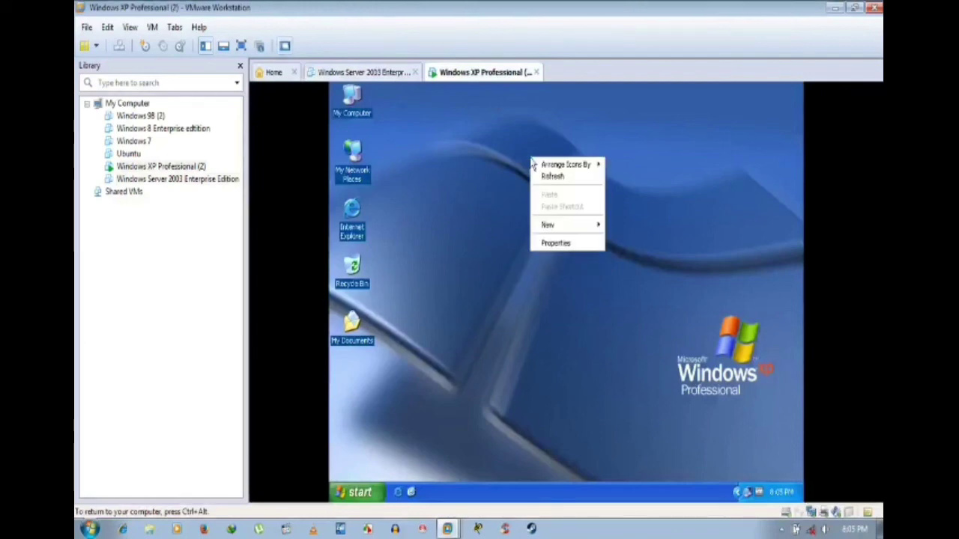
left_click(546, 174)
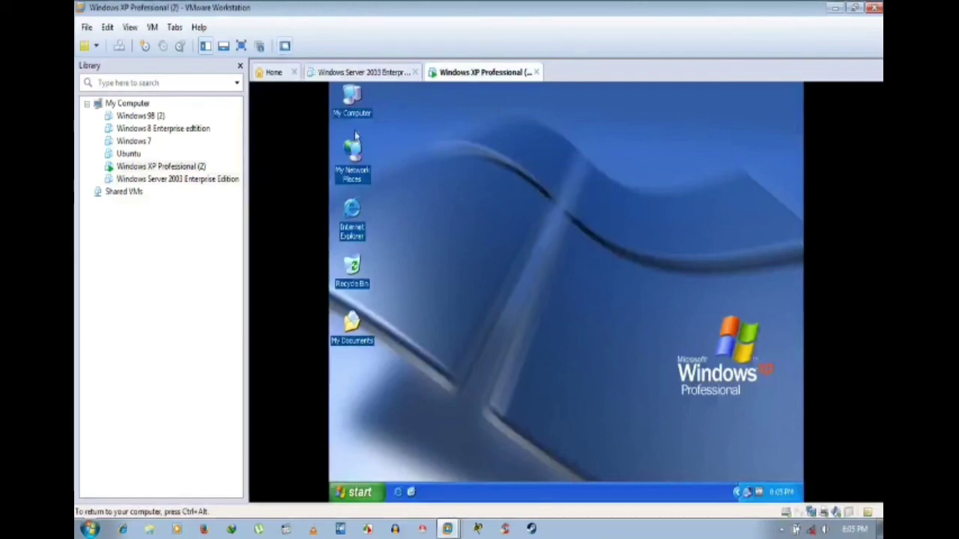
left_click(361, 107)
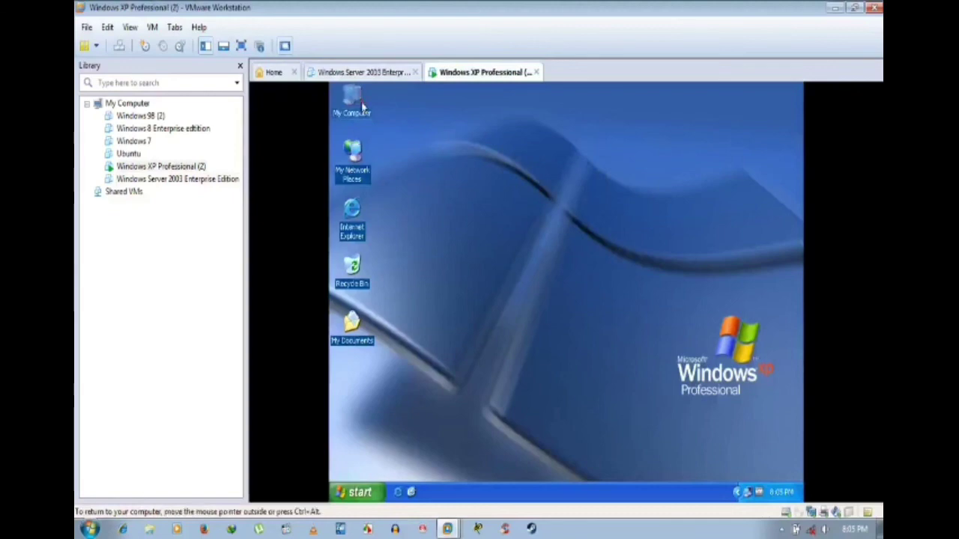
left_click(672, 238)
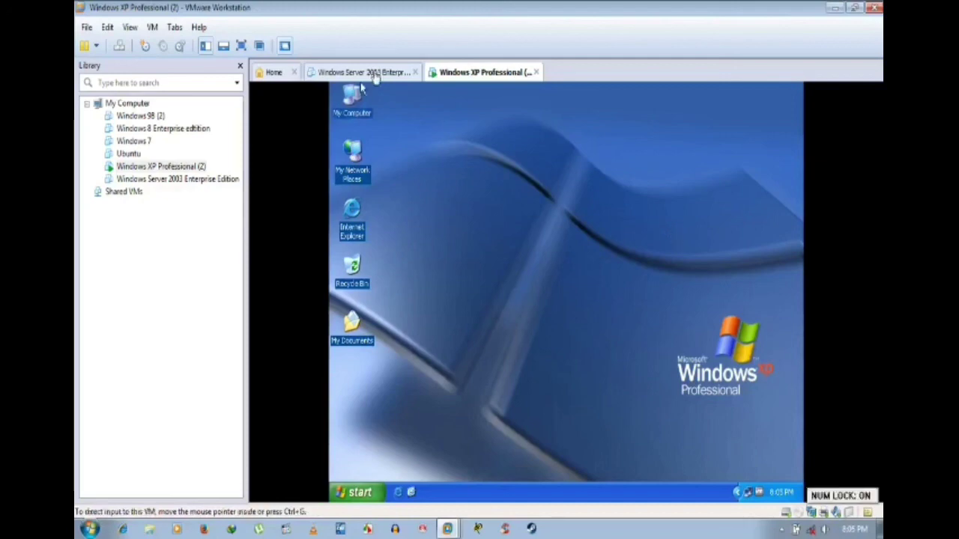
left_click(379, 75)
left_click(483, 72)
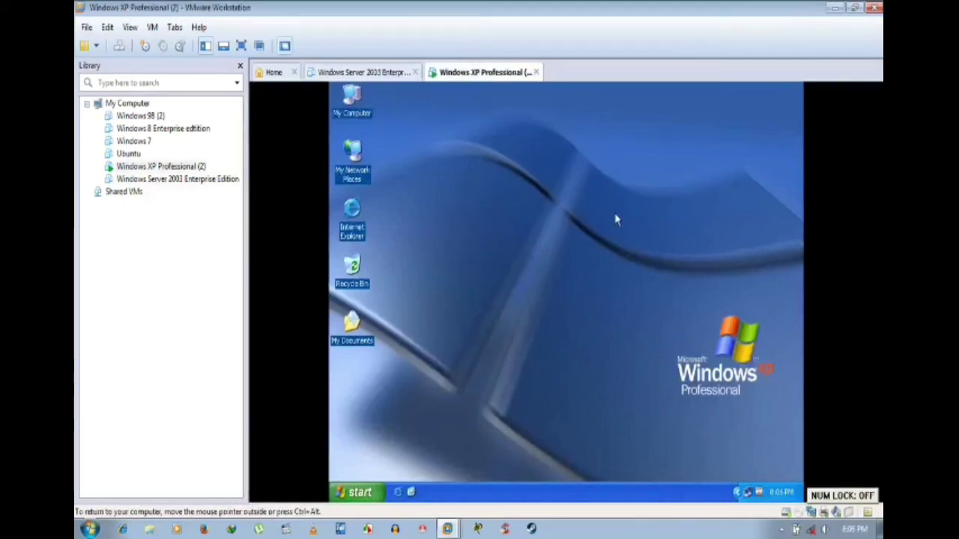
left_click(387, 75)
left_click(433, 72)
left_click(355, 103)
Step: Open My Computer maximized in the XP guest and right-click Local Disk (D:)
double_click(355, 103)
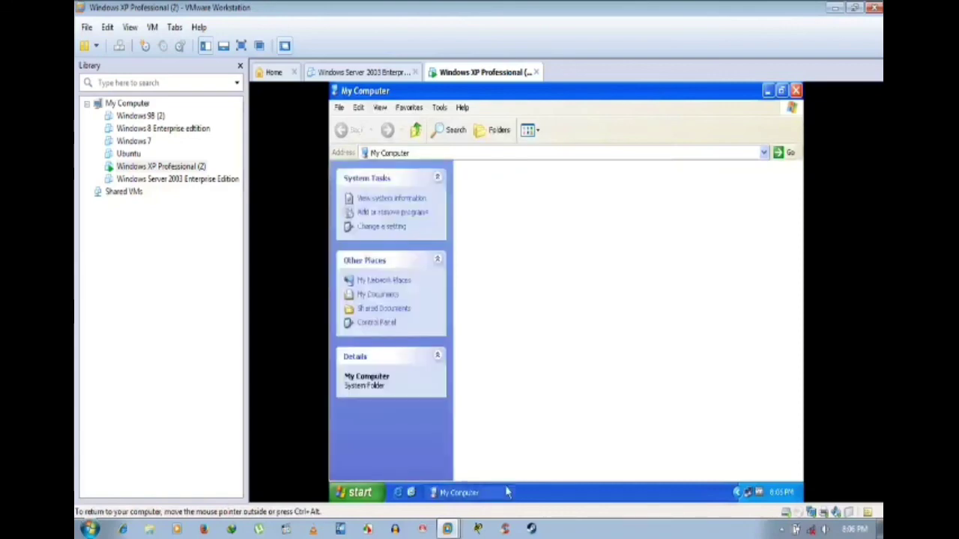
double_click(615, 91)
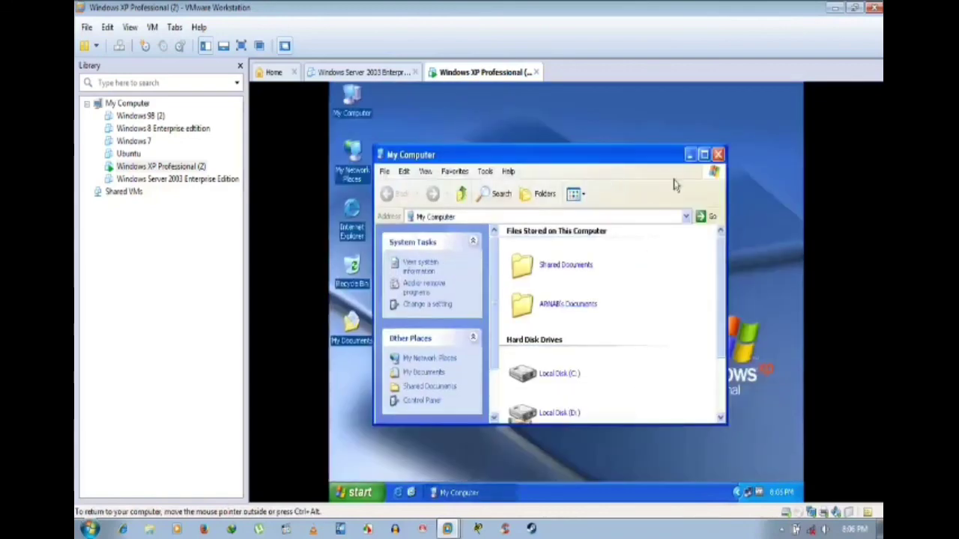
left_click(704, 156)
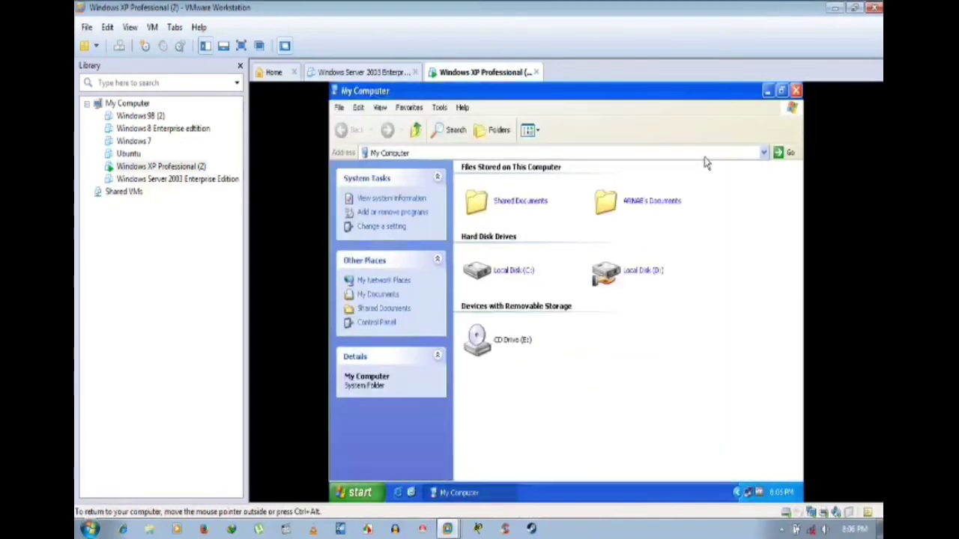
right_click(630, 277)
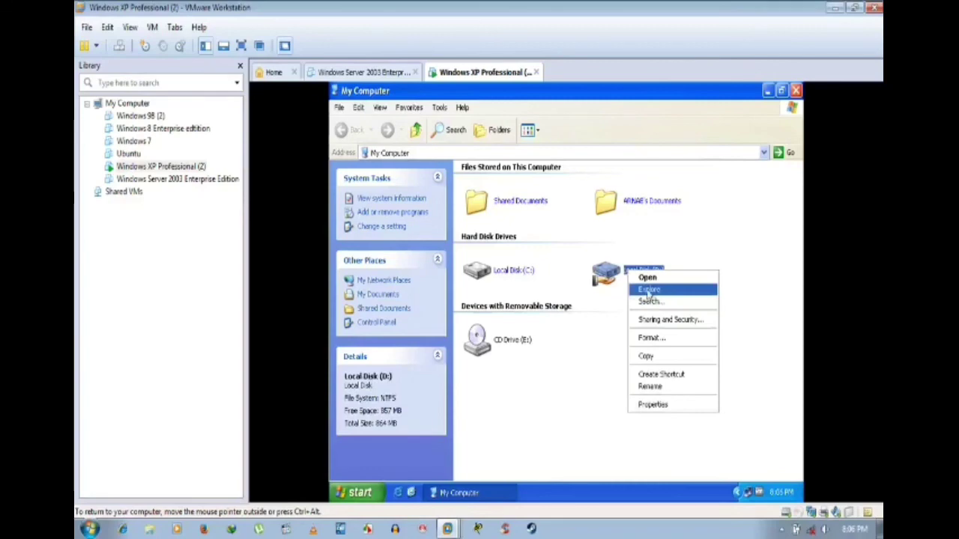
Step: In Local Disk (D:) Sharing settings, remove the BEST share while keeping the default D$ share
left_click(654, 405)
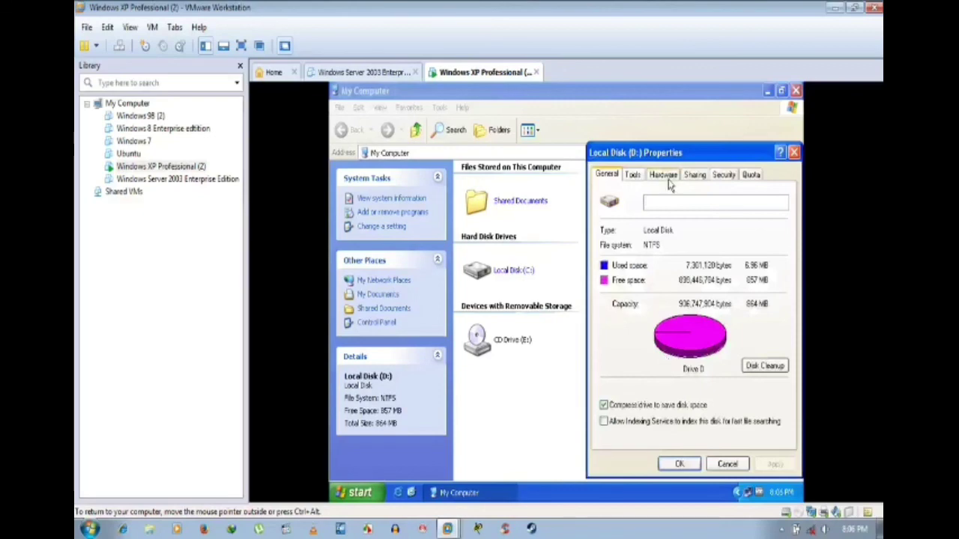
left_click(695, 178)
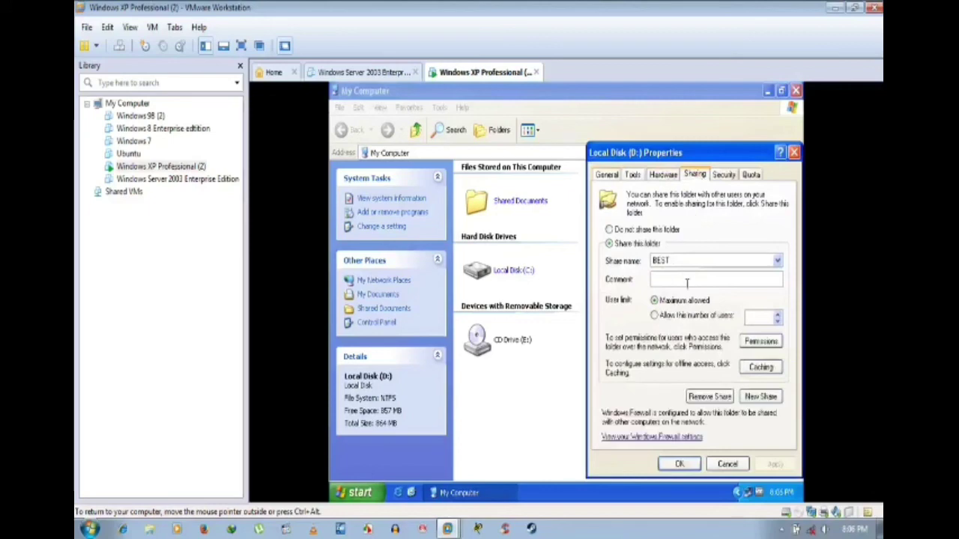
left_click(708, 396)
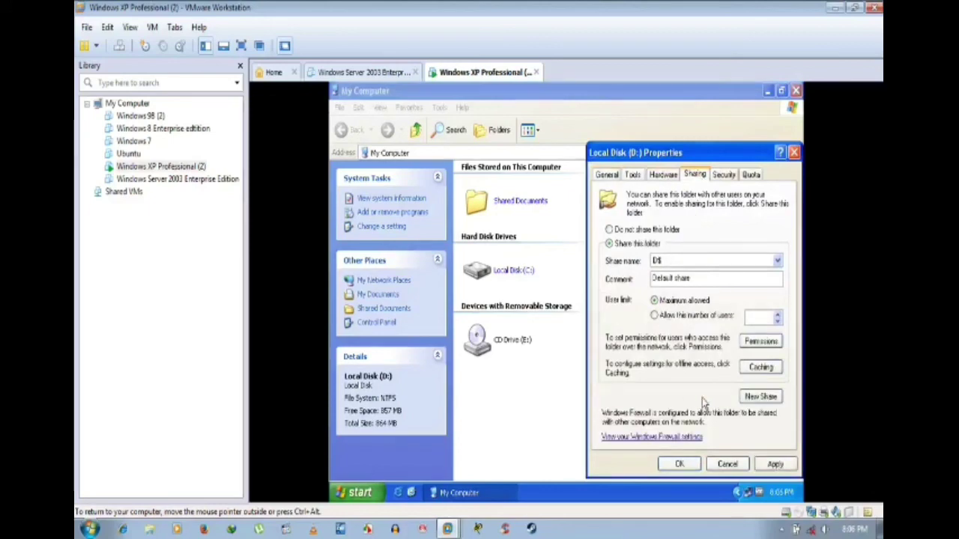
left_click(777, 464)
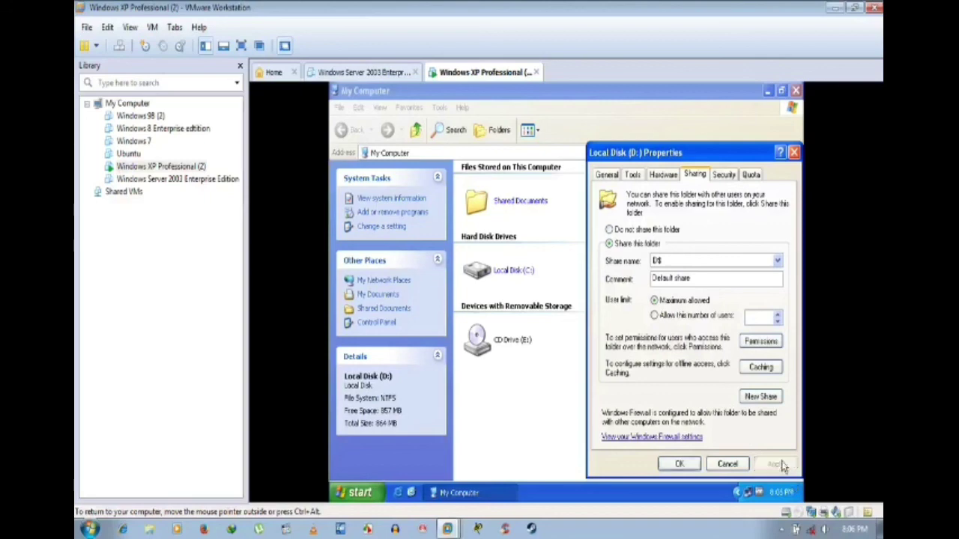
left_click(762, 342)
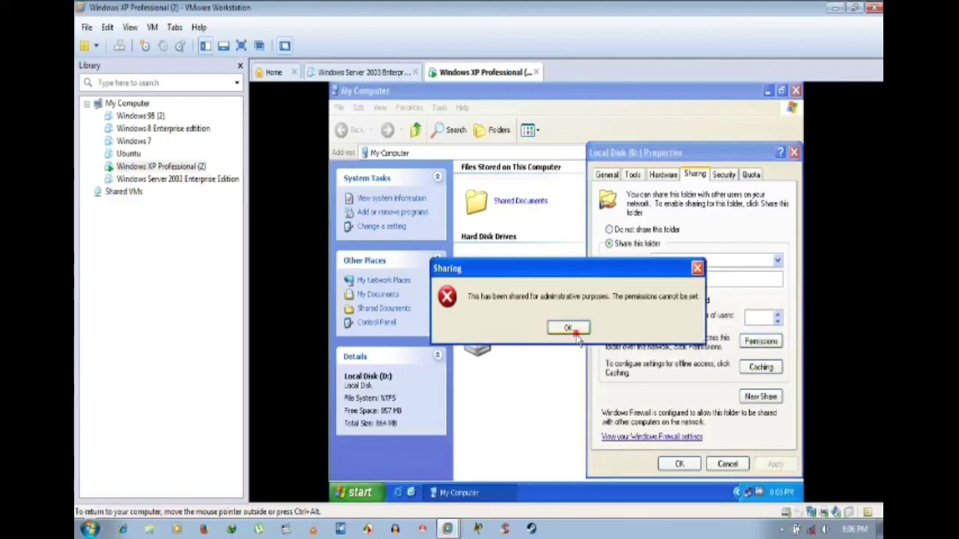
left_click(574, 329)
left_click(656, 231)
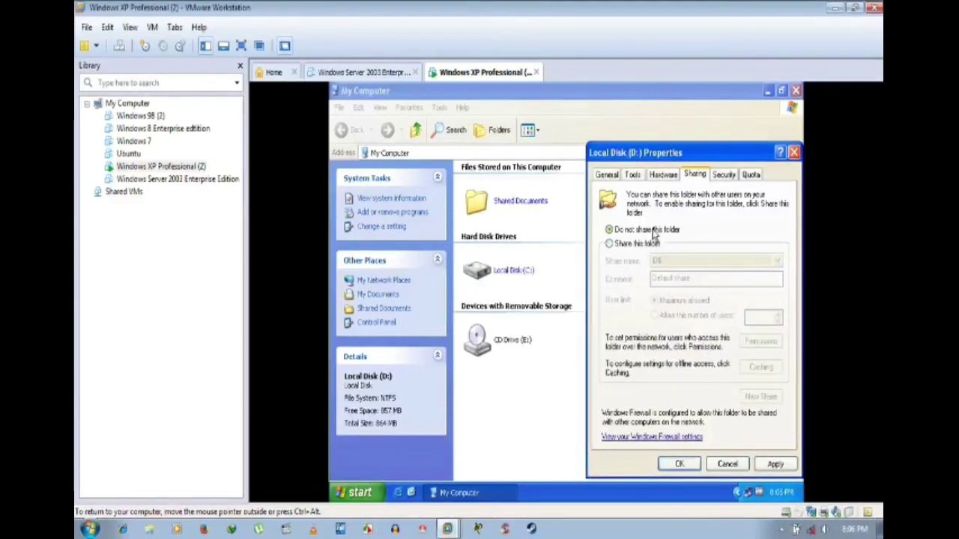
left_click(773, 464)
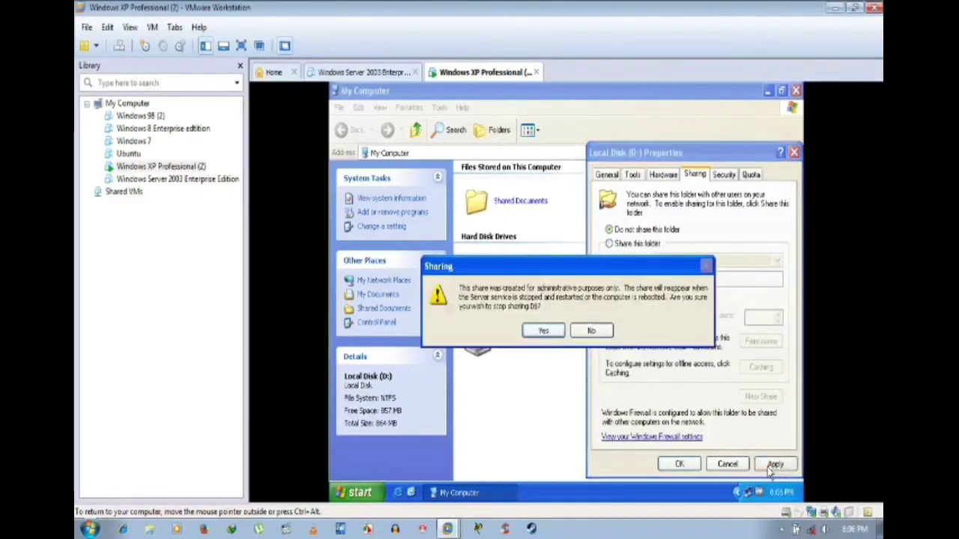
left_click(591, 331)
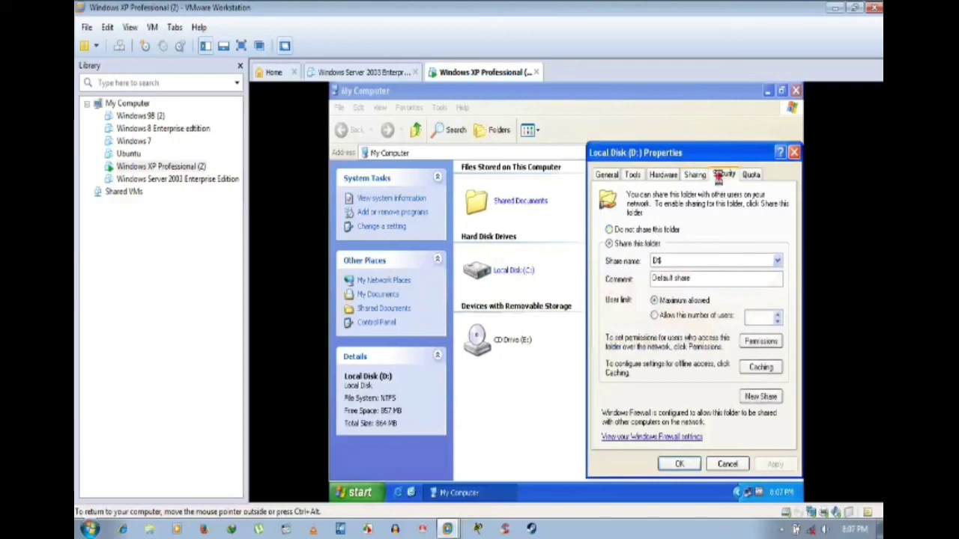
Step: Close the drive properties with changes kept, then close the My Computer window
left_click(722, 176)
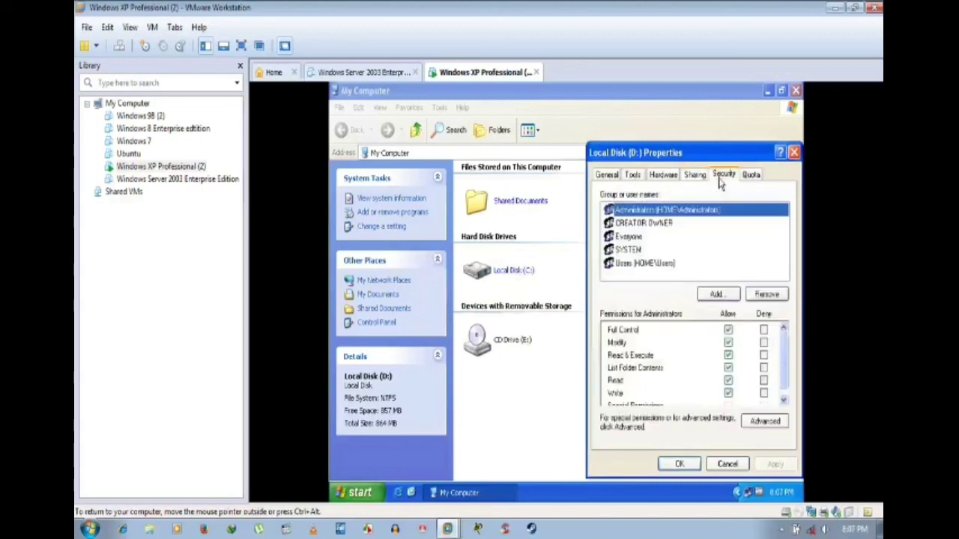
left_click(678, 464)
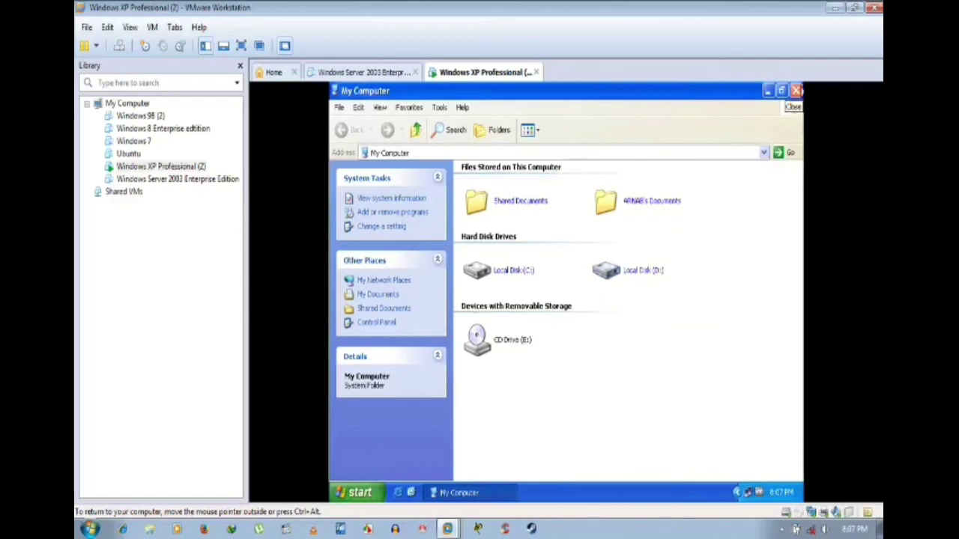
left_click(439, 108)
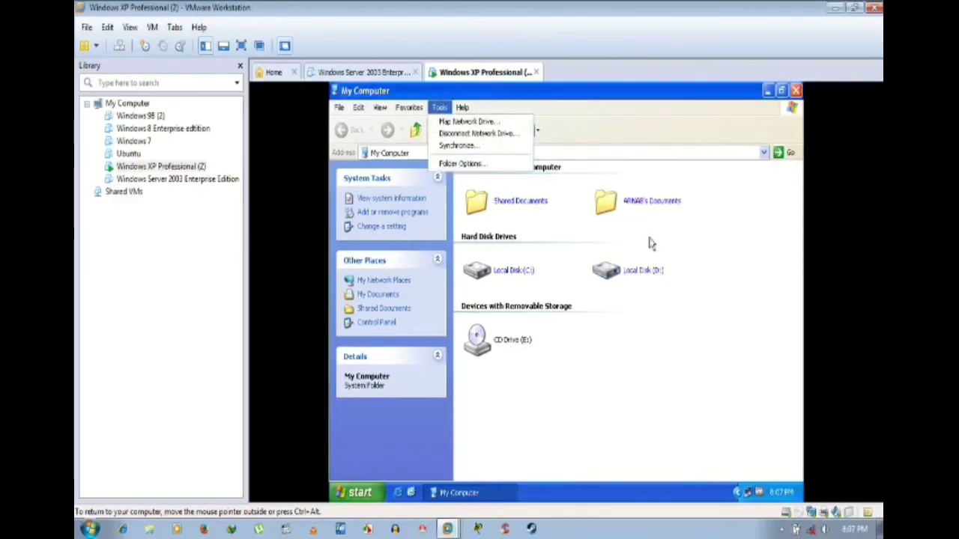
left_click(696, 248)
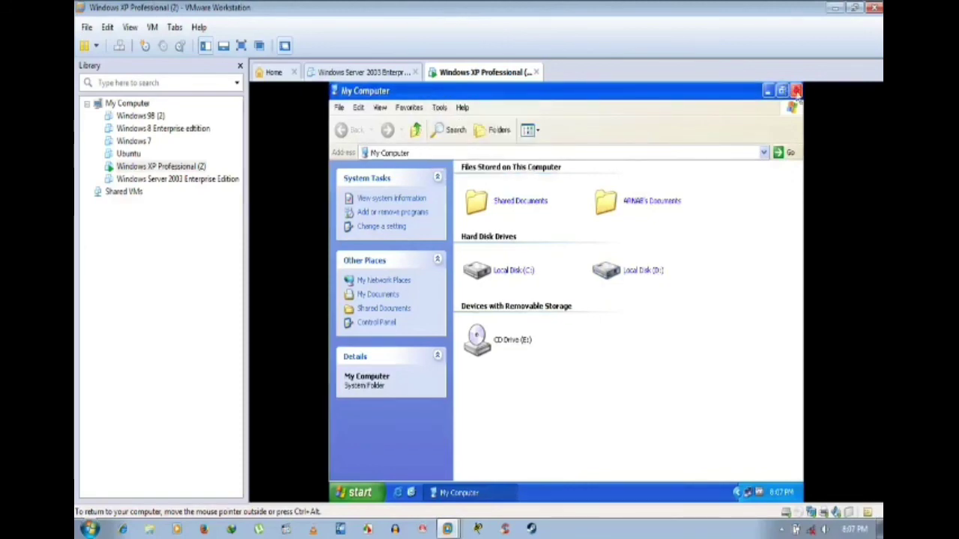
left_click(796, 91)
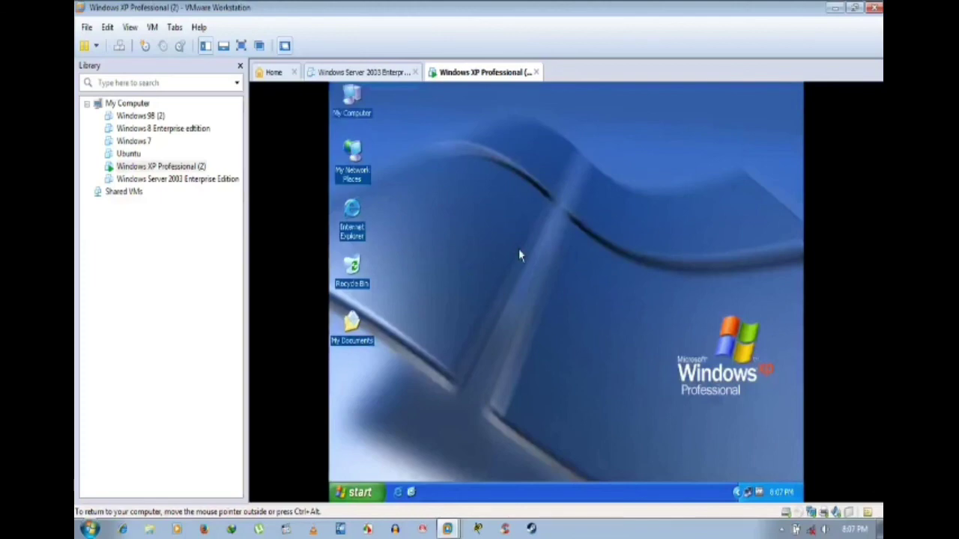
right_click(356, 110)
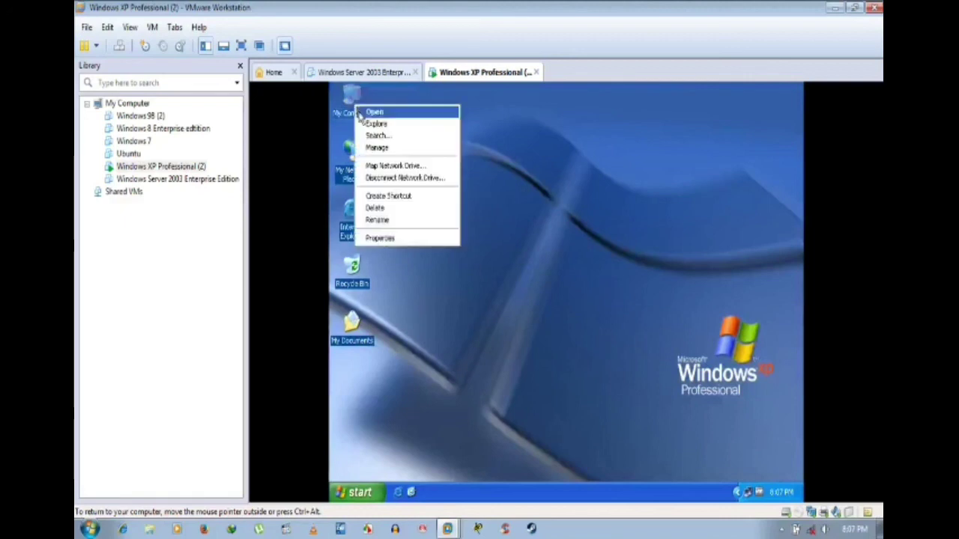
left_click(389, 239)
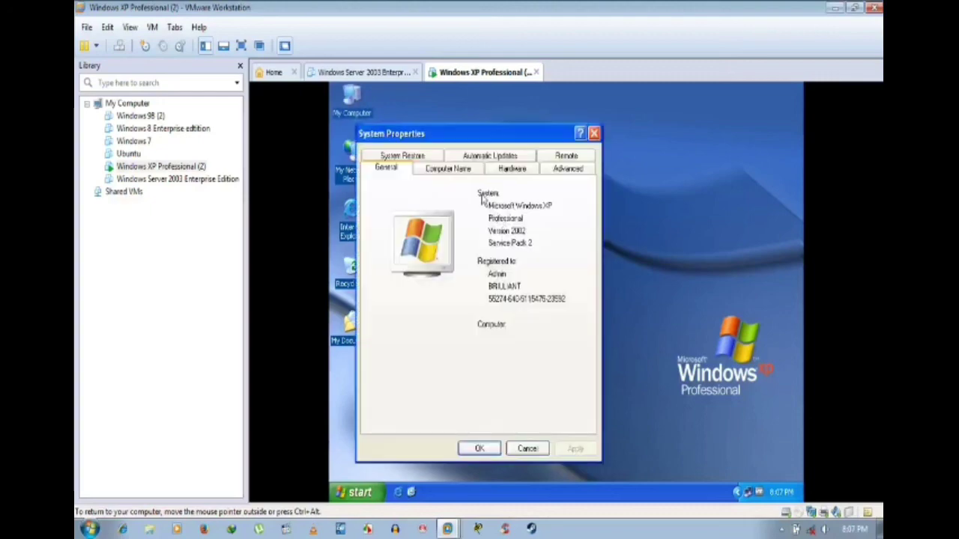
left_click(479, 157)
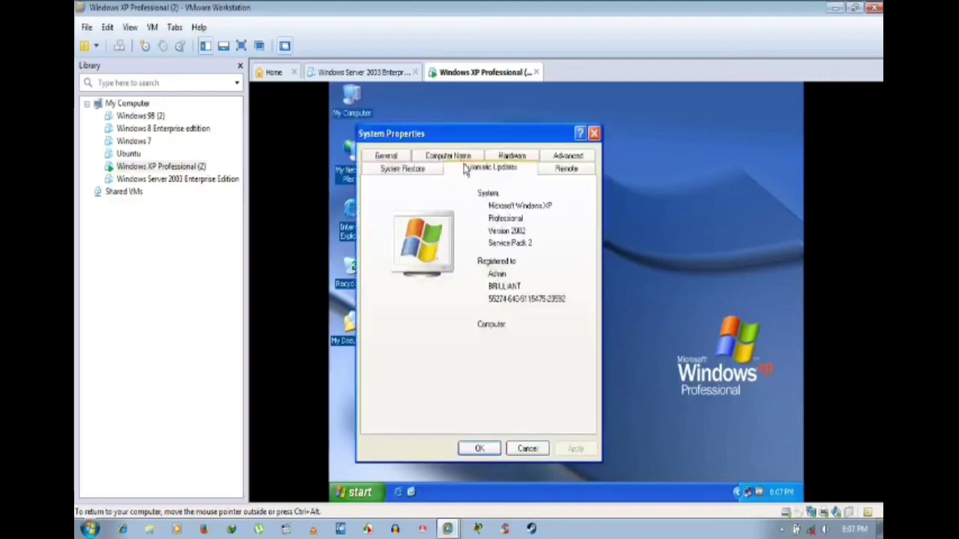
left_click(405, 156)
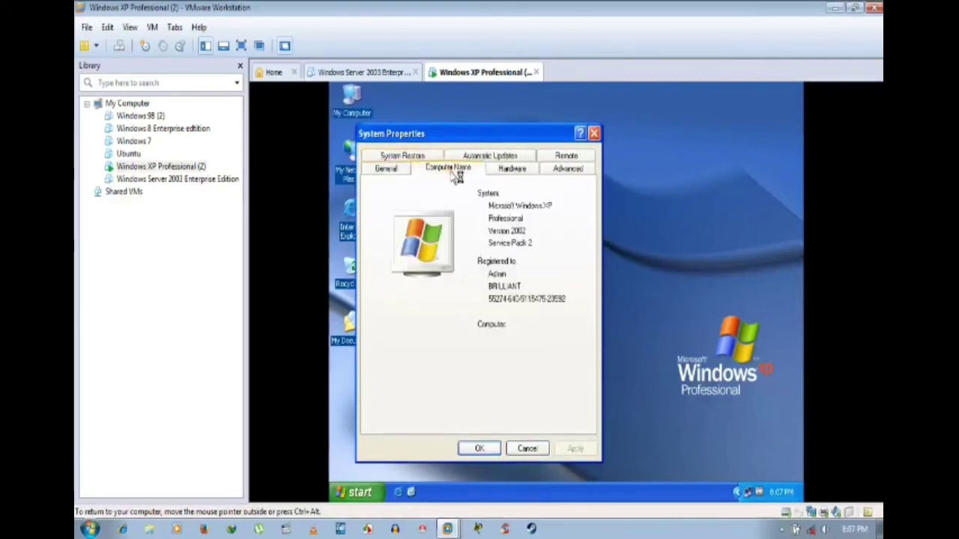
left_click(482, 449)
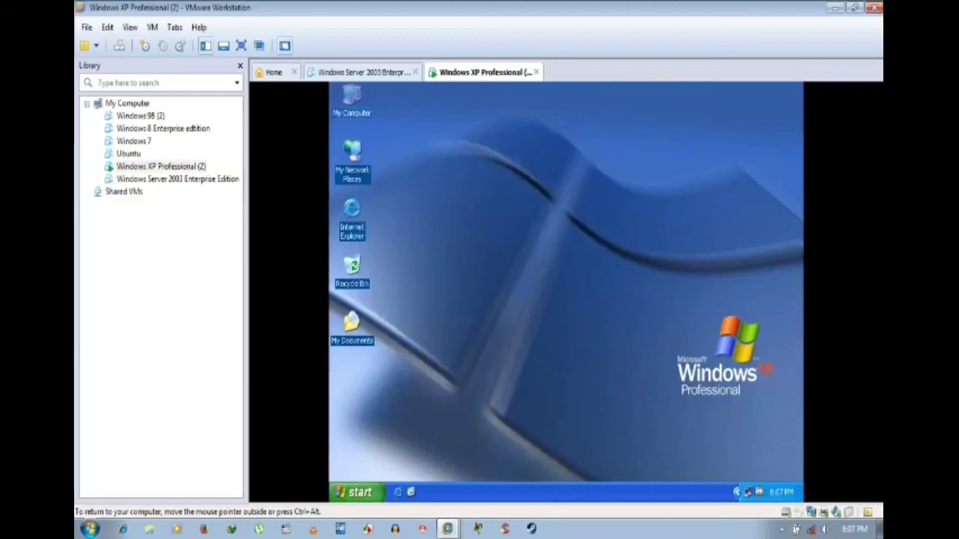
Step: Reopen My Computer's Computer Name settings, check name home and WORKGROUP, then close everything unchanged
right_click(354, 105)
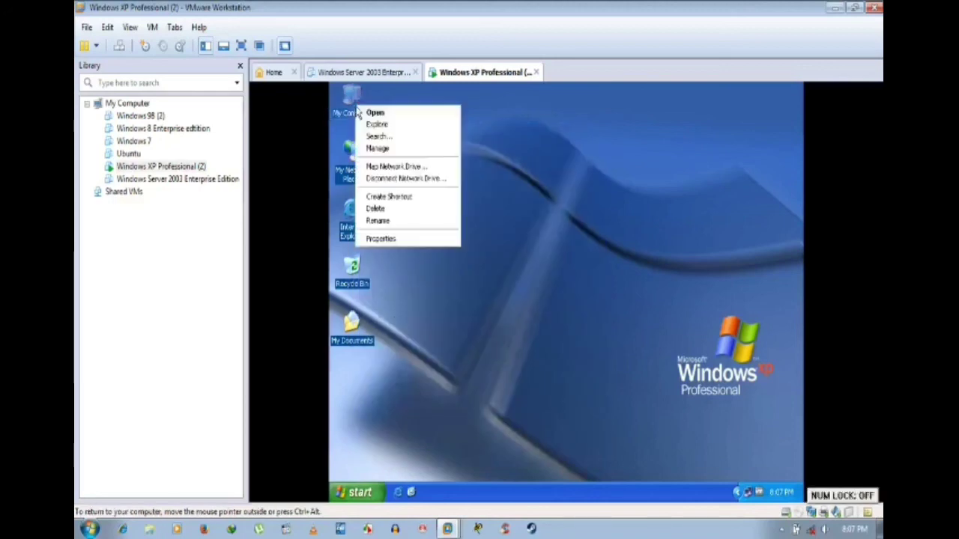
left_click(413, 239)
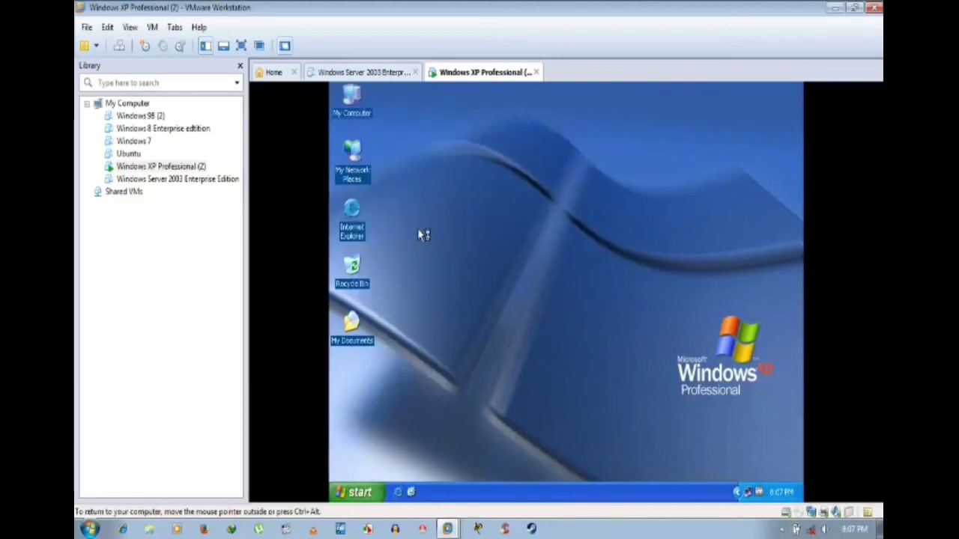
left_click(488, 184)
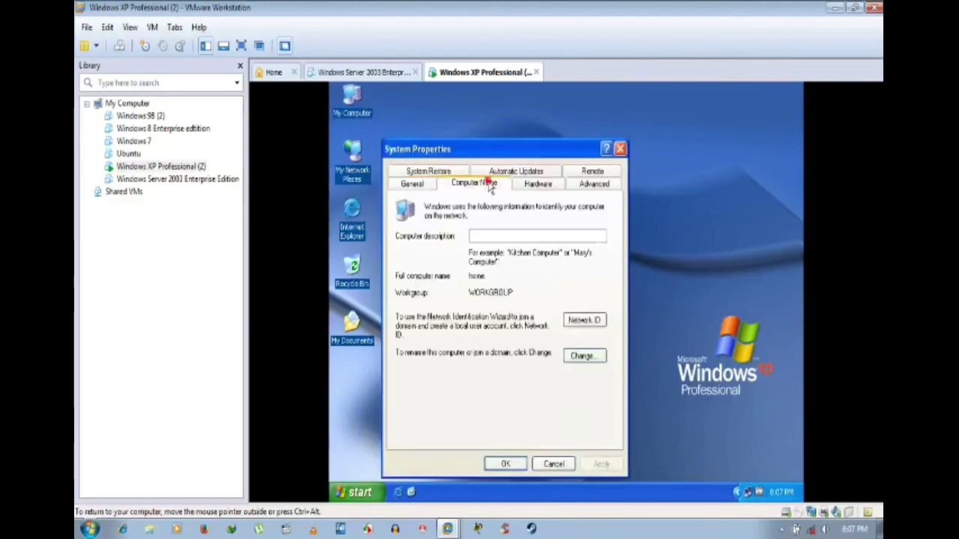
left_click(583, 357)
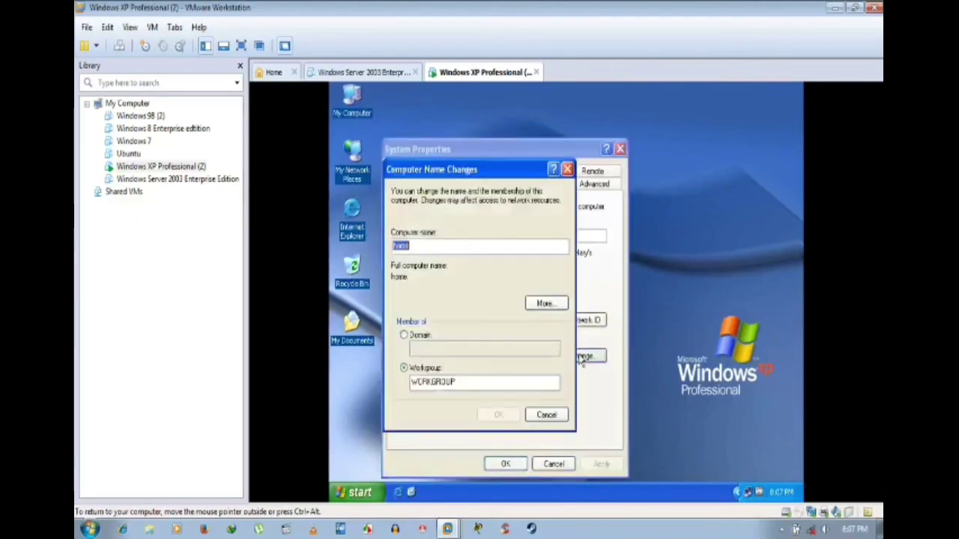
left_click(551, 305)
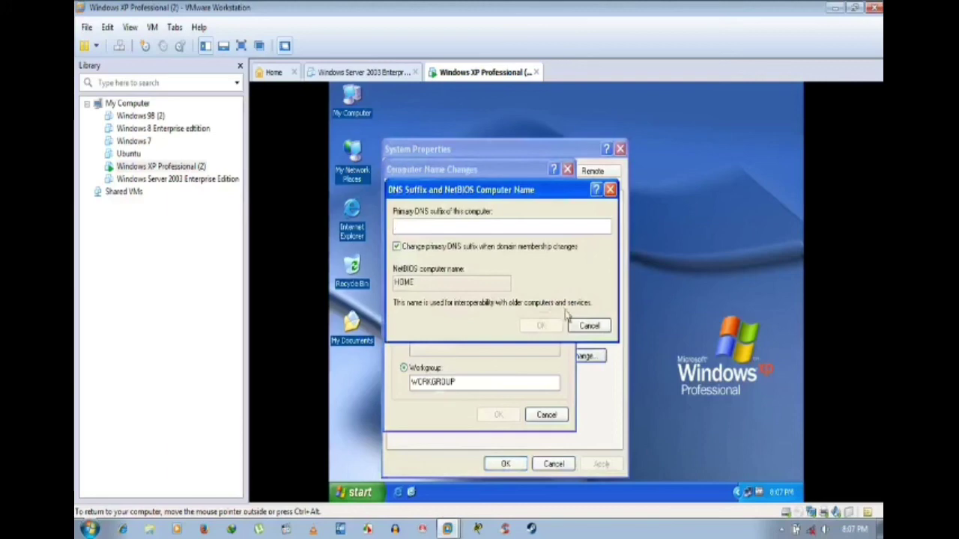
left_click(591, 330)
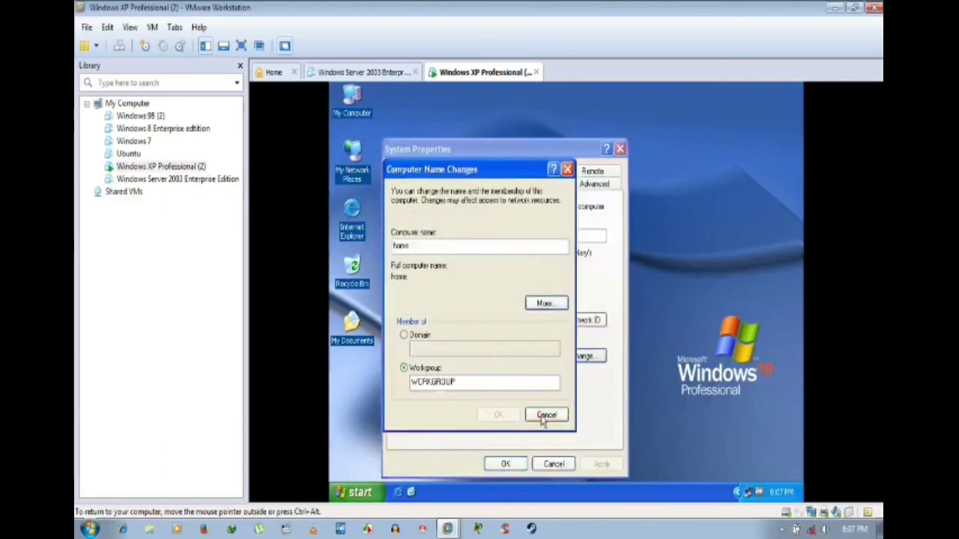
left_click(544, 417)
left_click(506, 463)
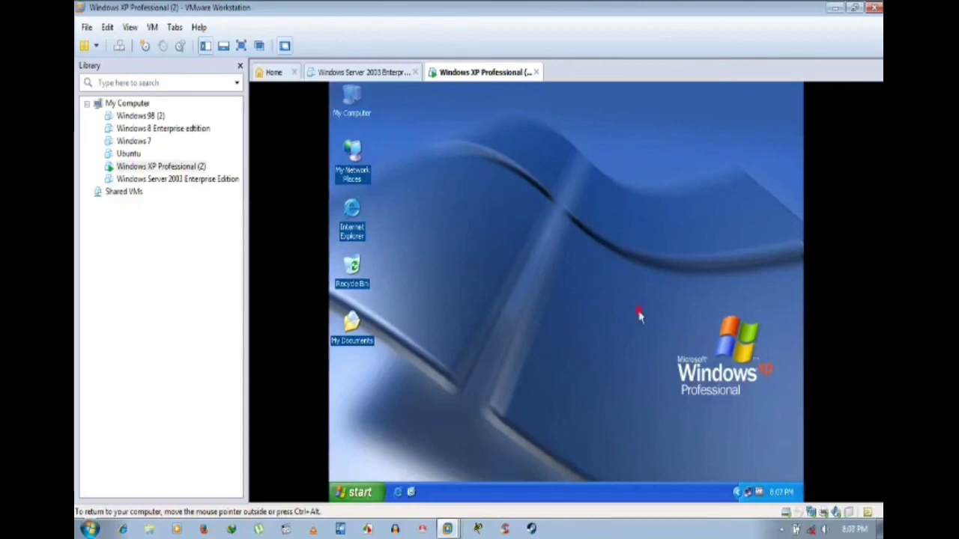
Step: Refresh the Windows XP guest desktop from its right-click menu
left_click(617, 238)
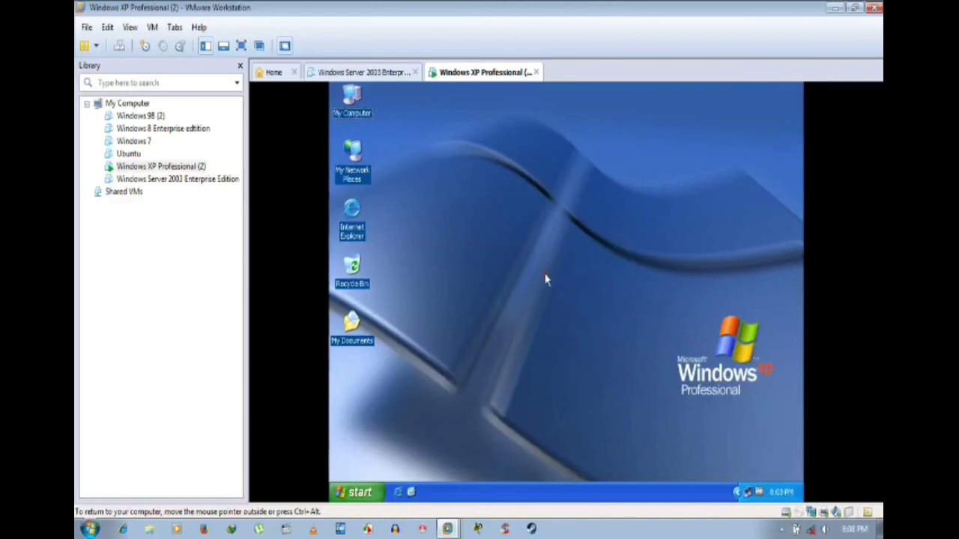
right_click(549, 254)
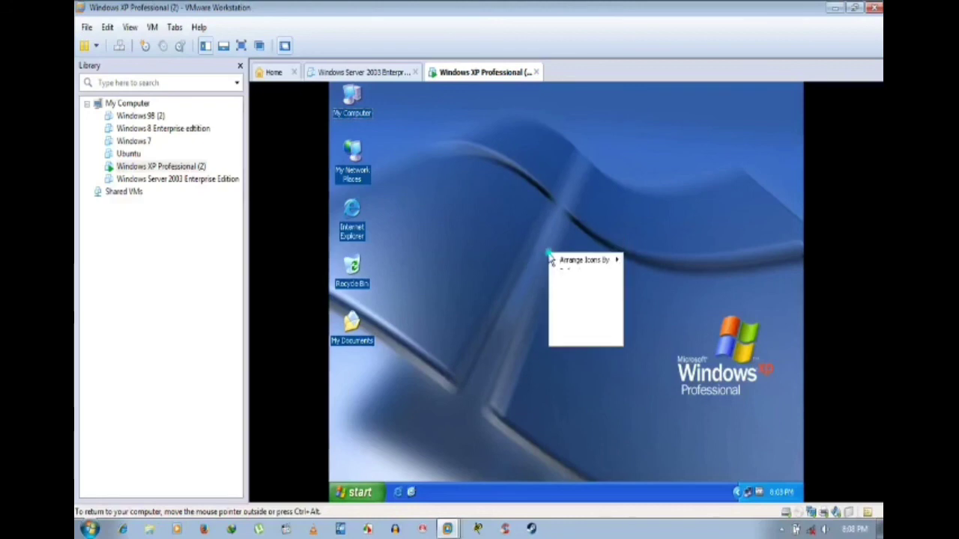
left_click(574, 272)
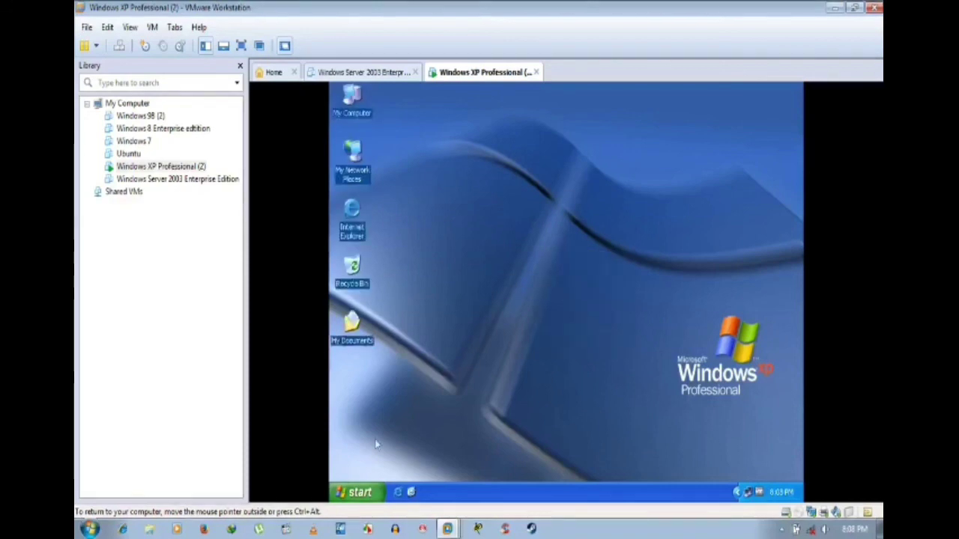
key("Num_Lock")
Step: Shut down Windows XP from the Start menu's Shut Down dialog
left_click(370, 493)
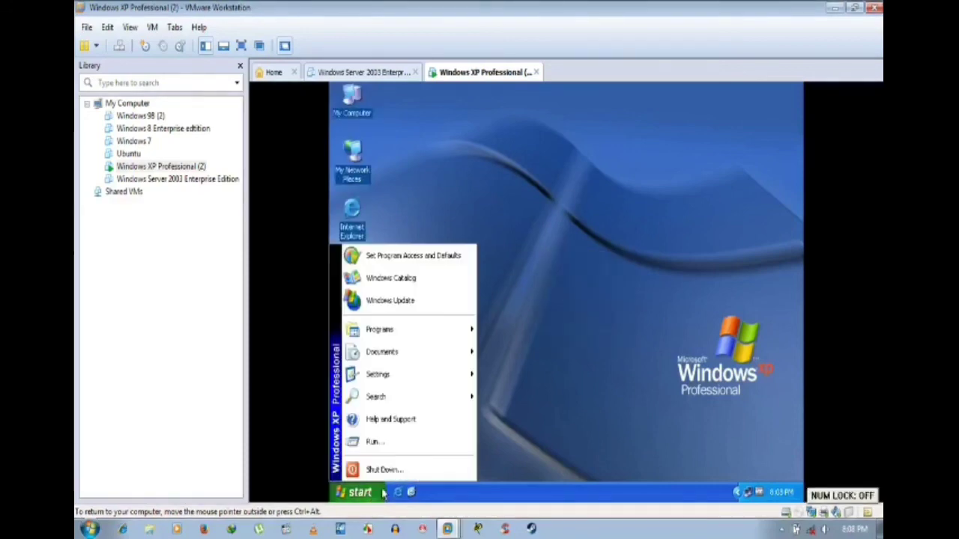
left_click(382, 493)
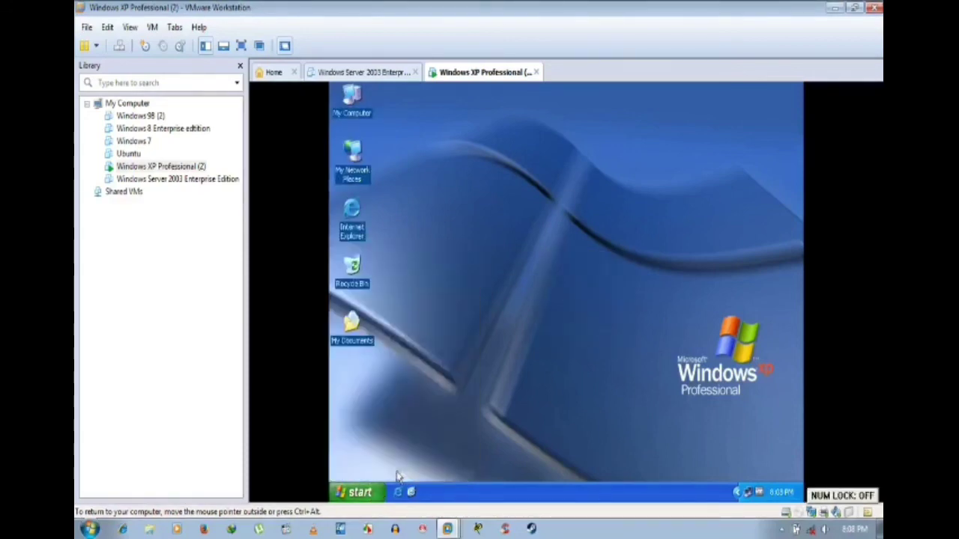
left_click(576, 265)
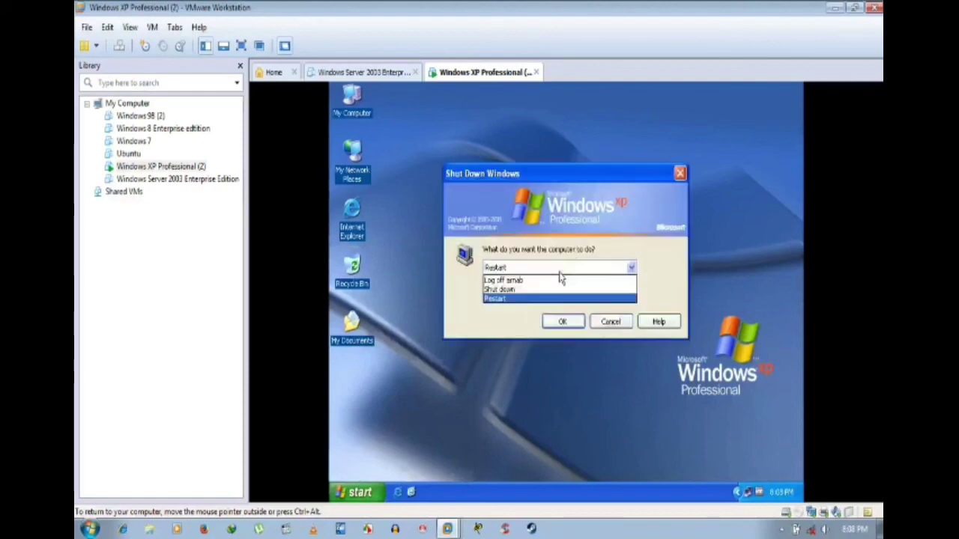
left_click(541, 285)
left_click(558, 322)
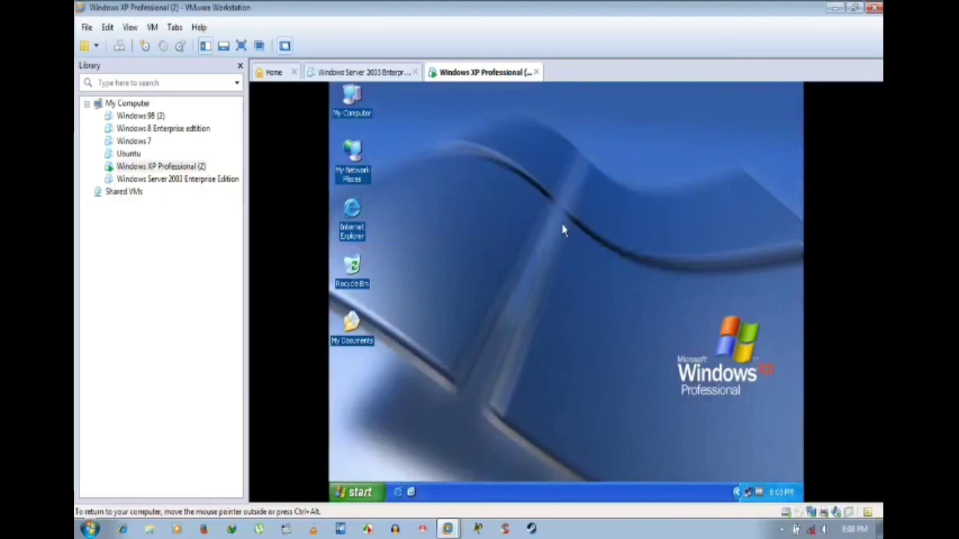
Step: Watch the XP shutdown progress by switching between the XP and Windows Server 2003 tabs, ending on Server 2003
left_click(395, 72)
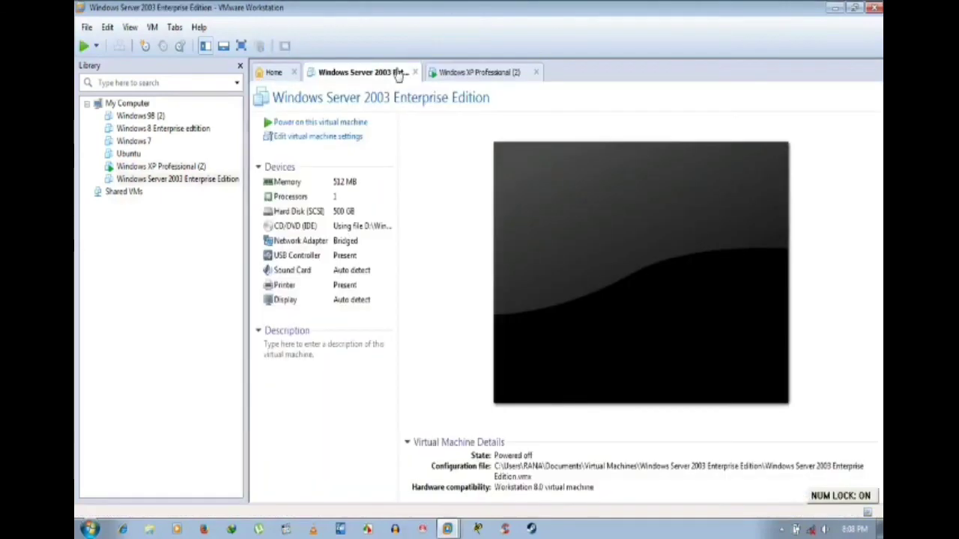
left_click(489, 77)
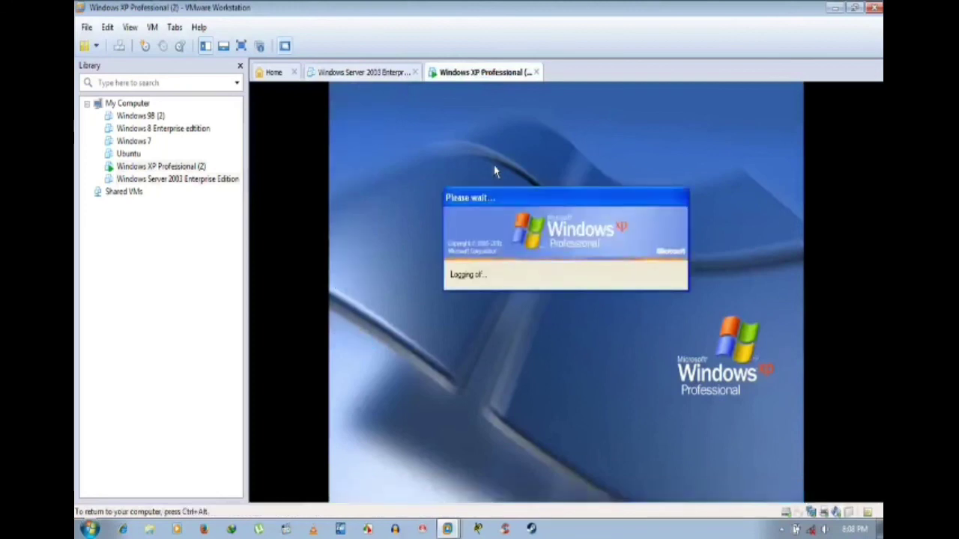
left_click(378, 72)
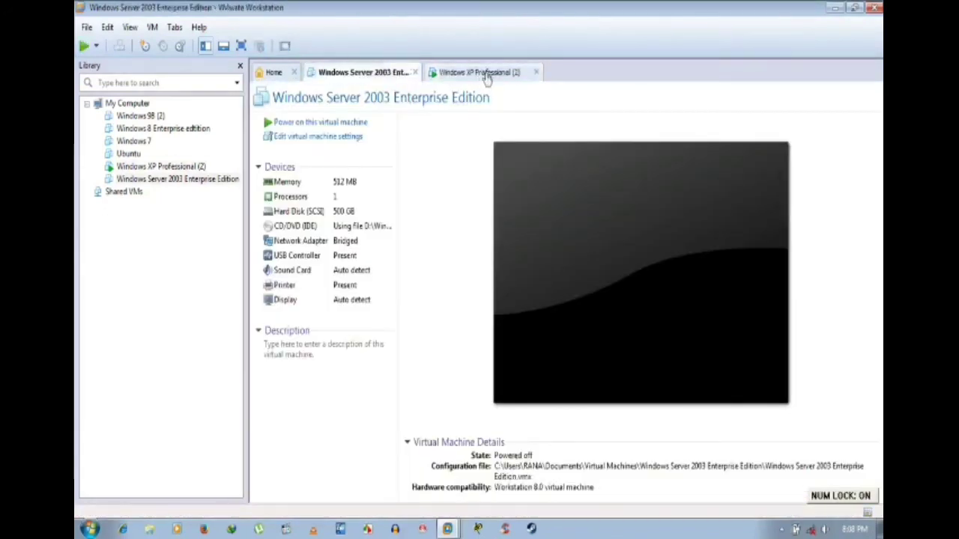
left_click(483, 72)
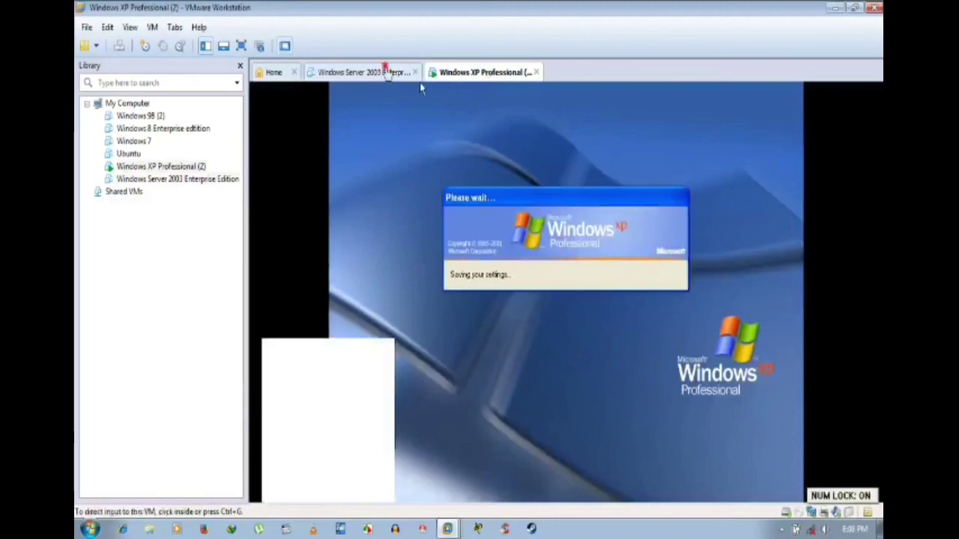
left_click(384, 70)
left_click(481, 73)
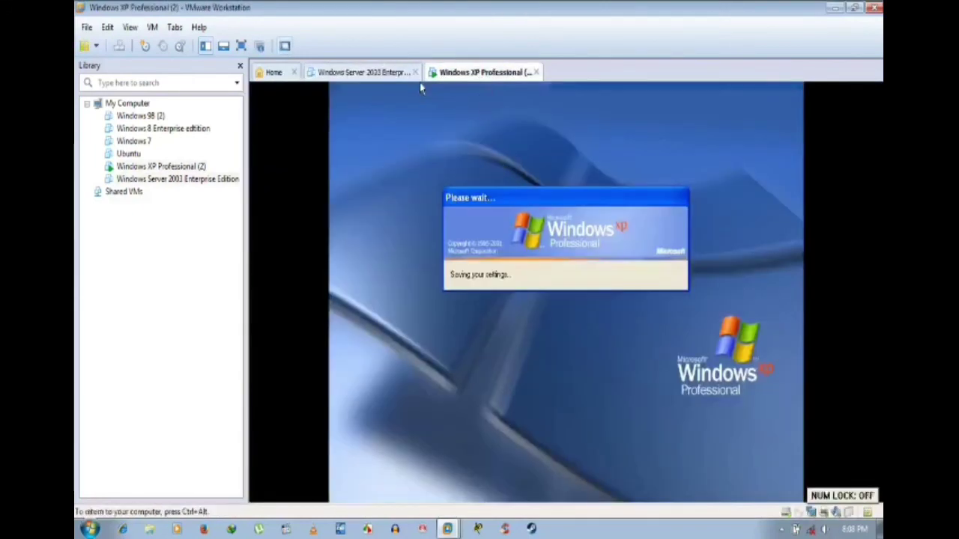
left_click(382, 73)
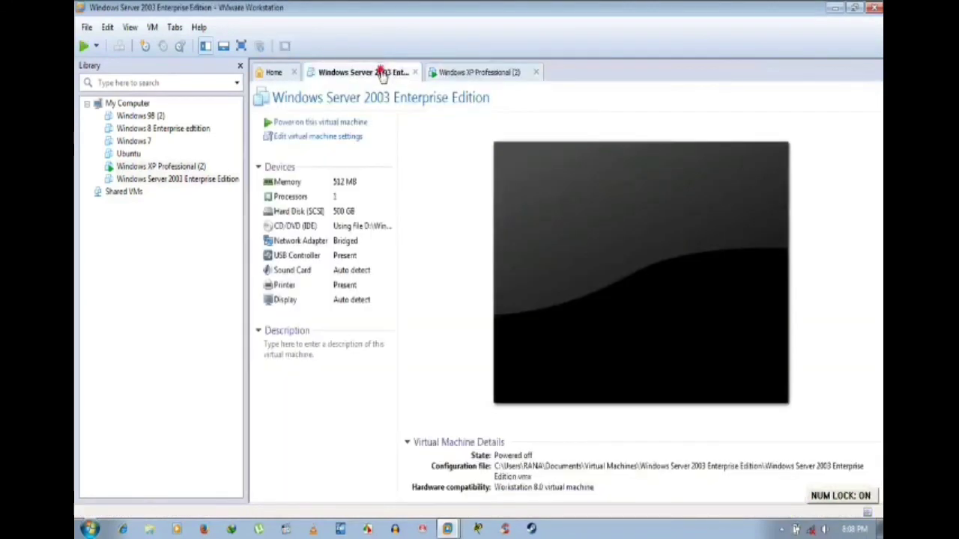
left_click(464, 72)
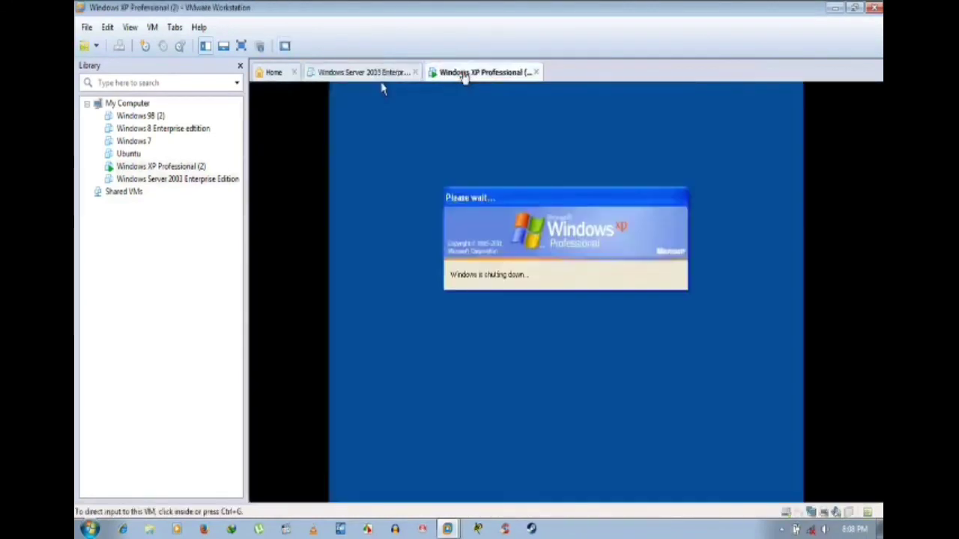
left_click(379, 73)
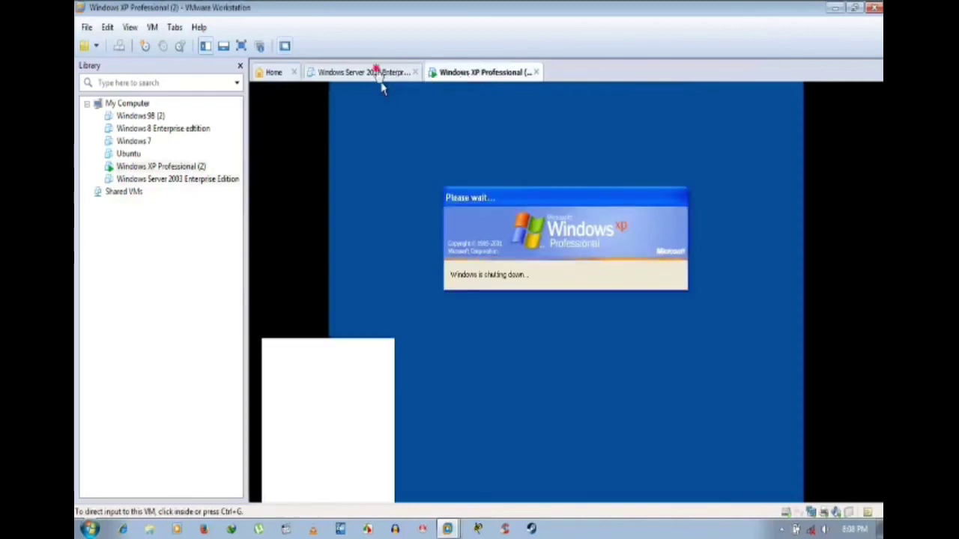
left_click(483, 73)
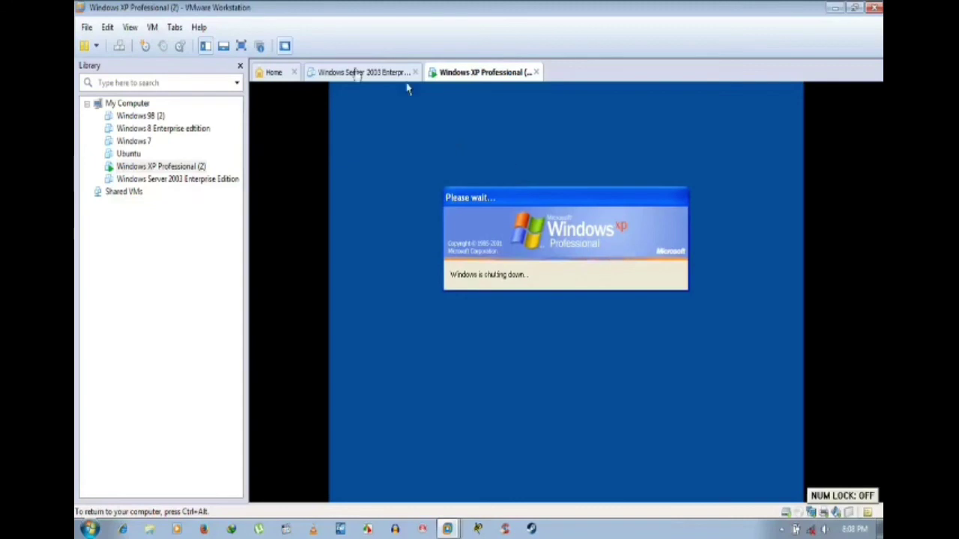
left_click(363, 73)
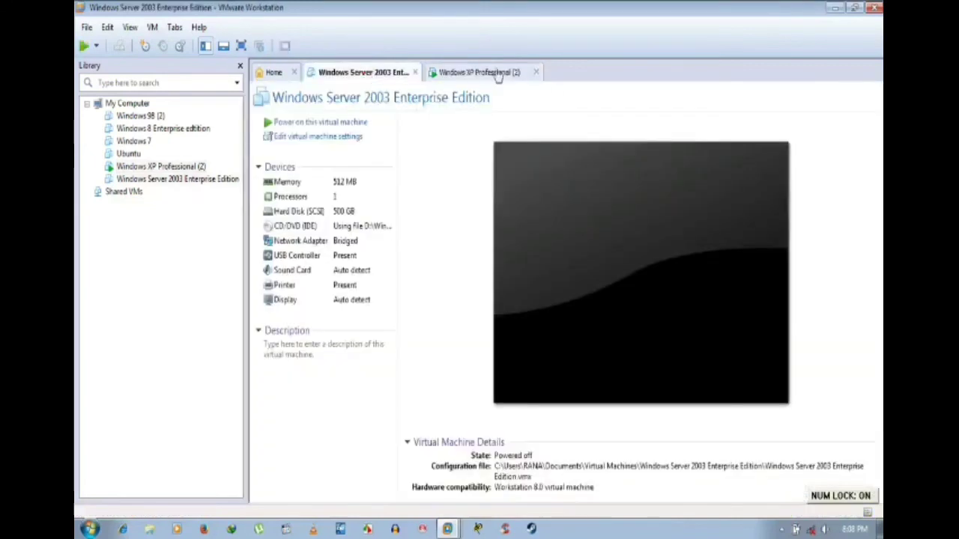
left_click(497, 74)
left_click(395, 73)
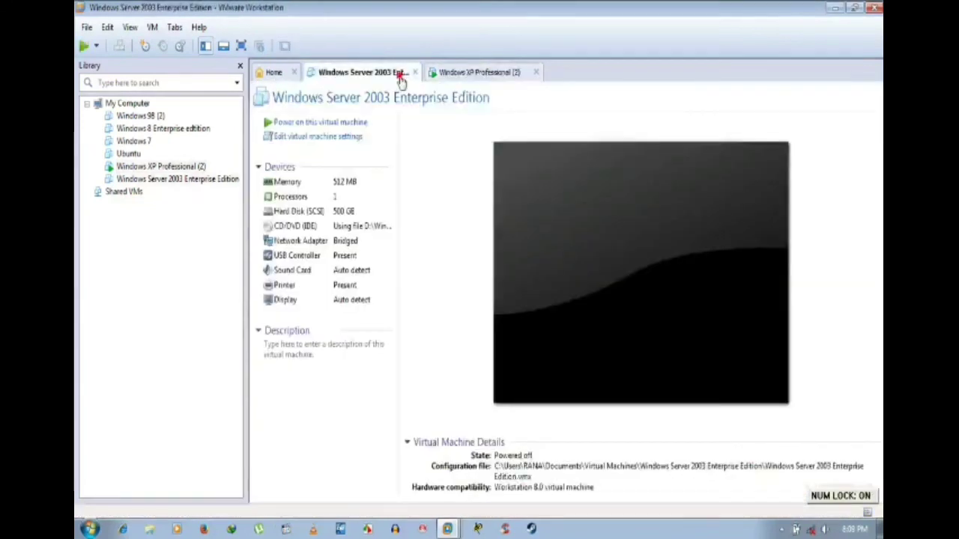
left_click(479, 72)
left_click(388, 75)
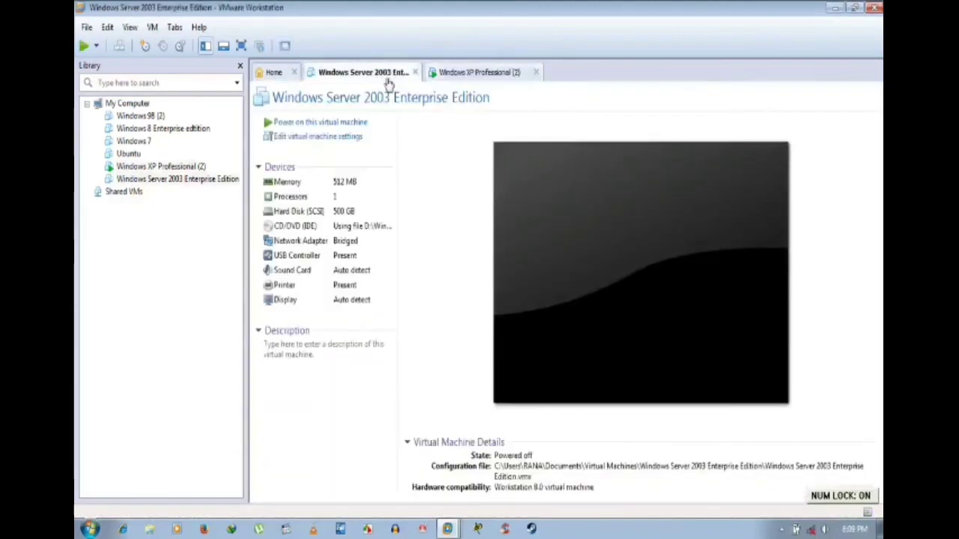
Step: Glance at the Server 2003 CD/DVD settings, then move to the Windows XP Professional (2) tab
left_click(300, 226)
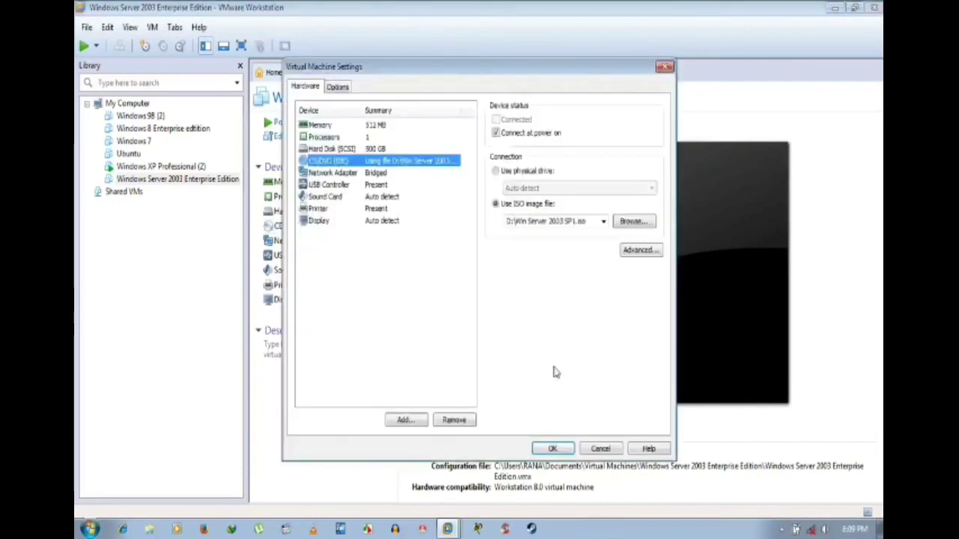
left_click(588, 449)
left_click(454, 72)
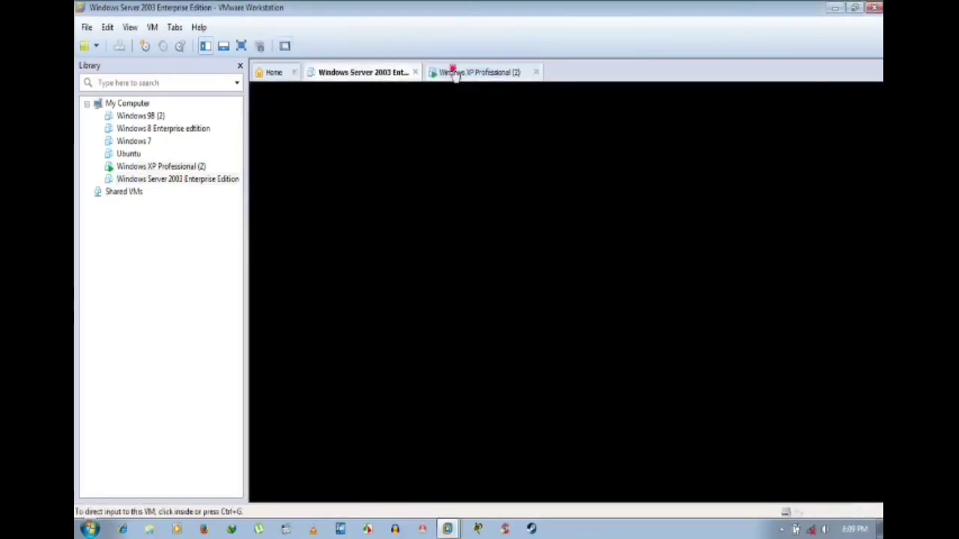
left_click(479, 145)
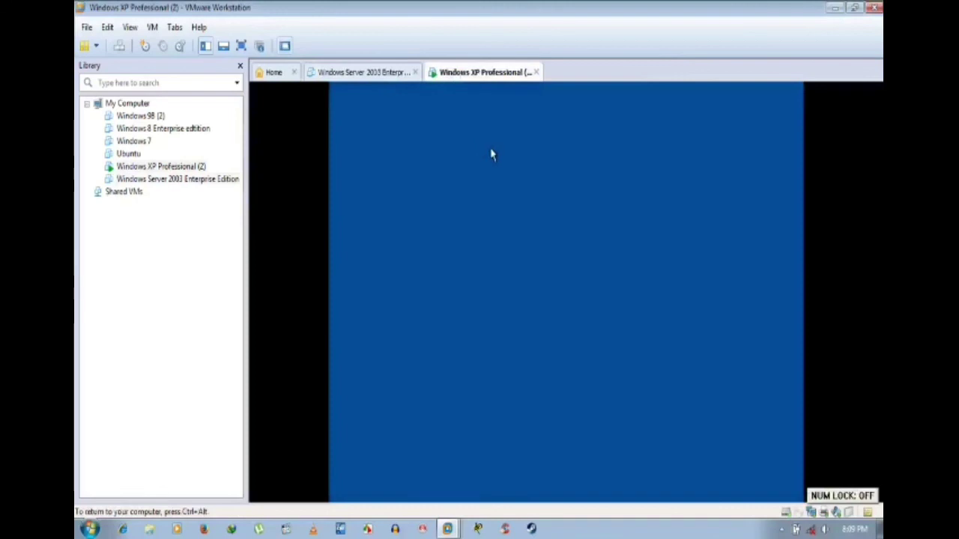
key("ctrl+alt")
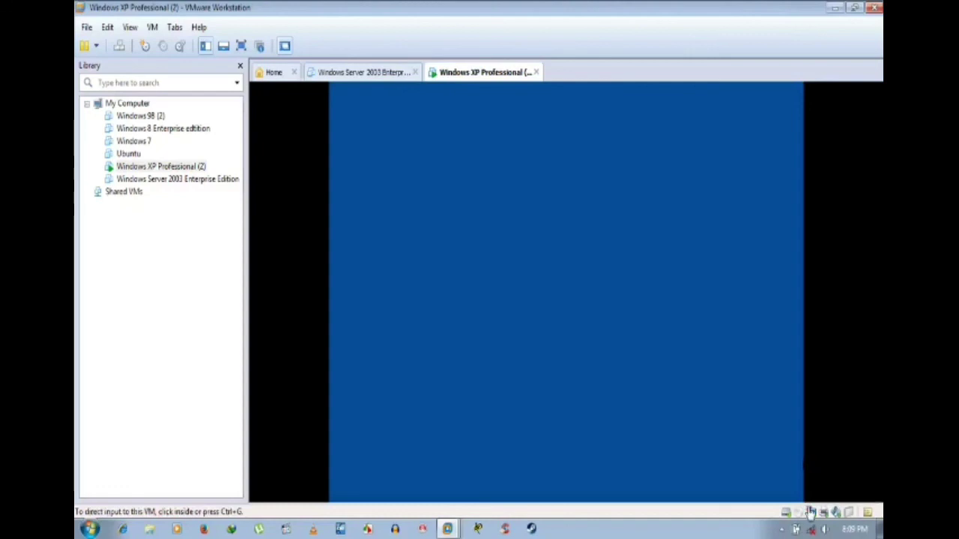
Step: Confirm the XP network adapter is set to Bridged, then cancel without changes
right_click(810, 512)
left_click(832, 496)
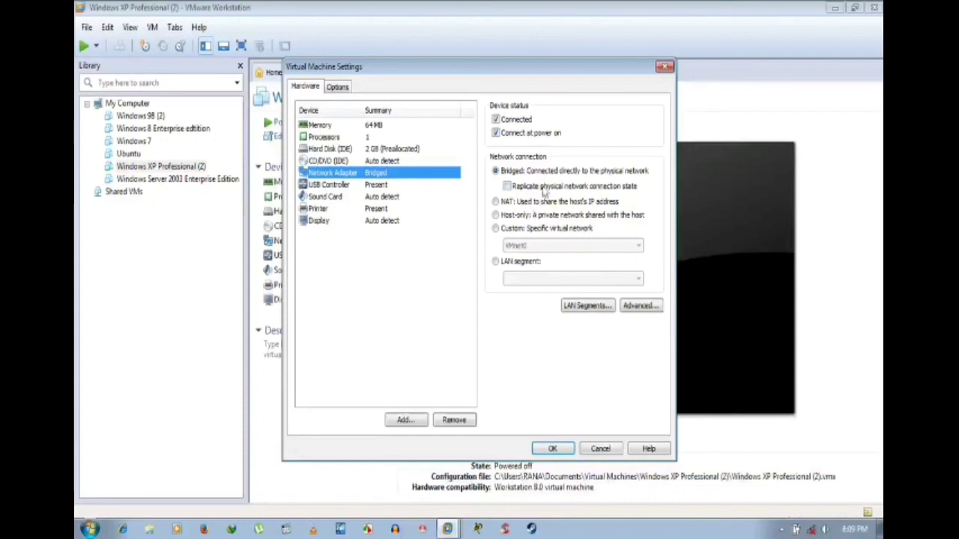
left_click(603, 450)
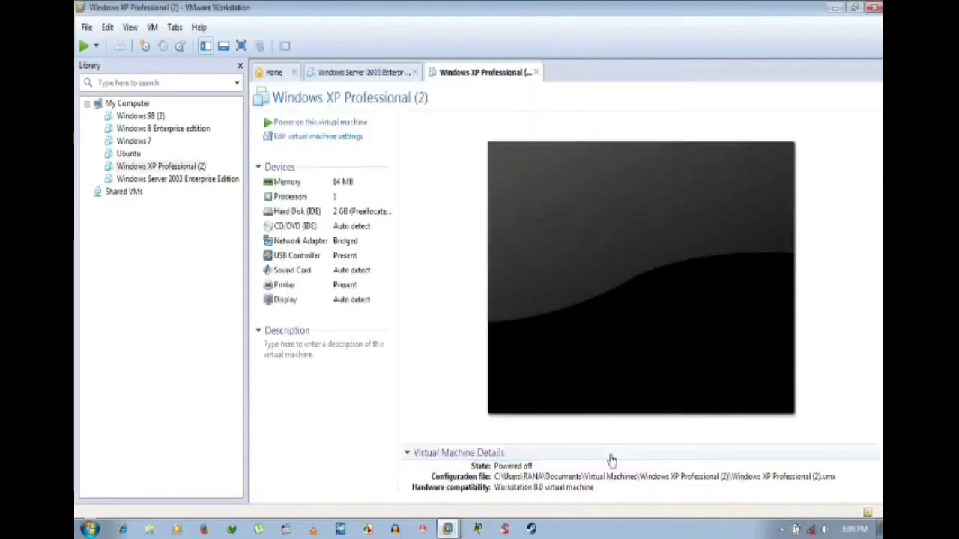
Step: Exit VMware Workstation from the Windows XP summary, returning to the Windows 7 desktop
left_click(388, 75)
left_click(459, 75)
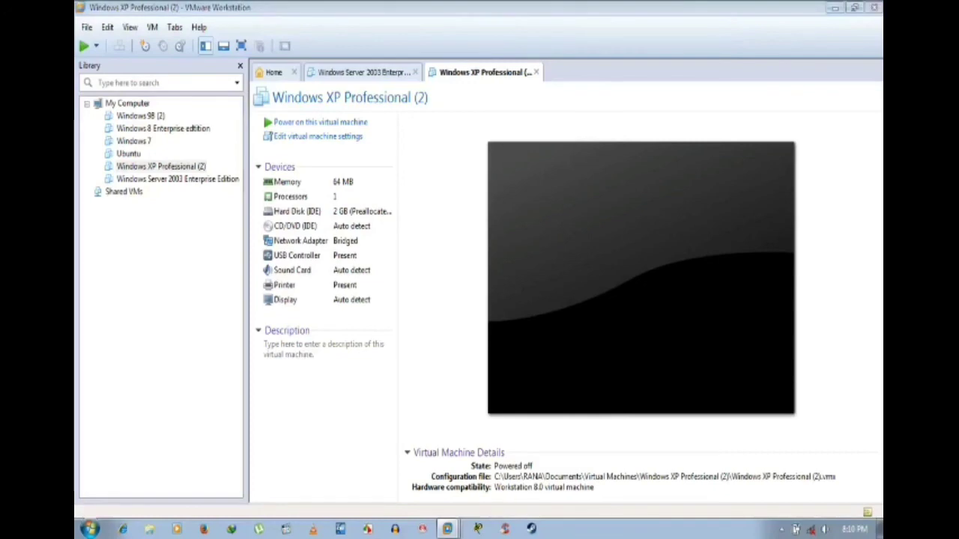
left_click(875, 11)
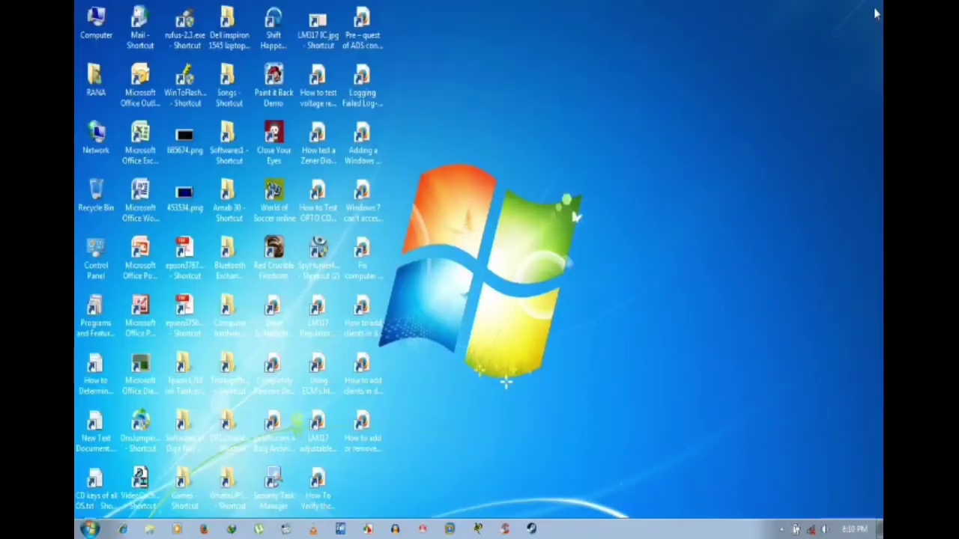